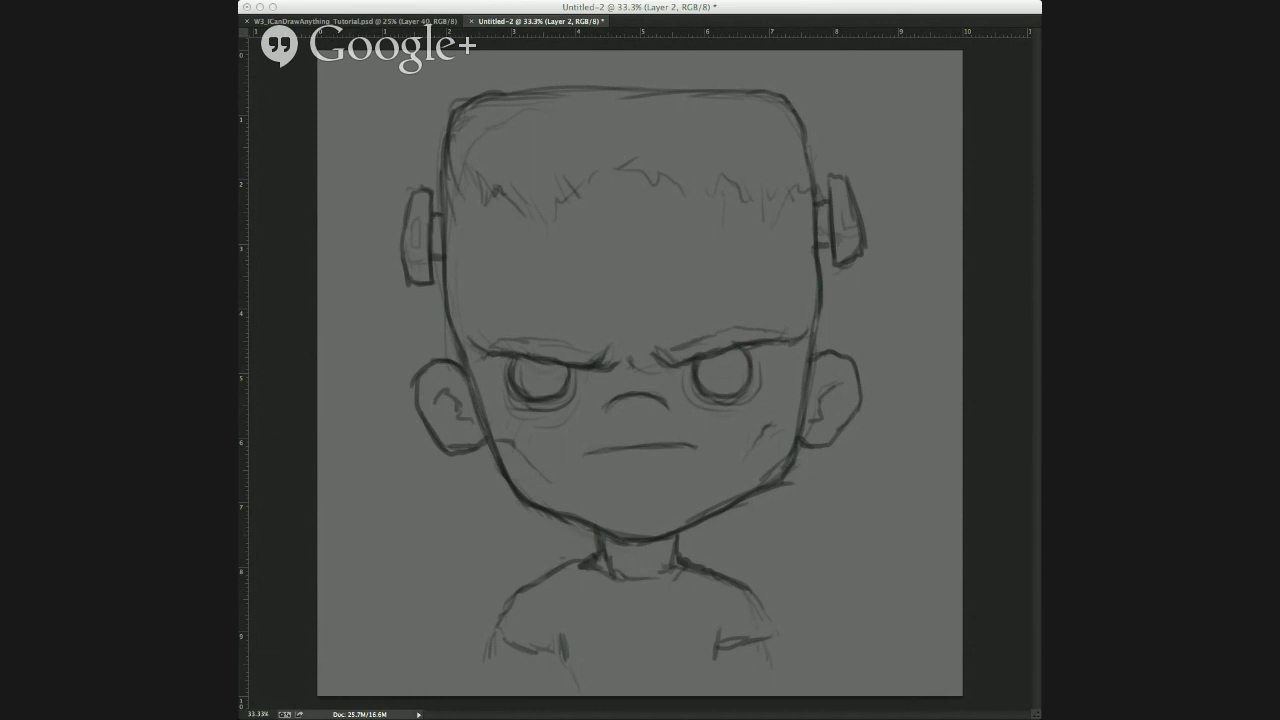
click(539, 328)
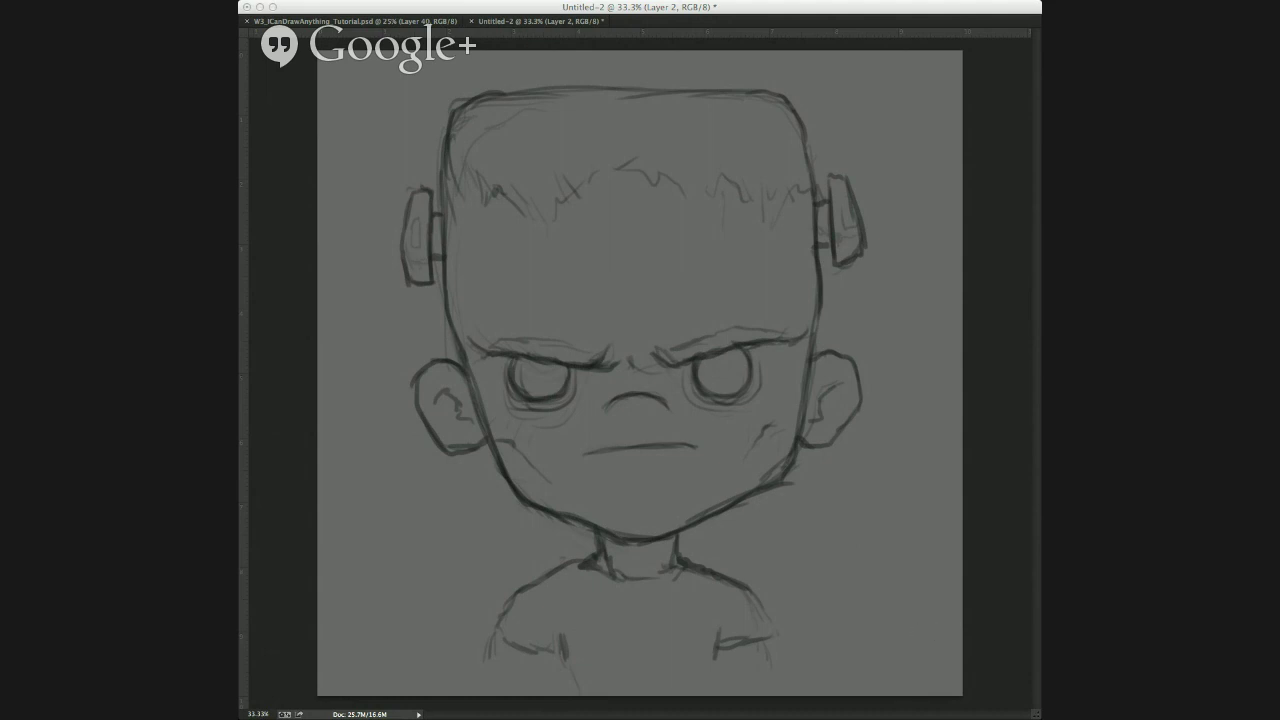
click(943, 178)
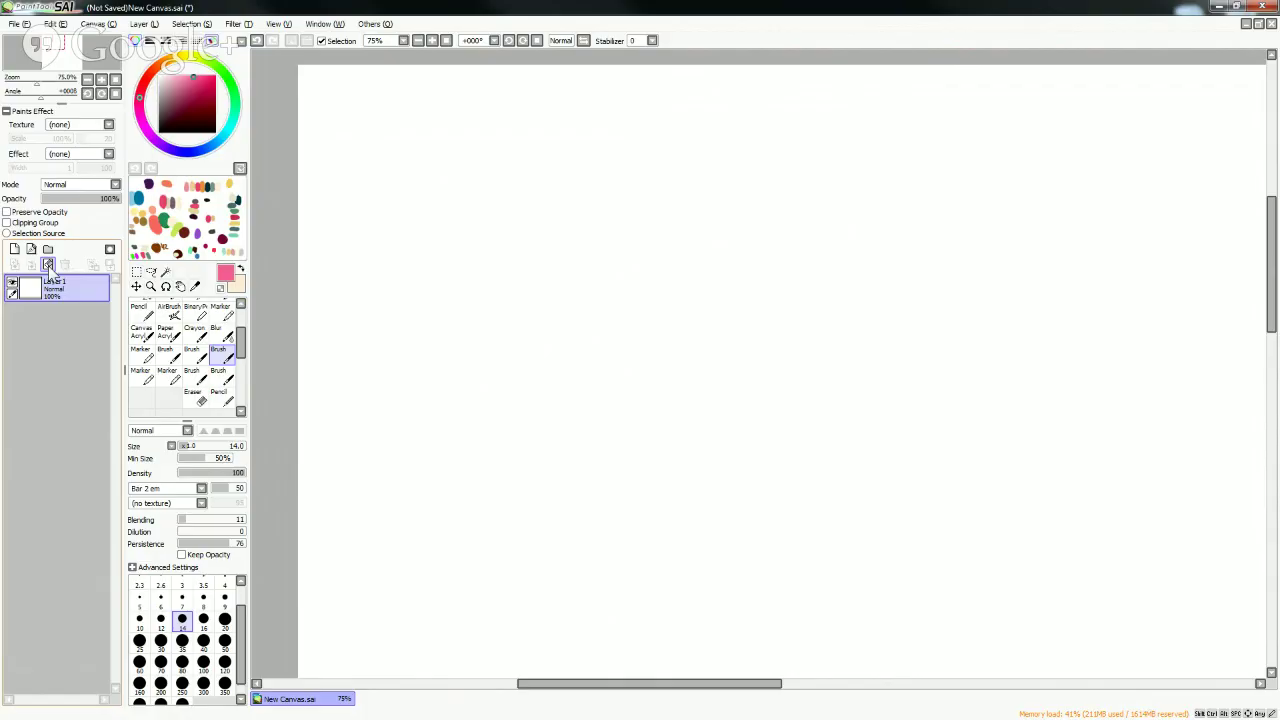
- Sketch the cat's round head in pink with overlapping ovals and draw its nose at brush size 12
mouse_move(462, 355)
mouse_down()
mouse_move(542, 210)
mouse_move(569, 266)
mouse_move(557, 377)
mouse_up()
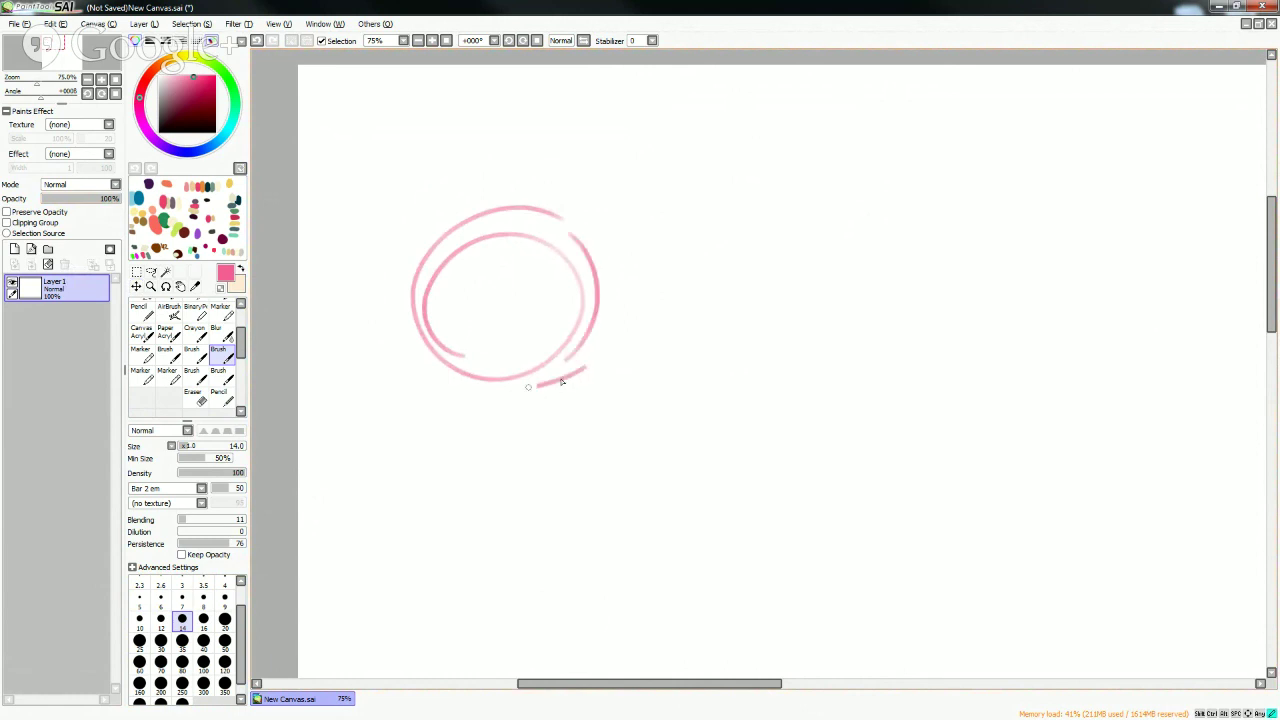
drag(398, 305, 505, 391)
key(bracketleft)
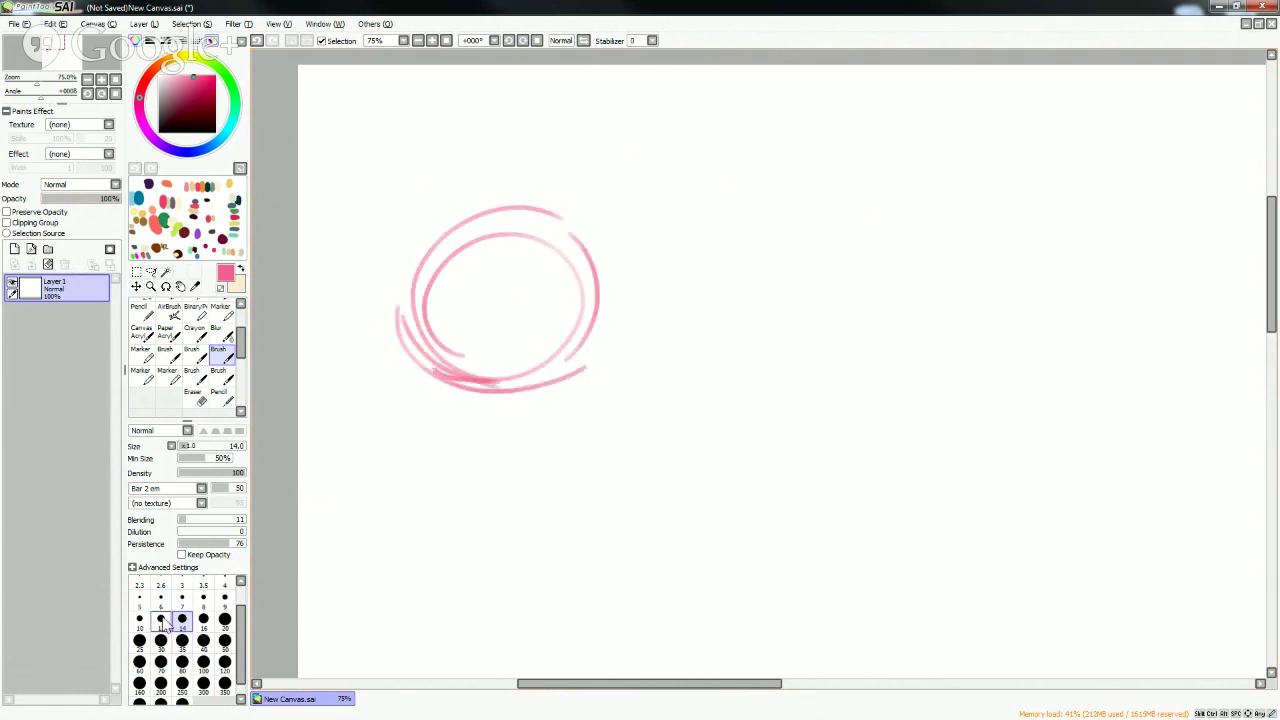
drag(506, 313, 498, 300)
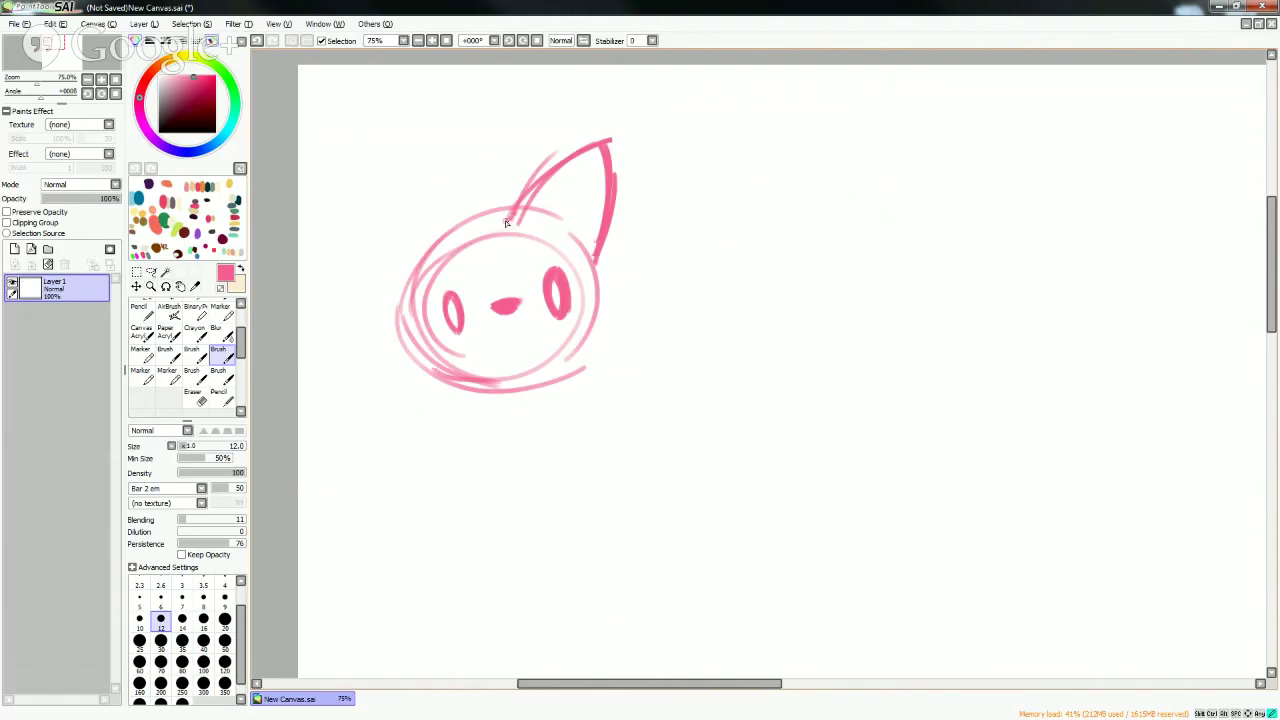
- Firm up the head's top and jaw outline, thicken the eye and add small cheek marks on both sides
mouse_move(515, 214)
mouse_down()
mouse_move(425, 255)
mouse_move(400, 335)
mouse_up()
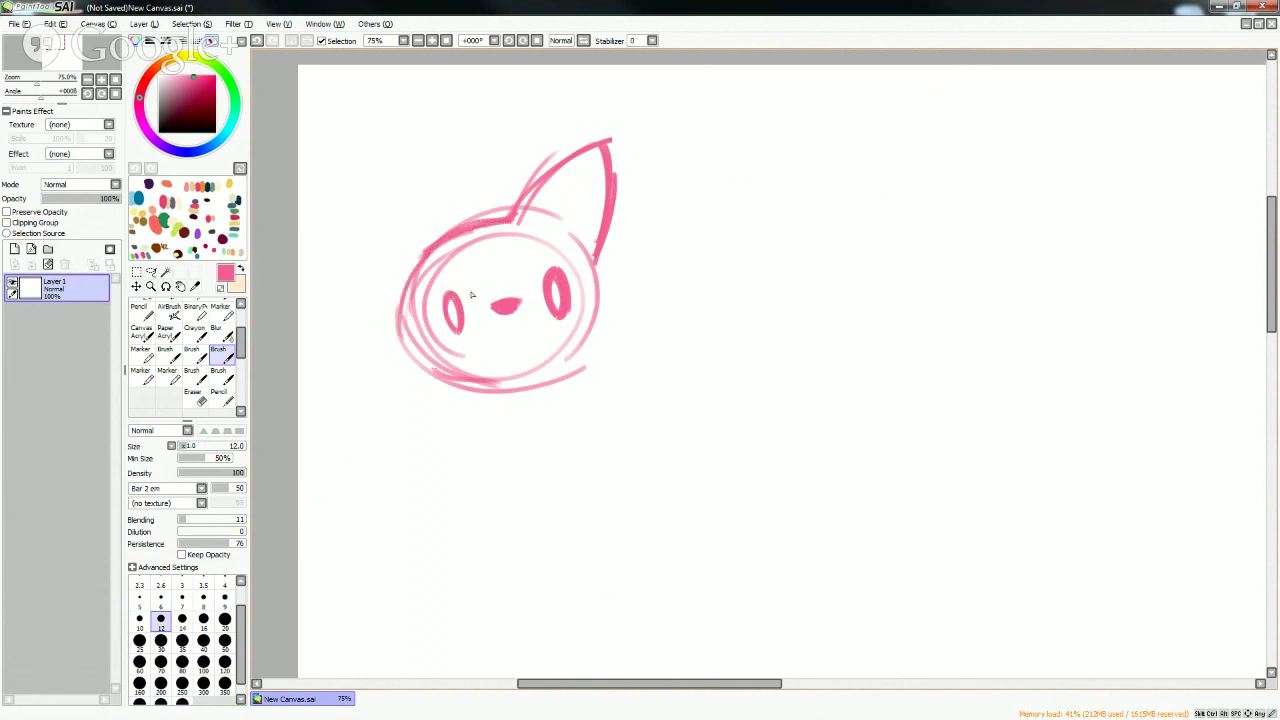
mouse_move(452, 290)
mouse_down()
mouse_move(448, 336)
mouse_move(460, 322)
mouse_move(446, 290)
mouse_up()
drag(574, 304, 584, 322)
drag(434, 332, 448, 350)
mouse_move(583, 250)
mouse_down()
mouse_move(604, 290)
mouse_move(590, 338)
mouse_move(548, 376)
mouse_up()
drag(626, 330, 540, 375)
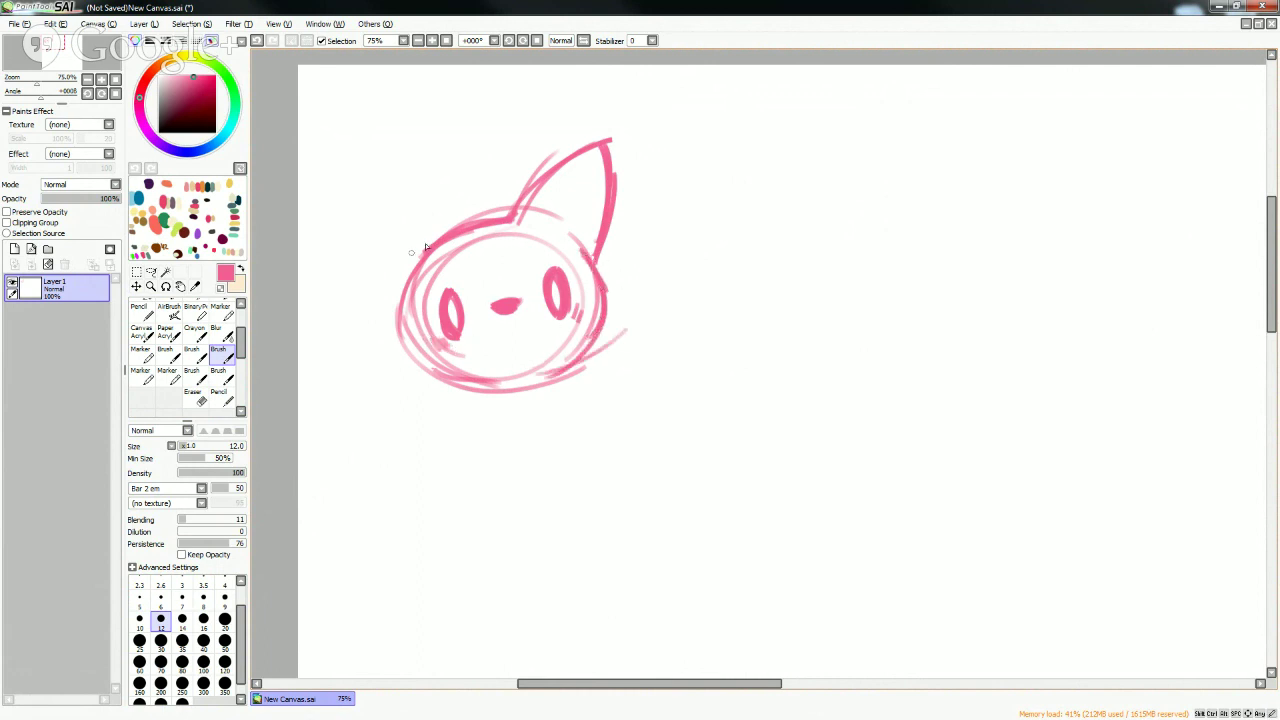
- Sketch the cat's second pointed ear on the left side of the head to match the first one
drag(410, 310, 362, 228)
drag(388, 280, 372, 158)
mouse_move(372, 205)
mouse_down()
mouse_move(405, 144)
mouse_move(442, 224)
mouse_up()
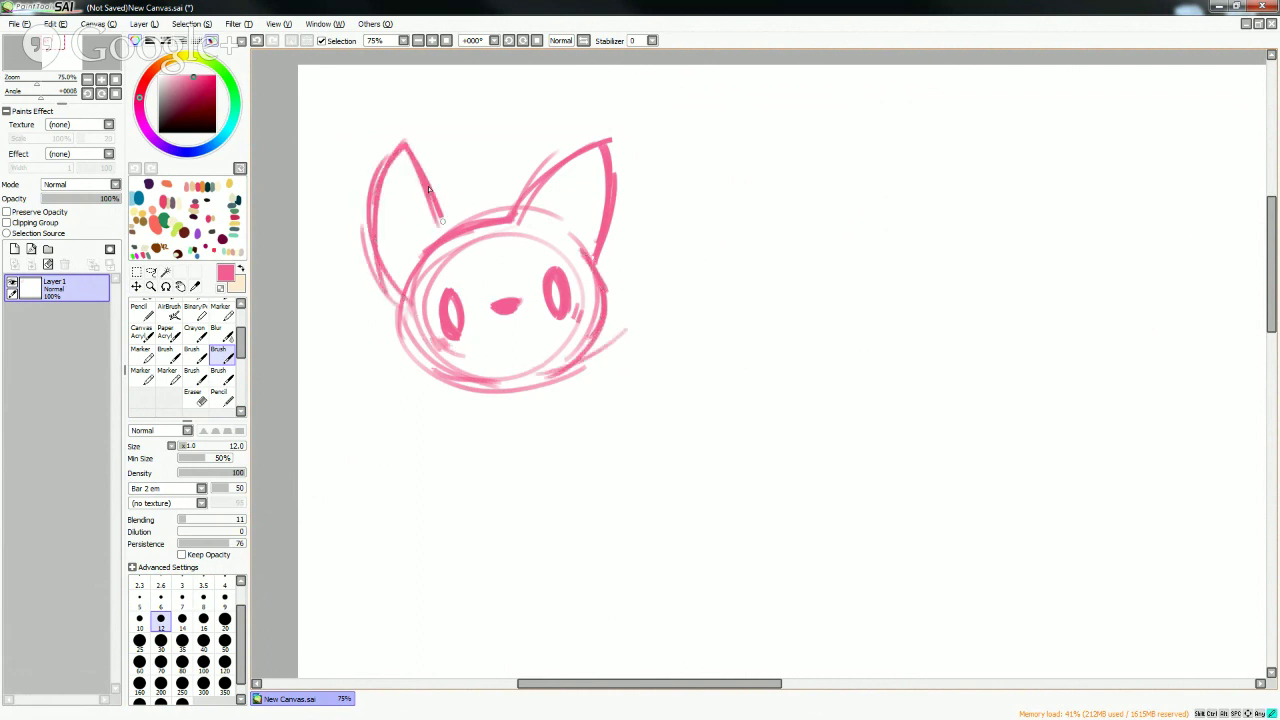
mouse_move(410, 142)
mouse_down()
mouse_move(450, 228)
mouse_move(444, 198)
mouse_up()
drag(404, 134, 364, 280)
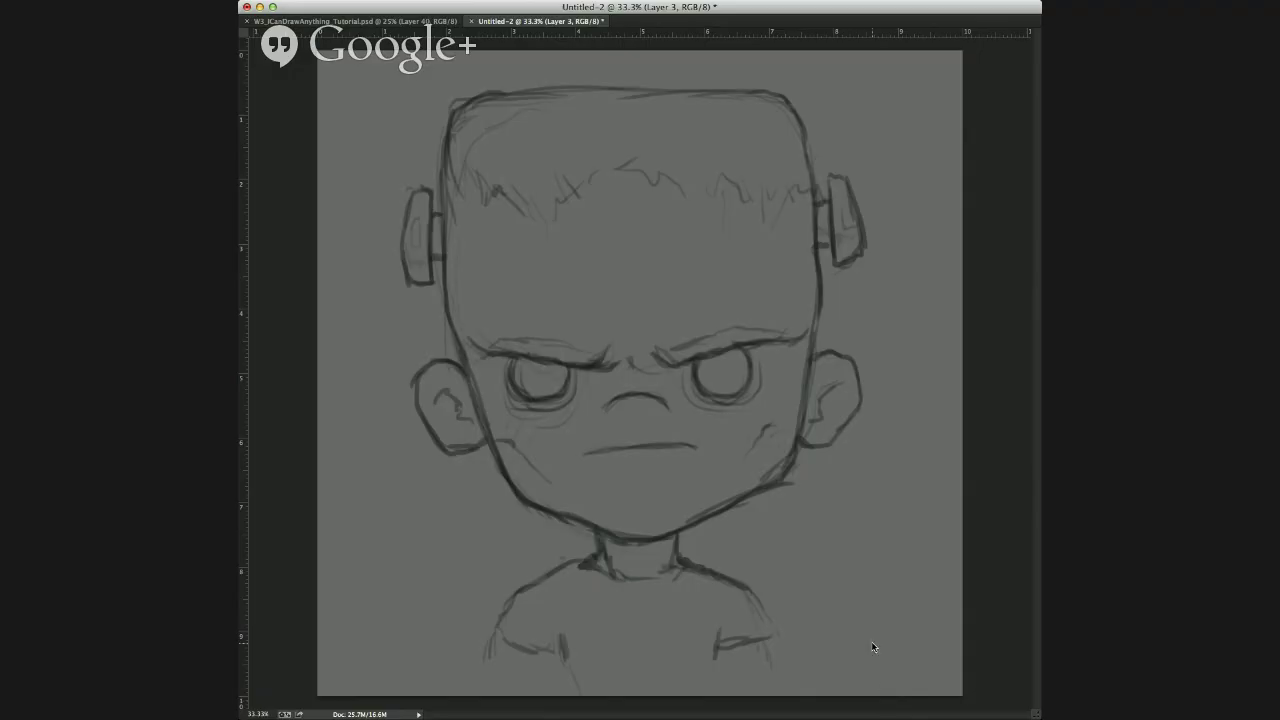
- Resize the brush in the Untitled-2 portrait, and add a round side shape and forehead scar stitches to the cat
mouse_move(800, 308)
ctrl+alt+mouse_down()
mouse_move(776, 308)
mouse_move(785, 276)
mouse_move(790, 326)
mouse_move(765, 455)
mouse_move(771, 390)
mouse_move(790, 440)
mouse_move(660, 520)
mouse_move(635, 515)
ctrl+alt+mouse_up()
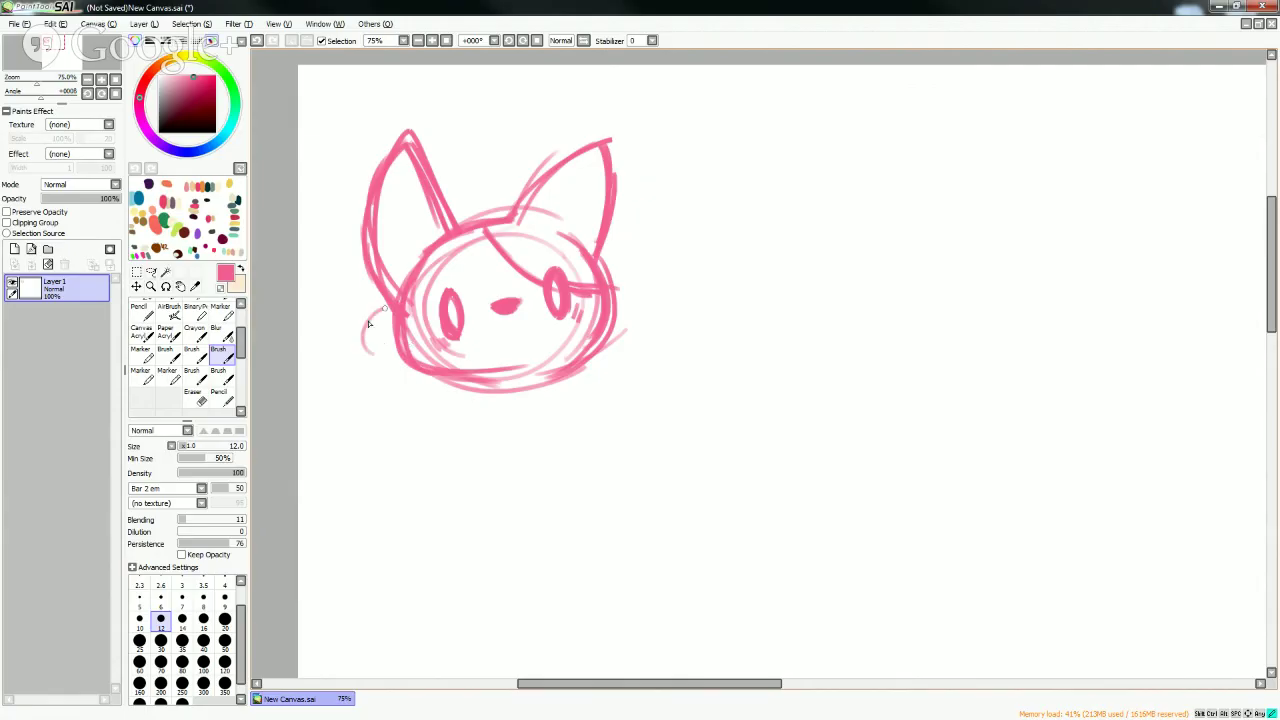
drag(400, 318, 372, 350)
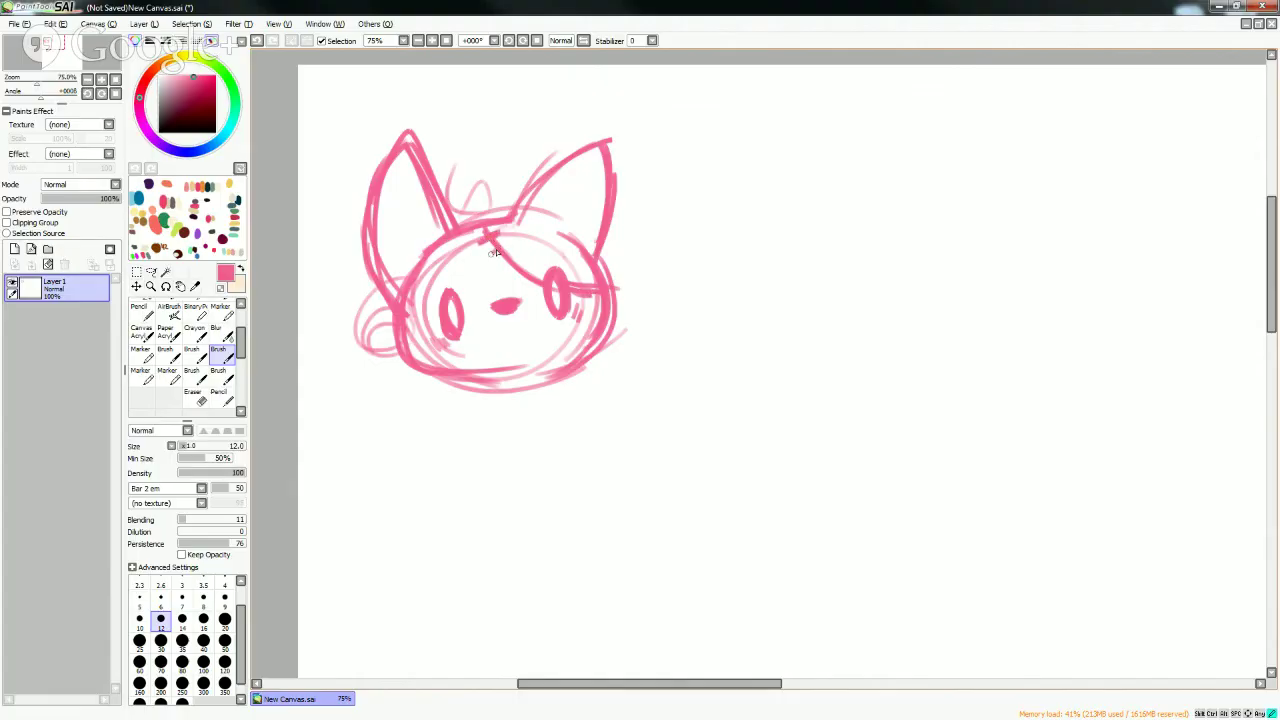
drag(486, 236, 522, 266)
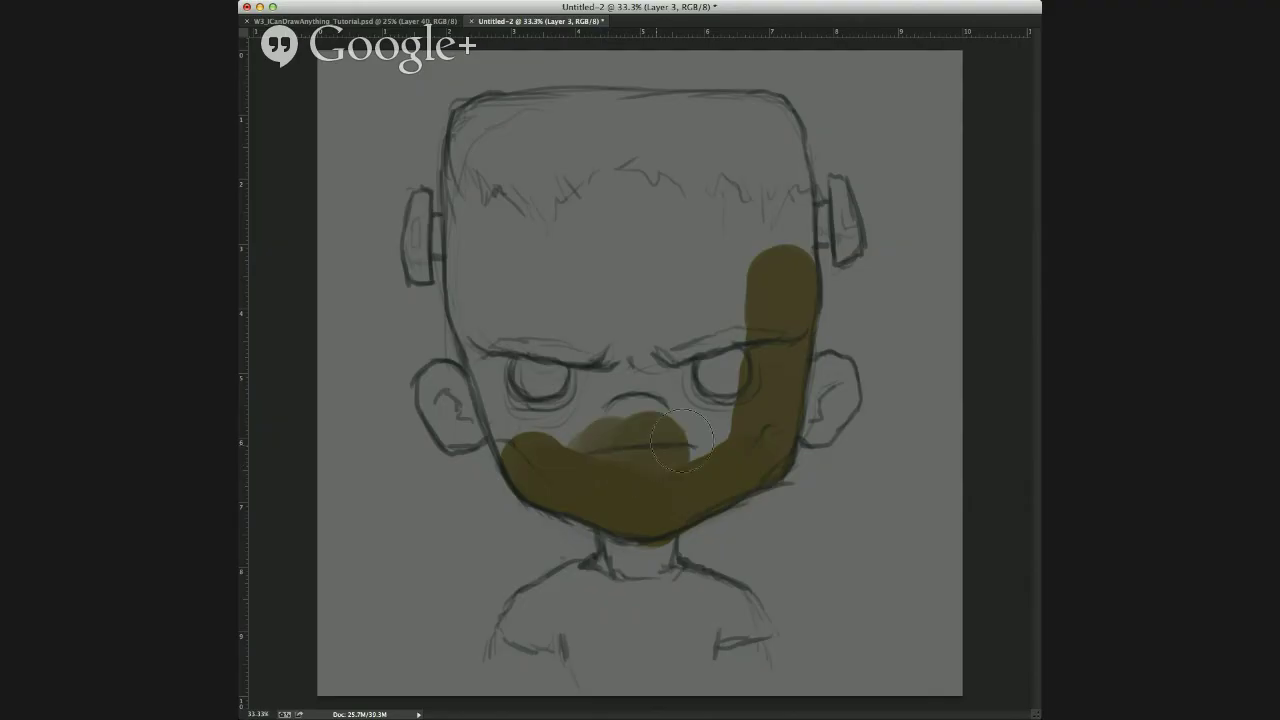
- Block in the portrait's lower face in dark brown, and draw the head of the bolt beside the cat's right cheek
mouse_move(682, 440)
mouse_down()
mouse_move(540, 446)
mouse_move(510, 405)
mouse_move(535, 462)
mouse_move(506, 413)
mouse_move(524, 438)
mouse_up()
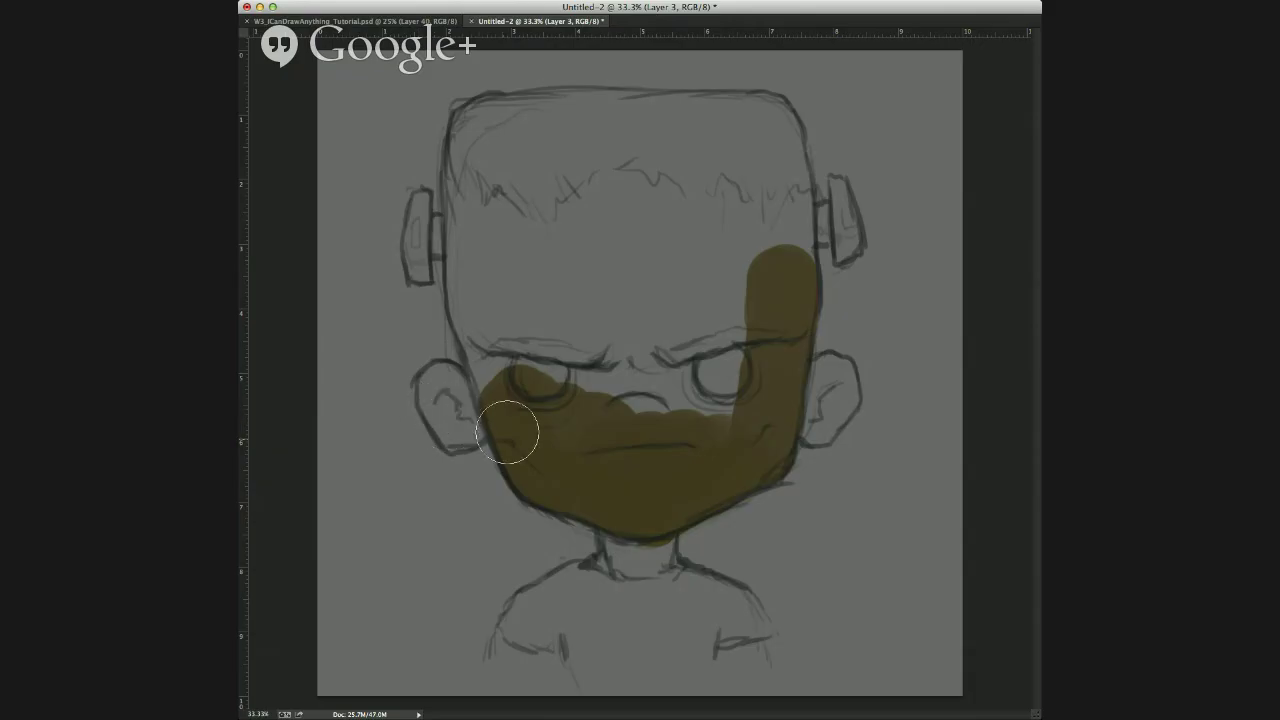
mouse_move(507, 432)
mouse_down()
mouse_move(494, 406)
mouse_move(470, 425)
mouse_up()
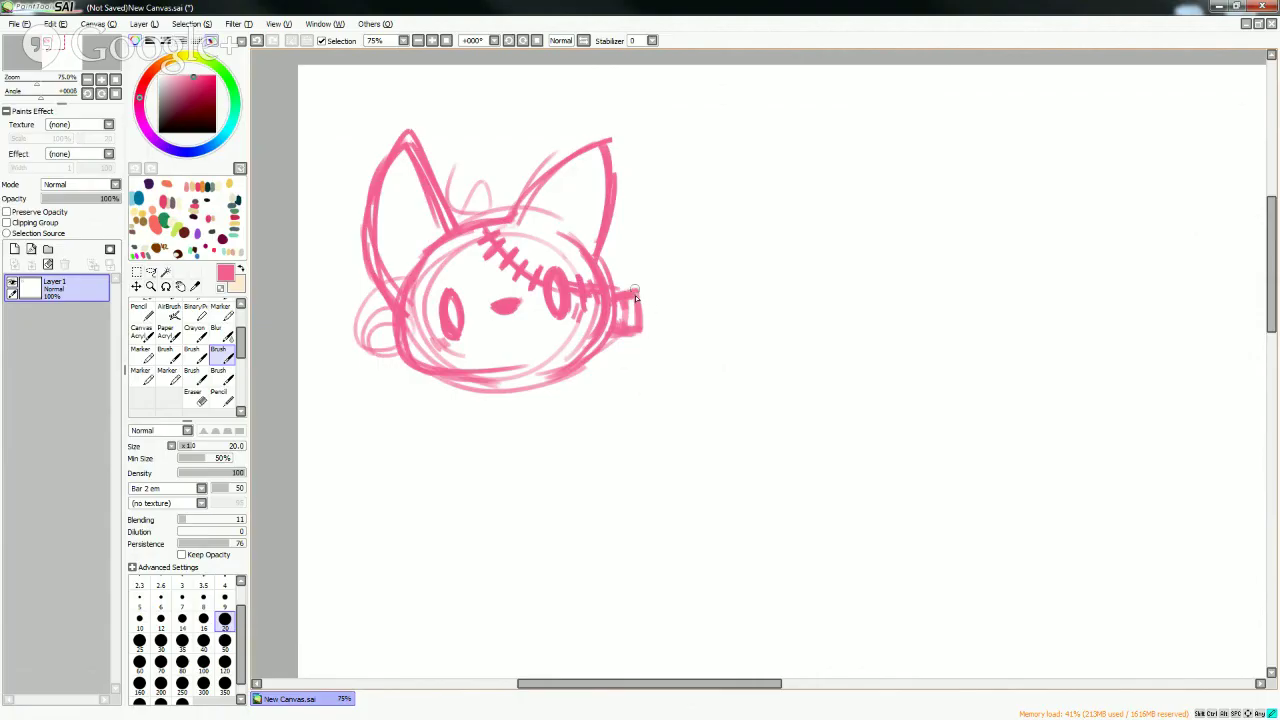
mouse_move(634, 284)
mouse_down()
mouse_move(640, 268)
mouse_move(652, 352)
mouse_up()
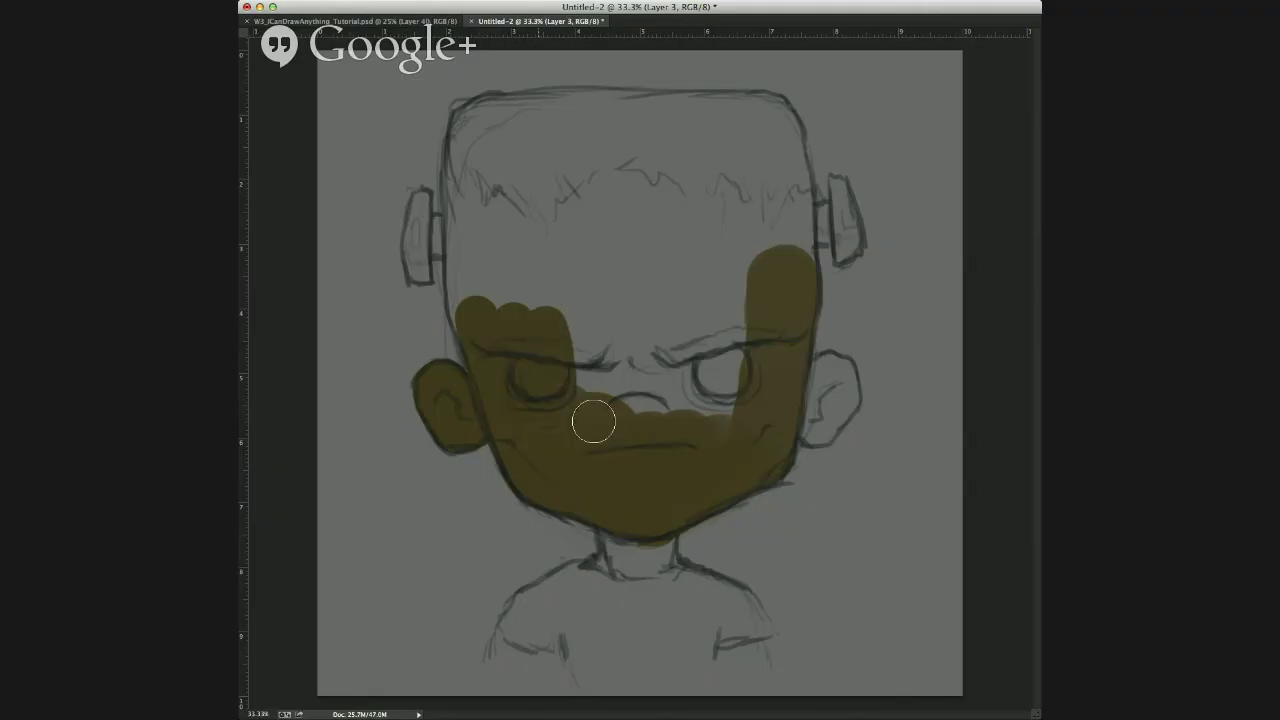
- Fill the rest of the portrait's face and forehead with dark brown up to the hairline using broad strokes
mouse_move(577, 389)
mouse_down()
mouse_move(614, 300)
mouse_move(640, 330)
mouse_up()
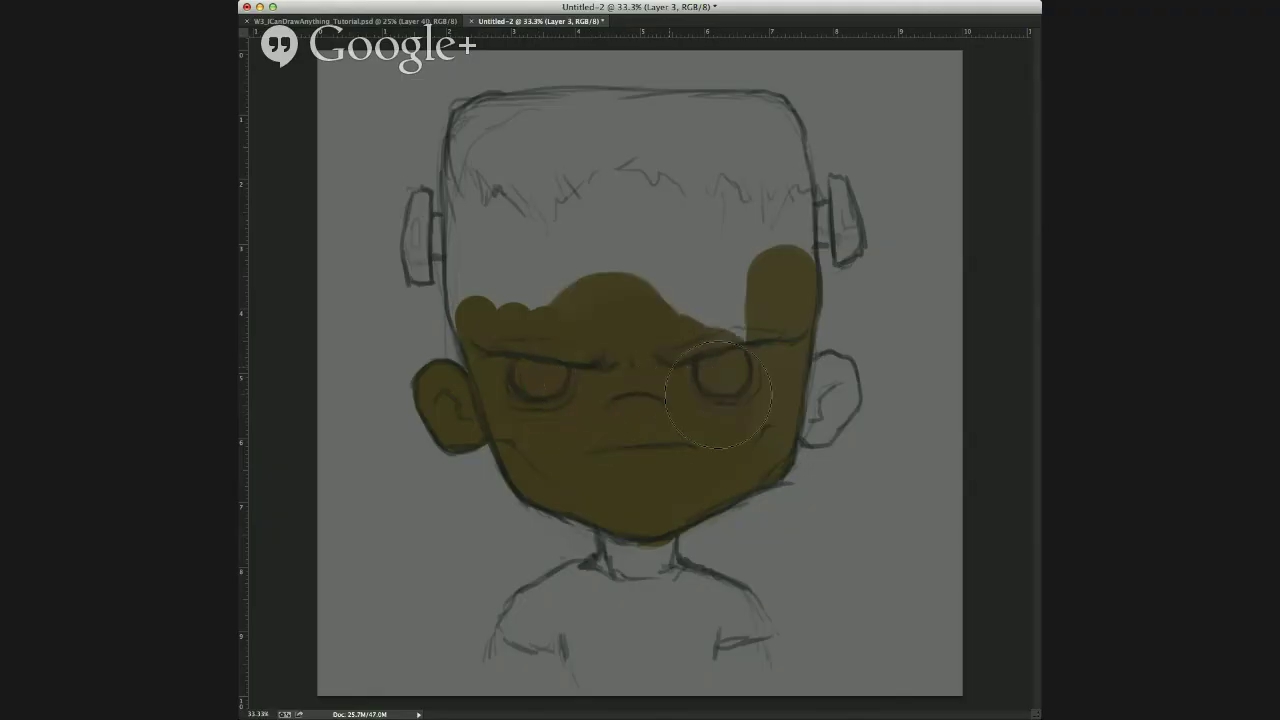
mouse_move(718, 395)
mouse_down()
mouse_move(740, 297)
mouse_move(717, 311)
mouse_move(674, 227)
mouse_move(634, 203)
mouse_move(500, 293)
mouse_up()
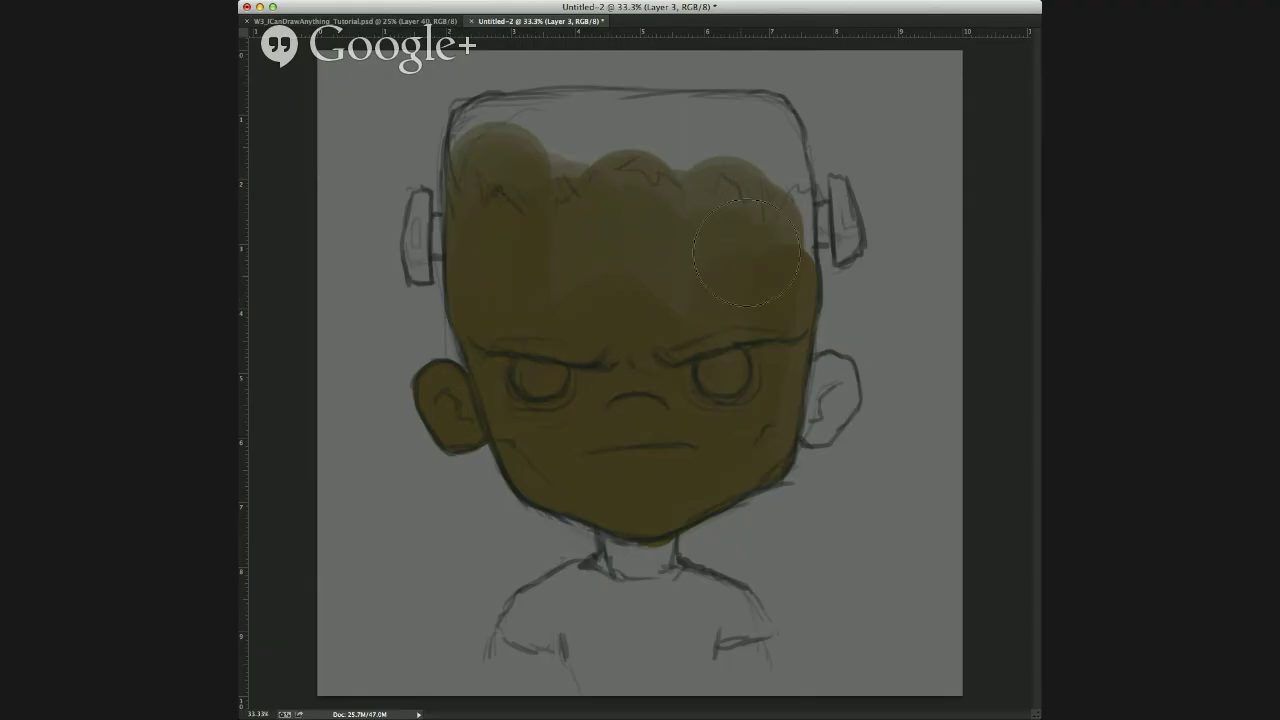
drag(744, 250, 800, 155)
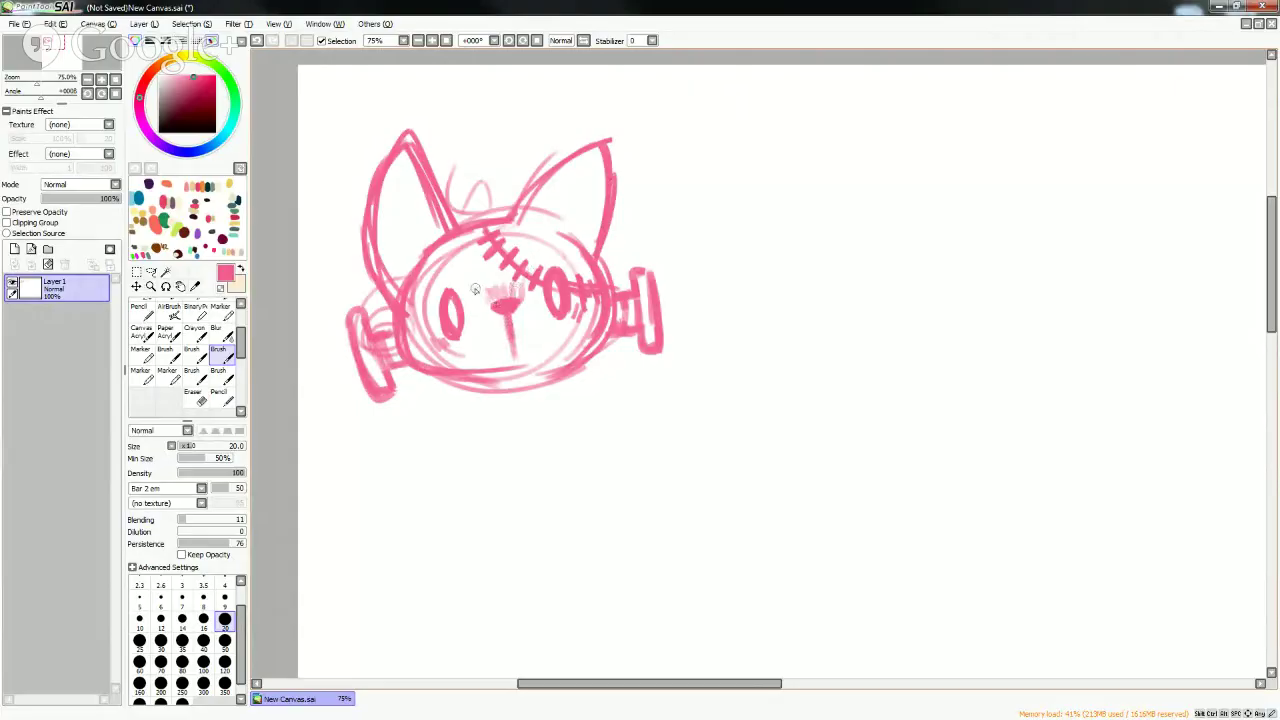
- Add radiating fur strokes above the cat's nose, and fill the portrait's neck with dark brown
mouse_move(477, 288)
mouse_down()
mouse_move(510, 280)
mouse_move(519, 295)
mouse_move(474, 294)
mouse_move(482, 270)
mouse_move(494, 276)
mouse_up()
mouse_move(503, 304)
mouse_down()
mouse_move(517, 296)
mouse_move(458, 246)
mouse_up()
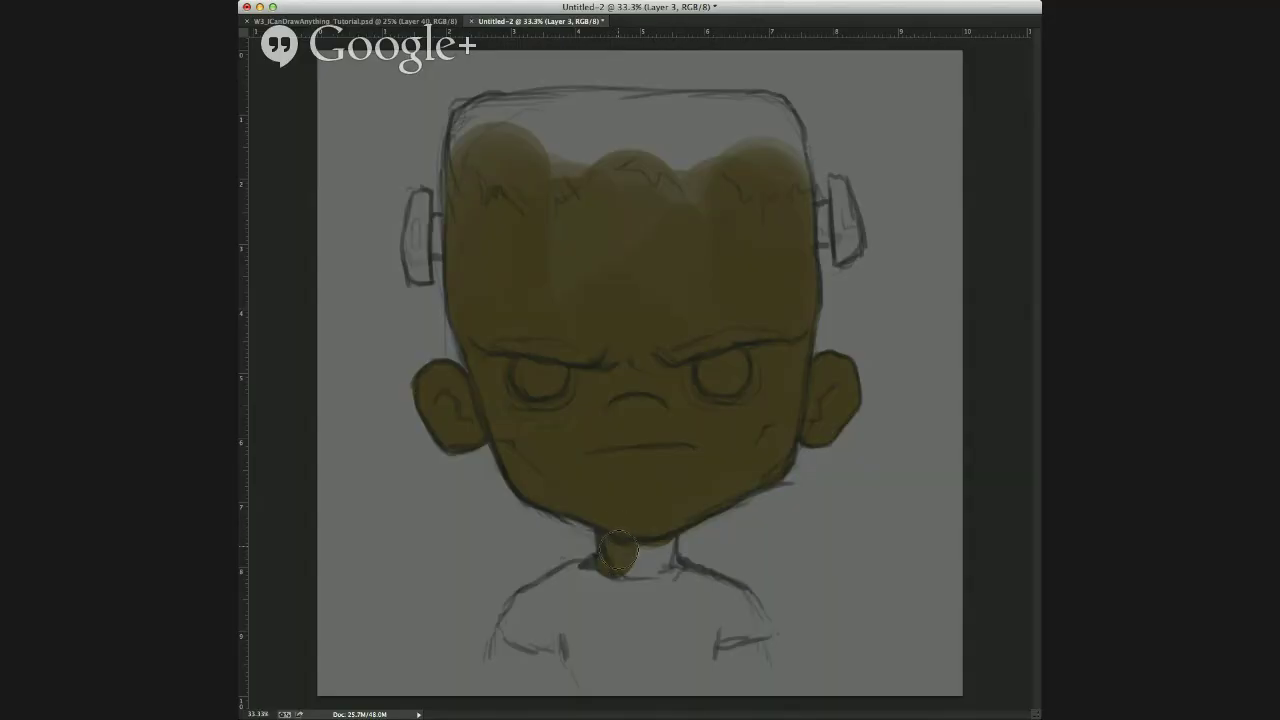
drag(616, 553, 670, 550)
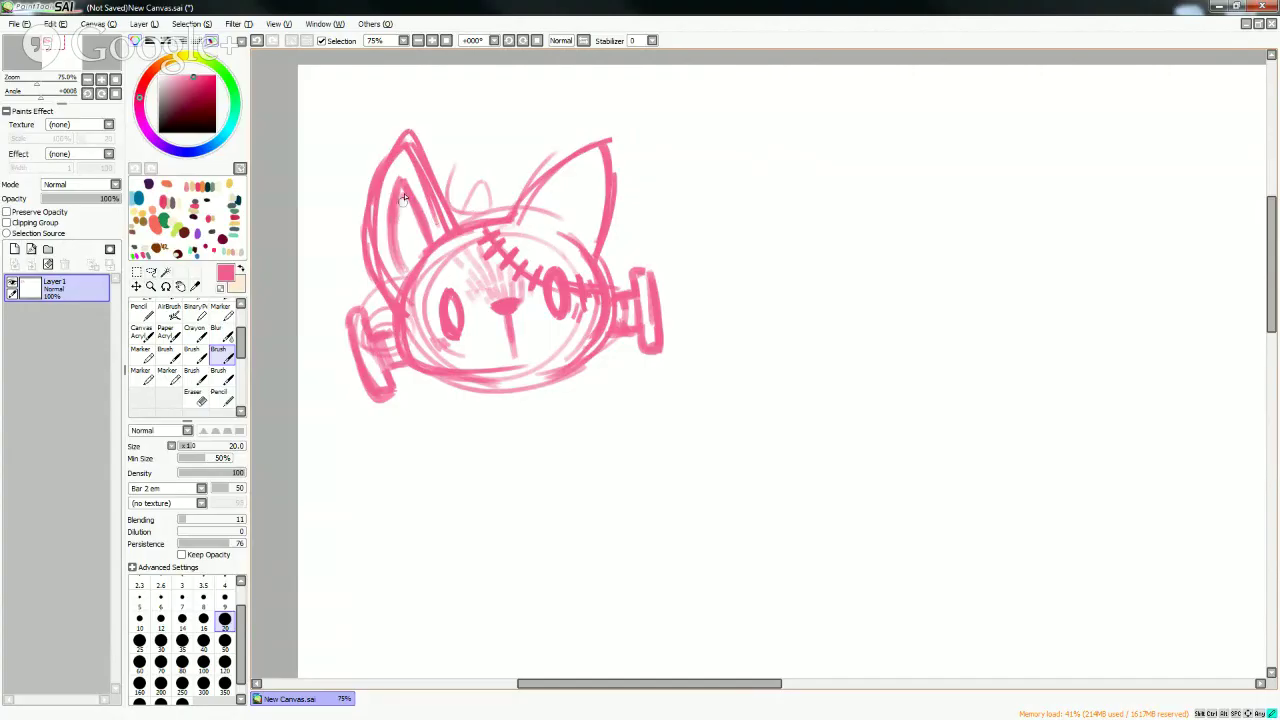
- Outline and hatch the inside of both cat ears, and brush a lighter brown highlight above the portrait's brows
mouse_move(403, 199)
mouse_down()
mouse_move(402, 229)
mouse_move(422, 231)
mouse_move(413, 268)
mouse_move(393, 238)
mouse_move(403, 202)
mouse_move(392, 246)
mouse_up()
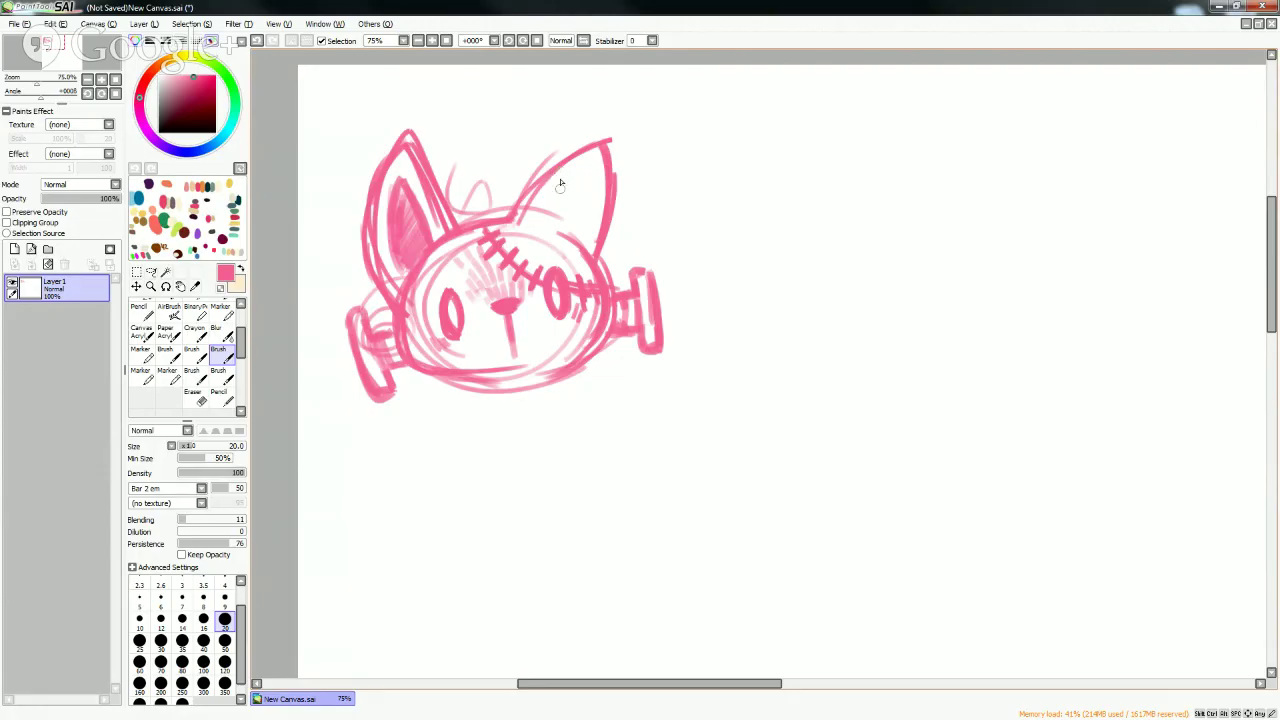
mouse_move(543, 221)
mouse_down()
mouse_move(590, 175)
mouse_move(578, 232)
mouse_move(551, 209)
mouse_move(578, 180)
mouse_up()
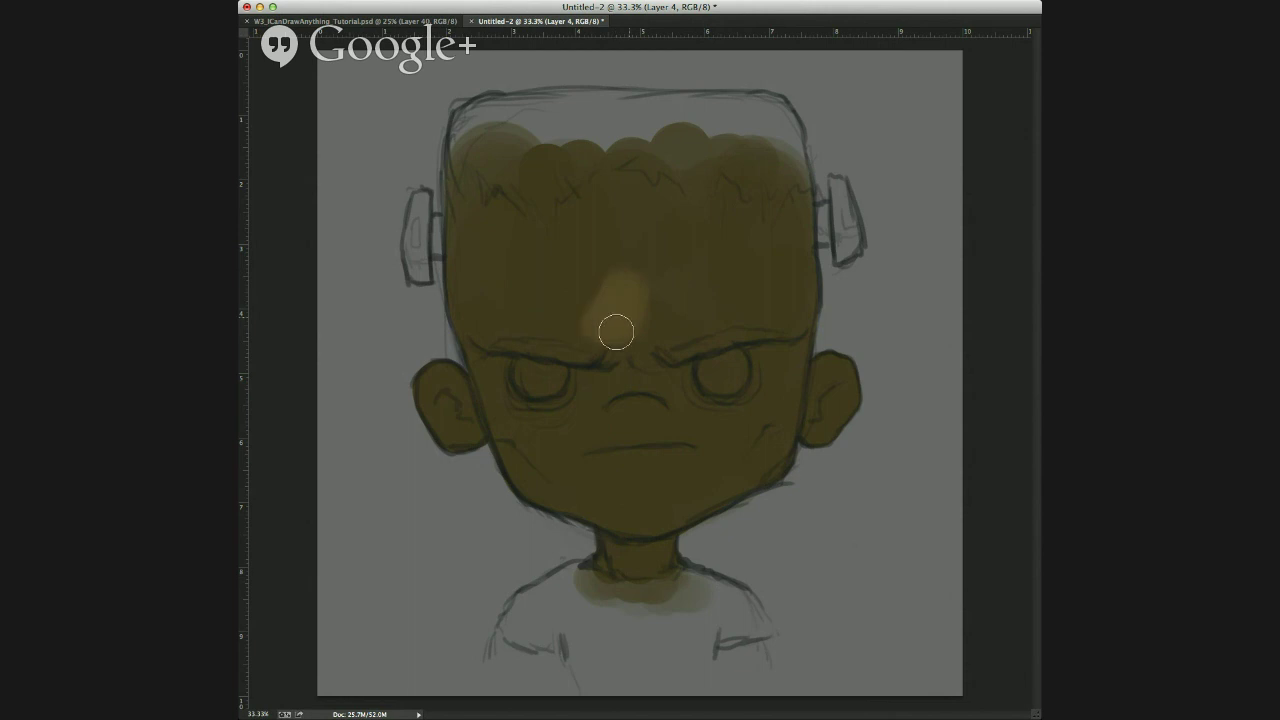
mouse_move(631, 343)
mouse_down()
mouse_move(610, 300)
mouse_move(540, 337)
mouse_move(623, 277)
mouse_up()
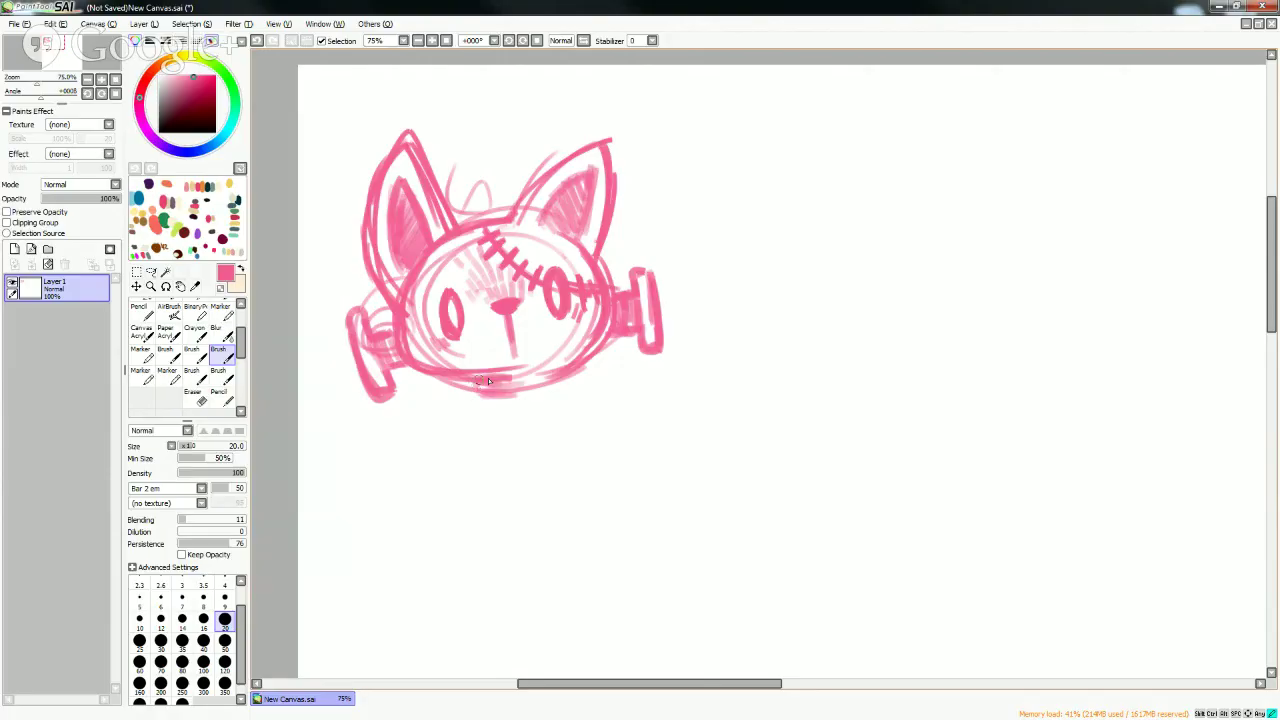
- Sketch the cat's collar beneath the chin, and shade the patch above the scar and the adjoining ear
mouse_move(485, 380)
mouse_down()
mouse_move(553, 386)
mouse_move(455, 380)
mouse_move(462, 412)
mouse_move(509, 417)
mouse_move(460, 414)
mouse_move(551, 397)
mouse_move(468, 420)
mouse_move(573, 399)
mouse_up()
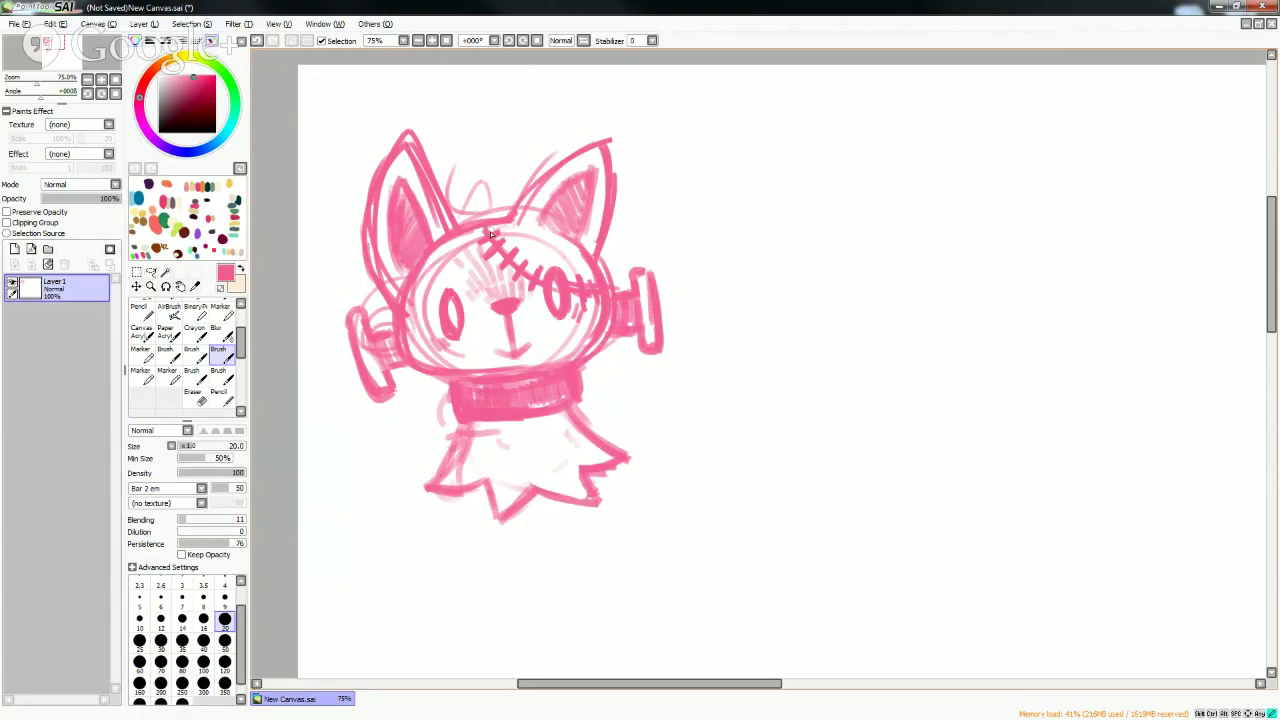
mouse_move(490, 228)
mouse_down()
mouse_move(528, 266)
mouse_move(580, 278)
mouse_up()
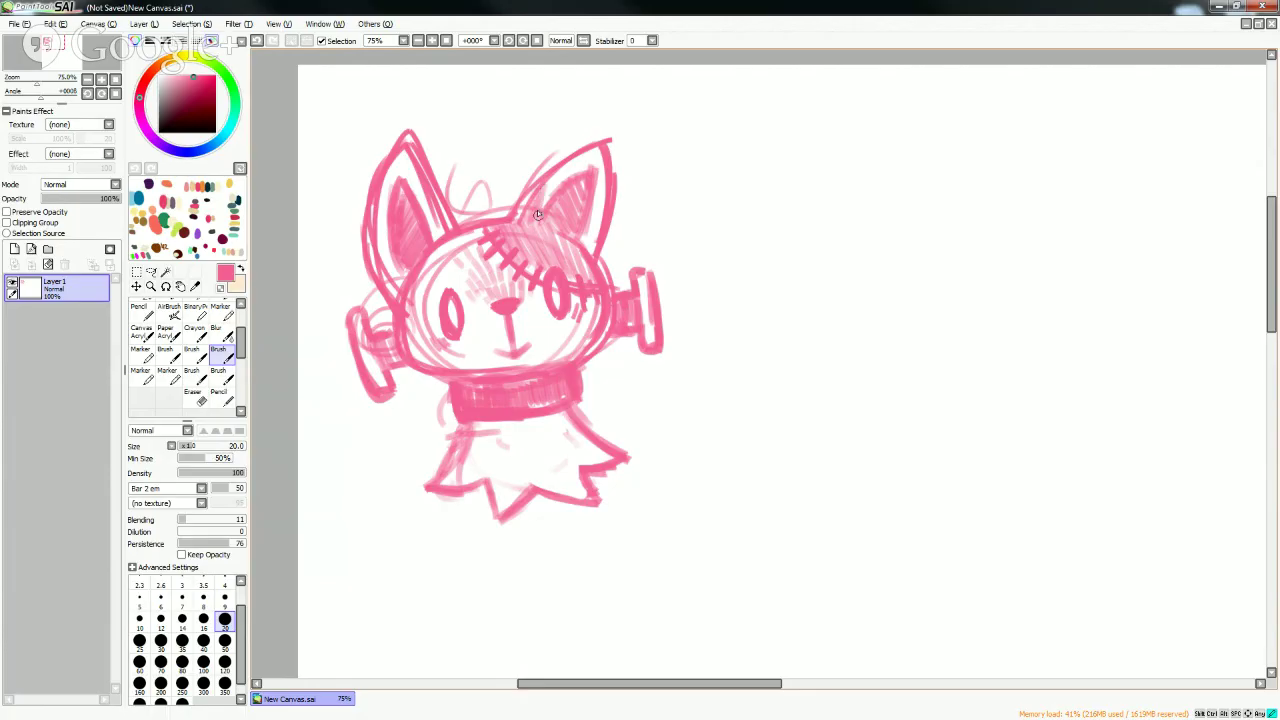
drag(536, 220, 584, 156)
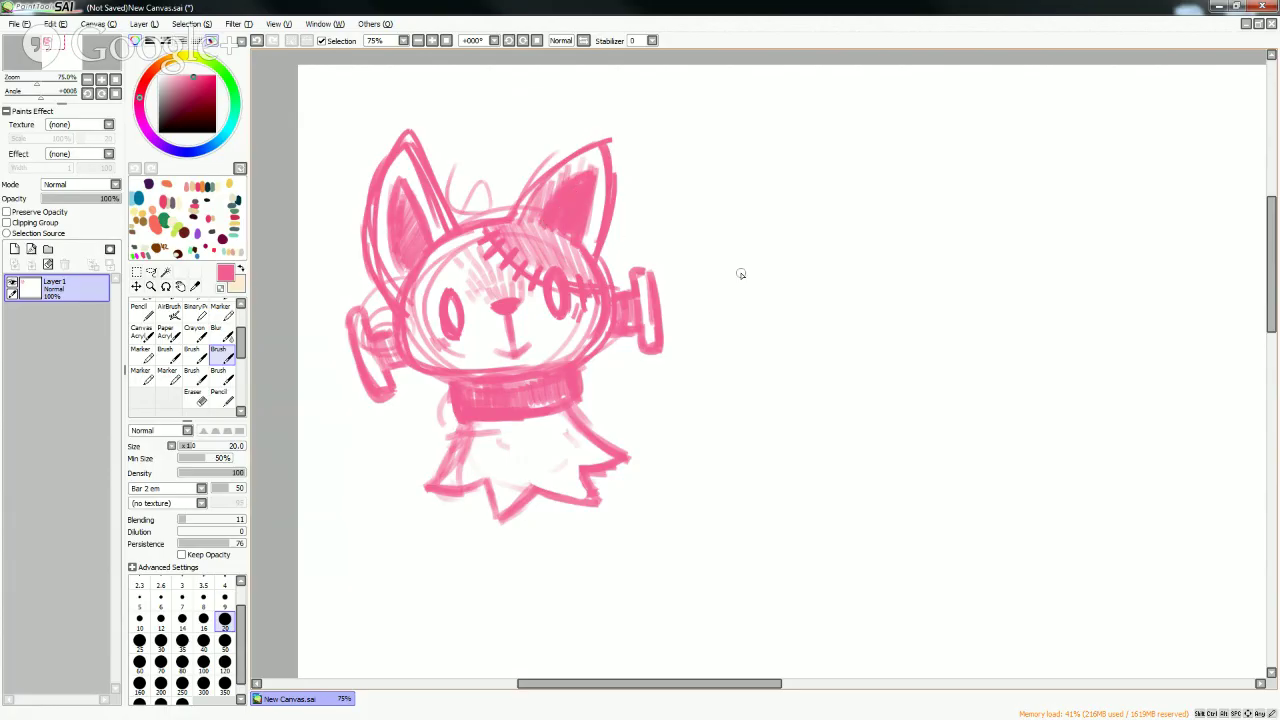
- Sketch the cat's left-side arm hanging from beneath the ragged cape, ending in a curled hand
scroll(1272, 290, down, 2)
scroll(1272, 290, down, 1)
mouse_move(452, 445)
mouse_down()
mouse_move(471, 402)
mouse_move(450, 418)
mouse_up()
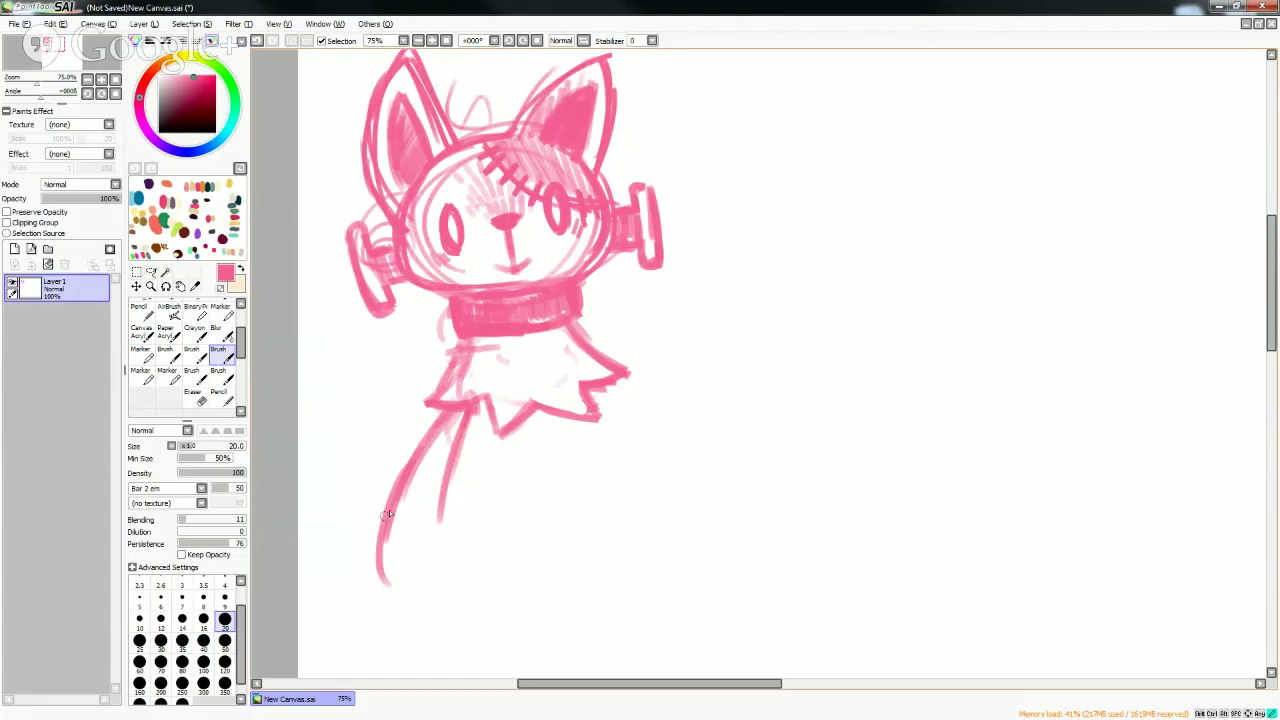
mouse_move(380, 515)
mouse_down()
mouse_move(405, 605)
mouse_move(424, 600)
mouse_move(399, 570)
mouse_move(446, 588)
mouse_move(418, 546)
mouse_move(430, 556)
mouse_move(431, 528)
mouse_move(448, 570)
mouse_move(441, 492)
mouse_move(446, 556)
mouse_up()
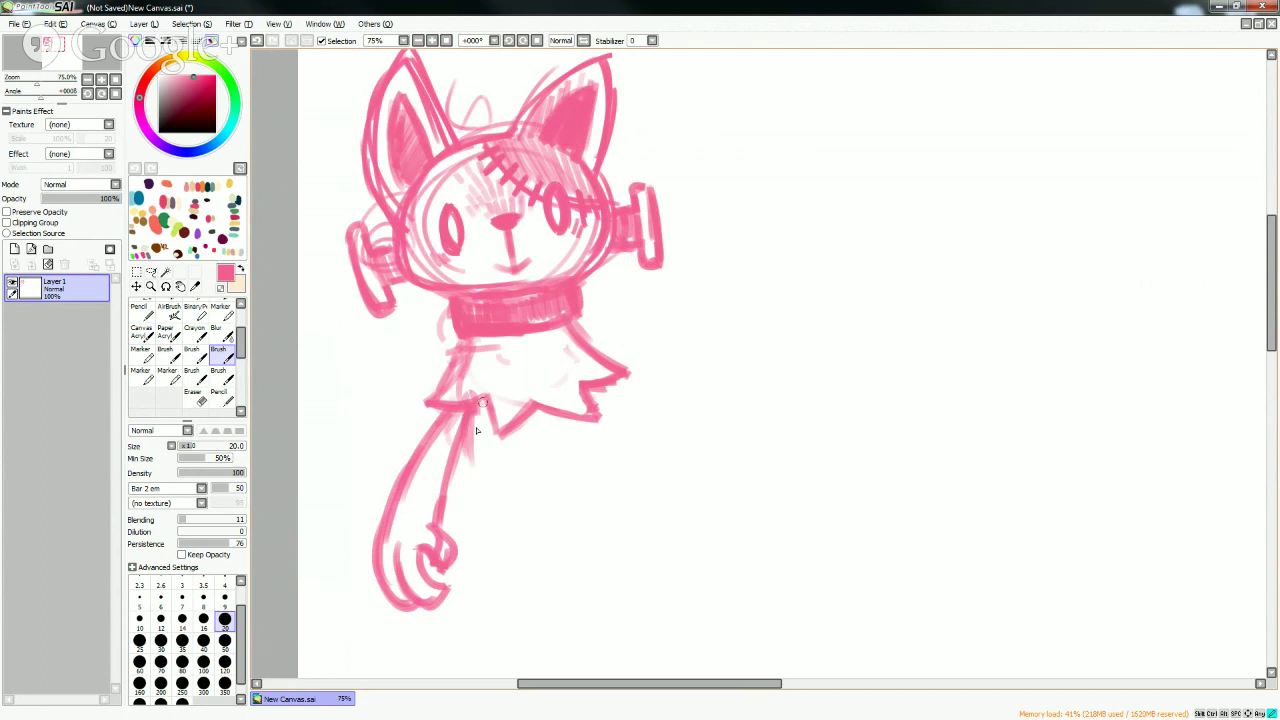
- Sketch the sides of the torso below the cape and rough in the right-side arm reaching outward
drag(483, 400, 484, 474)
drag(625, 408, 670, 430)
drag(602, 390, 690, 474)
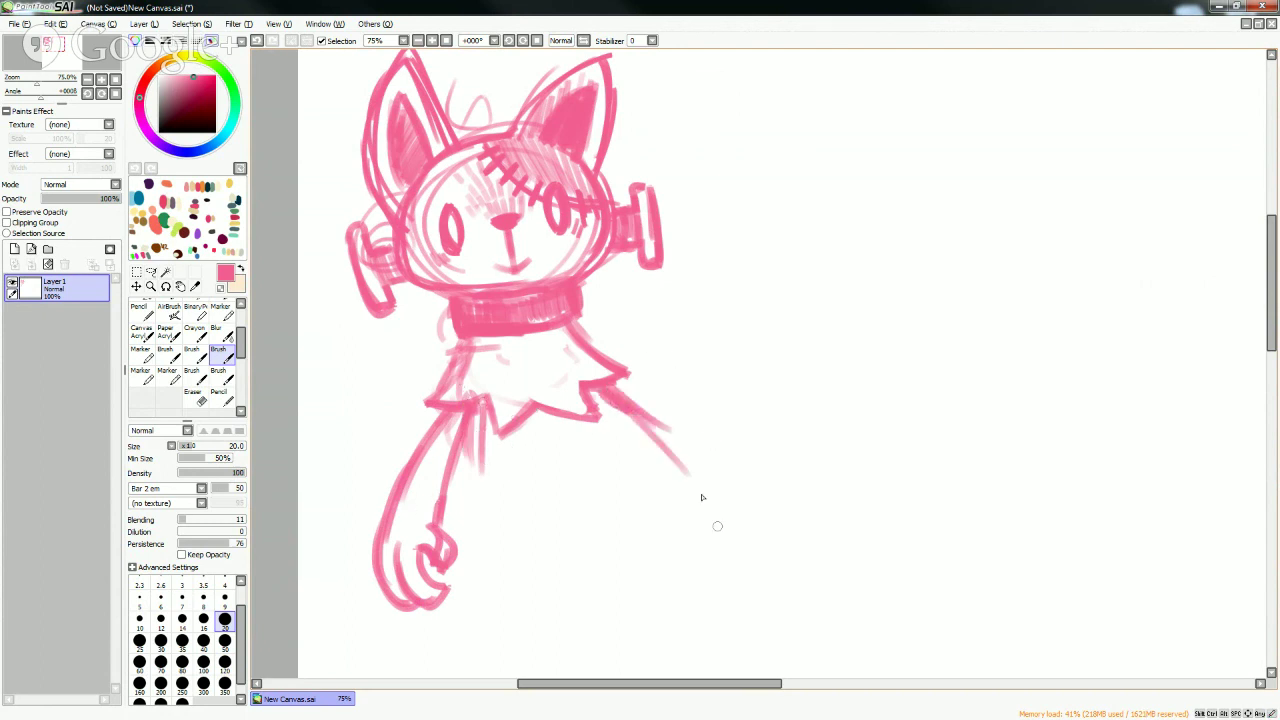
drag(603, 440, 620, 495)
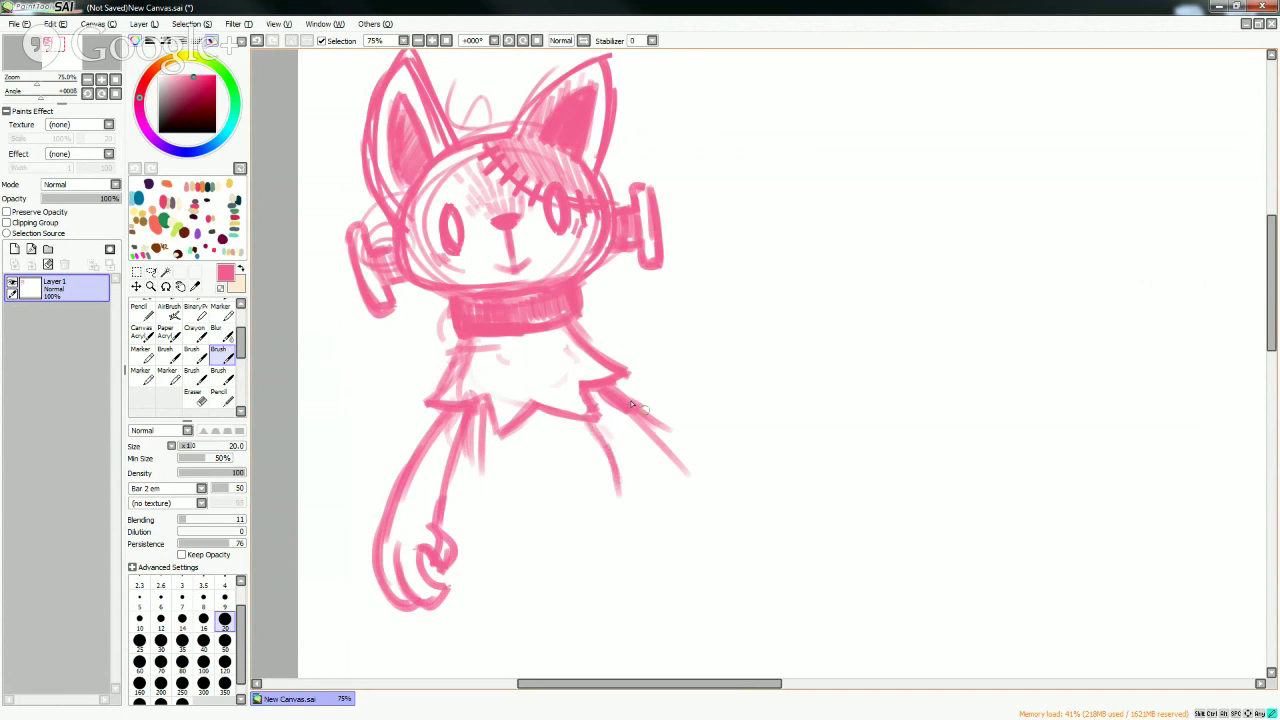
mouse_move(630, 400)
mouse_down()
mouse_move(729, 519)
mouse_move(711, 543)
mouse_move(721, 598)
mouse_move(701, 530)
mouse_move(691, 614)
mouse_move(670, 525)
mouse_move(658, 585)
mouse_move(643, 487)
mouse_move(641, 562)
mouse_move(624, 458)
mouse_move(616, 506)
mouse_move(609, 433)
mouse_move(590, 476)
mouse_up()
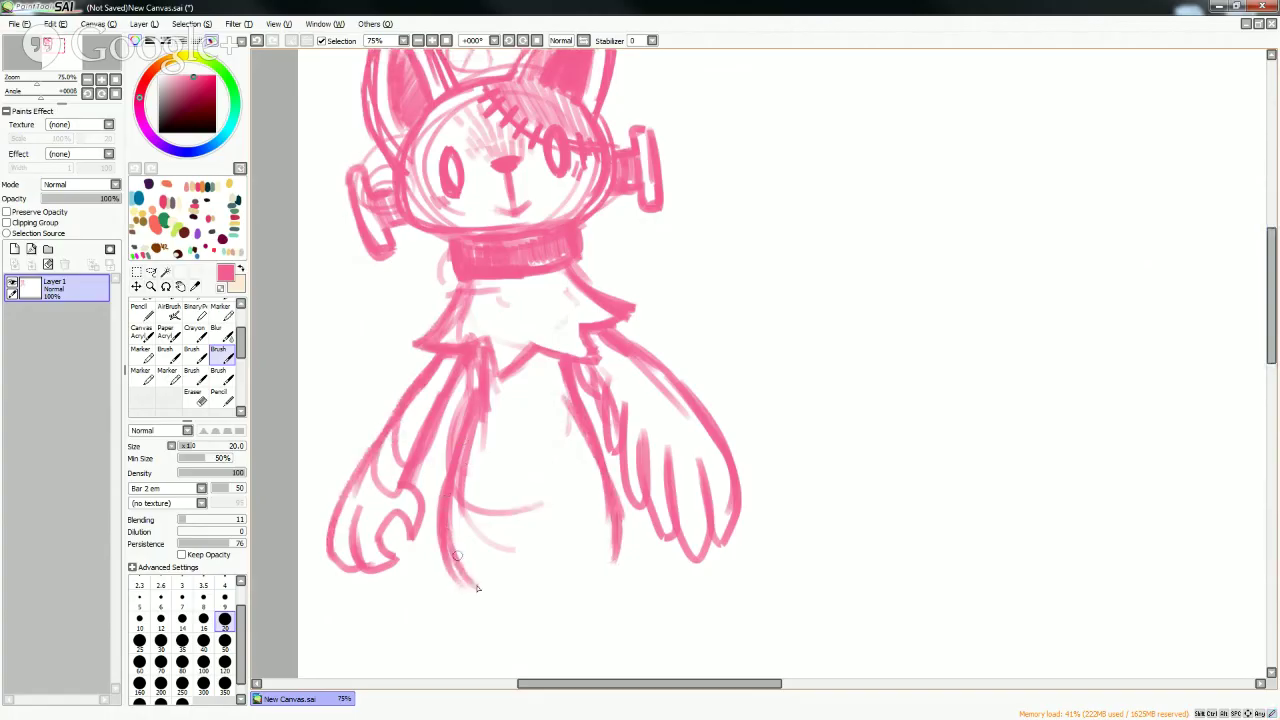
- Close the lower body into a rounded, pear-shaped belly and reinforce its left contour
drag(450, 542, 480, 590)
drag(615, 510, 592, 602)
drag(440, 562, 484, 612)
mouse_move(438, 540)
mouse_down()
mouse_move(511, 616)
mouse_move(580, 612)
mouse_up()
drag(456, 496, 488, 576)
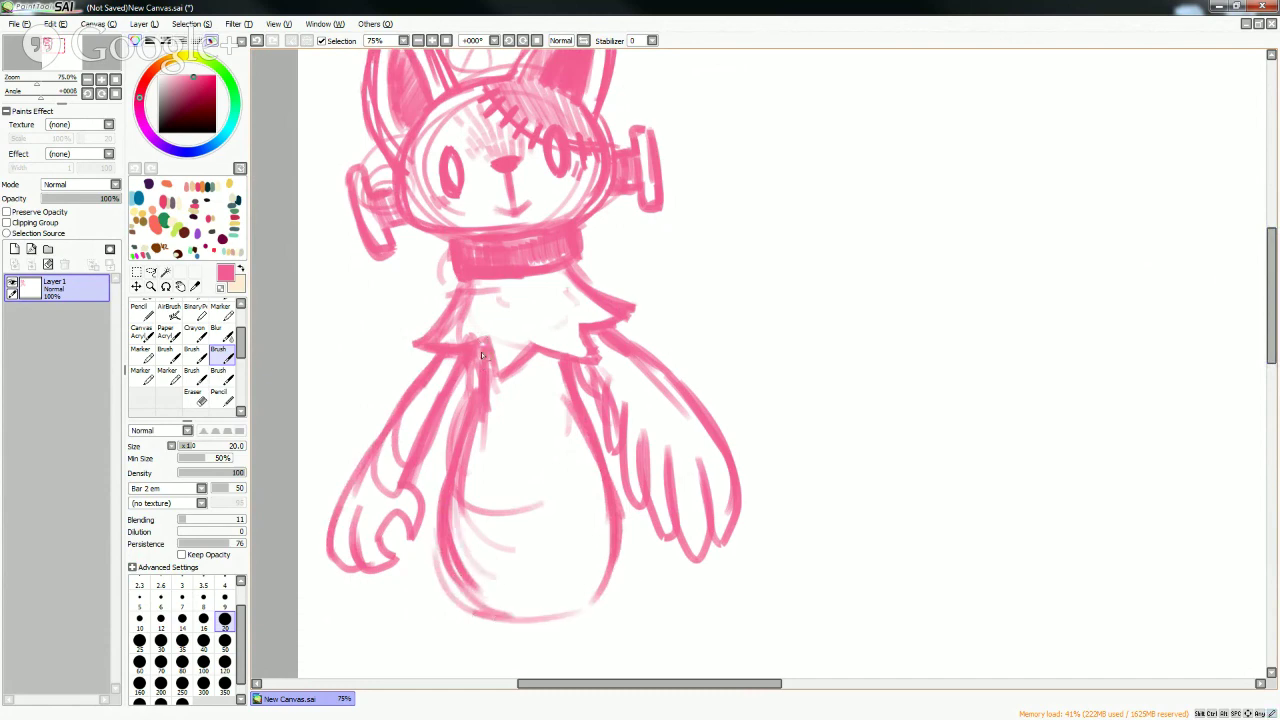
- Add short fur strokes beneath the ragged cape and draw stitch marks along the curved belly scar
mouse_move(490, 356)
mouse_down()
mouse_move(504, 410)
mouse_move(514, 398)
mouse_up()
drag(522, 364, 524, 384)
key(e)
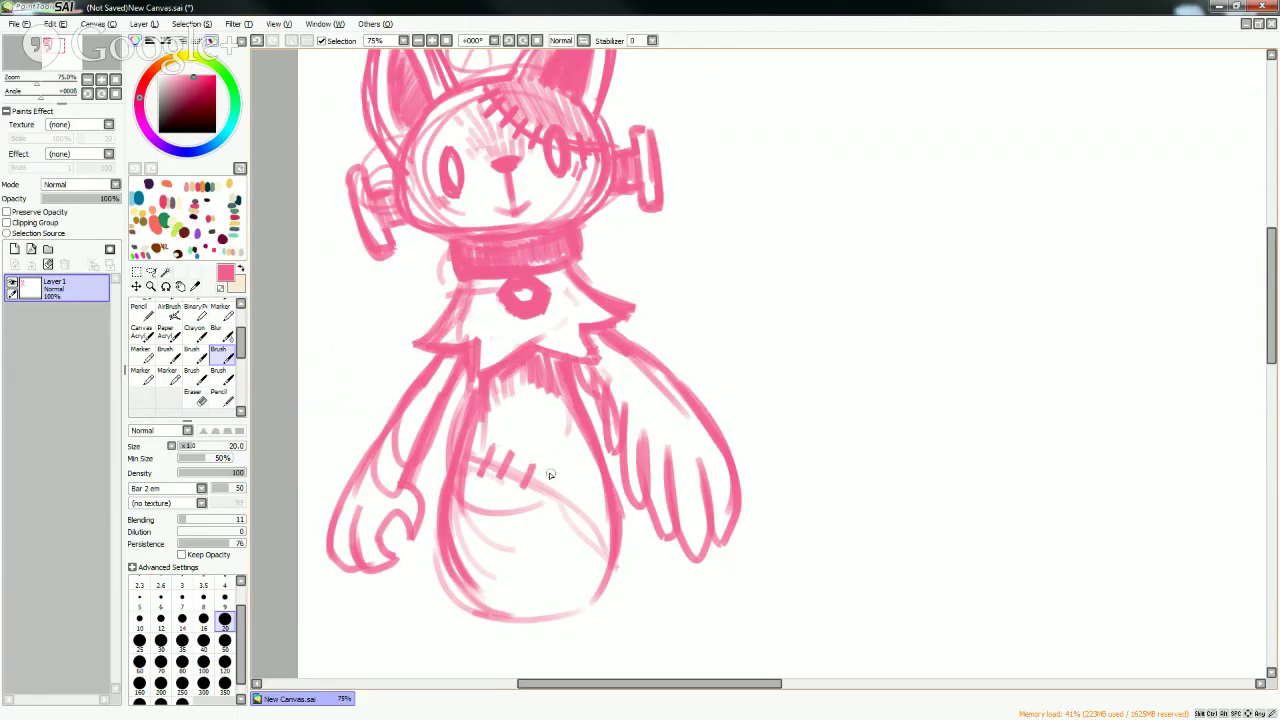
mouse_move(552, 474)
mouse_down()
mouse_move(556, 500)
mouse_move(584, 509)
mouse_move(587, 530)
mouse_up()
scroll(834, 380, down, 3)
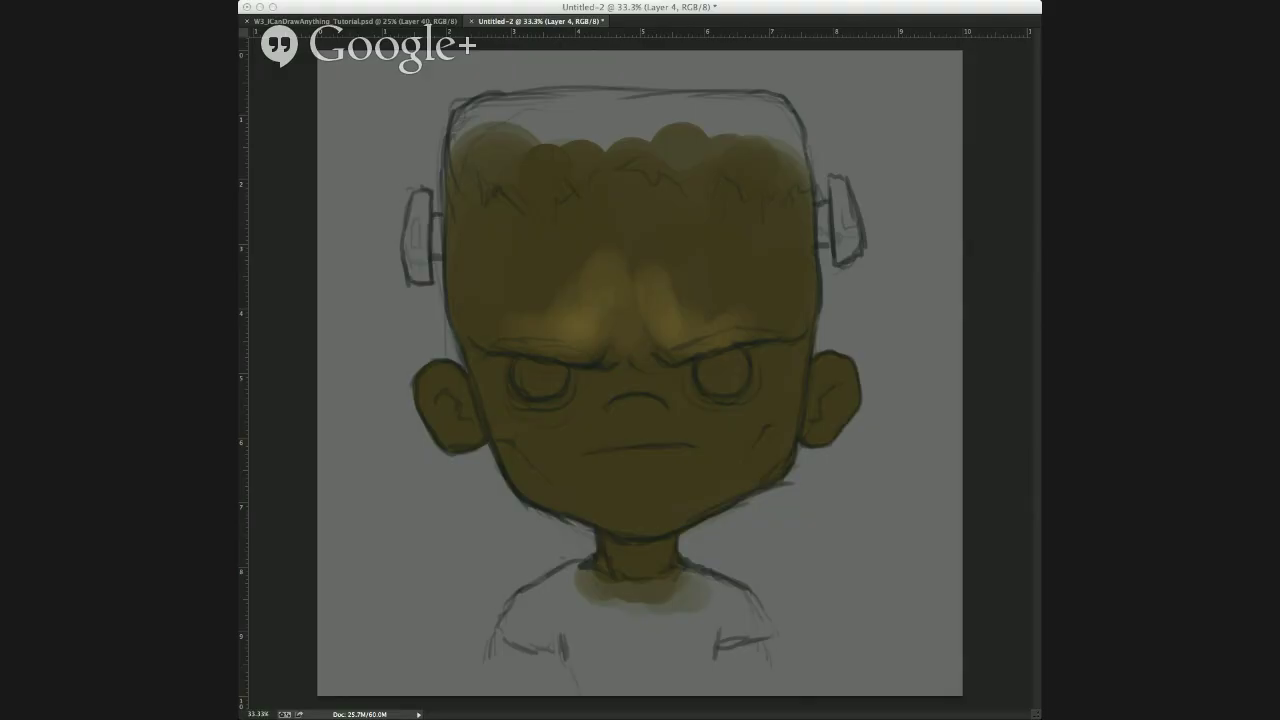
click(628, 434)
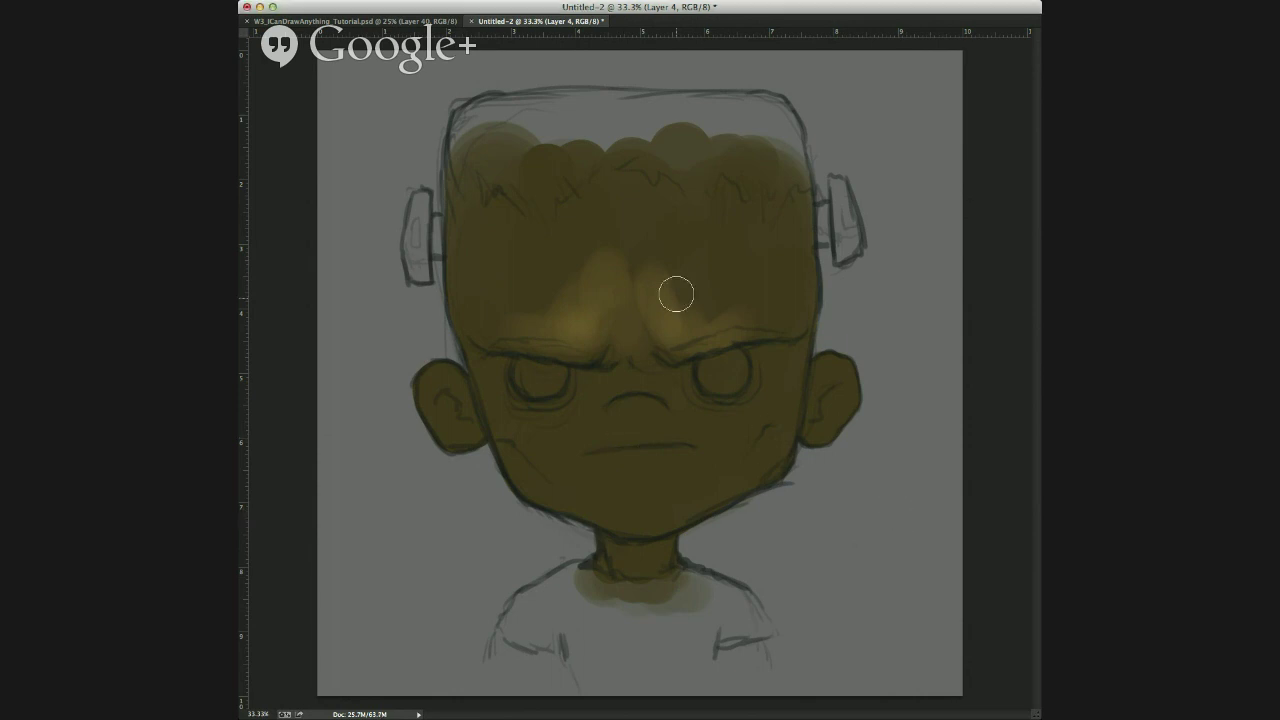
- Paint a lighter tone above the portrait's right-side brow and sketch the cat's left-side leg contour extending below the belly
drag(677, 294, 683, 334)
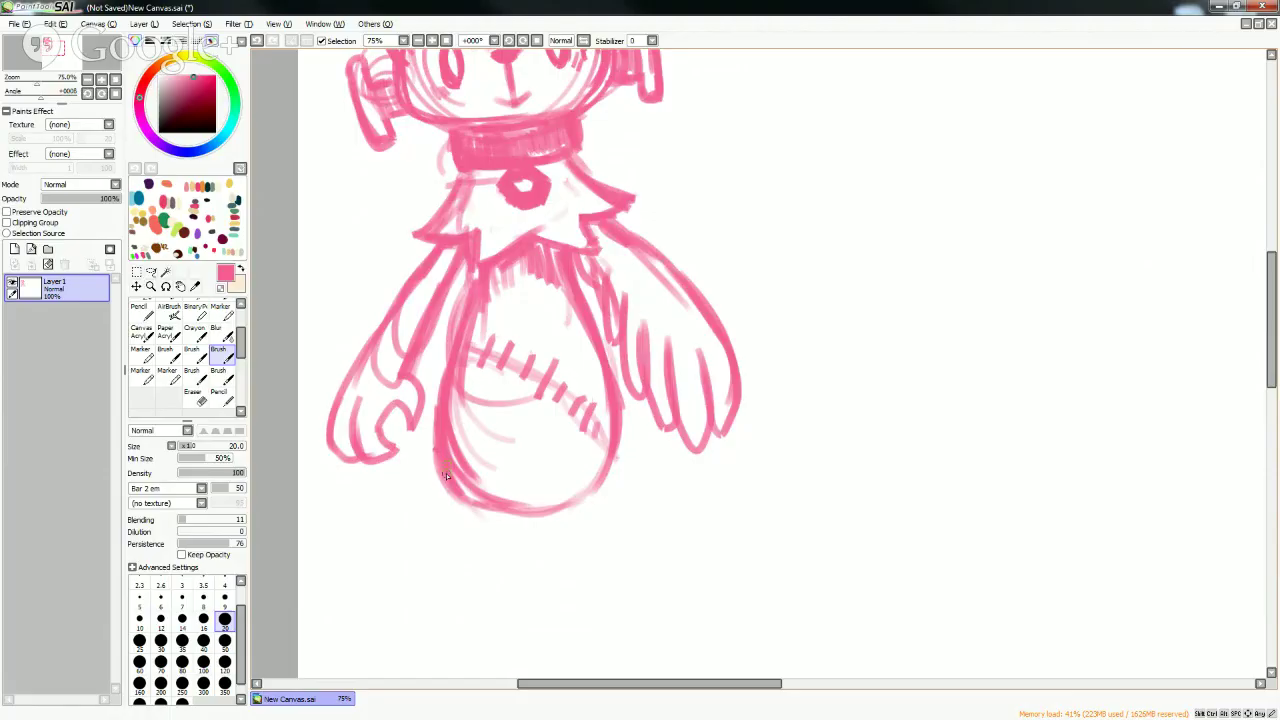
drag(453, 474, 476, 530)
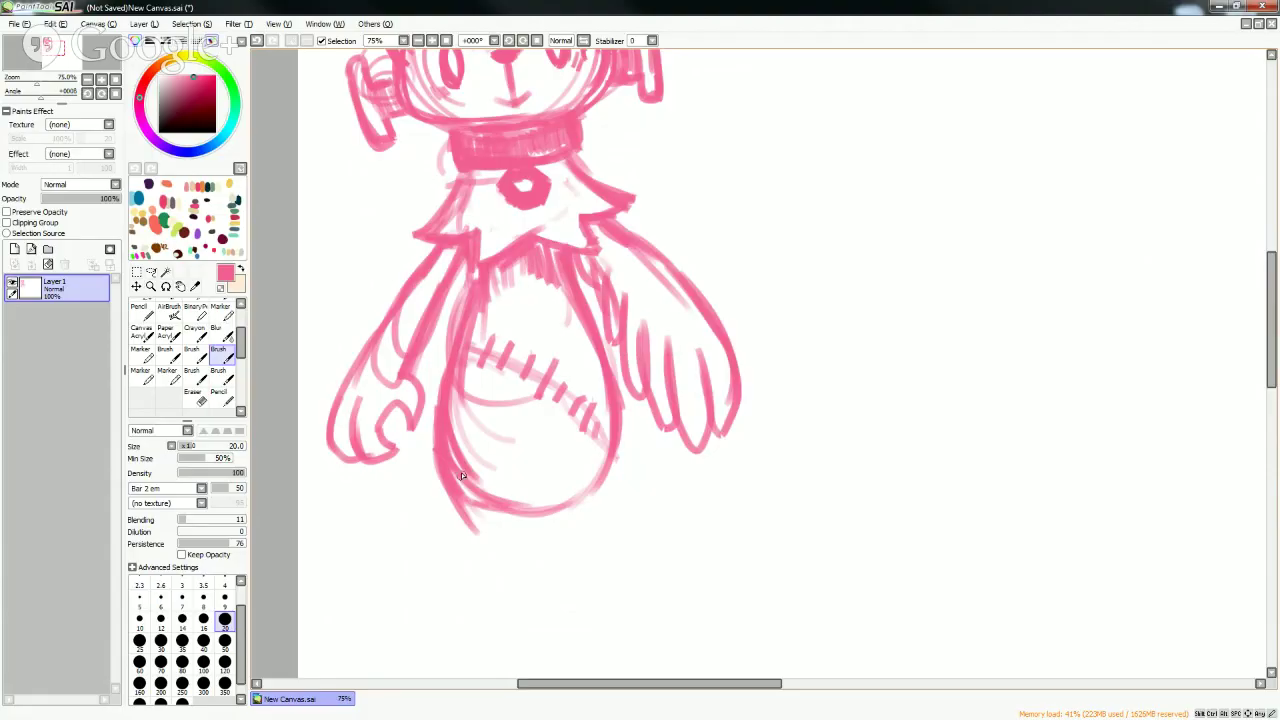
drag(458, 498, 498, 550)
drag(454, 502, 496, 552)
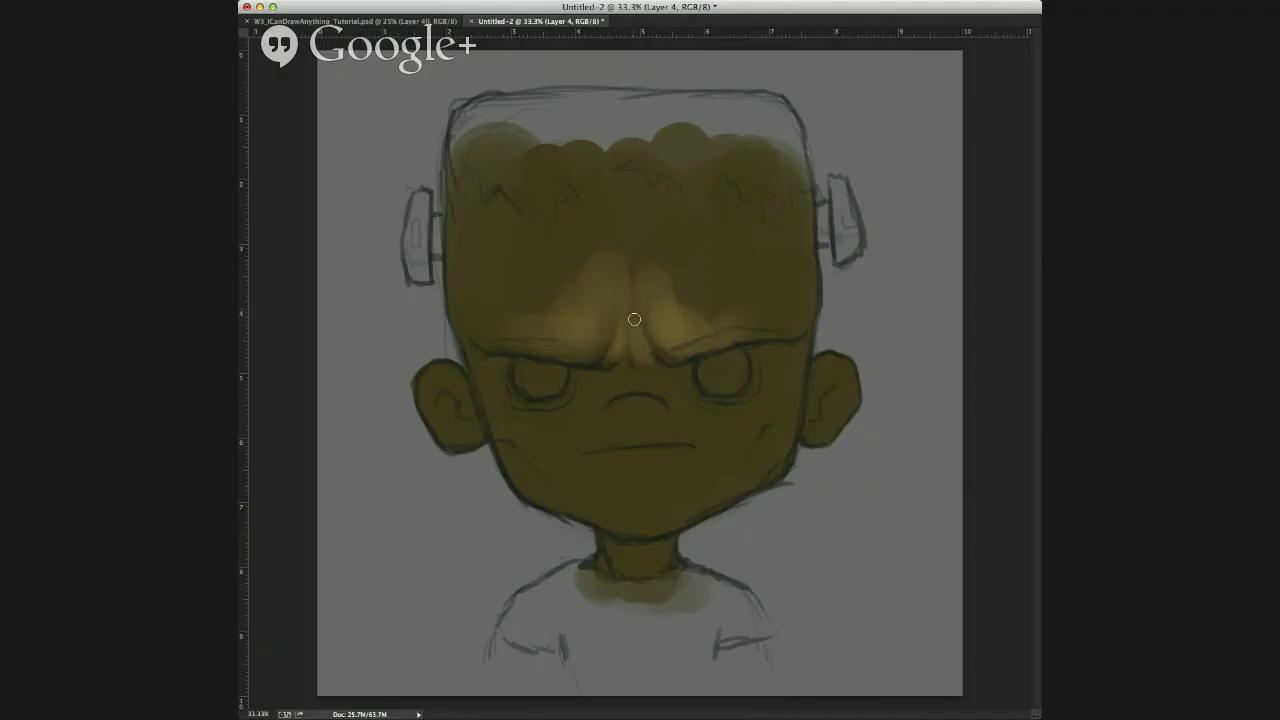
- Spread lighter olive tones across the portrait's forehead above both brows and rework the inner edge of the cat's right-side arm
ctrl+alt+drag(645, 353, 658, 353)
mouse_move(652, 306)
mouse_down()
mouse_move(657, 289)
mouse_move(688, 313)
mouse_move(689, 277)
mouse_move(734, 306)
mouse_up()
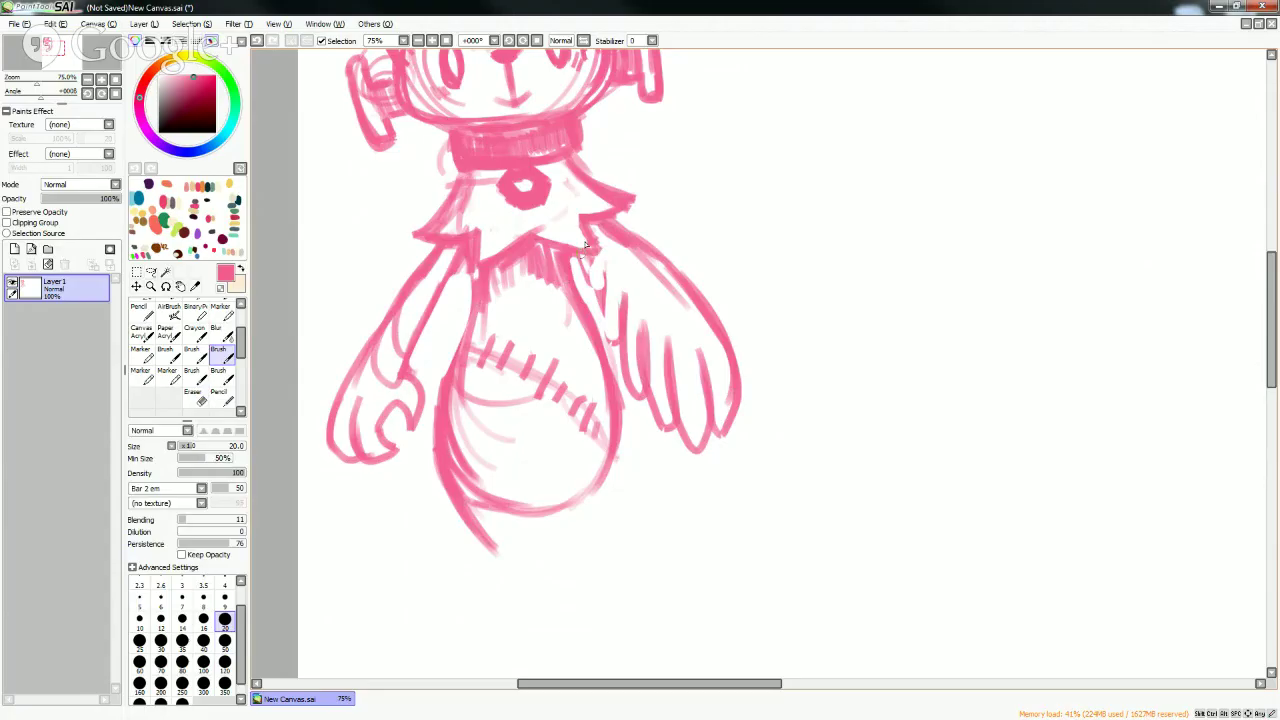
drag(596, 244, 585, 283)
drag(602, 275, 612, 345)
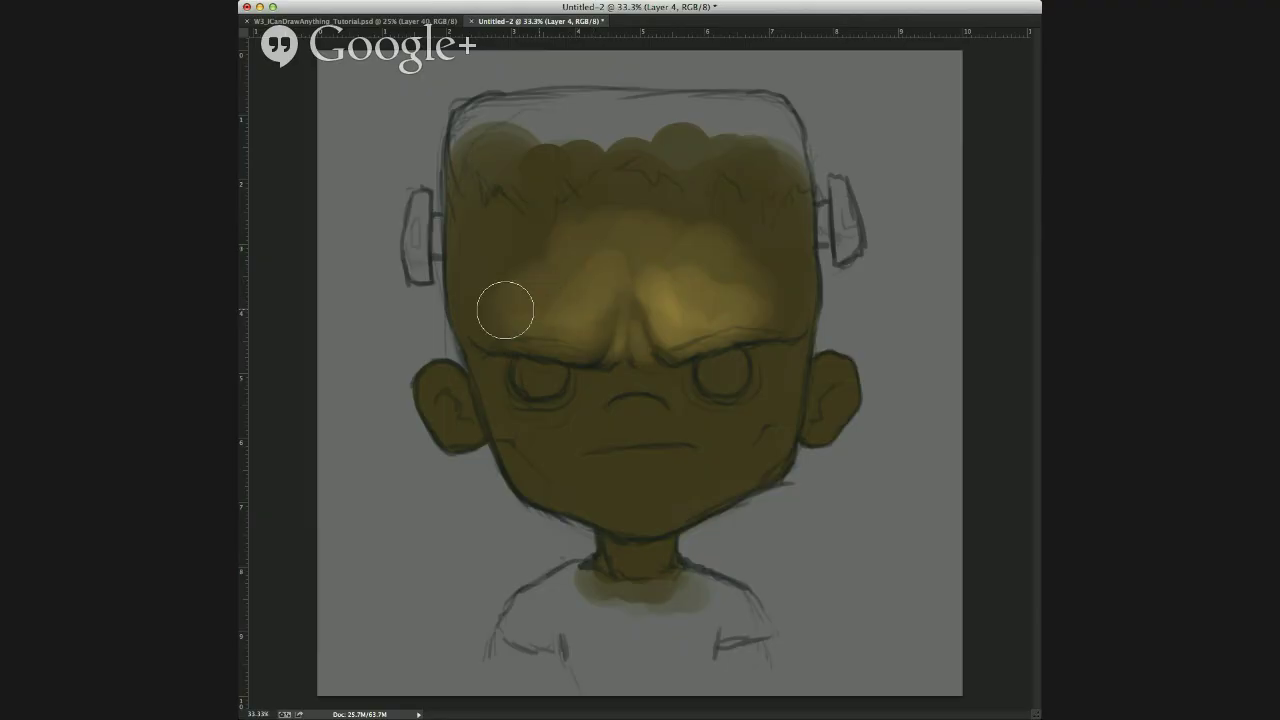
mouse_move(505, 310)
mouse_down()
mouse_move(548, 306)
mouse_move(566, 319)
mouse_move(496, 320)
mouse_move(486, 304)
mouse_move(515, 256)
mouse_up()
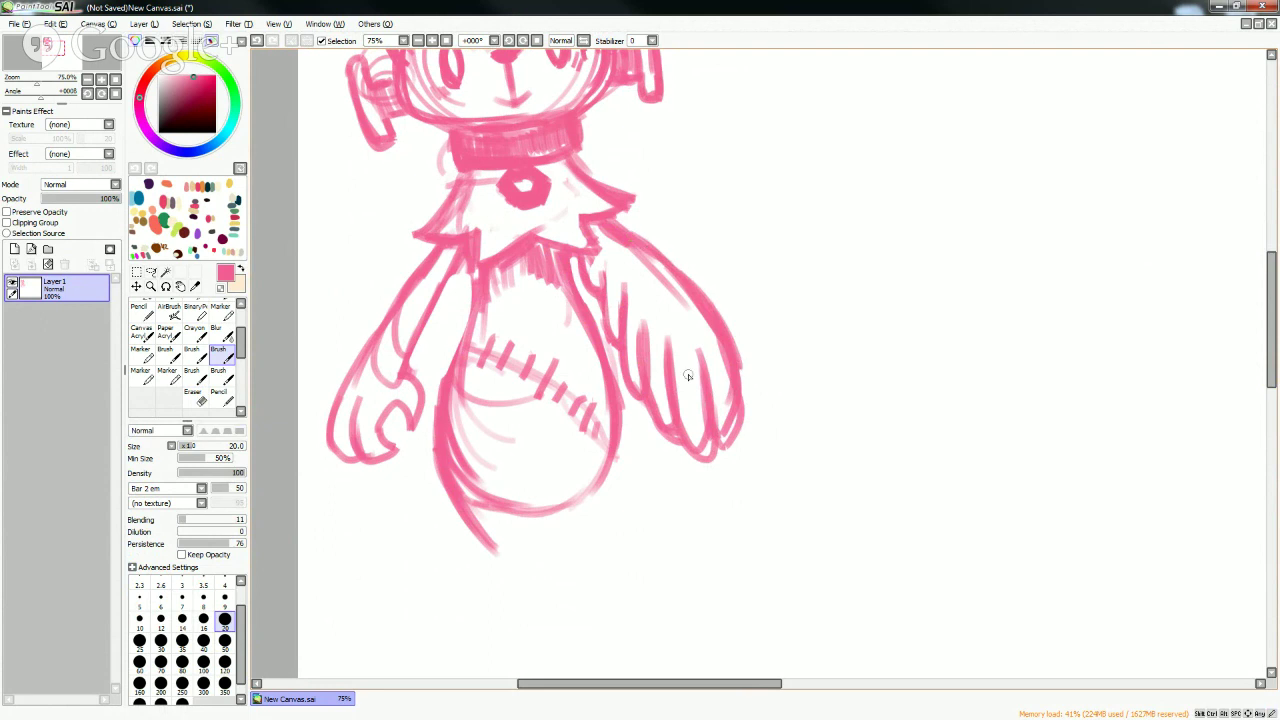
- Erase stray strokes at the shoulder of the cat's right-side arm
key(e)
mouse_move(641, 258)
mouse_down()
mouse_move(607, 233)
mouse_move(654, 283)
mouse_move(594, 230)
mouse_move(592, 262)
mouse_up()
key(b)
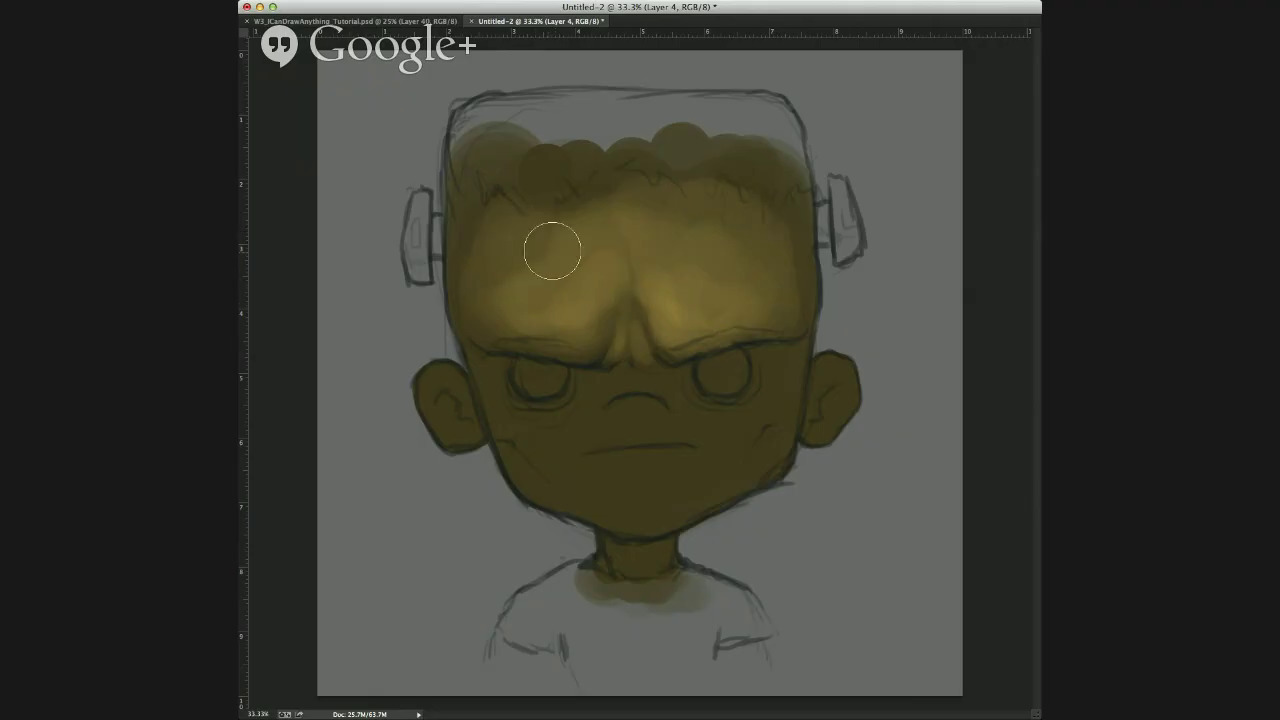
- Blend sampled olive tones over the left half of the portrait's forehead and along the inner brow
drag(543, 246, 491, 294)
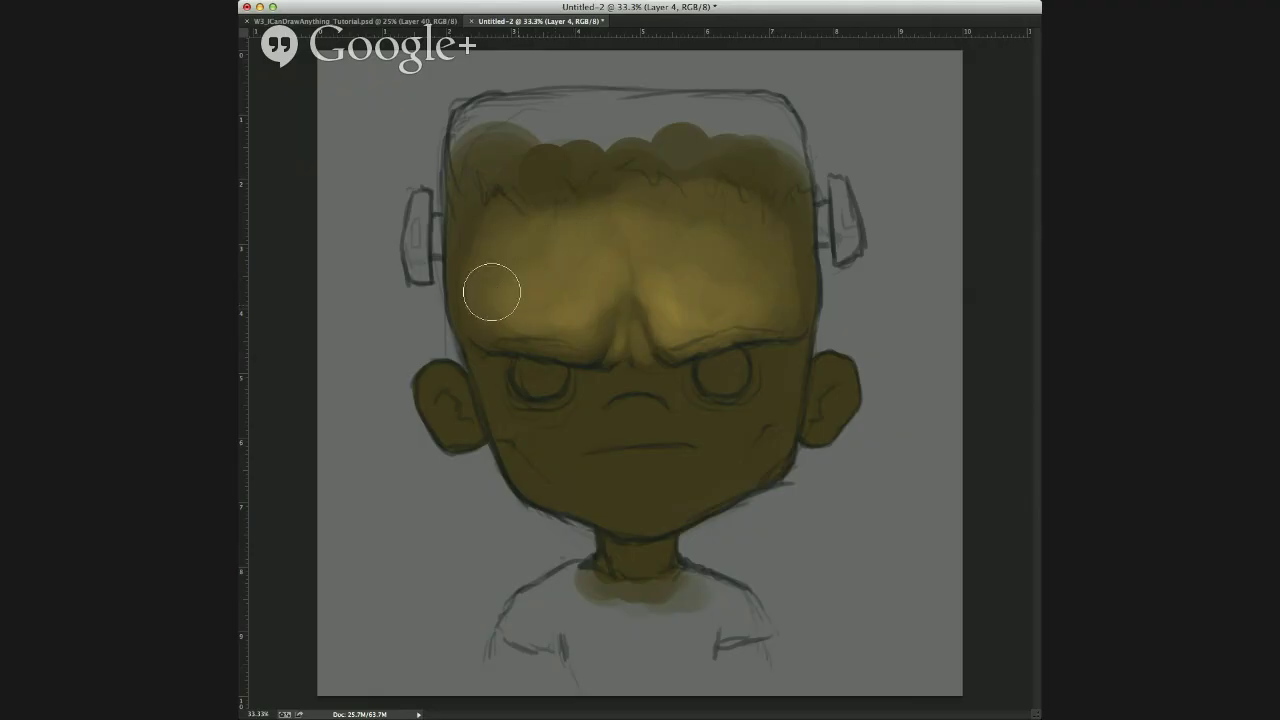
alt+click(586, 321)
mouse_move(586, 334)
mouse_down()
mouse_move(568, 334)
mouse_move(607, 296)
mouse_up()
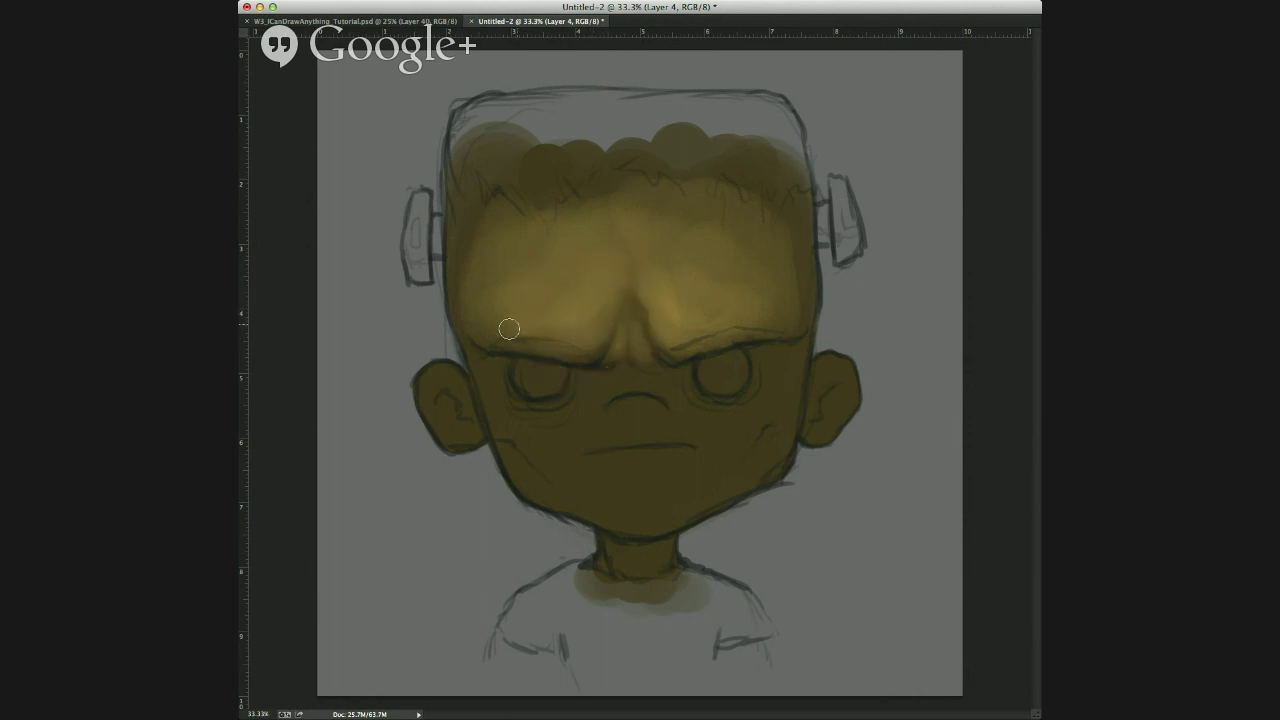
mouse_move(505, 318)
mouse_down()
mouse_move(459, 240)
mouse_move(482, 205)
mouse_move(571, 243)
mouse_up()
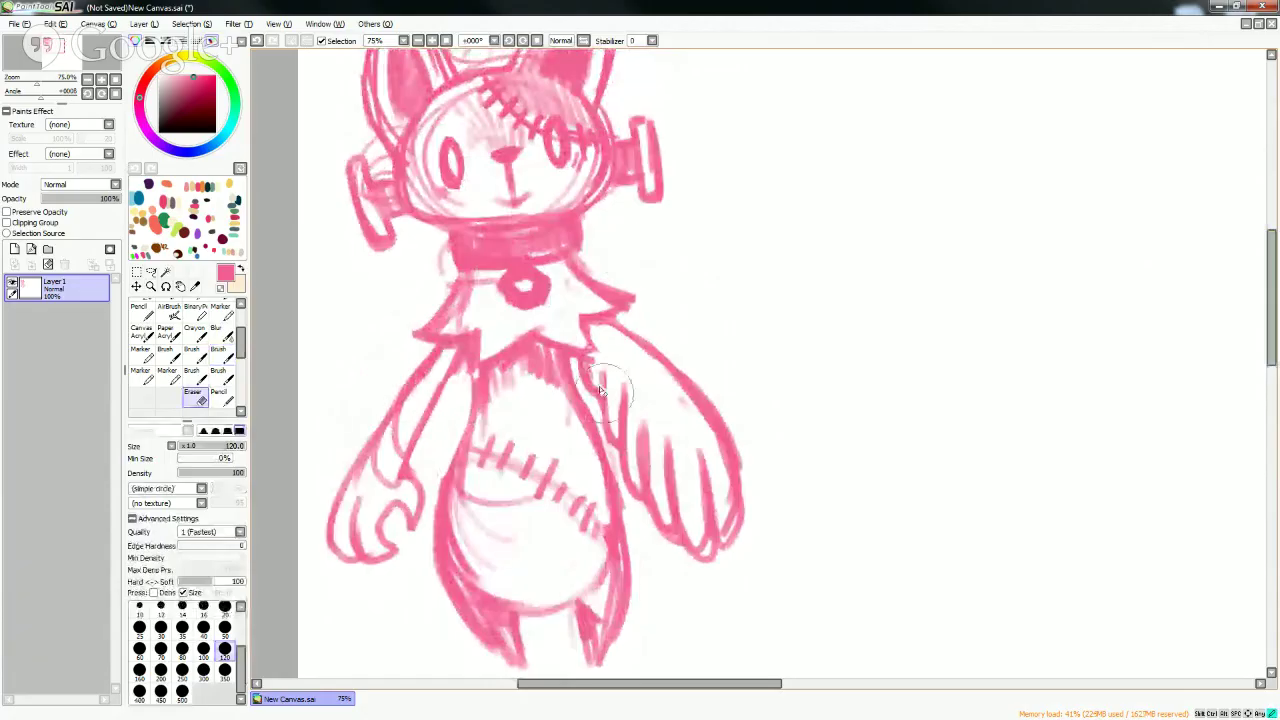
- Erase the cat's right-side arm and sketch the outline of a broad wing in its place
mouse_move(600, 390)
mouse_down()
mouse_move(621, 434)
mouse_move(640, 348)
mouse_move(725, 568)
mouse_move(730, 530)
mouse_up()
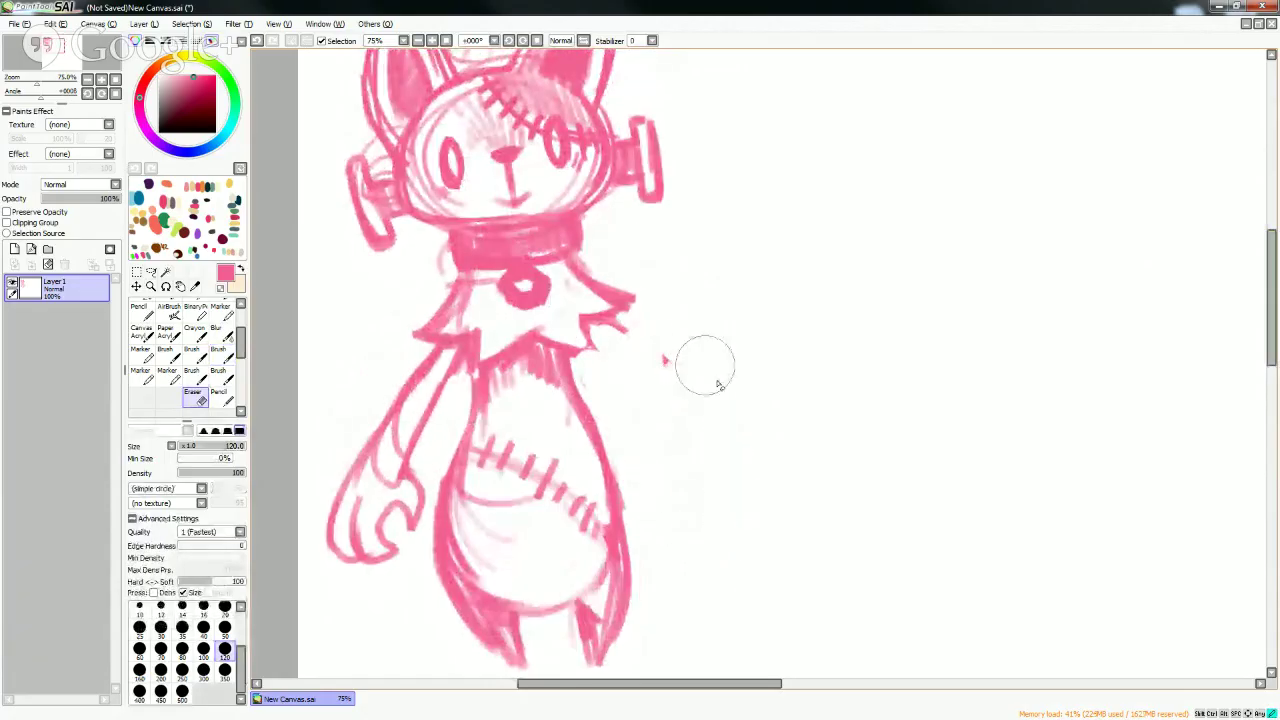
key(b)
mouse_move(586, 346)
mouse_down()
mouse_move(641, 383)
mouse_move(582, 359)
mouse_move(611, 389)
mouse_move(585, 324)
mouse_move(550, 344)
mouse_move(592, 367)
mouse_move(609, 333)
mouse_move(647, 380)
mouse_move(655, 367)
mouse_move(638, 376)
mouse_move(666, 388)
mouse_move(614, 417)
mouse_up()
drag(594, 375, 666, 446)
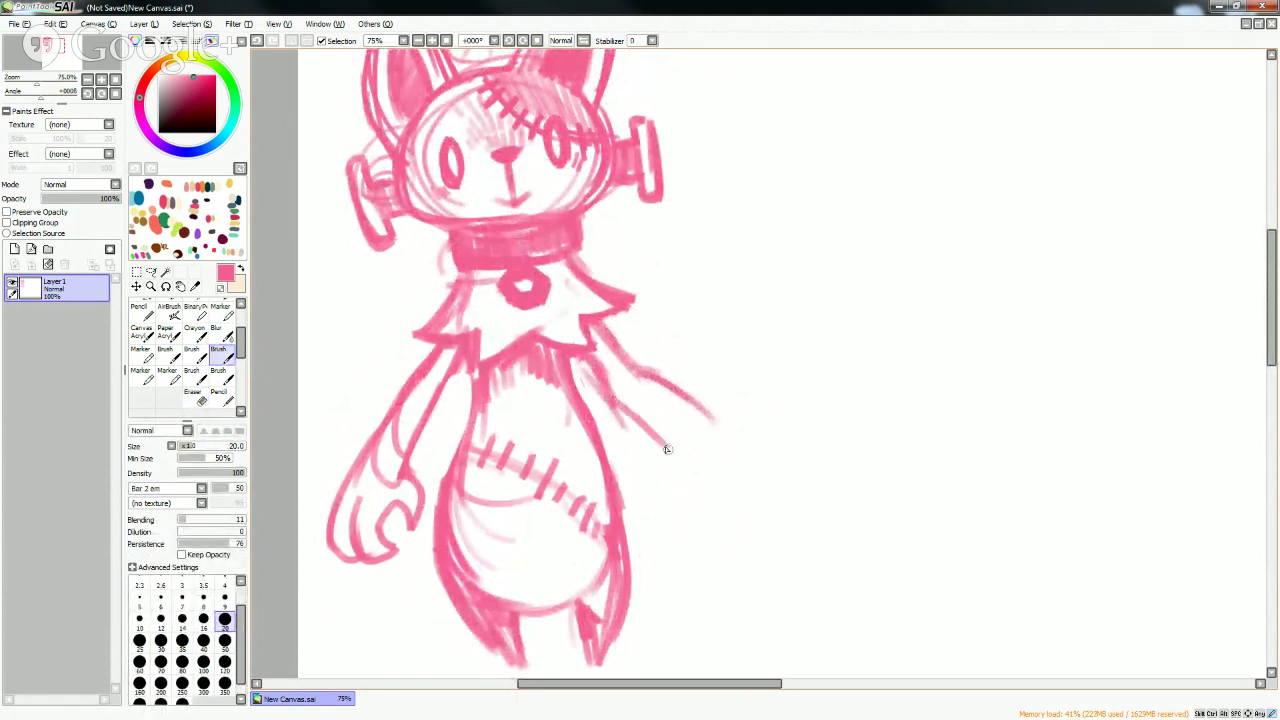
drag(632, 366, 757, 489)
drag(614, 404, 668, 541)
drag(655, 476, 660, 562)
drag(659, 562, 704, 578)
drag(677, 447, 696, 576)
drag(692, 572, 744, 592)
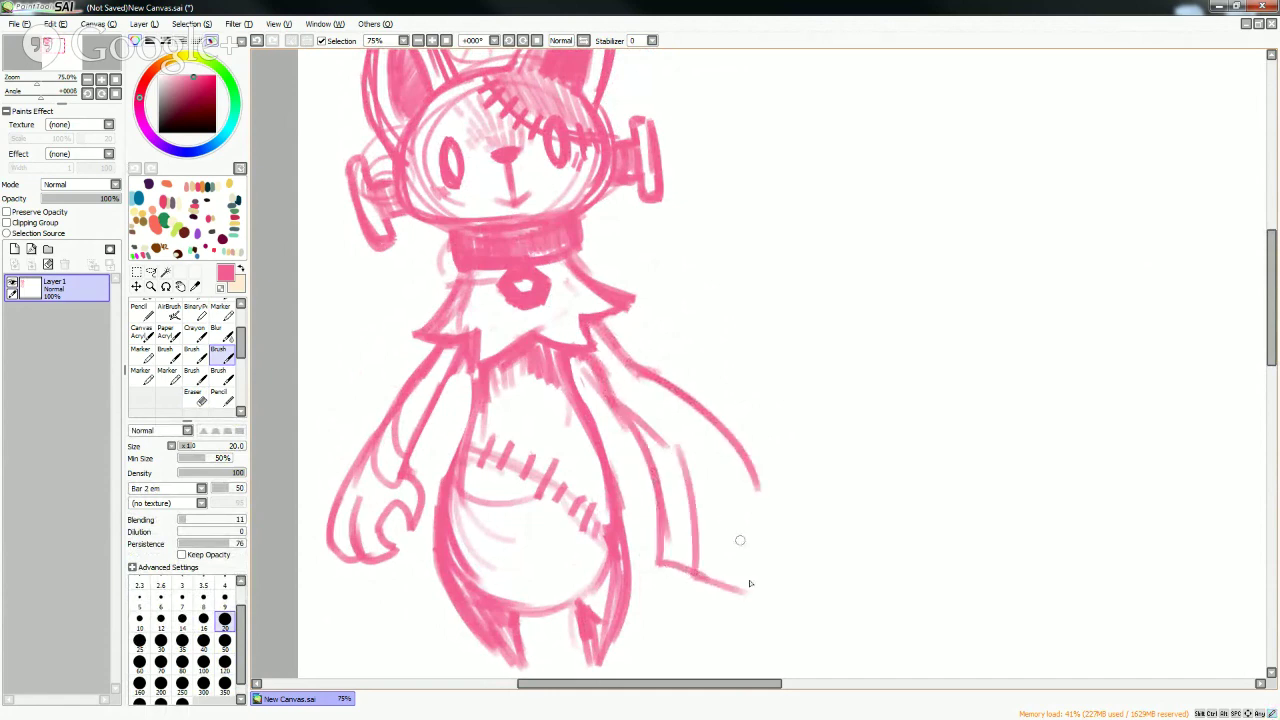
- Complete the wing's outer feathers, reinforce its inner and lower edges, and start a second feather row across its middle
drag(707, 431, 717, 464)
mouse_move(696, 396)
mouse_down()
mouse_move(763, 515)
mouse_move(742, 606)
mouse_up()
mouse_move(720, 474)
mouse_down()
mouse_move(733, 597)
mouse_move(762, 606)
mouse_up()
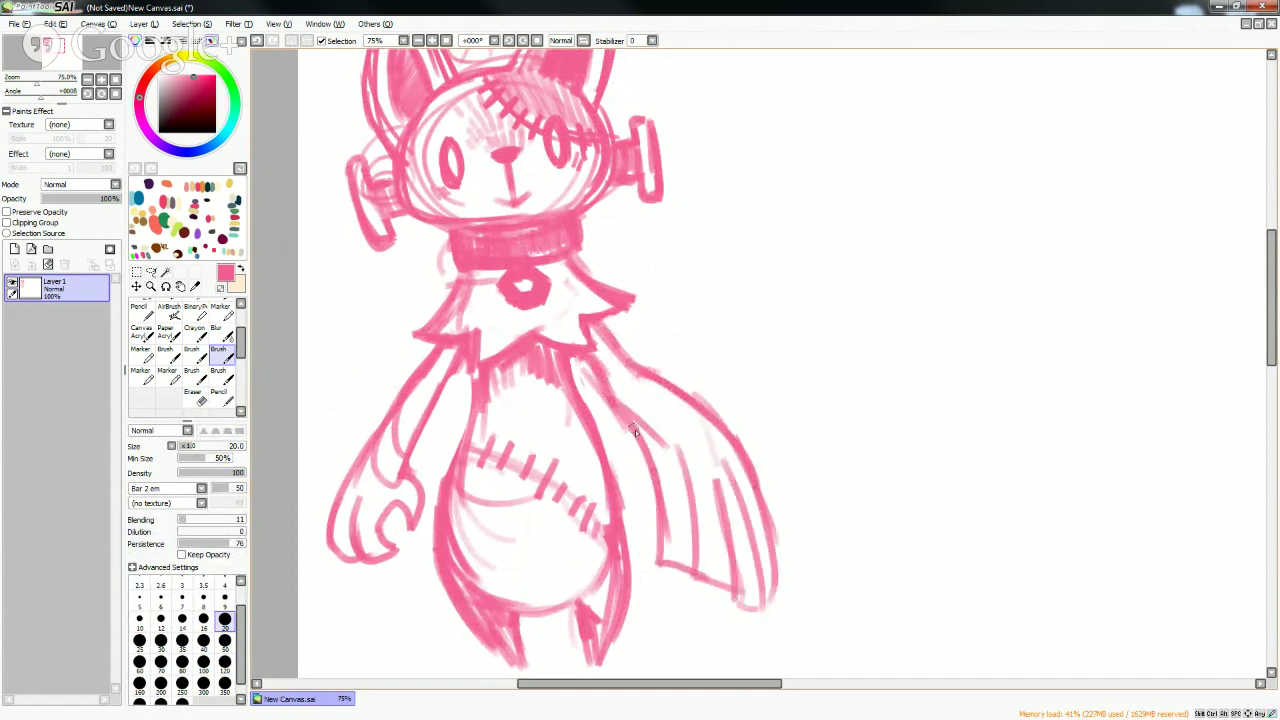
drag(630, 414, 645, 552)
drag(648, 492, 642, 557)
drag(642, 557, 718, 582)
drag(716, 428, 771, 602)
mouse_move(702, 561)
mouse_down()
mouse_move(774, 599)
mouse_move(756, 585)
mouse_up()
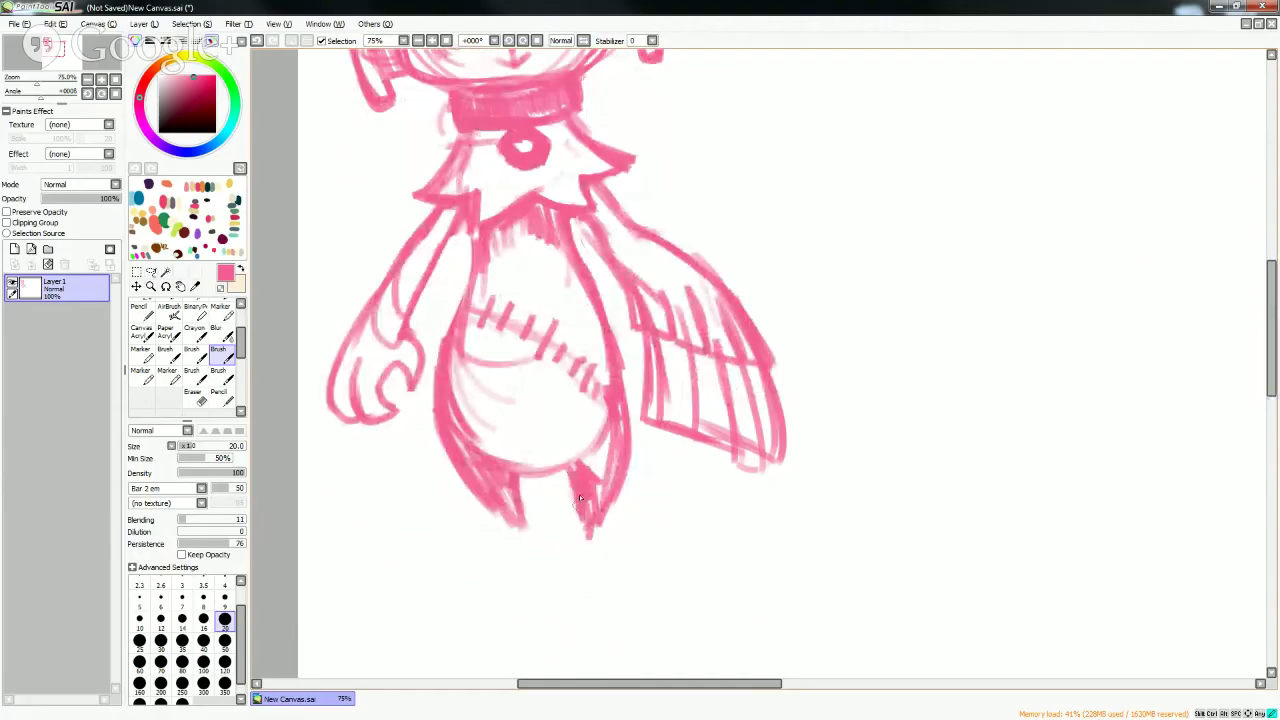
- Sketch both of the cat's lower legs downward from the thighs
mouse_move(492, 508)
mouse_down()
mouse_move(530, 534)
mouse_move(505, 546)
mouse_move(499, 584)
mouse_up()
mouse_move(532, 506)
mouse_down()
mouse_move(517, 513)
mouse_move(532, 576)
mouse_up()
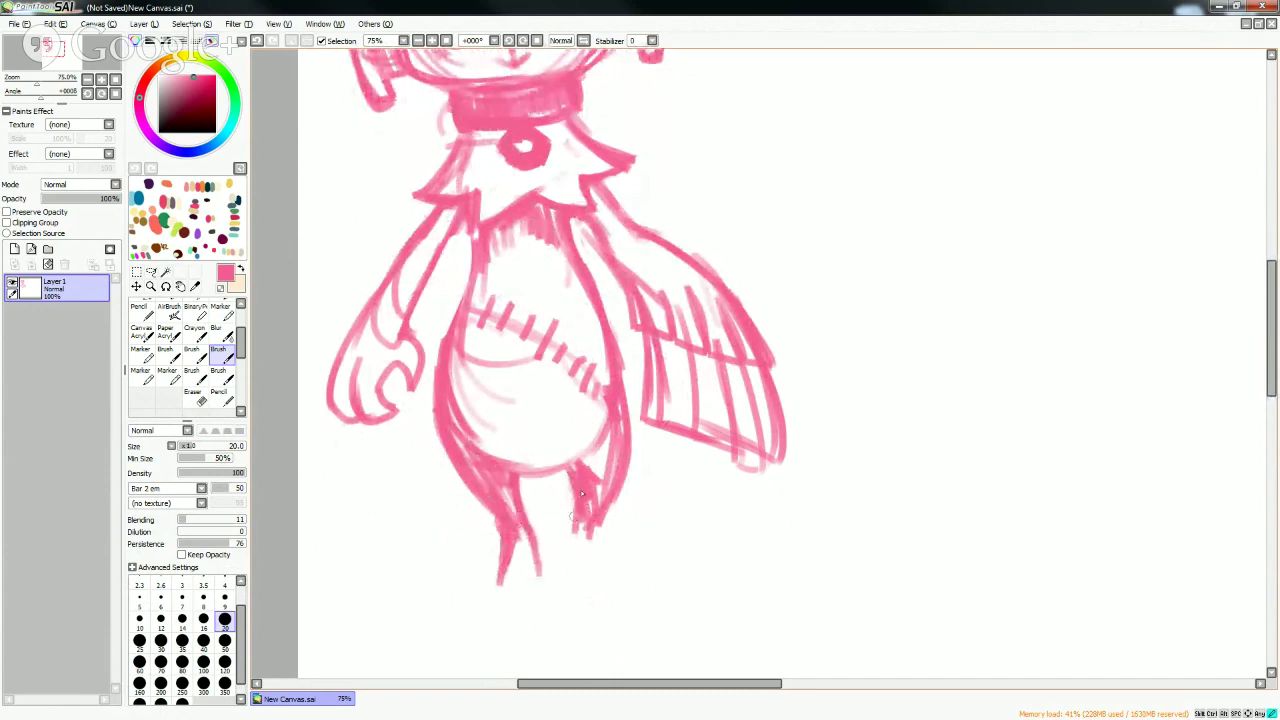
drag(577, 528, 565, 556)
drag(577, 520, 566, 584)
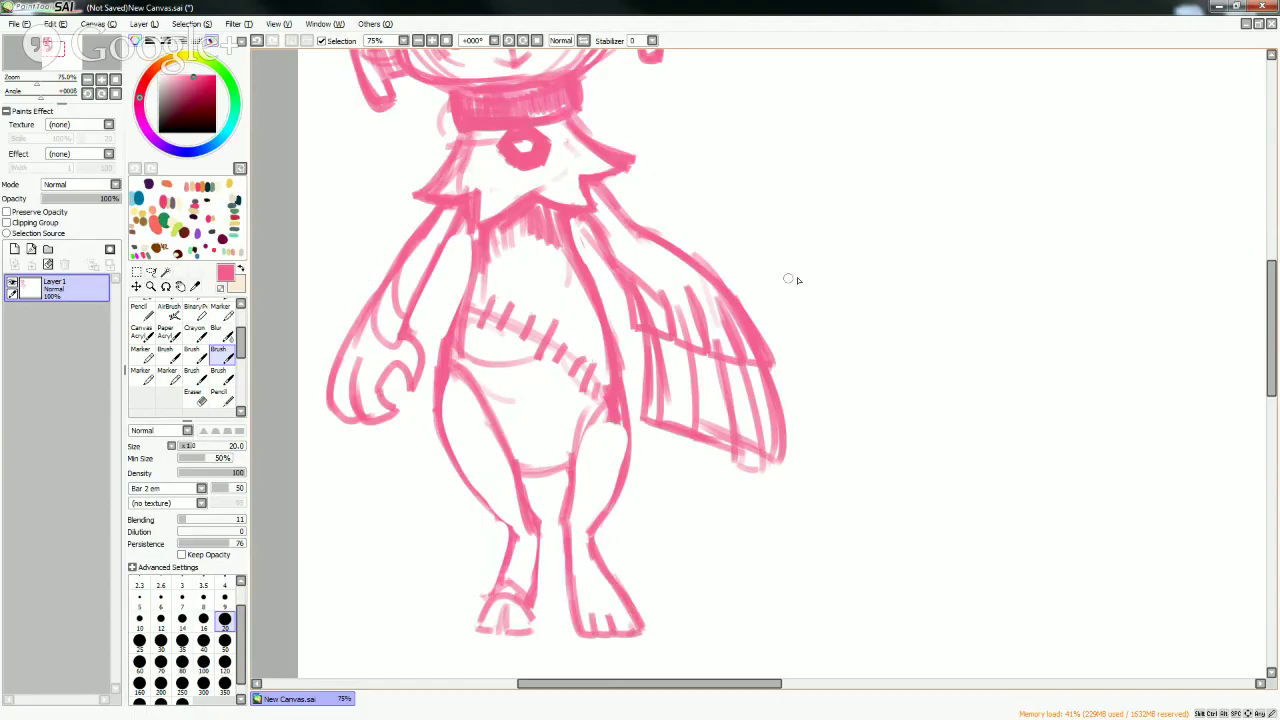
- Reshape the pendant beneath the cat's collar into an angular ring with a diamond-shaped opening, using brush size 14
click(182, 620)
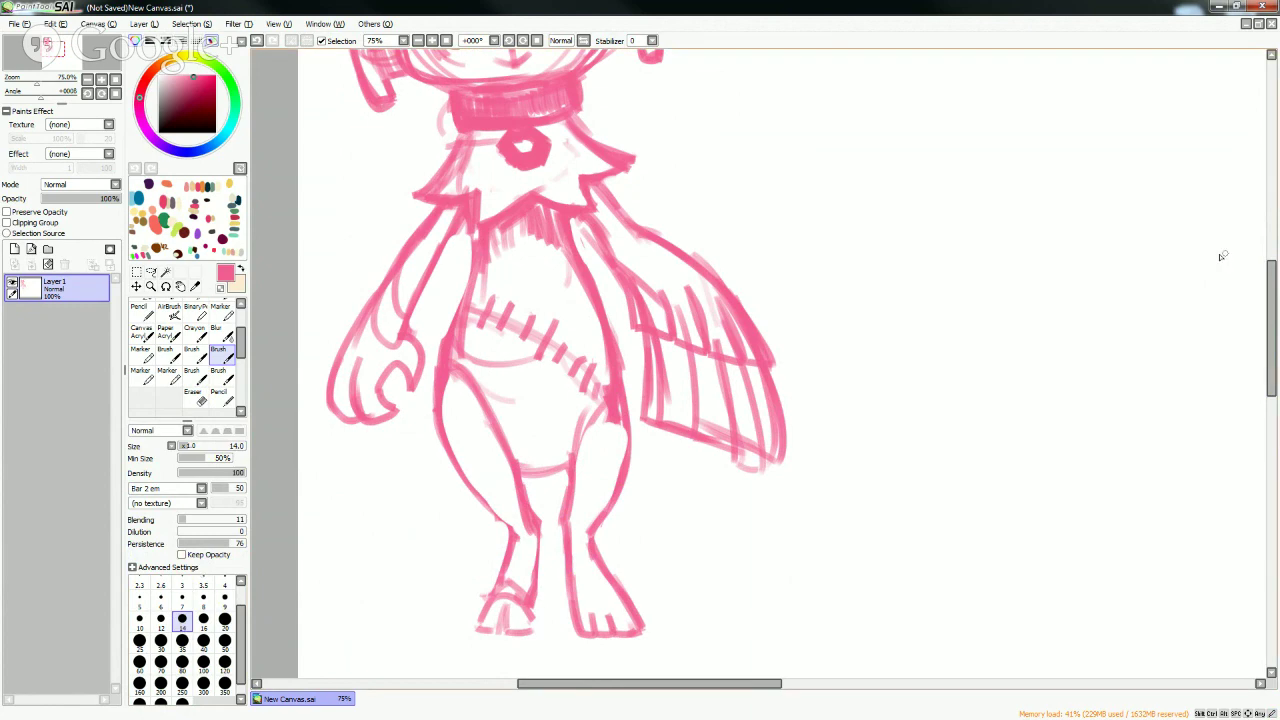
scroll(1220, 252, up, 4)
key(e)
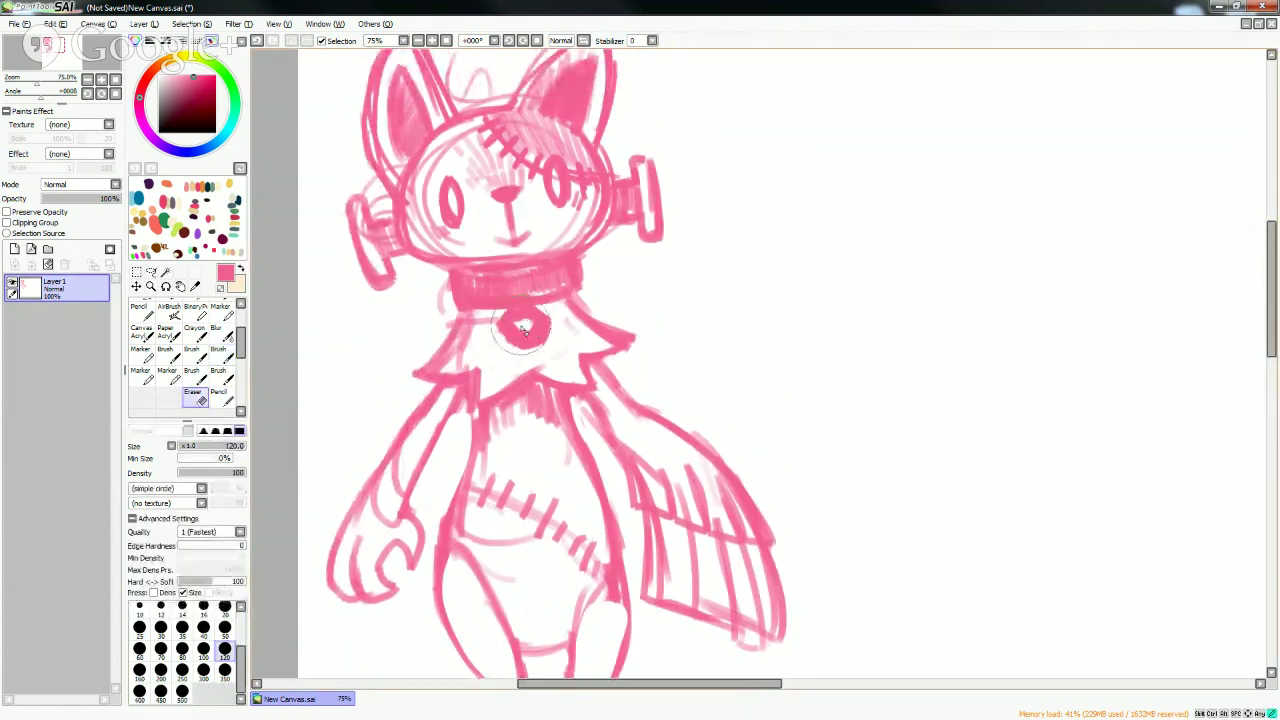
mouse_move(522, 330)
mouse_down()
mouse_move(522, 341)
mouse_move(545, 330)
mouse_move(505, 326)
mouse_move(526, 312)
mouse_move(540, 320)
mouse_move(496, 333)
mouse_move(514, 350)
mouse_move(519, 314)
mouse_move(546, 345)
mouse_move(510, 350)
mouse_up()
key(b)
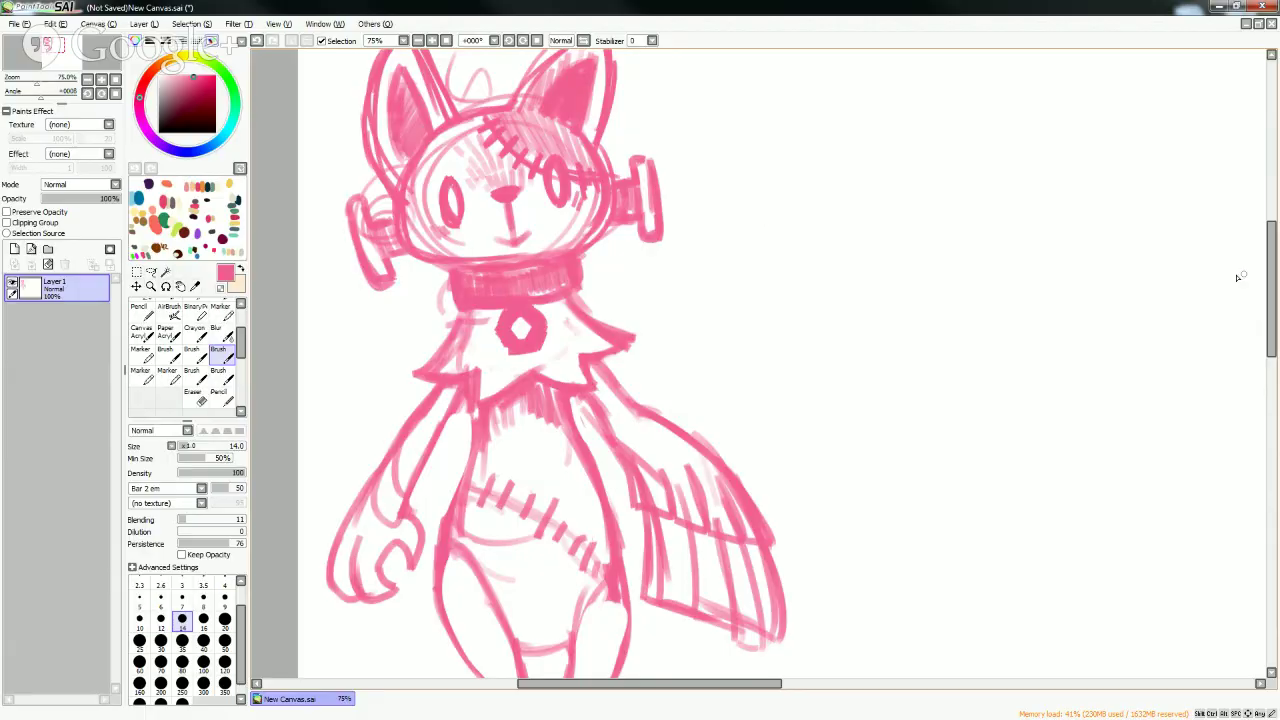
- Reinforce the cat's right-side hip line and sketch a spiral-curled tail behind the left-side leg
drag(1266, 272, 1262, 296)
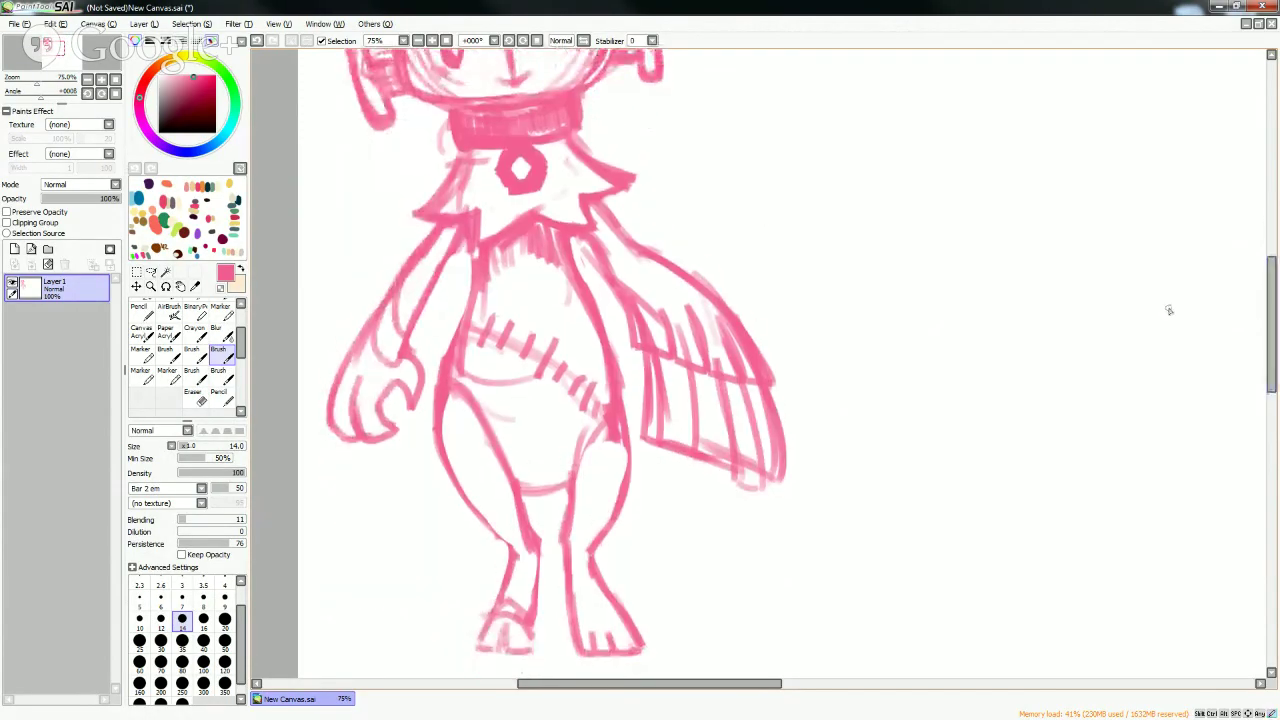
mouse_move(600, 436)
mouse_down()
mouse_move(583, 466)
mouse_move(604, 420)
mouse_up()
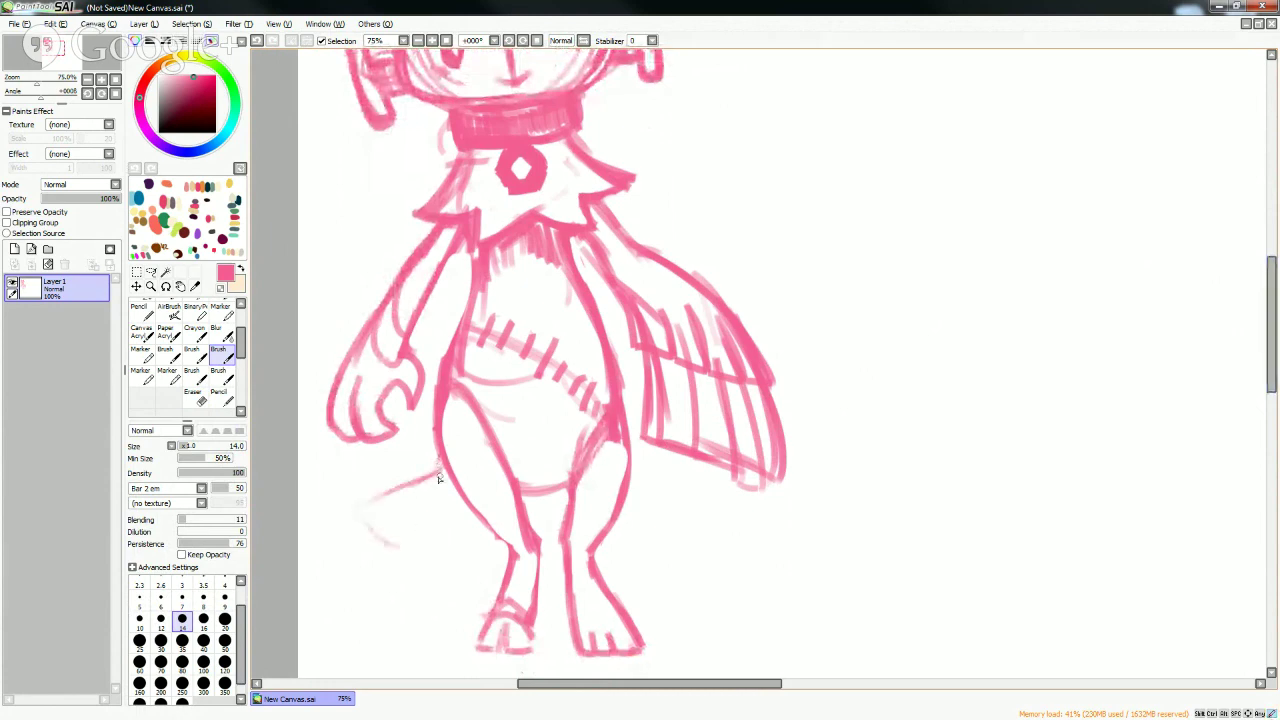
drag(446, 470, 384, 580)
mouse_move(440, 487)
mouse_down()
mouse_move(429, 549)
mouse_move(406, 543)
mouse_move(433, 529)
mouse_move(368, 562)
mouse_up()
mouse_move(364, 515)
mouse_down()
mouse_move(364, 608)
mouse_move(377, 579)
mouse_move(369, 586)
mouse_move(440, 598)
mouse_up()
drag(405, 470, 362, 596)
- Add a new layer beneath the sketch layer and set up the Pencil at size 100 for base colours
scroll(1261, 314, up, 5)
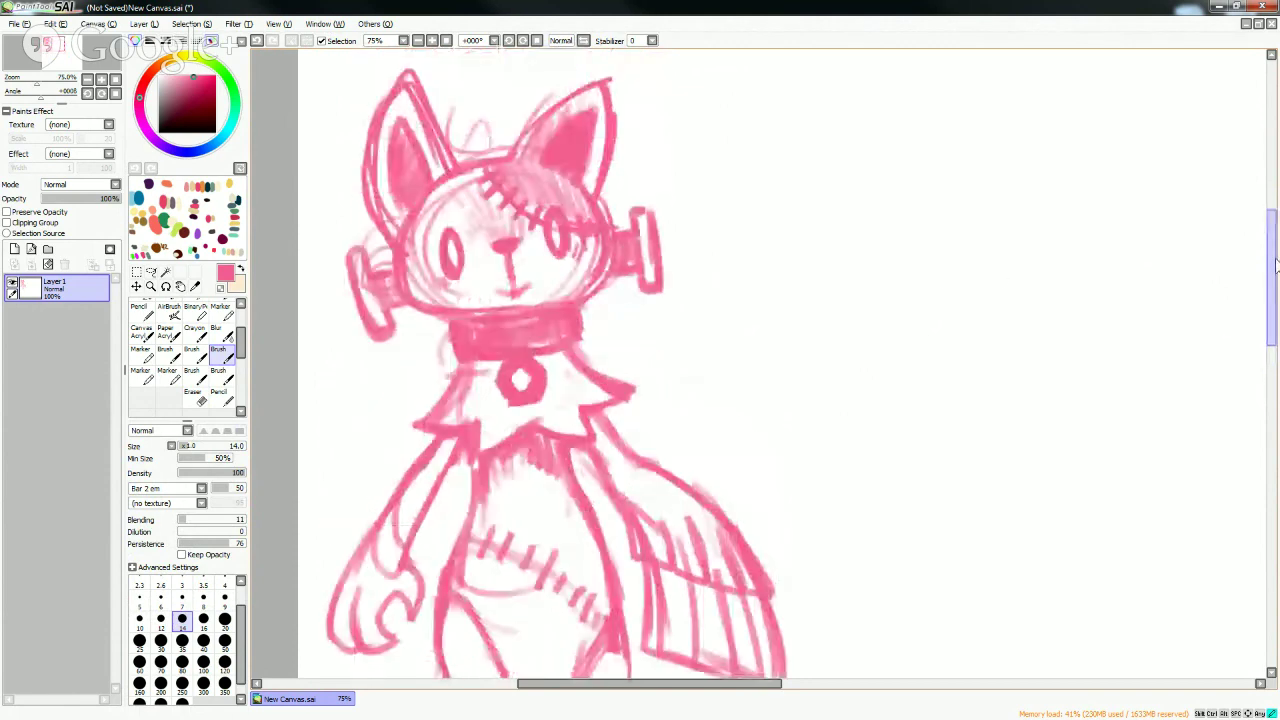
click(14, 249)
drag(90, 297, 60, 326)
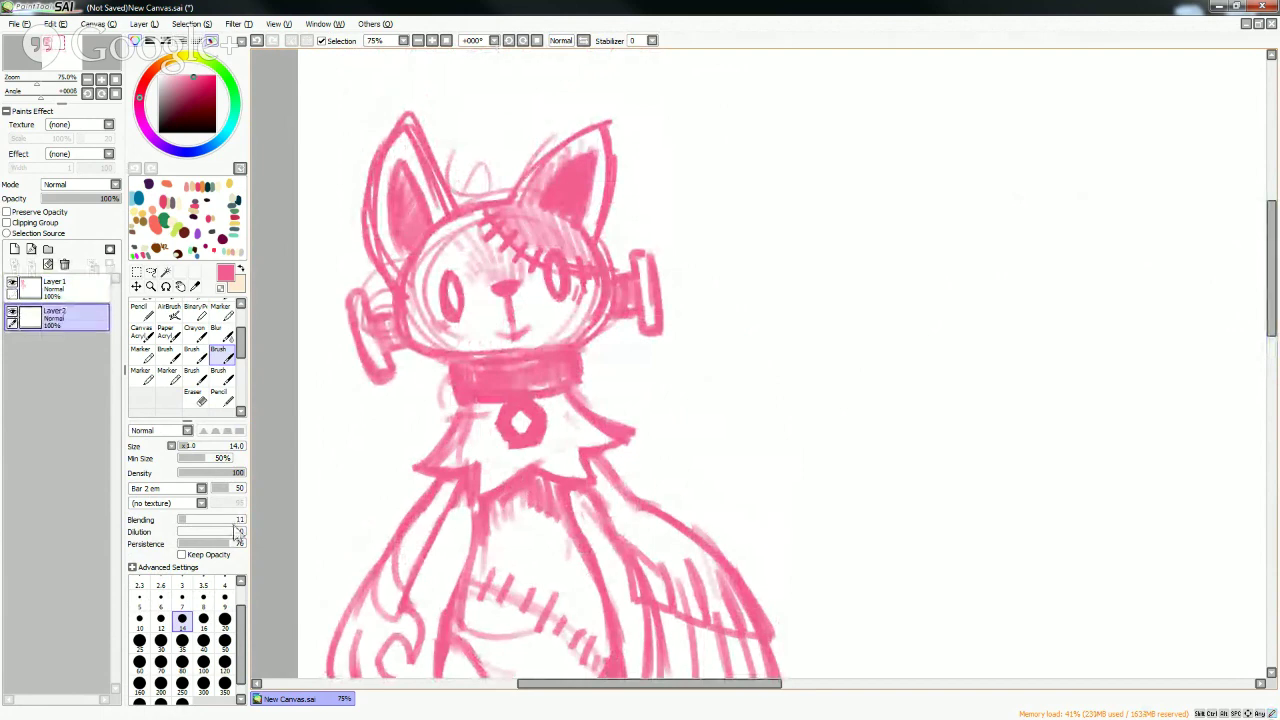
click(145, 316)
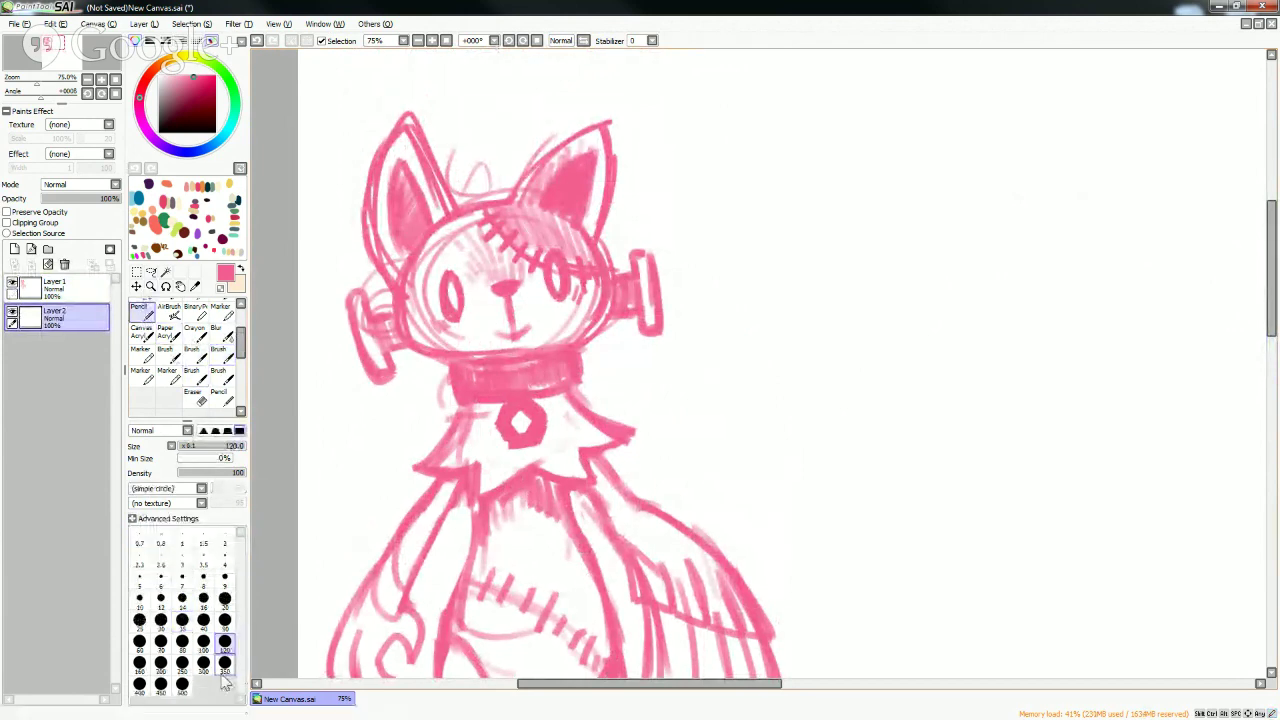
click(204, 662)
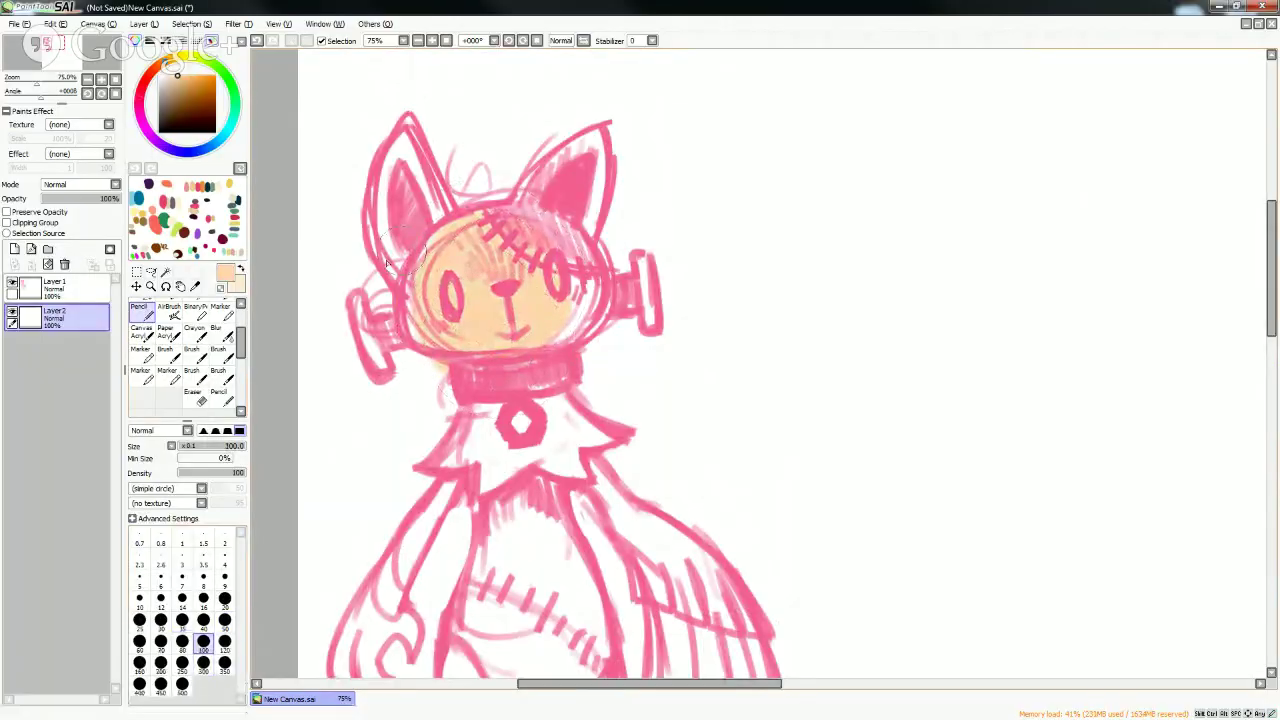
- Fill the cat's face, ears and left-side bolt with a flat peach base colour and start on the cape
mouse_move(430, 330)
mouse_down()
mouse_move(400, 260)
mouse_move(560, 234)
mouse_move(578, 162)
mouse_up()
drag(577, 300, 562, 324)
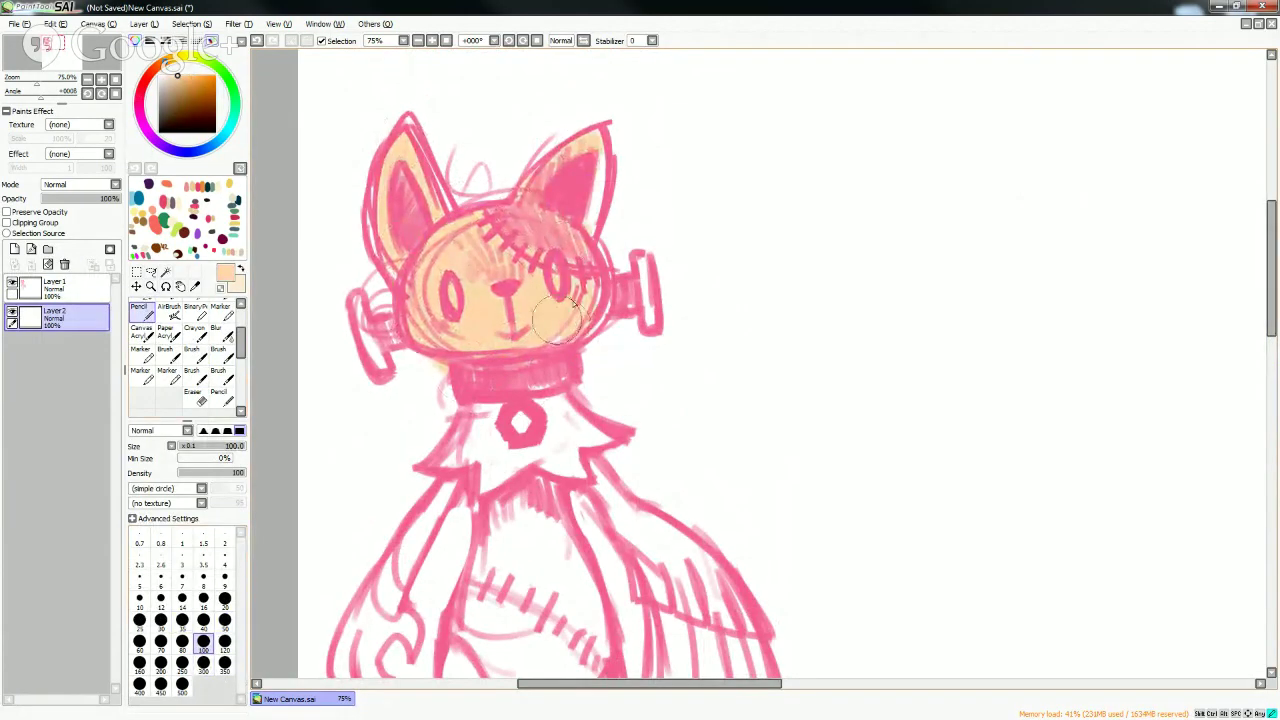
mouse_move(380, 337)
mouse_down()
mouse_move(395, 372)
mouse_move(620, 284)
mouse_move(643, 289)
mouse_move(648, 322)
mouse_move(530, 369)
mouse_move(530, 387)
mouse_move(465, 455)
mouse_up()
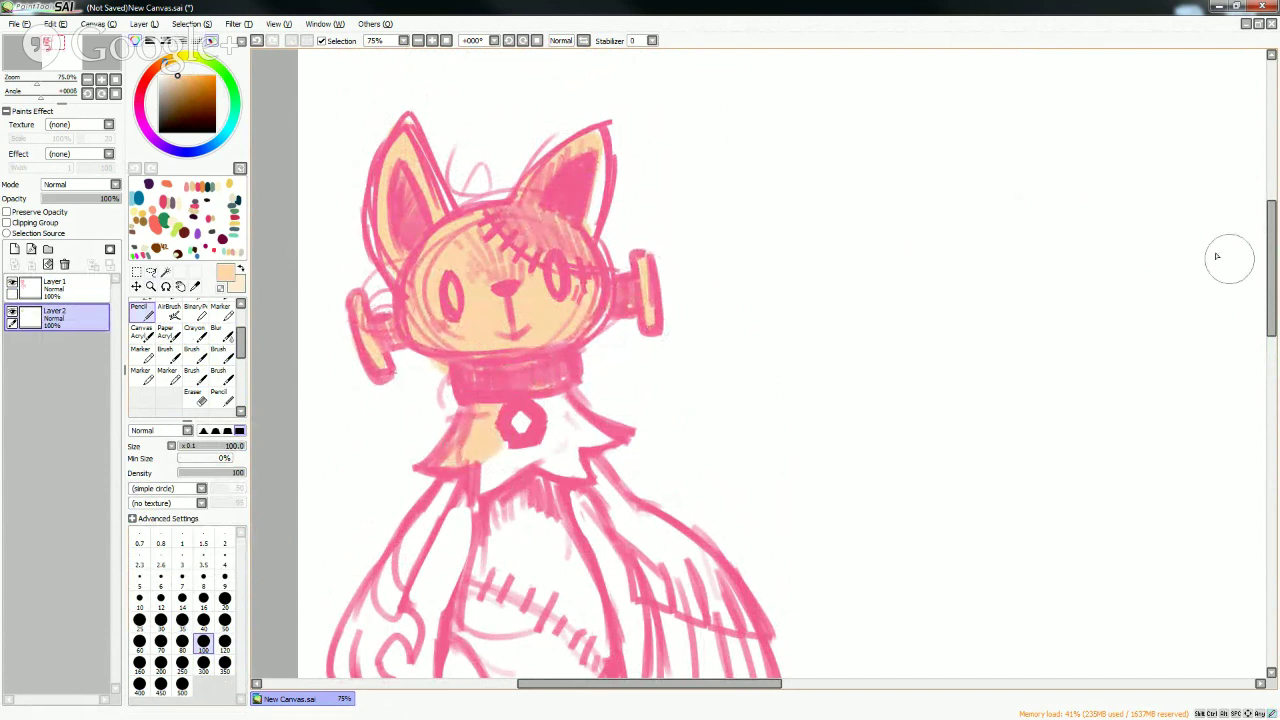
- Continue the peach base colour over the cat's cape, torso, left-side arm and wing
drag(1272, 248, 1272, 284)
mouse_move(425, 325)
mouse_down()
mouse_move(418, 382)
mouse_move(435, 357)
mouse_move(390, 453)
mouse_move(415, 492)
mouse_move(373, 483)
mouse_move(383, 526)
mouse_move(395, 413)
mouse_up()
mouse_move(505, 300)
mouse_down()
mouse_move(493, 370)
mouse_move(543, 316)
mouse_move(589, 454)
mouse_move(536, 396)
mouse_move(502, 496)
mouse_move(500, 441)
mouse_move(464, 500)
mouse_move(498, 608)
mouse_up()
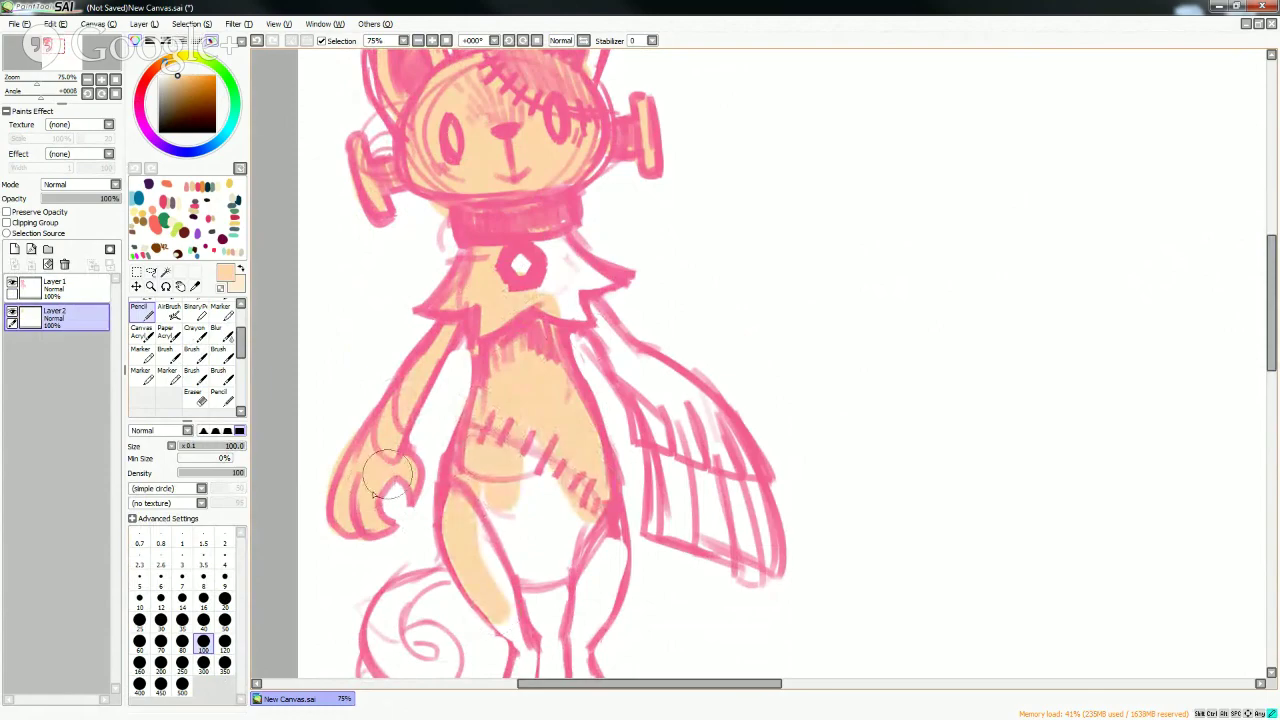
mouse_move(548, 262)
mouse_down()
mouse_move(557, 293)
mouse_move(522, 270)
mouse_up()
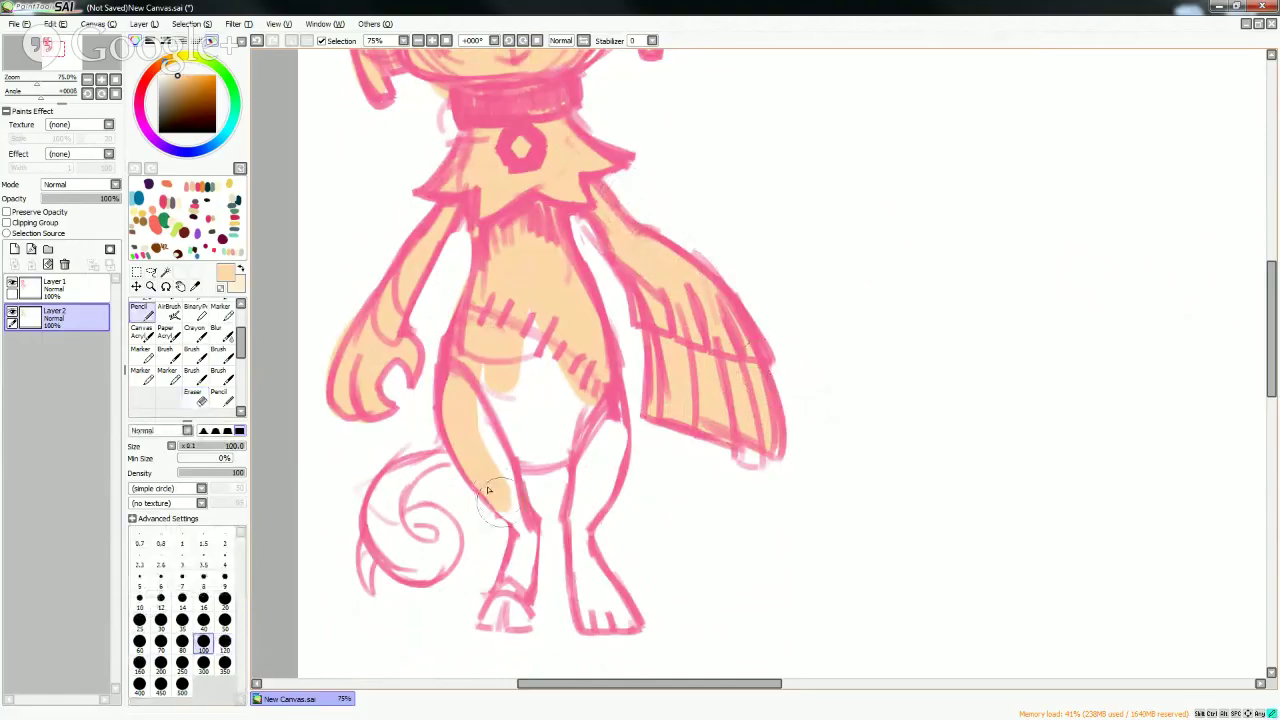
- Fill the cat's lower belly, legs, feet and curled tail with peach, and touch up the right-side ear
mouse_move(520, 557)
mouse_down()
mouse_move(486, 614)
mouse_move(523, 623)
mouse_move(529, 458)
mouse_move(515, 455)
mouse_move(565, 405)
mouse_move(585, 428)
mouse_up()
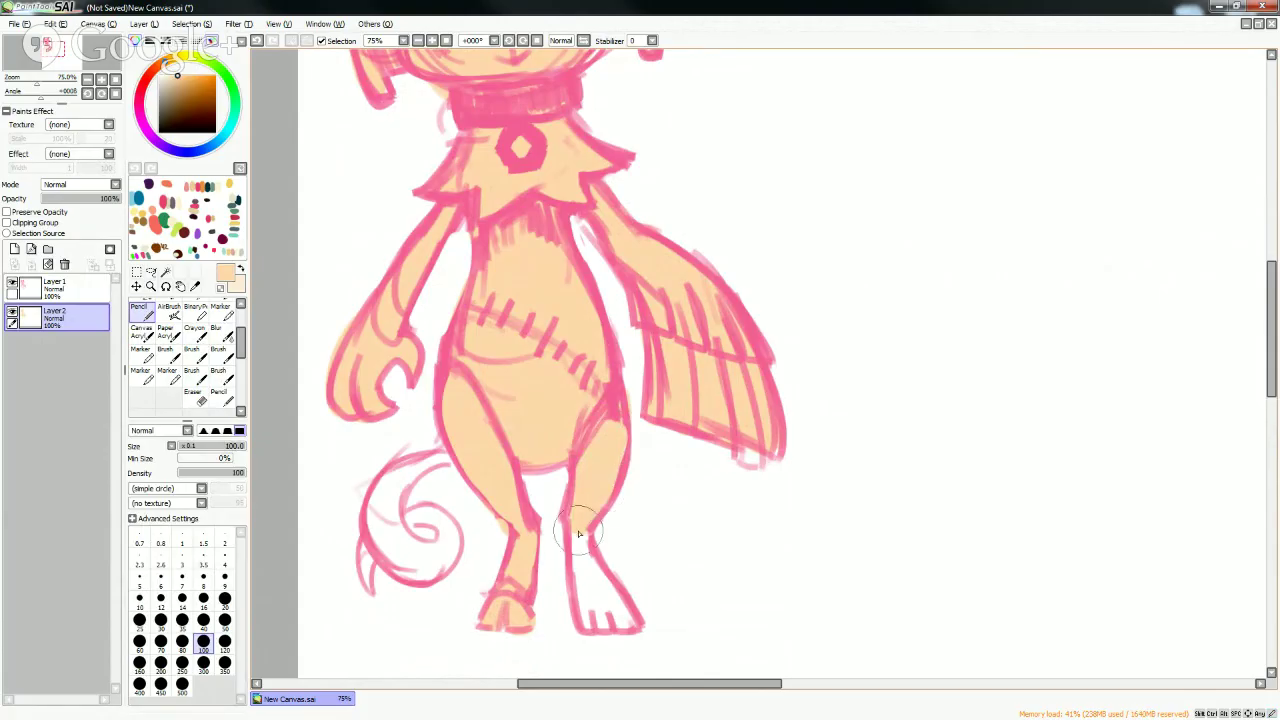
mouse_move(580, 535)
mouse_down()
mouse_move(585, 598)
mouse_move(618, 618)
mouse_up()
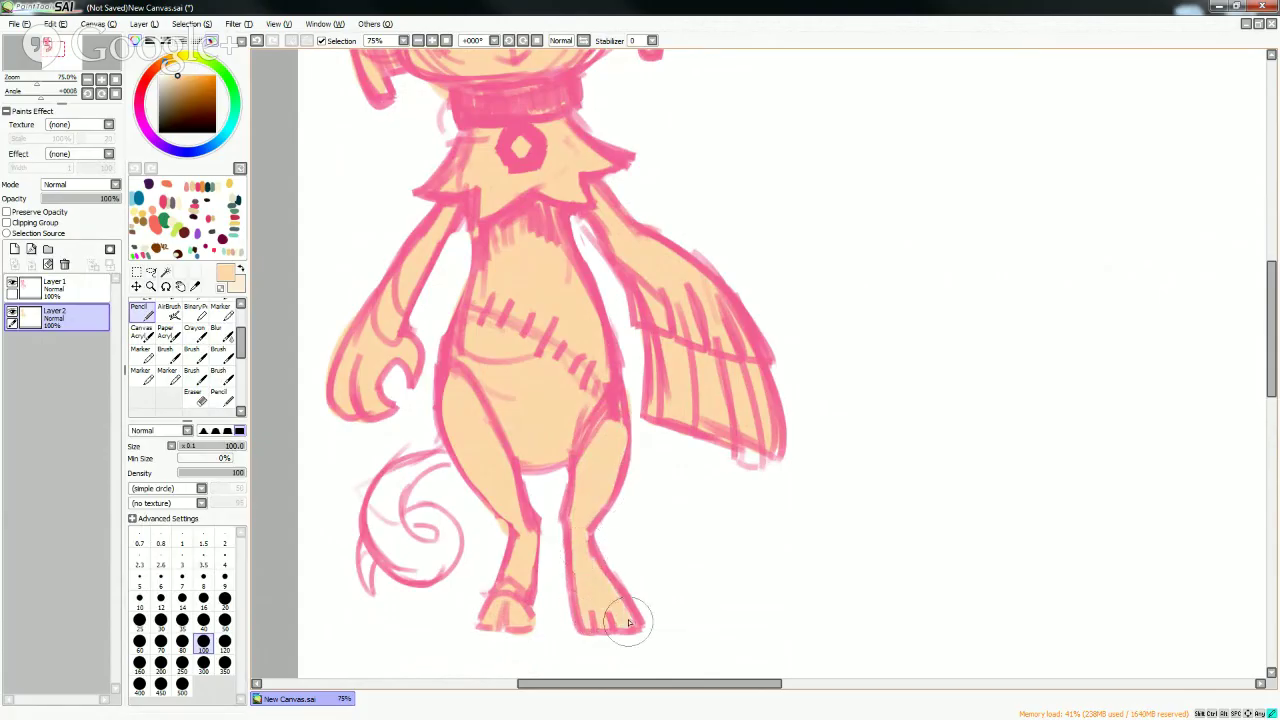
mouse_move(462, 498)
mouse_down()
mouse_move(400, 473)
mouse_move(401, 560)
mouse_move(401, 537)
mouse_move(433, 520)
mouse_up()
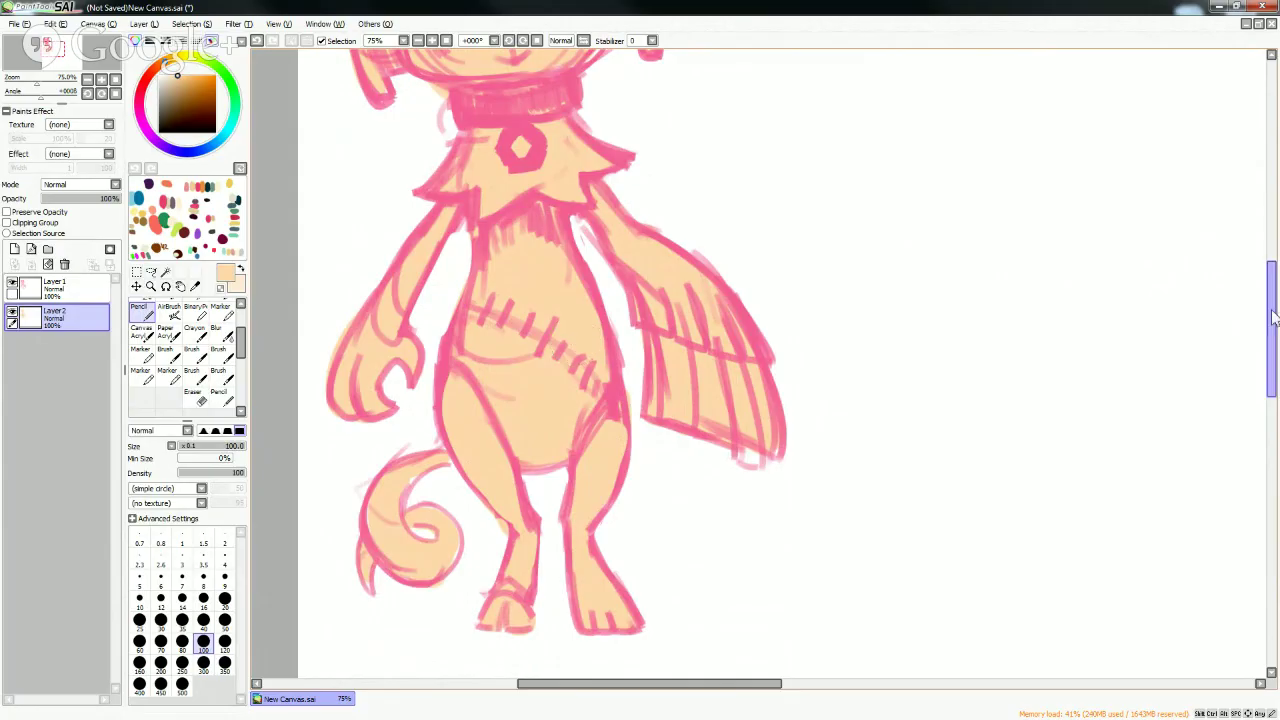
scroll(640, 360, up, 5)
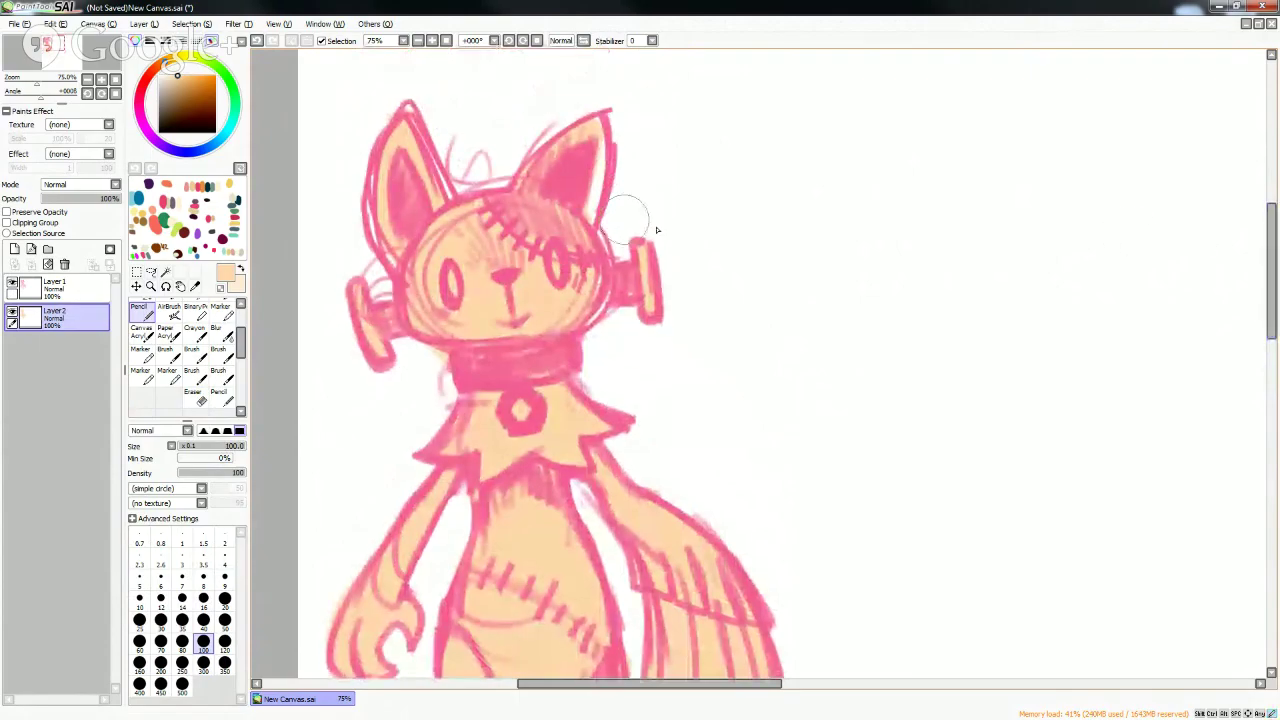
drag(612, 122, 585, 195)
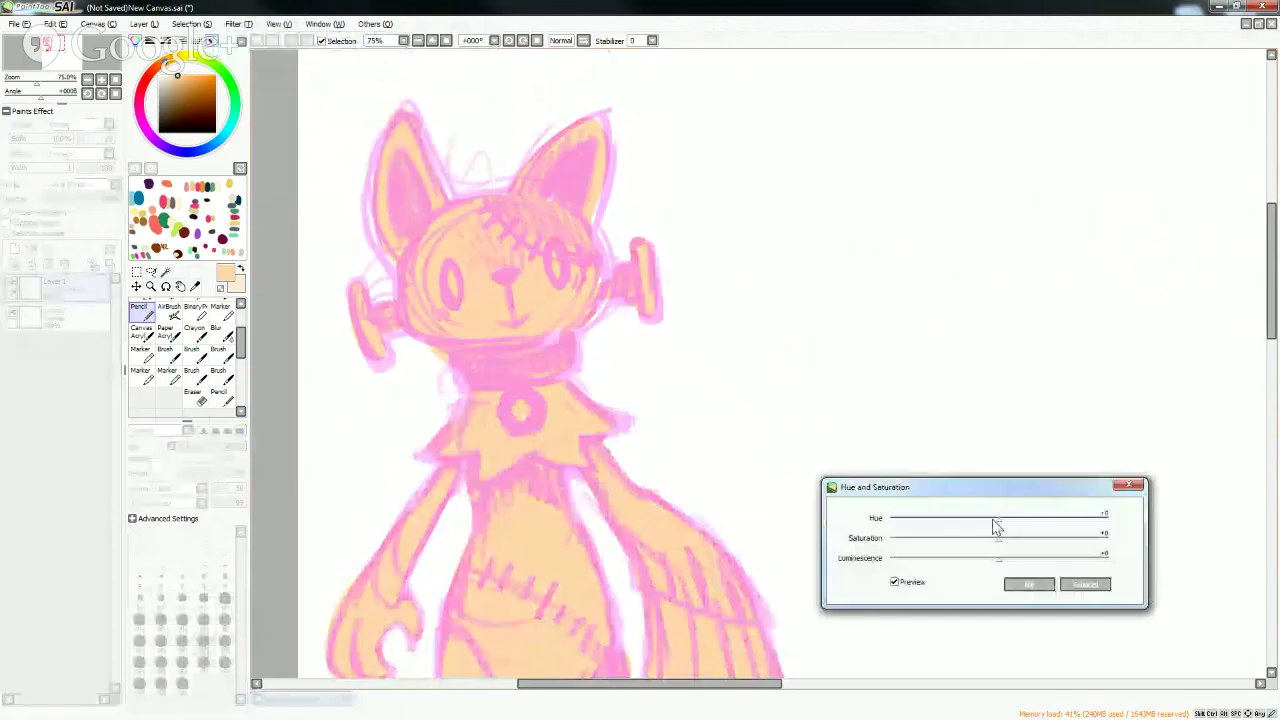
- Shift the sketch layer's hue to -32 and its luminescence to -47 with Hue and Saturation
drag(994, 523, 946, 520)
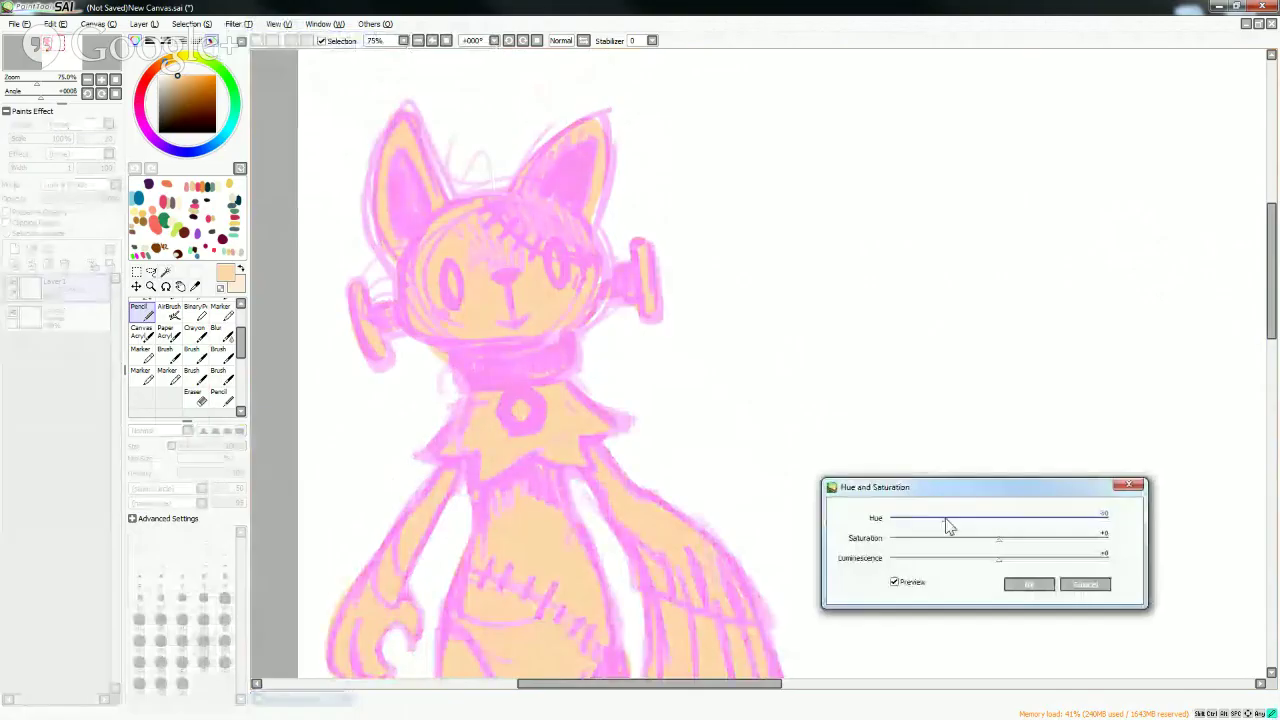
drag(994, 568, 951, 563)
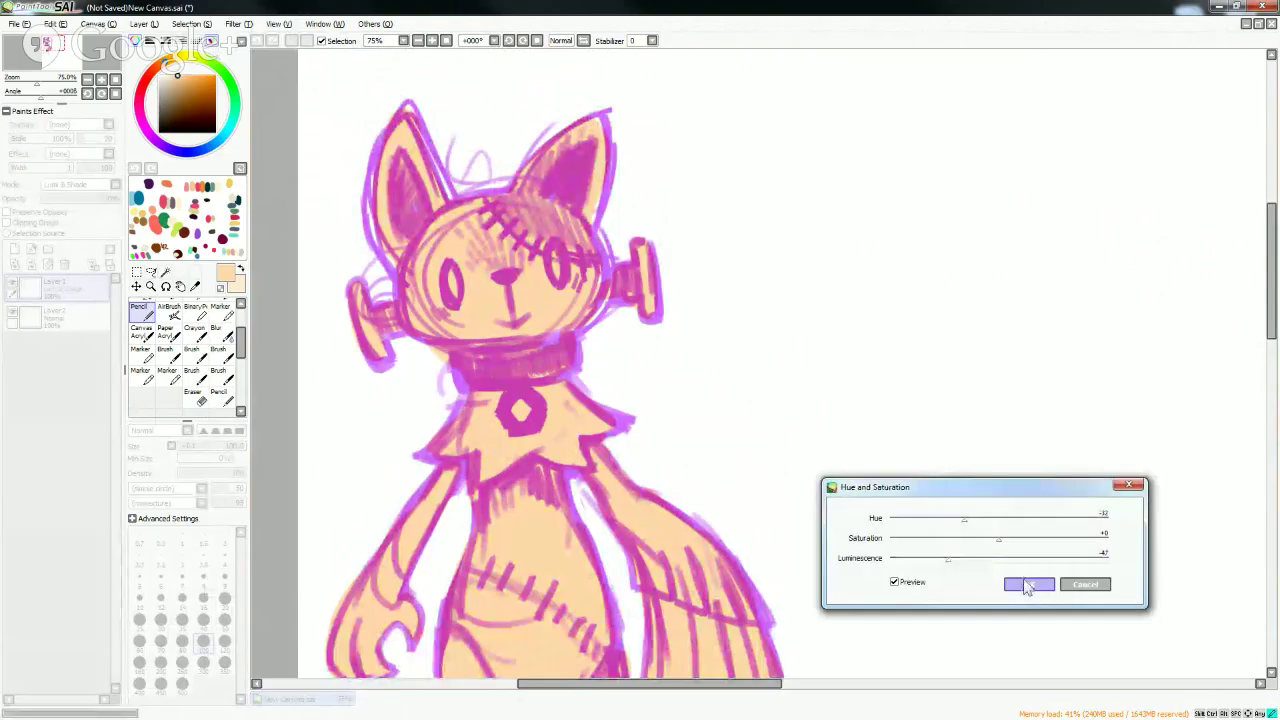
click(1029, 583)
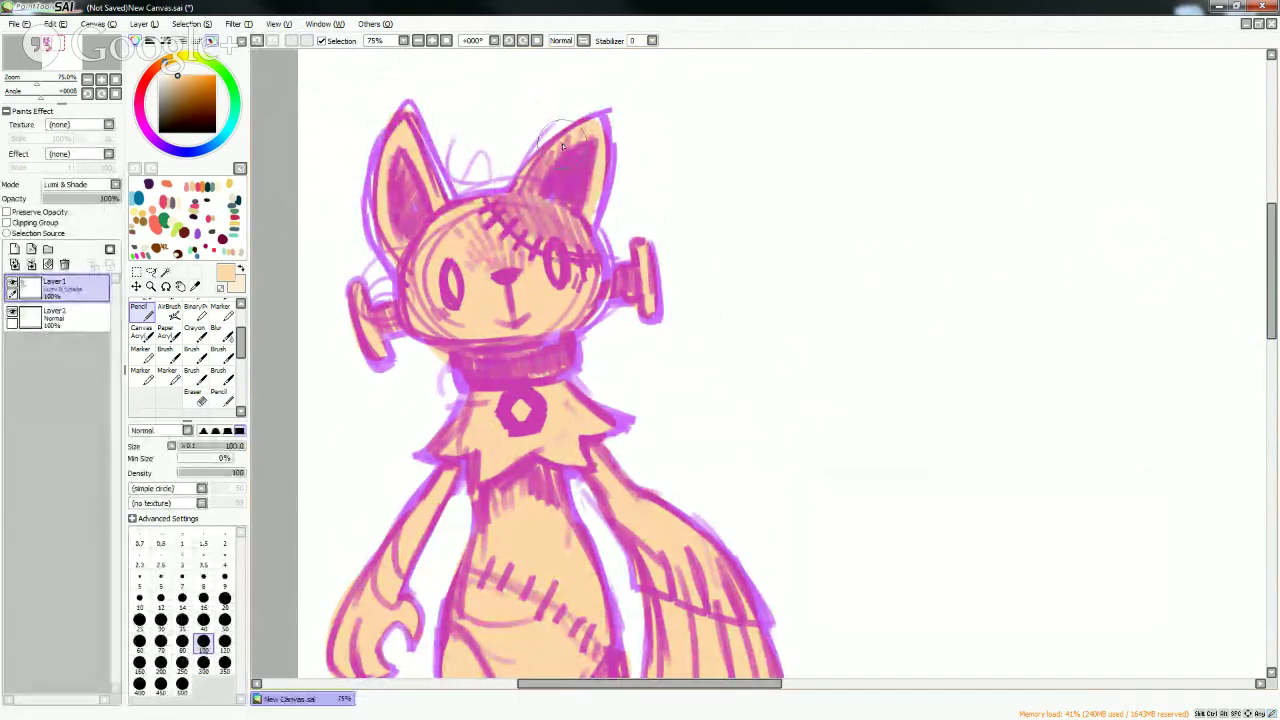
- Add a new layer beneath the peach base layer and turn on Preserve Opacity for the base layer
click(93, 319)
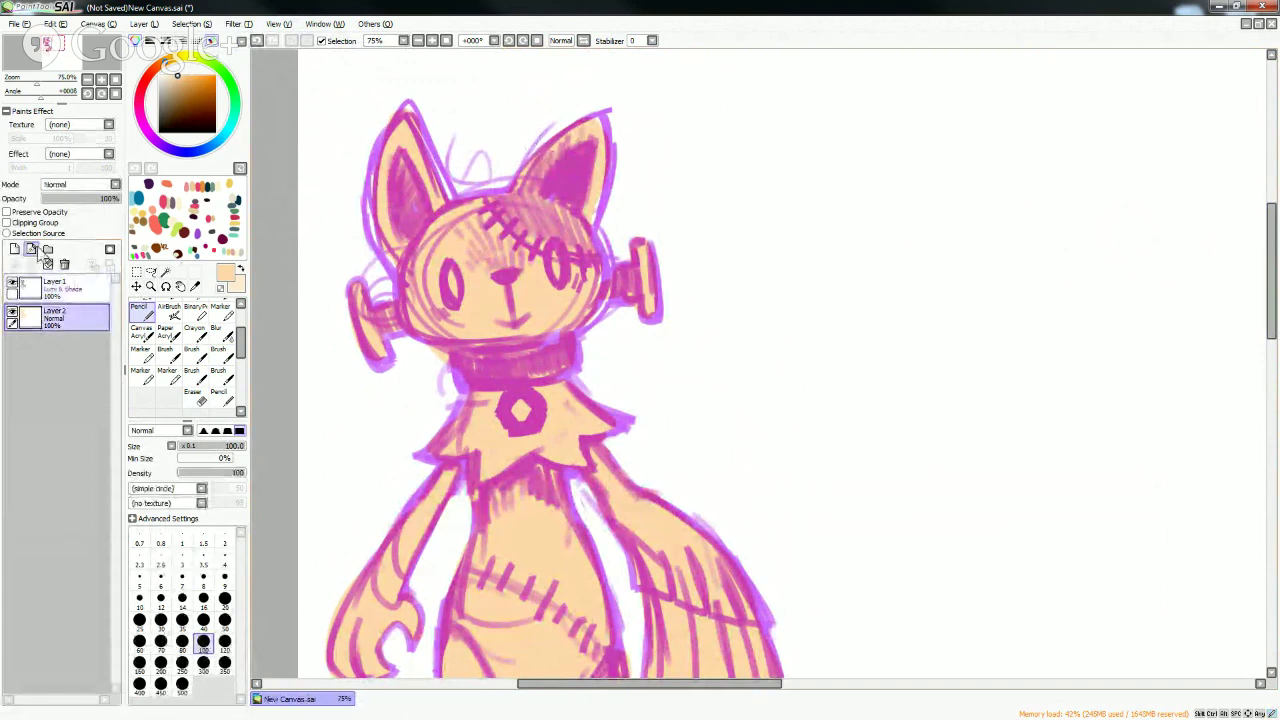
click(15, 249)
click(87, 348)
drag(88, 342, 84, 316)
click(7, 212)
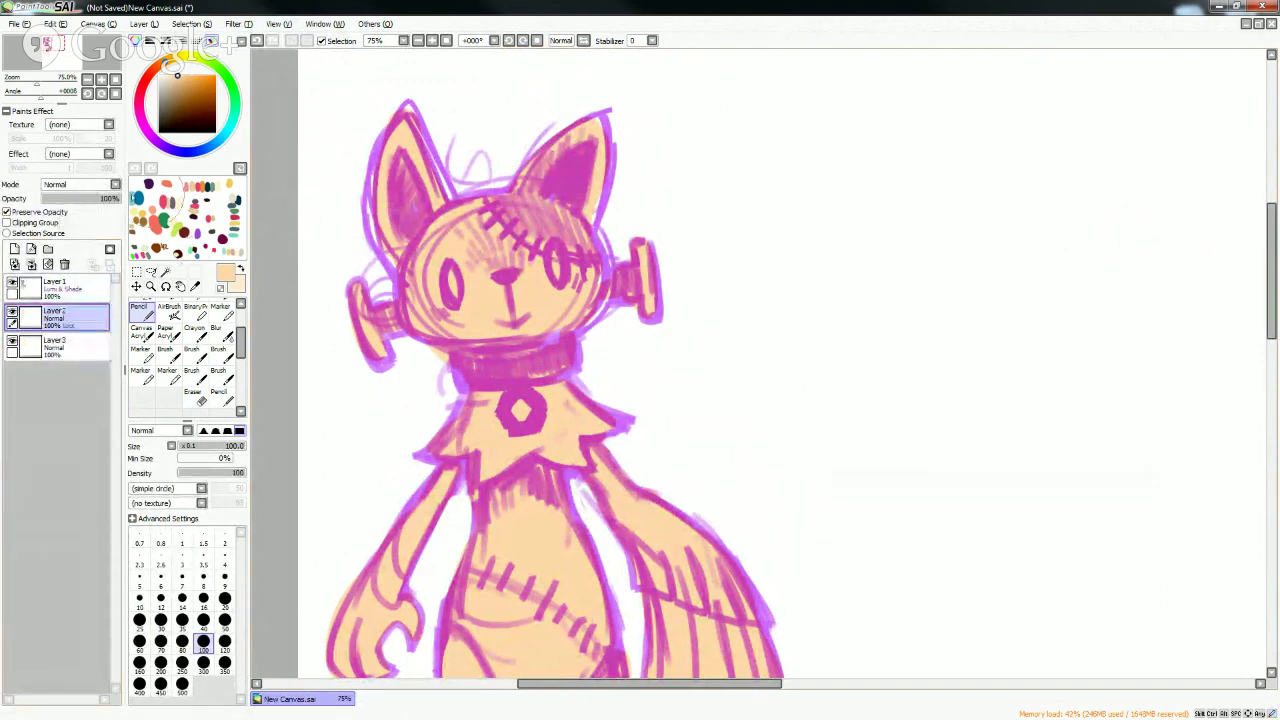
- Paint the cat's collar pink on the base layer with the Brush at size 100
click(218, 349)
click(225, 683)
alt+click(512, 371)
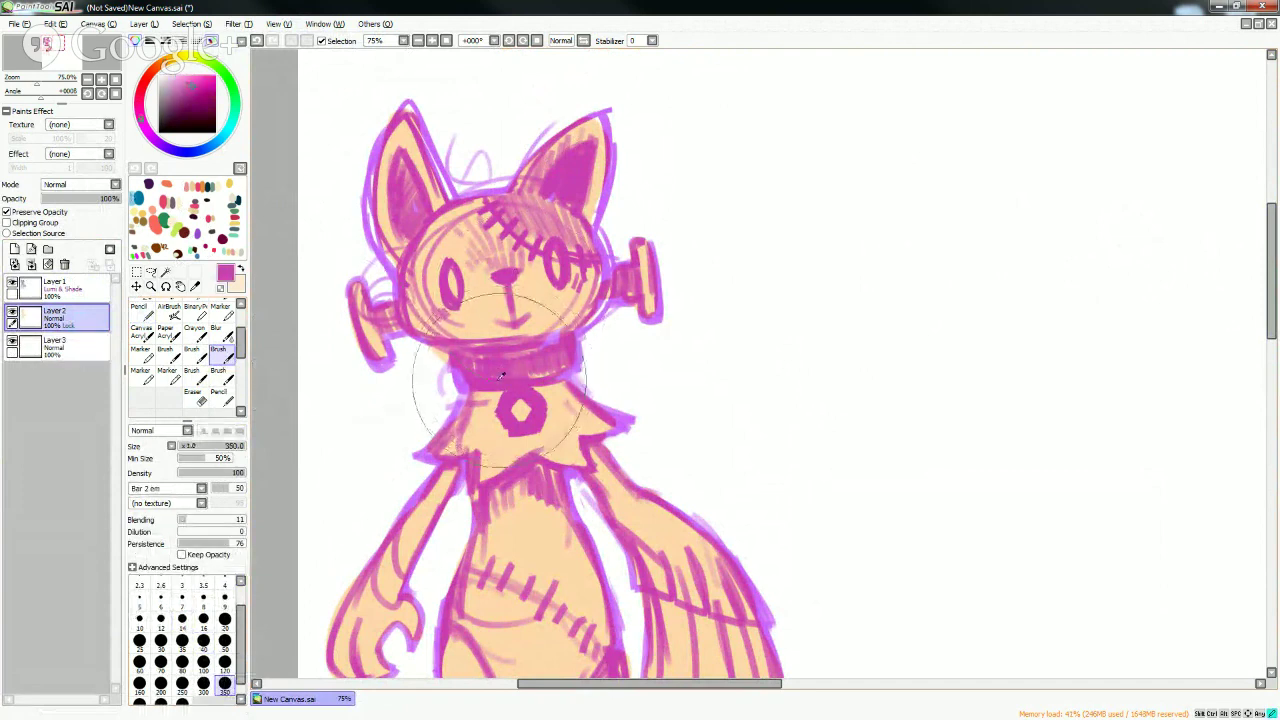
click(201, 75)
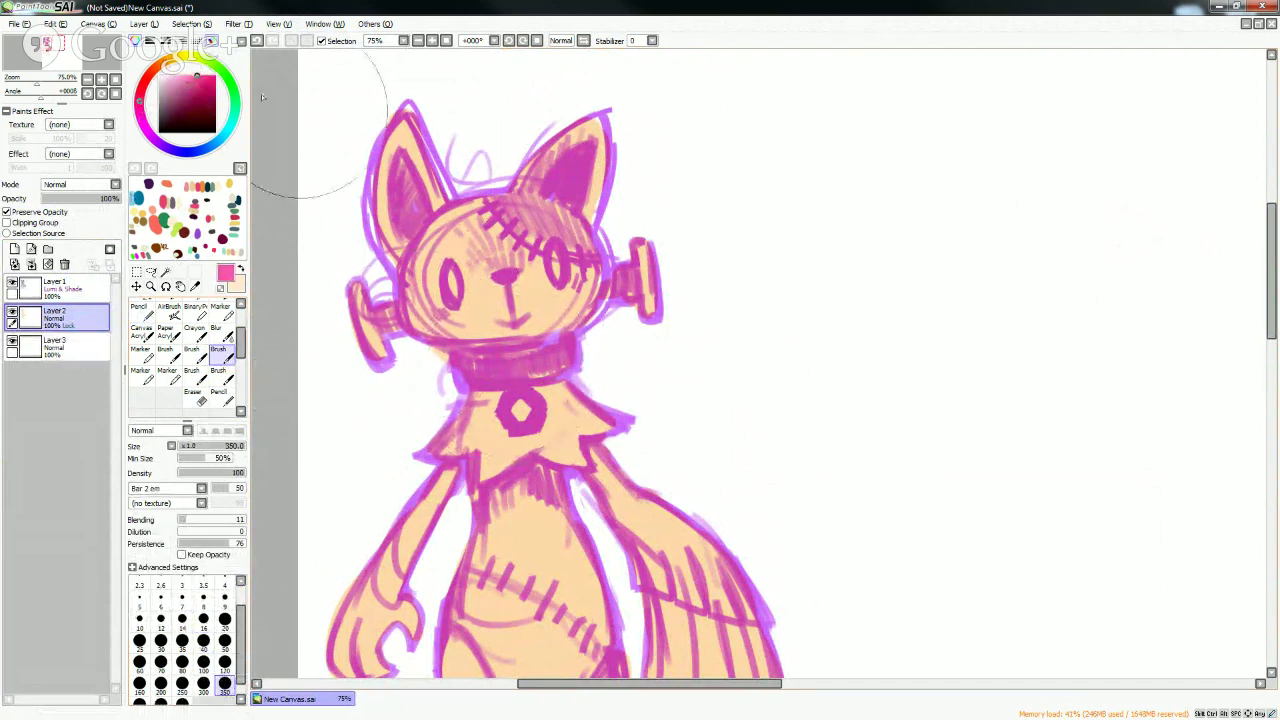
click(203, 661)
mouse_move(466, 368)
mouse_down()
mouse_move(515, 383)
mouse_move(535, 372)
mouse_move(535, 403)
mouse_up()
- Adjust the sketch layer's hue to +11 and luminescence to -34 with Hue and Saturation
click(55, 285)
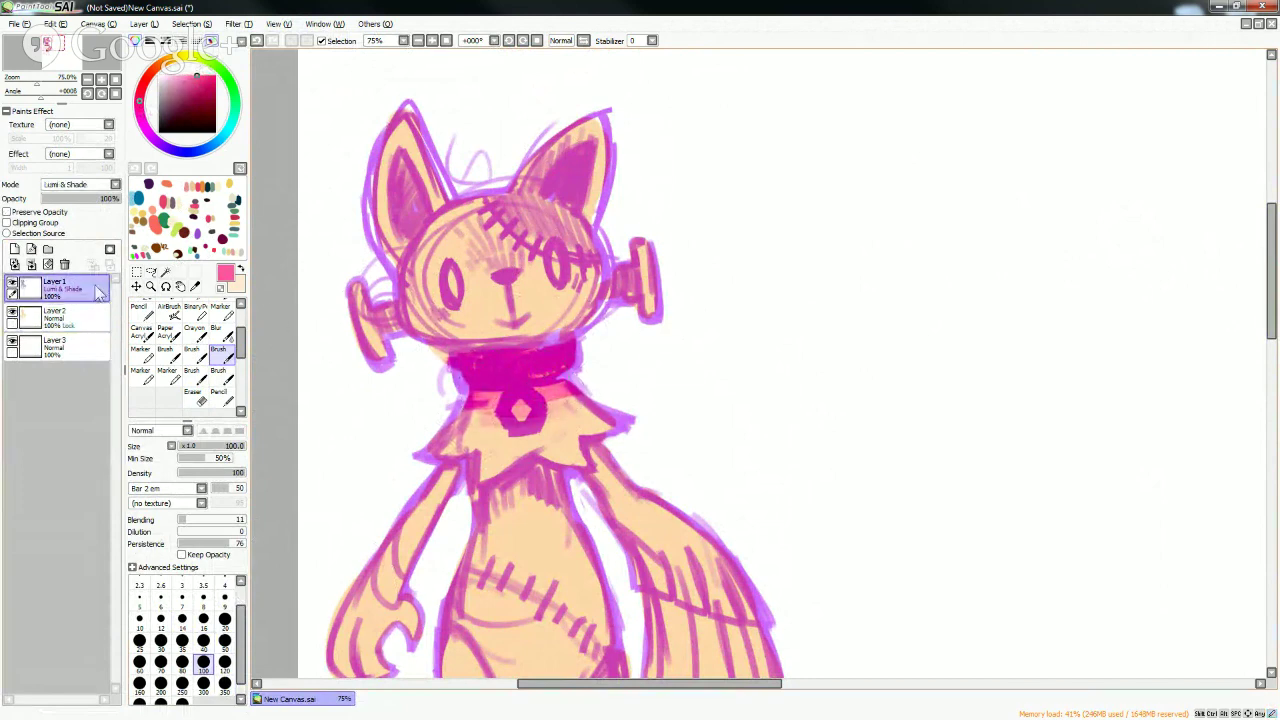
click(233, 23)
click(300, 46)
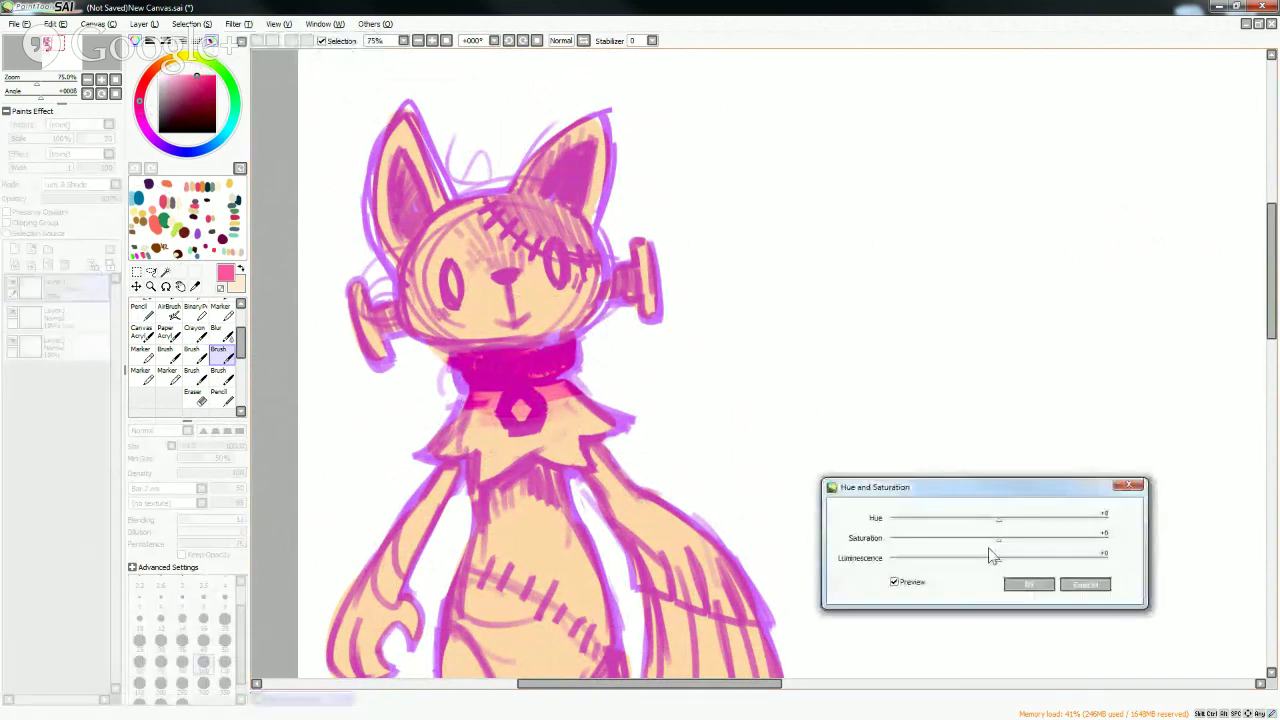
drag(996, 558, 960, 560)
drag(998, 519, 1013, 520)
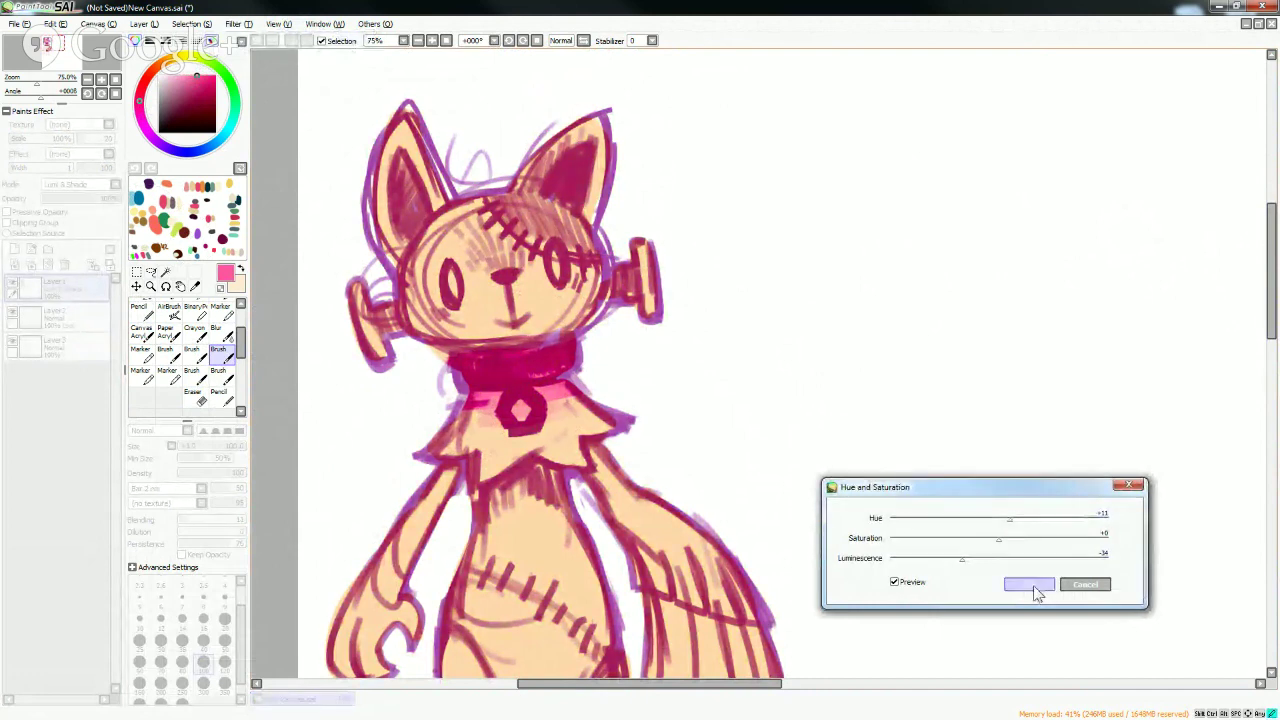
click(1030, 584)
- Paint the right-side ear, the stitched forehead patch and the lower belly patch pink on the base layer
click(96, 318)
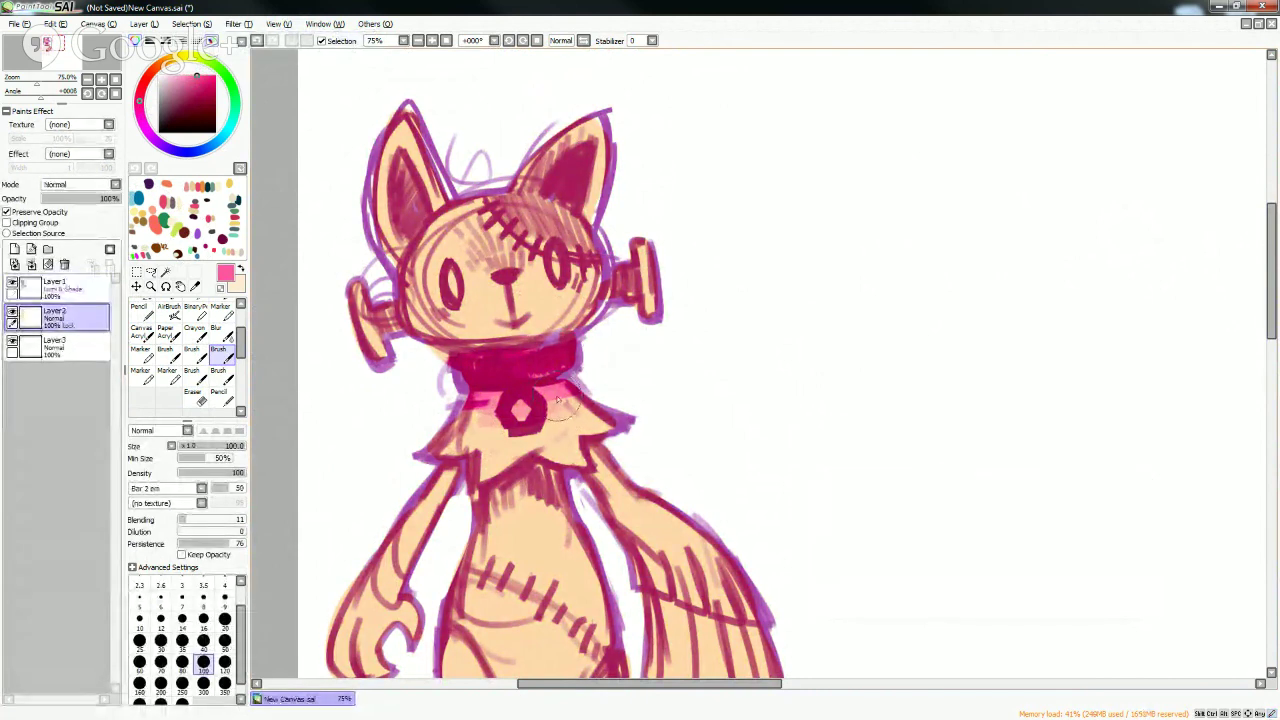
mouse_move(482, 232)
mouse_down()
mouse_move(486, 270)
mouse_move(507, 241)
mouse_move(495, 235)
mouse_move(540, 190)
mouse_move(565, 225)
mouse_move(578, 168)
mouse_up()
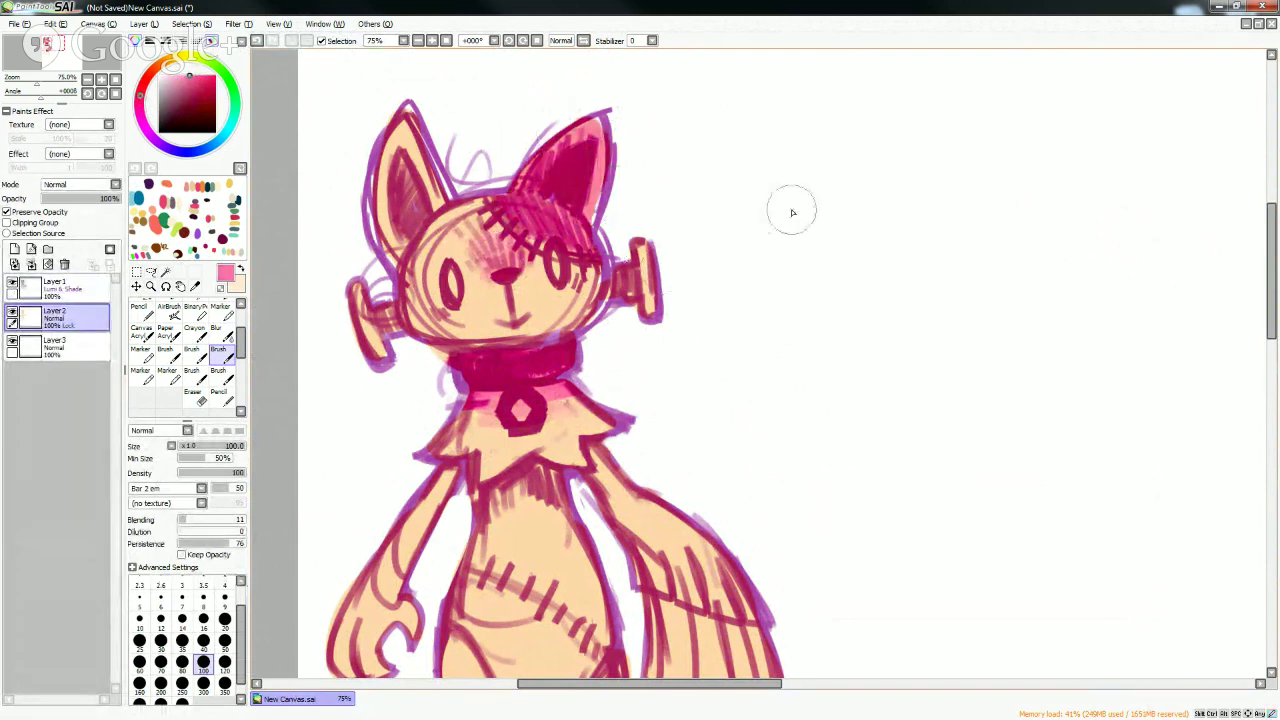
drag(1270, 282, 1240, 323)
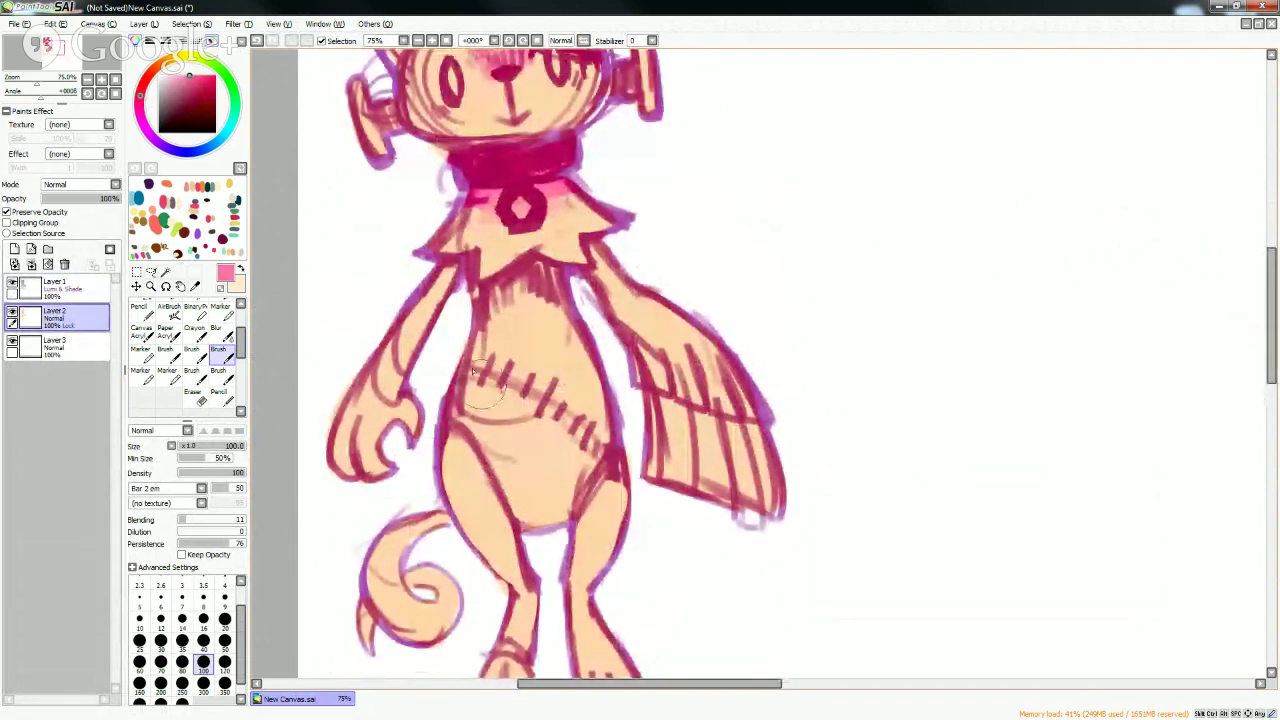
mouse_move(475, 395)
mouse_down()
mouse_move(499, 442)
mouse_move(490, 408)
mouse_move(555, 439)
mouse_move(510, 413)
mouse_move(494, 427)
mouse_move(548, 440)
mouse_up()
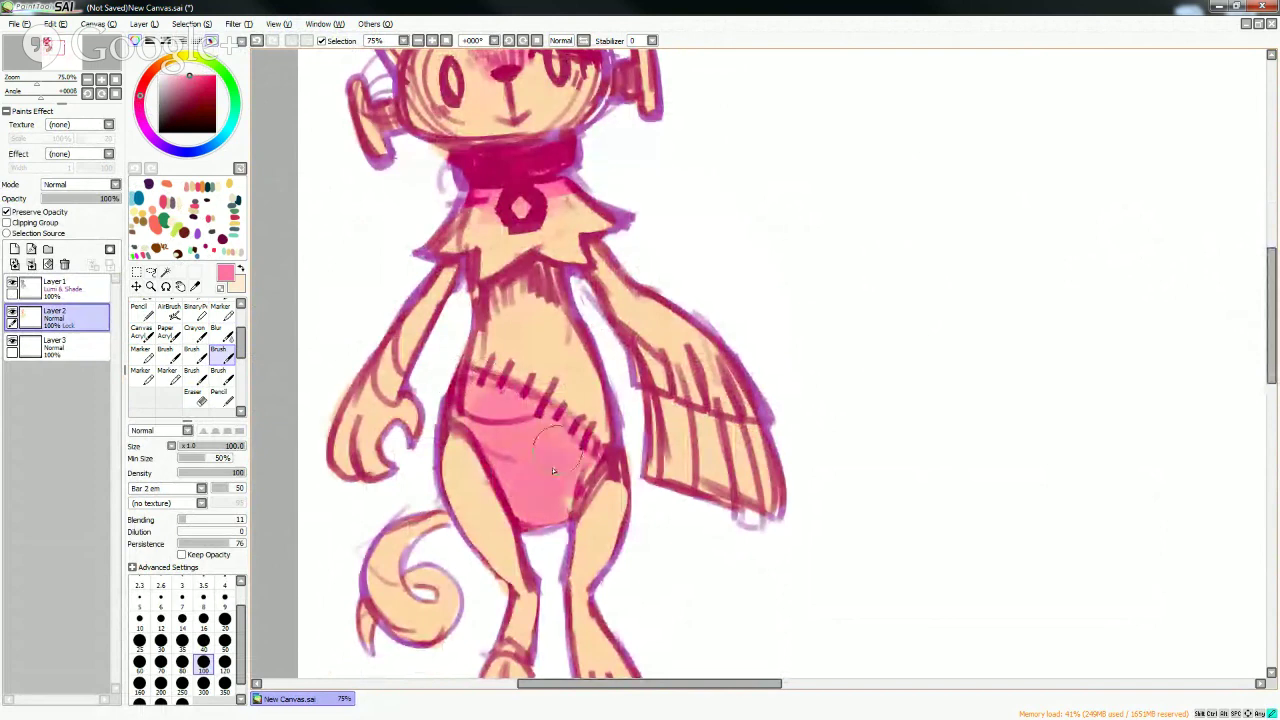
- Colour the inner ears, nose, mouth and eyes purple, reducing the Brush to size 16 for the fine details
drag(1264, 348, 1257, 306)
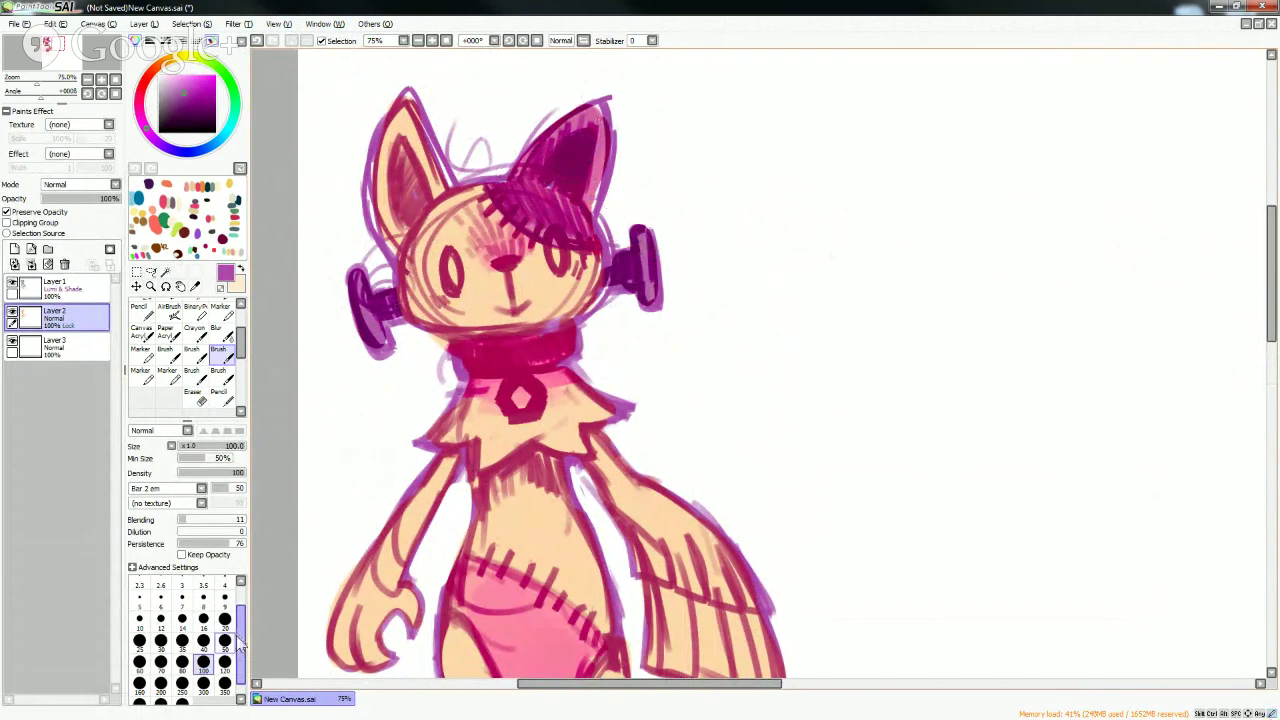
click(224, 641)
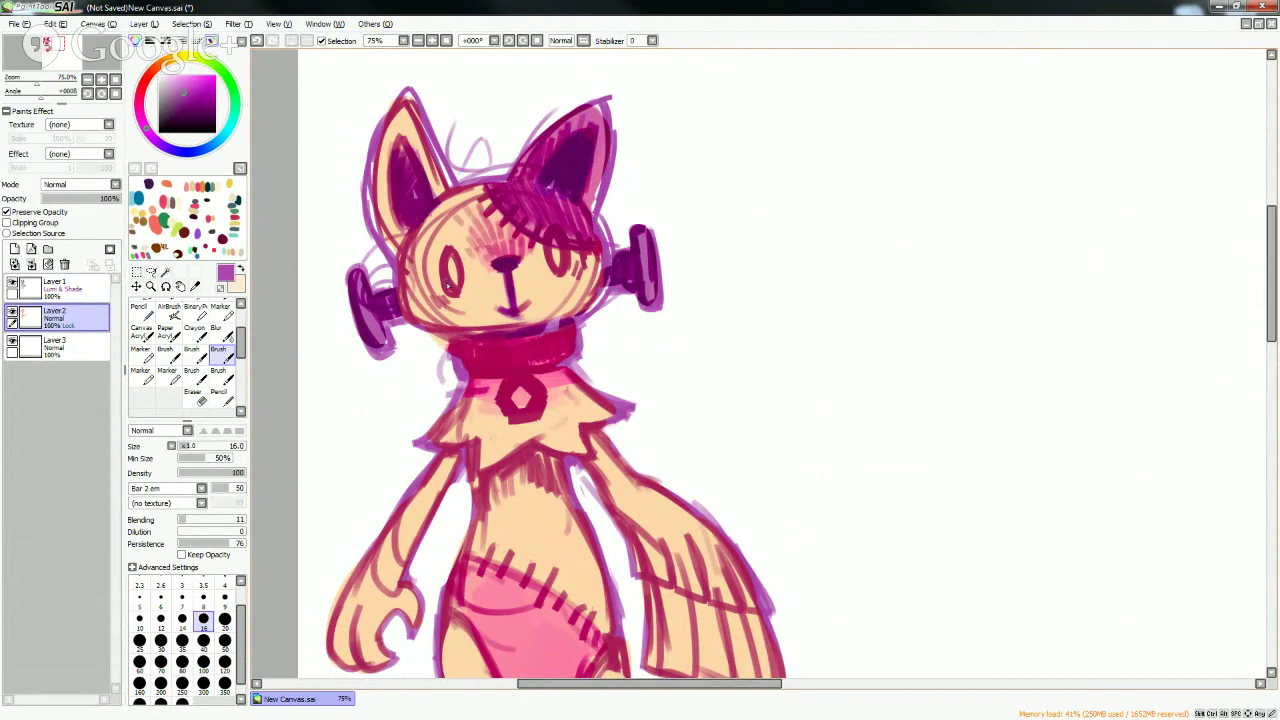
drag(448, 286, 448, 273)
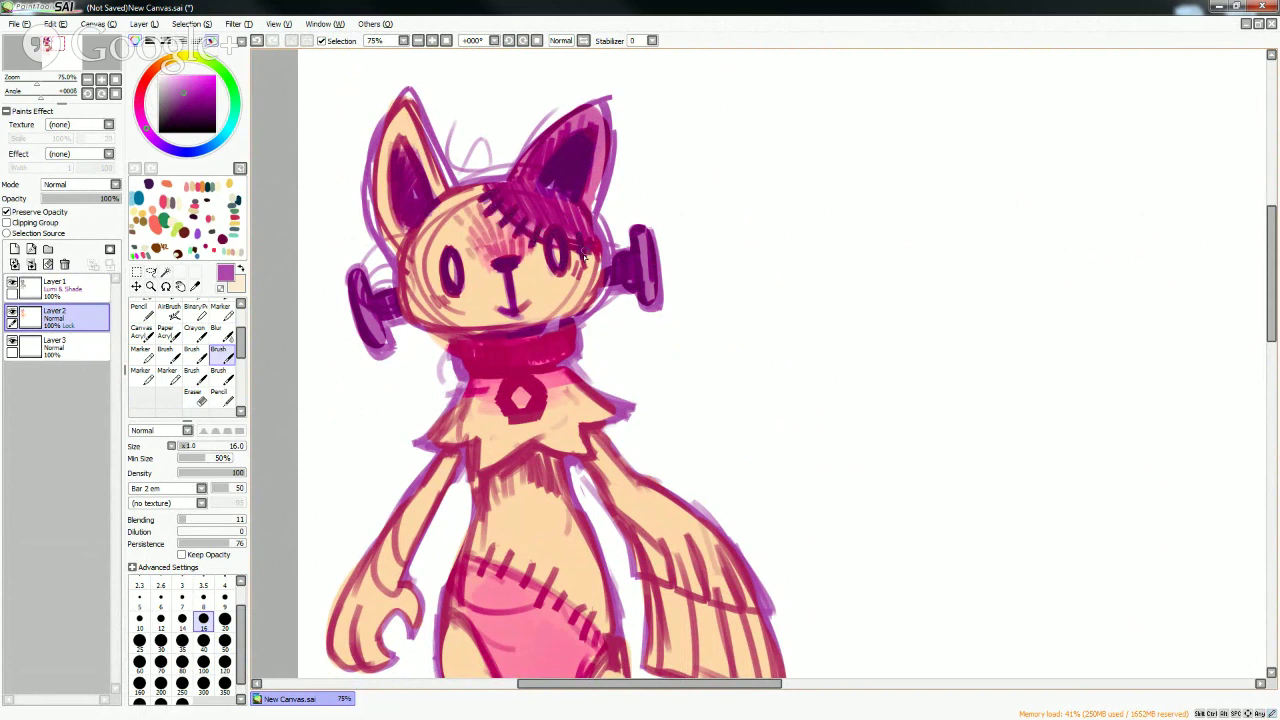
- Paint the ring-shaped pendant purple at size 16 and the right-side leg and foot purple at size 50
drag(1268, 270, 1257, 307)
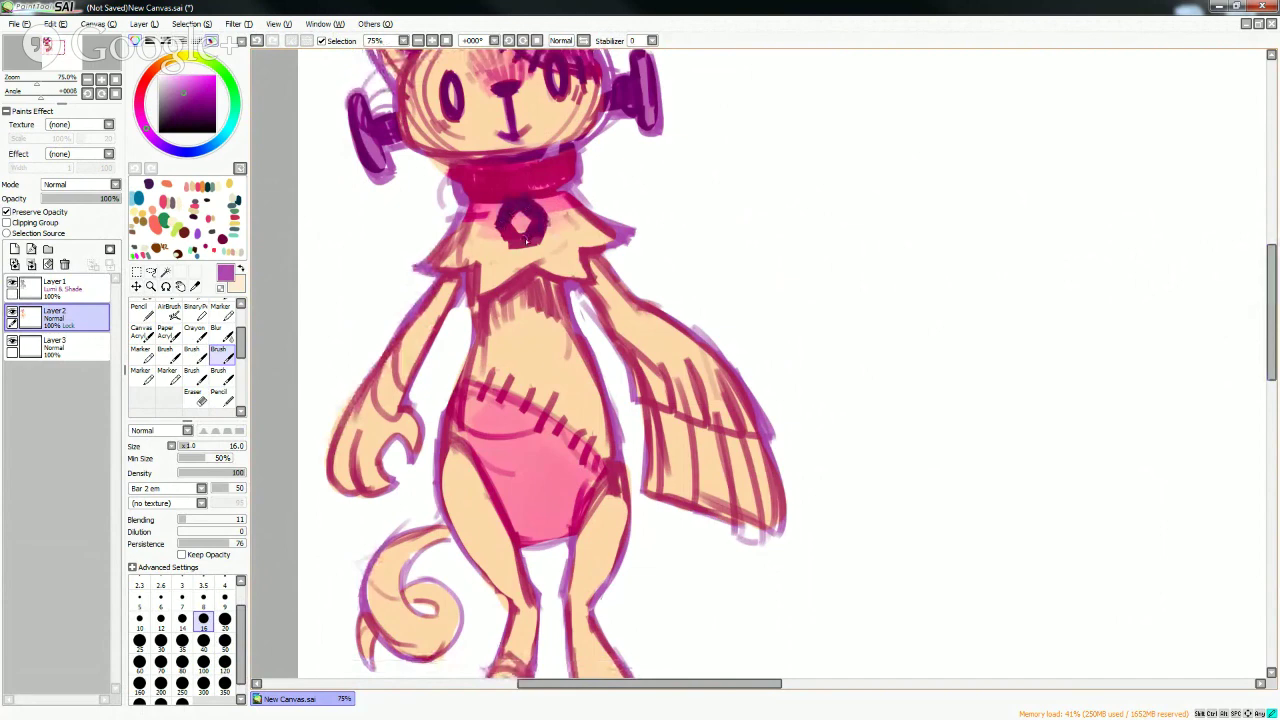
drag(506, 238, 521, 244)
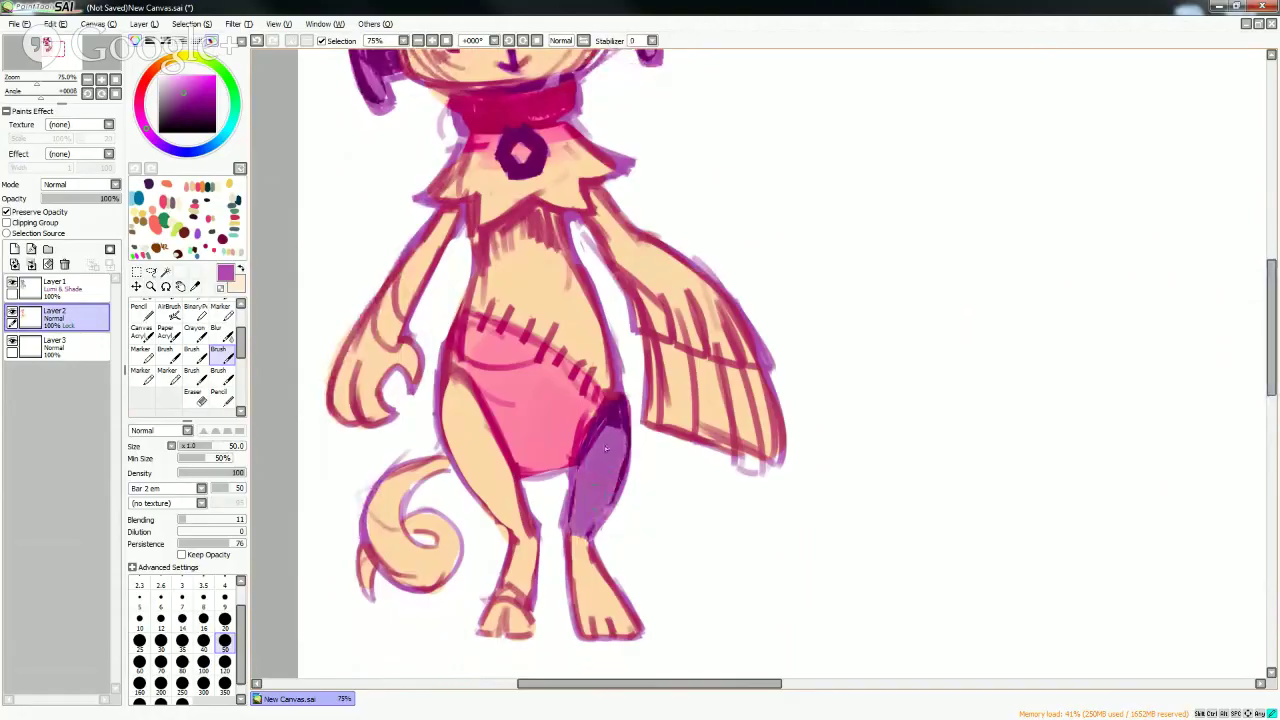
drag(575, 520, 607, 651)
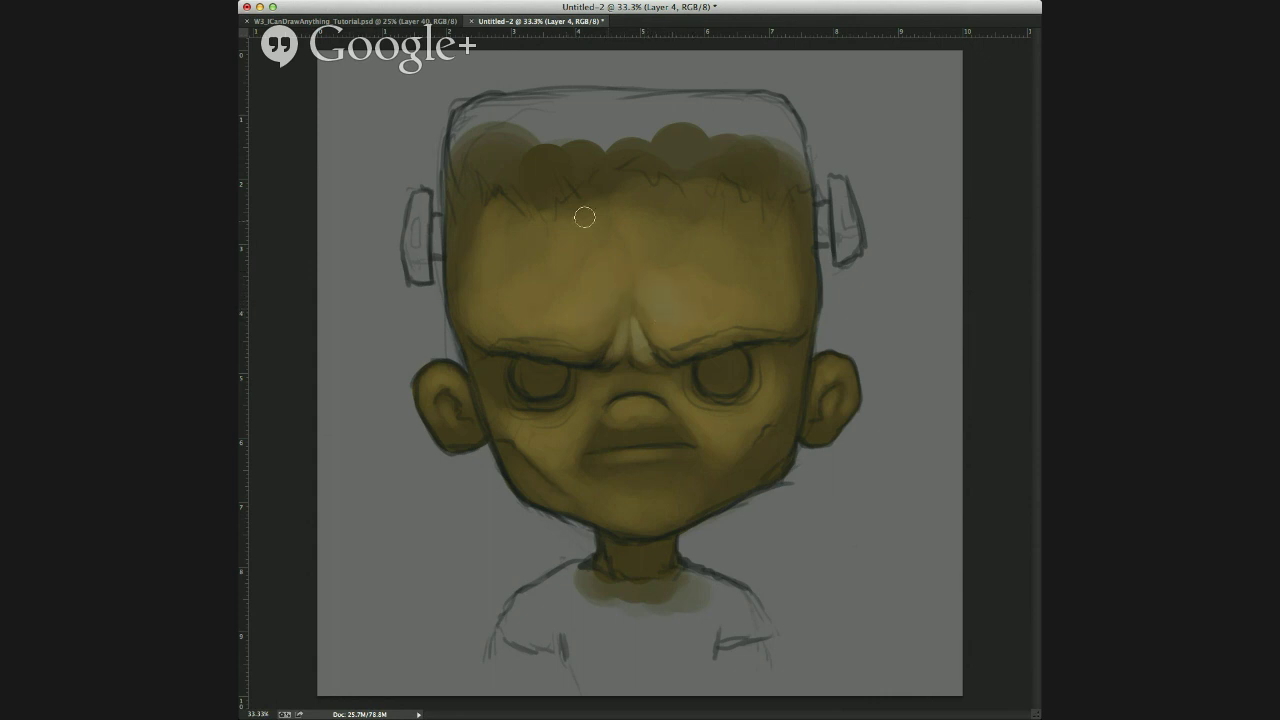
- Switch to the Photoshop portrait and touch up the highlight between the Frankenstein boy's brows
key(super+Tab)
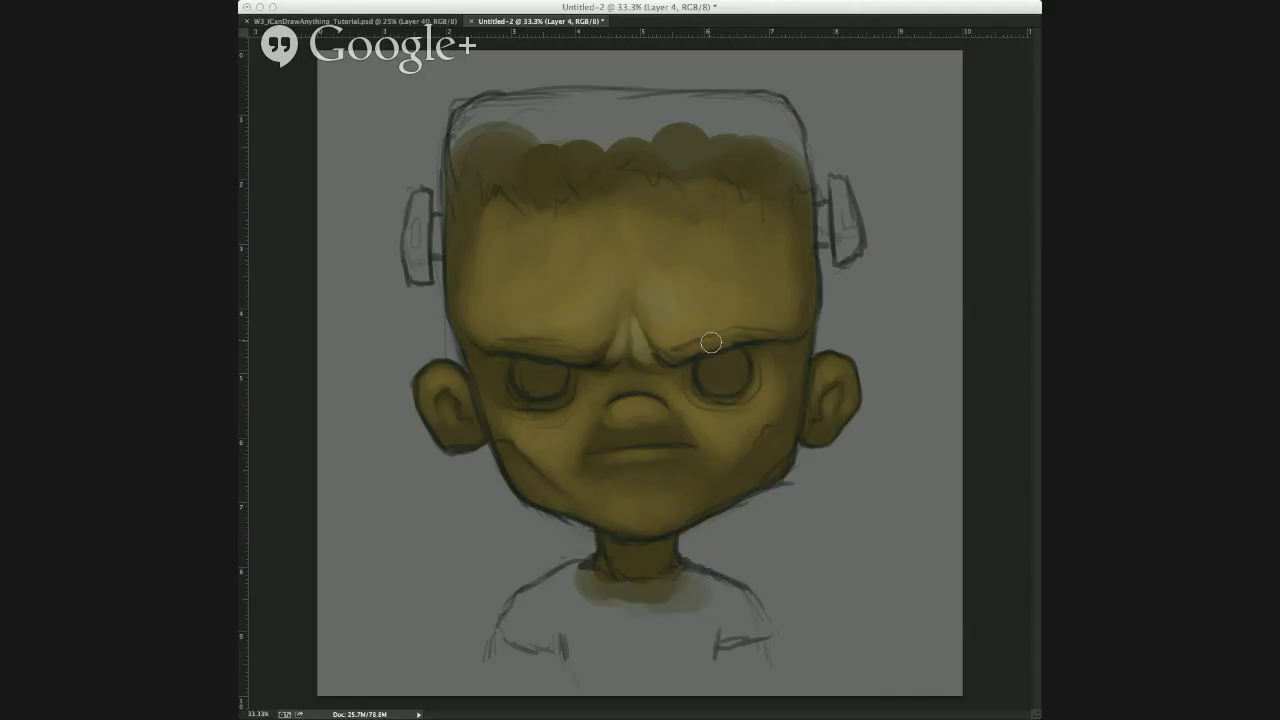
click(650, 341)
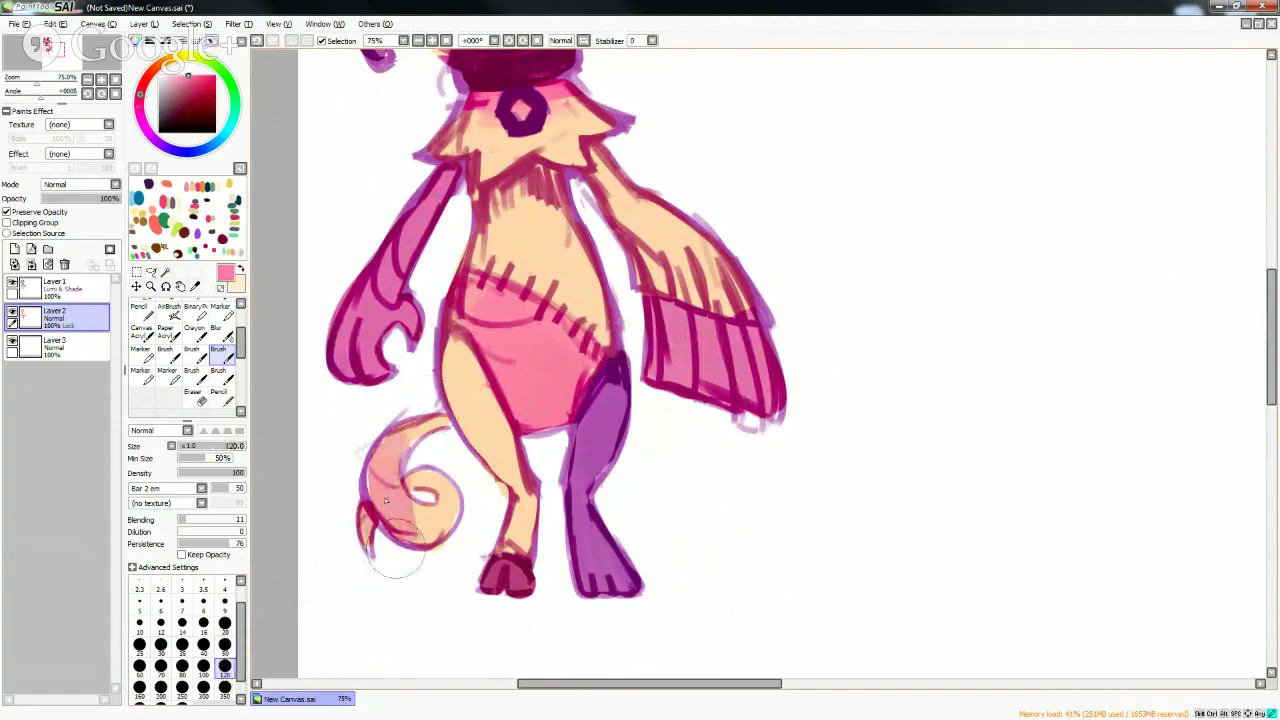
- Paint the cat's curled tail pink on the base layer with the Brush at size 120
drag(440, 480, 410, 425)
mouse_move(330, 460)
mouse_down()
mouse_move(370, 545)
mouse_move(480, 590)
mouse_up()
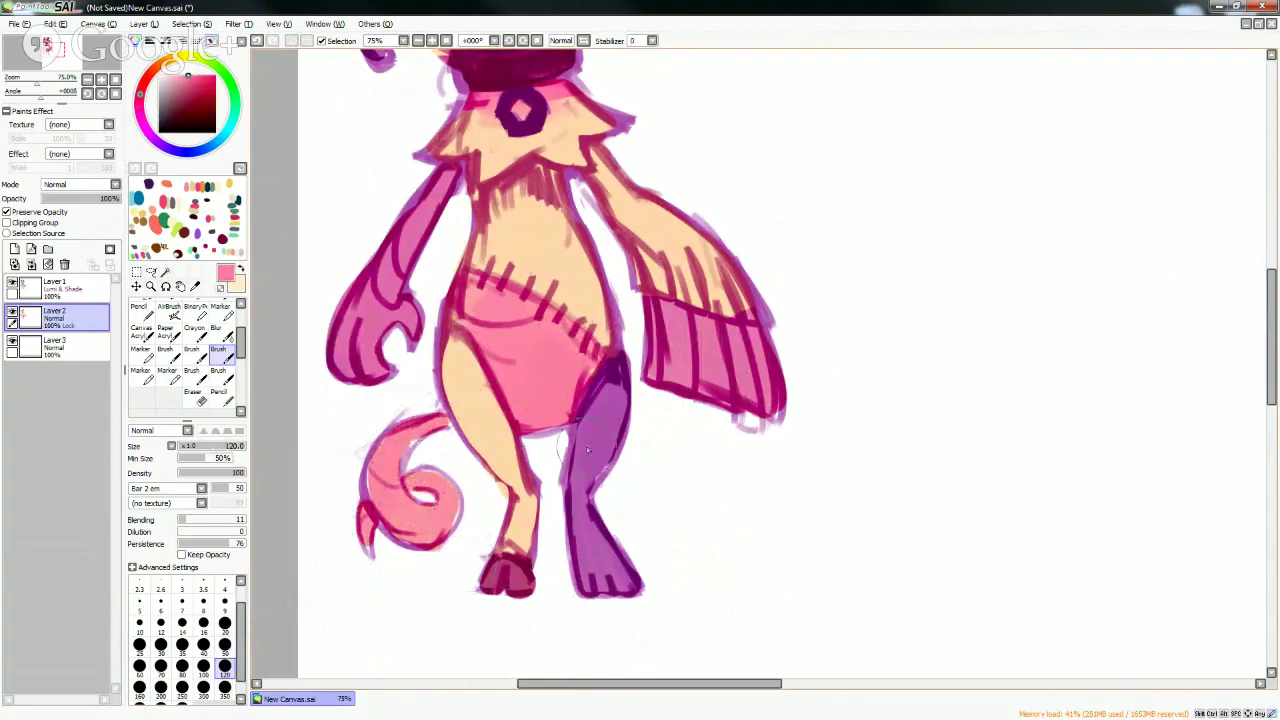
- Add an Overlay layer above the sketch layer and glaze warm peach over the cat's head with the Marker at size 120
drag(1270, 320, 1245, 262)
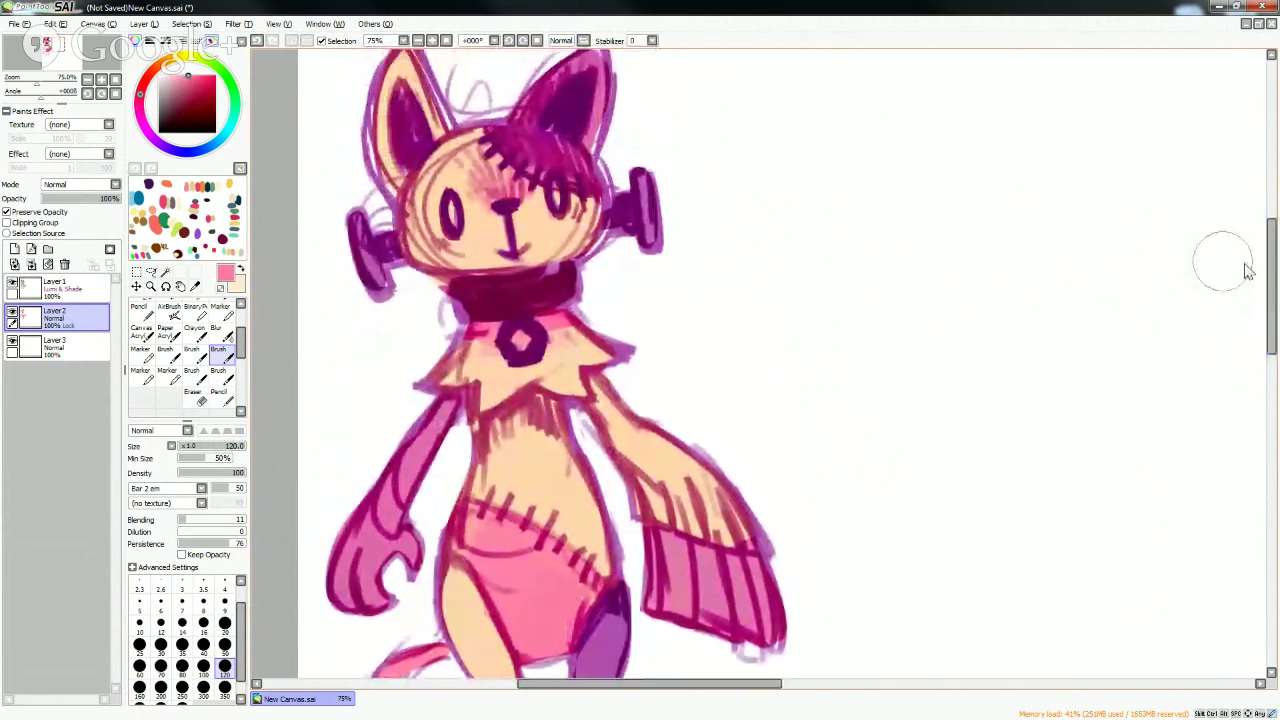
click(58, 292)
click(14, 249)
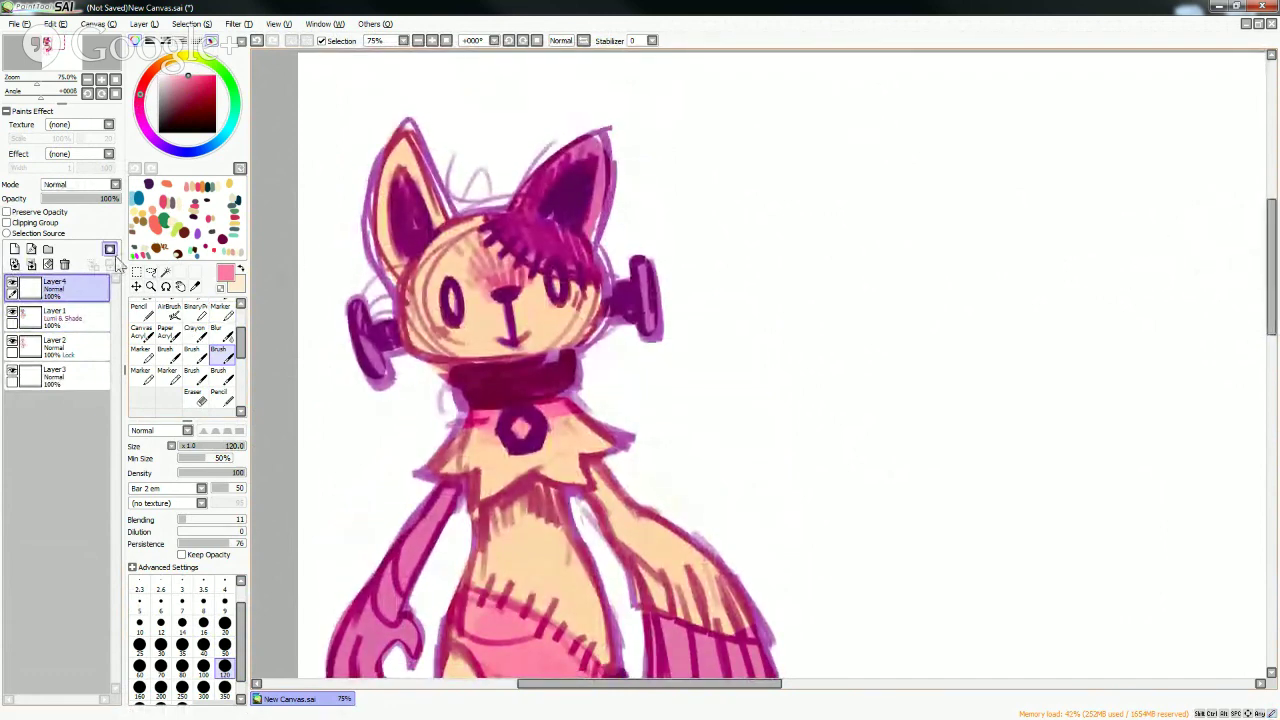
click(80, 184)
click(60, 226)
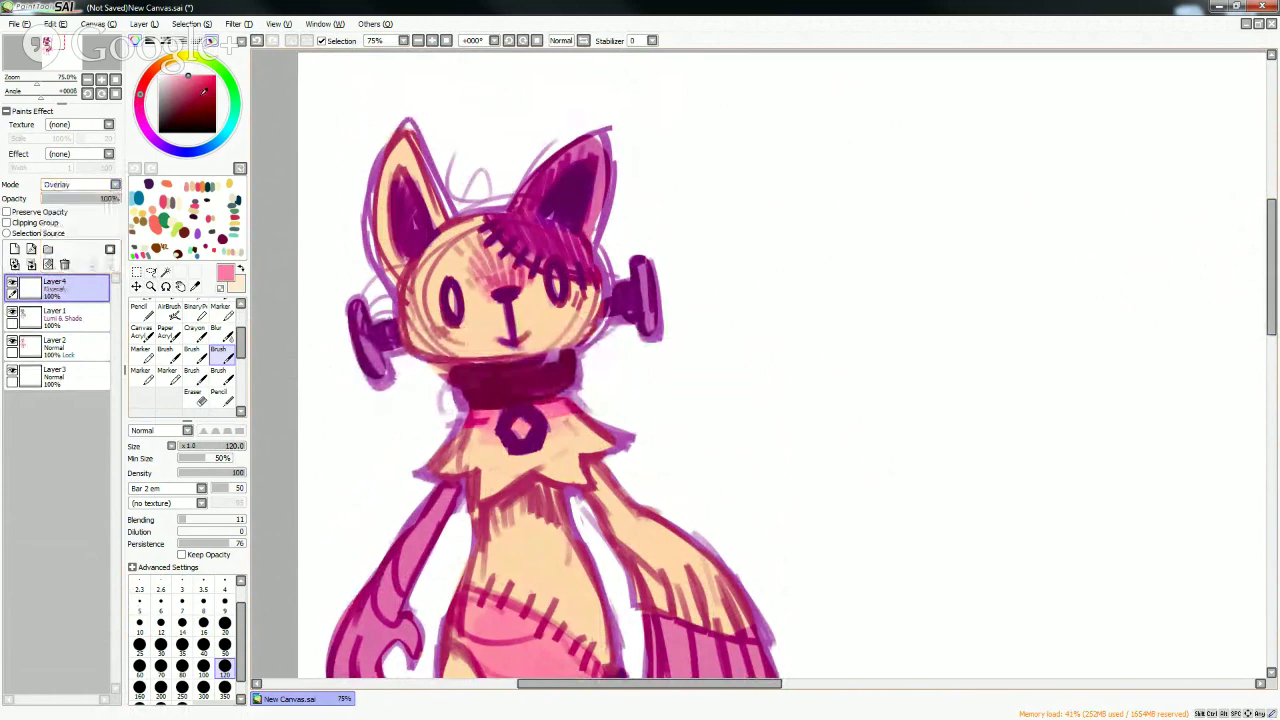
click(140, 352)
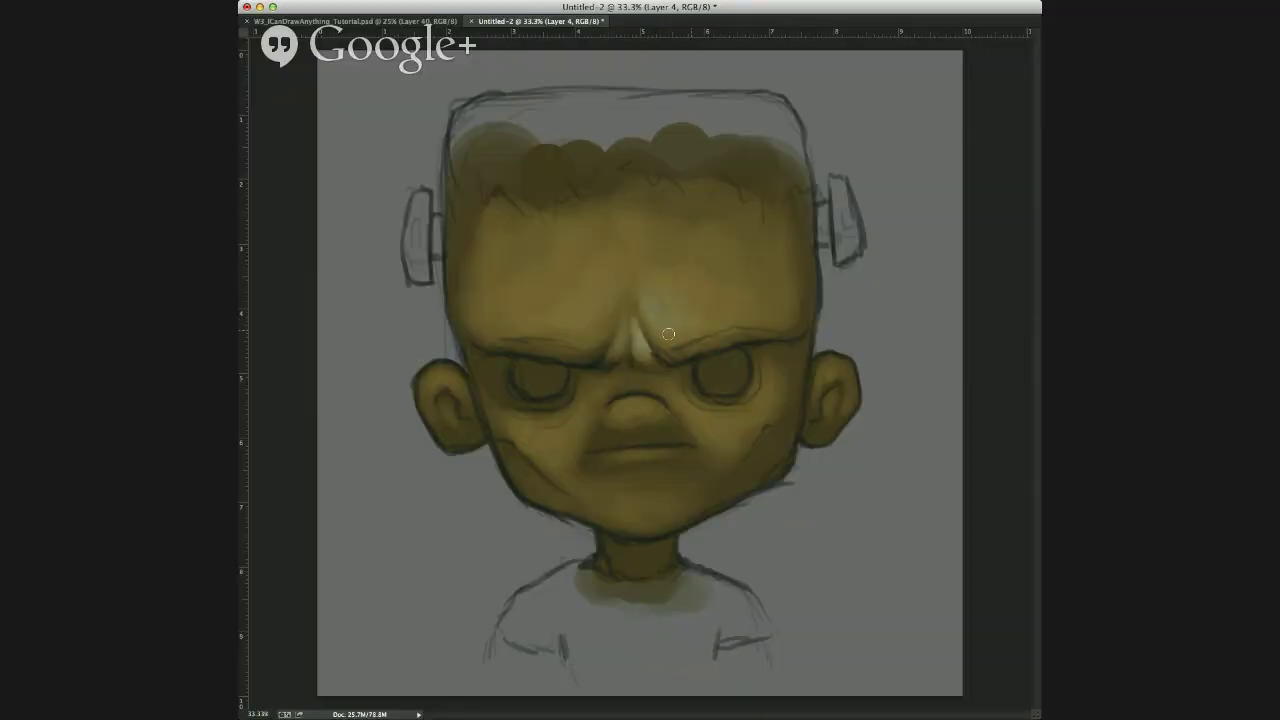
key(super+Tab)
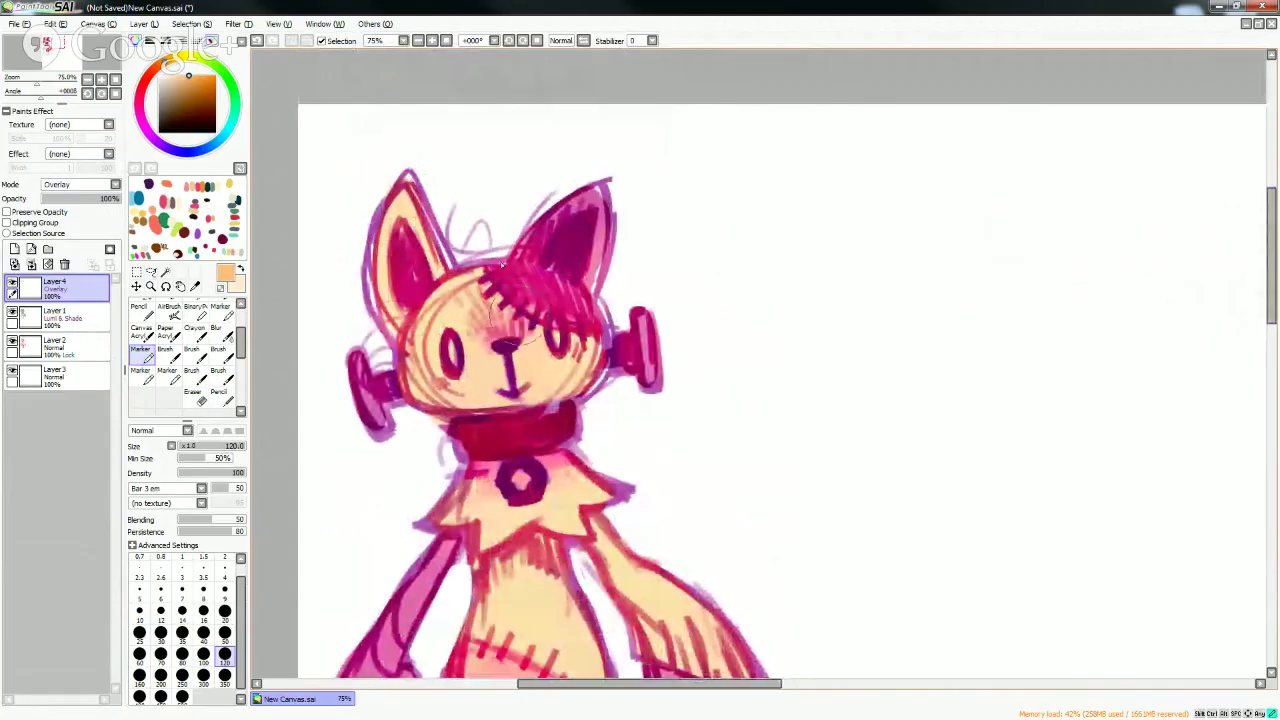
- On a new Normal layer, repaint the cat's collar solid magenta with the Brush and outline its edges in dark purple
click(224, 632)
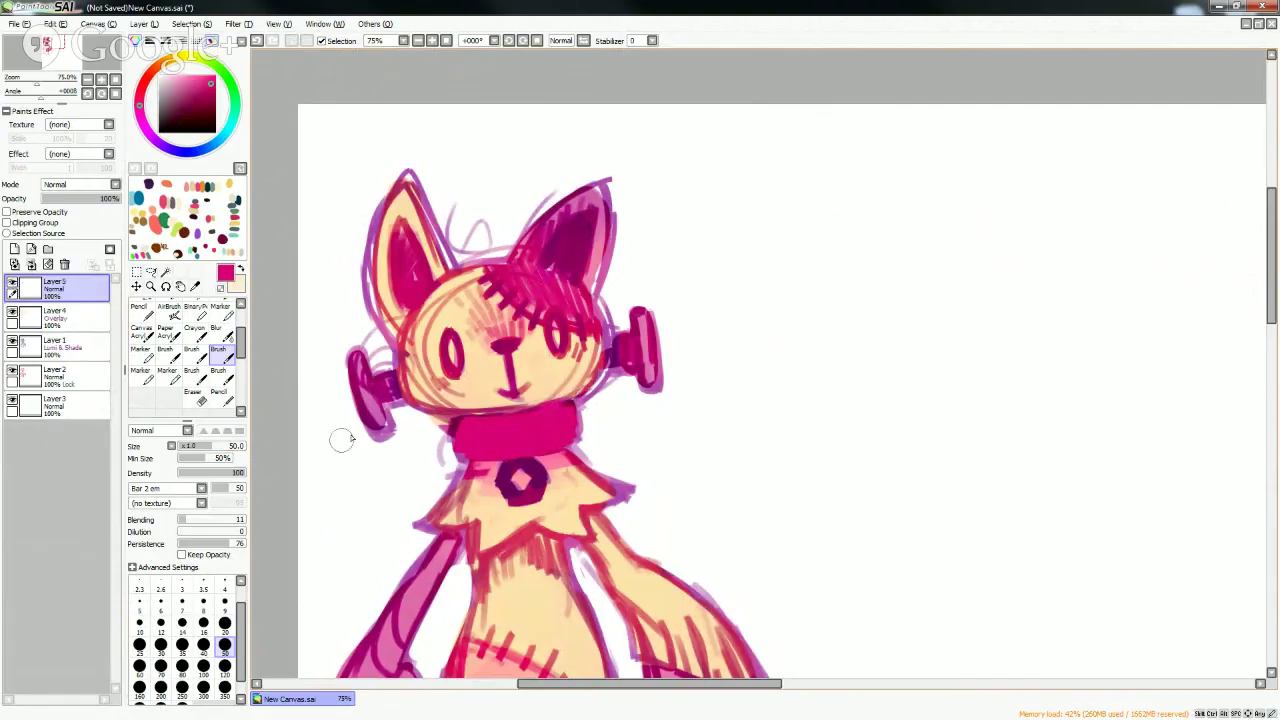
click(225, 625)
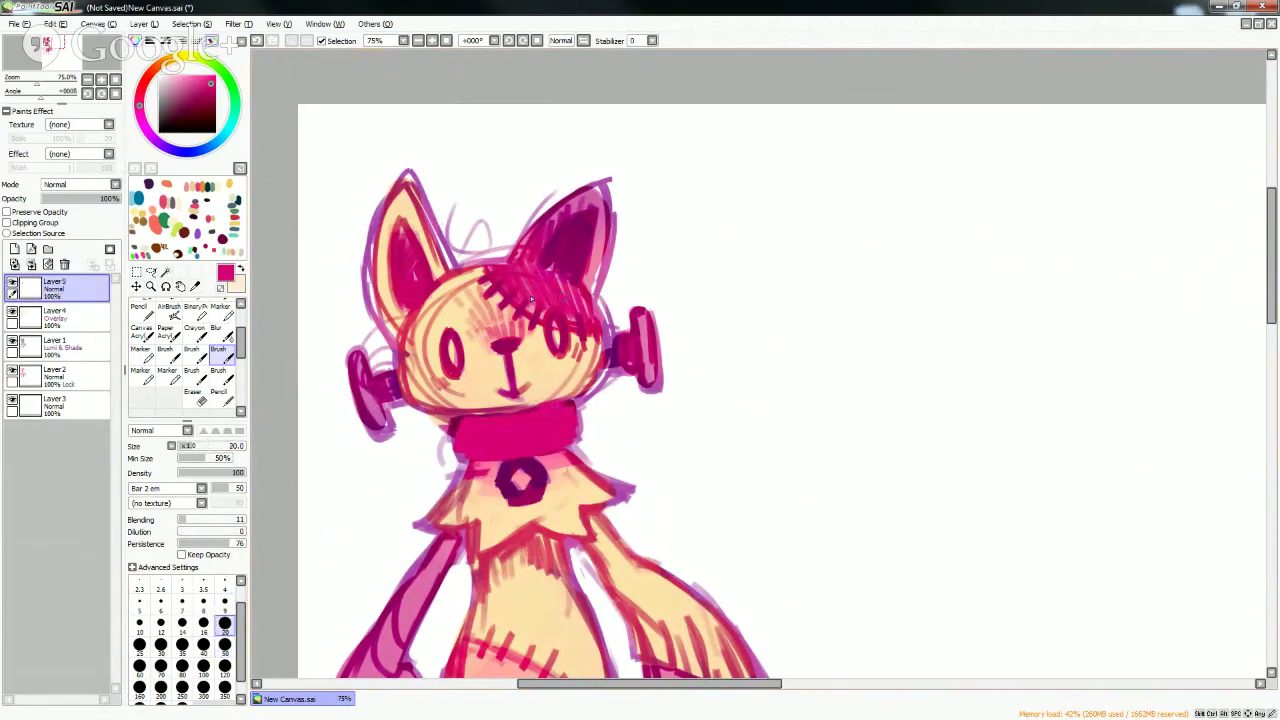
right_click(455, 423)
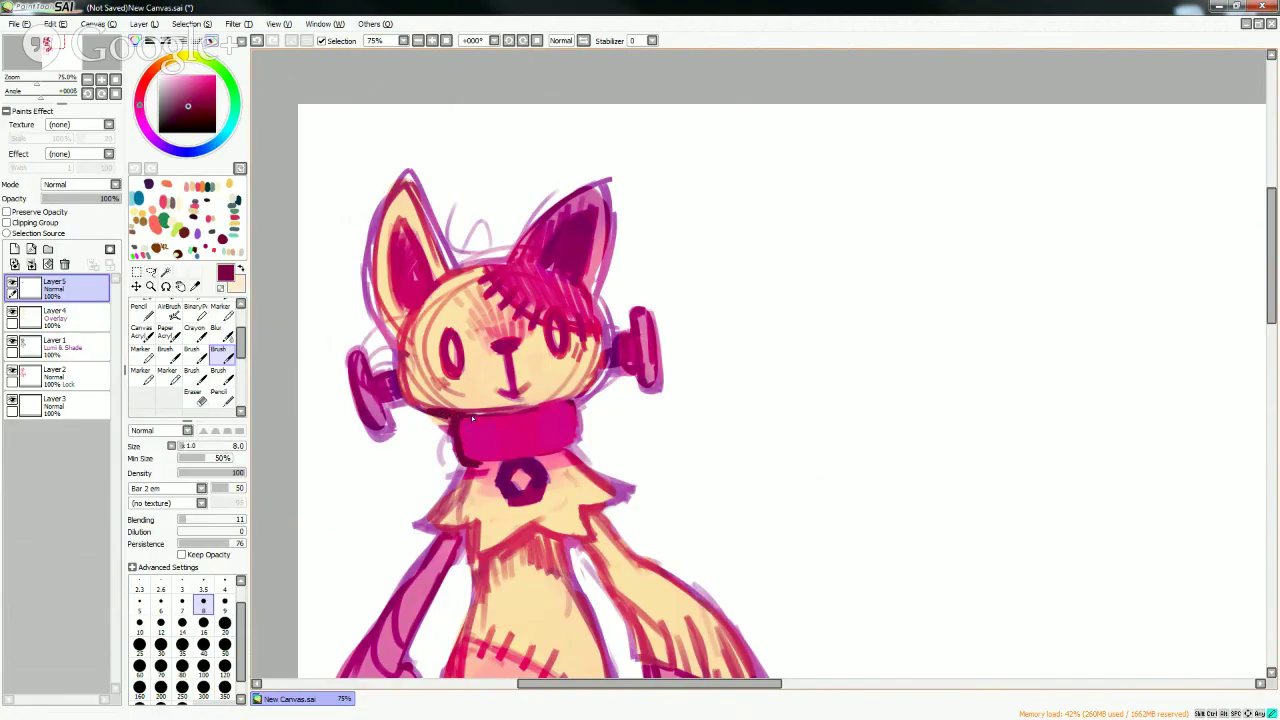
mouse_move(473, 418)
mouse_down()
mouse_move(487, 414)
mouse_move(458, 458)
mouse_move(488, 463)
mouse_move(436, 504)
mouse_up()
right_click(532, 468)
click(226, 624)
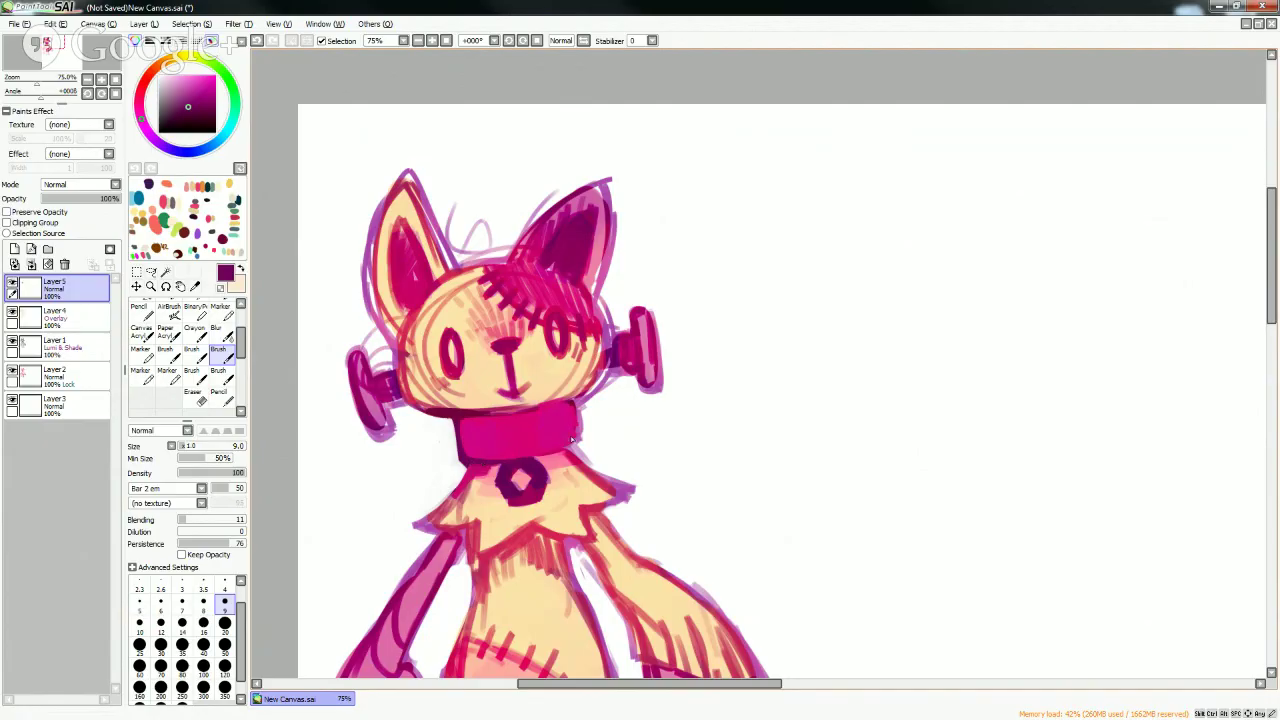
mouse_move(532, 463)
mouse_down()
mouse_move(576, 445)
mouse_move(573, 403)
mouse_move(579, 451)
mouse_move(568, 453)
mouse_move(573, 402)
mouse_move(579, 430)
mouse_move(539, 405)
mouse_up()
- Repaint the upper edge of the cat's collar with the Brush at size 16, using magenta and dark tones sampled from the drawing
key(bracketright)
key(bracketright)
key(bracketright)
key(bracketright)
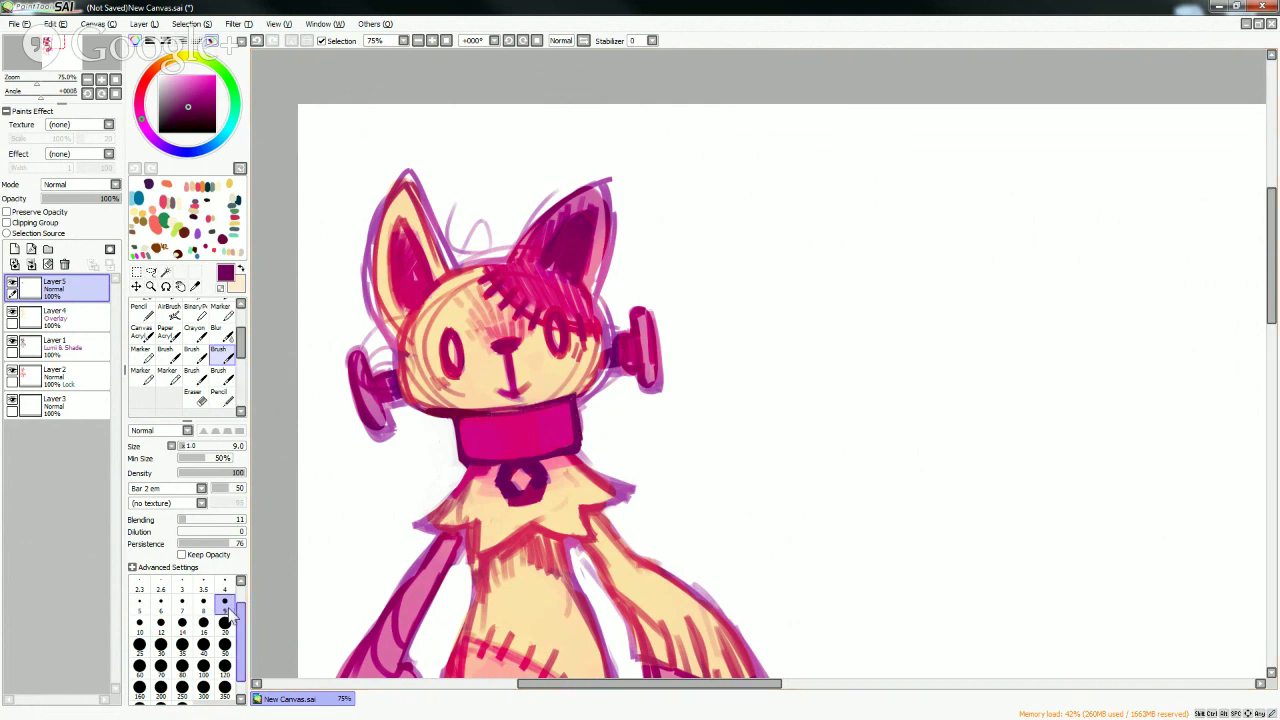
alt+click(541, 300)
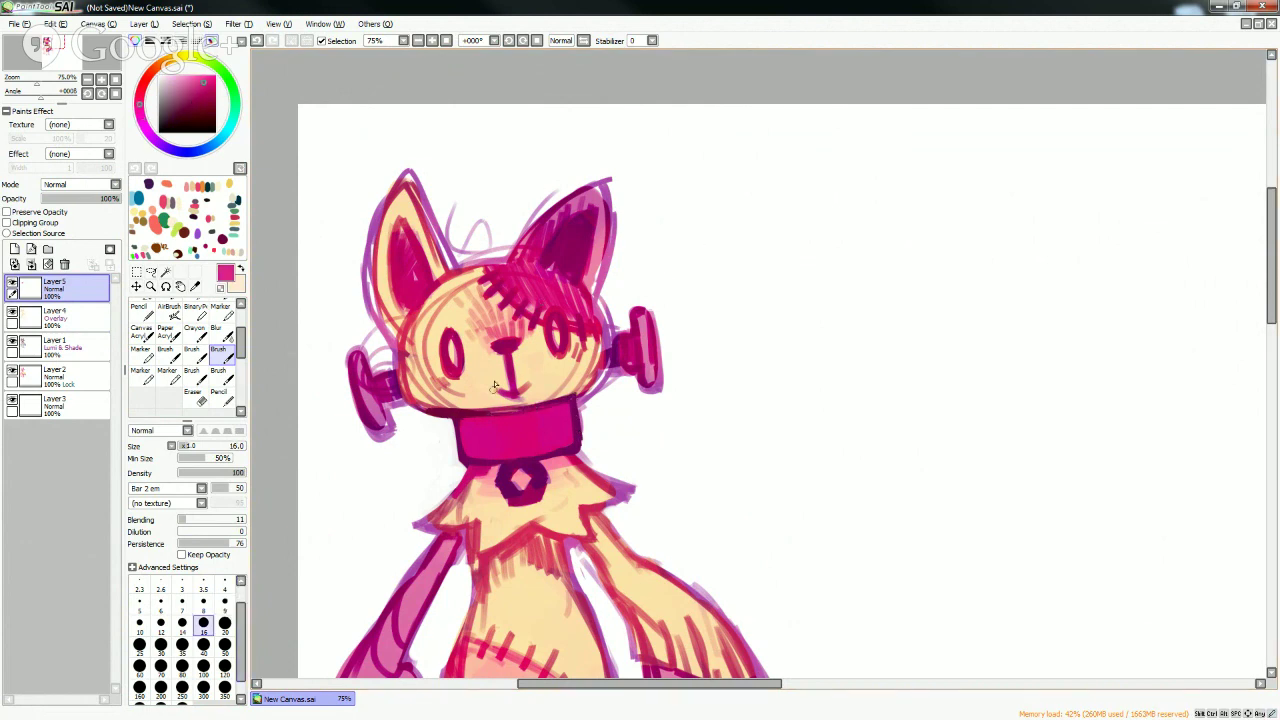
alt+click(541, 411)
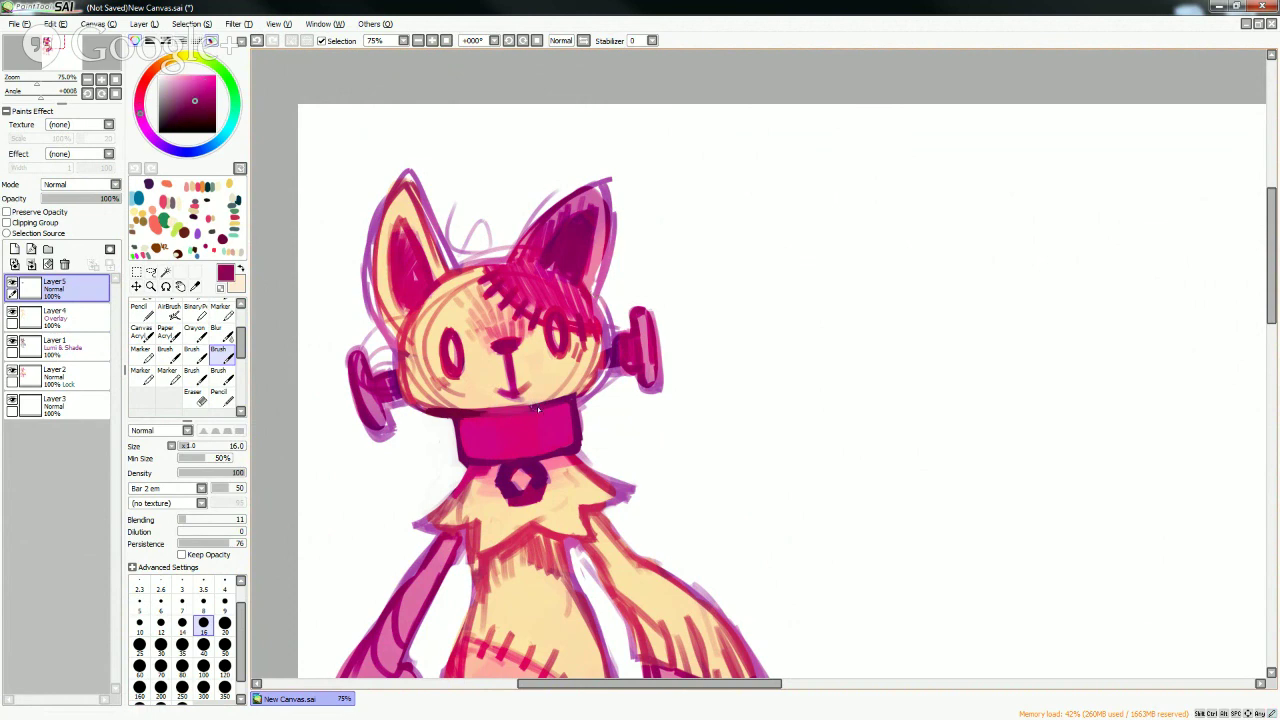
drag(491, 412, 545, 407)
- Paint the cat's collar tag as a dark purple ring with a pink centre, using the Brush at size 9
alt+click(494, 332)
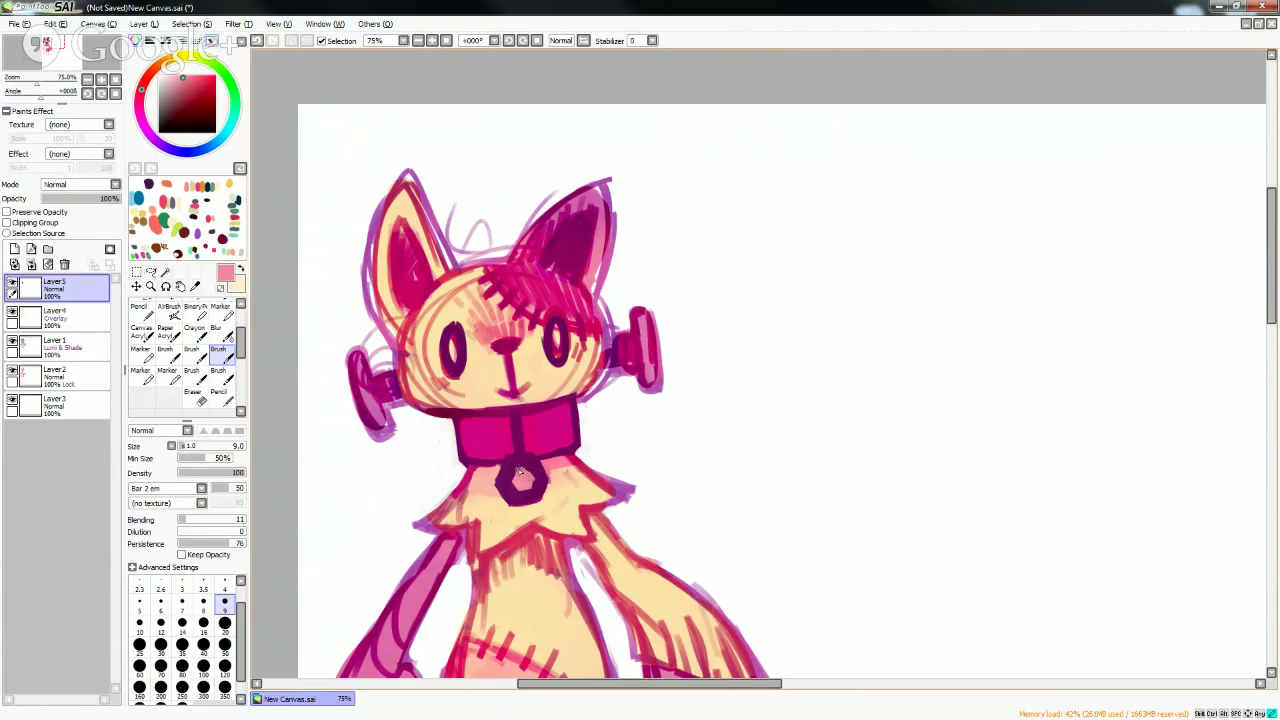
alt+click(520, 466)
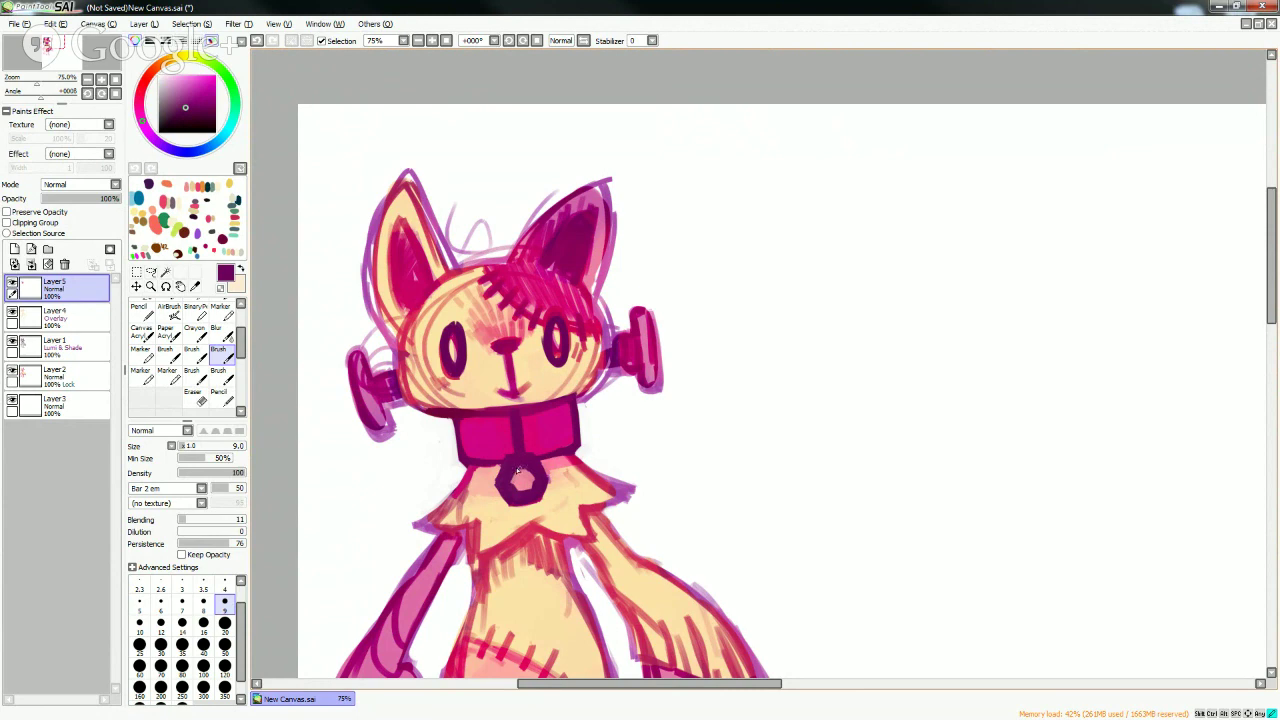
mouse_move(509, 466)
mouse_down()
mouse_move(519, 493)
mouse_move(550, 493)
mouse_up()
right_click(541, 481)
right_click(557, 464)
right_click(556, 479)
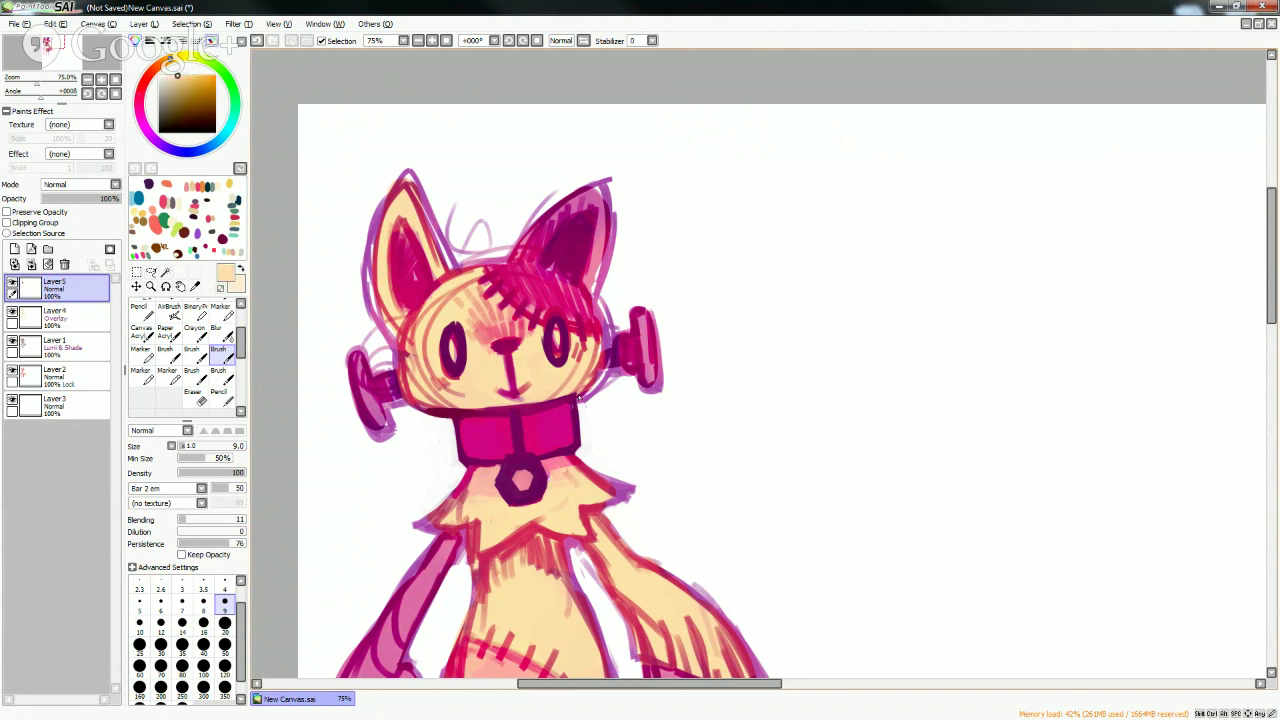
- Add a thin peach highlight beside the collar's centre seam with the Brush at size 4 and lighter pink stripes at size 9
alt+click(512, 446)
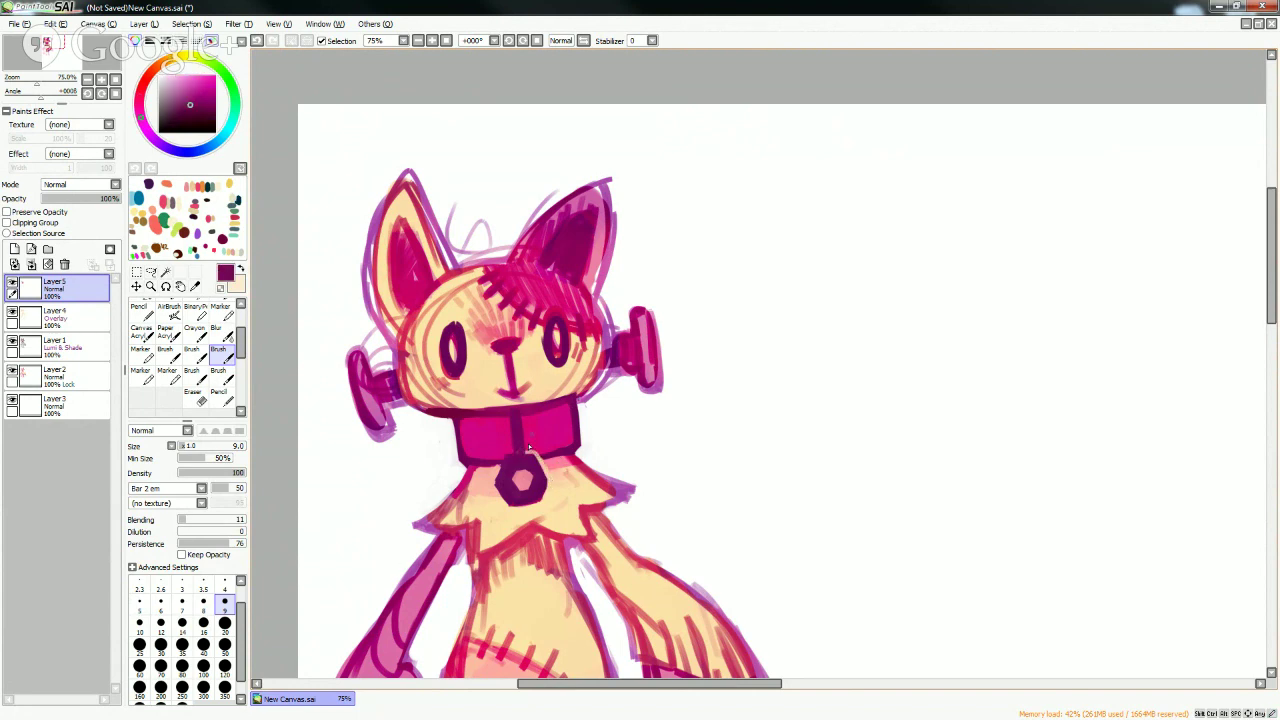
click(225, 585)
right_click(587, 500)
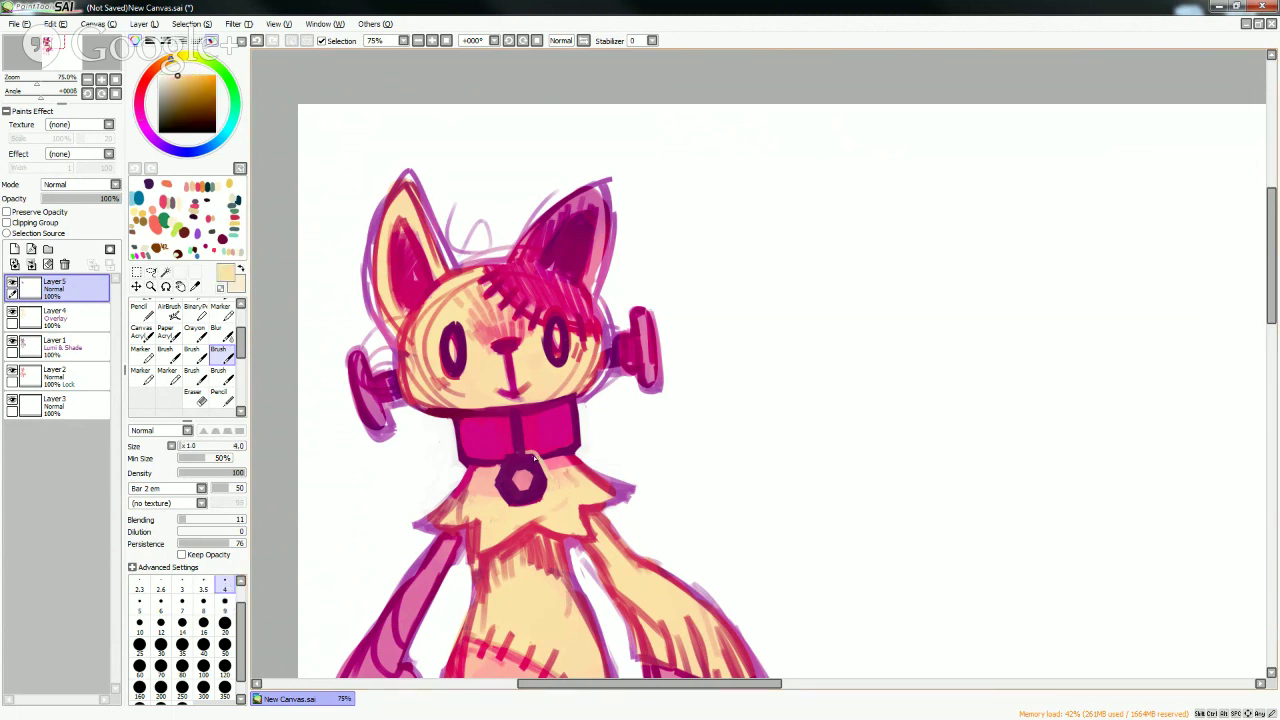
drag(527, 468, 521, 412)
click(224, 622)
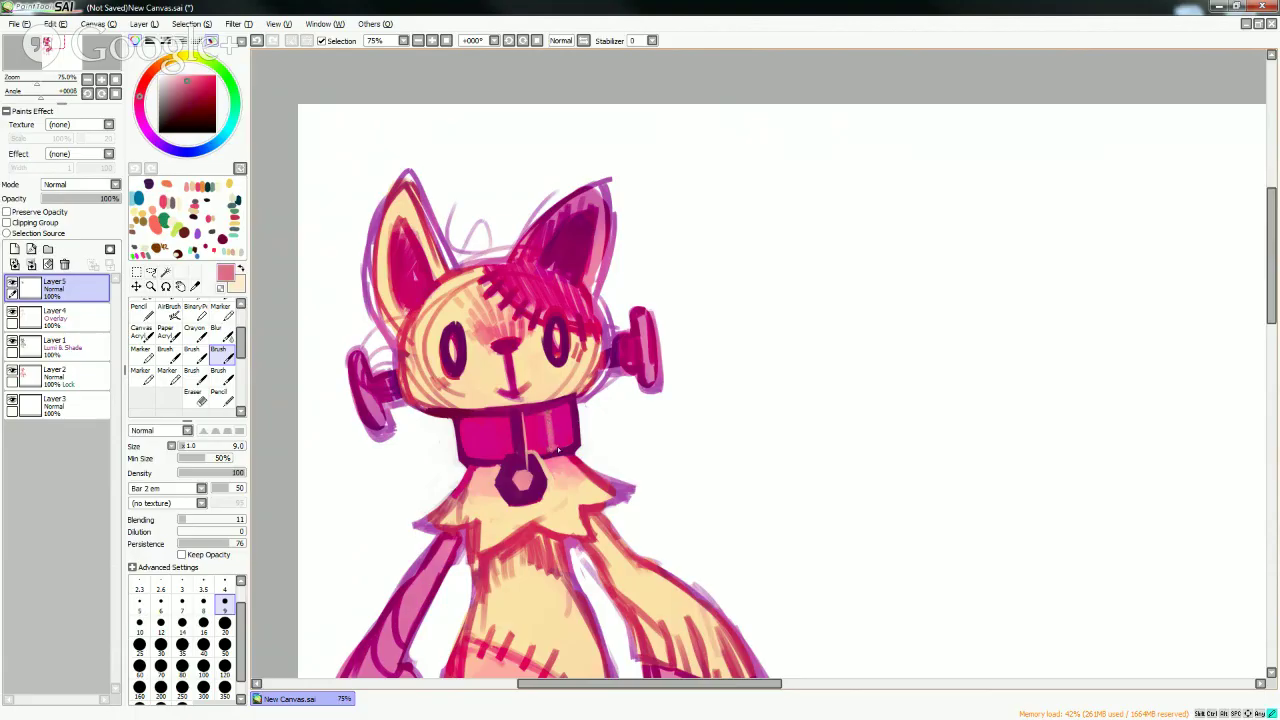
right_click(560, 445)
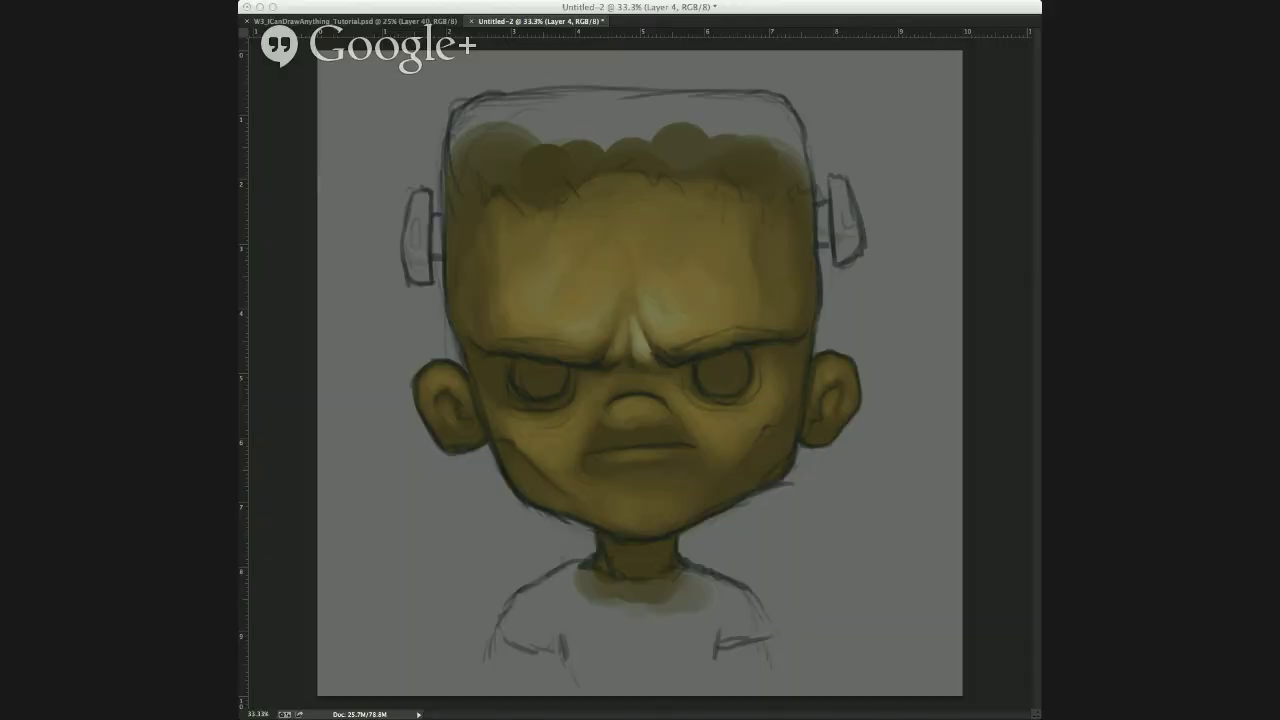
- Fill the cat's pupils with white and repaint the bolt shaft and forehead stitches in dark purple with the Brush at size 9
click(896, 259)
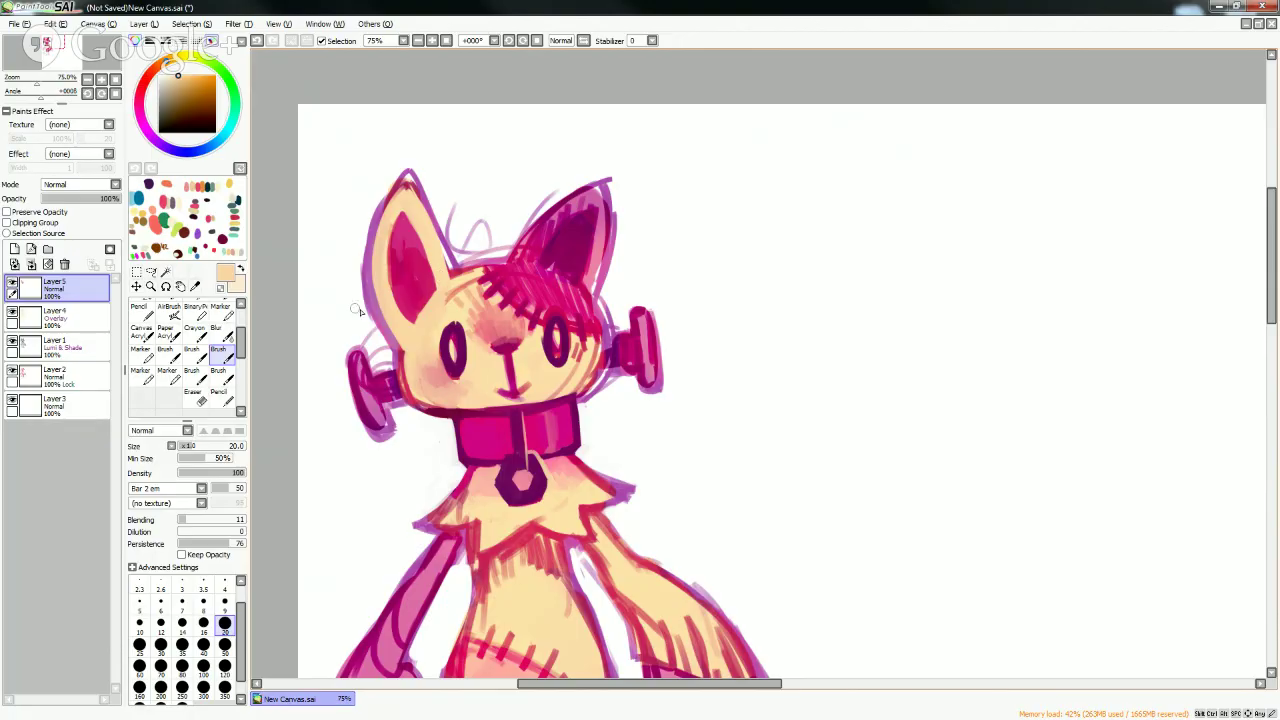
key(x)
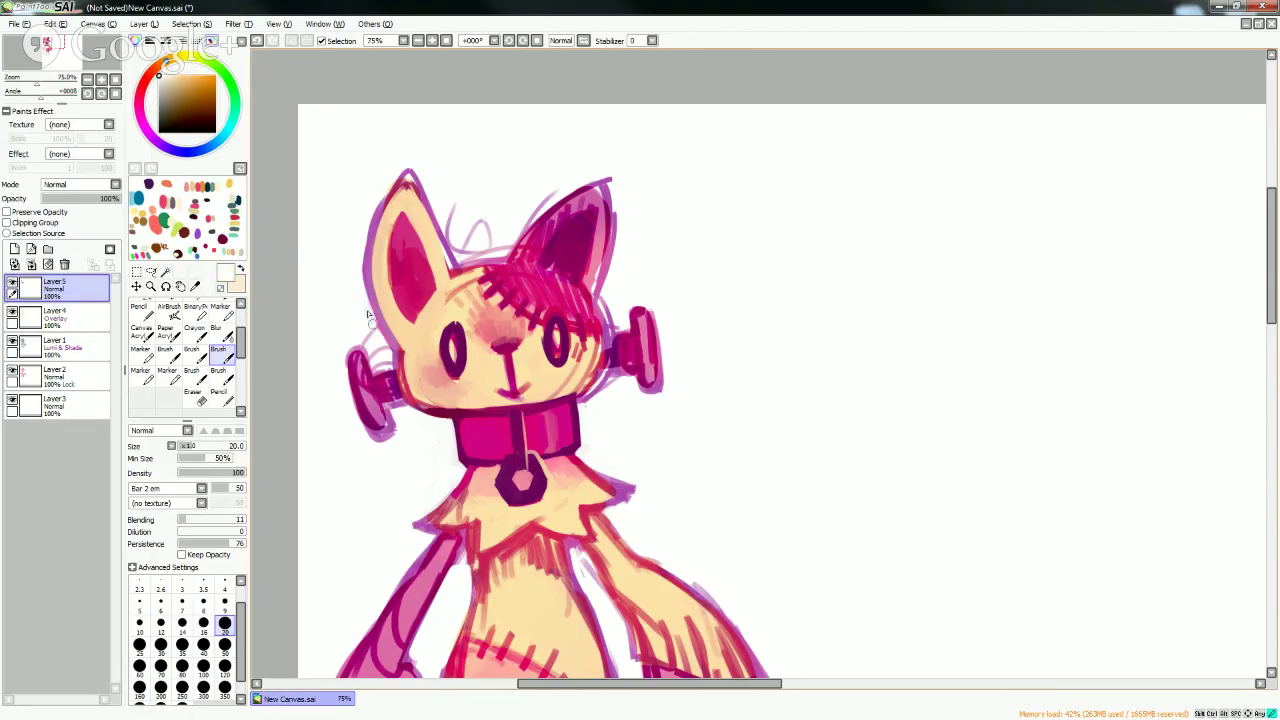
alt+click(395, 395)
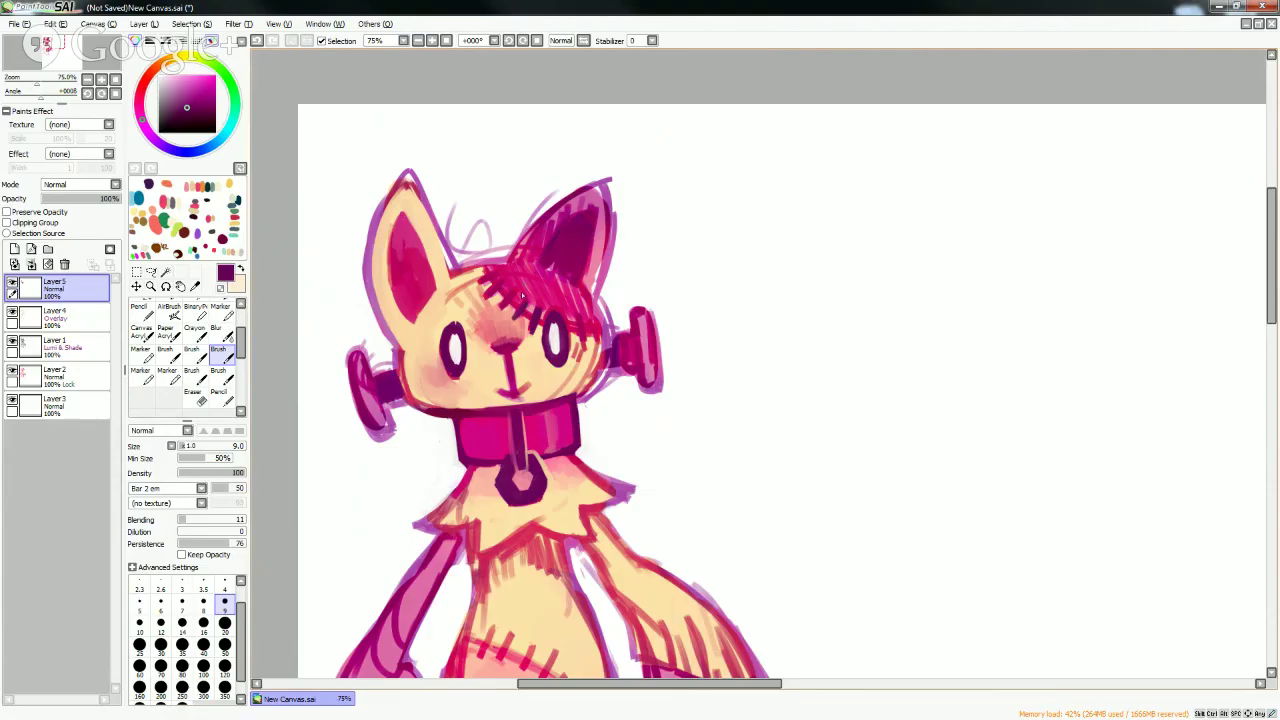
mouse_move(514, 293)
mouse_down()
mouse_move(497, 312)
mouse_move(481, 282)
mouse_up()
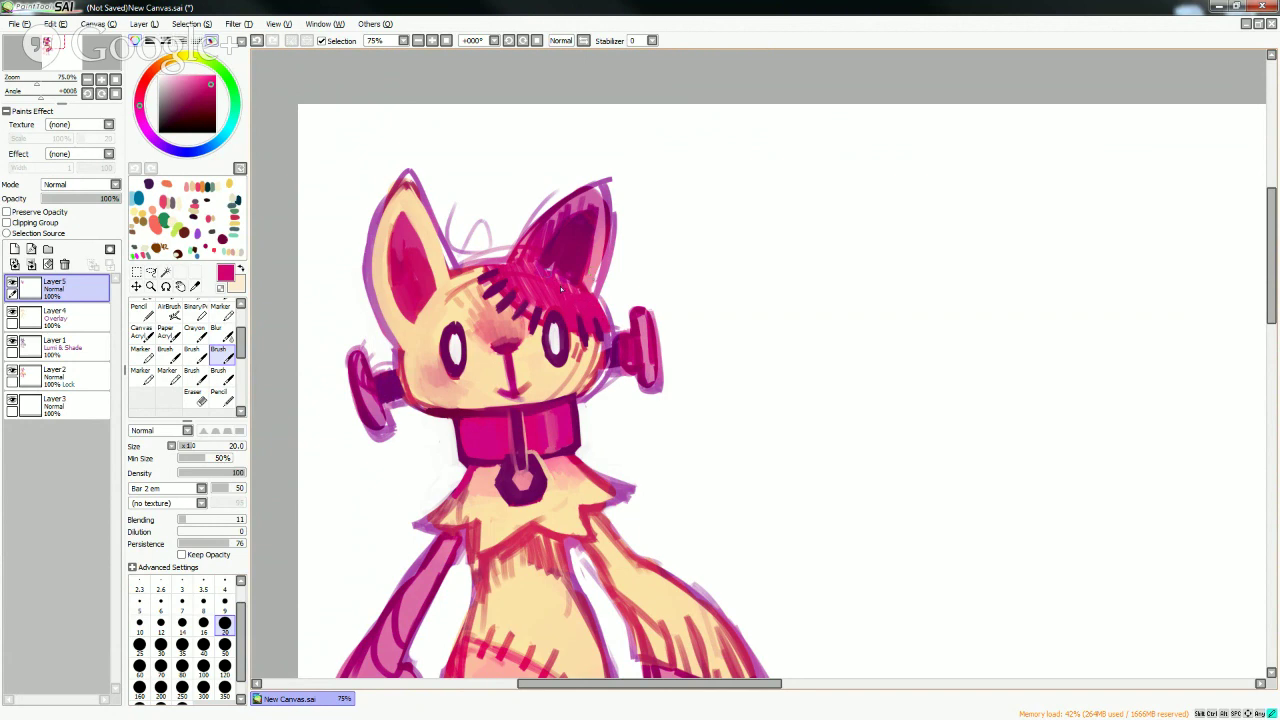
- Paint the cat's stitched forehead patch and its matching ear solid magenta at brush size 20, and cover the forehead hatching with peach
alt+click(562, 324)
mouse_move(576, 256)
mouse_down()
mouse_move(570, 278)
mouse_move(548, 258)
mouse_move(570, 264)
mouse_move(588, 210)
mouse_up()
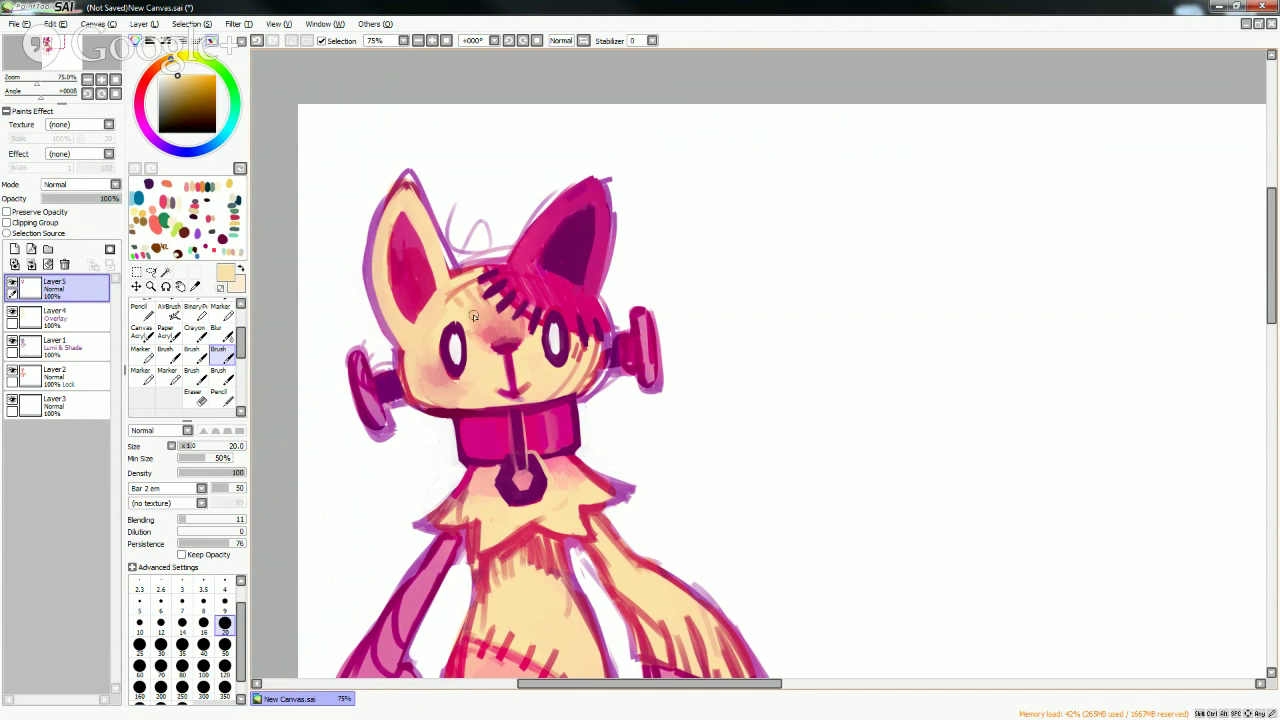
alt+click(474, 316)
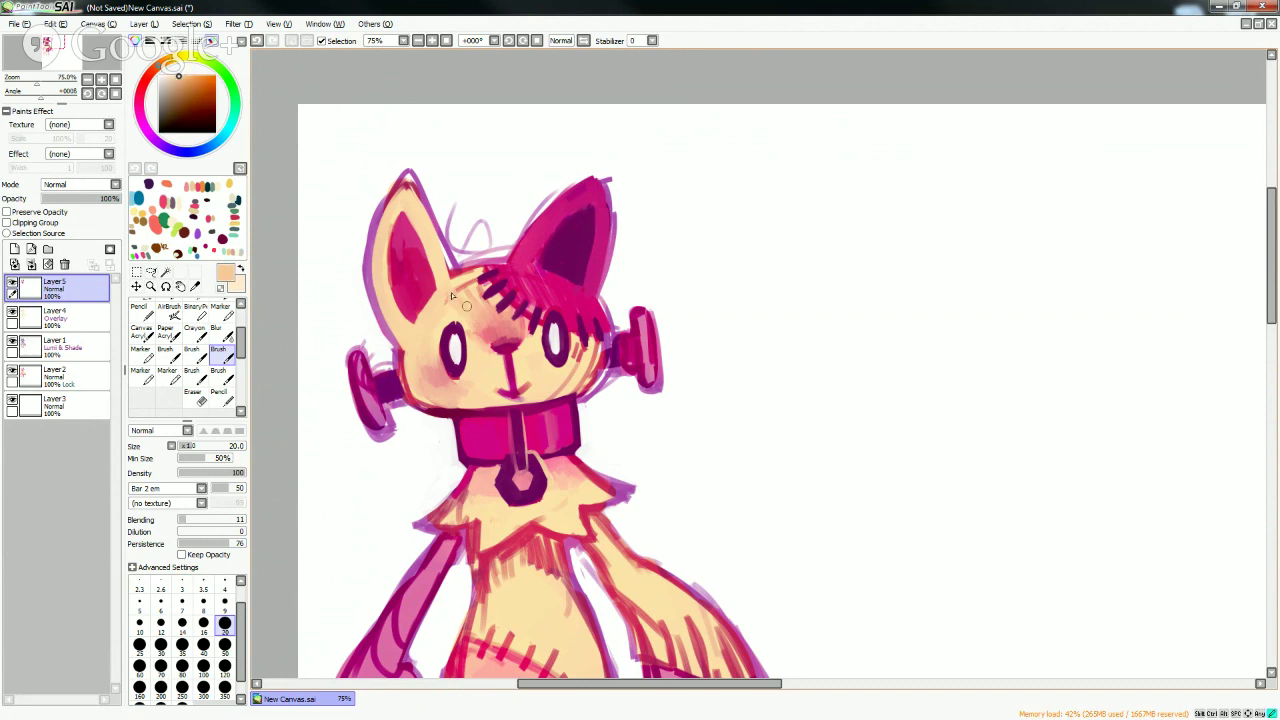
key(bracketleft)
key(bracketleft)
key(bracketleft)
key(bracketleft)
key(bracketleft)
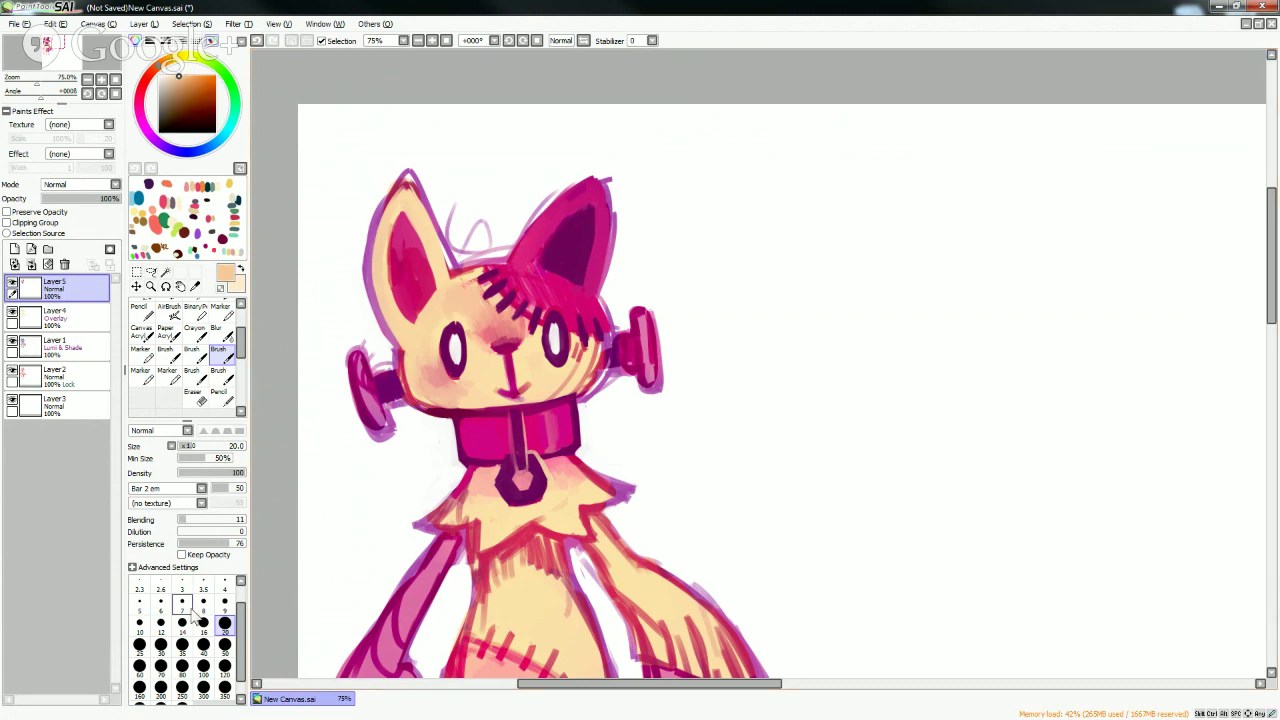
- Repaint the top edge of the cat's head in sampled magenta and tidy the magenta ear's outline with brush sizes 9 and 20
alt+click(516, 271)
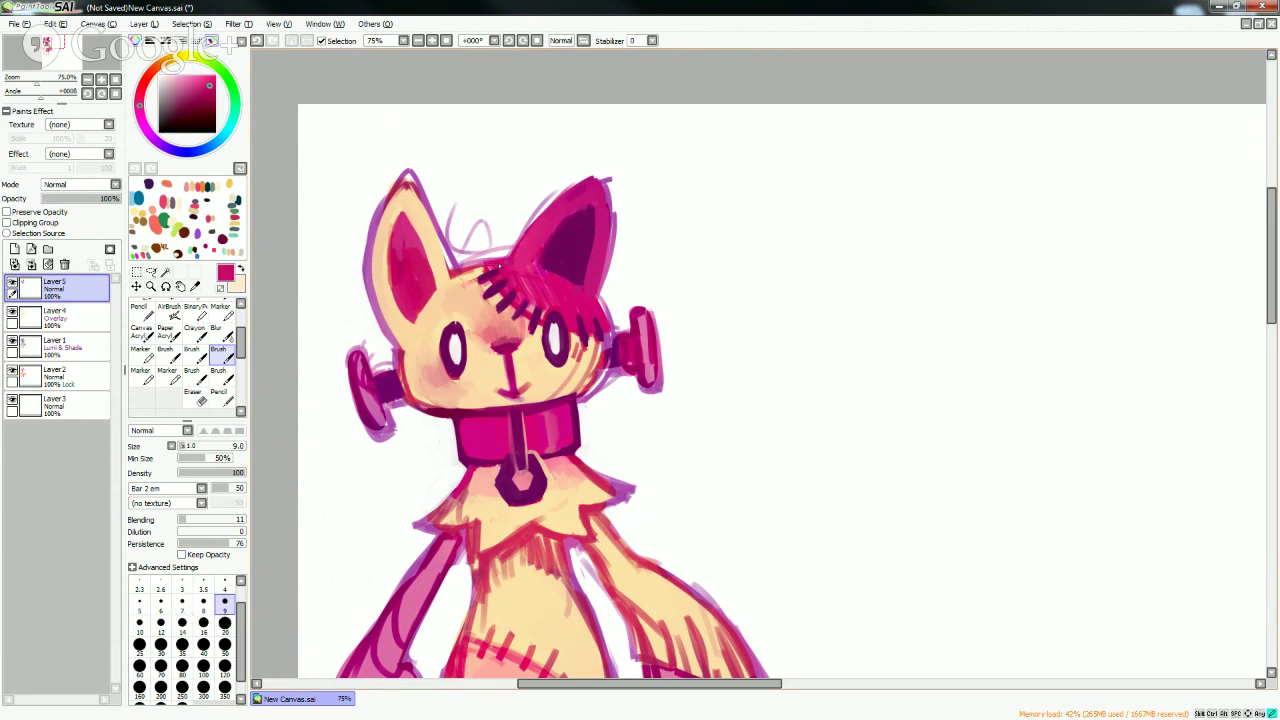
key(bracketright)
key(bracketright)
key(bracketright)
key(bracketright)
key(bracketright)
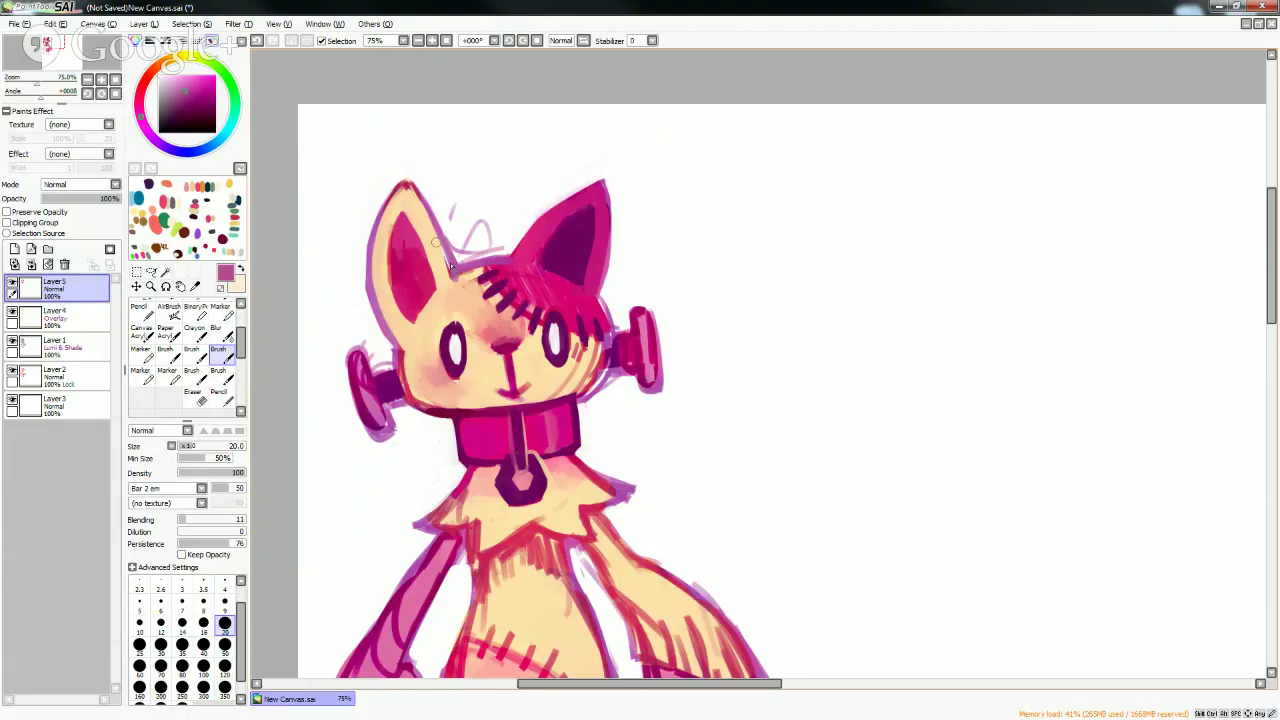
- Repaint the peach ear's outline in soft purple and cover the stray sketch lines between the ears with white at brush size 20
mouse_move(381, 220)
mouse_down()
mouse_move(403, 184)
mouse_move(442, 247)
mouse_up()
alt+click(440, 238)
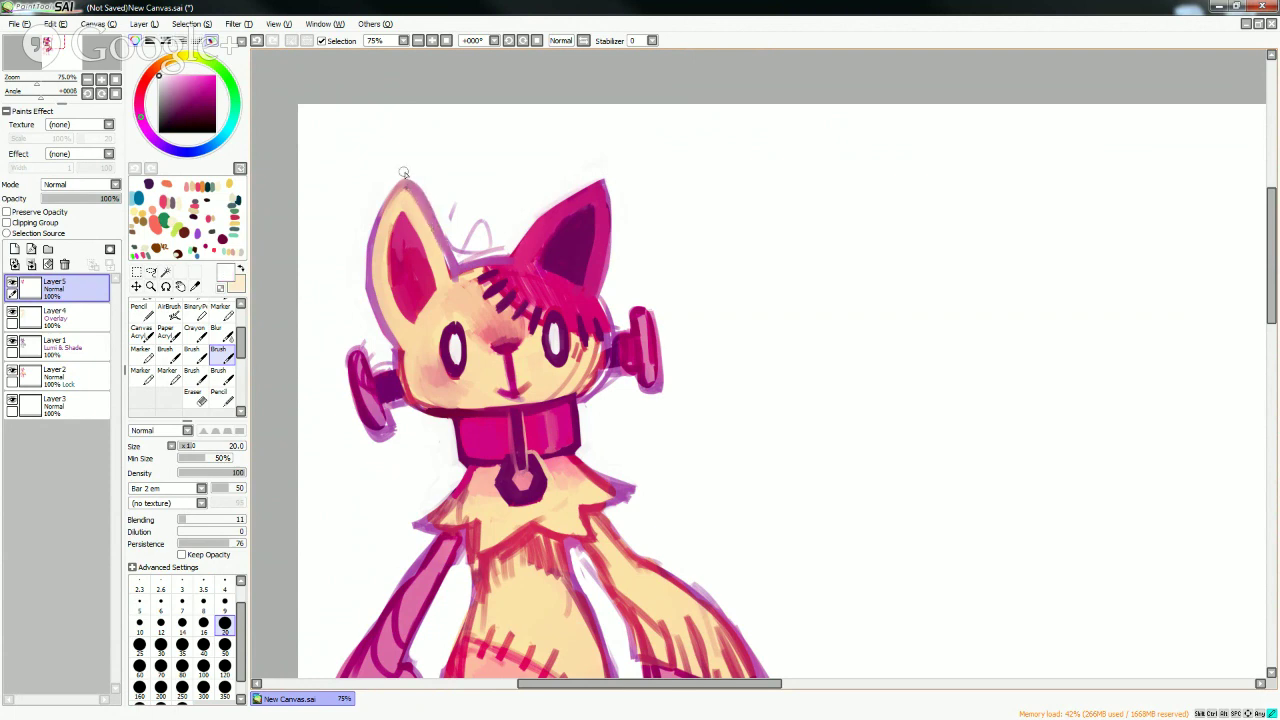
drag(456, 200, 454, 266)
right_click(440, 242)
drag(436, 224, 450, 270)
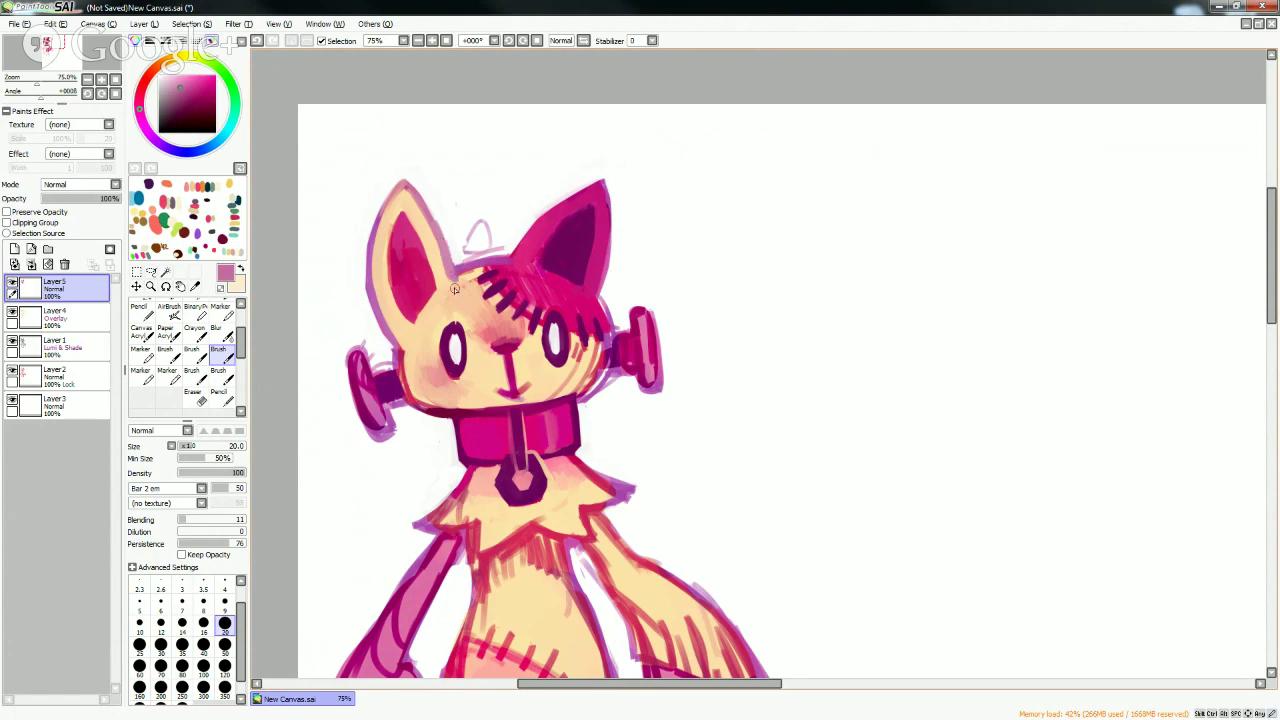
right_click(447, 211)
mouse_move(435, 211)
mouse_down()
mouse_move(452, 251)
mouse_move(500, 242)
mouse_move(465, 245)
mouse_move(404, 186)
mouse_move(416, 200)
mouse_up()
right_click(408, 203)
right_click(405, 185)
- Clean up the cat's jawline and cheeks with sampled magenta and peach, painting over the remaining sketch lines
alt+click(400, 320)
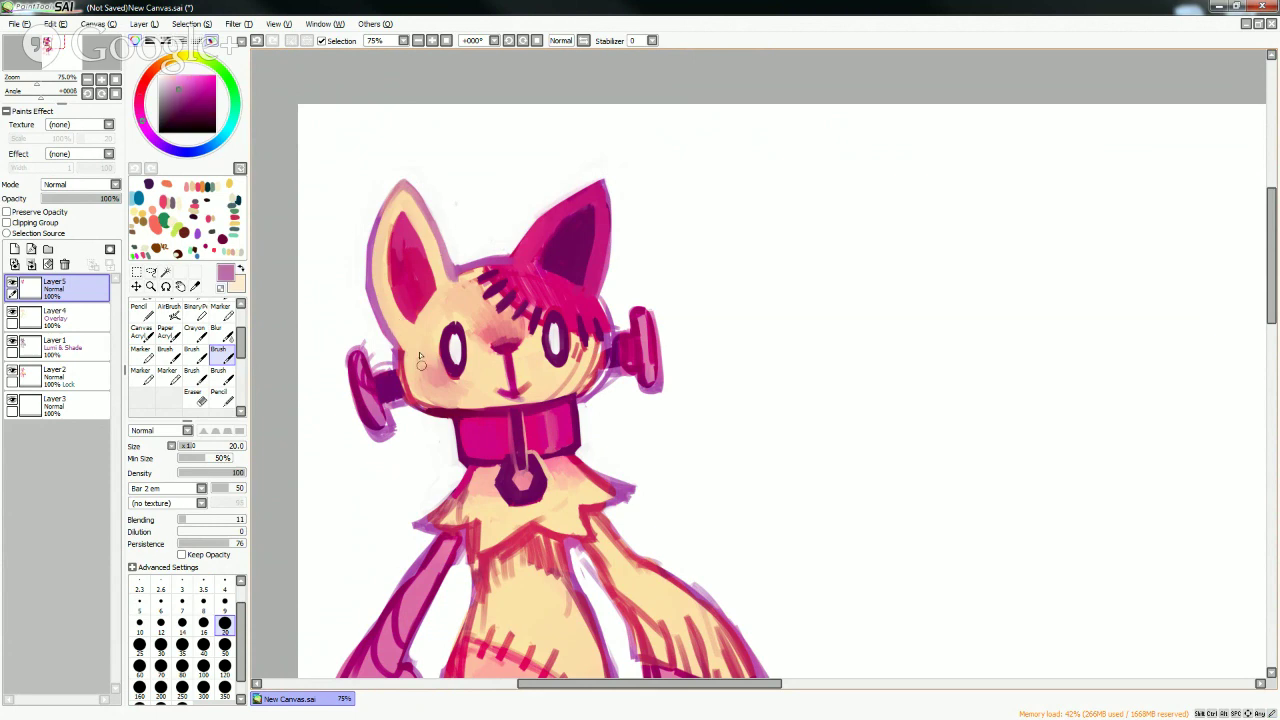
alt+click(440, 406)
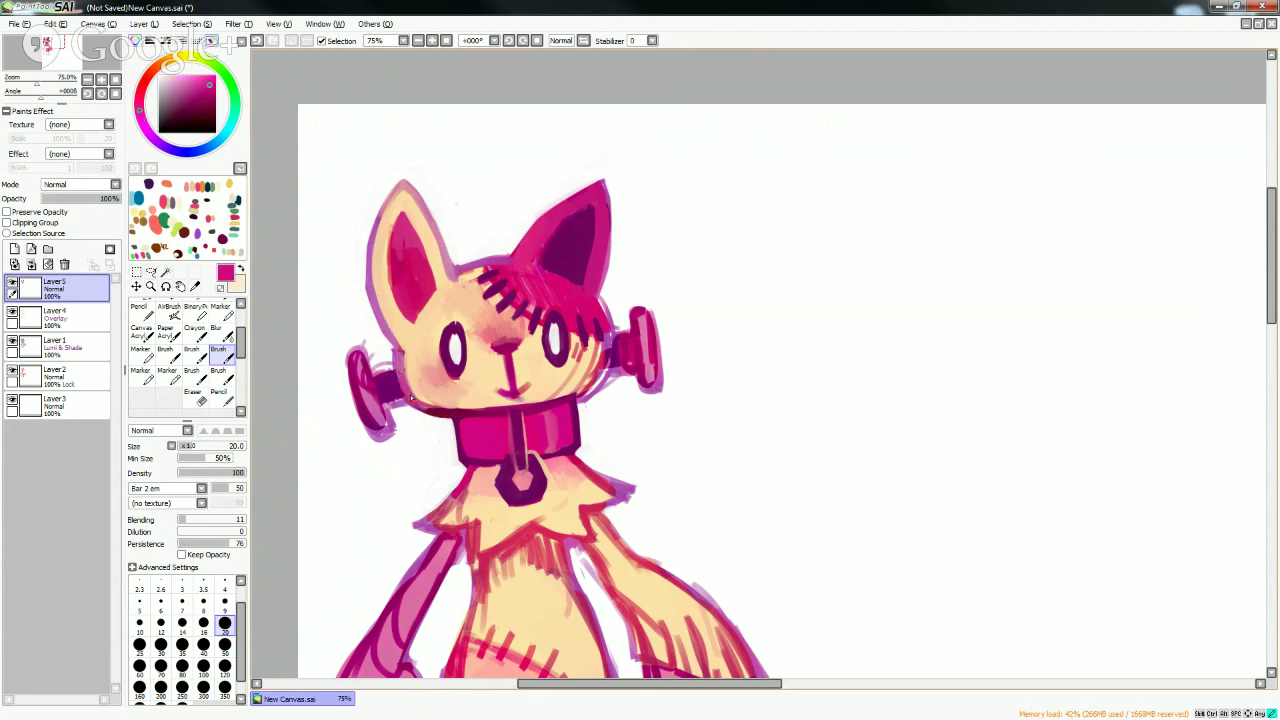
alt+click(413, 356)
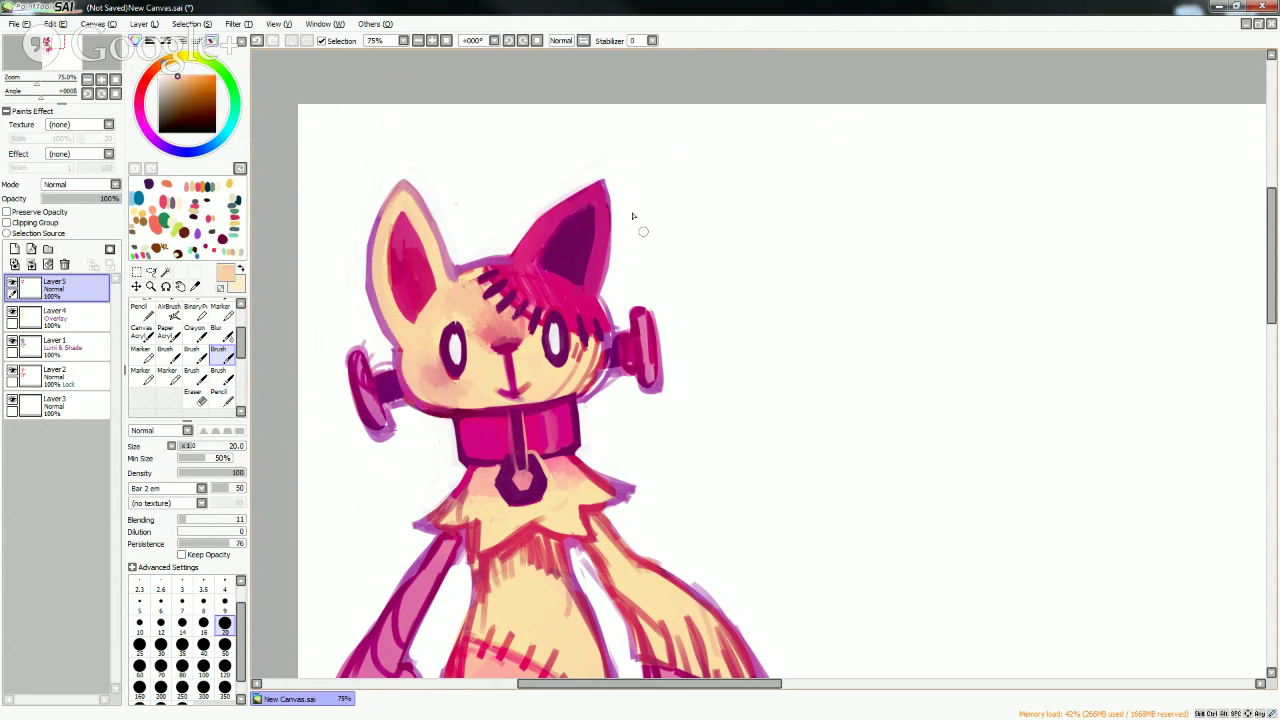
alt+click(598, 310)
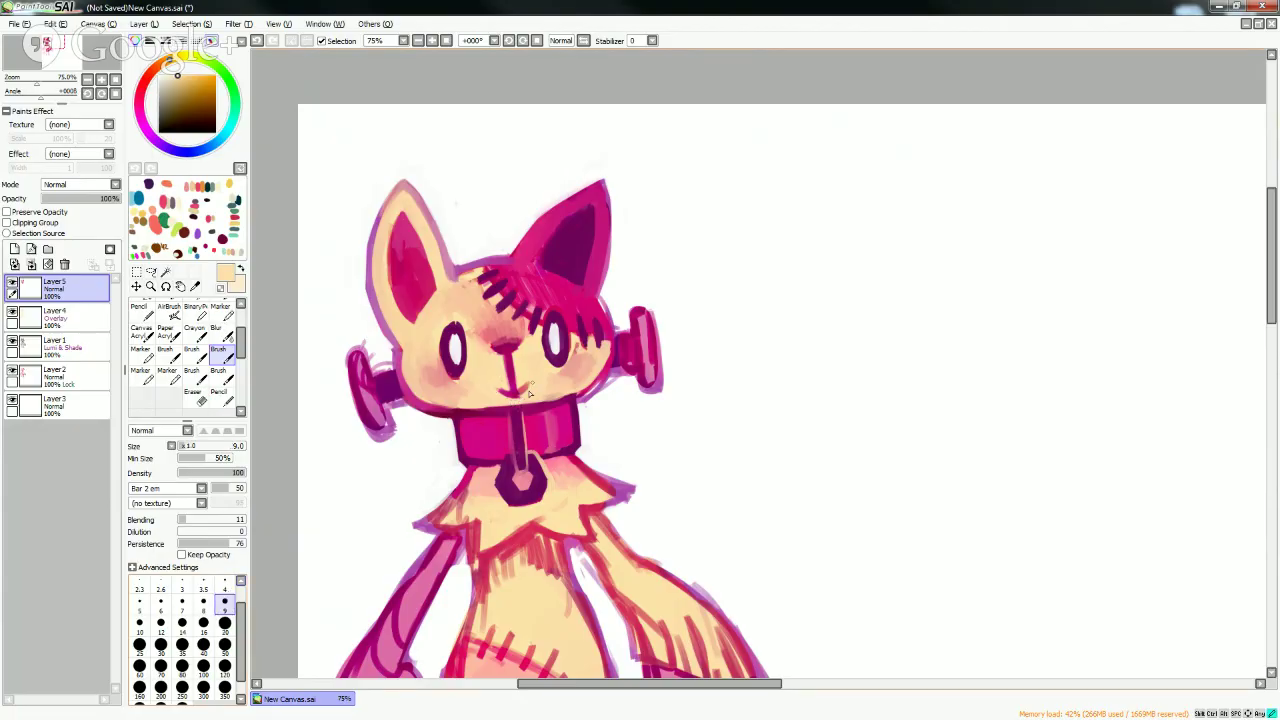
alt+click(528, 396)
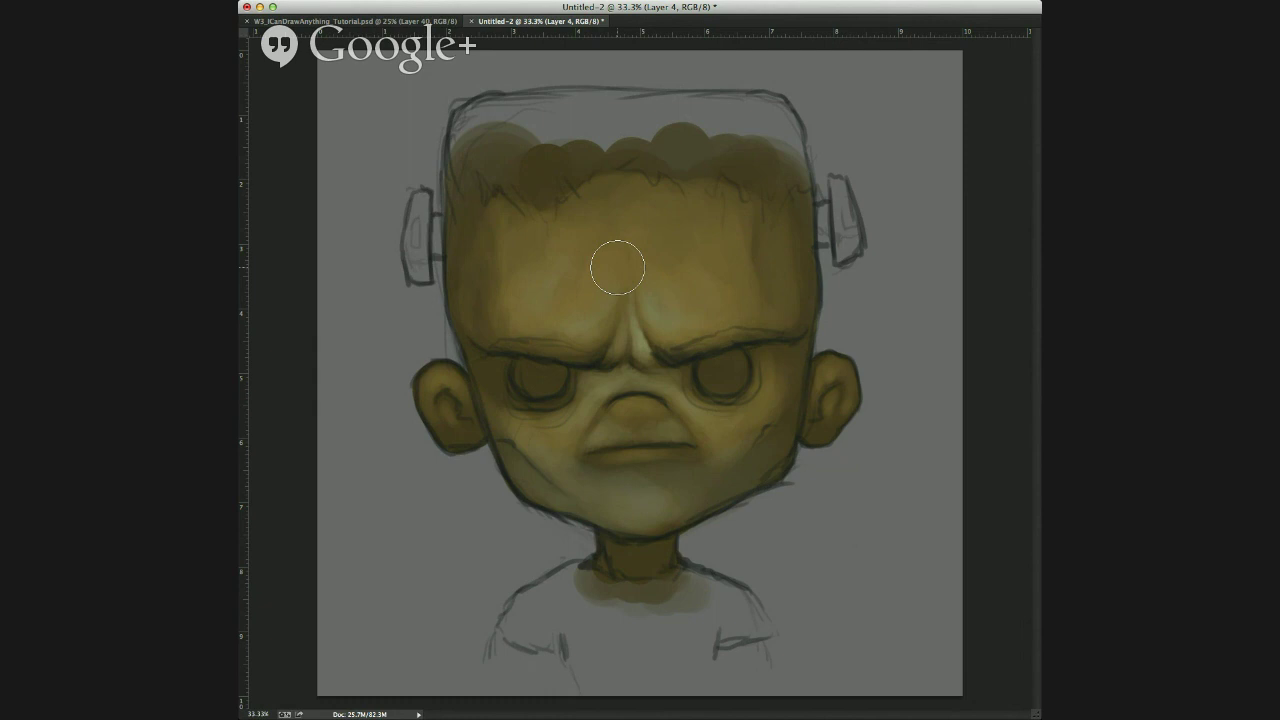
- Switch to the Photoshop portrait and brush a pale highlight across the Frankenstein boy's chin
drag(668, 497, 628, 482)
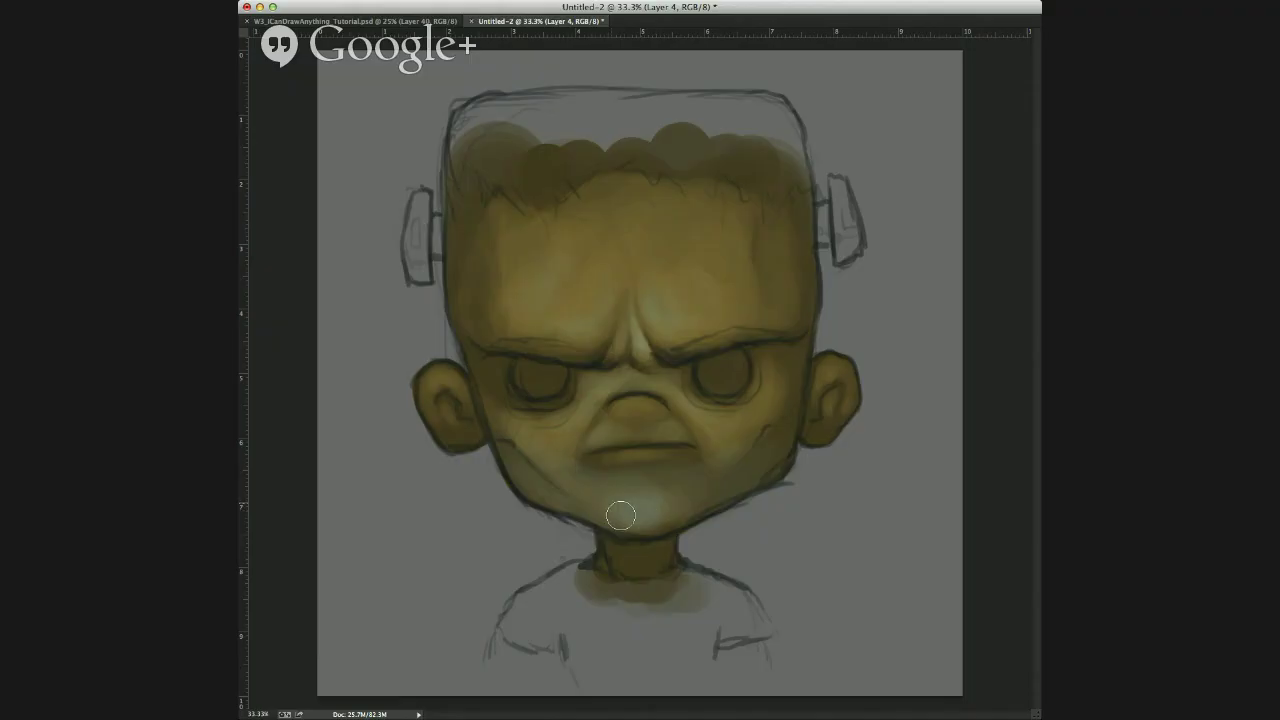
drag(614, 512, 662, 510)
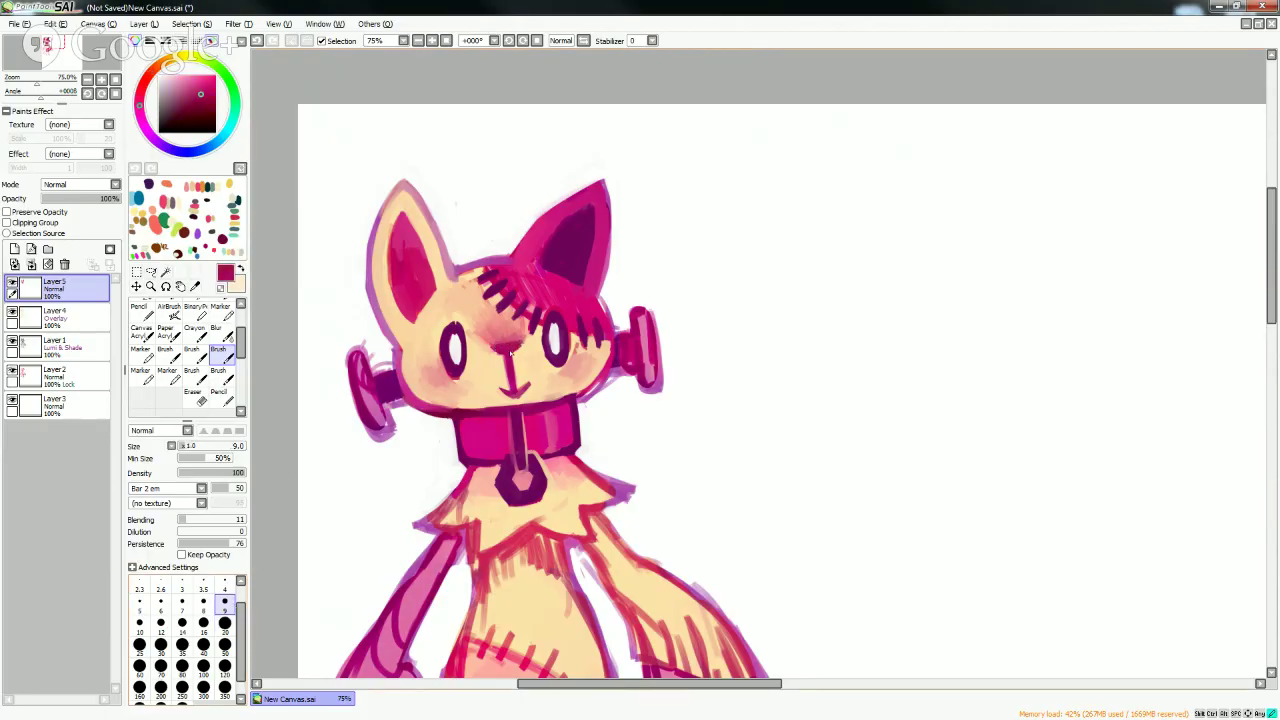
- Switch back to the cat in PaintTool SAI and slim the nose and mouth line with sampled peach at brush size 9
alt+click(498, 366)
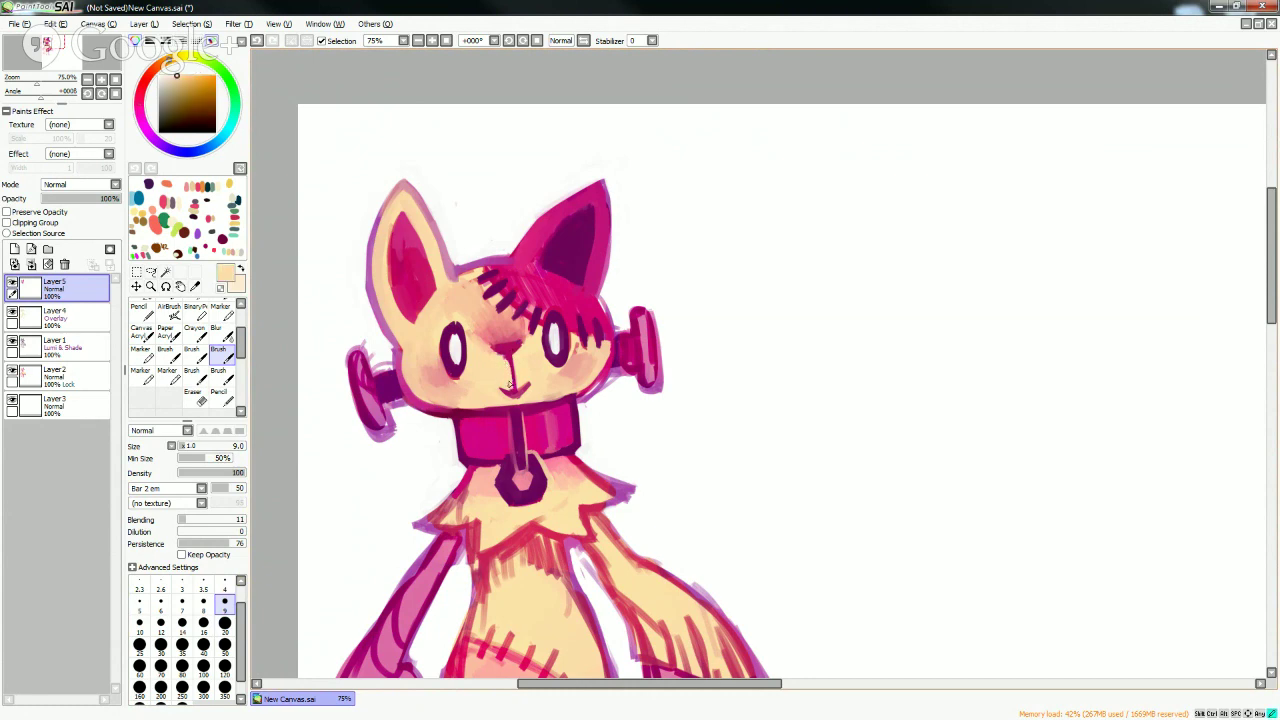
alt+click(508, 370)
alt+click(516, 372)
- Darken the blush above the cat's nose with the Brush at size 40 and add a small brow mark at size 8
click(225, 648)
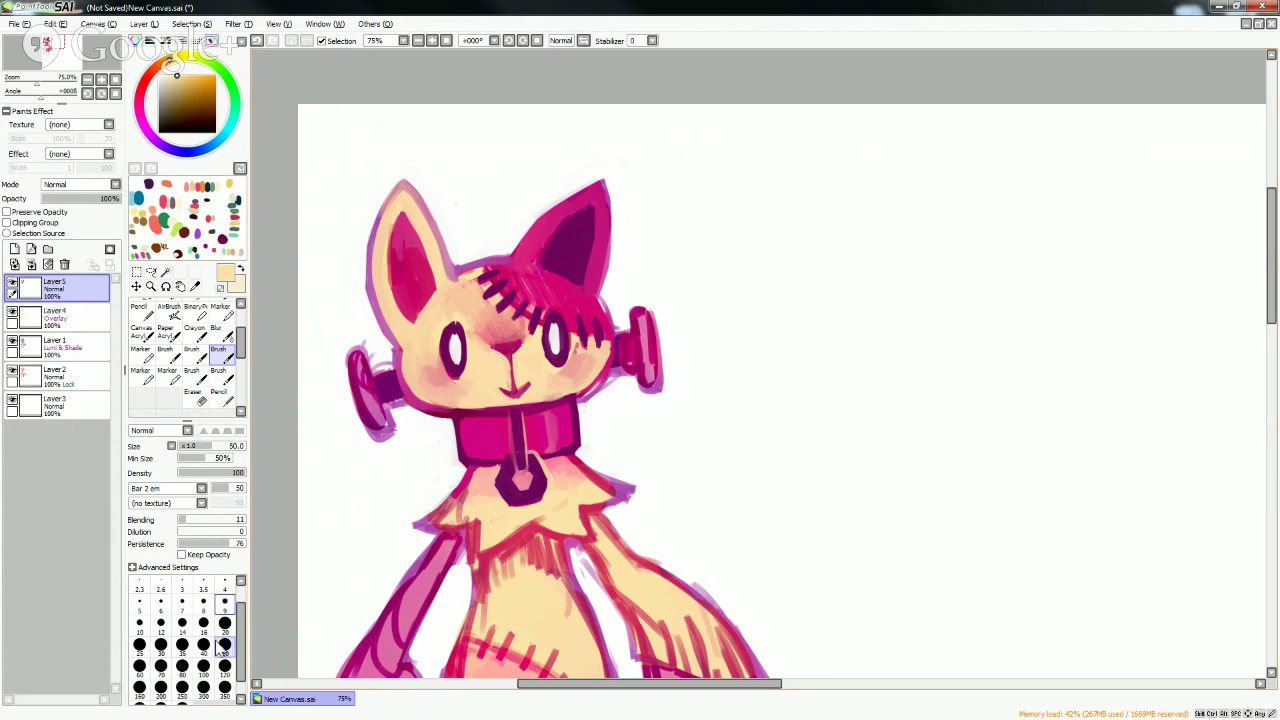
right_click(505, 344)
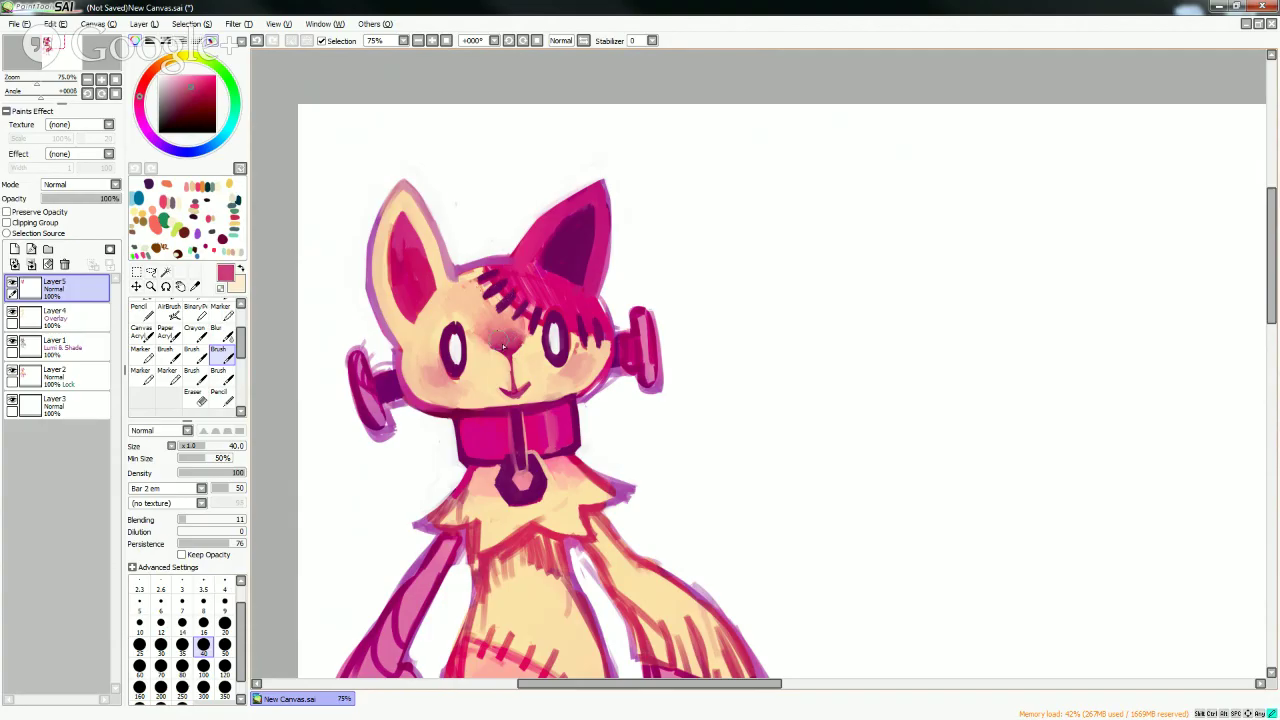
alt+click(470, 310)
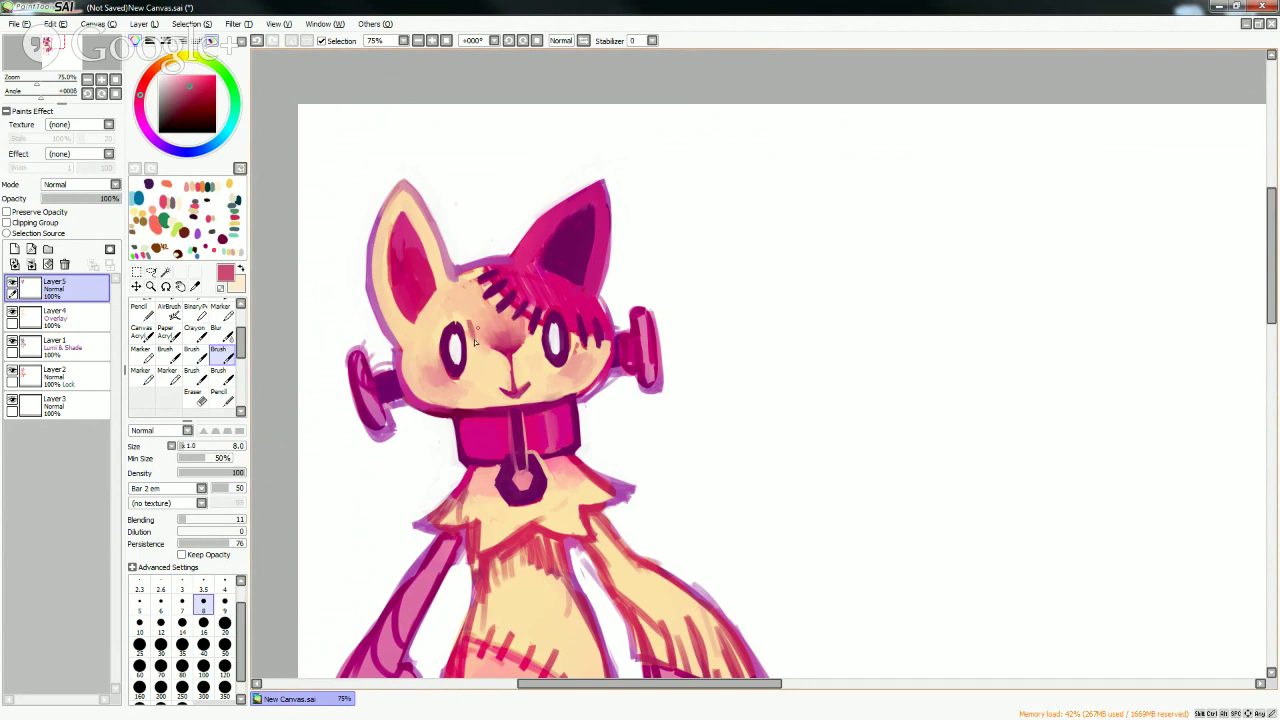
- Brush sampled pink over the sketch strokes on the cat's magenta forehead patch at brush size 50, reducing the size to 20
right_click(534, 303)
click(224, 646)
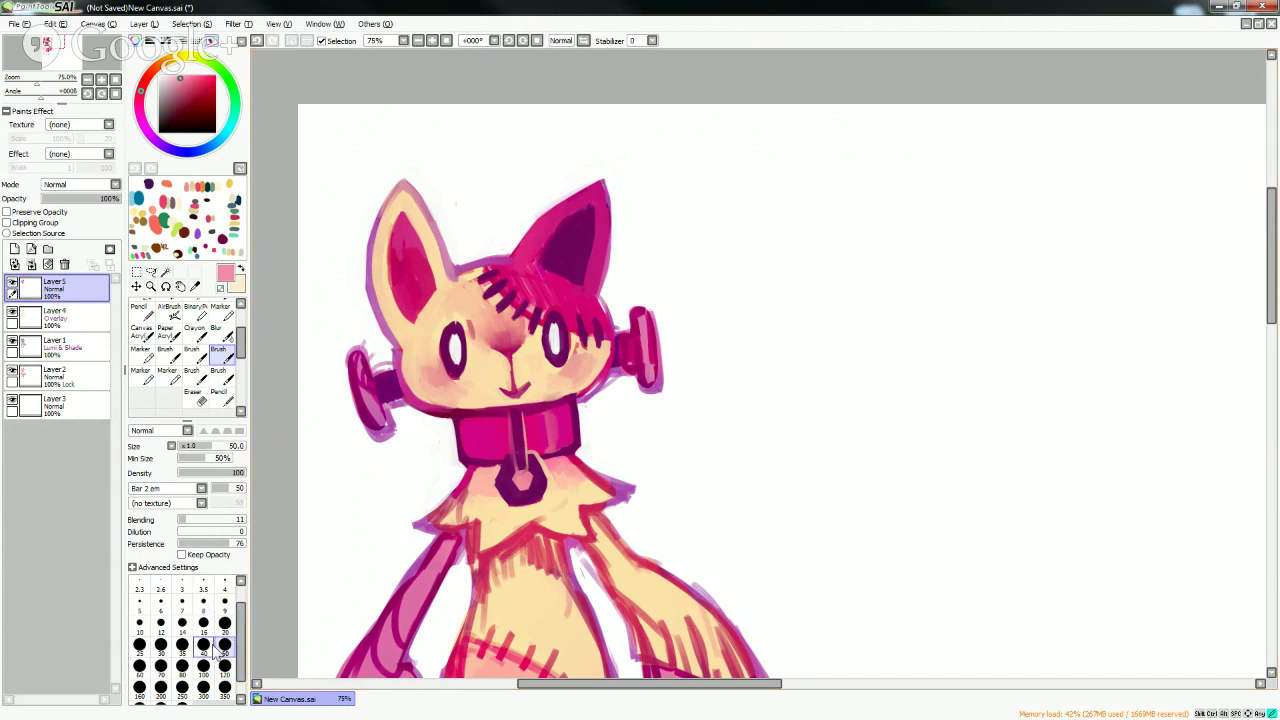
mouse_move(534, 287)
mouse_down()
mouse_move(583, 296)
mouse_move(547, 279)
mouse_up()
right_click(560, 300)
alt+click(548, 280)
key(bracketleft)
key(bracketleft)
key(bracketleft)
key(bracketleft)
key(bracketleft)
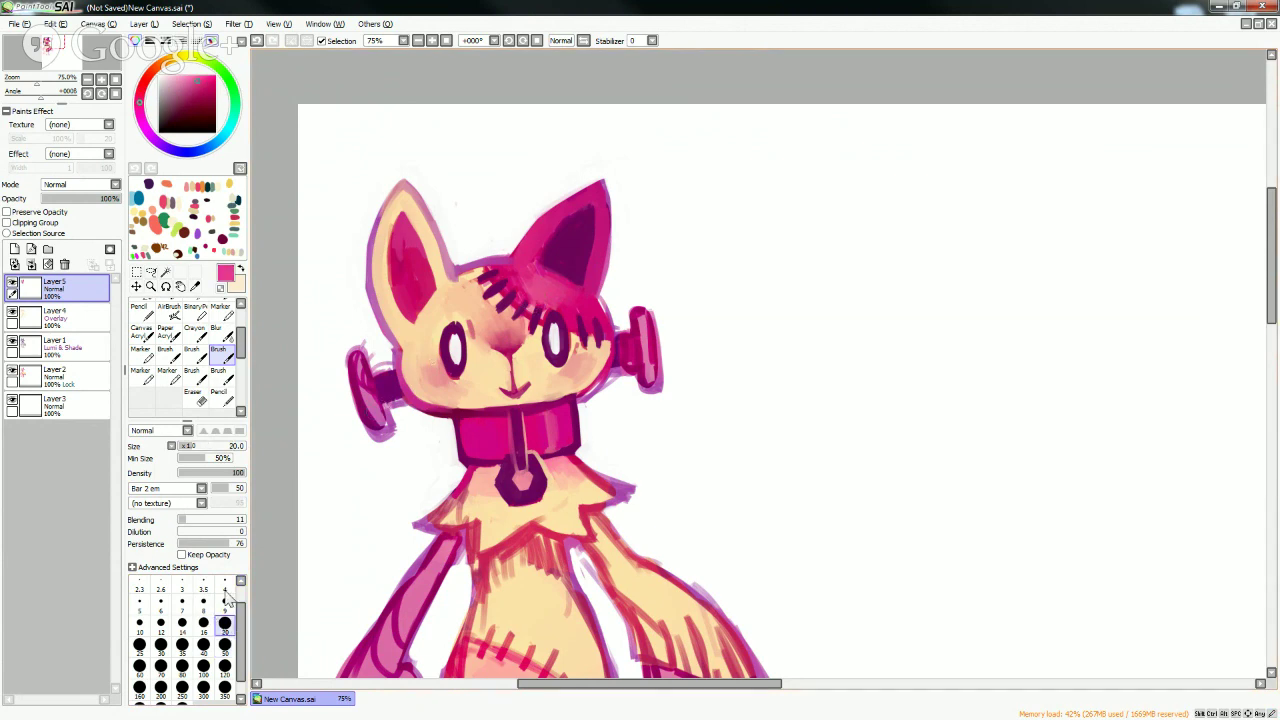
- Touch up the magenta patch beside the forehead stitches with sampled light pinks at brush size 9
alt+click(535, 307)
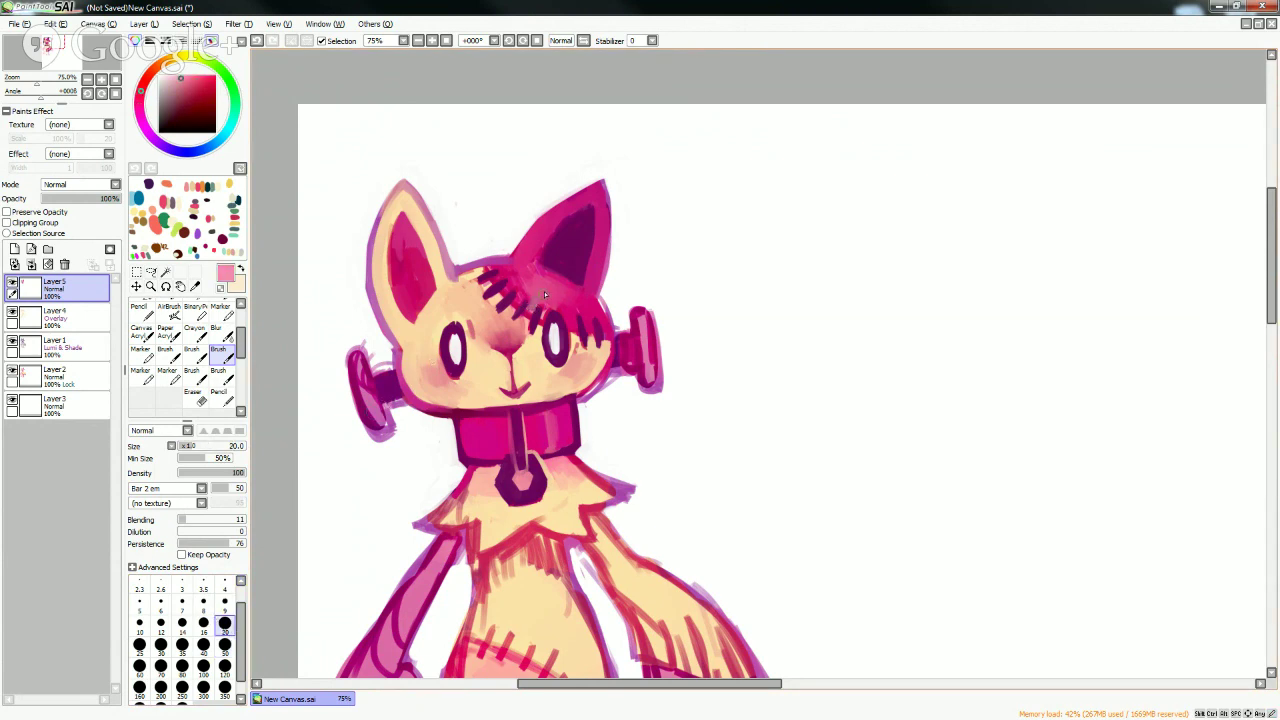
key(bracketleft)
key(bracketleft)
key(bracketleft)
key(bracketleft)
key(bracketleft)
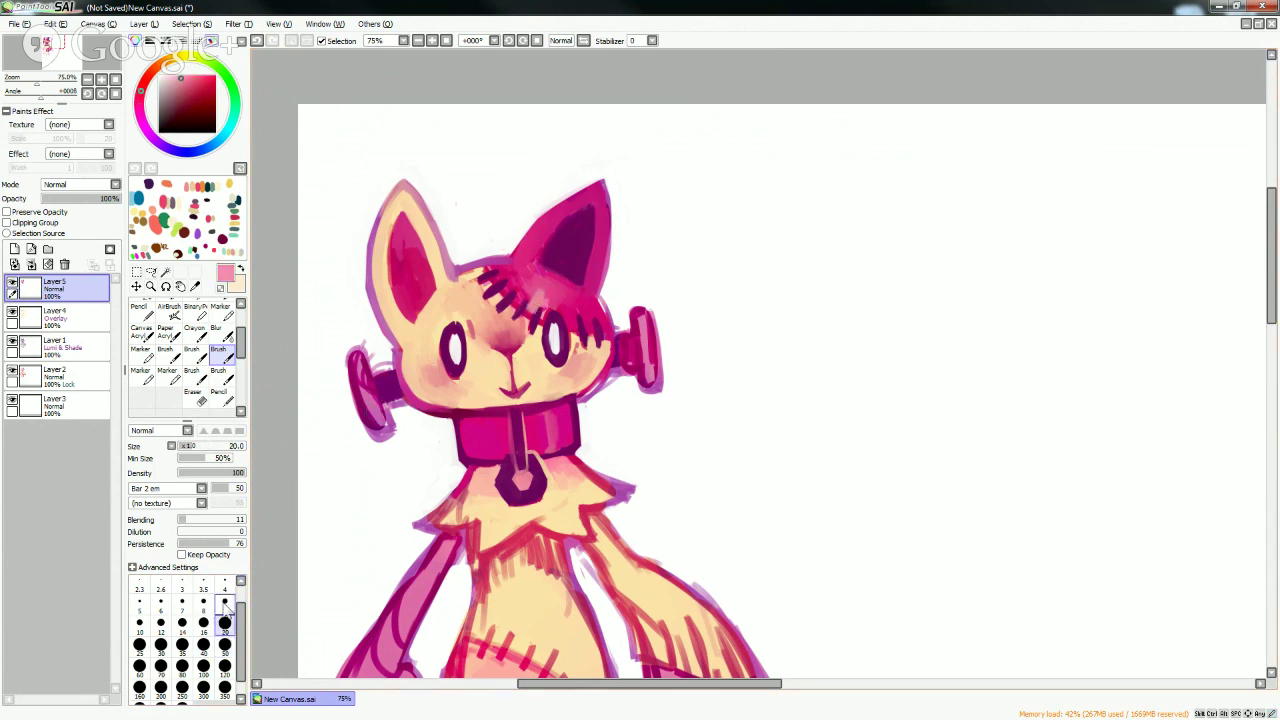
alt+click(538, 315)
alt+click(544, 305)
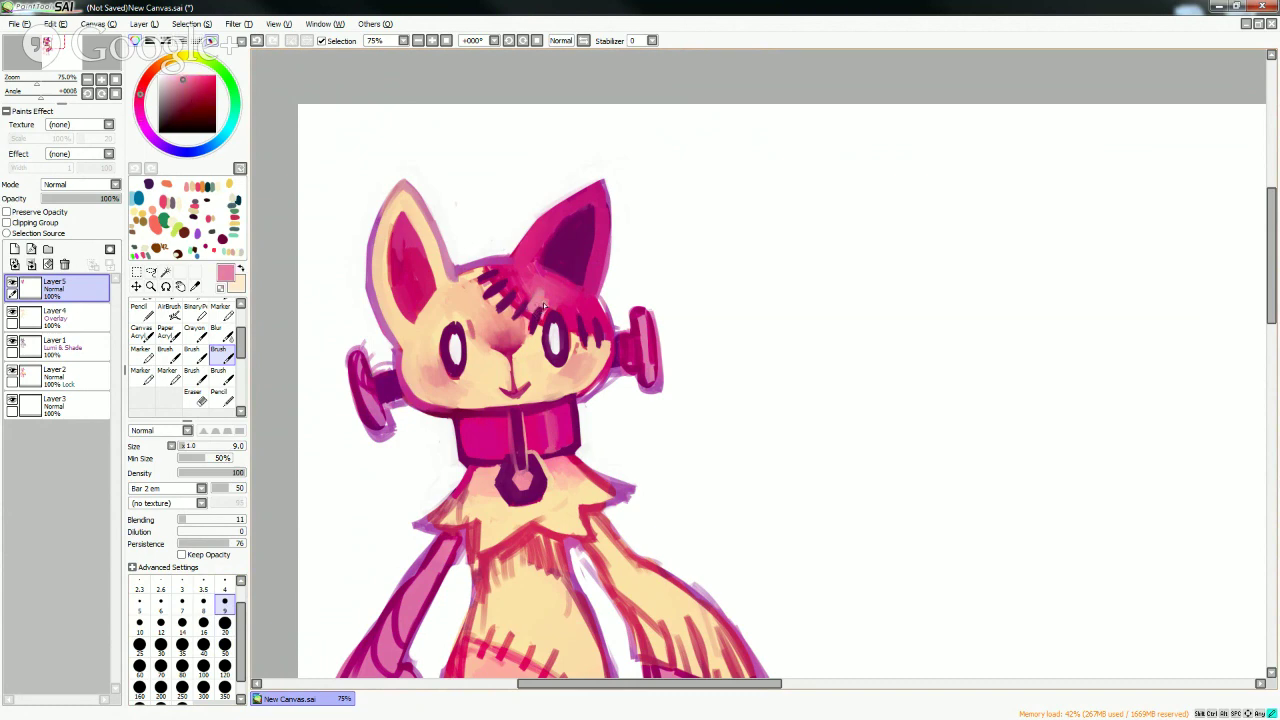
- Brush a lighter pink highlight across the magenta forehead patch above the eye at brush size 20
key(bracketright)
key(bracketright)
key(bracketright)
key(bracketright)
key(bracketright)
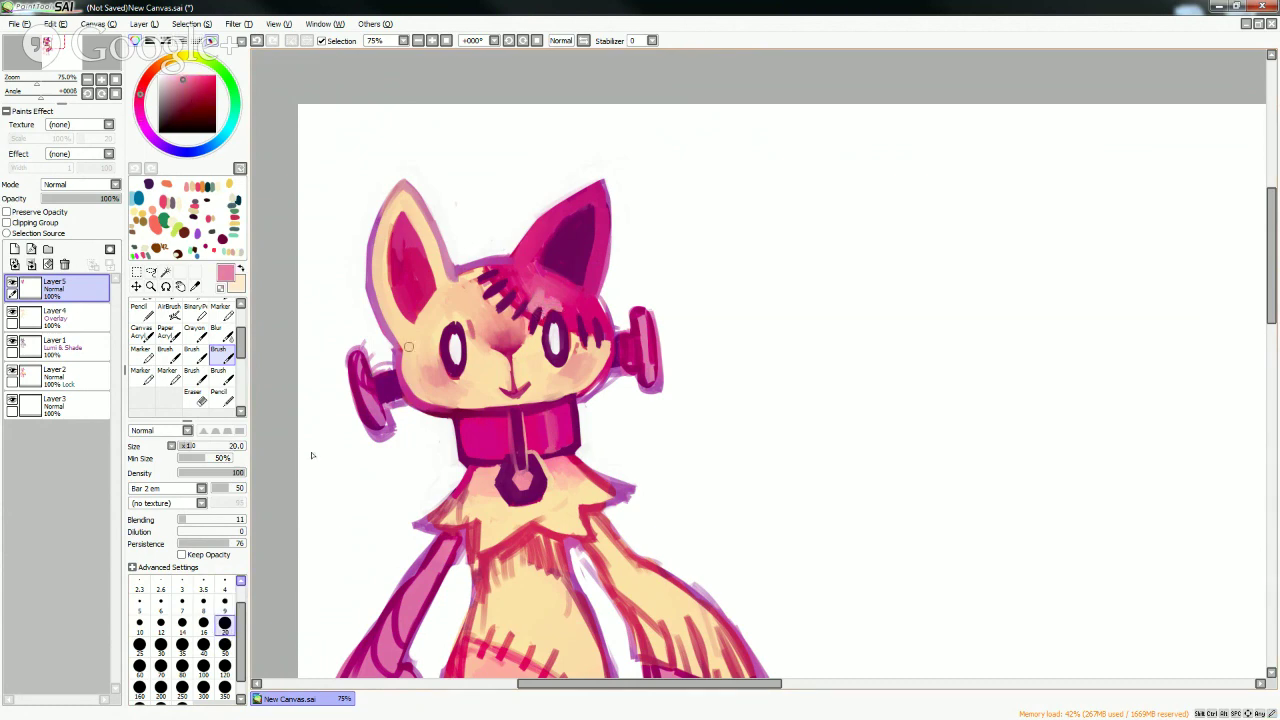
mouse_move(545, 292)
mouse_down()
mouse_move(570, 318)
mouse_move(577, 298)
mouse_up()
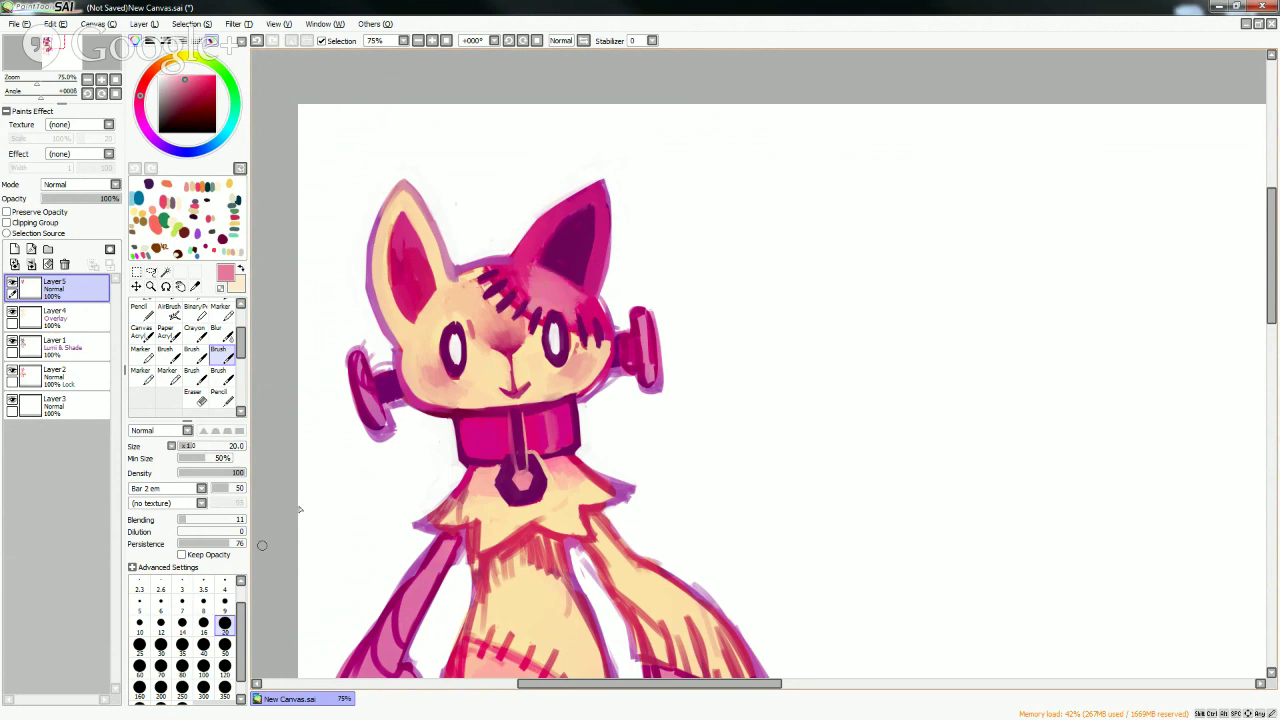
- Refine the pink between the forehead stitches with a sampled colour at brush size 8
key(bracketleft)
key(bracketleft)
key(bracketleft)
key(bracketleft)
key(bracketleft)
key(bracketleft)
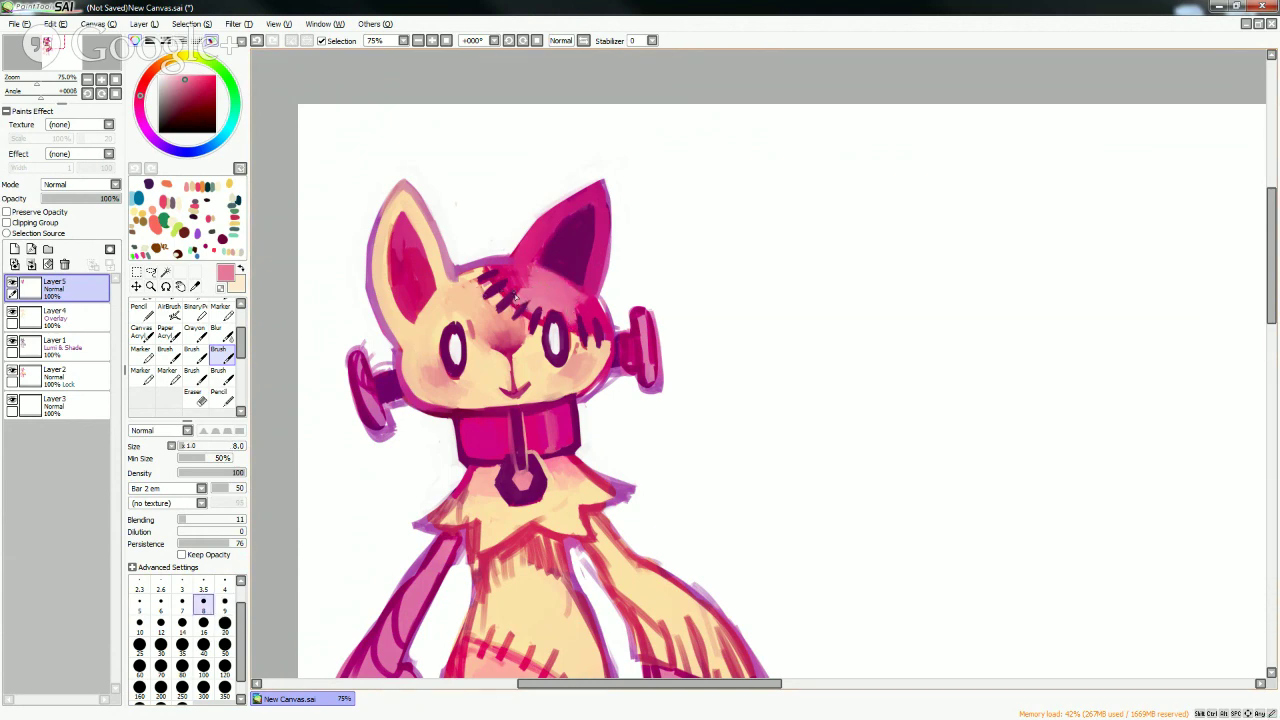
alt+click(515, 300)
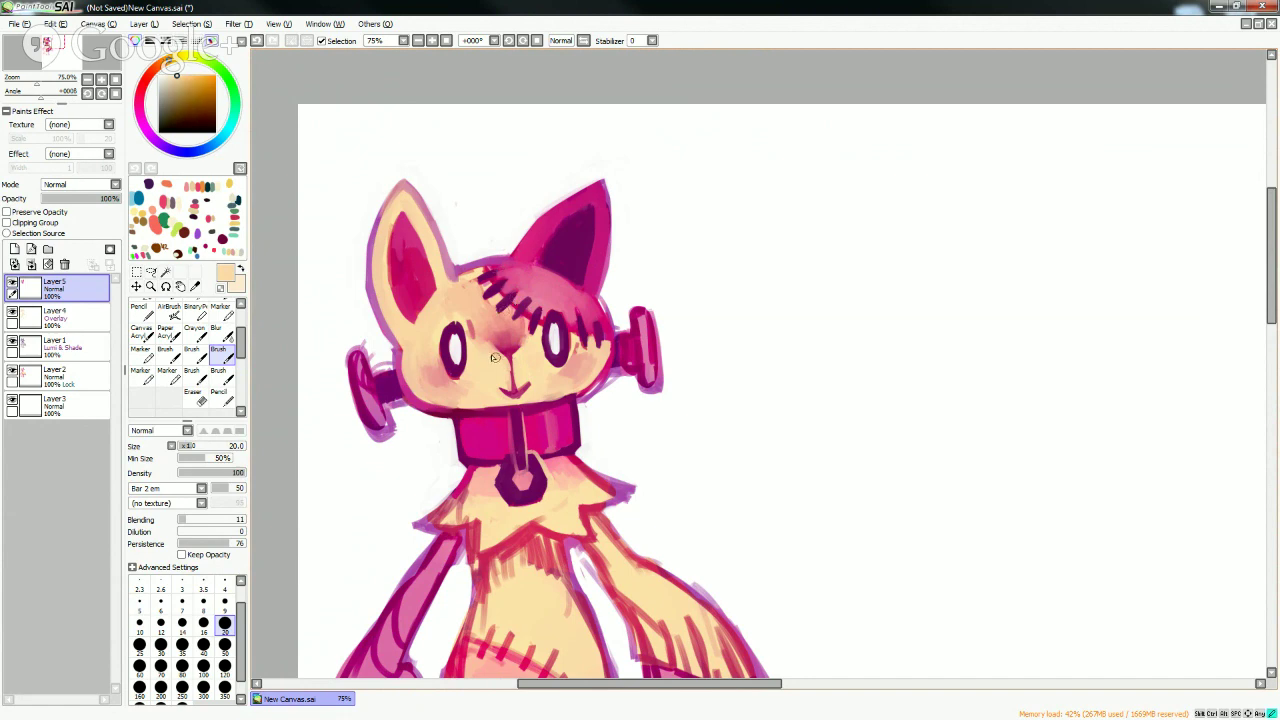
- Clean up the line between the cat's nose and mouth with sampled peach and magenta at brush size 9
click(223, 600)
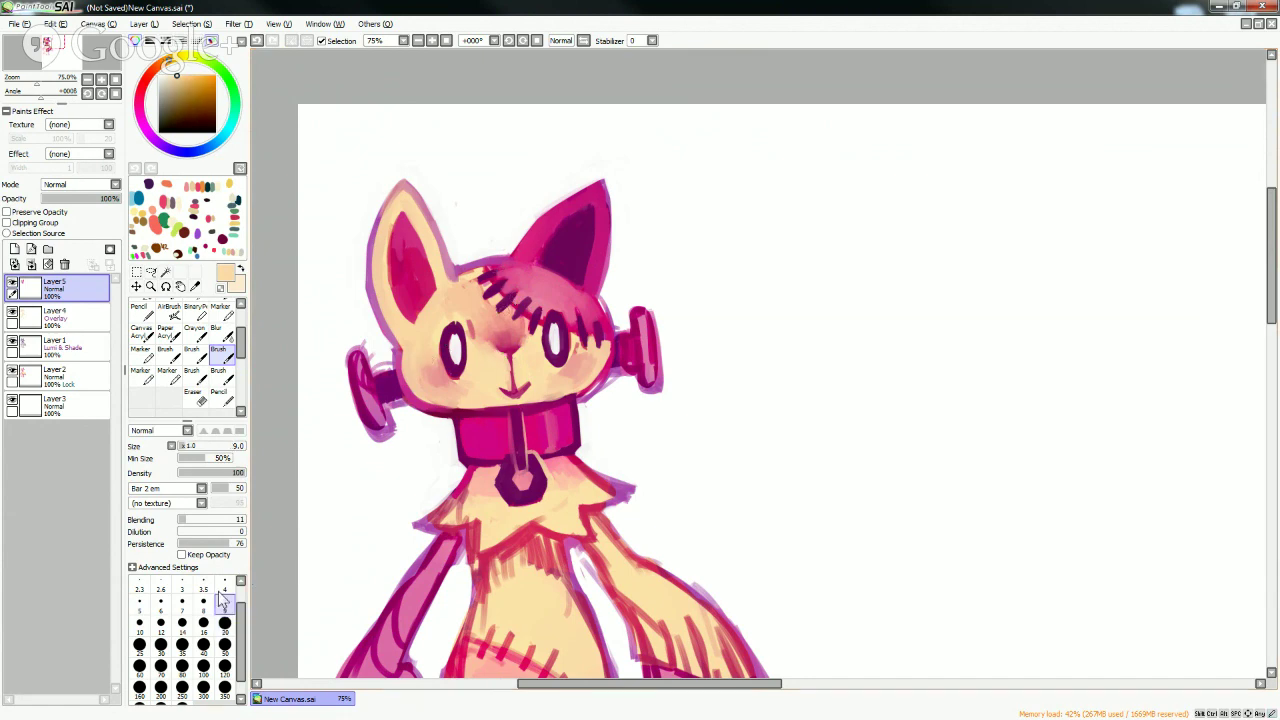
right_click(508, 350)
drag(509, 354, 509, 386)
right_click(503, 372)
alt+click(510, 380)
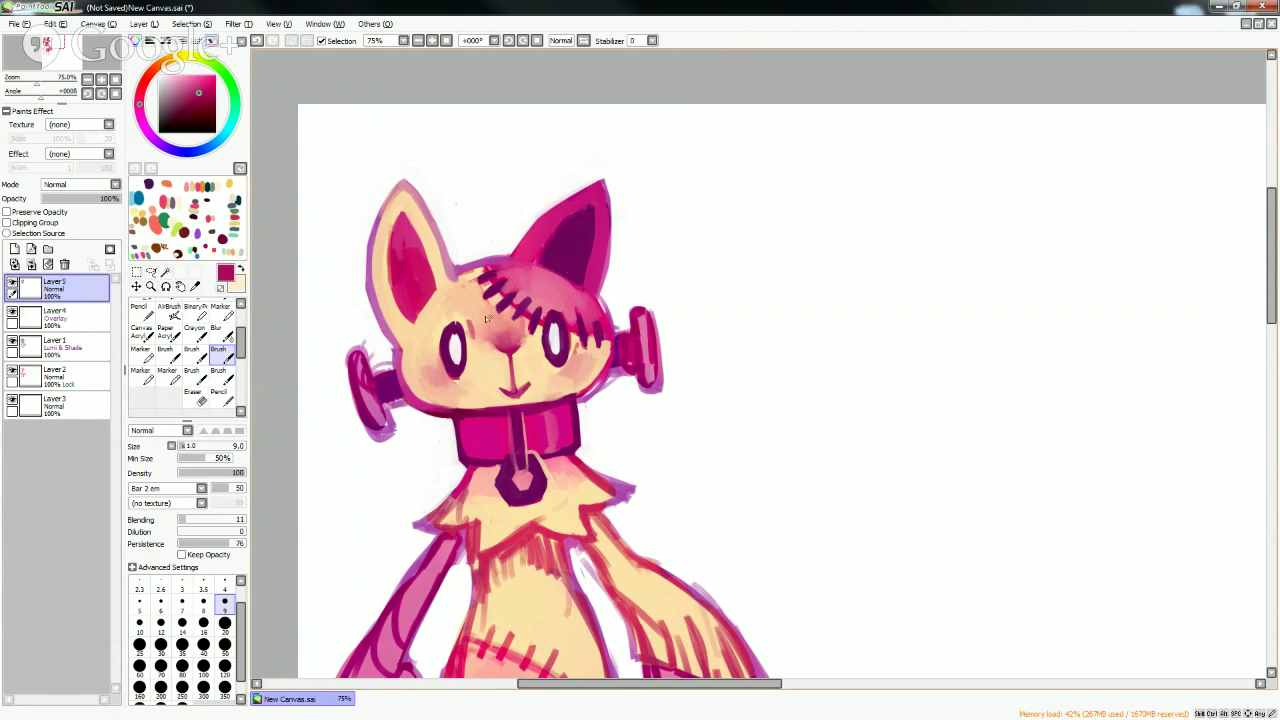
alt+click(485, 357)
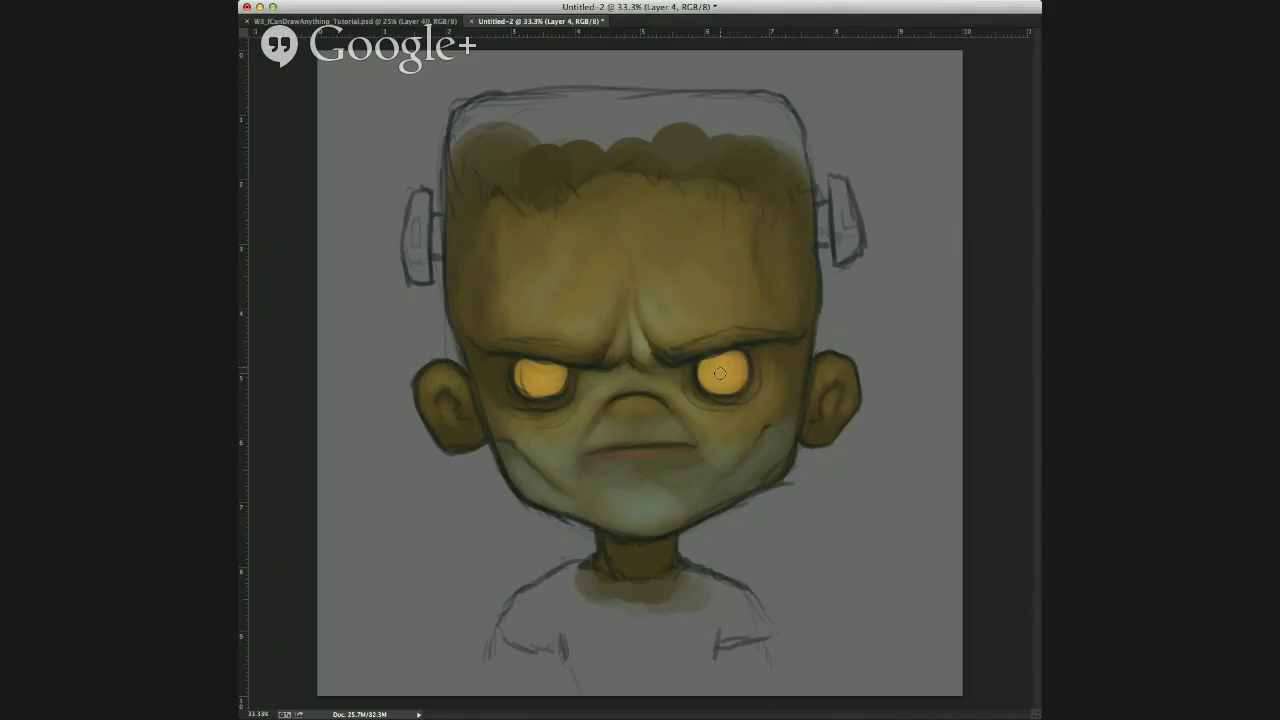
- Switch to the Photoshop portrait and redefine the upper rim of the boy's glowing eye with a sampled colour
alt+click(704, 350)
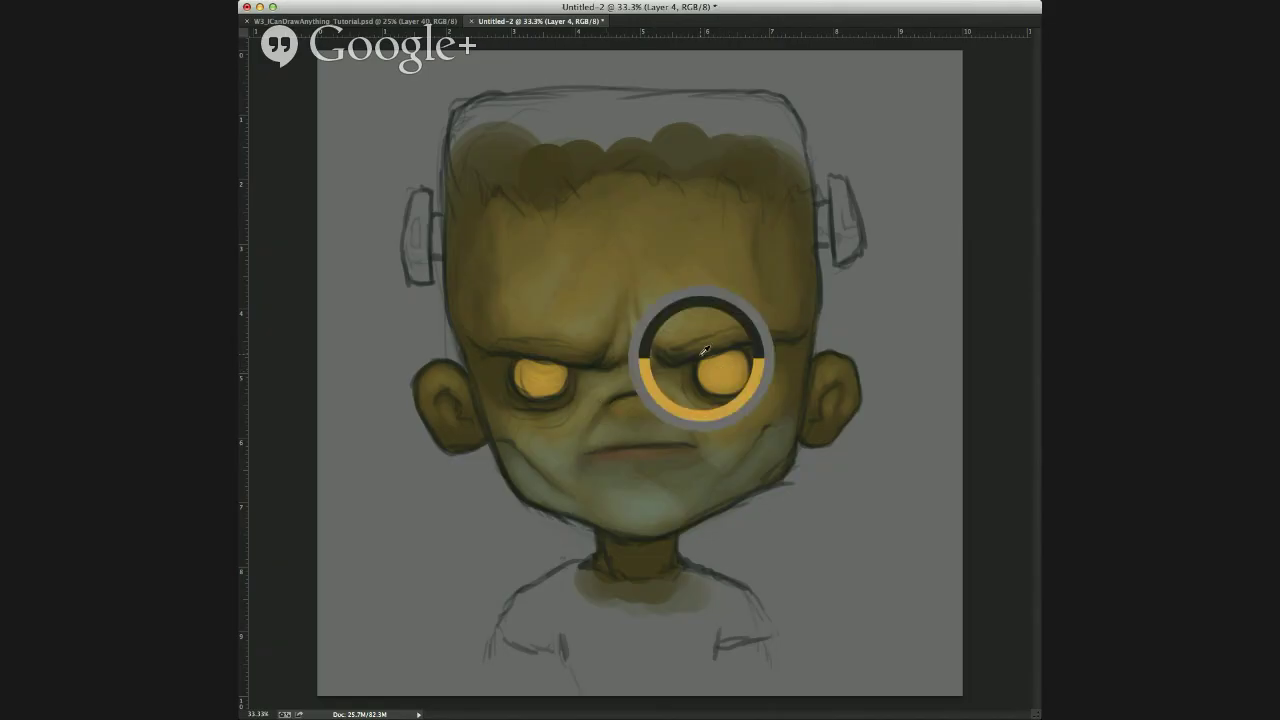
alt+click(706, 356)
drag(698, 363, 746, 346)
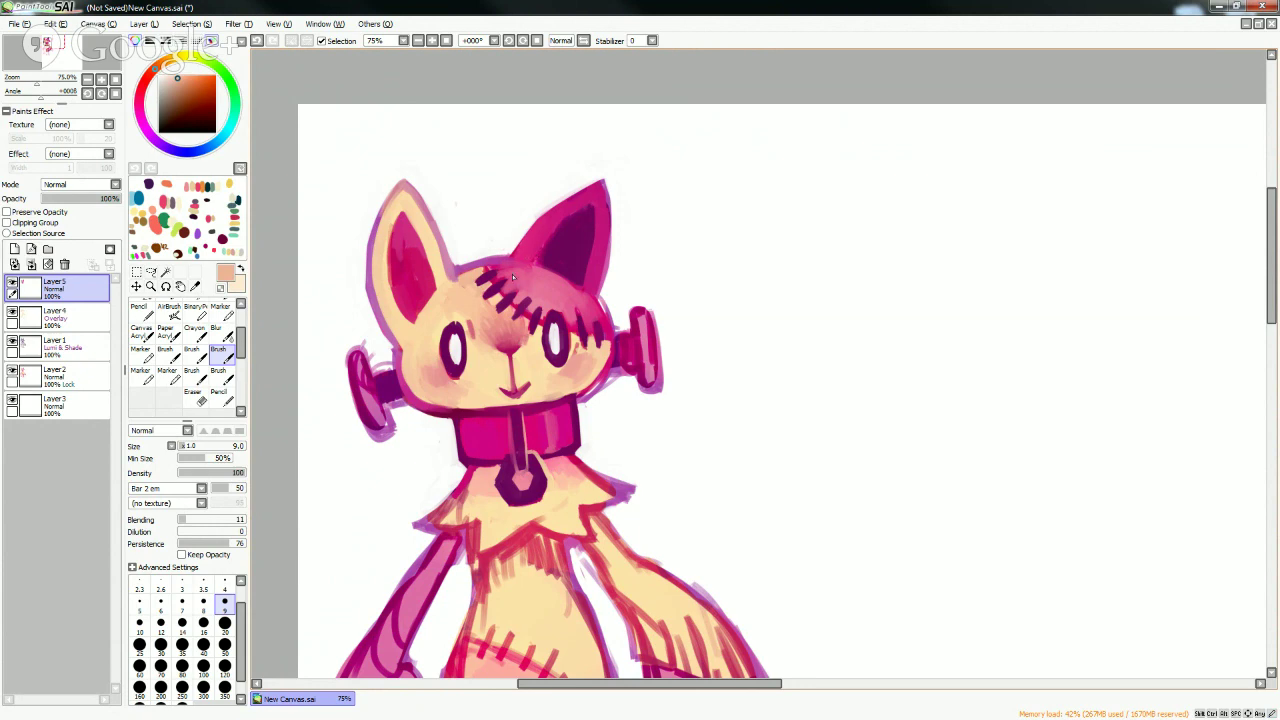
- Switch back to the cat in PaintTool SAI, smooth the magenta forehead patch with sampled pinks, and retouch the adjacent bolt with sampled colours
alt+click(516, 271)
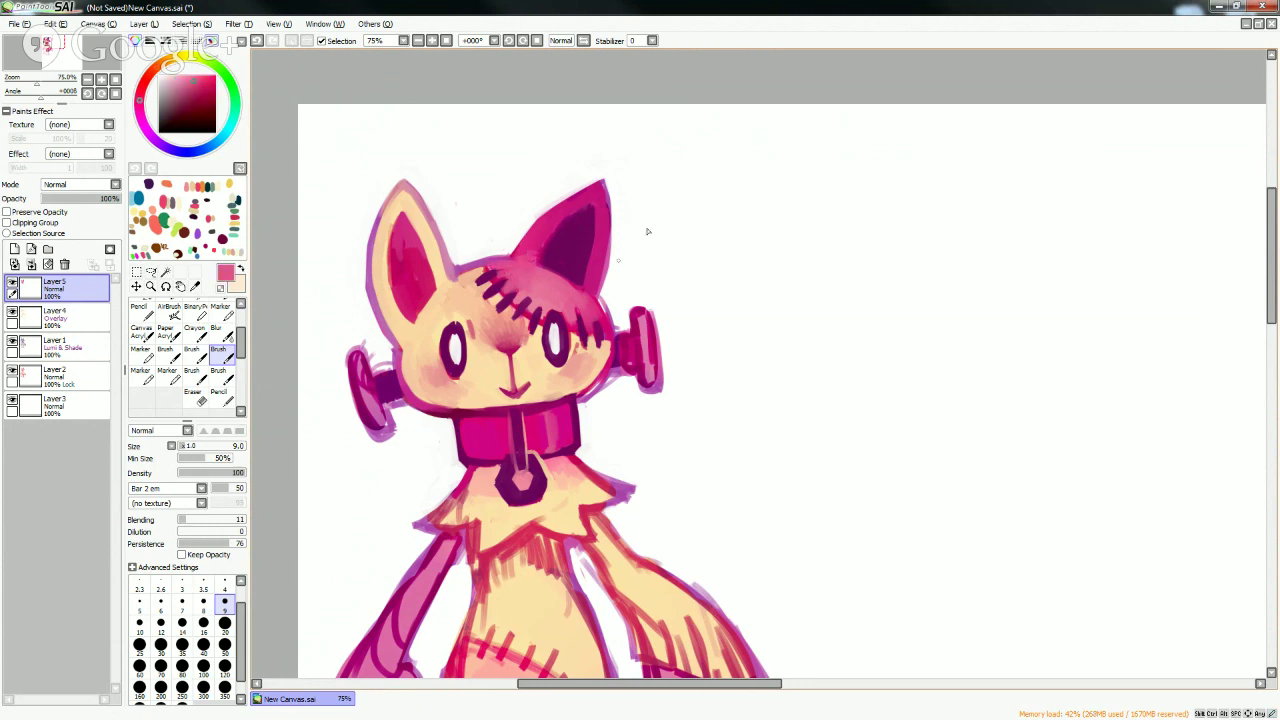
right_click(596, 310)
drag(596, 310, 604, 308)
right_click(572, 298)
alt+click(545, 291)
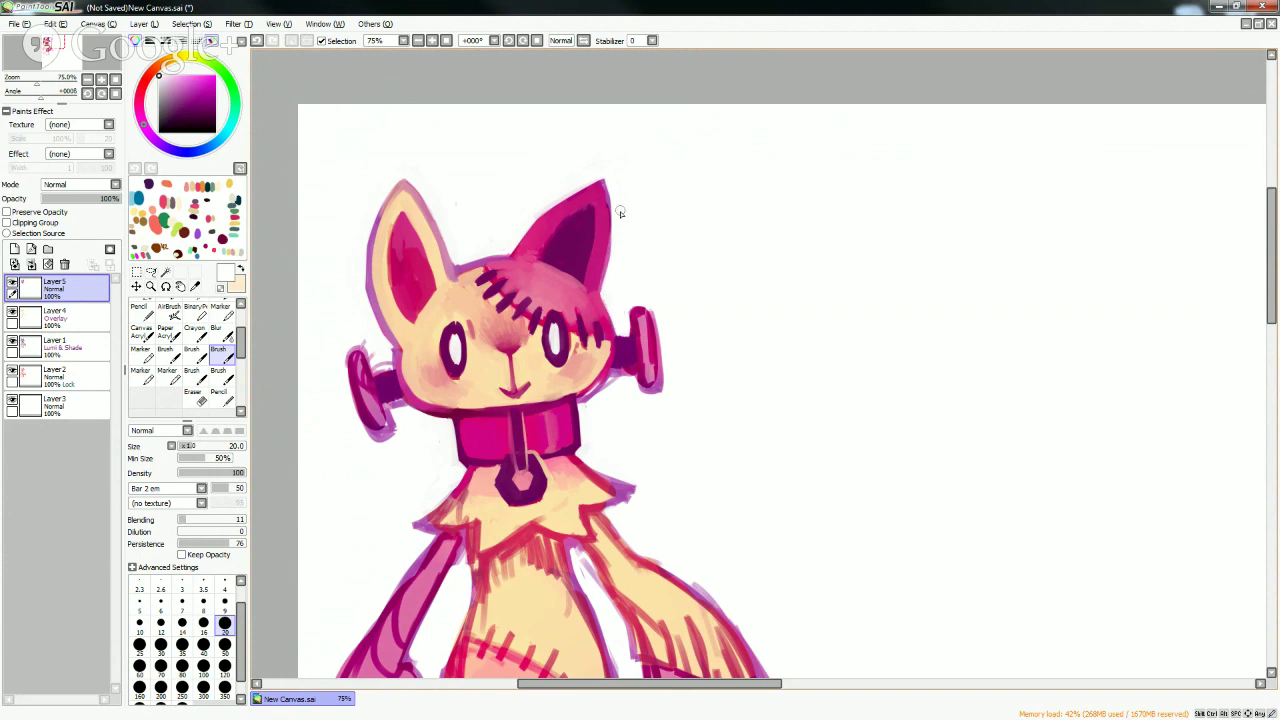
alt+click(630, 348)
alt+click(621, 390)
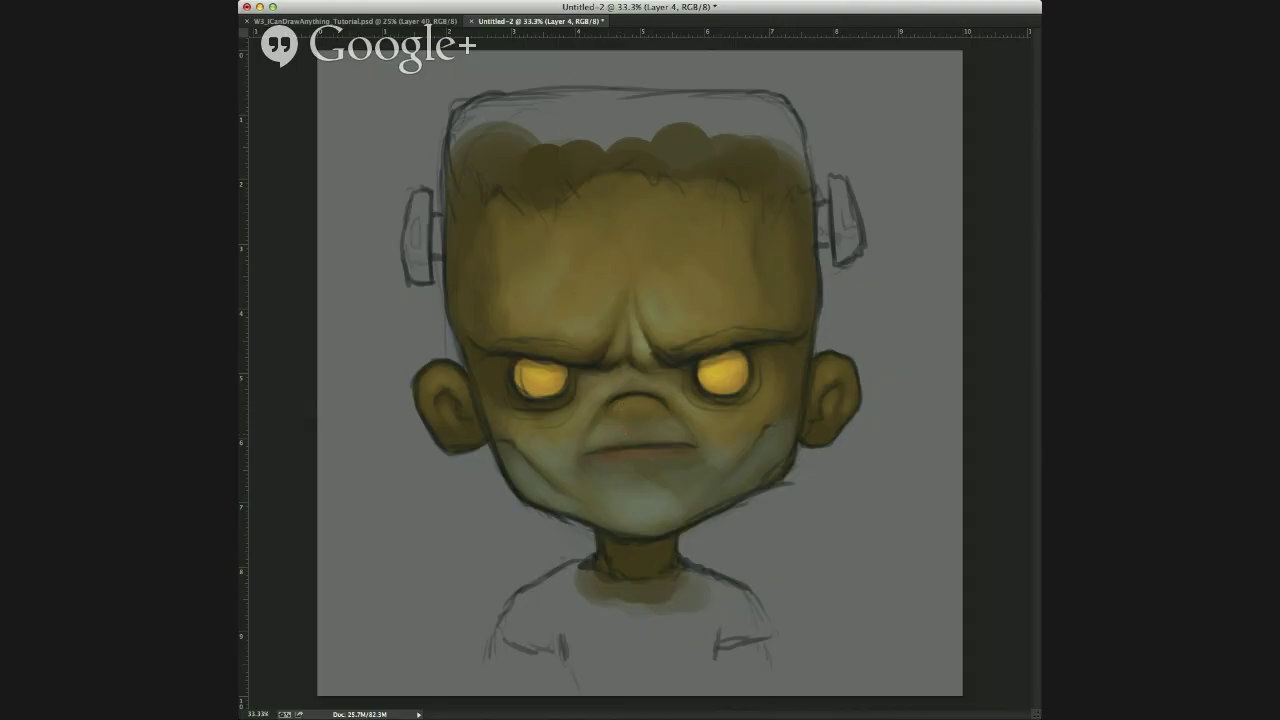
- Switch to the Photoshop portrait and brush a reddish tint around the boy's nose
mouse_move(630, 408)
mouse_down()
mouse_move(651, 403)
mouse_move(580, 412)
mouse_up()
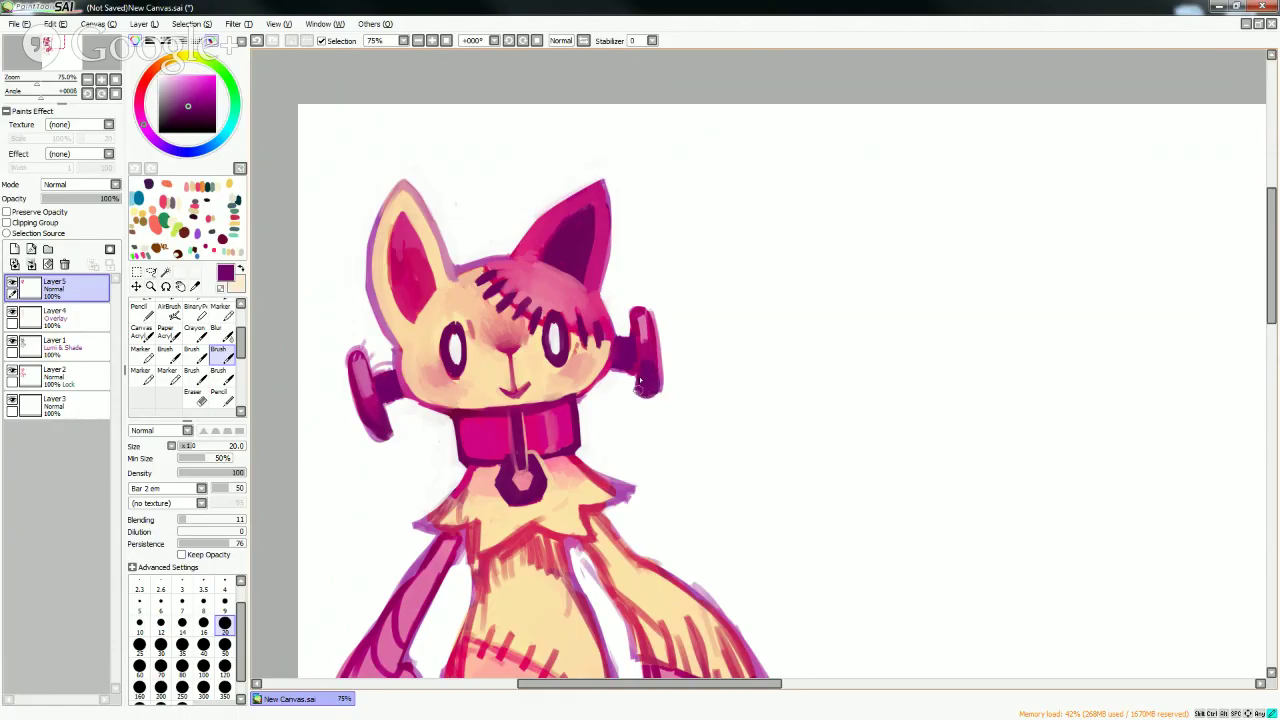
- Switch back to the cat in PaintTool SAI and clean the bolt on the magenta side of the face with sampled white and purple
alt+click(678, 404)
mouse_move(664, 402)
mouse_down()
mouse_move(655, 287)
mouse_move(666, 392)
mouse_up()
alt+click(628, 351)
alt+click(603, 325)
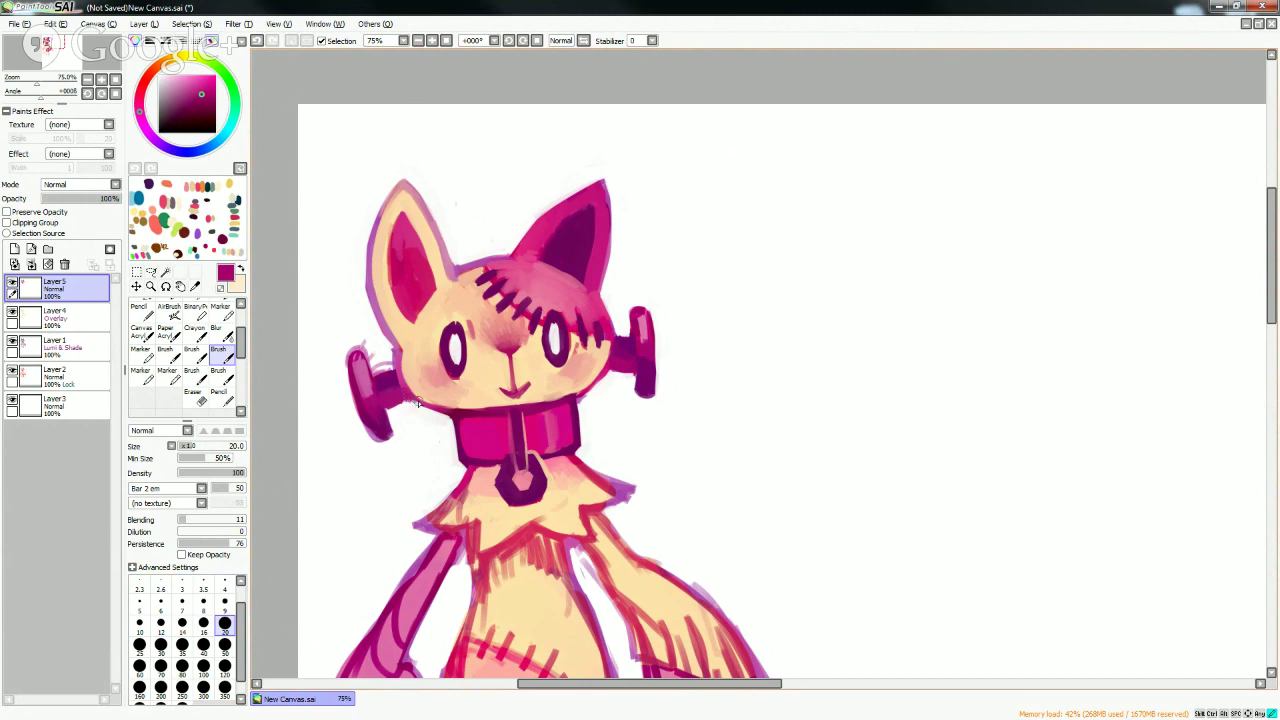
- Trim the stray sketch lines under the cat's peach-side jaw and bolt with white, reducing the brush size to 9
key(x)
drag(414, 408, 424, 411)
click(225, 605)
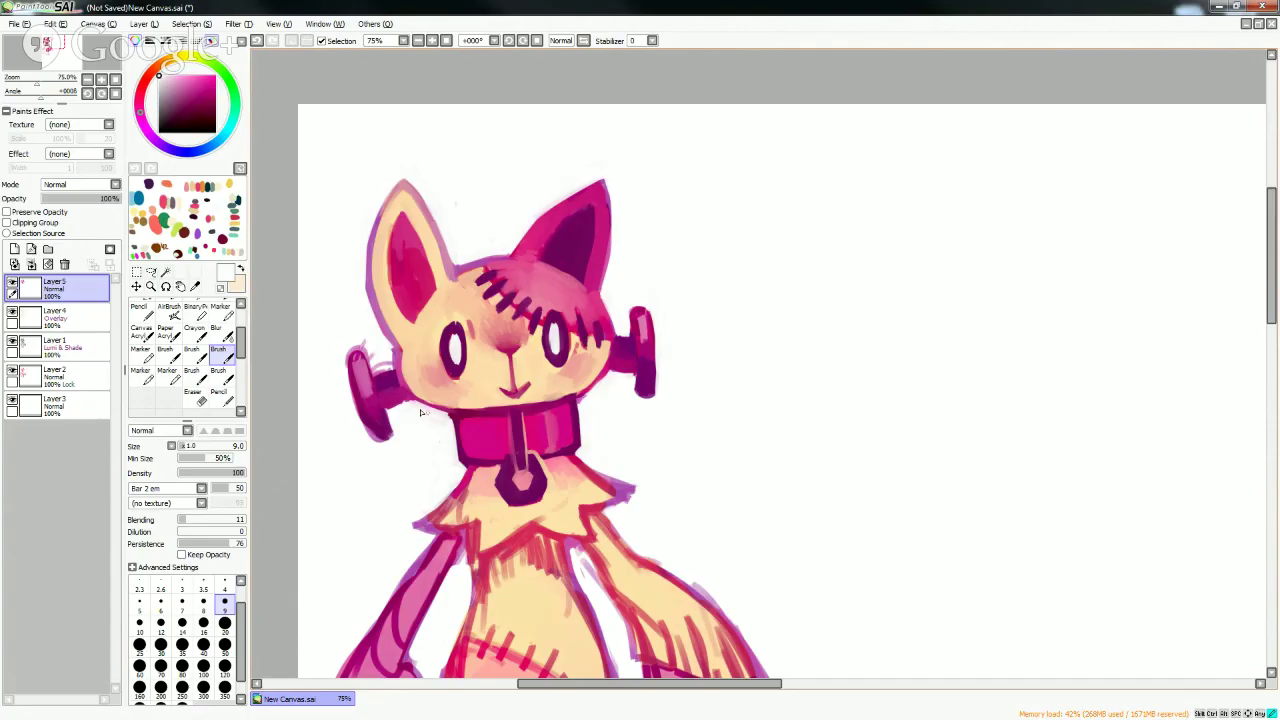
alt+click(426, 411)
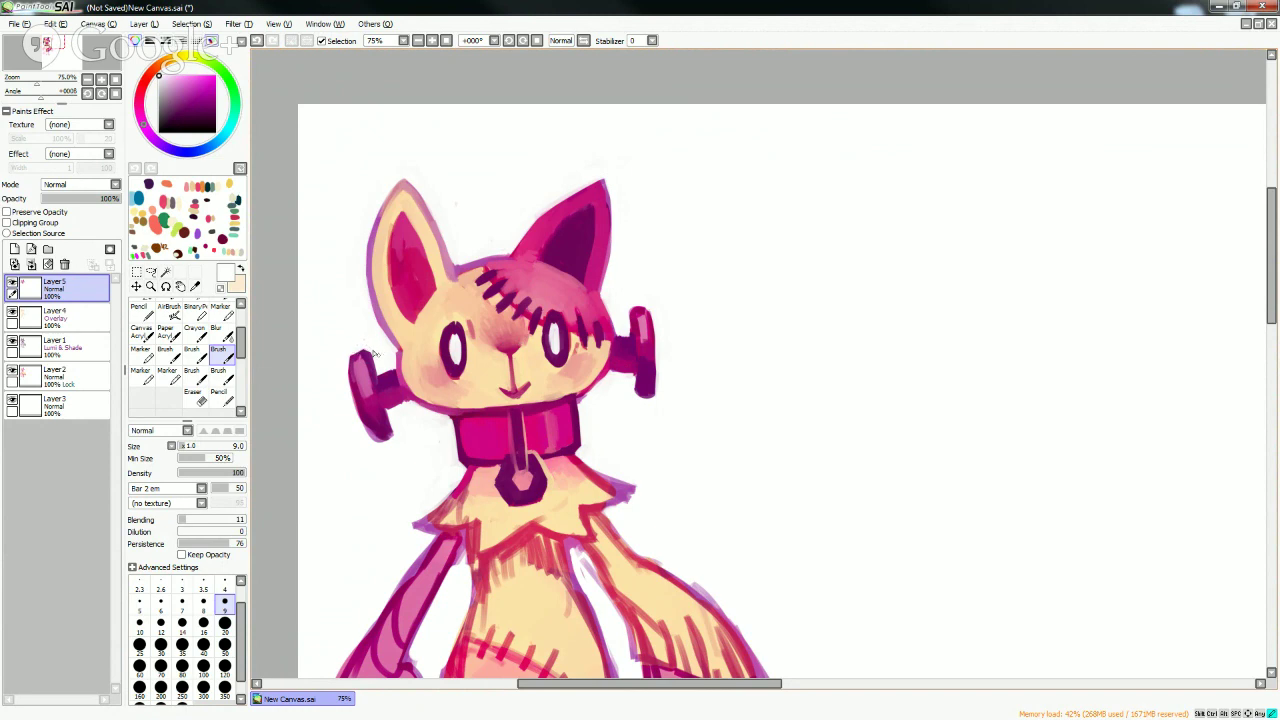
- Trim the edge of the bolt on the cat's peach side and shade its lower end with sampled dark purple
alt+click(372, 354)
alt+click(371, 417)
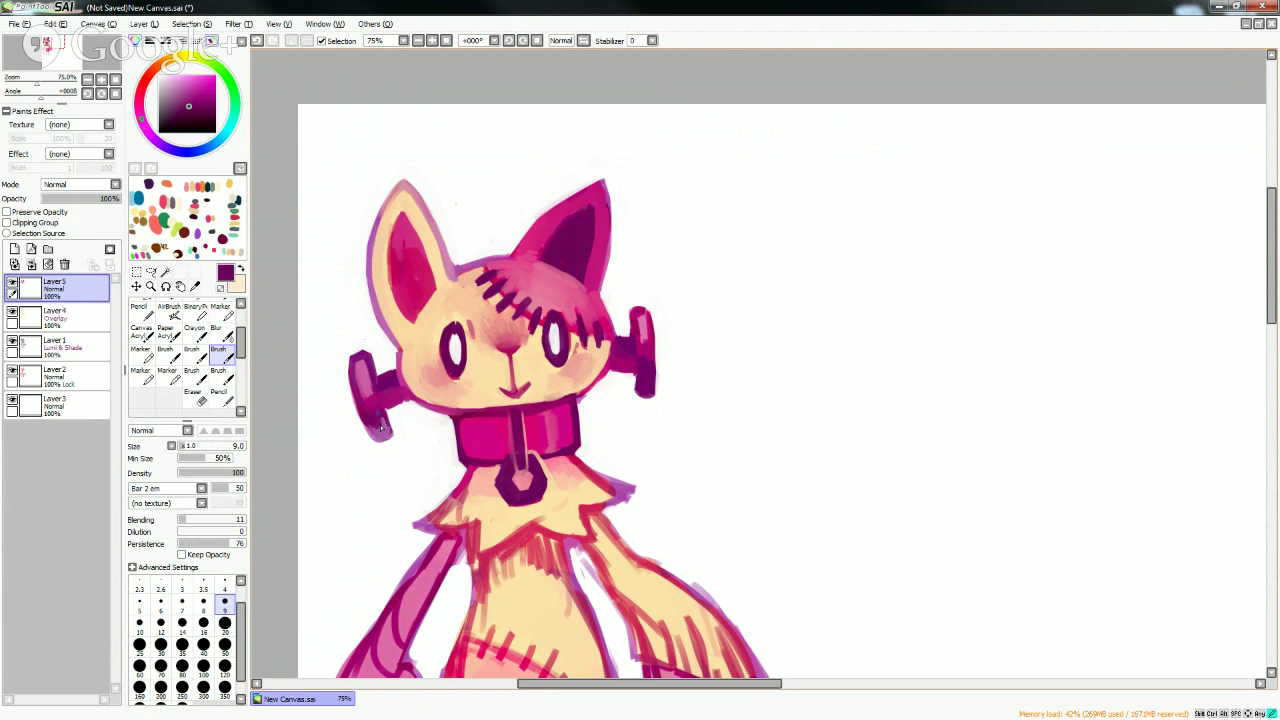
drag(381, 427, 390, 426)
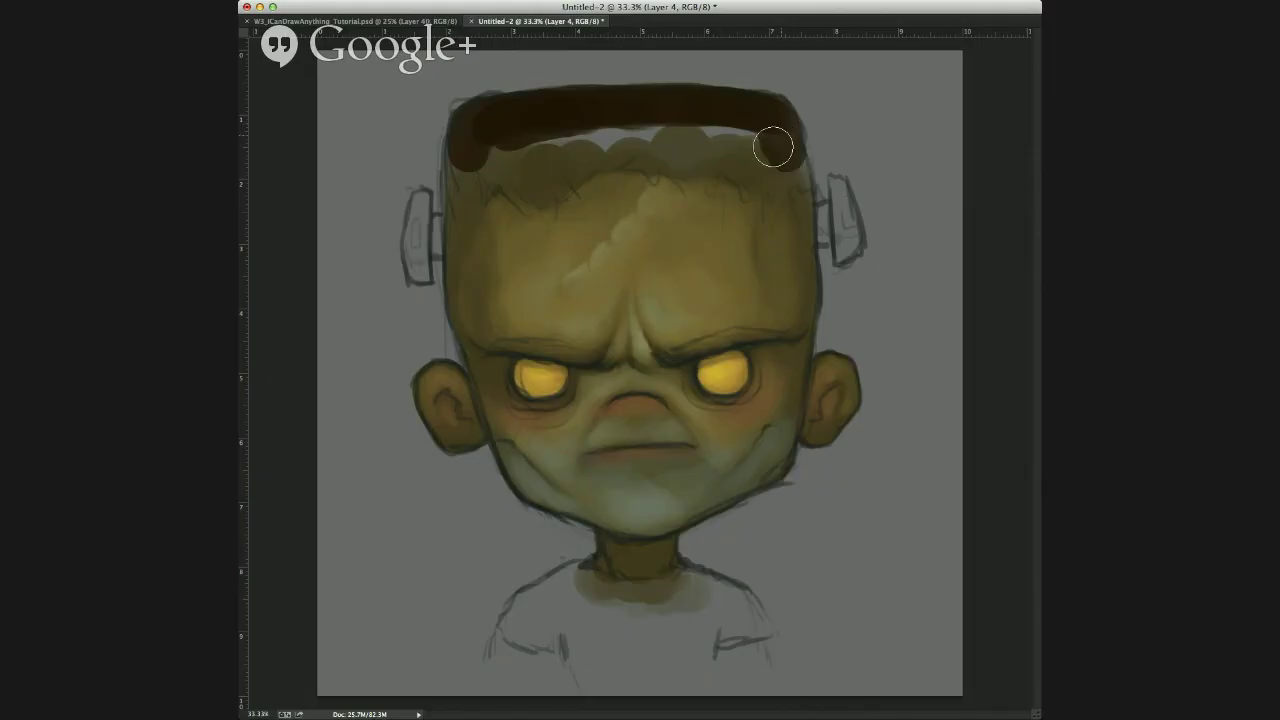
- Switch to the Photoshop portrait and block in the boy's flat-top hair with dark brown
mouse_move(771, 143)
mouse_down()
mouse_move(642, 127)
mouse_move(728, 137)
mouse_move(558, 133)
mouse_move(580, 136)
mouse_move(538, 153)
mouse_move(592, 133)
mouse_move(549, 137)
mouse_move(650, 125)
mouse_move(474, 120)
mouse_up()
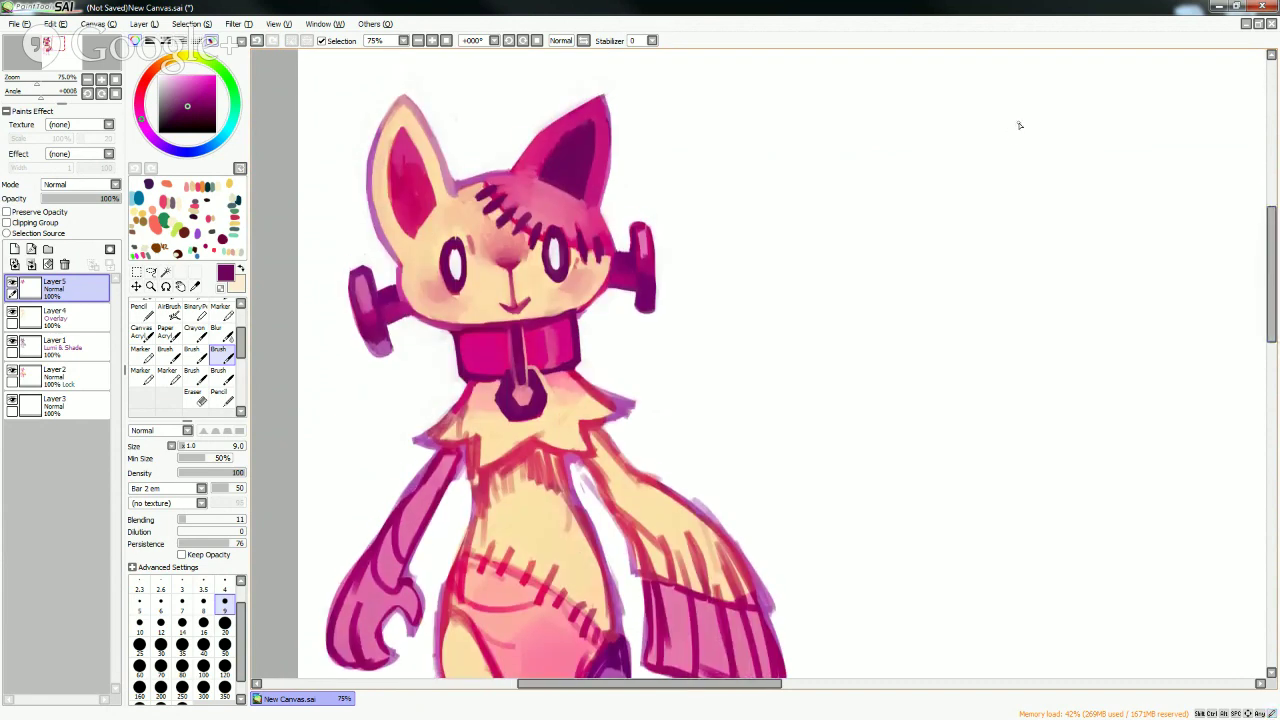
- Switch back to the cat in PaintTool SAI and clean the chest ruff's edge above the thin magenta arm with a sampled colour
click(225, 626)
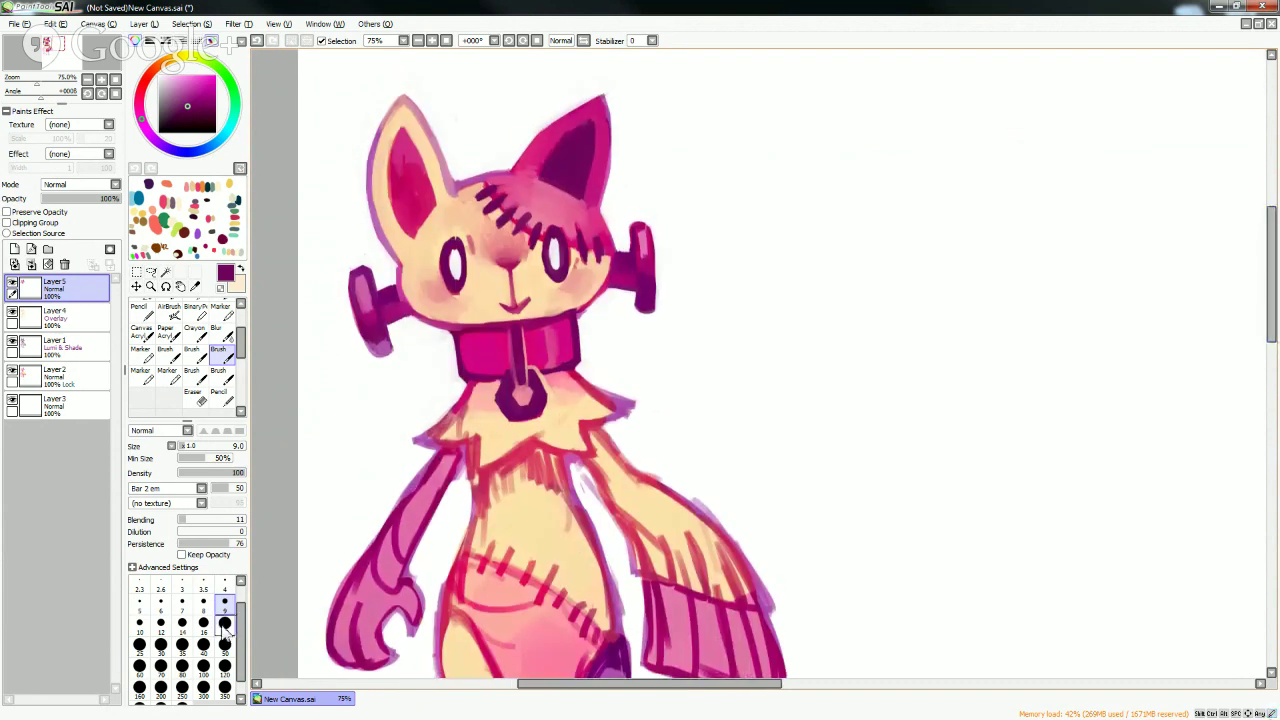
right_click(475, 419)
drag(474, 424, 461, 422)
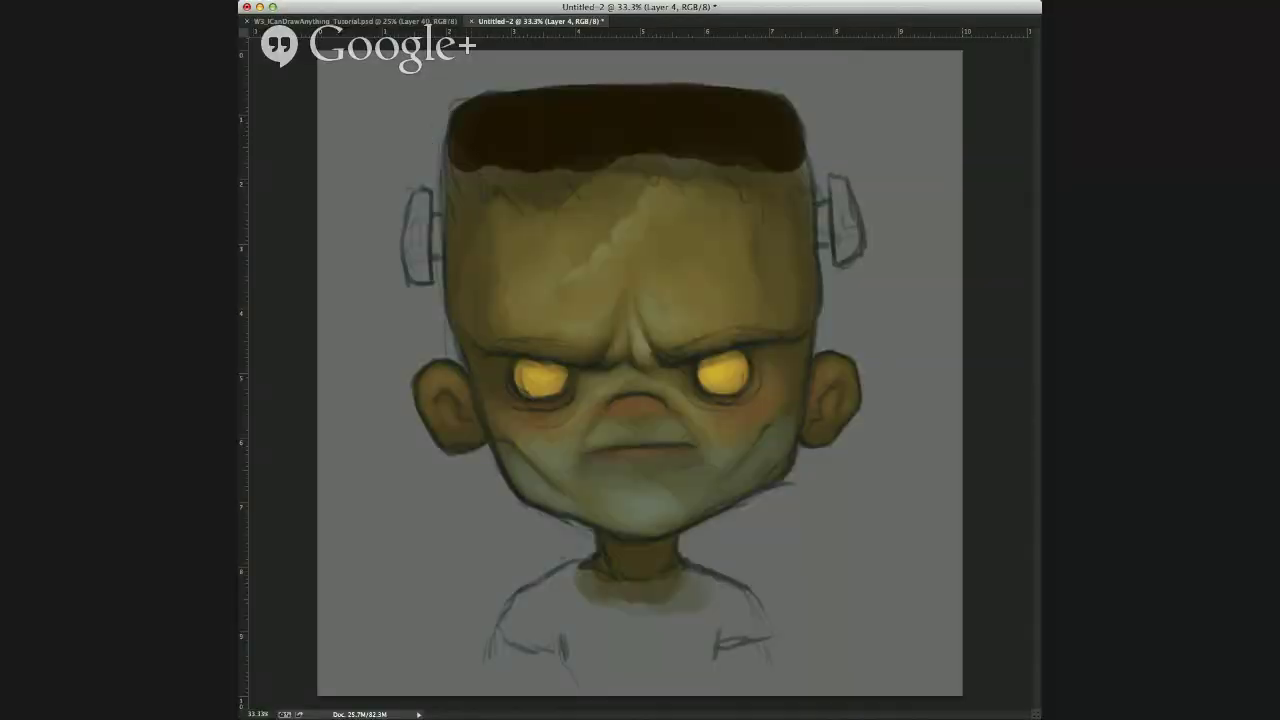
- Switch to the Photoshop portrait and extend the dark brown hair at the side of the boy's head
mouse_move(808, 171)
mouse_down()
mouse_move(790, 170)
mouse_move(810, 182)
mouse_move(795, 157)
mouse_move(790, 172)
mouse_move(797, 143)
mouse_up()
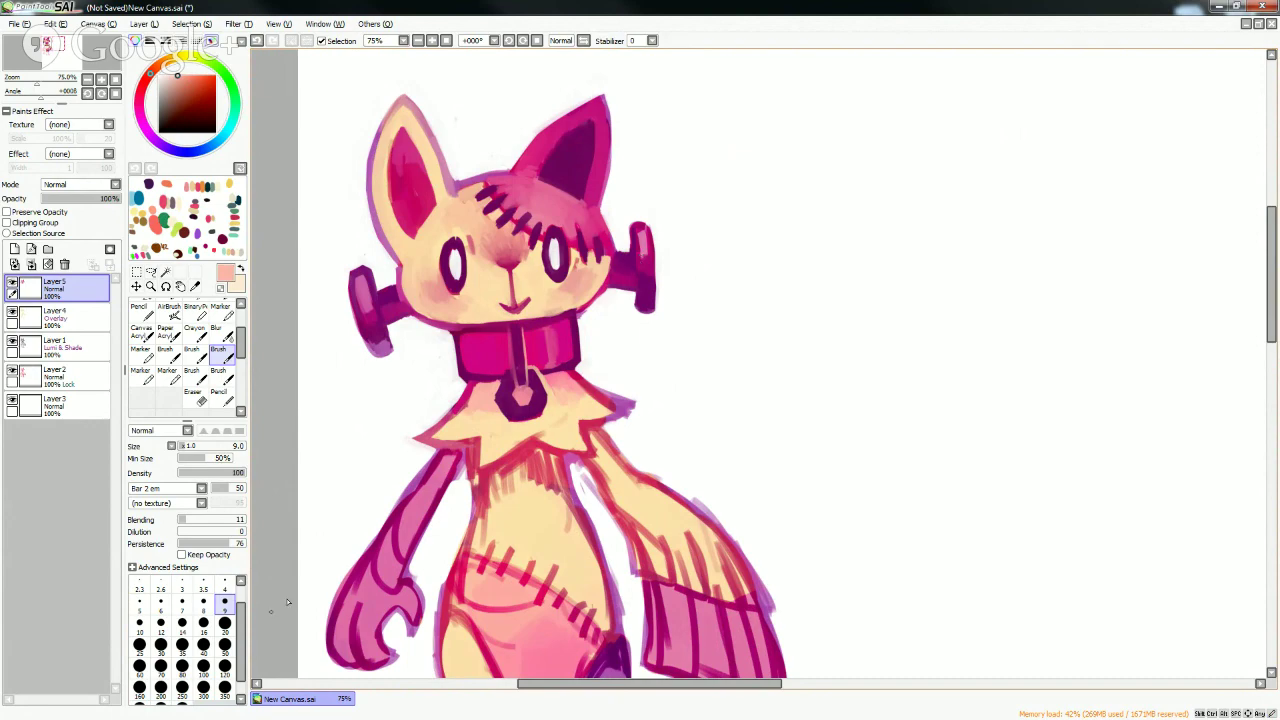
- Switch back to the cat in PaintTool SAI and sharpen the ruff point above the peach arm with white, peach and crimson at size 16
click(204, 625)
right_click(601, 380)
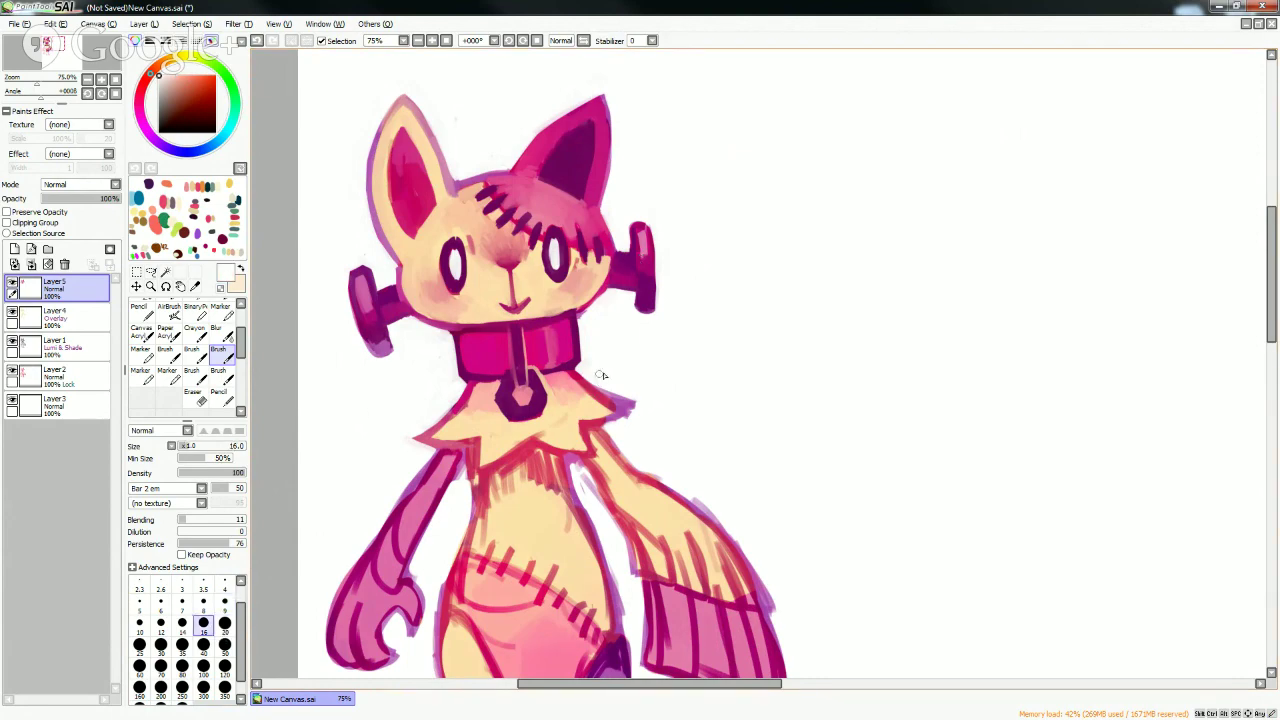
drag(595, 391, 632, 406)
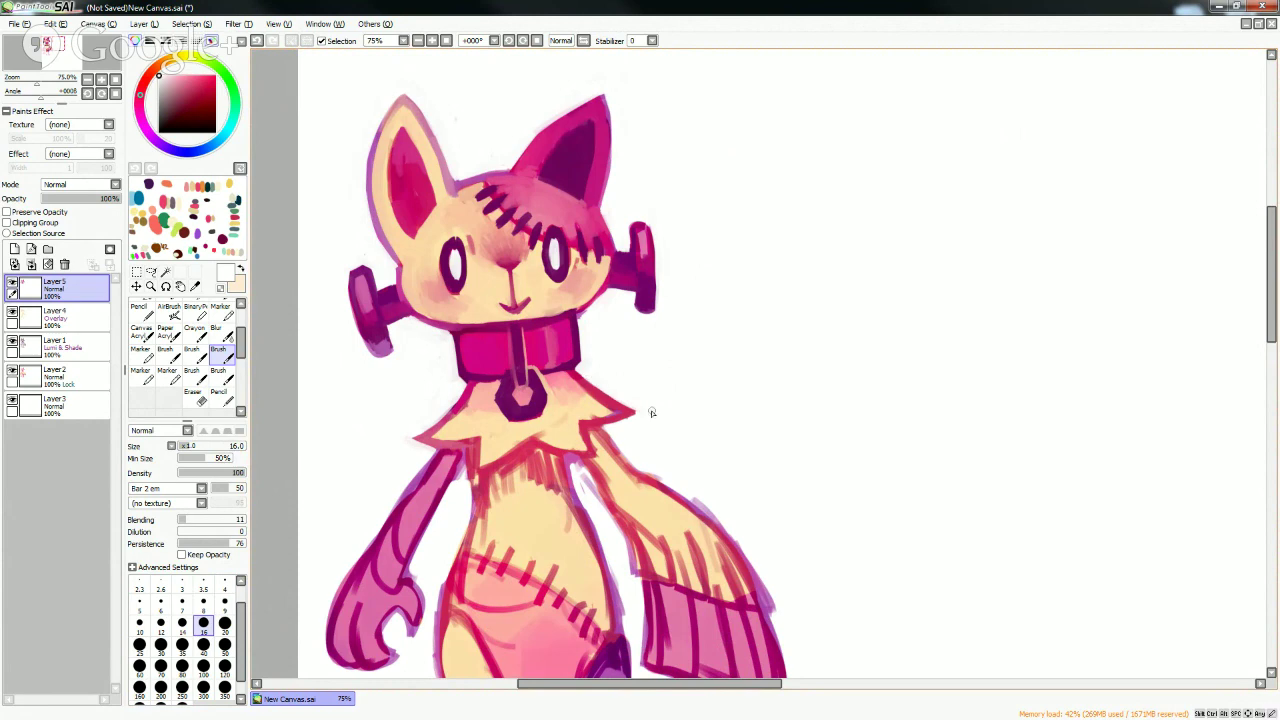
alt+click(590, 412)
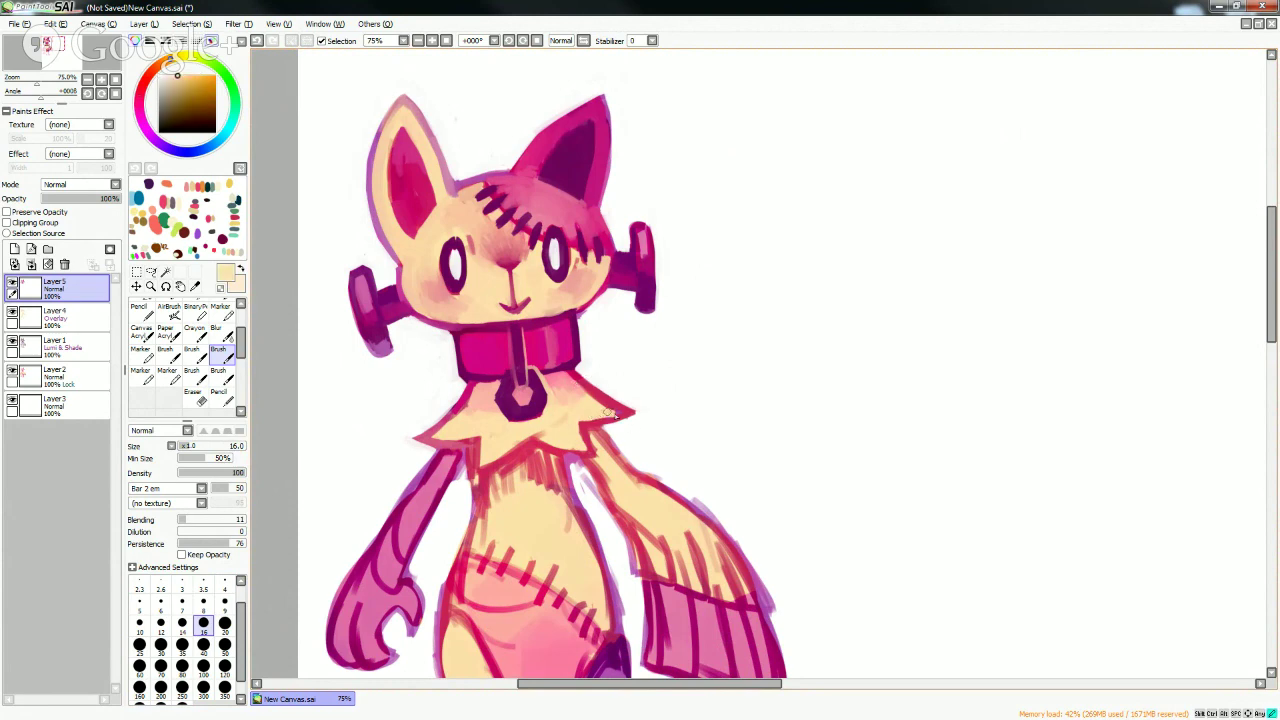
alt+click(628, 410)
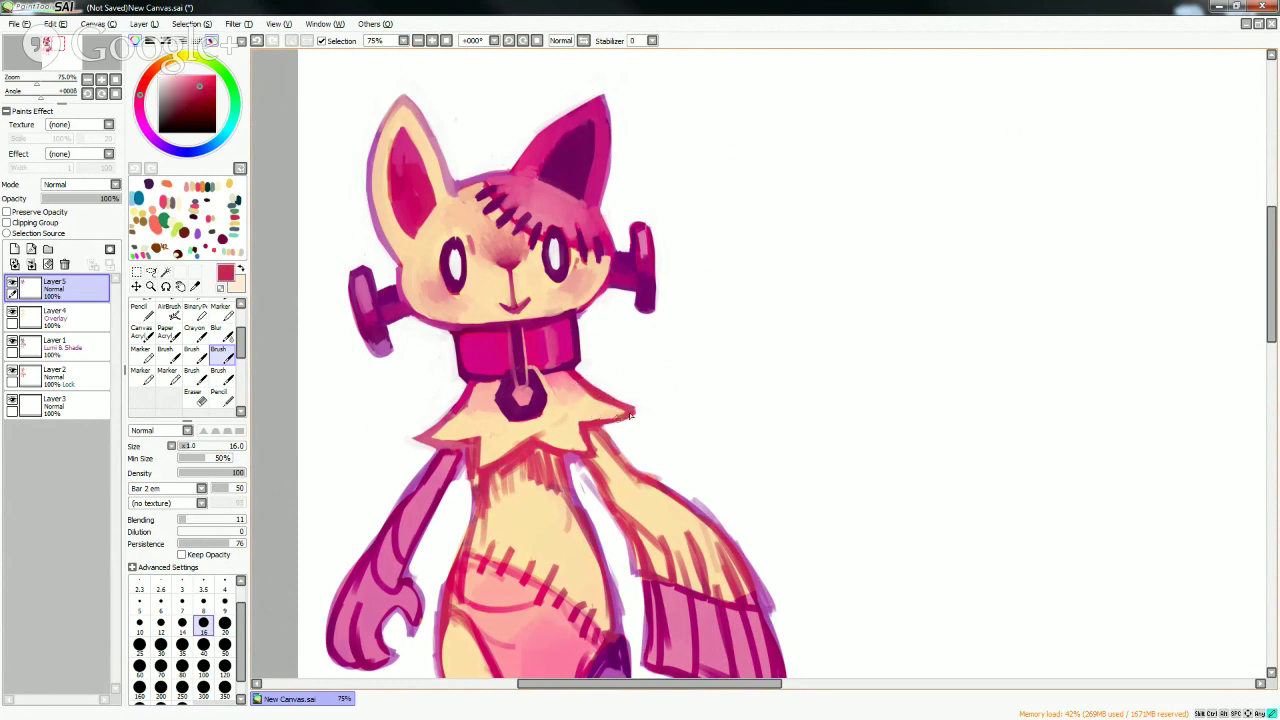
alt+click(577, 411)
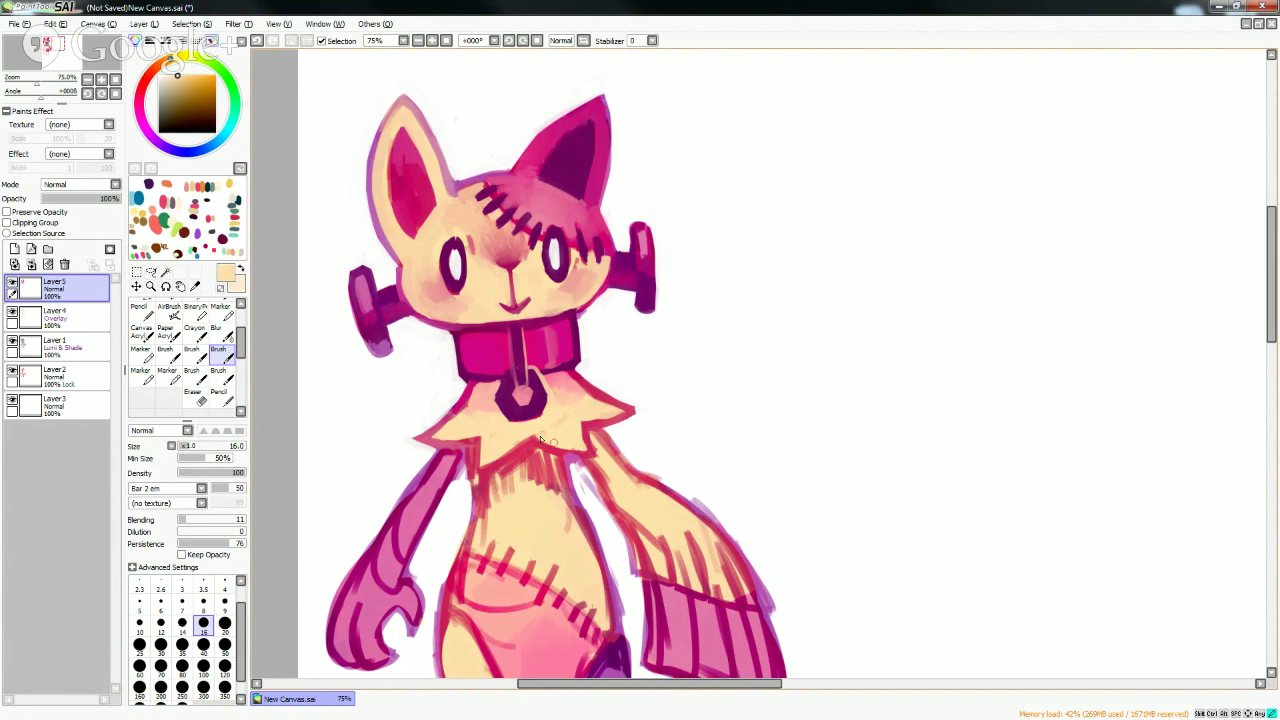
- Paint a sampled salmon shadow over the sketch strokes on the cat's chest beneath the ruff at brush size 20
click(224, 622)
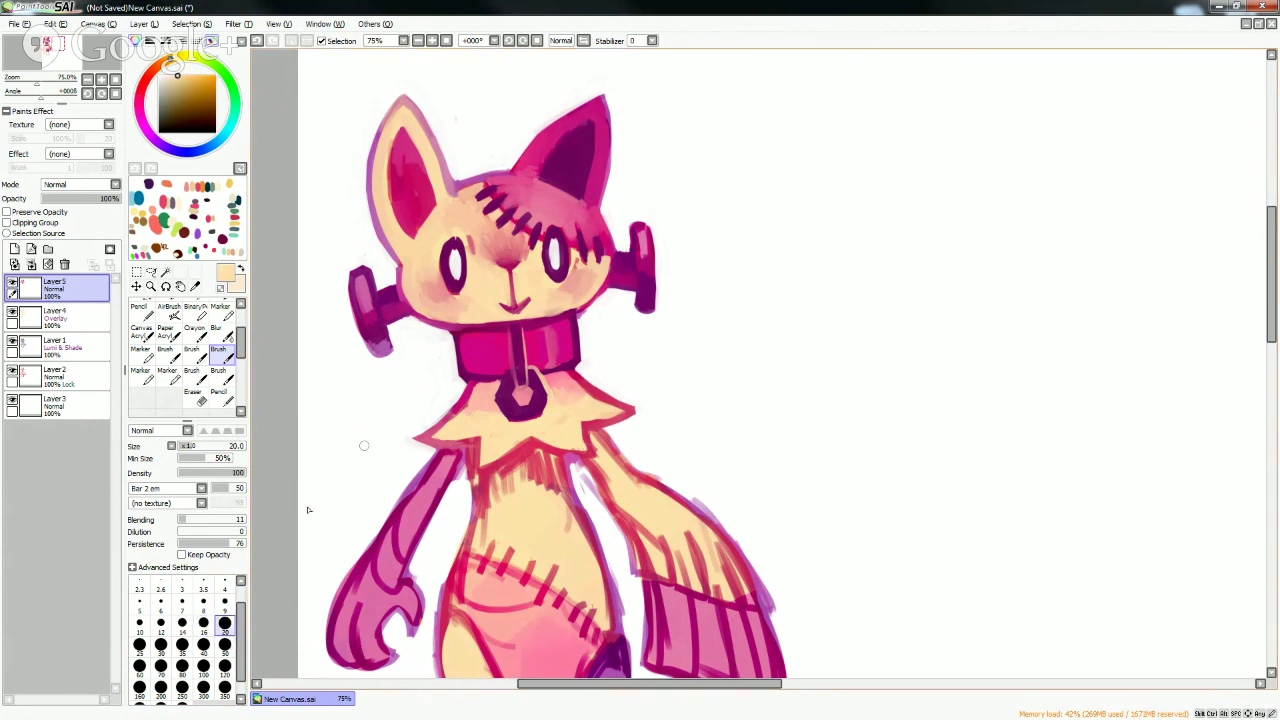
alt+click(524, 475)
drag(509, 489, 547, 458)
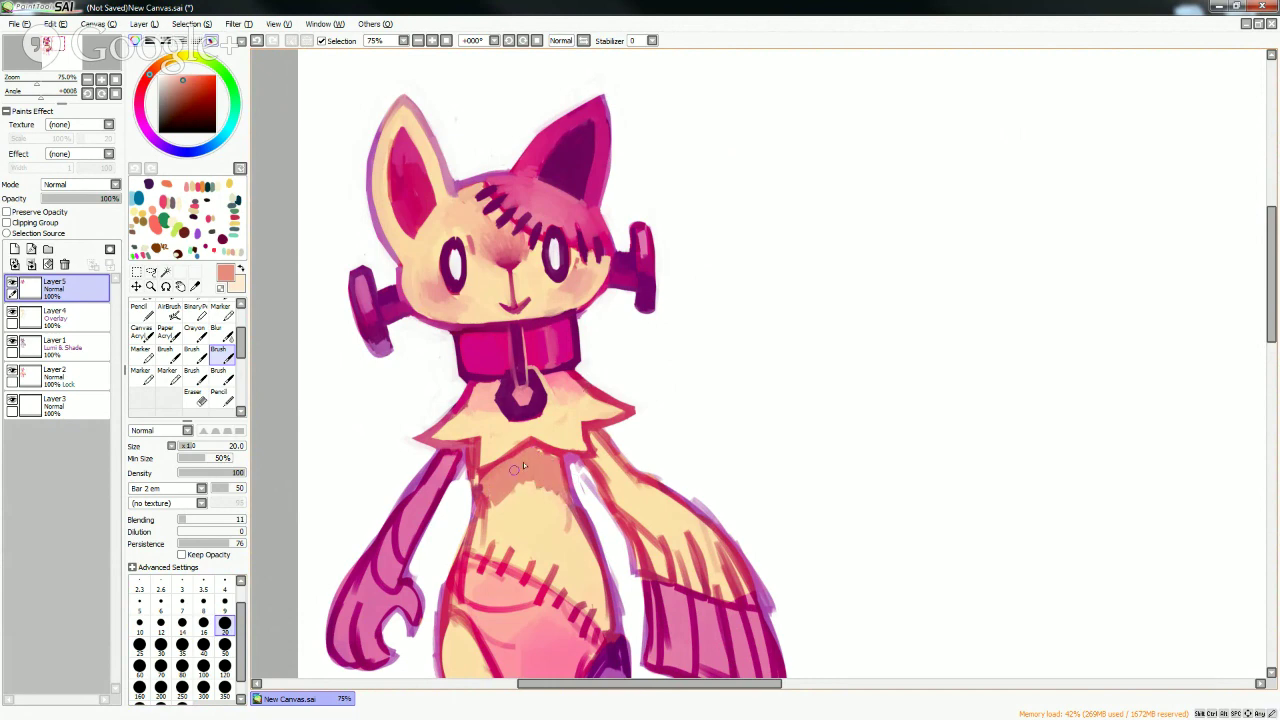
alt+click(485, 472)
alt+click(508, 479)
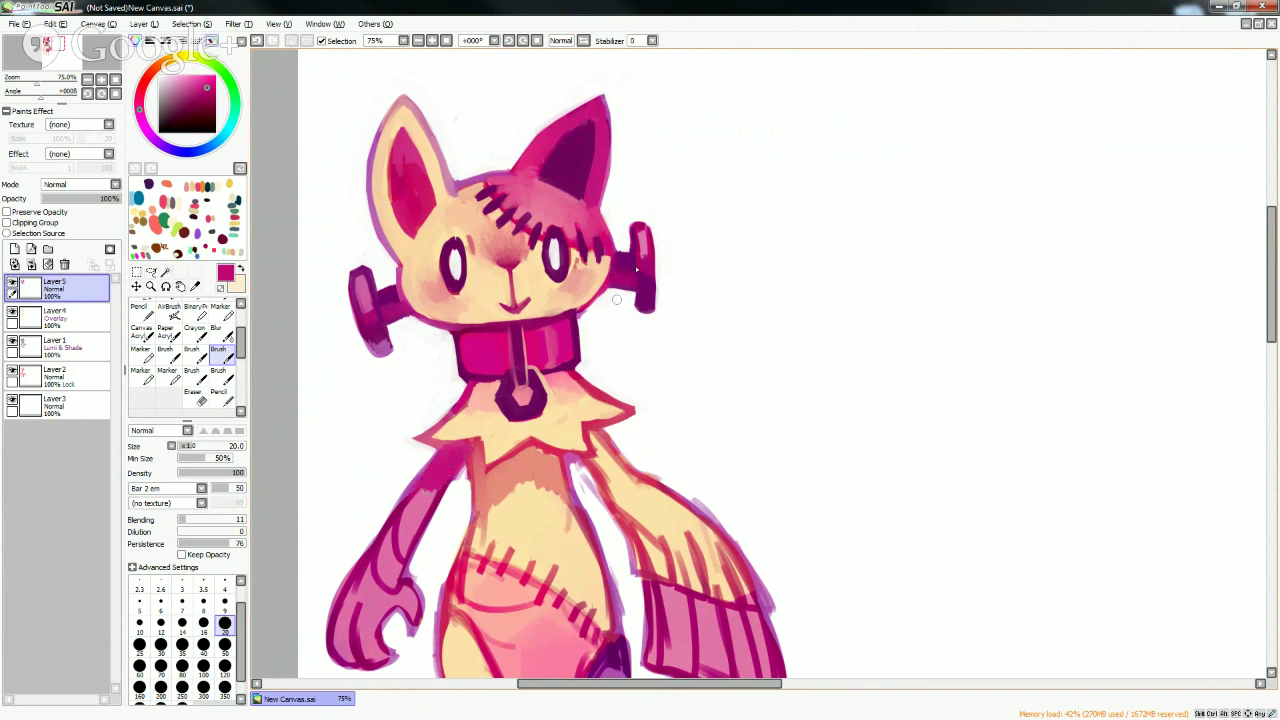
- Paint sampled pink over the sketch strokes along the cat's thin magenta arm at brush size 20
alt+click(405, 470)
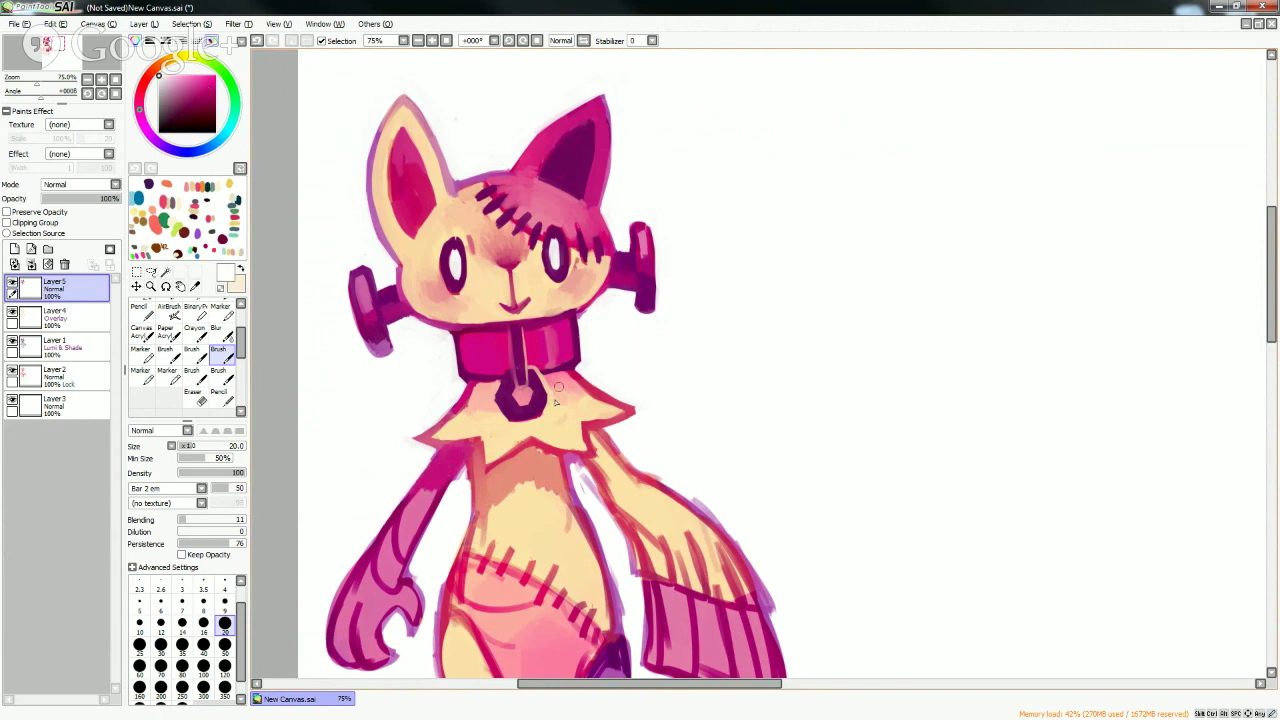
alt+click(418, 508)
drag(420, 502, 394, 540)
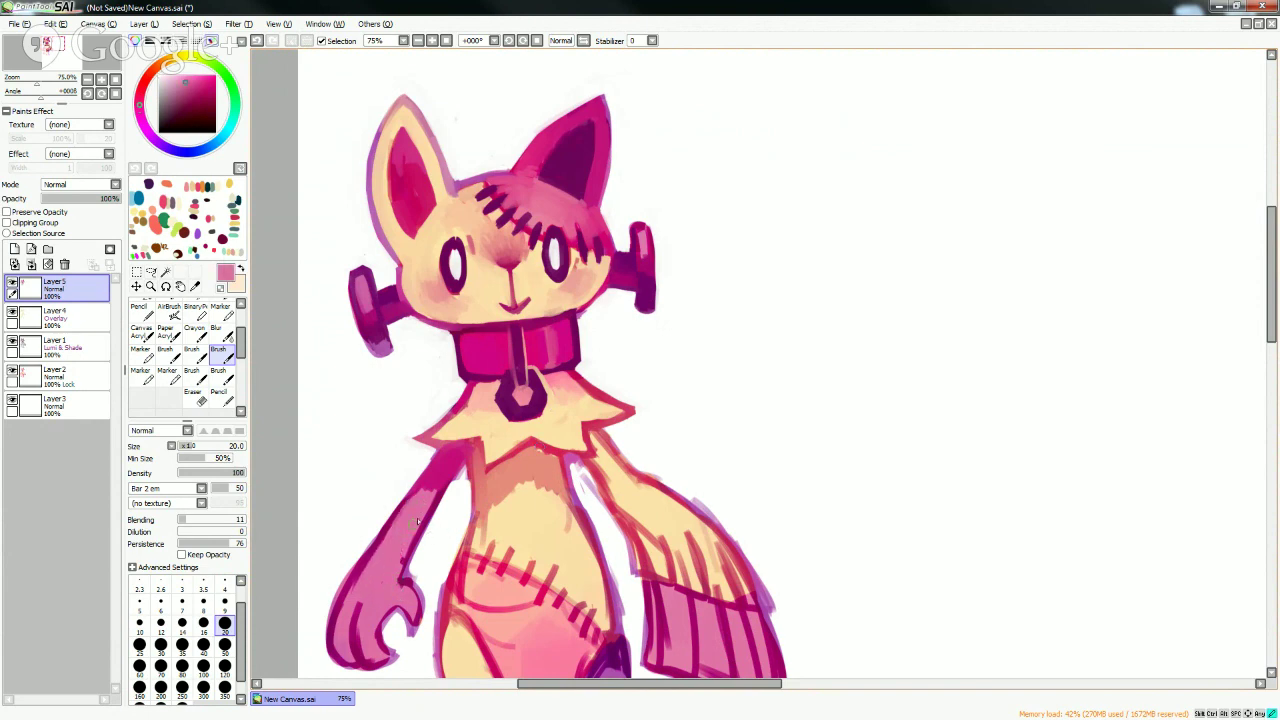
- Redraw the magenta arm's clawed hand and finger edges with sampled dark magenta and pink at size 9
alt+click(448, 464)
click(225, 605)
alt+click(408, 580)
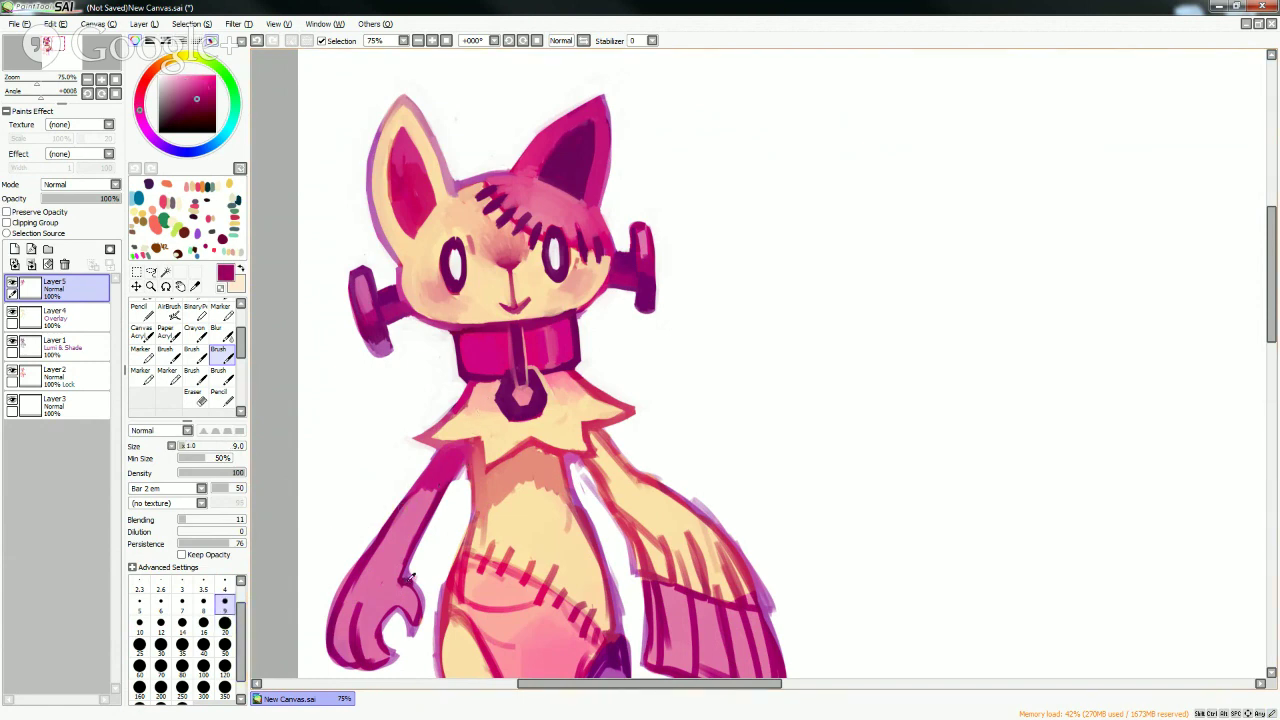
mouse_move(408, 580)
mouse_down()
mouse_move(413, 638)
mouse_move(400, 615)
mouse_move(385, 626)
mouse_move(381, 669)
mouse_up()
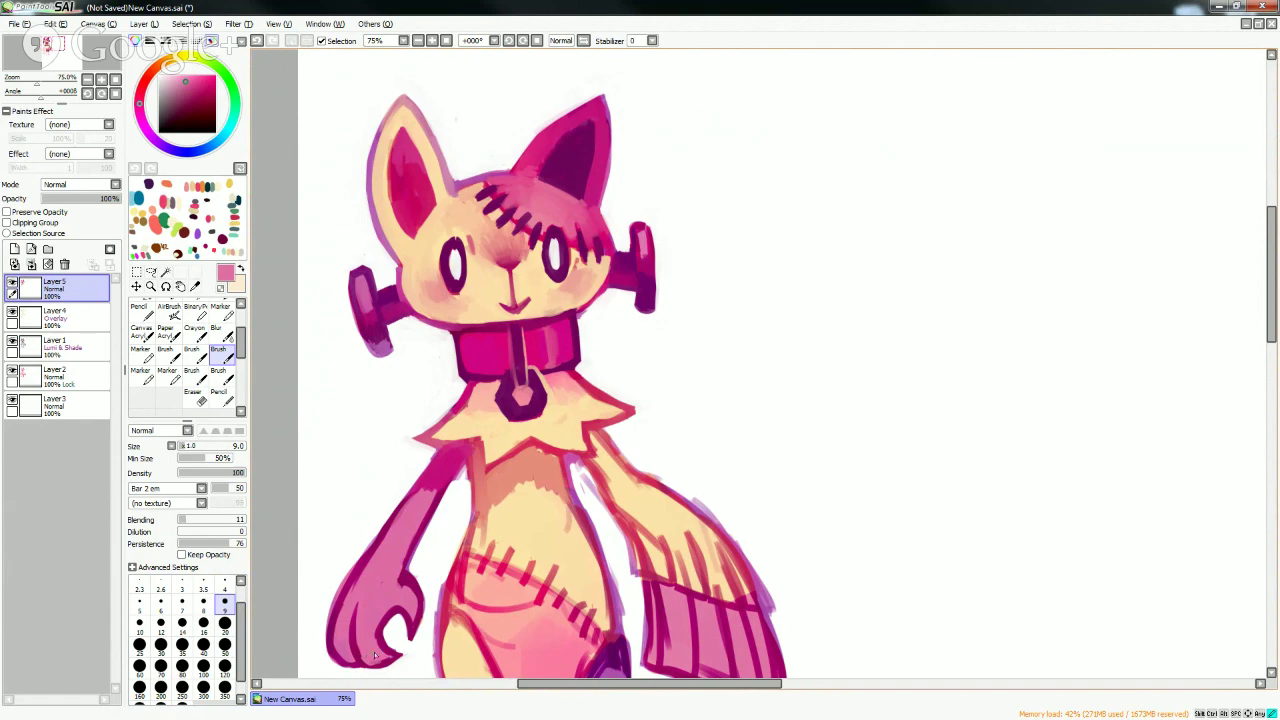
scroll(1251, 287, down, 3)
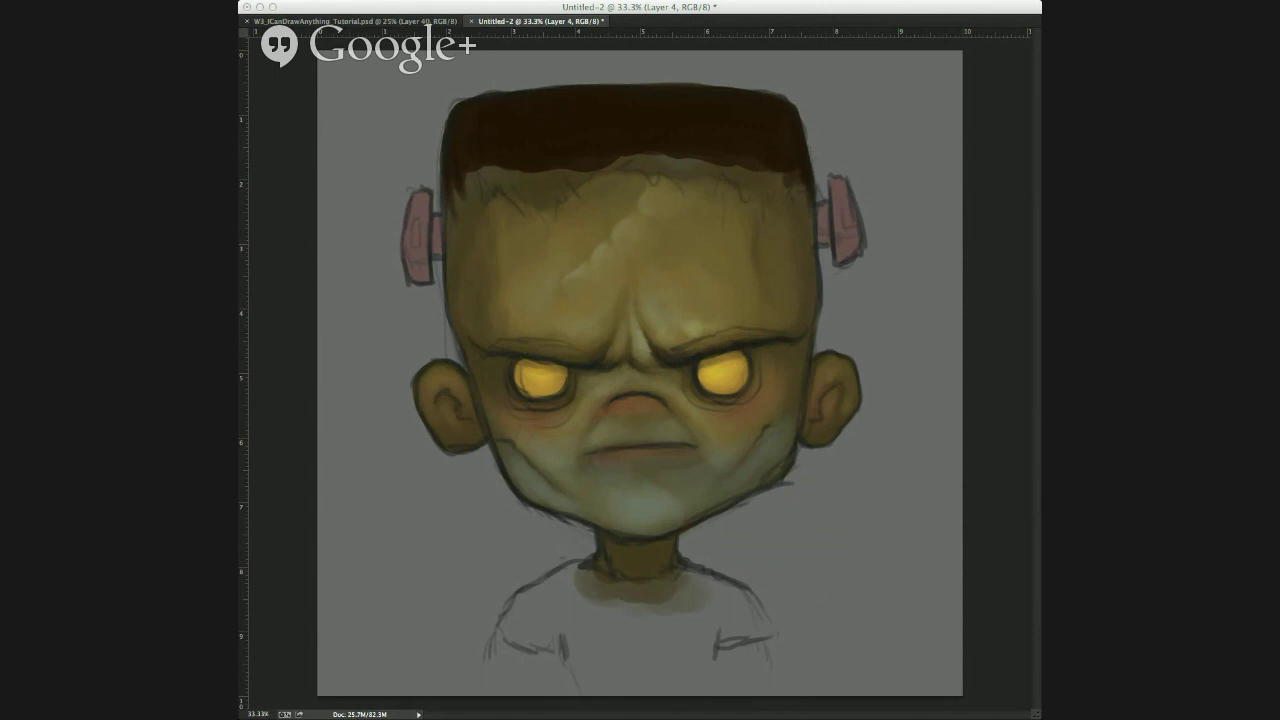
- Switch to the Photoshop portrait and touch up the brow above the boy's glowing eye
click(747, 344)
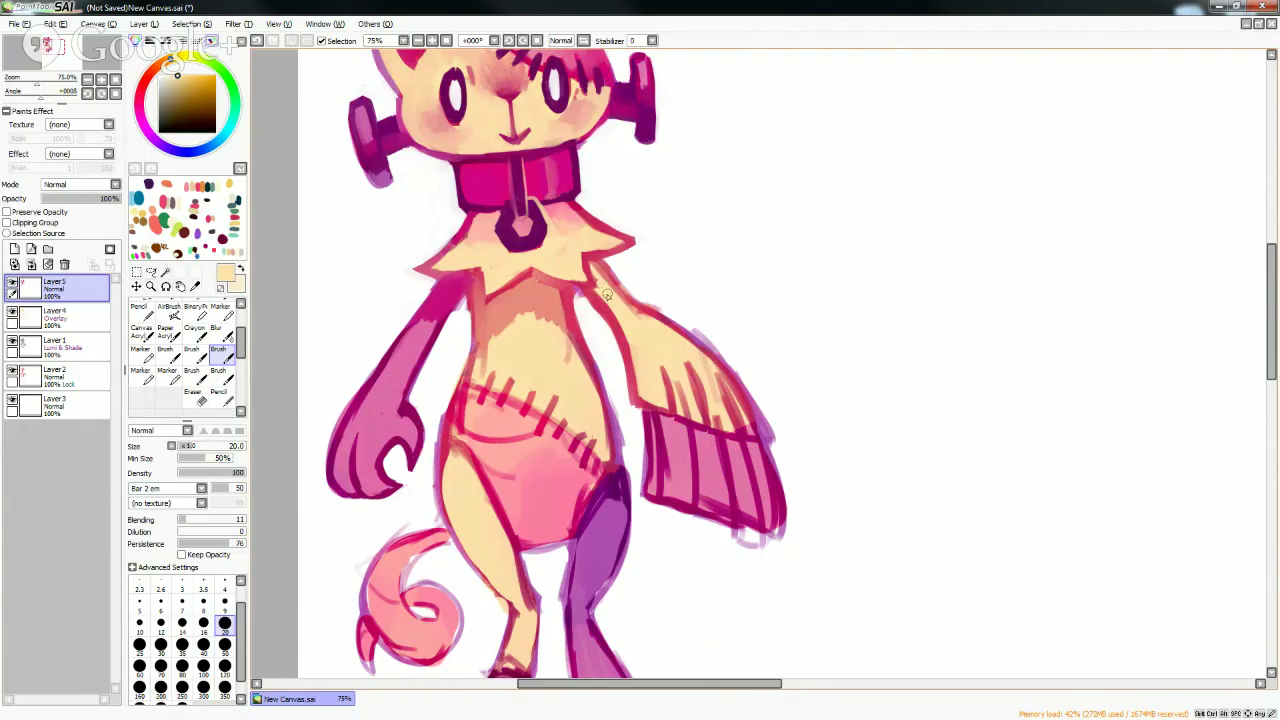
- Switch back to the cat in PaintTool SAI and sharpen the ruff's lower points with sampled crimson and cream at size 9
click(224, 601)
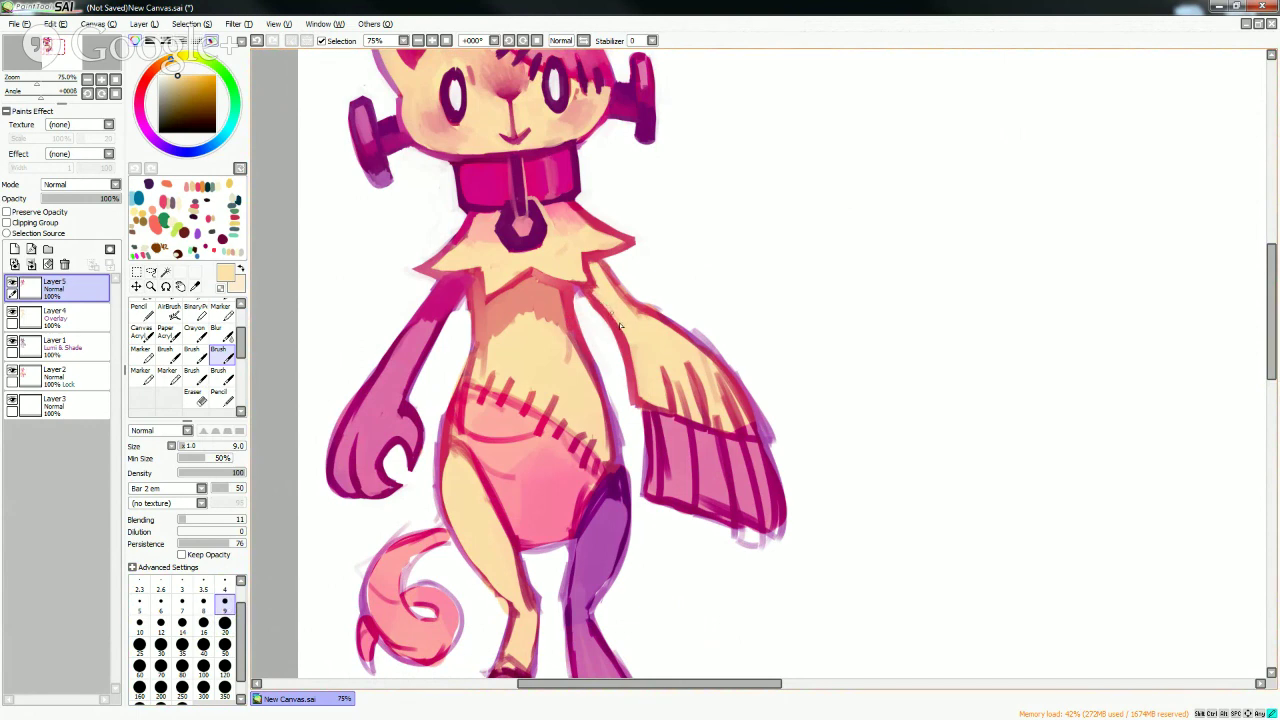
alt+click(587, 283)
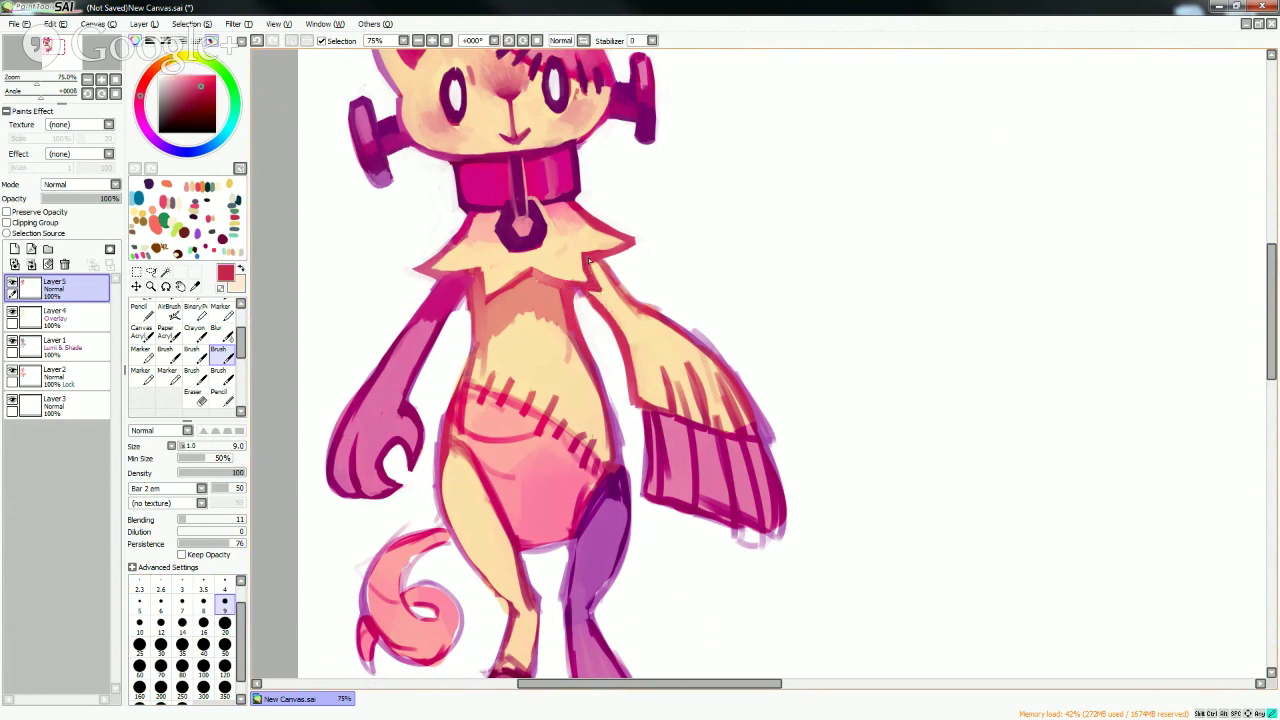
alt+click(586, 281)
alt+click(530, 277)
alt+click(485, 275)
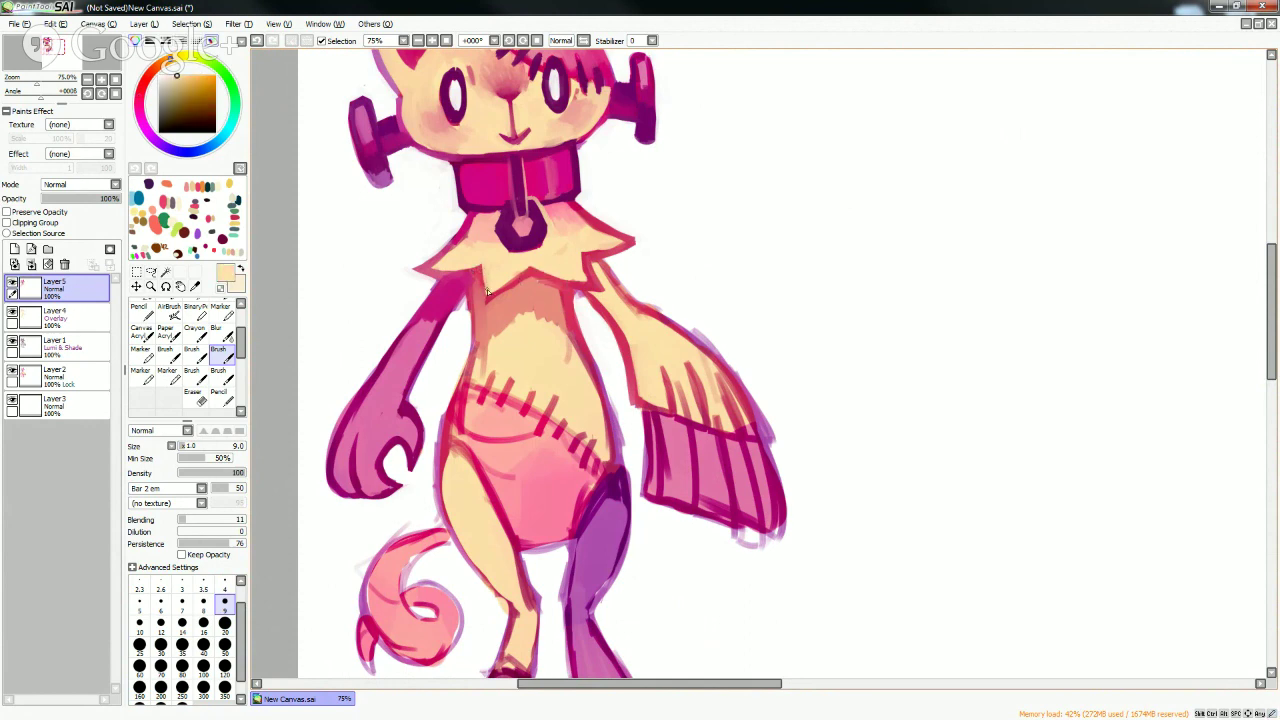
- Shade the top of the peach arm beneath the ruff with salmon and clean the adjoining ruff point in cream at size 20
alt+click(584, 265)
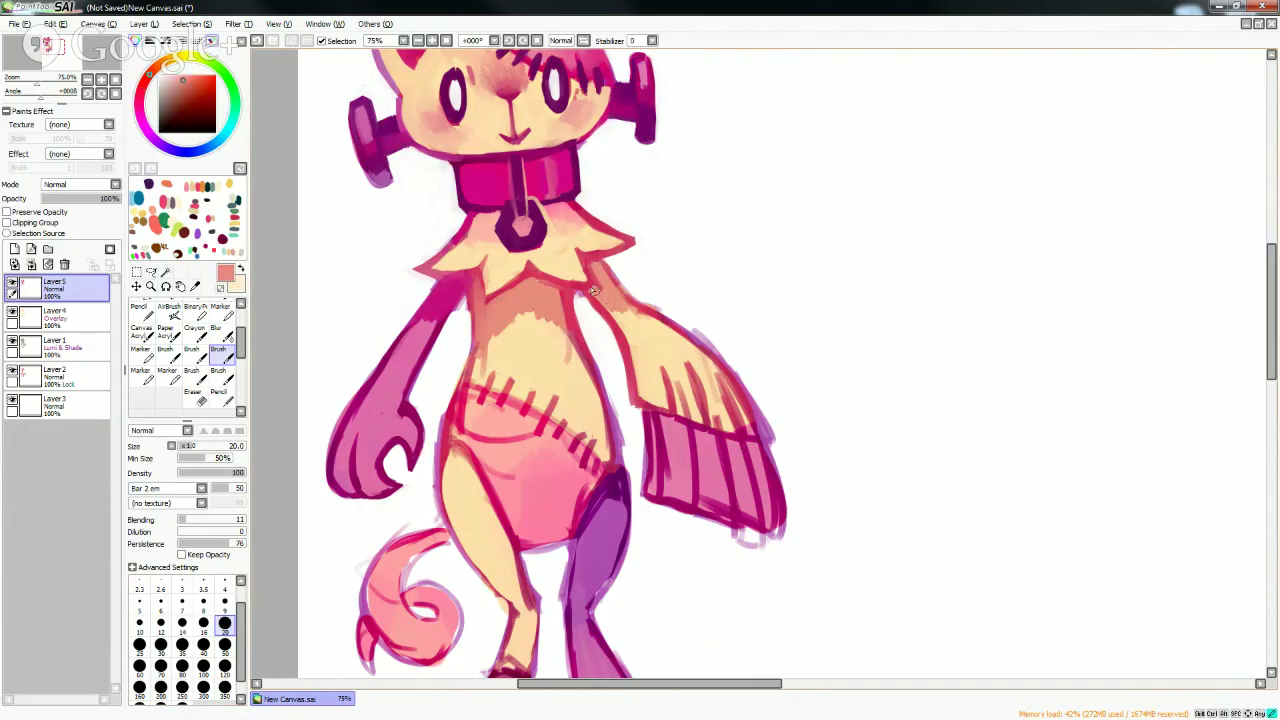
right_click(578, 286)
mouse_move(578, 286)
mouse_down()
mouse_move(600, 292)
mouse_move(570, 245)
mouse_up()
right_click(600, 283)
right_click(582, 240)
right_click(592, 254)
alt+click(574, 250)
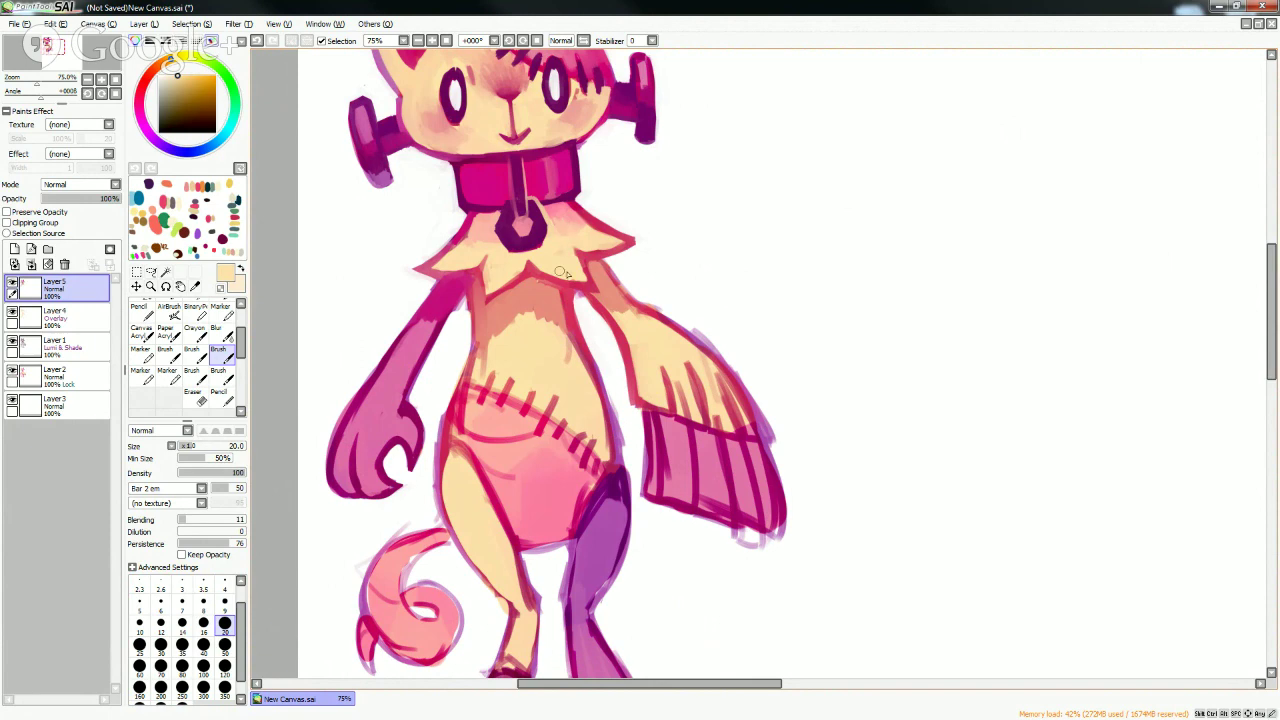
- Smooth the magenta ear with sampled magenta and trim its tip with white at brush size 20
scroll(1258, 285, up, 5)
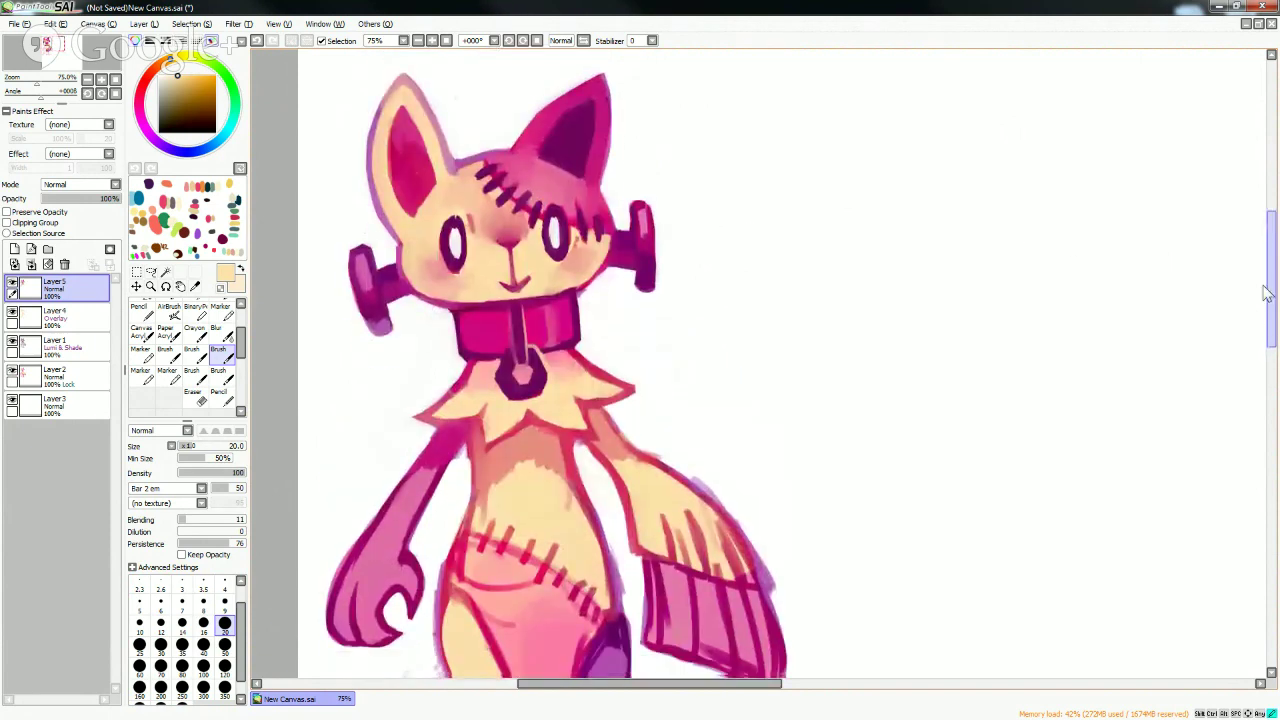
scroll(1250, 283, up, 2)
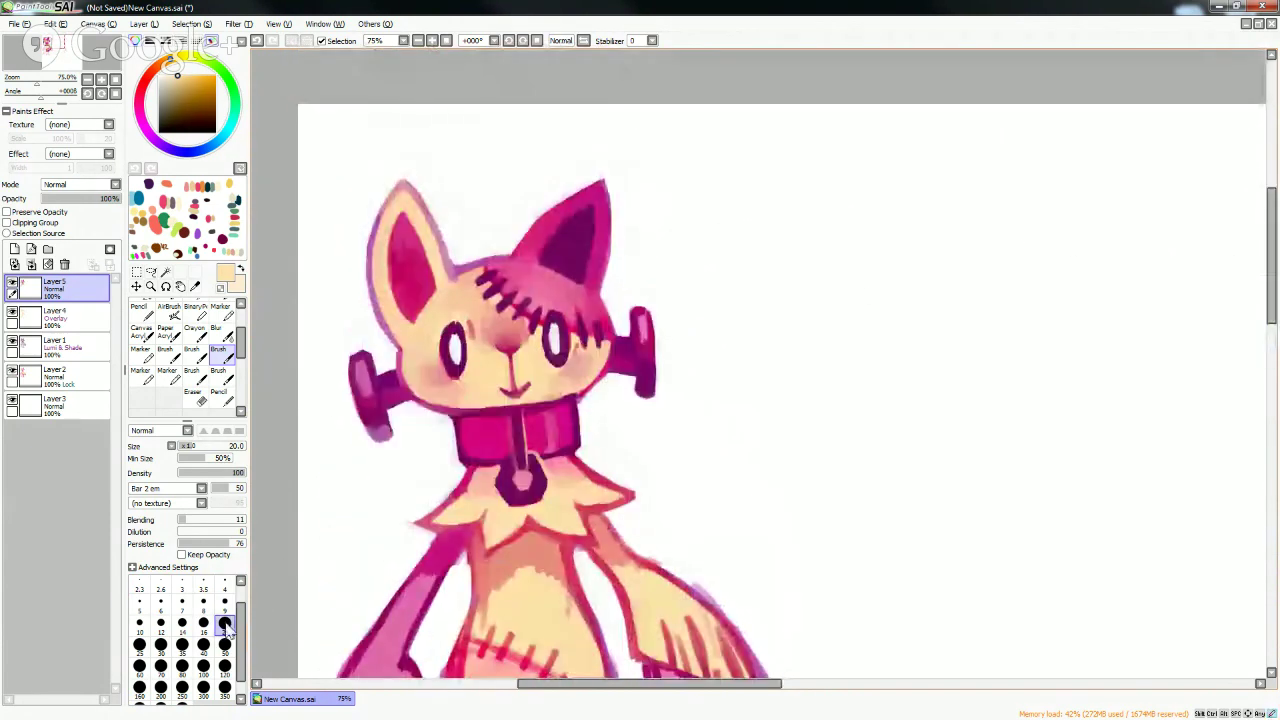
alt+click(568, 214)
mouse_move(537, 218)
mouse_down()
mouse_move(600, 182)
mouse_move(607, 203)
mouse_move(590, 206)
mouse_up()
alt+click(571, 228)
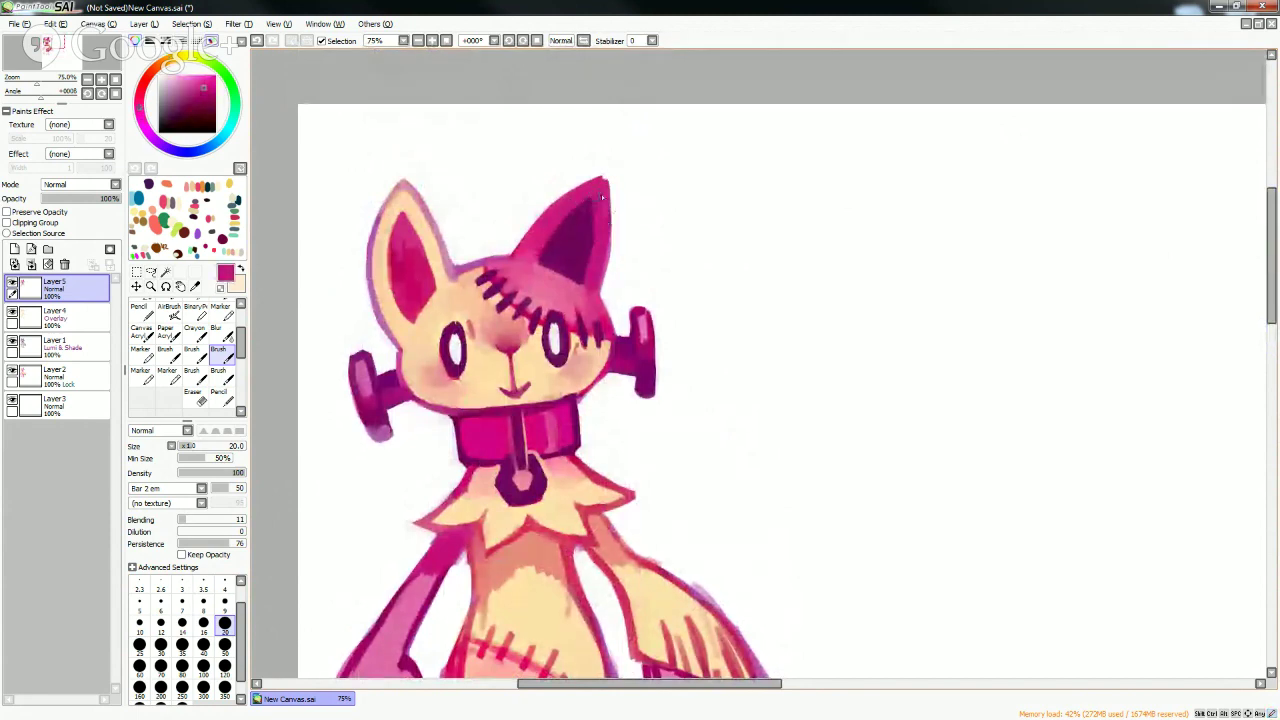
alt+click(612, 163)
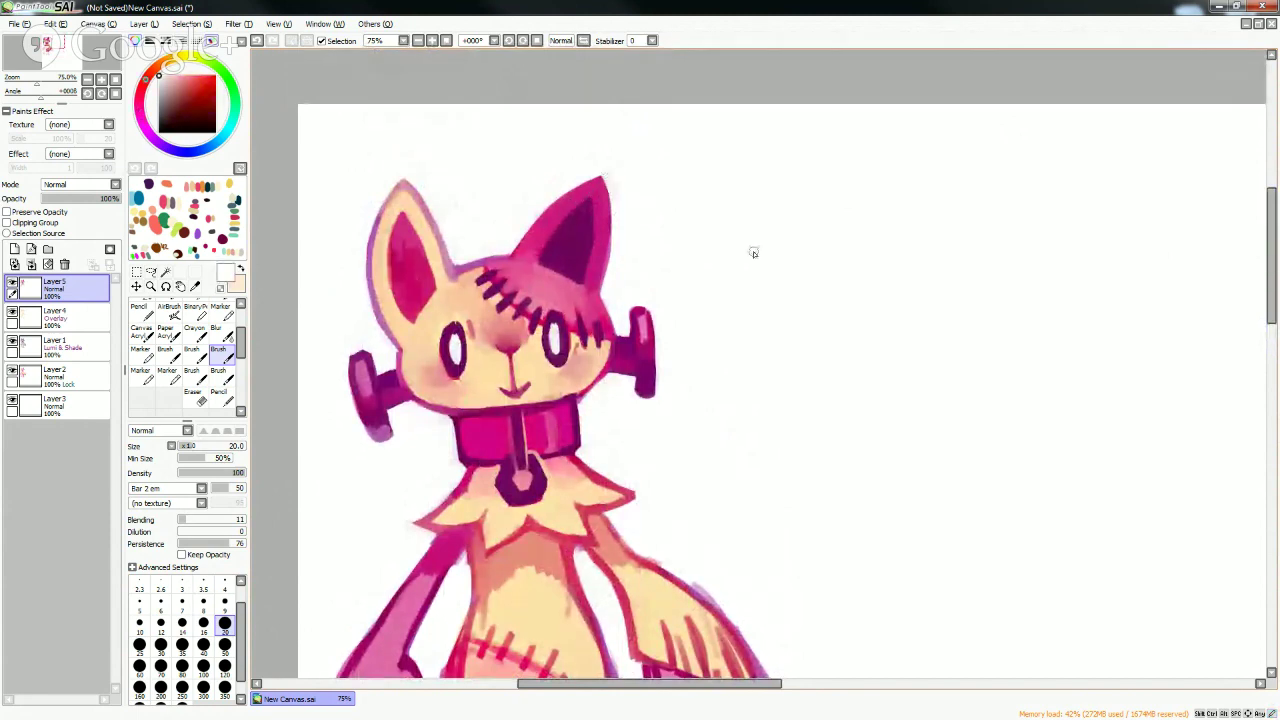
- Redraw the peach arm's outer edge down to the magenta feathers with sampled crimson, covering the lilac sketch lines
drag(1260, 221, 1258, 290)
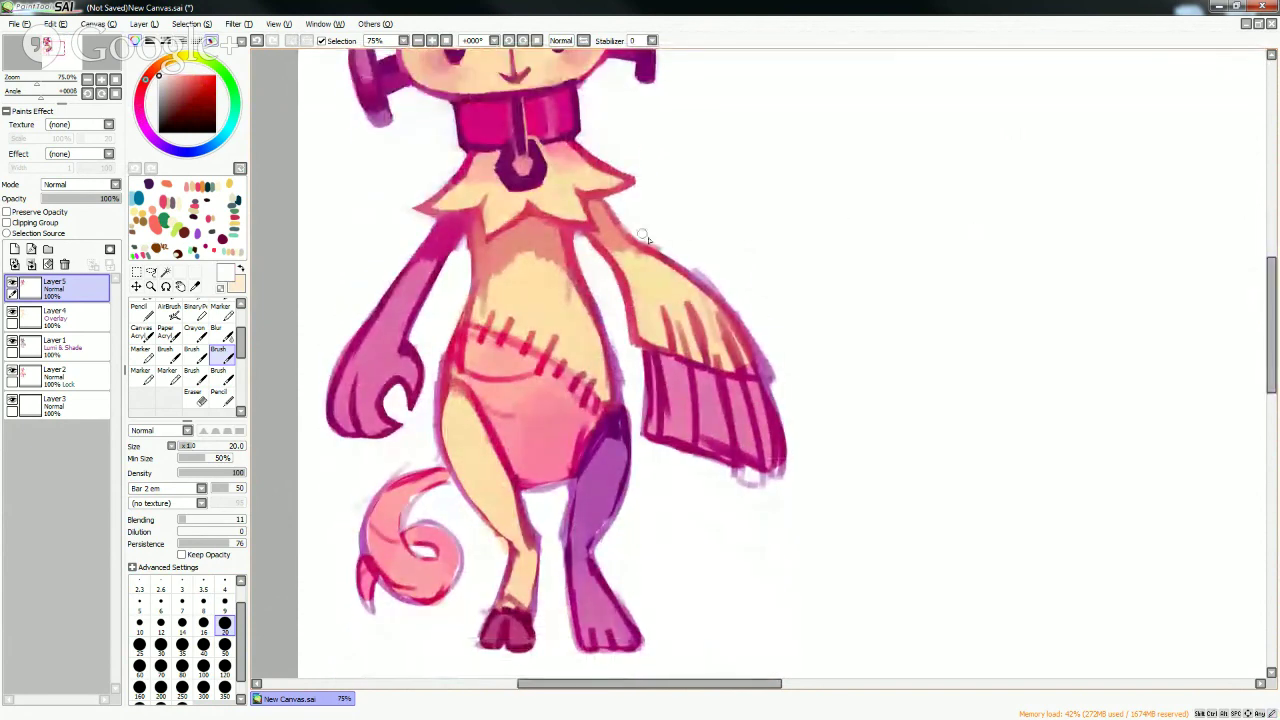
alt+click(700, 295)
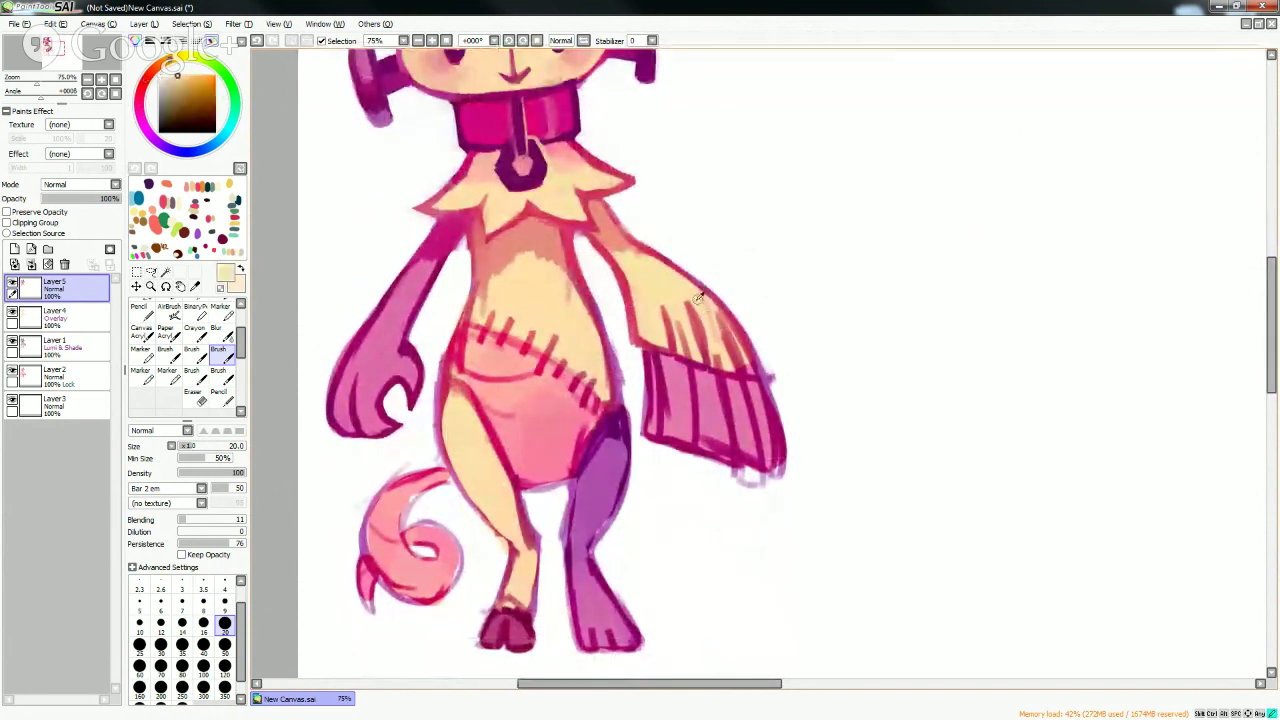
alt+click(748, 378)
drag(741, 376, 767, 379)
mouse_move(736, 325)
mouse_down()
mouse_move(751, 356)
mouse_move(718, 299)
mouse_up()
mouse_move(718, 299)
mouse_down()
mouse_move(774, 385)
mouse_move(764, 380)
mouse_up()
alt+click(783, 380)
alt+click(765, 384)
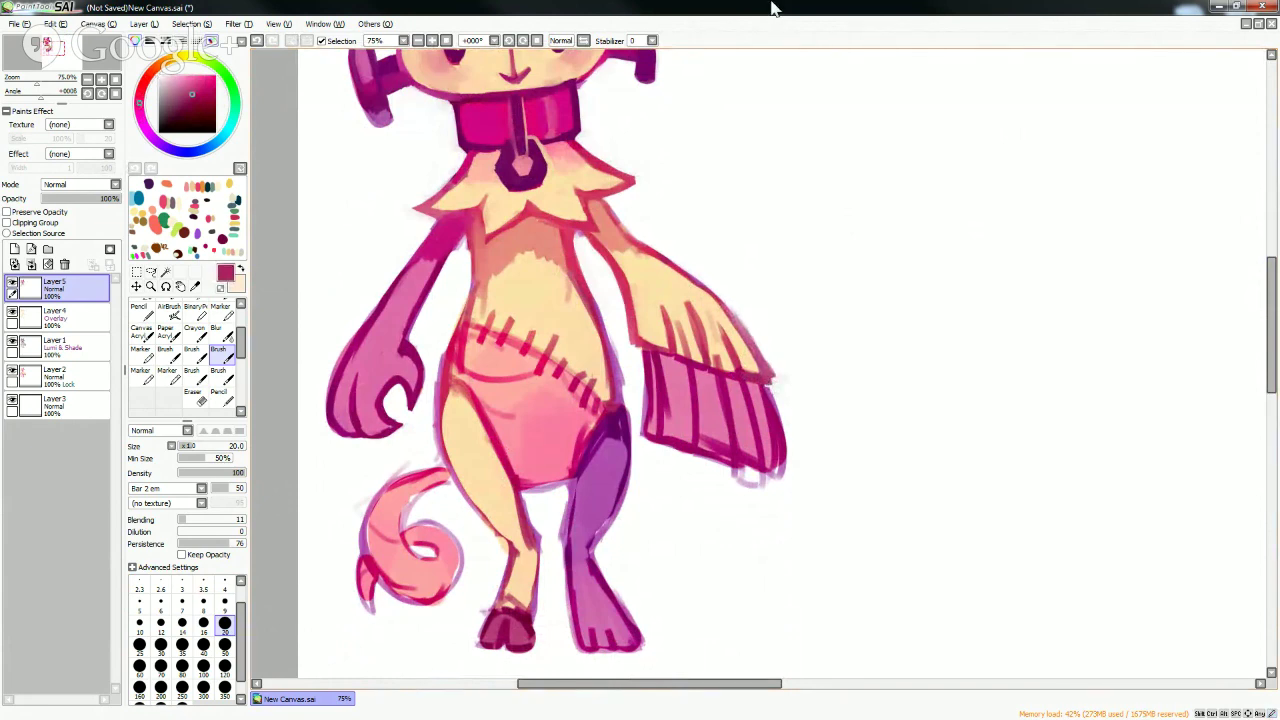
- Clean the peach arm's fur strokes with cream and redraw the magenta feathers' dividing lines and fill with sampled magenta and pink
alt+click(694, 292)
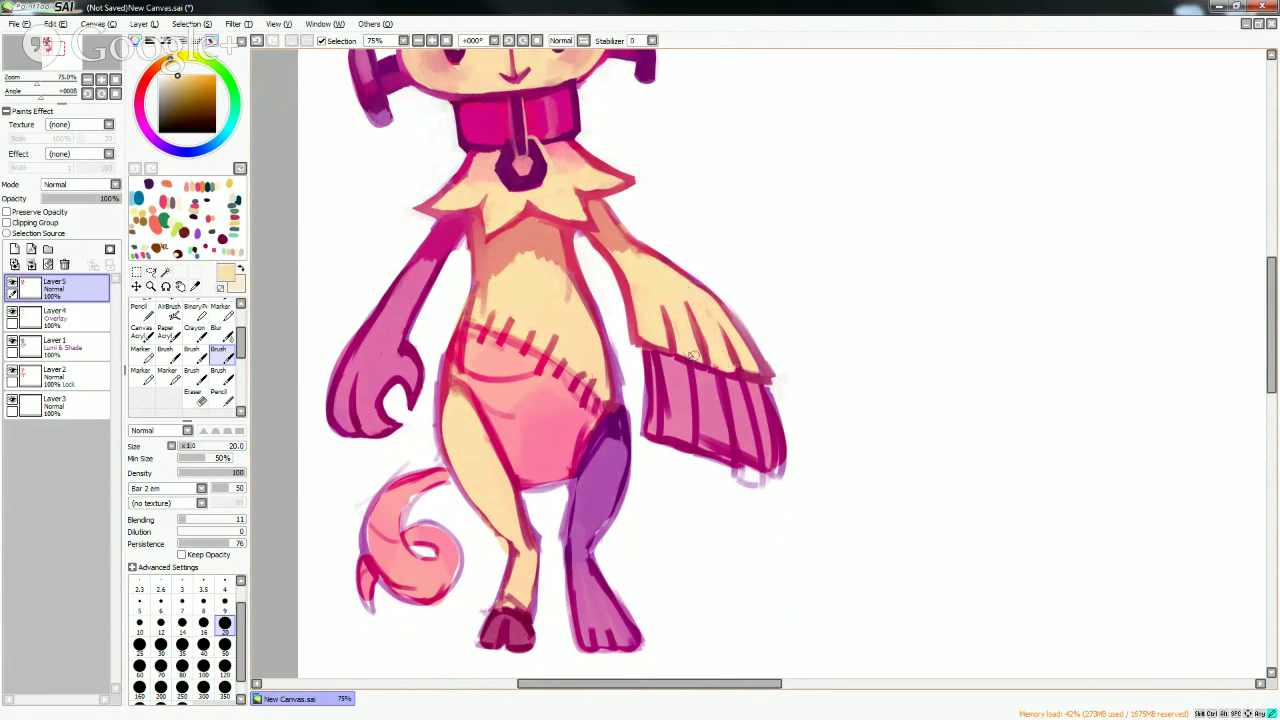
alt+click(663, 385)
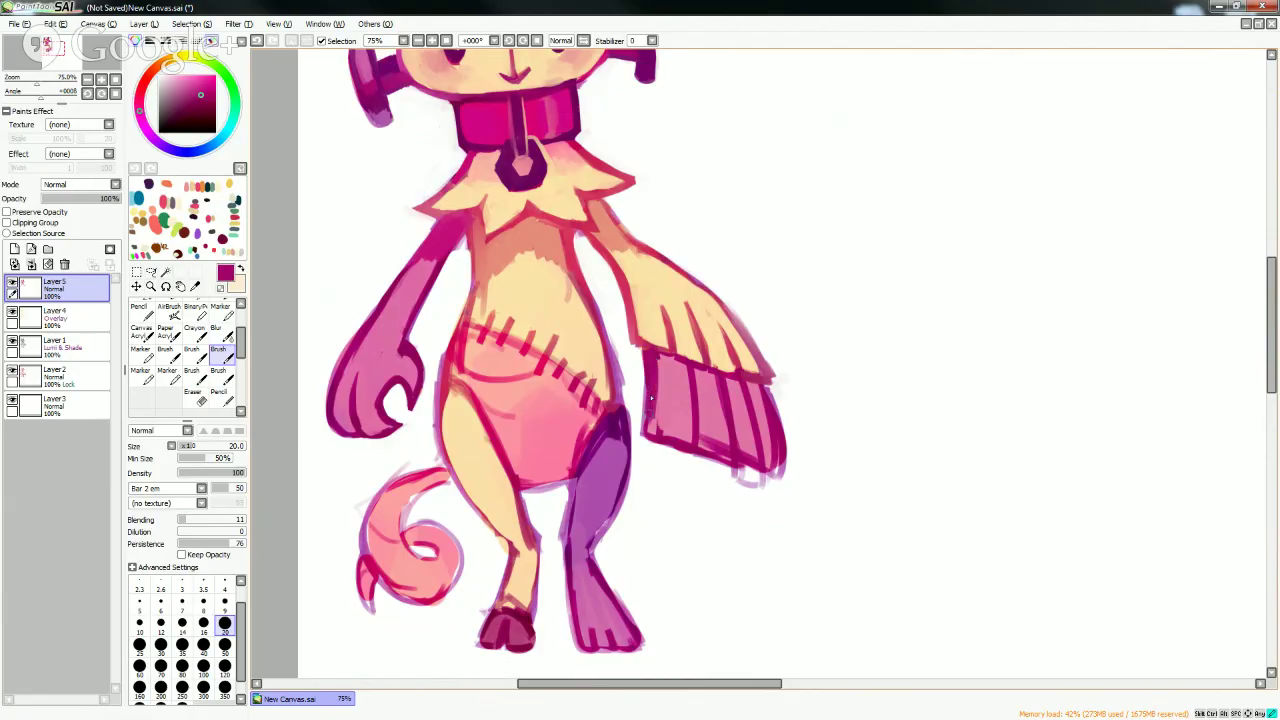
alt+click(702, 442)
alt+click(694, 429)
mouse_move(700, 448)
mouse_down()
mouse_move(730, 429)
mouse_move(727, 445)
mouse_move(772, 476)
mouse_up()
alt+click(739, 420)
mouse_move(730, 398)
mouse_down()
mouse_move(744, 460)
mouse_move(762, 466)
mouse_up()
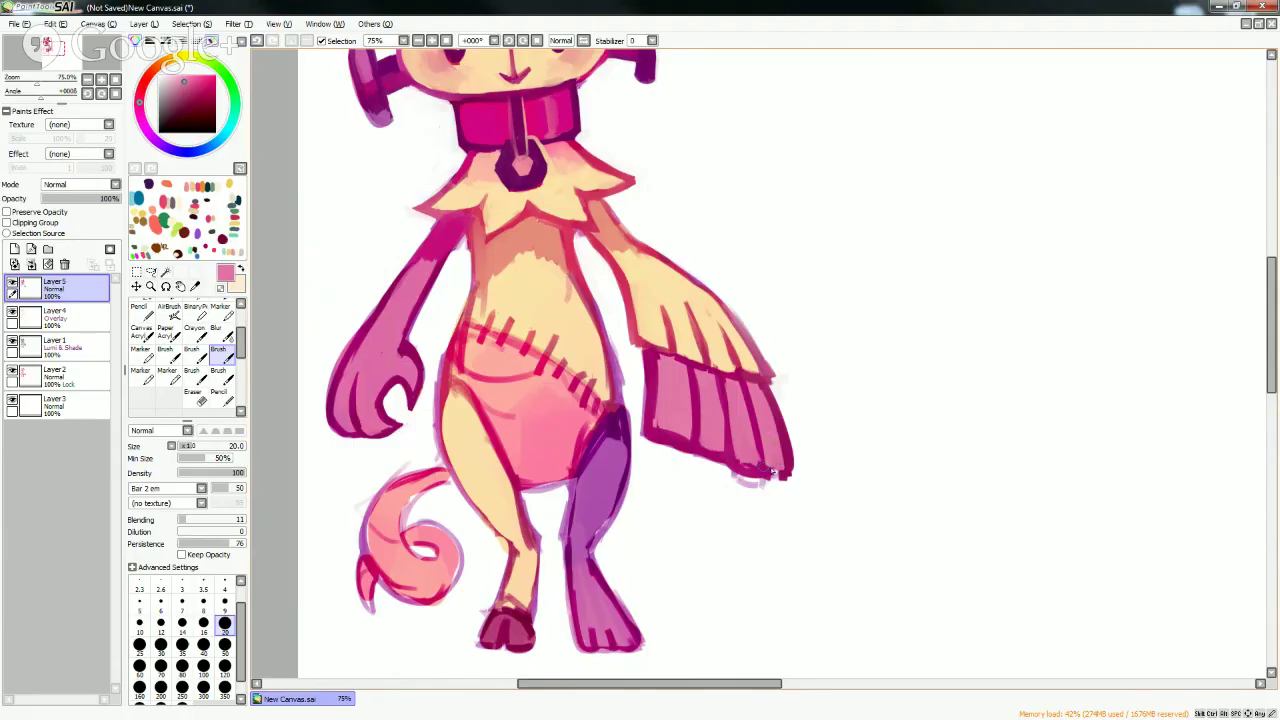
- Strengthen the magenta feathers' lower outline and tidy the seam where they meet the peach arm using sampled colours
alt+click(723, 458)
mouse_move(726, 452)
mouse_down()
mouse_move(782, 478)
mouse_move(692, 442)
mouse_up()
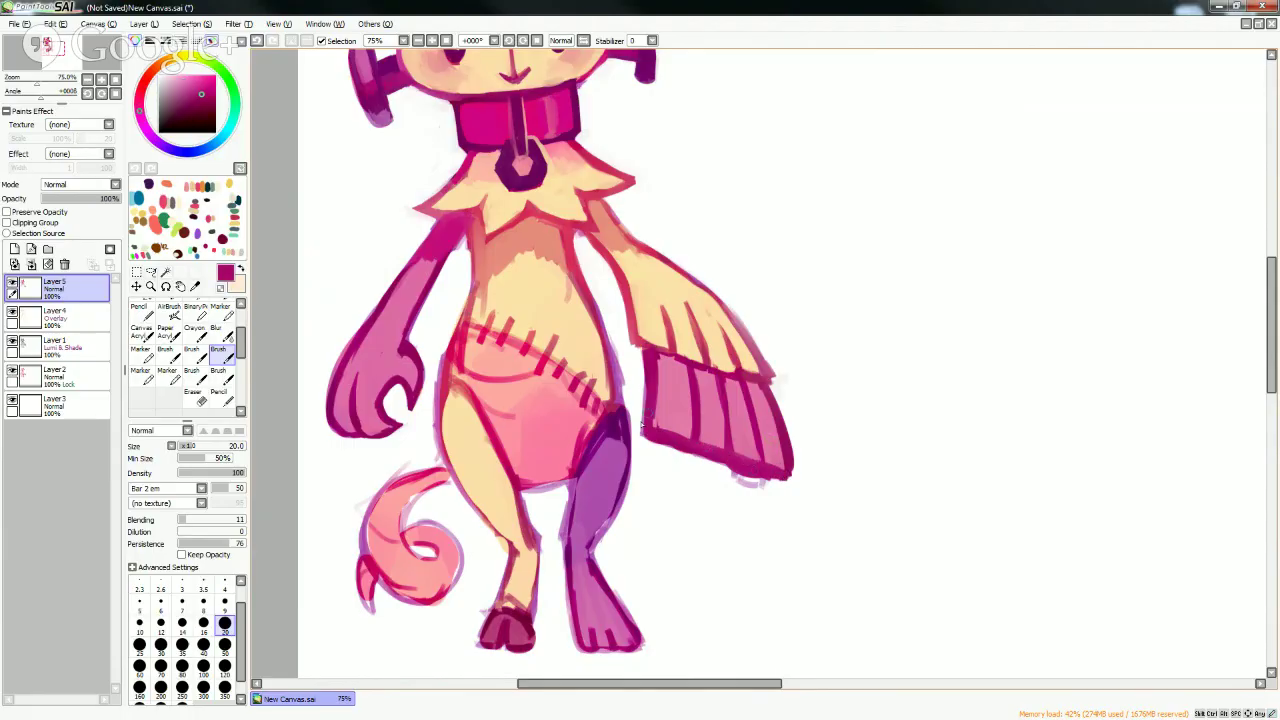
alt+click(636, 366)
mouse_move(640, 358)
mouse_down()
mouse_move(635, 408)
mouse_move(658, 362)
mouse_move(633, 339)
mouse_move(629, 294)
mouse_move(674, 358)
mouse_up()
alt+click(652, 355)
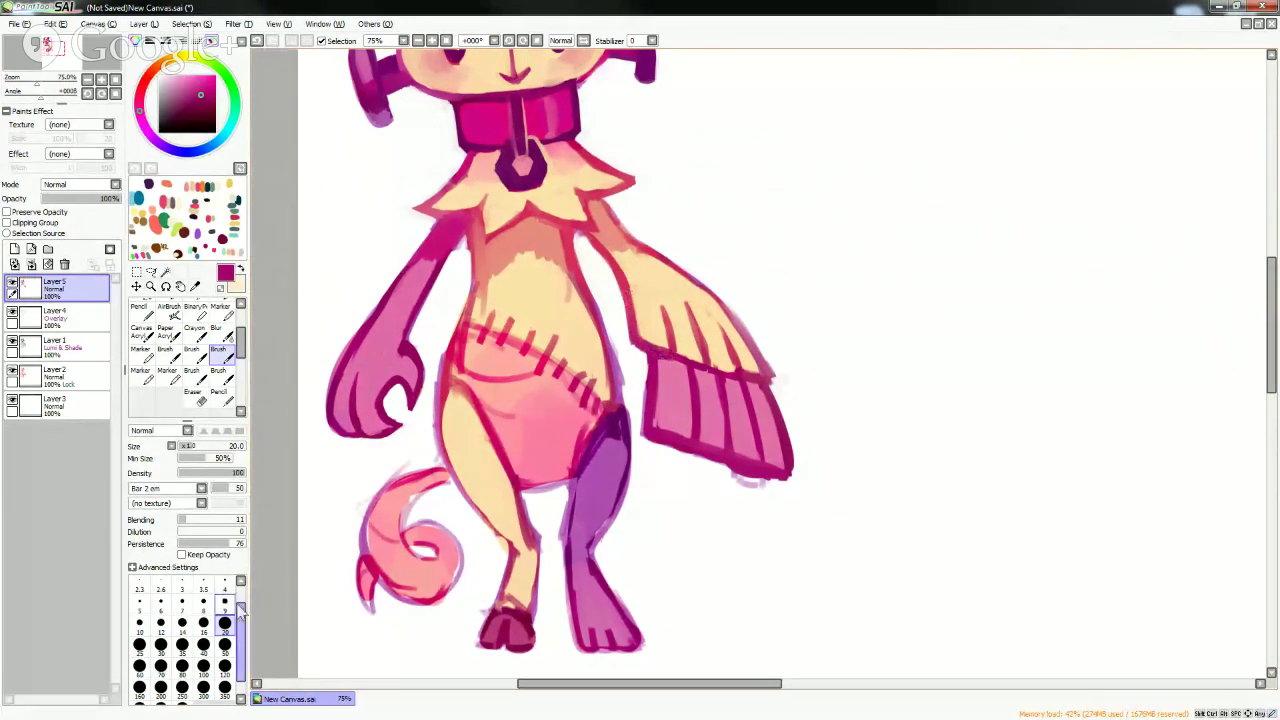
- Refine the peach arm's outline with crimson and cream at size 9, and clear the stray sketch marks below the feathers
alt+click(602, 198)
click(224, 603)
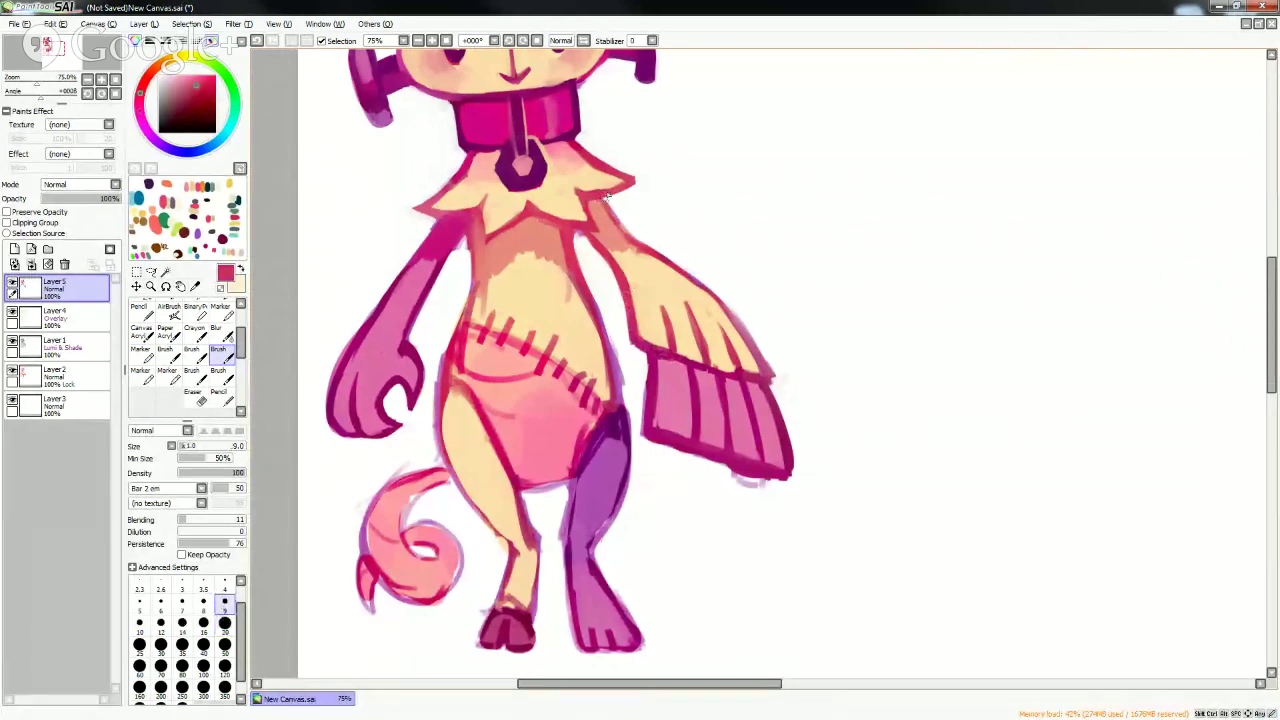
drag(598, 196, 630, 241)
alt+click(654, 220)
alt+click(696, 295)
alt+click(720, 368)
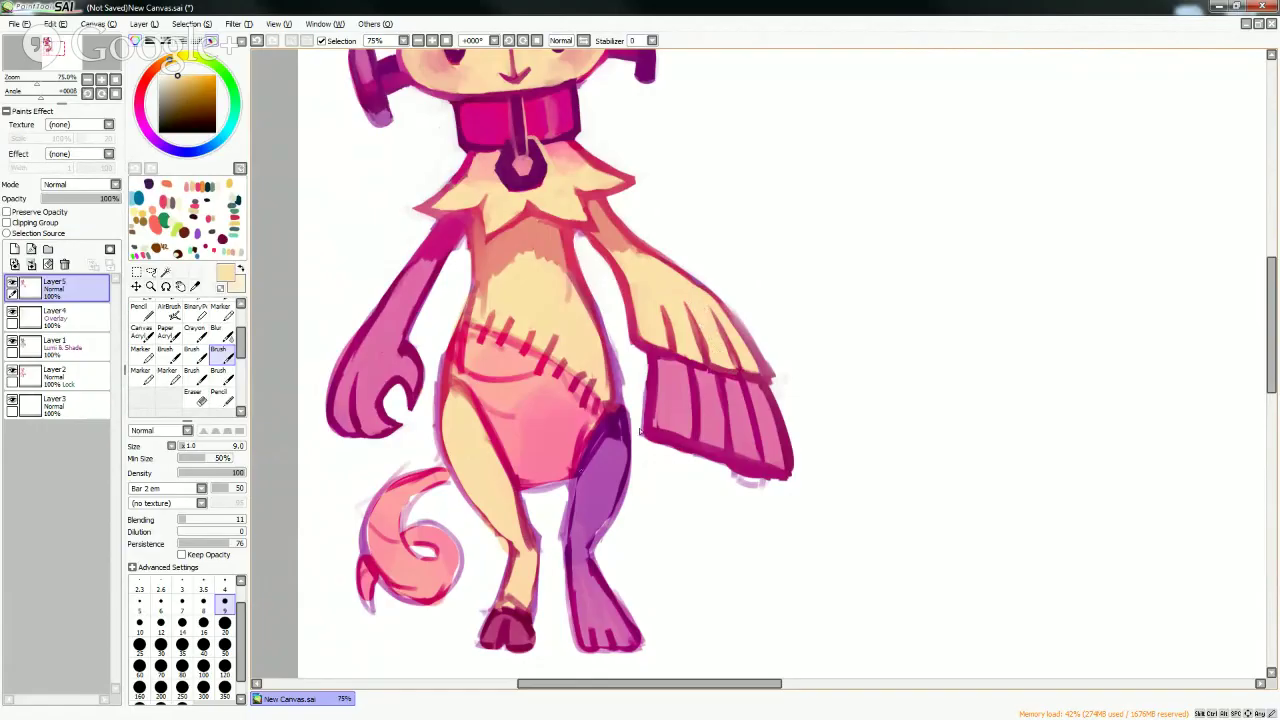
mouse_move(735, 474)
mouse_down()
mouse_move(807, 496)
mouse_move(751, 479)
mouse_up()
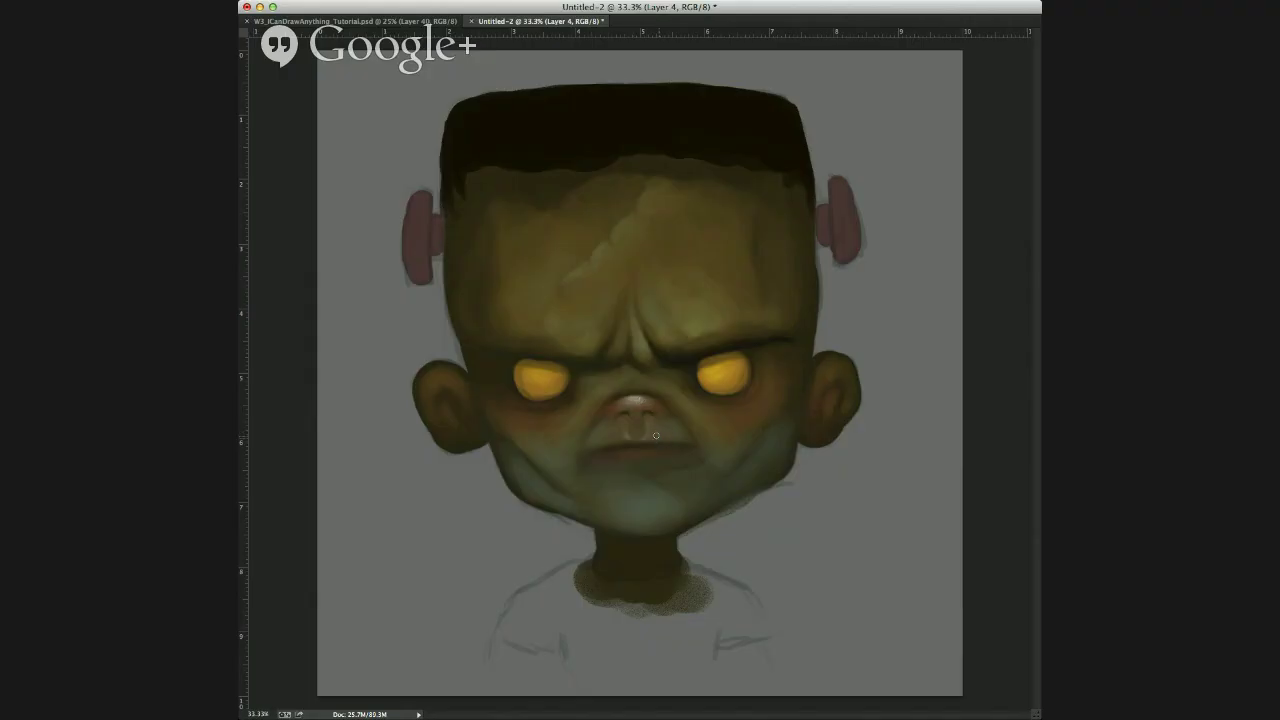
- Switch to the Photoshop portrait and sample a skin tone between the boy's nose and mouth
alt+click(646, 430)
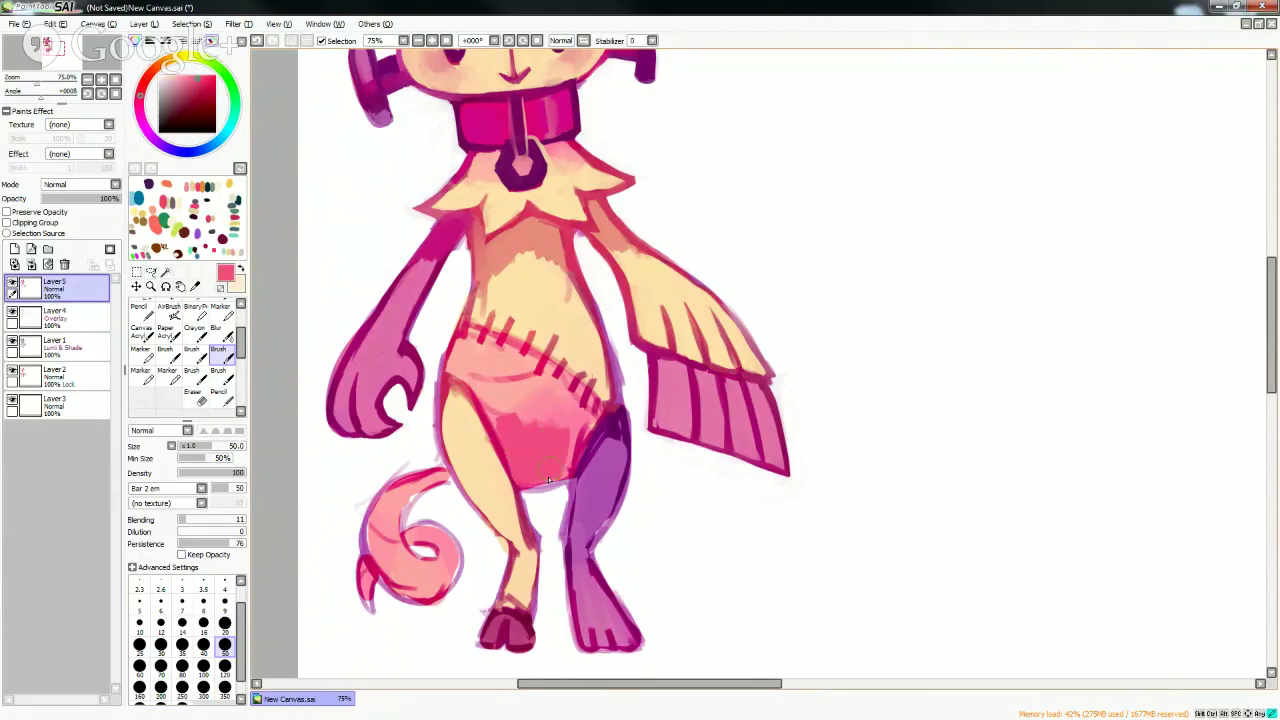
- Switch back to the cat in PaintTool SAI and shade the pink lower belly with reddish pink at brush size 50
right_click(532, 408)
mouse_move(532, 408)
mouse_down()
mouse_move(495, 403)
mouse_move(526, 446)
mouse_move(498, 428)
mouse_up()
right_click(528, 426)
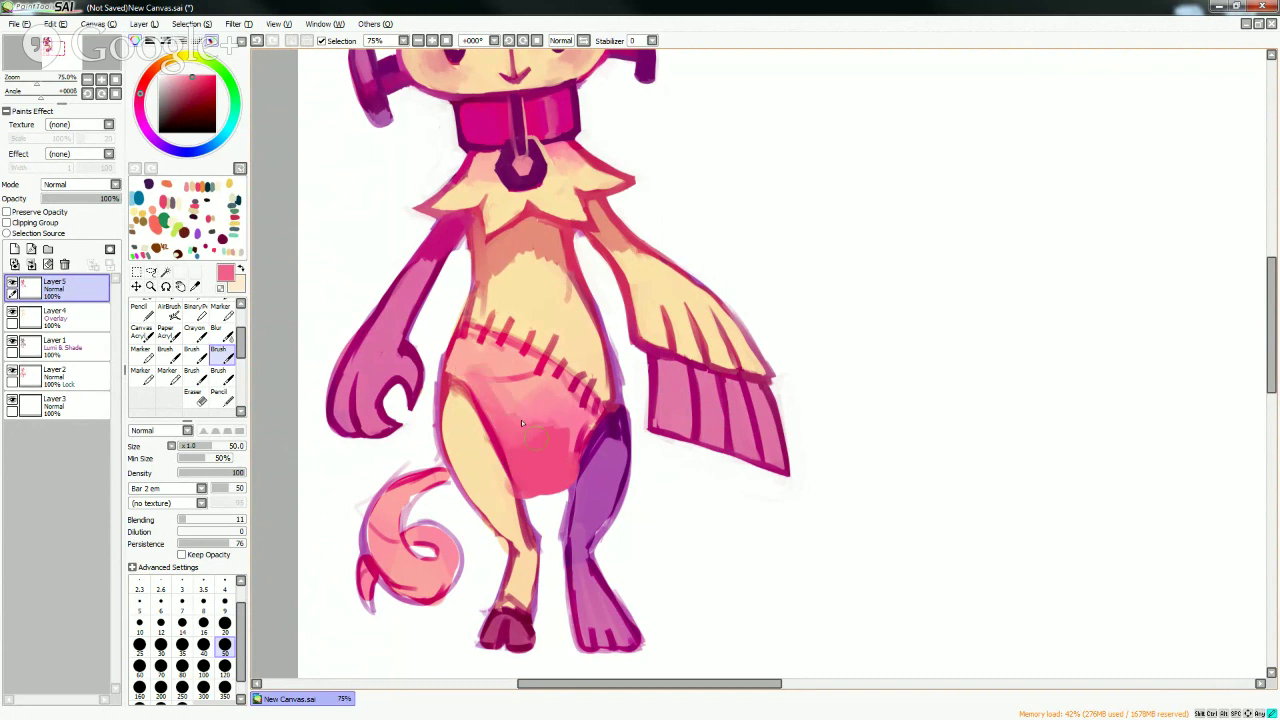
- Outline the pink lower belly's bottom edge and the peach inner thigh with dark purple, using brush sizes 9 and 20
click(228, 604)
right_click(556, 499)
mouse_move(556, 497)
mouse_down()
mouse_move(530, 494)
mouse_move(576, 482)
mouse_up()
alt+click(520, 494)
click(224, 622)
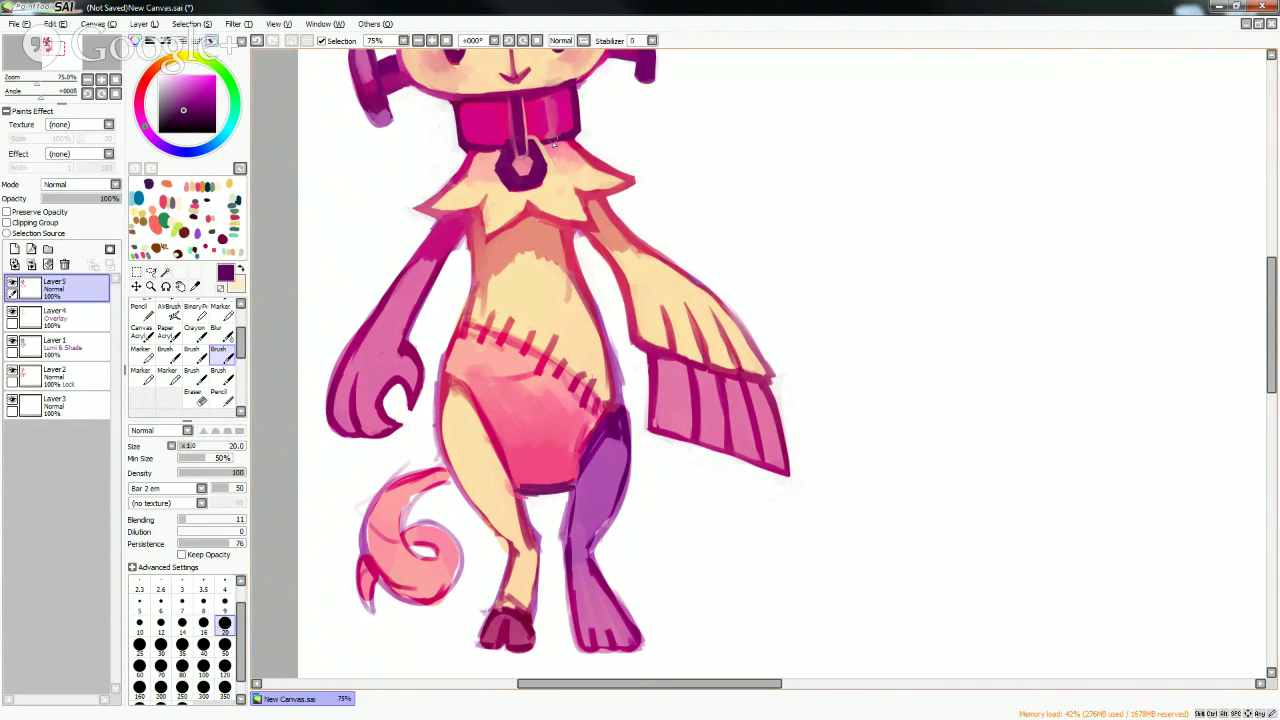
drag(490, 472, 540, 515)
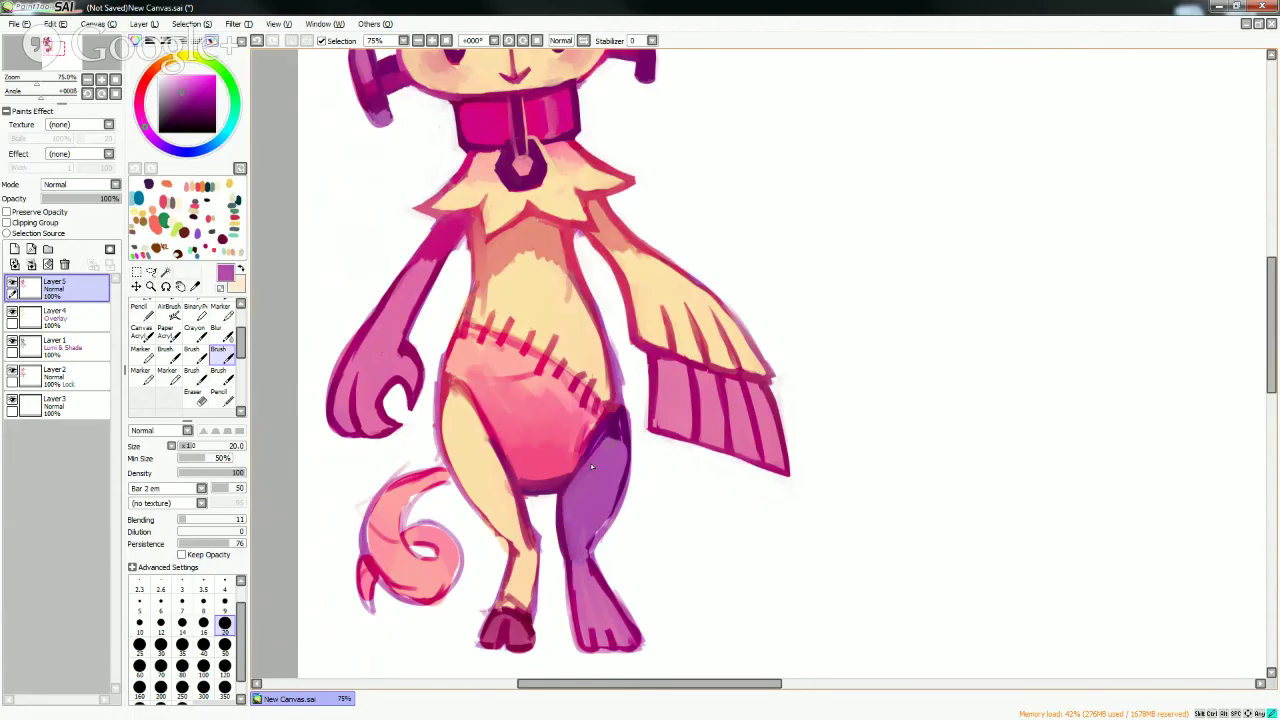
- Paint sampled purple over the upper purple leg and clean its border with the pink lower belly at size 20
right_click(560, 488)
mouse_move(592, 466)
mouse_down()
mouse_move(614, 433)
mouse_move(604, 420)
mouse_up()
right_click(552, 461)
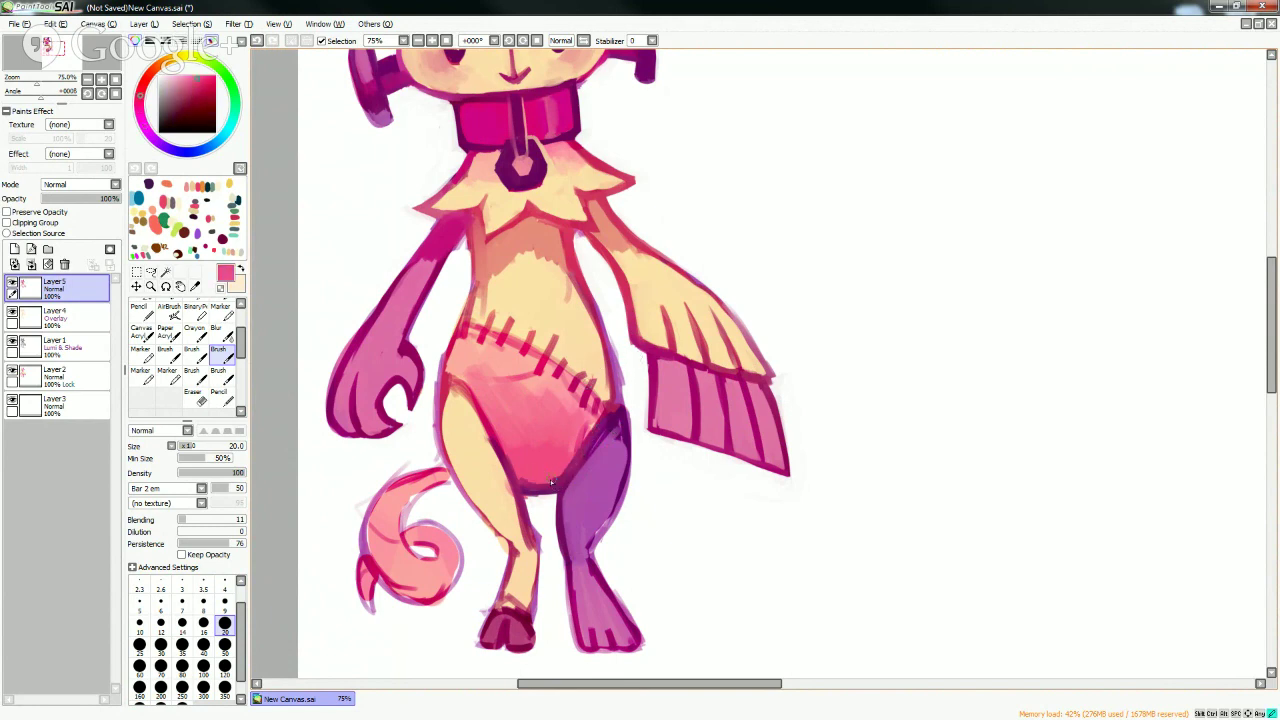
- Blend sampled light pink and salmon across the upper part of the pink belly patch at size 50
right_click(520, 382)
click(225, 648)
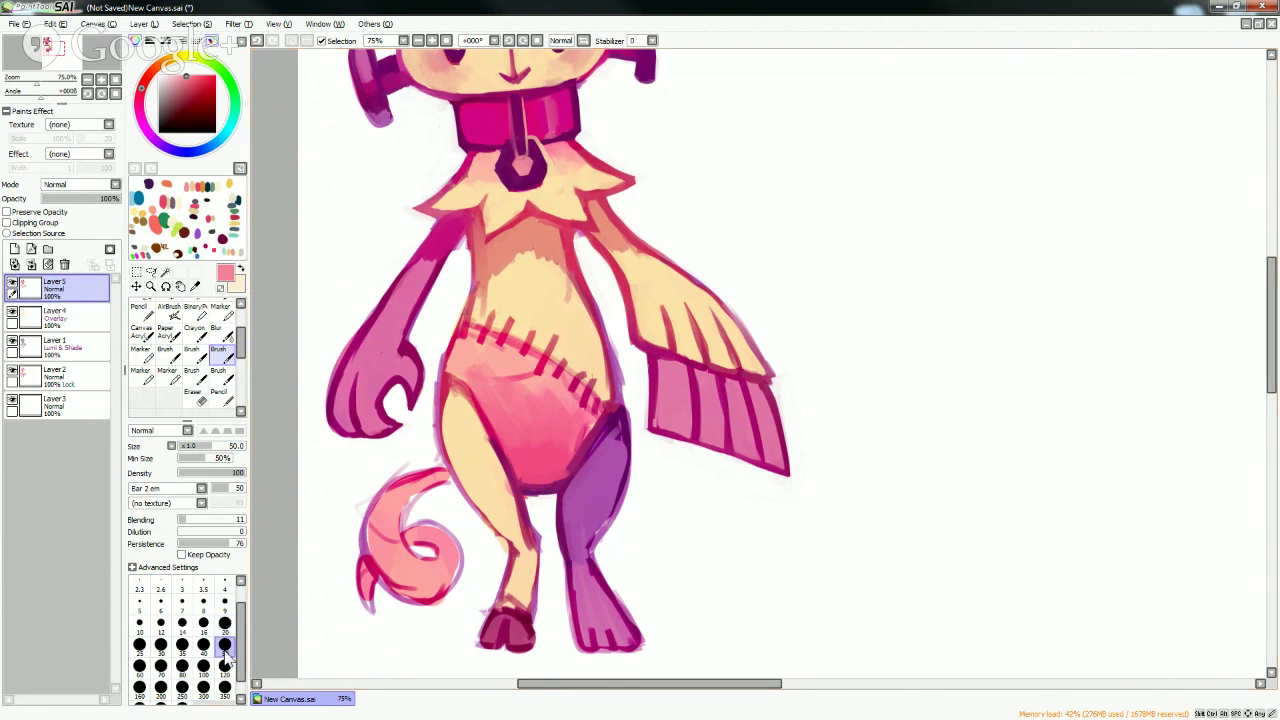
right_click(472, 362)
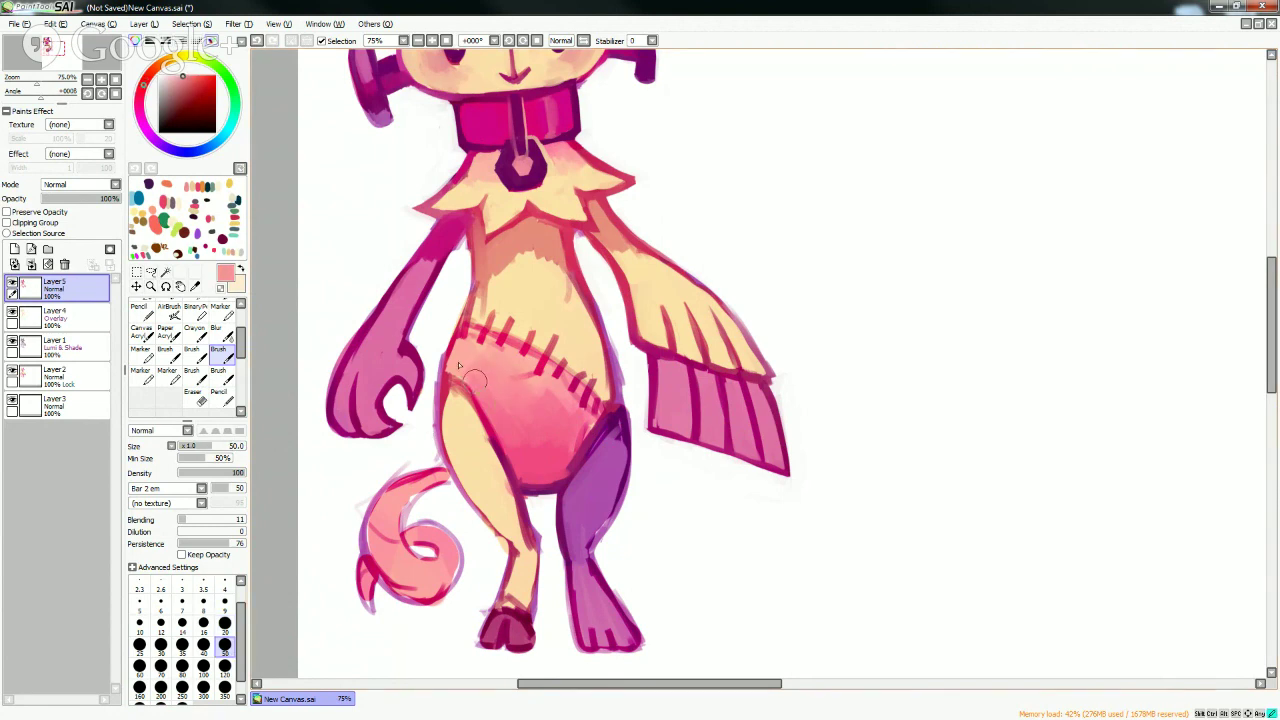
- Fill out the peach thigh and redraw its outer edge down to the knee with sampled crimson at size 16
click(203, 622)
right_click(455, 410)
mouse_move(446, 392)
mouse_down()
mouse_move(445, 423)
mouse_move(447, 394)
mouse_move(444, 420)
mouse_move(515, 533)
mouse_up()
alt+click(448, 400)
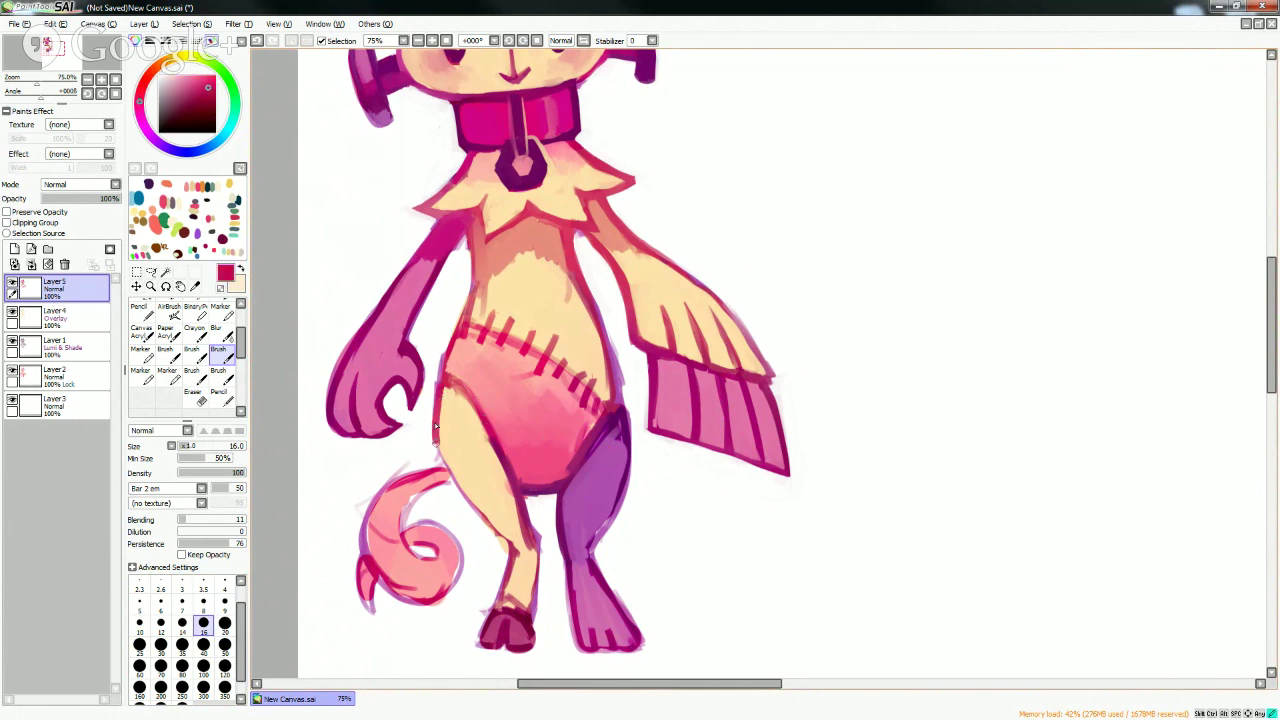
drag(434, 422, 520, 550)
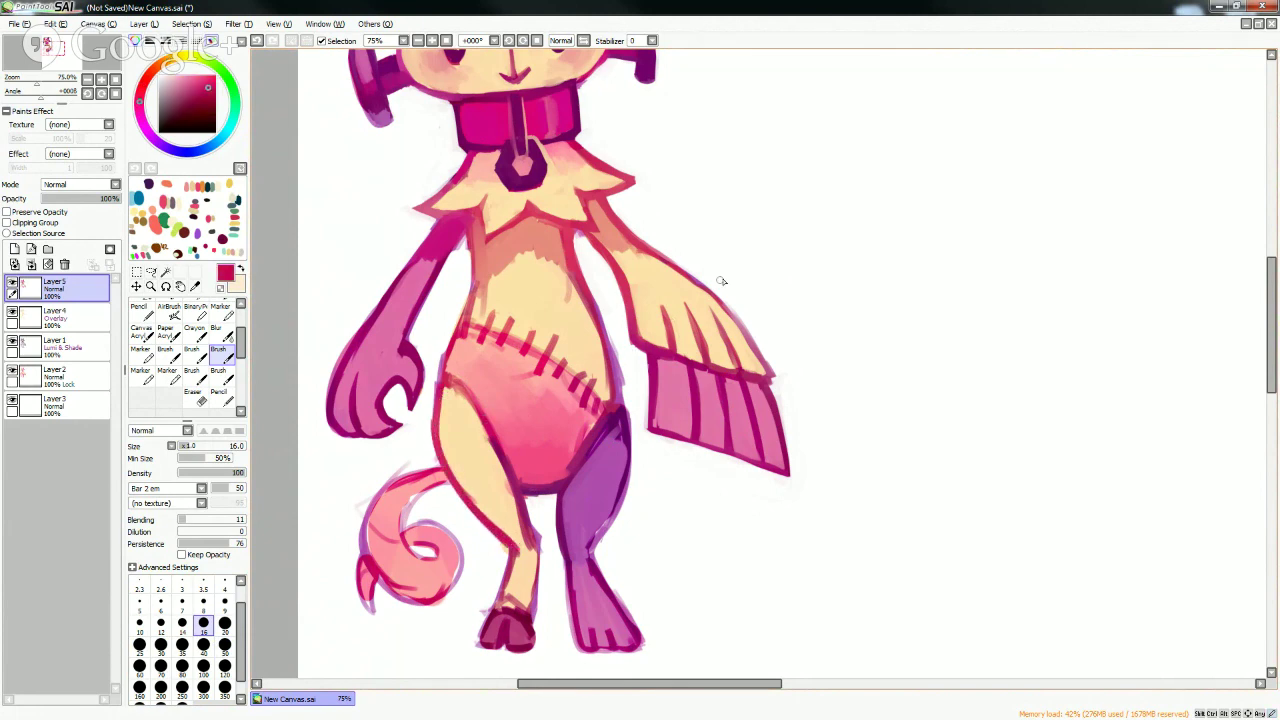
- Touch up the peach and salmon around the stitches on the belly with sampled colours at brush size 20
click(223, 622)
alt+click(536, 393)
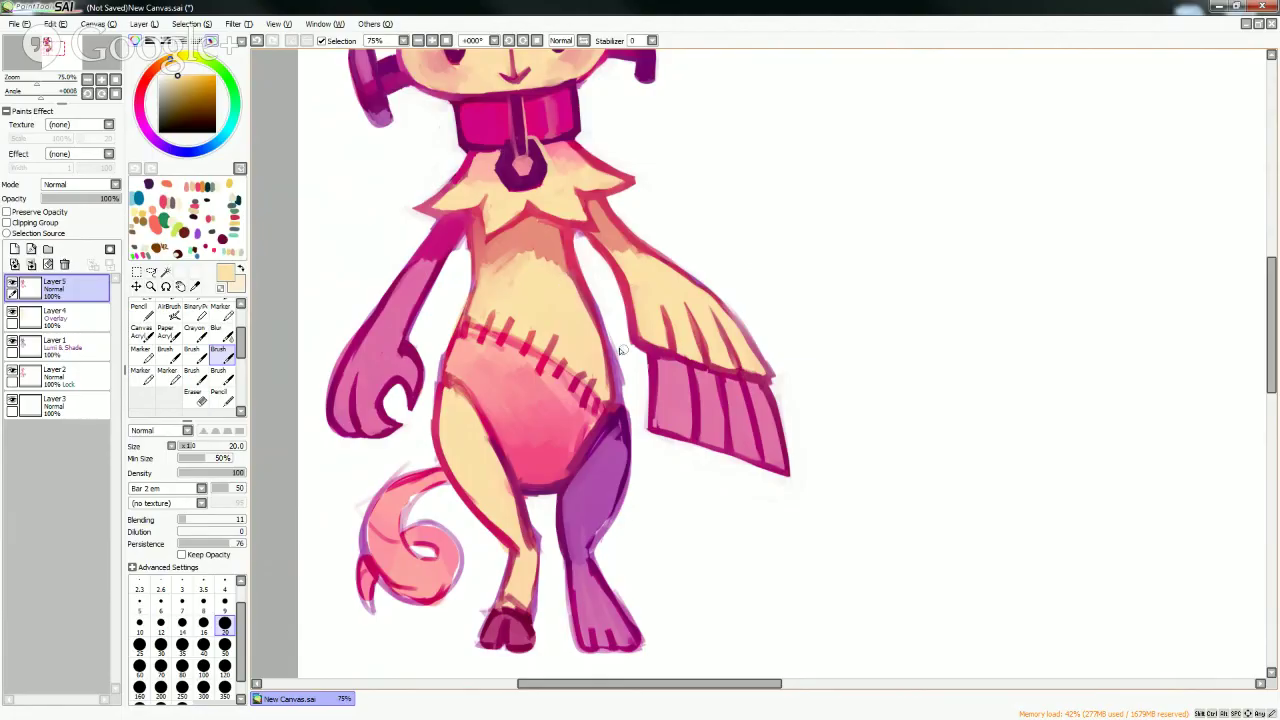
alt+click(567, 363)
alt+click(570, 335)
mouse_move(586, 373)
mouse_down()
mouse_move(575, 378)
mouse_move(581, 365)
mouse_up()
alt+click(567, 365)
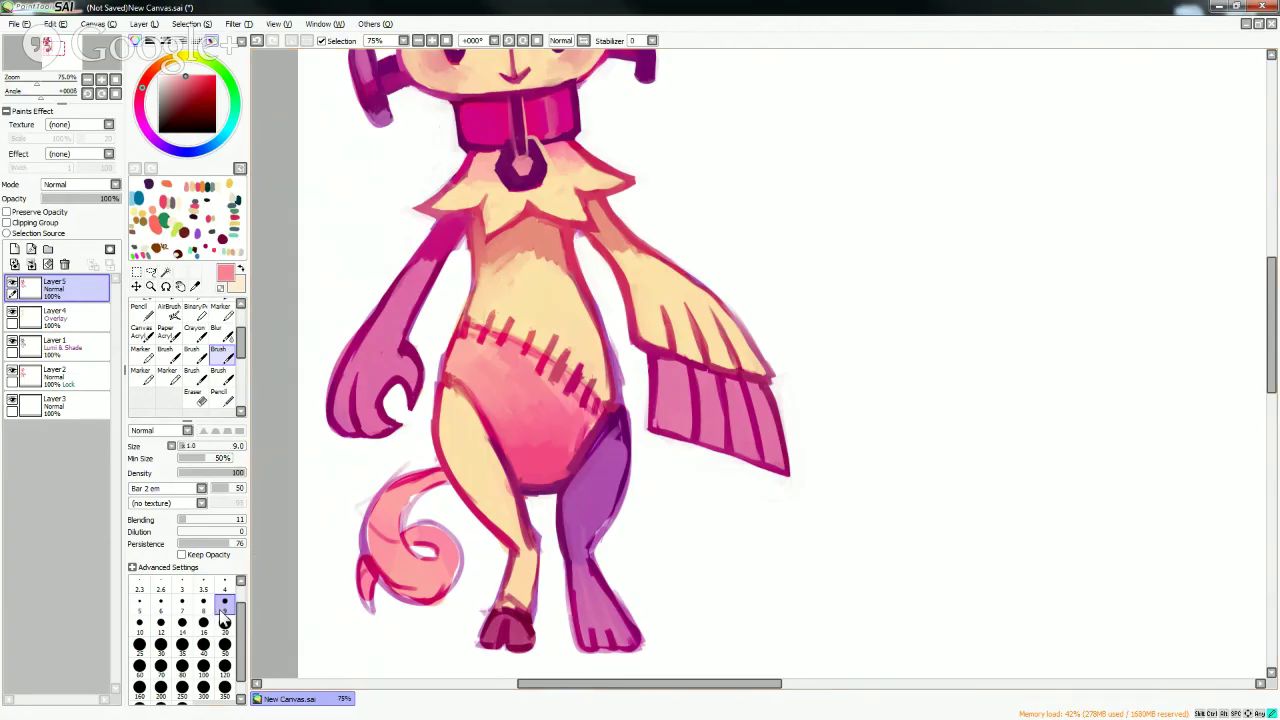
- Redraw the middle belly stitches in sampled crimson at size 9 and clean around them with sampled salmon
alt+click(533, 366)
right_click(543, 362)
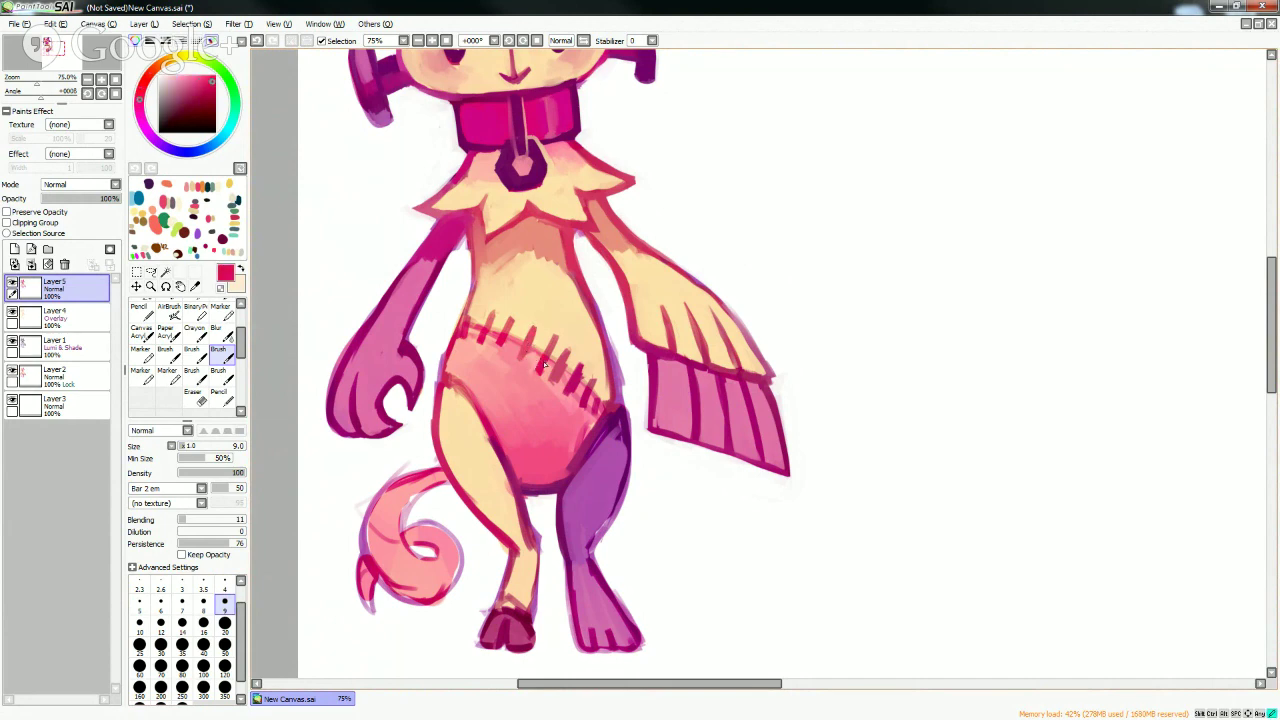
drag(541, 366, 556, 336)
right_click(521, 376)
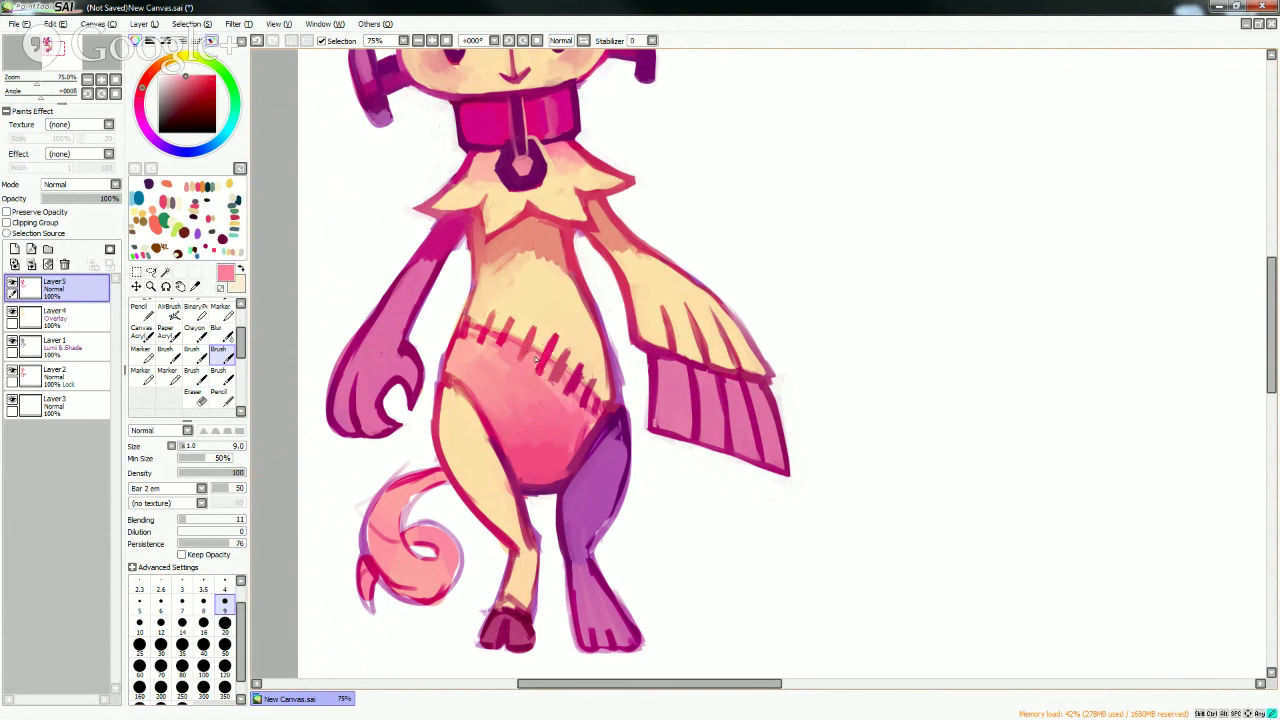
drag(533, 369, 546, 363)
right_click(546, 363)
click(545, 364)
right_click(531, 367)
alt+click(571, 368)
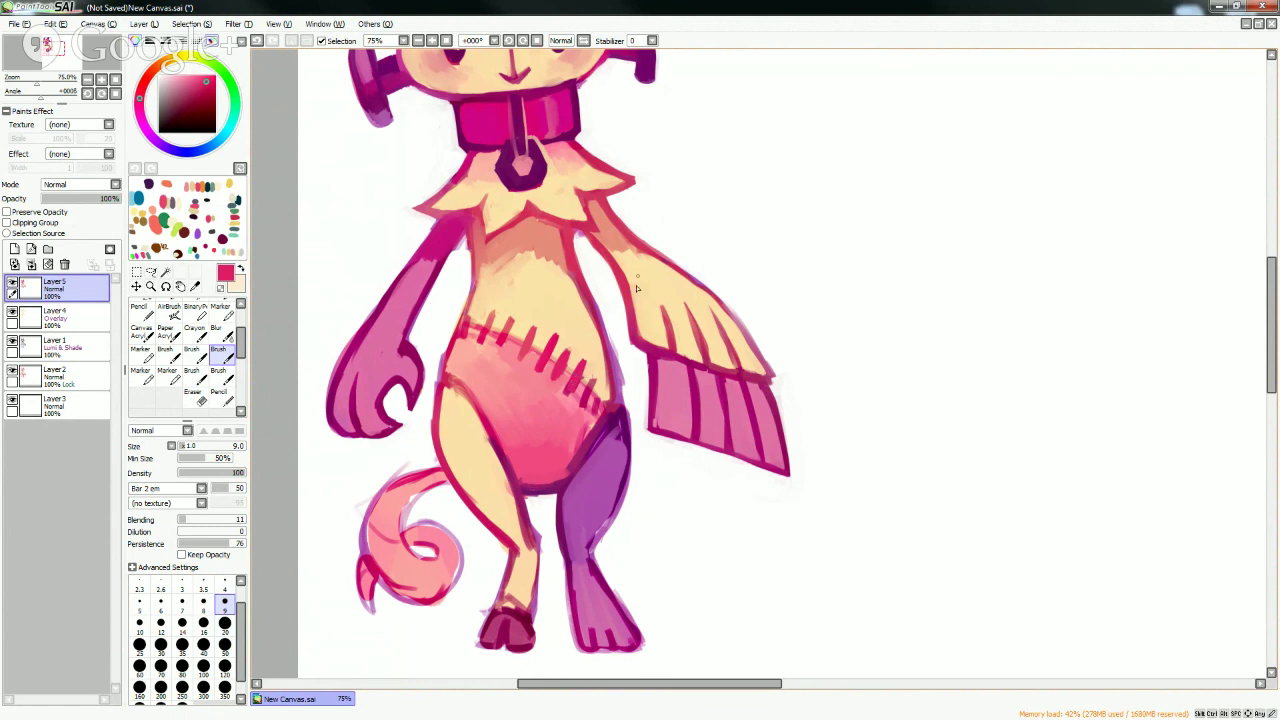
- Soften the lower edge of the chest shadow with sampled light and darker peach at size 50
click(225, 648)
alt+click(523, 281)
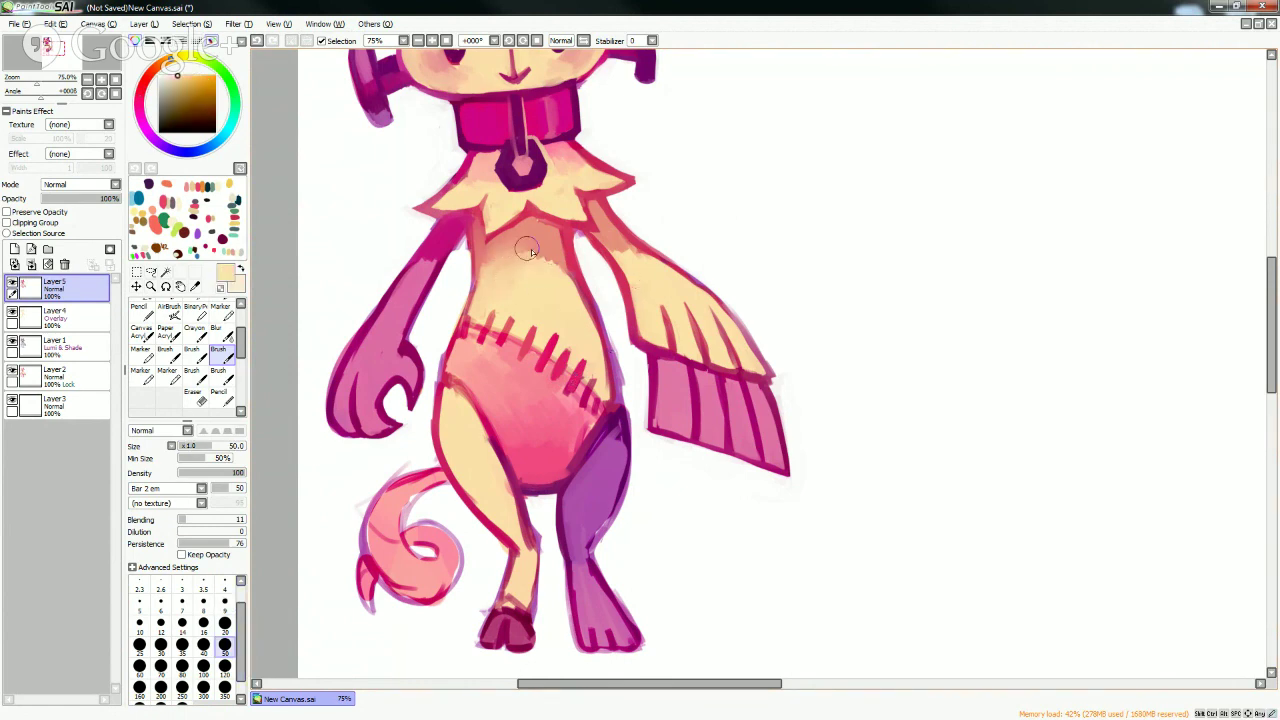
alt+click(510, 258)
- Thicken and extend the stitches on the belly's left side with sampled crimson at size 14
key(bracketleft)
key(bracketleft)
key(bracketleft)
key(bracketleft)
key(bracketleft)
key(bracketleft)
key(bracketleft)
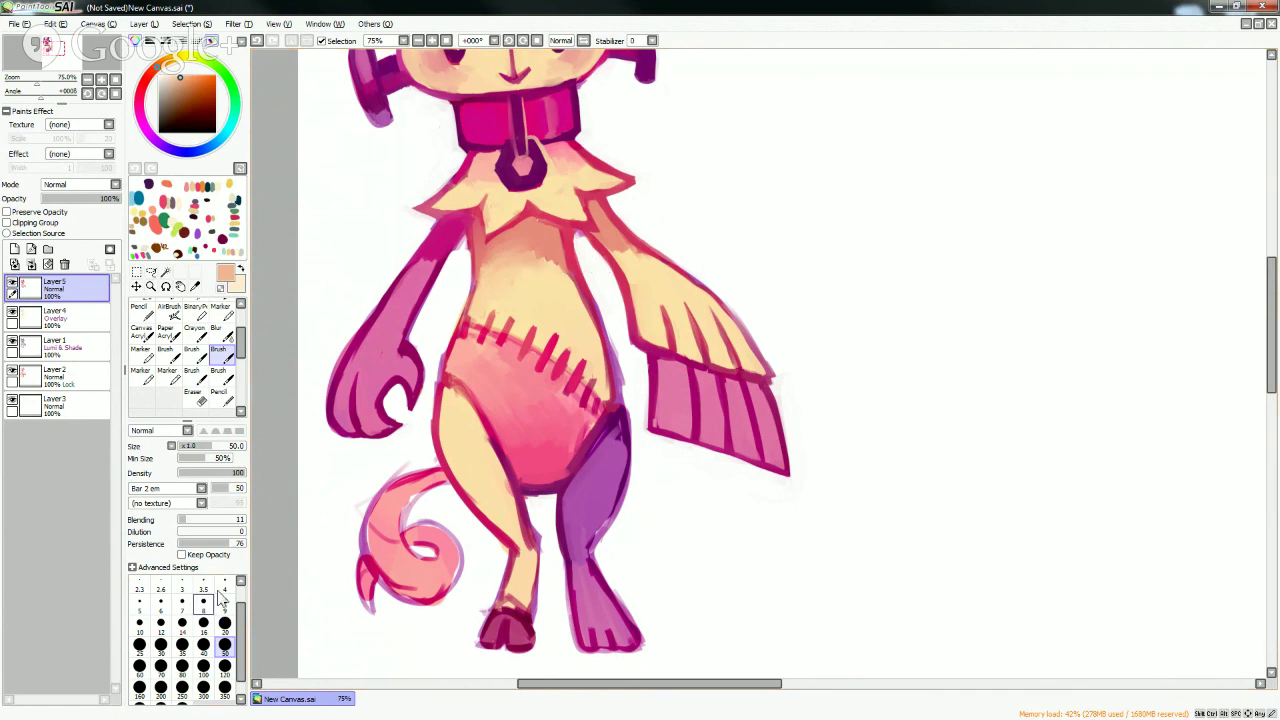
alt+click(507, 340)
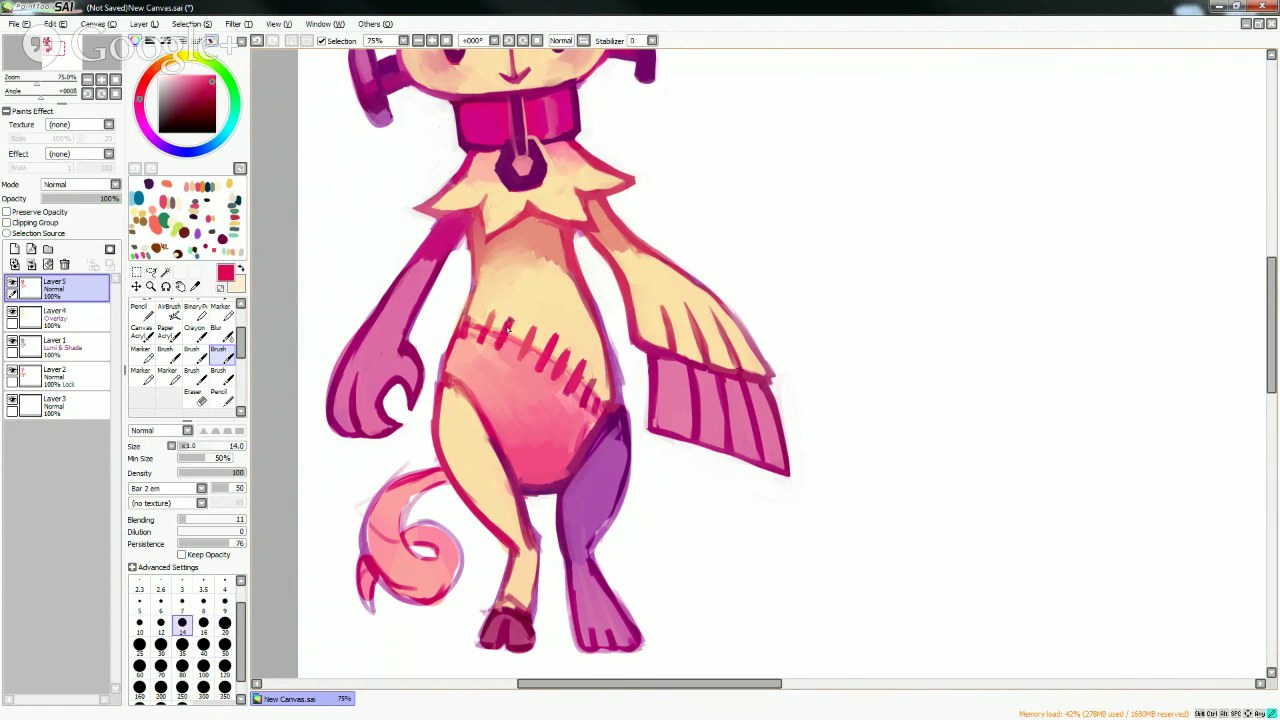
drag(492, 310, 482, 344)
- Clean the peach beside the leftmost stitches and outline the belly's left side and hip with sampled purple at size 14
alt+click(476, 305)
alt+click(471, 247)
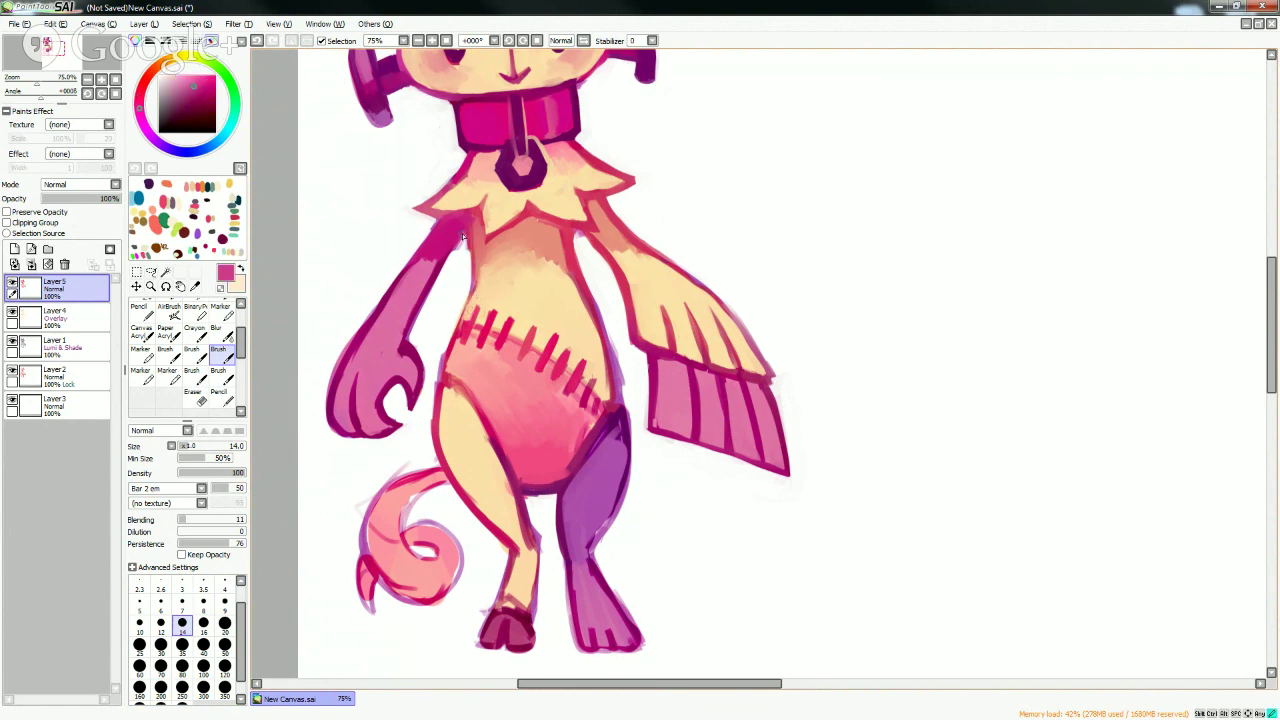
alt+click(480, 290)
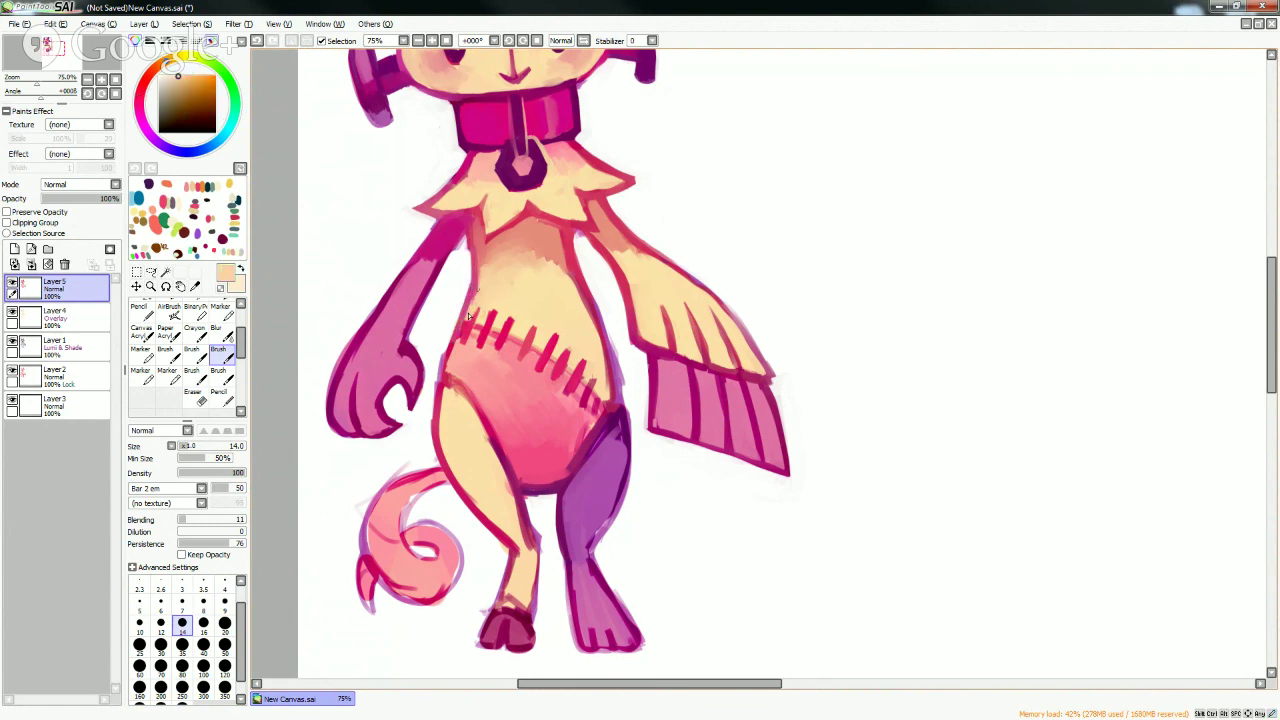
alt+click(593, 455)
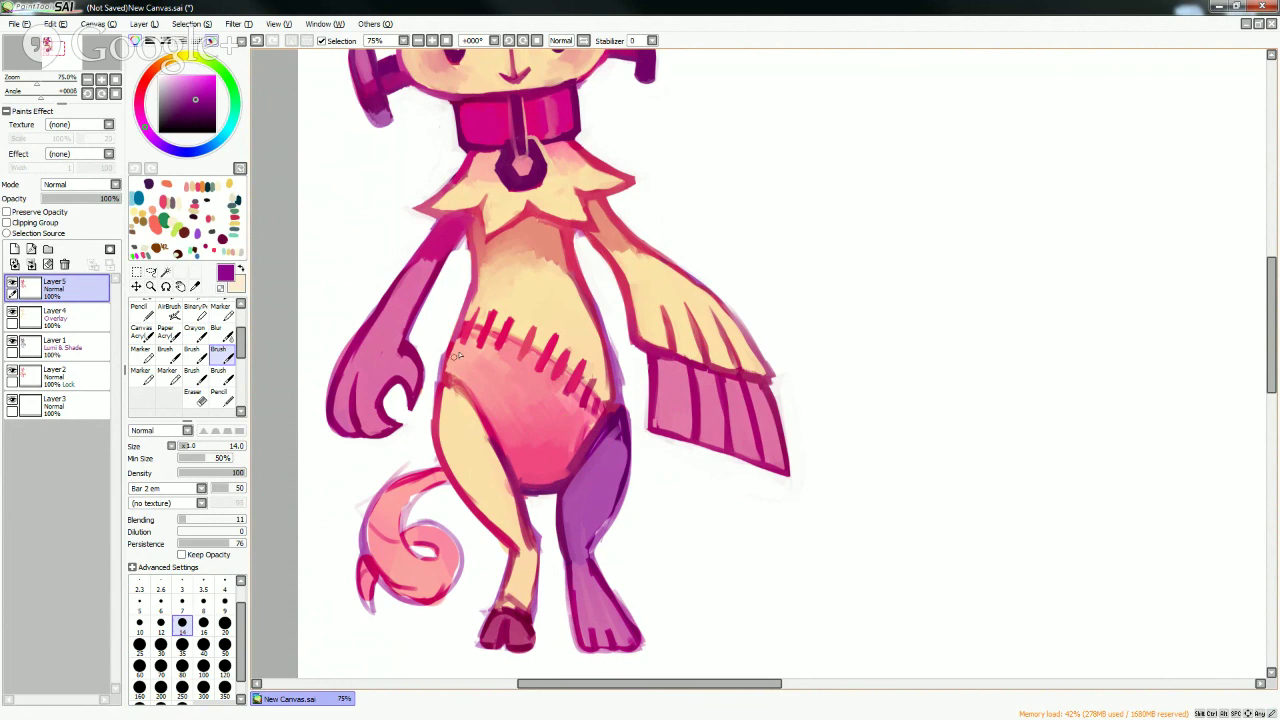
mouse_move(459, 340)
mouse_down()
mouse_move(439, 391)
mouse_move(470, 300)
mouse_up()
drag(436, 378, 440, 444)
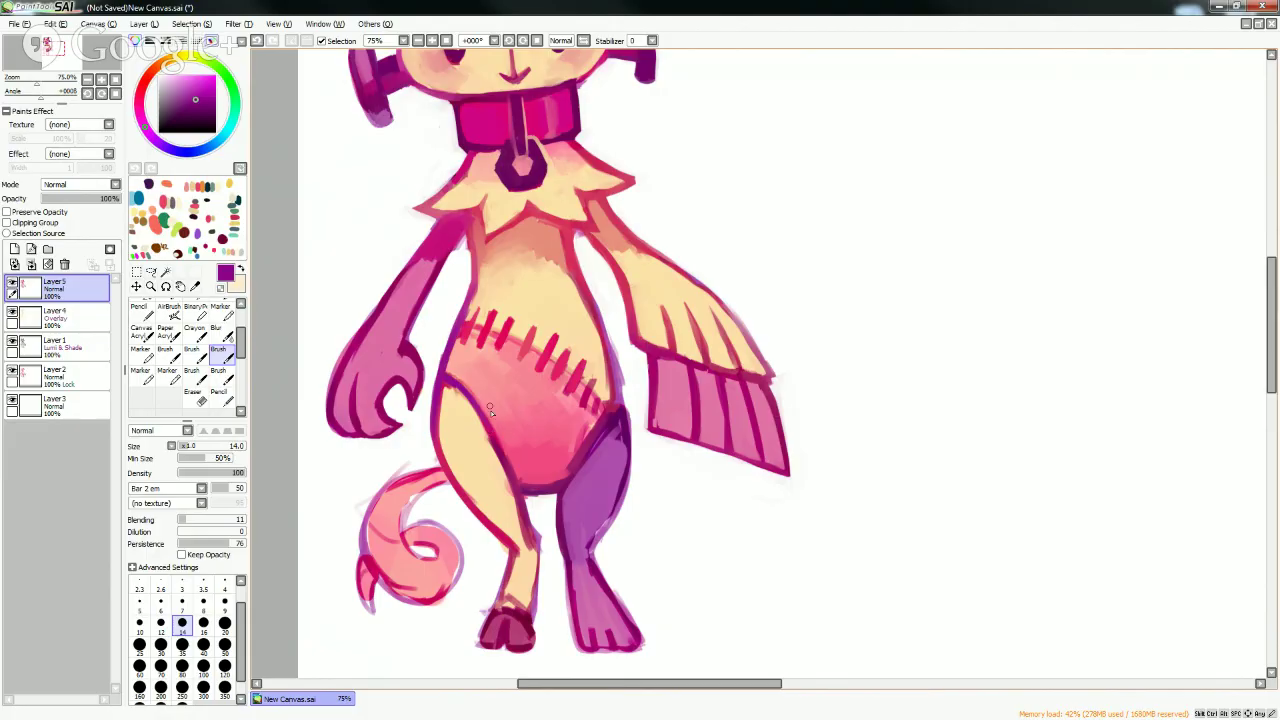
- Tidy the purple outline around the top of the peach thigh with sampled colours at size 14
alt+click(458, 405)
mouse_move(458, 405)
mouse_down()
mouse_move(450, 390)
mouse_move(442, 428)
mouse_move(446, 382)
mouse_move(442, 435)
mouse_move(452, 384)
mouse_move(464, 394)
mouse_move(447, 384)
mouse_up()
alt+click(446, 382)
alt+click(447, 408)
alt+click(450, 380)
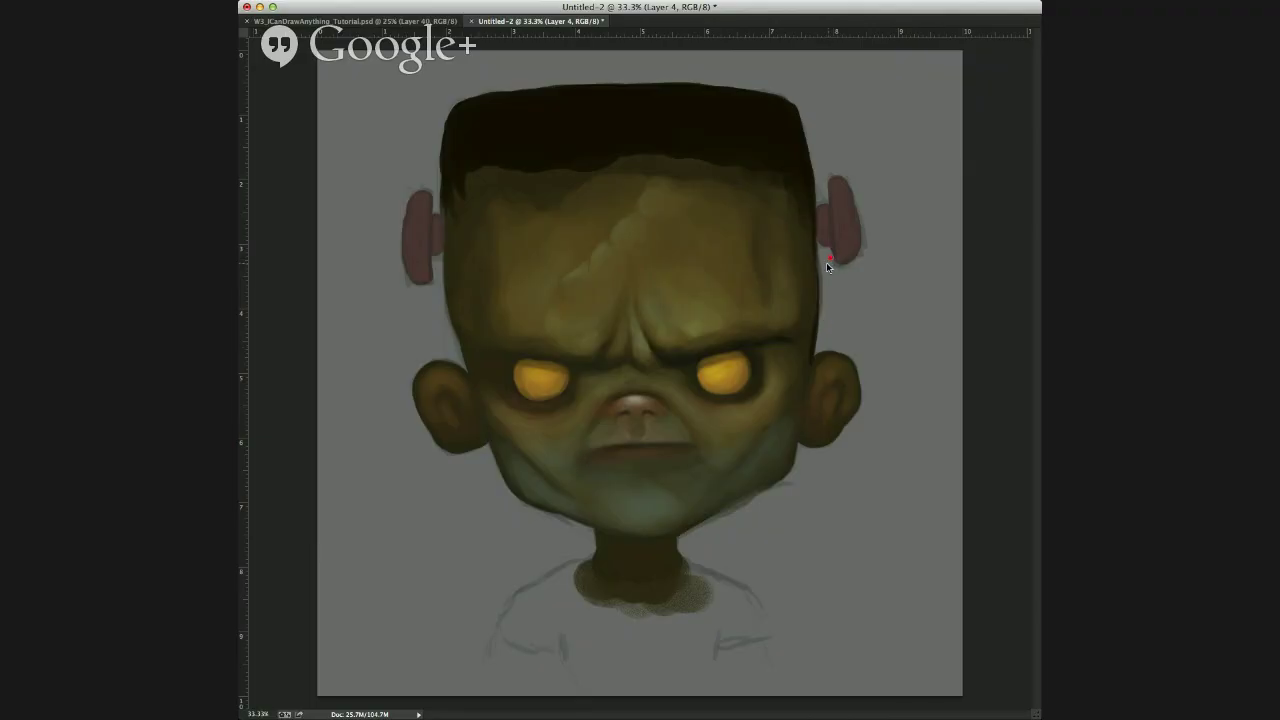
- Darken the edge of the Frankenstein boy's head beside the right neck bolt
drag(816, 236, 818, 270)
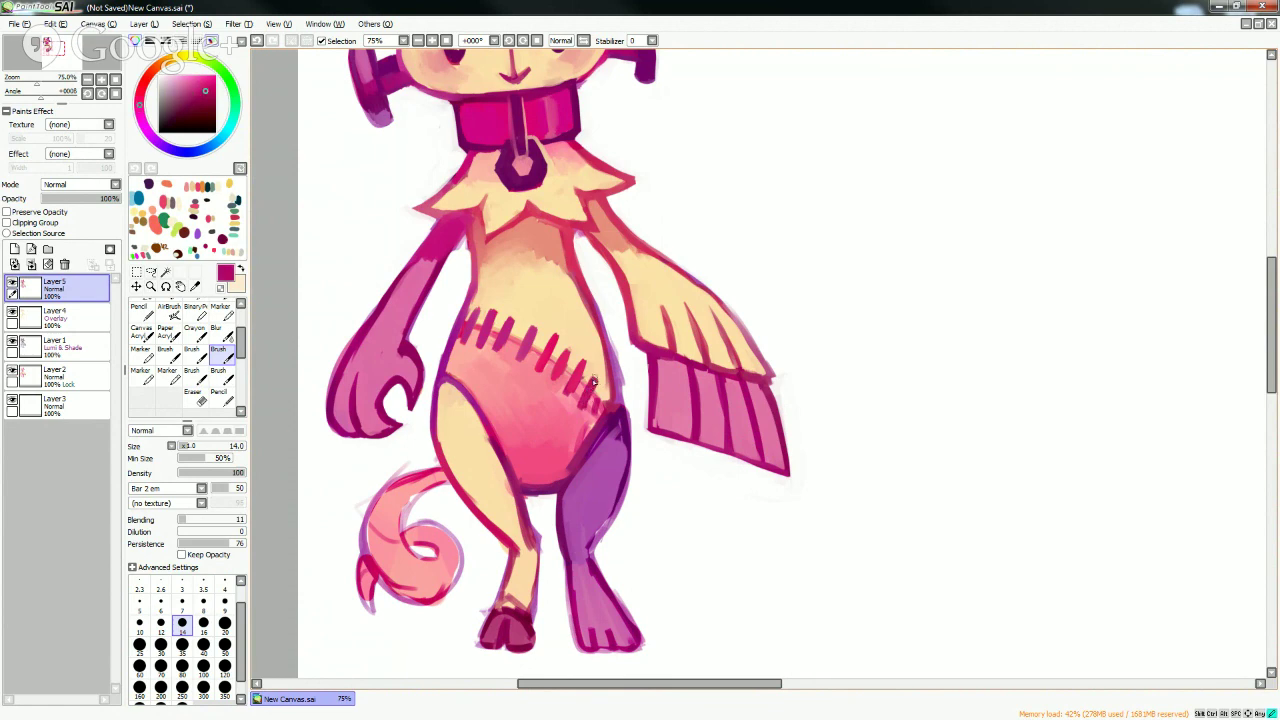
- Redraw the crimson stitches towards the purple leg and blend sampled pink beneath them at size 14
alt+click(602, 393)
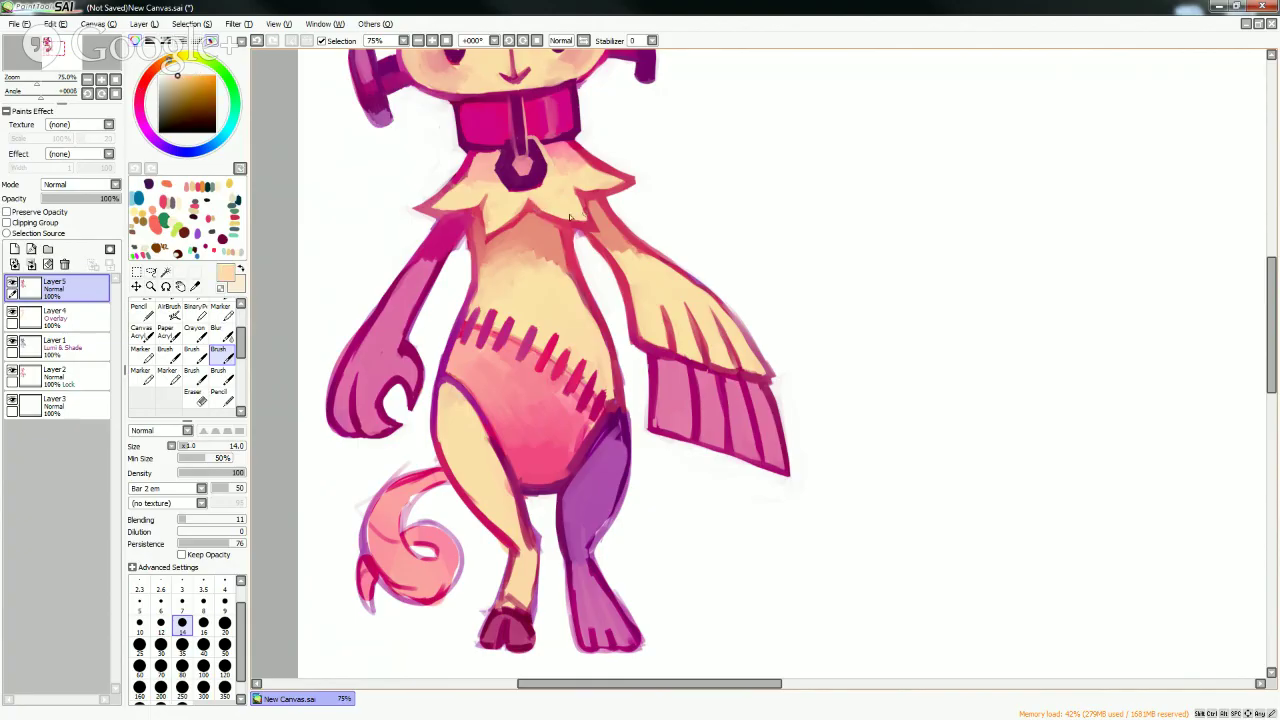
alt+click(563, 427)
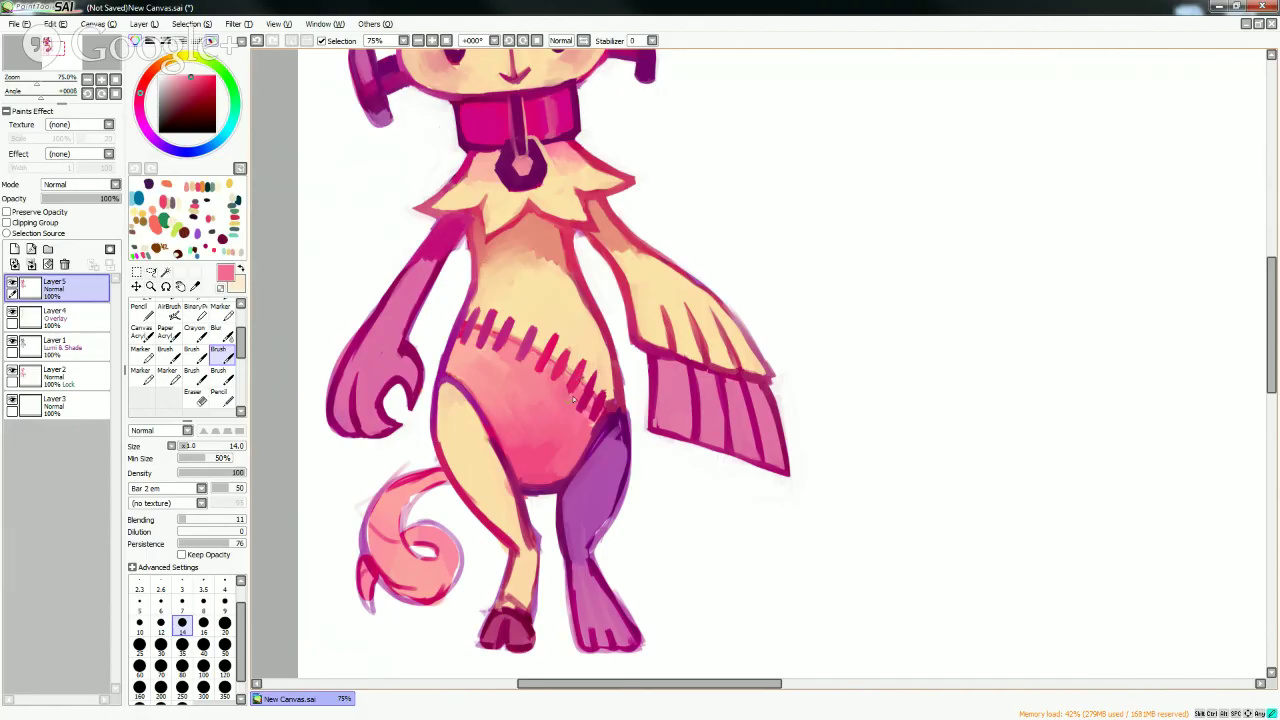
alt+click(575, 395)
alt+click(585, 390)
alt+click(598, 398)
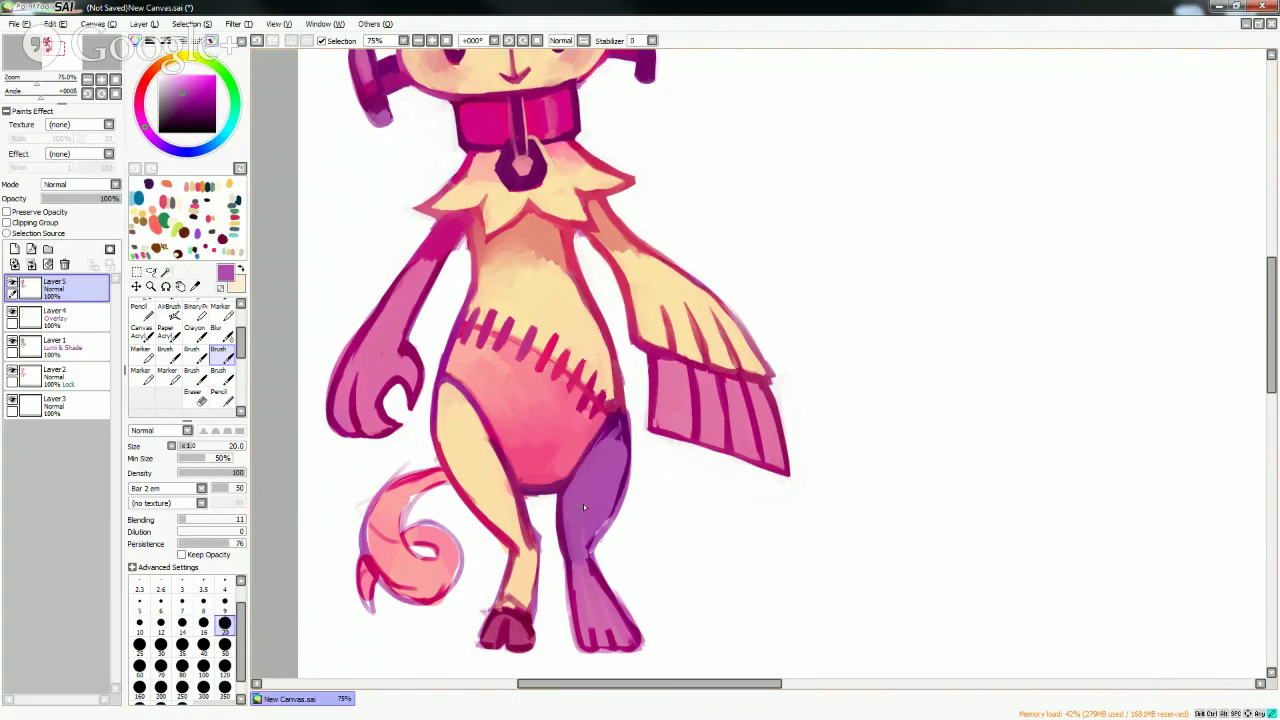
- Darken the hip corner above the purple leg at size 20 and clean between the nearby stitches at size 8
alt+click(569, 492)
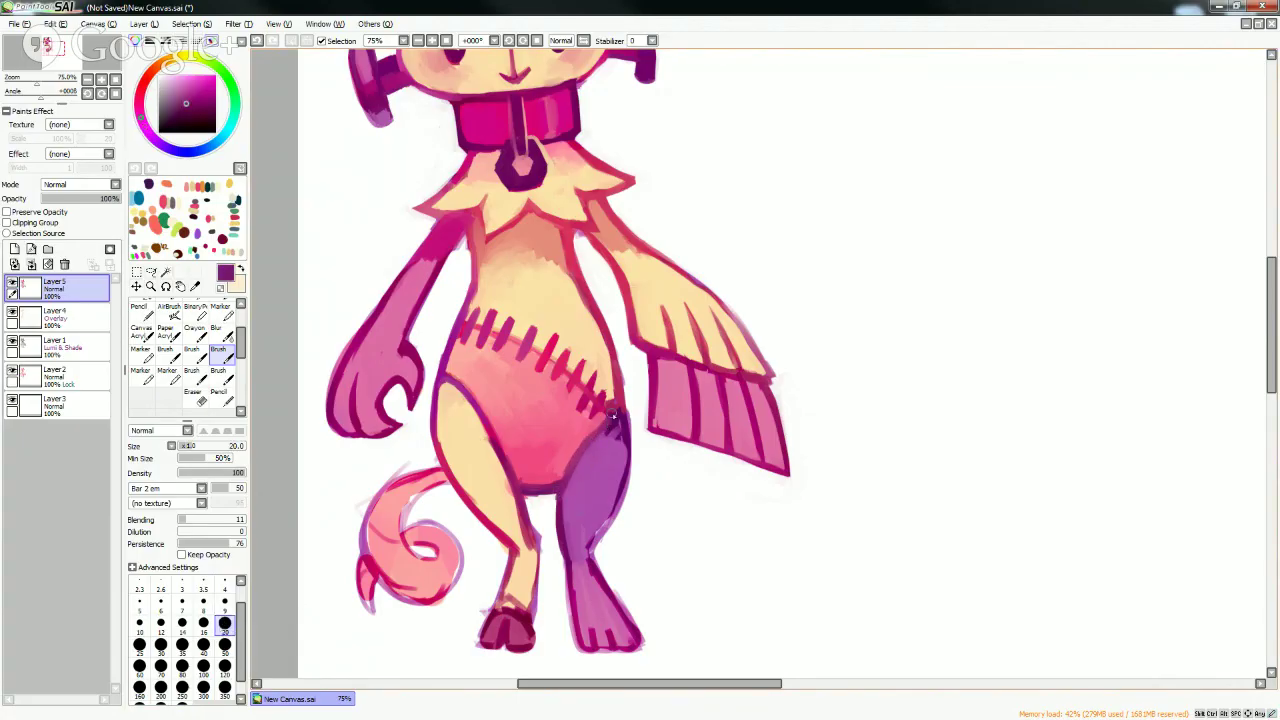
click(203, 601)
alt+click(560, 420)
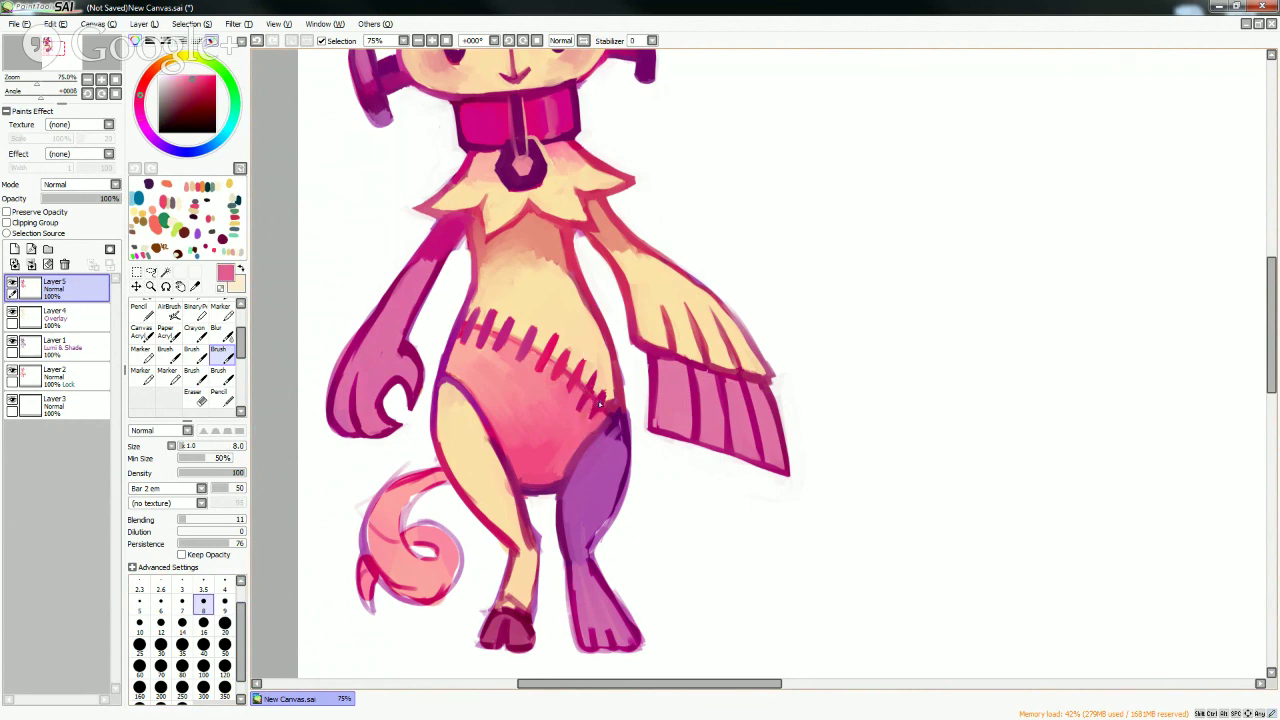
alt+click(605, 392)
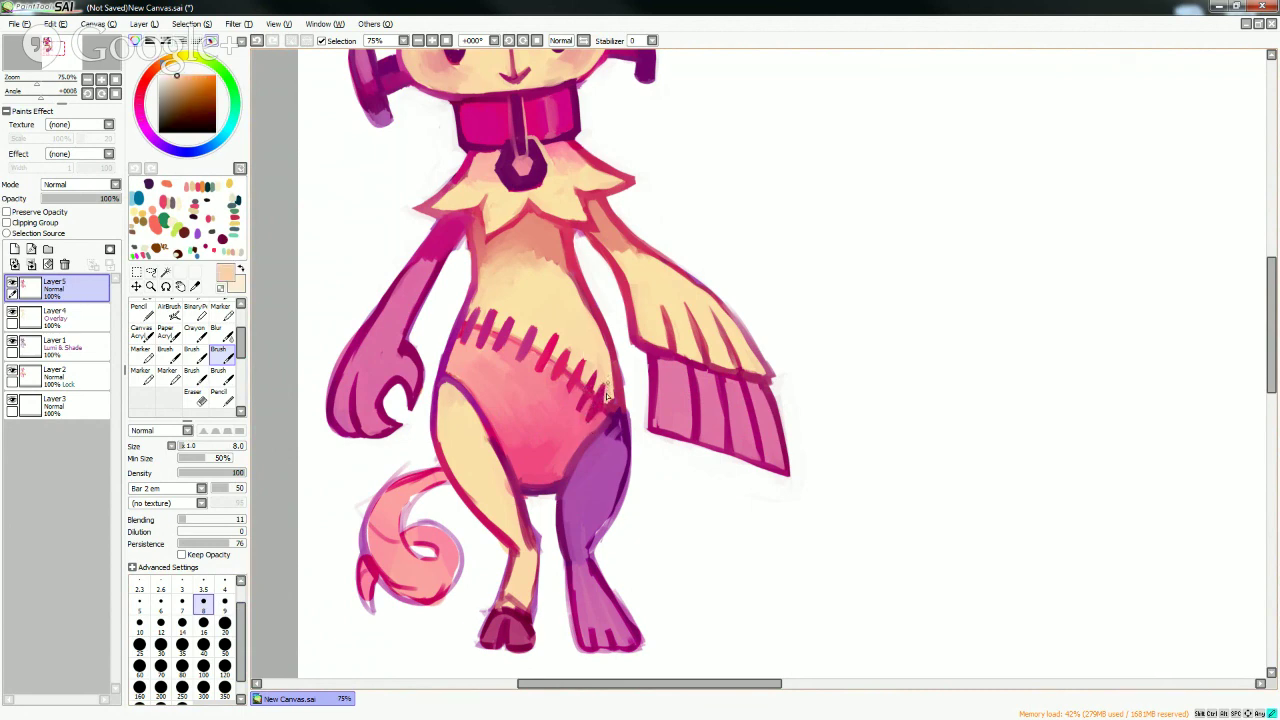
alt+click(580, 372)
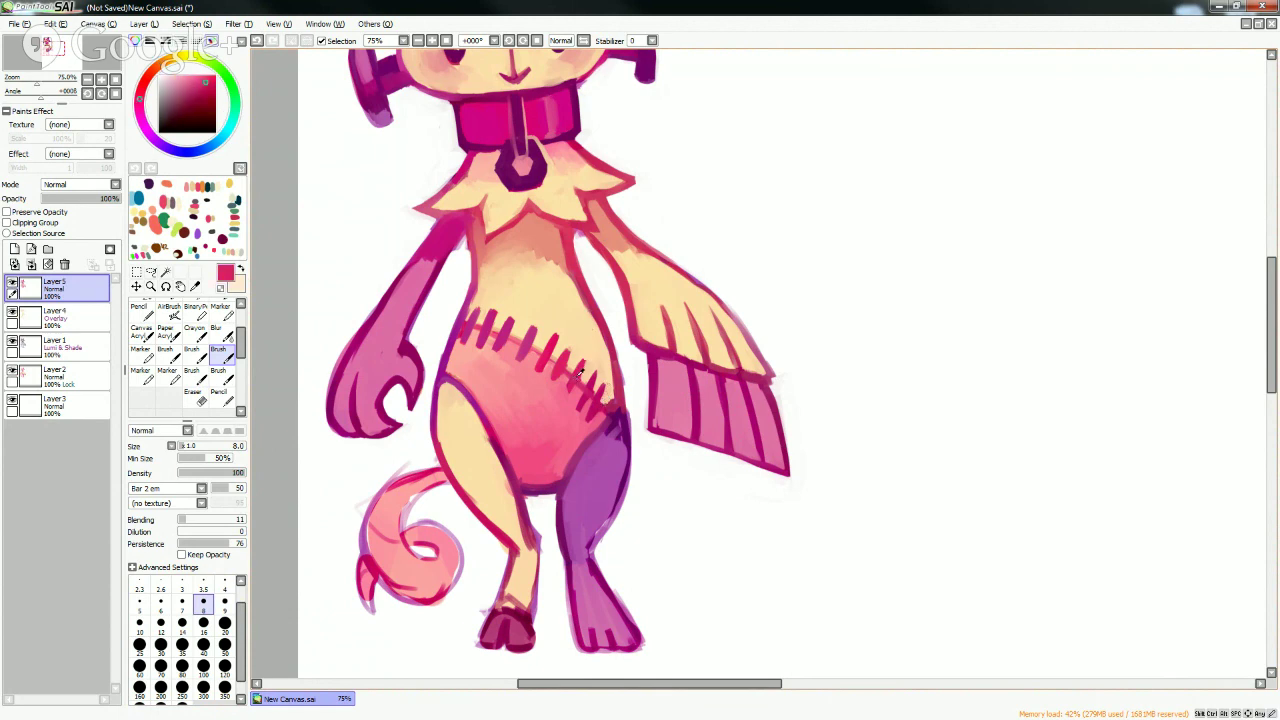
- Blend sampled light peach up into the chest shadow at size 16
key(bracketright)
key(bracketright)
key(bracketright)
key(bracketright)
key(bracketright)
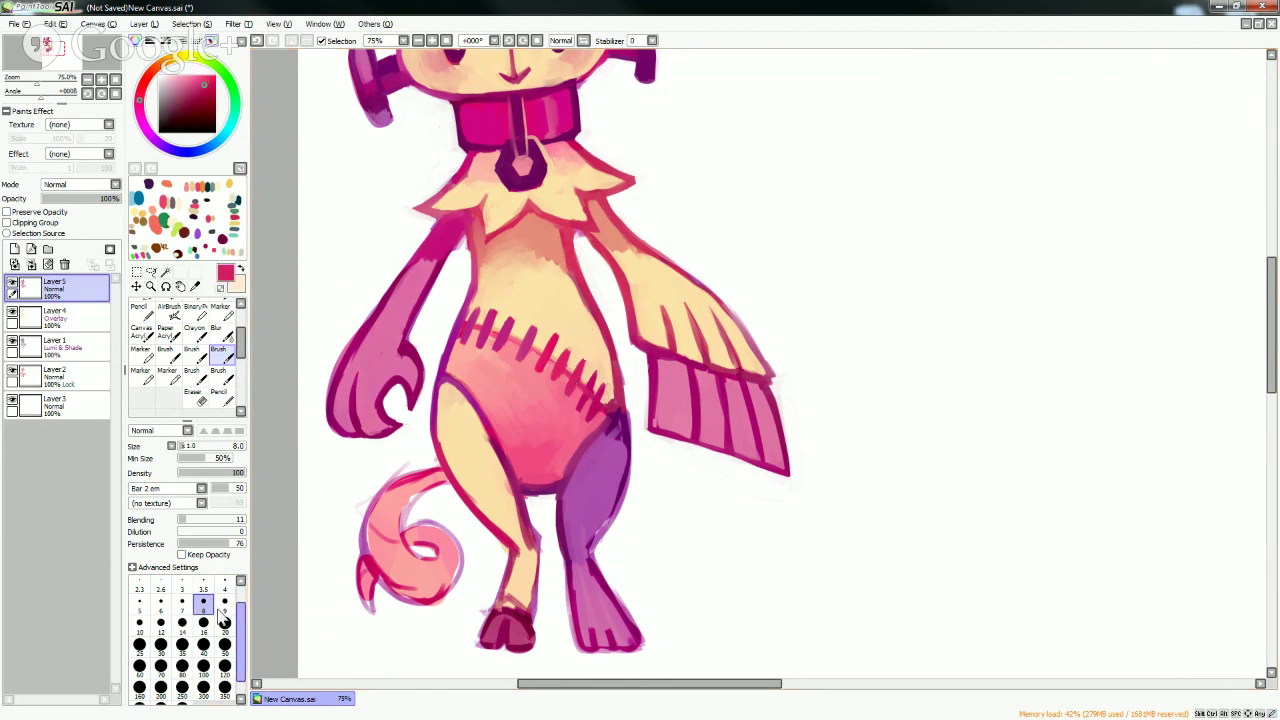
alt+click(533, 264)
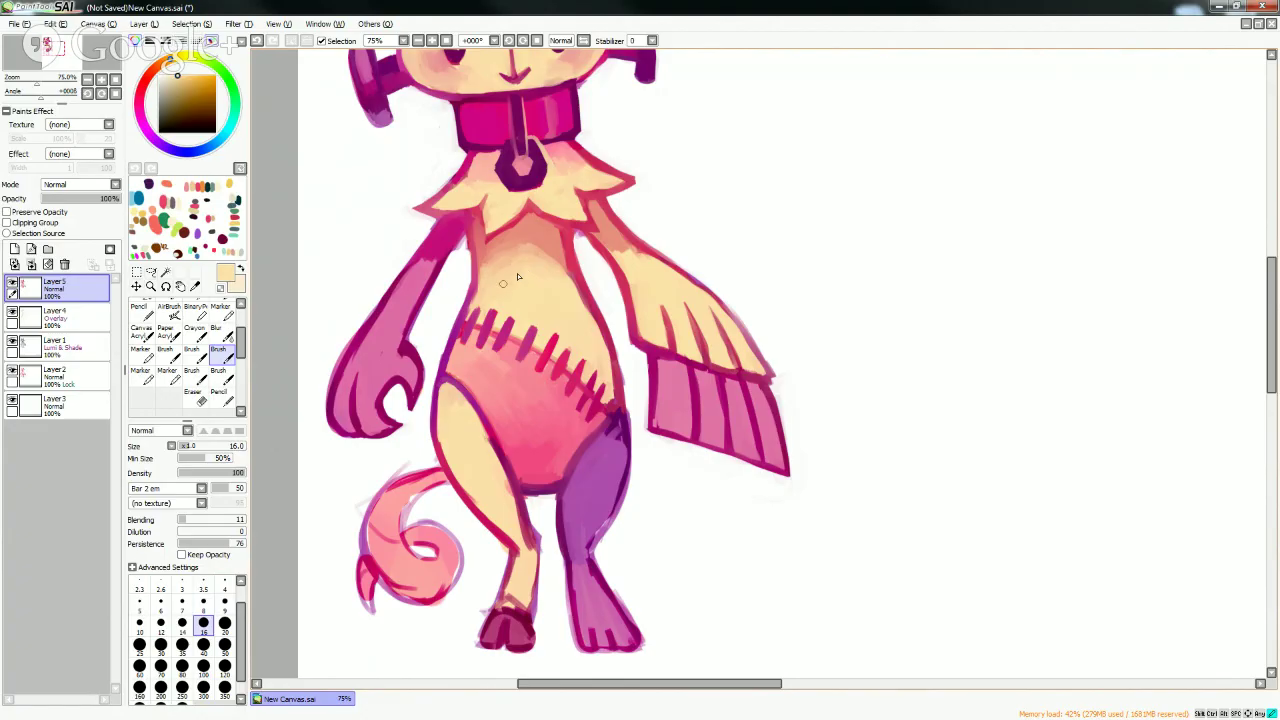
- Refine the last stitches by the hip at size 9 and touch up the top of the purple leg at size 20
right_click(605, 400)
click(225, 603)
right_click(606, 404)
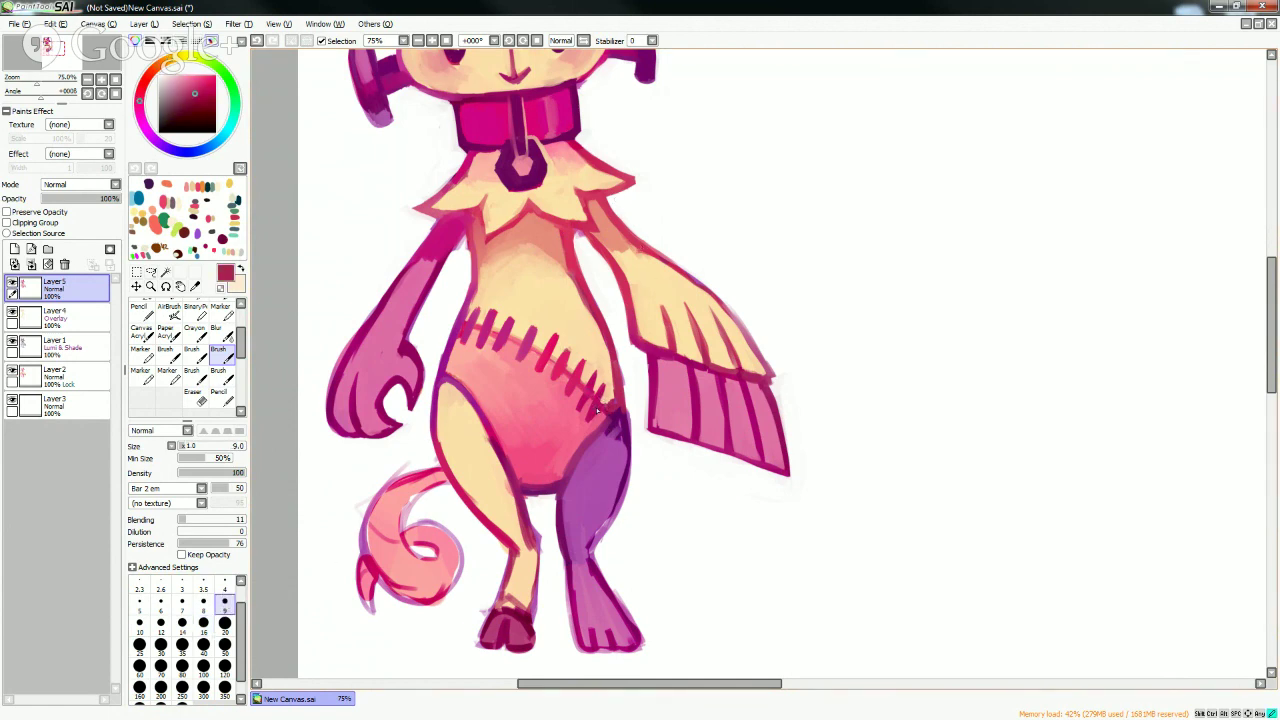
alt+click(603, 390)
click(225, 625)
right_click(615, 423)
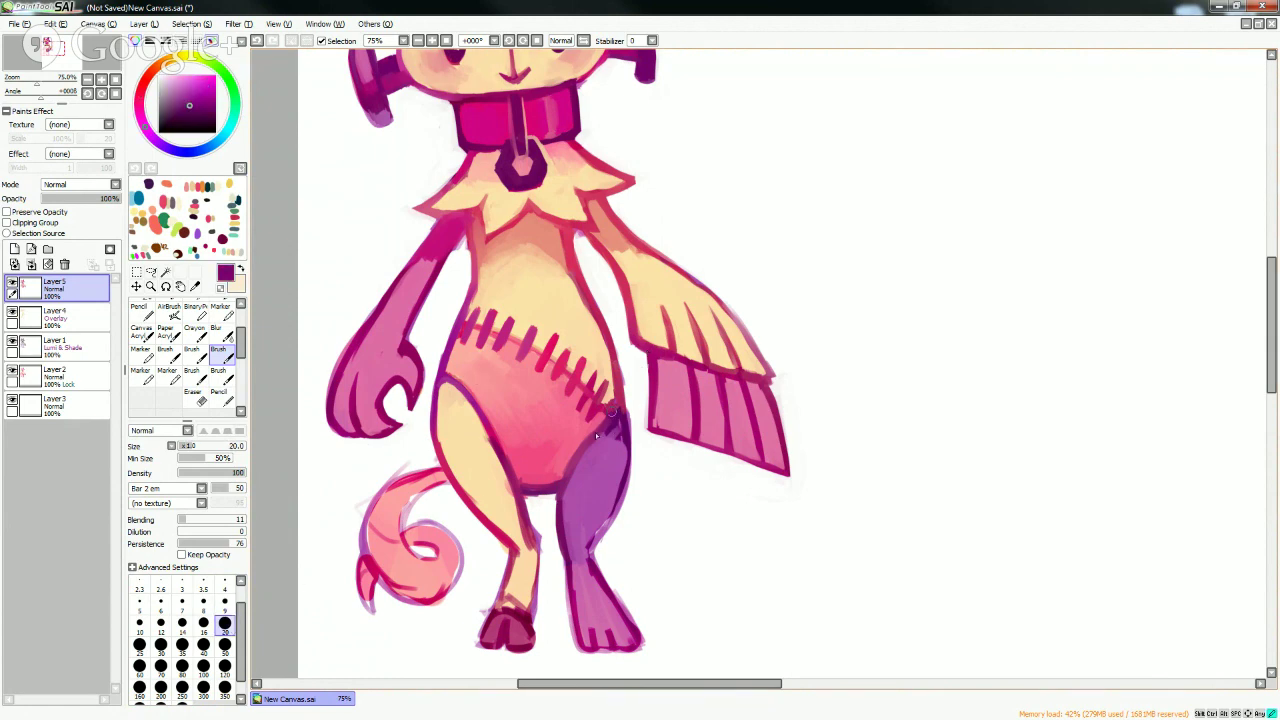
- Clean the peach corner between the last stitch and the belly's outer edge with sampled peach at size 9
key(bracketleft)
key(bracketleft)
key(bracketleft)
key(bracketleft)
key(bracketleft)
alt+click(610, 398)
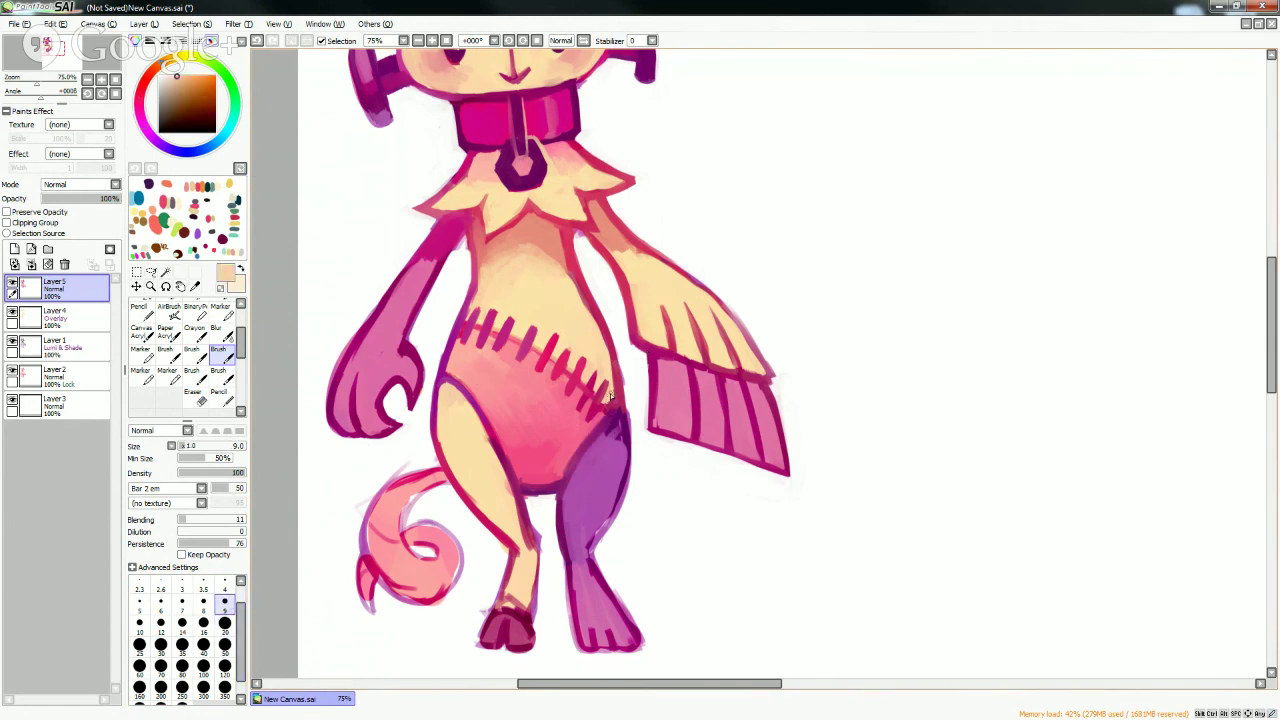
mouse_move(613, 400)
mouse_down()
mouse_move(608, 334)
mouse_move(617, 396)
mouse_up()
right_click(616, 392)
- Paint sampled purple over the dark marks at the top of the purple leg at size 20
key(bracketright)
key(bracketright)
key(bracketright)
key(bracketright)
key(bracketright)
alt+click(600, 441)
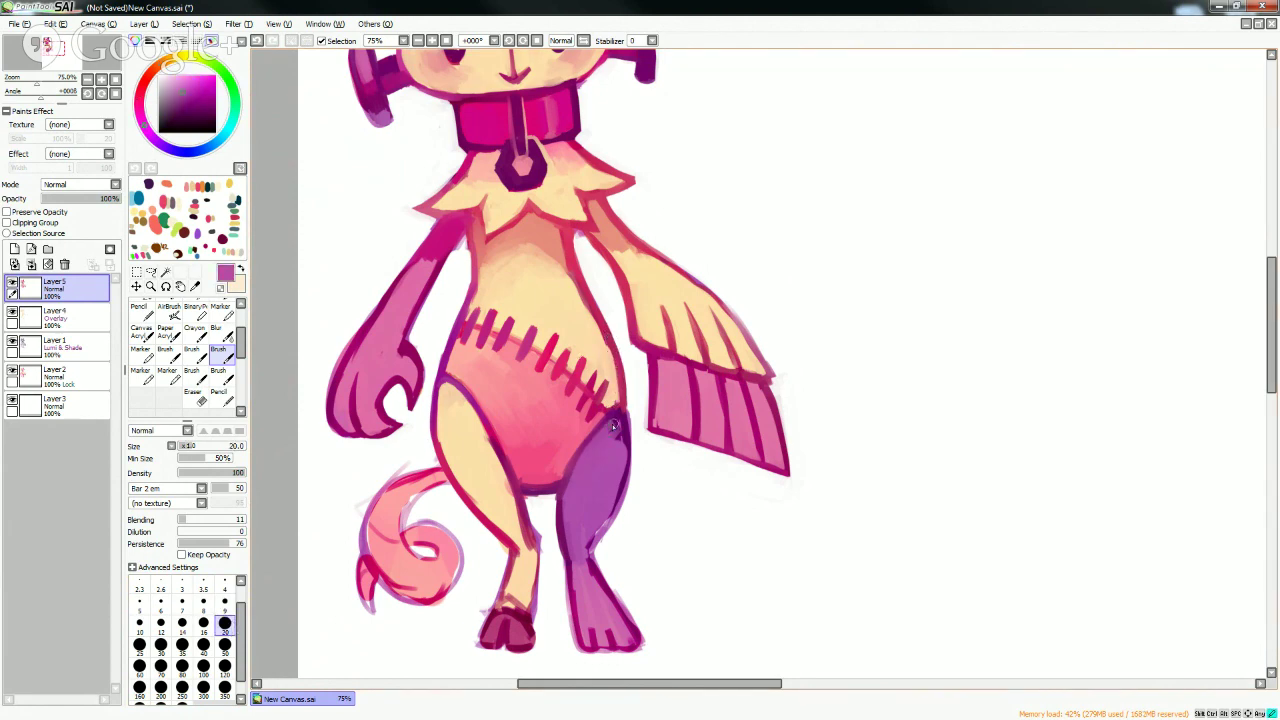
key(bracketleft)
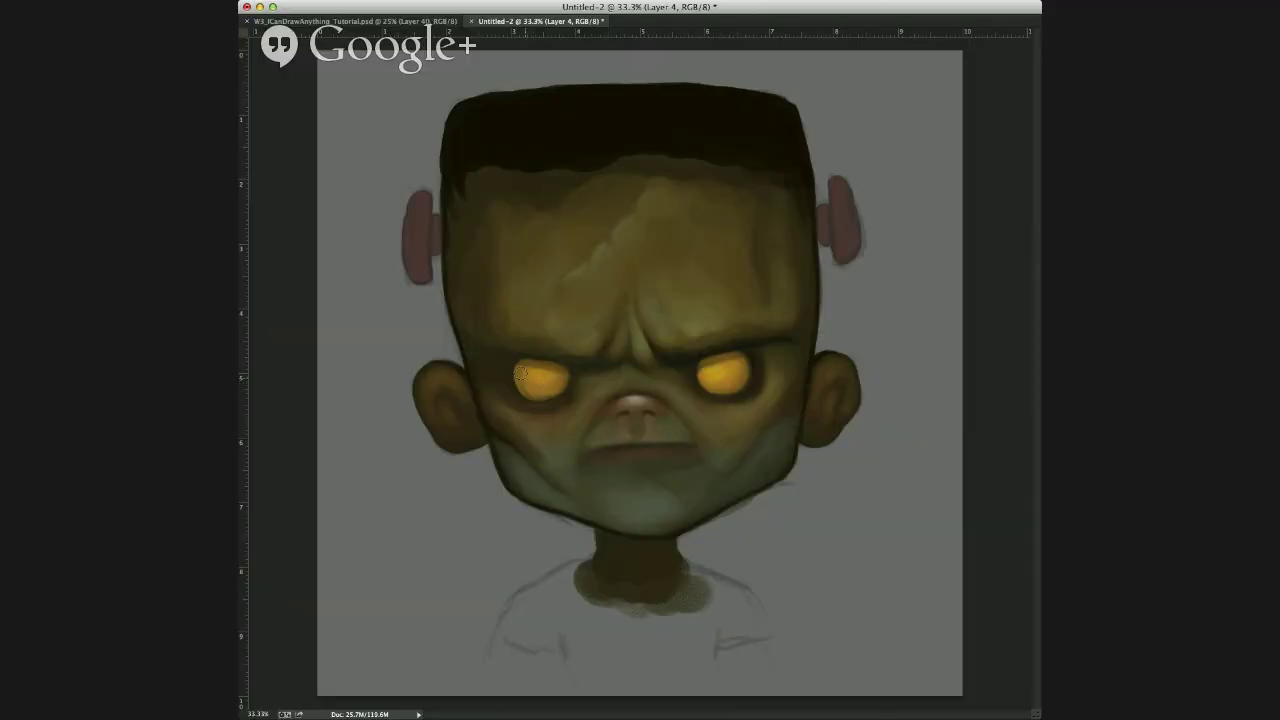
- Redraw the purple leg's outline from the hip down with sampled dark purple at size 16
alt+click(625, 409)
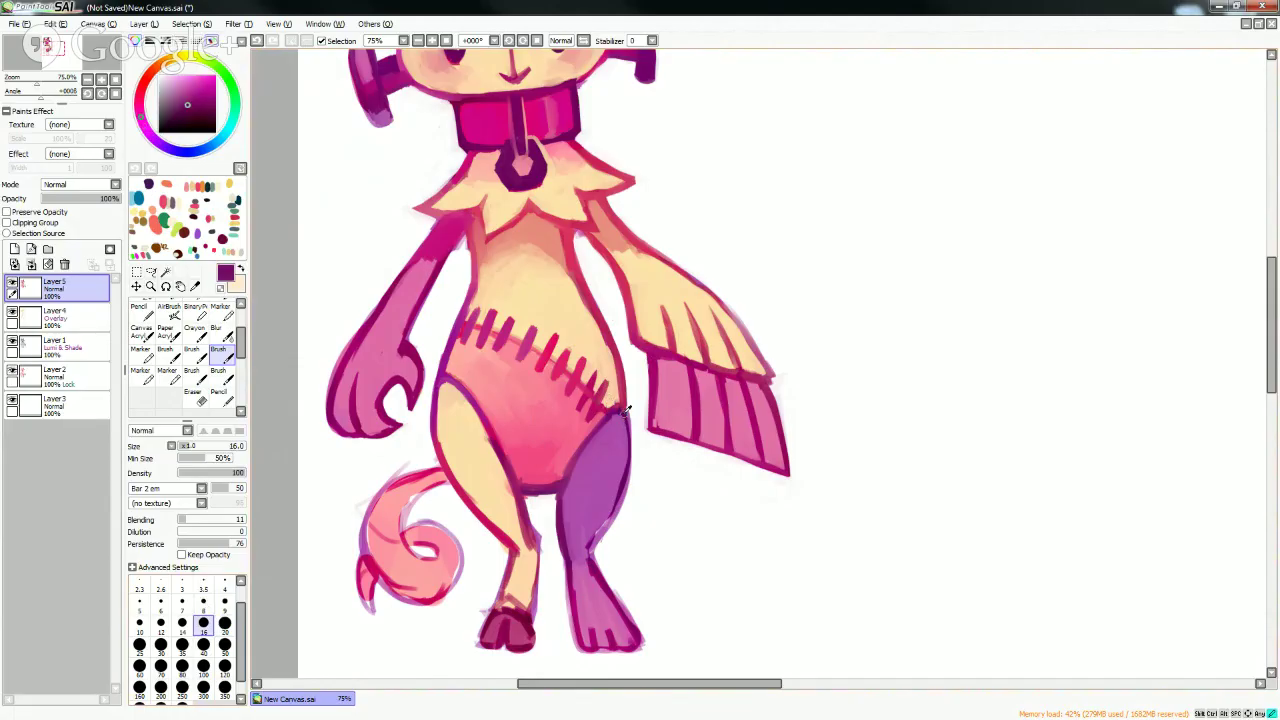
right_click(622, 415)
drag(615, 411, 618, 512)
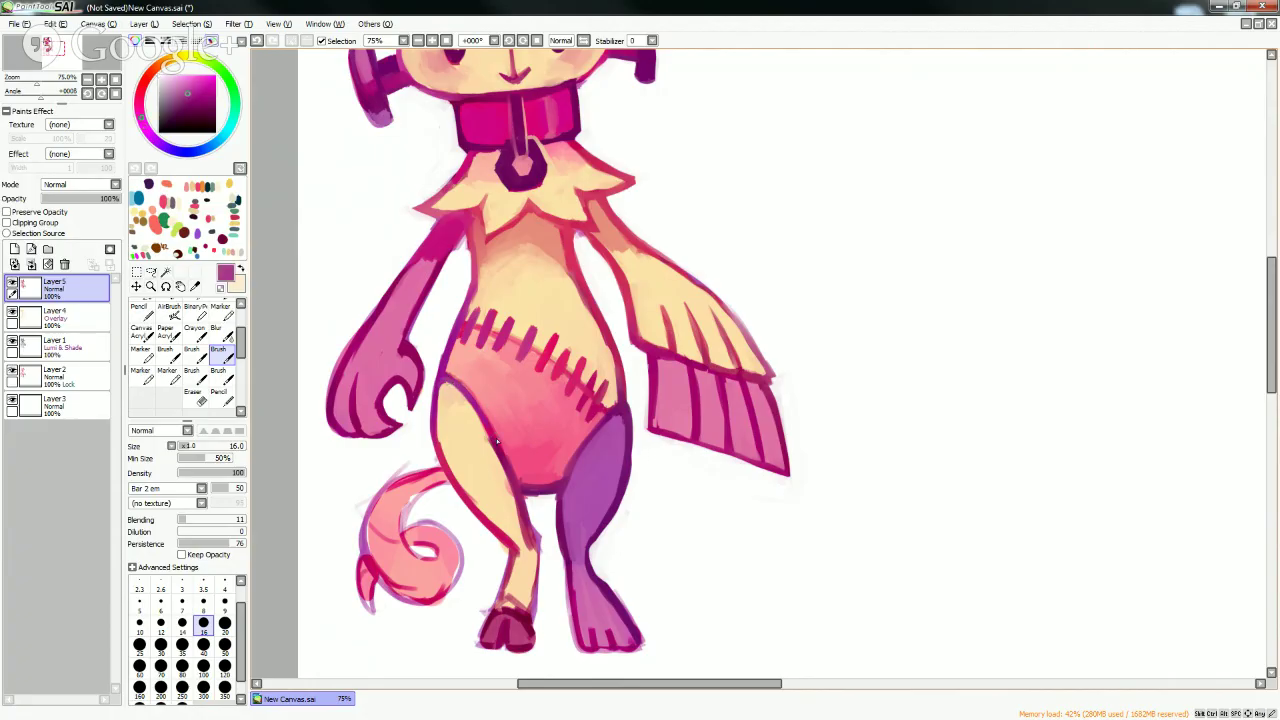
- Redraw the peach thigh's upper border lower down in sampled crimson and cover the old purple line with salmon at size 16
alt+click(497, 432)
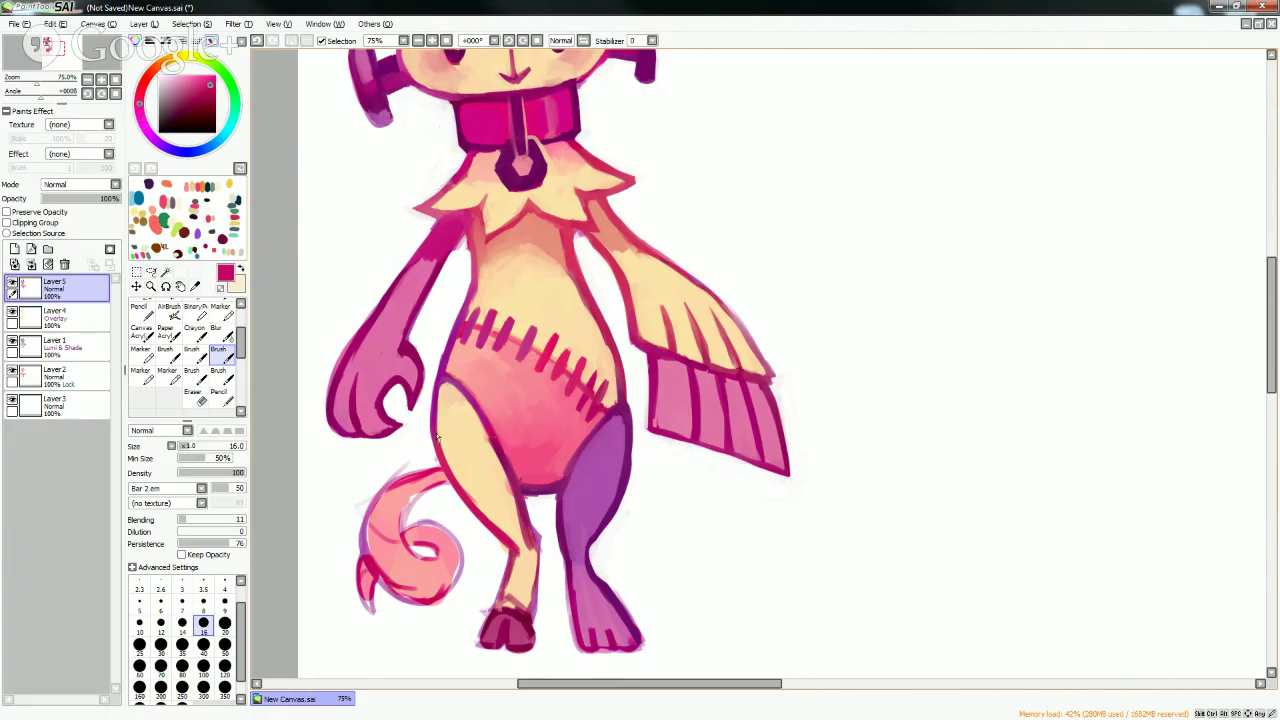
mouse_move(436, 441)
mouse_down()
mouse_move(457, 398)
mouse_move(496, 456)
mouse_up()
drag(463, 405, 501, 458)
alt+click(493, 388)
mouse_move(466, 385)
mouse_down()
mouse_move(500, 436)
mouse_move(497, 414)
mouse_move(449, 380)
mouse_move(442, 394)
mouse_up()
- Clean both sides of the crimson thigh border with sampled peach and pink at size 16
alt+click(515, 442)
alt+click(473, 387)
alt+click(437, 409)
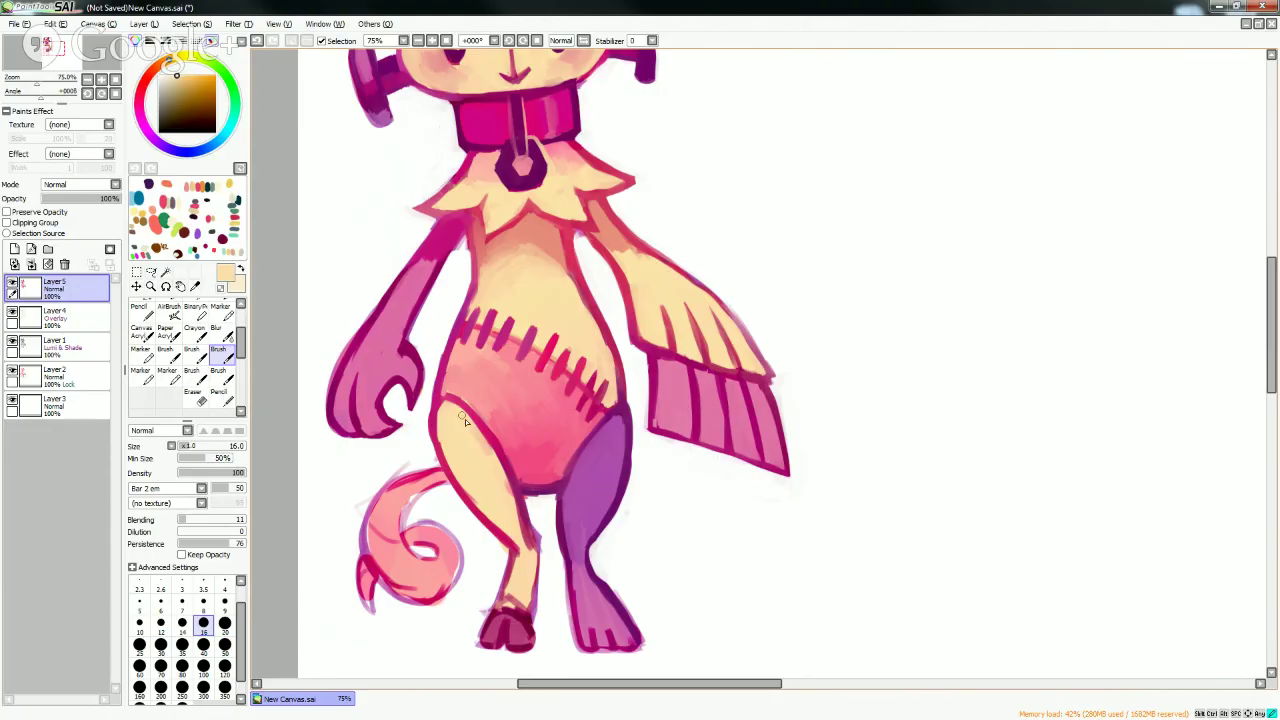
drag(462, 416, 499, 462)
alt+click(475, 386)
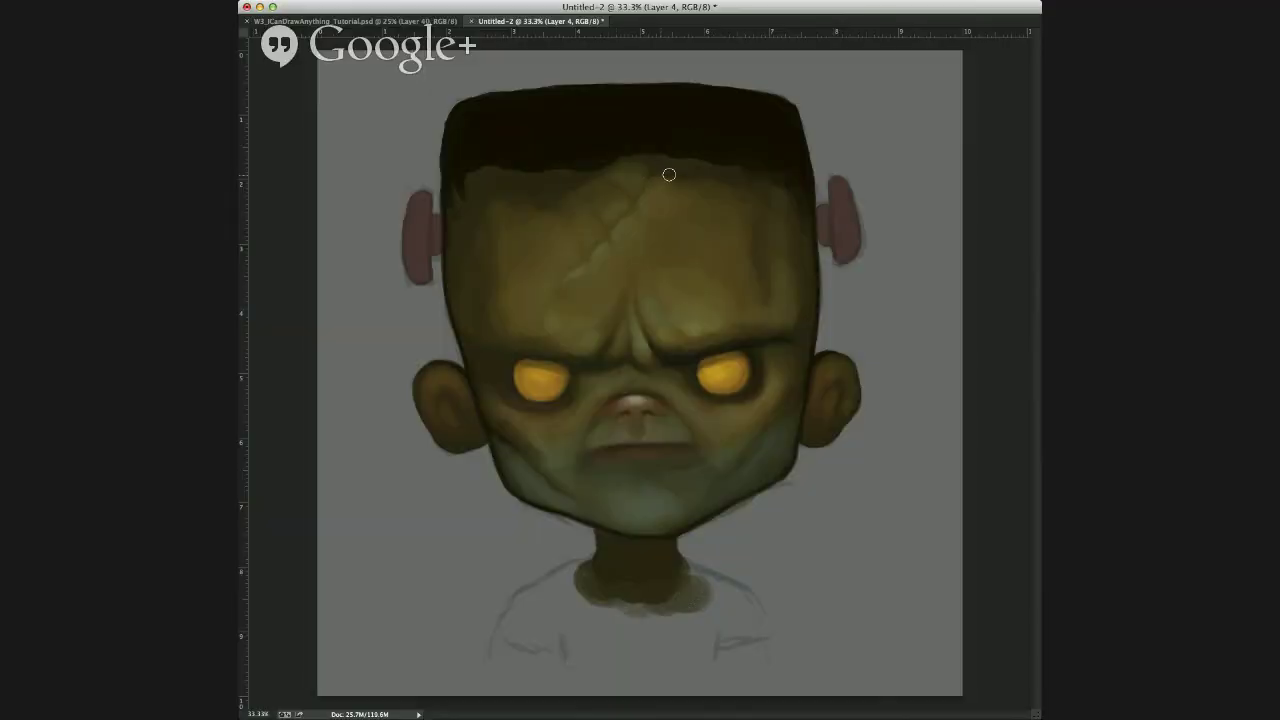
- Paint shading on the Frankenstein boy's upper forehead beside the scar, just below the hairline
drag(674, 186, 684, 190)
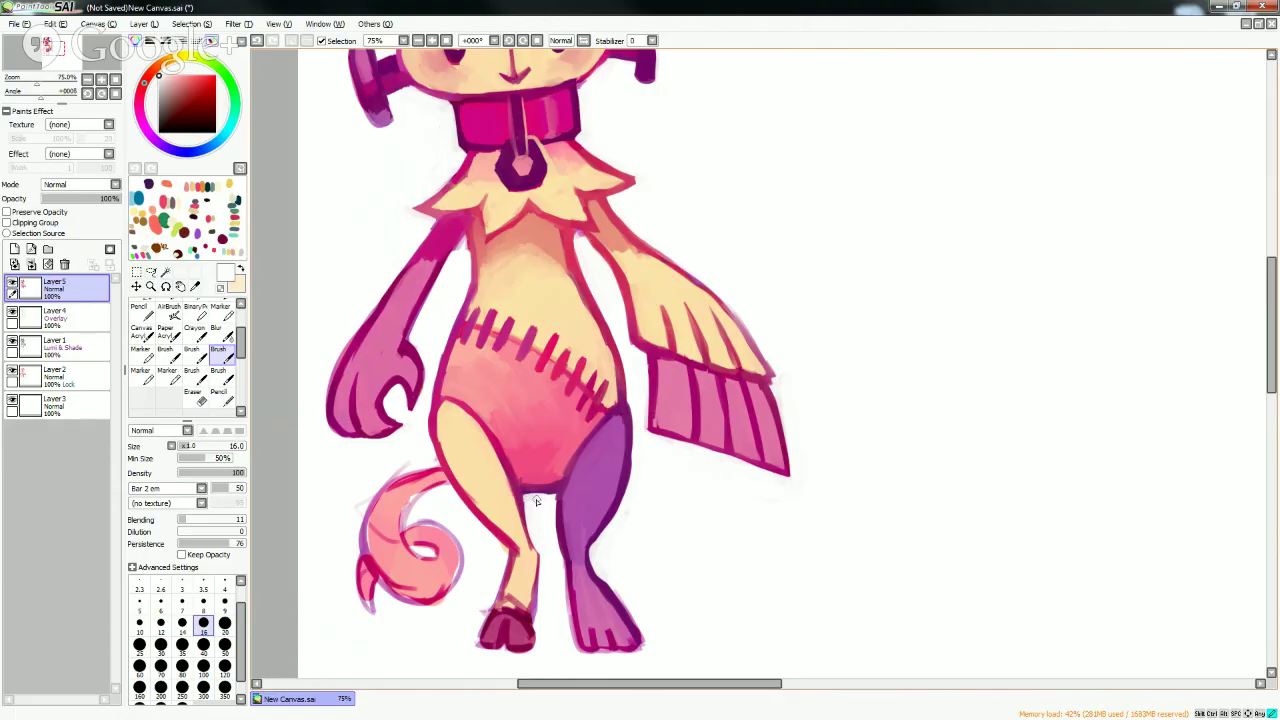
- Repaint the pink torso's lower edge between the legs with sampled crimson at size 16, covering the dark purple line
alt+click(530, 492)
alt+click(539, 487)
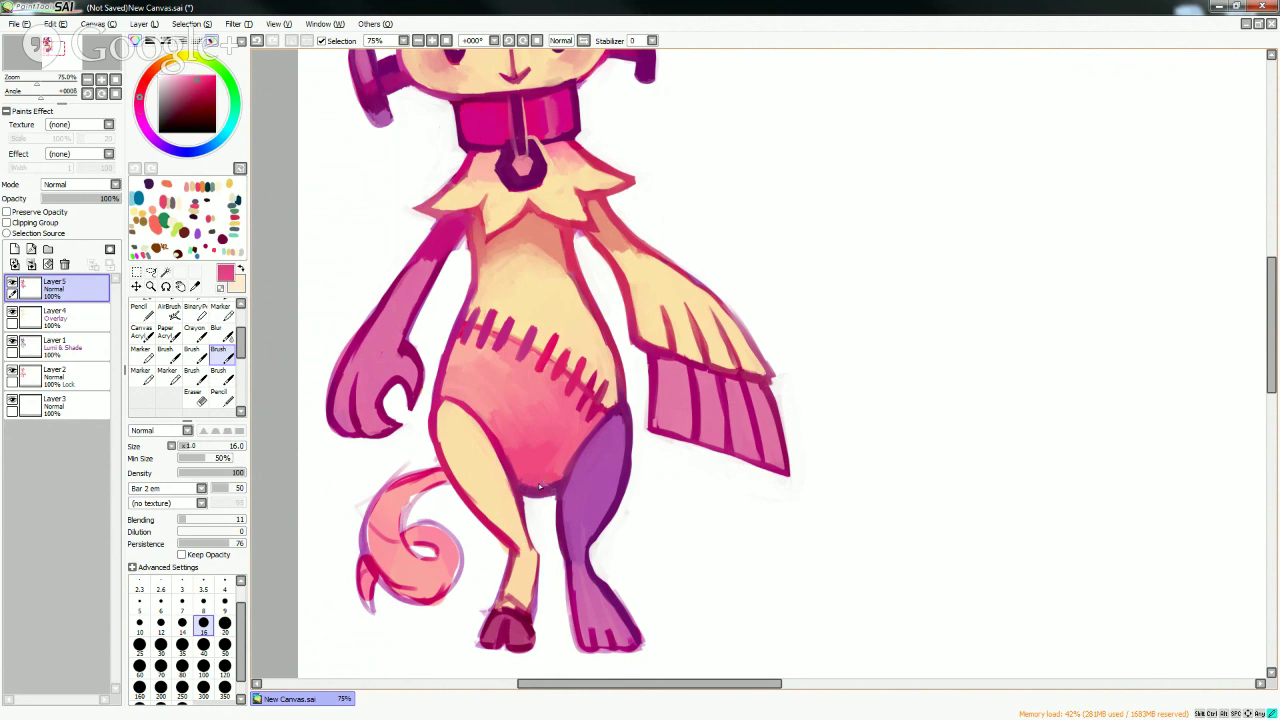
alt+click(563, 360)
drag(568, 350, 559, 372)
mouse_move(540, 499)
mouse_down()
mouse_move(522, 492)
mouse_move(564, 484)
mouse_up()
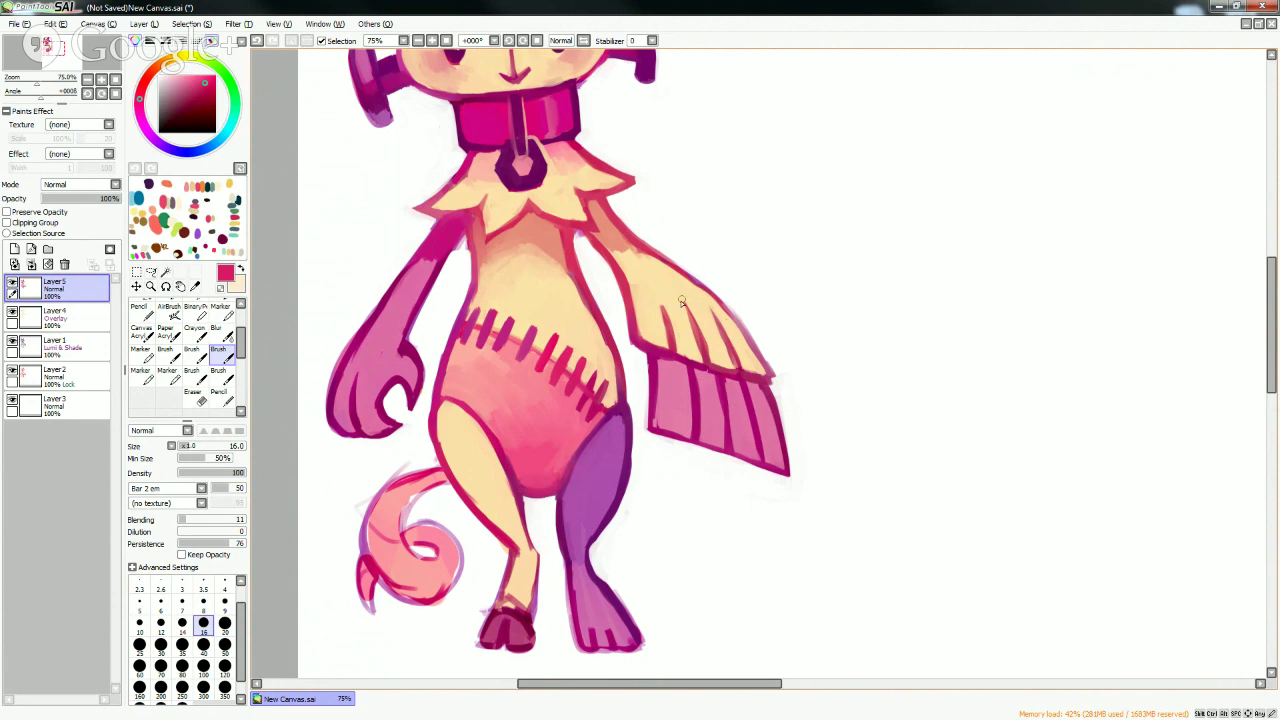
- Clean up the outlines of the clawed hand, the wing's feather tips and the ruff's pointed corner with sampled colours at size 12
alt+click(589, 264)
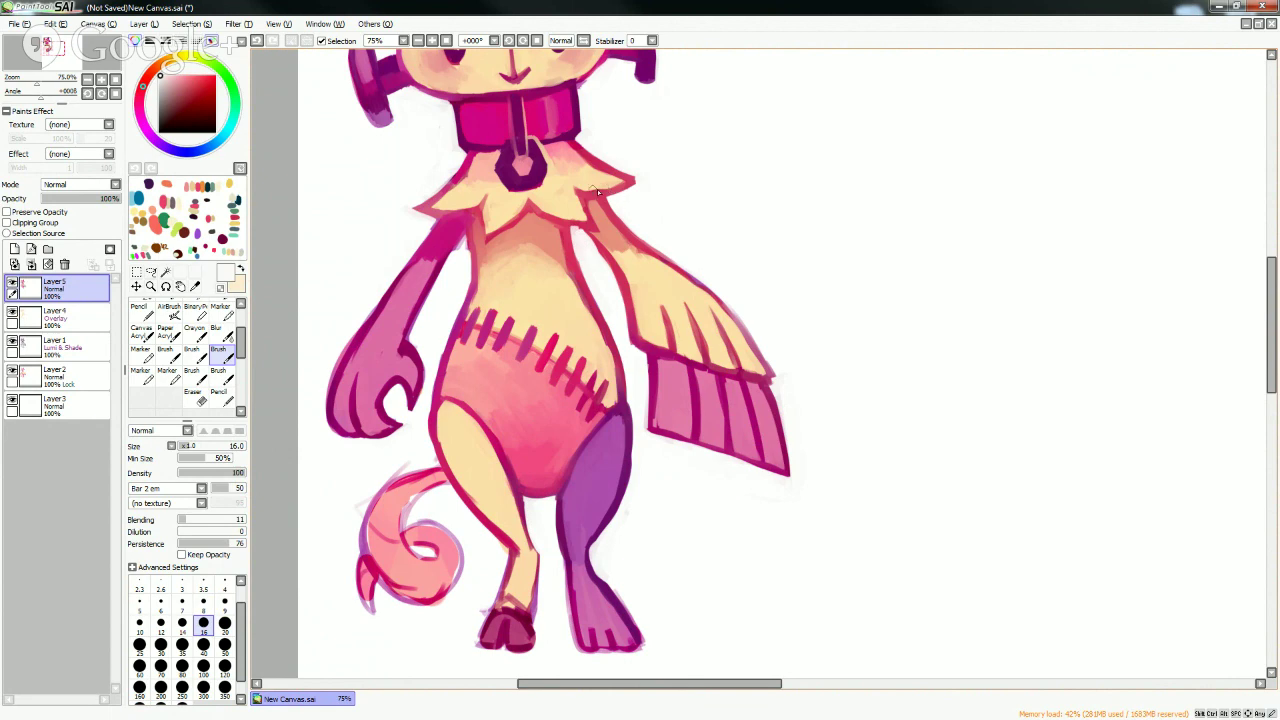
click(160, 622)
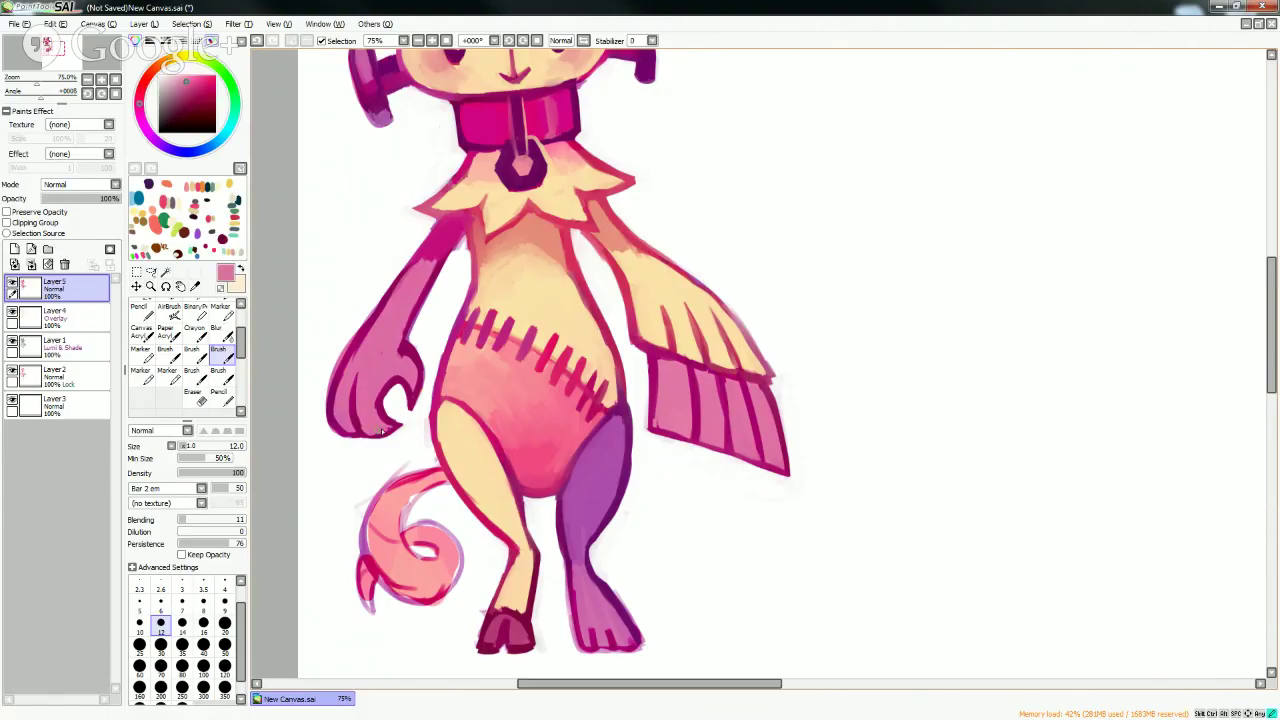
alt+click(391, 414)
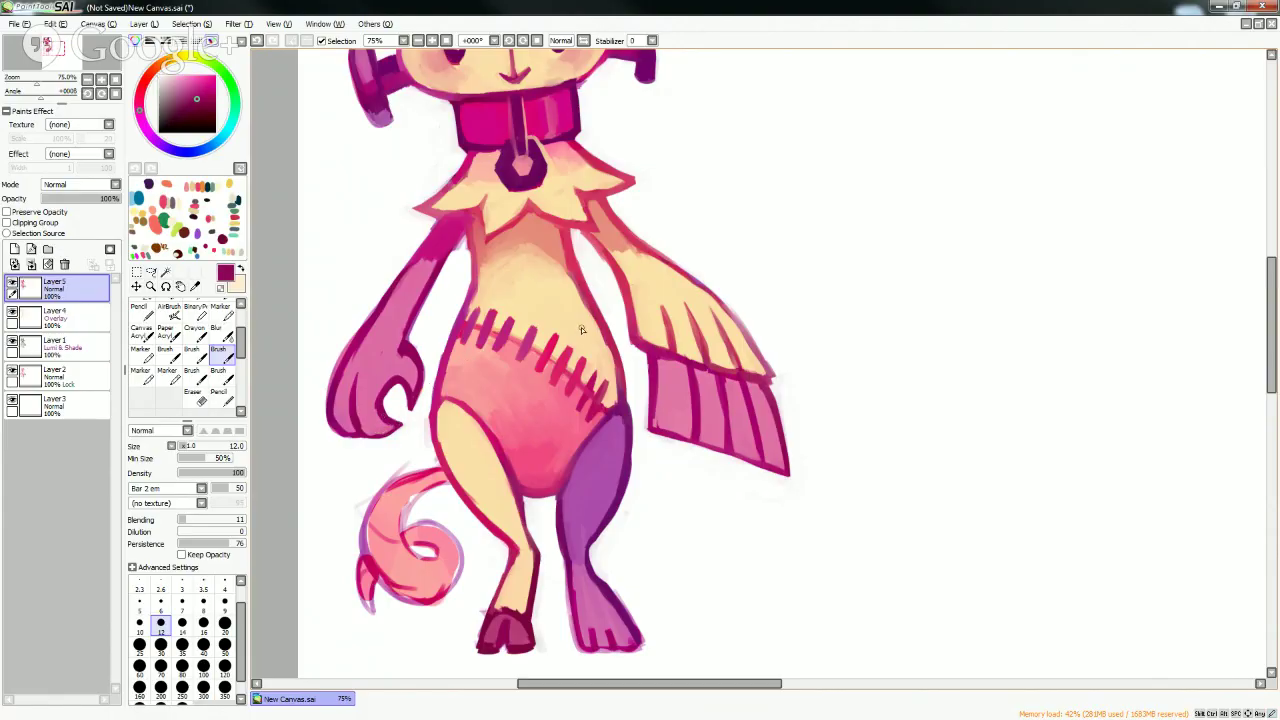
alt+click(769, 371)
alt+click(758, 376)
alt+click(634, 179)
- Even out the hoof's dark pink fill and redraw the peach leg's inner outline in sampled crimson at size 12
alt+click(502, 622)
mouse_move(502, 622)
mouse_down()
mouse_move(522, 640)
mouse_move(508, 627)
mouse_up()
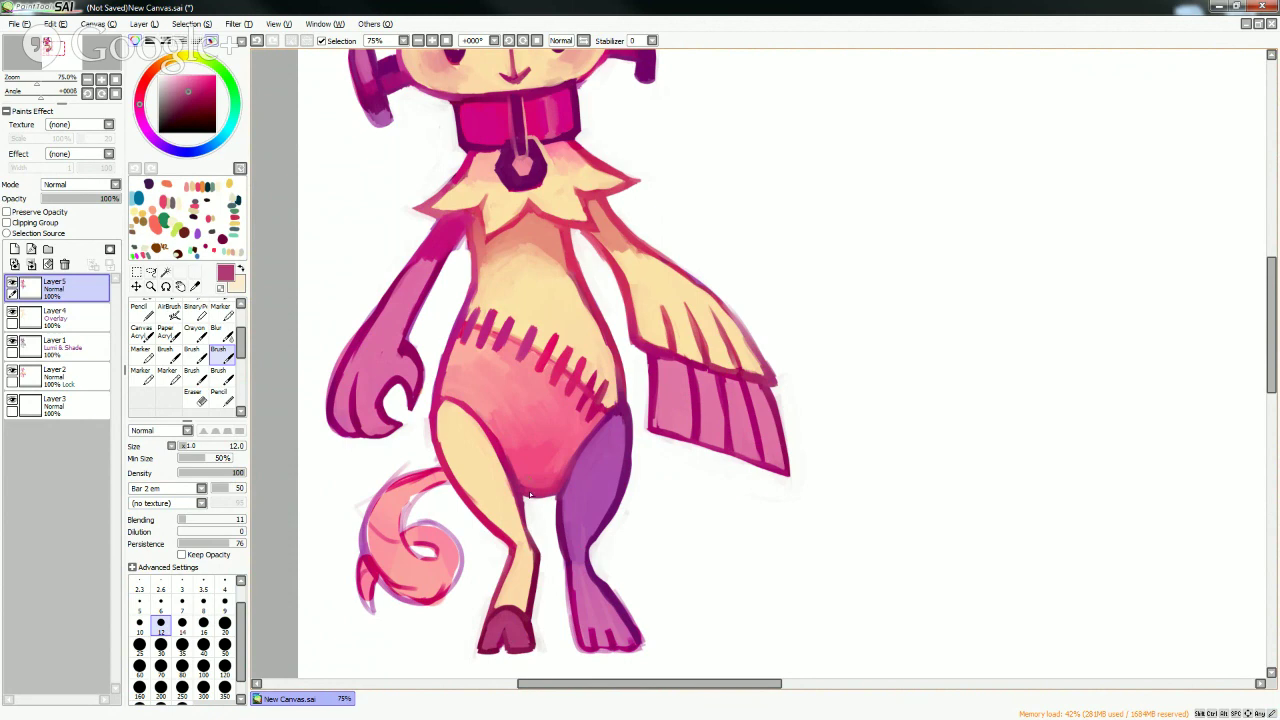
right_click(512, 540)
drag(519, 492, 537, 572)
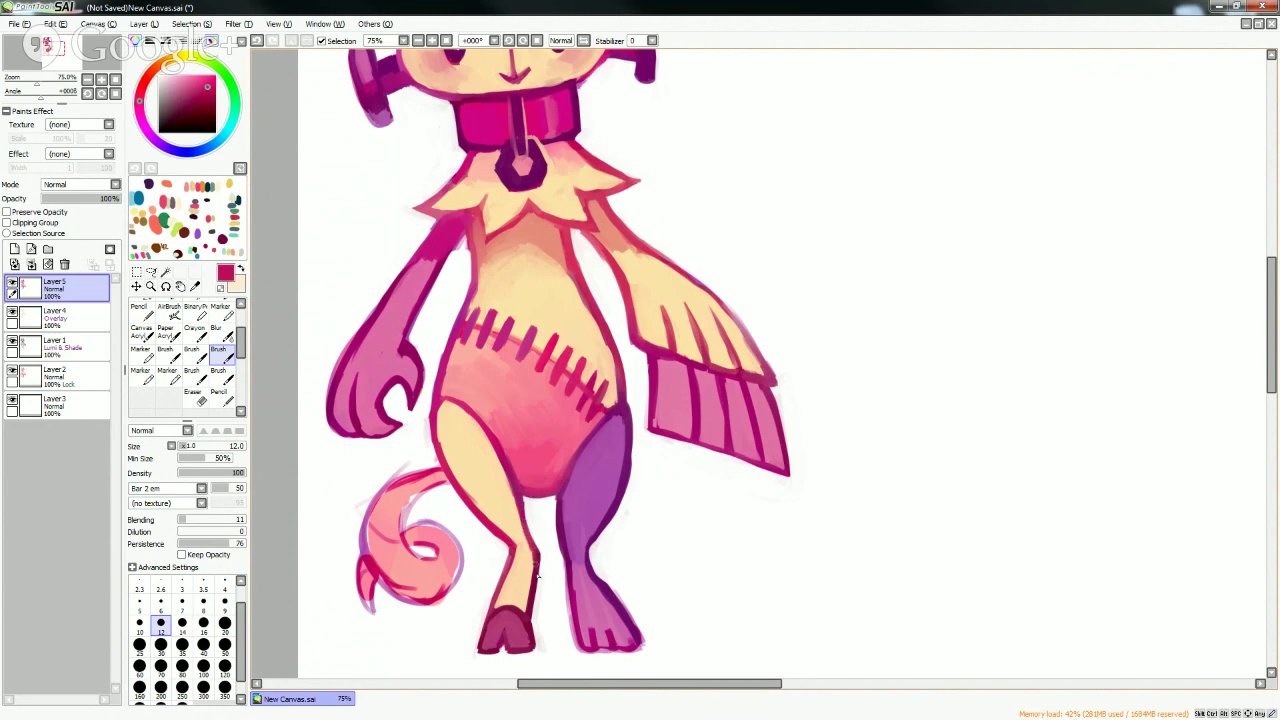
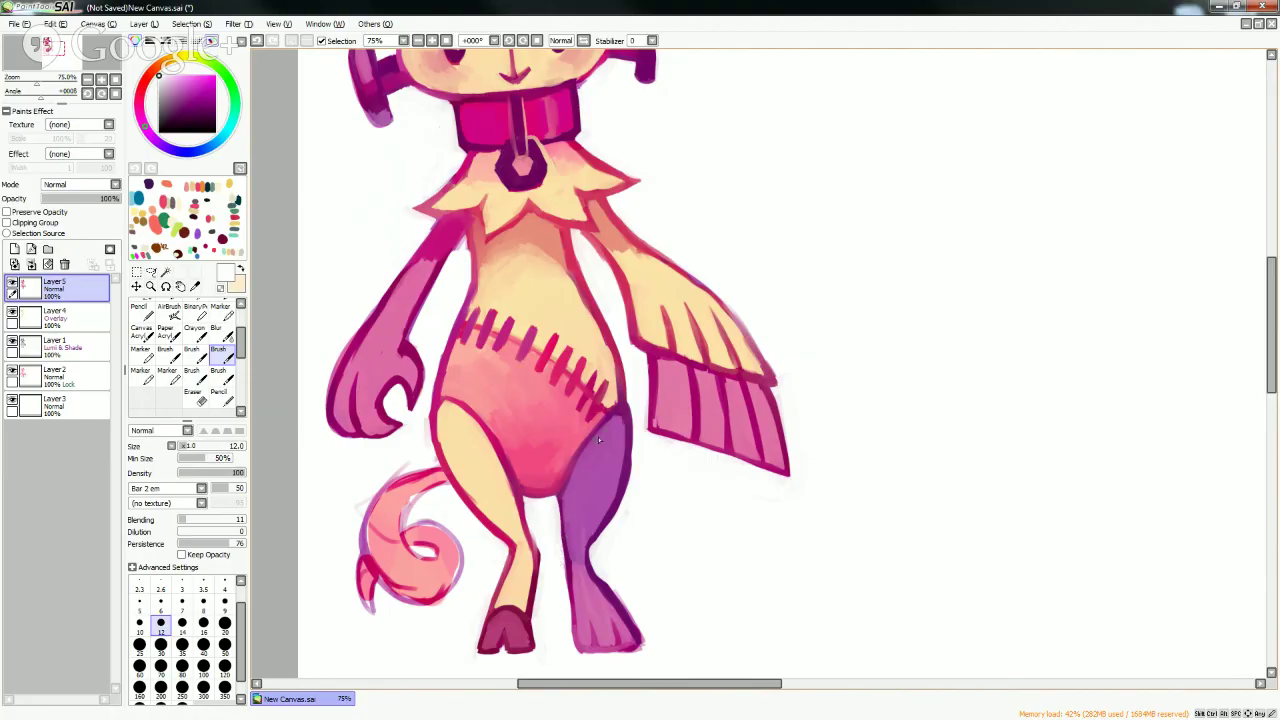
- Redraw the purple leg's inner outline down to the foot with sampled purples and trim its outside with white at size 12
alt+click(597, 421)
drag(564, 494, 573, 606)
alt+click(563, 561)
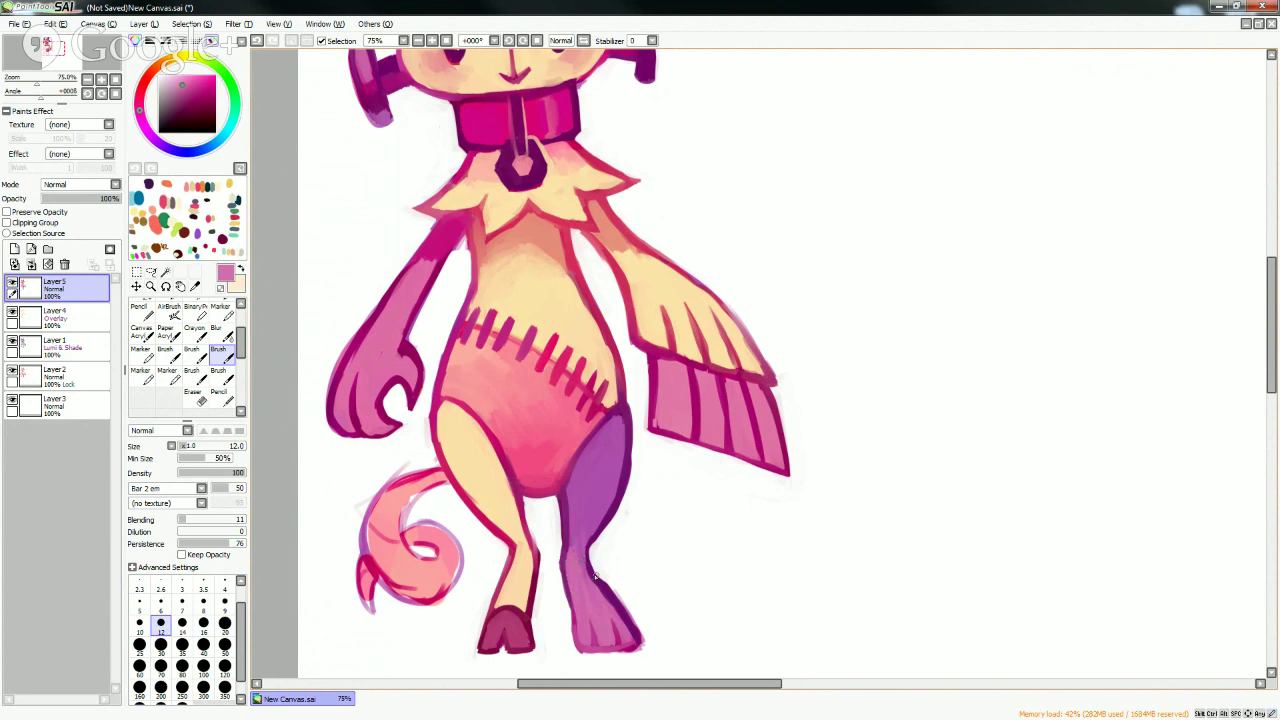
alt+click(600, 575)
drag(565, 547, 574, 634)
alt+click(557, 614)
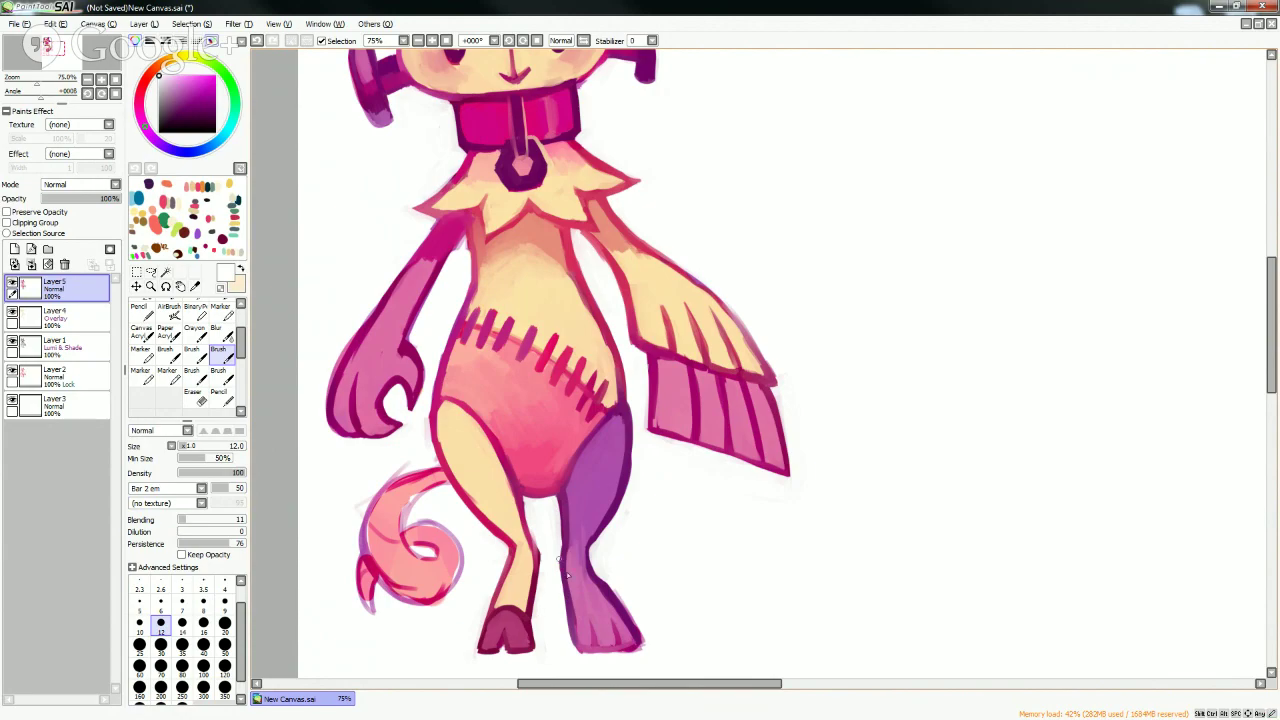
- Touch up the peach thigh's fill and outer outline with sampled peach, crimson and white at size 12
alt+click(535, 531)
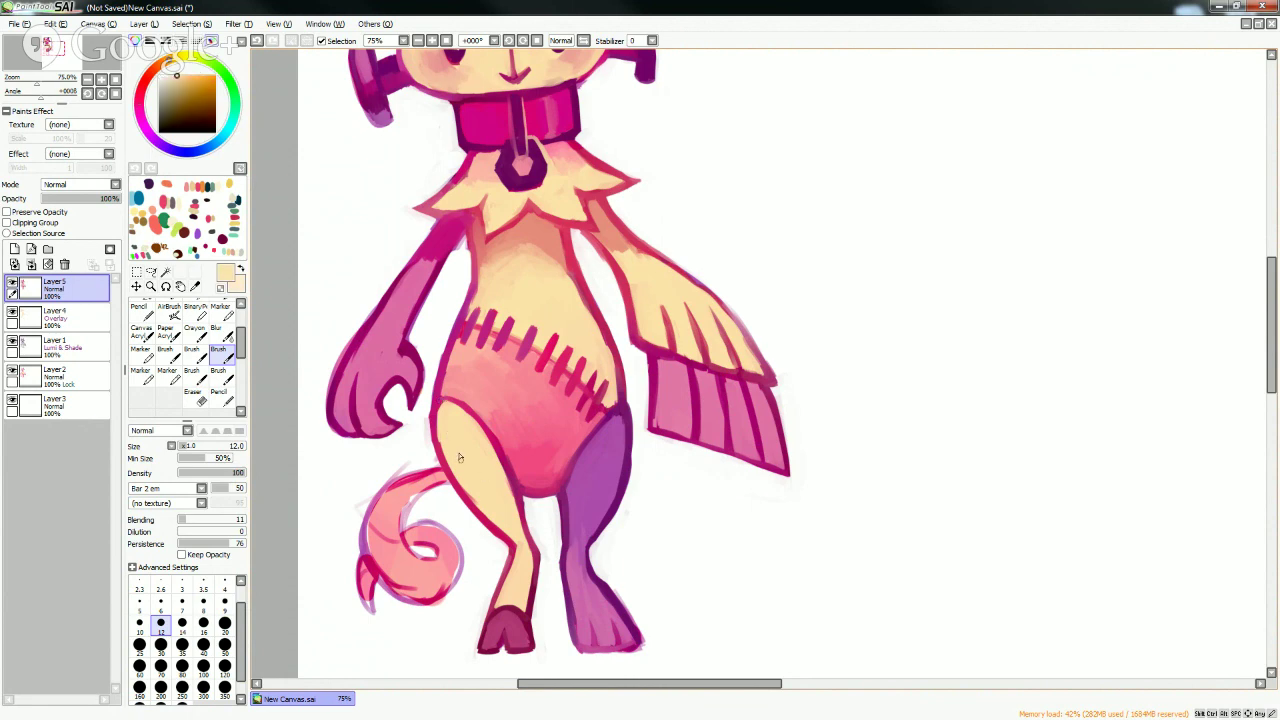
alt+click(443, 442)
right_click(425, 441)
- Touch up the purple lower leg and the inner edge of the wing's pink lower section with sampled colours at size 12
alt+click(568, 501)
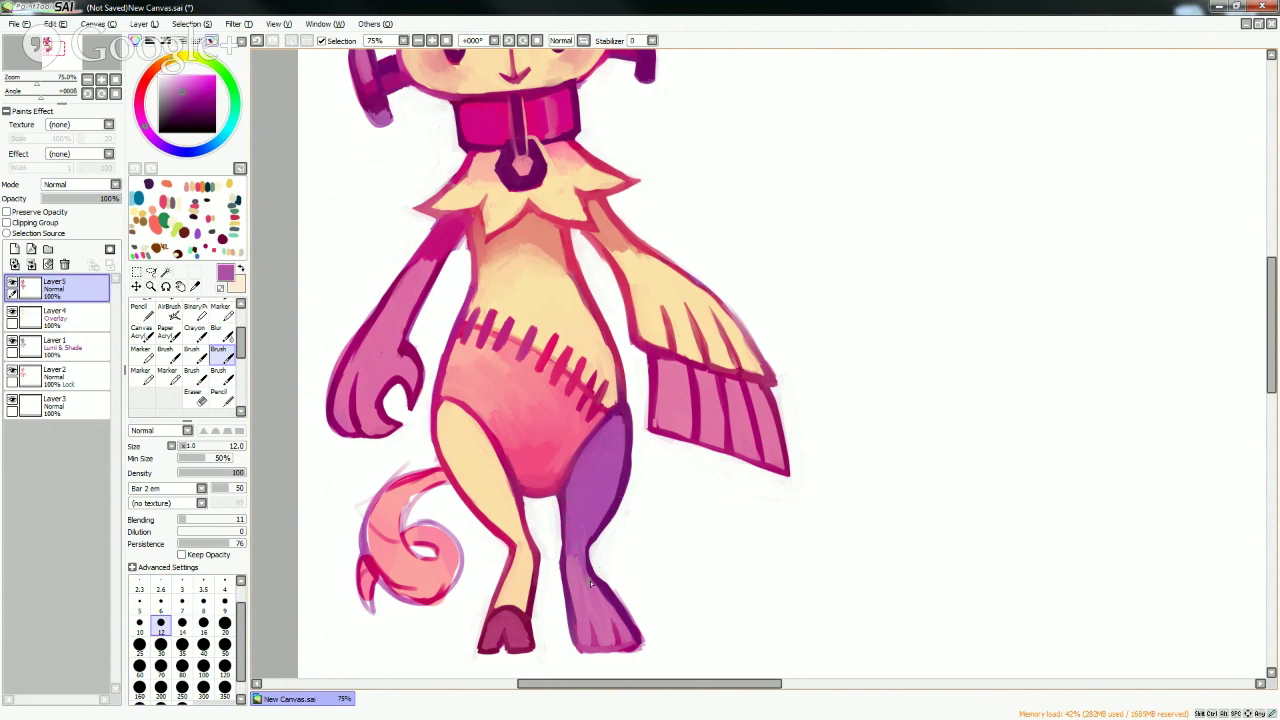
alt+click(558, 563)
alt+click(594, 387)
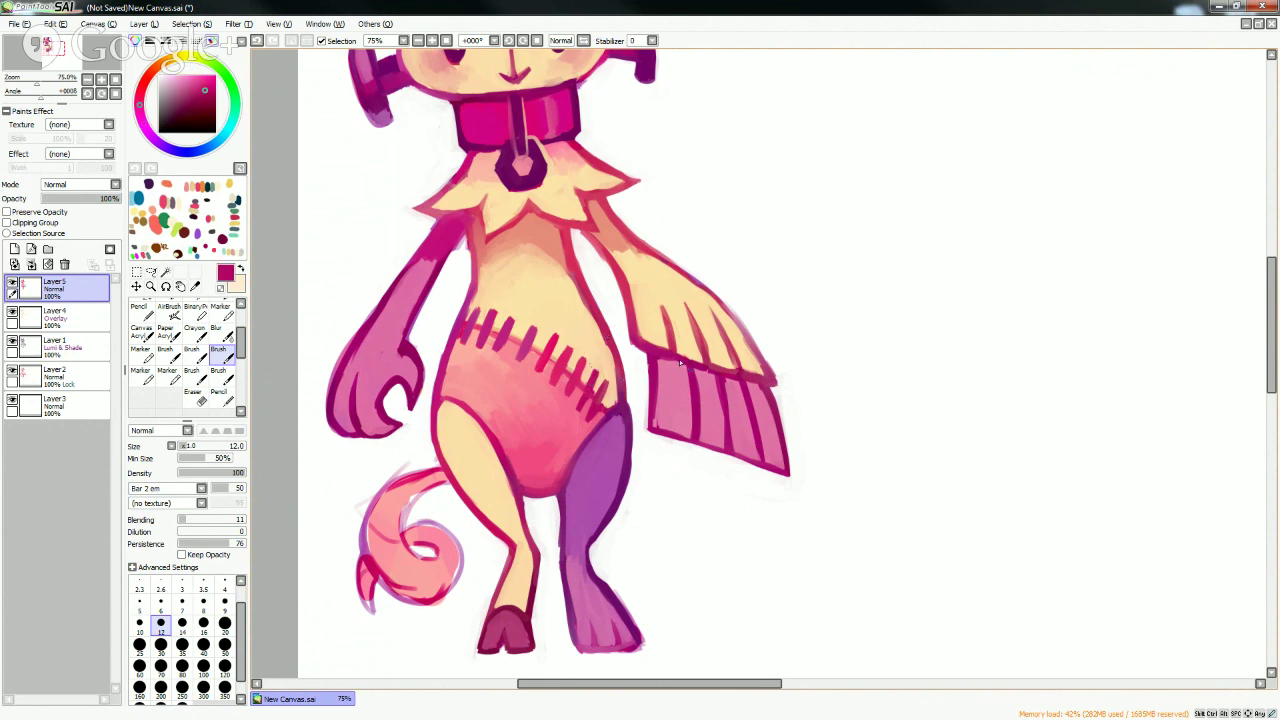
alt+click(655, 408)
drag(654, 392, 656, 428)
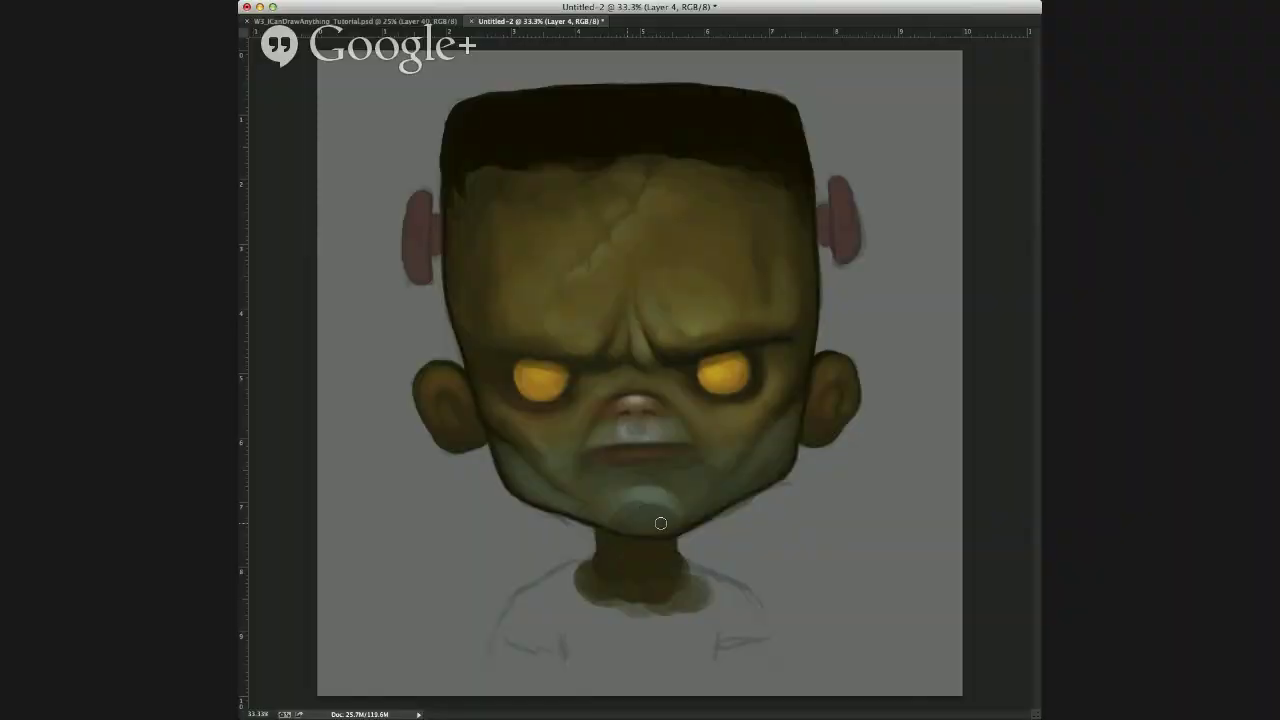
- Paint over the dark patch on the Frankenstein boy's chin with a sampled lighter grey-green
alt+click(645, 492)
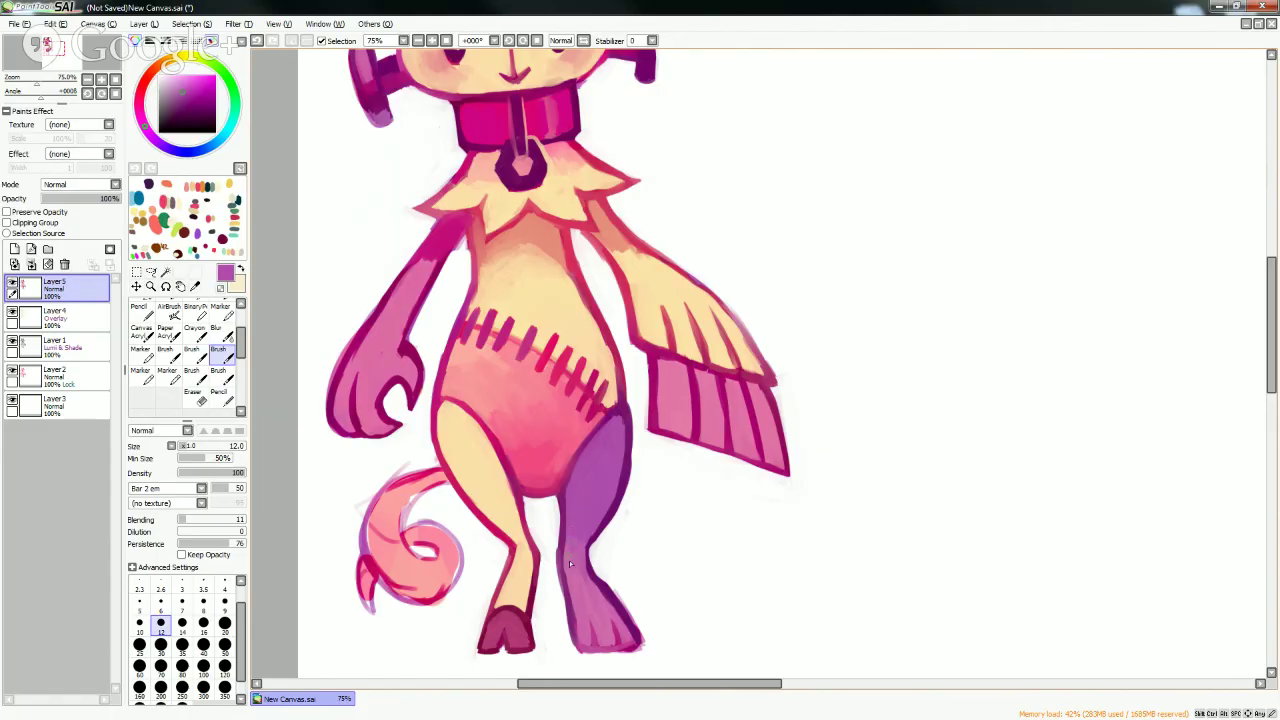
- Smooth the purple leg's inner edge and the edges of its foot with sampled colours
right_click(549, 517)
right_click(571, 620)
drag(571, 620, 576, 637)
alt+click(626, 636)
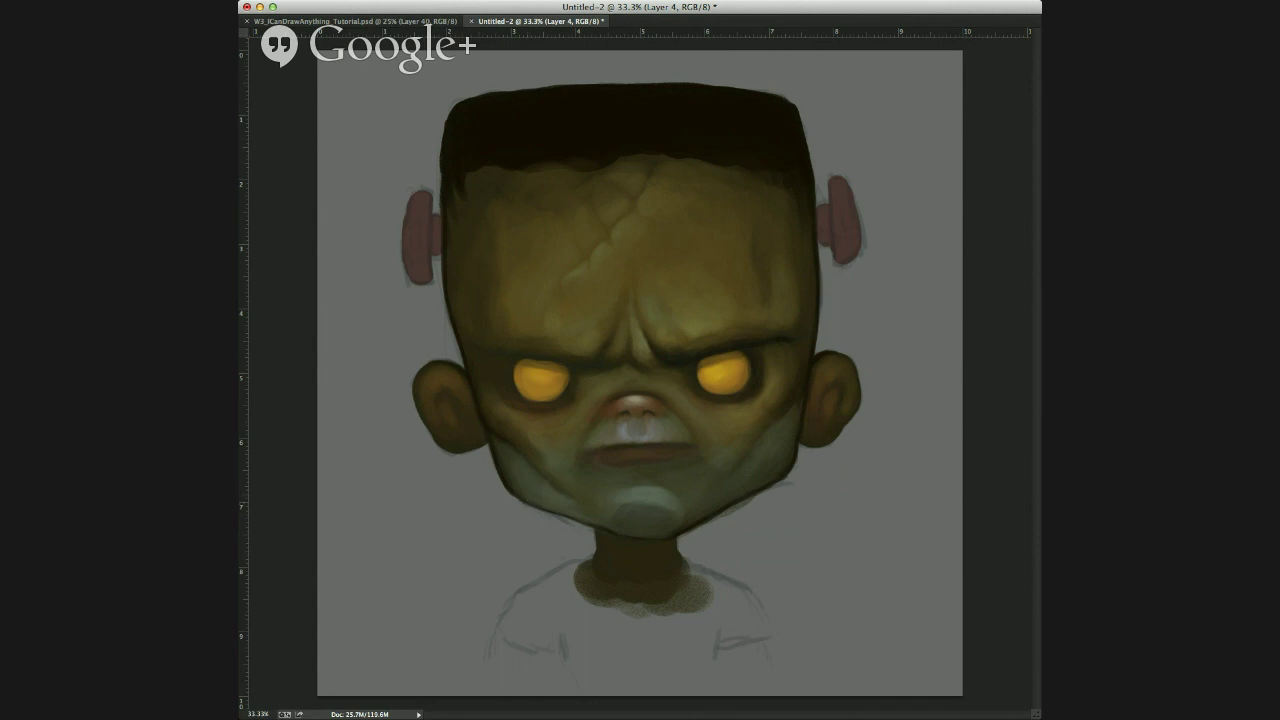
- Switch to the cat canvas in PaintTool SAI and smooth the curled tail's inner shading with sampled pinks at sizes 50, 40 and 20
key(super+Tab)
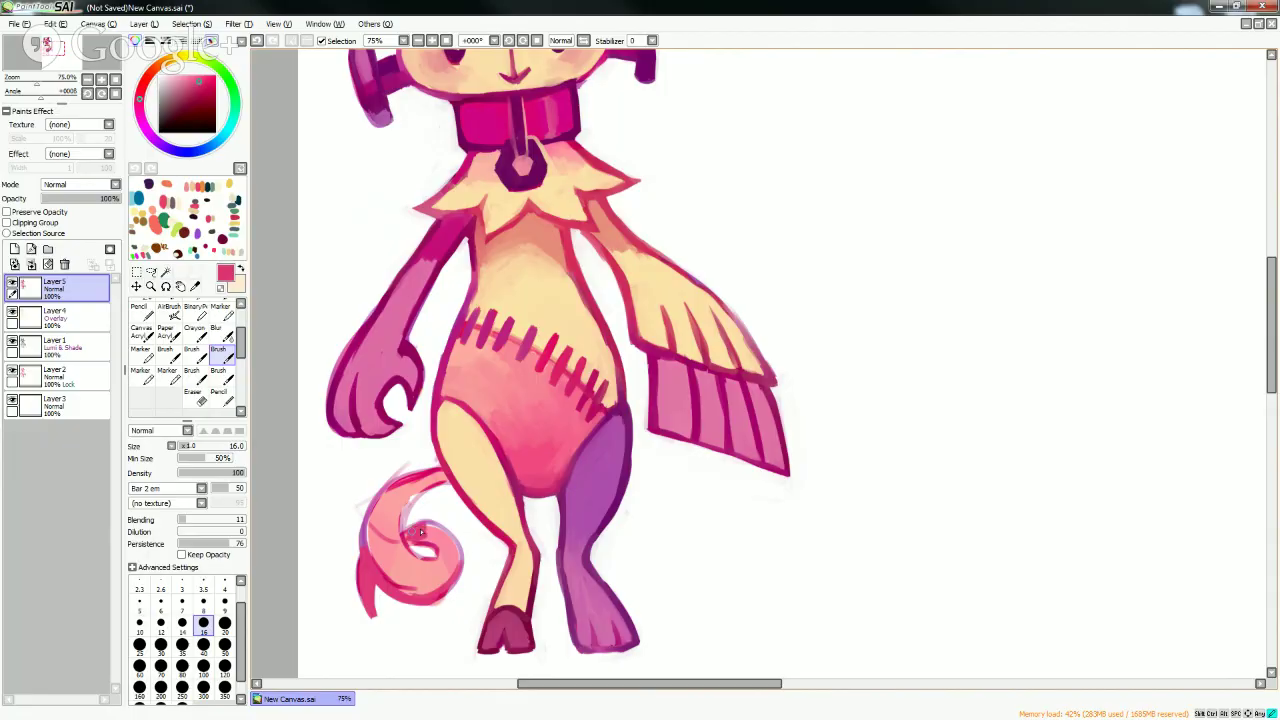
mouse_move(421, 532)
mouse_down()
mouse_move(434, 532)
mouse_move(409, 543)
mouse_move(432, 539)
mouse_move(447, 555)
mouse_move(441, 538)
mouse_move(424, 566)
mouse_move(424, 584)
mouse_move(436, 582)
mouse_move(398, 566)
mouse_move(387, 515)
mouse_move(387, 563)
mouse_move(409, 567)
mouse_move(388, 560)
mouse_move(378, 505)
mouse_up()
click(224, 643)
right_click(390, 566)
click(203, 643)
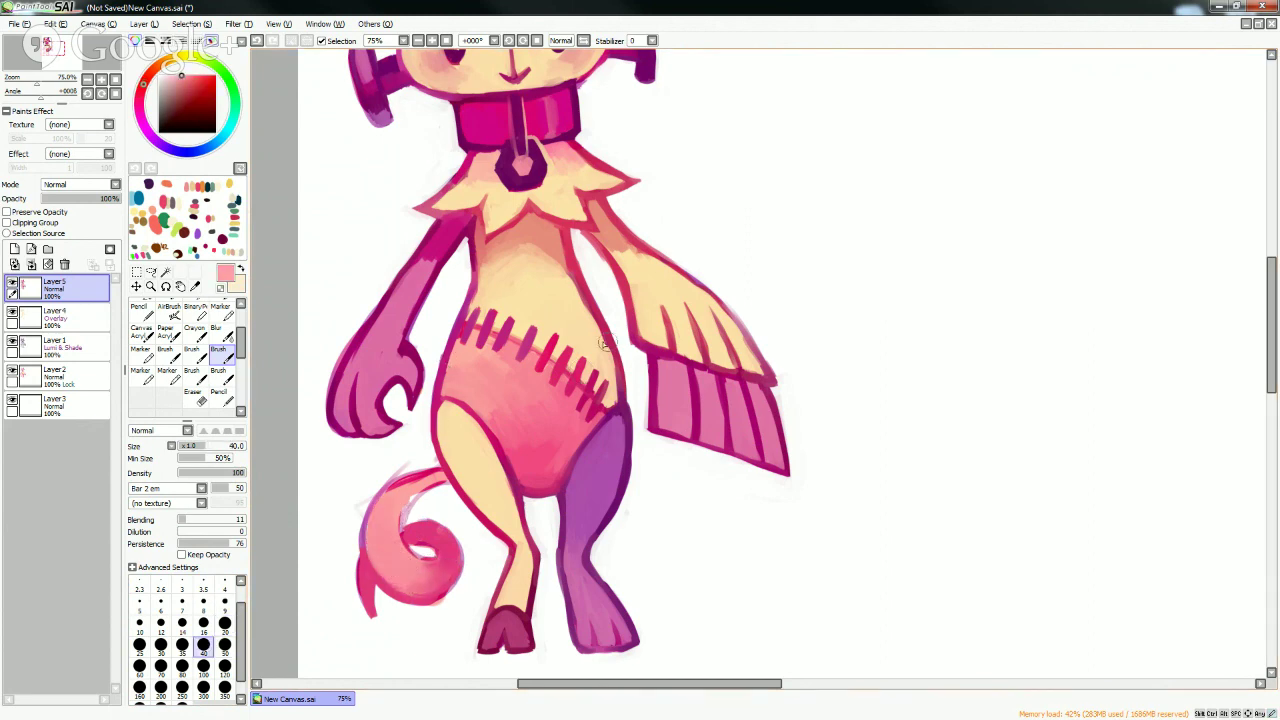
click(224, 622)
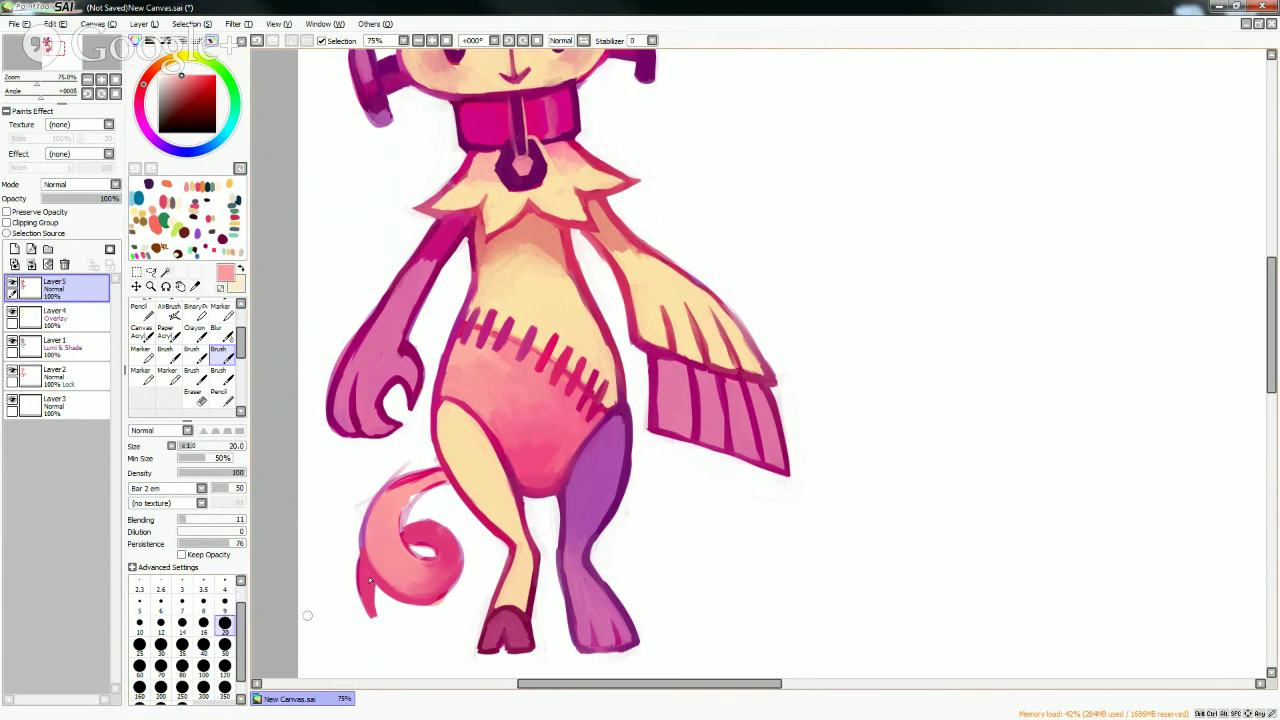
- Refine the belly seam's end at the purple hip and tidy around the stitches with sampled colours at size 9
click(224, 601)
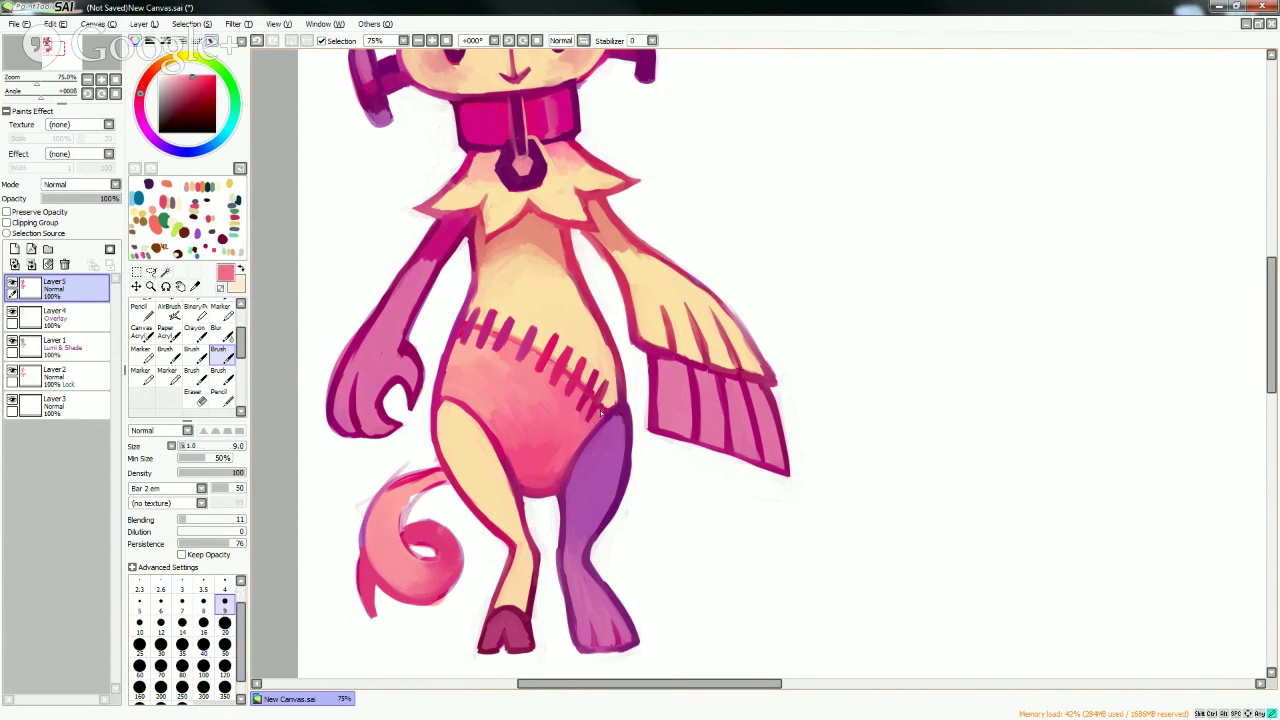
right_click(615, 399)
drag(614, 392, 620, 424)
right_click(612, 428)
alt+click(620, 424)
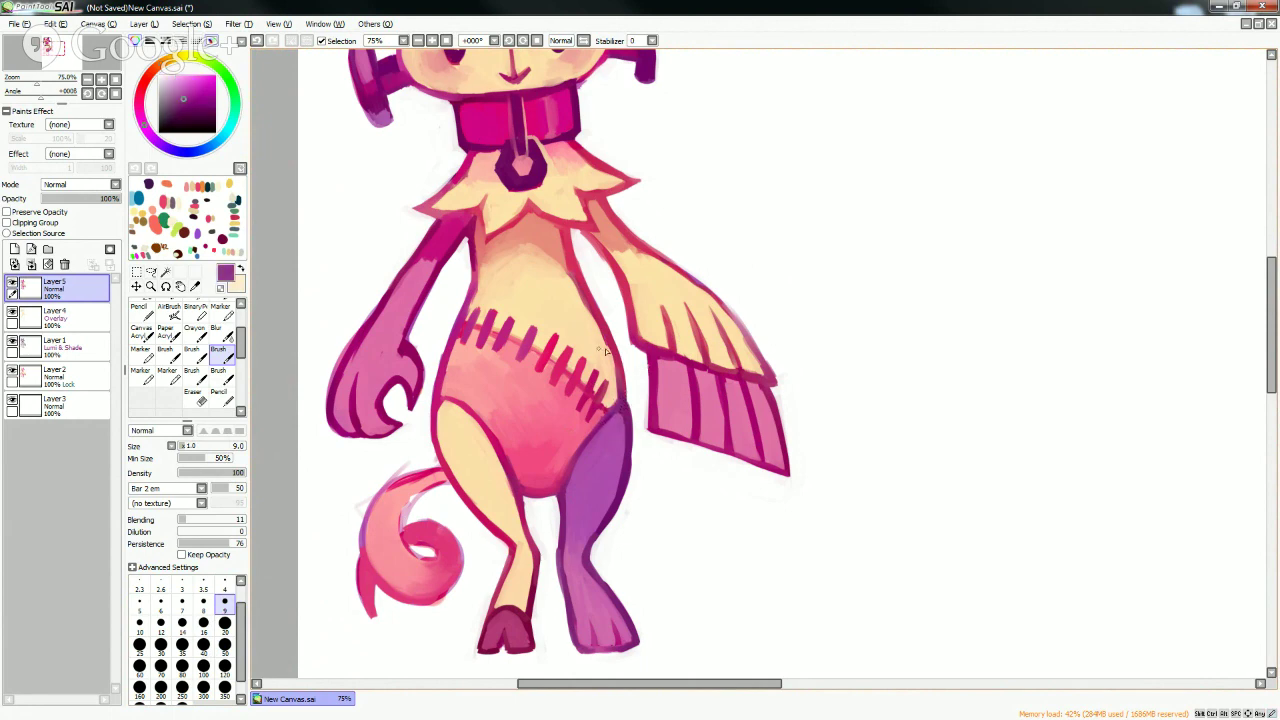
alt+click(556, 332)
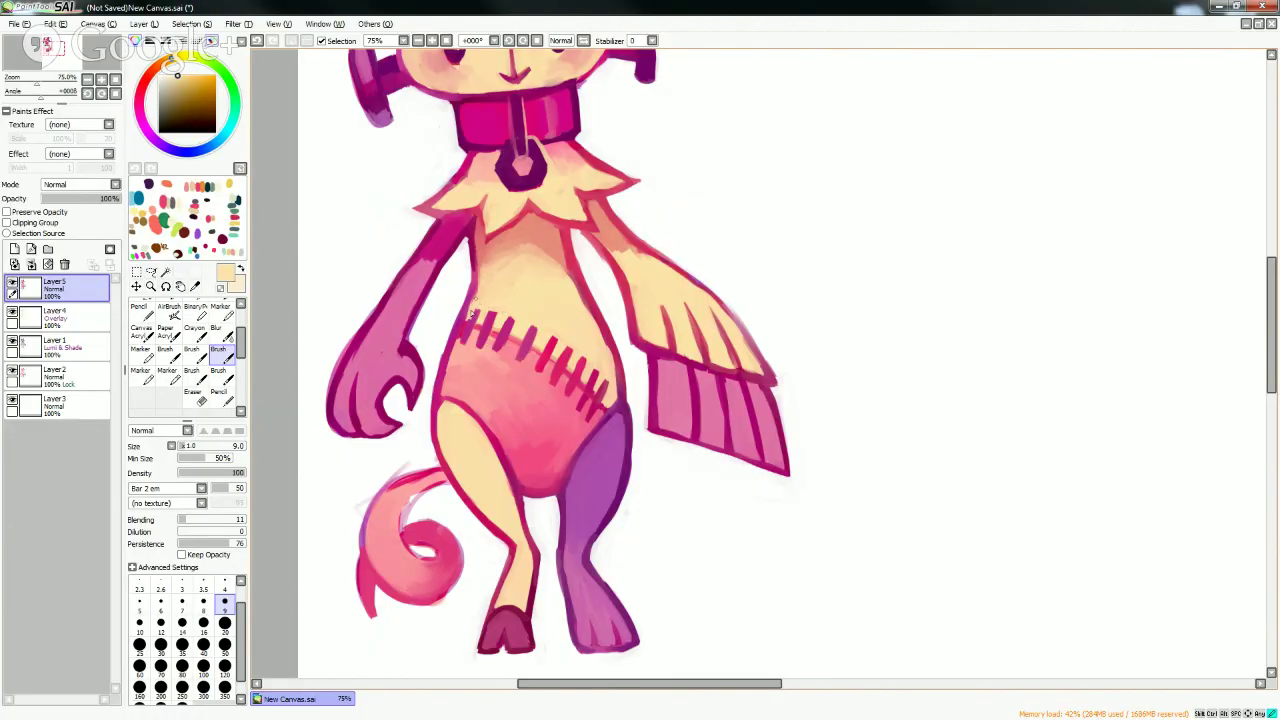
alt+click(477, 324)
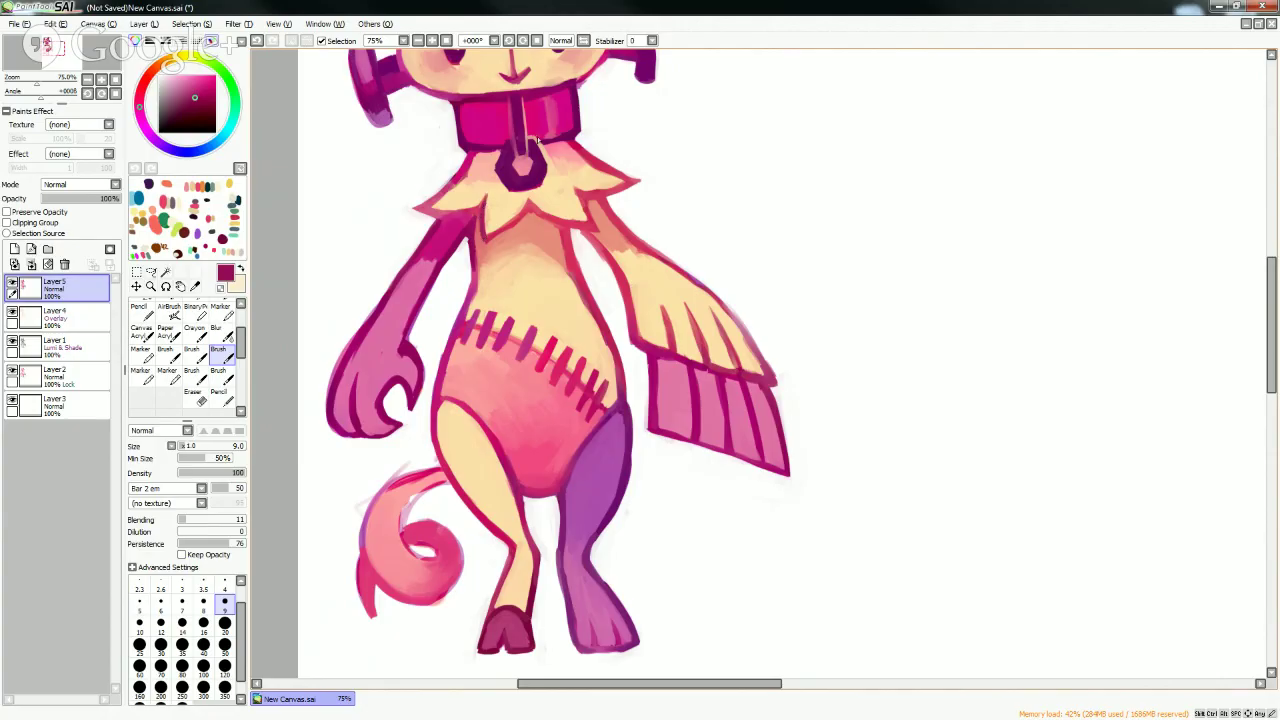
- Define the tail's inner curve and outer edge with sampled crimson strokes at size 9
key(])
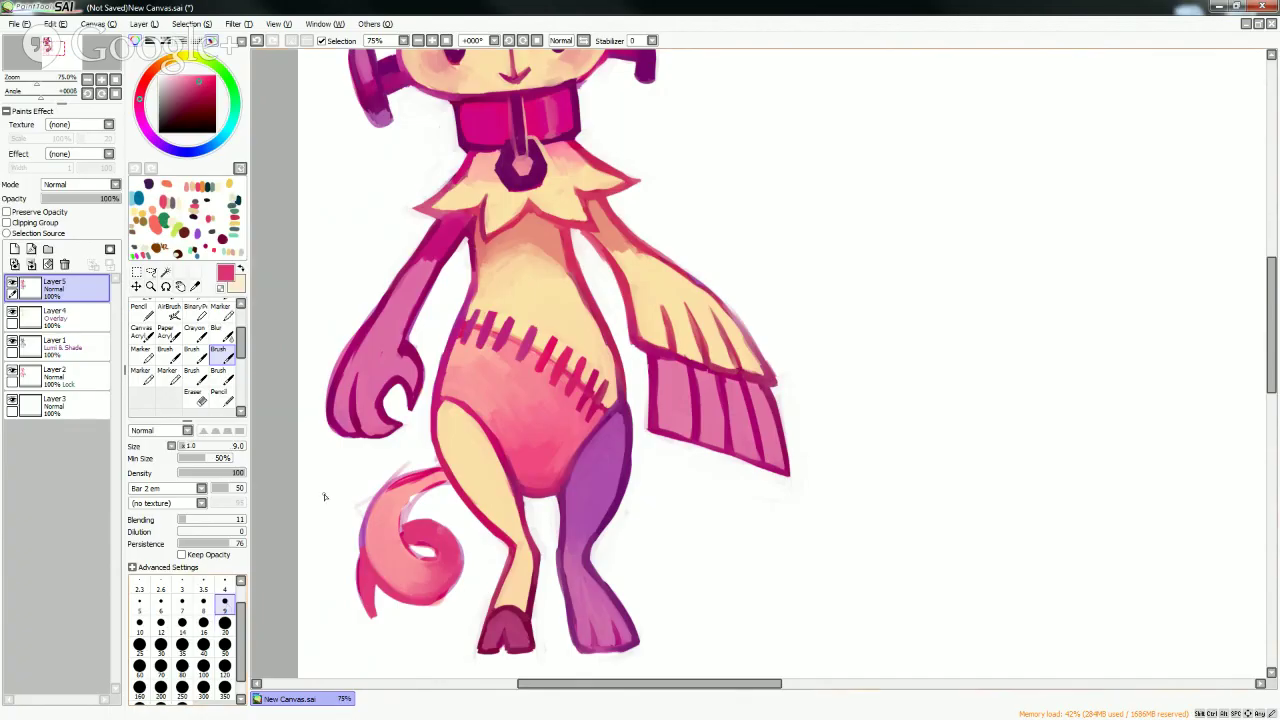
drag(406, 522, 424, 488)
mouse_move(410, 510)
mouse_down()
mouse_move(436, 482)
mouse_move(407, 498)
mouse_move(422, 491)
mouse_up()
right_click(364, 532)
drag(365, 529, 381, 583)
right_click(349, 486)
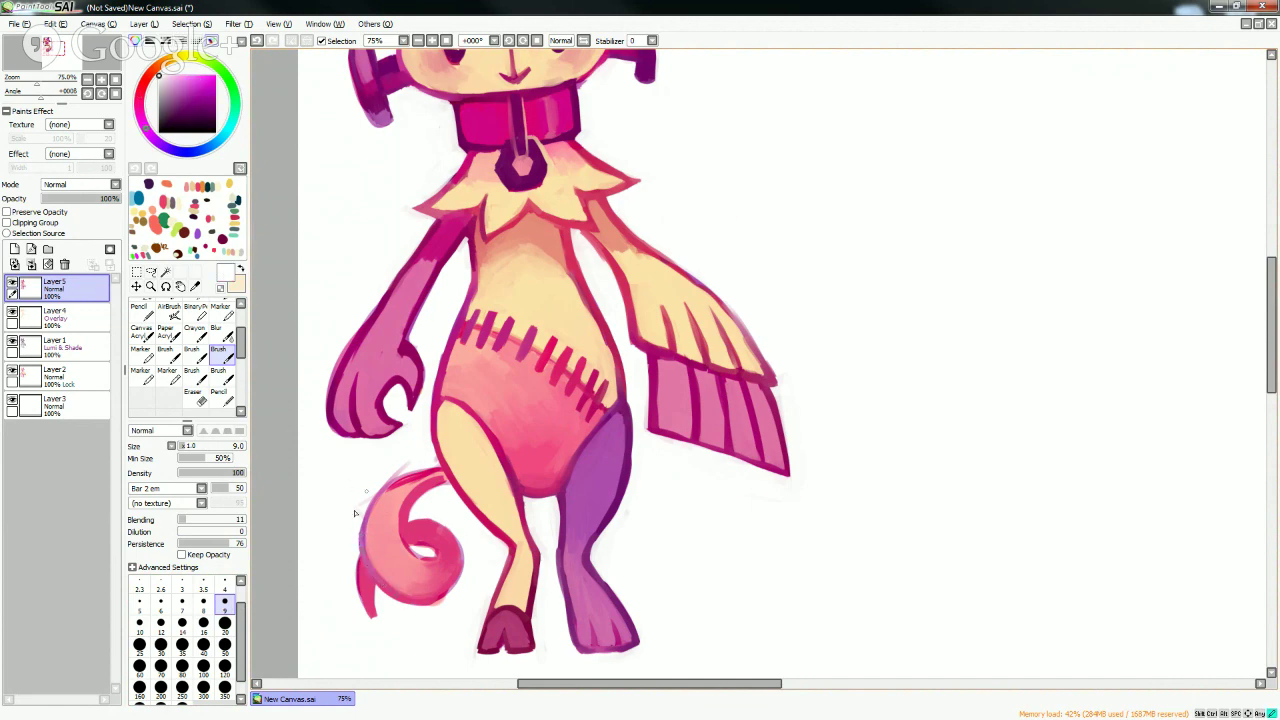
- Trim the sketch lines outside the tail with white and fill its upper part with salmon pink at size 20
mouse_move(356, 514)
mouse_down()
mouse_move(415, 463)
mouse_move(415, 483)
mouse_move(362, 544)
mouse_move(404, 492)
mouse_up()
alt+click(418, 468)
click(225, 624)
right_click(396, 510)
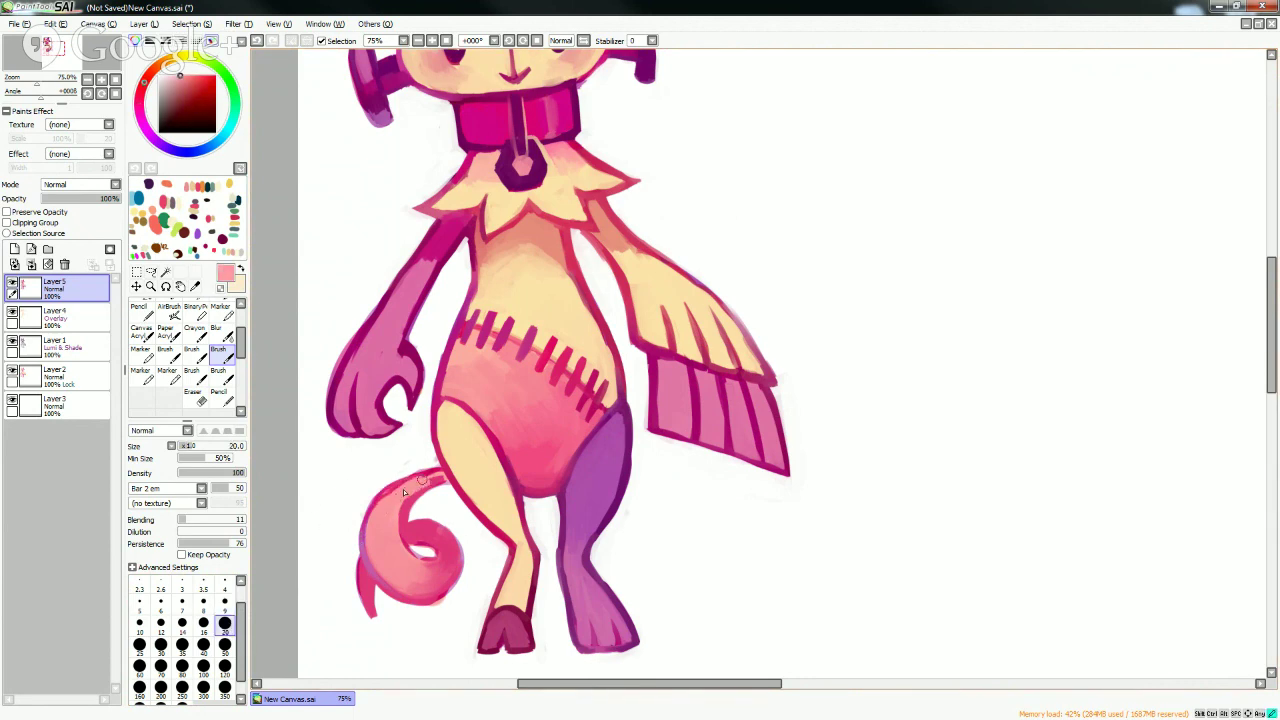
- Refine the upper tail's edges near the thigh with sampled salmon and crimson at size 9
click(224, 602)
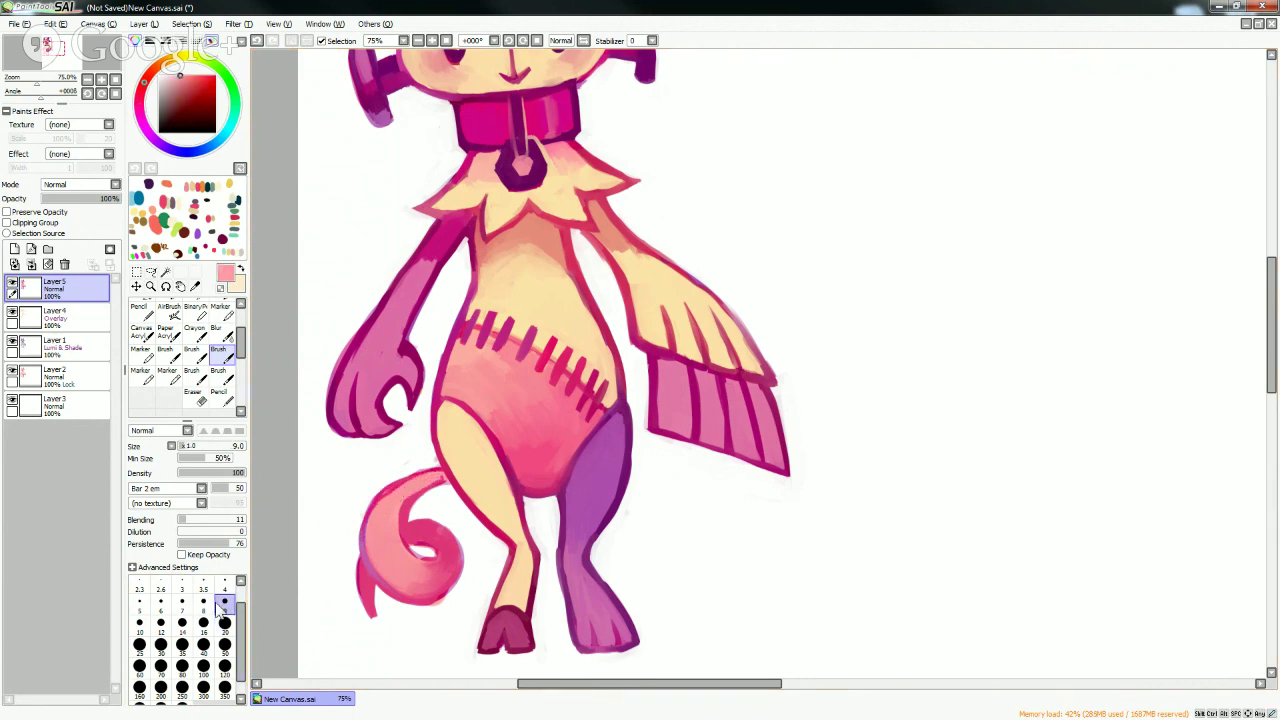
right_click(428, 482)
drag(388, 501, 396, 491)
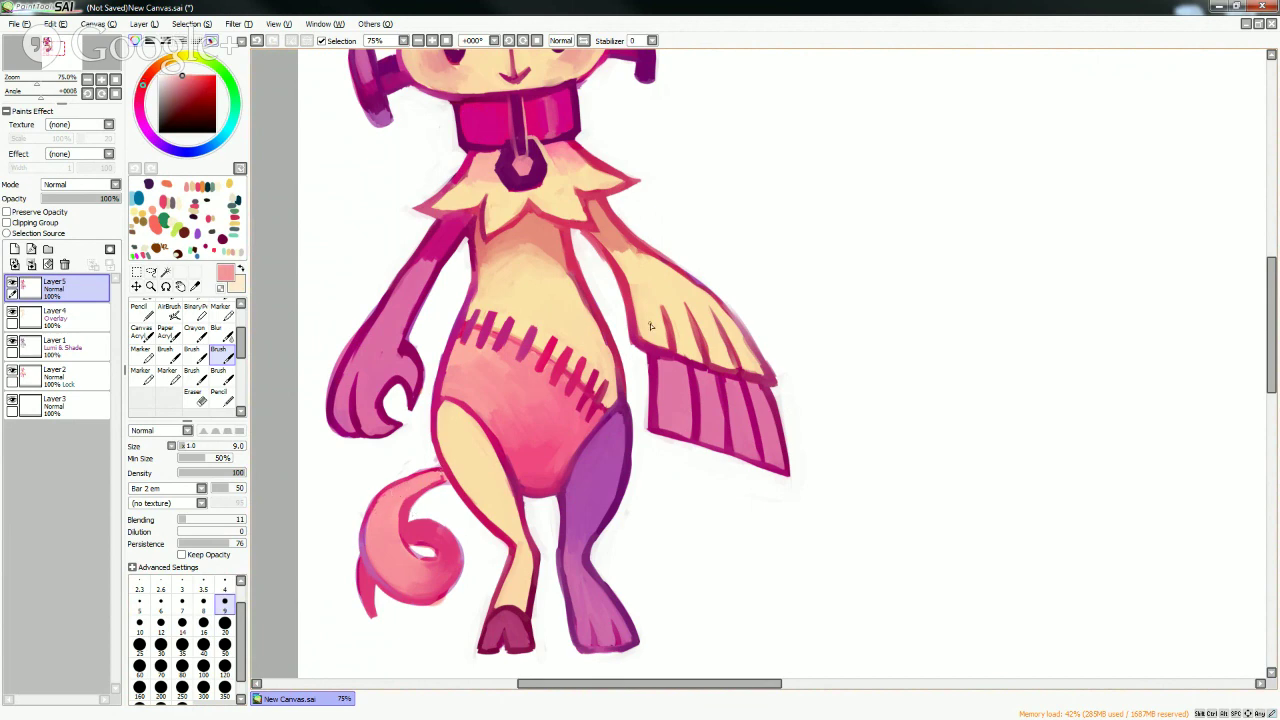
alt+click(415, 498)
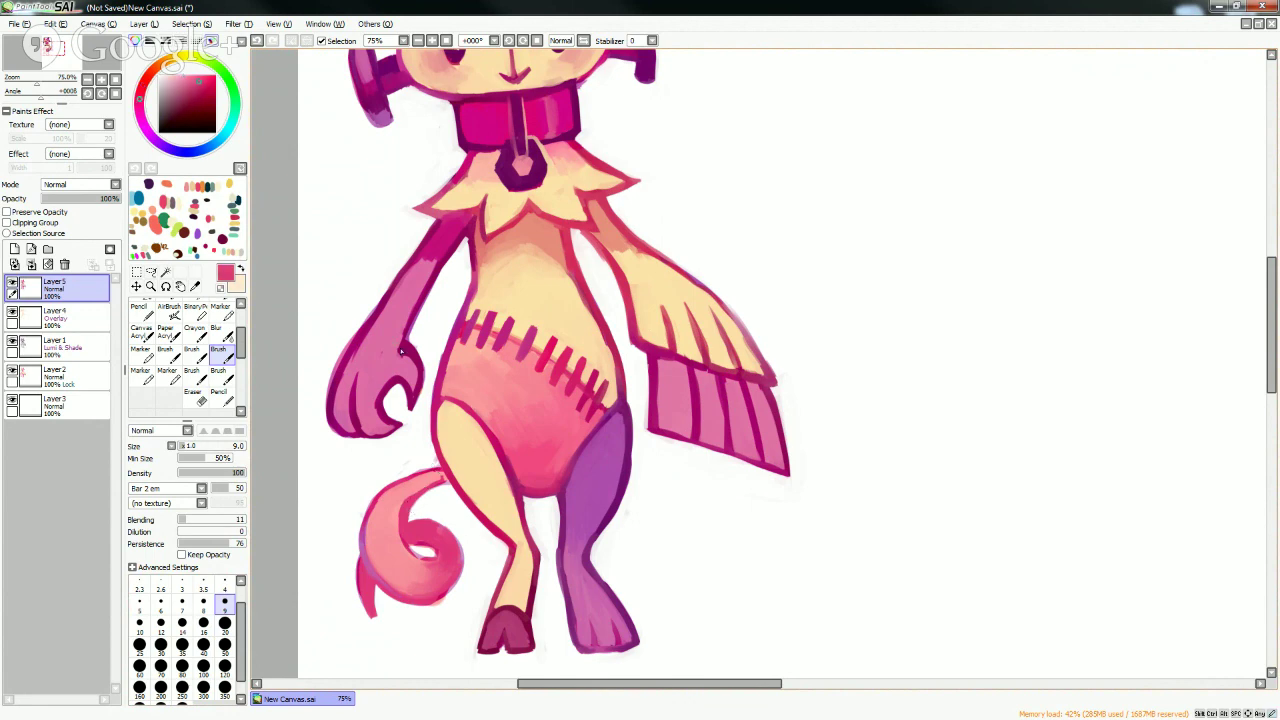
- Trim the outer edge of the clawed forearm with sampled white
click(225, 625)
alt+click(346, 309)
mouse_move(323, 386)
mouse_down()
mouse_move(318, 408)
mouse_move(339, 362)
mouse_up()
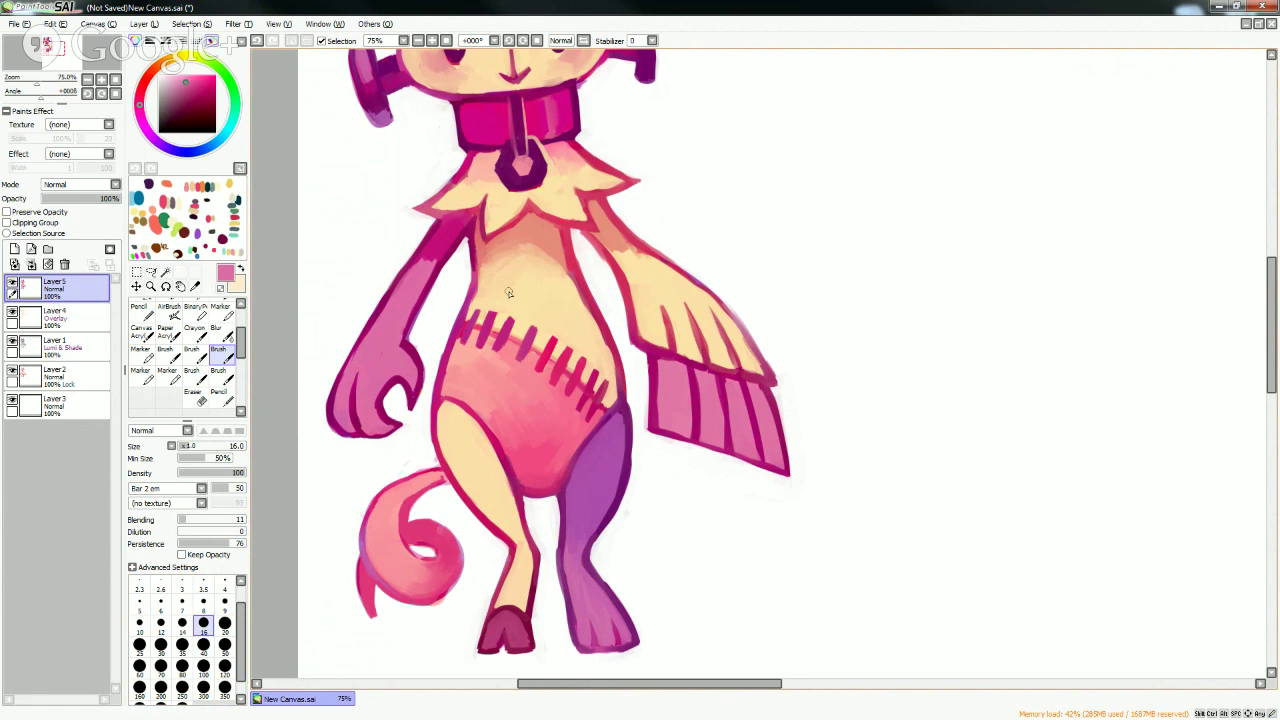
- Blend the torso around the belly stitches with cream and pink tones sampled from the body
alt+click(568, 315)
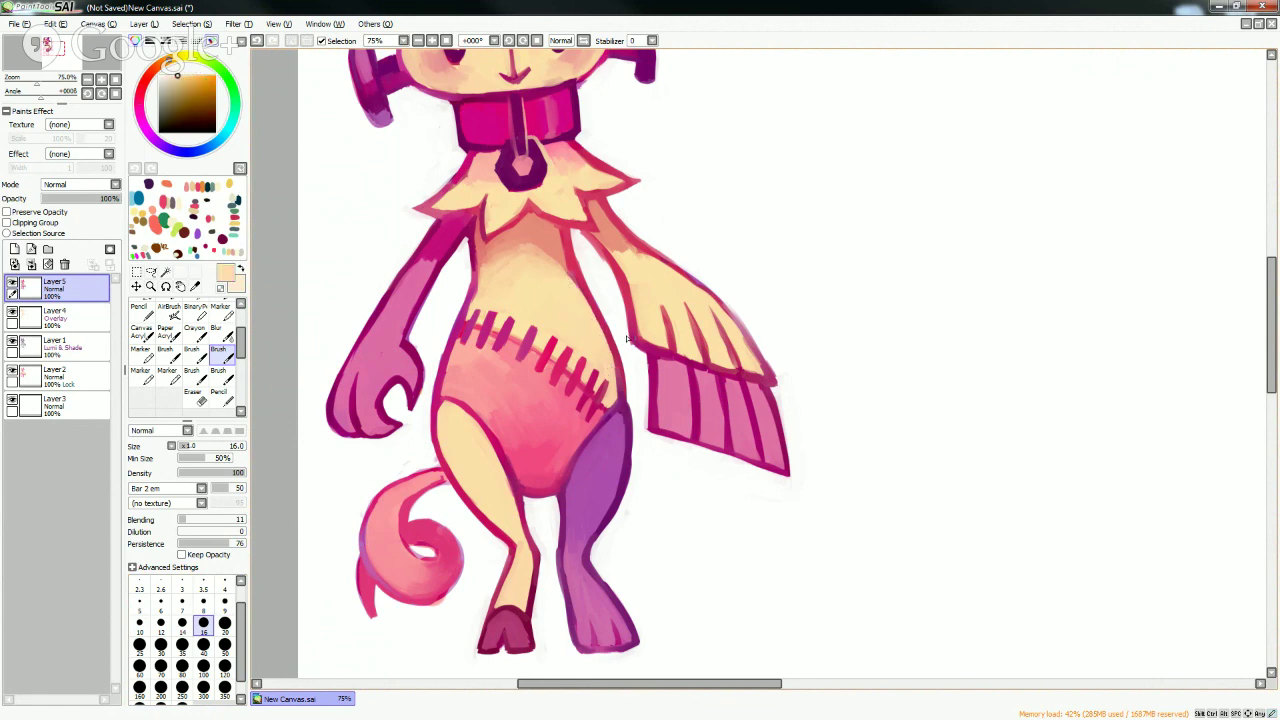
alt+click(482, 373)
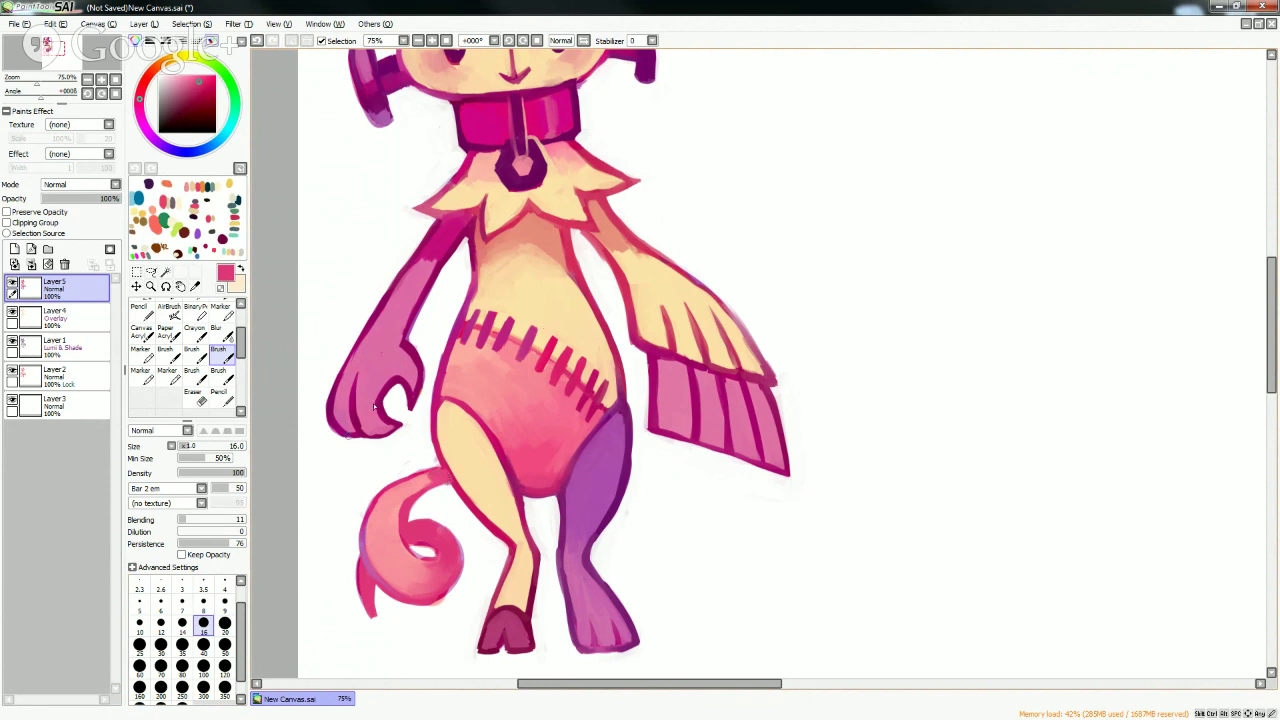
alt+click(490, 293)
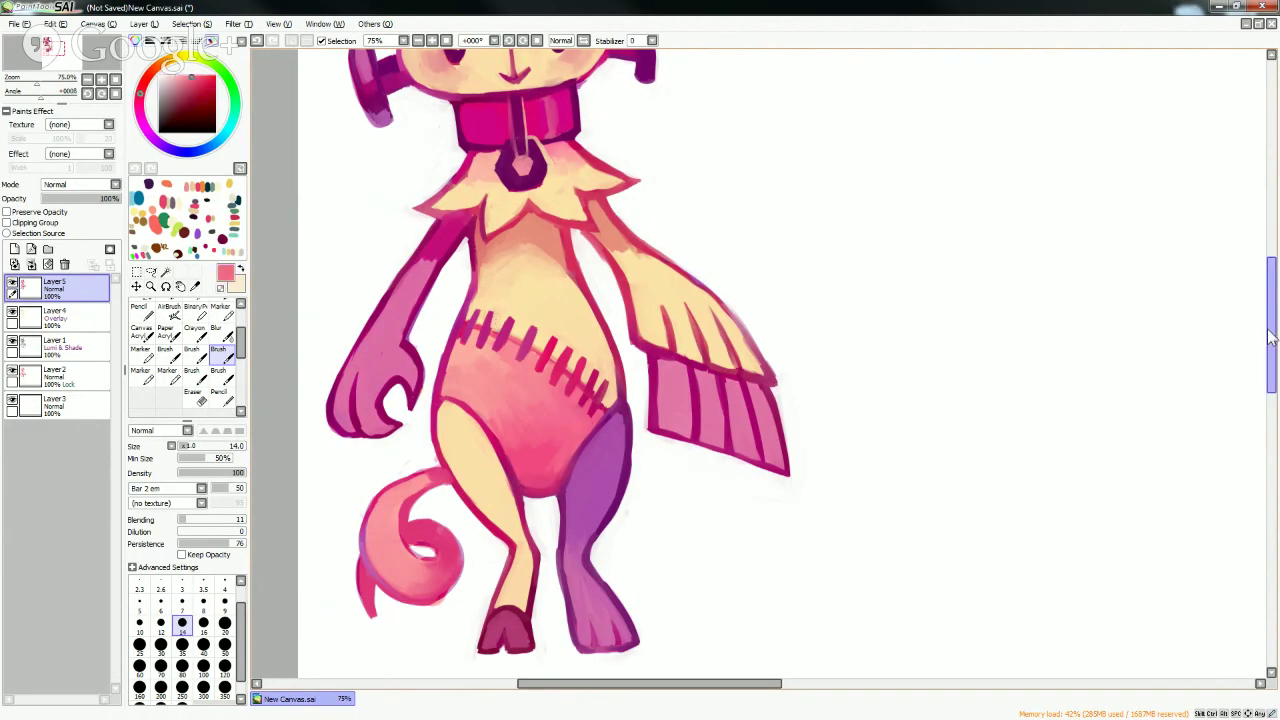
- Touch up the face around the cat's left-hand eye with a size 10 brush and tones sampled from the surrounding fur
drag(1268, 340, 1237, 280)
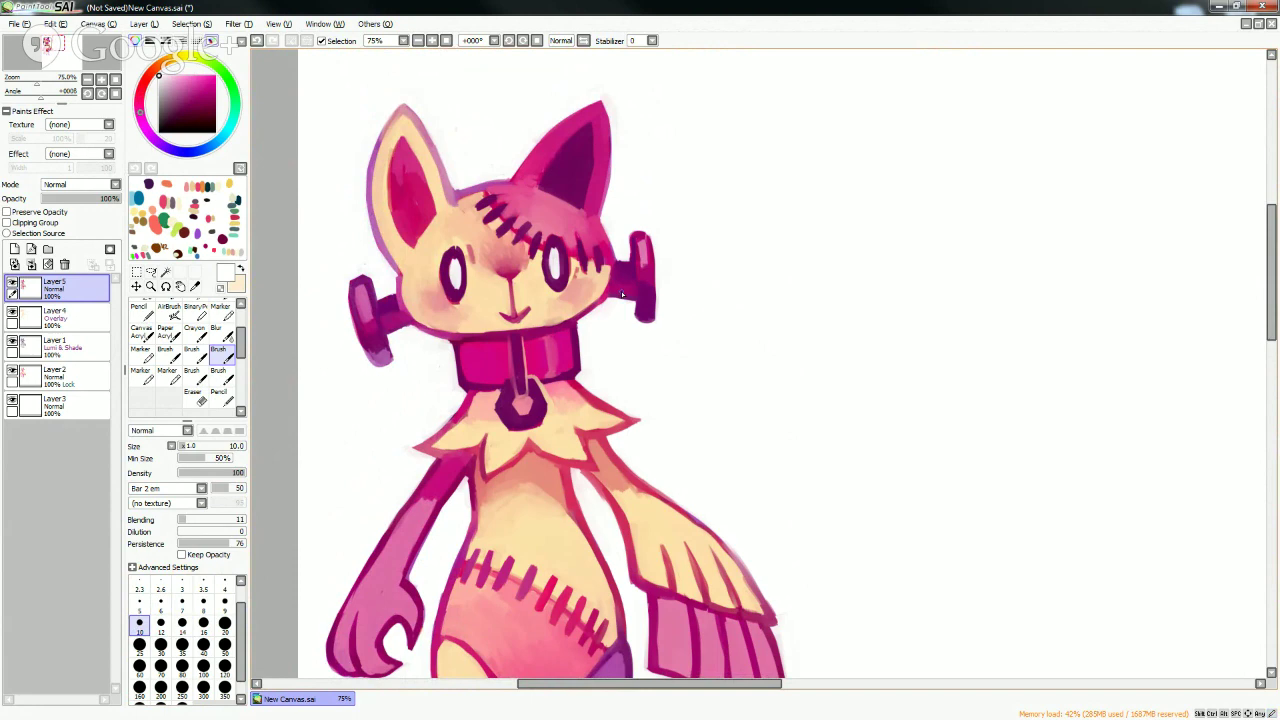
alt+click(481, 250)
alt+click(468, 238)
alt+click(484, 242)
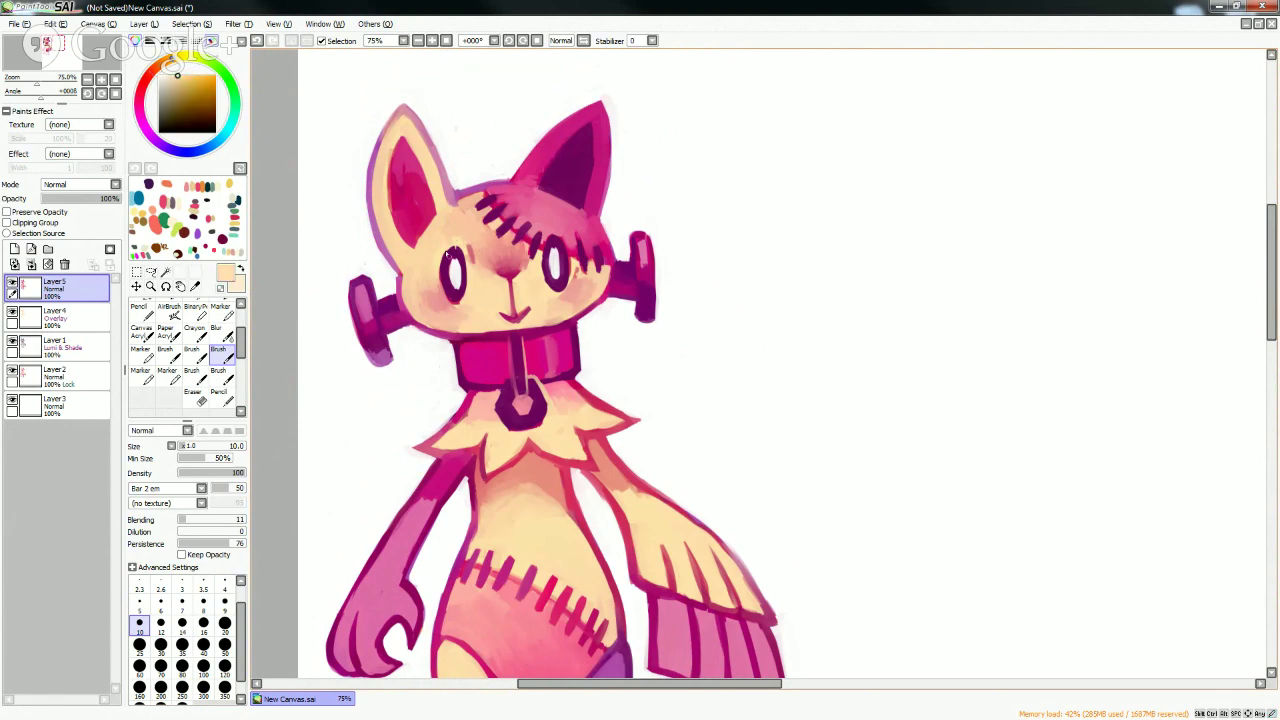
alt+click(456, 254)
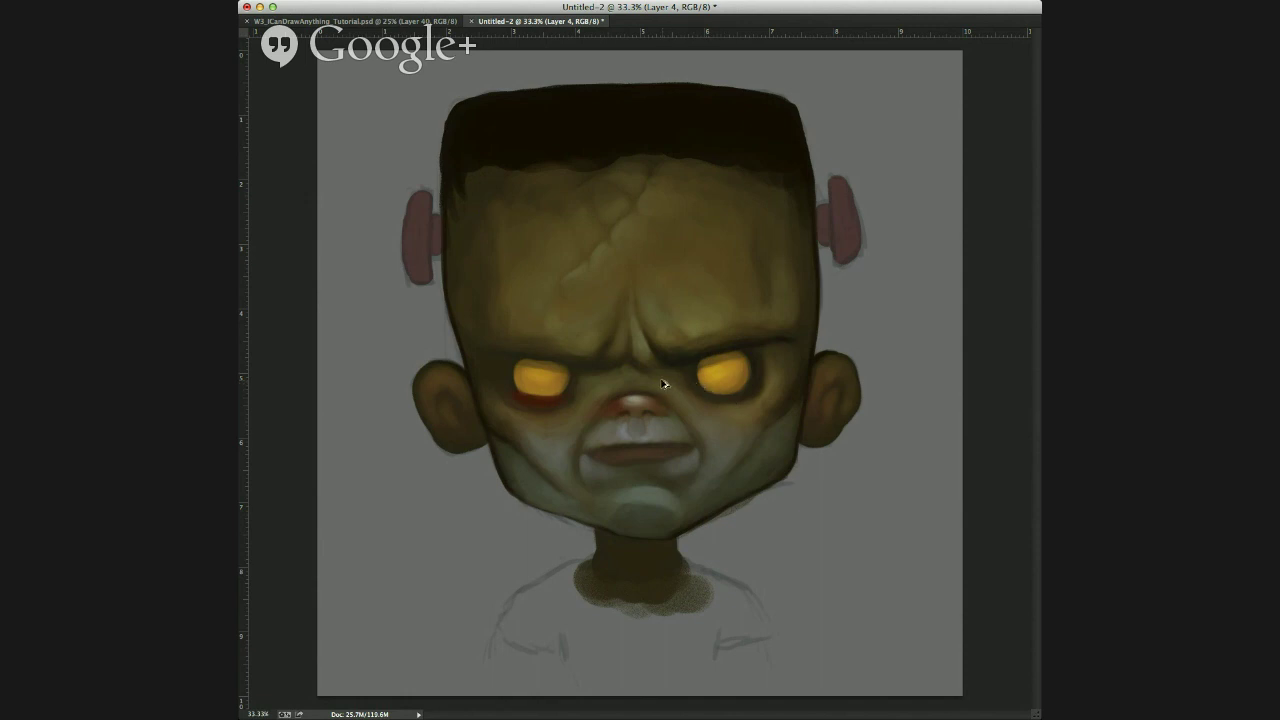
- Switch to Photoshop, undo the last stroke and paint out the red tint under the portrait's left-hand eye with a tone sampled beside it
key(super+z)
alt+click(576, 366)
drag(571, 390, 568, 393)
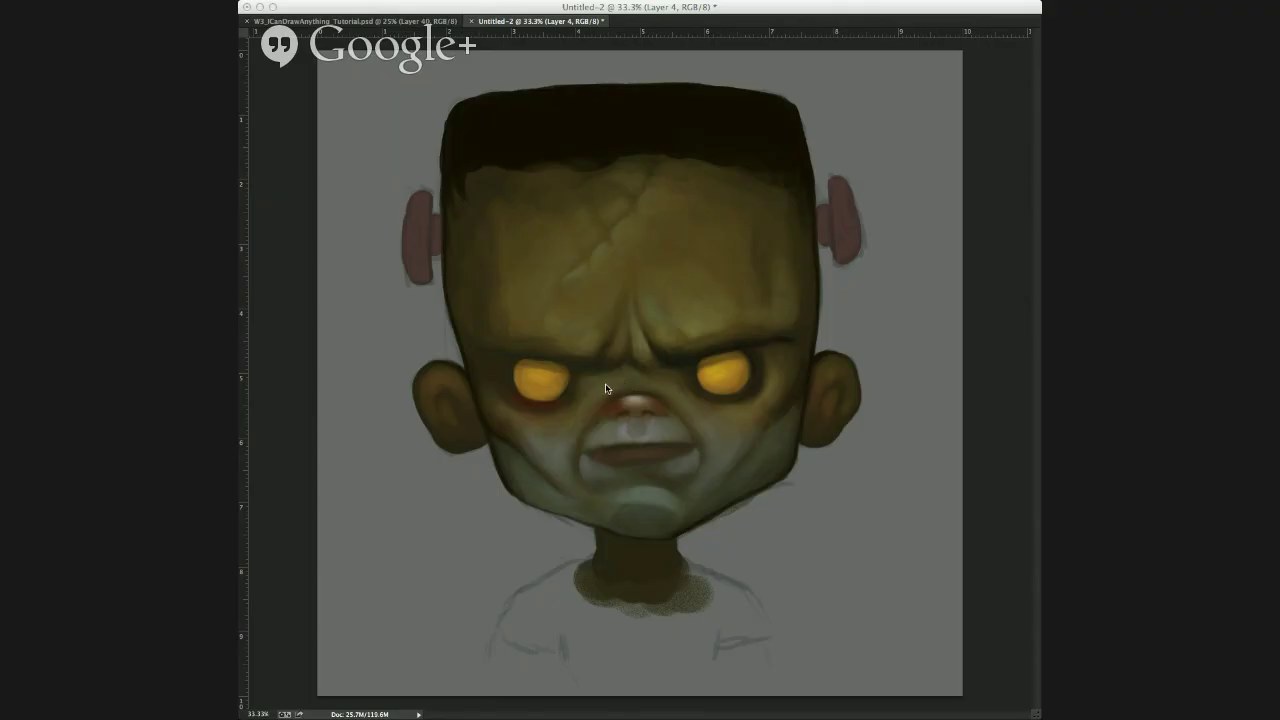
click(606, 389)
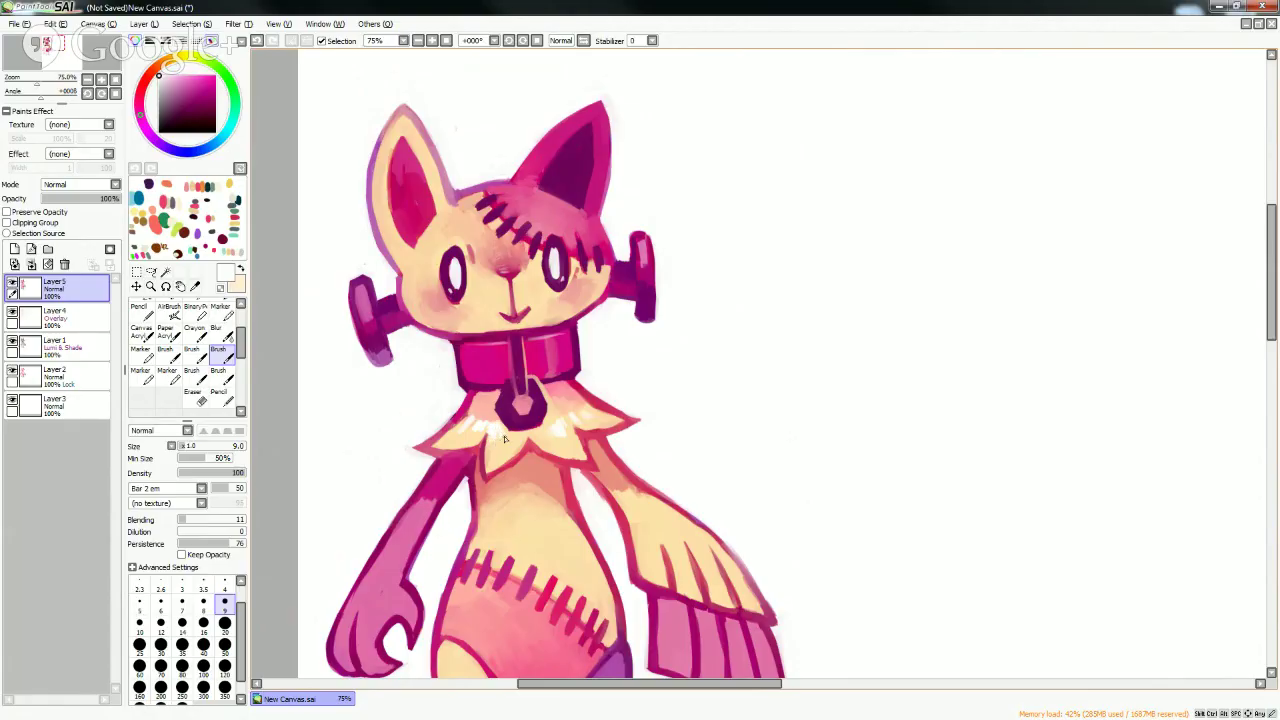
- Switch back to PaintTool SAI and refine the chest ruff's highlights and the collar pull's light edge with tones sampled around them
alt+click(504, 441)
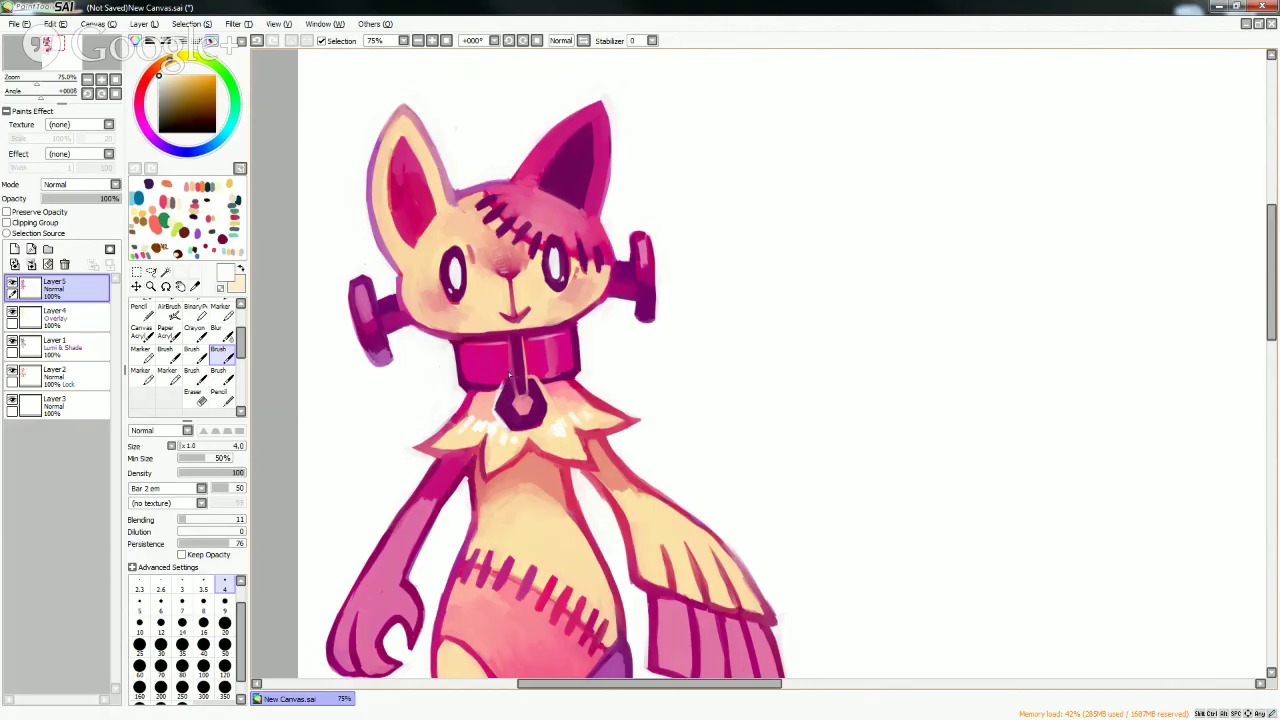
alt+click(504, 389)
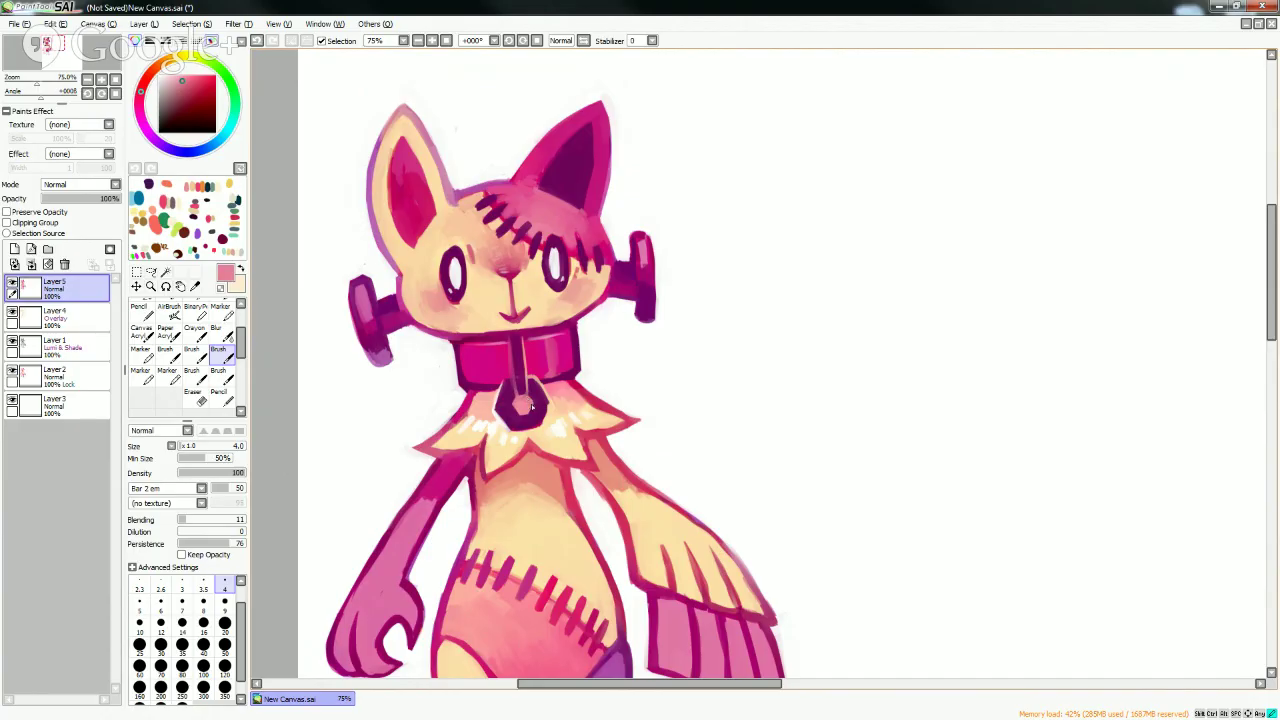
right_click(546, 399)
drag(549, 404, 547, 417)
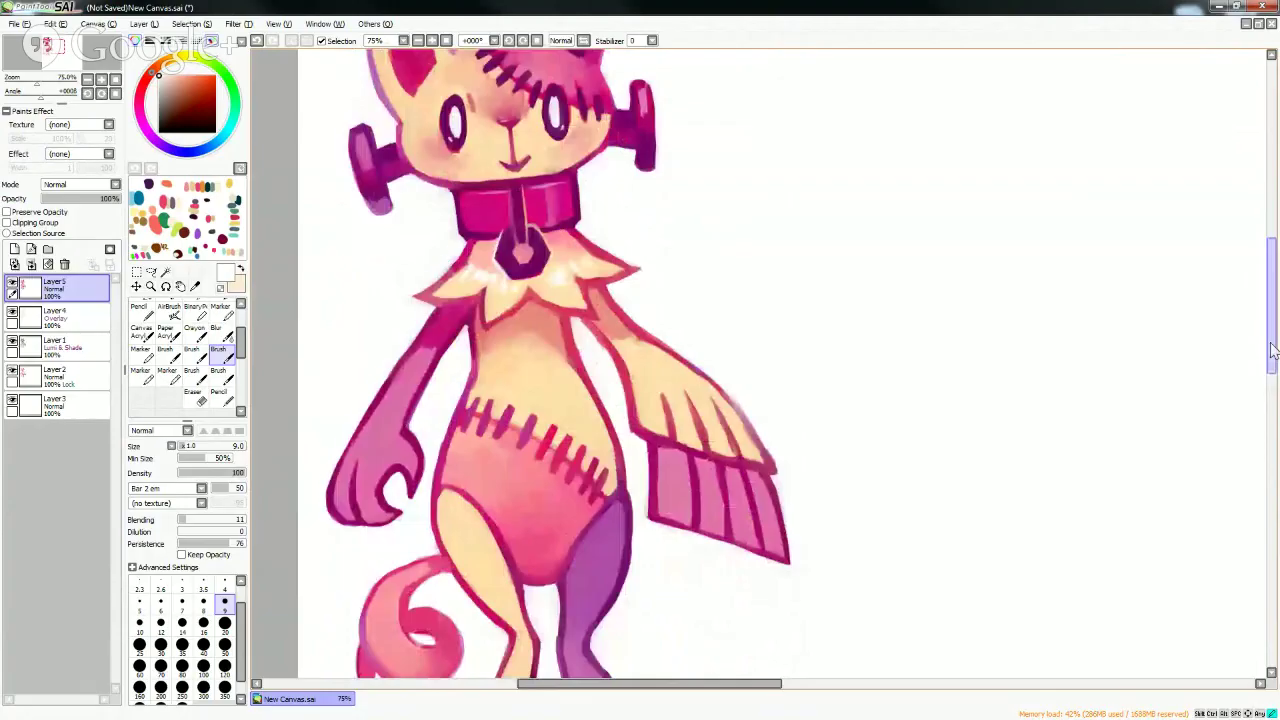
- Repaint the cream feathers of the wing with a size 9 brush and tones sampled from the feathers and their edges
scroll(1114, 343, down, 3)
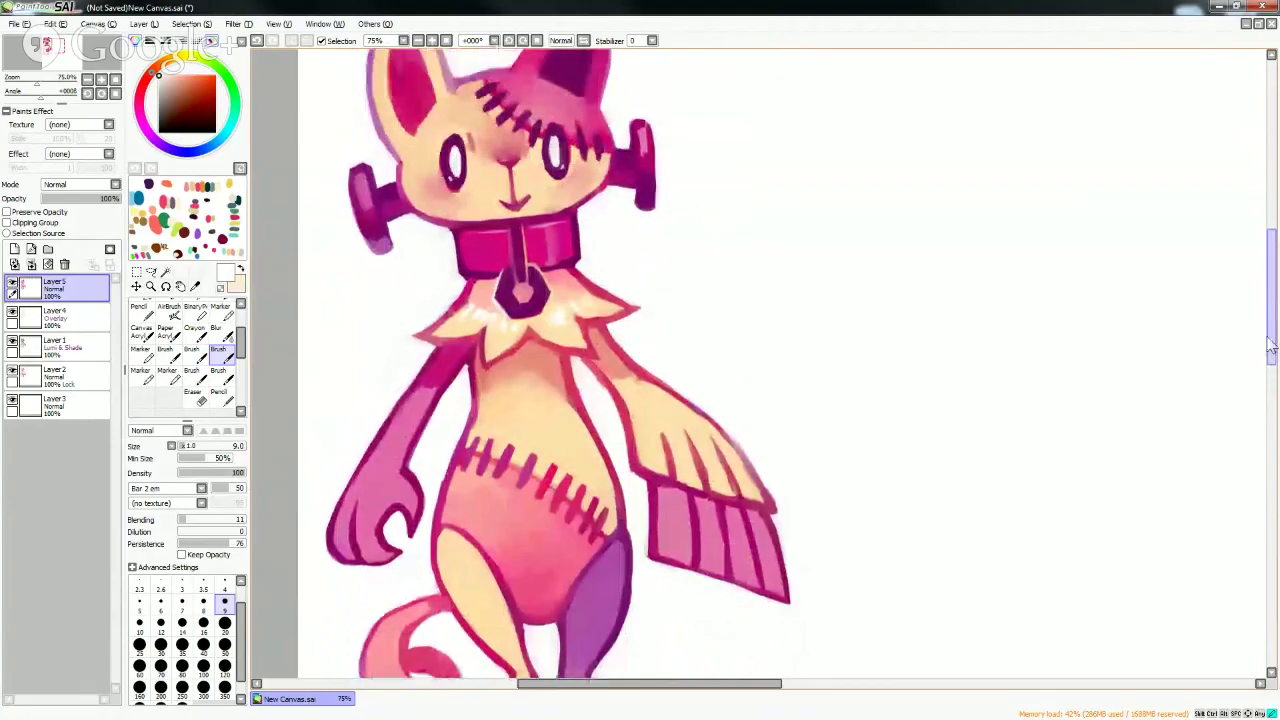
alt+click(731, 436)
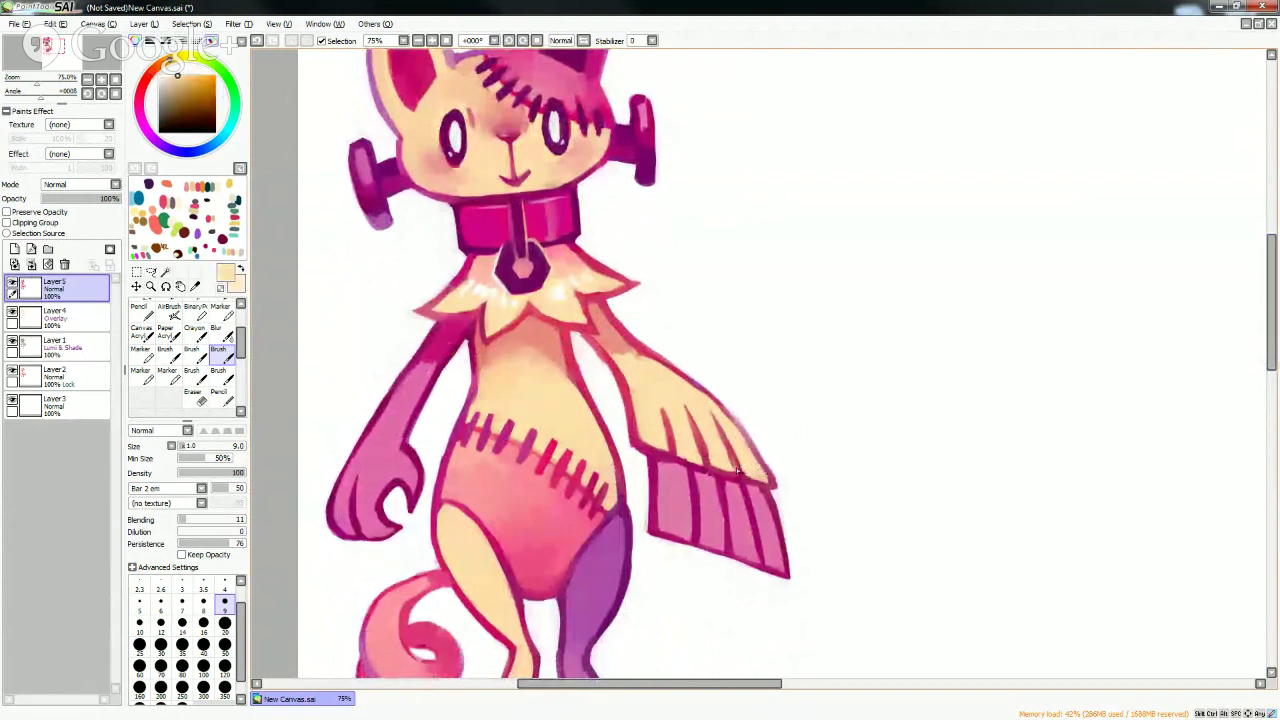
alt+click(756, 466)
alt+click(742, 434)
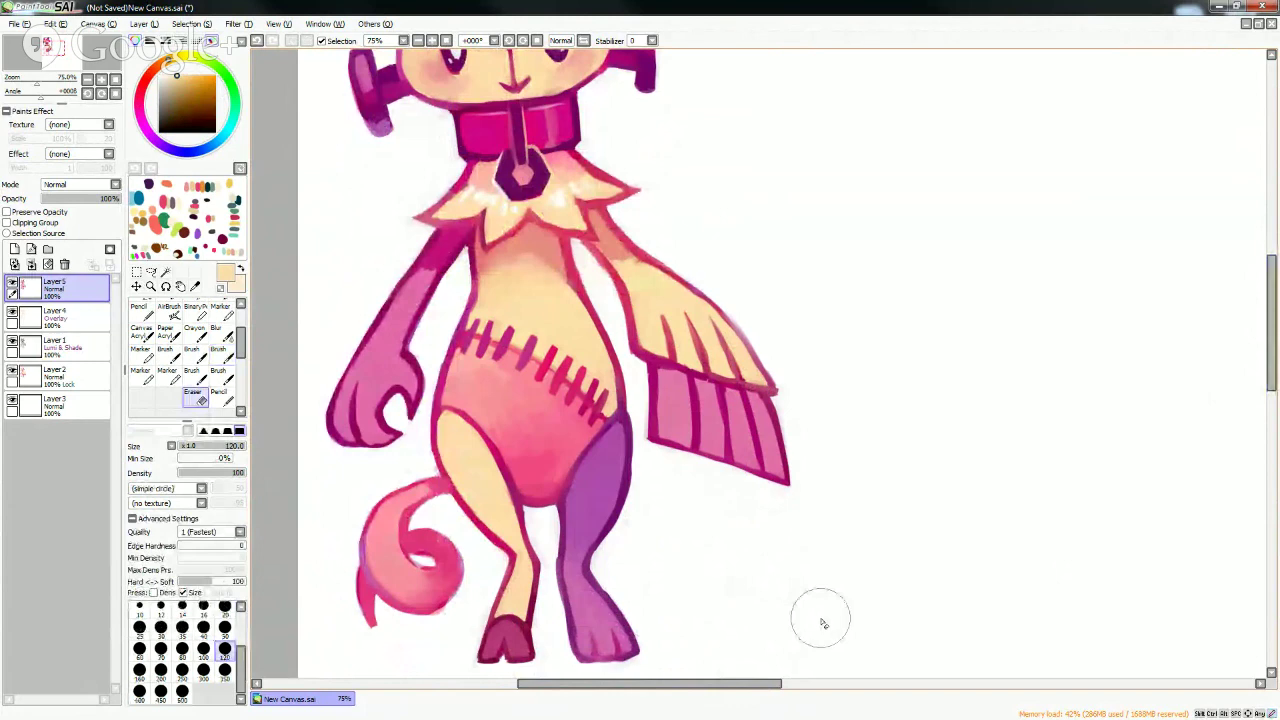
- Return to the Brush and touch up the forehead beside the cream ear with a sampled peach tone
key(b)
drag(740, 684, 767, 686)
drag(1270, 375, 1270, 330)
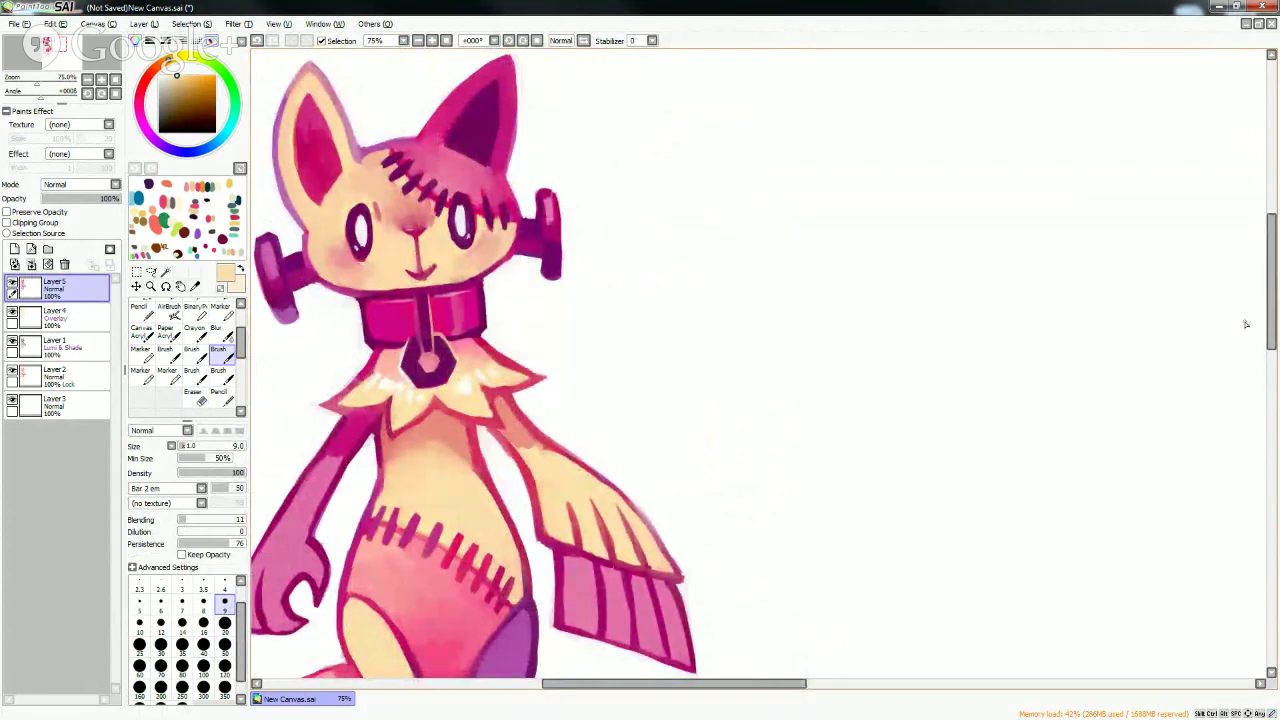
alt+click(378, 156)
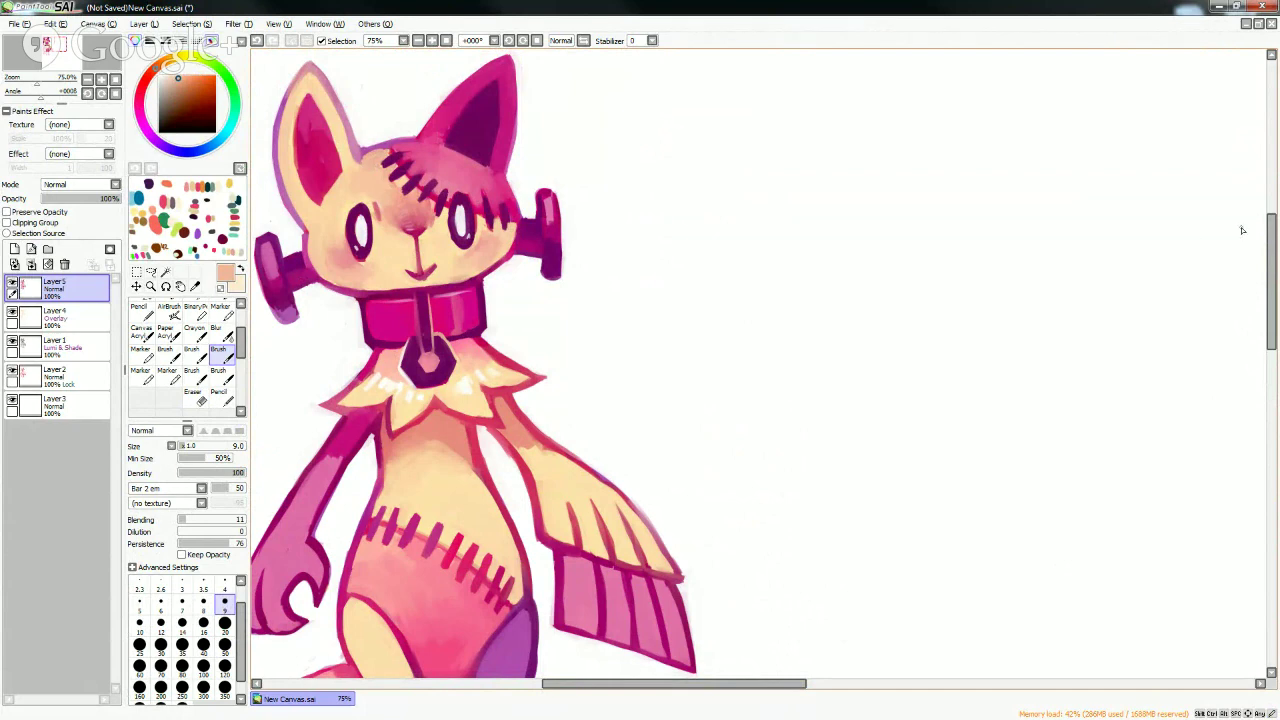
- Add a new layer above the character artwork for the blank canvas area beside it and choose a cyan hue
mouse_move(1273, 240)
mouse_down()
mouse_move(1274, 262)
mouse_move(1151, 249)
mouse_up()
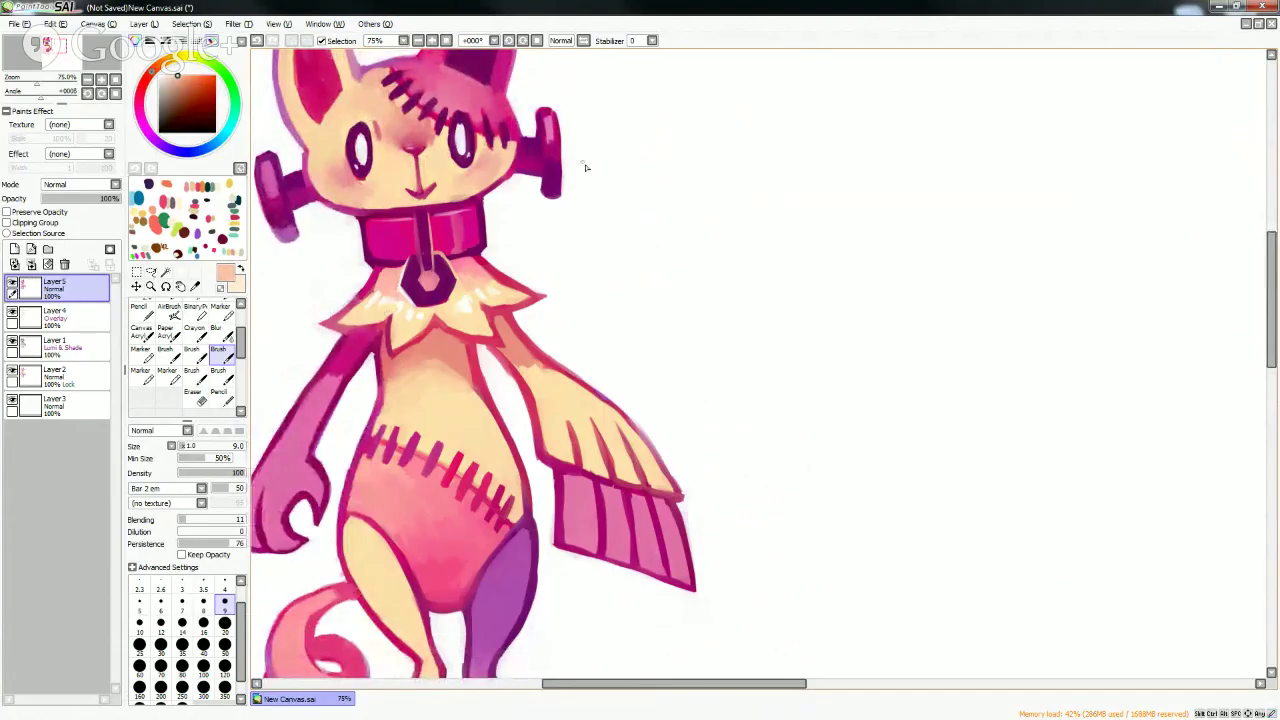
click(203, 622)
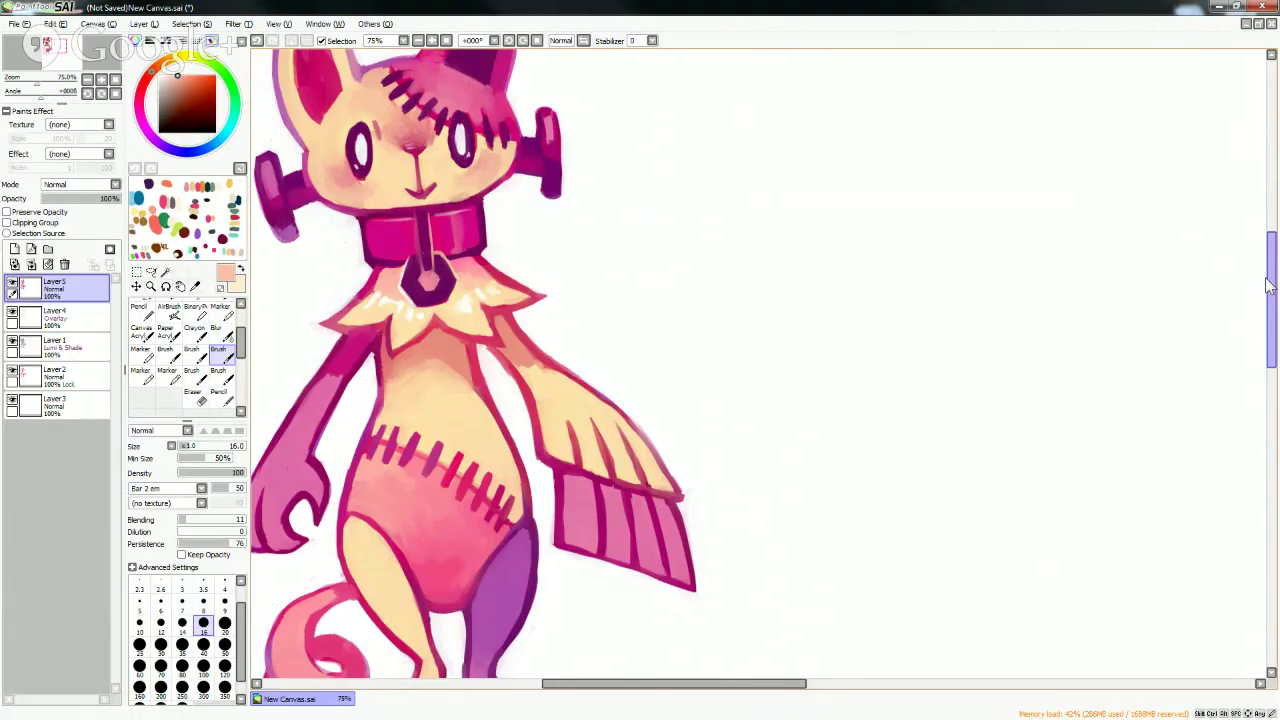
drag(1271, 277, 1265, 292)
drag(730, 686, 828, 686)
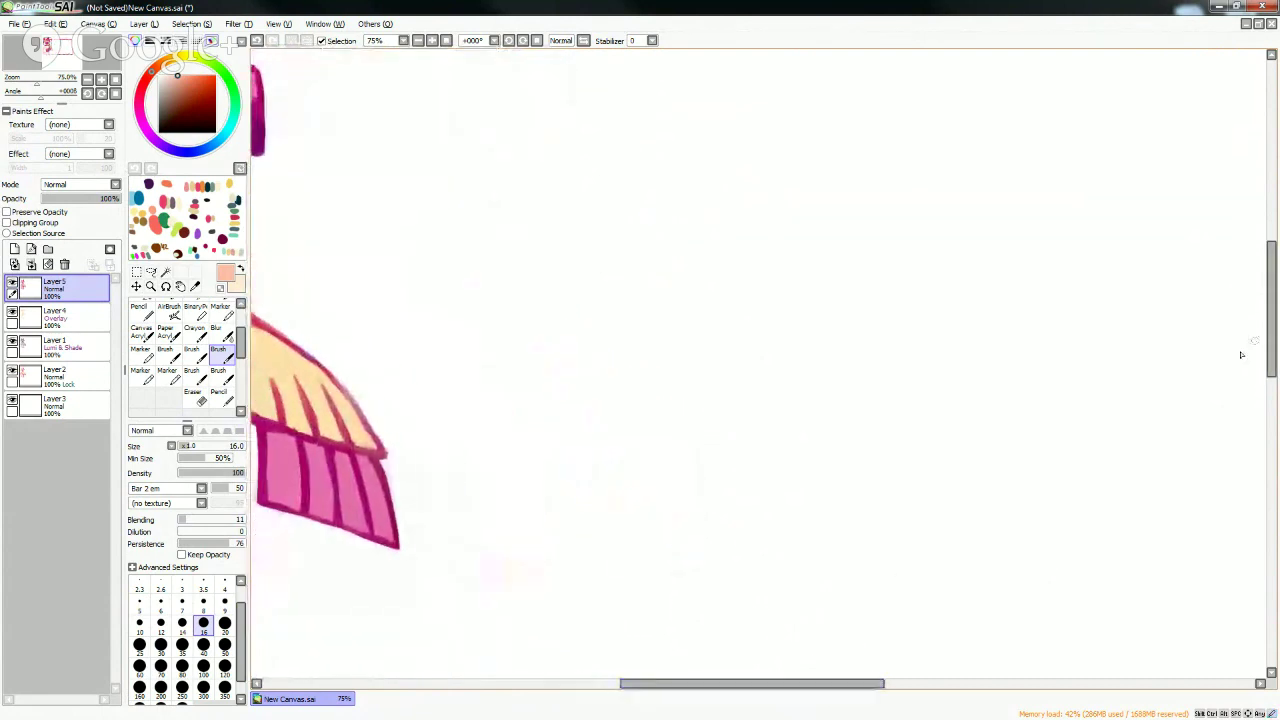
drag(1268, 340, 1266, 315)
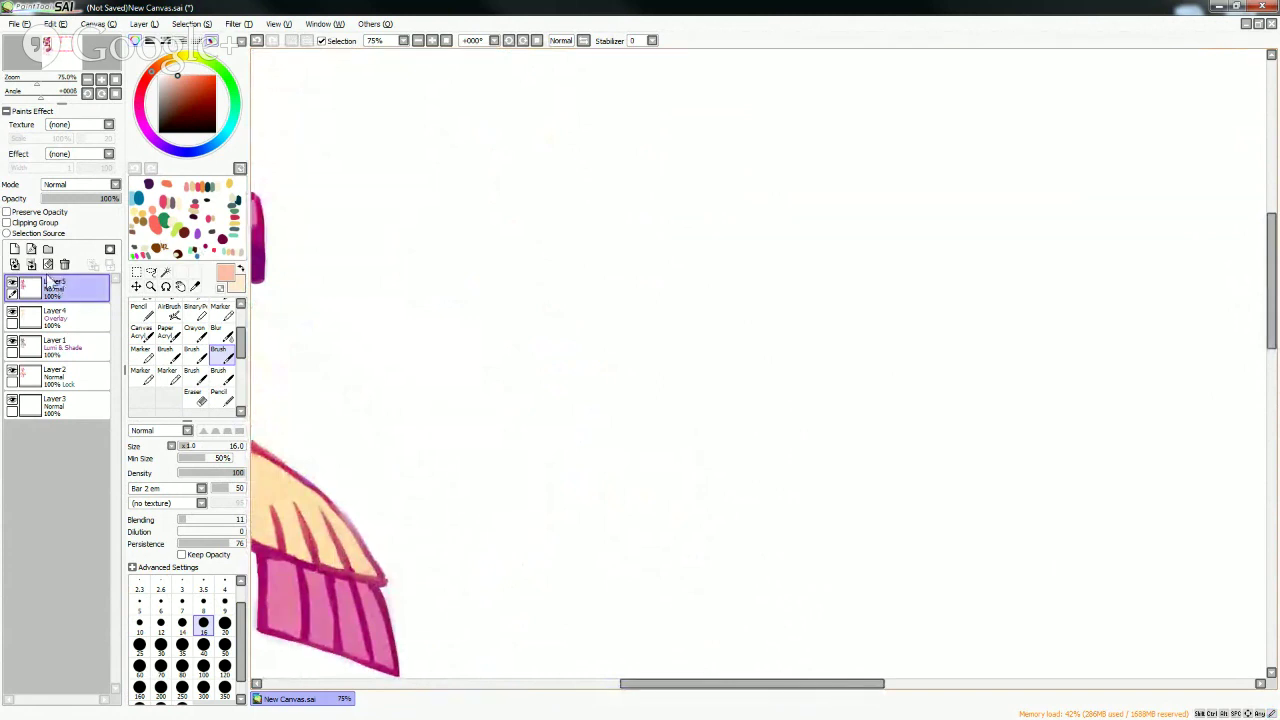
click(14, 249)
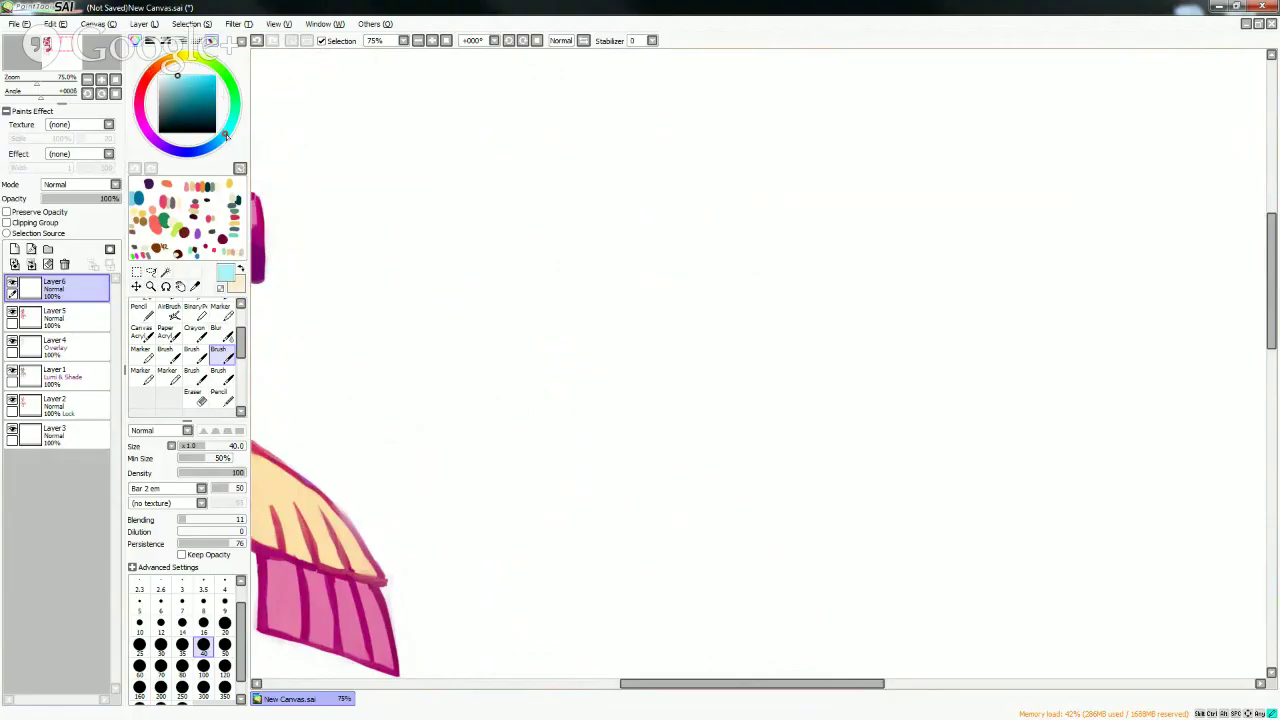
click(228, 133)
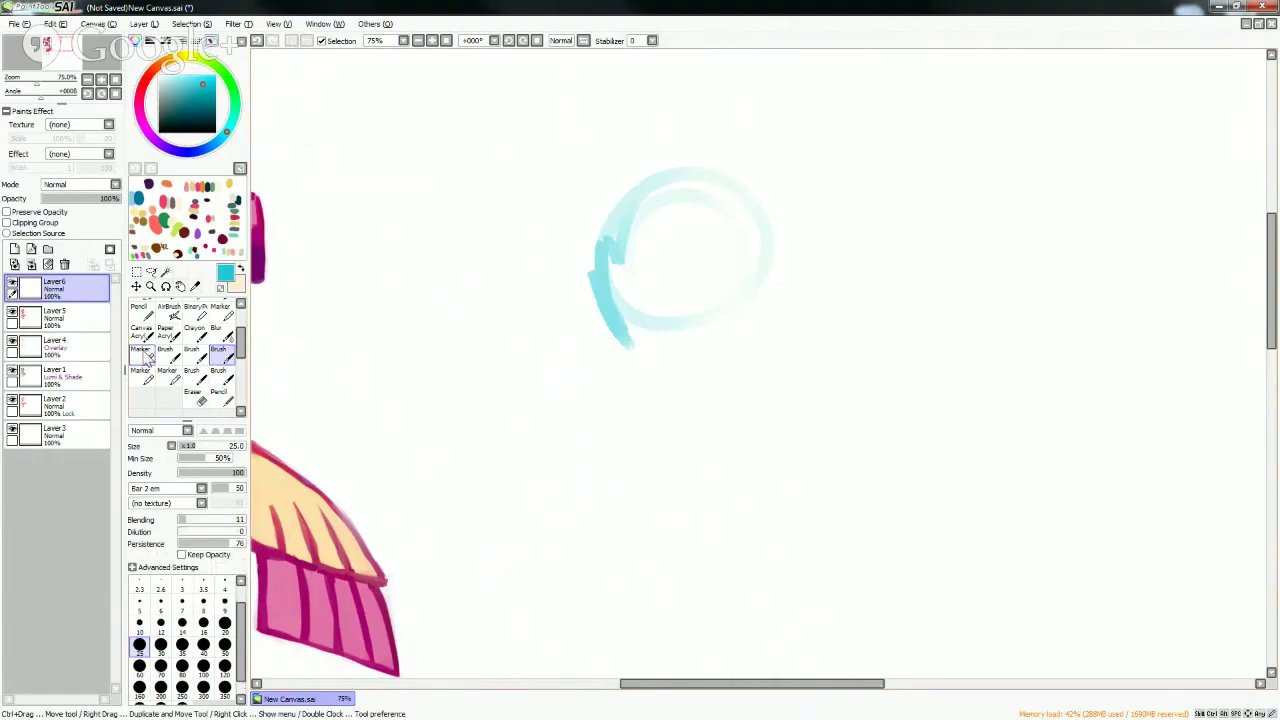
- Block in a cyan creature head with a snout and curved lower jaw using the Marker at sizes such as 120 and 50
click(141, 353)
mouse_move(603, 334)
mouse_down()
mouse_move(614, 320)
mouse_move(554, 326)
mouse_move(580, 400)
mouse_up()
mouse_move(564, 347)
mouse_down()
mouse_move(622, 381)
mouse_move(571, 335)
mouse_move(583, 373)
mouse_move(612, 327)
mouse_move(656, 349)
mouse_move(692, 317)
mouse_move(650, 311)
mouse_move(681, 323)
mouse_move(687, 239)
mouse_move(684, 263)
mouse_move(750, 268)
mouse_move(723, 206)
mouse_up()
click(224, 653)
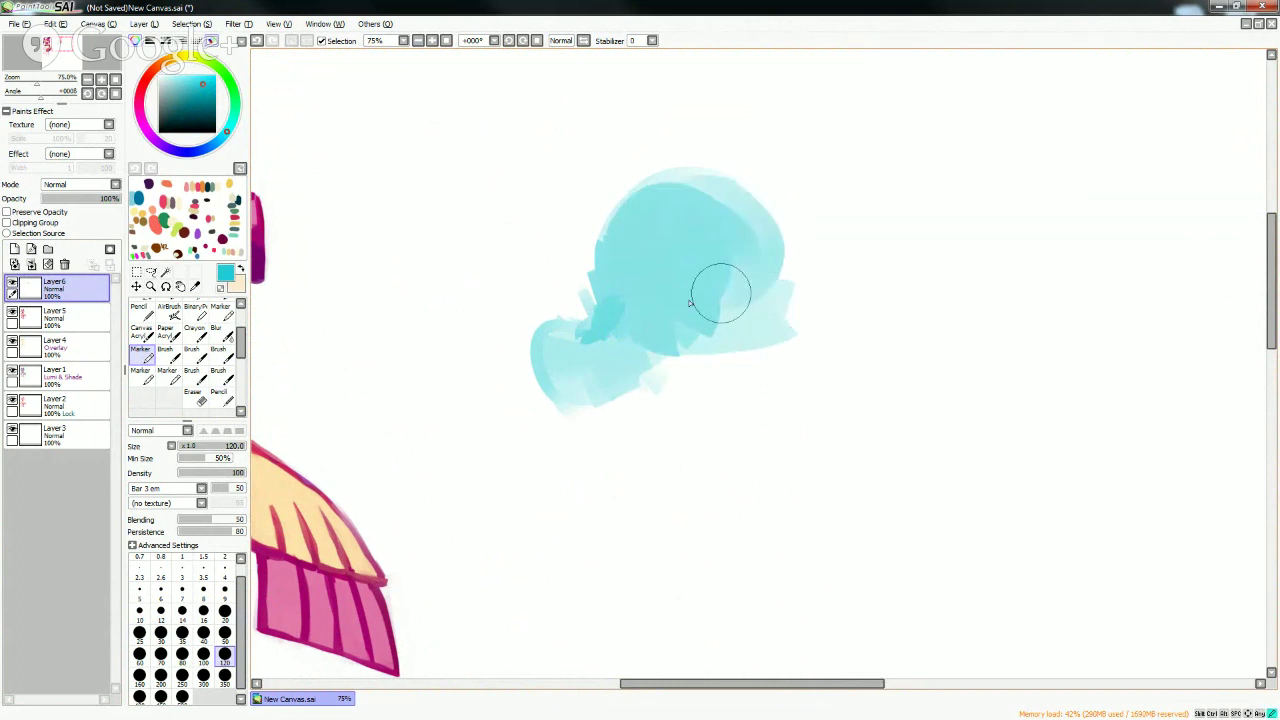
mouse_move(720, 291)
mouse_down()
mouse_move(685, 322)
mouse_move(698, 401)
mouse_move(661, 438)
mouse_move(656, 422)
mouse_move(613, 437)
mouse_move(643, 454)
mouse_move(654, 447)
mouse_move(603, 432)
mouse_move(678, 432)
mouse_up()
click(224, 611)
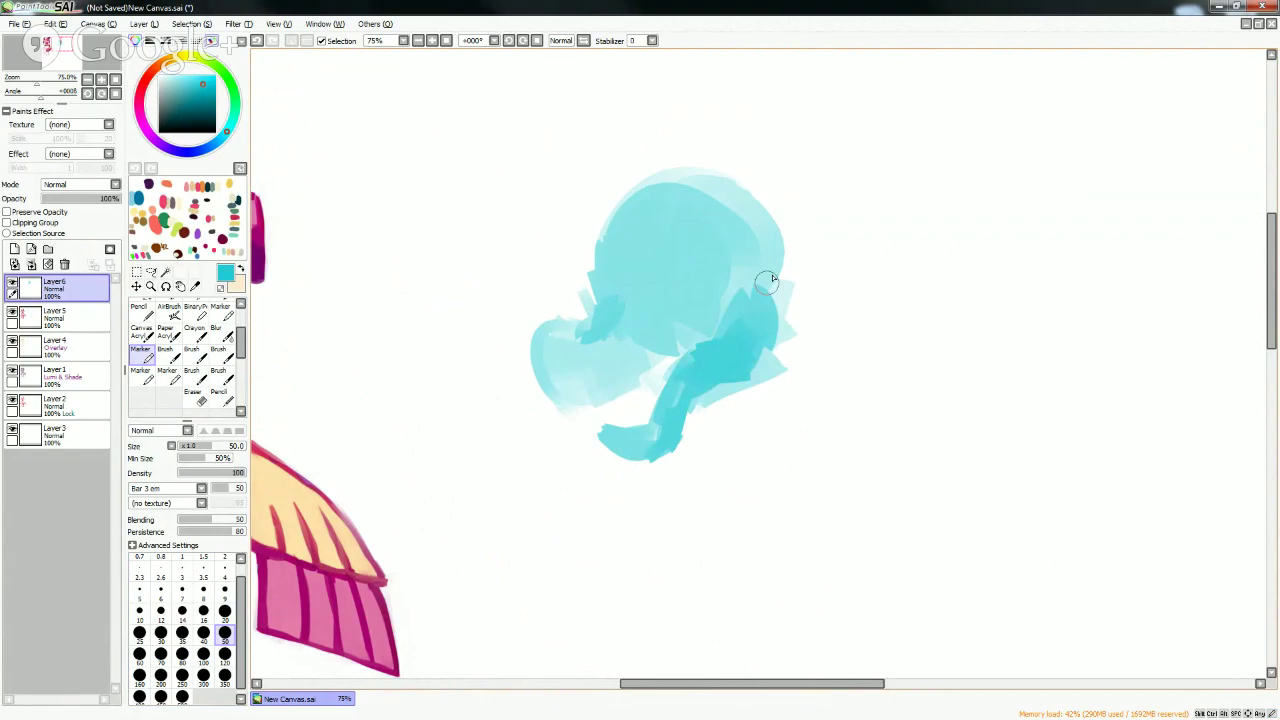
drag(765, 282, 760, 295)
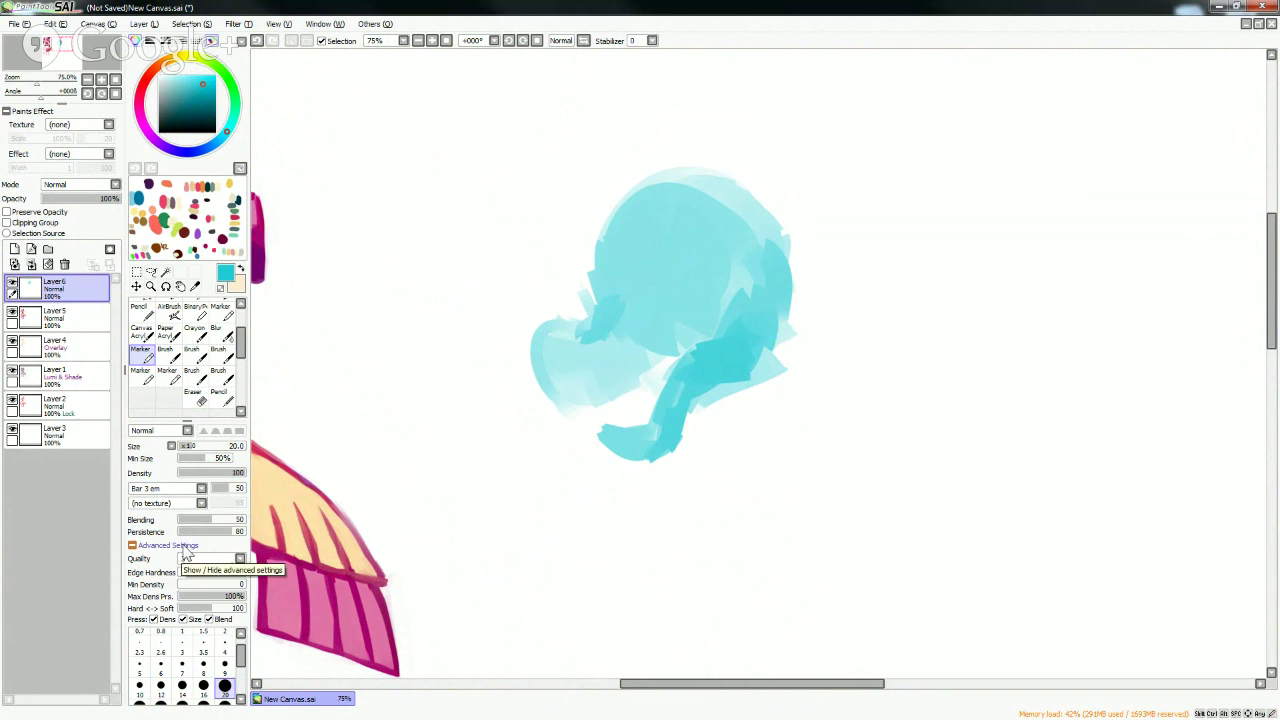
click(182, 549)
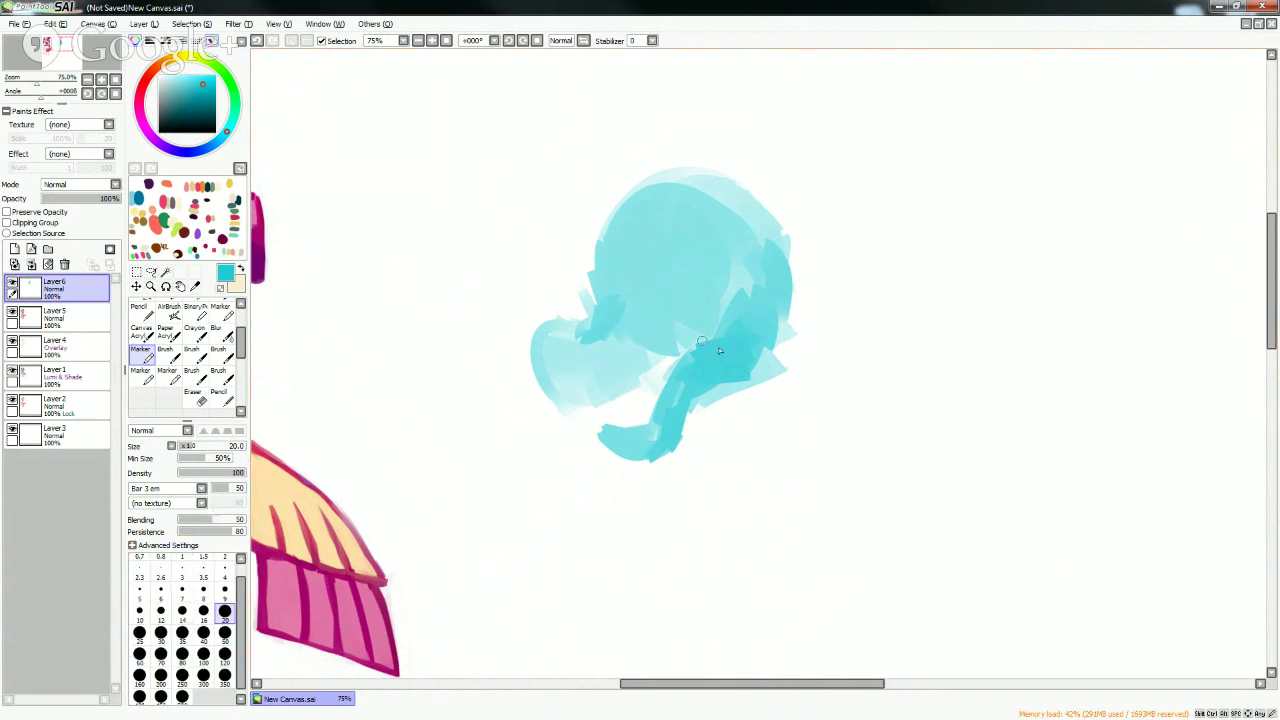
- Darken the creature's rounded snout in cyan with the Marker at size 120
click(225, 656)
mouse_move(591, 364)
mouse_down()
mouse_move(576, 385)
mouse_move(591, 354)
mouse_up()
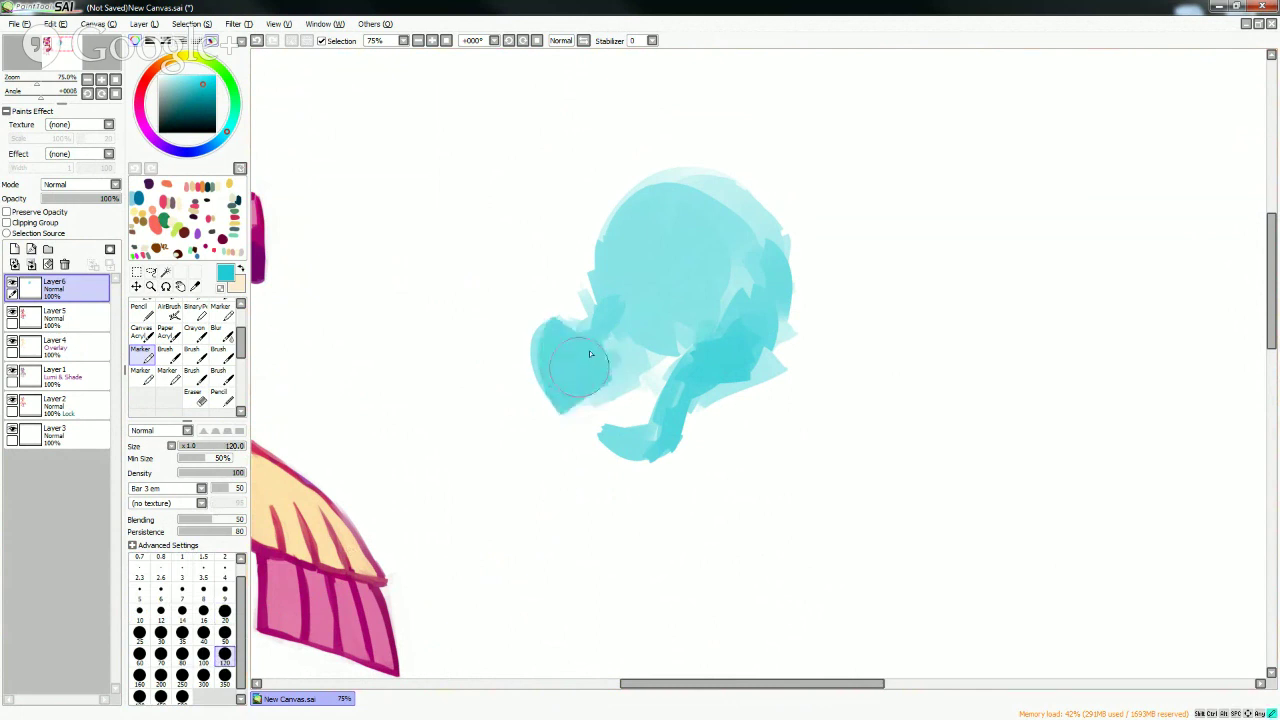
click(225, 613)
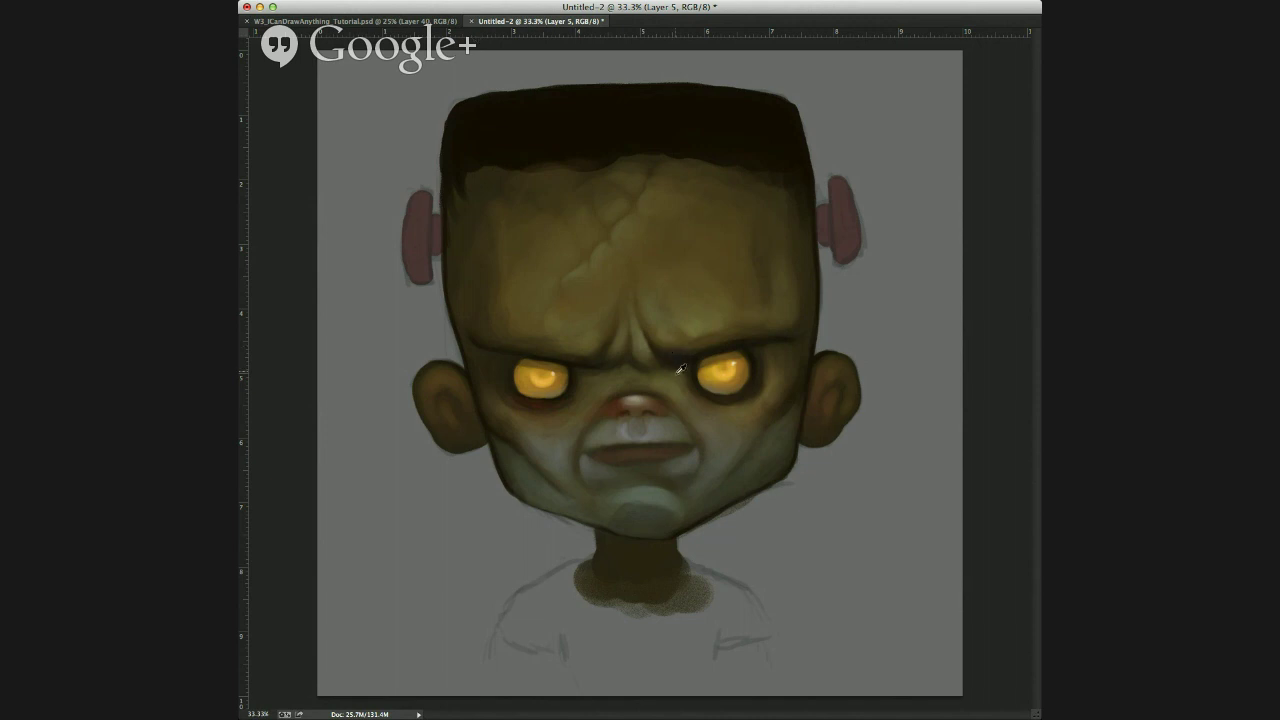
- Switch to the Photoshop portrait and sample the dark tone beside the right-hand eye
alt+click(677, 374)
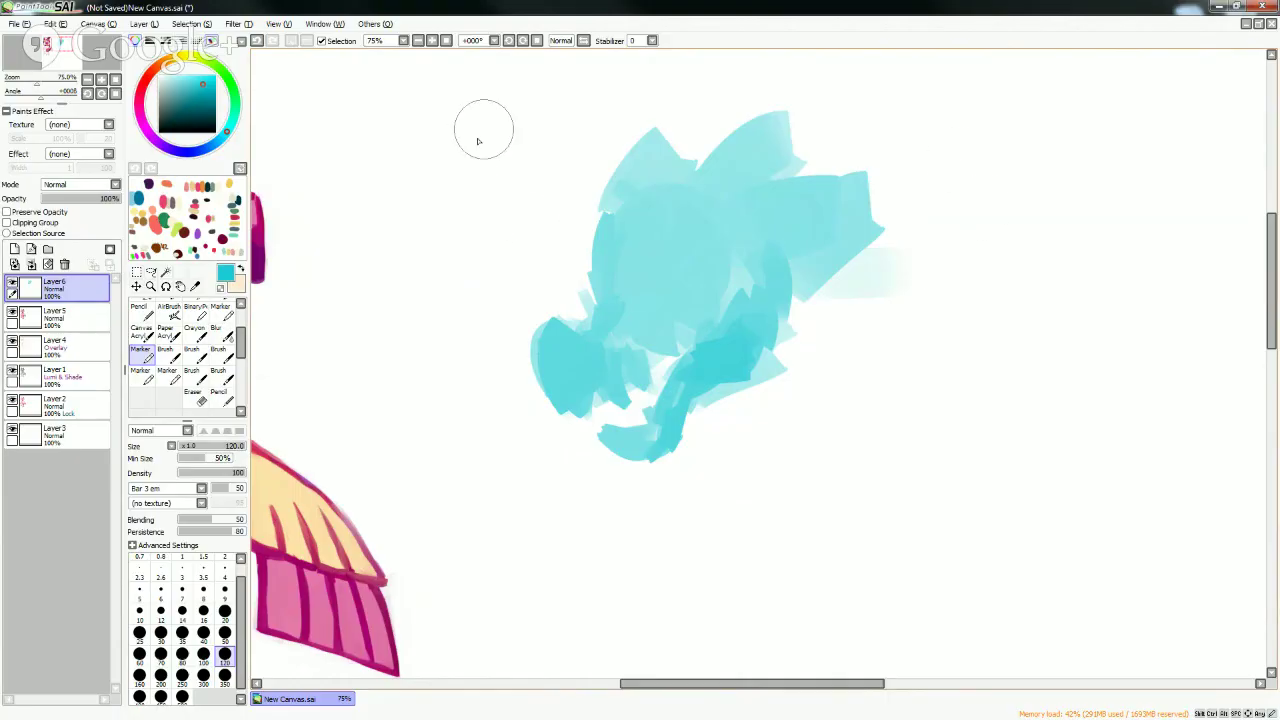
- Switch back to PaintTool SAI, undo the stray stroke and paint pointed cyan spikes around the back of the creature's head with the Marker
mouse_move(445, 118)
mouse_down()
mouse_move(514, 177)
mouse_move(460, 385)
mouse_move(1148, 588)
mouse_up()
key(ctrl+z)
drag(806, 296, 930, 290)
click(224, 610)
mouse_move(762, 370)
mouse_down()
mouse_move(778, 345)
mouse_move(764, 392)
mouse_up()
key(bracketright)
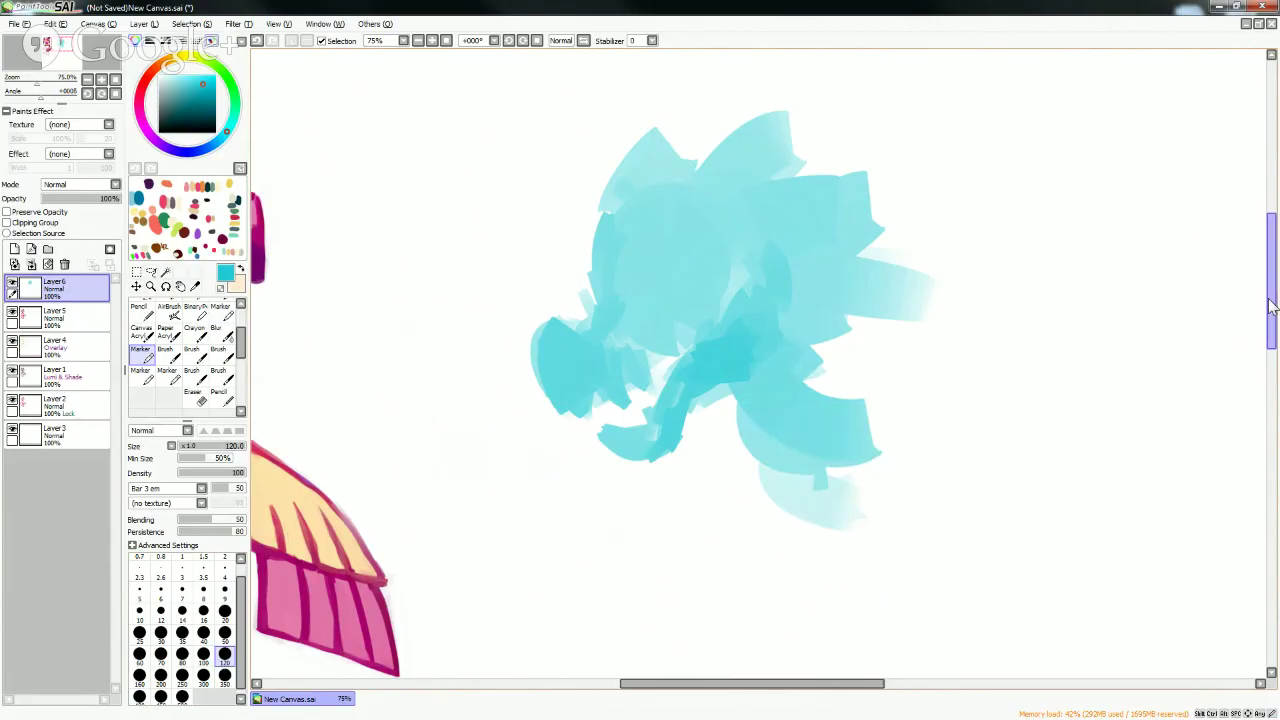
mouse_move(855, 410)
mouse_down()
mouse_move(829, 531)
mouse_move(727, 413)
mouse_move(674, 486)
mouse_move(748, 460)
mouse_up()
mouse_move(805, 285)
mouse_down()
mouse_move(829, 266)
mouse_move(920, 297)
mouse_up()
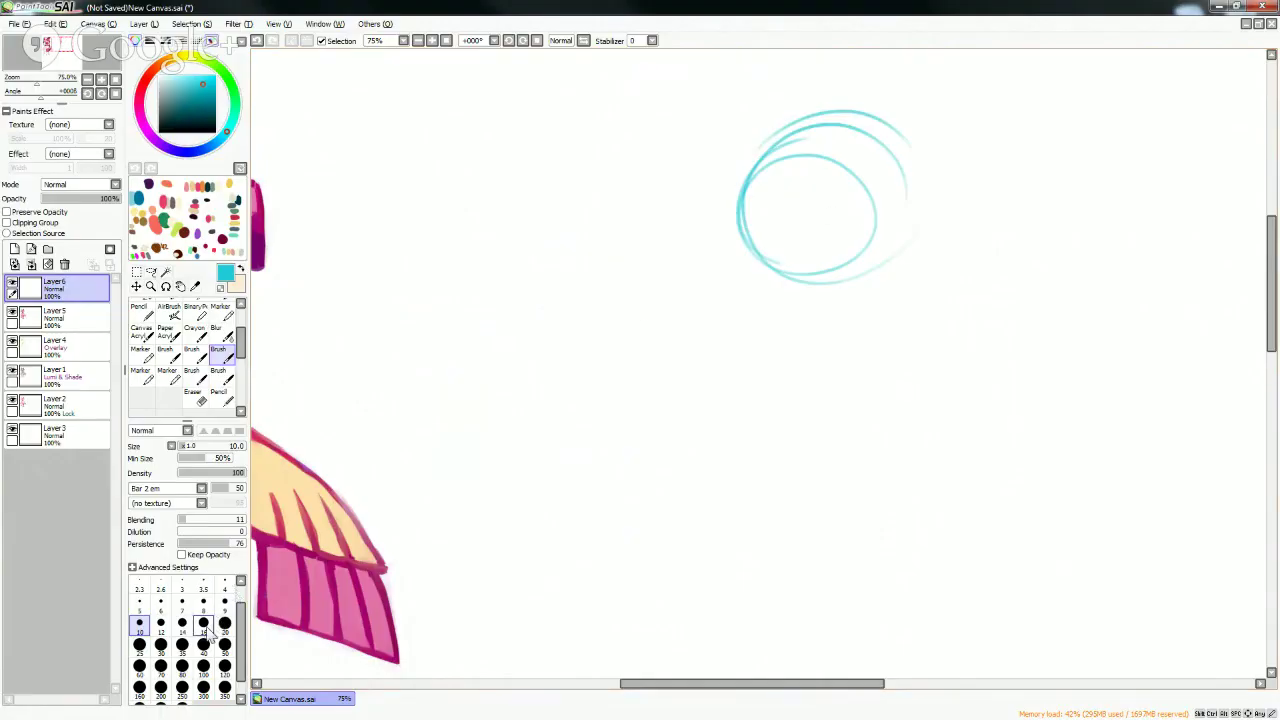
- Reinforce the upper curve of the cyan circle sketch with the Brush at size 16
click(203, 622)
mouse_move(752, 224)
mouse_down()
mouse_move(880, 125)
mouse_move(899, 163)
mouse_up()
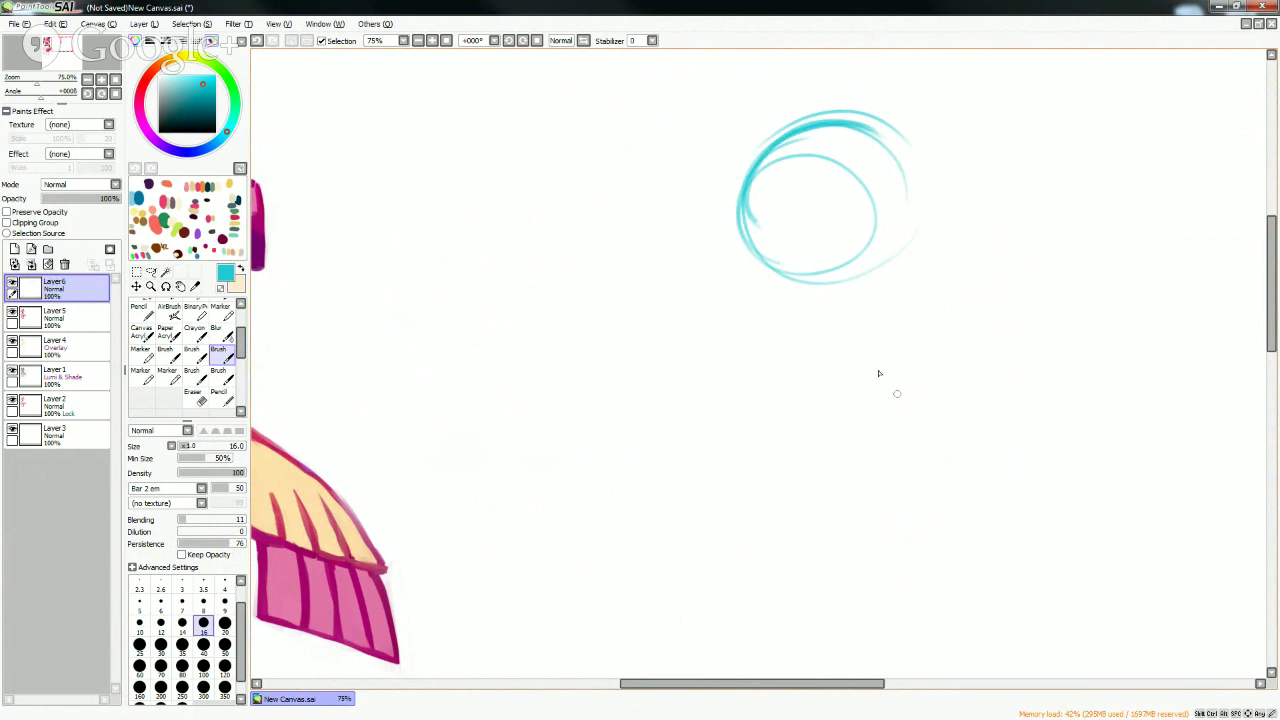
- Sketch a large hooked form and its curving lower body in cyan below the circle with the Brush at size 16
scroll(1270, 284, down, 1)
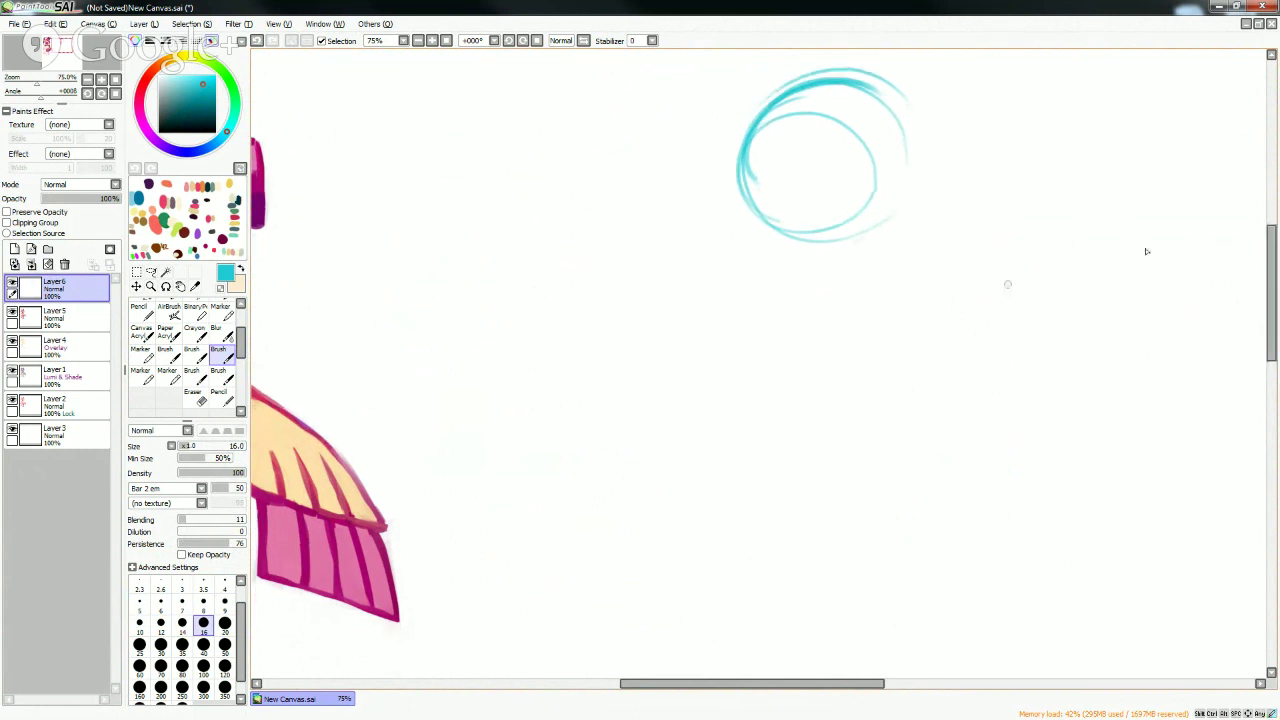
drag(534, 453, 548, 385)
drag(444, 375, 544, 256)
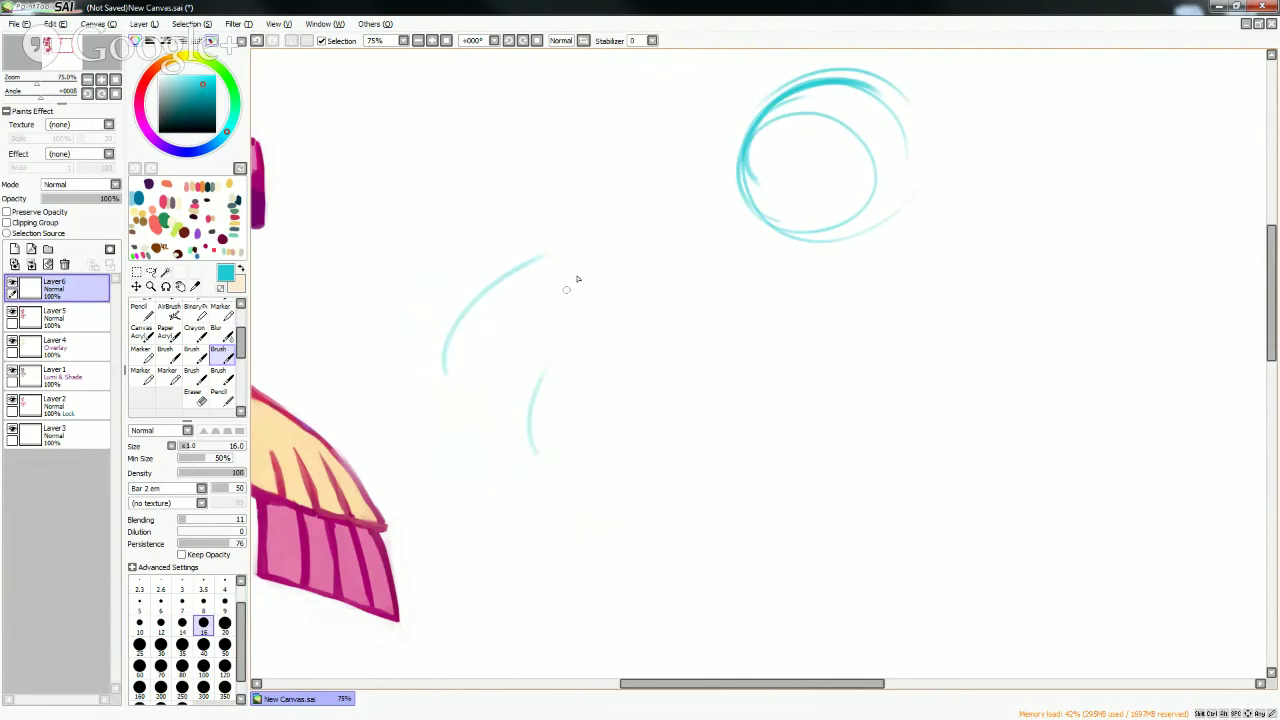
mouse_move(474, 319)
mouse_down()
mouse_move(463, 337)
mouse_move(521, 455)
mouse_move(500, 380)
mouse_move(670, 350)
mouse_up()
mouse_move(548, 260)
mouse_down()
mouse_move(673, 357)
mouse_move(660, 416)
mouse_up()
mouse_move(528, 378)
mouse_down()
mouse_move(573, 442)
mouse_move(621, 607)
mouse_up()
mouse_move(660, 378)
mouse_down()
mouse_move(668, 446)
mouse_move(712, 454)
mouse_move(700, 470)
mouse_up()
drag(612, 606, 697, 593)
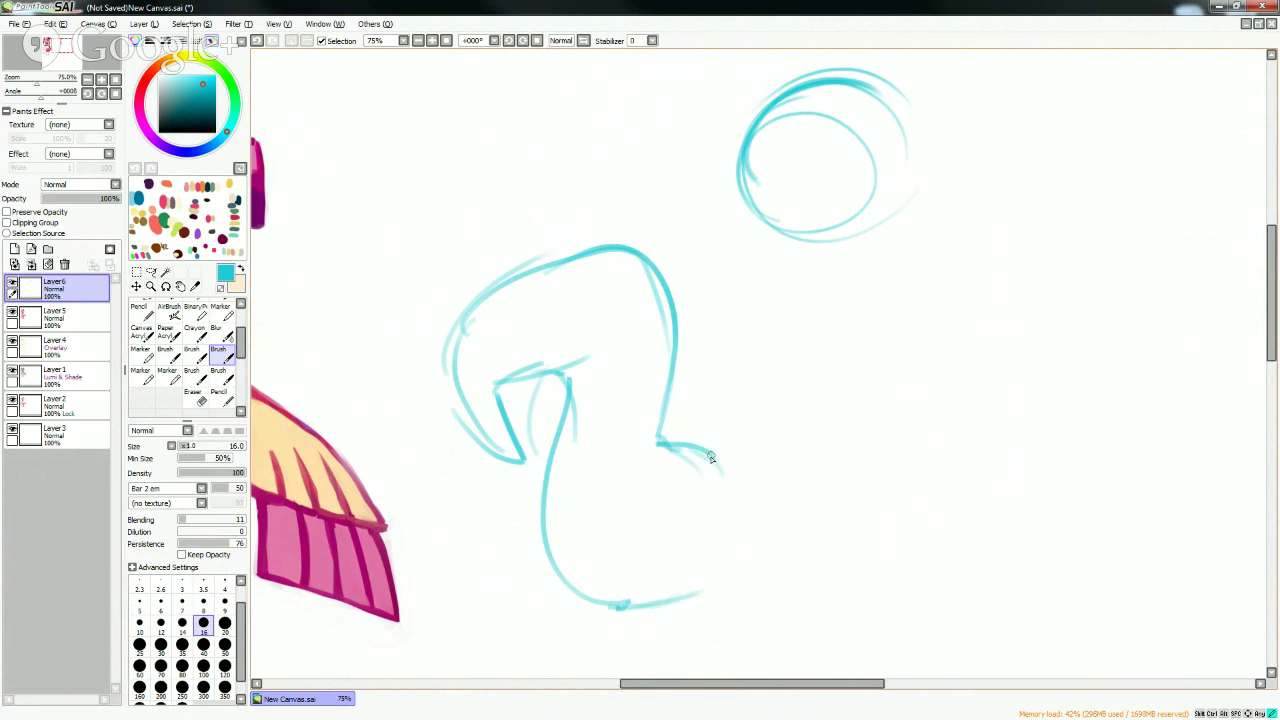
- Sketch the body's right edge, a curved shoulder and a narrow neck joining the head circle, and add the jaw lines
mouse_move(700, 445)
mouse_down()
mouse_move(722, 450)
mouse_move(713, 590)
mouse_up()
mouse_move(755, 428)
mouse_down()
mouse_move(712, 460)
mouse_move(790, 414)
mouse_up()
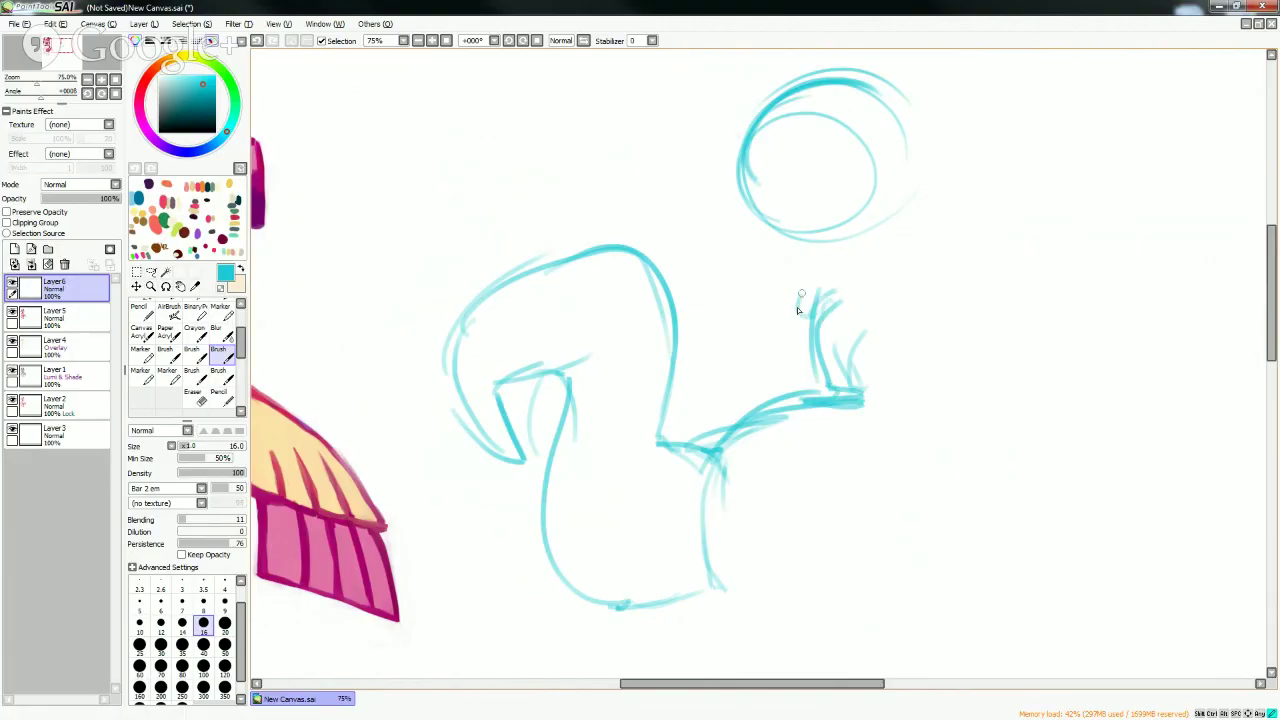
drag(820, 280, 800, 388)
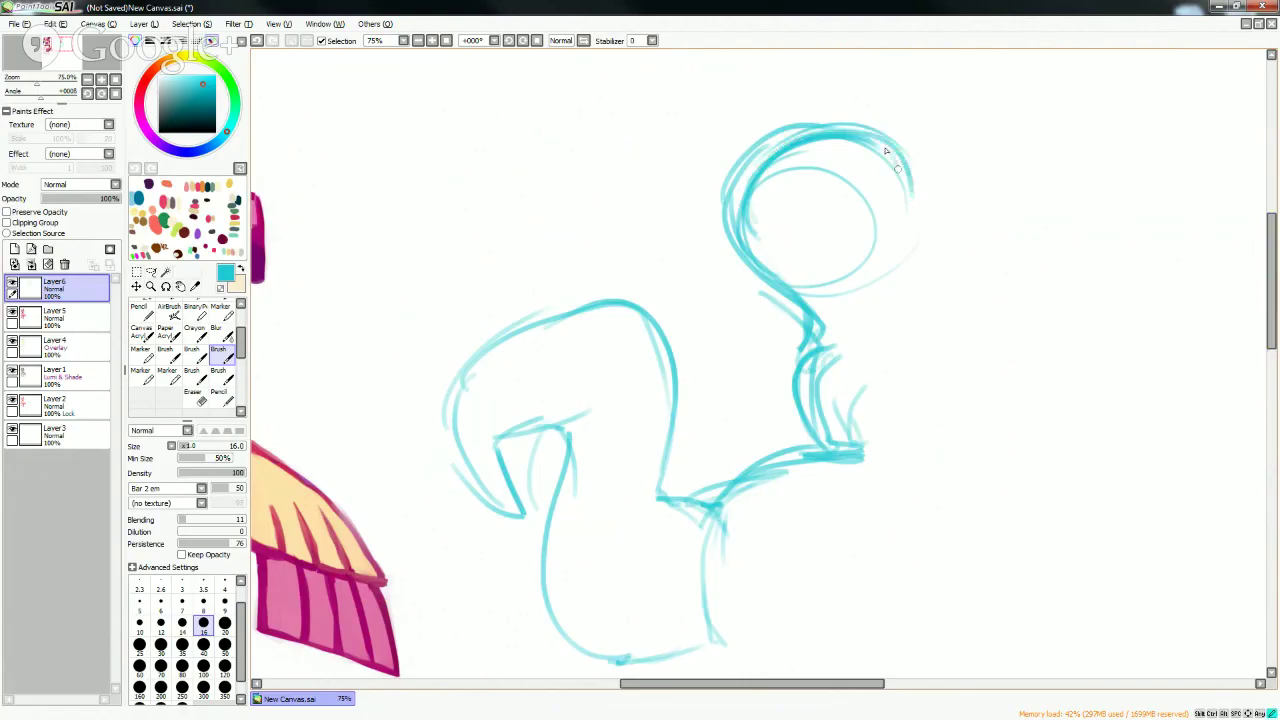
mouse_move(900, 175)
mouse_down()
mouse_move(829, 247)
mouse_move(773, 233)
mouse_move(872, 252)
mouse_move(893, 231)
mouse_move(757, 243)
mouse_move(886, 248)
mouse_move(872, 249)
mouse_move(922, 318)
mouse_up()
drag(876, 248, 902, 234)
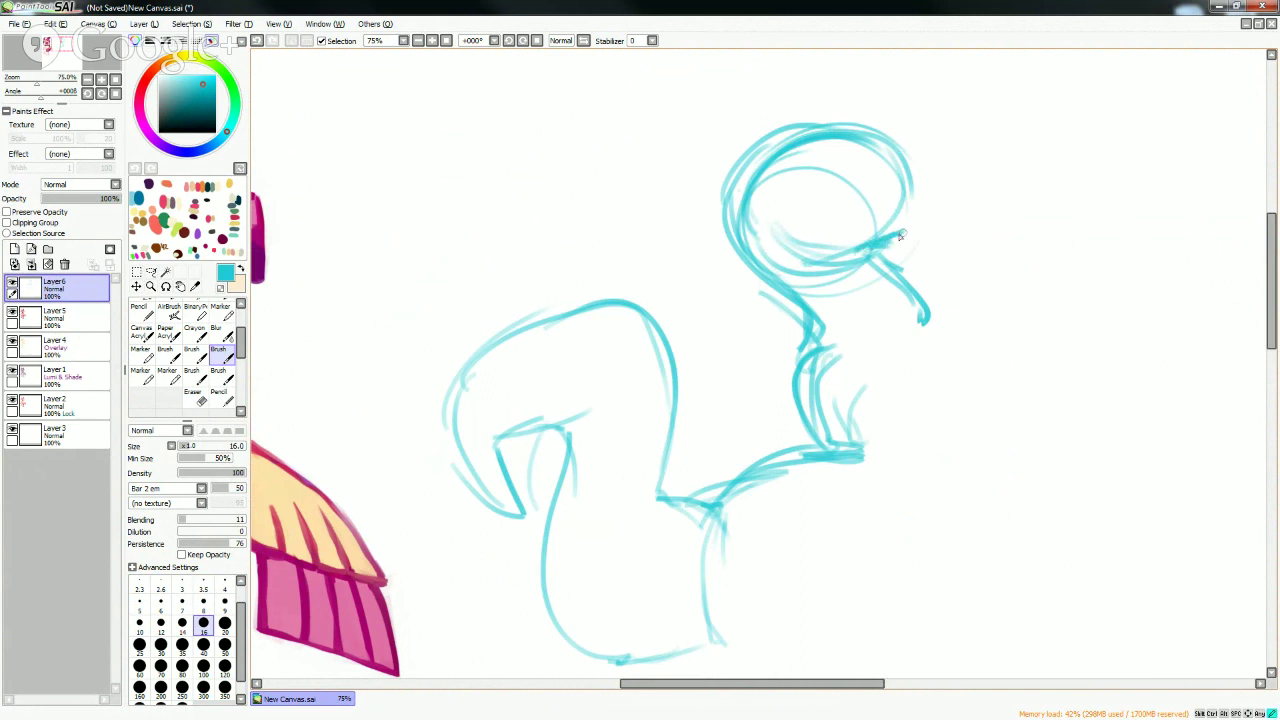
- Reinforce the upper outline of the head circle with extra cyan strokes
mouse_move(744, 204)
mouse_down()
mouse_move(750, 172)
mouse_move(854, 114)
mouse_up()
mouse_move(814, 124)
mouse_down()
mouse_move(871, 128)
mouse_move(860, 123)
mouse_move(893, 163)
mouse_up()
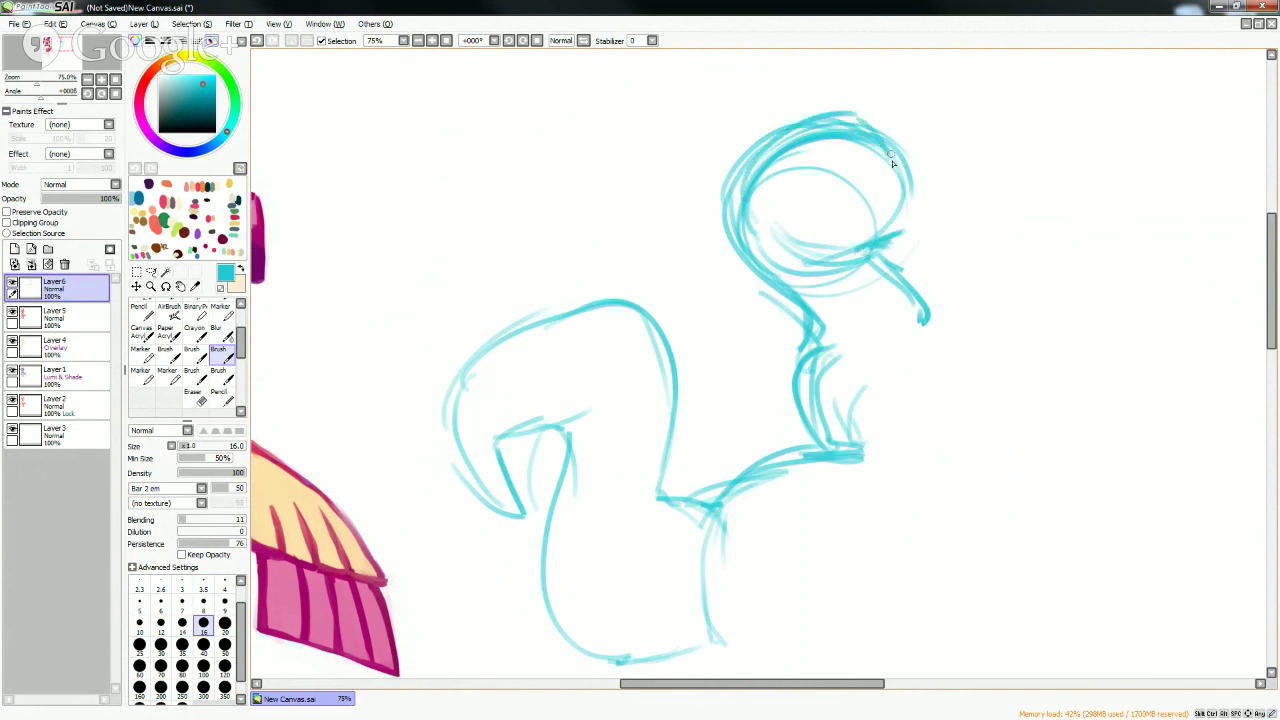
mouse_move(744, 138)
mouse_down()
mouse_move(731, 200)
mouse_move(784, 125)
mouse_move(806, 129)
mouse_move(740, 147)
mouse_move(777, 126)
mouse_up()
mouse_move(781, 150)
mouse_down()
mouse_move(808, 134)
mouse_move(874, 133)
mouse_up()
drag(819, 133, 854, 123)
- Erase the top of the head circle at size 120 and sketch a new rounded crown reaching further forward with jagged points
key(e)
mouse_move(794, 194)
mouse_down()
mouse_move(746, 220)
mouse_move(745, 200)
mouse_move(754, 215)
mouse_move(809, 141)
mouse_move(887, 174)
mouse_up()
drag(800, 118, 897, 217)
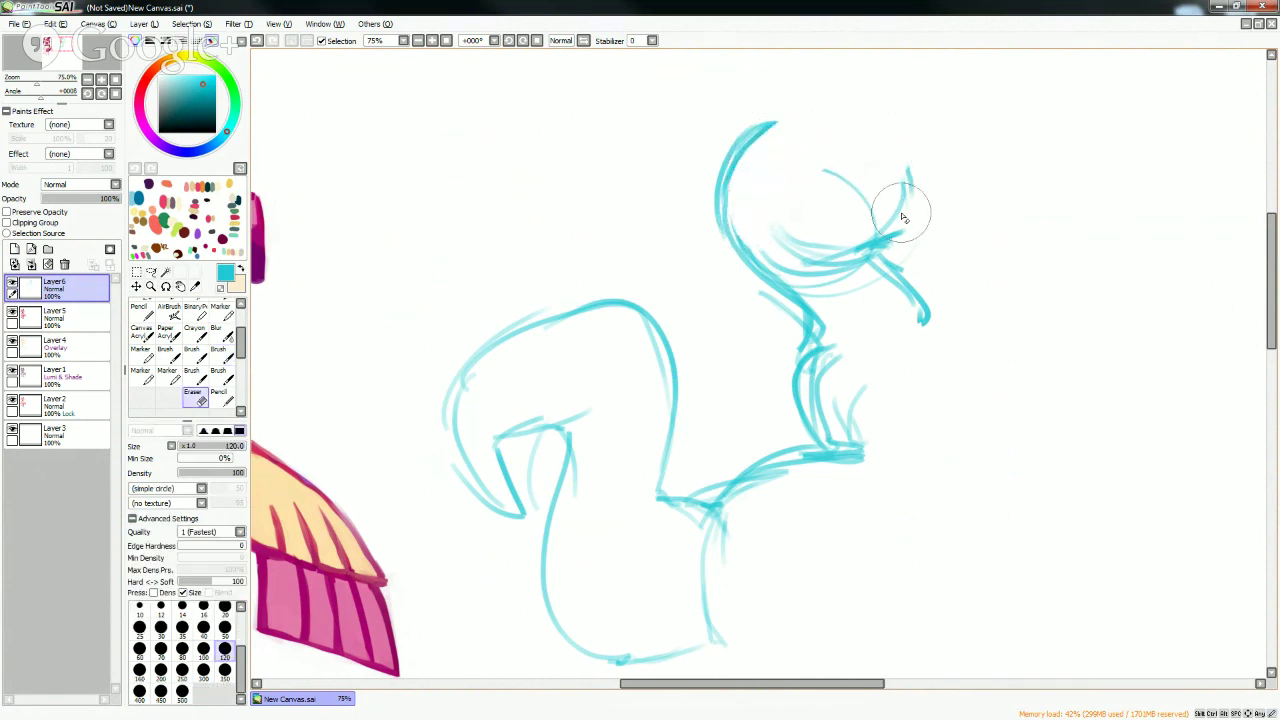
key(b)
drag(796, 228, 914, 126)
mouse_move(882, 210)
mouse_down()
mouse_move(772, 142)
mouse_move(978, 140)
mouse_move(955, 188)
mouse_move(928, 155)
mouse_move(897, 157)
mouse_up()
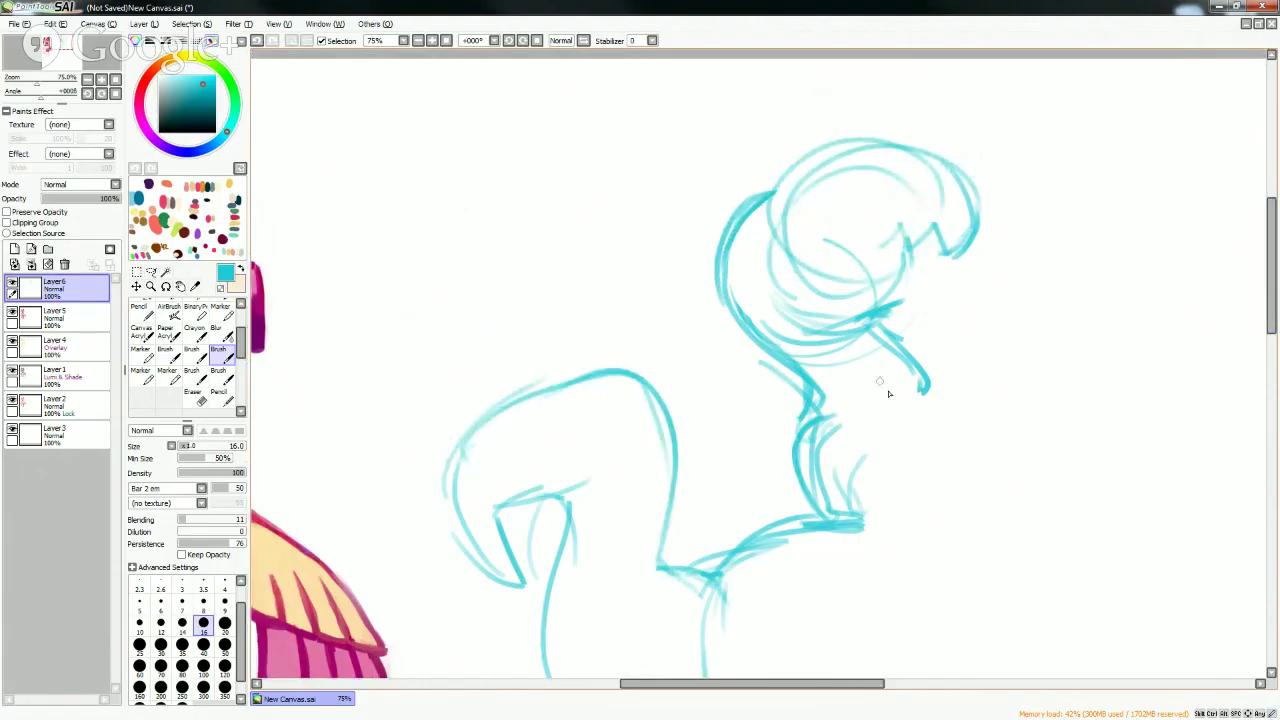
- Sketch a collar with three round studs under the head and jagged spikes along the head's lower and back edges
drag(800, 362, 882, 328)
mouse_move(822, 393)
mouse_down()
mouse_move(890, 352)
mouse_move(877, 362)
mouse_up()
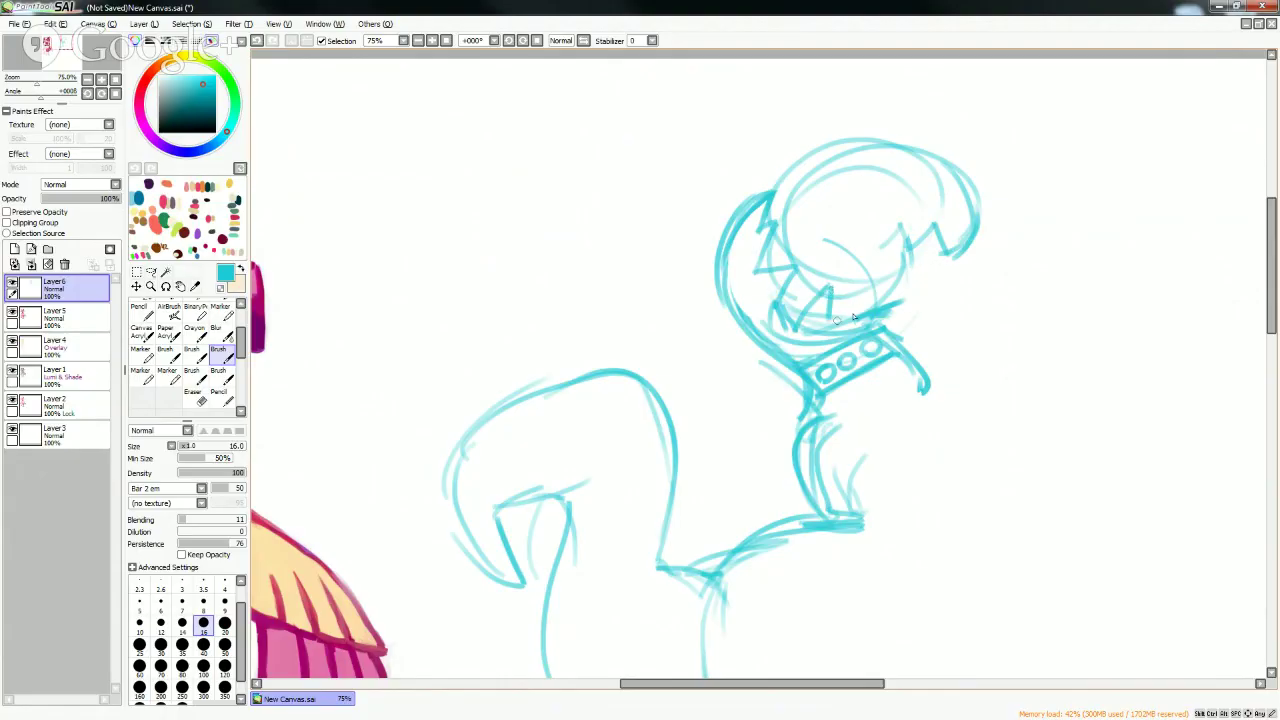
mouse_move(858, 312)
mouse_down()
mouse_move(926, 291)
mouse_move(866, 326)
mouse_up()
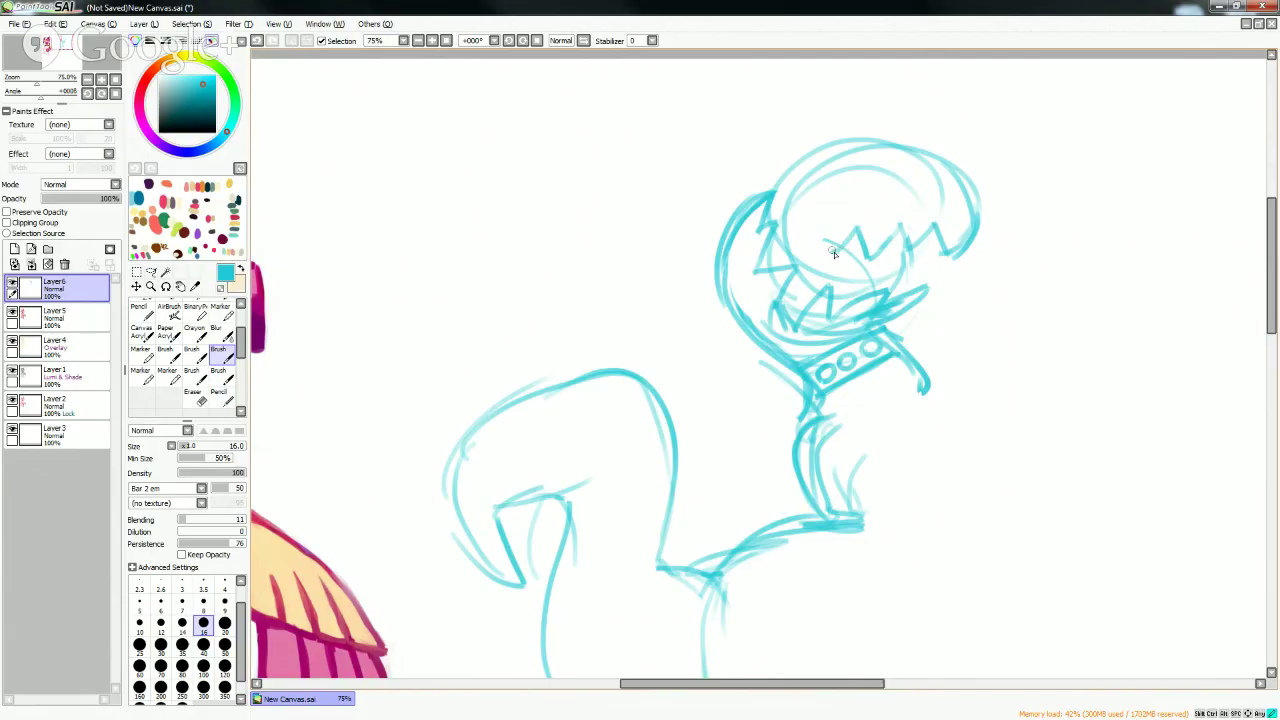
- Extend the zigzag edge across the face and strengthen the head's outline around the back, crown and lower front
drag(835, 255, 822, 218)
mouse_move(946, 265)
mouse_down()
mouse_move(894, 254)
mouse_move(940, 167)
mouse_move(963, 238)
mouse_move(947, 267)
mouse_move(893, 291)
mouse_up()
mouse_move(788, 284)
mouse_down()
mouse_move(781, 328)
mouse_move(786, 281)
mouse_move(795, 314)
mouse_move(793, 232)
mouse_move(780, 248)
mouse_move(793, 237)
mouse_move(790, 190)
mouse_move(785, 213)
mouse_move(913, 221)
mouse_up()
key(e)
key(b)
mouse_move(732, 222)
mouse_down()
mouse_move(795, 165)
mouse_move(750, 255)
mouse_up()
mouse_move(756, 250)
mouse_down()
mouse_move(778, 228)
mouse_move(826, 300)
mouse_up()
mouse_move(782, 190)
mouse_down()
mouse_move(817, 150)
mouse_move(942, 171)
mouse_move(914, 151)
mouse_move(986, 223)
mouse_up()
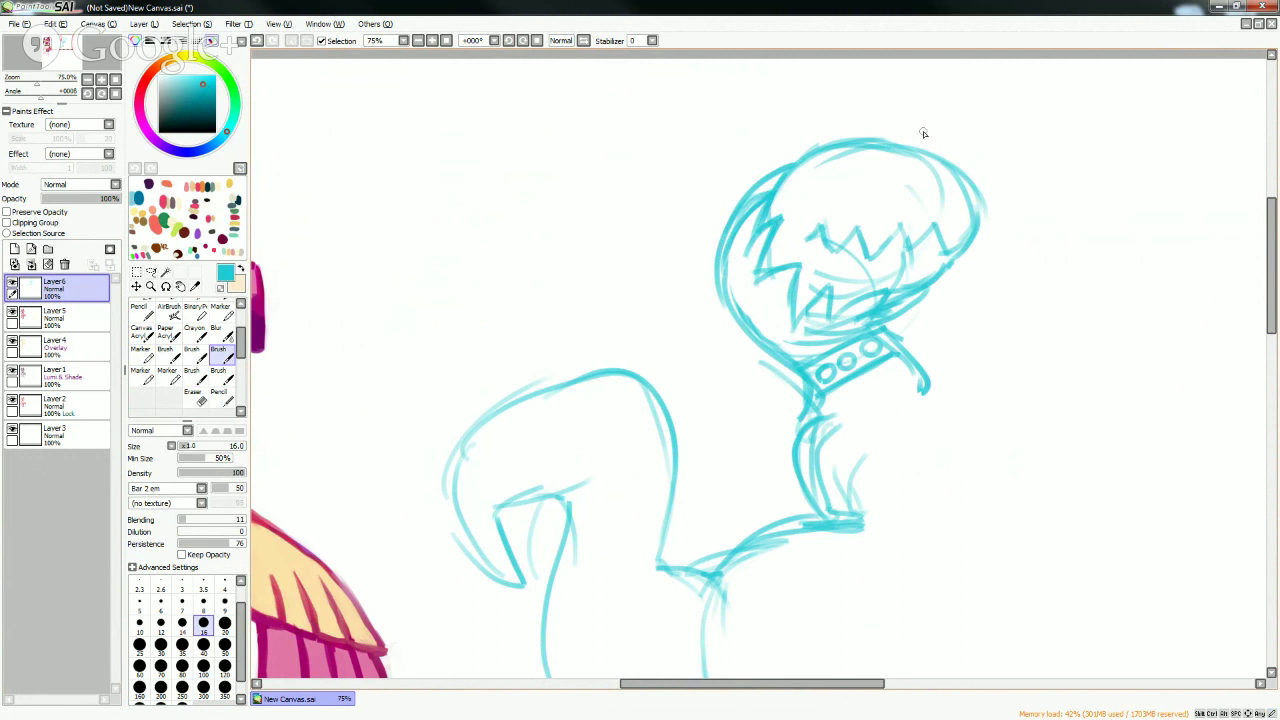
- Erase the stray lines in the lower part of the head and redraw the jagged points above the collar
key(e)
mouse_move(816, 318)
mouse_down()
mouse_move(795, 340)
mouse_move(822, 308)
mouse_move(808, 346)
mouse_move(892, 303)
mouse_move(832, 333)
mouse_move(842, 336)
mouse_move(912, 303)
mouse_move(850, 320)
mouse_move(909, 285)
mouse_up()
key(b)
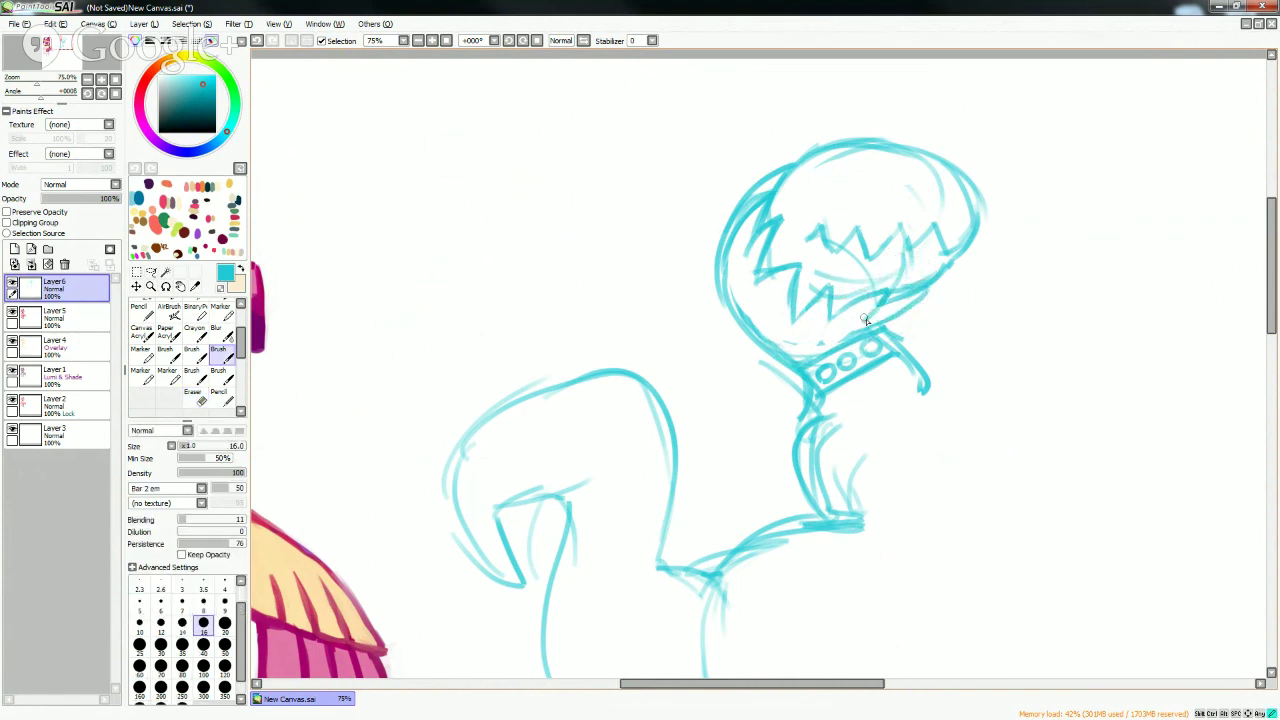
key(e)
mouse_move(830, 285)
mouse_down()
mouse_move(849, 260)
mouse_move(835, 276)
mouse_move(939, 258)
mouse_move(904, 257)
mouse_move(915, 298)
mouse_up()
key(b)
drag(800, 300, 810, 328)
mouse_move(828, 280)
mouse_down()
mouse_move(817, 338)
mouse_move(799, 315)
mouse_move(808, 345)
mouse_up()
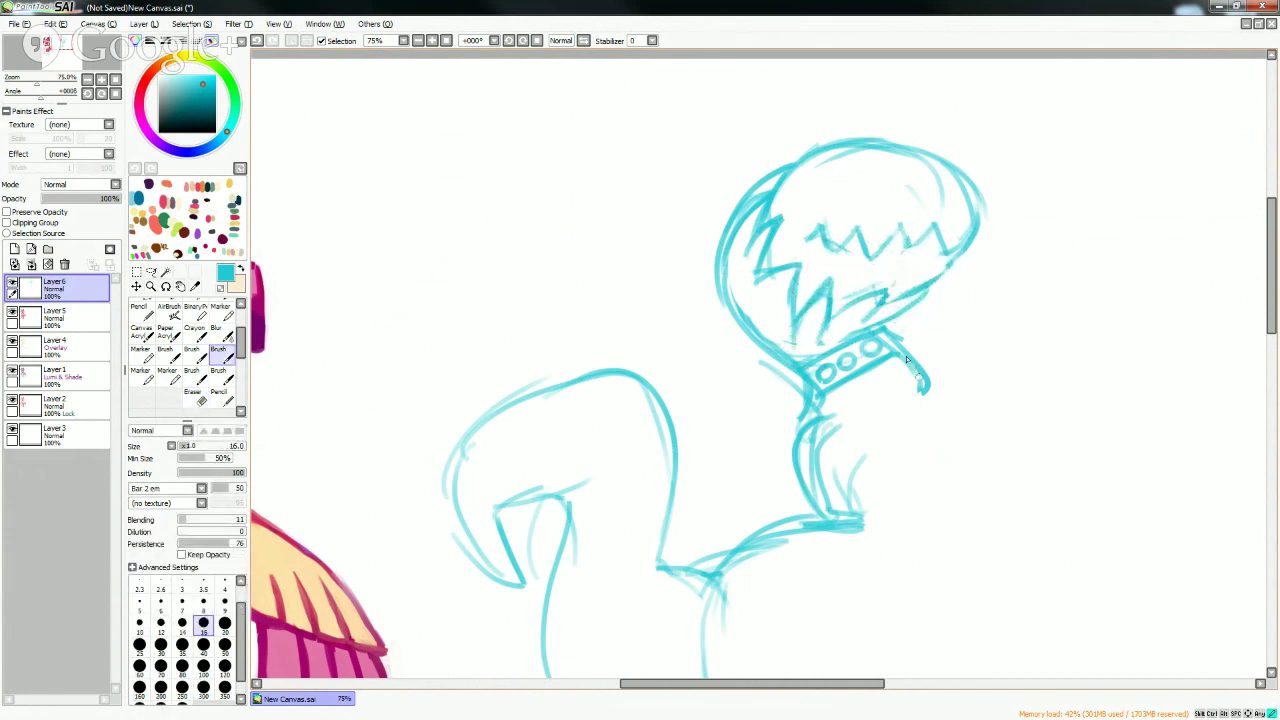
- Rework the neck's right edge, and erase the neck lines between the collar and the shoulder
drag(927, 391, 903, 432)
drag(895, 355, 919, 447)
key(e)
mouse_move(768, 428)
mouse_down()
mouse_move(817, 477)
mouse_move(886, 494)
mouse_move(806, 442)
mouse_move(933, 394)
mouse_move(919, 412)
mouse_move(811, 438)
mouse_move(923, 391)
mouse_move(862, 415)
mouse_move(905, 381)
mouse_move(845, 437)
mouse_up()
key(b)
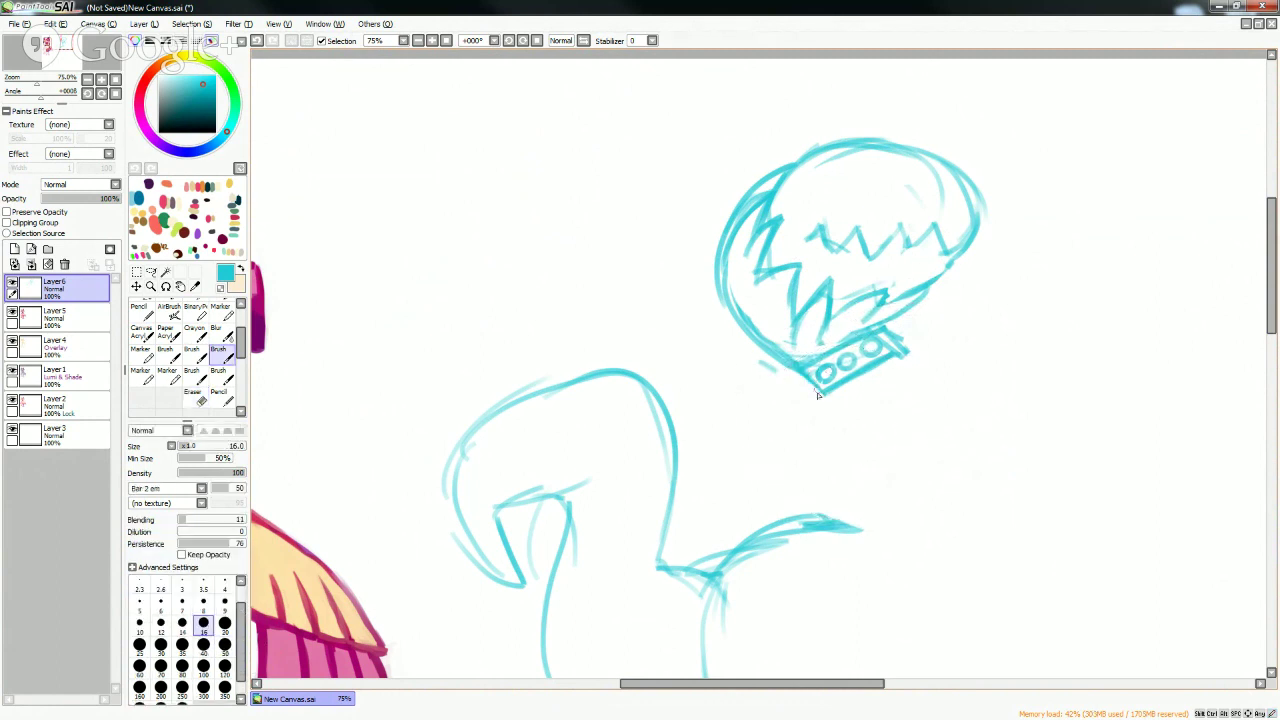
- Redraw the neck beneath the collar as two long curves bulging forward, with a wide outer edge
mouse_move(822, 390)
mouse_down()
mouse_move(848, 420)
mouse_move(856, 506)
mouse_up()
mouse_move(856, 506)
mouse_down()
mouse_move(878, 365)
mouse_move(849, 424)
mouse_move(853, 512)
mouse_up()
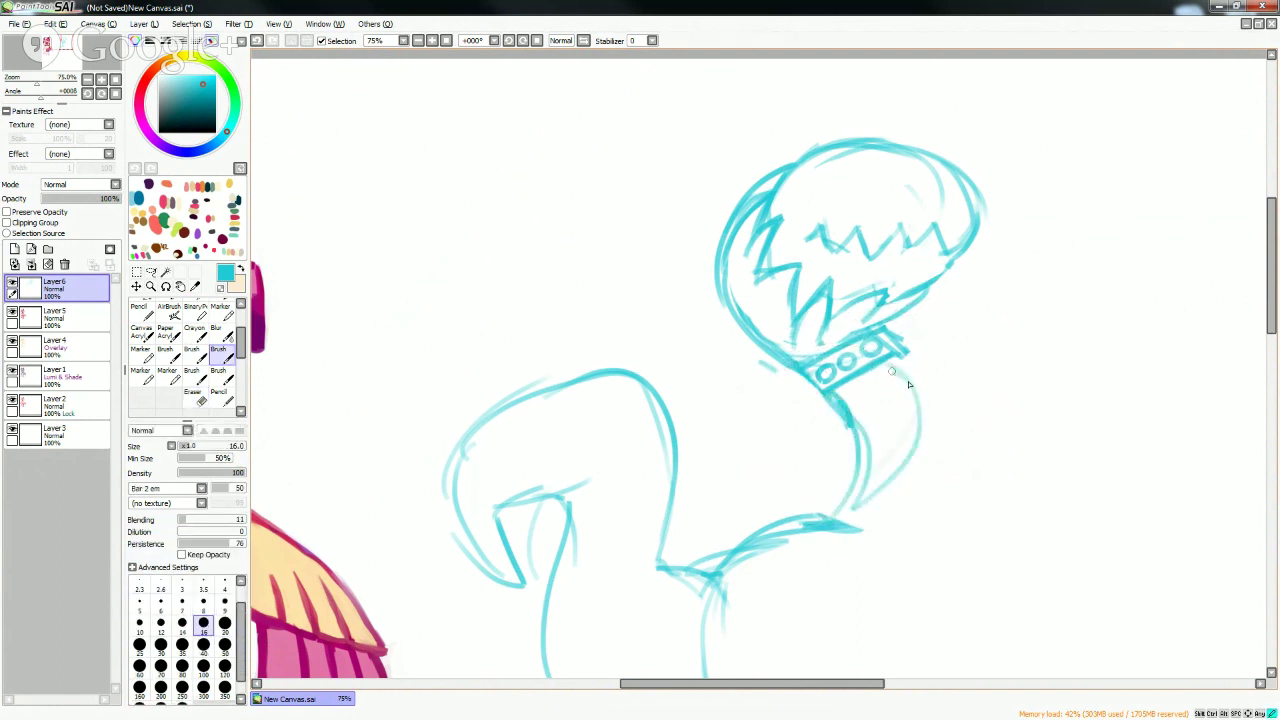
mouse_move(893, 350)
mouse_down()
mouse_move(957, 436)
mouse_move(952, 516)
mouse_up()
drag(1270, 318, 1270, 343)
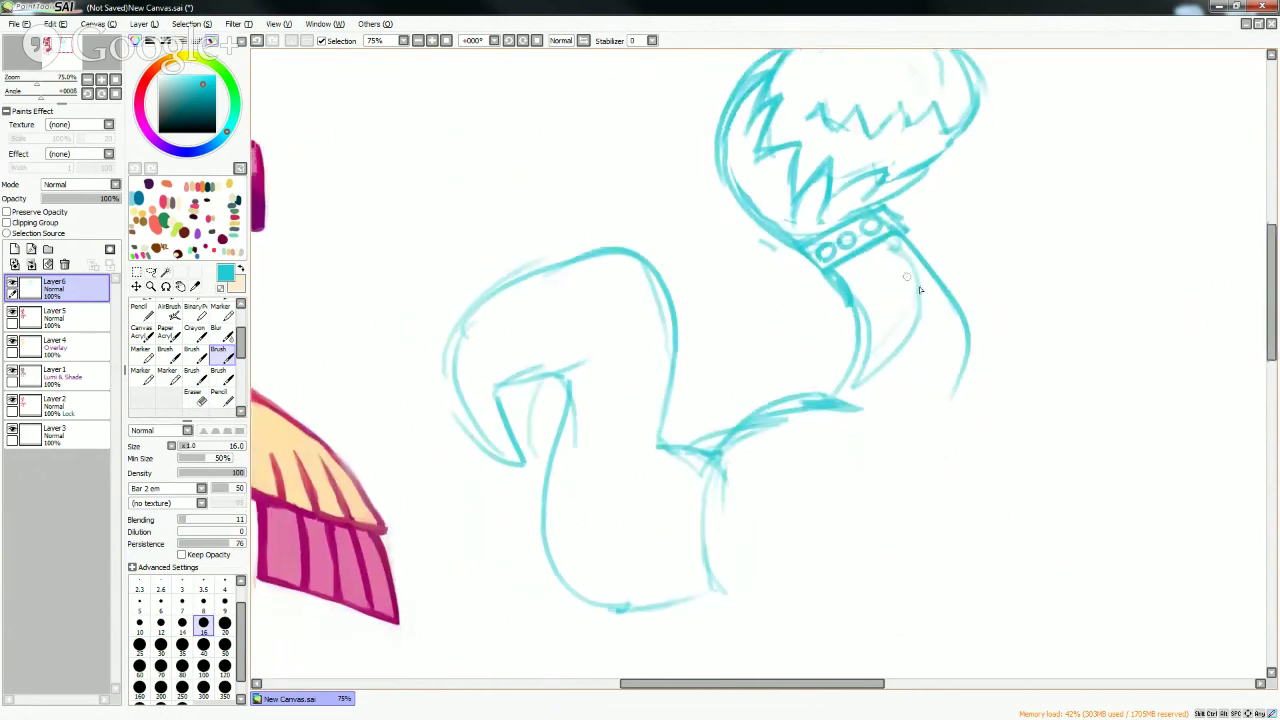
mouse_move(975, 240)
mouse_down()
mouse_move(962, 402)
mouse_move(940, 428)
mouse_up()
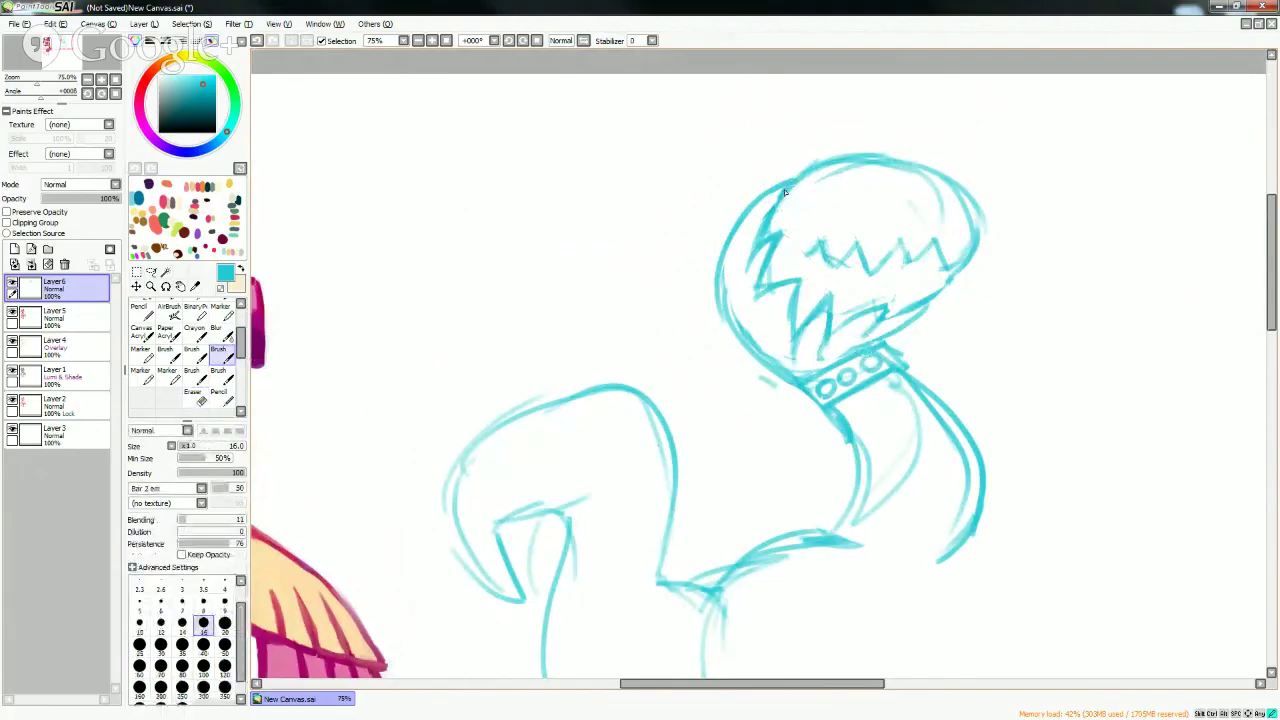
- Darken the upper start of the zigzag edge near the crown and clean up around it with the Eraser at size 50
mouse_move(792, 184)
mouse_down()
mouse_move(749, 264)
mouse_move(786, 228)
mouse_up()
key(e)
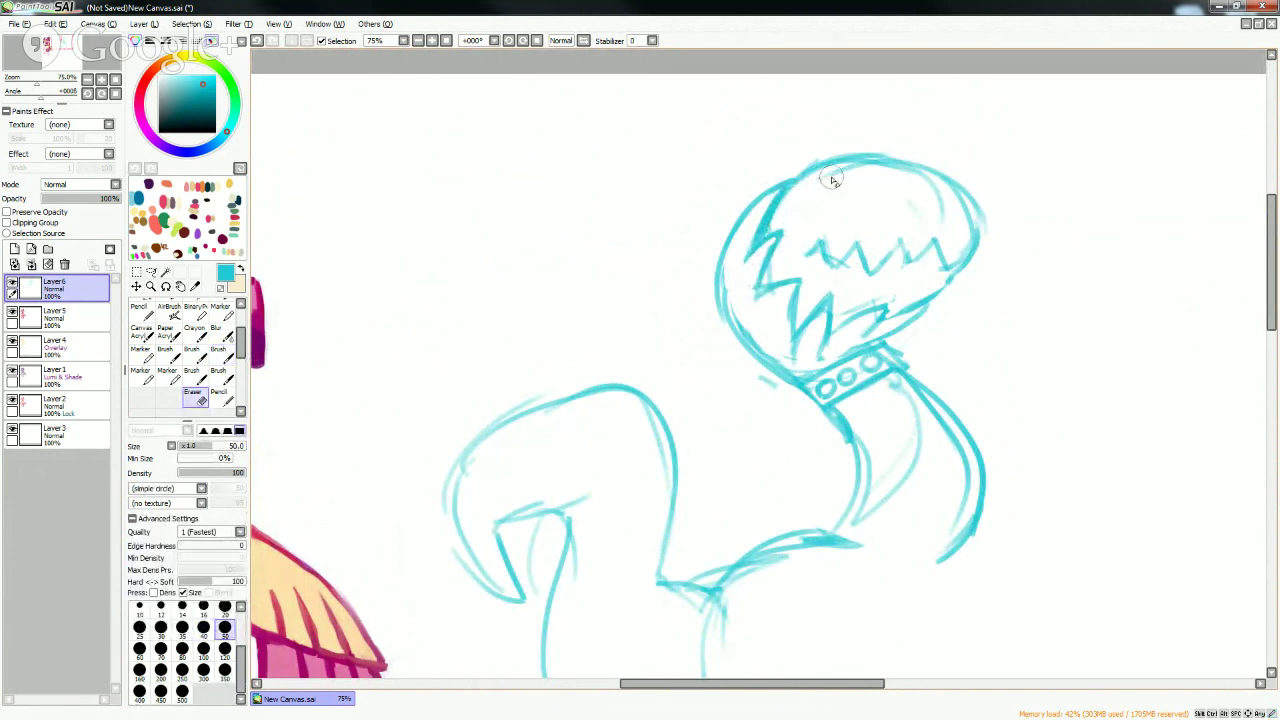
key(b)
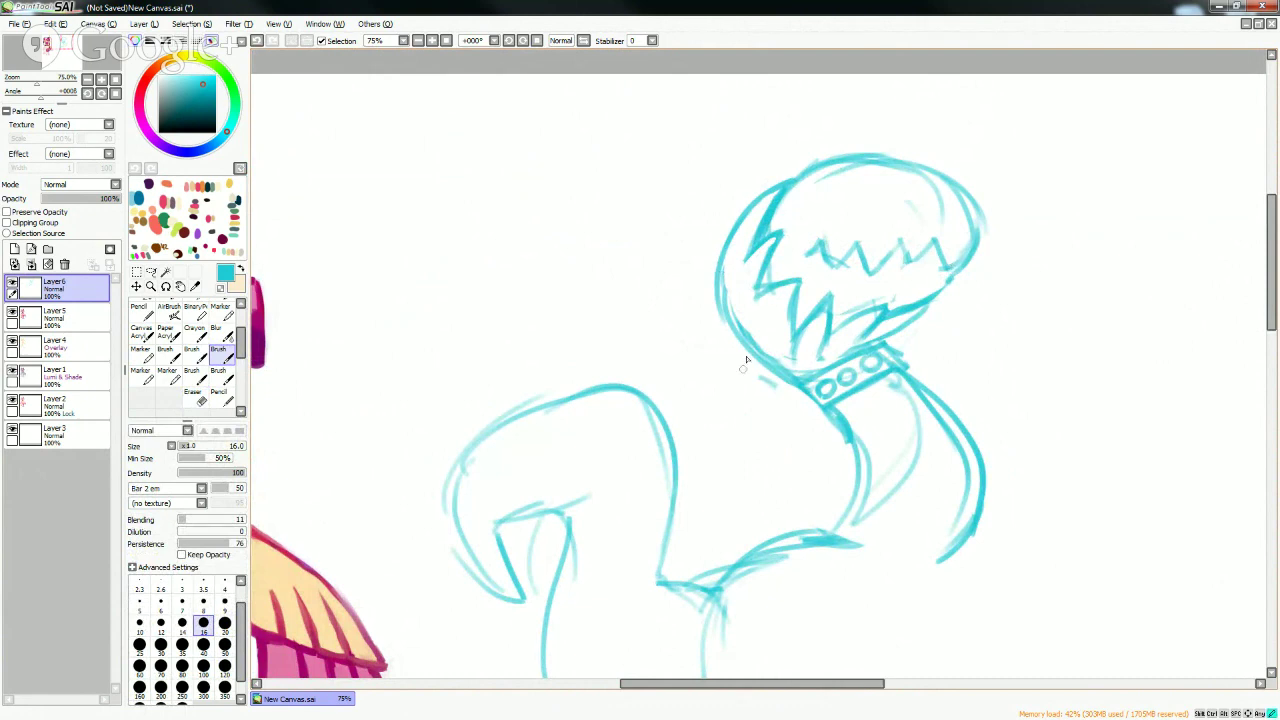
- Sketch two flat-headed bolts protruding from the back of the head
mouse_move(742, 360)
mouse_down()
mouse_move(722, 316)
mouse_move(718, 360)
mouse_move(694, 316)
mouse_move(716, 392)
mouse_move(736, 374)
mouse_move(699, 308)
mouse_move(706, 382)
mouse_up()
drag(700, 321, 730, 366)
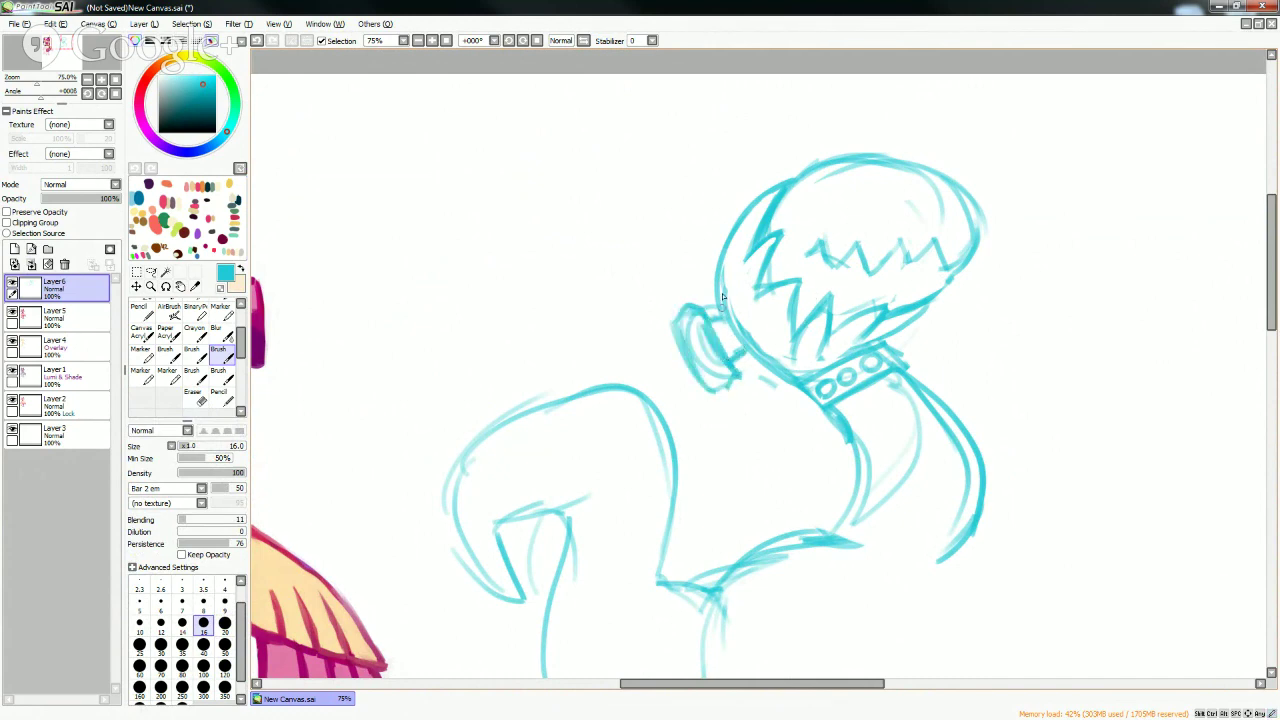
mouse_move(722, 296)
mouse_down()
mouse_move(704, 326)
mouse_move(690, 306)
mouse_move(718, 396)
mouse_move(740, 356)
mouse_move(720, 323)
mouse_move(732, 352)
mouse_up()
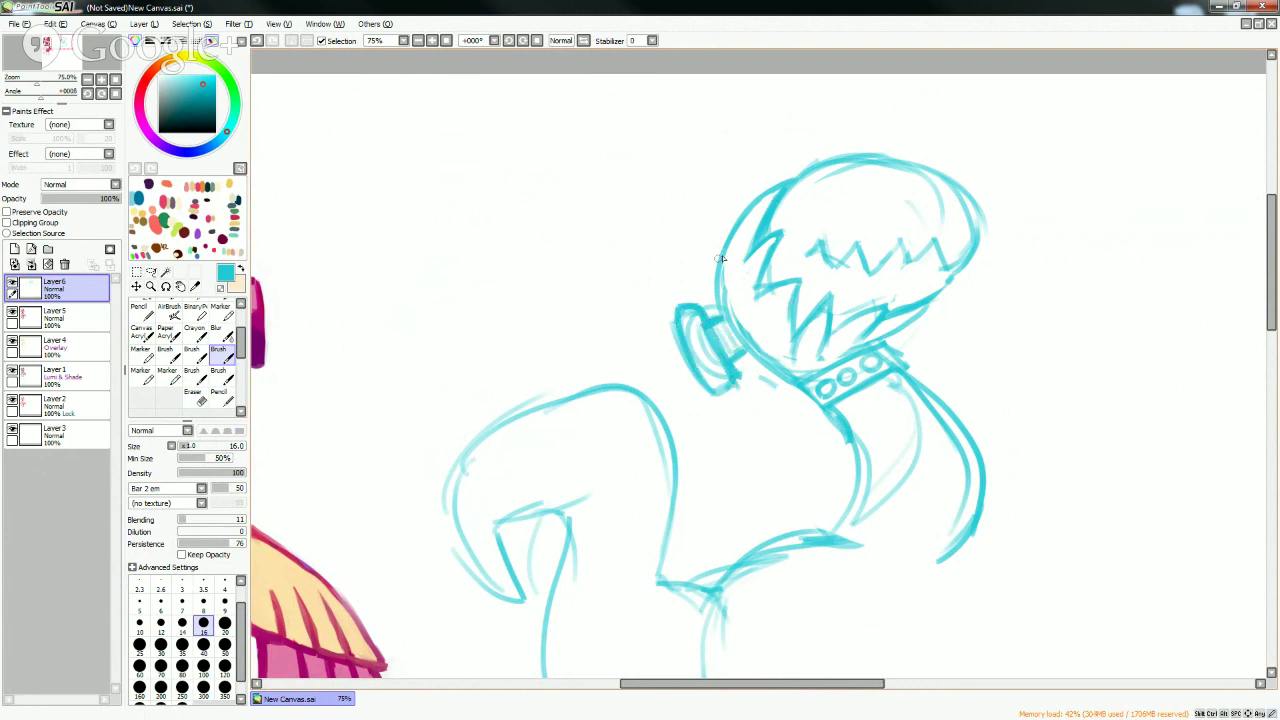
mouse_move(718, 266)
mouse_down()
mouse_move(694, 276)
mouse_move(710, 214)
mouse_move(677, 280)
mouse_move(700, 200)
mouse_up()
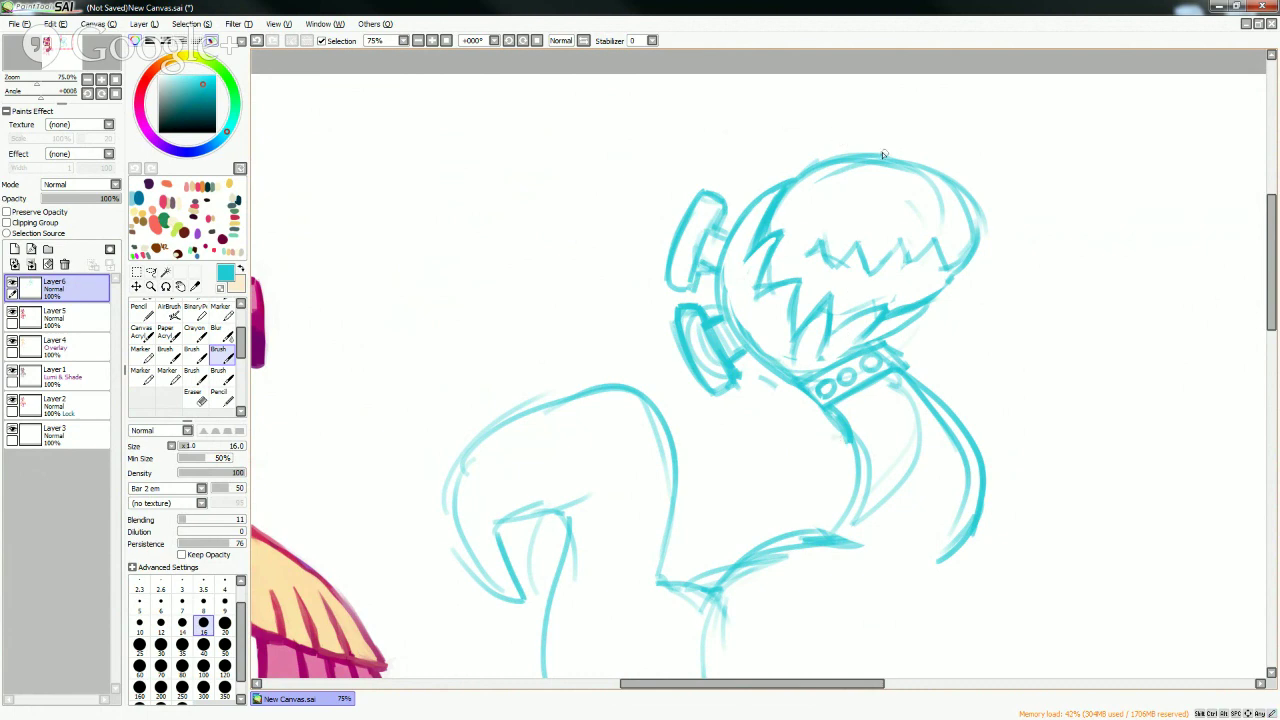
- Erase the loose lines on the crown with the Eraser at size 50 and redraw its rounded outline
mouse_move(852, 198)
mouse_down()
mouse_move(900, 150)
mouse_move(925, 162)
mouse_up()
drag(822, 214, 862, 178)
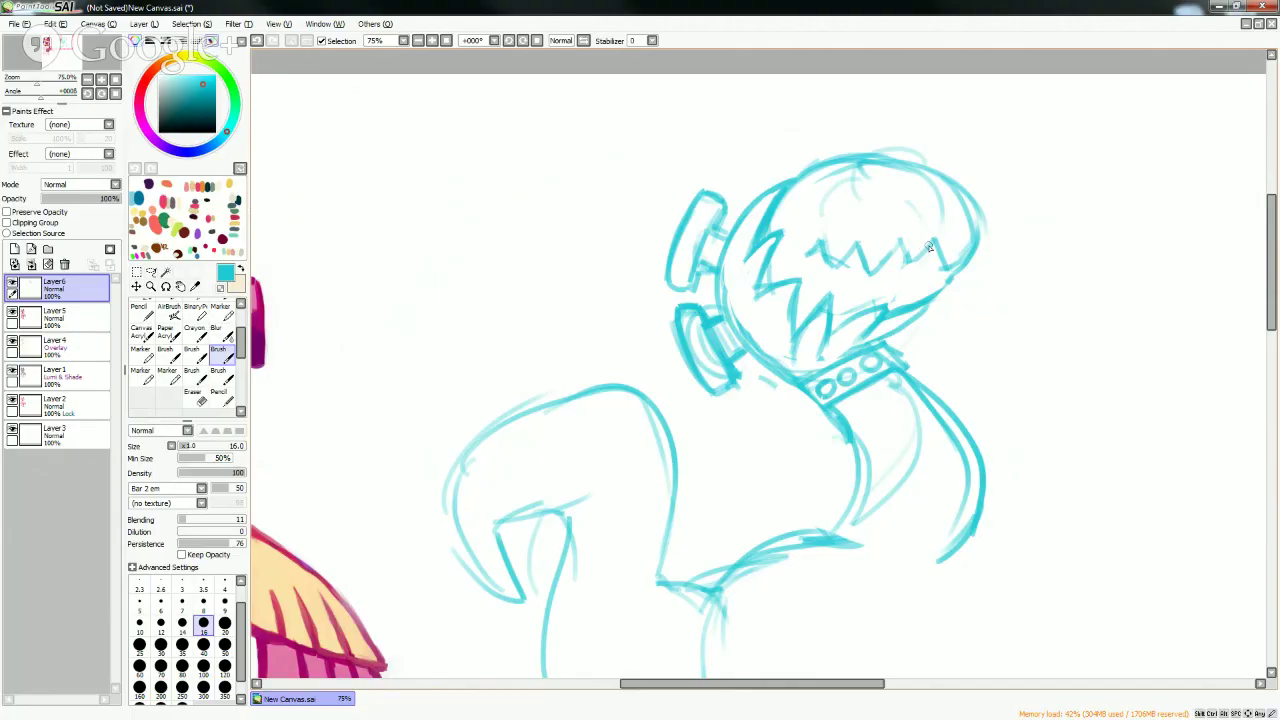
key(e)
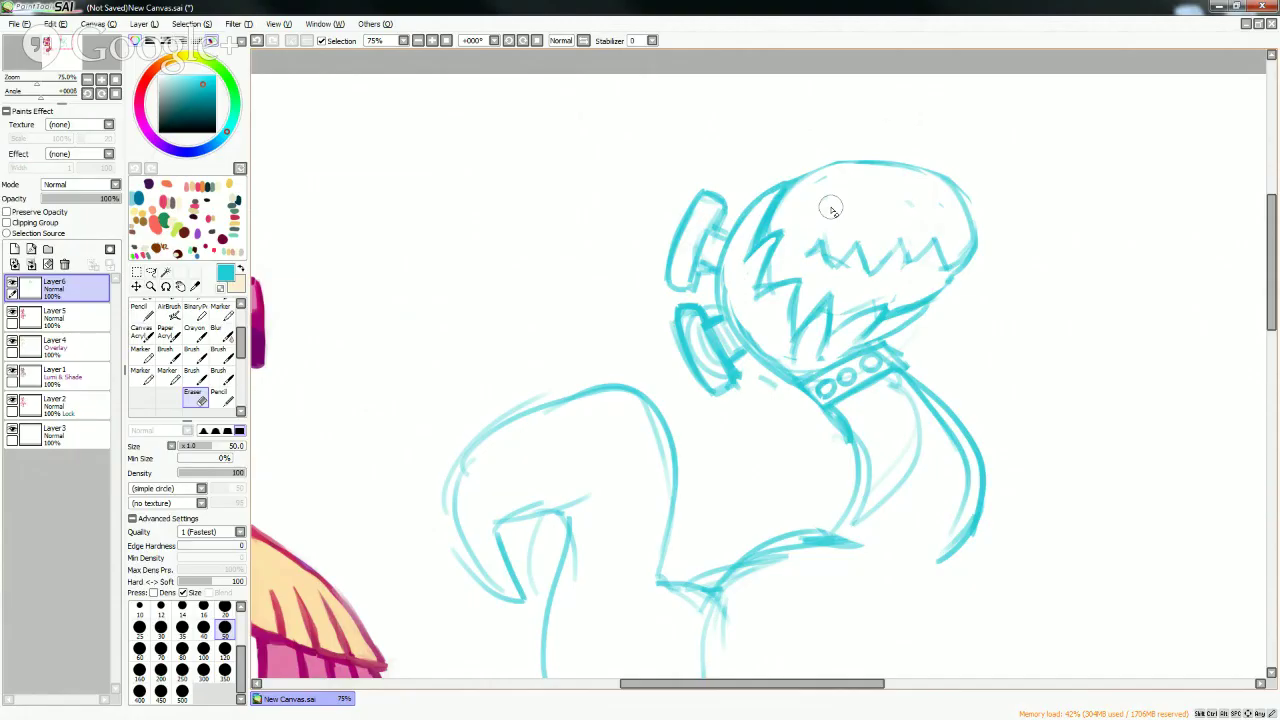
key(b)
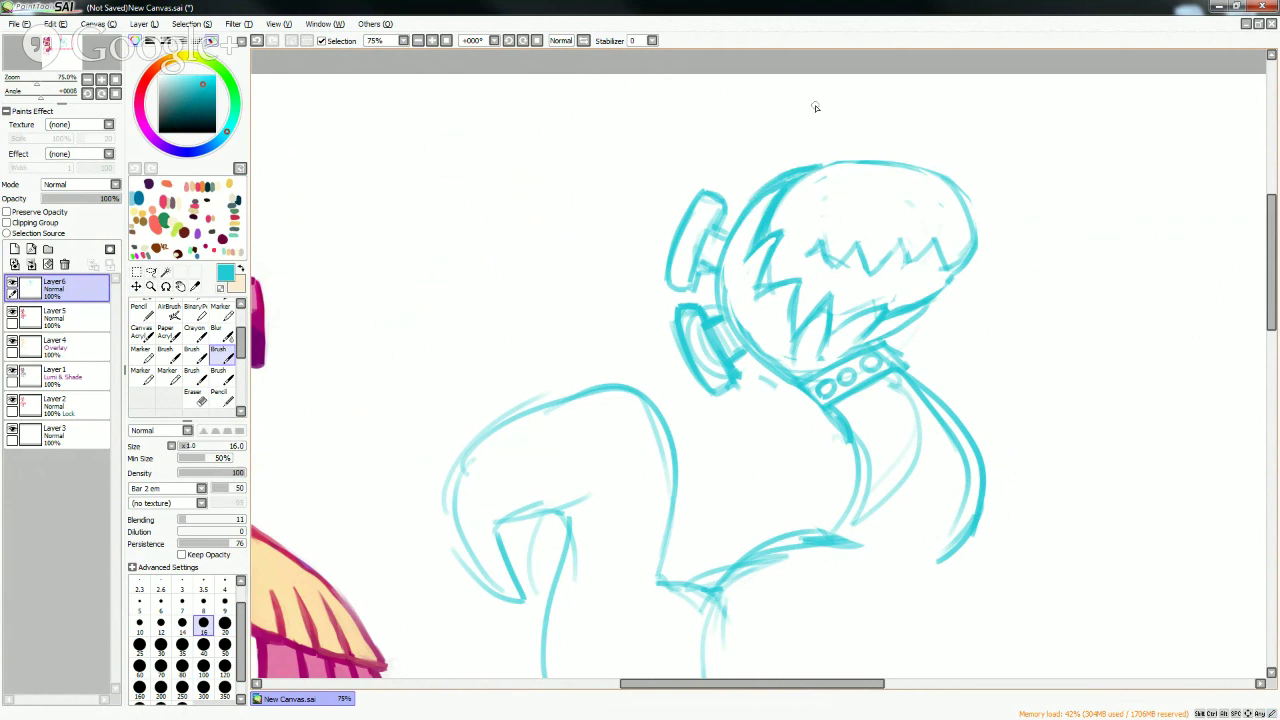
key(e)
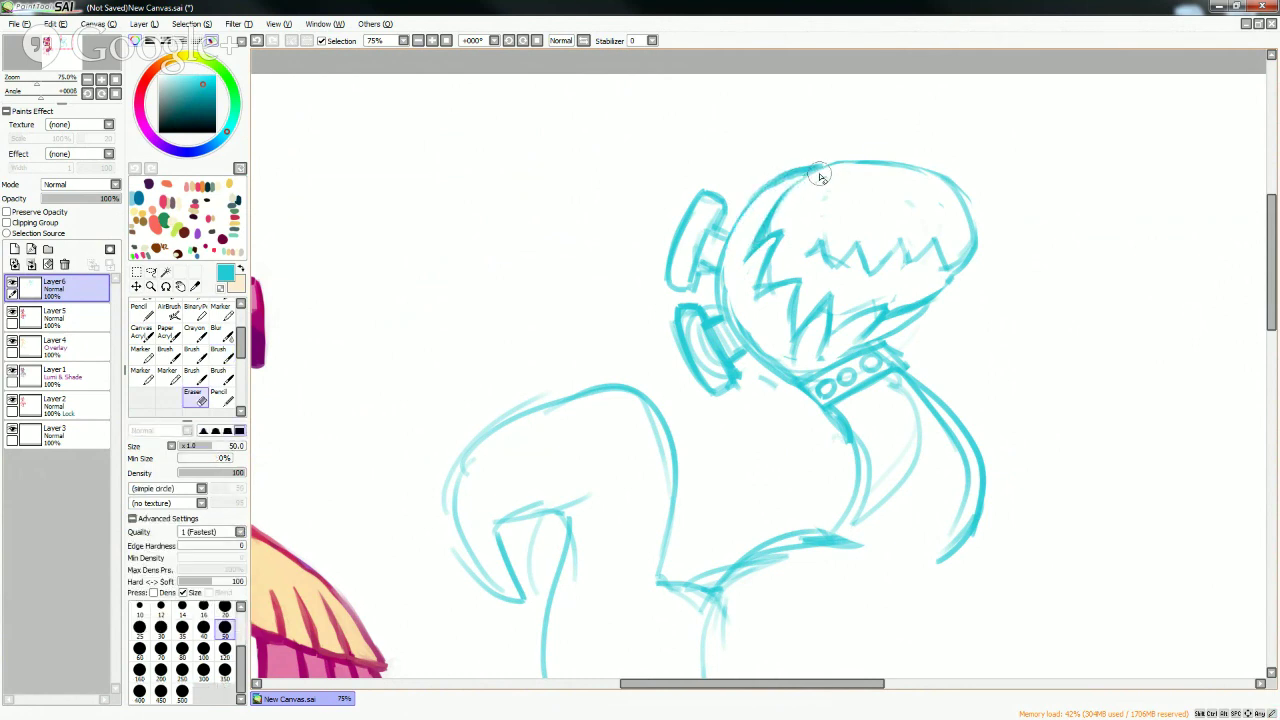
key(b)
mouse_move(788, 188)
mouse_down()
mouse_move(853, 155)
mouse_move(919, 161)
mouse_move(976, 226)
mouse_up()
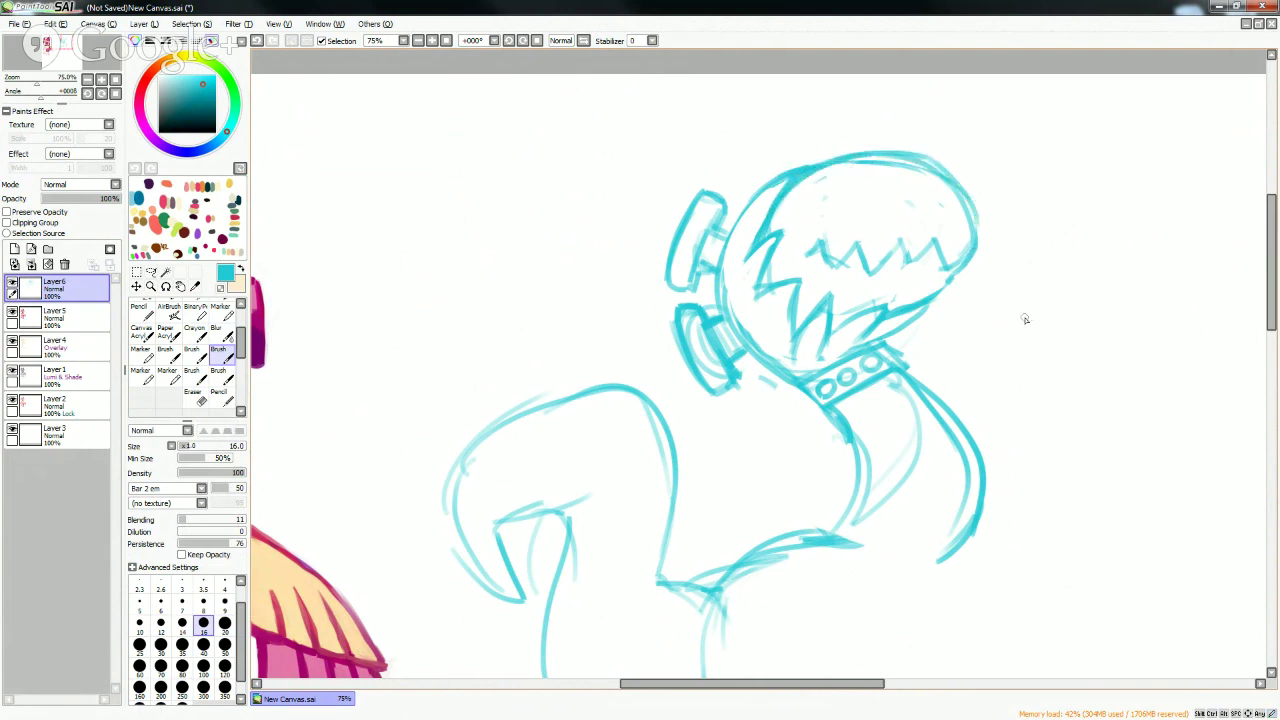
- Clean the inner edge of the head's front and reinforce the outline along the back of the head
key(e)
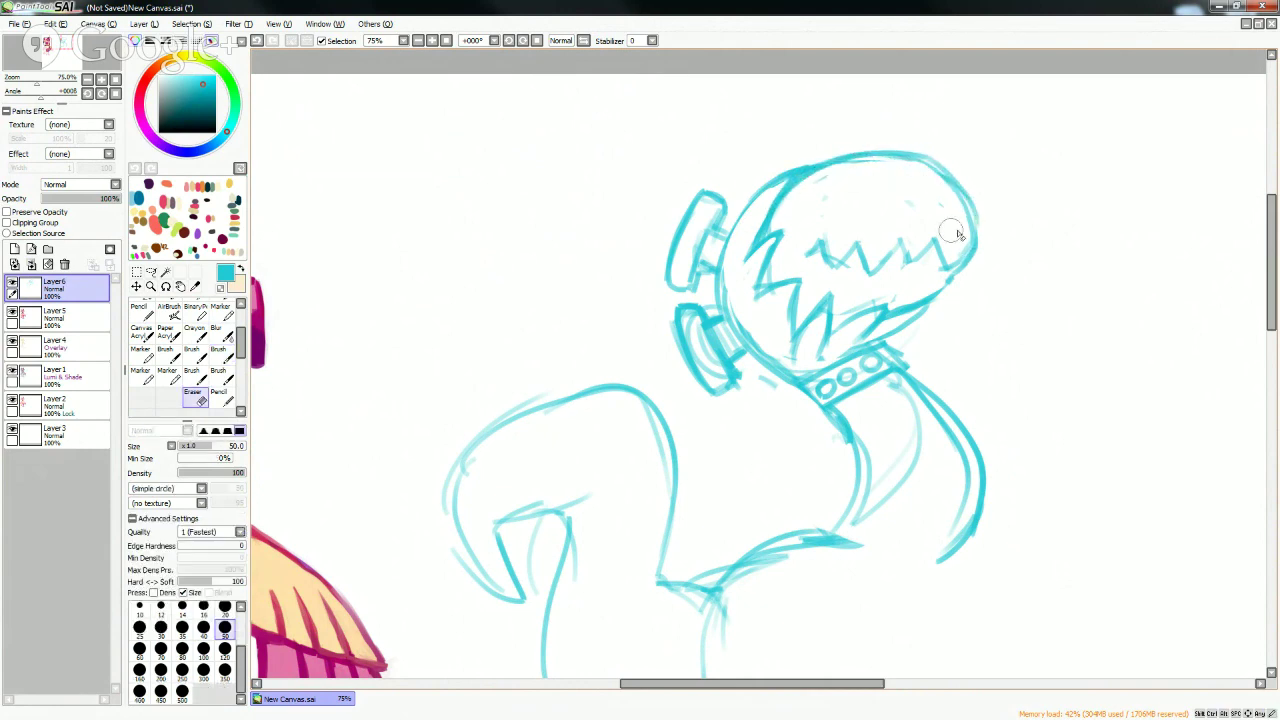
key(b)
mouse_move(726, 262)
mouse_down()
mouse_move(774, 370)
mouse_move(796, 382)
mouse_up()
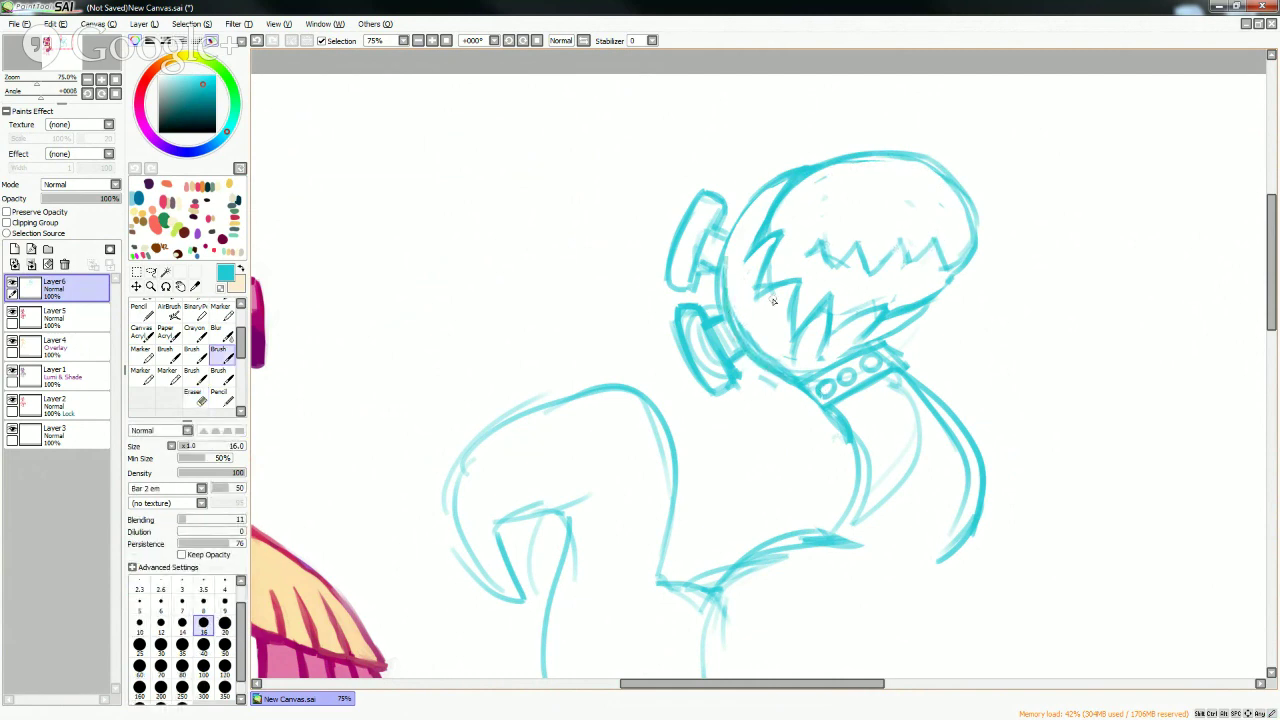
- Erase the two bolts behind the head and sketch a rounded ear with an inner curl in their place
key(e)
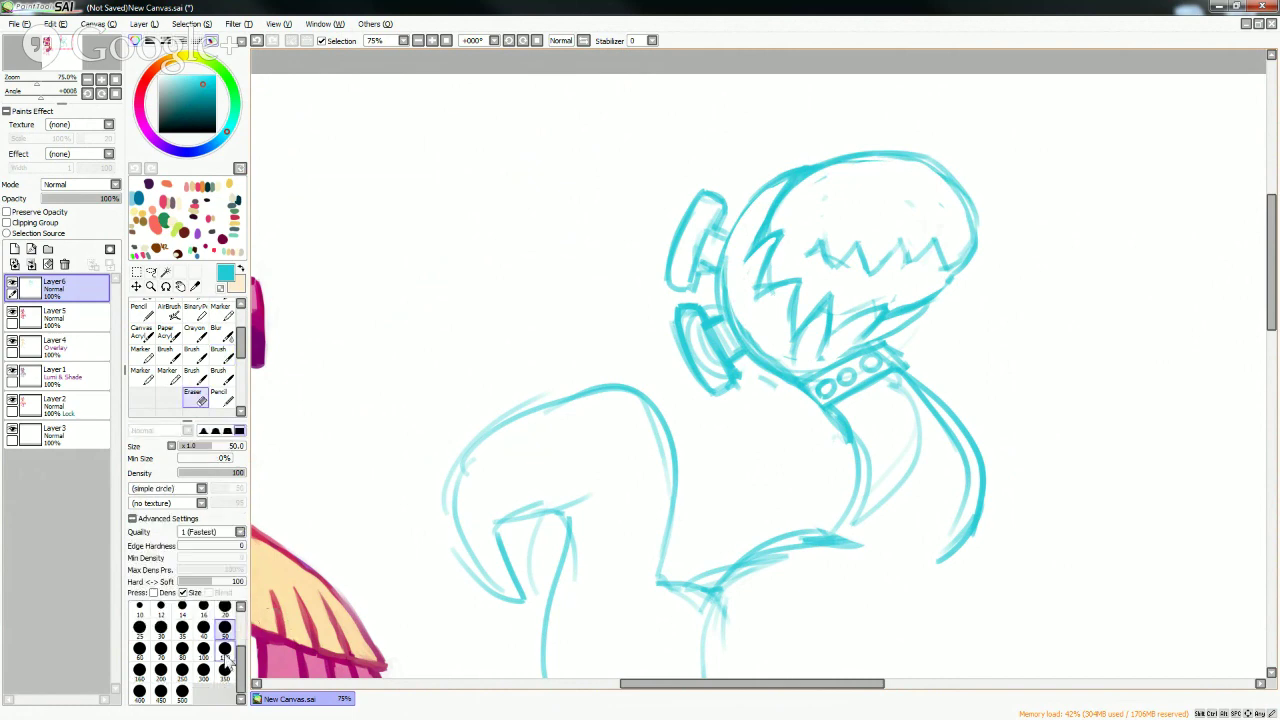
mouse_move(690, 200)
mouse_down()
mouse_move(726, 376)
mouse_move(704, 314)
mouse_move(718, 264)
mouse_move(704, 318)
mouse_move(730, 304)
mouse_up()
key(b)
mouse_move(682, 310)
mouse_down()
mouse_move(728, 338)
mouse_move(744, 330)
mouse_up()
mouse_move(722, 306)
mouse_down()
mouse_move(694, 308)
mouse_move(704, 282)
mouse_up()
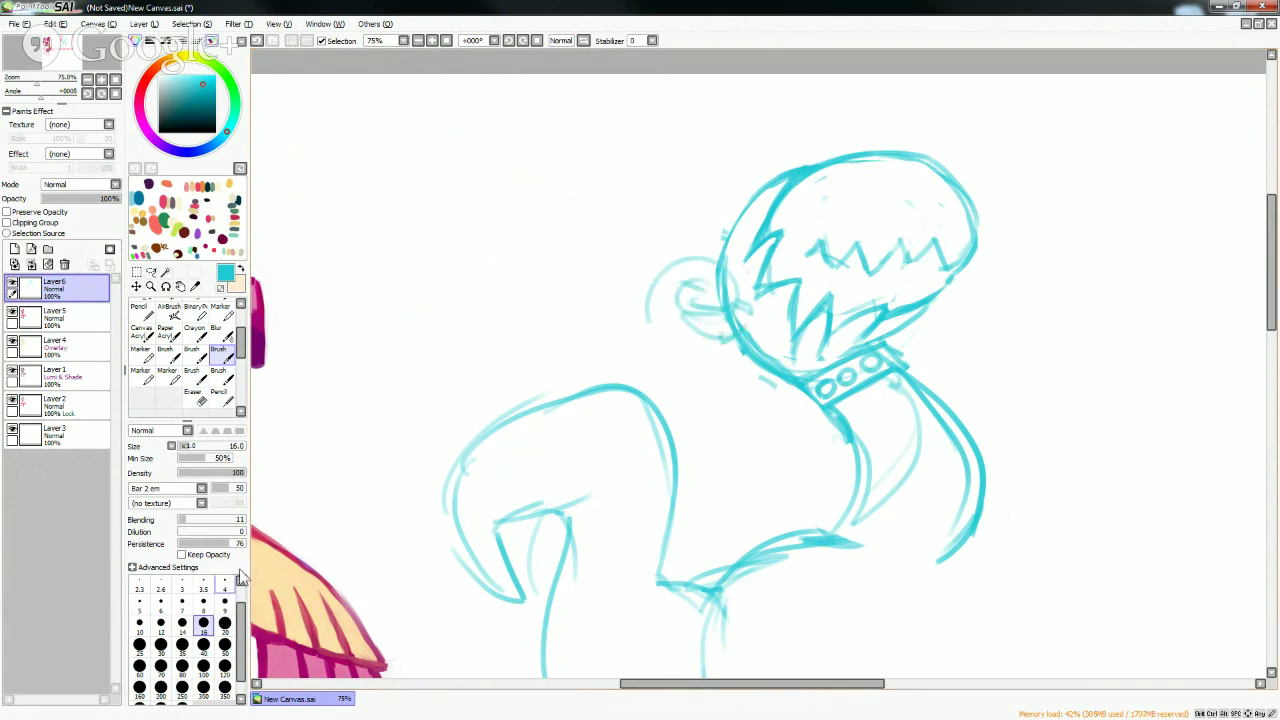
click(225, 648)
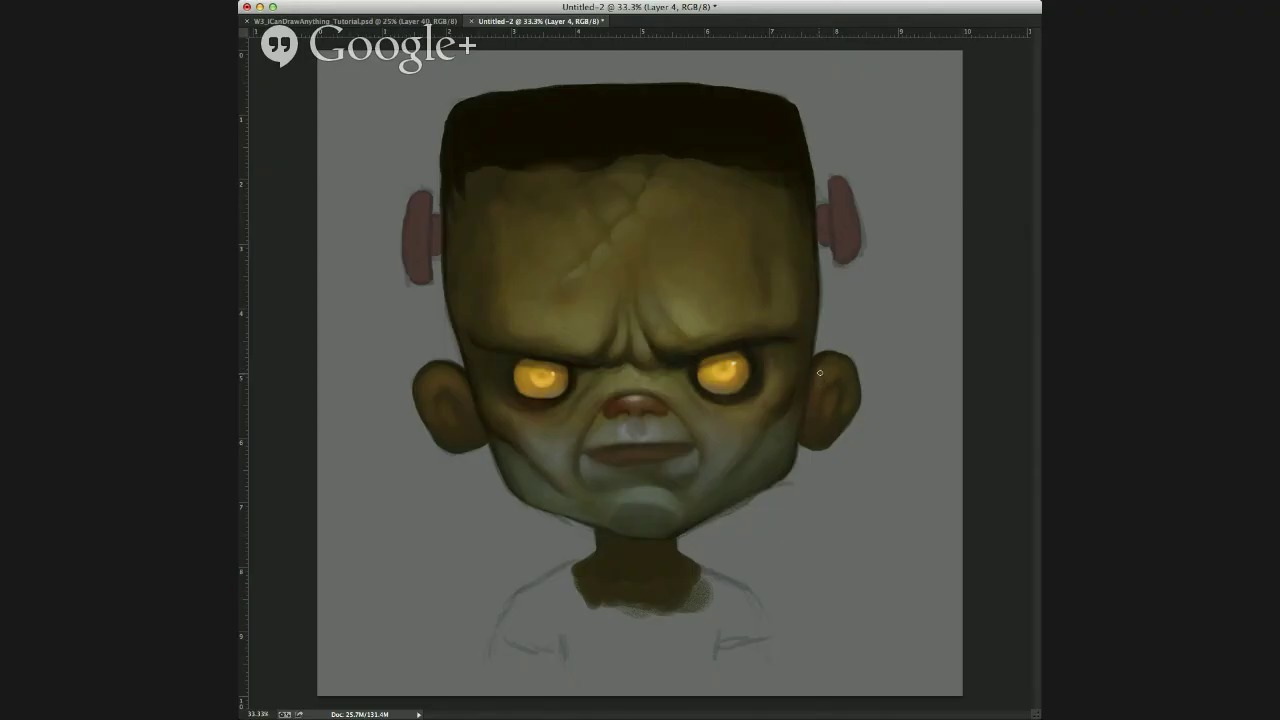
- Switch to the Photoshop portrait and paint shading strokes inside the right-hand ear
drag(826, 376, 834, 376)
drag(826, 392, 821, 387)
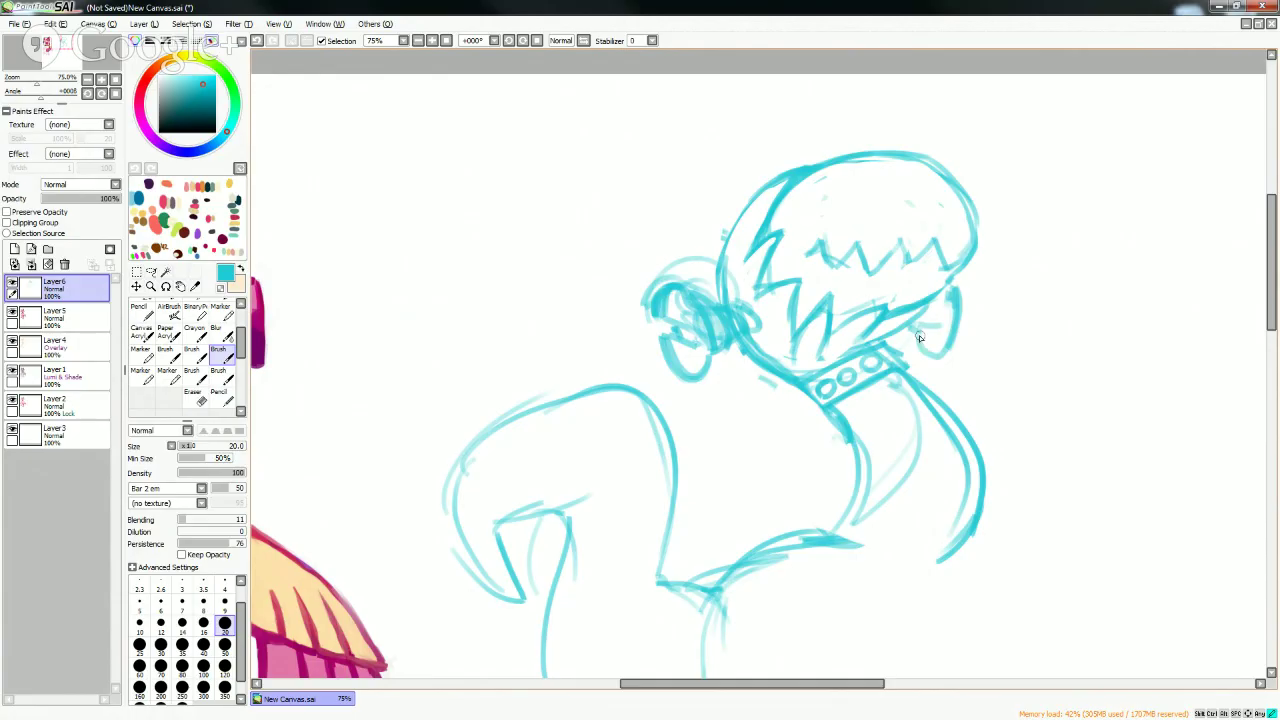
- Switch back to PaintTool SAI and sketch the second ear at the front of the head with the Brush at size 20
mouse_move(920, 340)
mouse_down()
mouse_move(905, 332)
mouse_move(925, 330)
mouse_move(934, 308)
mouse_move(905, 338)
mouse_up()
mouse_move(955, 284)
mouse_down()
mouse_move(958, 300)
mouse_move(970, 258)
mouse_move(920, 291)
mouse_up()
mouse_move(972, 220)
mouse_down()
mouse_move(946, 274)
mouse_move(937, 241)
mouse_move(900, 236)
mouse_up()
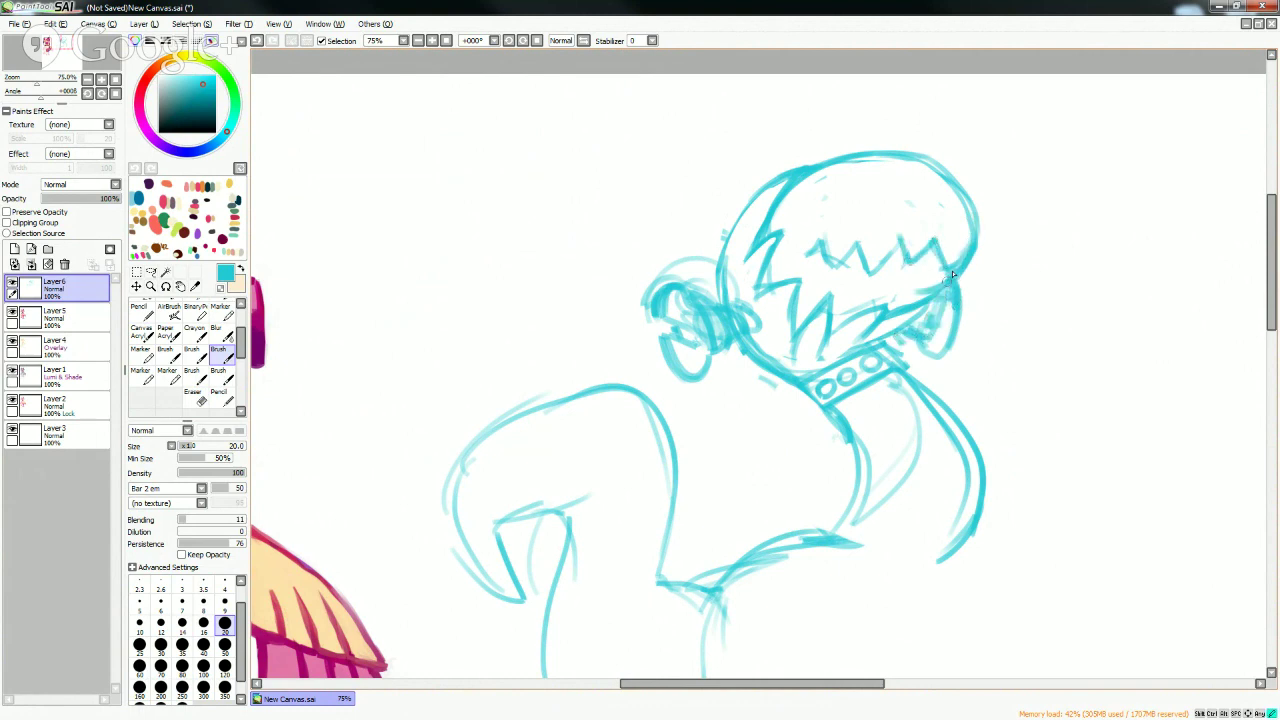
- Reinforce the ear at the front of the head and erase the loose strokes around the shape behind the head
mouse_move(950, 276)
mouse_down()
mouse_move(924, 300)
mouse_move(948, 342)
mouse_move(900, 338)
mouse_up()
drag(916, 310, 866, 348)
key(e)
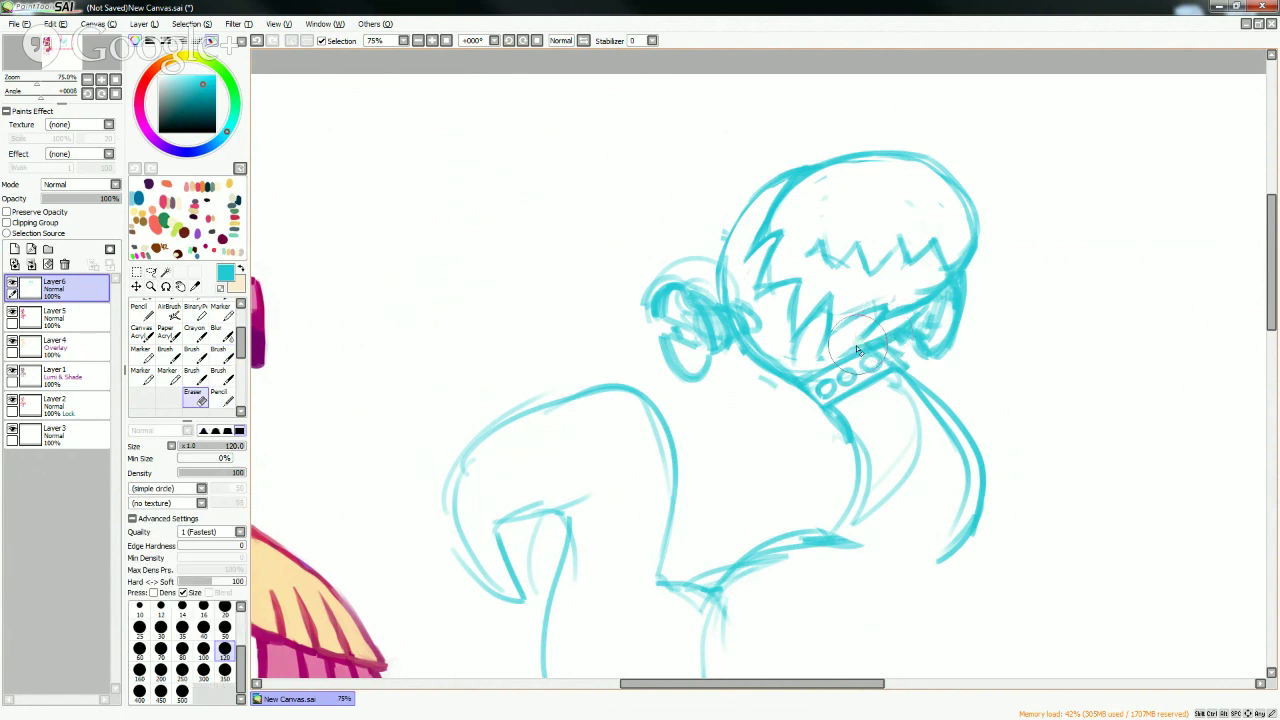
mouse_move(827, 187)
mouse_down()
mouse_move(803, 197)
mouse_move(849, 193)
mouse_up()
mouse_move(641, 318)
mouse_down()
mouse_move(674, 261)
mouse_move(745, 312)
mouse_move(755, 300)
mouse_move(740, 325)
mouse_move(716, 318)
mouse_move(725, 335)
mouse_up()
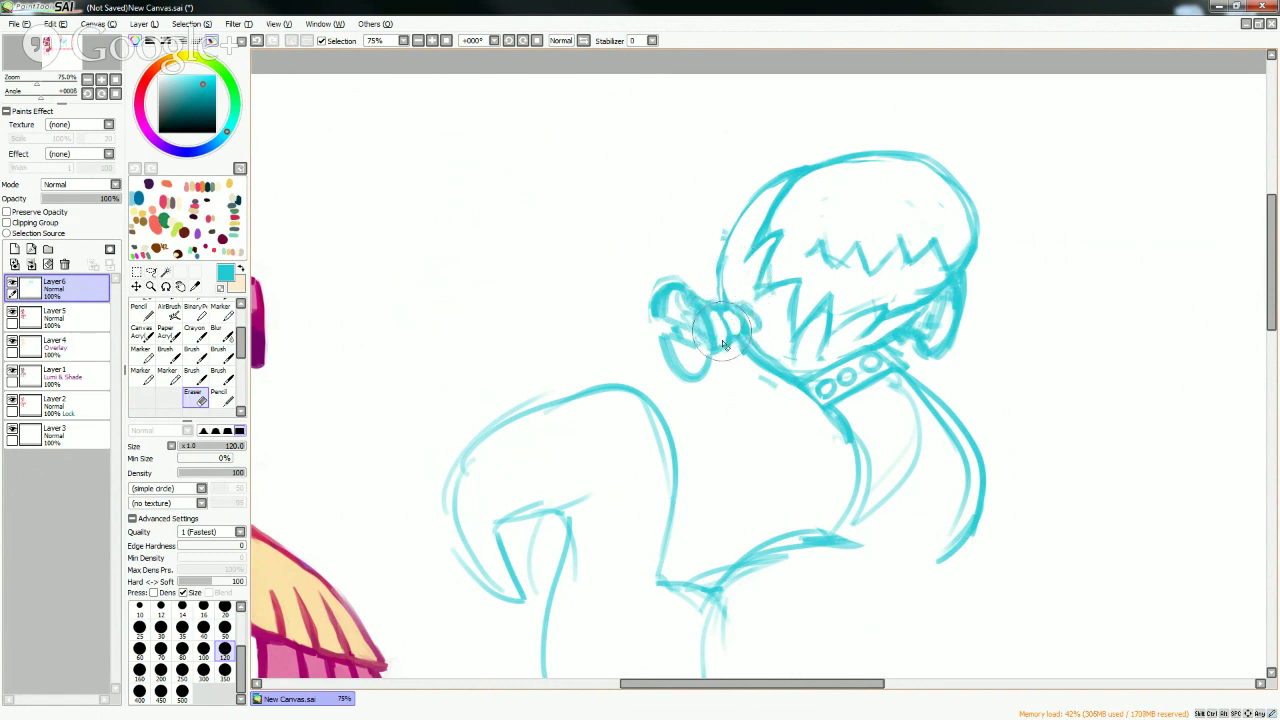
- Sketch ridges on the shaft behind the head, and erase and redraw the ear at the front
key(b)
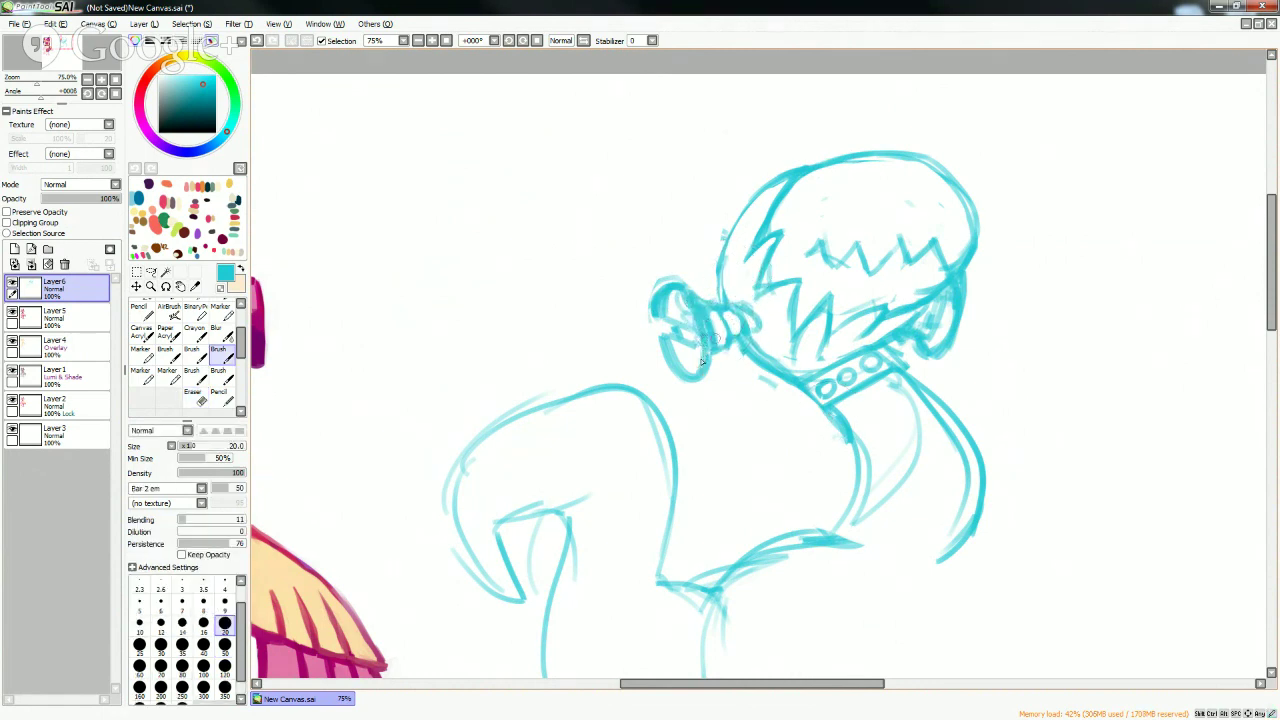
mouse_move(708, 306)
mouse_down()
mouse_move(722, 341)
mouse_move(746, 329)
mouse_move(753, 346)
mouse_move(719, 352)
mouse_move(750, 318)
mouse_up()
mouse_move(928, 325)
mouse_down()
mouse_move(904, 323)
mouse_move(957, 323)
mouse_move(955, 300)
mouse_up()
key(e)
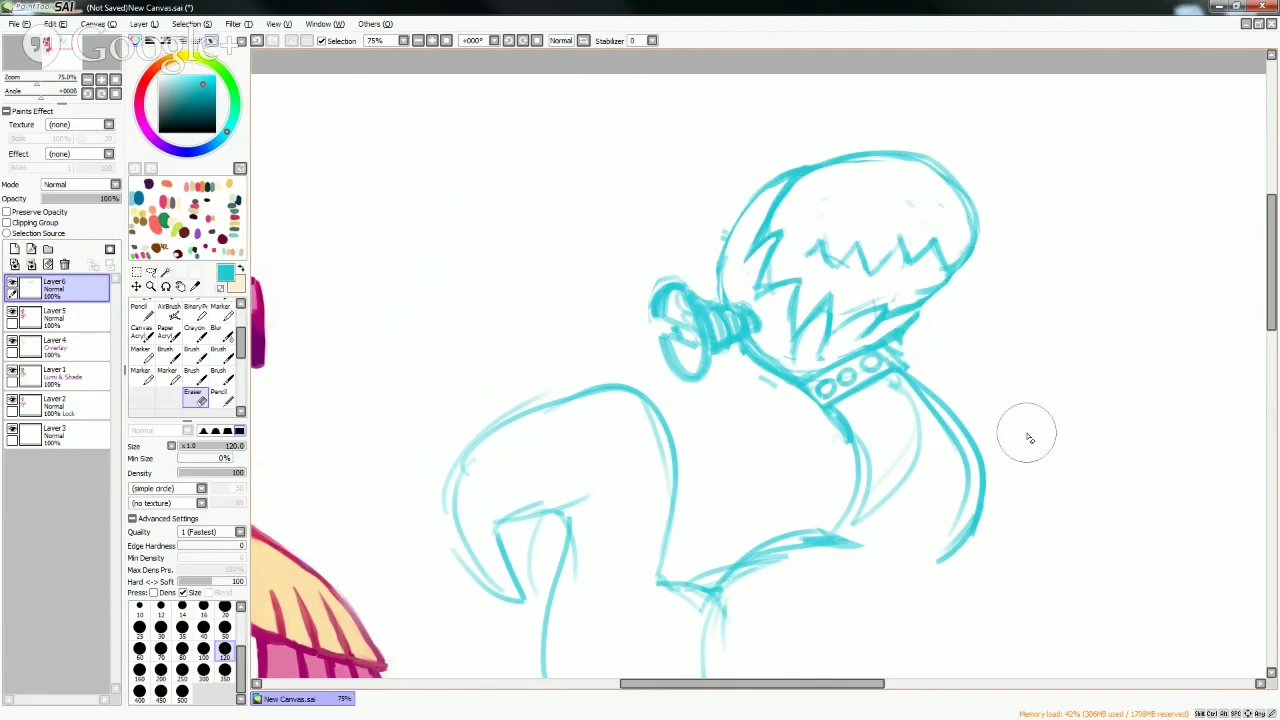
key(b)
mouse_move(940, 288)
mouse_down()
mouse_move(928, 346)
mouse_move(896, 348)
mouse_move(948, 306)
mouse_move(912, 334)
mouse_up()
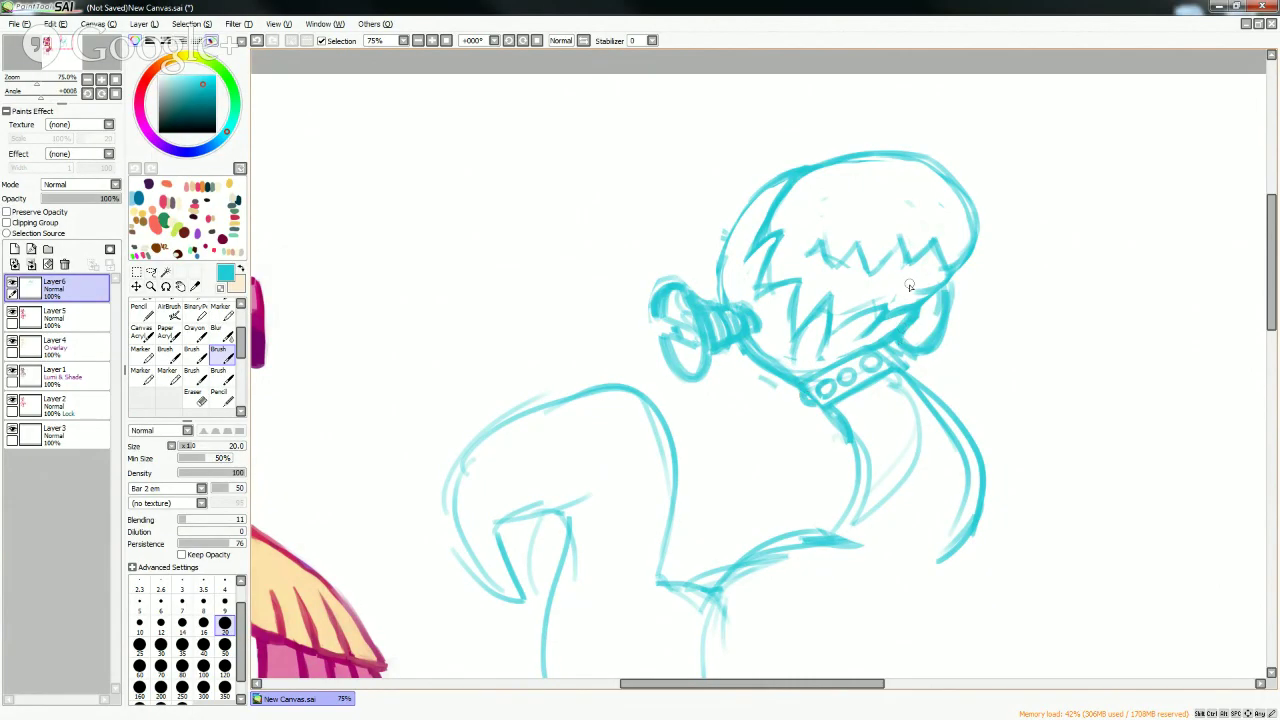
click(203, 622)
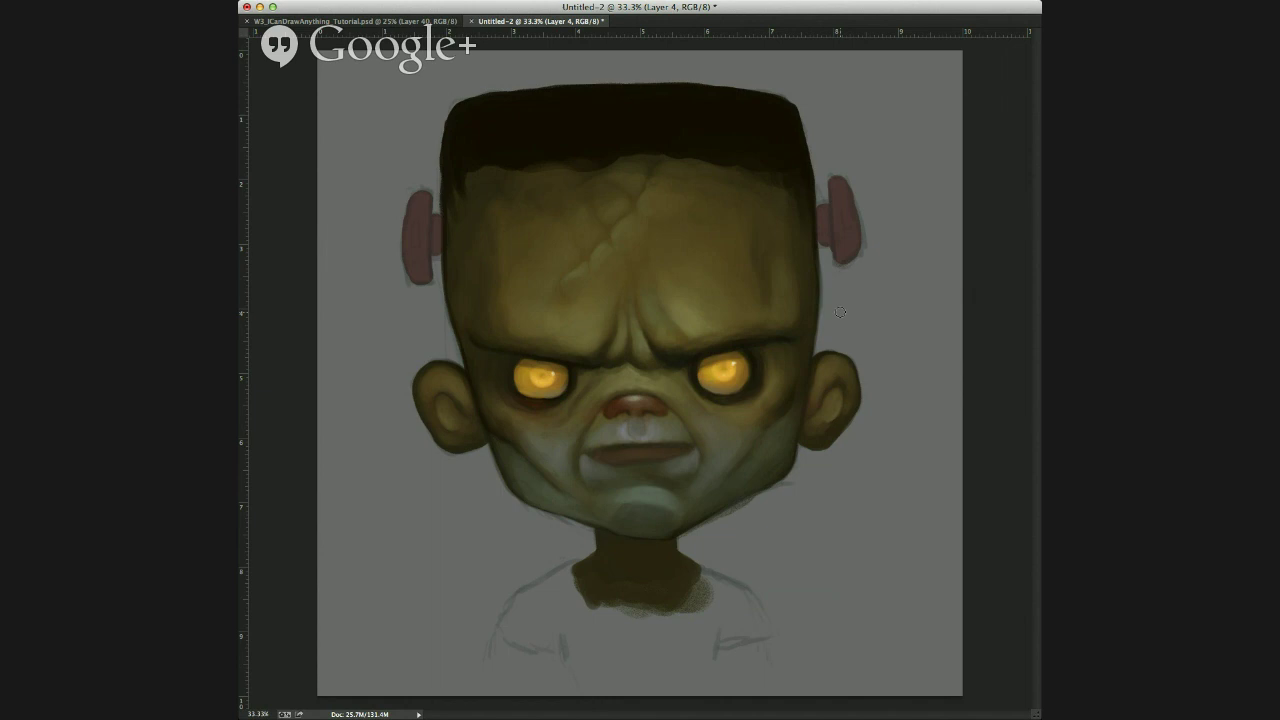
- Switch to the Photoshop portrait and paint the edge of the right-hand ear with a skin tone sampled from the face
alt+click(690, 323)
drag(846, 370, 839, 373)
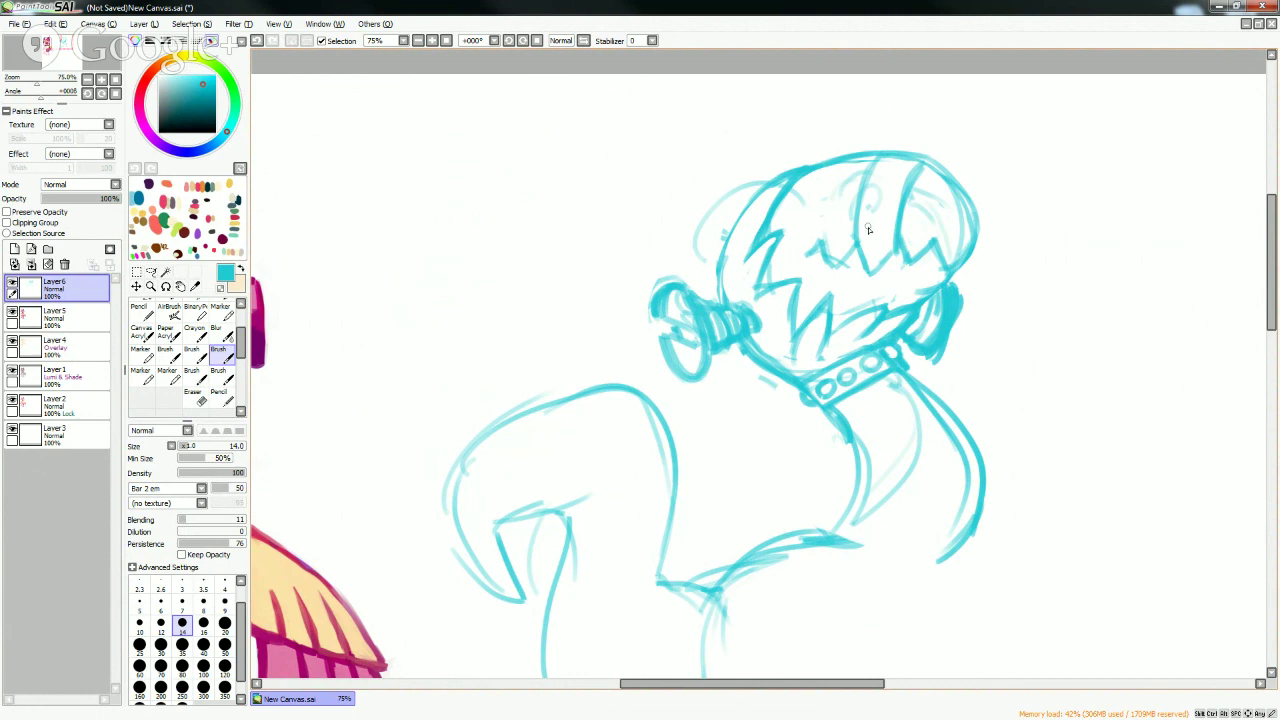
- Switch back to PaintTool SAI and reinforce the jagged hairline beside the band over the head
mouse_move(851, 243)
mouse_down()
mouse_move(834, 272)
mouse_move(814, 248)
mouse_move(808, 262)
mouse_up()
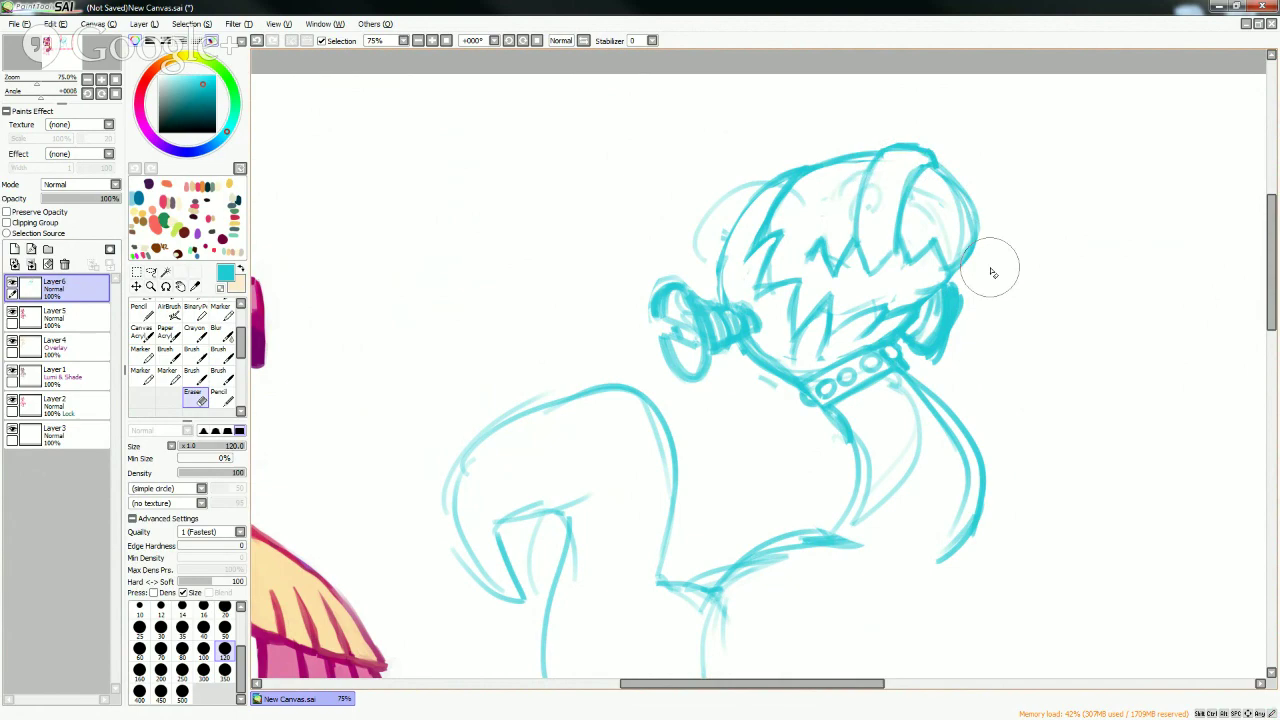
key(b)
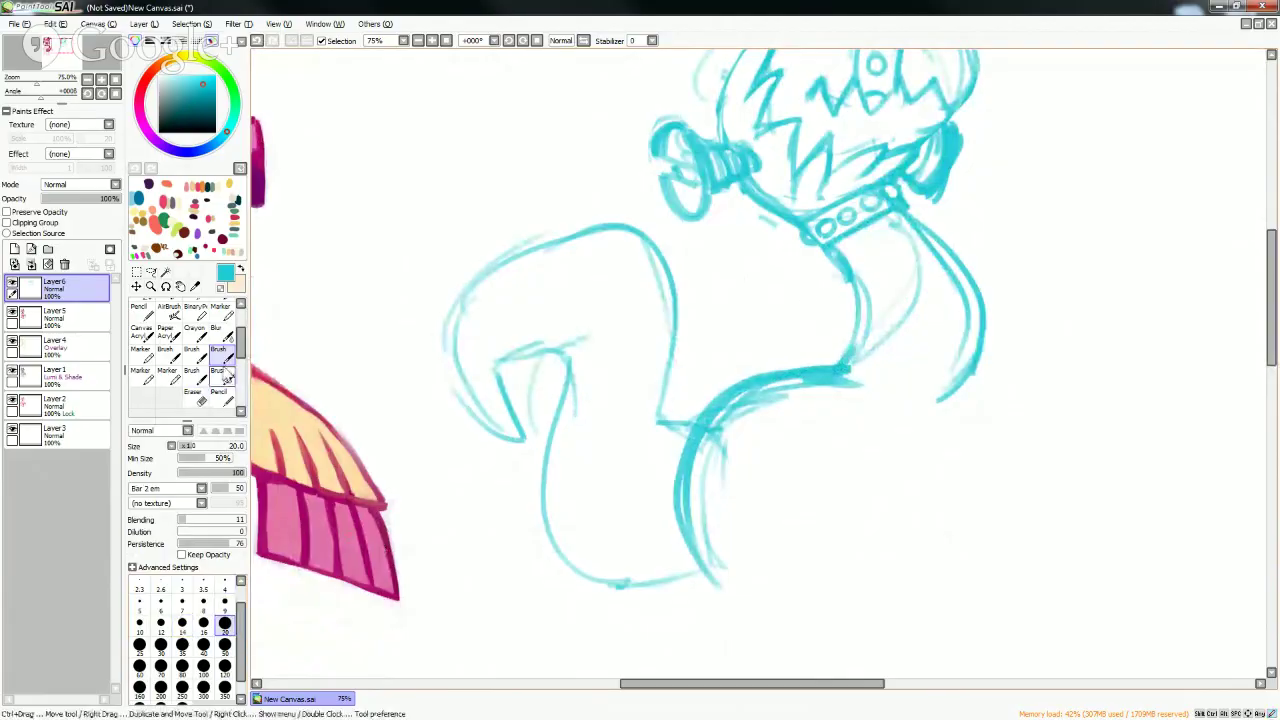
- Create a new Pencil tool in an empty slot next to the Eraser
click(218, 394)
click(199, 488)
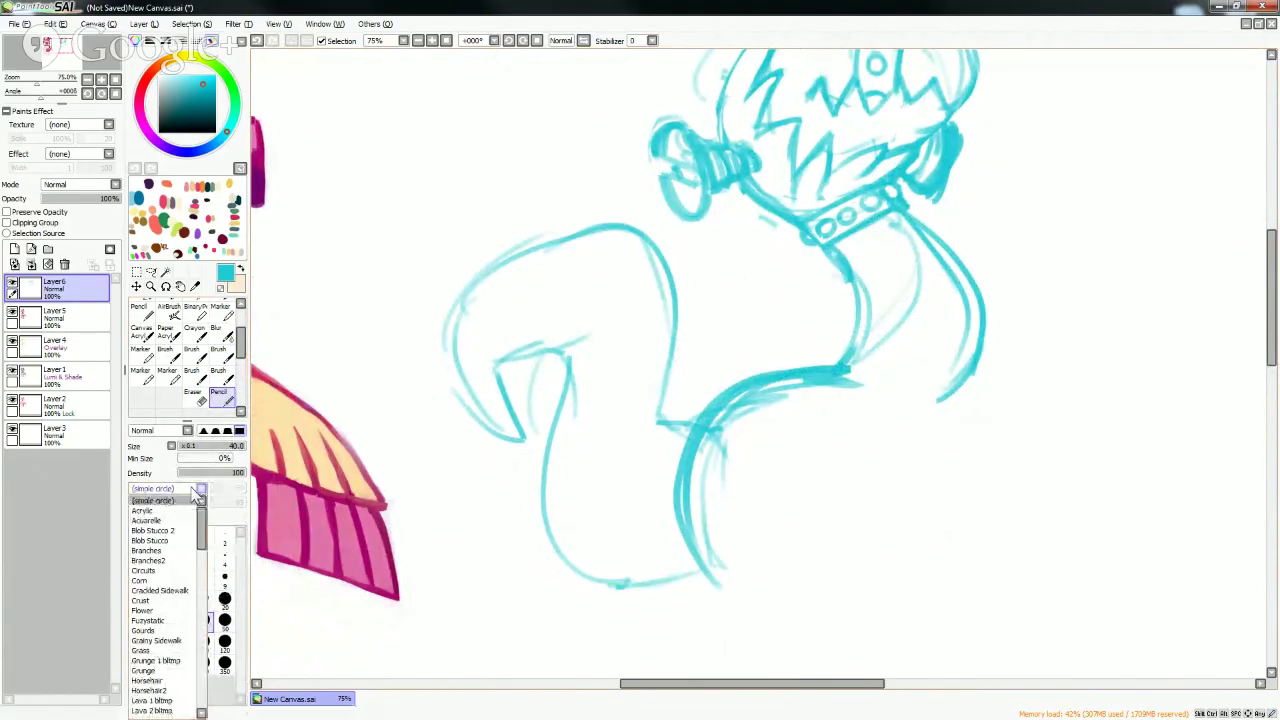
click(194, 488)
right_click(171, 402)
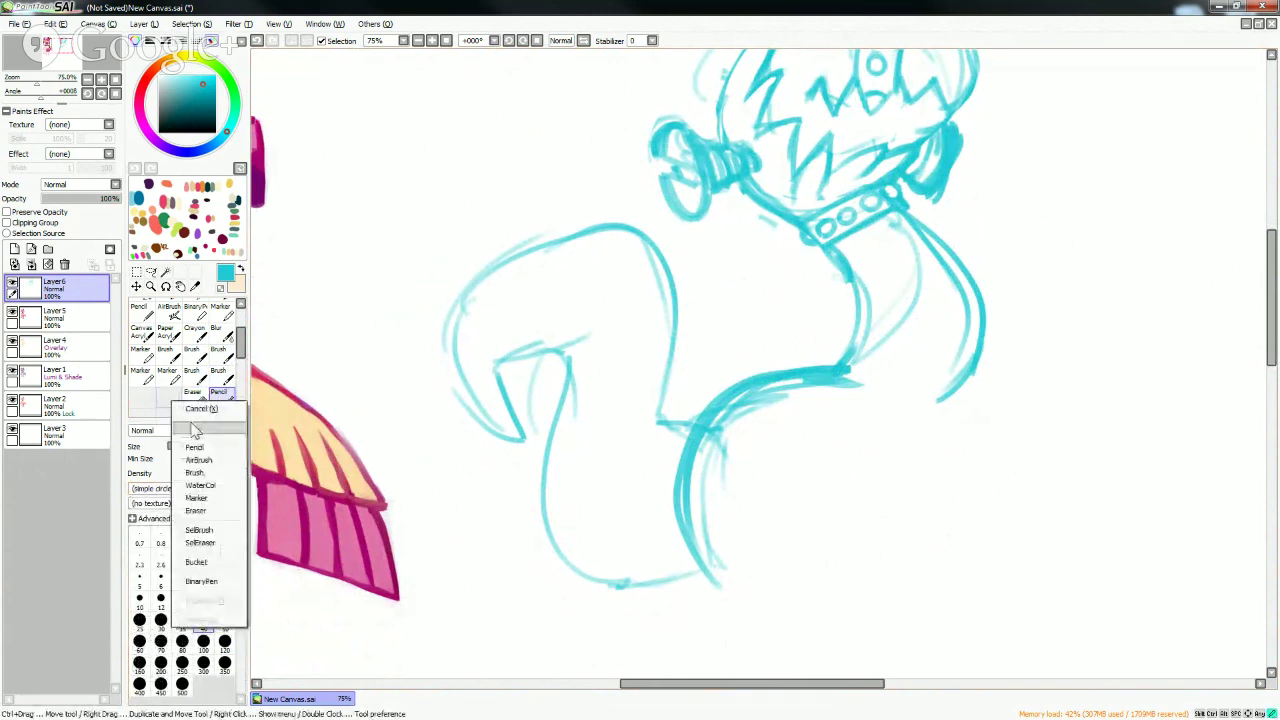
click(195, 447)
- Look through the brush shapes available for the new Pencil and check which shape the sketching Brush uses
click(180, 489)
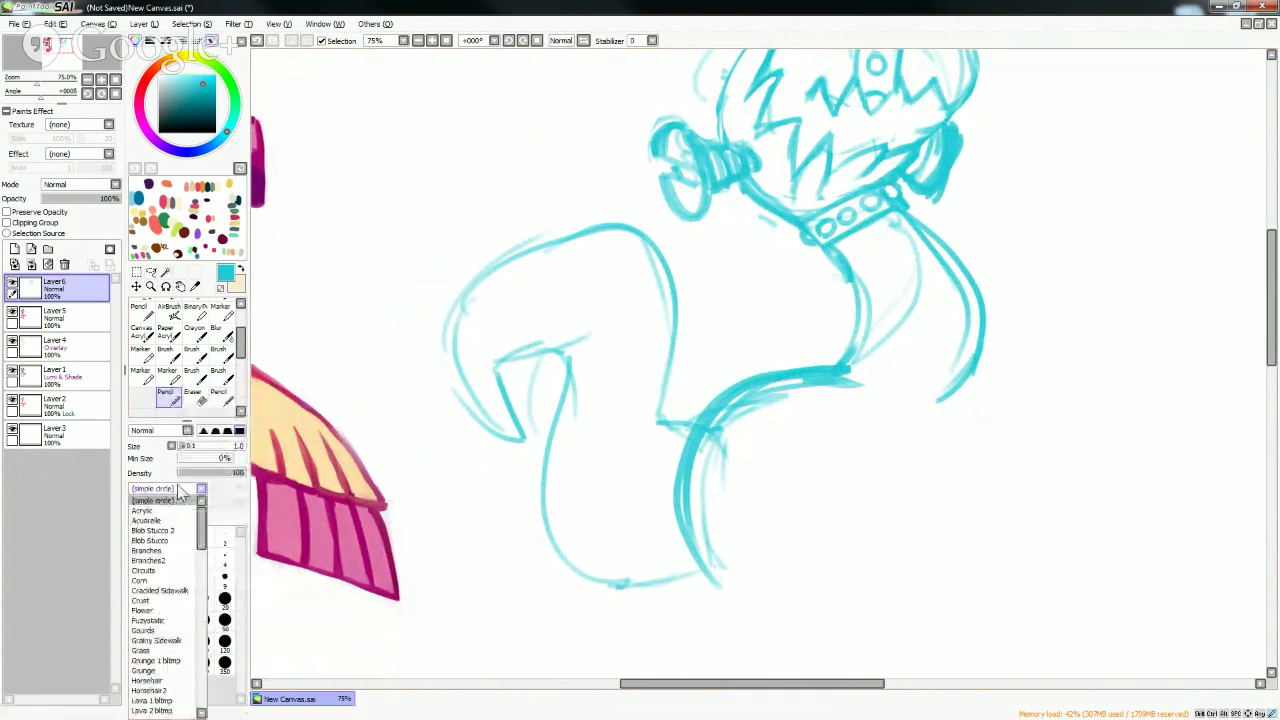
mouse_move(201, 540)
mouse_down()
mouse_move(204, 557)
mouse_move(201, 509)
mouse_up()
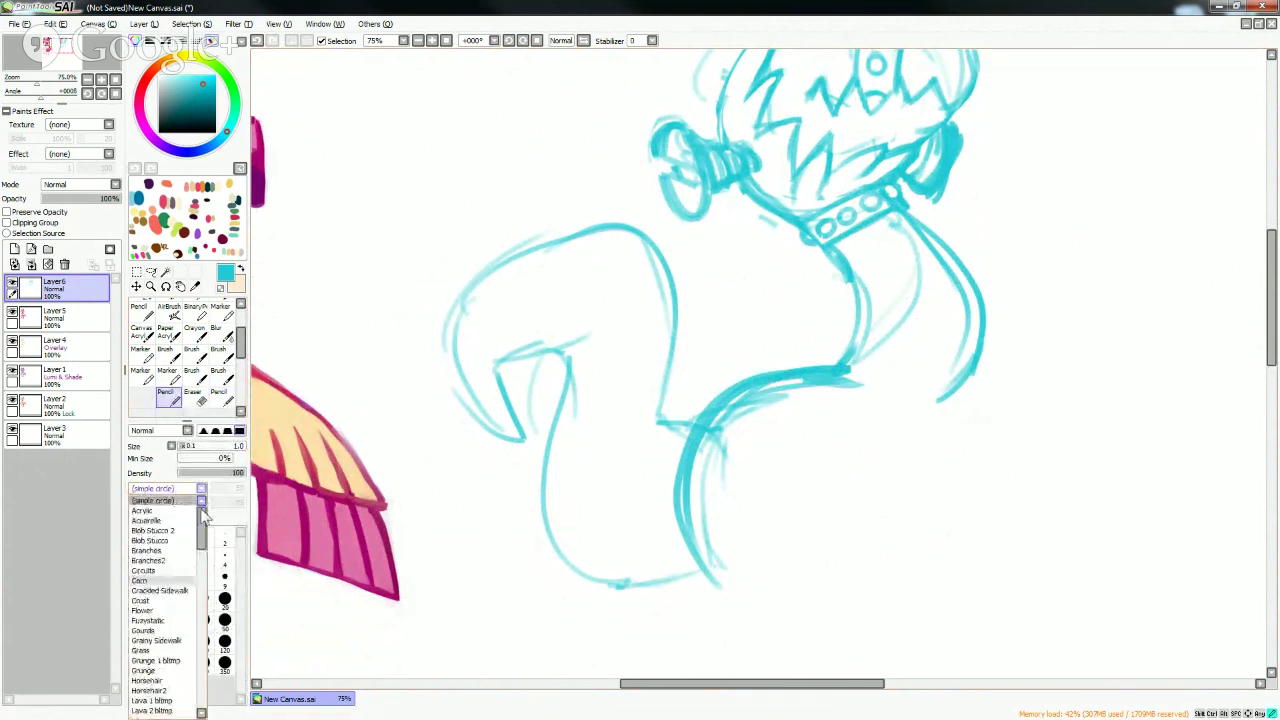
click(178, 499)
click(176, 489)
click(184, 498)
click(185, 489)
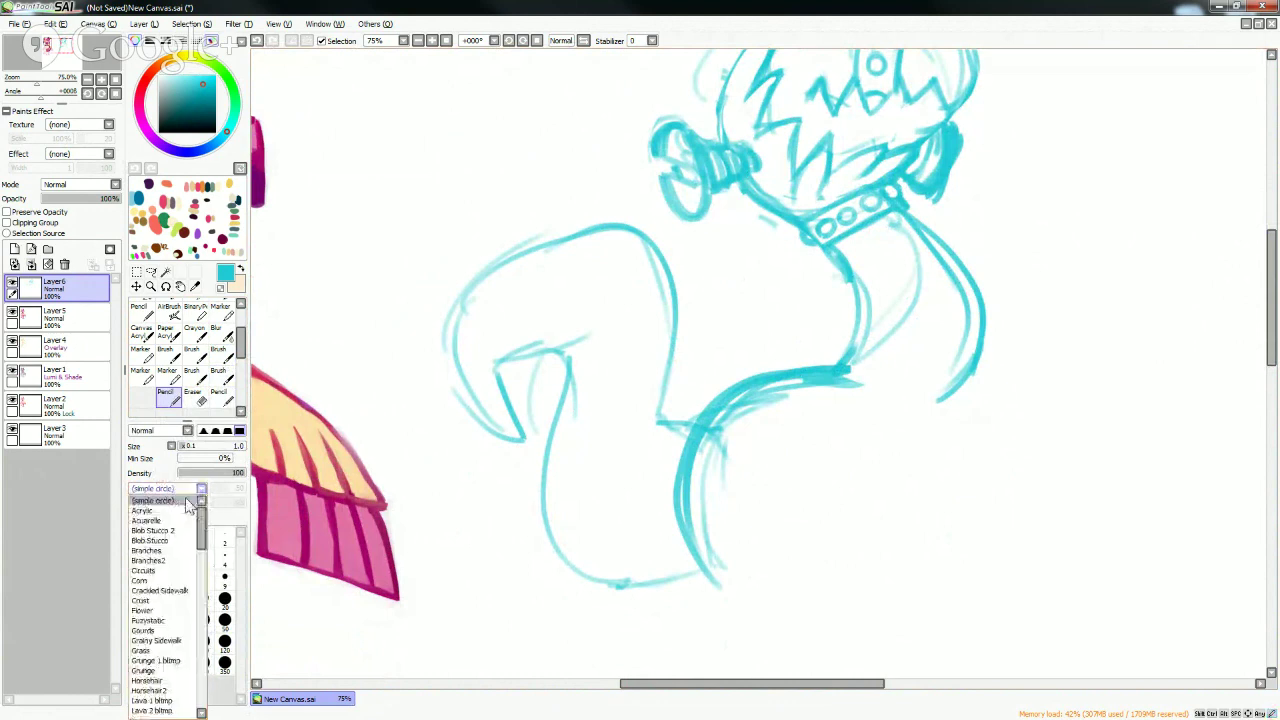
mouse_move(201, 520)
mouse_down()
mouse_move(198, 706)
mouse_move(204, 652)
mouse_up()
click(222, 397)
click(222, 376)
click(222, 355)
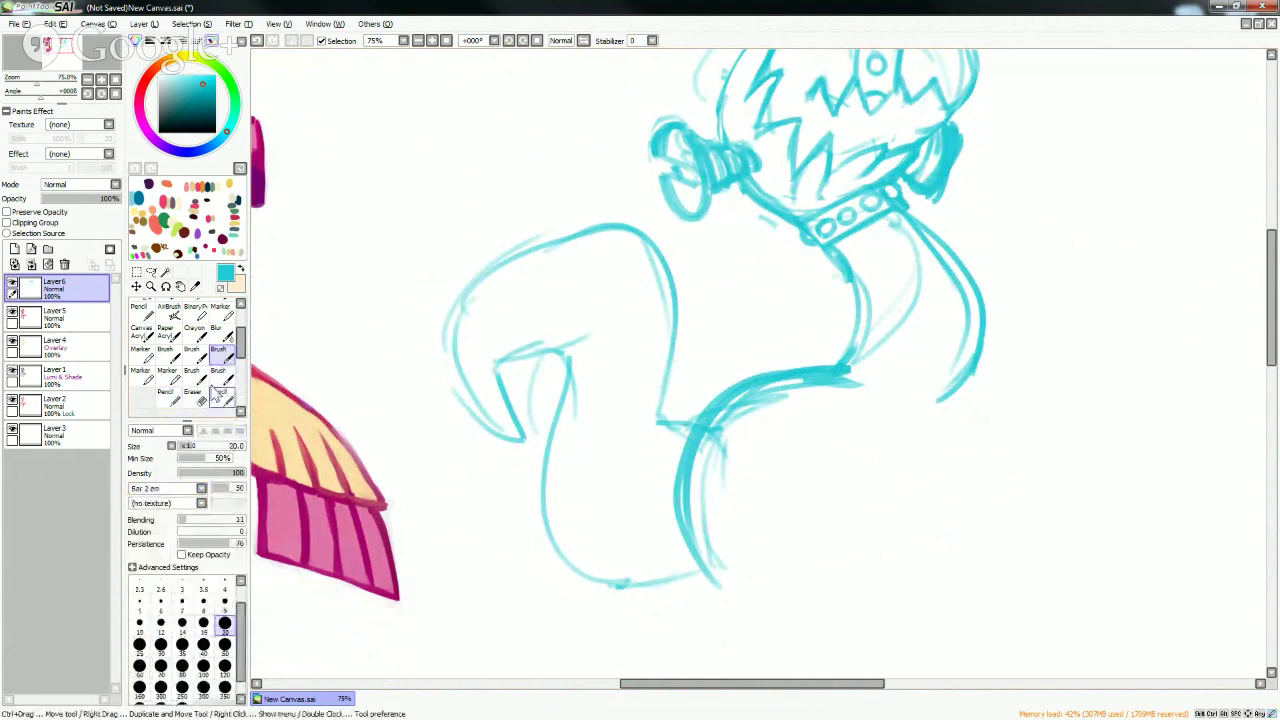
click(201, 488)
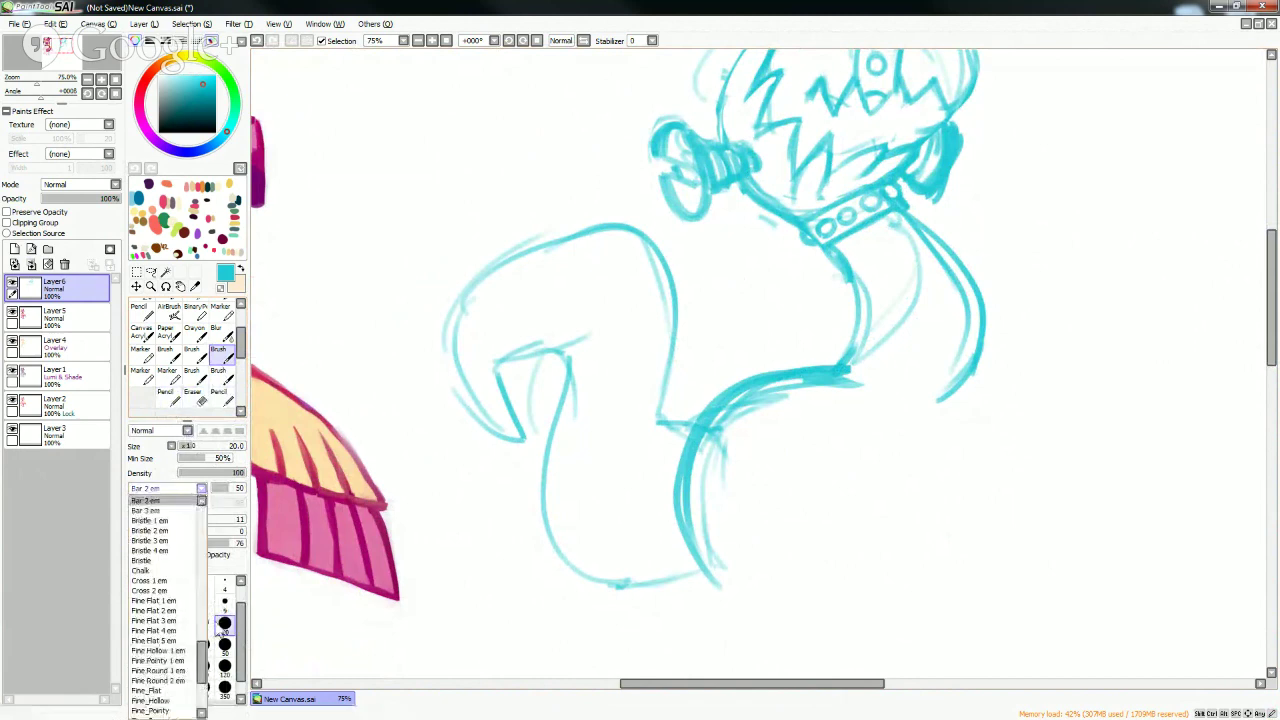
drag(203, 659, 203, 632)
- Set the new Pencil's brush shape to Bar 2 em
click(178, 398)
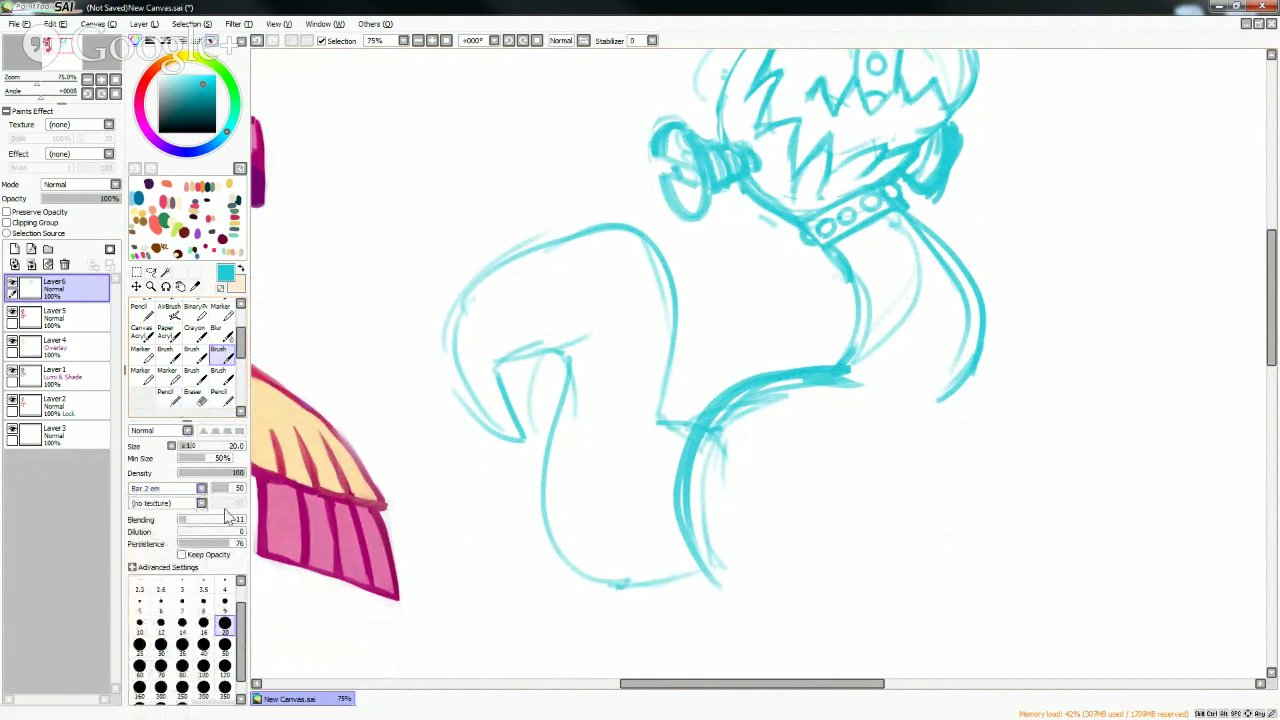
click(170, 400)
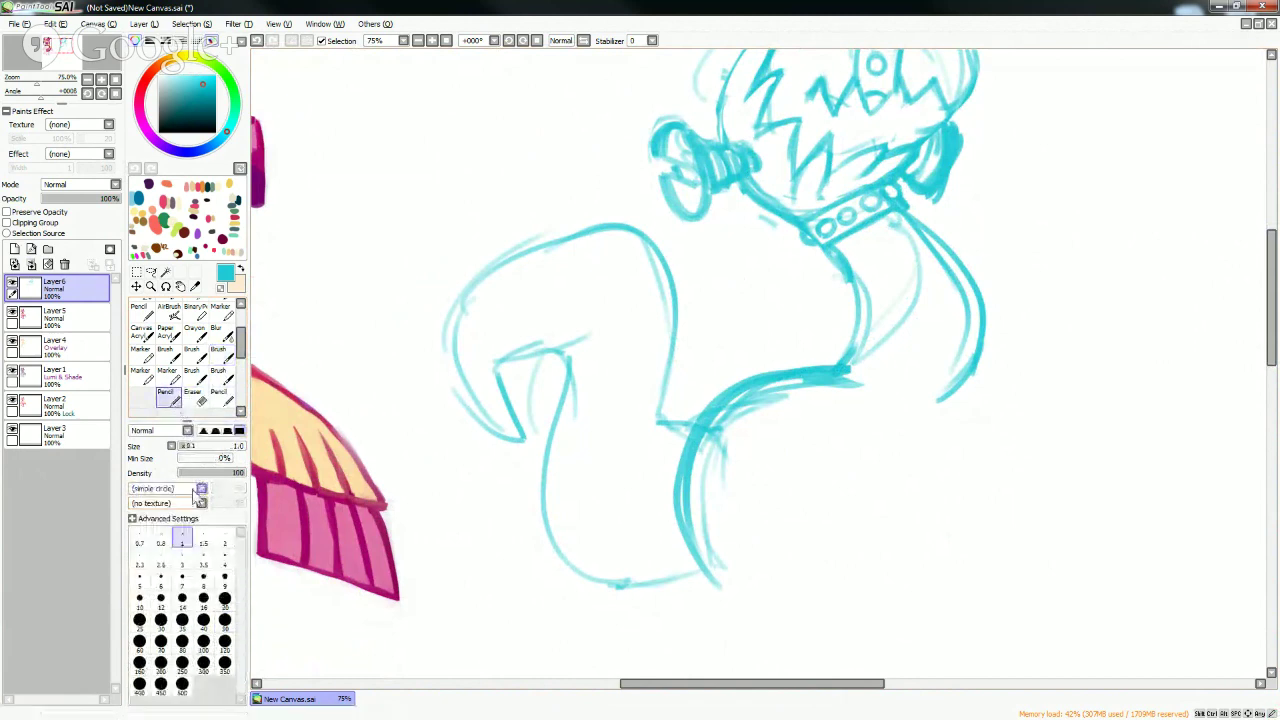
click(201, 488)
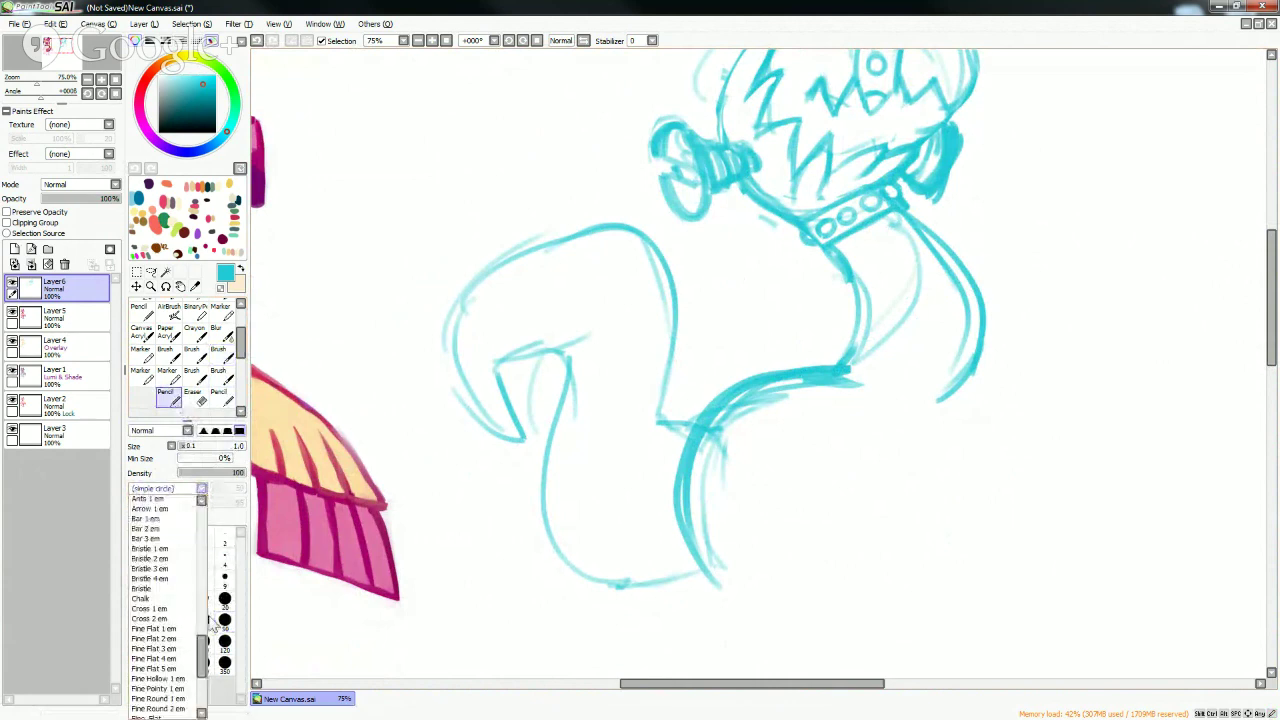
click(175, 528)
- Paint solid test patches on both sides of the sketch with the new Pencil at sizes 350 and 120
click(224, 662)
mouse_move(409, 195)
mouse_down()
mouse_move(442, 178)
mouse_move(445, 202)
mouse_move(474, 180)
mouse_up()
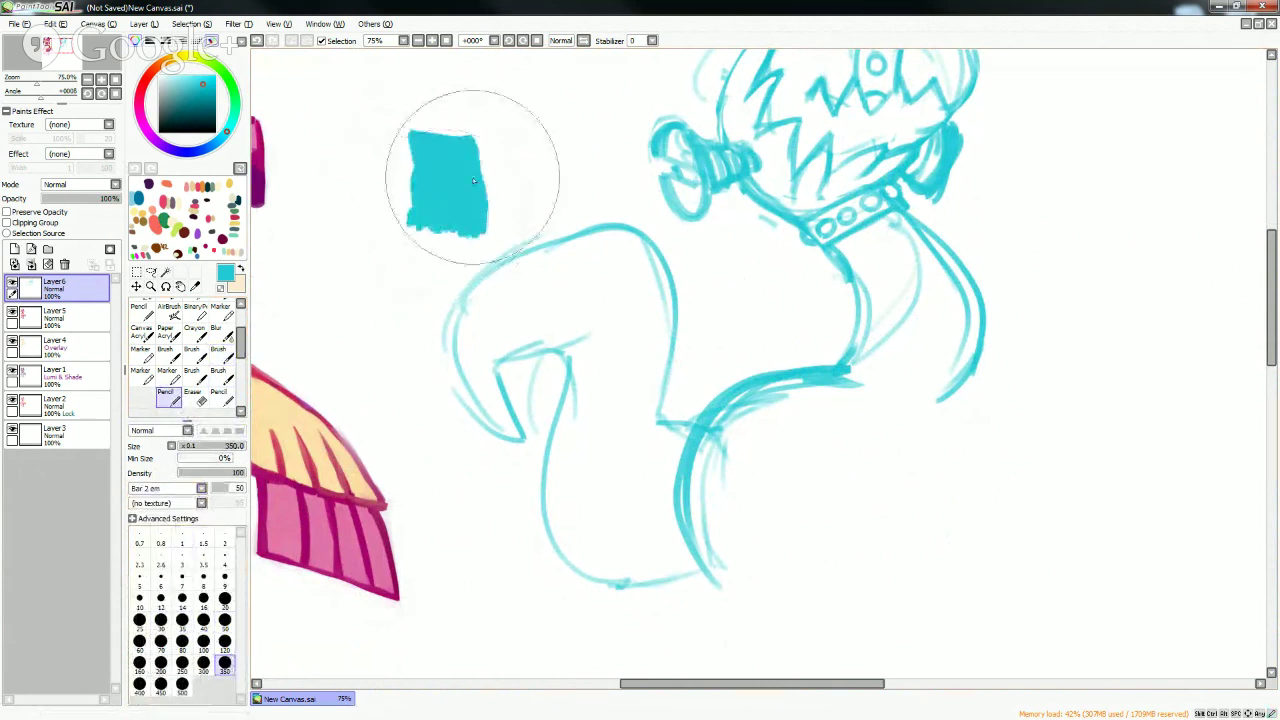
drag(1100, 174, 1132, 182)
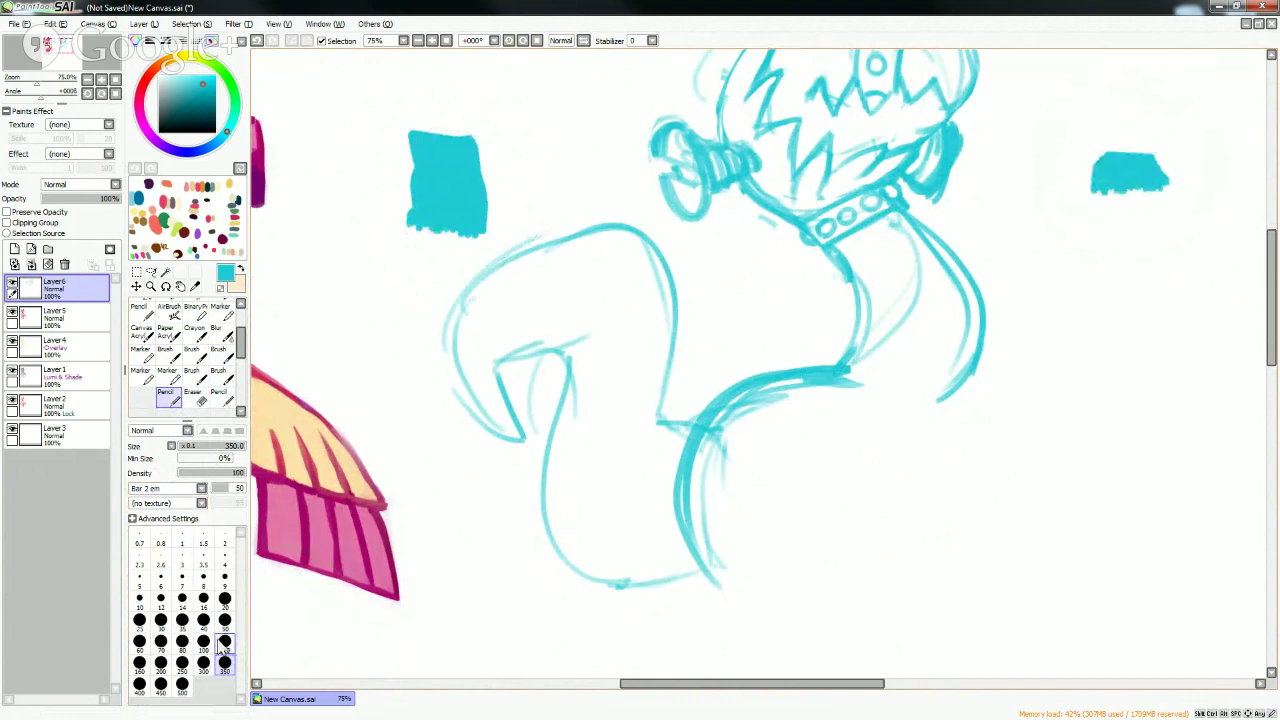
click(224, 641)
drag(1074, 78, 1072, 115)
drag(1078, 288, 1086, 316)
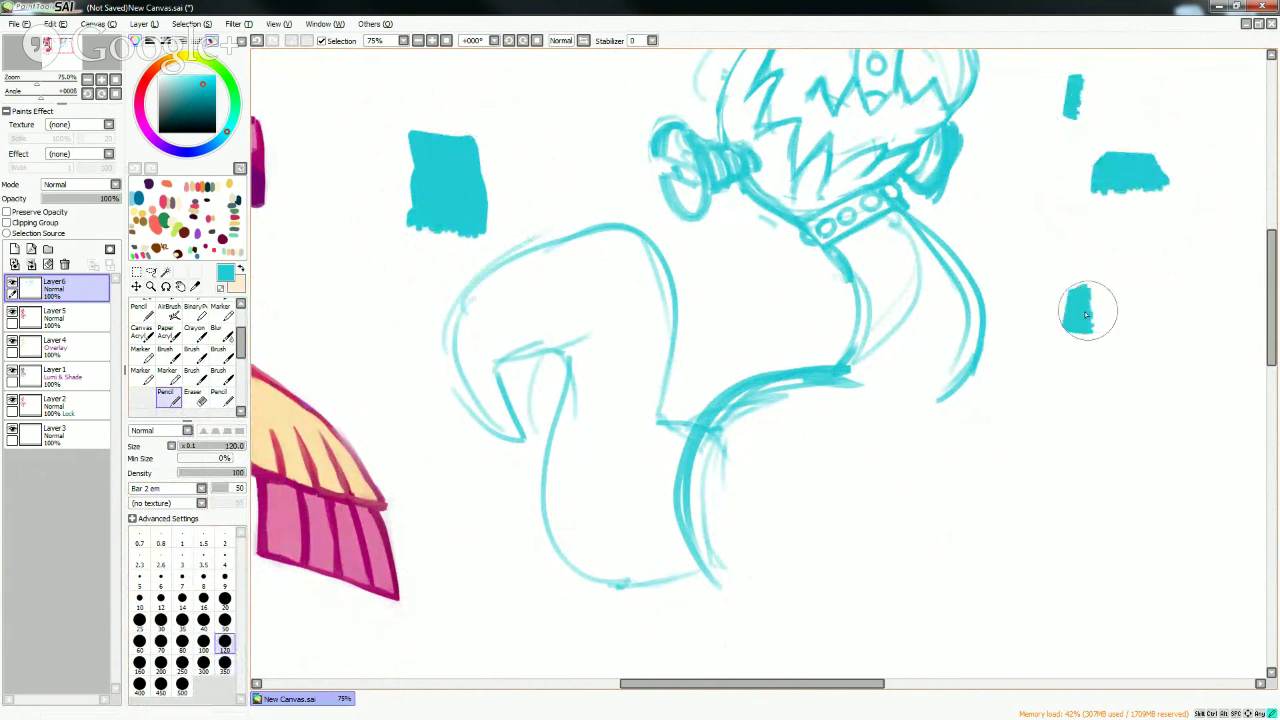
- Set the Pencil to size 20 and fill a slanted rectangular test bar to the right of the creature
click(225, 602)
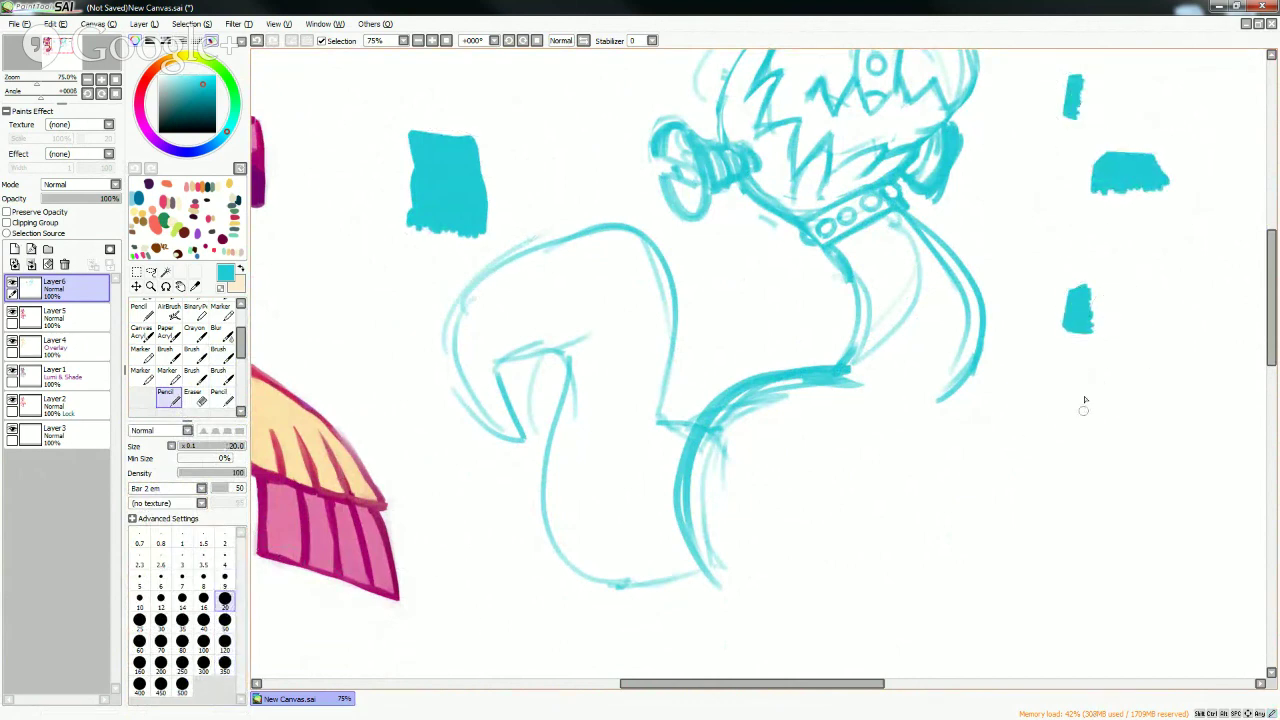
key(bracketleft)
key(bracketleft)
key(bracketleft)
key(bracketleft)
key(bracketleft)
key(bracketleft)
key(bracketleft)
key(bracketleft)
key(bracketleft)
key(bracketleft)
mouse_move(1076, 436)
mouse_down()
mouse_move(1151, 330)
mouse_move(1164, 337)
mouse_move(1148, 369)
mouse_move(1072, 443)
mouse_move(1056, 429)
mouse_move(1151, 337)
mouse_move(1164, 360)
mouse_move(1077, 437)
mouse_move(1149, 348)
mouse_move(1090, 427)
mouse_move(1141, 354)
mouse_up()
key(bracketright)
key(bracketright)
key(bracketright)
key(bracketright)
key(bracketright)
key(bracketright)
key(bracketright)
key(bracketright)
key(bracketright)
key(bracketright)
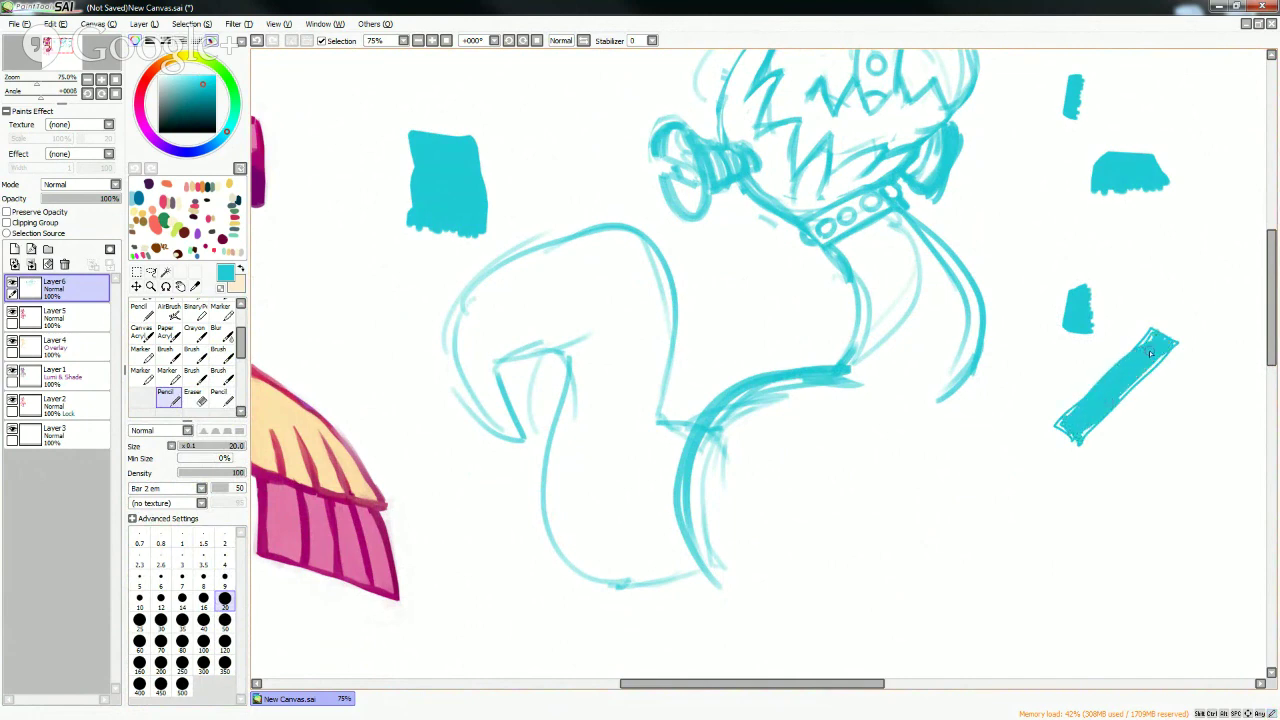
- Return to the Brush at size 20 and sketch the rounded side and underside of the creature's lower body
click(203, 620)
mouse_move(972, 366)
mouse_down()
mouse_move(942, 408)
mouse_move(958, 439)
mouse_move(1006, 464)
mouse_move(965, 468)
mouse_up()
click(218, 350)
mouse_move(940, 410)
mouse_down()
mouse_move(966, 528)
mouse_move(828, 597)
mouse_up()
drag(694, 520, 796, 606)
drag(714, 556, 760, 584)
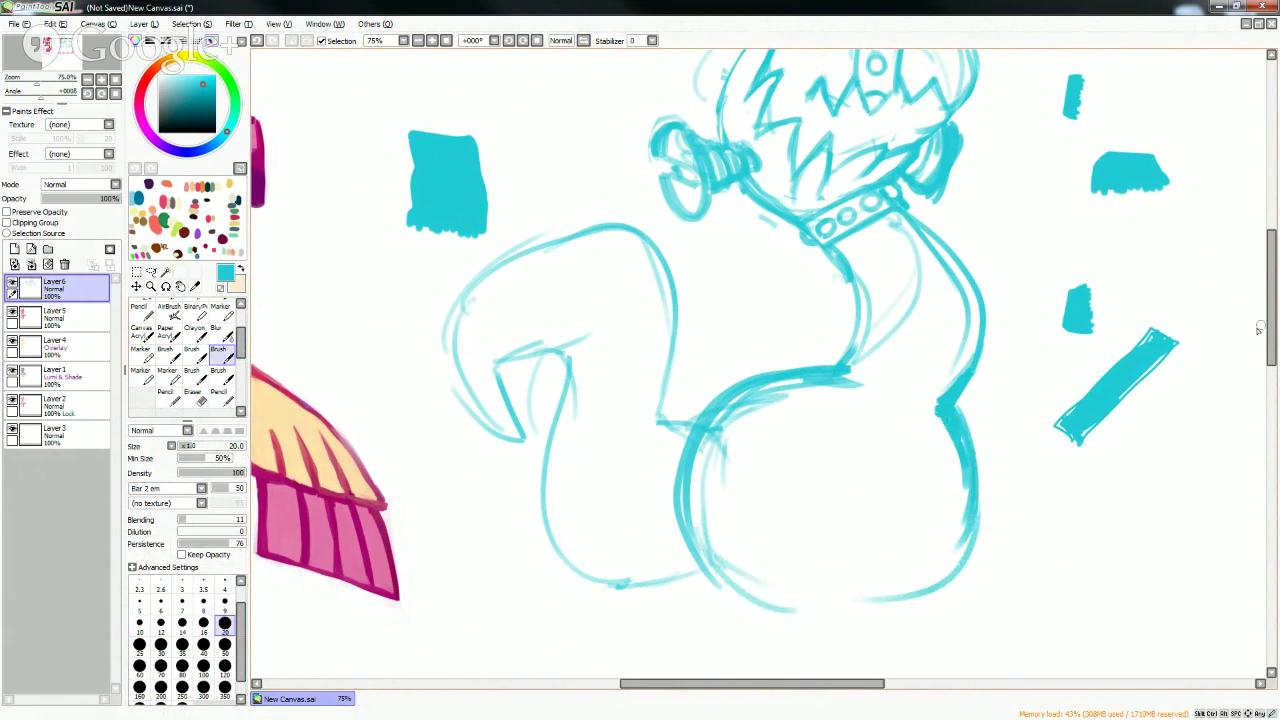
scroll(1258, 330, down, 3)
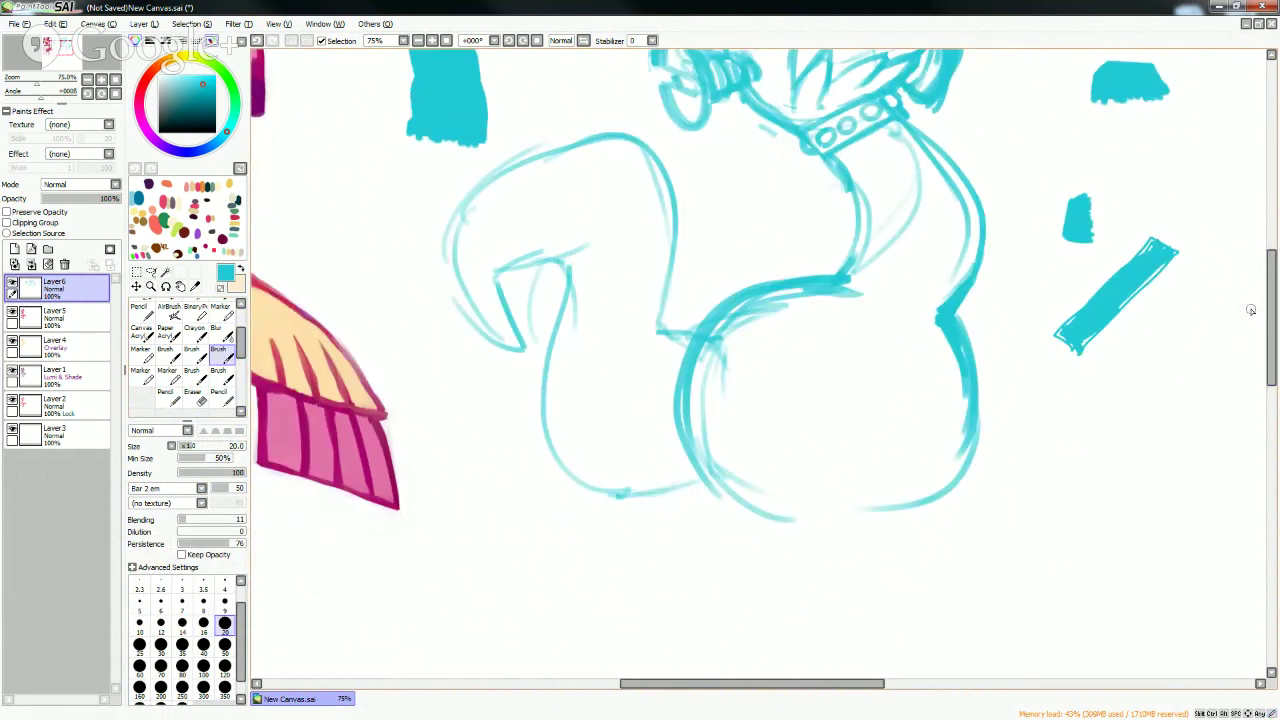
mouse_move(966, 464)
mouse_down()
mouse_move(882, 517)
mouse_move(824, 528)
mouse_up()
drag(732, 505, 770, 522)
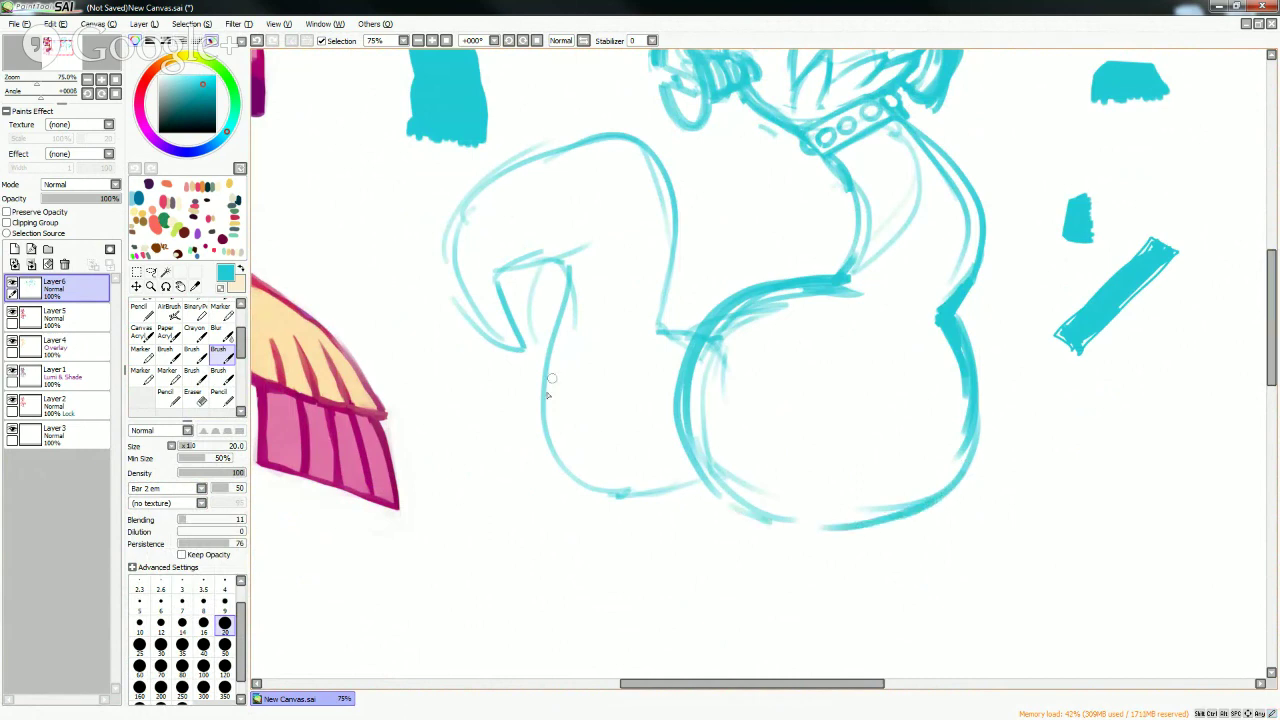
- Reinforce the hooked limb's underside and upper joint, and sketch a curved seam across the top of the rounded lower body
mouse_move(548, 380)
mouse_down()
mouse_move(608, 496)
mouse_move(690, 495)
mouse_up()
drag(700, 342, 647, 328)
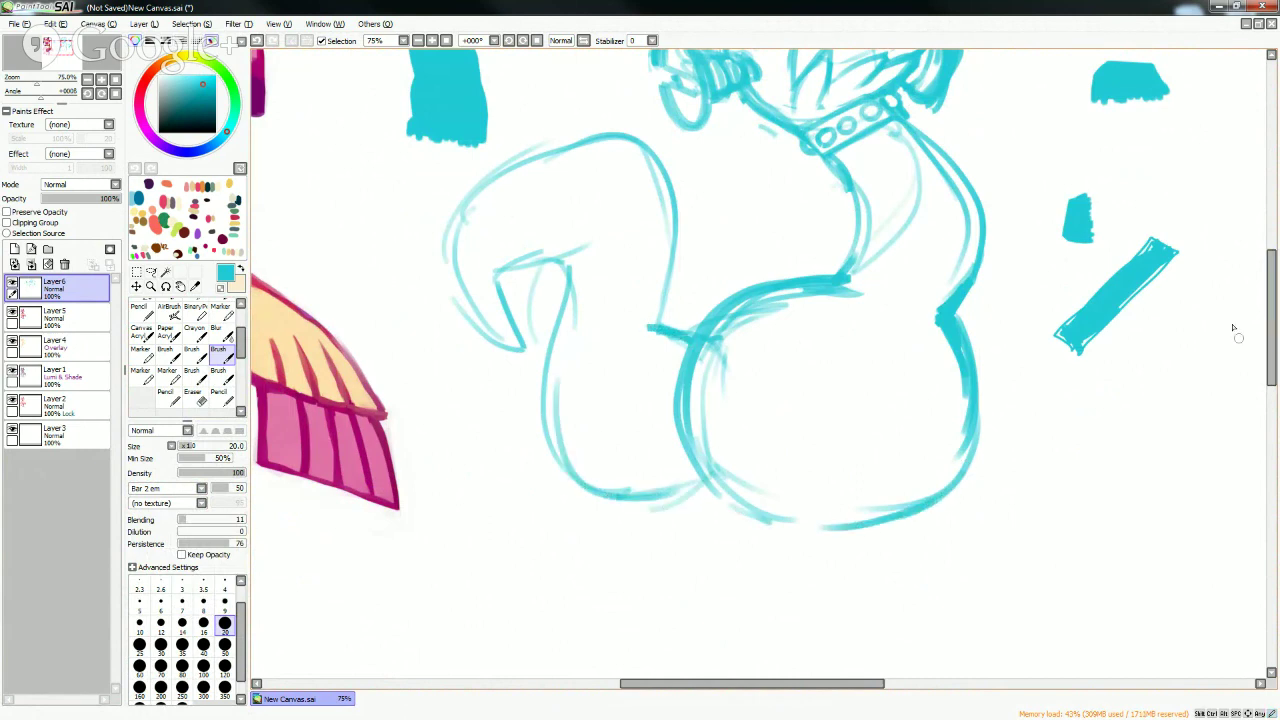
scroll(1233, 328, down, 2)
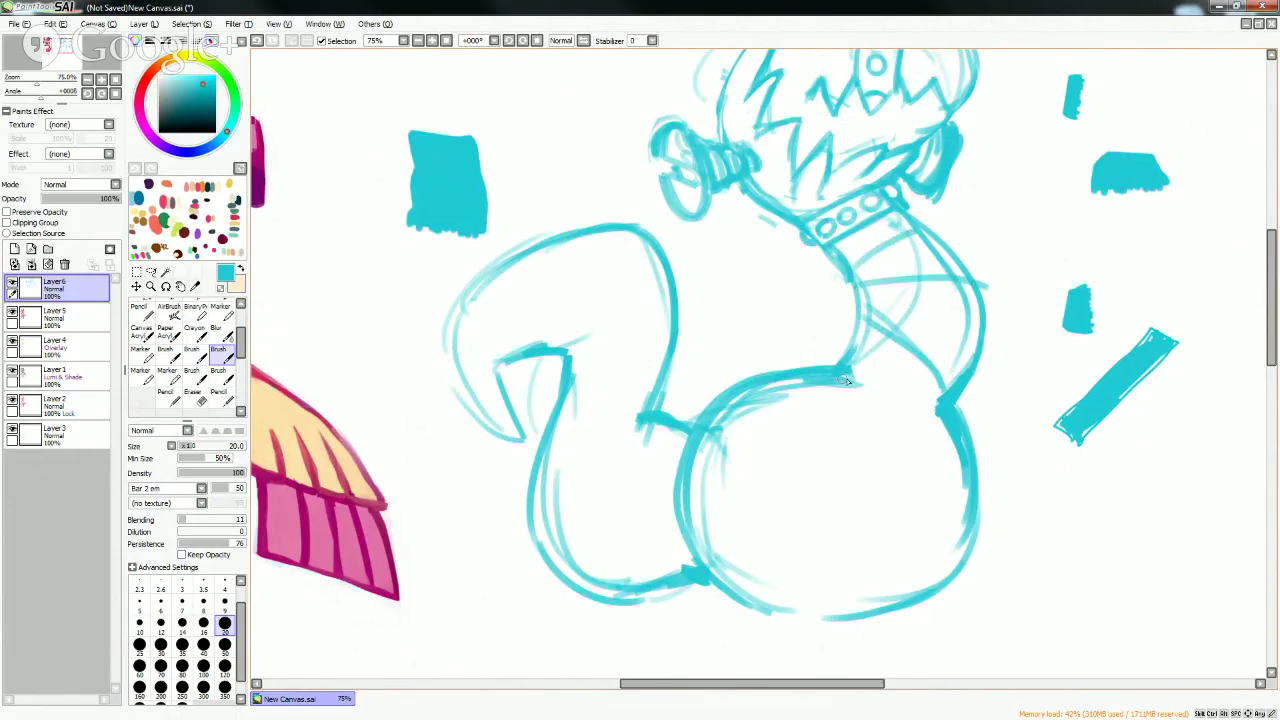
drag(822, 384, 944, 440)
drag(846, 382, 938, 416)
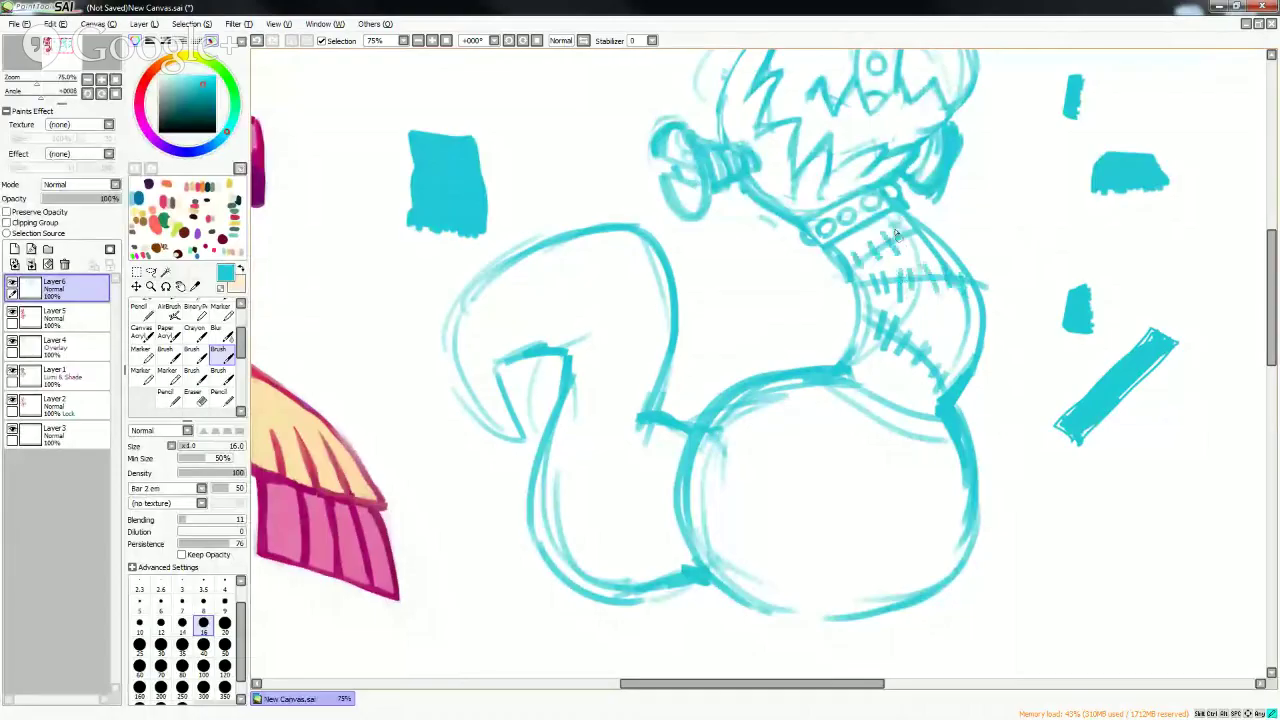
- Extend the curved tail past the lower edge of the body toward the right with the Brush at size 16
mouse_move(1269, 272)
mouse_down()
mouse_move(1269, 248)
mouse_move(1269, 269)
mouse_up()
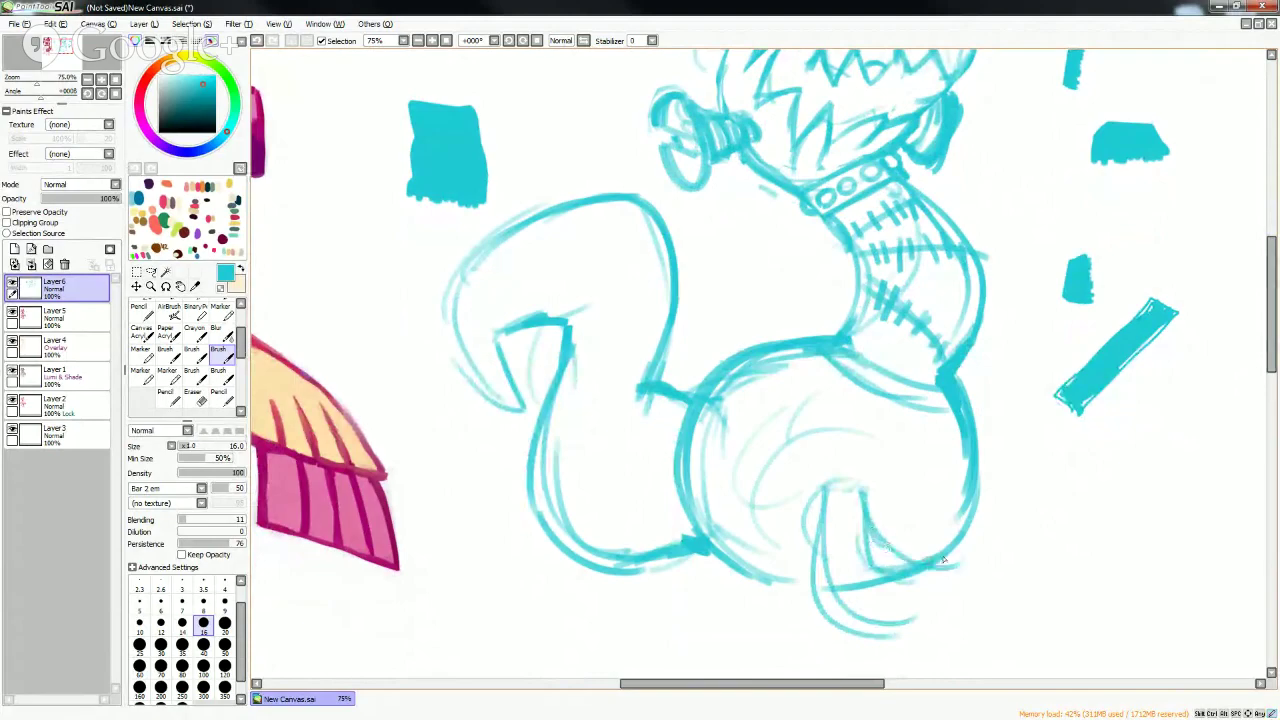
drag(970, 556, 1033, 640)
drag(914, 575, 1033, 620)
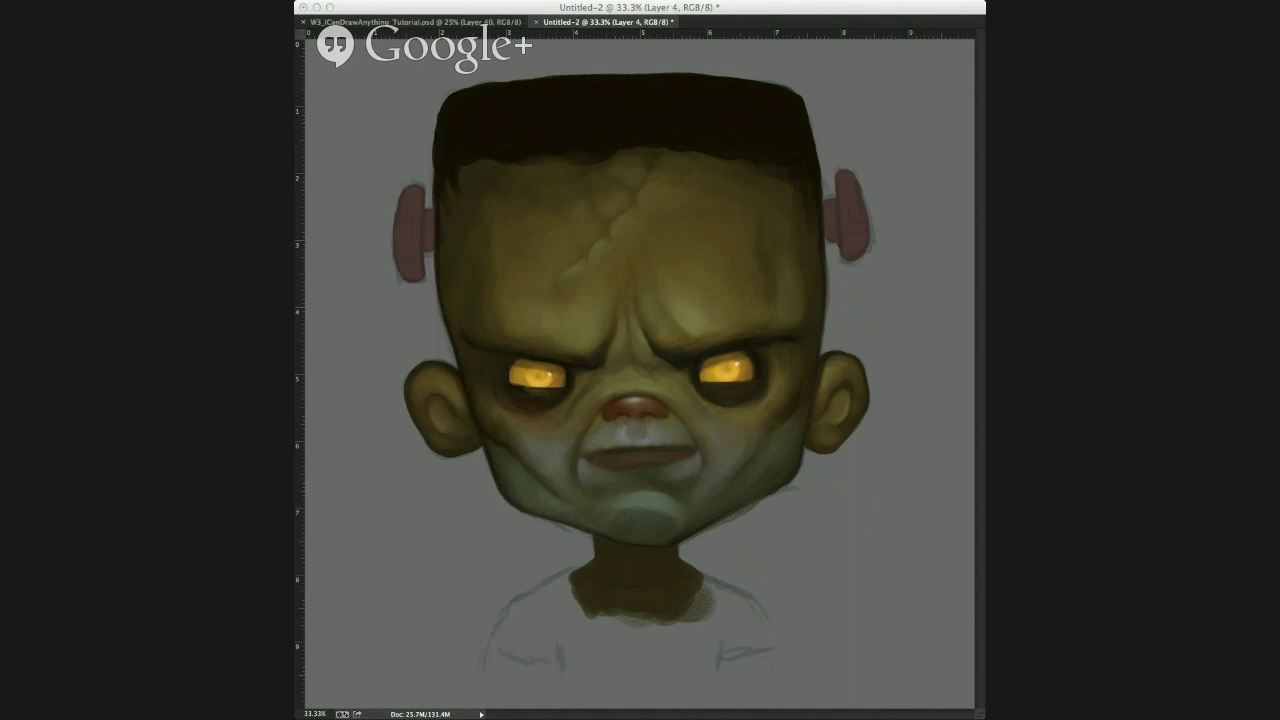
click(560, 563)
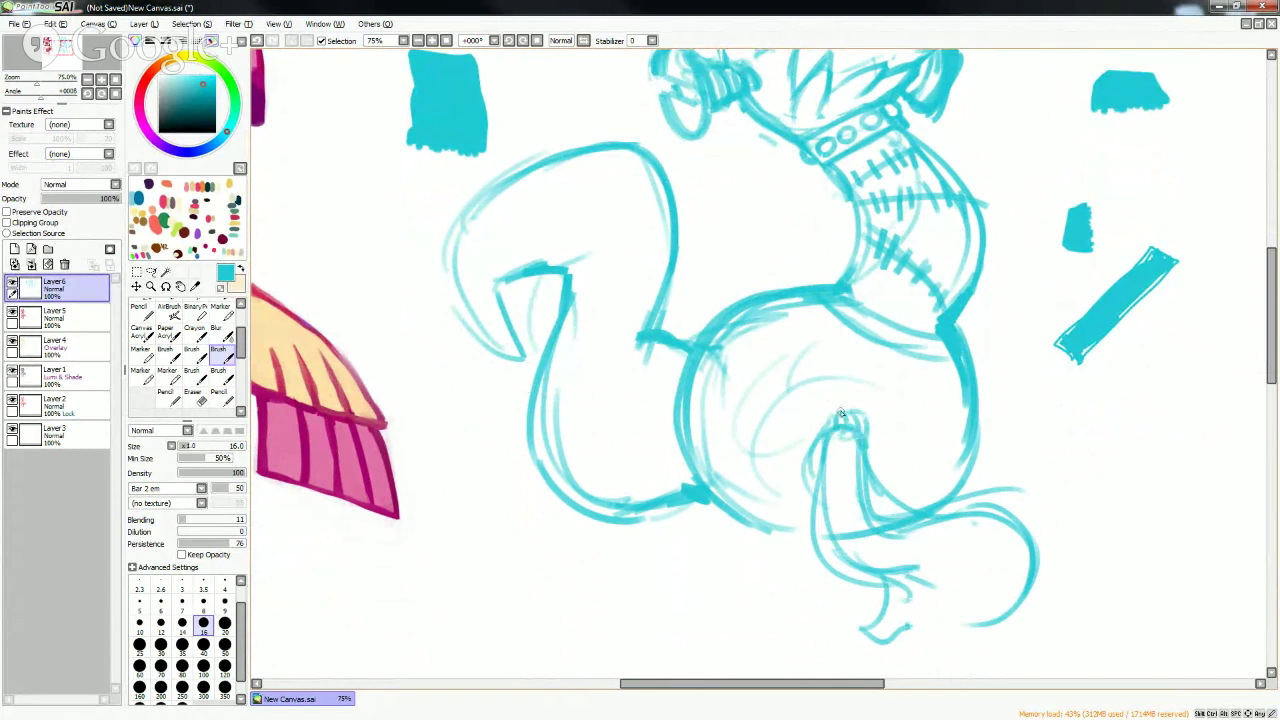
- Switch back to PaintTool SAI, sketch a ring around the tail's base, and shape its pointed, tufted tip
mouse_move(822, 450)
mouse_down()
mouse_move(846, 430)
mouse_move(842, 408)
mouse_up()
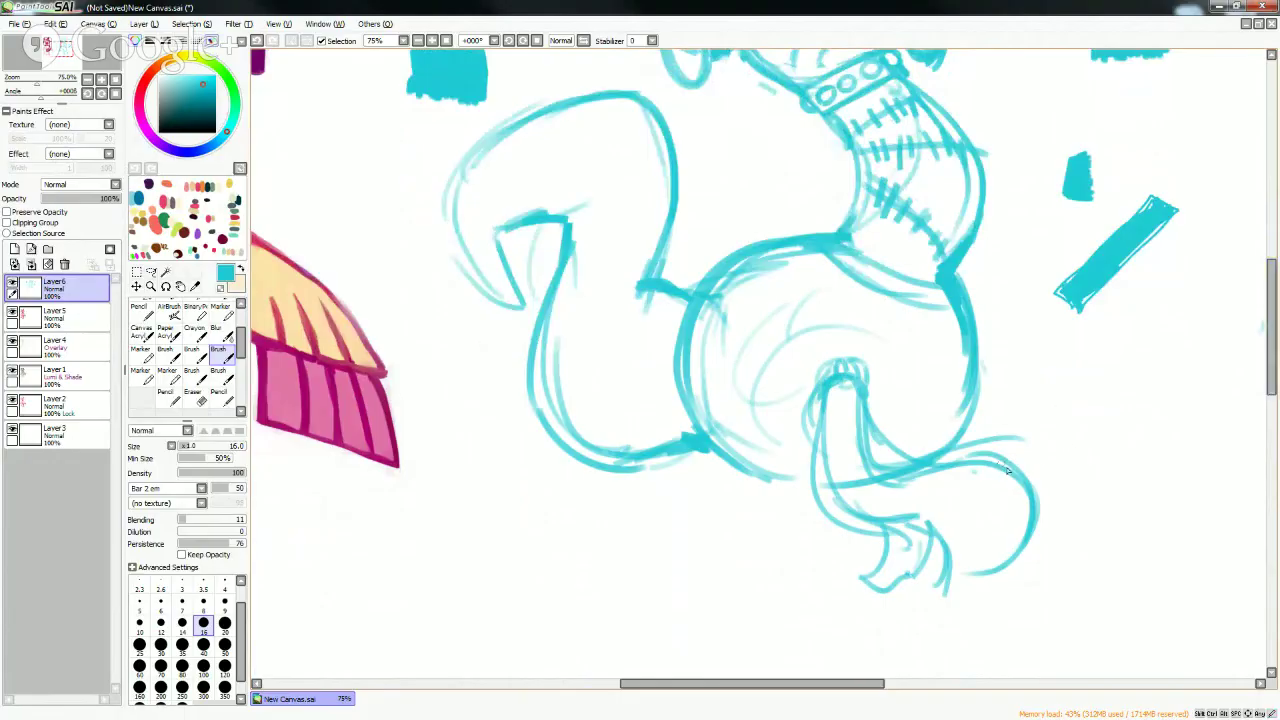
mouse_move(1040, 460)
mouse_down()
mouse_move(950, 615)
mouse_move(960, 540)
mouse_move(980, 560)
mouse_move(972, 592)
mouse_up()
drag(918, 517, 990, 575)
drag(830, 498, 862, 408)
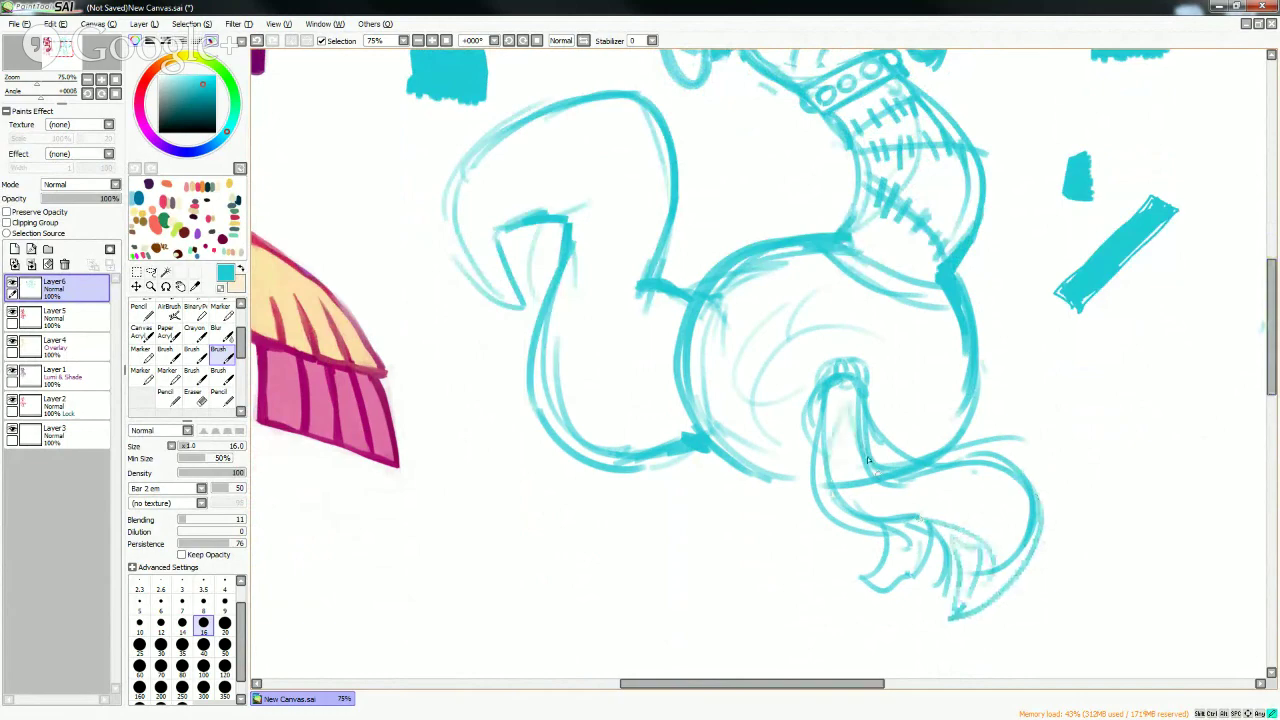
- Sketch flowing hair strands inside the tail's tuft and add a pointed outer lock curling off its outer edge
mouse_move(888, 486)
mouse_down()
mouse_move(975, 508)
mouse_move(994, 560)
mouse_up()
drag(993, 513, 1030, 540)
drag(955, 452, 1075, 540)
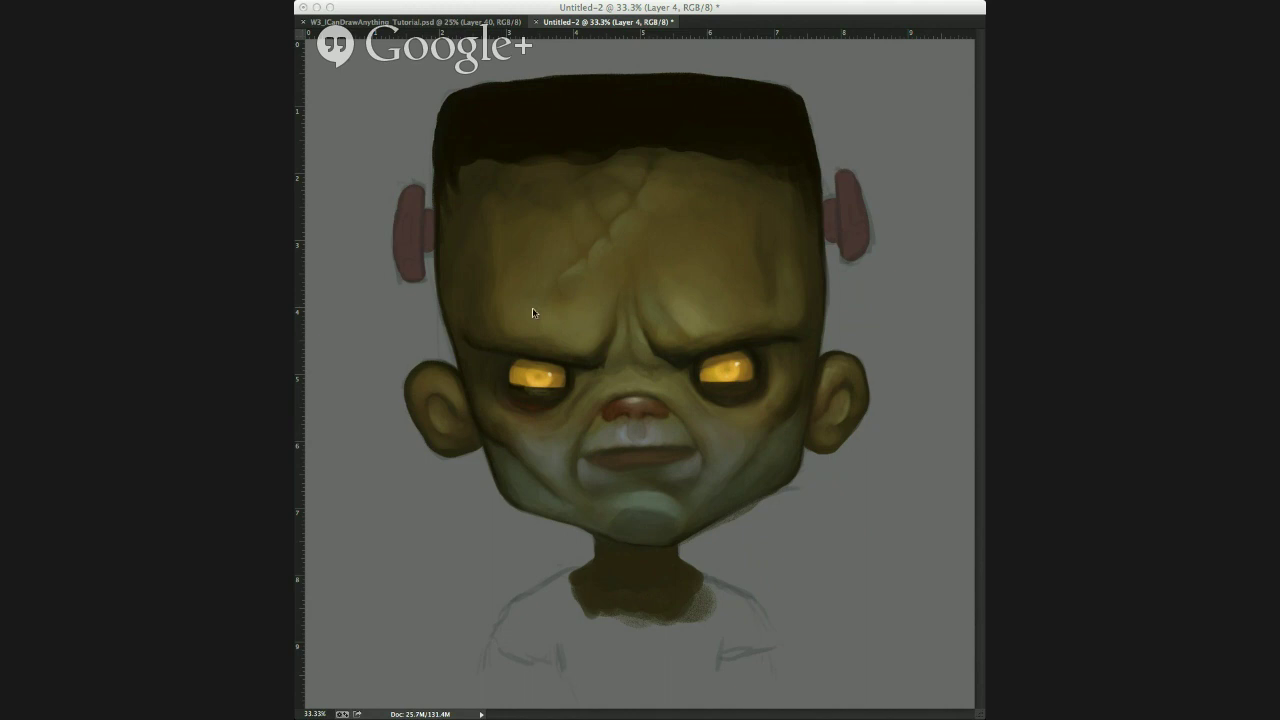
- Switch to the Photoshop painting and blend the green boy's skin shading beside the mouth and along the jaw
click(581, 481)
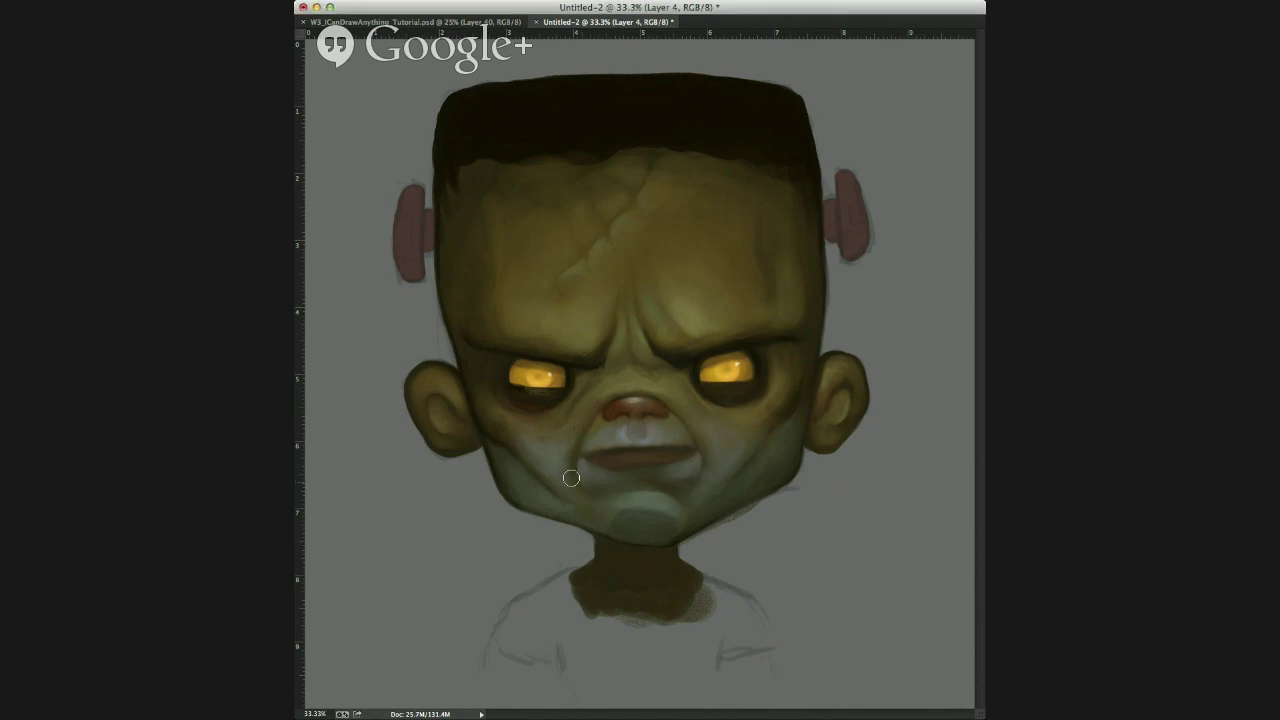
drag(503, 471, 496, 485)
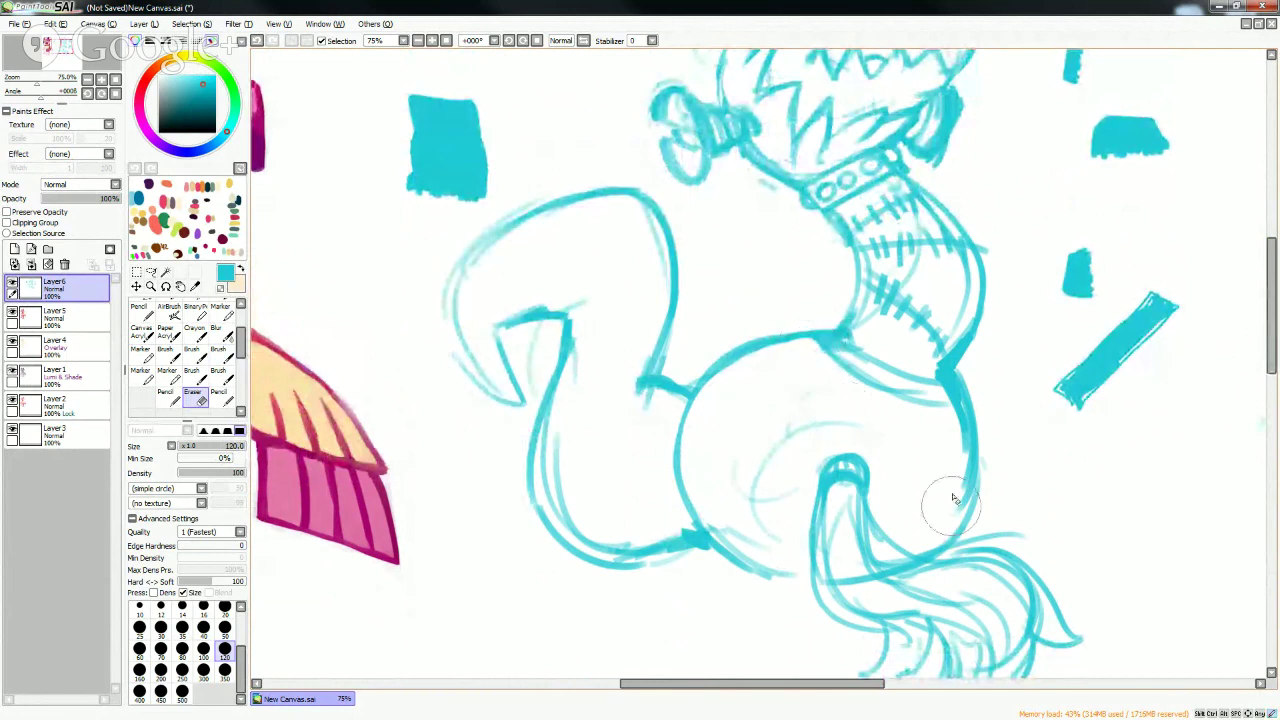
- Switch back to PaintTool SAI and sketch round studs along the waist band with the Brush at size 16, reworking its outer end with the Eraser
key(b)
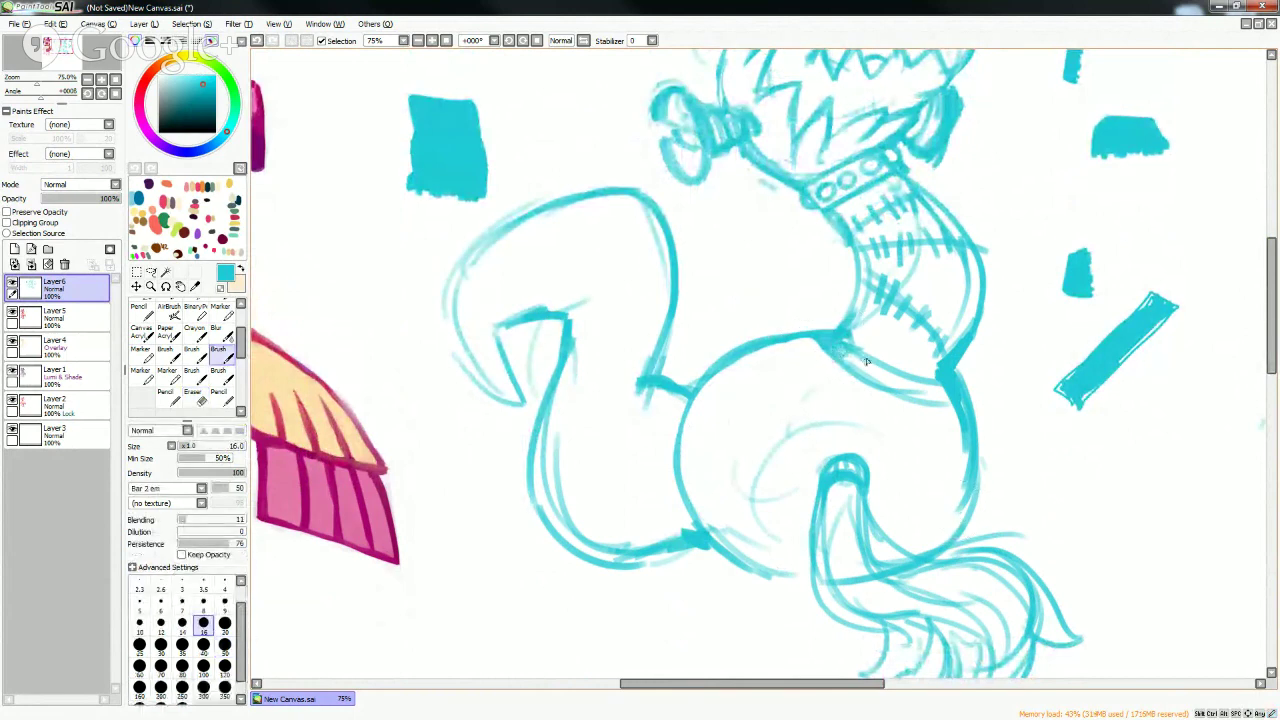
mouse_move(852, 360)
mouse_down()
mouse_move(910, 398)
mouse_move(943, 400)
mouse_move(880, 311)
mouse_move(849, 327)
mouse_move(857, 349)
mouse_move(934, 379)
mouse_up()
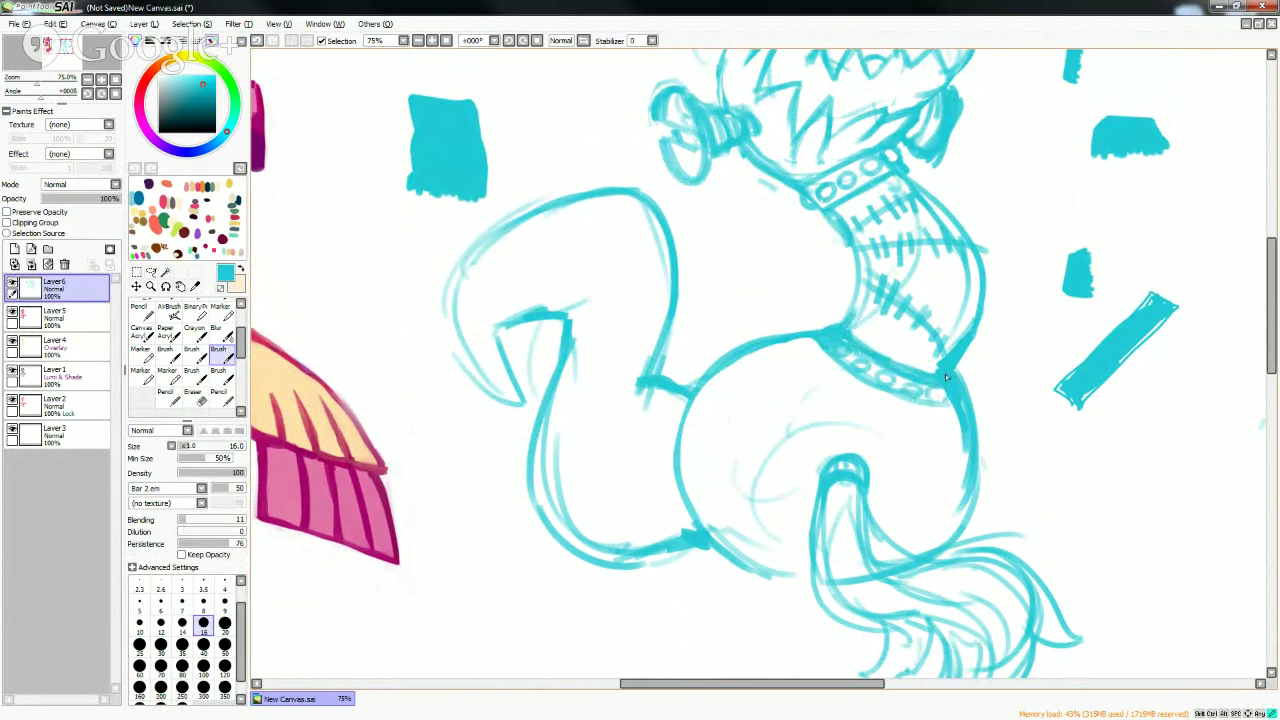
key(e)
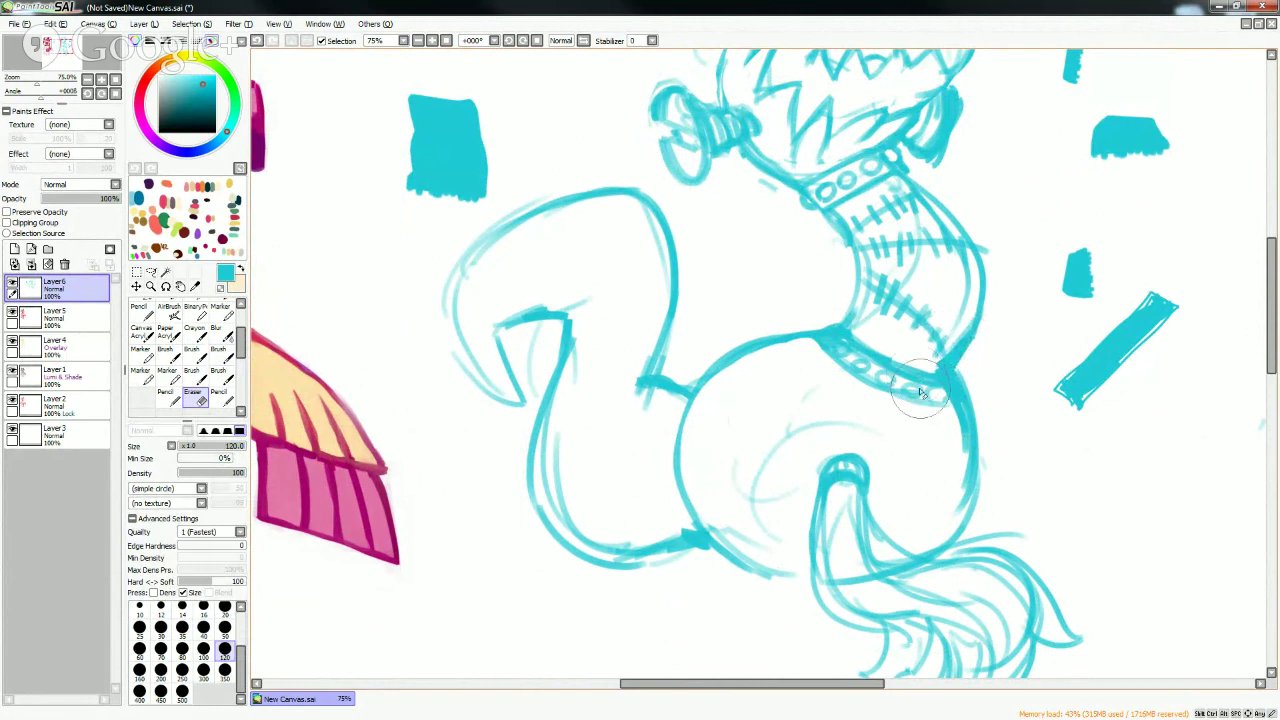
mouse_move(918, 392)
mouse_down()
mouse_move(952, 397)
mouse_move(972, 368)
mouse_move(970, 388)
mouse_move(920, 390)
mouse_move(960, 395)
mouse_move(970, 413)
mouse_move(1024, 415)
mouse_move(945, 345)
mouse_move(920, 371)
mouse_move(944, 392)
mouse_up()
key(b)
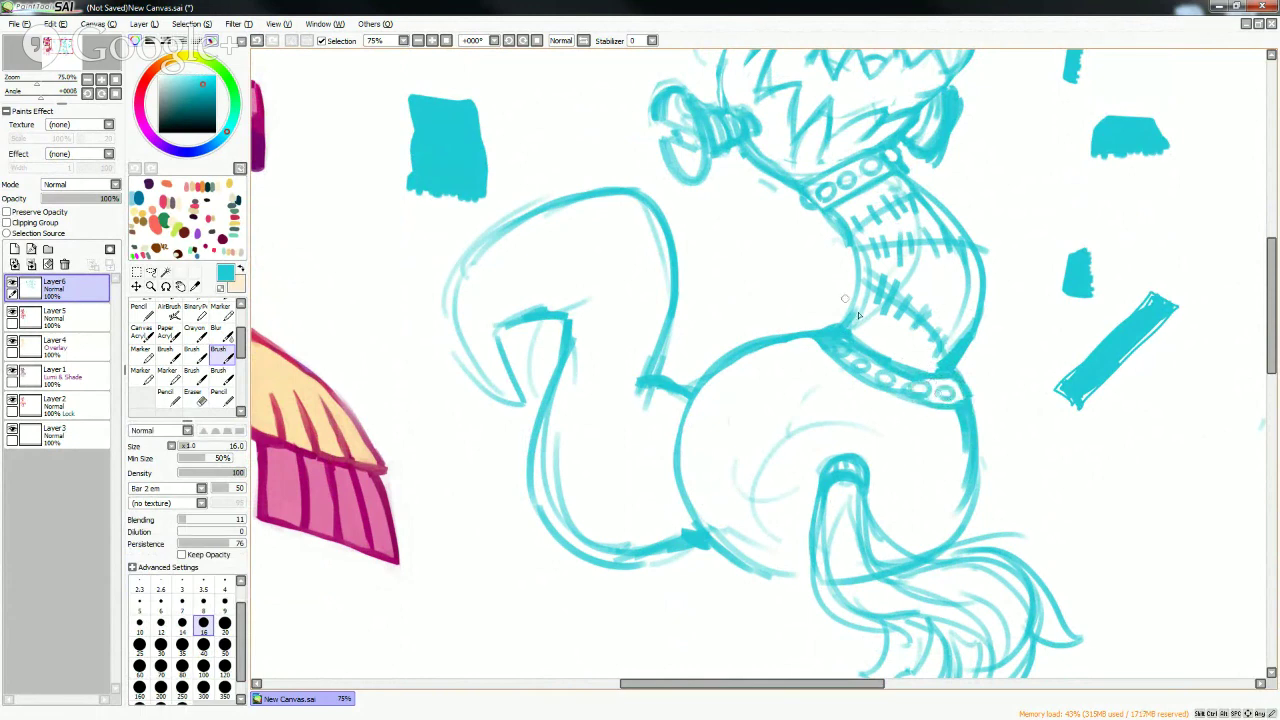
drag(823, 336, 854, 341)
- Refine the last studs at the waist band's outer end and fill in the round studs on the neck collar
key(e)
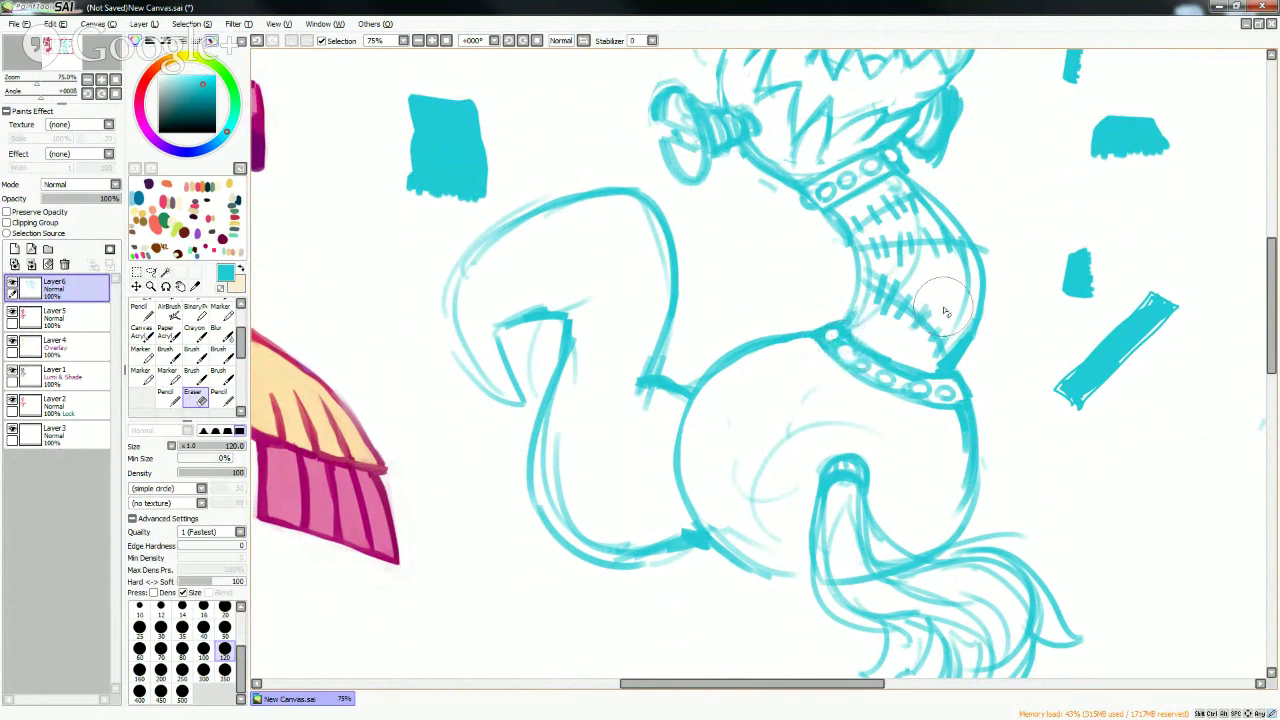
key(b)
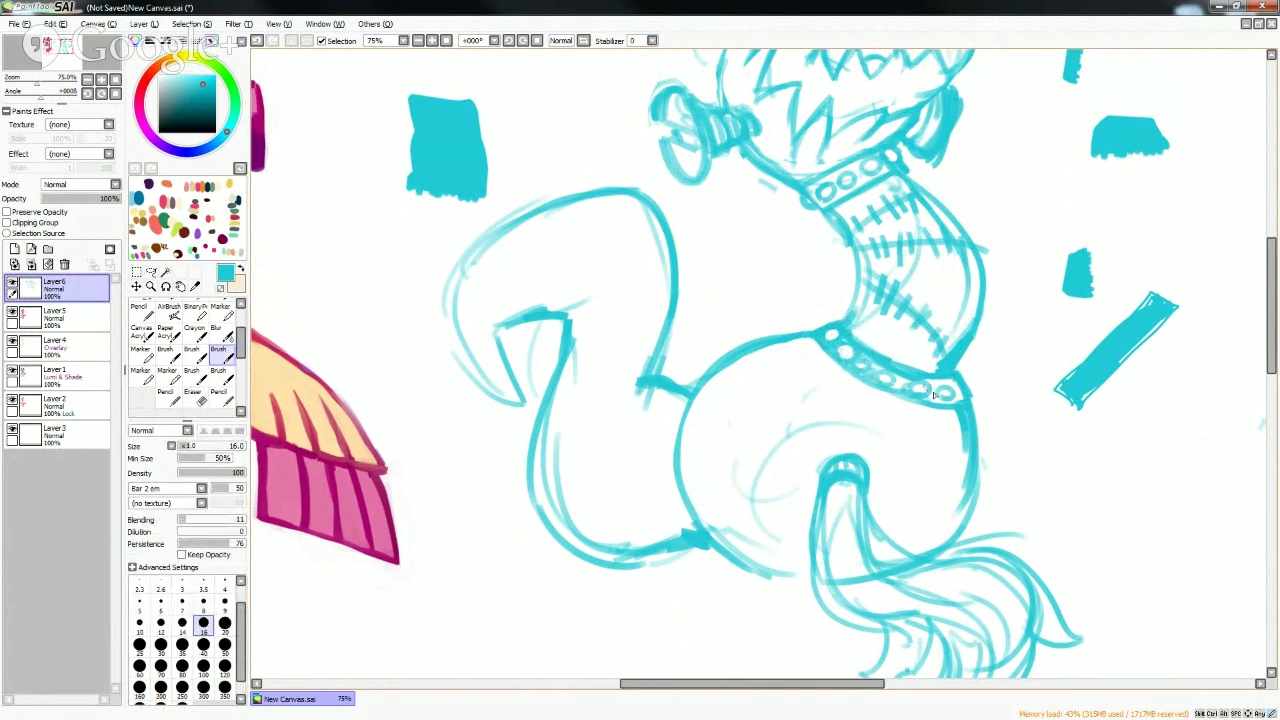
drag(933, 396, 960, 392)
mouse_move(829, 189)
mouse_down()
mouse_move(896, 155)
mouse_move(865, 172)
mouse_up()
- Erase the lower outlines of the rounded body on both sides of the tail with the Eraser at size 120
scroll(972, 490, down, 3)
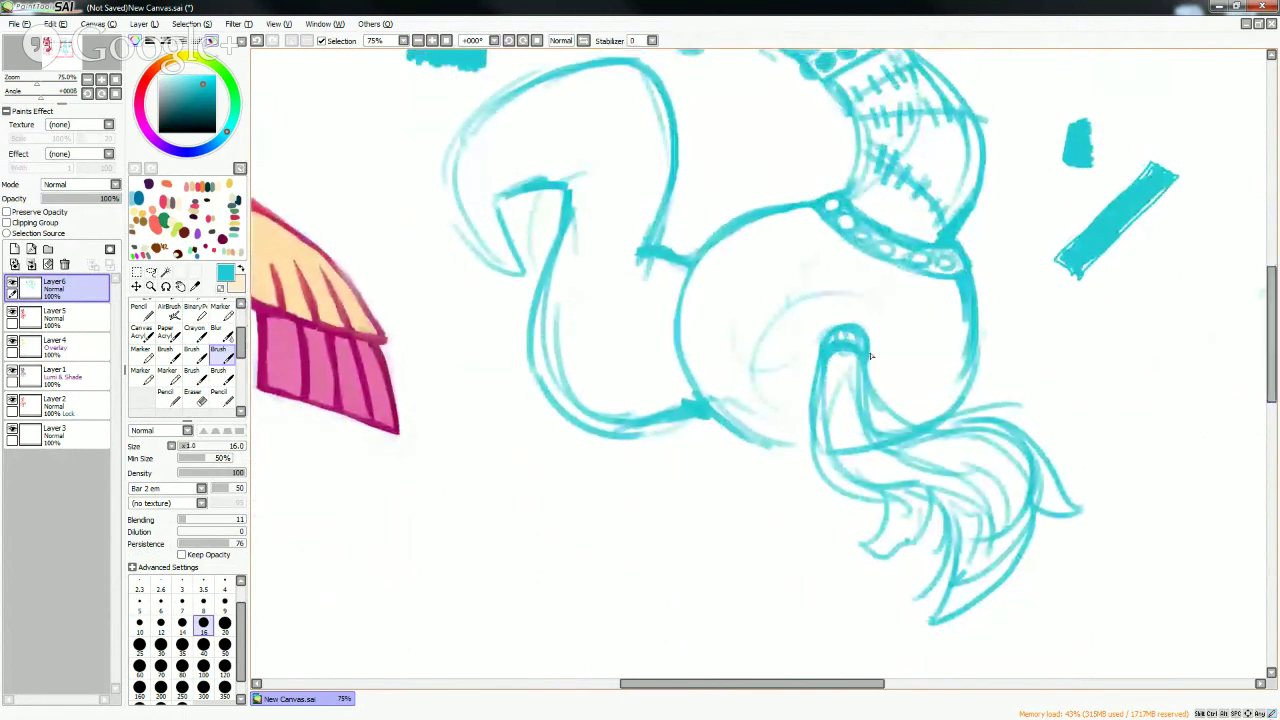
key(e)
mouse_move(875, 352)
mouse_down()
mouse_move(923, 410)
mouse_move(976, 379)
mouse_move(898, 419)
mouse_move(980, 389)
mouse_move(891, 414)
mouse_up()
mouse_move(712, 341)
mouse_down()
mouse_move(760, 431)
mouse_move(674, 321)
mouse_move(771, 453)
mouse_up()
- Sketch a ragged, jagged hem from the hooked limb across the body to a point behind the tail, and redraw the body's underside
key(b)
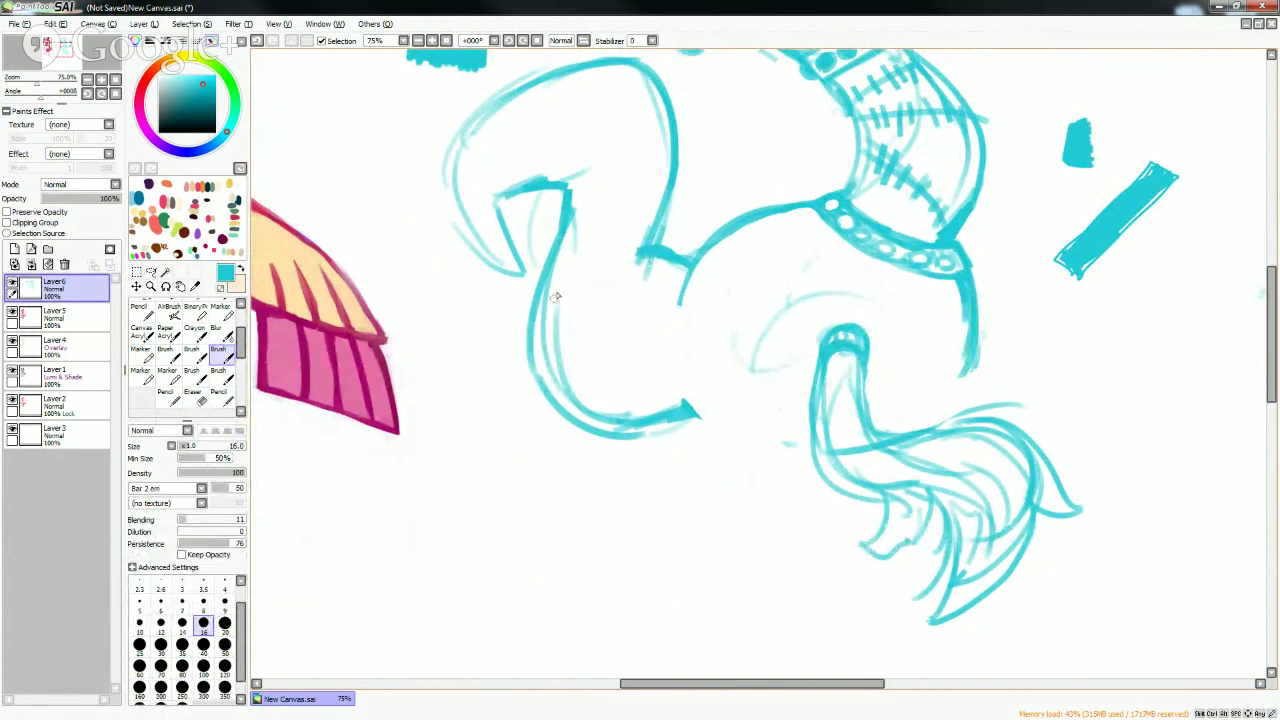
mouse_move(558, 264)
mouse_down()
mouse_move(553, 320)
mouse_move(567, 317)
mouse_move(568, 334)
mouse_move(585, 325)
mouse_move(576, 355)
mouse_move(642, 338)
mouse_move(661, 352)
mouse_move(677, 334)
mouse_move(674, 354)
mouse_move(715, 381)
mouse_move(764, 344)
mouse_move(785, 380)
mouse_move(795, 352)
mouse_move(883, 344)
mouse_move(1015, 362)
mouse_move(971, 316)
mouse_move(963, 374)
mouse_move(920, 430)
mouse_up()
drag(976, 370, 918, 428)
drag(671, 387, 743, 461)
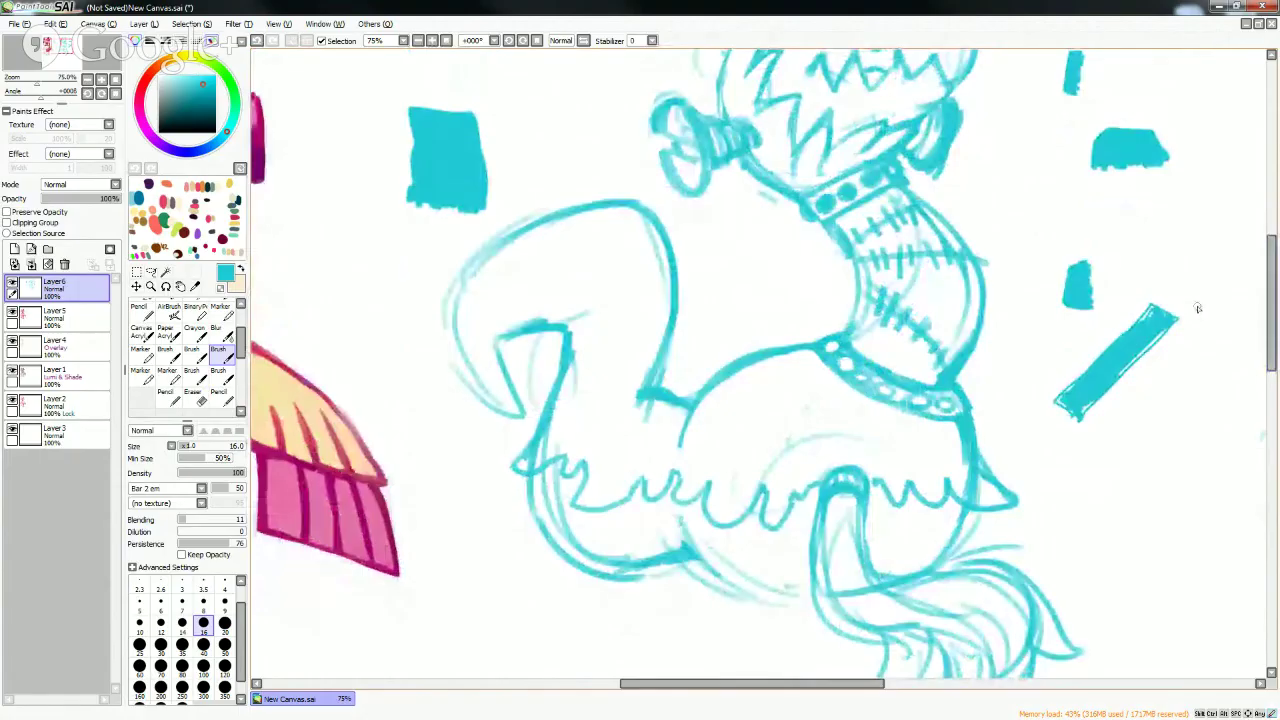
- Erase the inner corner of the hooked limb's end and redraw it as a cleaner curved edge
key(e)
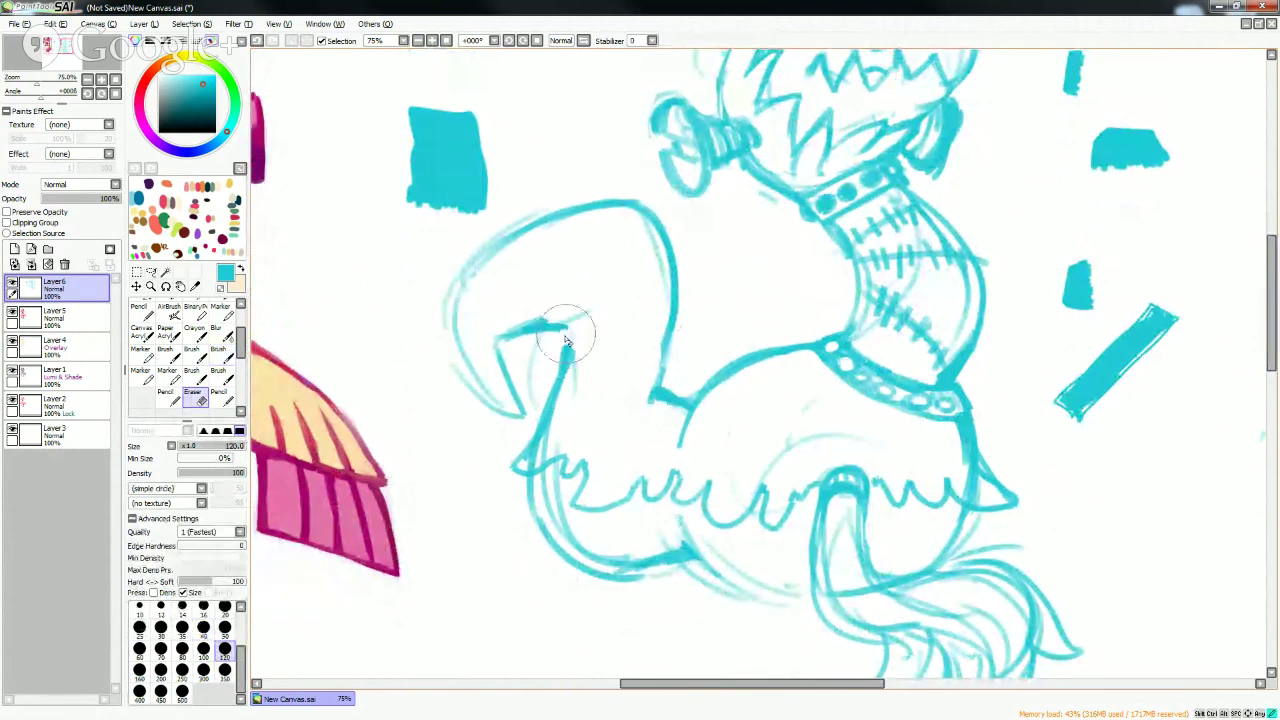
mouse_move(566, 334)
mouse_down()
mouse_move(523, 344)
mouse_move(573, 342)
mouse_move(544, 408)
mouse_move(527, 338)
mouse_up()
key(b)
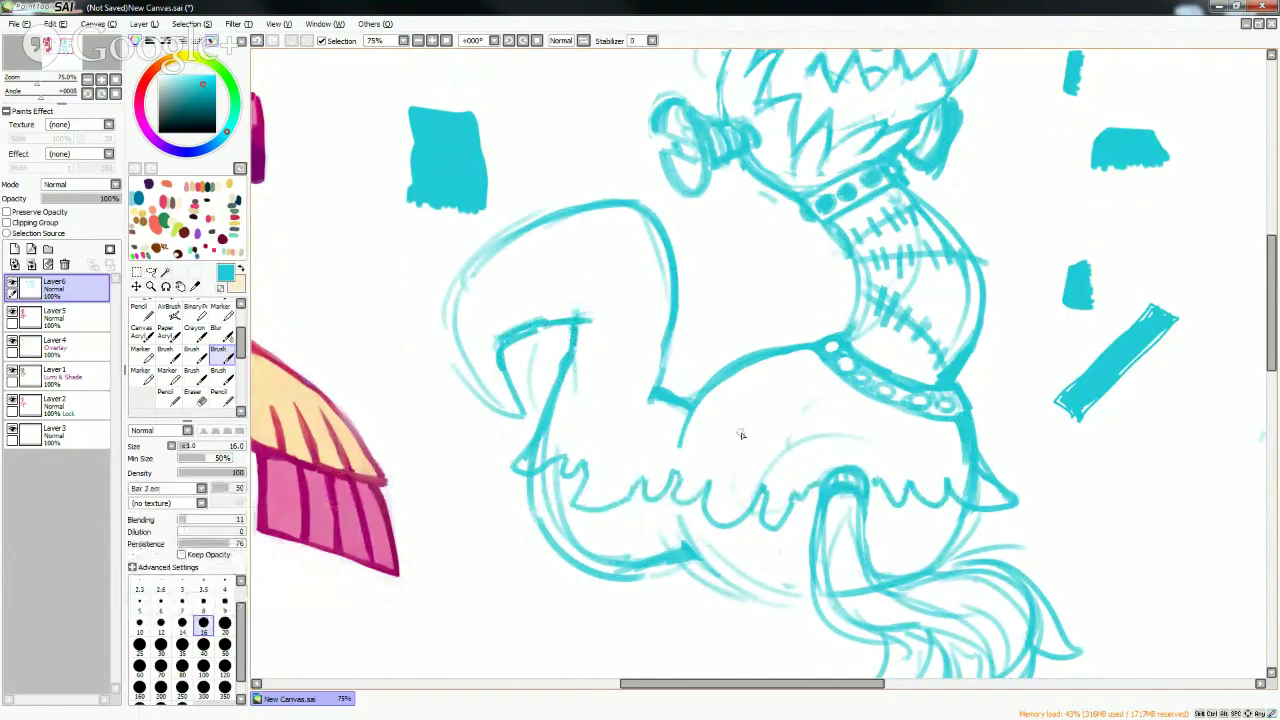
key(e)
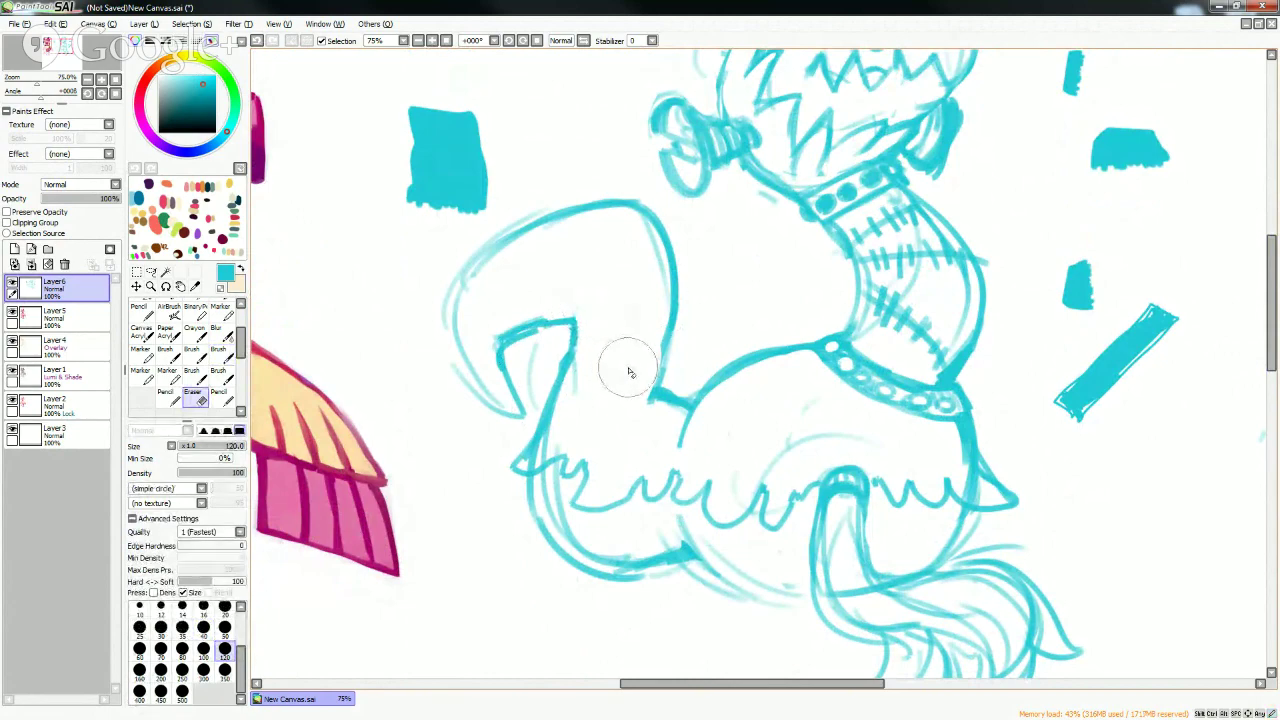
key(b)
- Erase the ring at the tail's base and extend the tail's two side lines up past the ragged hem
mouse_move(1270, 306)
mouse_down()
mouse_move(1270, 337)
mouse_move(1272, 275)
mouse_up()
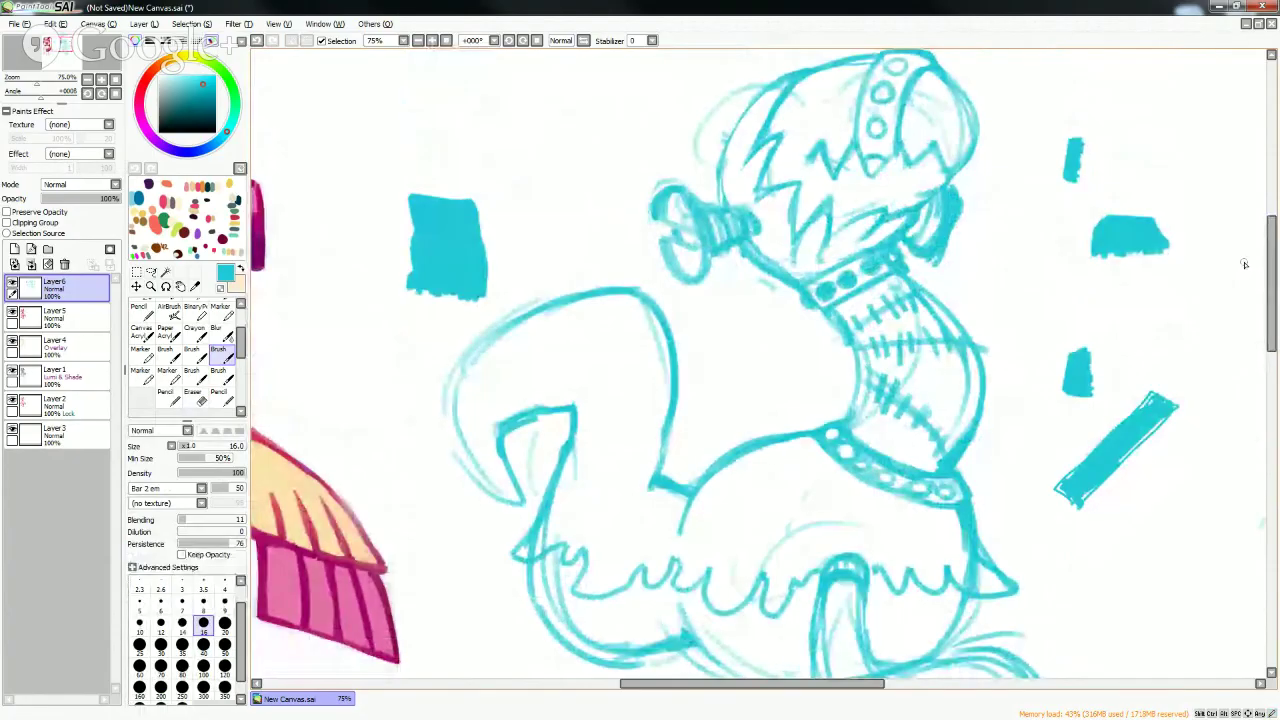
drag(1270, 290, 1270, 325)
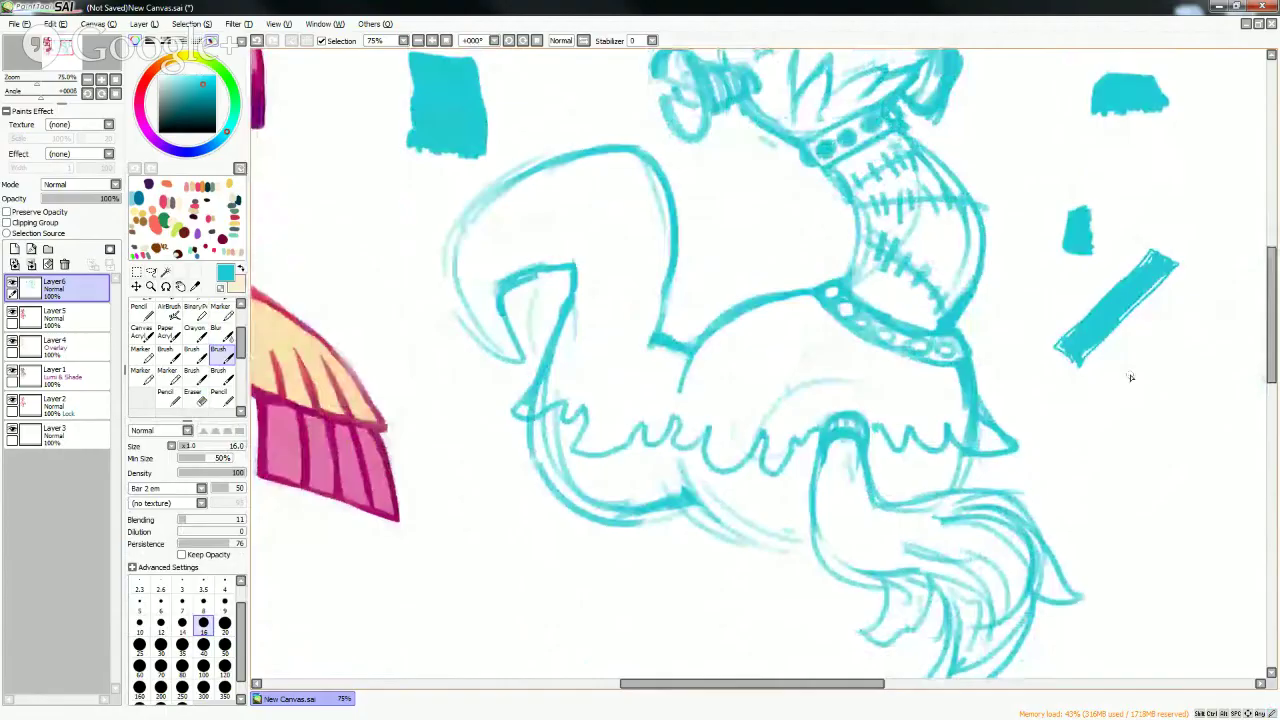
key(e)
drag(843, 425, 842, 472)
key(b)
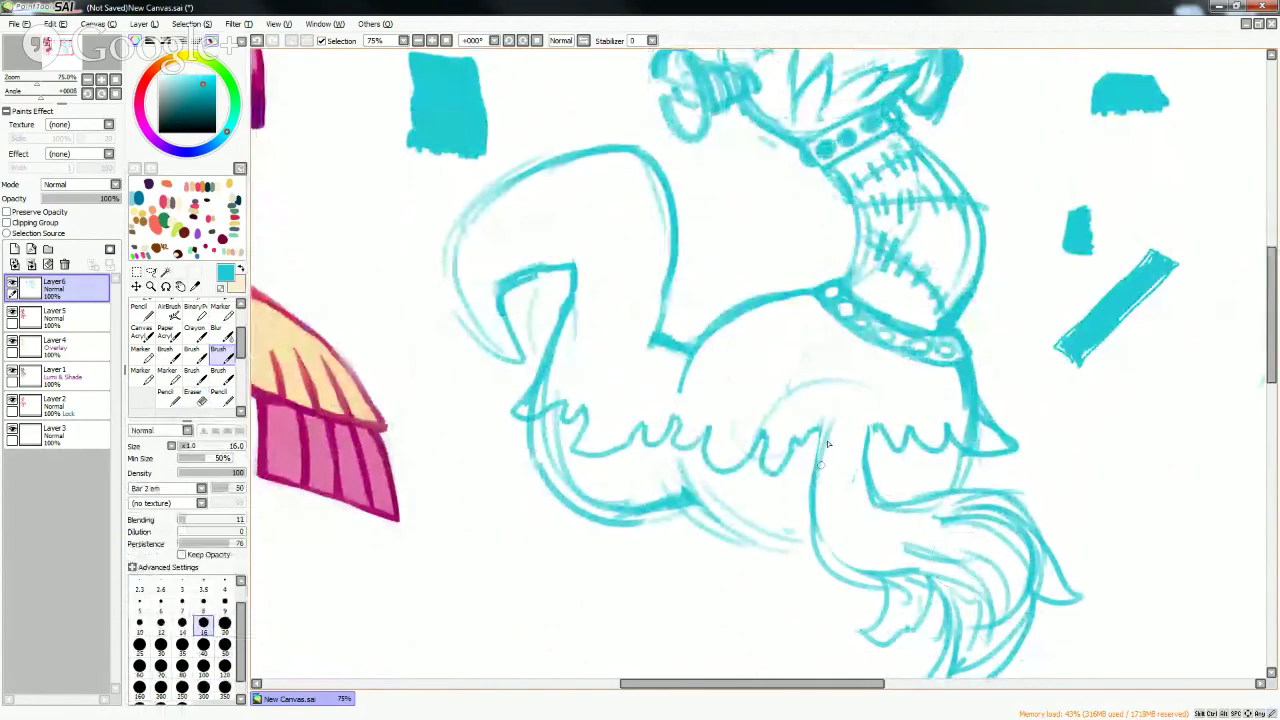
drag(828, 398, 830, 448)
mouse_move(865, 388)
mouse_down()
mouse_move(872, 469)
mouse_move(866, 399)
mouse_move(867, 468)
mouse_move(836, 384)
mouse_up()
drag(819, 444, 825, 424)
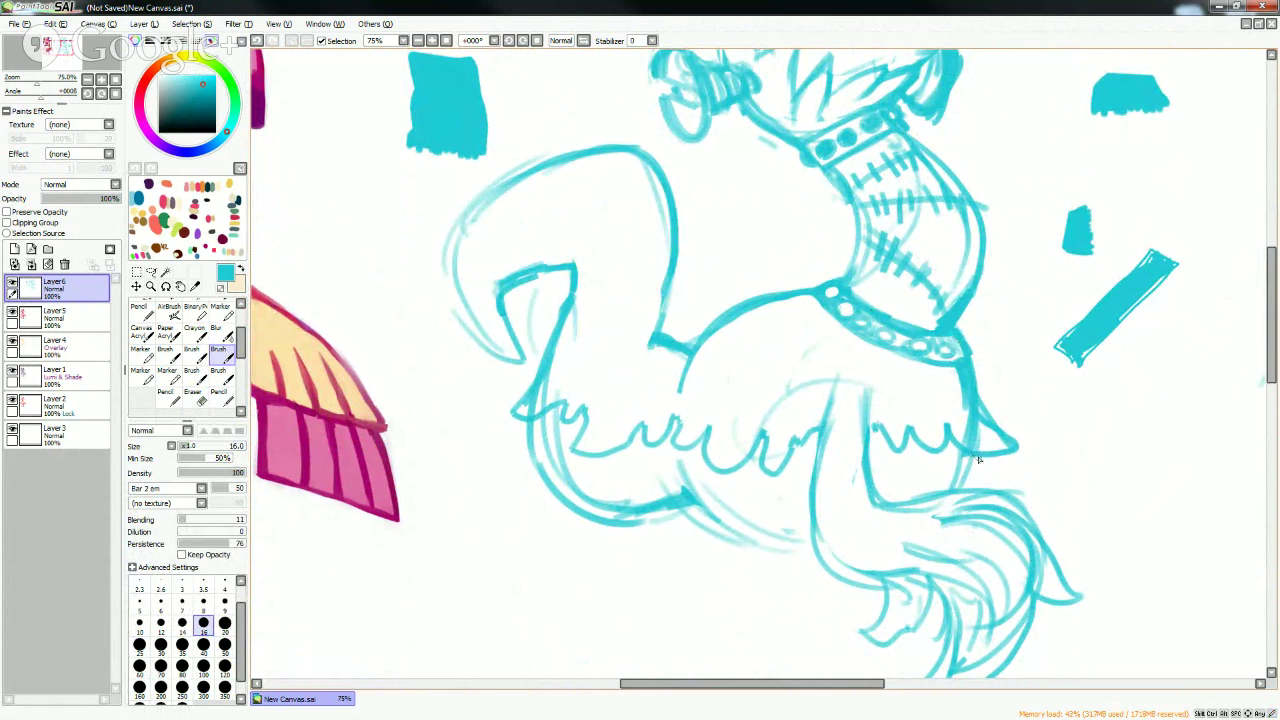
- Touch up the studded waist band with the Eraser and Brush, and check the whole creature from head to tail
key(e)
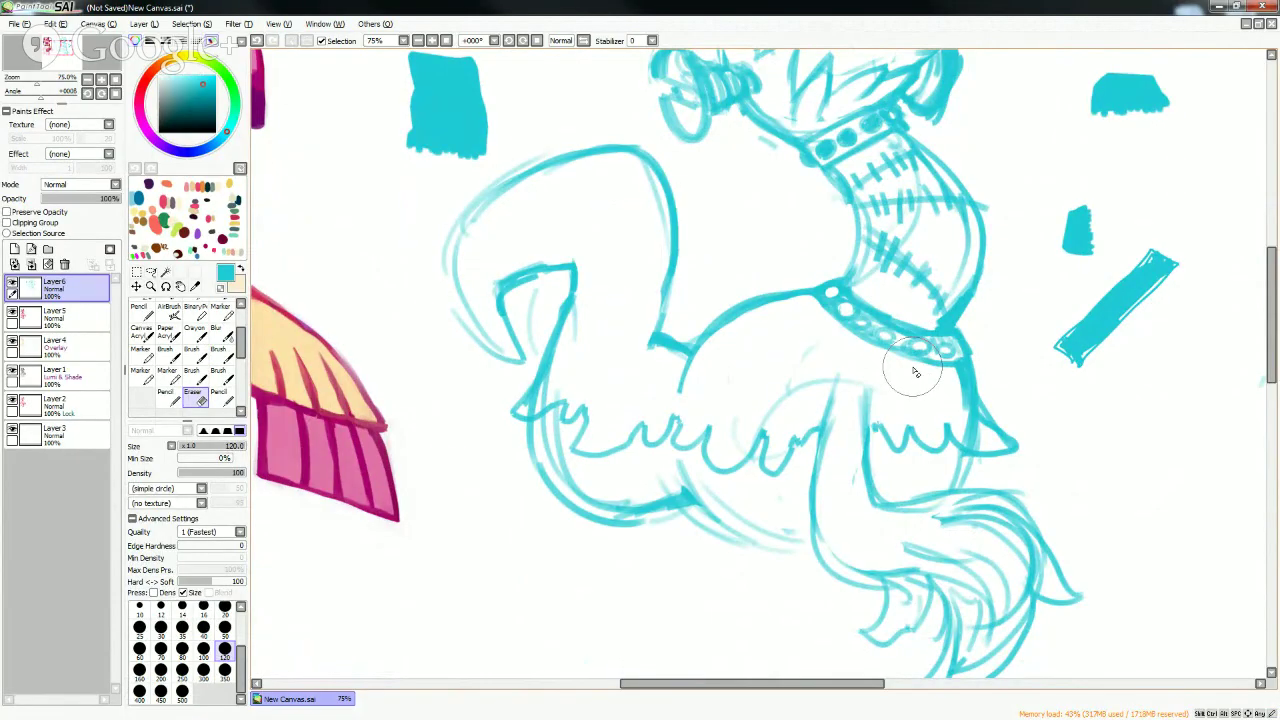
key(b)
scroll(1252, 300, up, 5)
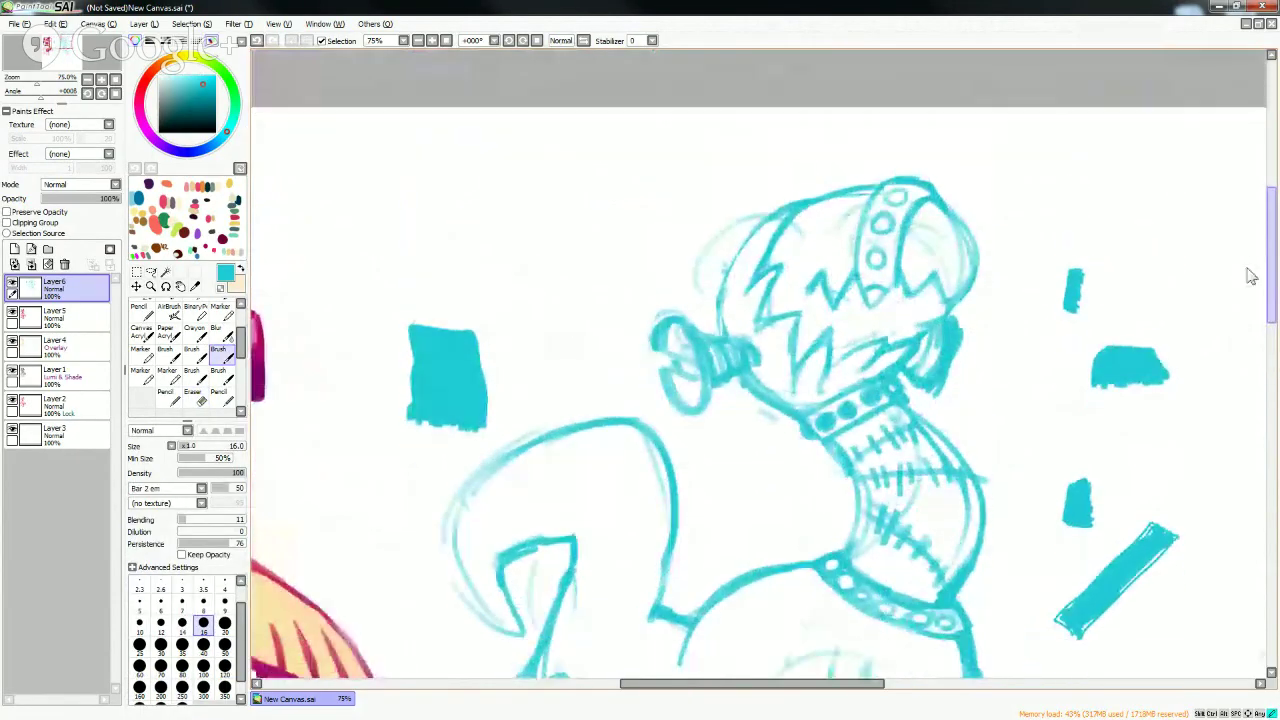
scroll(1252, 277, down, 5)
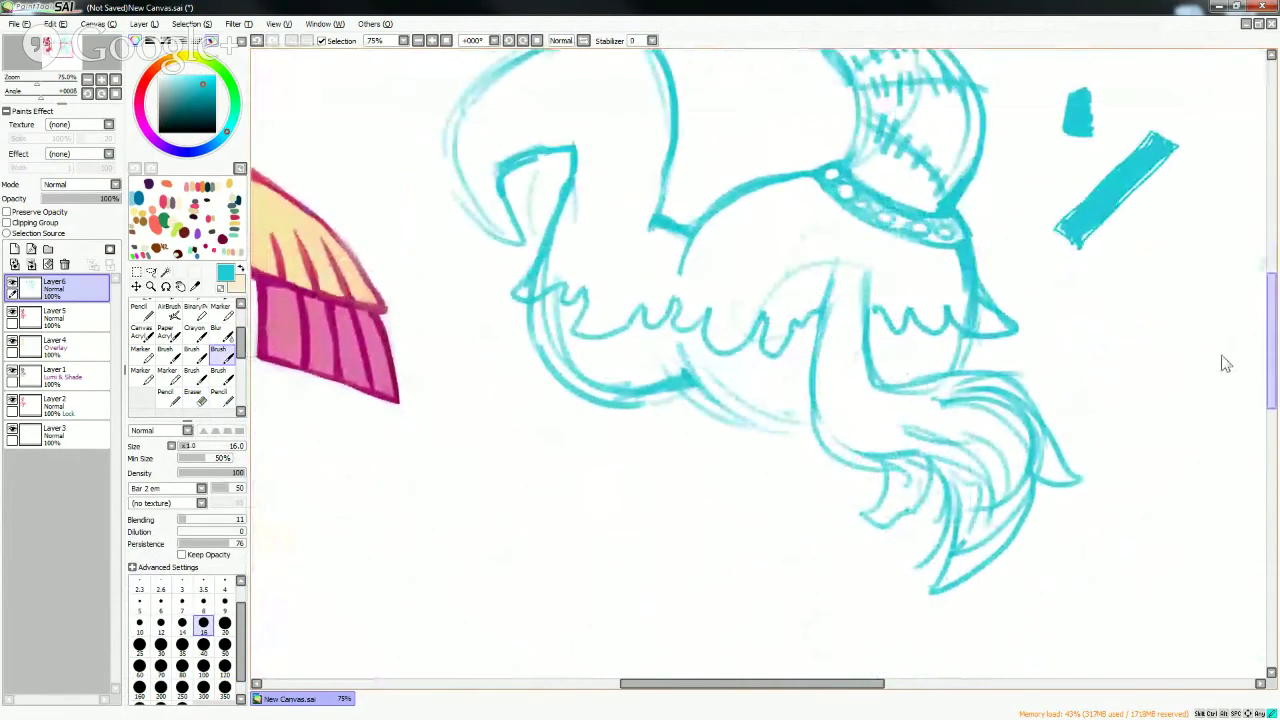
scroll(1262, 318, up, 1)
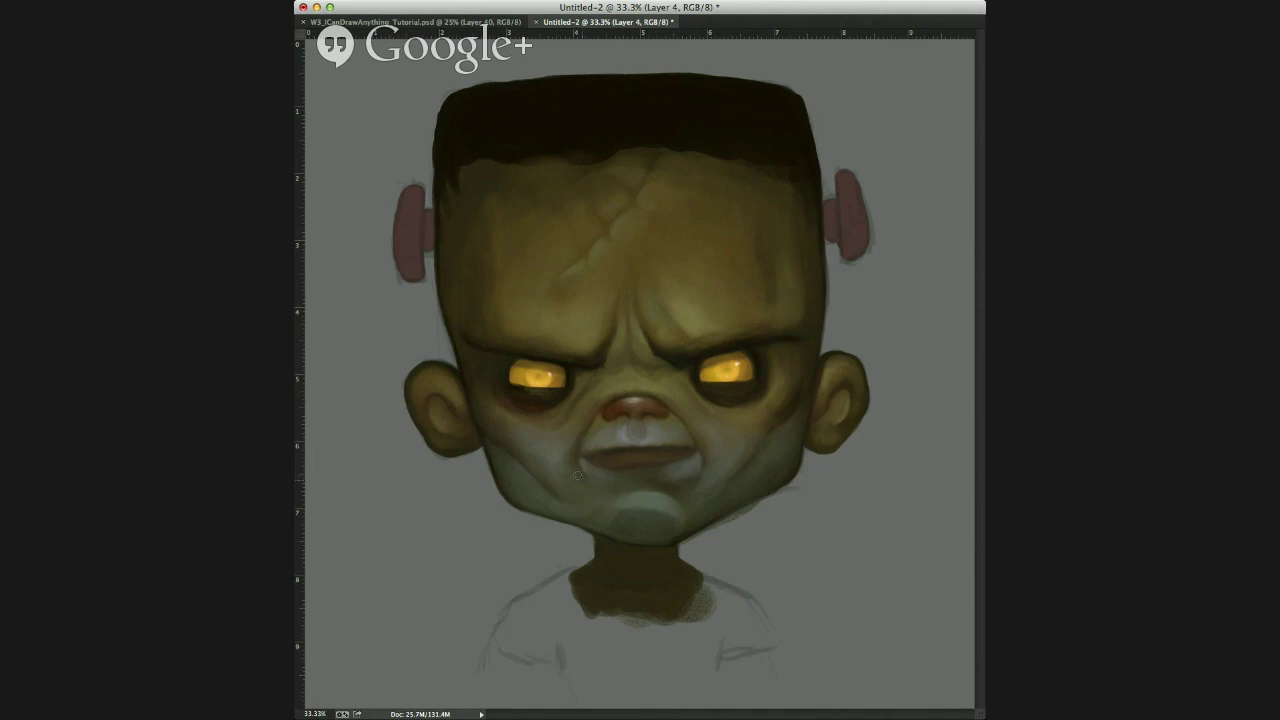
- Switch to the Photoshop painting, sample the skin colour beside the mouth, and paint it just below the lower lip
alt+click(589, 468)
drag(604, 477, 599, 482)
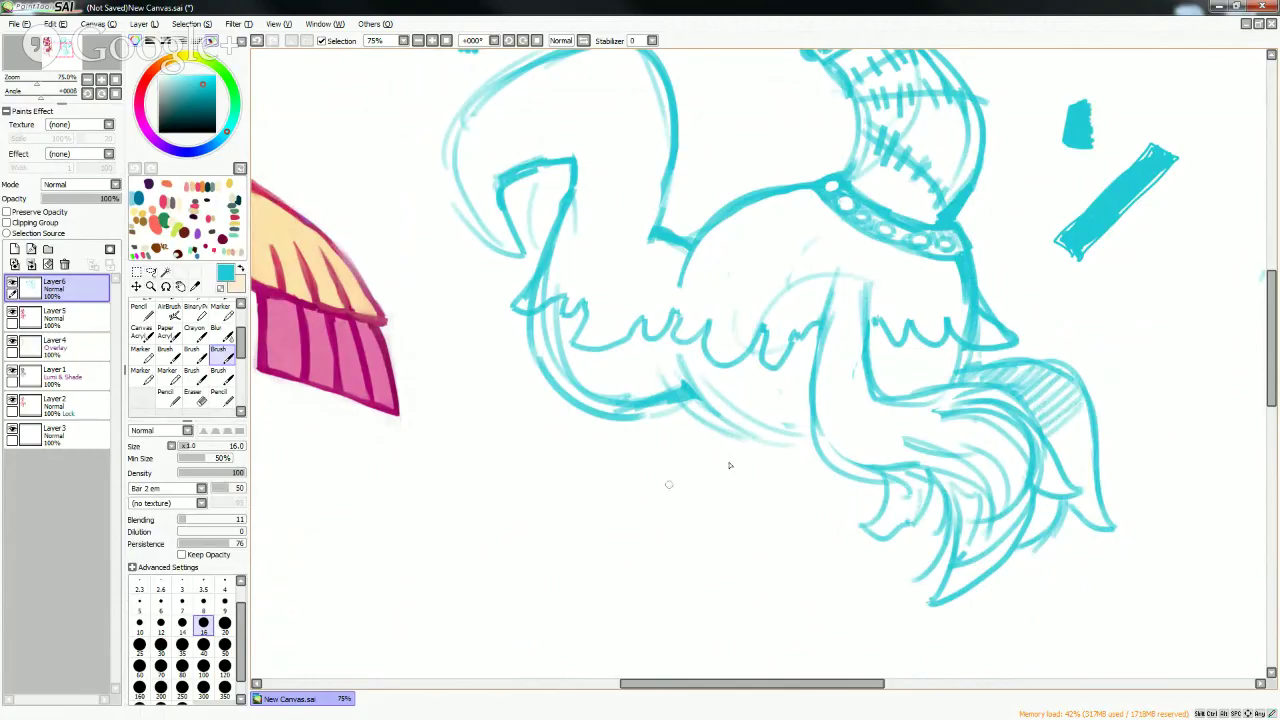
- Switch back to PaintTool SAI and hatch the shaded back locks of the tail down to the pointed tip
mouse_move(1040, 503)
mouse_down()
mouse_move(1052, 510)
mouse_move(1035, 535)
mouse_up()
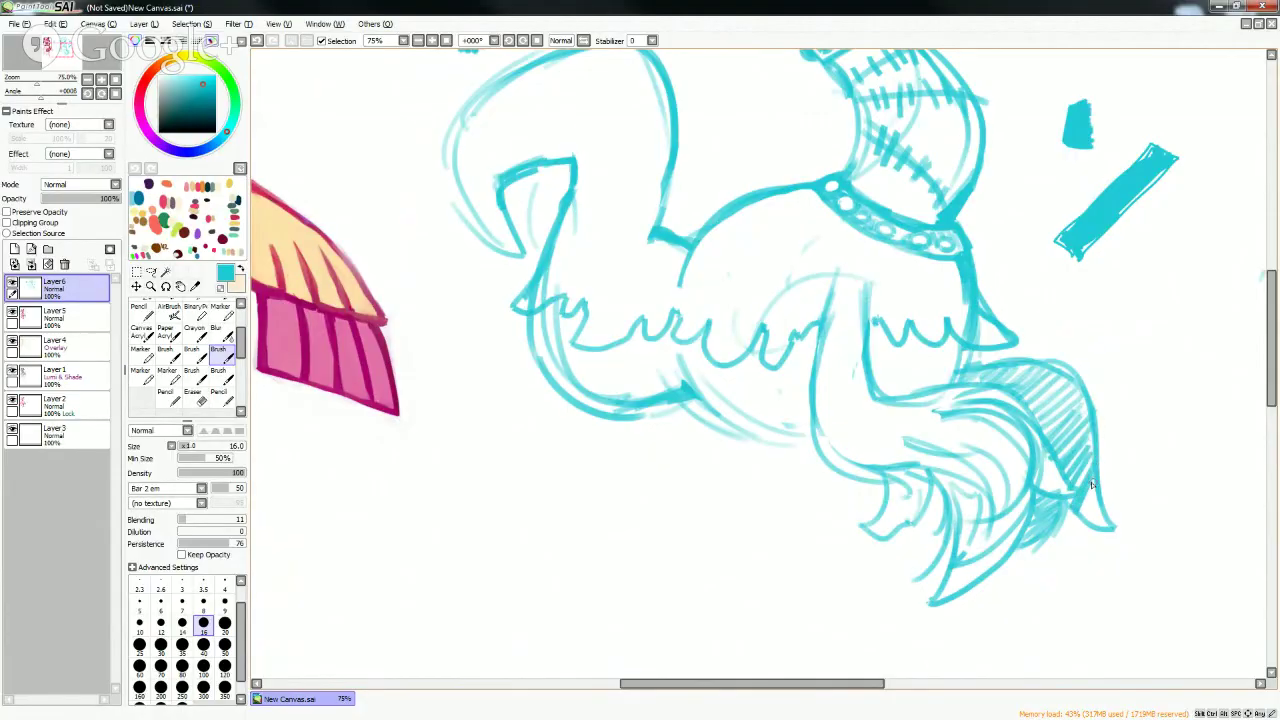
drag(1082, 480, 1108, 528)
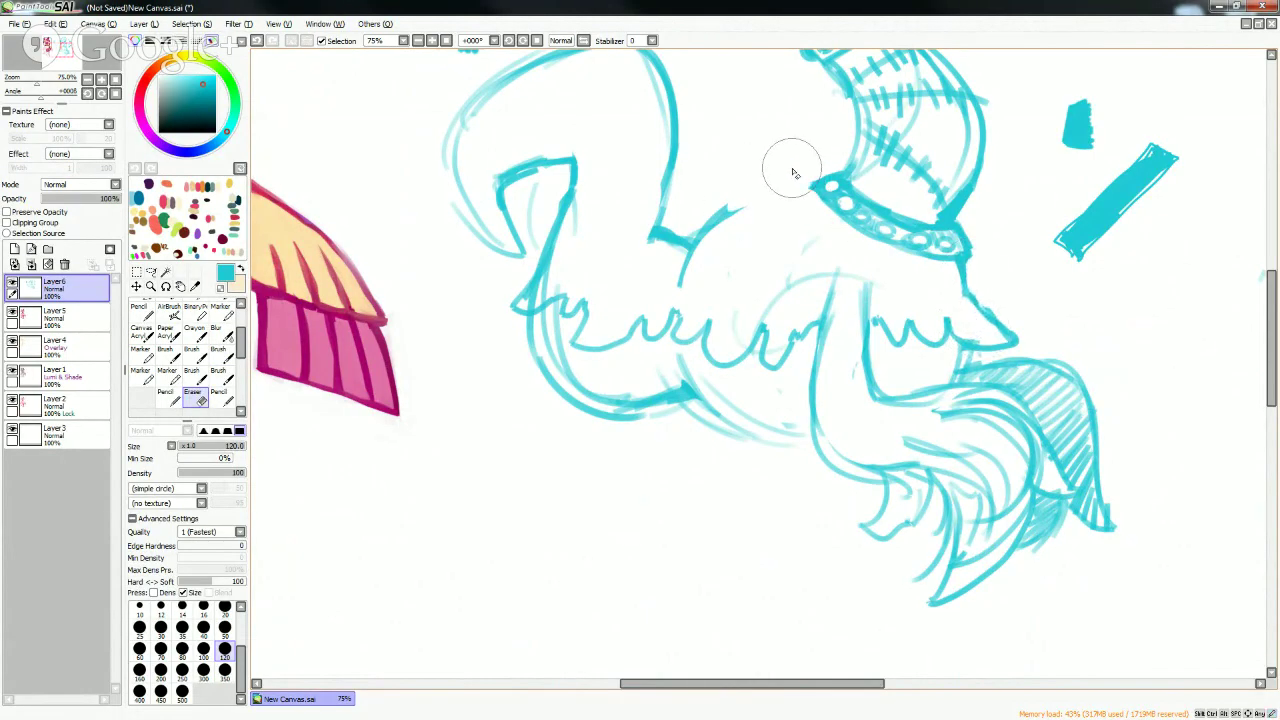
- Redraw the erased upper contour of the lower body from the limb joint to the waist band
key(b)
mouse_move(702, 222)
mouse_down()
mouse_move(825, 192)
mouse_move(840, 168)
mouse_up()
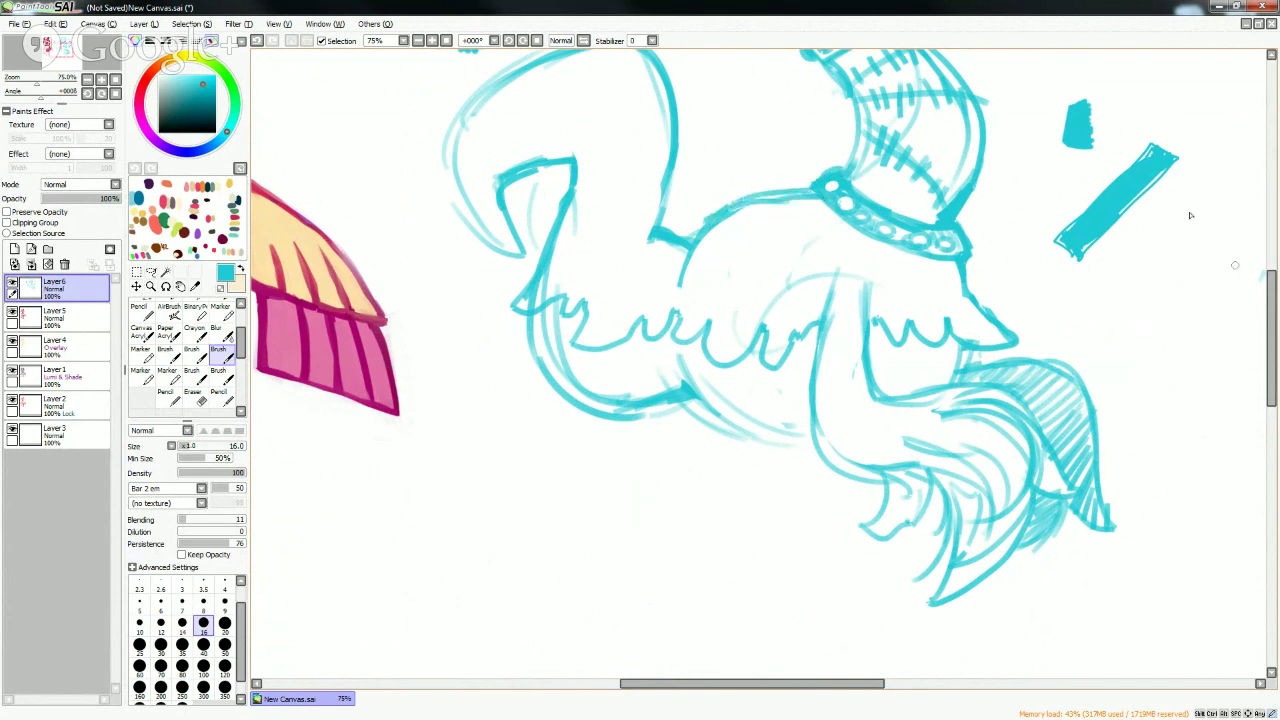
- Clean up the torso's outer edge, sketch spiky fur along both sides, and fill the torso with short fur strokes
scroll(1190, 215, up, 4)
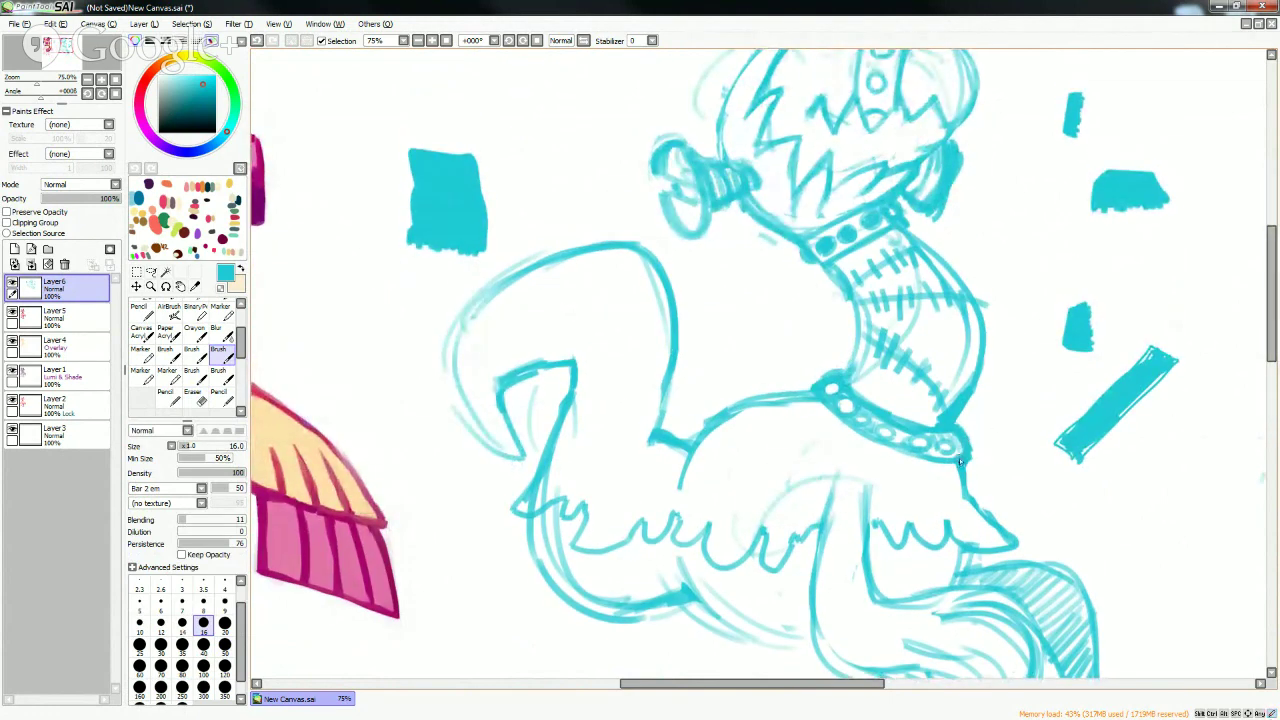
key(e)
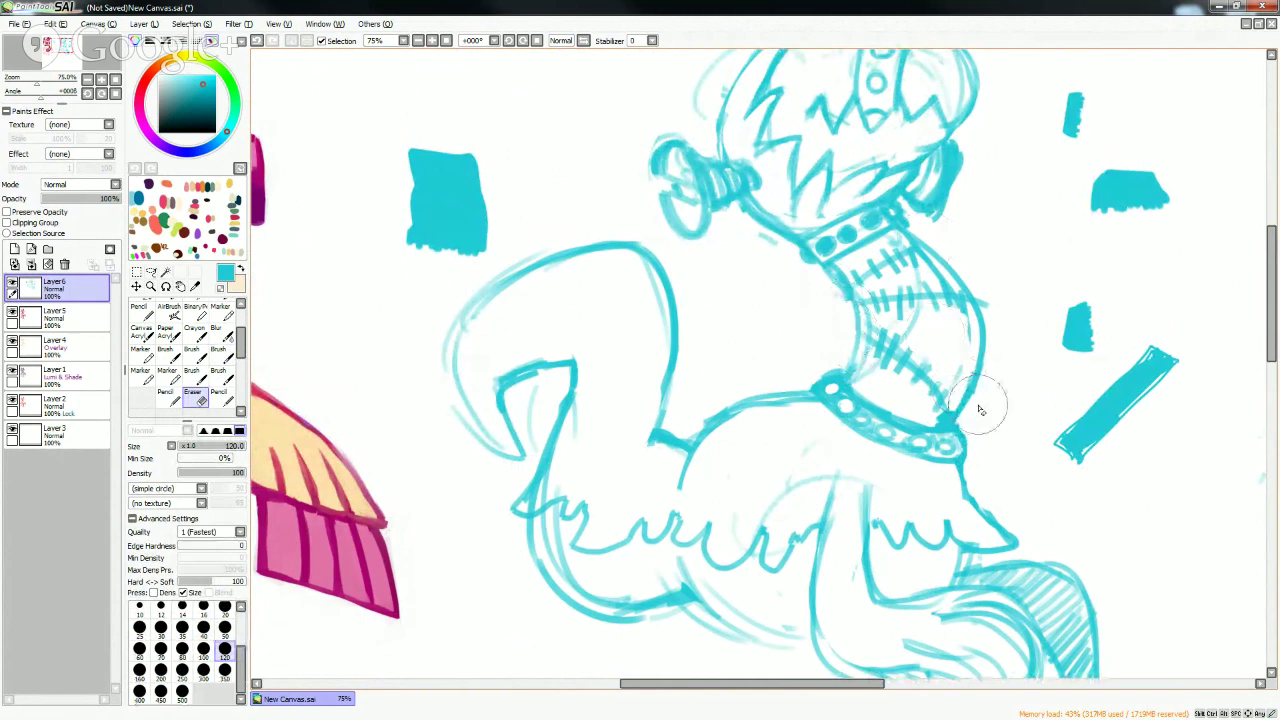
key(b)
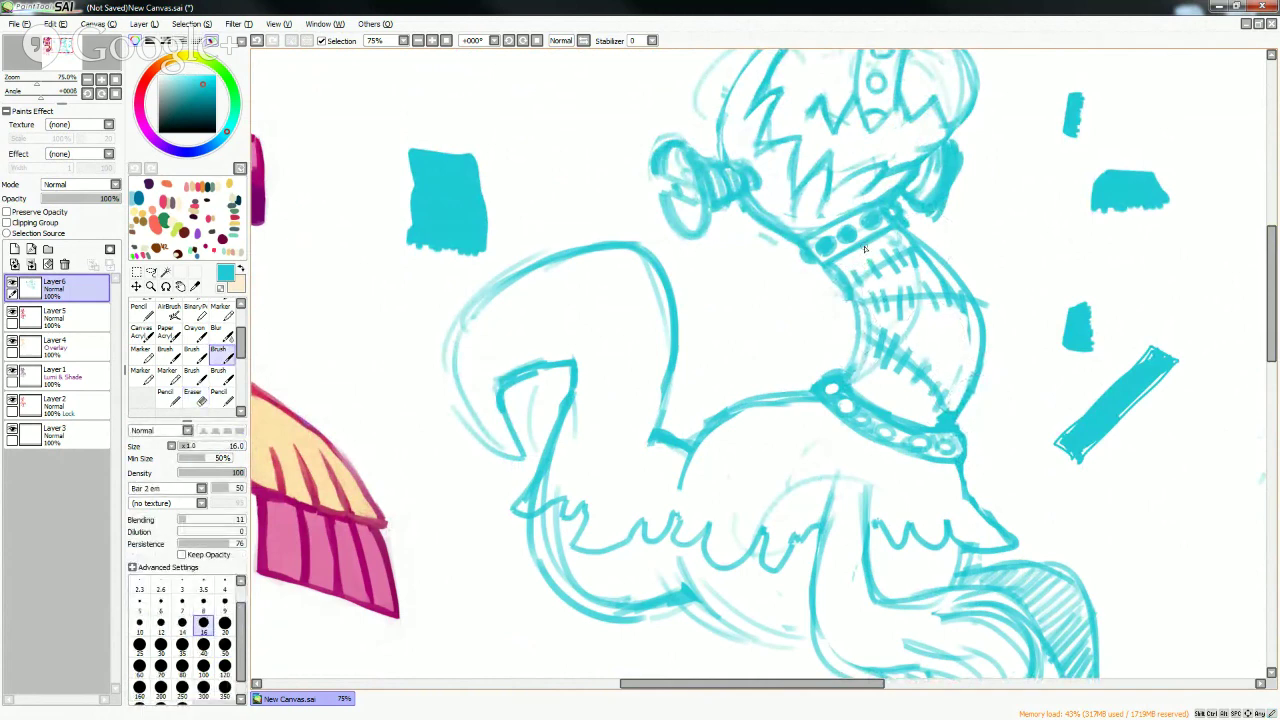
mouse_move(858, 300)
mouse_down()
mouse_move(826, 320)
mouse_move(862, 330)
mouse_move(862, 344)
mouse_up()
mouse_move(972, 300)
mouse_down()
mouse_move(1004, 314)
mouse_move(994, 334)
mouse_move(1005, 349)
mouse_move(982, 347)
mouse_move(988, 399)
mouse_move(974, 388)
mouse_move(987, 415)
mouse_move(970, 399)
mouse_move(958, 434)
mouse_up()
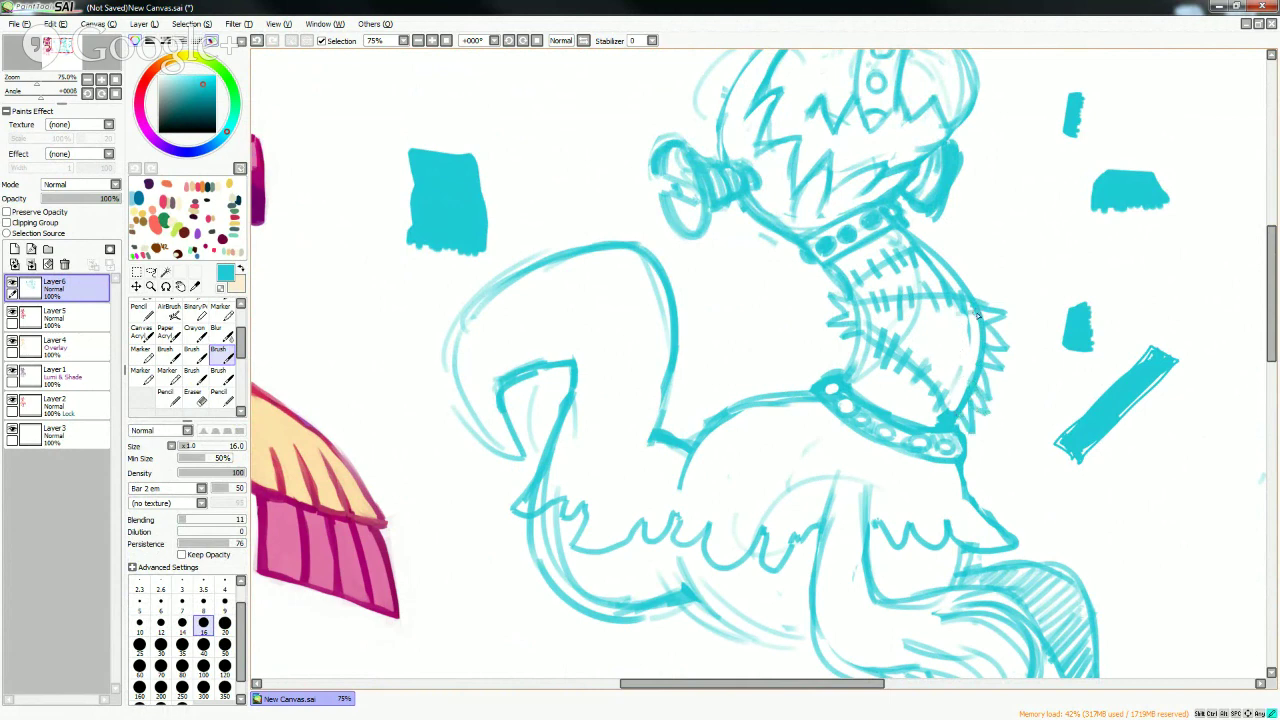
mouse_move(958, 369)
mouse_down()
mouse_move(948, 388)
mouse_move(930, 306)
mouse_move(939, 359)
mouse_move(900, 306)
mouse_move(900, 346)
mouse_up()
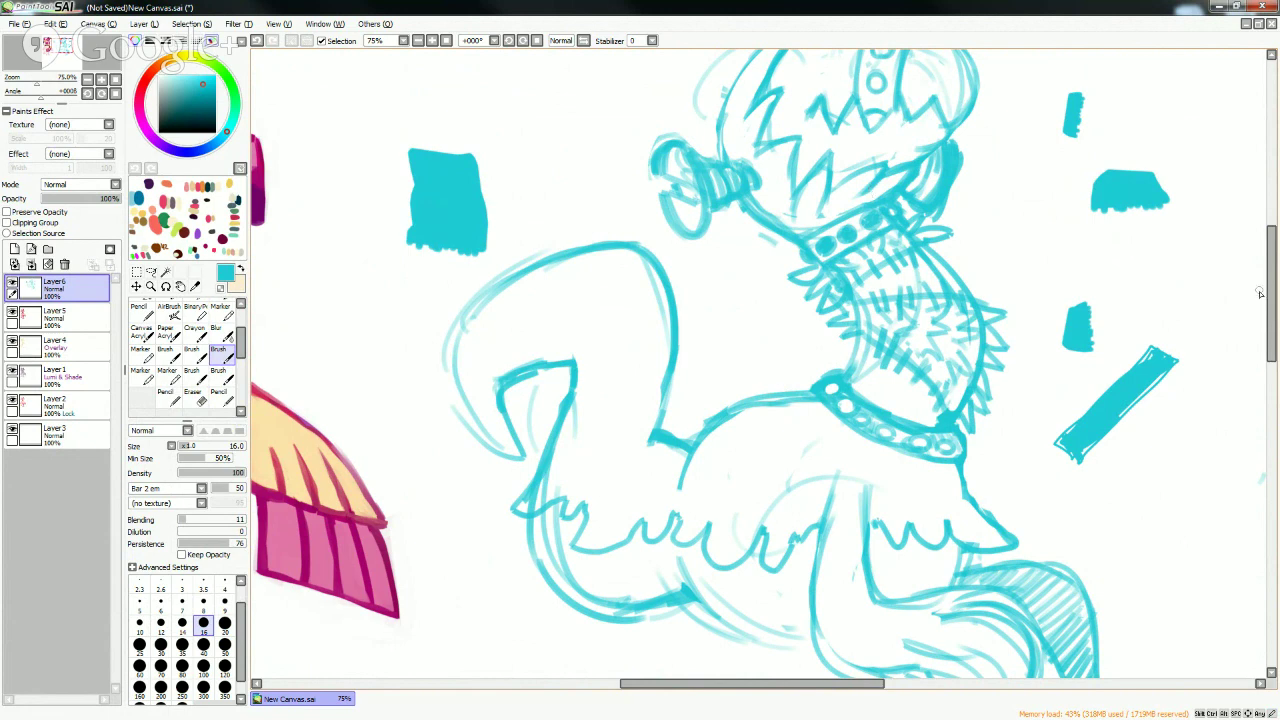
- Erase part of the collar's lower edge and sketch fur strokes over it where it meets the torso
drag(1270, 292, 1270, 251)
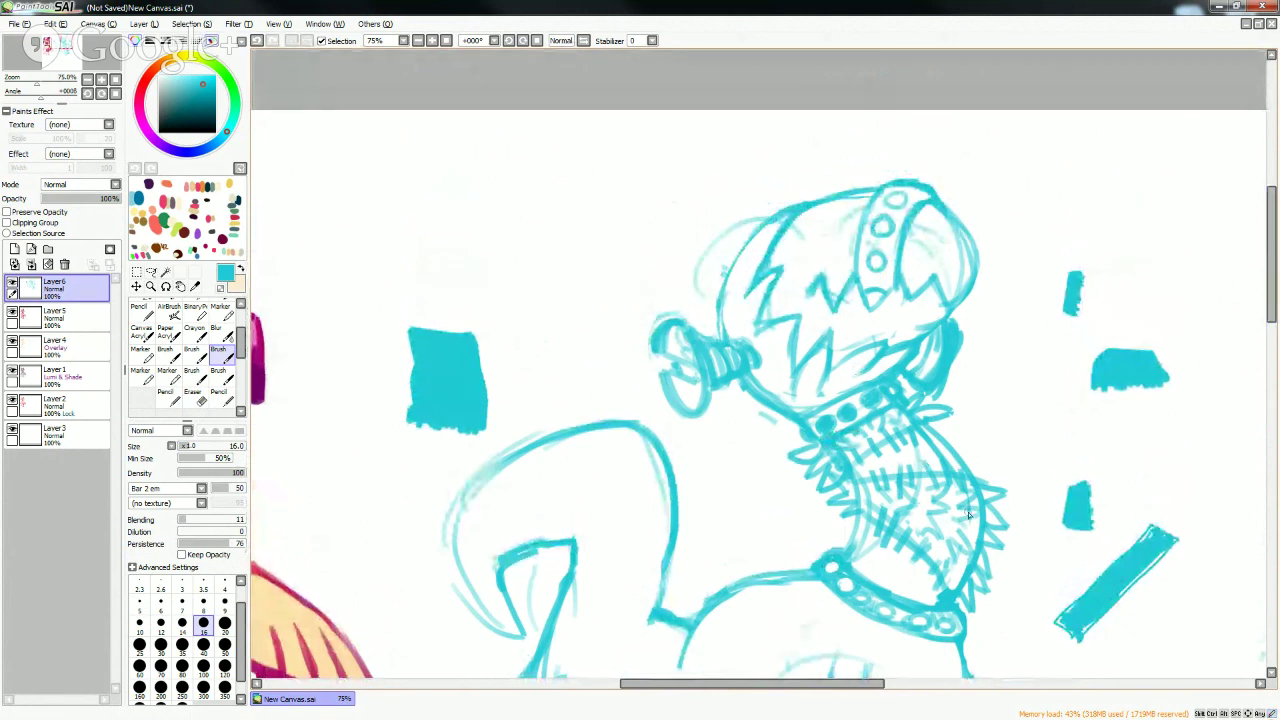
key(e)
mouse_move(864, 440)
mouse_down()
mouse_move(835, 444)
mouse_move(876, 425)
mouse_move(880, 402)
mouse_move(884, 420)
mouse_move(886, 400)
mouse_up()
key(b)
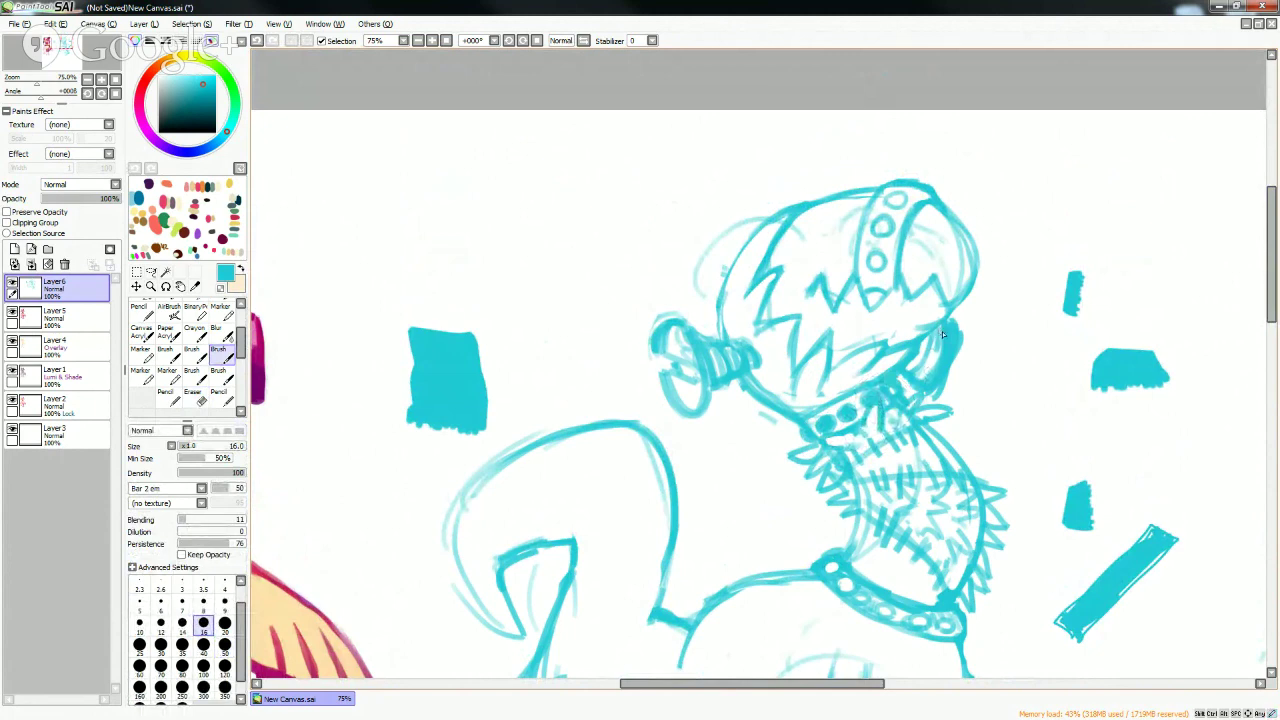
- Sketch a wavy leg hanging from the belly of the lower body and end it in a spiral curl
drag(1268, 280, 1254, 357)
mouse_move(687, 408)
mouse_down()
mouse_move(738, 462)
mouse_move(712, 482)
mouse_move(766, 490)
mouse_move(779, 472)
mouse_move(720, 530)
mouse_up()
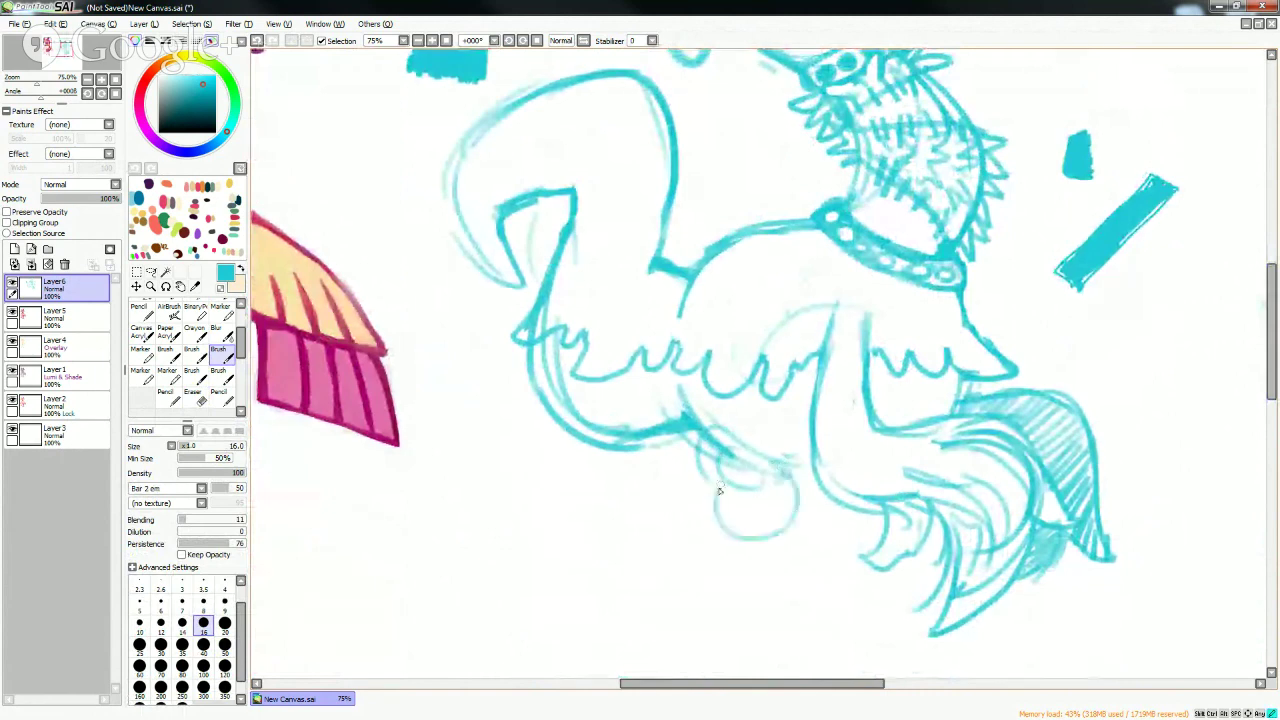
mouse_move(736, 445)
mouse_down()
mouse_move(722, 500)
mouse_move(808, 530)
mouse_move(740, 550)
mouse_up()
mouse_move(742, 445)
mouse_down()
mouse_move(745, 512)
mouse_move(728, 562)
mouse_up()
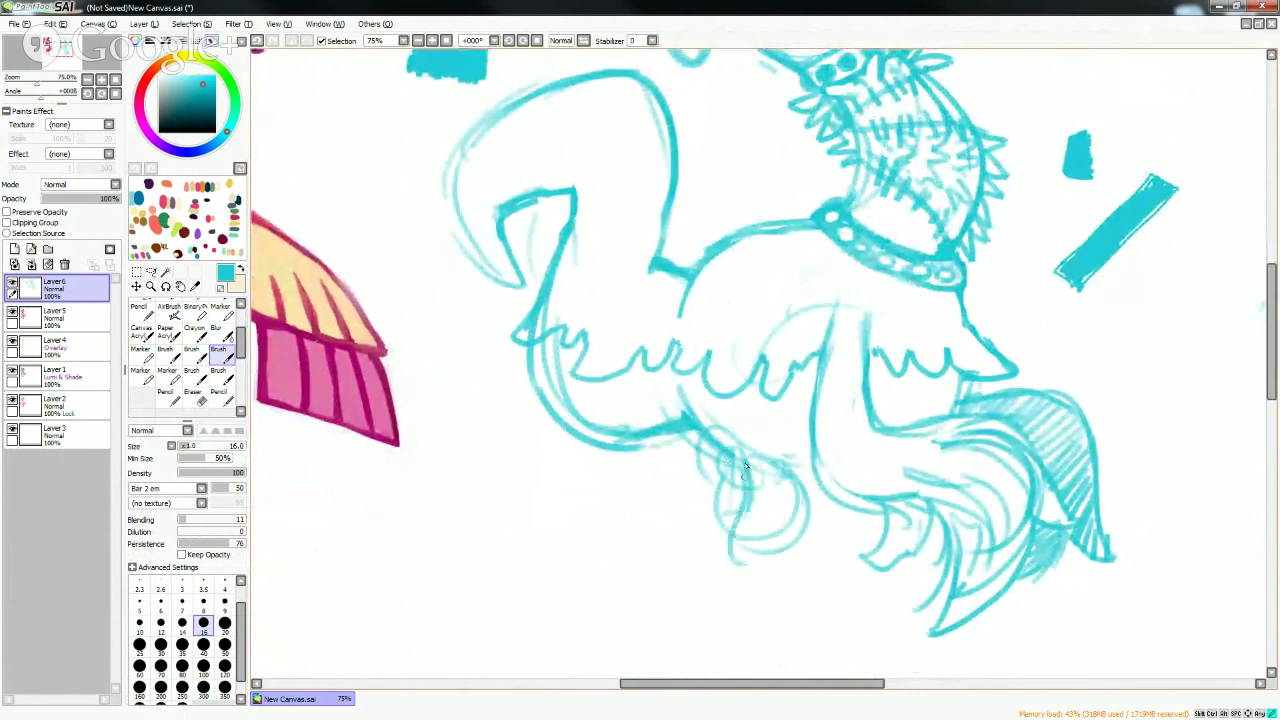
drag(745, 472, 724, 564)
mouse_move(780, 462)
mouse_down()
mouse_move(800, 555)
mouse_move(800, 505)
mouse_move(749, 600)
mouse_up()
mouse_move(733, 510)
mouse_down()
mouse_move(721, 583)
mouse_move(720, 571)
mouse_move(709, 586)
mouse_move(750, 622)
mouse_up()
mouse_move(785, 566)
mouse_down()
mouse_move(742, 622)
mouse_move(772, 582)
mouse_move(795, 610)
mouse_up()
mouse_move(711, 556)
mouse_down()
mouse_move(754, 637)
mouse_move(777, 603)
mouse_move(761, 589)
mouse_move(784, 619)
mouse_move(763, 589)
mouse_move(802, 625)
mouse_up()
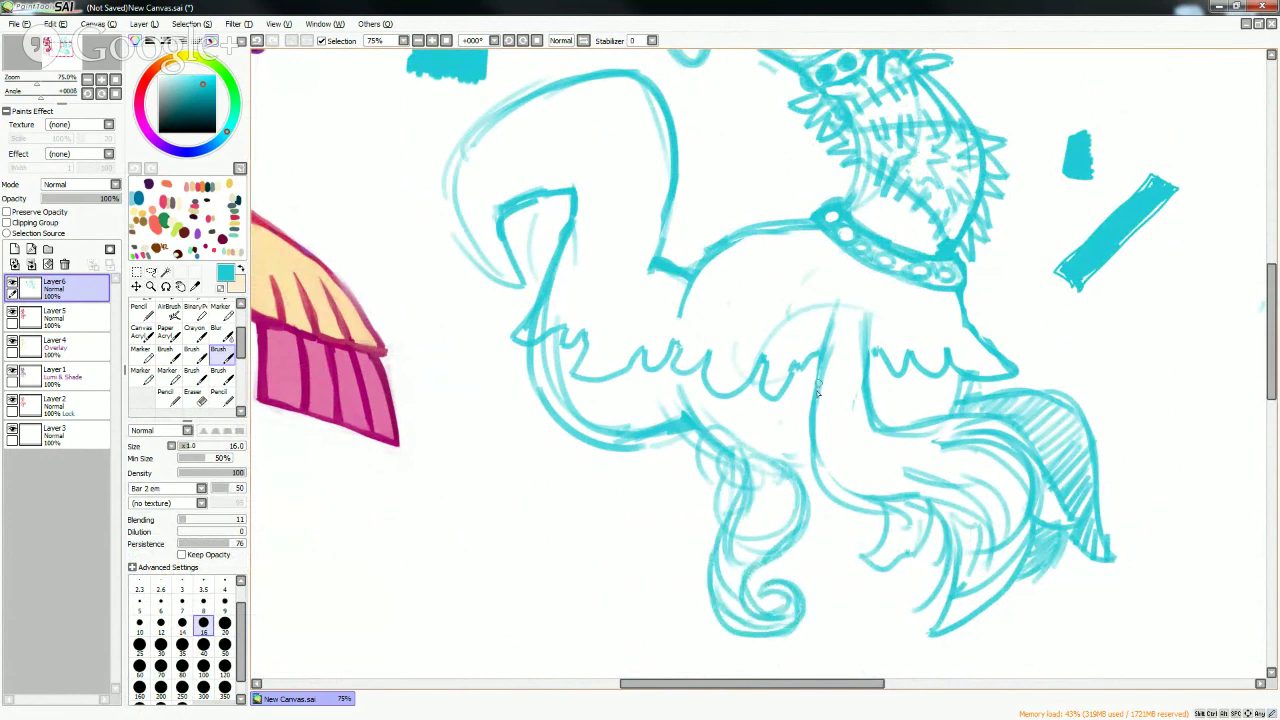
- Sketch a second curled leg beside the first and join it to the belly line in front of the tail
mouse_move(745, 494)
mouse_down()
mouse_move(728, 431)
mouse_move(761, 438)
mouse_move(737, 436)
mouse_move(800, 486)
mouse_up()
mouse_move(730, 404)
mouse_down()
mouse_move(760, 447)
mouse_move(813, 470)
mouse_move(835, 508)
mouse_move(838, 558)
mouse_up()
drag(866, 532, 852, 610)
mouse_move(808, 538)
mouse_down()
mouse_move(830, 622)
mouse_move(806, 532)
mouse_move(858, 623)
mouse_move(879, 588)
mouse_move(858, 589)
mouse_move(892, 595)
mouse_move(858, 607)
mouse_move(870, 610)
mouse_move(827, 582)
mouse_move(862, 606)
mouse_up()
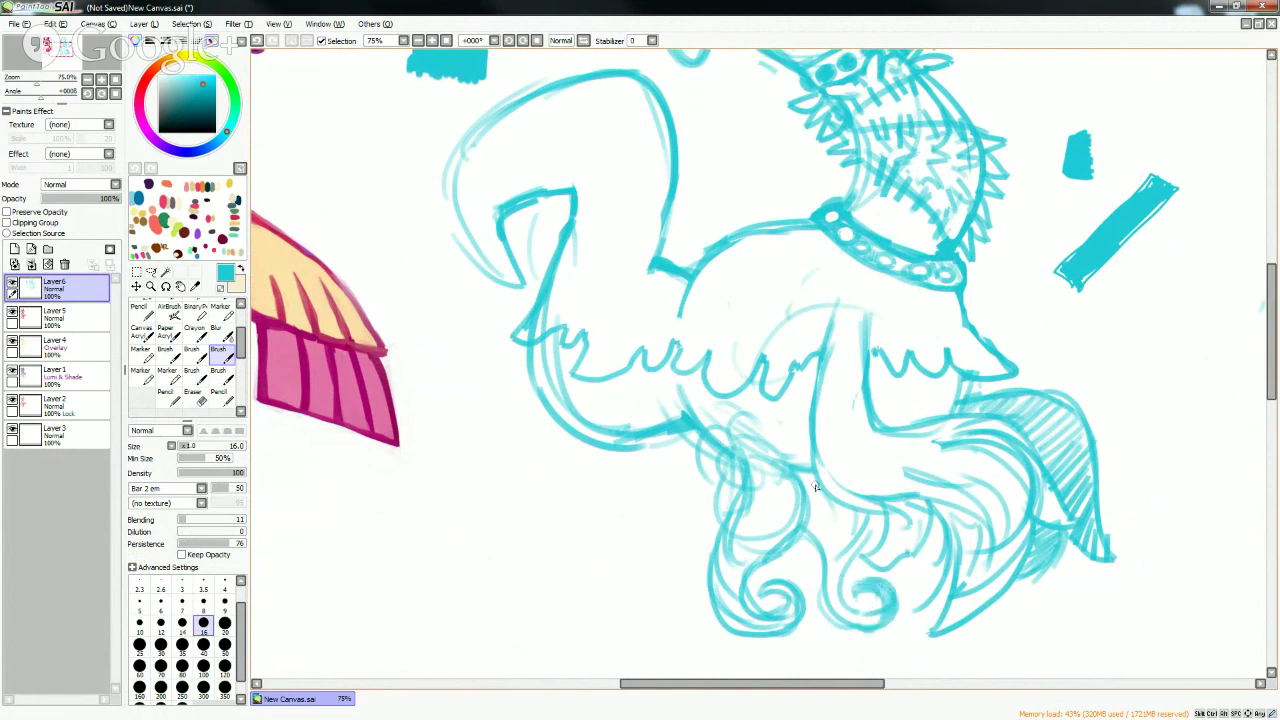
drag(808, 522, 829, 573)
mouse_move(811, 498)
mouse_down()
mouse_move(838, 620)
mouse_move(855, 640)
mouse_move(884, 630)
mouse_up()
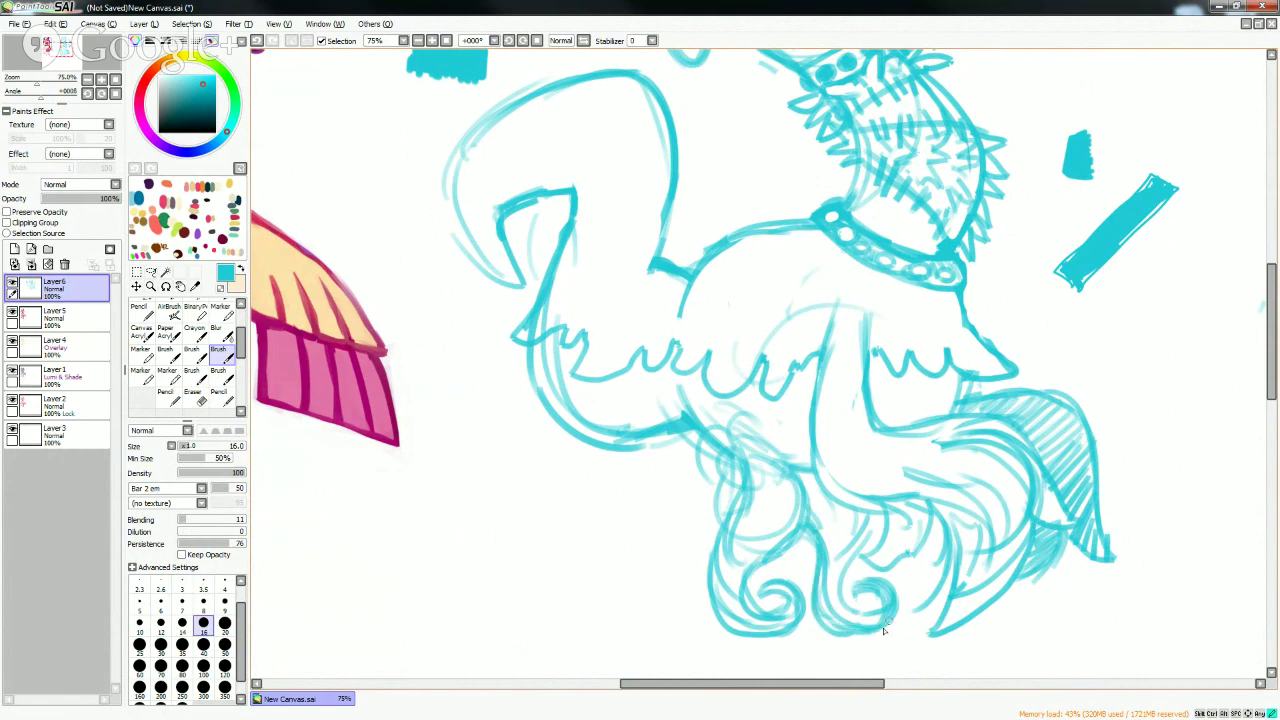
mouse_move(869, 508)
mouse_down()
mouse_move(848, 560)
mouse_move(822, 476)
mouse_up()
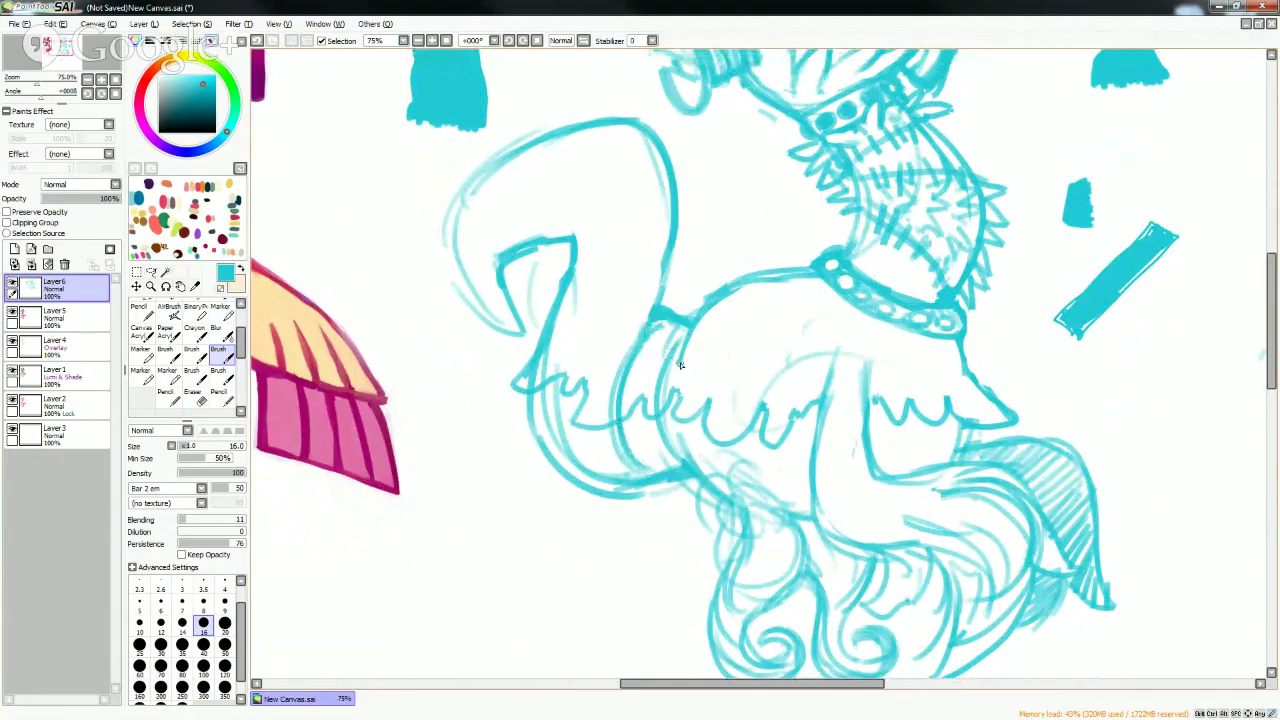
- Erase the ragged hem crossing the limb joint, then redraw the joint's curved band and fill it with small circles
key(e)
mouse_move(640, 460)
mouse_down()
mouse_move(630, 420)
mouse_move(670, 343)
mouse_up()
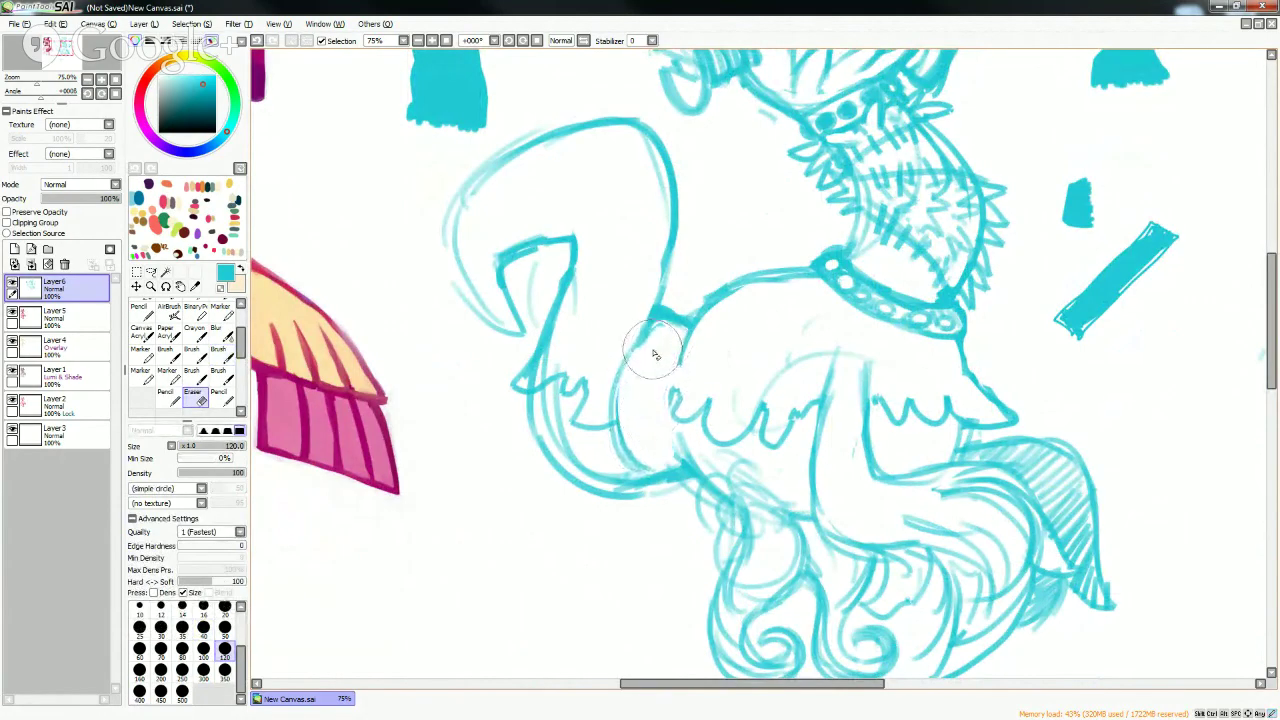
key(b)
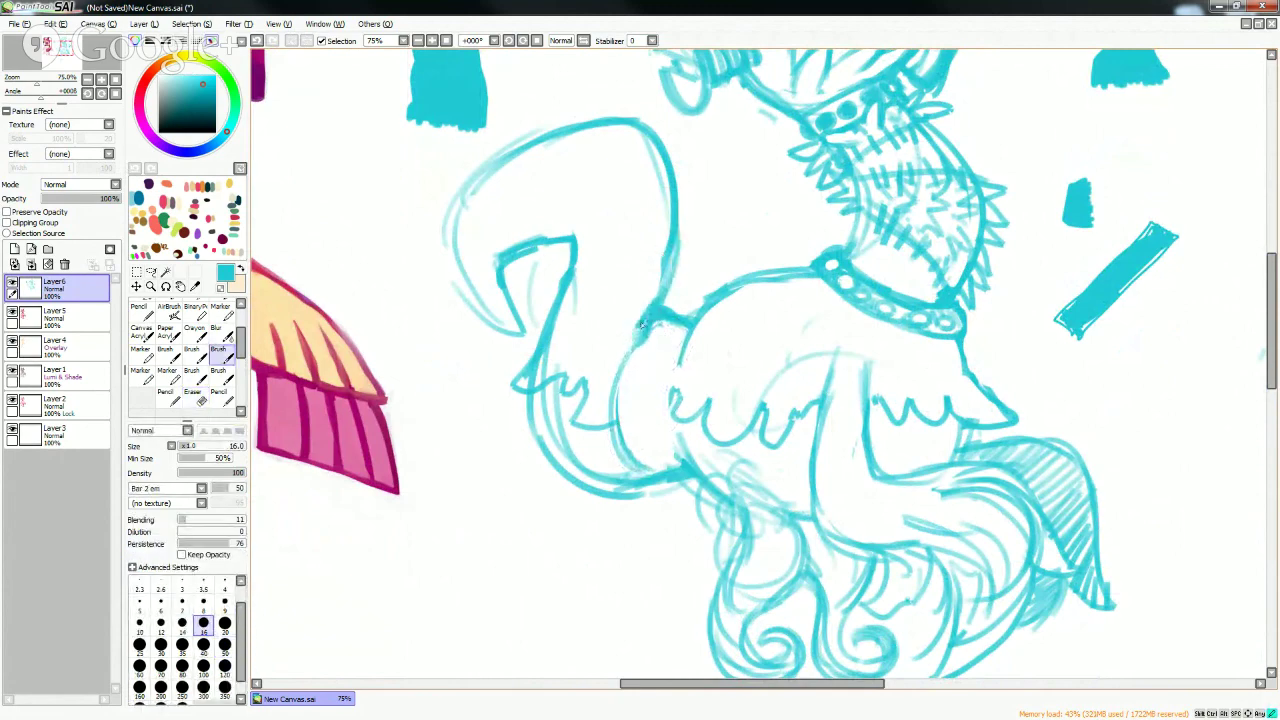
mouse_move(638, 328)
mouse_down()
mouse_move(680, 364)
mouse_move(682, 460)
mouse_up()
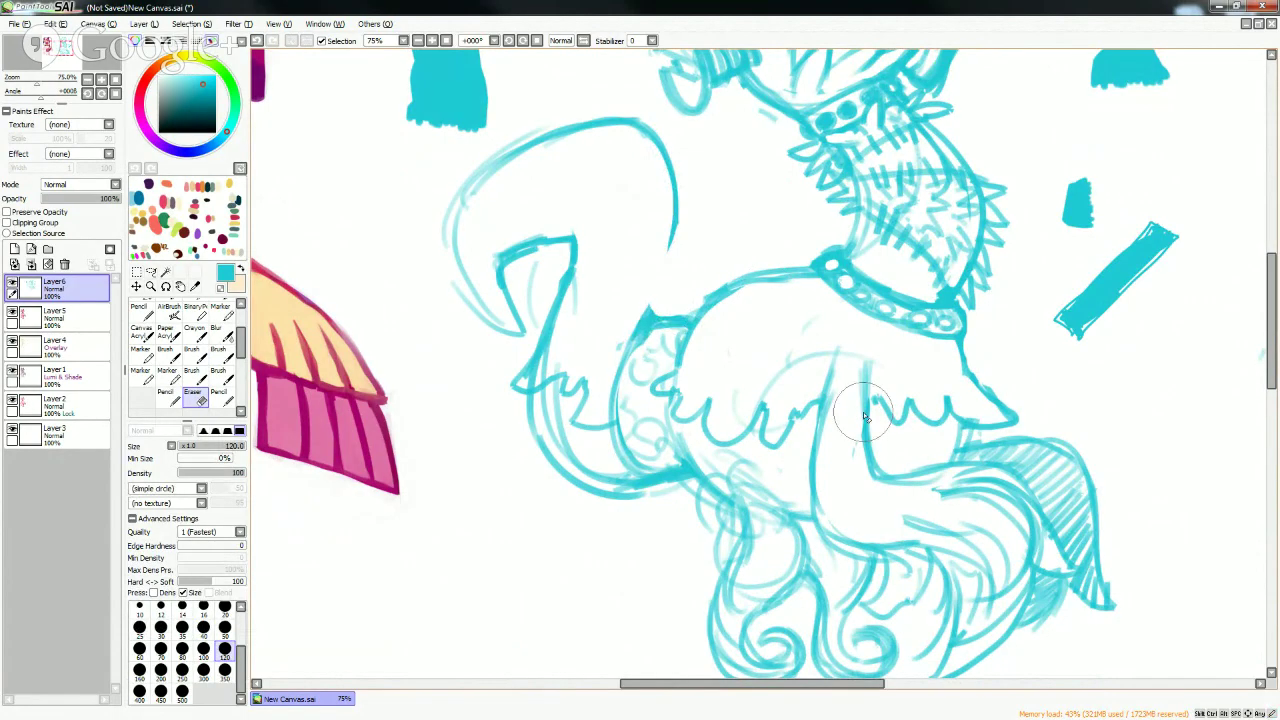
key(b)
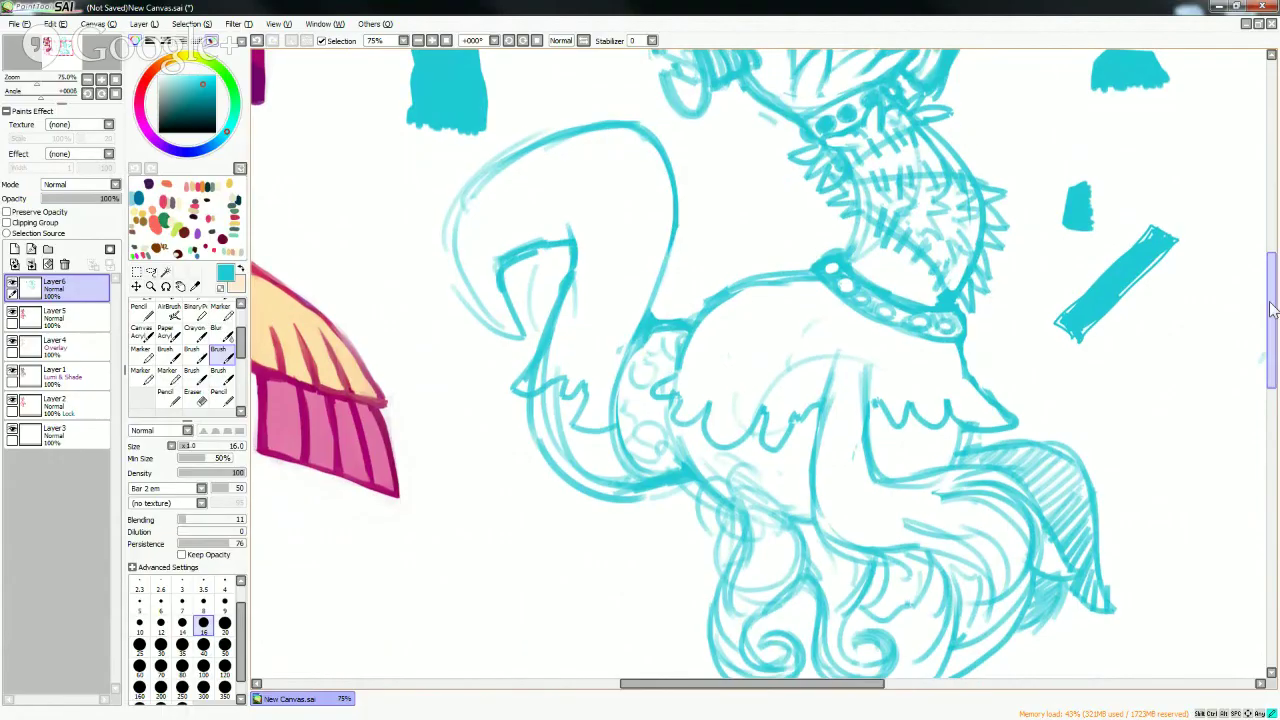
- Redraw the head's outline above the side bolt and remove the faint rounded guide lines beside it
scroll(1271, 242, up, 5)
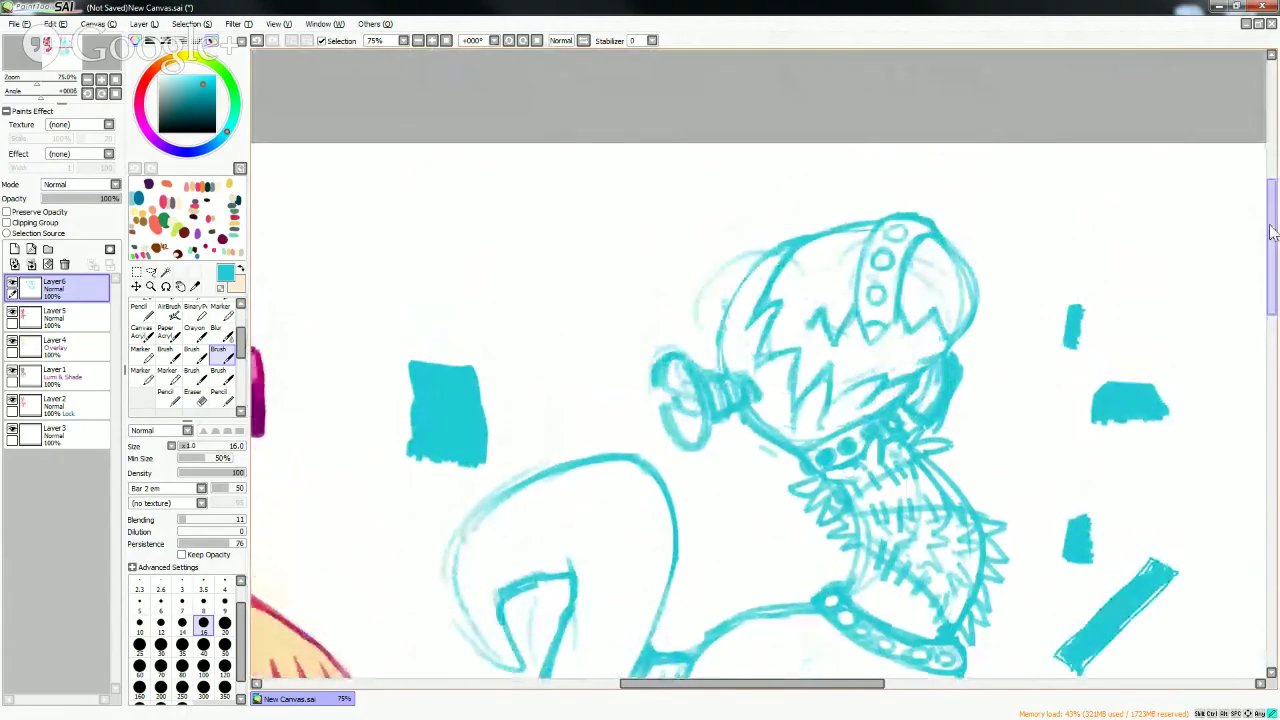
key(e)
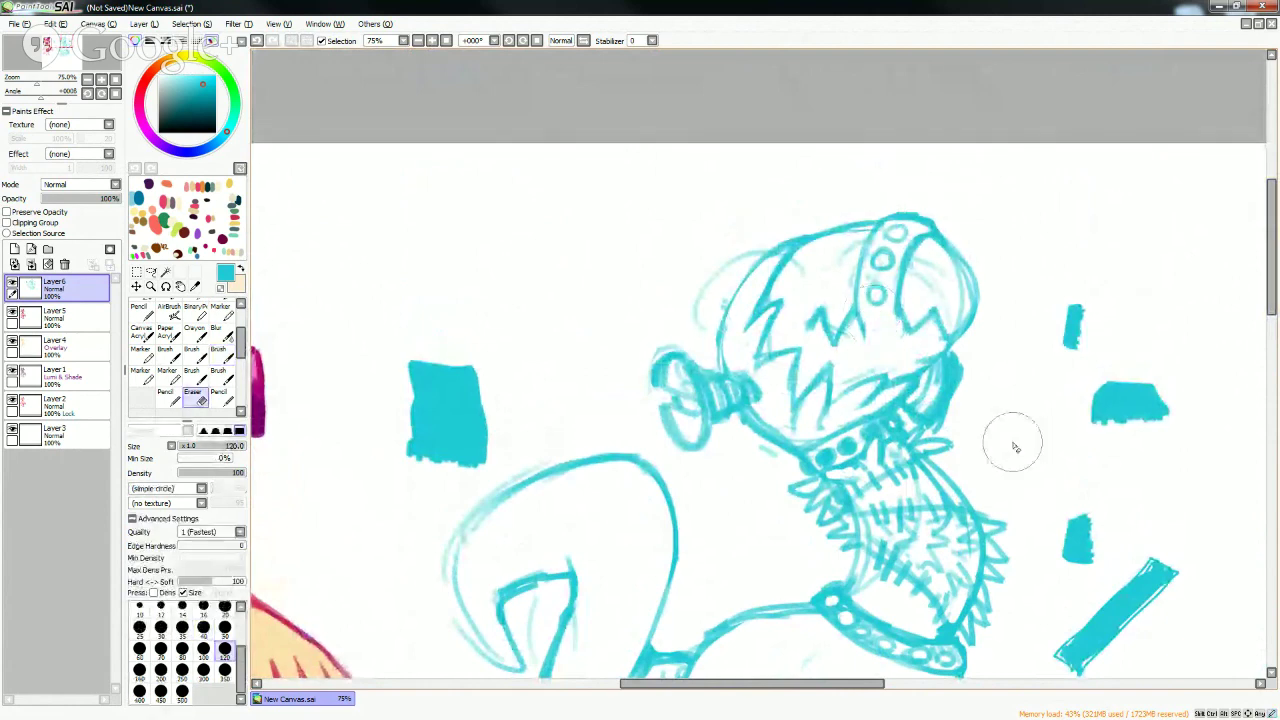
key(b)
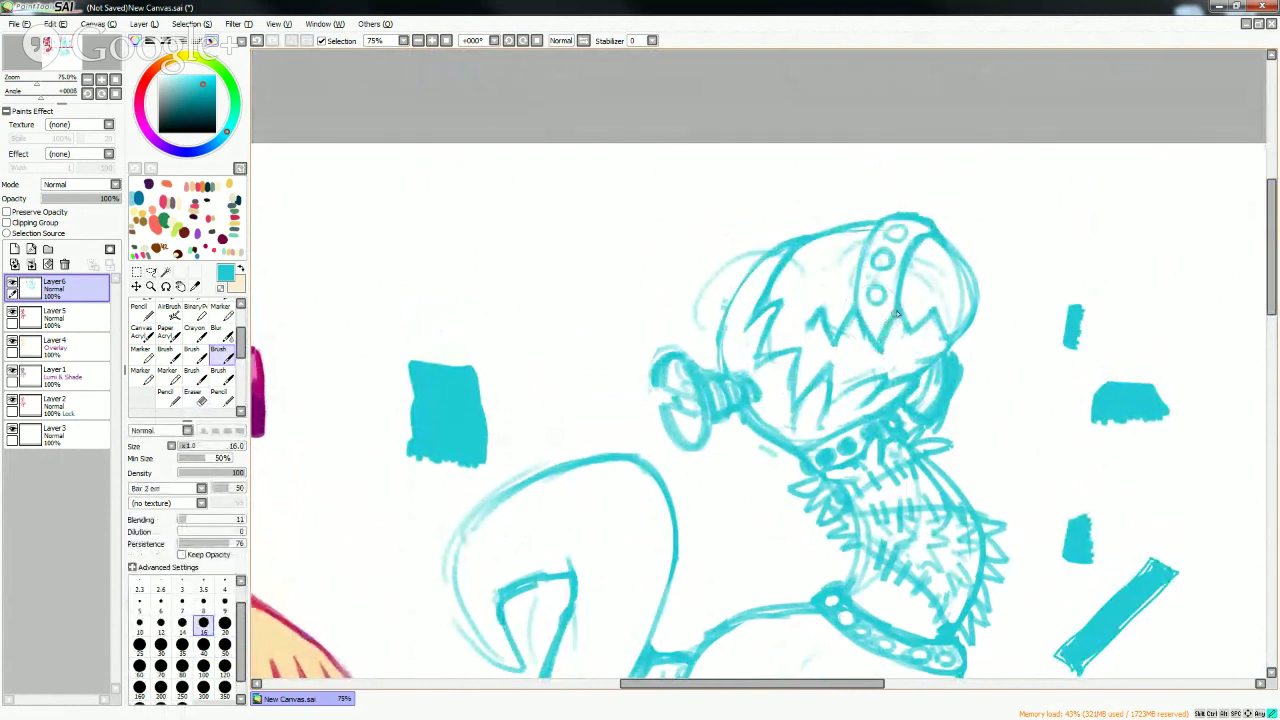
key(e)
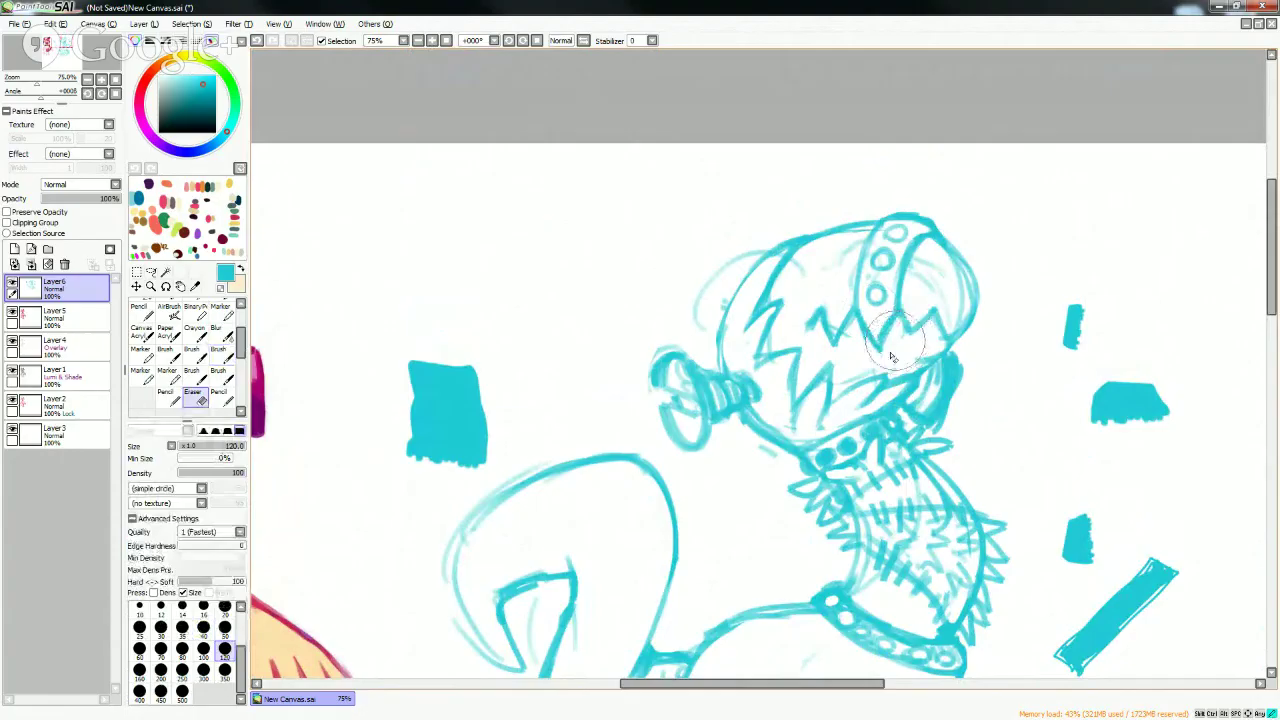
key(b)
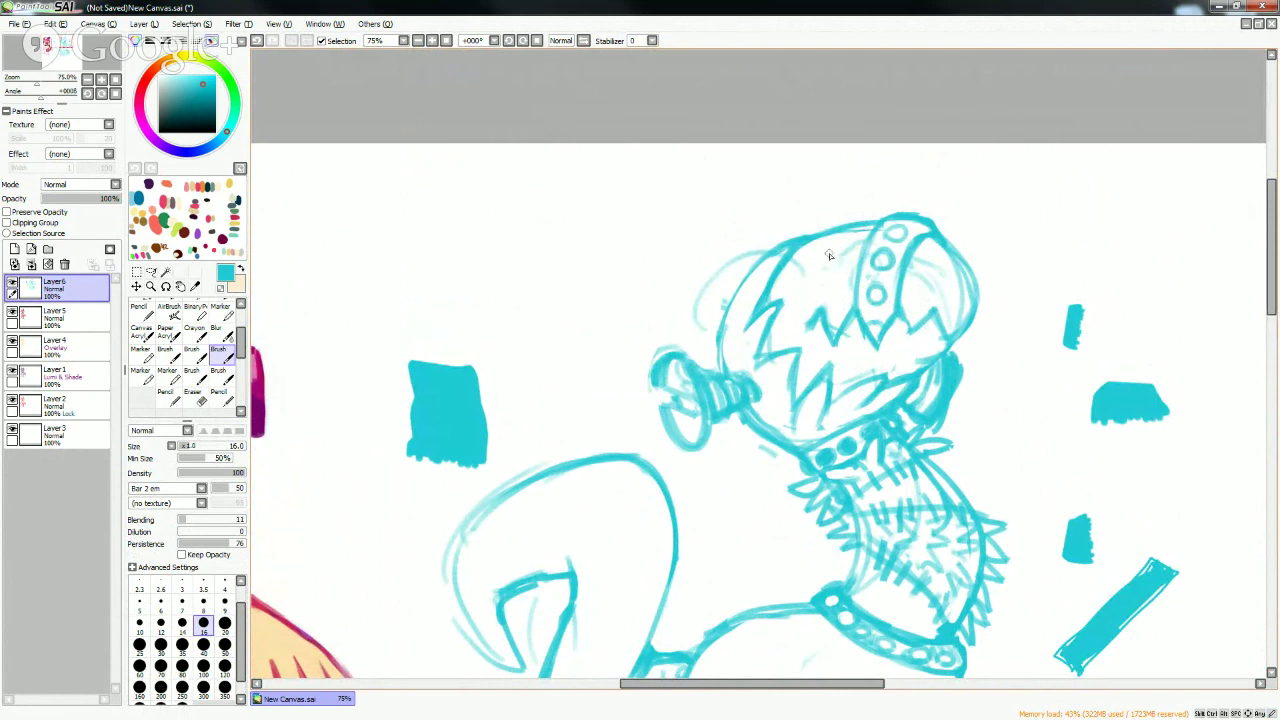
mouse_move(716, 366)
mouse_down()
mouse_move(738, 284)
mouse_move(766, 259)
mouse_up()
mouse_move(720, 308)
mouse_down()
mouse_move(764, 254)
mouse_move(732, 238)
mouse_move(684, 304)
mouse_move(688, 286)
mouse_up()
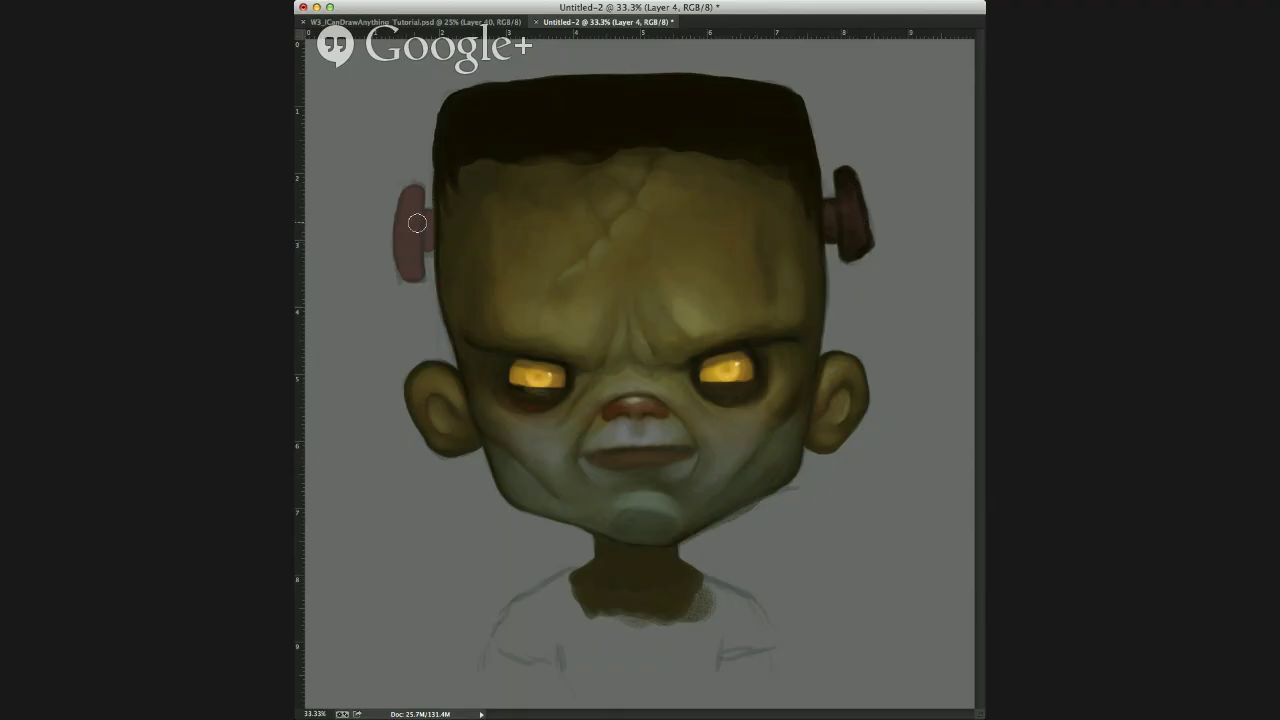
- Switch to the Frankenstein portrait in Photoshop and darken the bolt on the left side of the head
drag(431, 226, 421, 240)
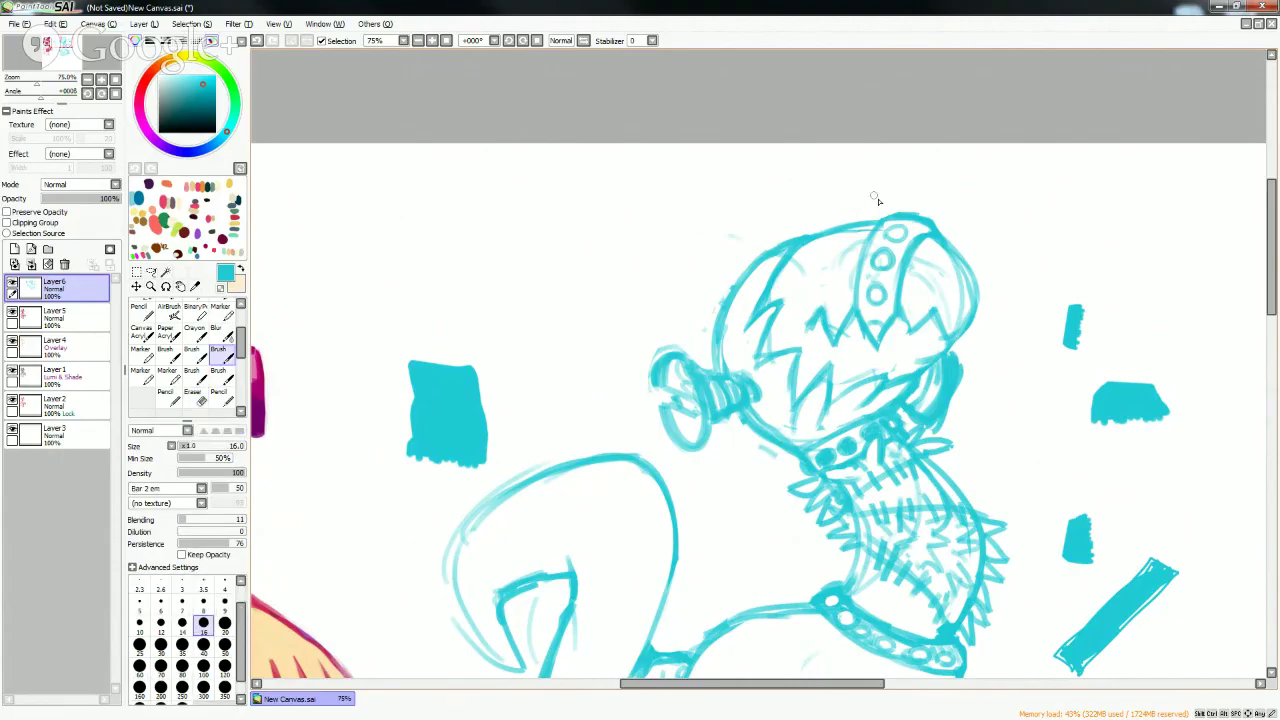
- Switch back to PaintTool SAI, sketch a small bolt on top of the head, and try a rounded one at the far edge before erasing it
mouse_move(826, 222)
mouse_down()
mouse_move(848, 208)
mouse_move(813, 225)
mouse_move(848, 217)
mouse_move(850, 229)
mouse_up()
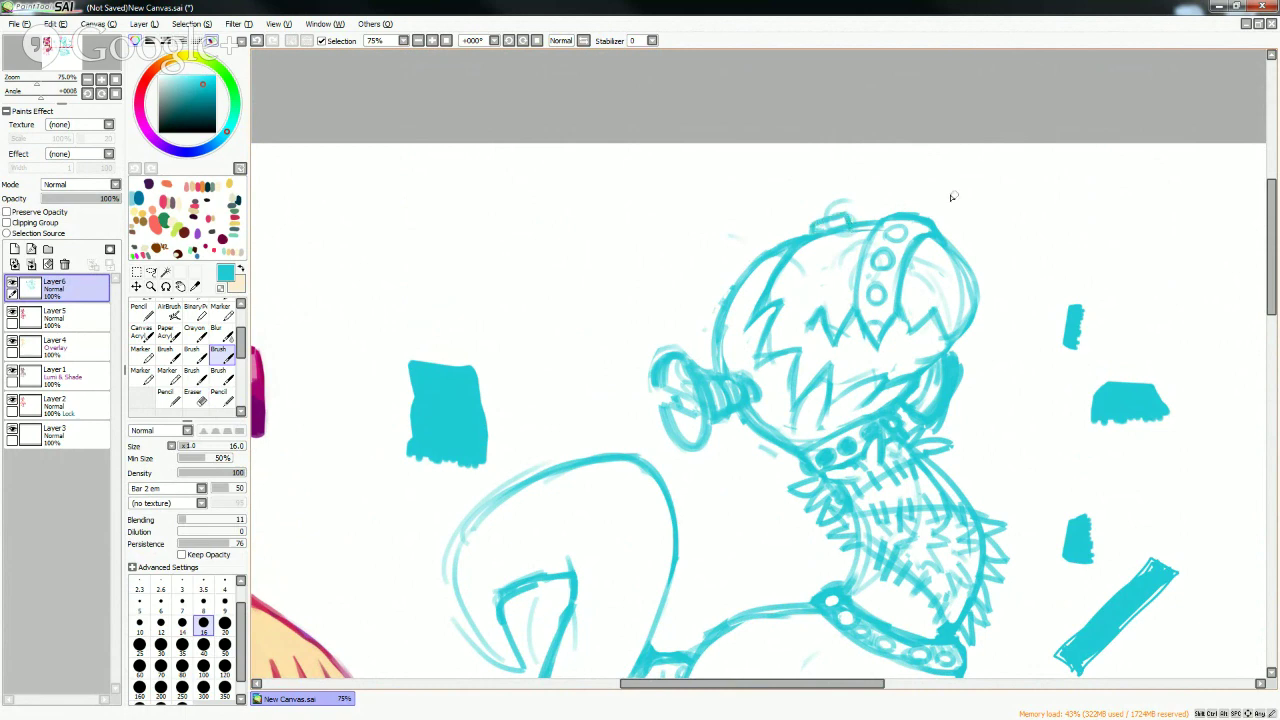
mouse_move(948, 262)
mouse_down()
mouse_move(983, 267)
mouse_move(949, 282)
mouse_up()
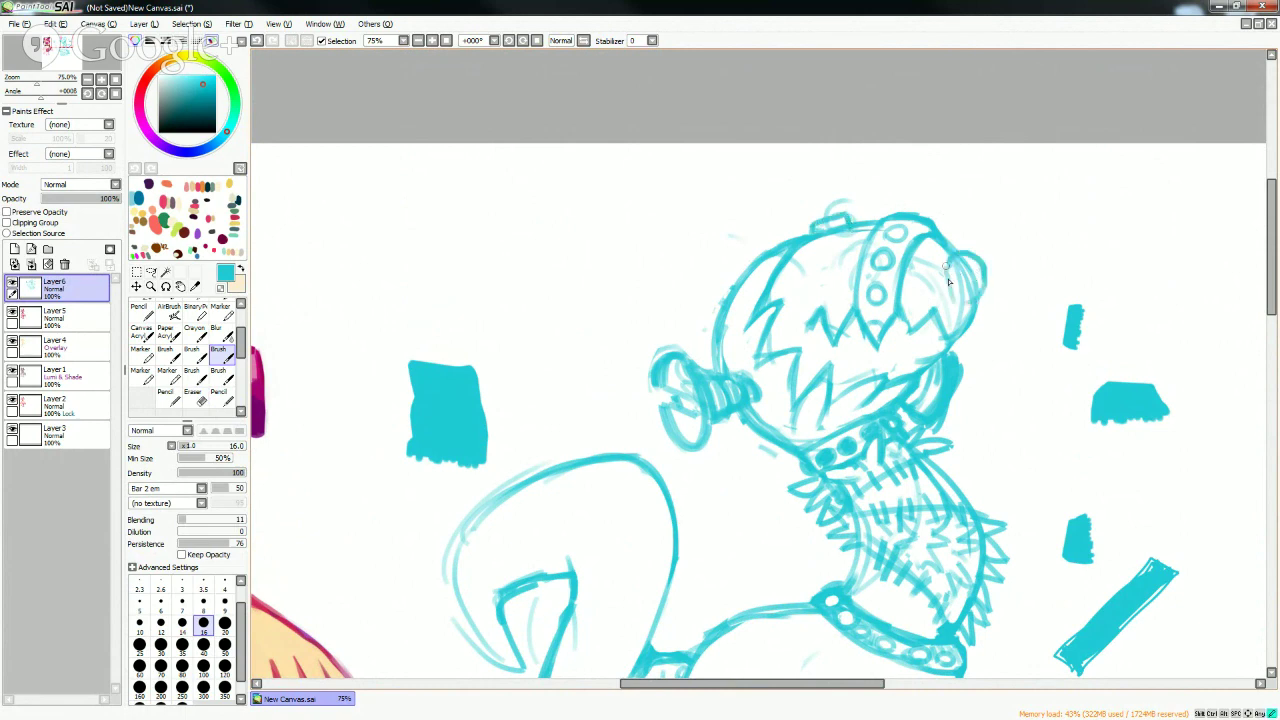
key(e)
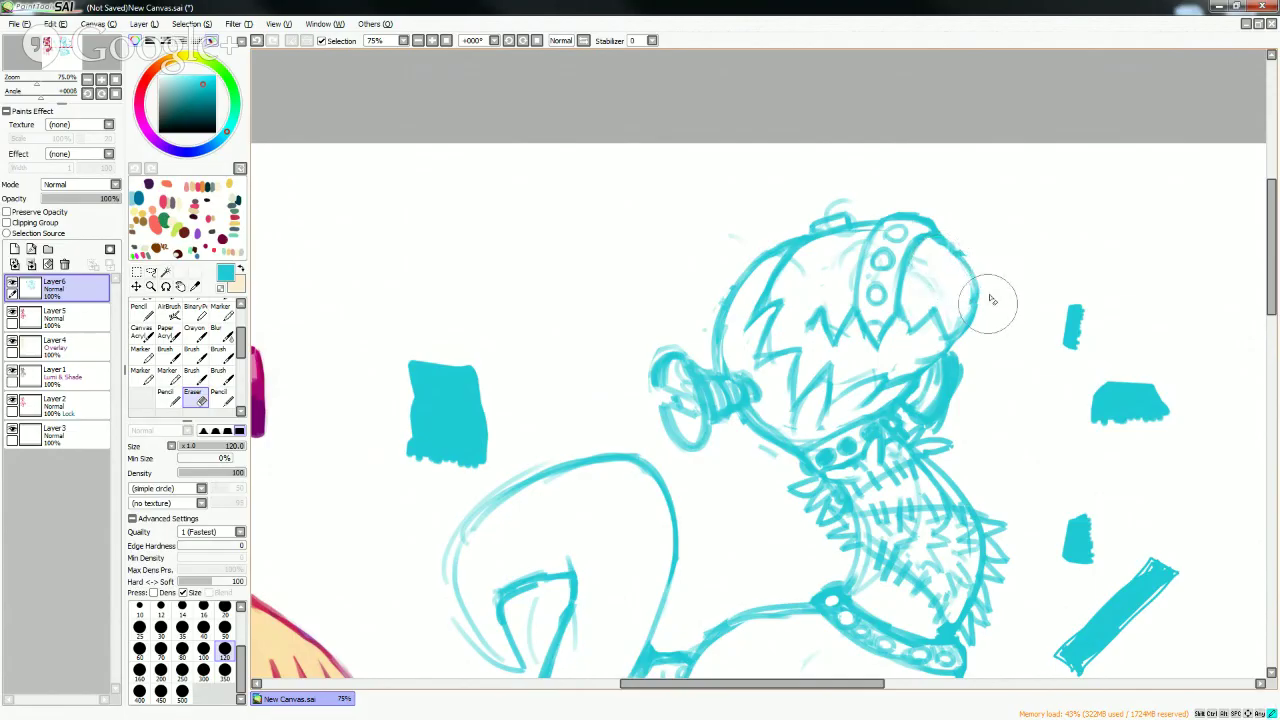
drag(995, 290, 970, 240)
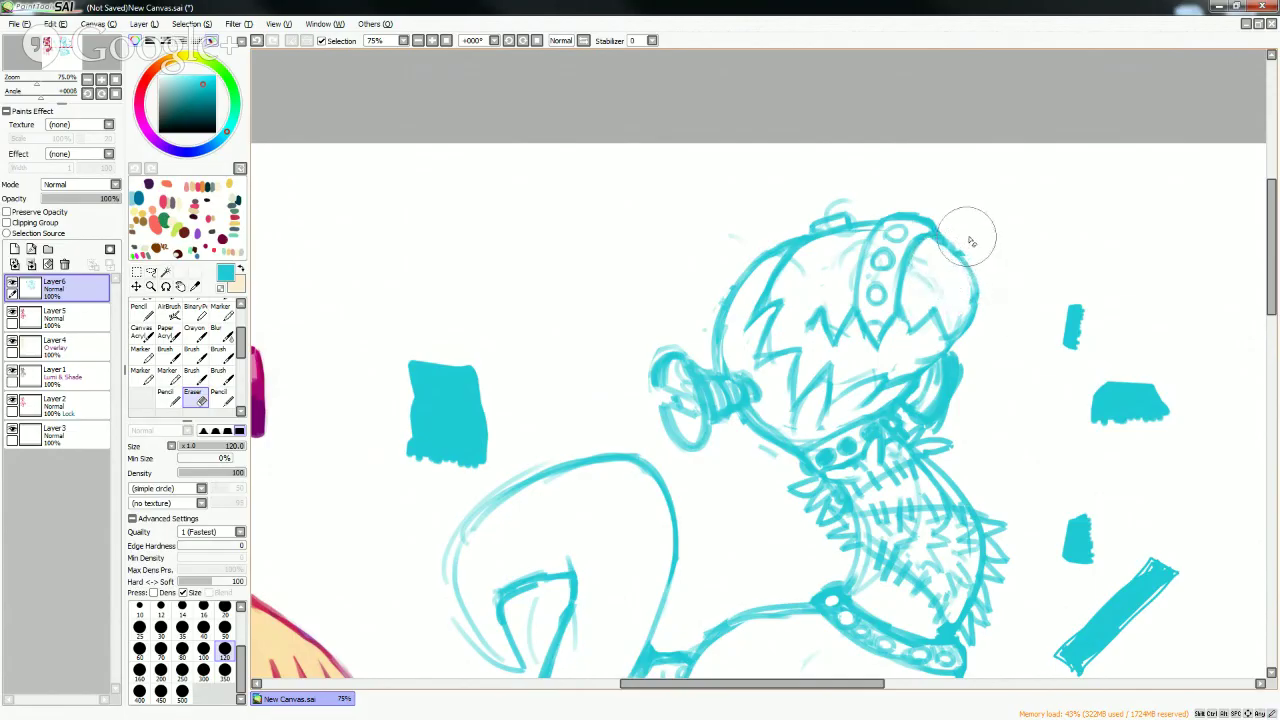
key(b)
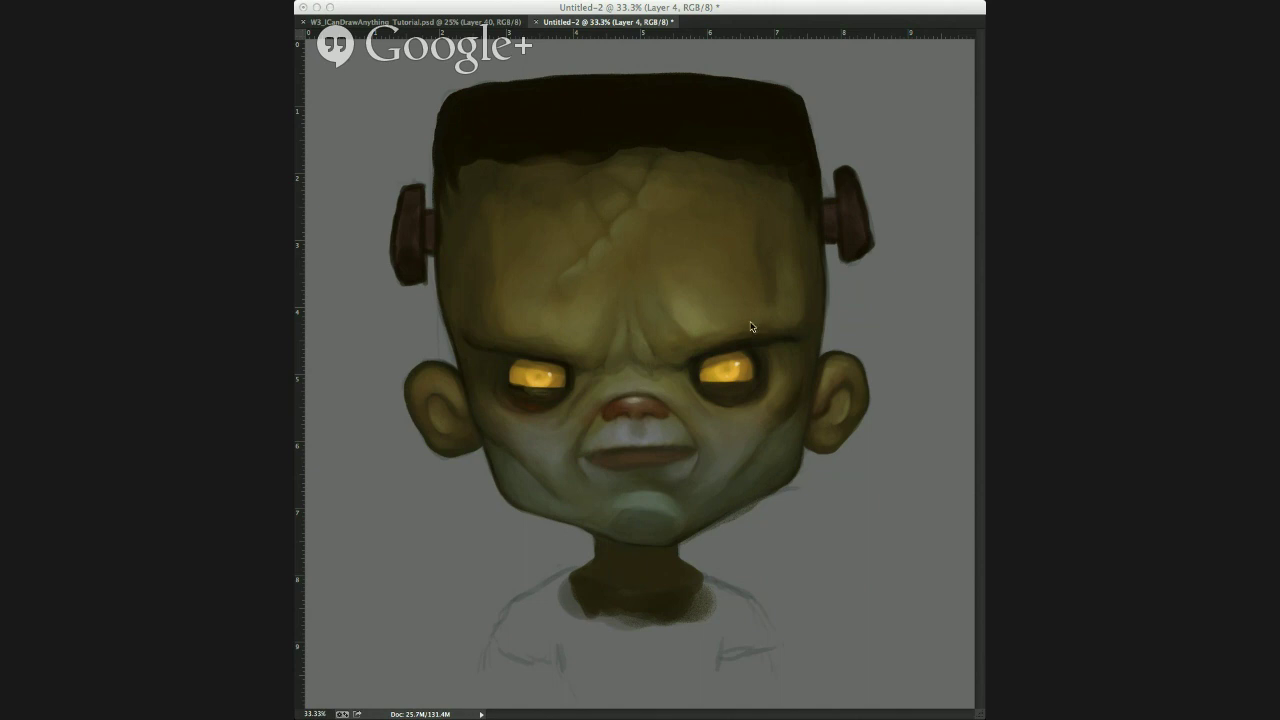
- Switch to the Photoshop portrait and paint a light highlight on the bolt at the right side of the head
click(848, 238)
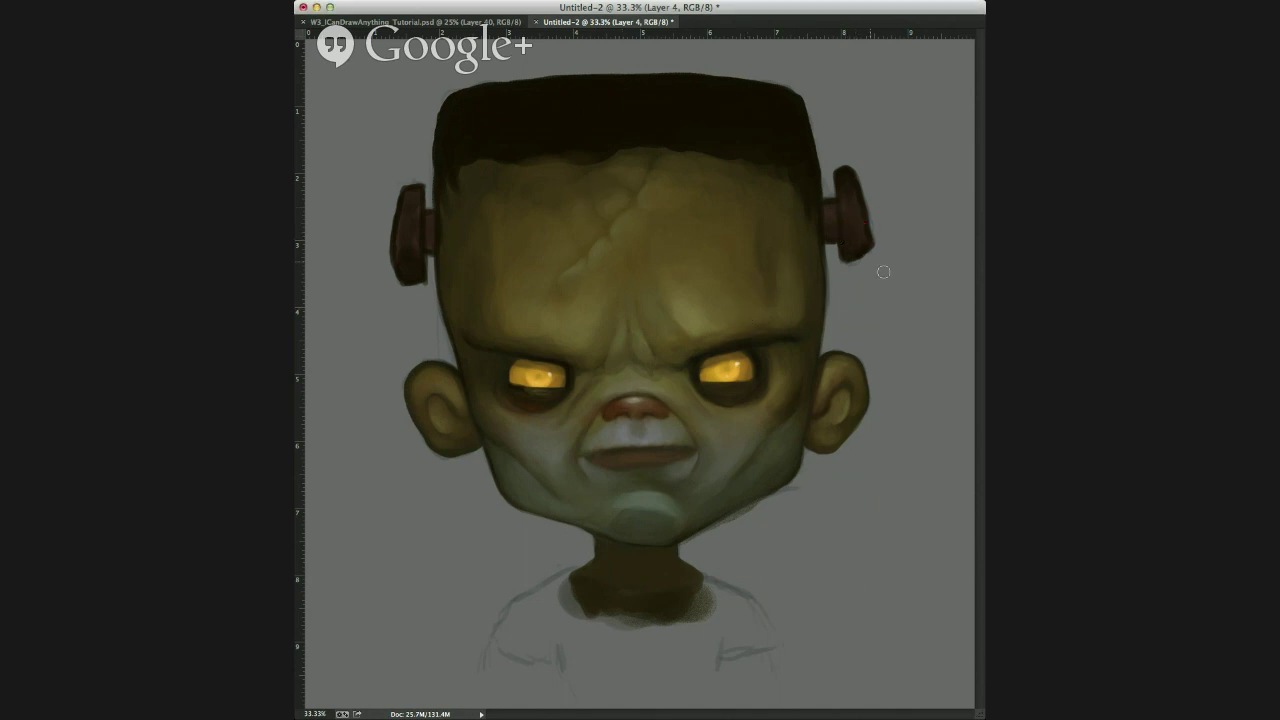
mouse_move(843, 197)
mouse_down()
mouse_move(847, 221)
mouse_move(858, 218)
mouse_up()
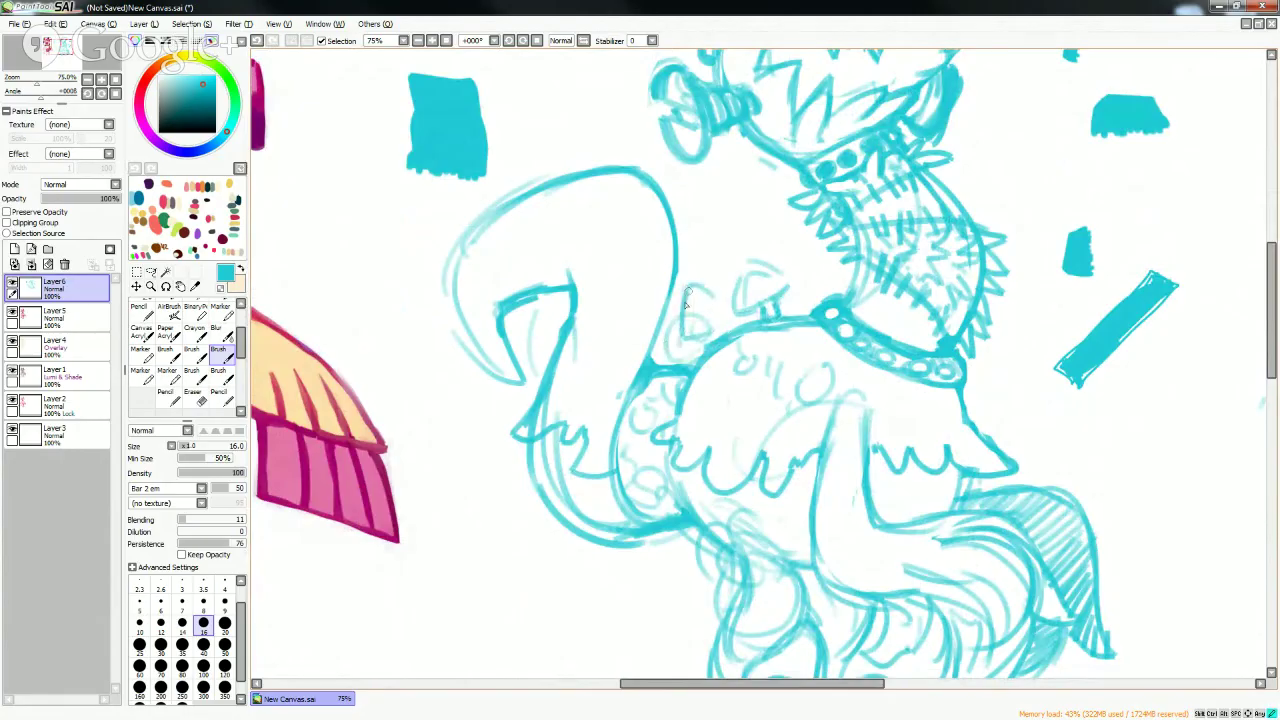
- Switch back to PaintTool SAI and sketch rough bolt shapes rising from the upper contour of the lower body
mouse_move(716, 298)
mouse_down()
mouse_move(698, 337)
mouse_move(686, 303)
mouse_move(713, 323)
mouse_up()
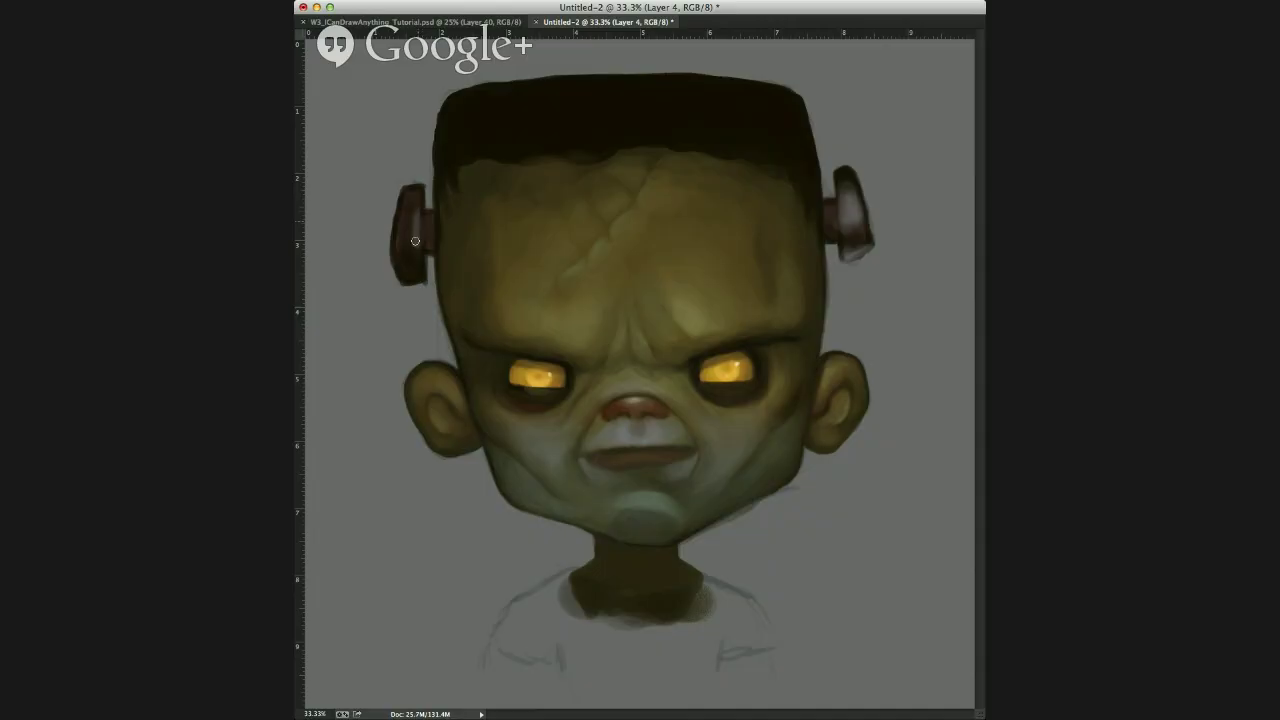
- Switch to the Photoshop portrait, paint a highlight on the left bolt, and enlarge the brush
mouse_move(415, 241)
mouse_down()
mouse_move(401, 219)
mouse_move(399, 233)
mouse_move(403, 217)
mouse_move(414, 263)
mouse_up()
key(])
key(])
key(])
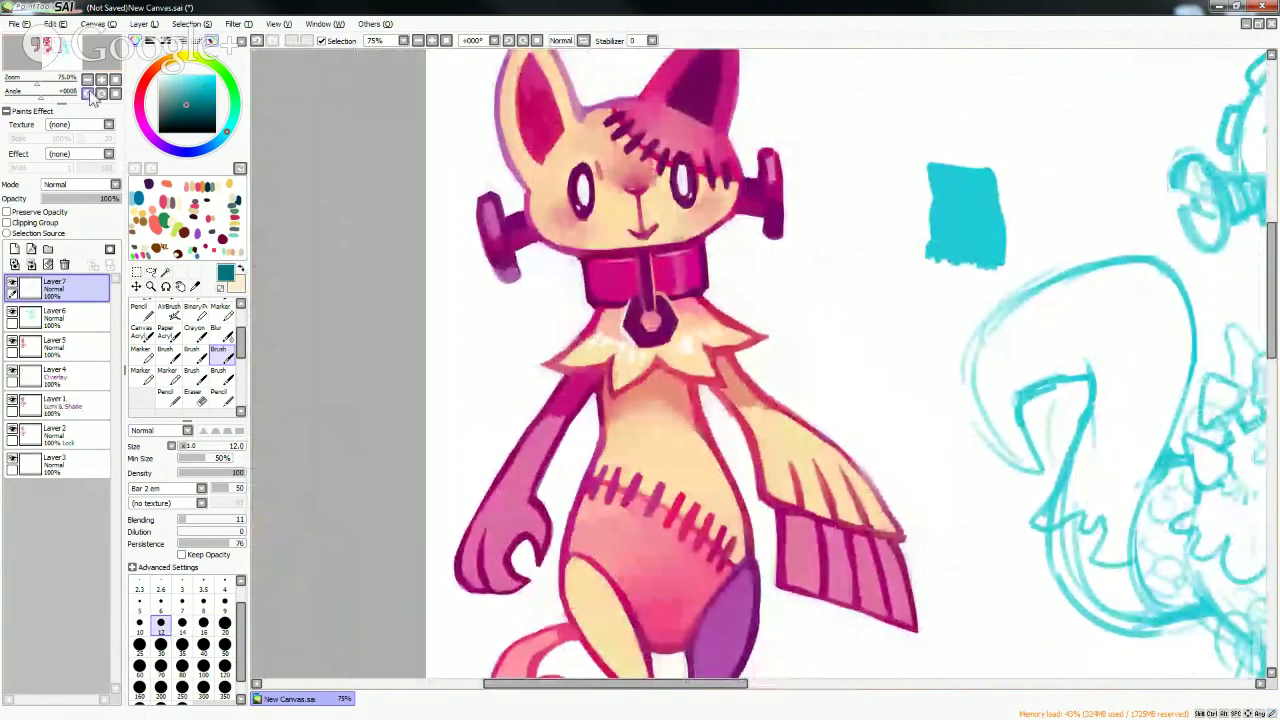
- Switch back to PaintTool SAI, zoom out to 50%, hide Layer6, and toggle Layer5 to compare the cat's rough and finished stages
click(87, 79)
drag(73, 56, 81, 59)
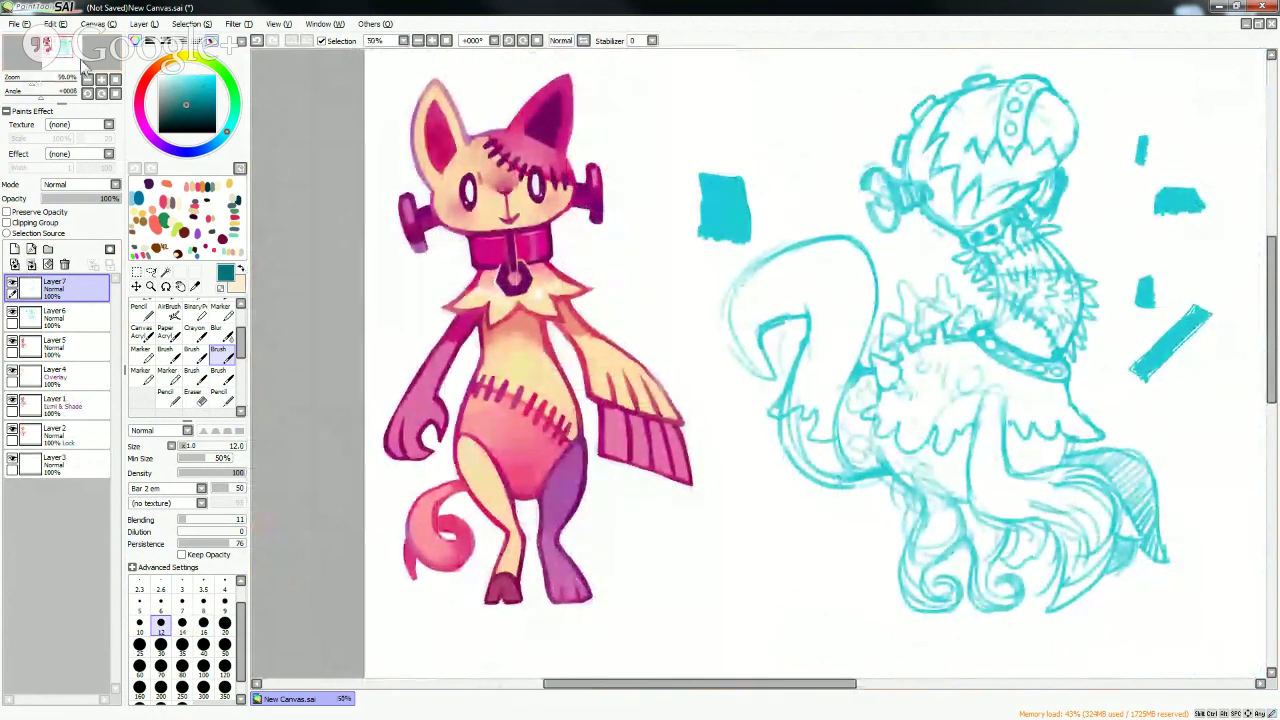
click(12, 315)
click(12, 345)
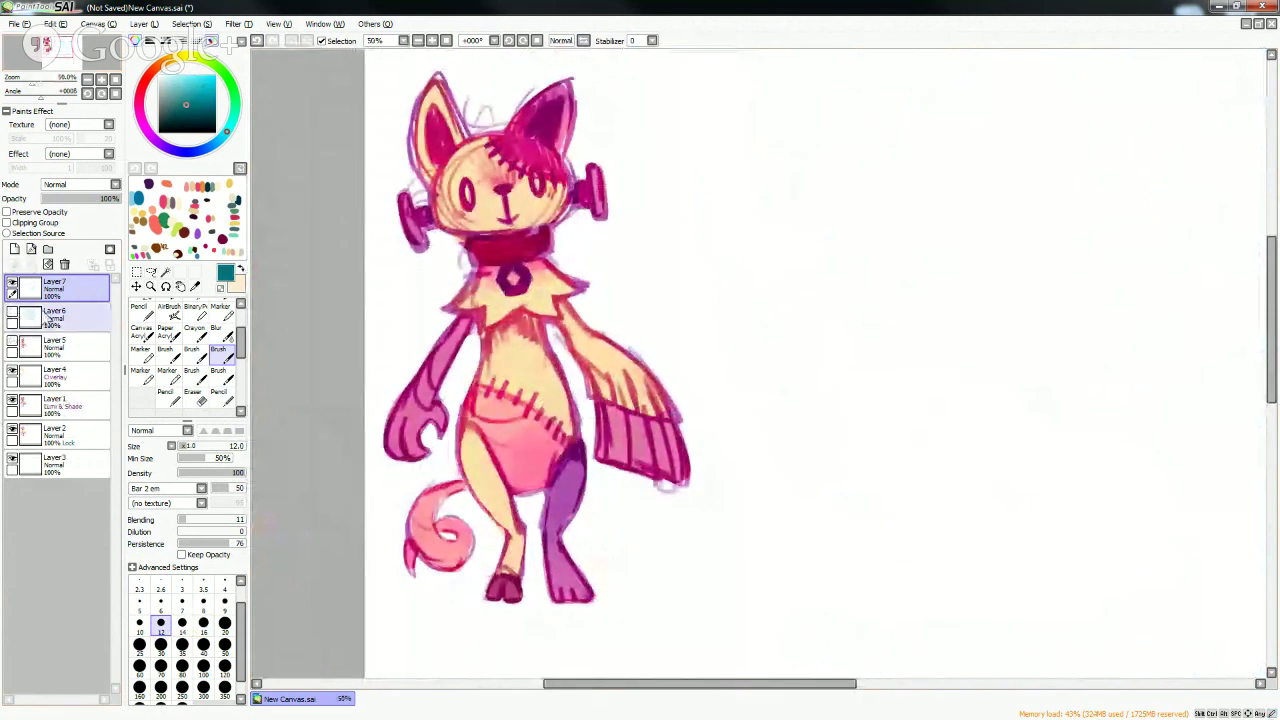
click(12, 345)
click(12, 345)
click(12, 345)
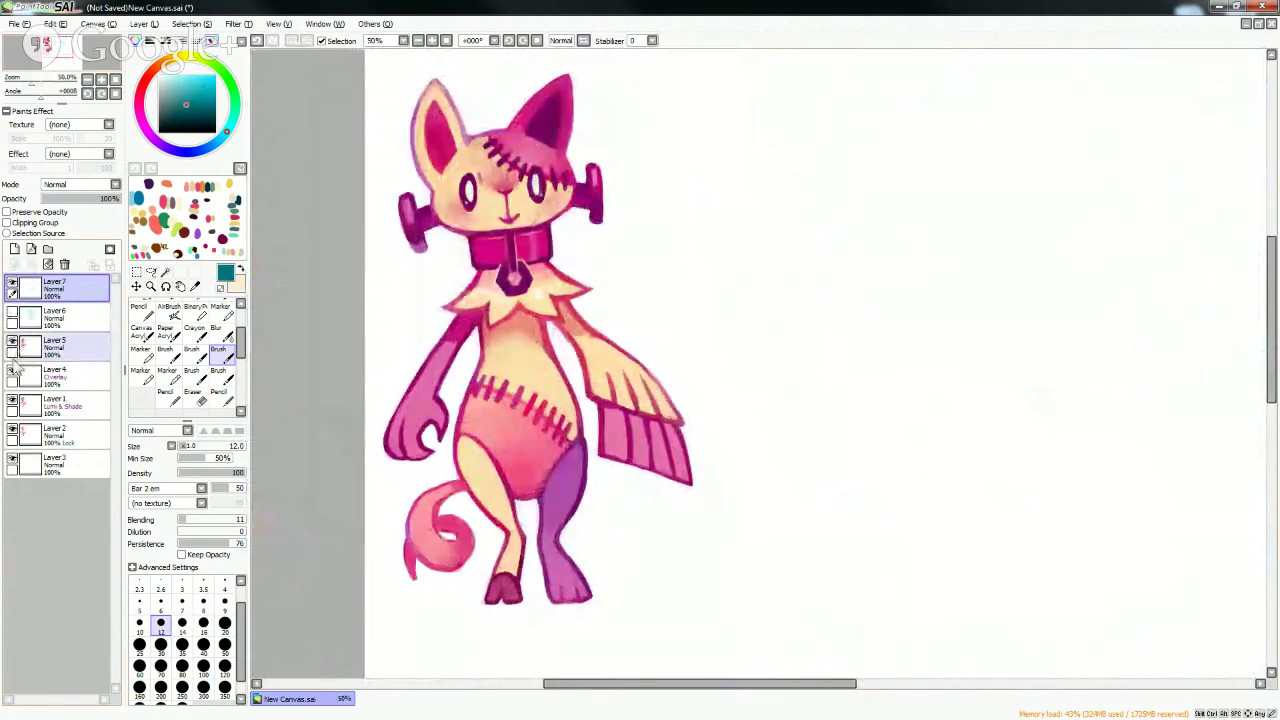
- Hide Layer5, Layer4 and Layer1 to view only the cat's flat colours
click(12, 345)
click(12, 374)
click(12, 403)
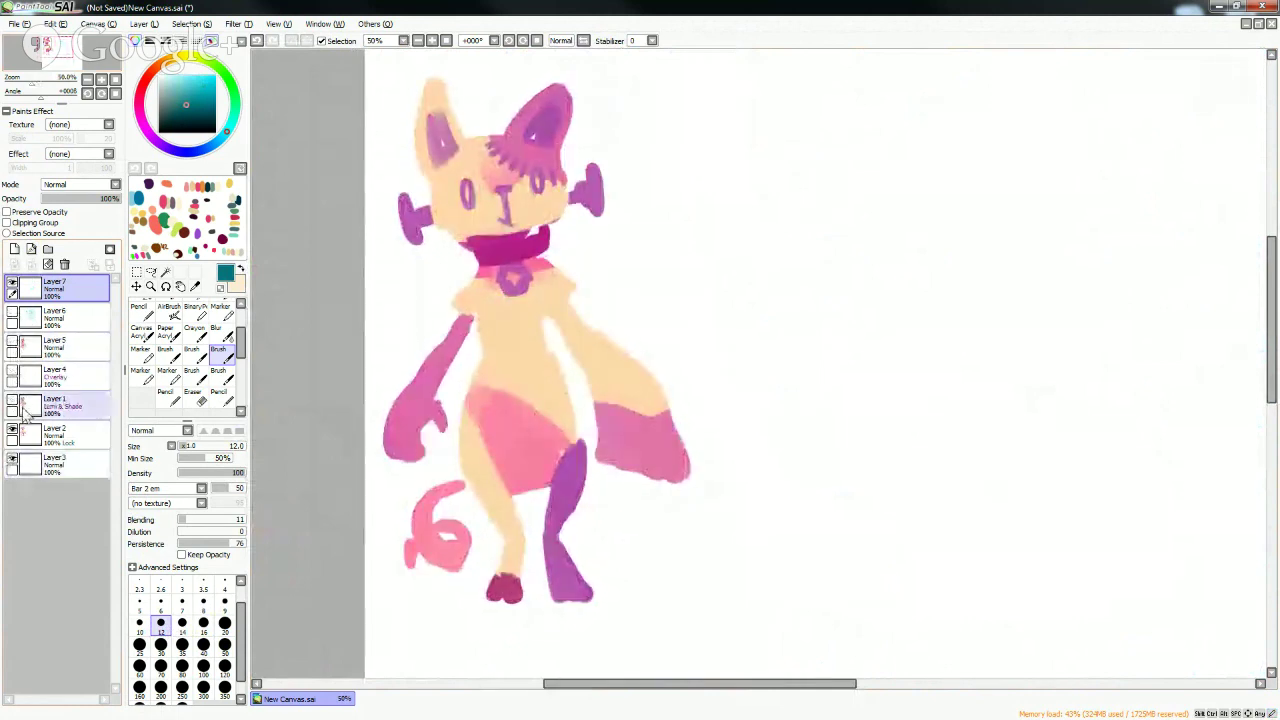
- View the cat's Layer1 line sketch on its own, then show the Layer2 colours together with it
click(12, 432)
click(12, 403)
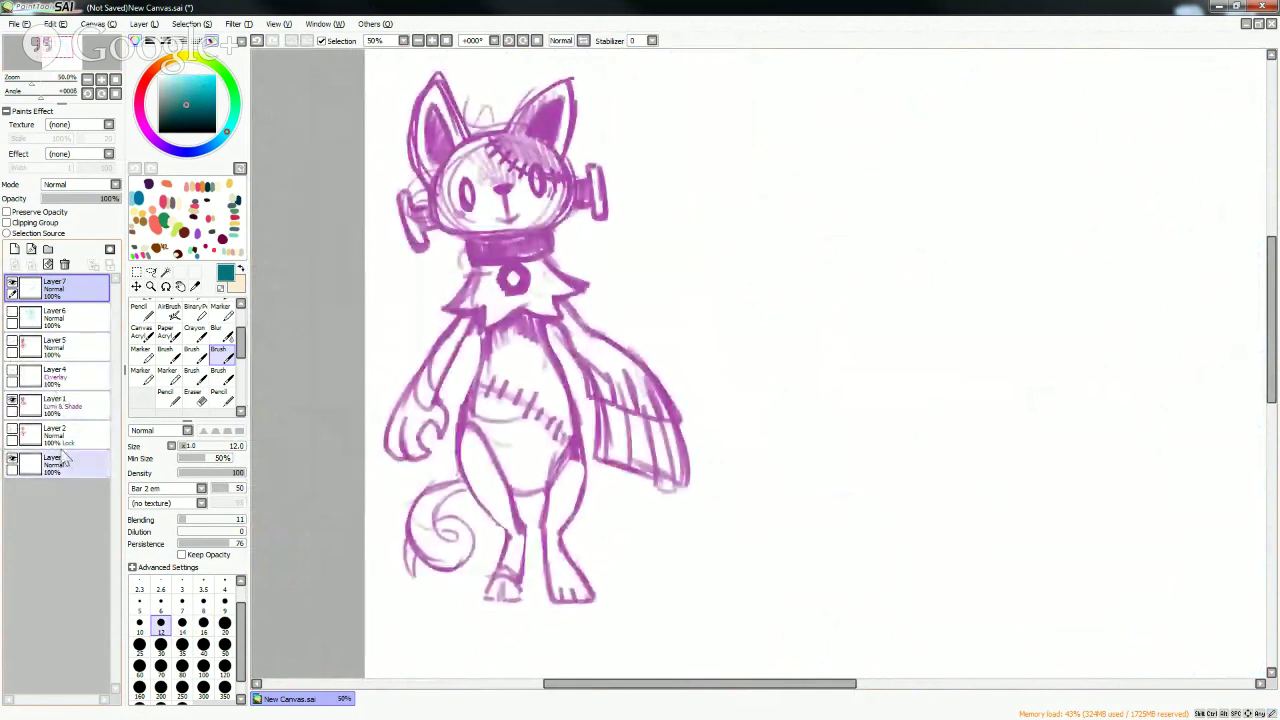
click(12, 432)
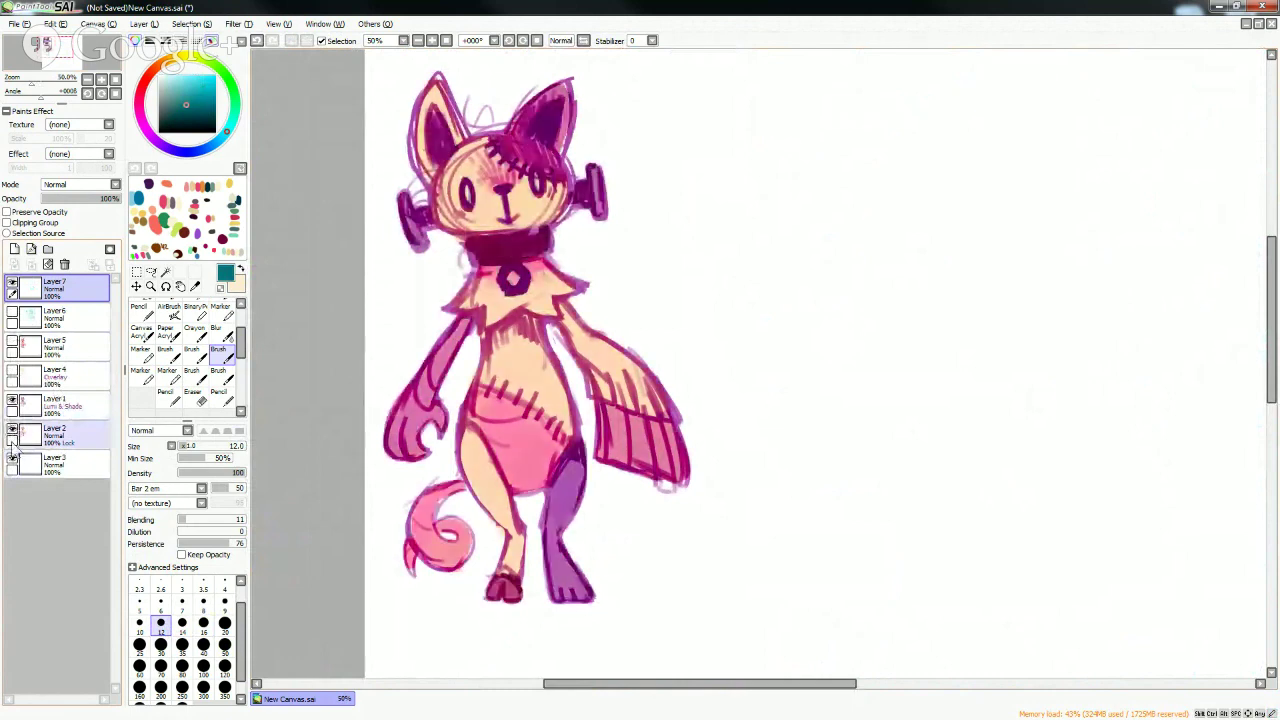
- Show the Layer4 overlay and the finished Layer5 painting again, toggling them to compare the cat's painting stages
click(12, 374)
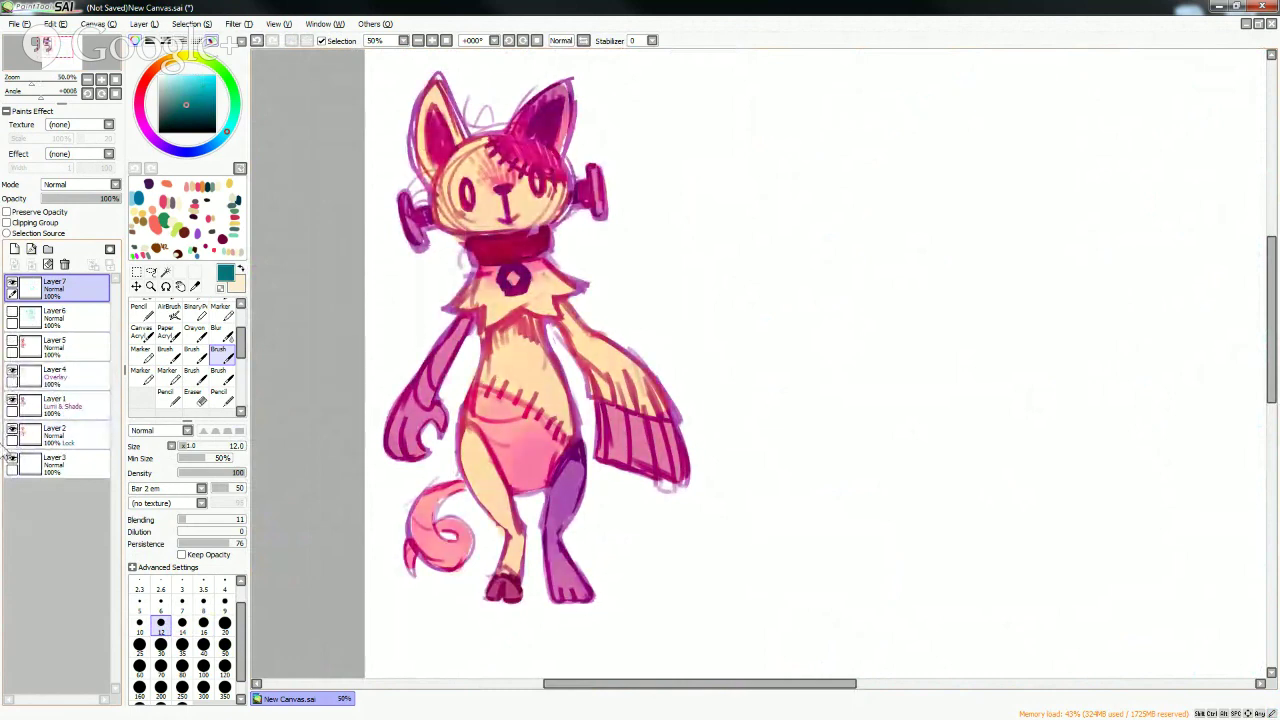
click(12, 343)
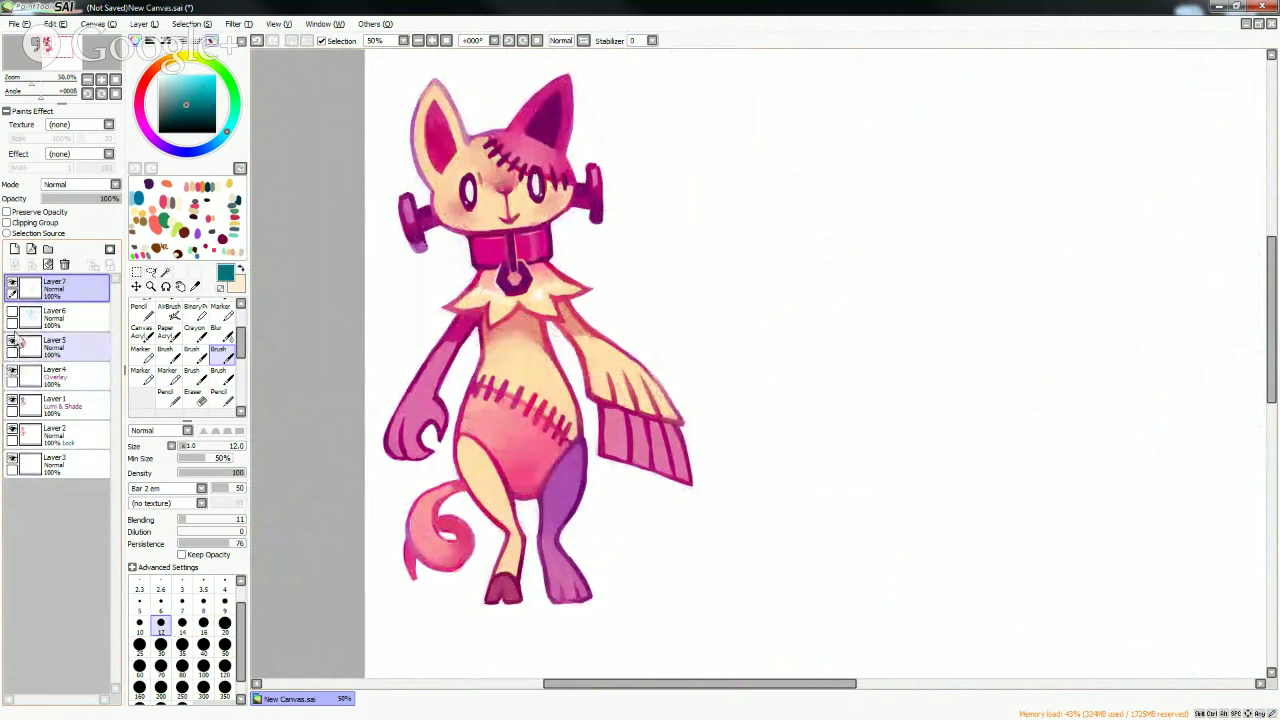
click(12, 342)
click(12, 342)
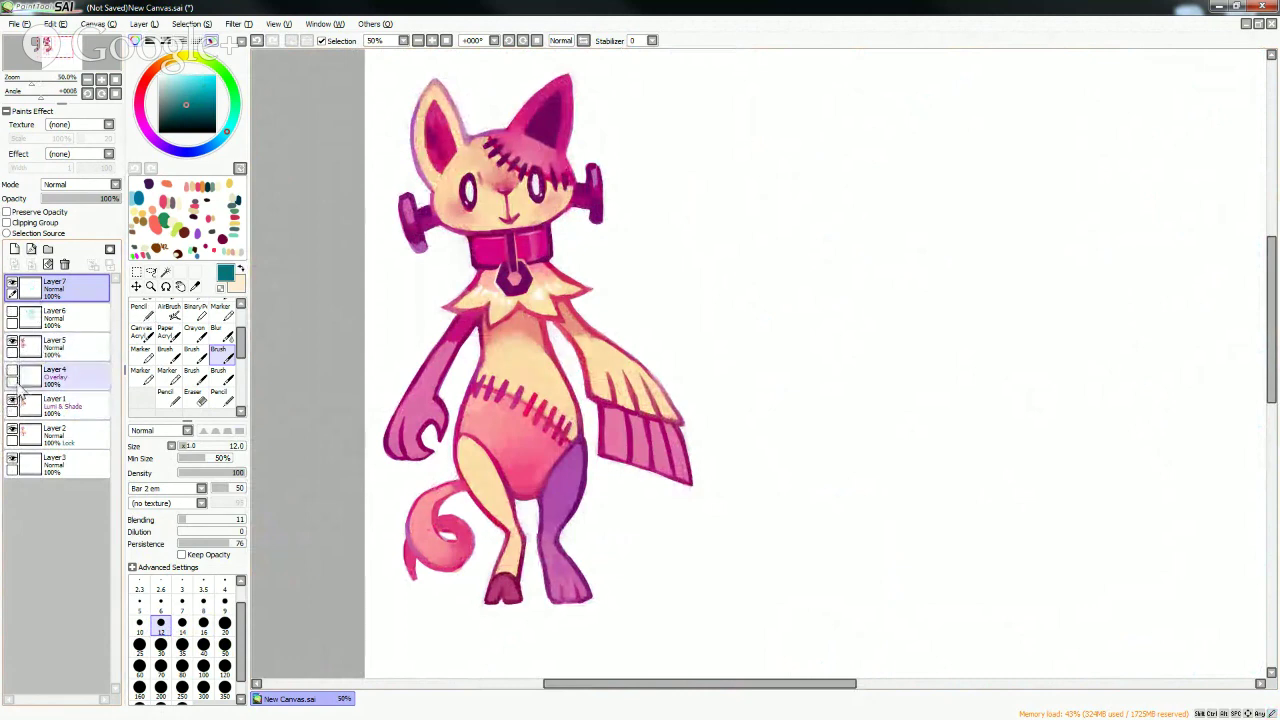
- Show the cat's painting layers again and move Layer7 beneath Layer6, the cyan creature sketch
click(12, 400)
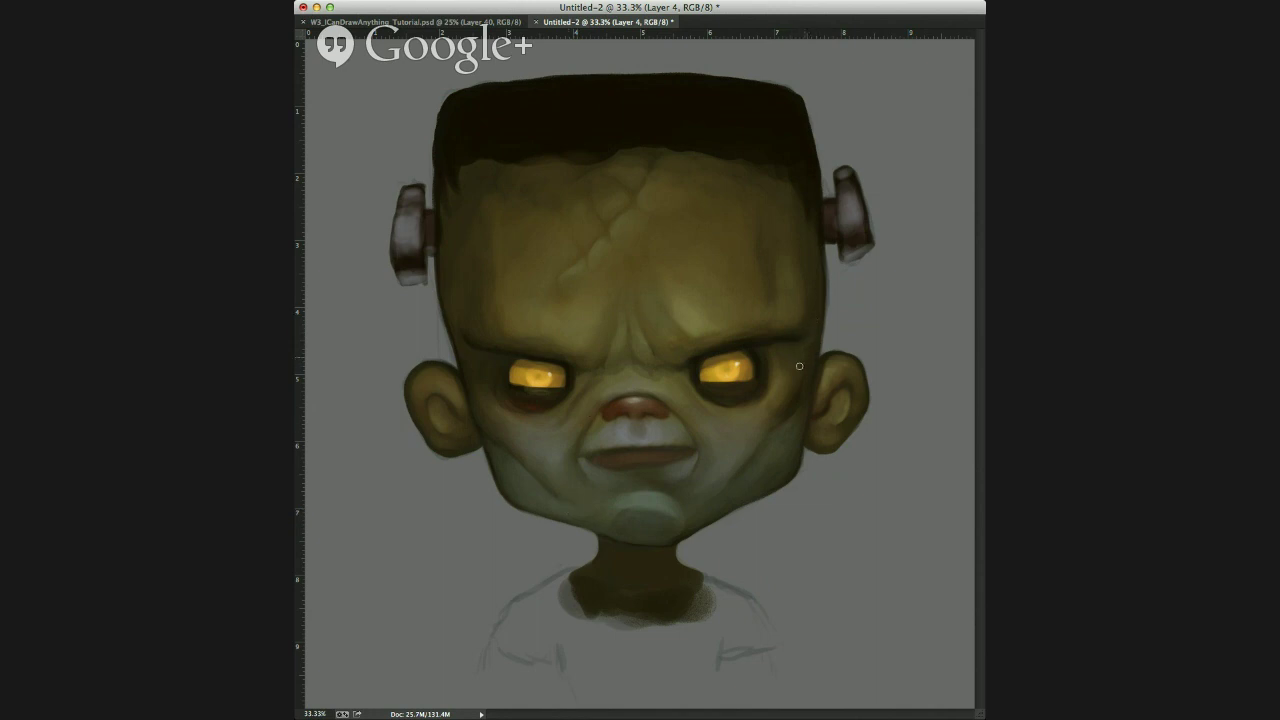
mouse_move(800, 365)
mouse_down()
mouse_move(811, 364)
mouse_move(787, 363)
mouse_up()
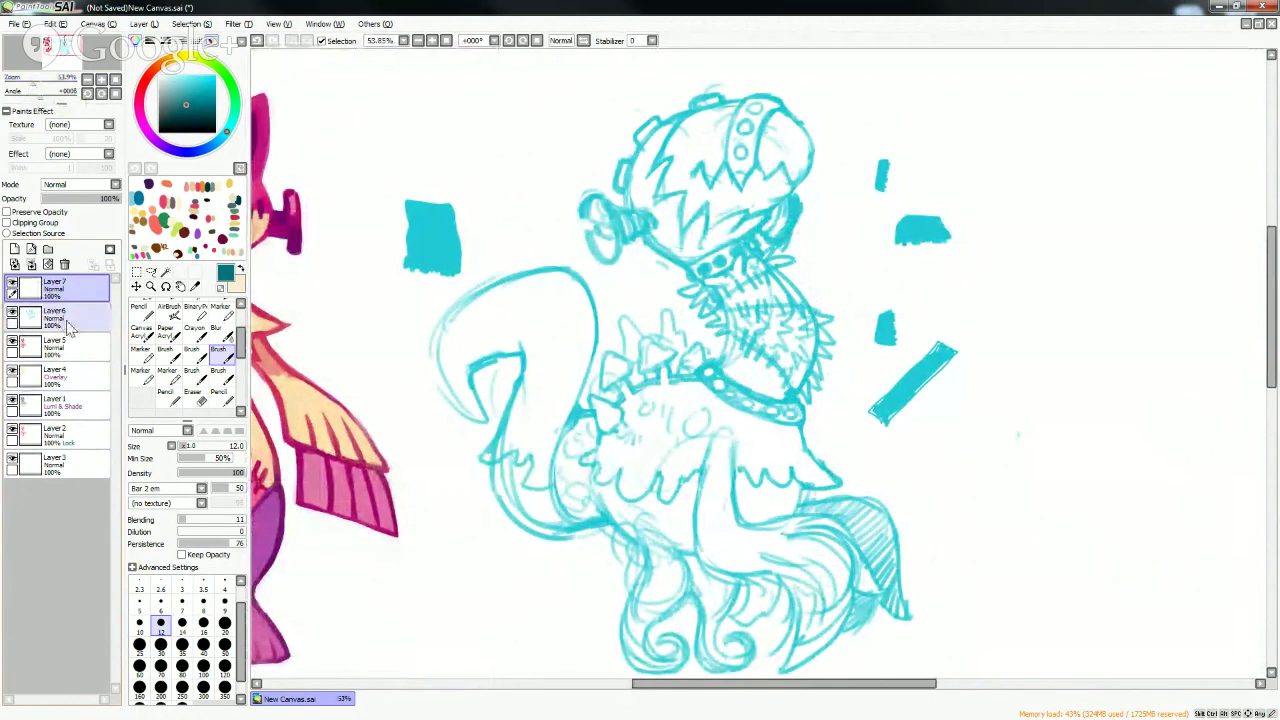
drag(30, 288, 50, 318)
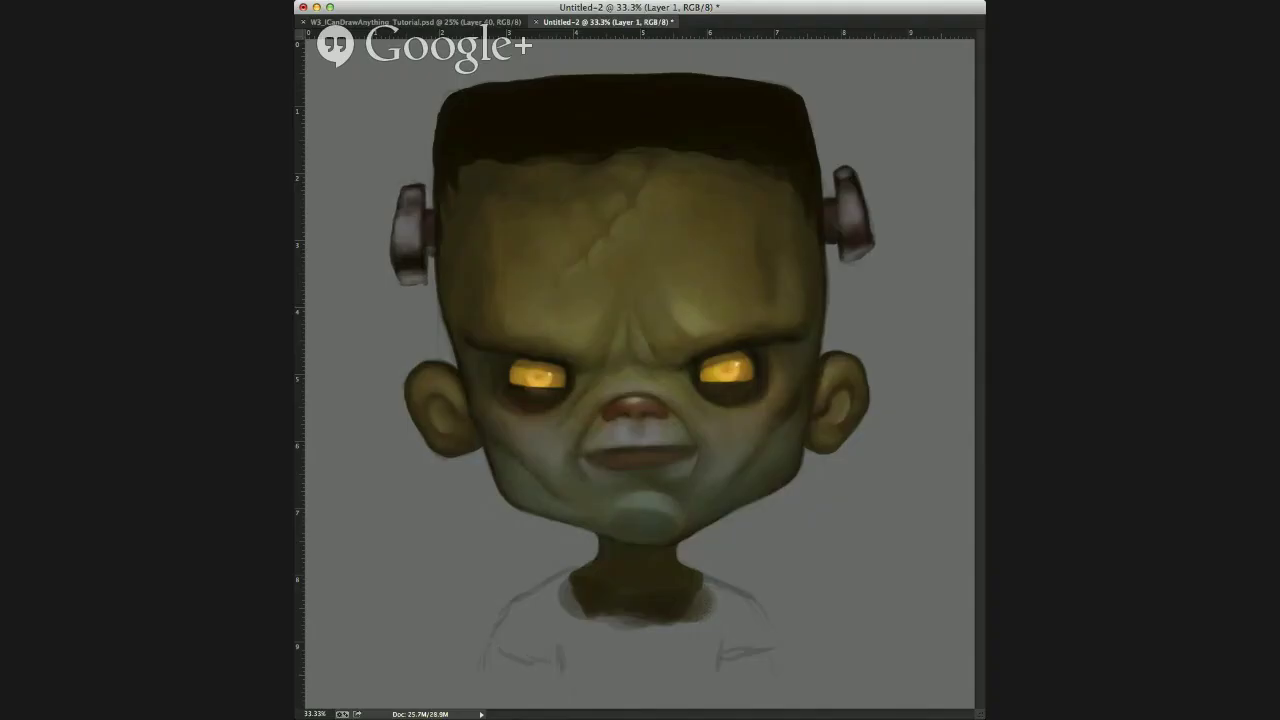
- Switch to the Frankenstein portrait in Photoshop, clear the selection and paint strokes along the forehead's hairline
key(super+d)
drag(730, 166, 706, 166)
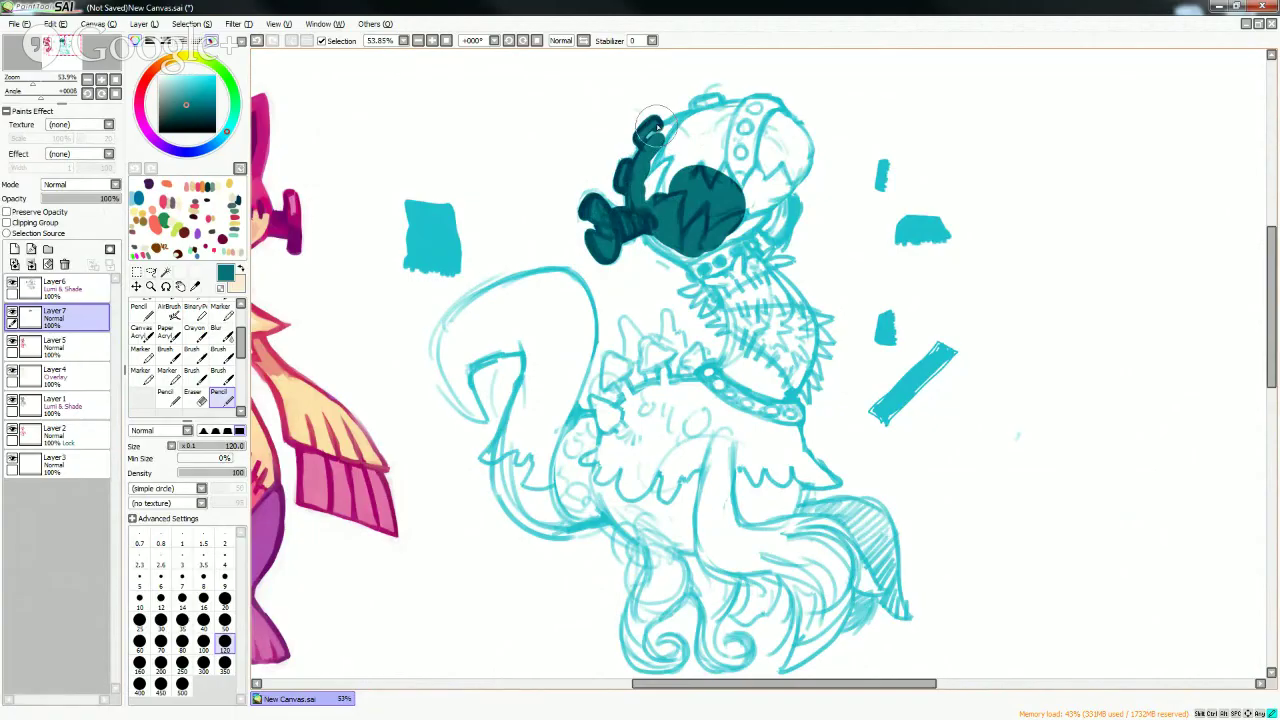
- Back in PaintTool SAI, block in the creature's head outline, bolts, neck edges and back mushrooms on Layer7 with a size 120 dark teal Pencil
mouse_move(650, 130)
mouse_down()
mouse_move(710, 100)
mouse_move(645, 140)
mouse_move(713, 102)
mouse_move(785, 100)
mouse_move(778, 113)
mouse_move(796, 112)
mouse_move(810, 160)
mouse_move(796, 195)
mouse_move(793, 182)
mouse_up()
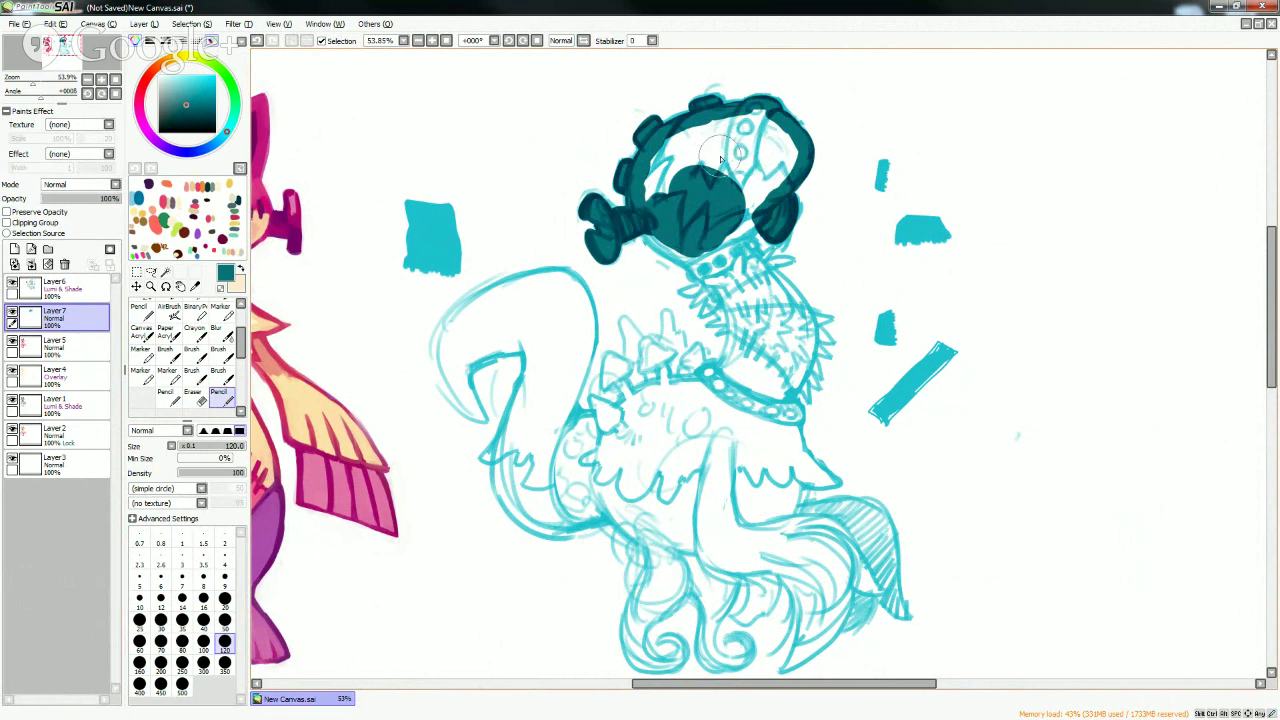
mouse_move(655, 226)
mouse_down()
mouse_move(647, 233)
mouse_move(700, 260)
mouse_up()
mouse_move(684, 258)
mouse_down()
mouse_move(700, 282)
mouse_move(688, 300)
mouse_move(708, 300)
mouse_move(718, 338)
mouse_up()
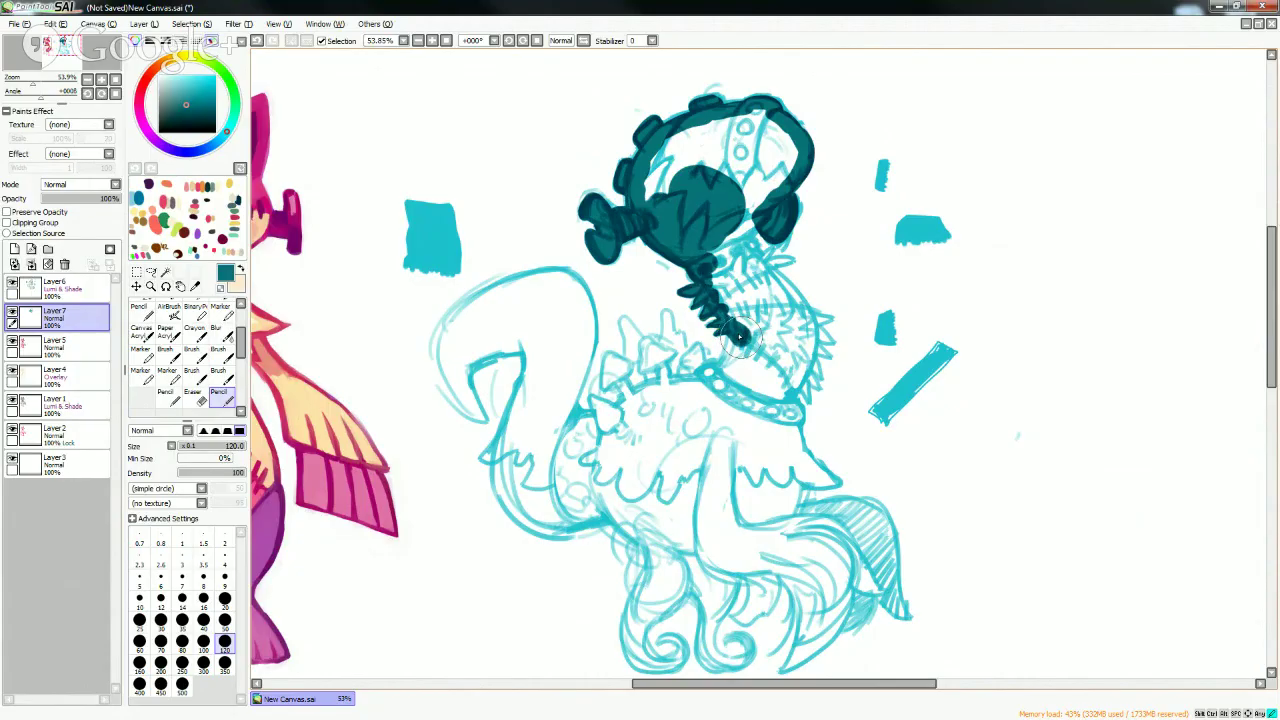
mouse_move(742, 338)
mouse_down()
mouse_move(723, 292)
mouse_move(746, 325)
mouse_move(729, 382)
mouse_move(729, 362)
mouse_move(705, 379)
mouse_move(638, 328)
mouse_move(651, 377)
mouse_move(634, 363)
mouse_move(622, 322)
mouse_move(647, 359)
mouse_move(644, 342)
mouse_move(667, 349)
mouse_move(665, 320)
mouse_move(691, 353)
mouse_move(673, 379)
mouse_move(663, 389)
mouse_move(697, 279)
mouse_move(705, 367)
mouse_move(604, 358)
mouse_move(625, 398)
mouse_up()
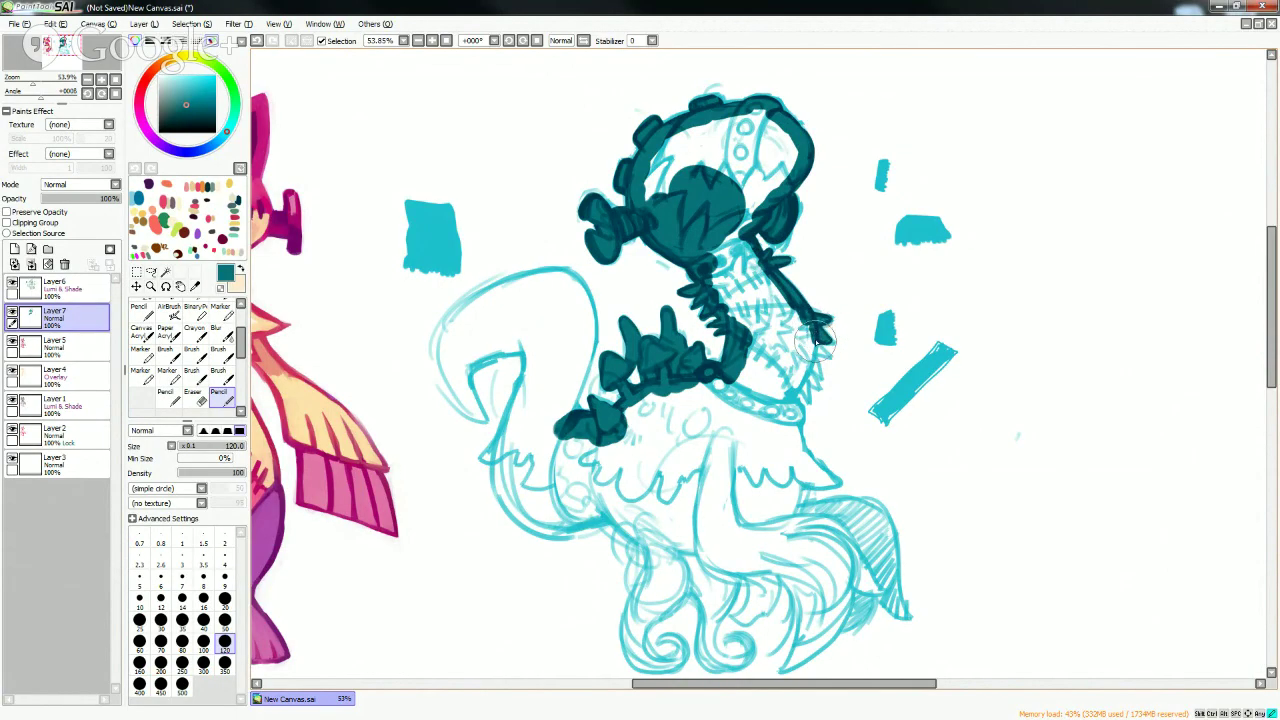
mouse_move(826, 357)
mouse_down()
mouse_move(815, 385)
mouse_move(805, 360)
mouse_move(810, 390)
mouse_up()
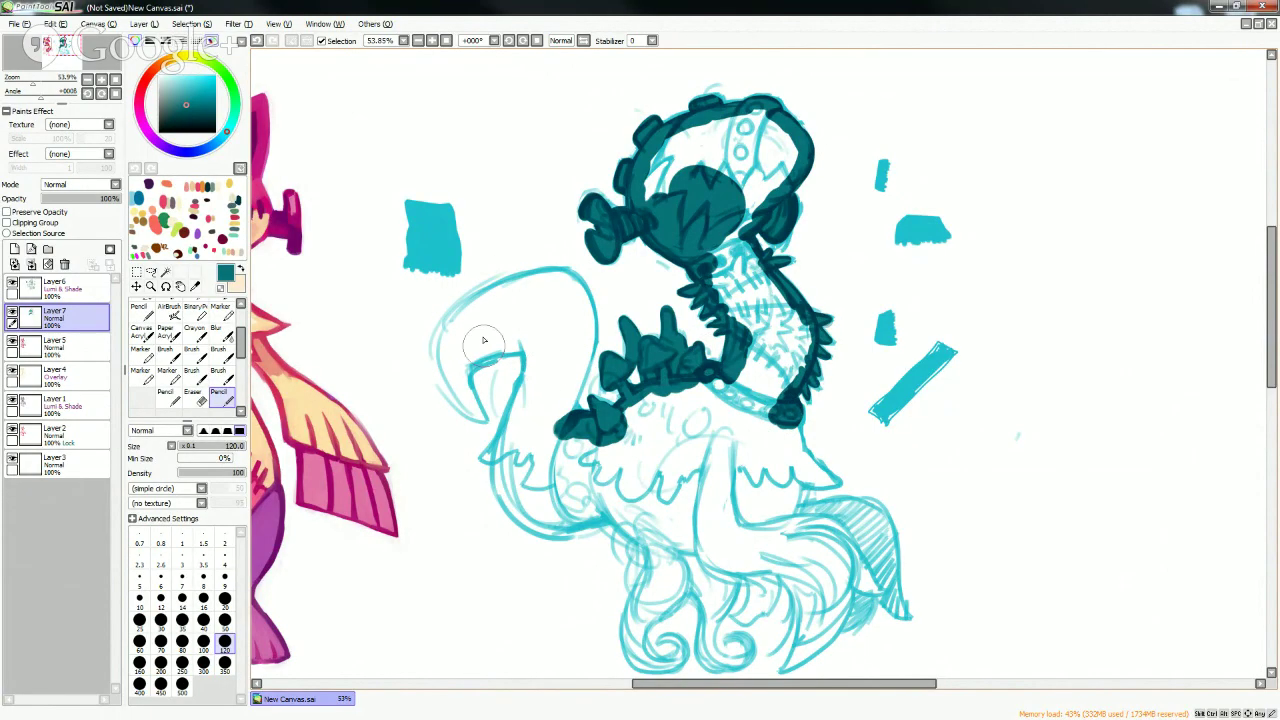
- Block in the creature's curled tail and hindquarters with solid dark teal
mouse_move(468, 376)
mouse_down()
mouse_move(481, 419)
mouse_move(456, 385)
mouse_move(458, 357)
mouse_move(464, 381)
mouse_move(498, 343)
mouse_move(523, 345)
mouse_move(537, 363)
mouse_move(493, 460)
mouse_move(508, 455)
mouse_move(541, 518)
mouse_move(613, 502)
mouse_up()
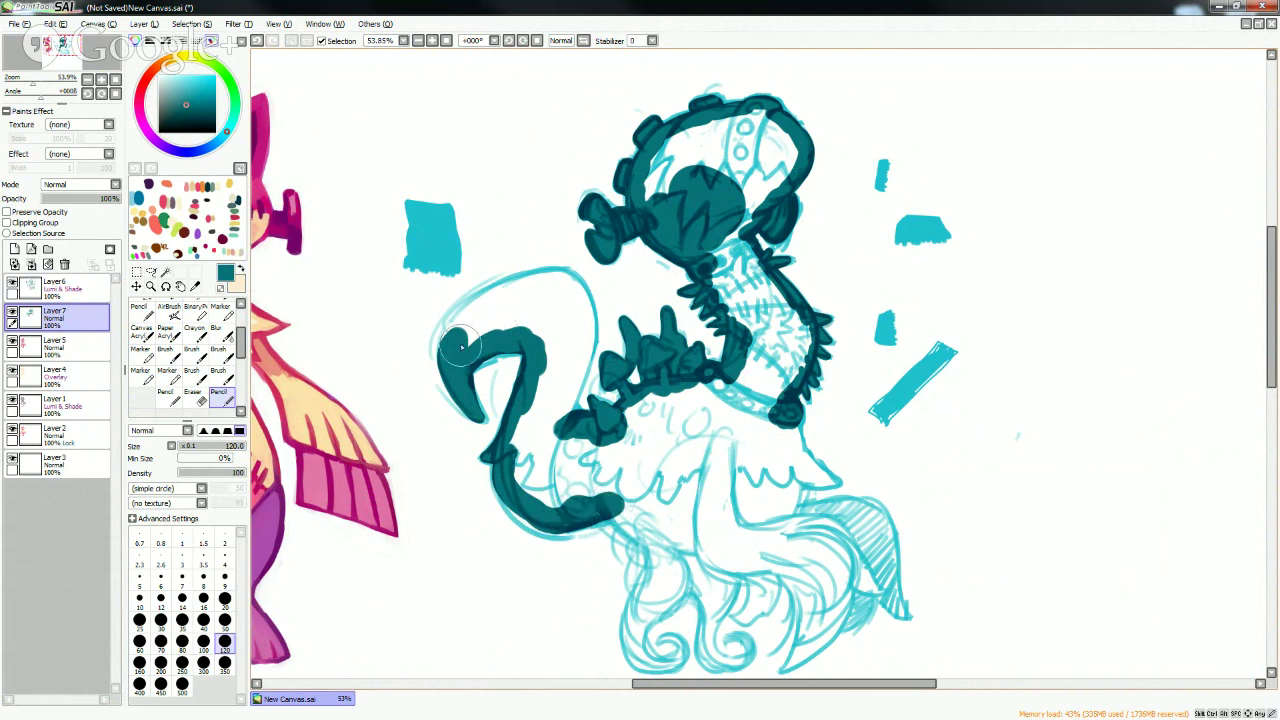
mouse_move(452, 356)
mouse_down()
mouse_move(440, 332)
mouse_move(490, 298)
mouse_move(505, 305)
mouse_move(487, 302)
mouse_move(510, 278)
mouse_move(545, 268)
mouse_move(595, 295)
mouse_move(560, 445)
mouse_up()
mouse_move(450, 335)
mouse_down()
mouse_move(537, 313)
mouse_move(524, 326)
mouse_move(566, 323)
mouse_move(524, 462)
mouse_move(557, 502)
mouse_move(537, 456)
mouse_move(582, 491)
mouse_move(605, 491)
mouse_move(606, 452)
mouse_move(624, 492)
mouse_move(668, 492)
mouse_move(616, 511)
mouse_move(660, 540)
mouse_up()
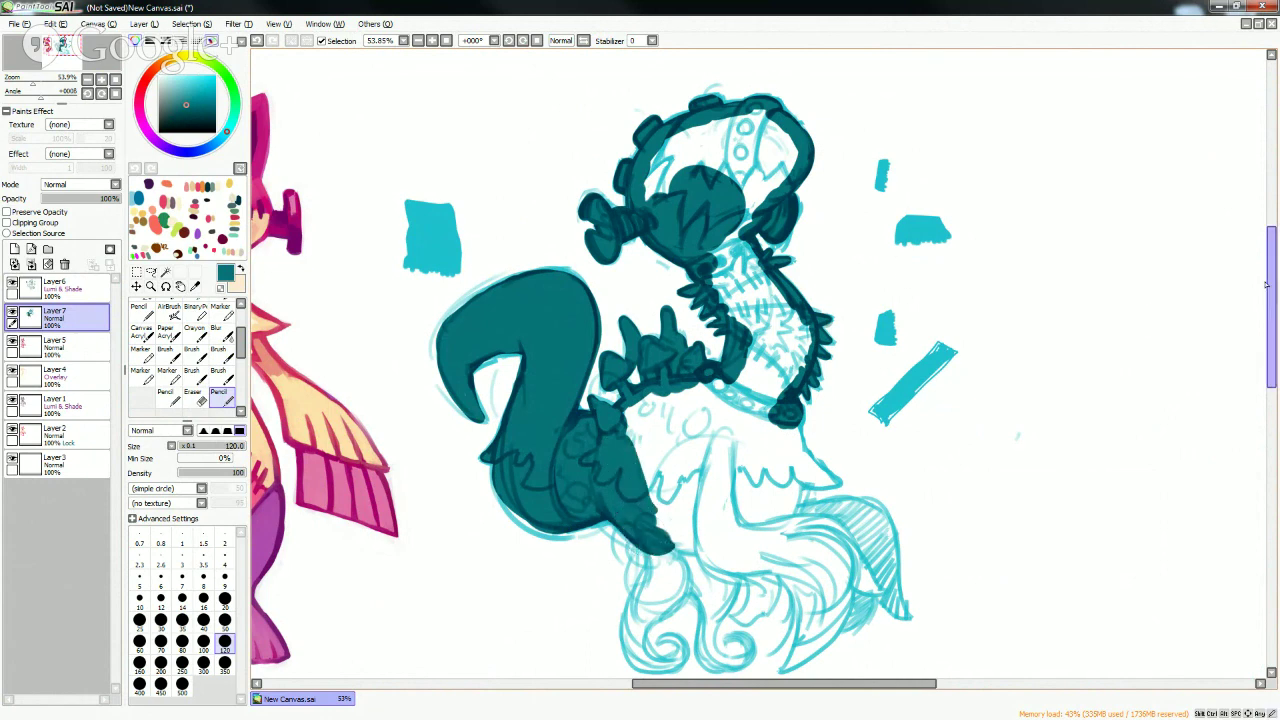
- Block in the creature's chest edge, front fin and curled legs with dark teal
scroll(1225, 296, down, 1)
mouse_move(786, 372)
mouse_down()
mouse_move(830, 440)
mouse_move(795, 420)
mouse_move(790, 467)
mouse_move(805, 476)
mouse_up()
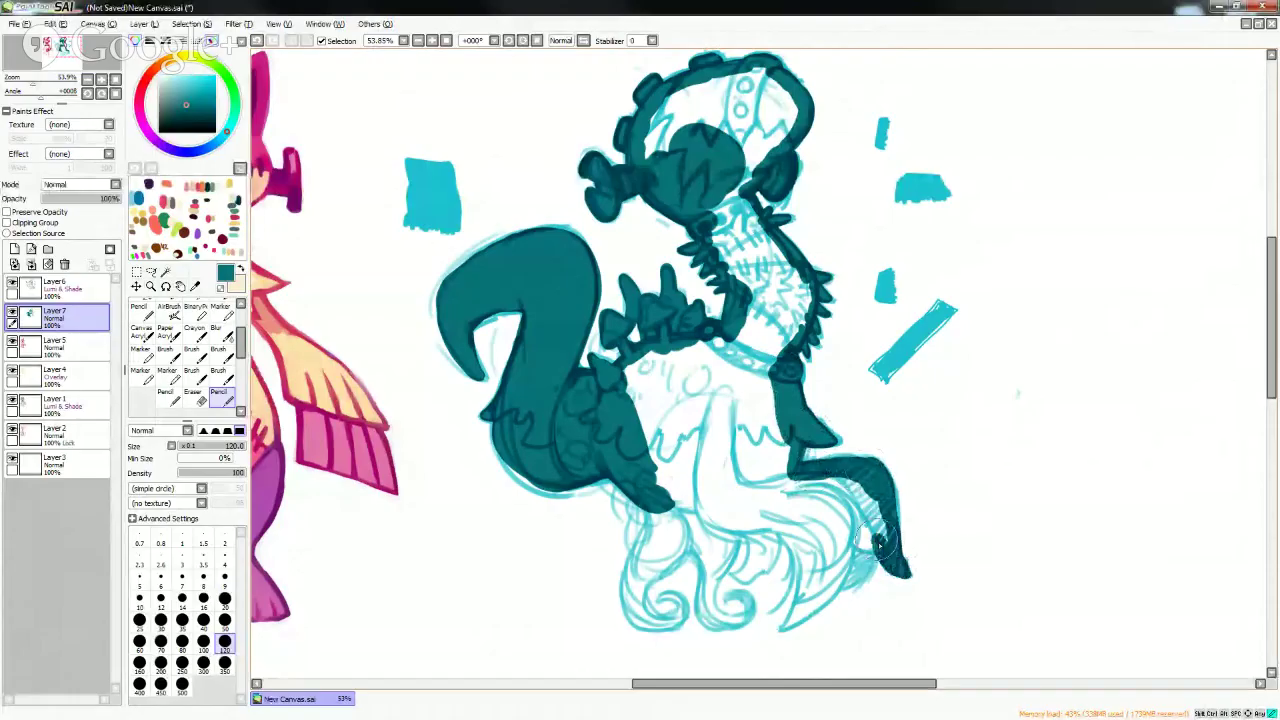
mouse_move(885, 520)
mouse_down()
mouse_move(785, 625)
mouse_move(810, 545)
mouse_move(780, 522)
mouse_move(795, 555)
mouse_move(765, 540)
mouse_move(775, 560)
mouse_move(728, 572)
mouse_move(755, 530)
mouse_move(740, 510)
mouse_move(712, 558)
mouse_up()
mouse_move(637, 485)
mouse_down()
mouse_move(657, 532)
mouse_move(631, 587)
mouse_move(648, 533)
mouse_move(629, 575)
mouse_move(629, 605)
mouse_move(646, 620)
mouse_move(640, 587)
mouse_move(654, 615)
mouse_move(632, 616)
mouse_move(680, 608)
mouse_move(659, 628)
mouse_move(642, 592)
mouse_move(675, 504)
mouse_move(644, 564)
mouse_move(690, 512)
mouse_move(709, 561)
mouse_move(730, 490)
mouse_up()
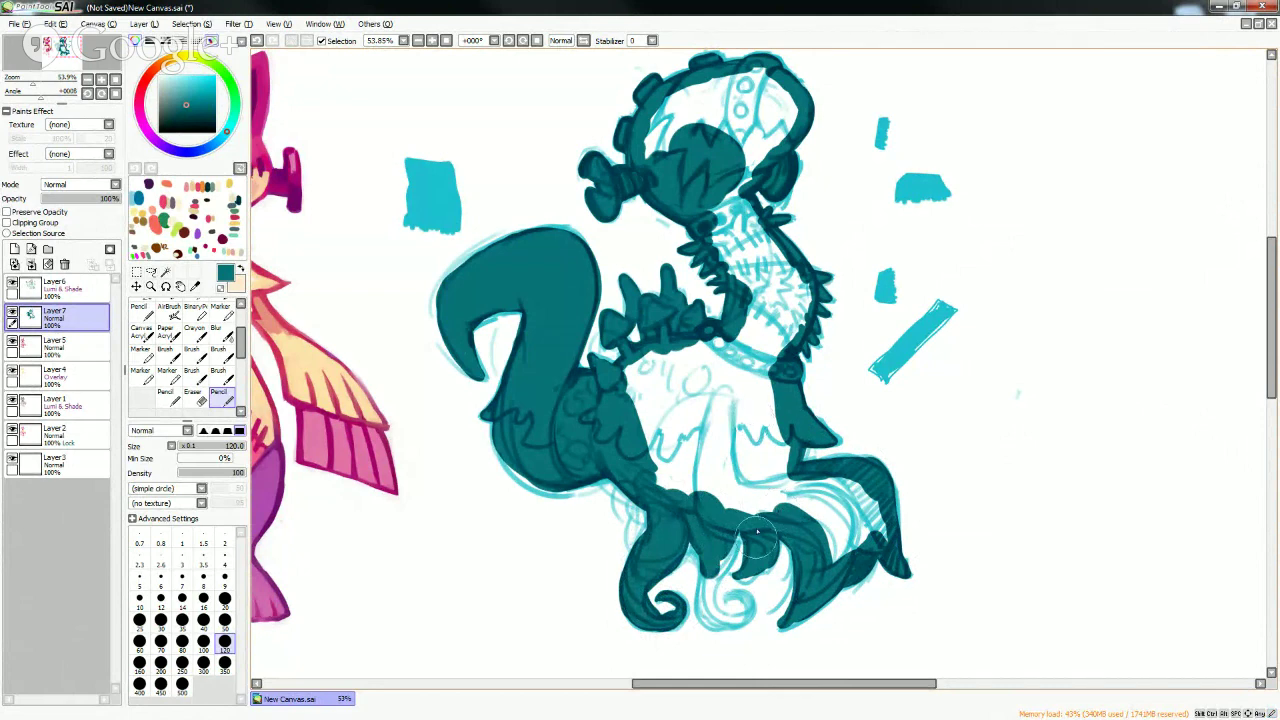
mouse_move(757, 533)
mouse_down()
mouse_move(720, 555)
mouse_move(735, 585)
mouse_move(700, 600)
mouse_move(713, 612)
mouse_move(752, 600)
mouse_move(707, 588)
mouse_move(725, 600)
mouse_up()
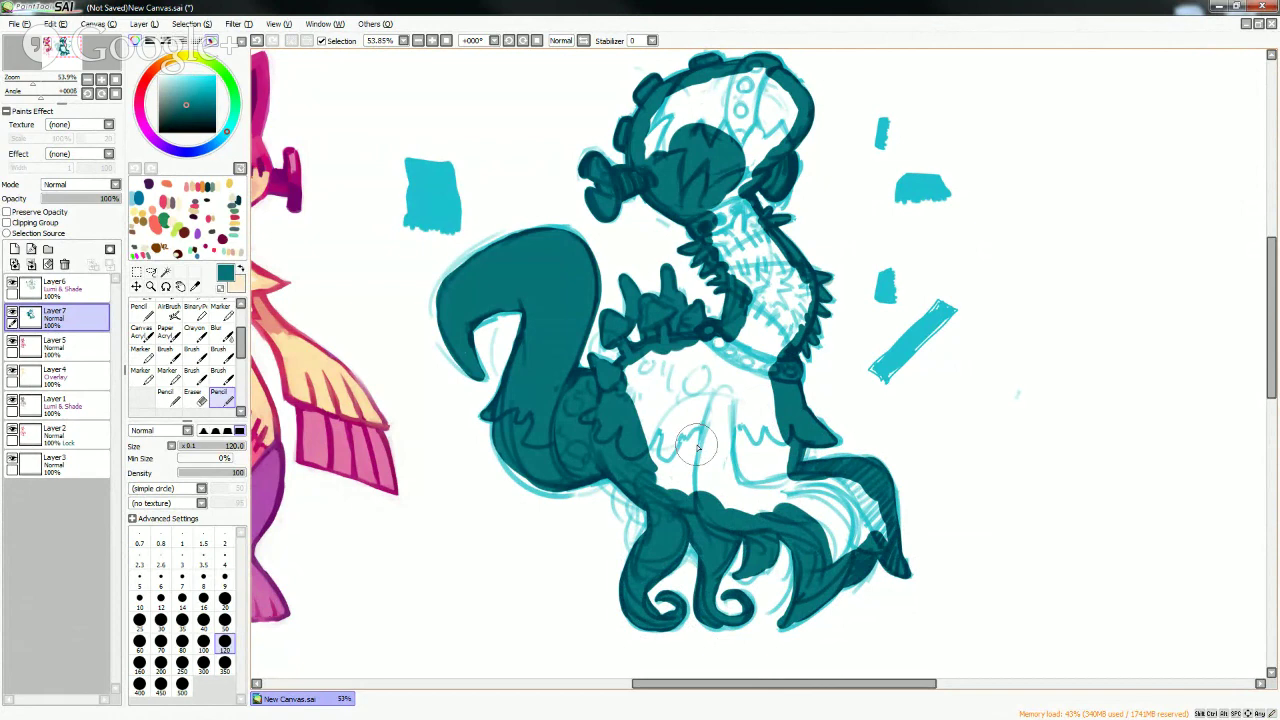
- Fill the remaining interior of the creature's body, neck and head with dark teal to complete the silhouette
mouse_move(697, 447)
mouse_down()
mouse_move(617, 363)
mouse_move(695, 365)
mouse_move(666, 374)
mouse_move(656, 433)
mouse_move(676, 471)
mouse_move(803, 507)
mouse_move(750, 502)
mouse_move(843, 504)
mouse_move(837, 492)
mouse_move(833, 545)
mouse_move(870, 505)
mouse_move(830, 502)
mouse_move(741, 456)
mouse_move(688, 454)
mouse_move(694, 443)
mouse_move(724, 465)
mouse_move(716, 412)
mouse_move(746, 478)
mouse_move(756, 388)
mouse_move(770, 455)
mouse_up()
drag(1272, 316, 1272, 283)
mouse_move(745, 425)
mouse_down()
mouse_move(746, 480)
mouse_move(756, 450)
mouse_move(784, 466)
mouse_move(792, 412)
mouse_move(796, 428)
mouse_move(755, 372)
mouse_move(766, 410)
mouse_move(721, 357)
mouse_move(748, 390)
mouse_move(750, 352)
mouse_move(680, 262)
mouse_move(649, 255)
mouse_move(729, 225)
mouse_move(716, 218)
mouse_move(751, 275)
mouse_move(758, 243)
mouse_move(750, 290)
mouse_move(781, 222)
mouse_move(764, 260)
mouse_up()
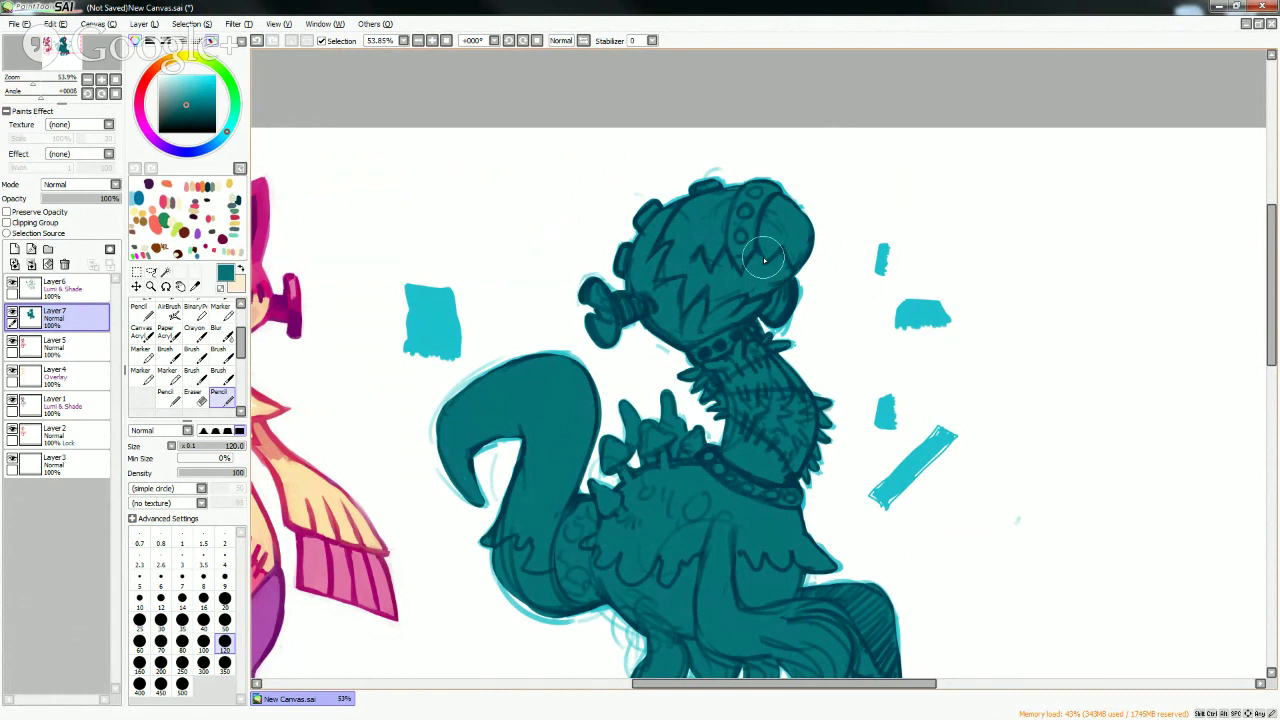
scroll(1250, 216, down, 1)
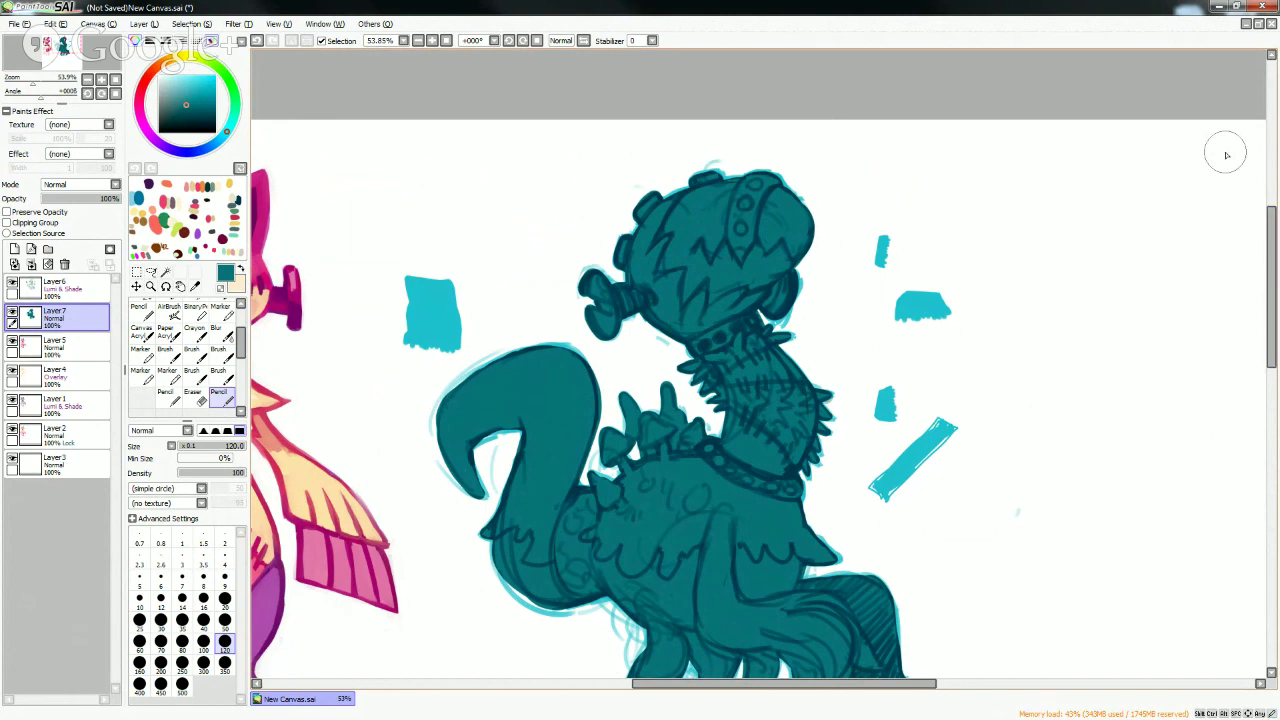
scroll(1245, 300, down, 5)
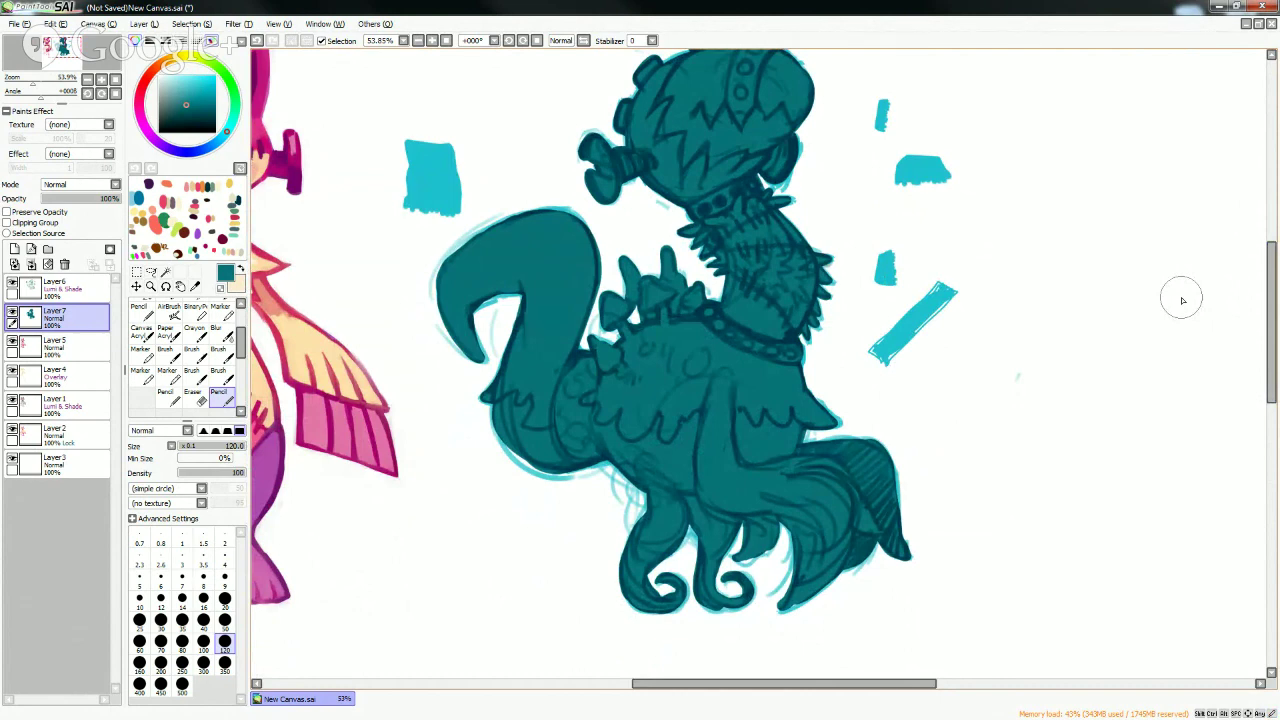
drag(1270, 293, 1250, 277)
- Turn on Preserve Opacity for Layer7 and paint the two studded collars dark grey-teal with a size 200 Pencil
click(7, 212)
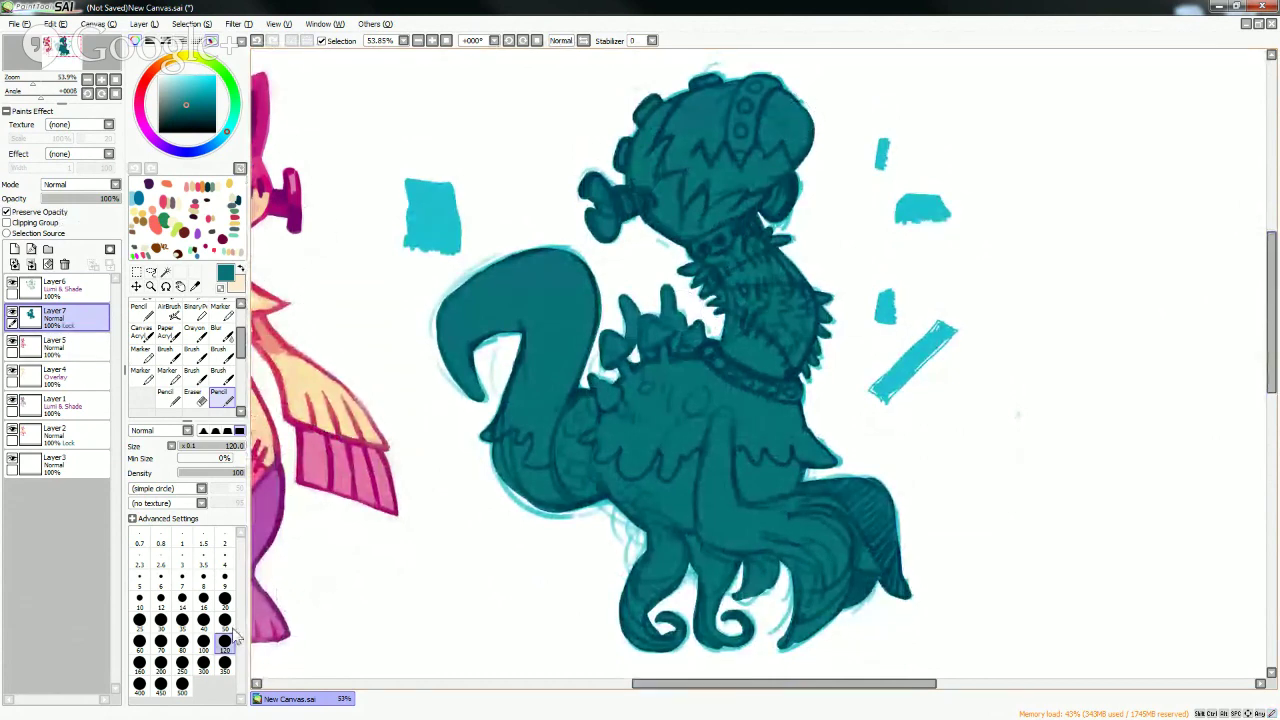
click(161, 662)
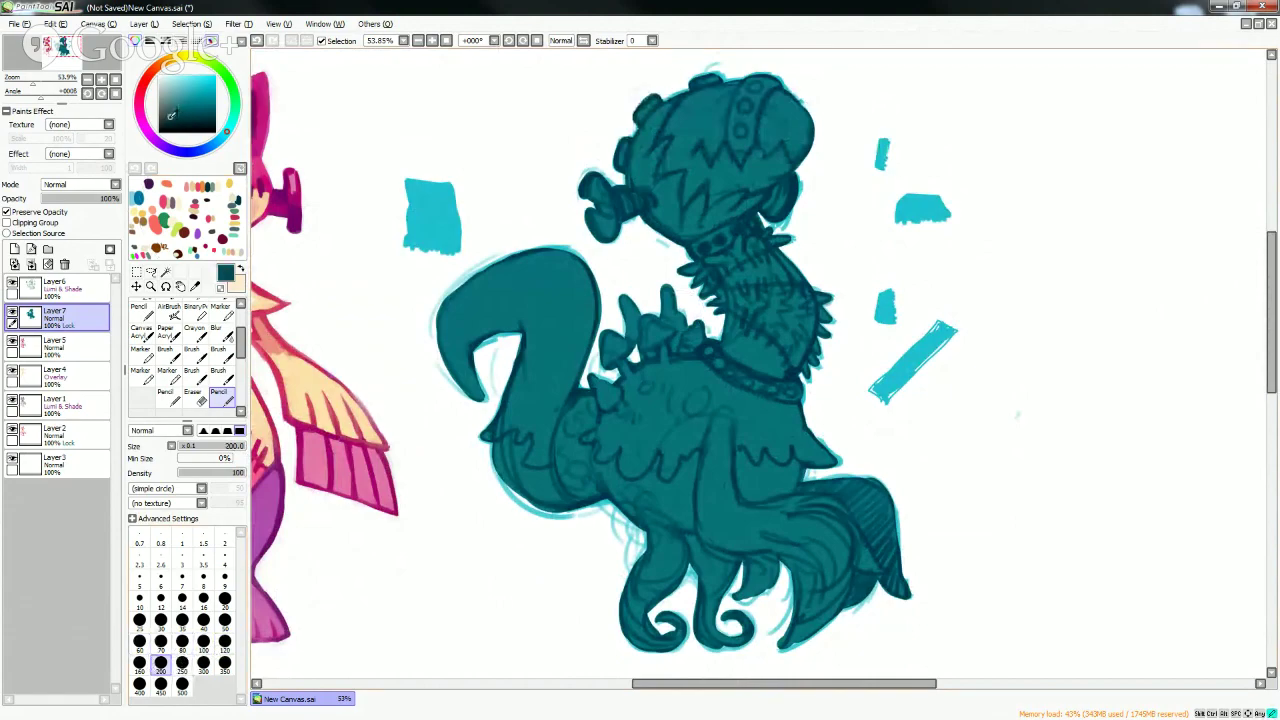
drag(171, 116, 166, 116)
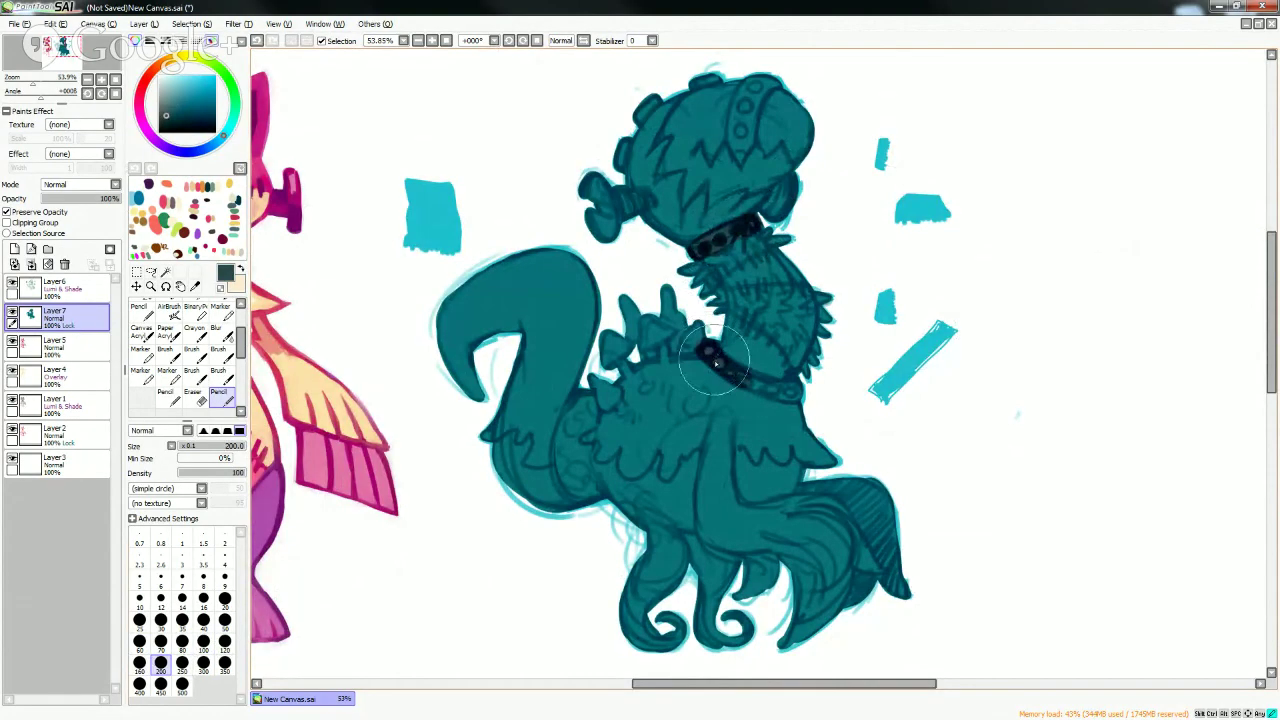
drag(945, 335, 880, 390)
scroll(1200, 330, up, 1)
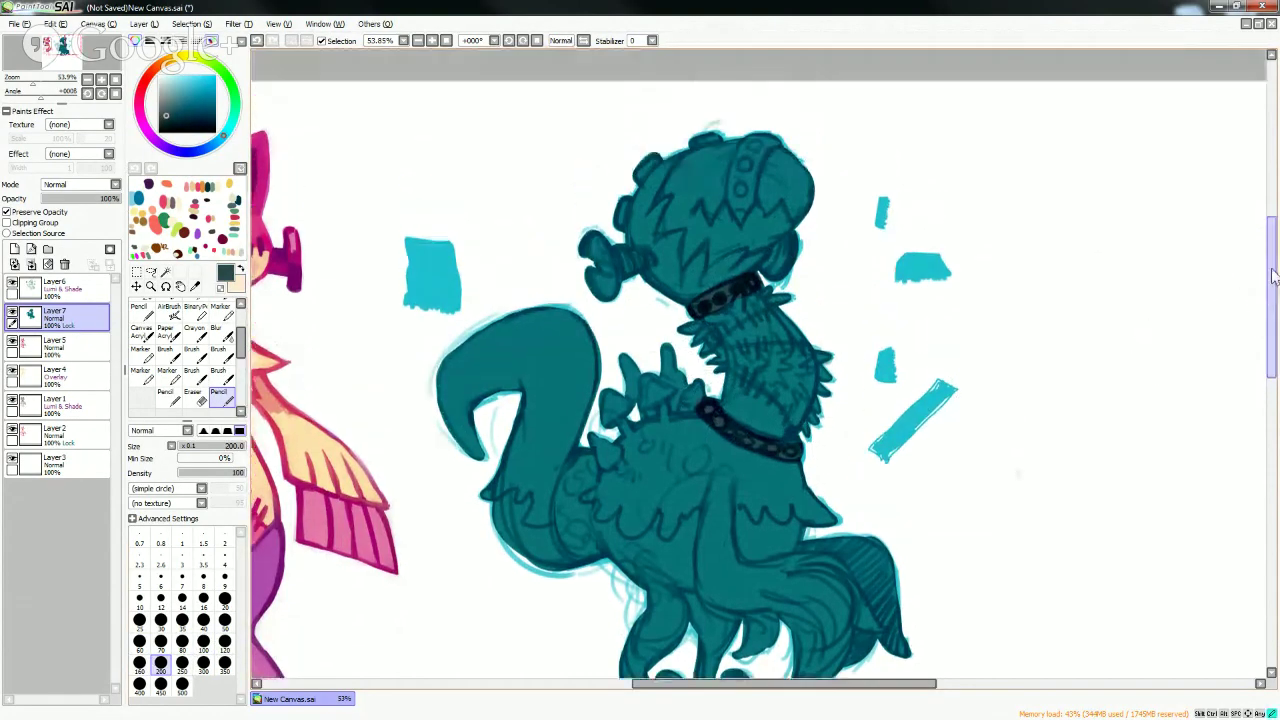
- Paint the creature's neck bolts and the studs around its head dark grey-teal with the Pencil at size 120
click(224, 641)
mouse_move(585, 240)
mouse_down()
mouse_move(605, 288)
mouse_move(617, 262)
mouse_move(650, 258)
mouse_up()
mouse_move(785, 248)
mouse_down()
mouse_move(772, 290)
mouse_move(800, 240)
mouse_move(778, 287)
mouse_up()
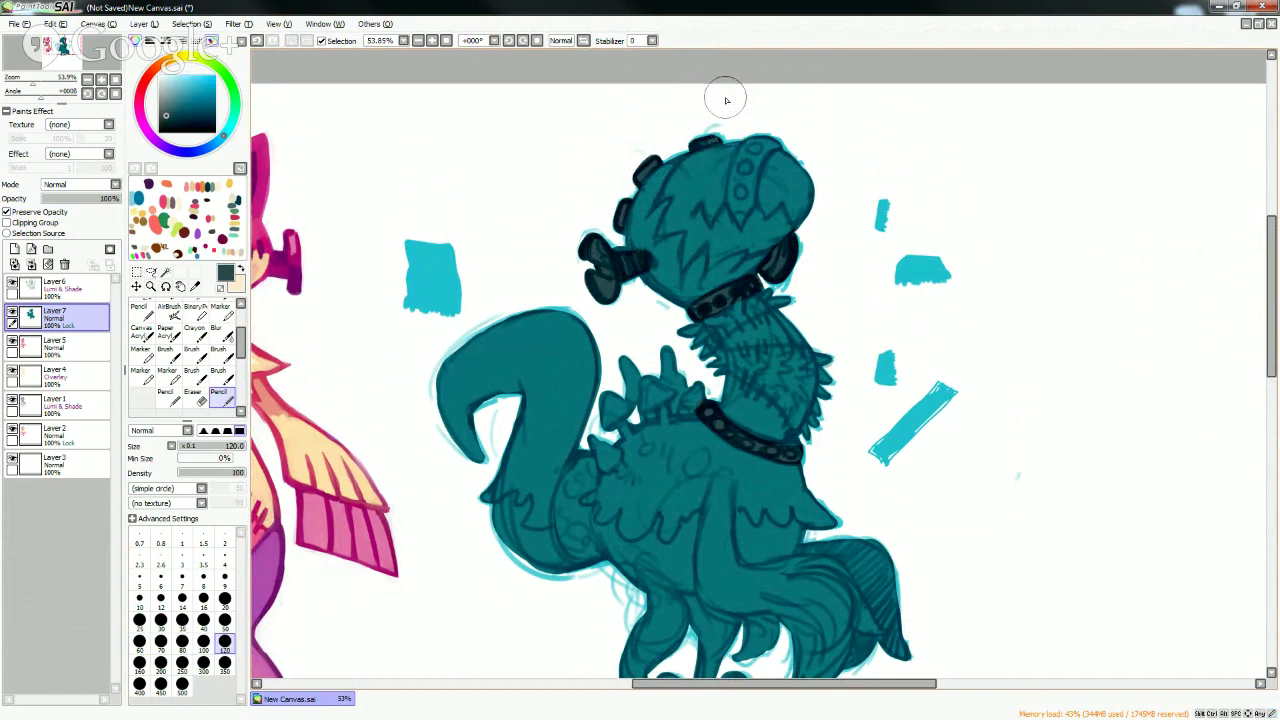
- Choose a bright pink and fill the jagged patch on the creature's head with the Pencil at size 200
click(160, 664)
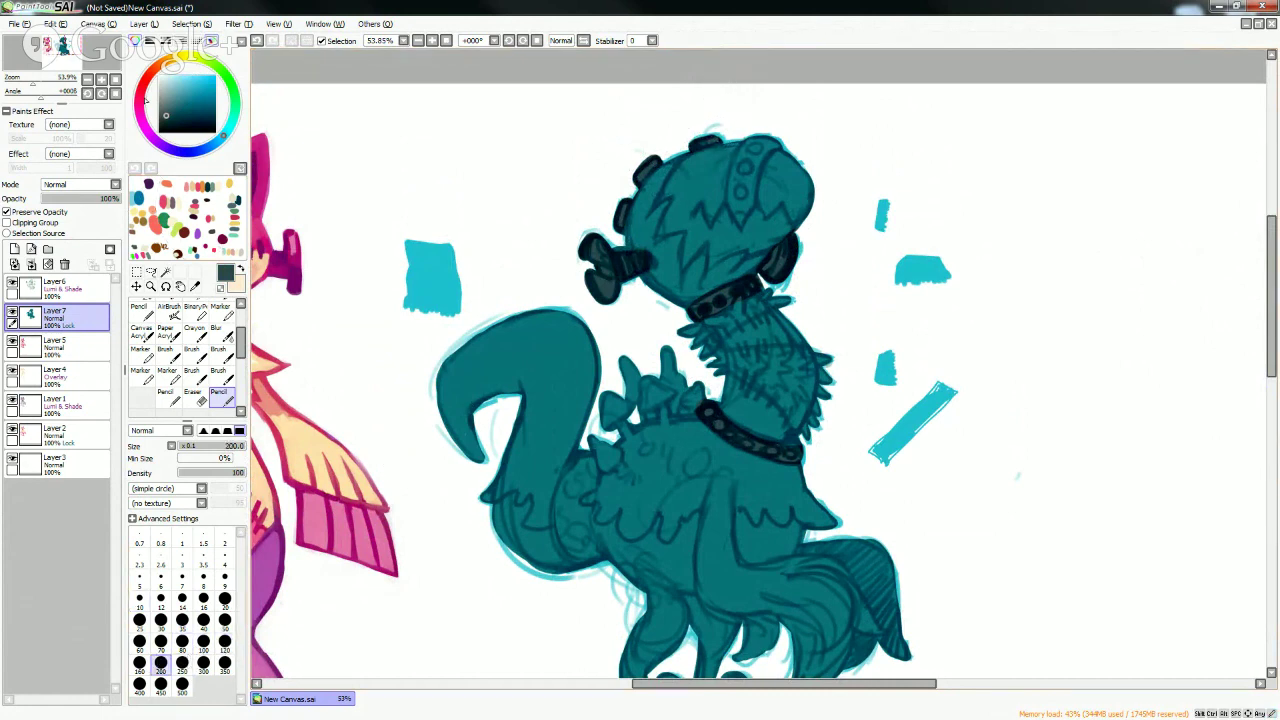
click(139, 102)
drag(201, 84, 205, 75)
mouse_move(690, 170)
mouse_down()
mouse_move(677, 208)
mouse_move(670, 232)
mouse_move(686, 218)
mouse_move(700, 230)
mouse_move(678, 191)
mouse_move(663, 199)
mouse_move(706, 158)
mouse_move(701, 174)
mouse_move(733, 146)
mouse_move(762, 197)
mouse_move(785, 167)
mouse_move(715, 216)
mouse_move(733, 234)
mouse_move(697, 239)
mouse_move(688, 256)
mouse_move(710, 238)
mouse_move(711, 264)
mouse_move(762, 236)
mouse_up()
- Paint the creature's snout peach with the Pencil at size 50 and colour the head band pale teal
click(224, 628)
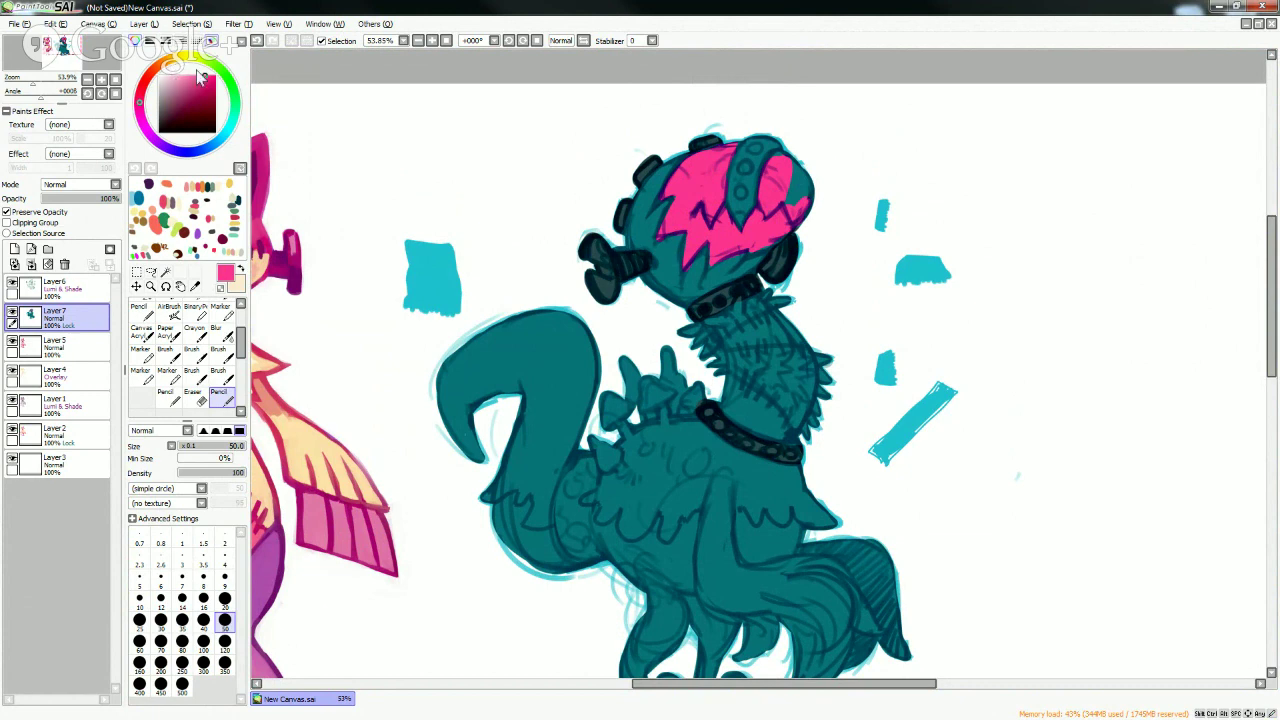
click(176, 64)
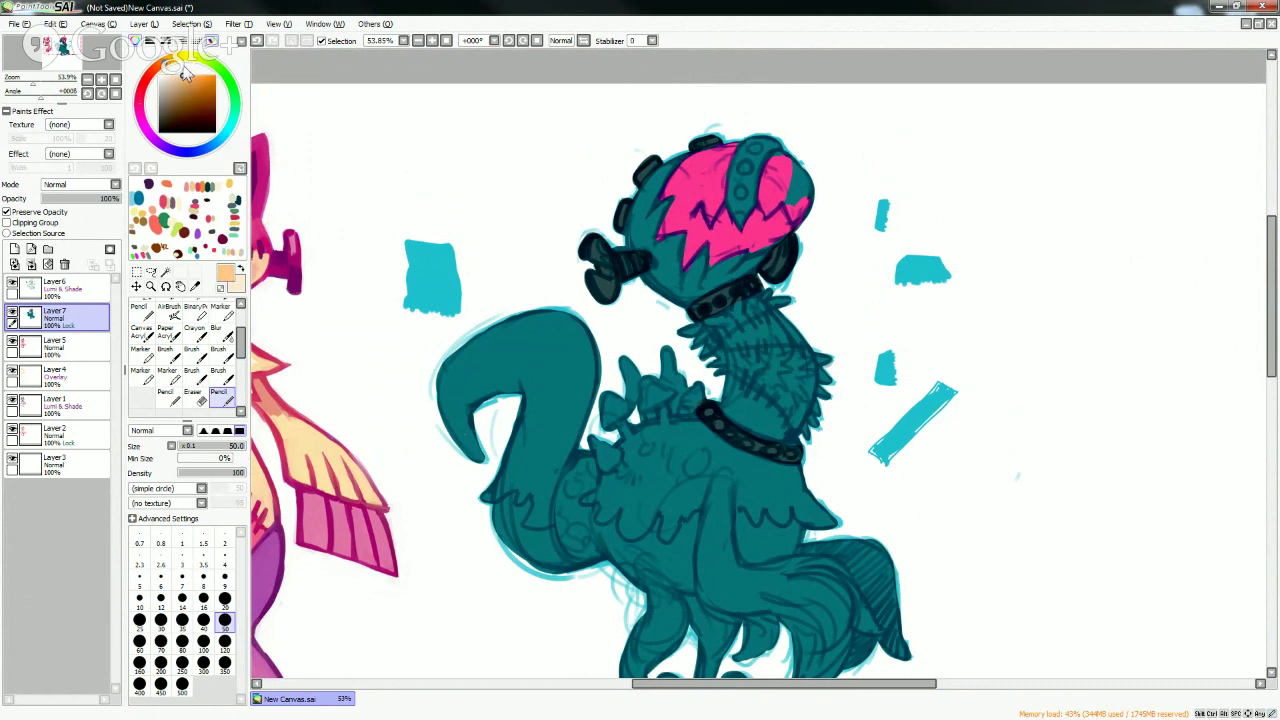
mouse_move(771, 194)
mouse_down()
mouse_move(766, 205)
mouse_move(782, 168)
mouse_move(798, 213)
mouse_move(781, 188)
mouse_move(765, 203)
mouse_move(772, 155)
mouse_move(795, 177)
mouse_up()
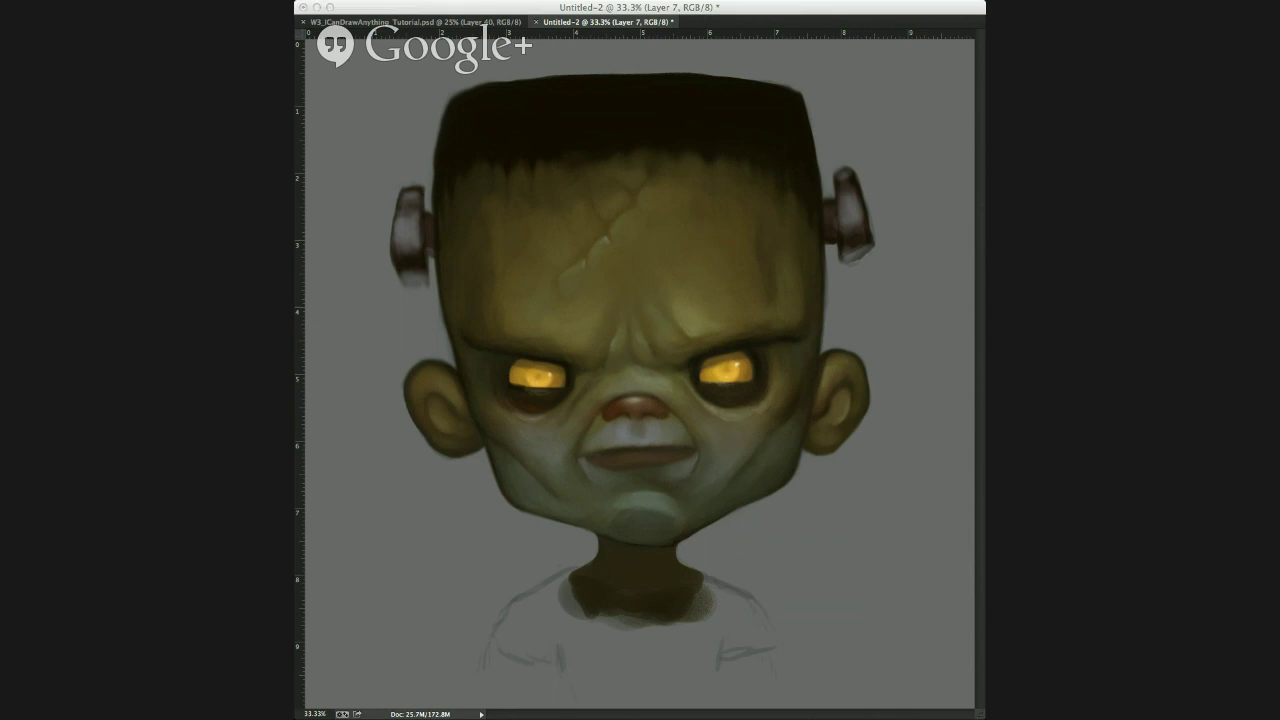
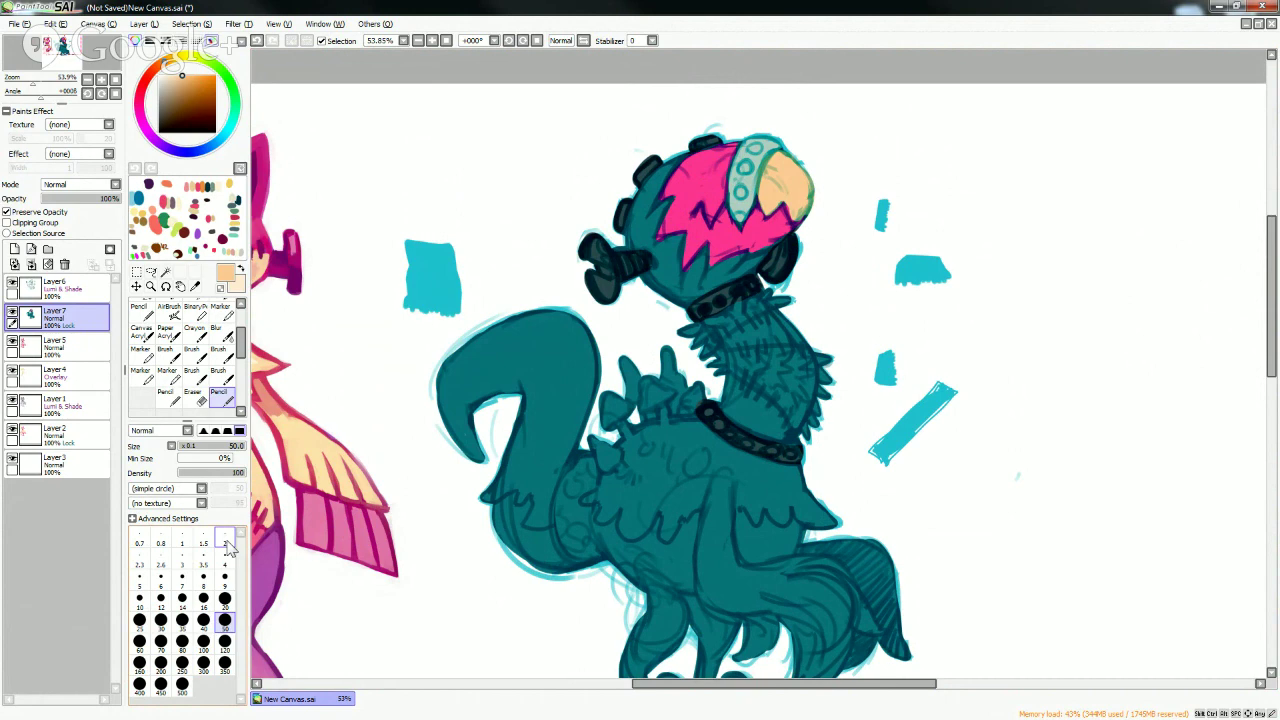
- Paint the studs and pointed tip of the creature's head band white
right_click(808, 137)
drag(743, 164, 757, 147)
drag(739, 190, 738, 219)
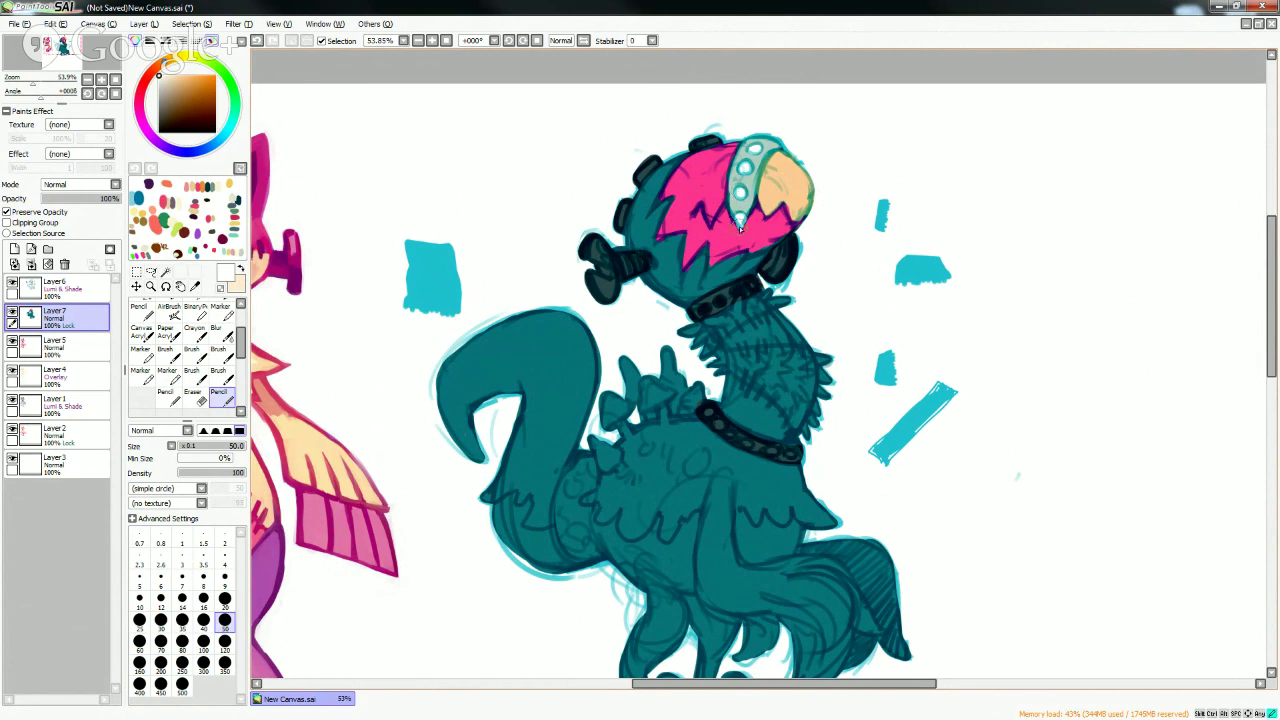
- Sample the snout's peach and the head's pink to colour the upper neck patch peach and the lower neck patch pink
alt+click(782, 180)
drag(1270, 275, 1270, 283)
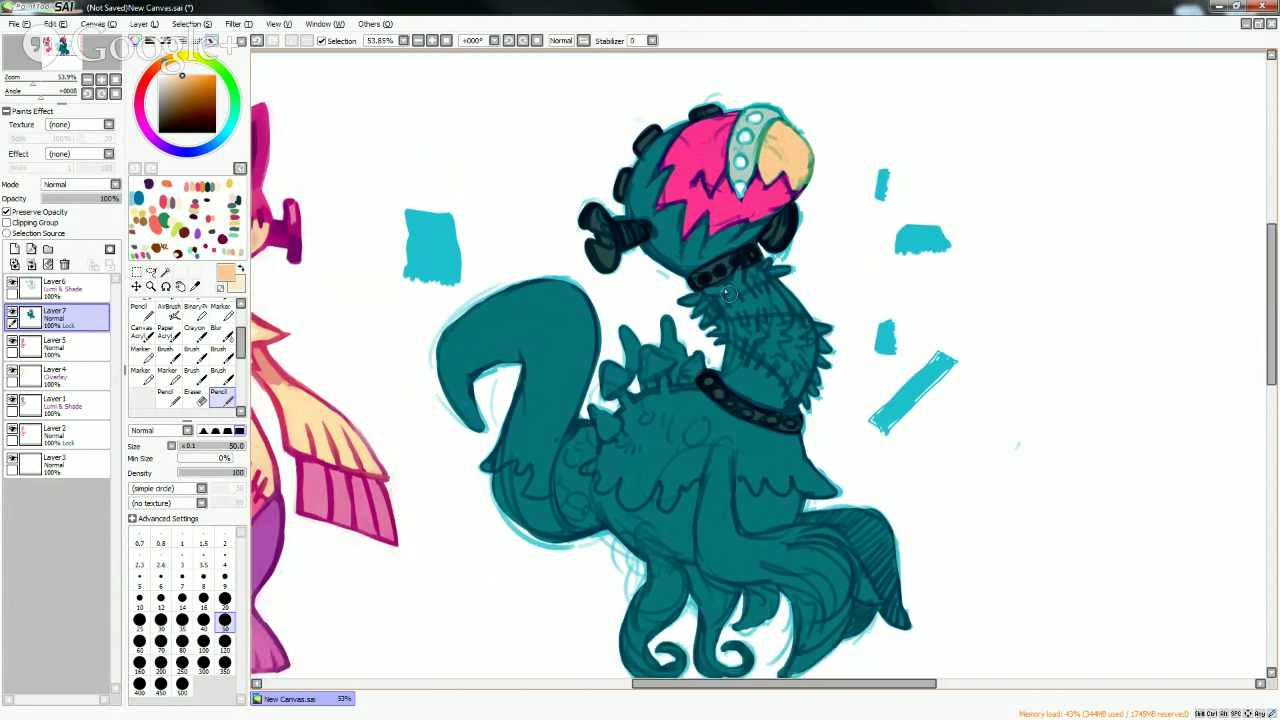
mouse_move(776, 287)
mouse_down()
mouse_move(735, 308)
mouse_move(750, 313)
mouse_move(774, 291)
mouse_move(755, 297)
mouse_move(803, 311)
mouse_move(728, 309)
mouse_move(780, 278)
mouse_up()
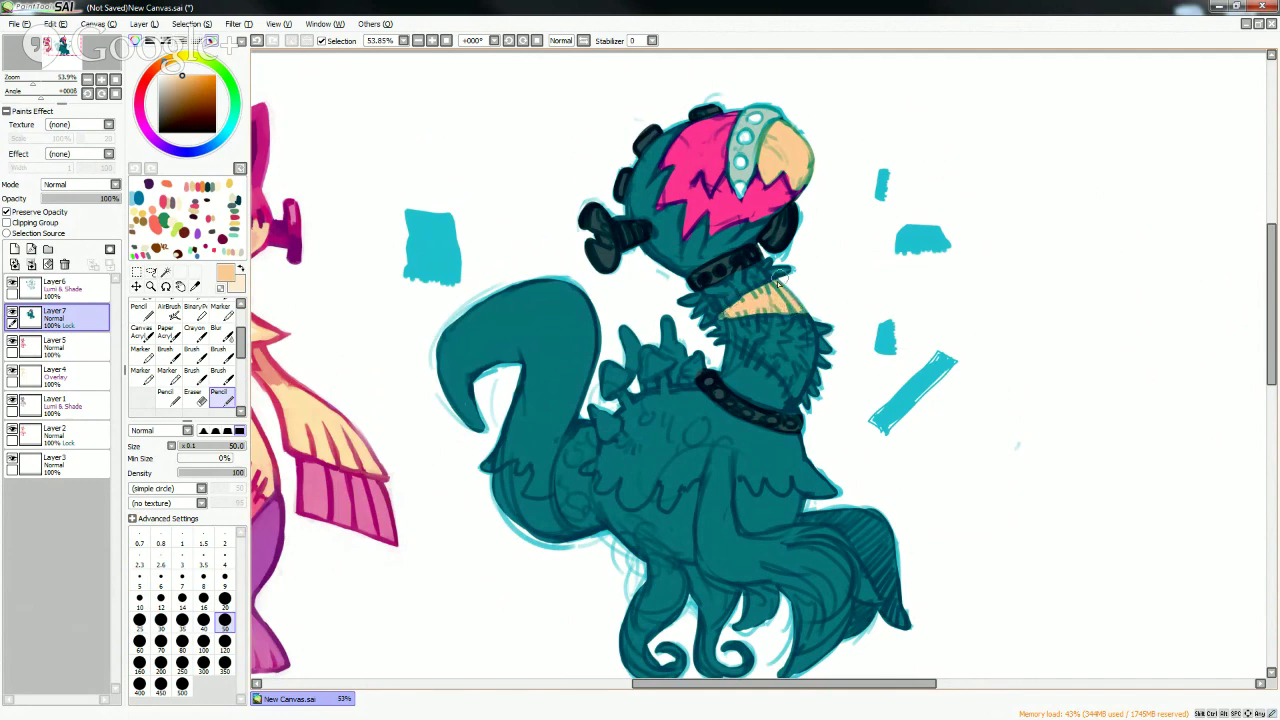
mouse_move(730, 358)
mouse_down()
mouse_move(750, 375)
mouse_move(742, 385)
mouse_move(770, 362)
mouse_move(742, 368)
mouse_move(780, 392)
mouse_move(755, 397)
mouse_up()
alt+click(760, 206)
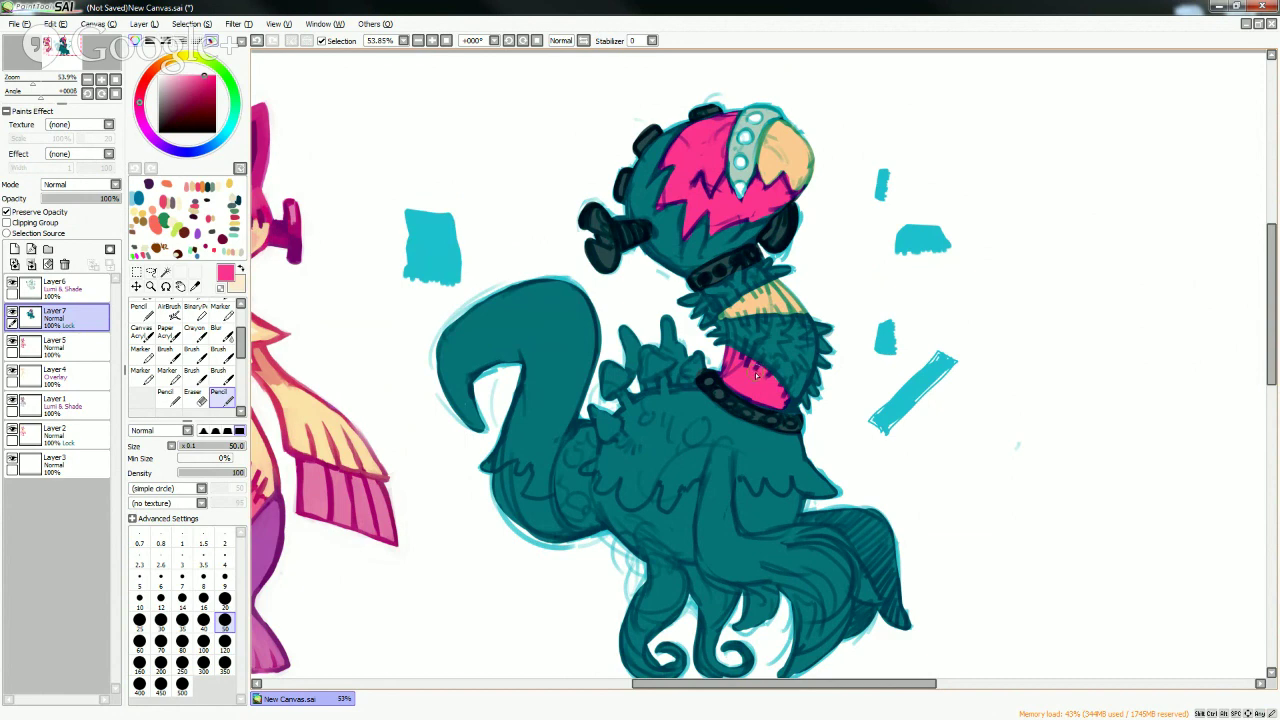
- Paint the mushrooms and growths along the creature's back pink with the Pencil at size 120
click(224, 641)
drag(622, 326, 632, 366)
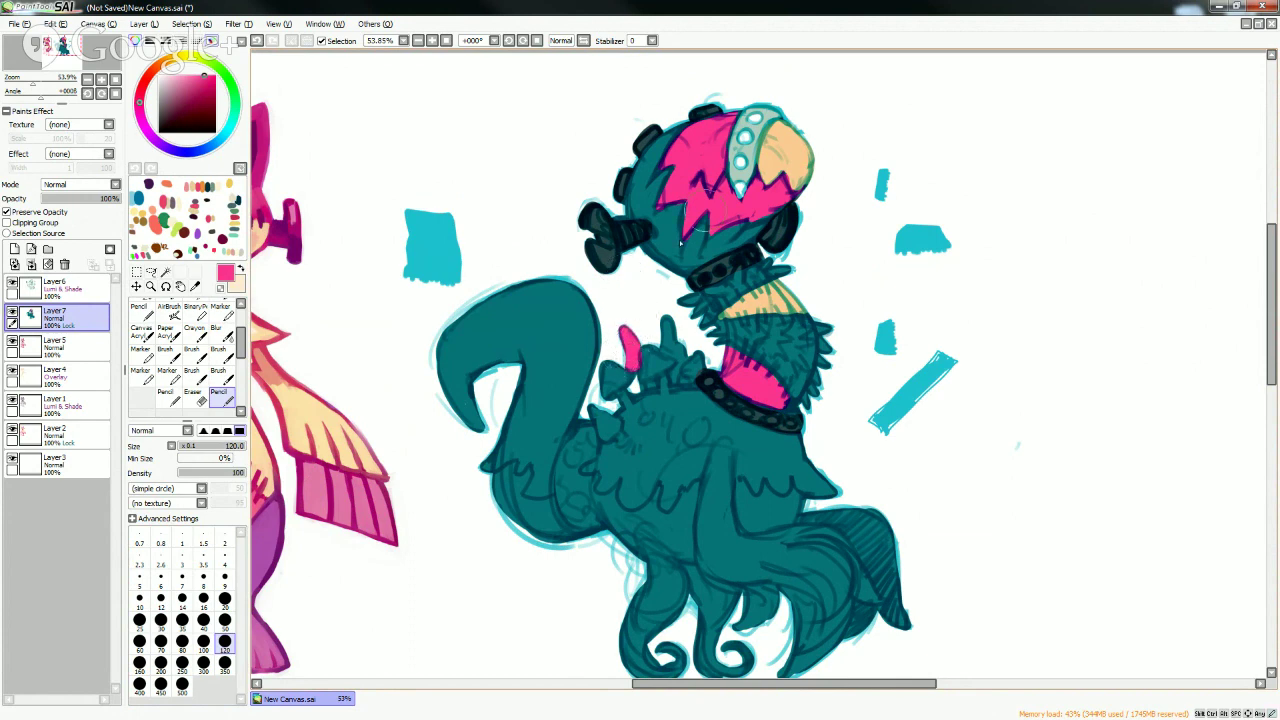
mouse_move(668, 318)
mouse_down()
mouse_move(690, 368)
mouse_move(645, 353)
mouse_move(618, 363)
mouse_move(618, 438)
mouse_up()
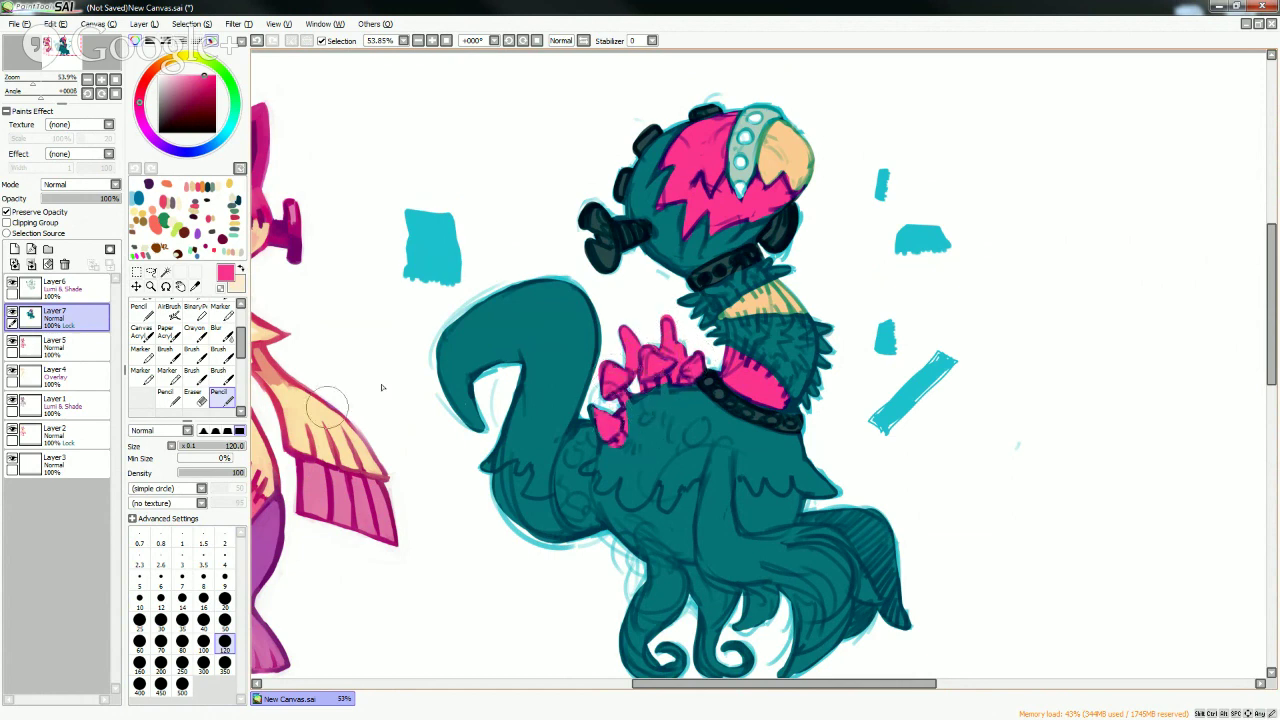
- Blend soft pink over the creature's spotted back with the Brush at size 120
key(b)
mouse_move(703, 392)
mouse_down()
mouse_move(663, 399)
mouse_move(636, 439)
mouse_move(662, 402)
mouse_move(700, 412)
mouse_up()
mouse_move(604, 470)
mouse_down()
mouse_move(639, 413)
mouse_move(721, 444)
mouse_move(631, 436)
mouse_move(703, 459)
mouse_move(684, 405)
mouse_move(722, 428)
mouse_move(668, 457)
mouse_up()
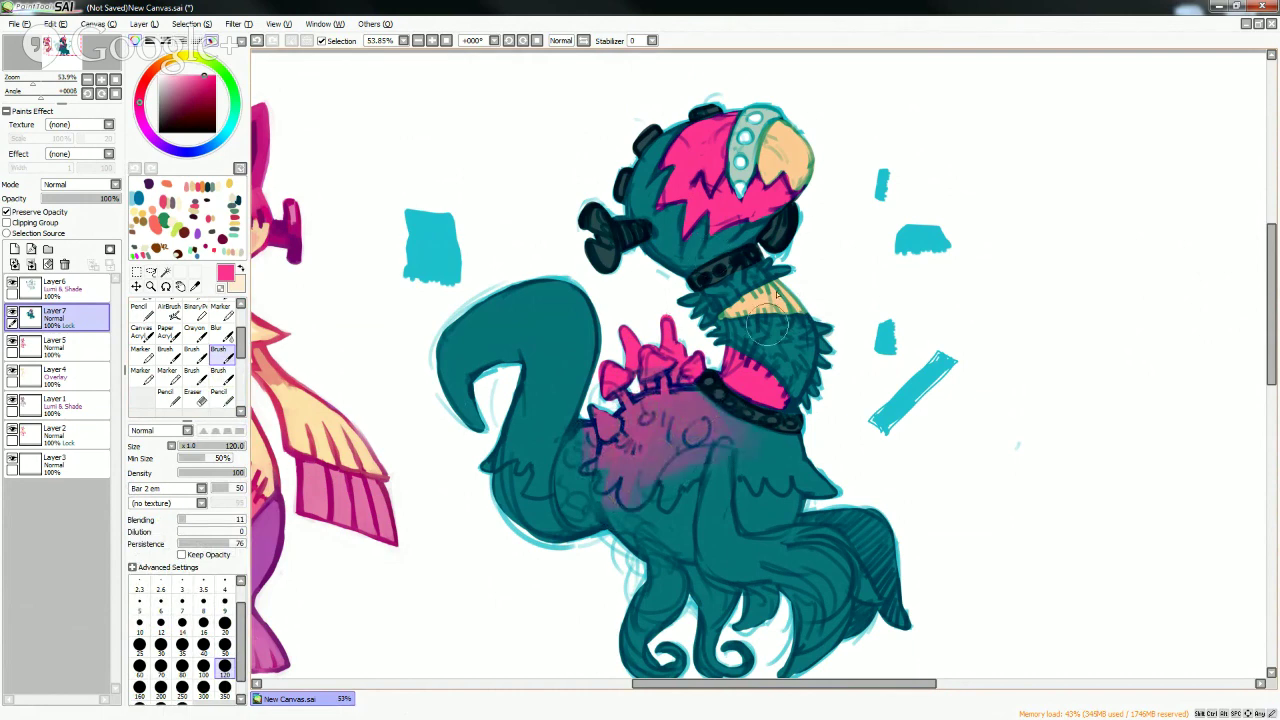
- Sample the head band's mint and paint the fur below the upper collar with the Pencil at size 50
click(220, 392)
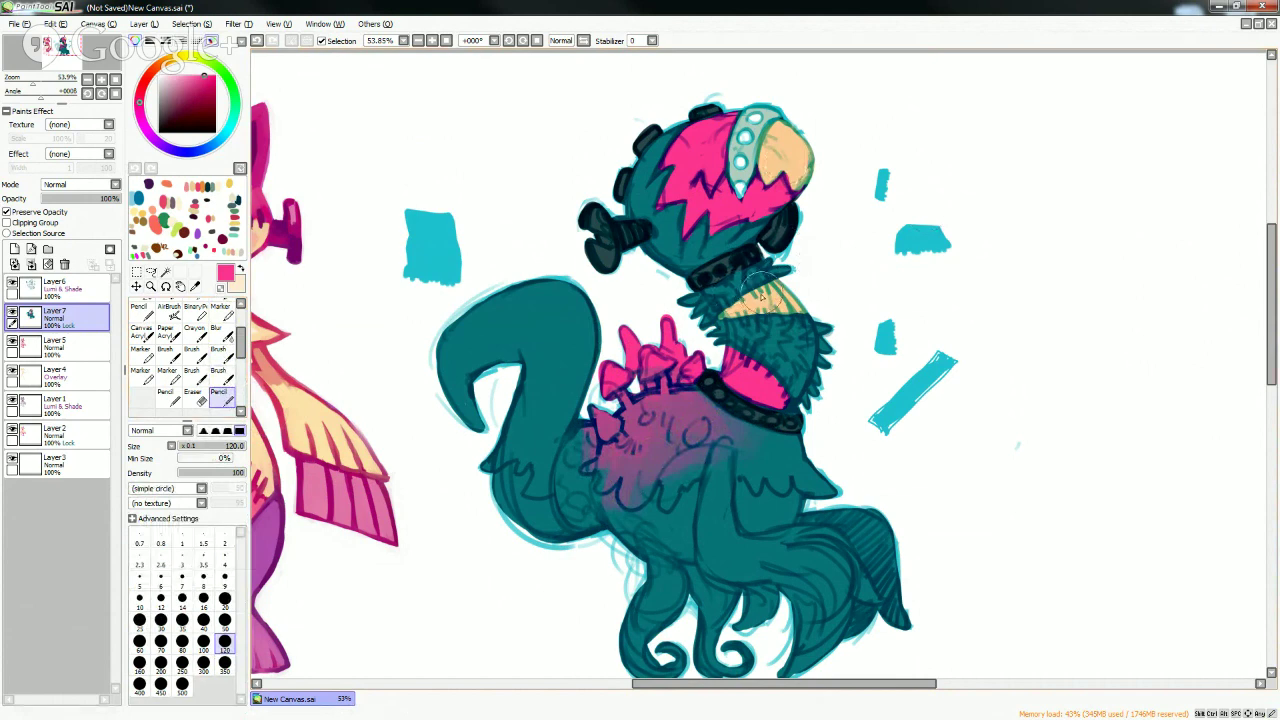
alt+click(682, 254)
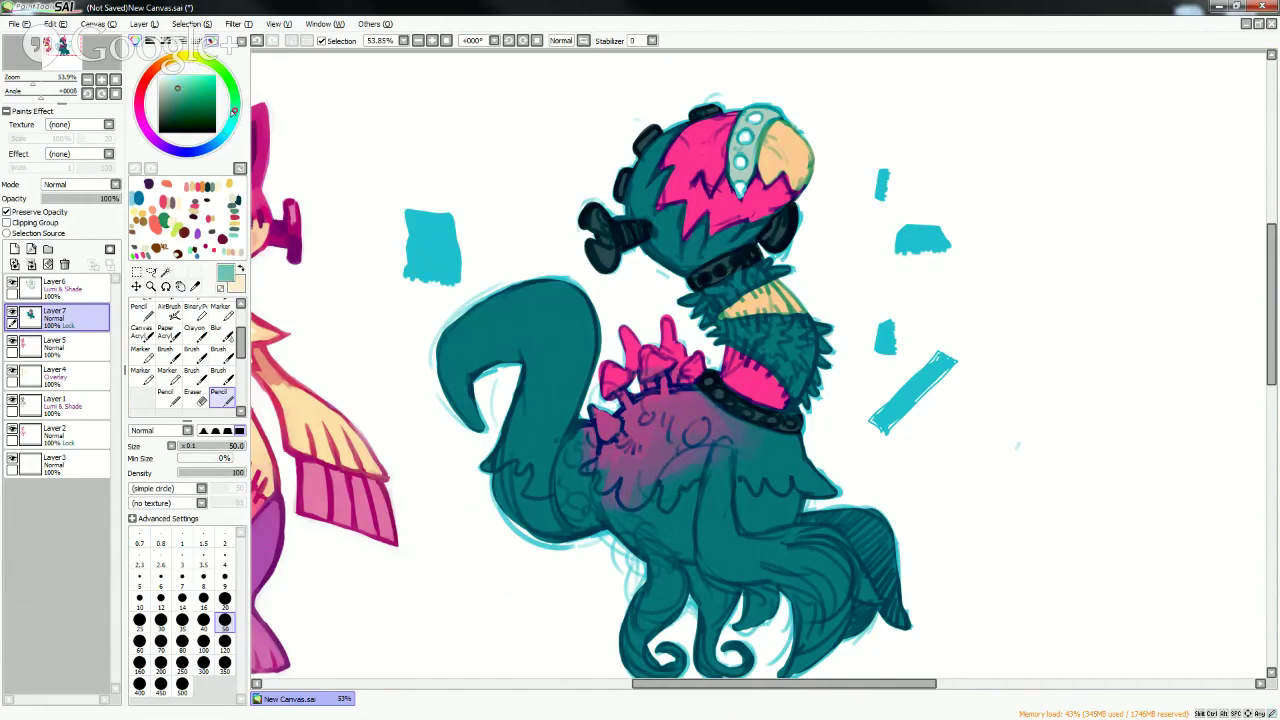
mouse_move(716, 304)
mouse_down()
mouse_move(743, 278)
mouse_move(708, 298)
mouse_move(731, 296)
mouse_move(738, 272)
mouse_move(747, 280)
mouse_move(734, 292)
mouse_move(788, 268)
mouse_move(752, 277)
mouse_up()
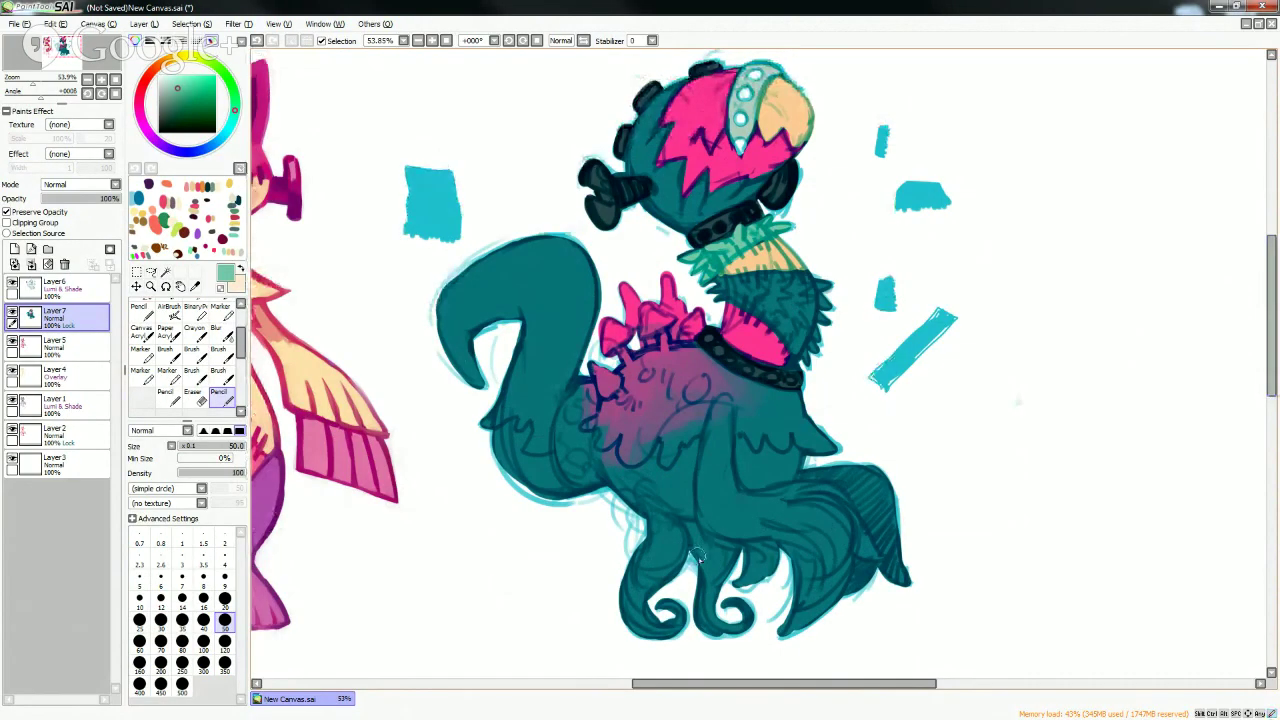
- Paint the creature's curled legs and belly mint with the Pencil, using size 120 for the larger areas
mouse_move(697, 556)
mouse_down()
mouse_move(727, 562)
mouse_move(698, 622)
mouse_move(714, 595)
mouse_move(748, 606)
mouse_up()
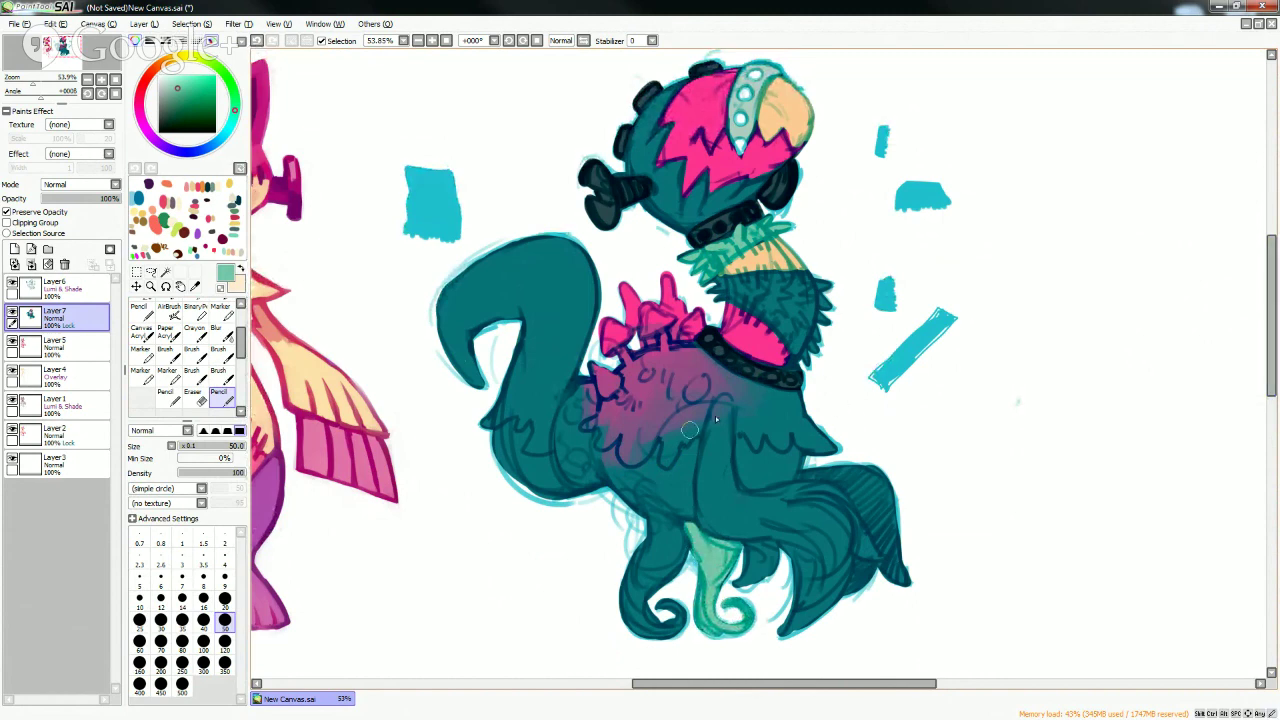
click(224, 641)
mouse_move(652, 498)
mouse_down()
mouse_move(631, 626)
mouse_move(672, 622)
mouse_up()
mouse_move(594, 468)
mouse_down()
mouse_move(608, 475)
mouse_move(596, 455)
mouse_up()
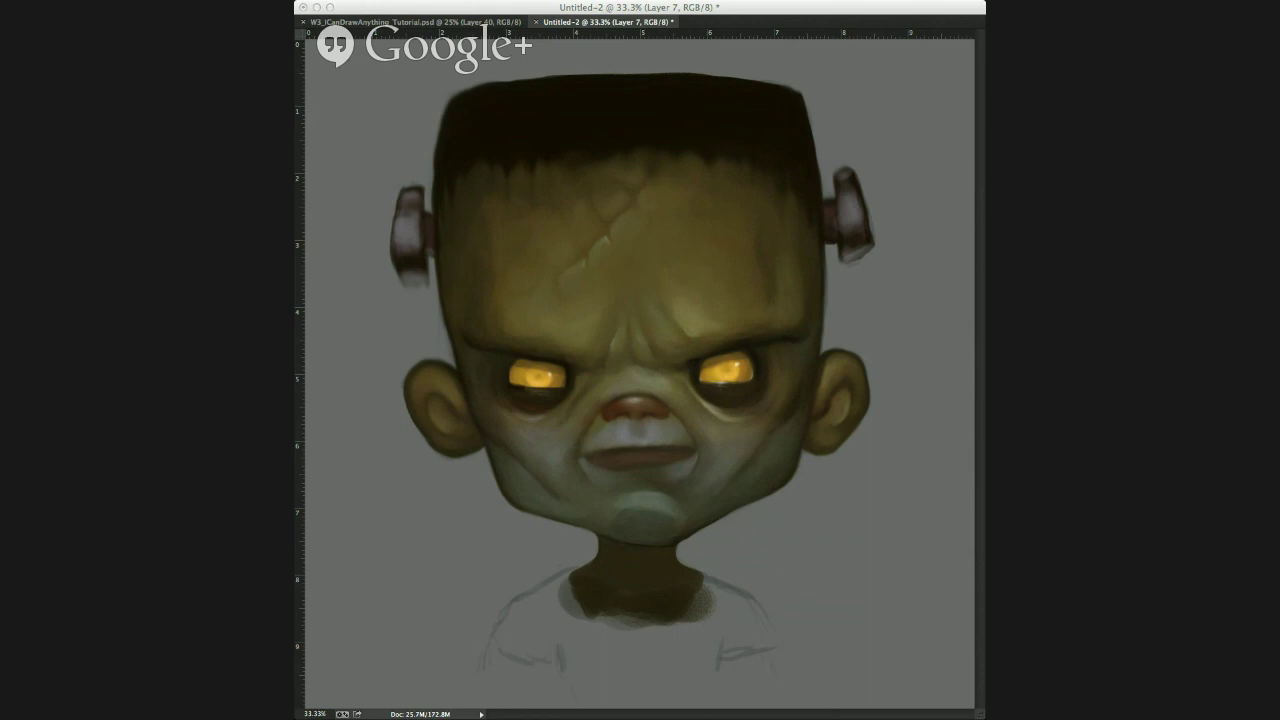
click(666, 310)
ctrl+alt+drag(773, 288, 834, 289)
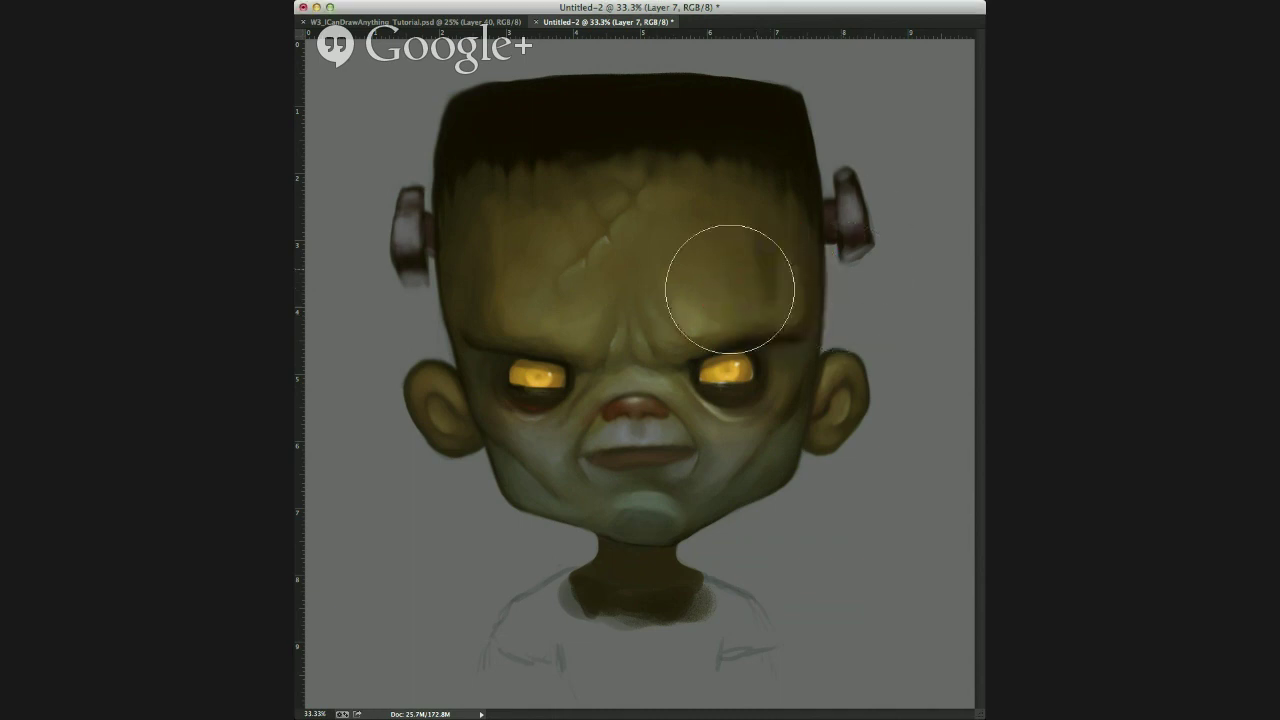
mouse_move(777, 257)
mouse_down()
mouse_move(605, 438)
mouse_move(605, 570)
mouse_up()
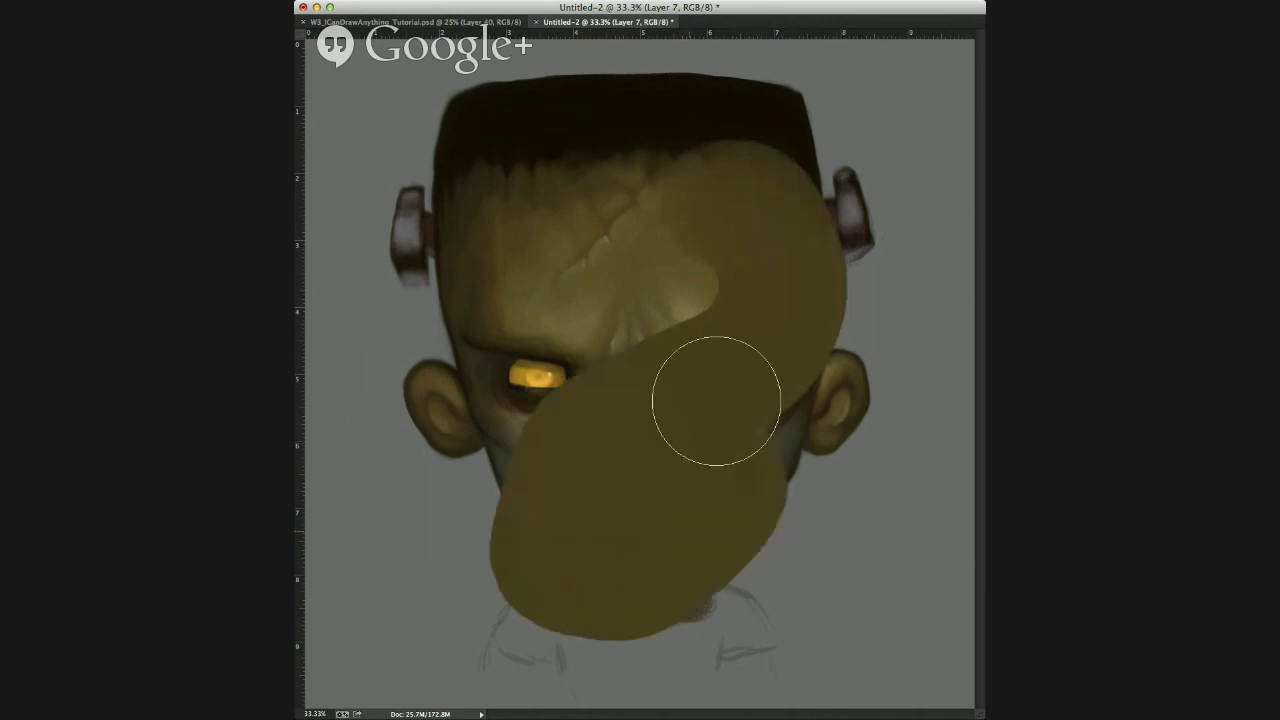
drag(716, 401, 536, 240)
key(super+z)
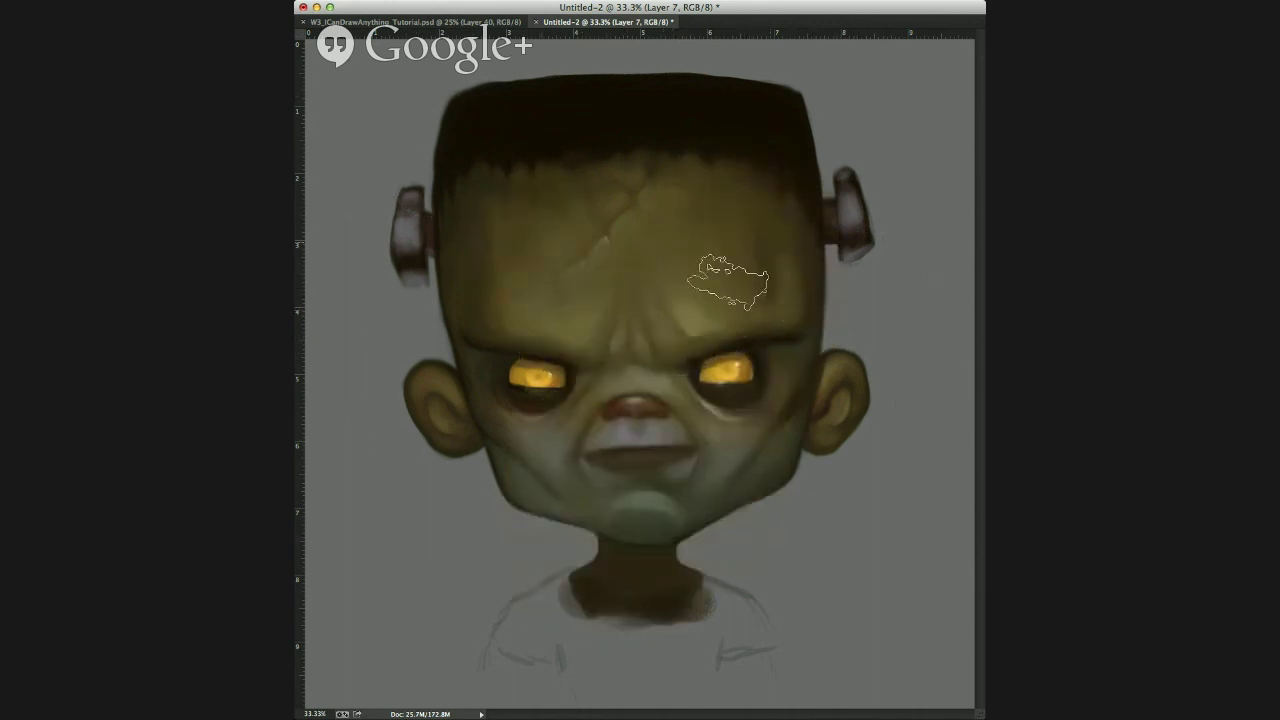
mouse_move(737, 277)
mouse_down()
mouse_move(686, 591)
mouse_move(865, 415)
mouse_move(856, 35)
mouse_up()
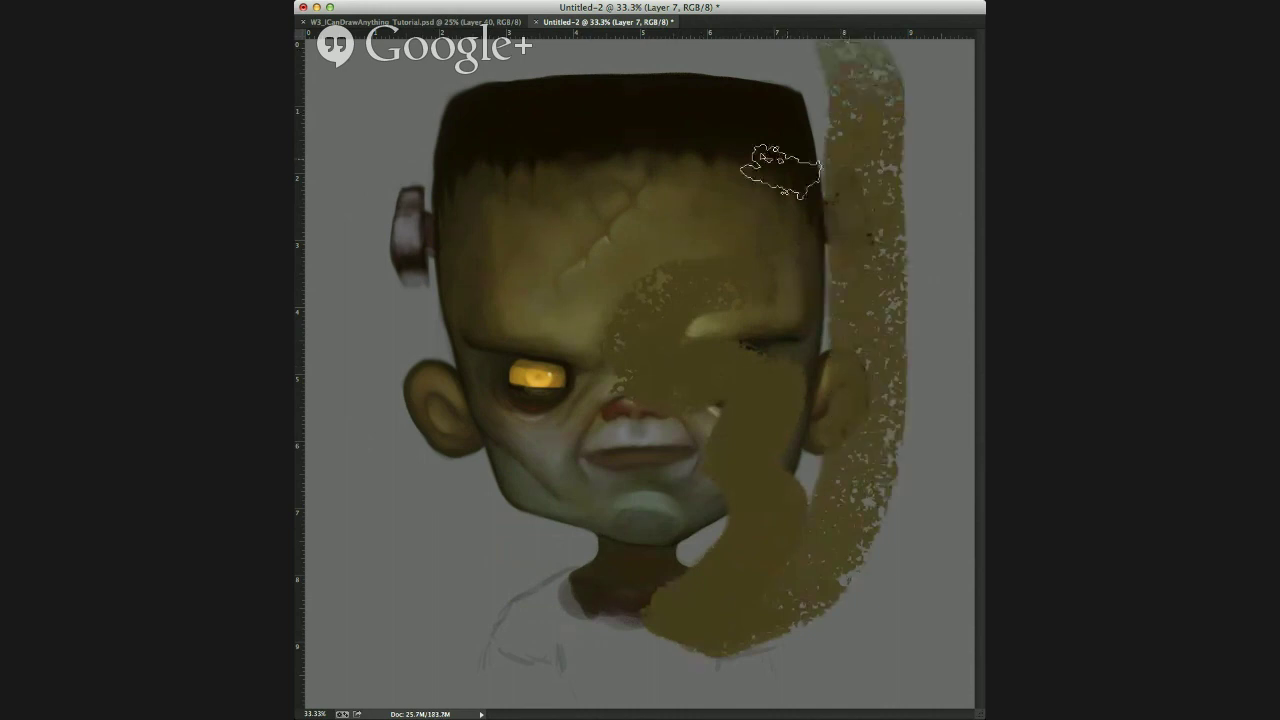
key(super+z)
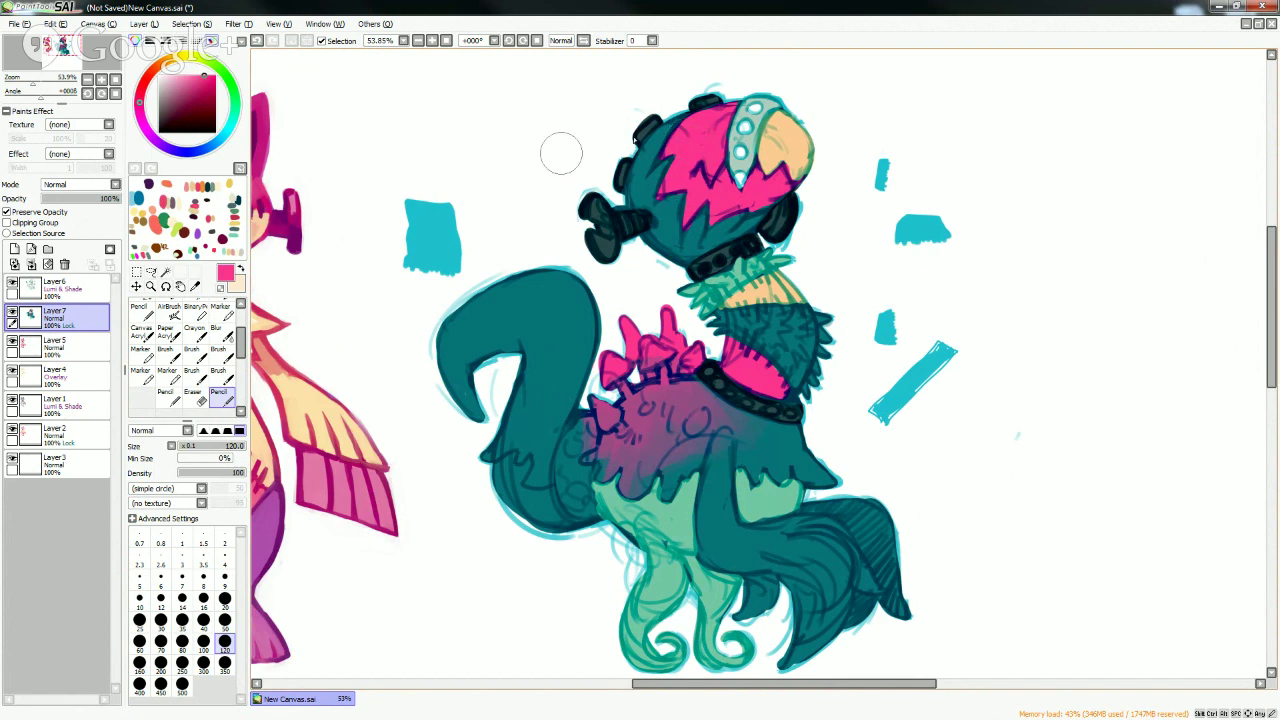
- Choose a light orange and fill the scaly patch at the base of the creature's tail at size 120
click(193, 74)
click(187, 75)
click(157, 67)
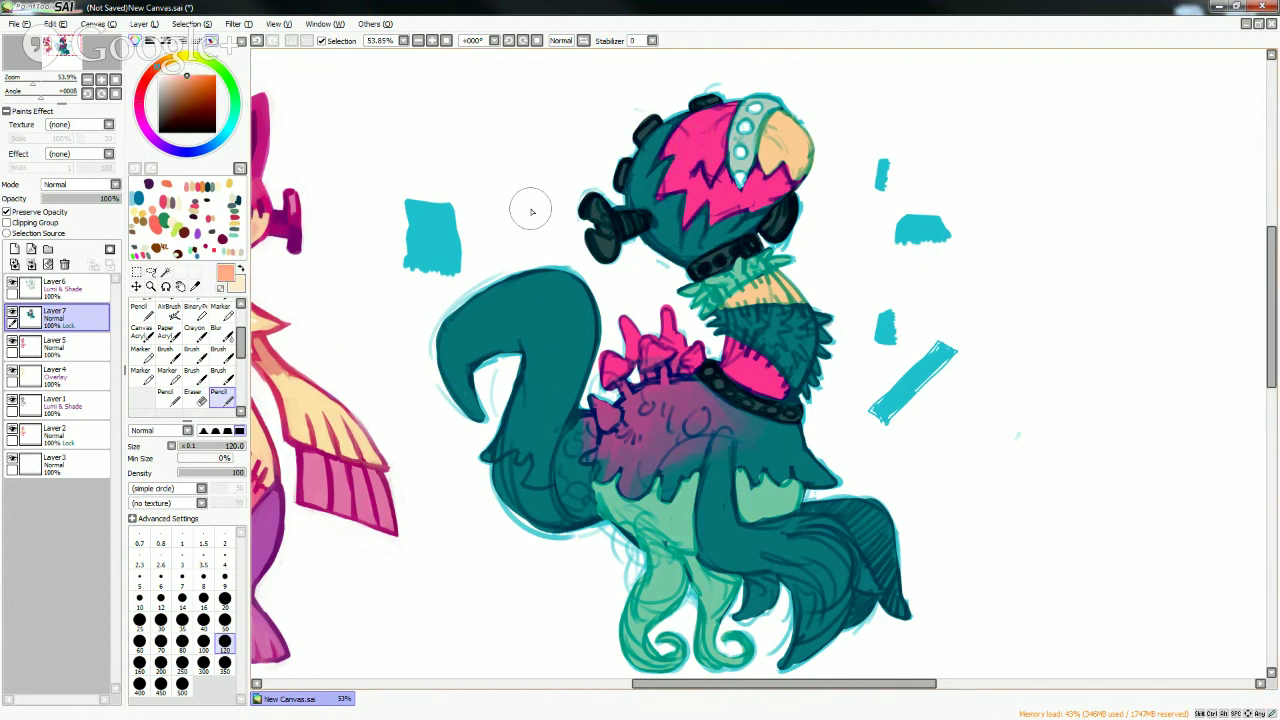
mouse_move(575, 470)
mouse_down()
mouse_move(572, 505)
mouse_move(585, 492)
mouse_move(570, 462)
mouse_move(590, 445)
mouse_move(566, 436)
mouse_move(562, 448)
mouse_up()
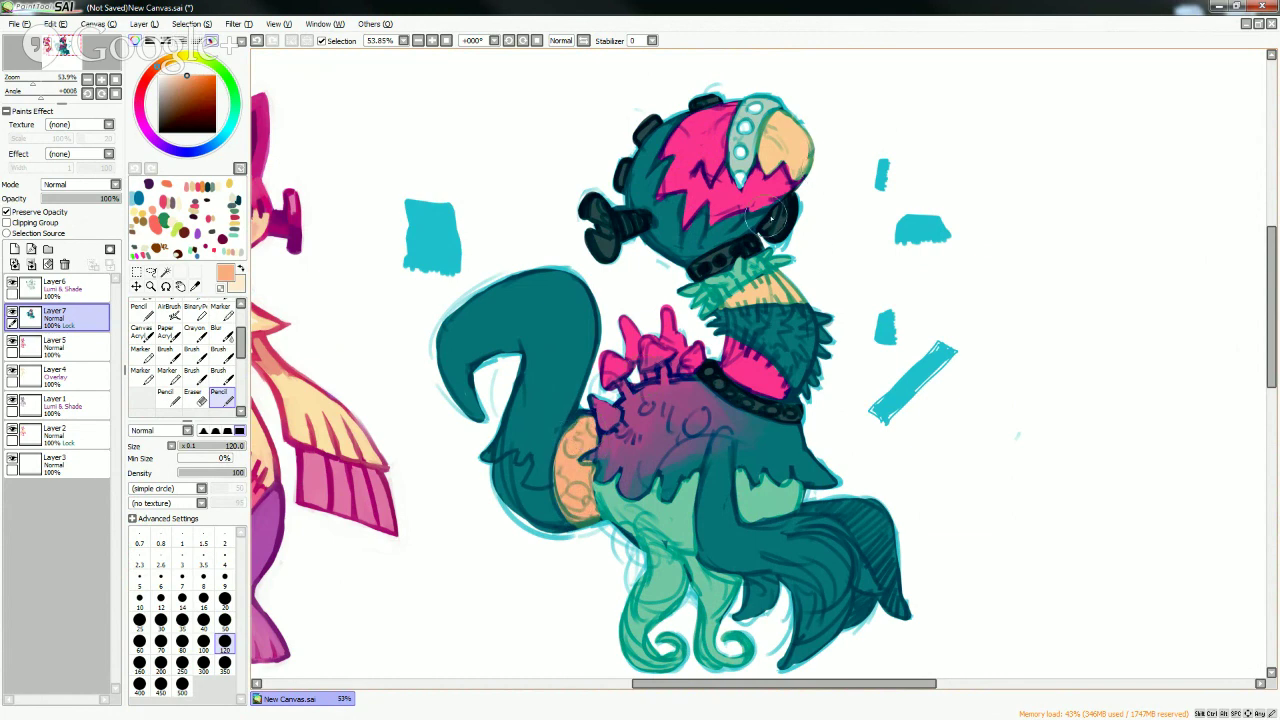
- Paint the underside of the tail mint and repaint the fur below the upper collar dark teal
mouse_move(518, 485)
mouse_down()
mouse_move(520, 518)
mouse_move(540, 498)
mouse_move(544, 532)
mouse_move(549, 493)
mouse_move(575, 540)
mouse_up()
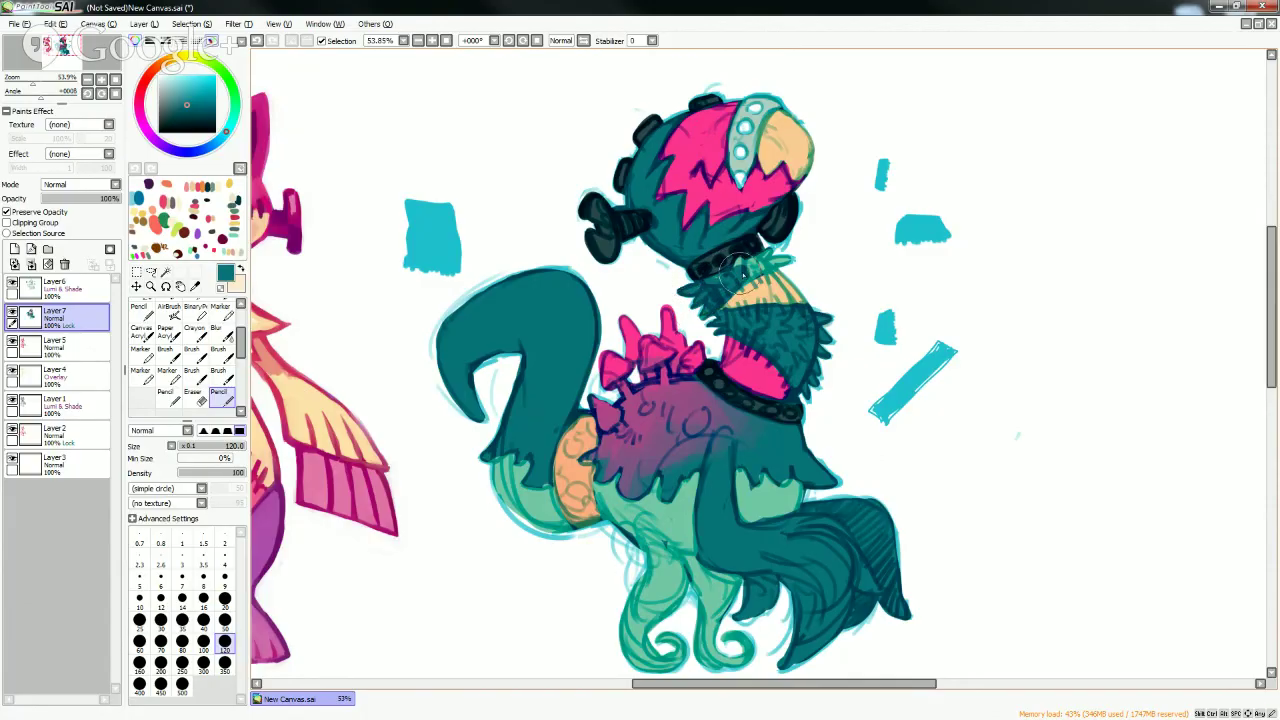
mouse_move(740, 273)
mouse_down()
mouse_move(730, 243)
mouse_move(813, 235)
mouse_move(789, 255)
mouse_up()
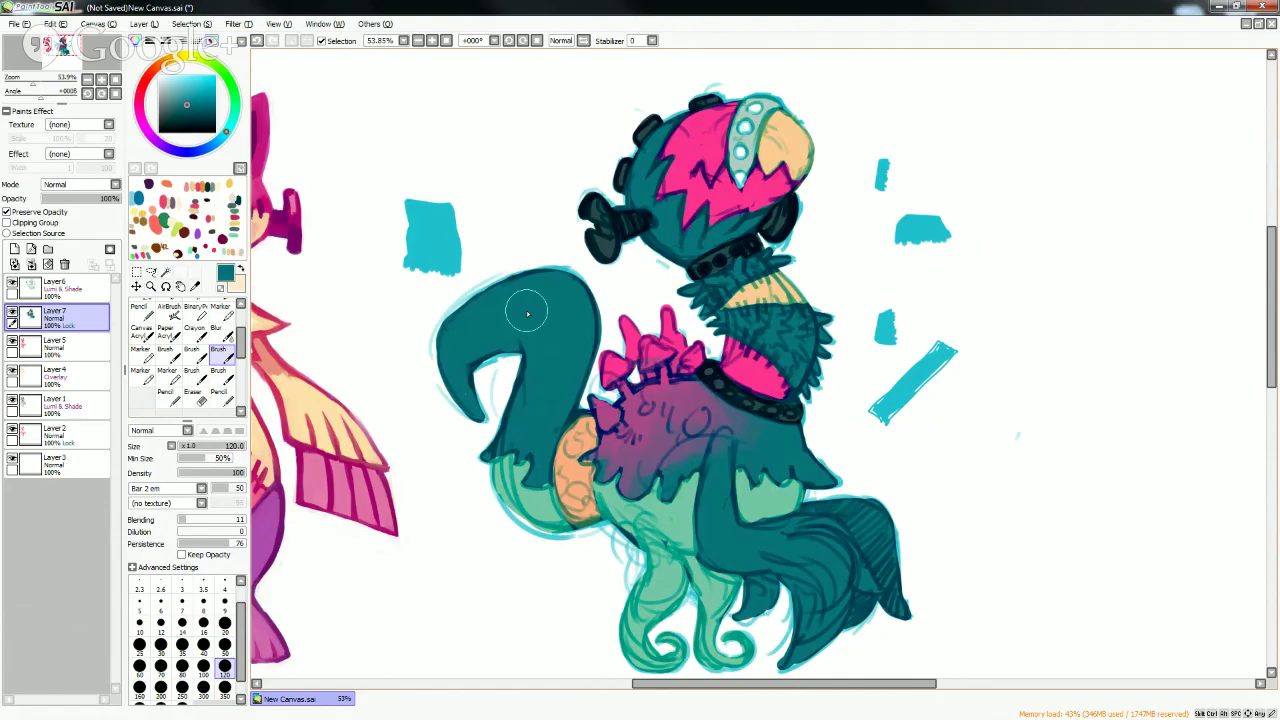
- Add a new top layer, and on Layer7 paint pink spots over the creature's back with the Pencil at size 50
click(14, 249)
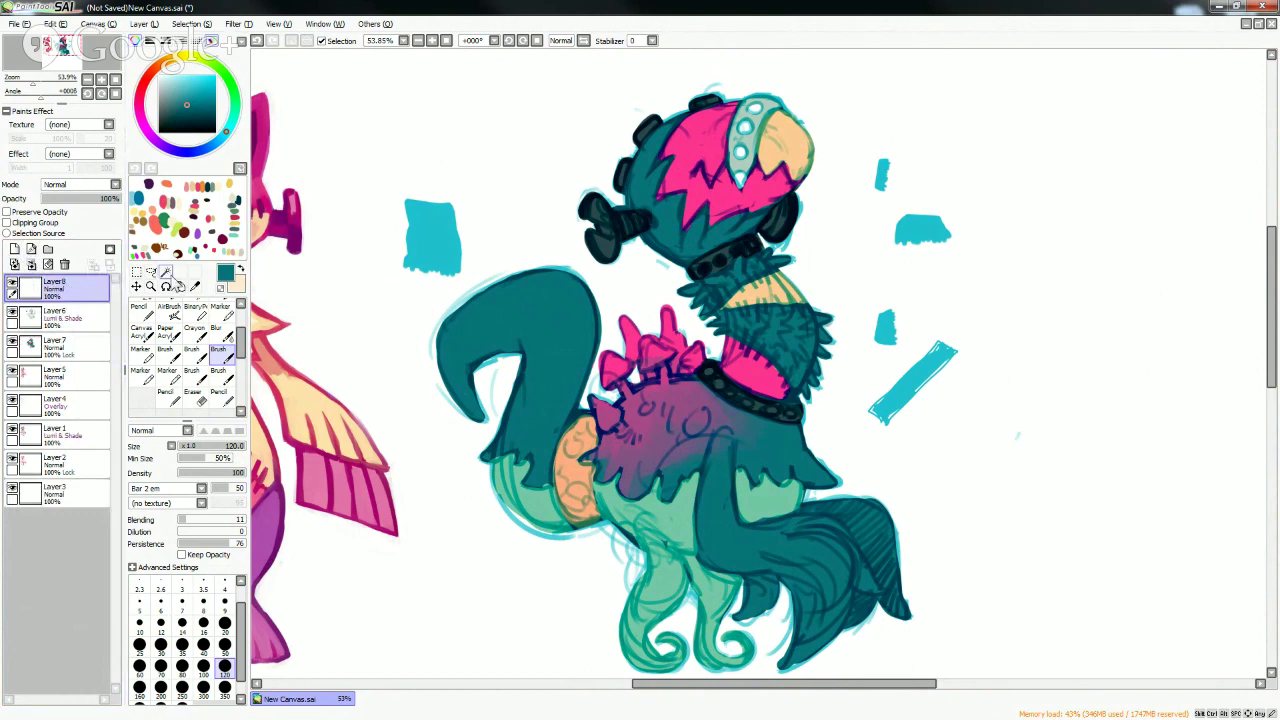
click(80, 343)
click(219, 393)
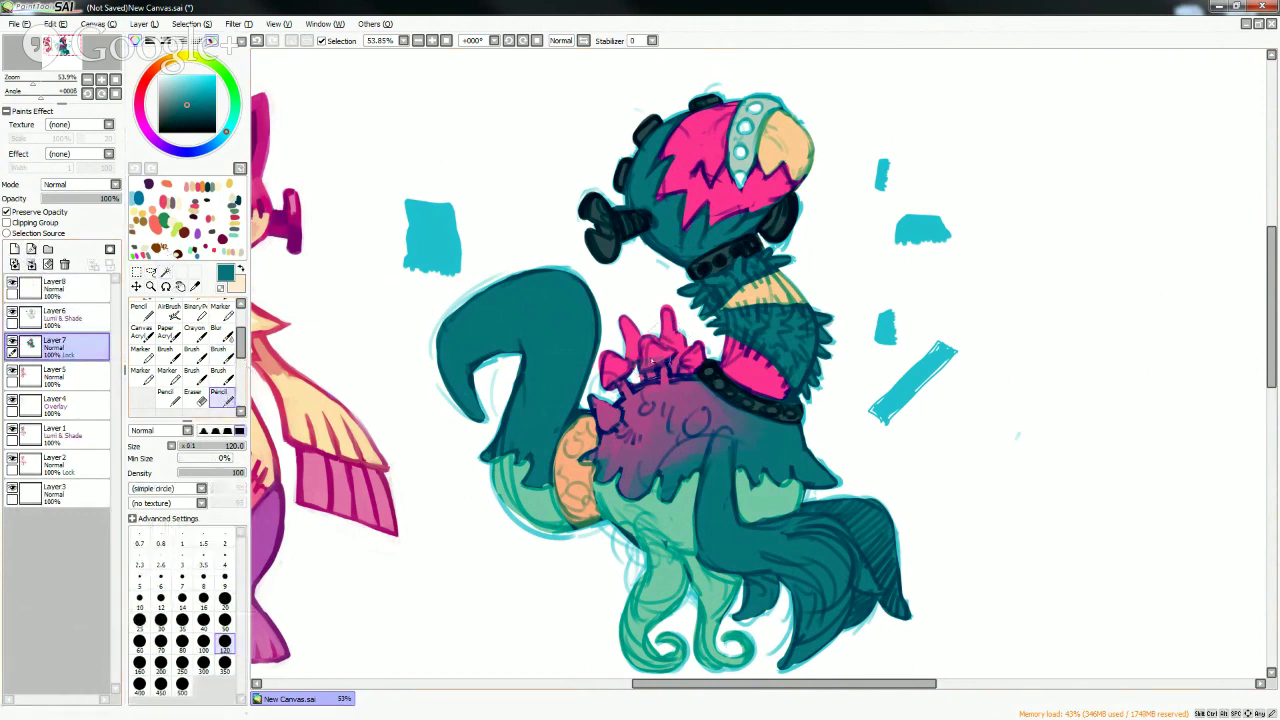
right_click(697, 205)
mouse_move(570, 398)
mouse_down()
mouse_move(590, 430)
mouse_move(605, 410)
mouse_move(641, 407)
mouse_up()
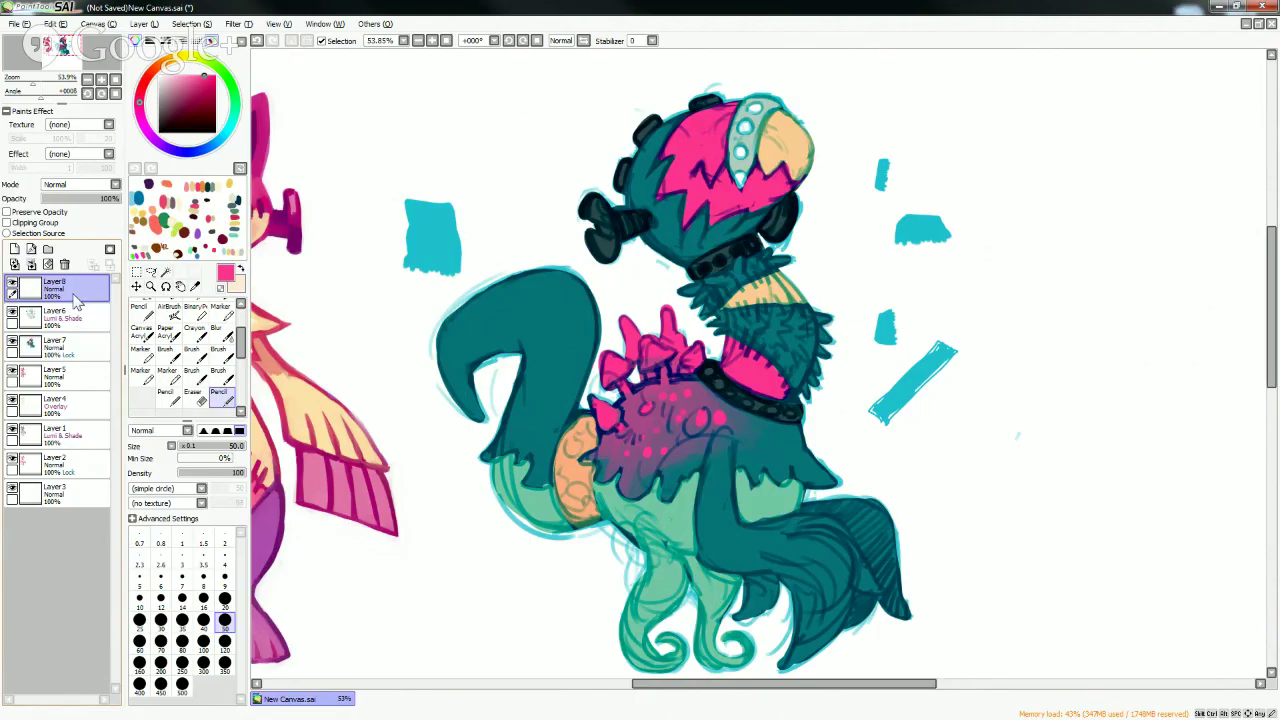
- Set the blending mode of the new top layer, Layer8, to Shade and choose the Brush
click(55, 292)
click(218, 350)
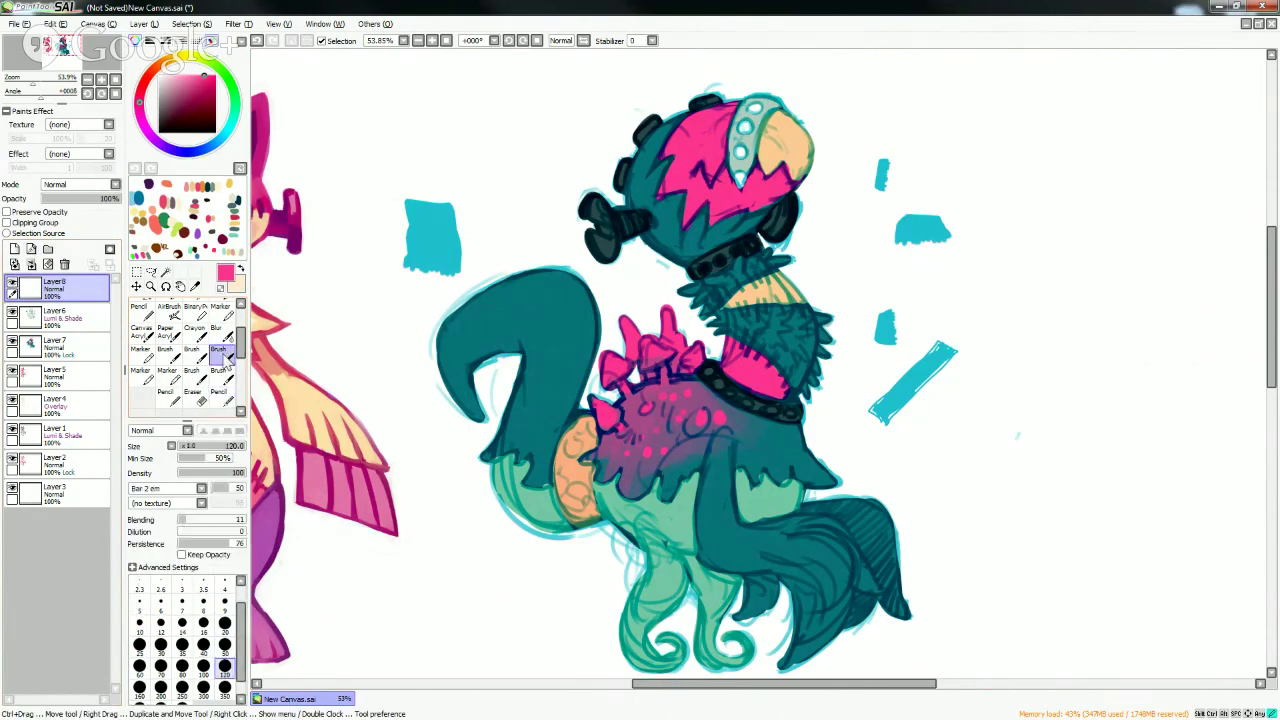
click(80, 184)
click(55, 246)
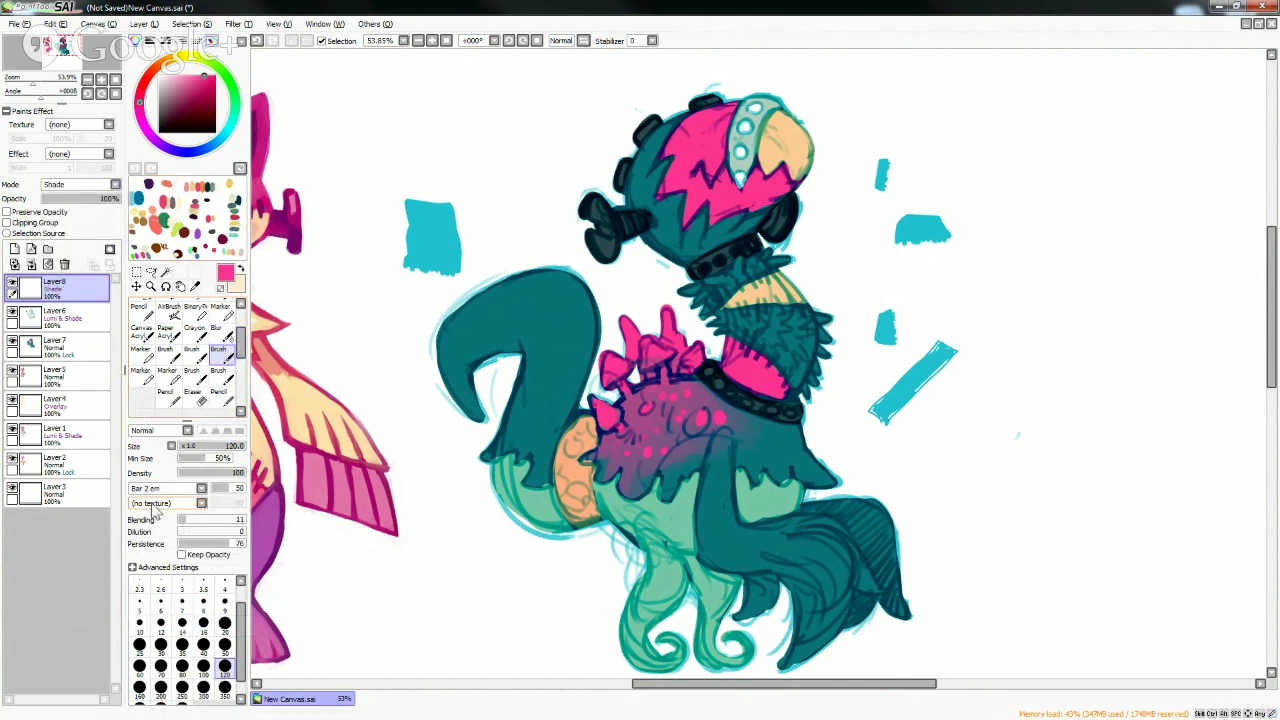
- Shade the near curled leg, dark plumes, chest, neck, lower face and snout with pink using the Marker at size 50
mouse_move(732, 466)
mouse_down()
mouse_move(746, 508)
mouse_move(688, 572)
mouse_up()
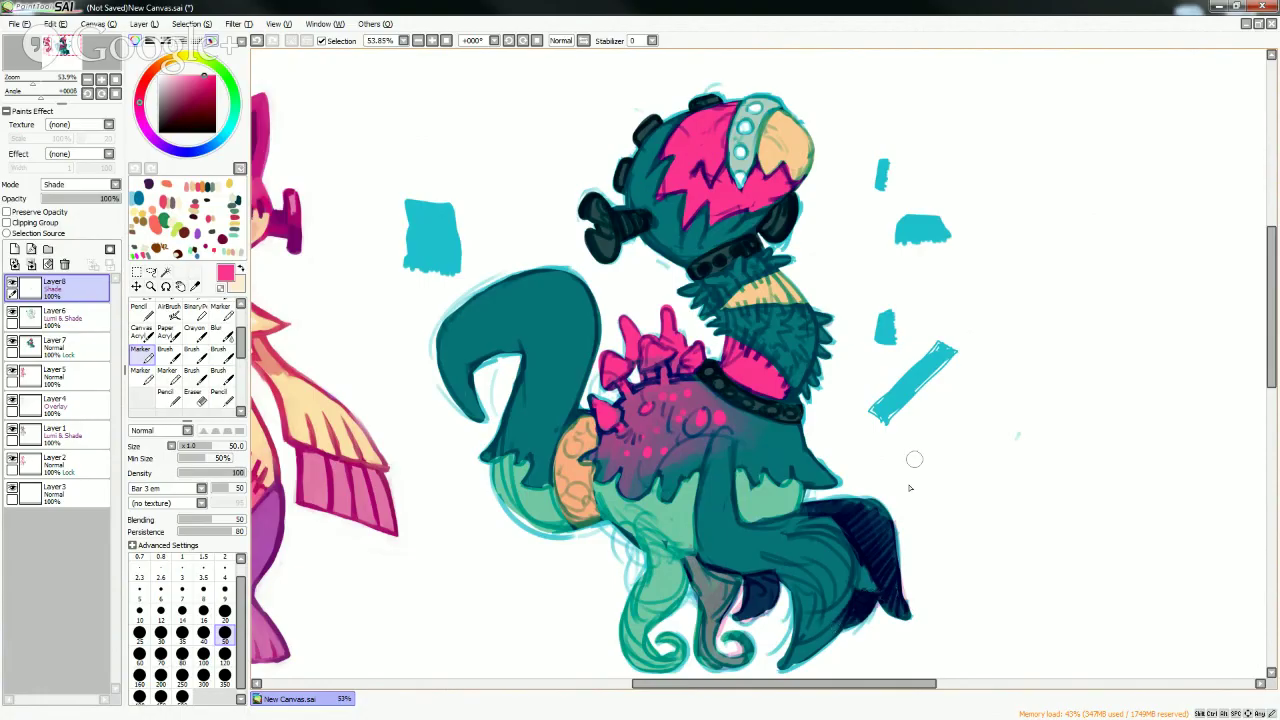
mouse_move(790, 495)
mouse_down()
mouse_move(770, 512)
mouse_move(745, 488)
mouse_move(783, 501)
mouse_move(785, 480)
mouse_move(815, 470)
mouse_move(760, 410)
mouse_move(776, 367)
mouse_up()
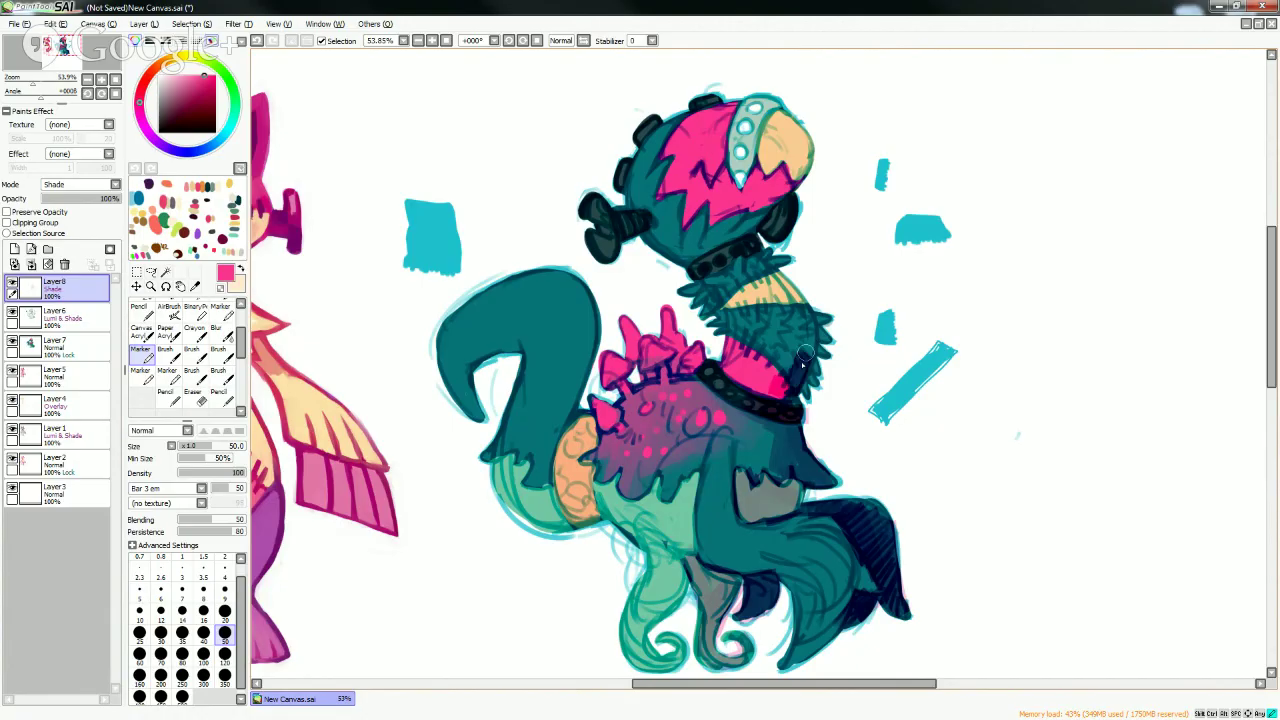
mouse_move(805, 392)
mouse_down()
mouse_move(798, 325)
mouse_move(812, 318)
mouse_move(764, 262)
mouse_move(776, 260)
mouse_up()
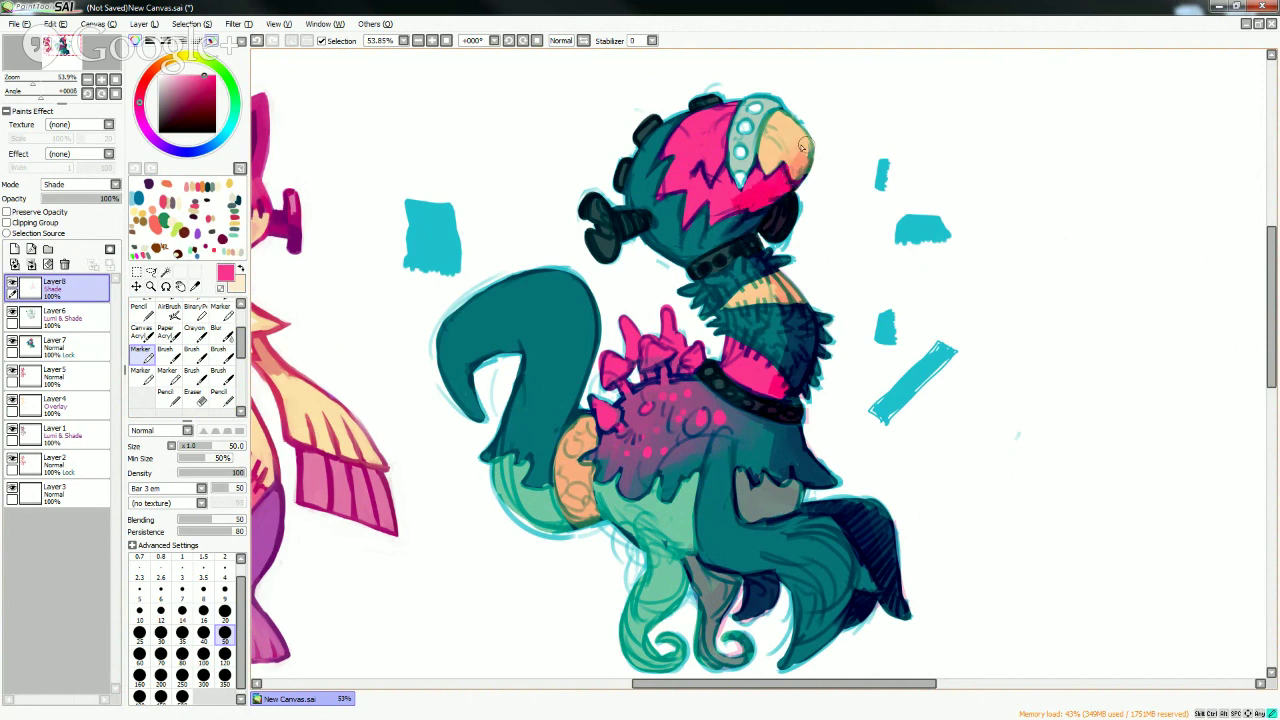
drag(795, 131, 801, 166)
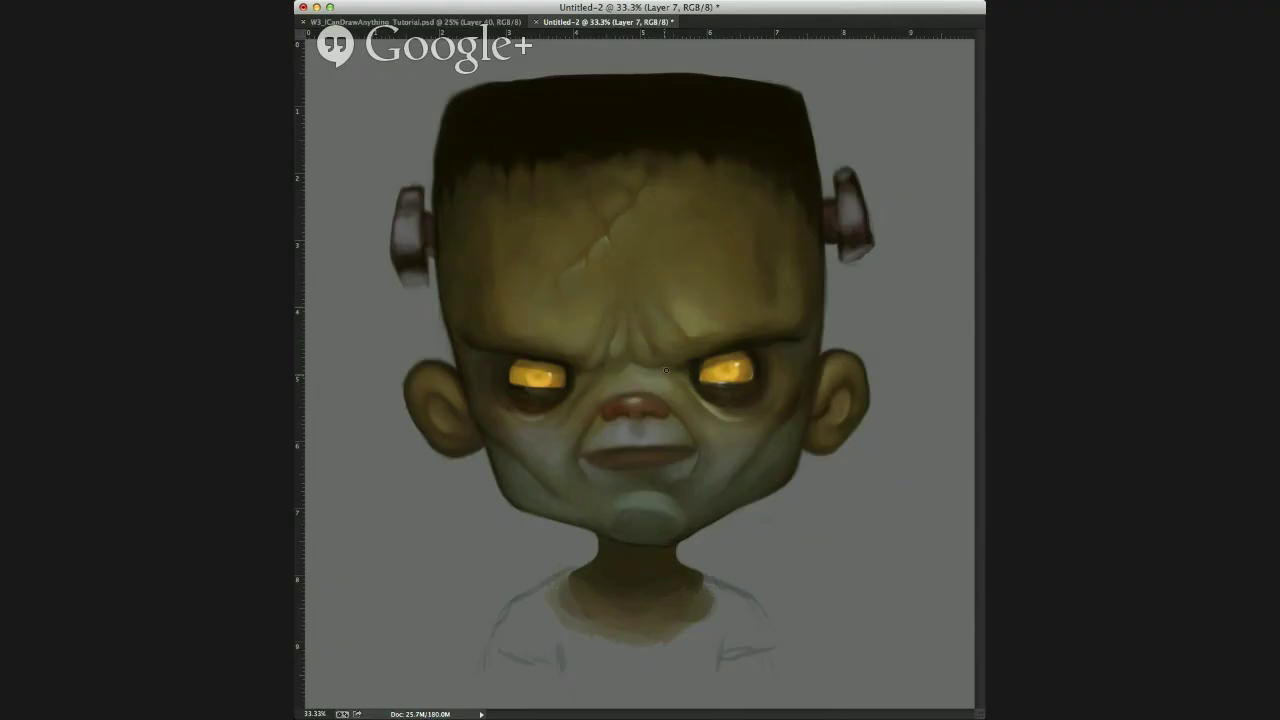
alt+click(670, 364)
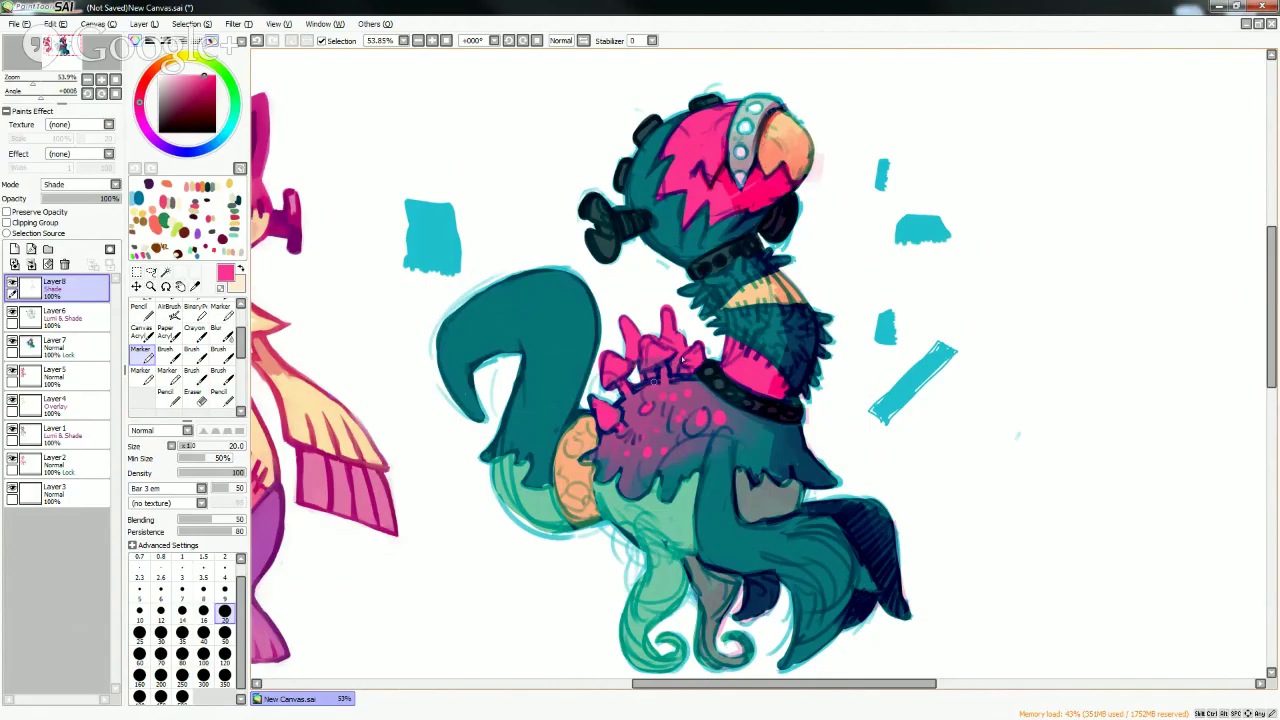
- Shade the mushrooms nearest the lower collar with pink using the Marker at size 50
key(bracketright)
key(bracketright)
key(bracketright)
key(bracketright)
key(bracketright)
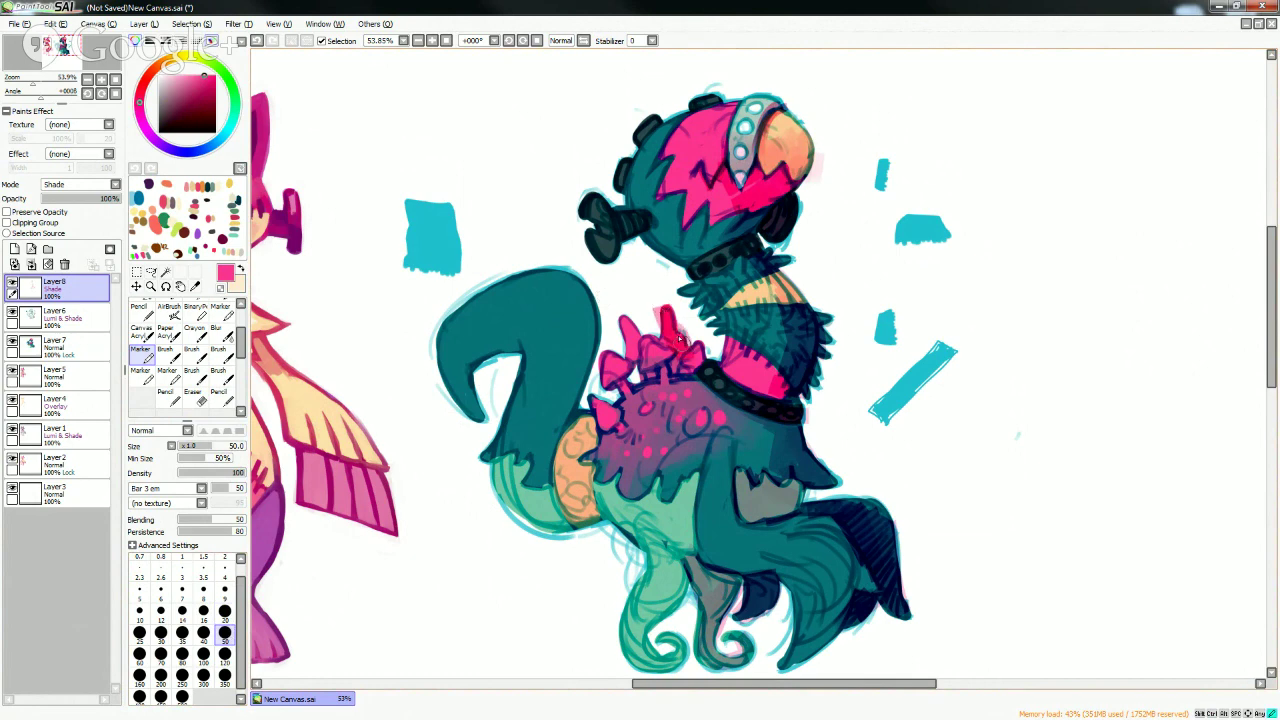
mouse_move(680, 339)
mouse_down()
mouse_move(700, 362)
mouse_move(708, 345)
mouse_move(731, 349)
mouse_up()
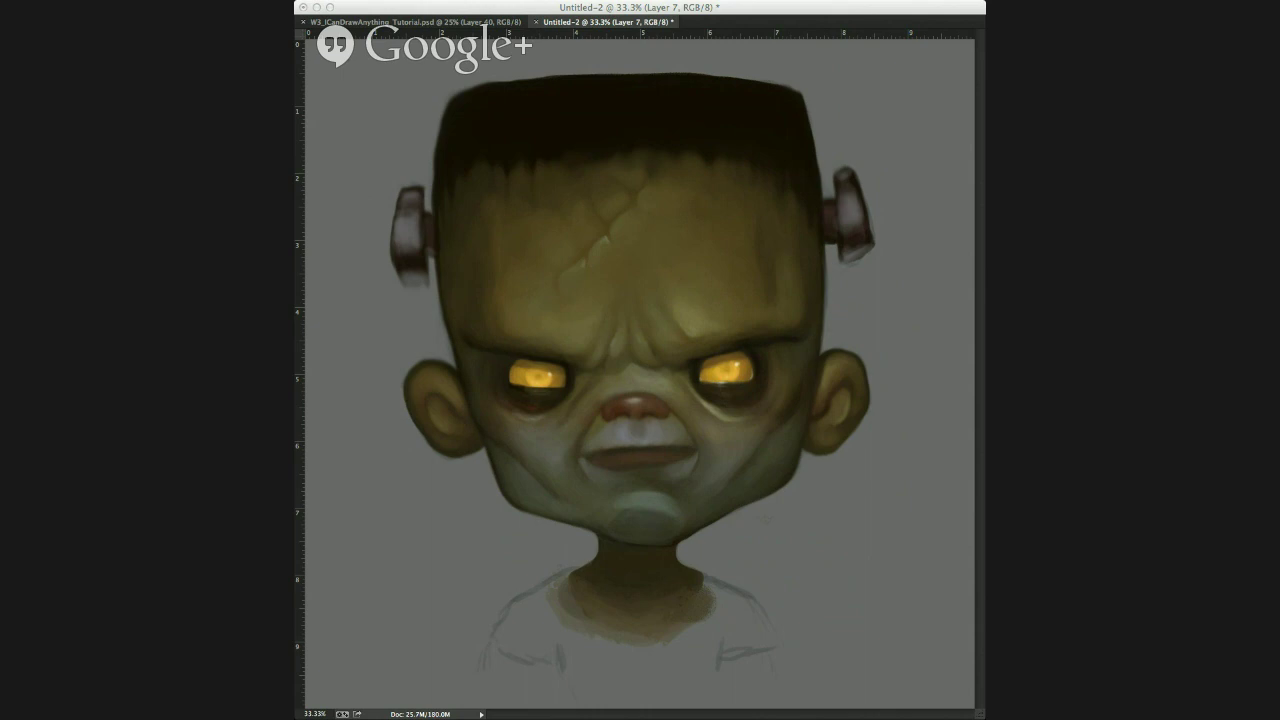
click(657, 450)
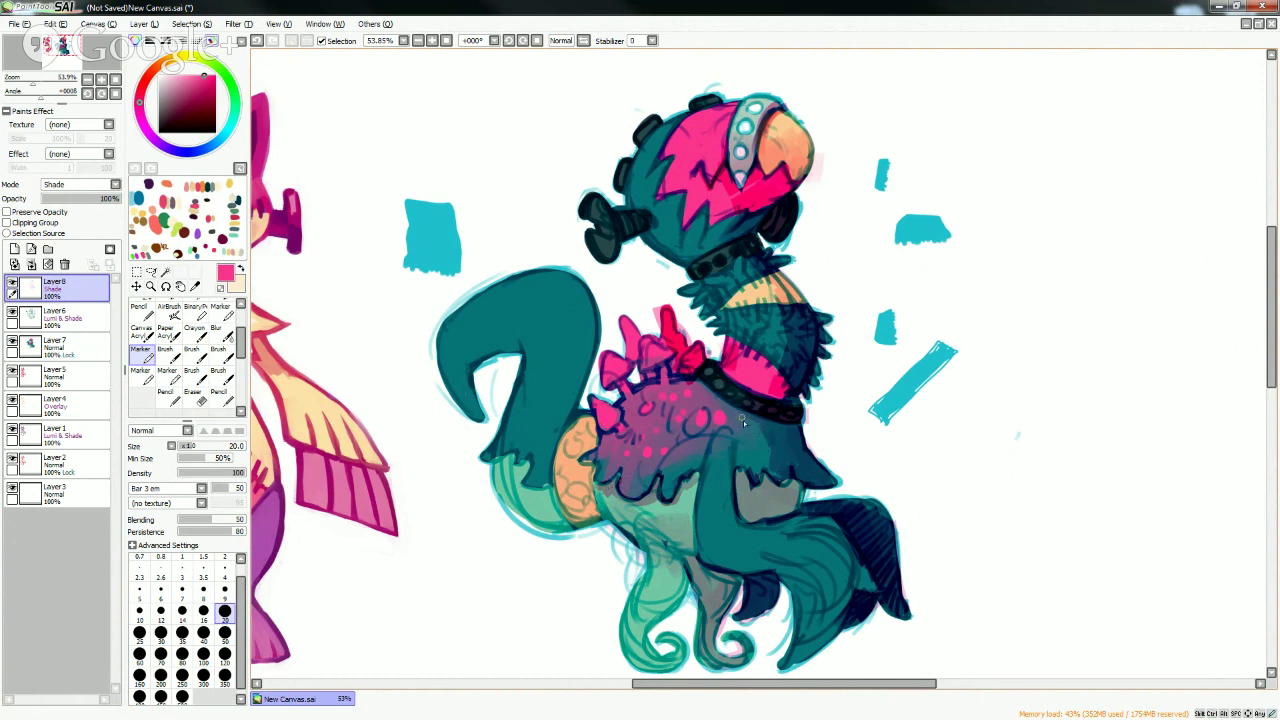
- Shade the orange patch and underside of the tail at Marker size 50, and the upper tail at size 120
click(225, 631)
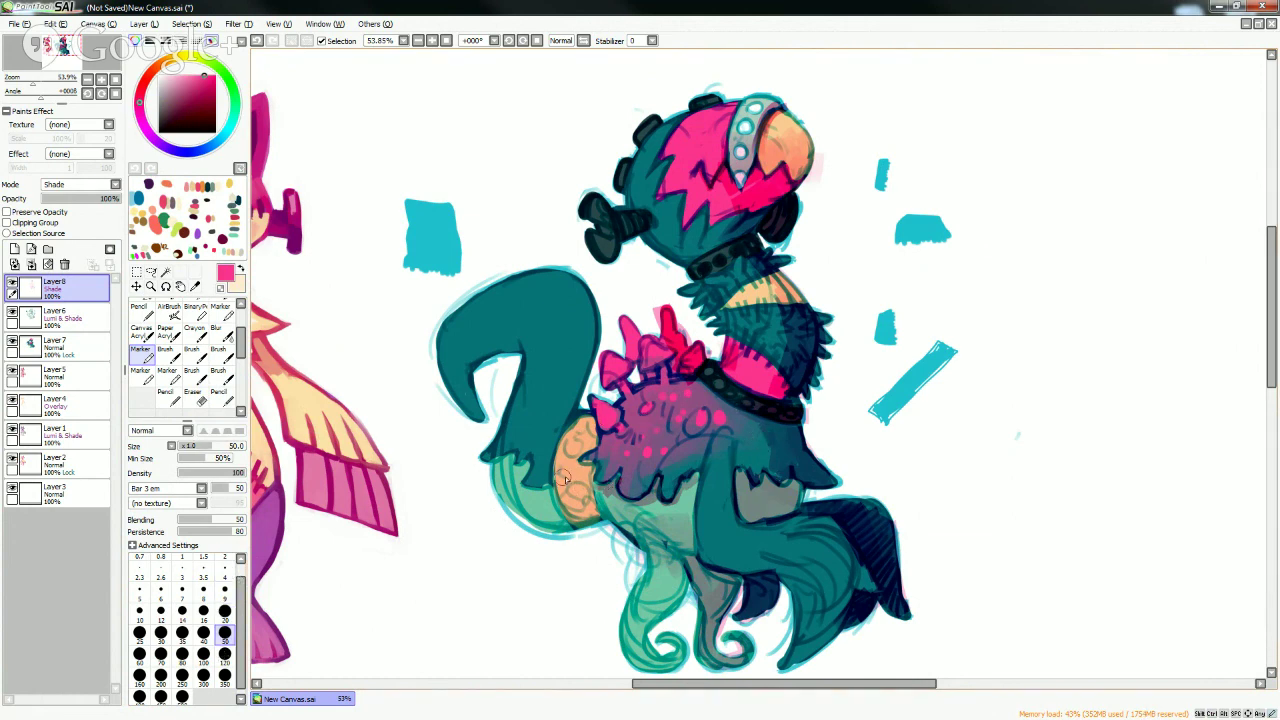
mouse_move(566, 472)
mouse_down()
mouse_move(570, 497)
mouse_move(600, 515)
mouse_move(548, 532)
mouse_move(498, 494)
mouse_move(516, 462)
mouse_move(542, 483)
mouse_move(598, 488)
mouse_move(610, 517)
mouse_up()
click(225, 653)
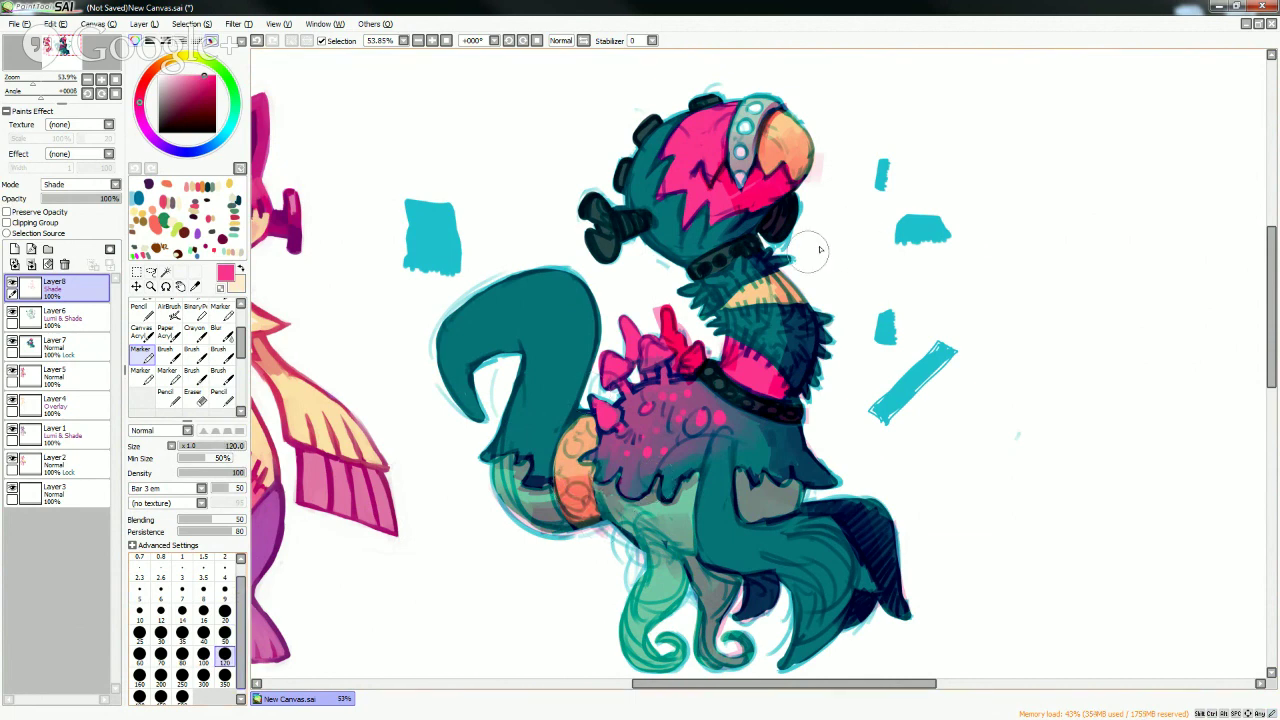
mouse_move(548, 418)
mouse_down()
mouse_move(530, 445)
mouse_move(540, 374)
mouse_move(596, 410)
mouse_up()
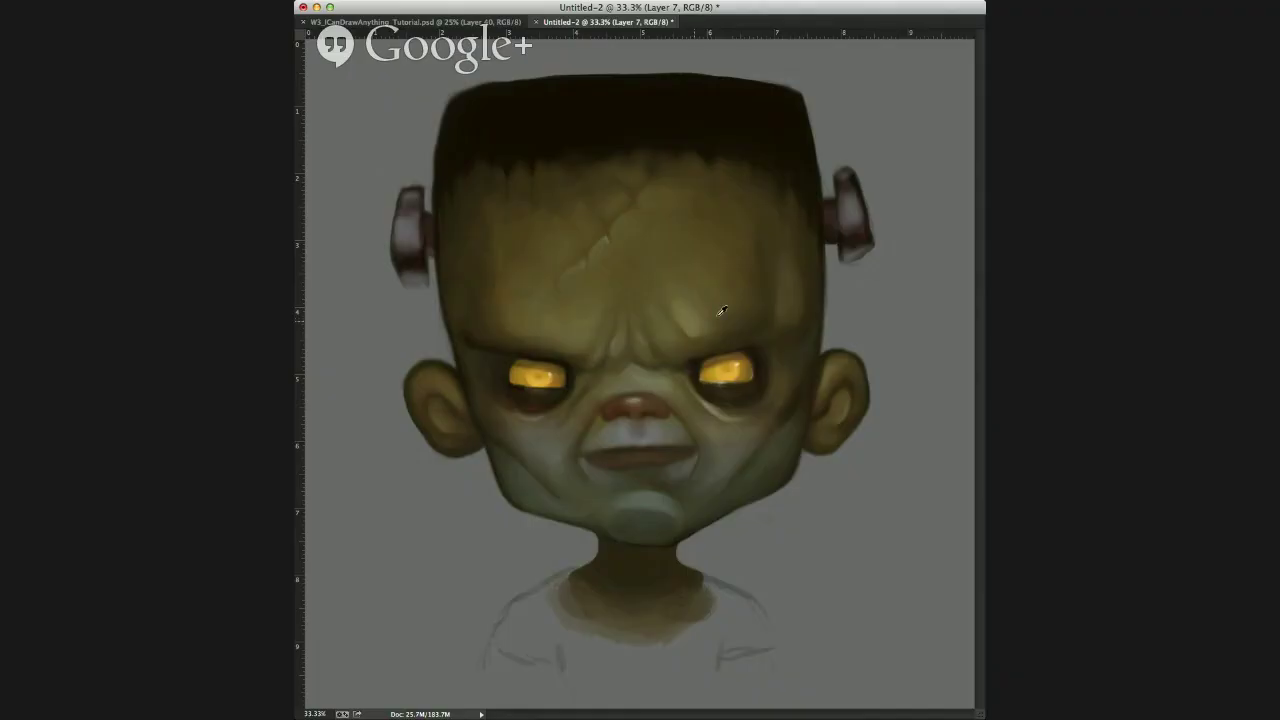
drag(729, 311, 723, 315)
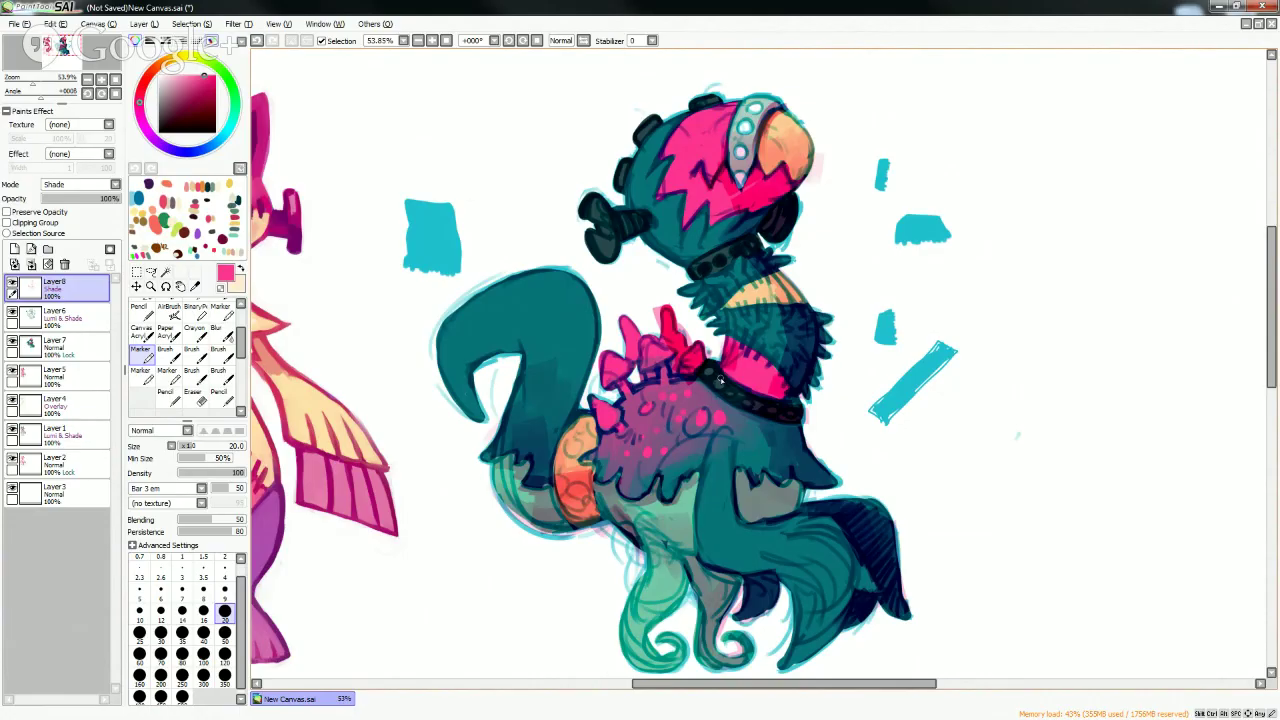
- Shade the underside of the head, the upper collar and the neck patches at Marker size 50, and reduce the size to 20
click(224, 631)
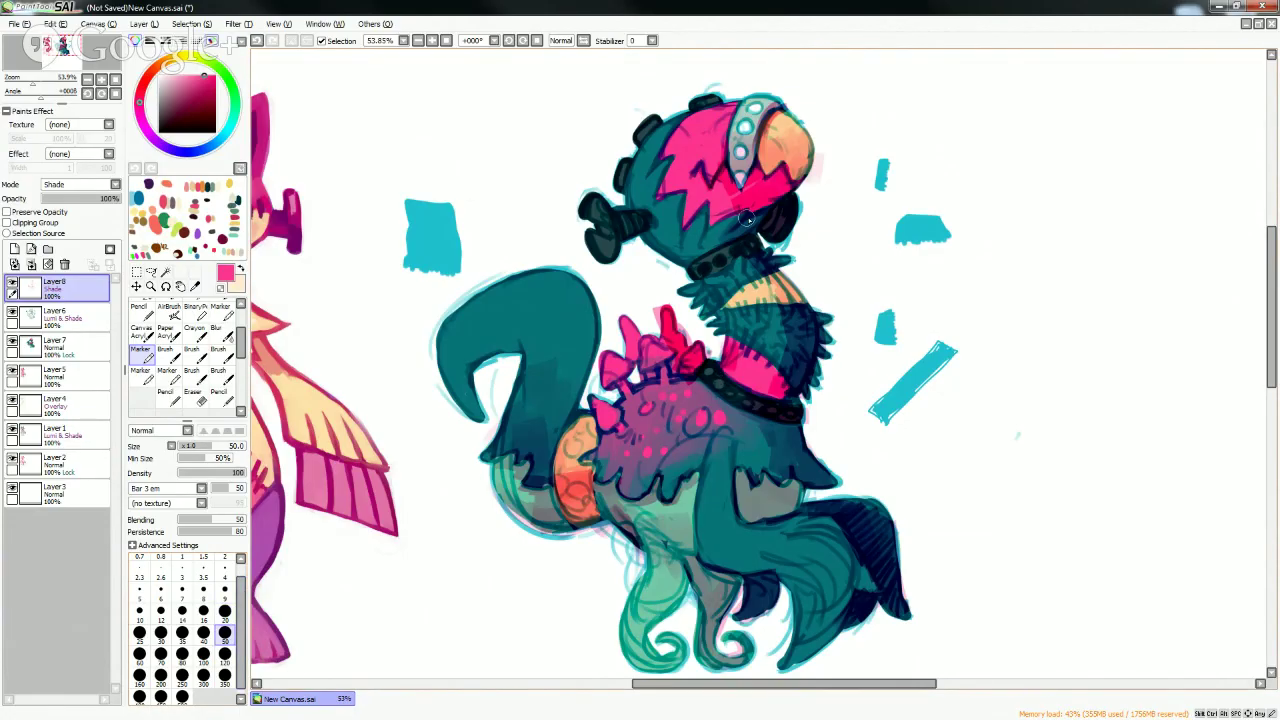
drag(701, 247, 654, 237)
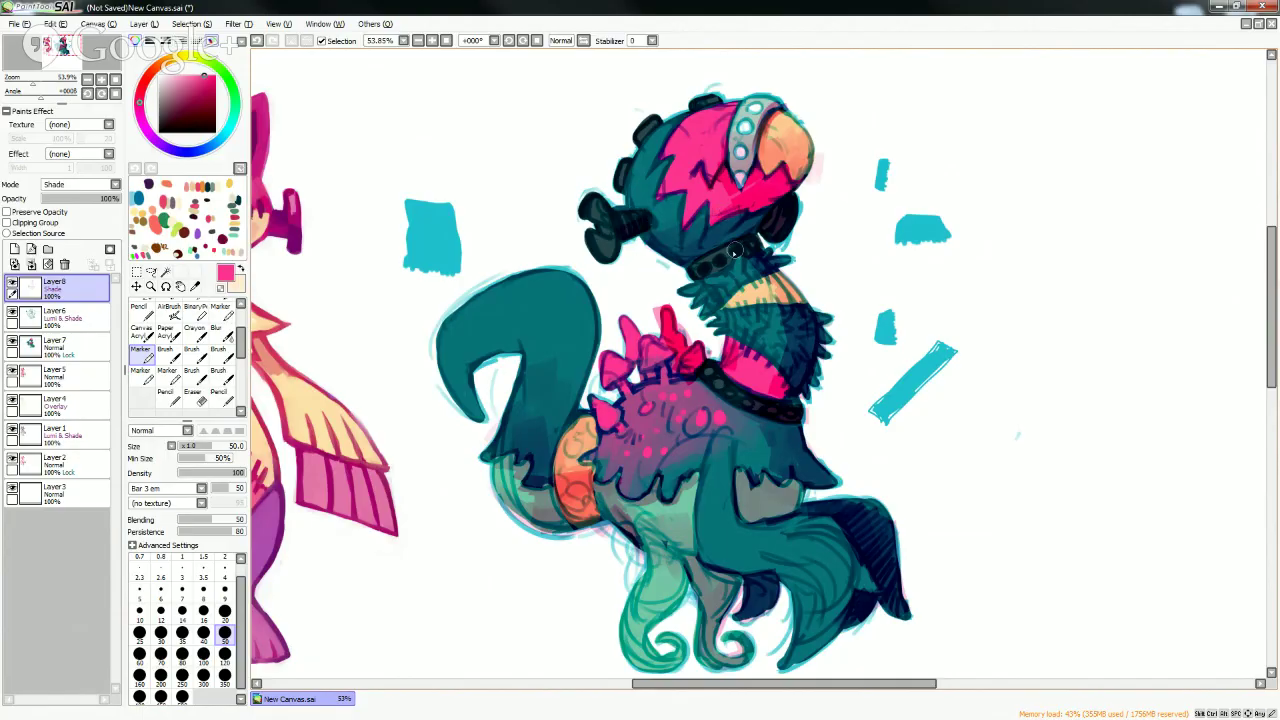
mouse_move(734, 252)
mouse_down()
mouse_move(695, 268)
mouse_move(734, 252)
mouse_move(717, 268)
mouse_move(762, 260)
mouse_move(738, 276)
mouse_move(753, 261)
mouse_move(768, 291)
mouse_up()
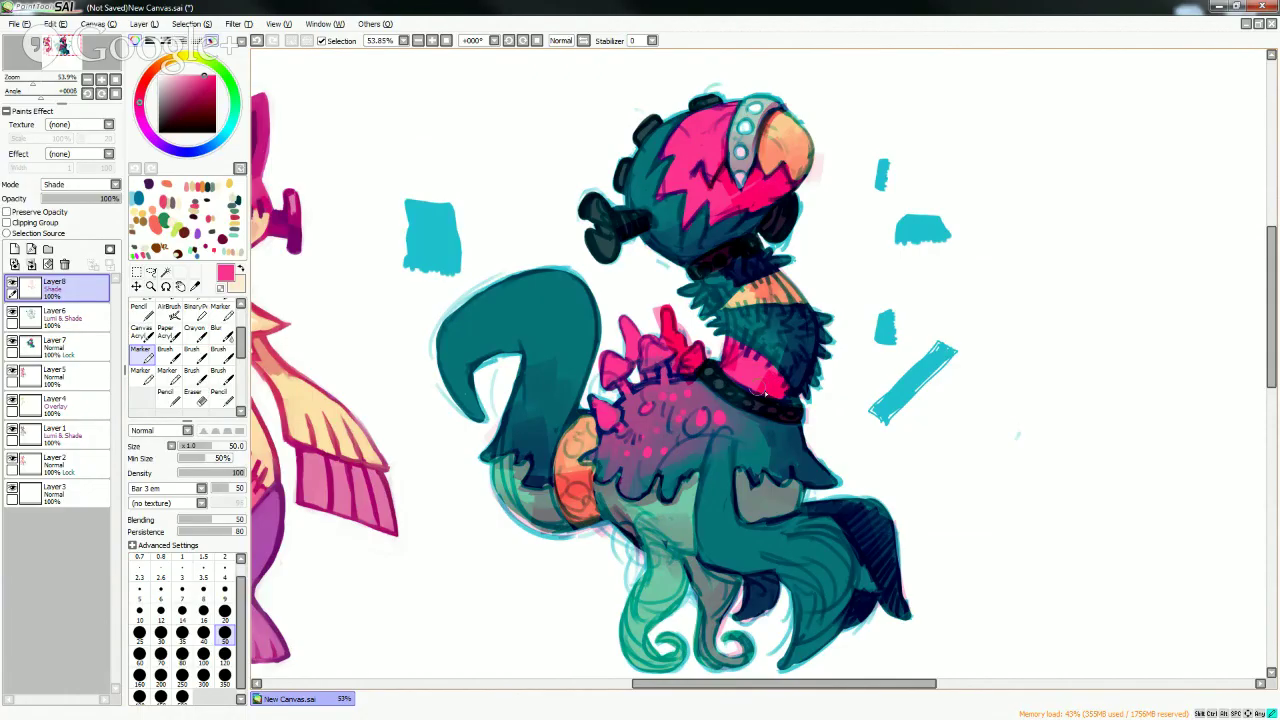
mouse_move(765, 393)
mouse_down()
mouse_move(778, 368)
mouse_move(762, 354)
mouse_up()
click(224, 610)
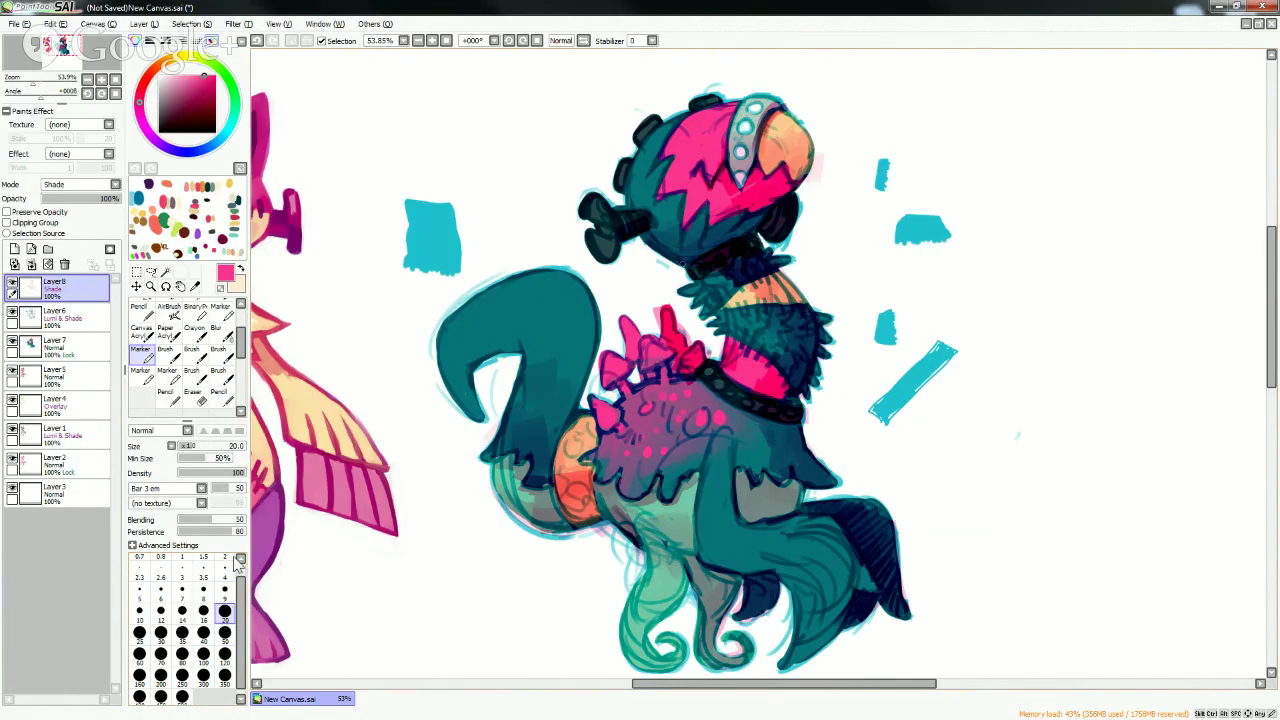
- Shade the edge of the neck feathers at Marker size 20 and the curled end of the tail at size 50 with pink
mouse_move(718, 306)
mouse_down()
mouse_move(740, 290)
mouse_move(724, 306)
mouse_up()
click(224, 653)
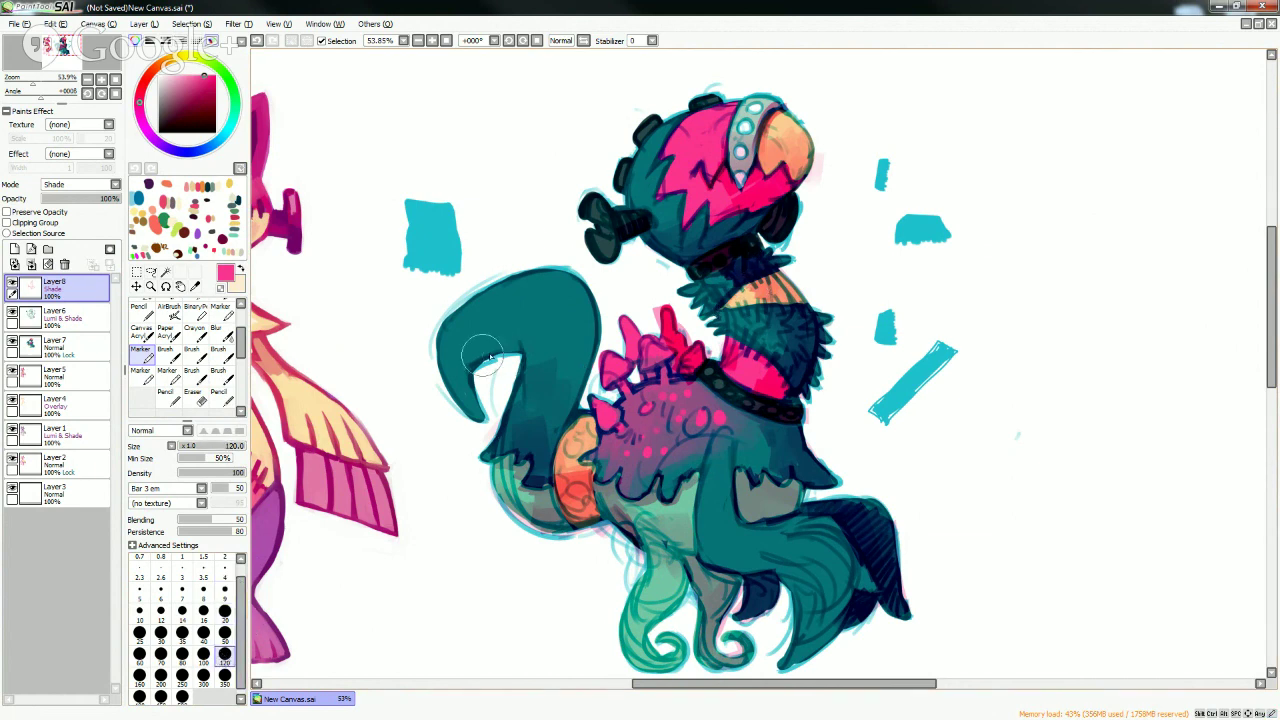
click(224, 632)
mouse_move(486, 406)
mouse_down()
mouse_move(462, 371)
mouse_move(491, 329)
mouse_move(509, 341)
mouse_move(519, 326)
mouse_move(508, 343)
mouse_move(458, 320)
mouse_up()
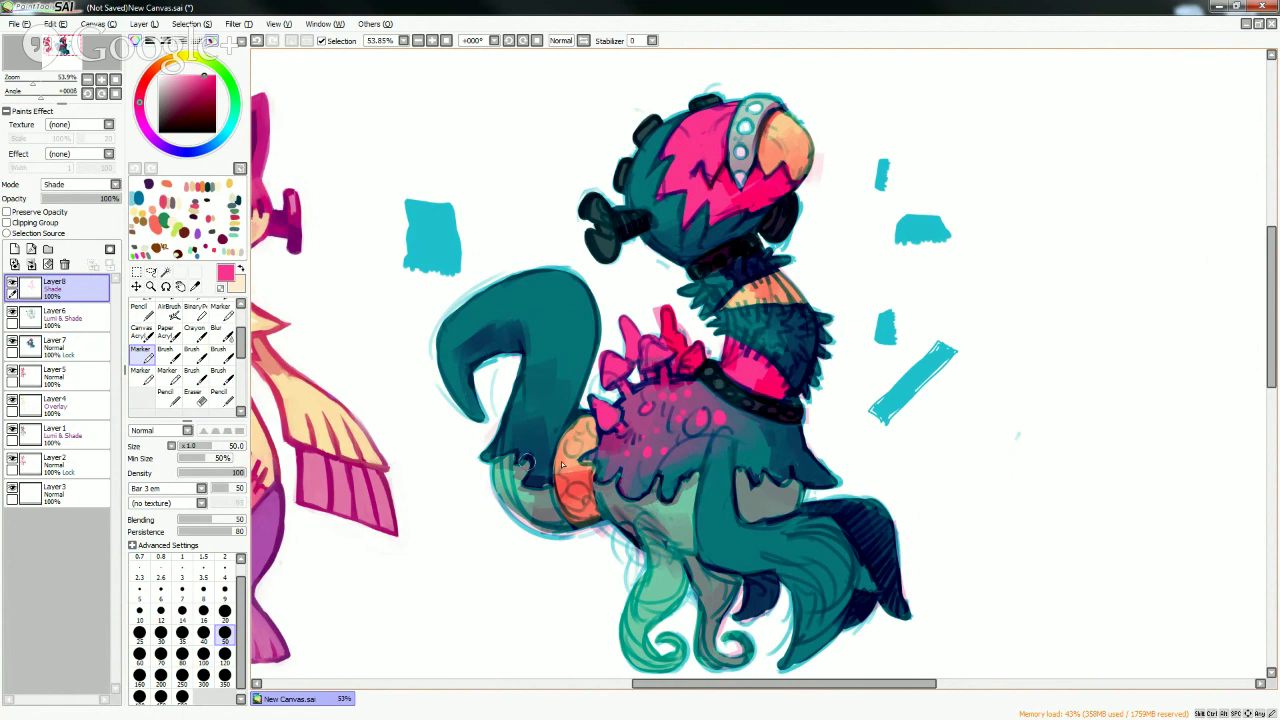
- Shift the hue of Layer6, the Lumi & Shade layer, from cyan to purple with Hue and Saturation
click(60, 317)
click(238, 24)
click(270, 40)
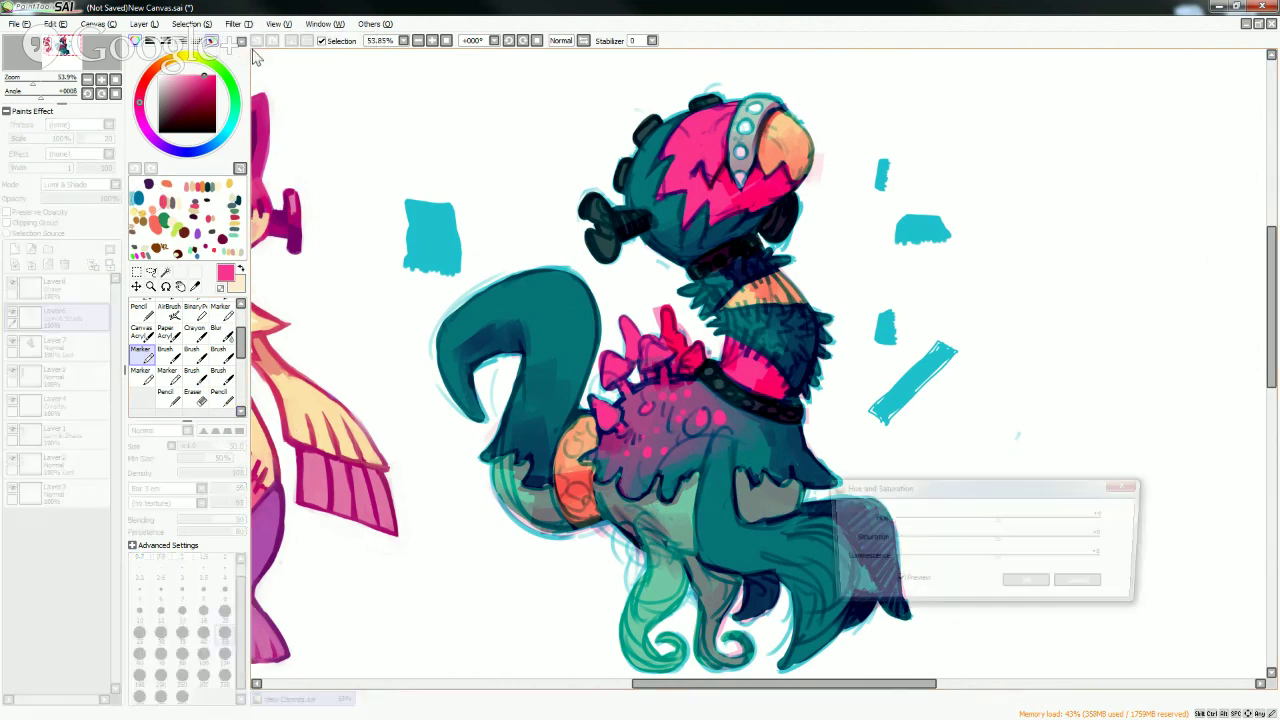
mouse_move(998, 518)
mouse_down()
mouse_move(975, 523)
mouse_move(1080, 520)
mouse_up()
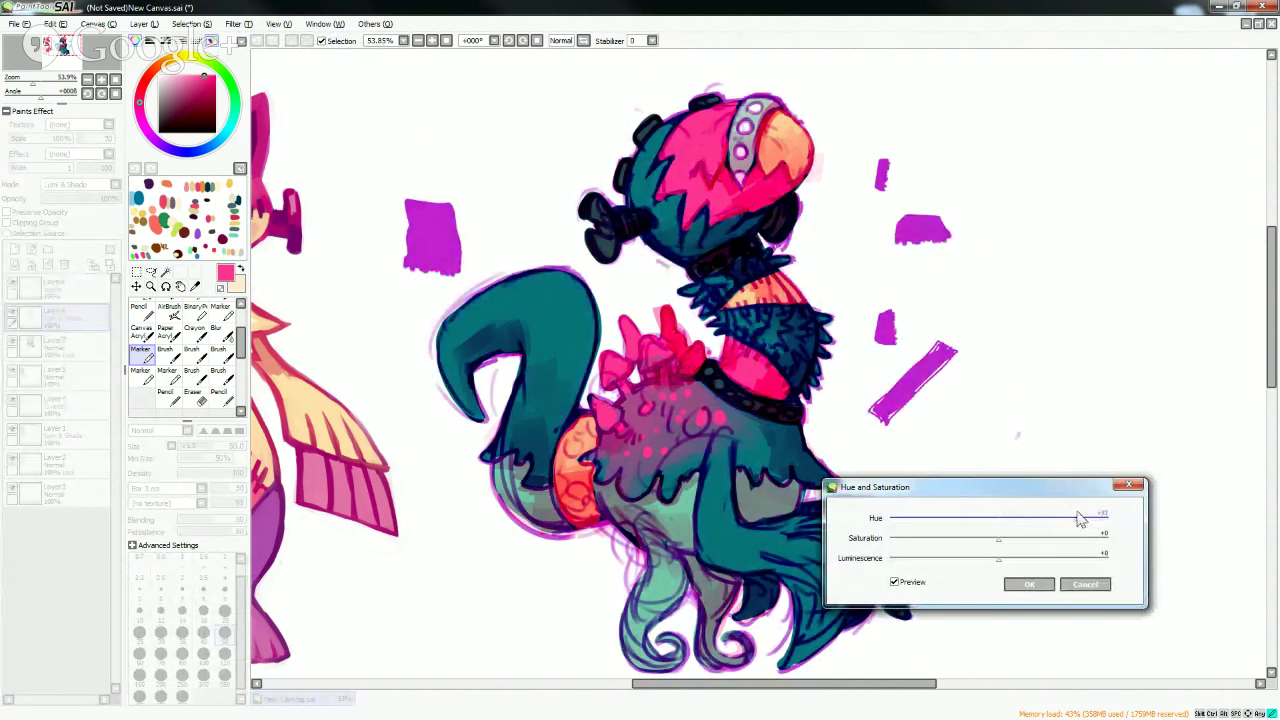
mouse_move(1006, 563)
mouse_down()
mouse_move(1049, 555)
mouse_move(1020, 562)
mouse_up()
mouse_move(1066, 517)
mouse_down()
mouse_move(1080, 523)
mouse_move(875, 520)
mouse_move(901, 517)
mouse_up()
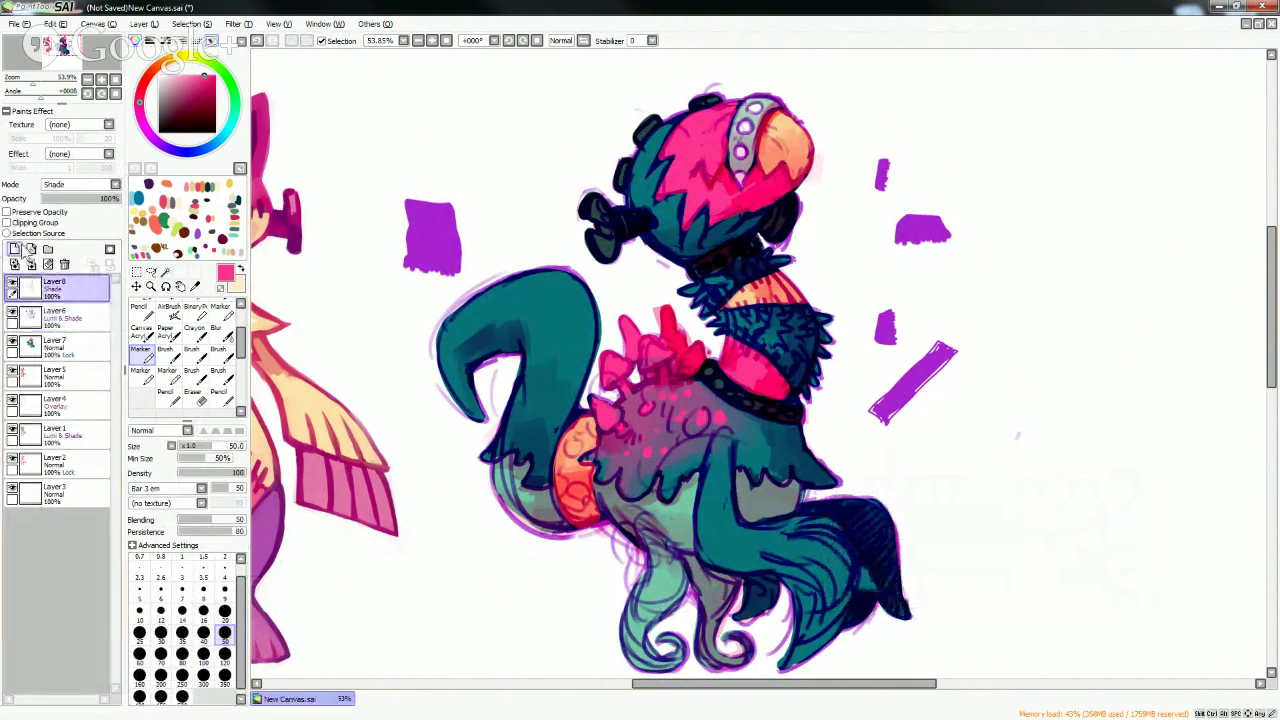
- Add a new layer above Layer8 in Overlay mode and choose a light orange as the painting colour
click(14, 249)
click(80, 184)
click(60, 220)
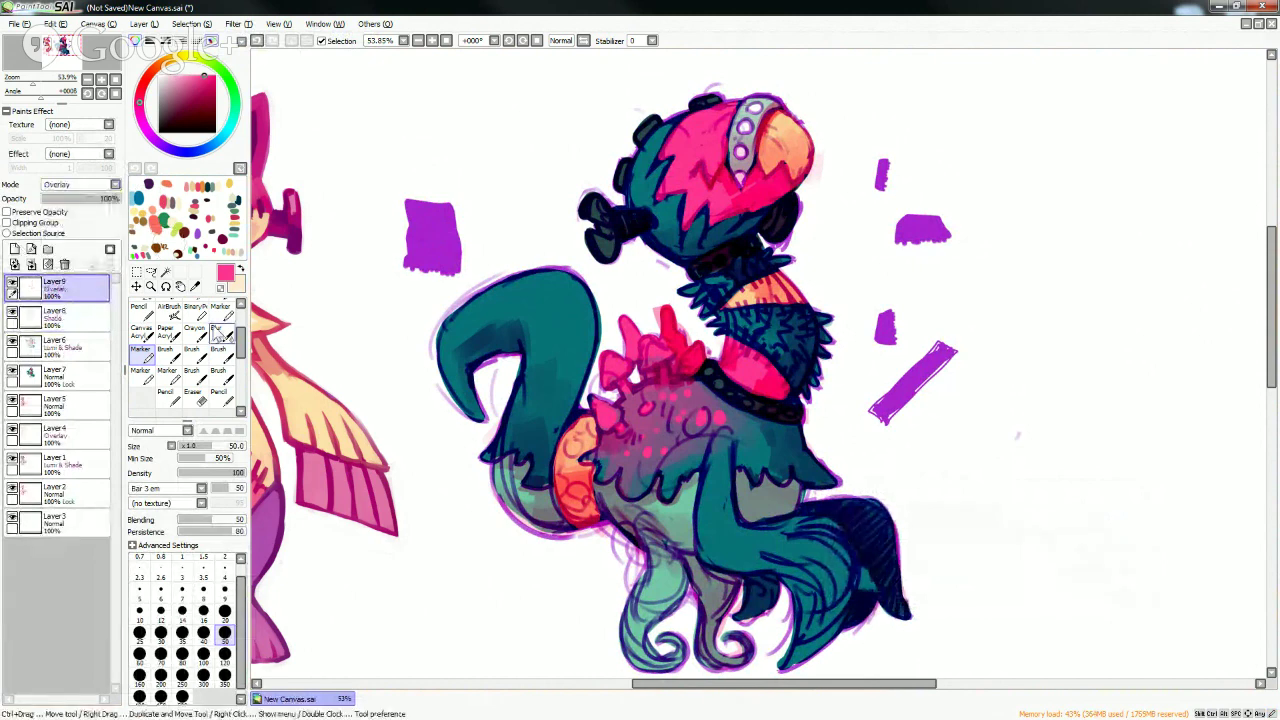
click(198, 72)
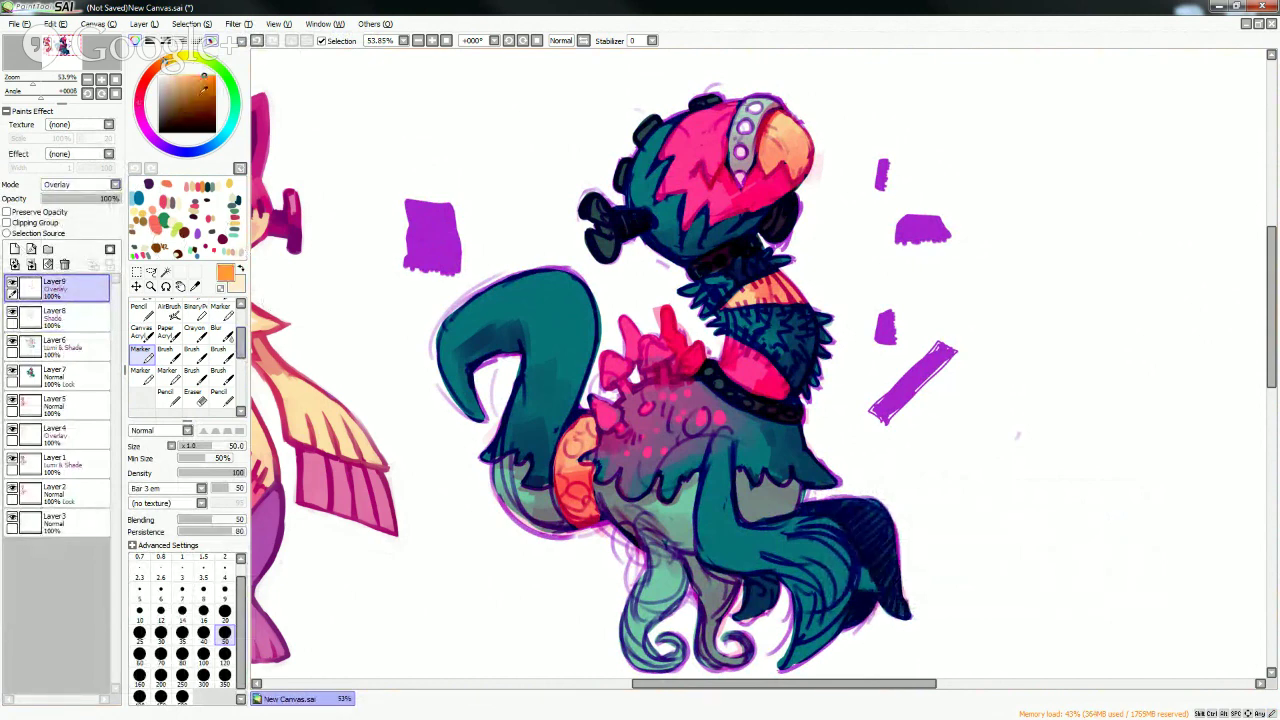
- Glaze the creature's snout and the studded strap on its head with orange using the Marker at size 120
click(203, 675)
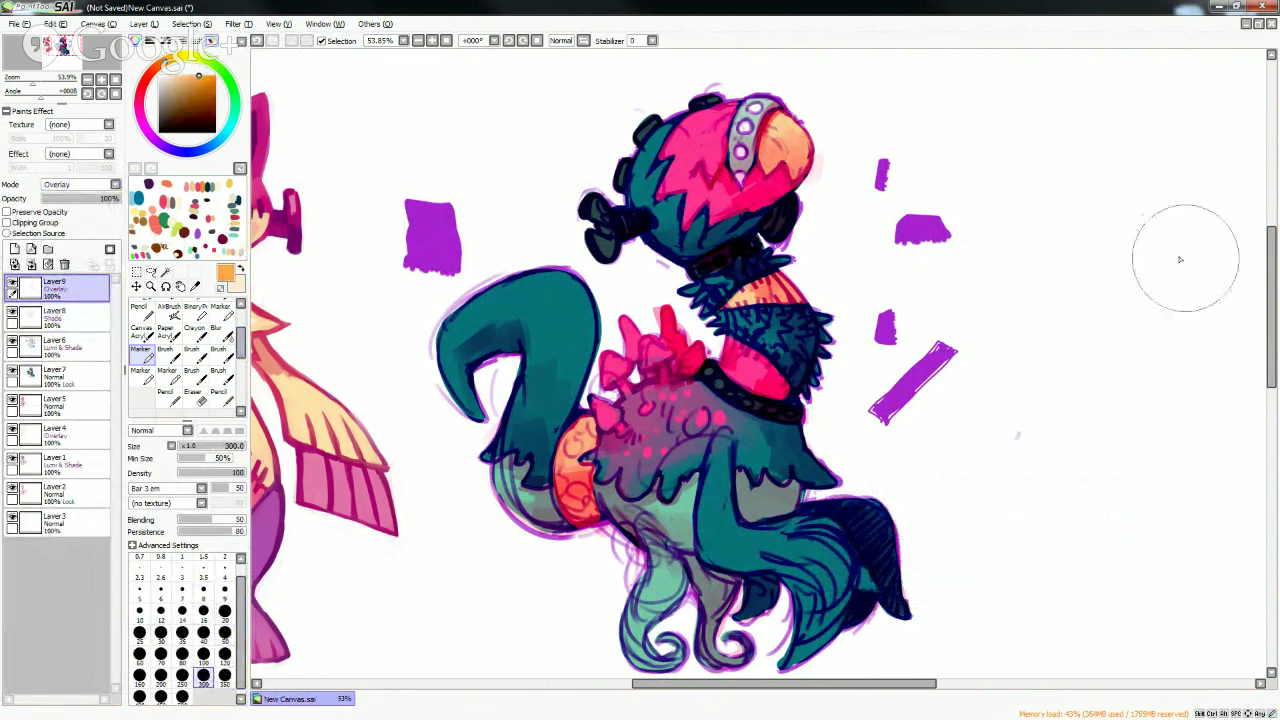
scroll(1215, 260, up, 1)
click(224, 658)
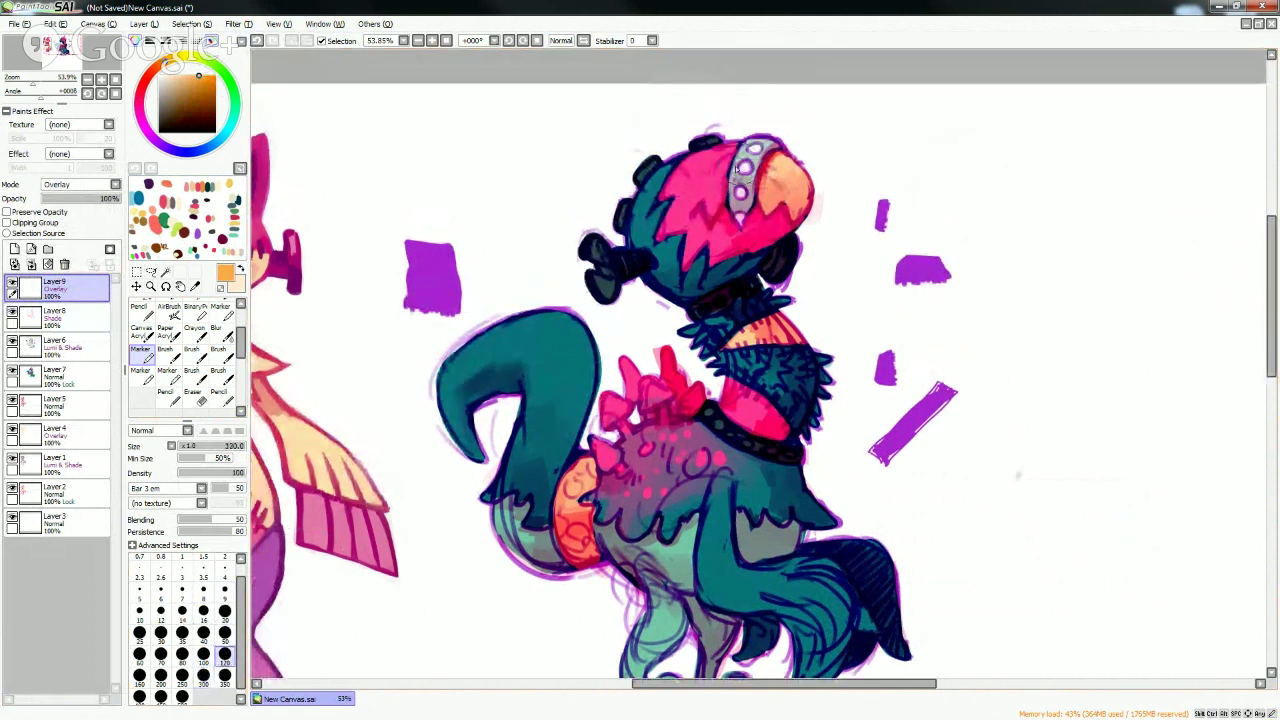
mouse_move(740, 184)
mouse_down()
mouse_move(748, 174)
mouse_move(756, 191)
mouse_move(782, 186)
mouse_up()
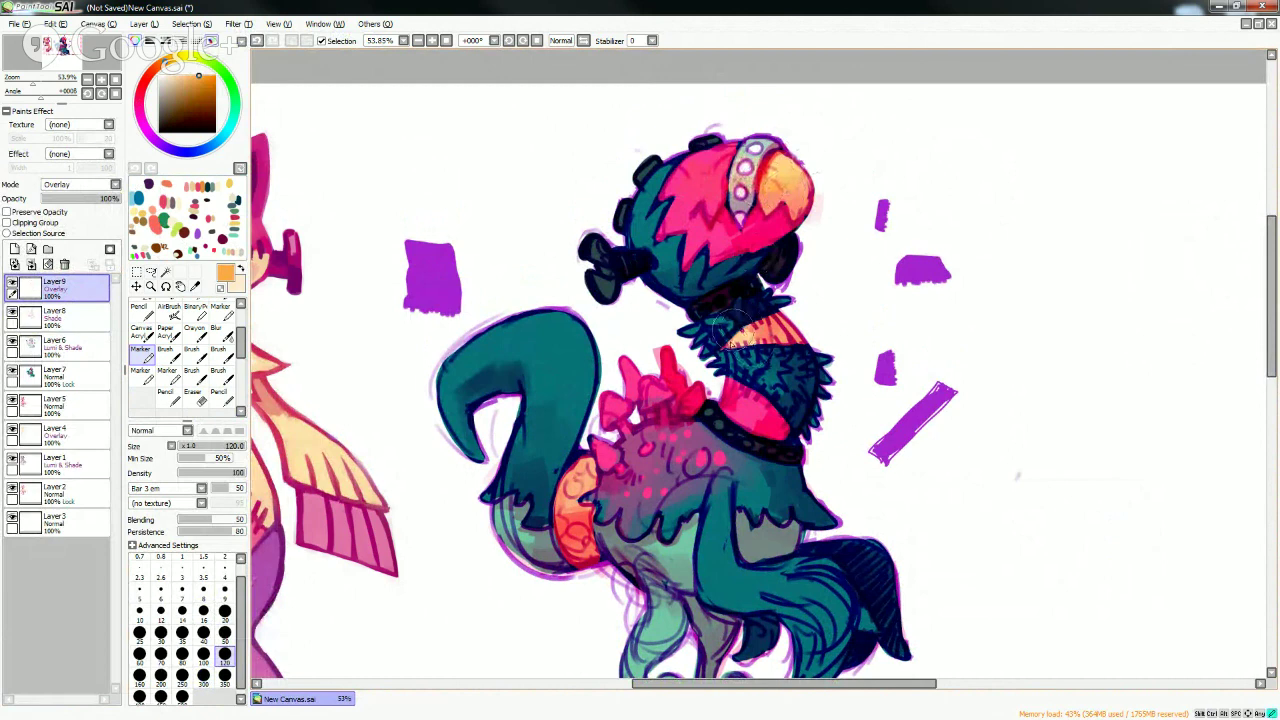
- Keep Layer8 at full opacity and reduce the opacity of Layer6, the Lumi & Shade layer, to 27%
click(62, 316)
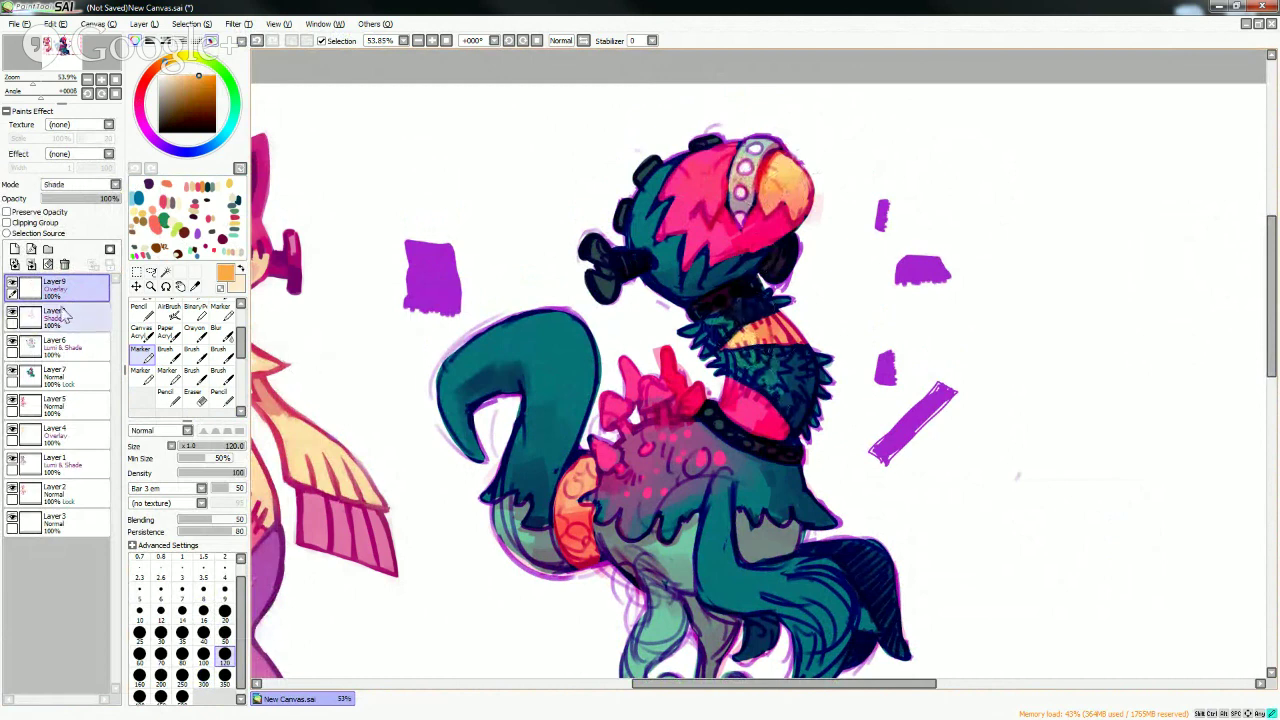
drag(86, 198, 123, 270)
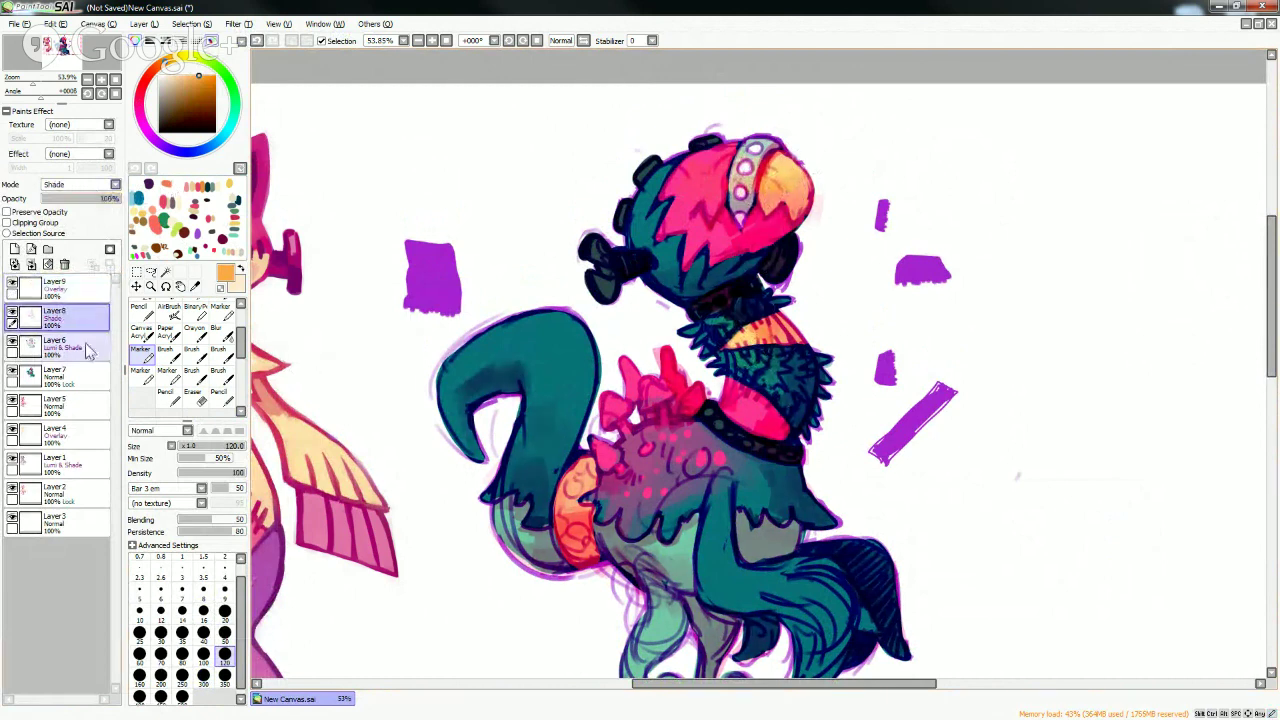
click(88, 350)
click(72, 199)
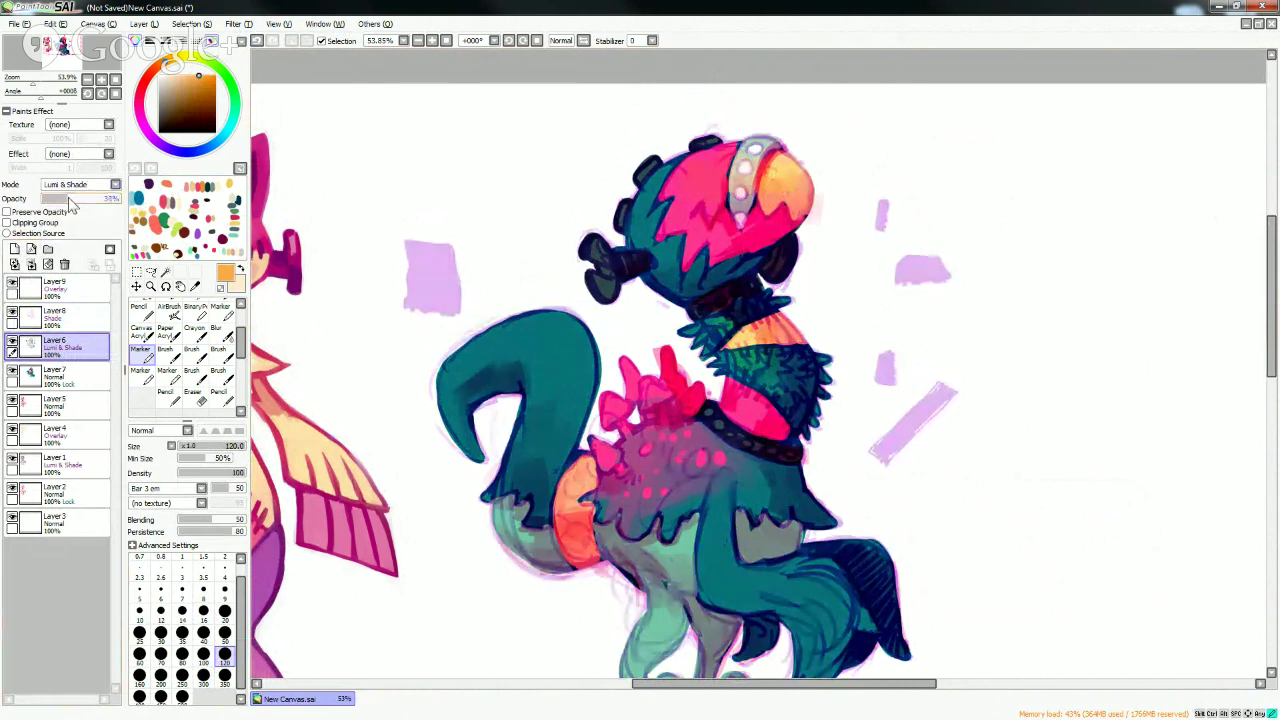
drag(72, 204, 64, 202)
- Glaze the spotted back, head, tail and legs with orange on Layer9 using the Marker at sizes 120 and 50
click(95, 288)
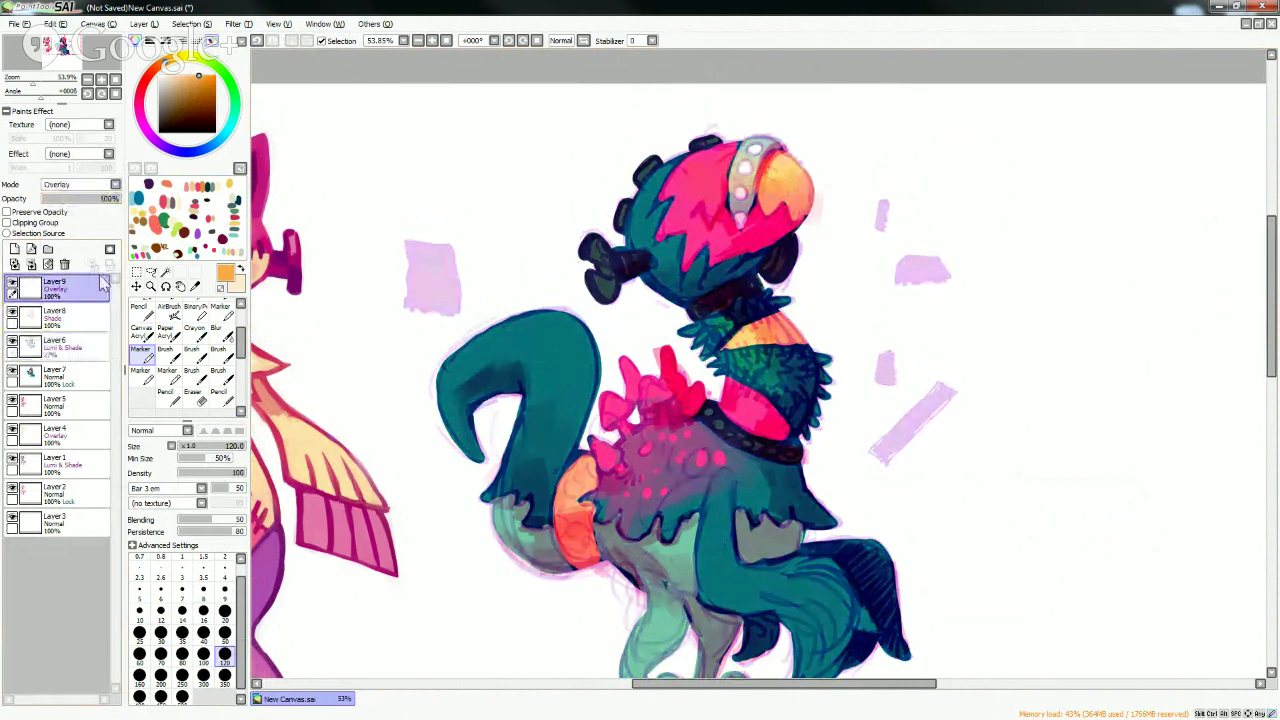
drag(666, 458, 700, 440)
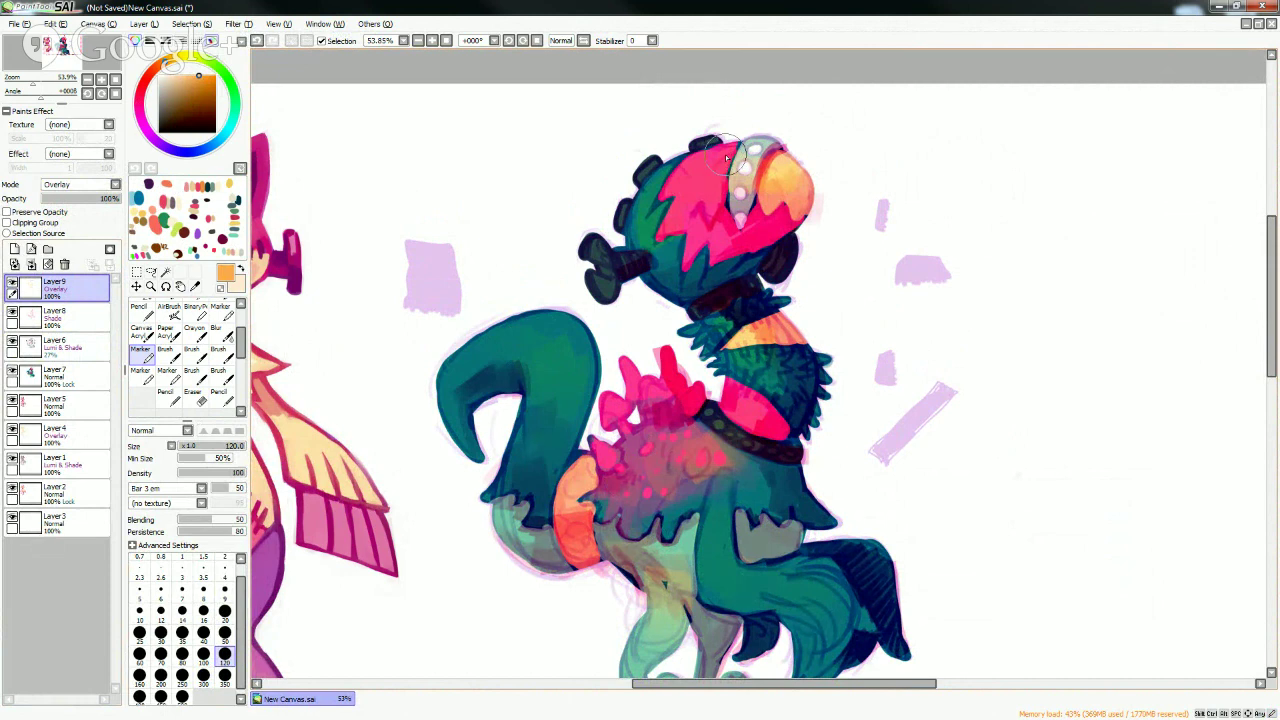
click(224, 632)
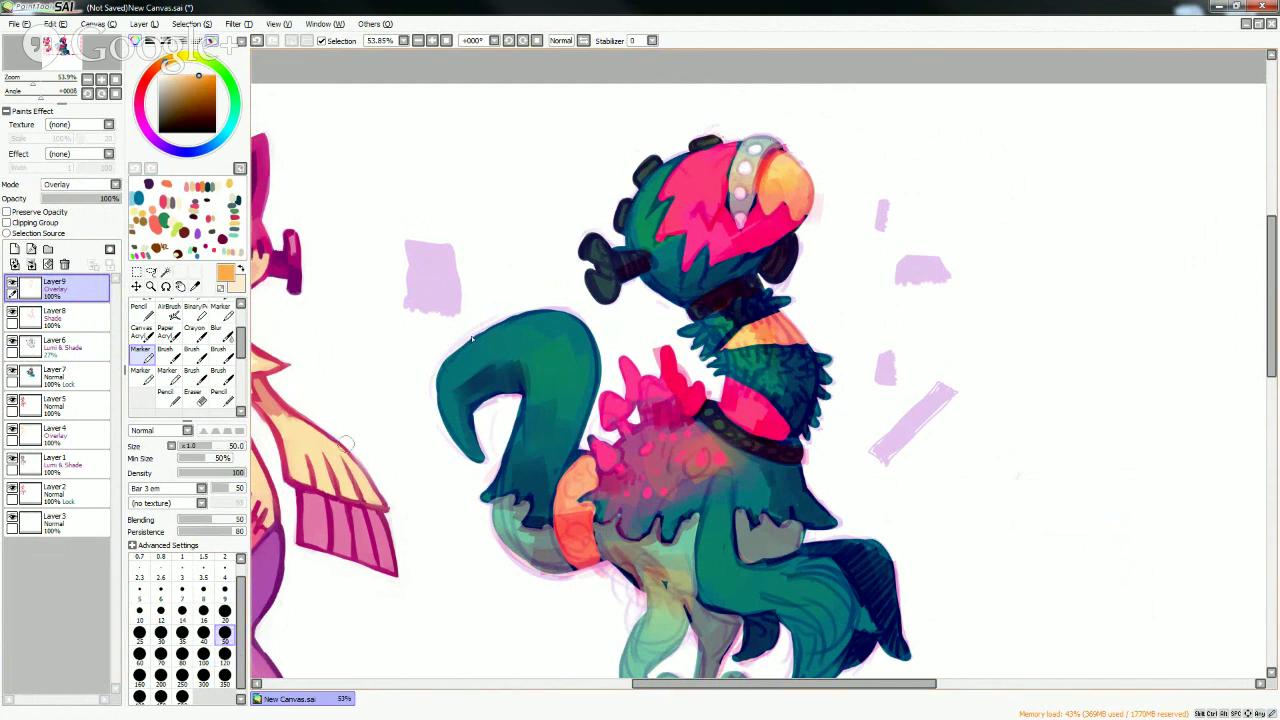
click(224, 655)
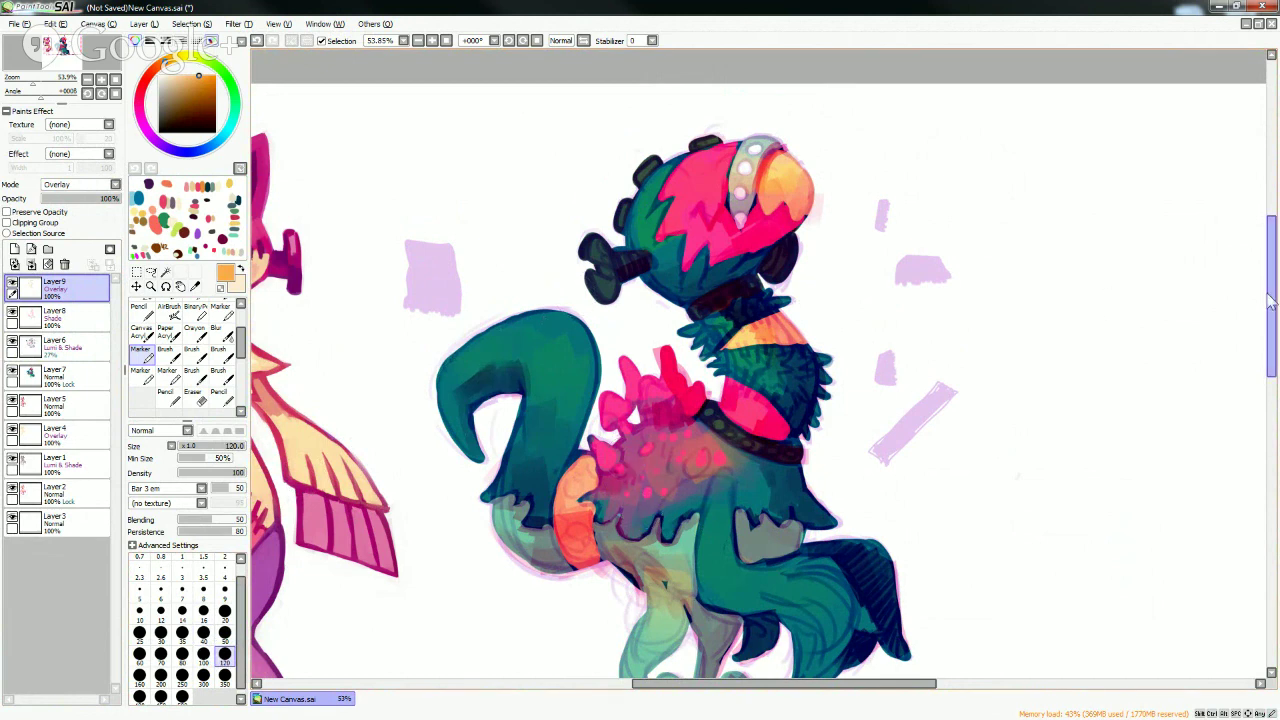
scroll(1104, 307, down, 1)
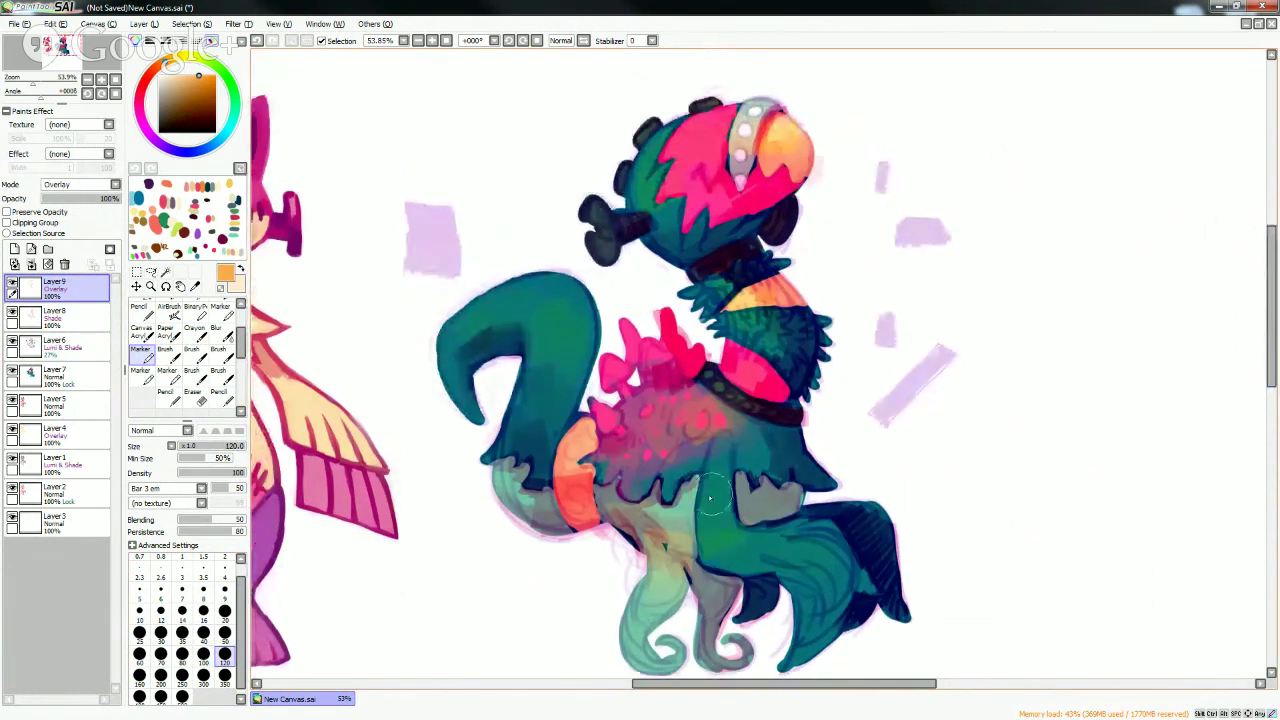
click(224, 632)
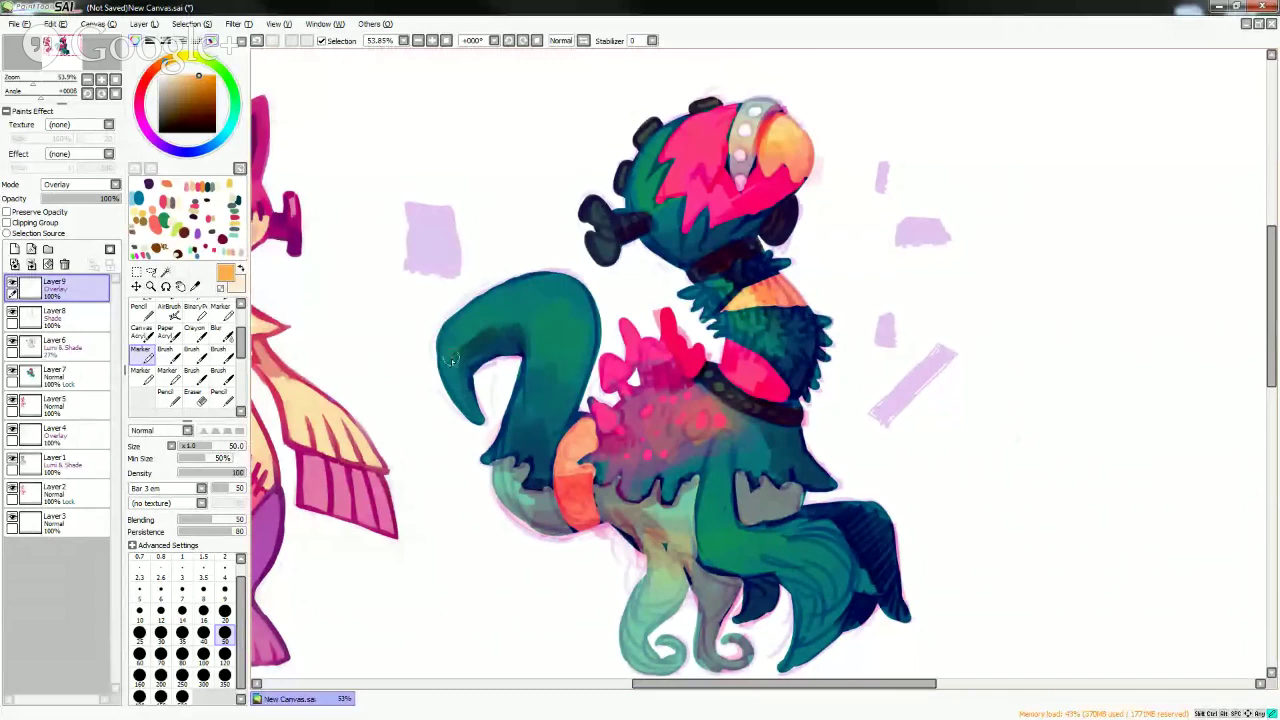
- Add a new layer above the Overlay layer and set its blending mode to Luminosity
click(14, 249)
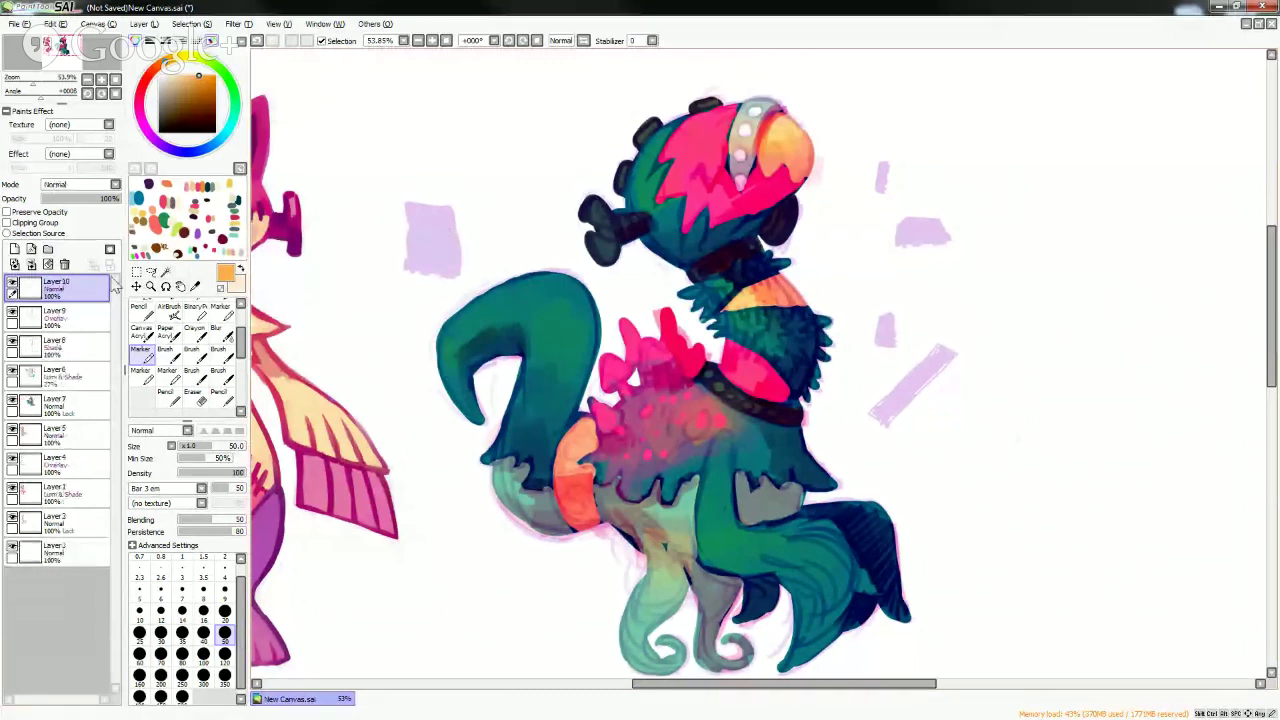
click(218, 350)
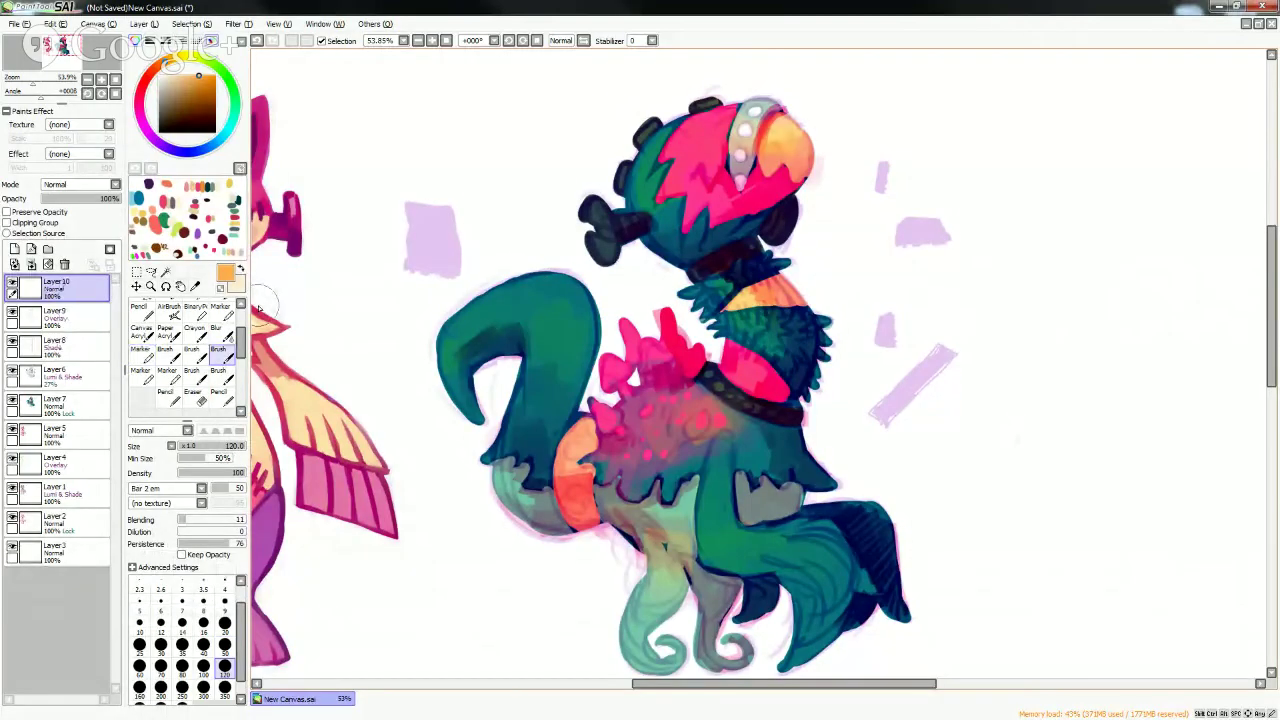
click(101, 80)
click(101, 80)
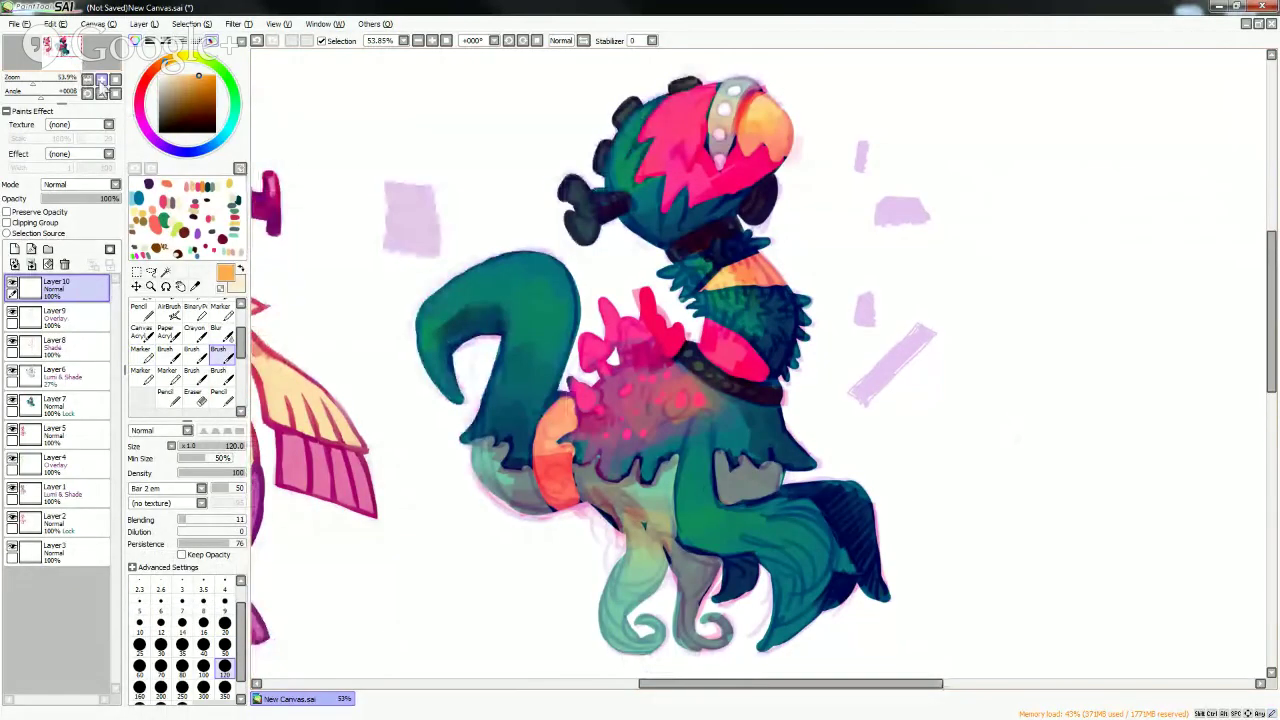
drag(39, 83, 34, 83)
click(60, 46)
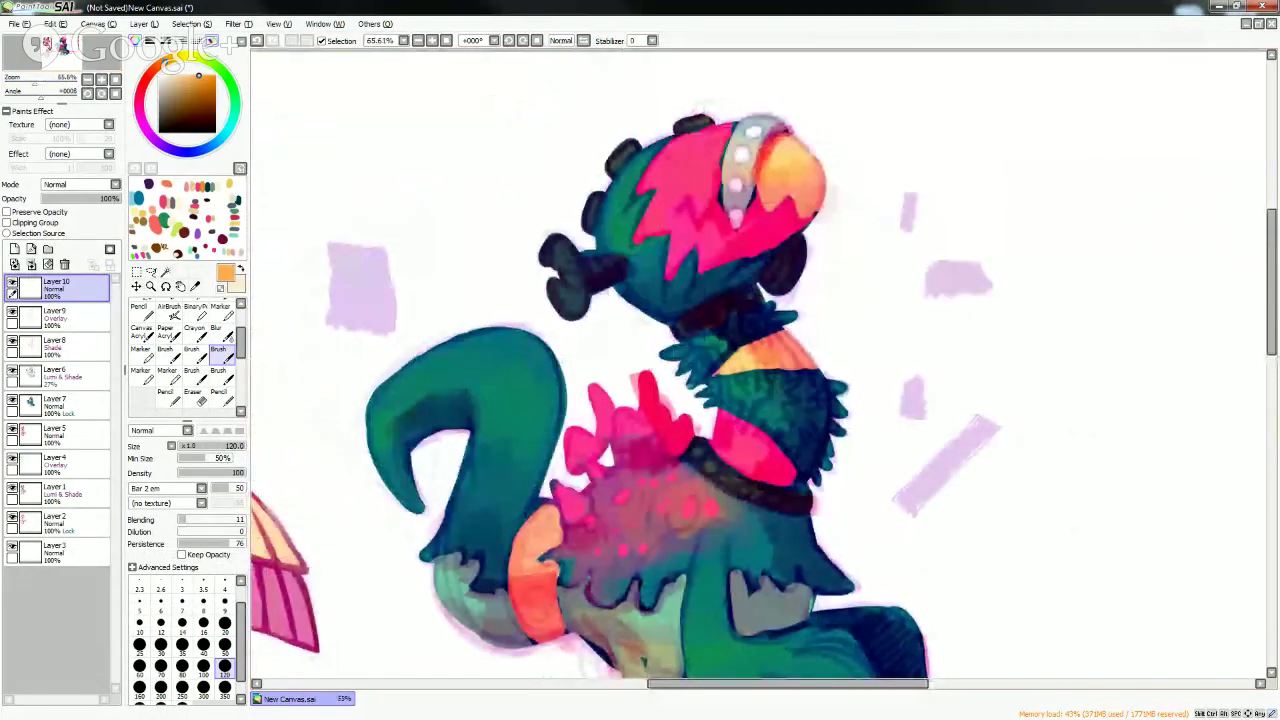
click(602, 270)
click(225, 622)
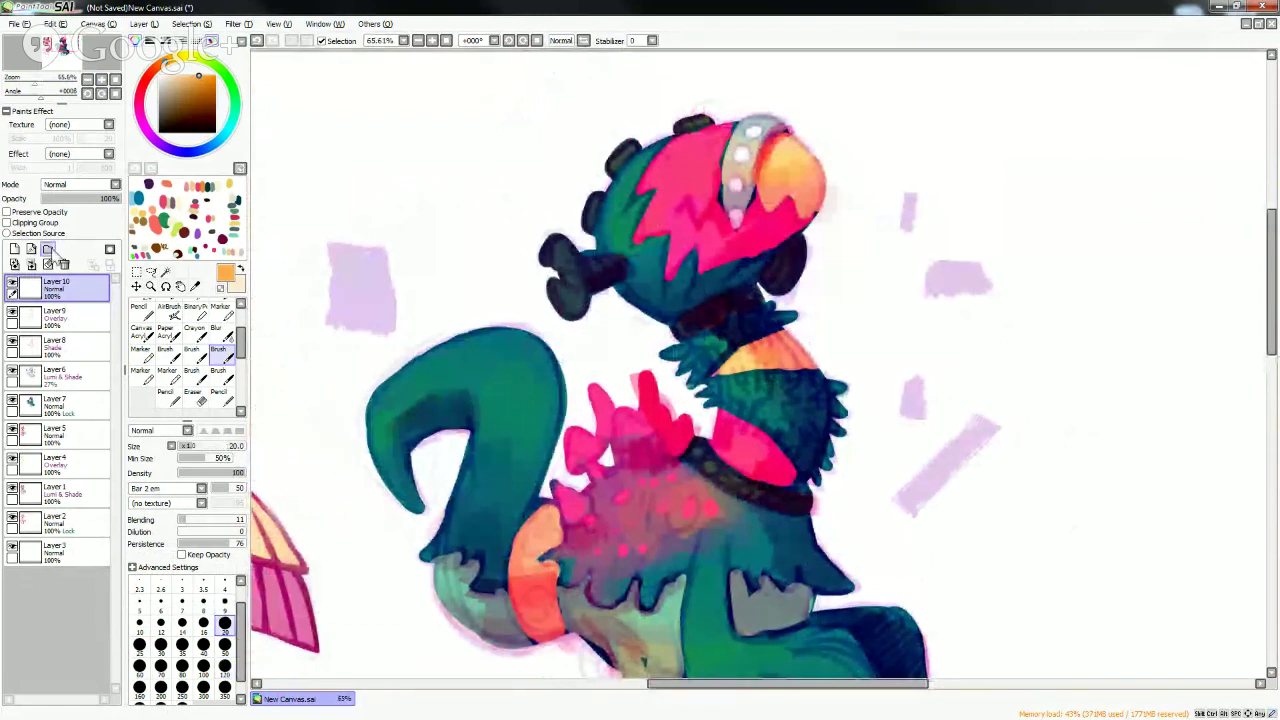
click(82, 185)
click(88, 240)
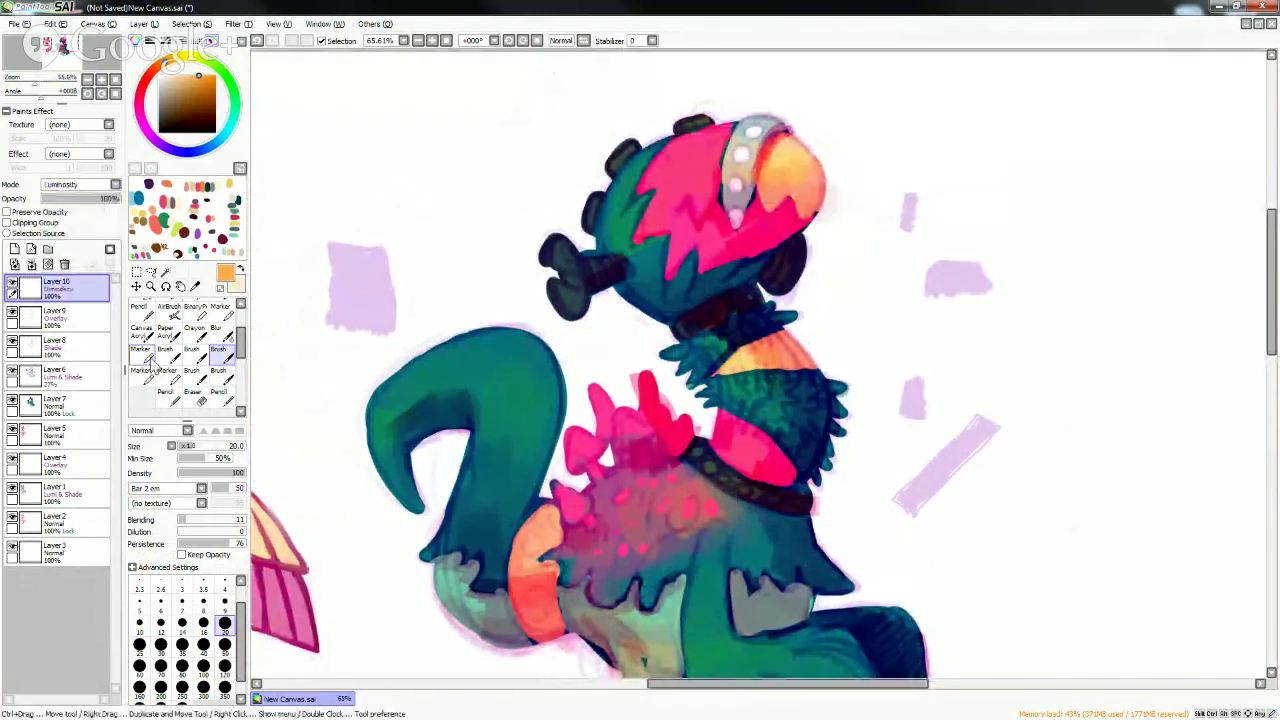
- Paint orange highlights on the head's bolts and the dark collars using the Marker at size 20
click(141, 354)
click(160, 632)
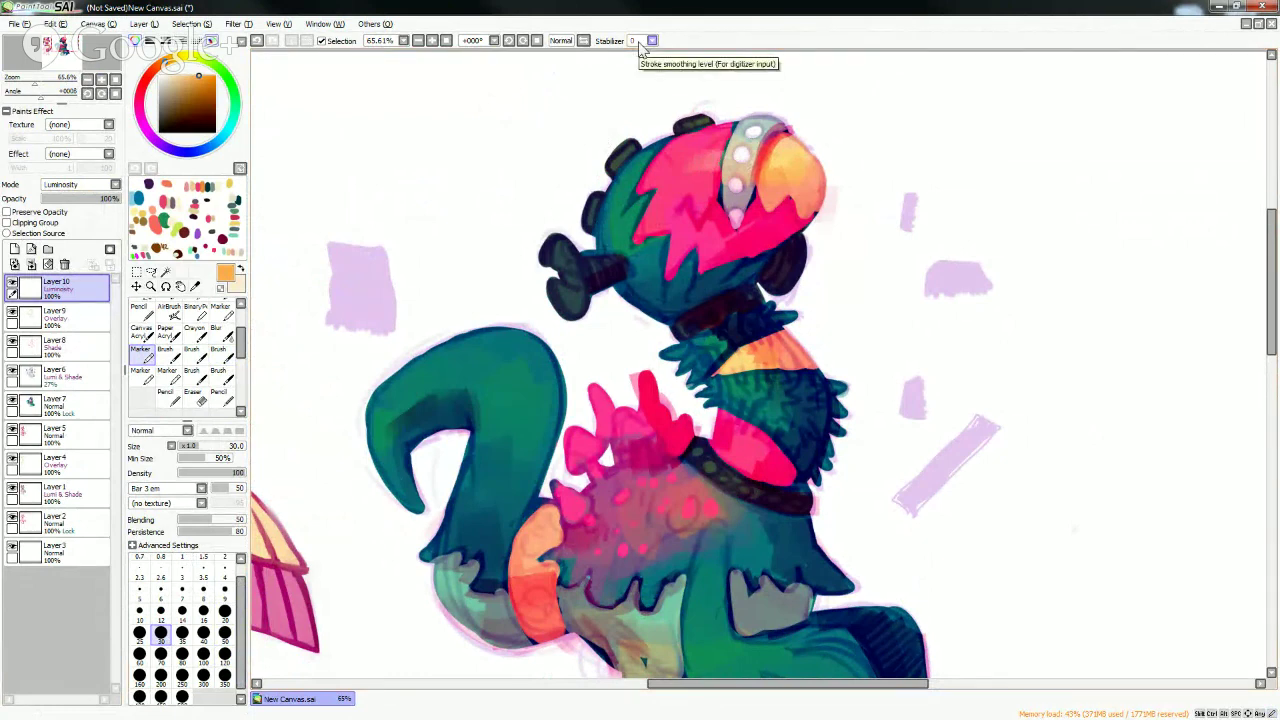
click(224, 611)
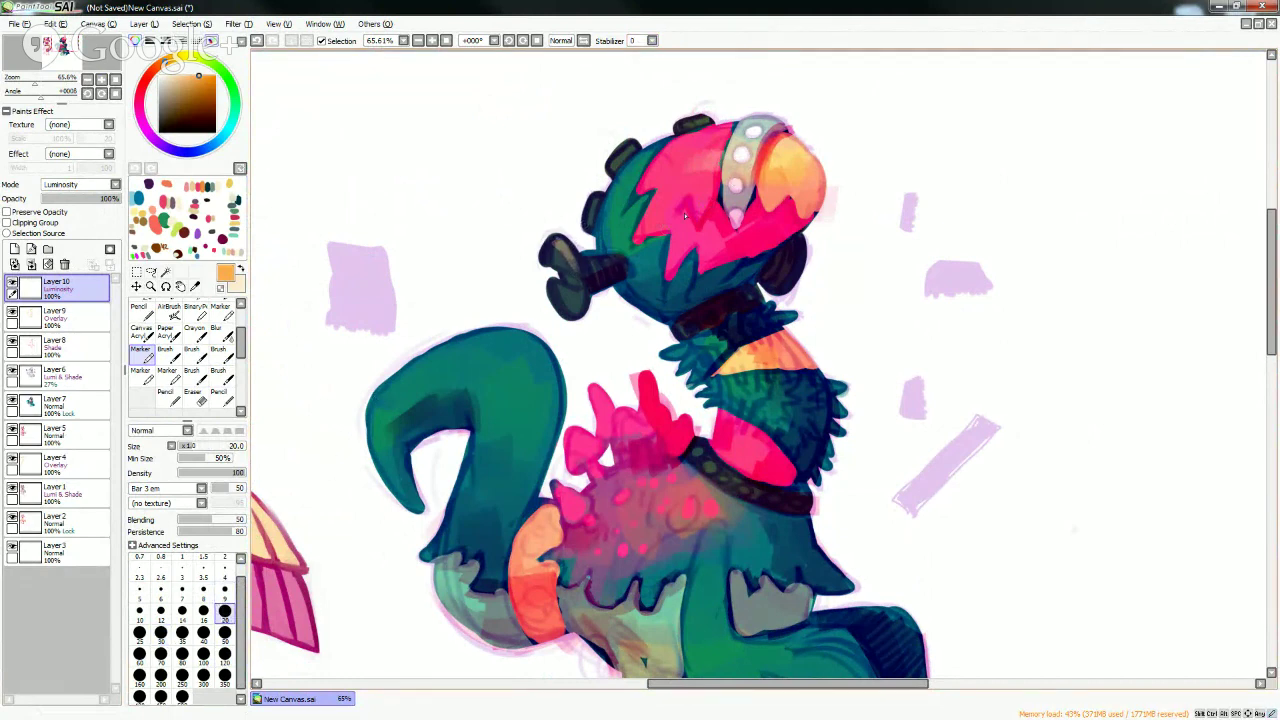
drag(556, 240, 584, 285)
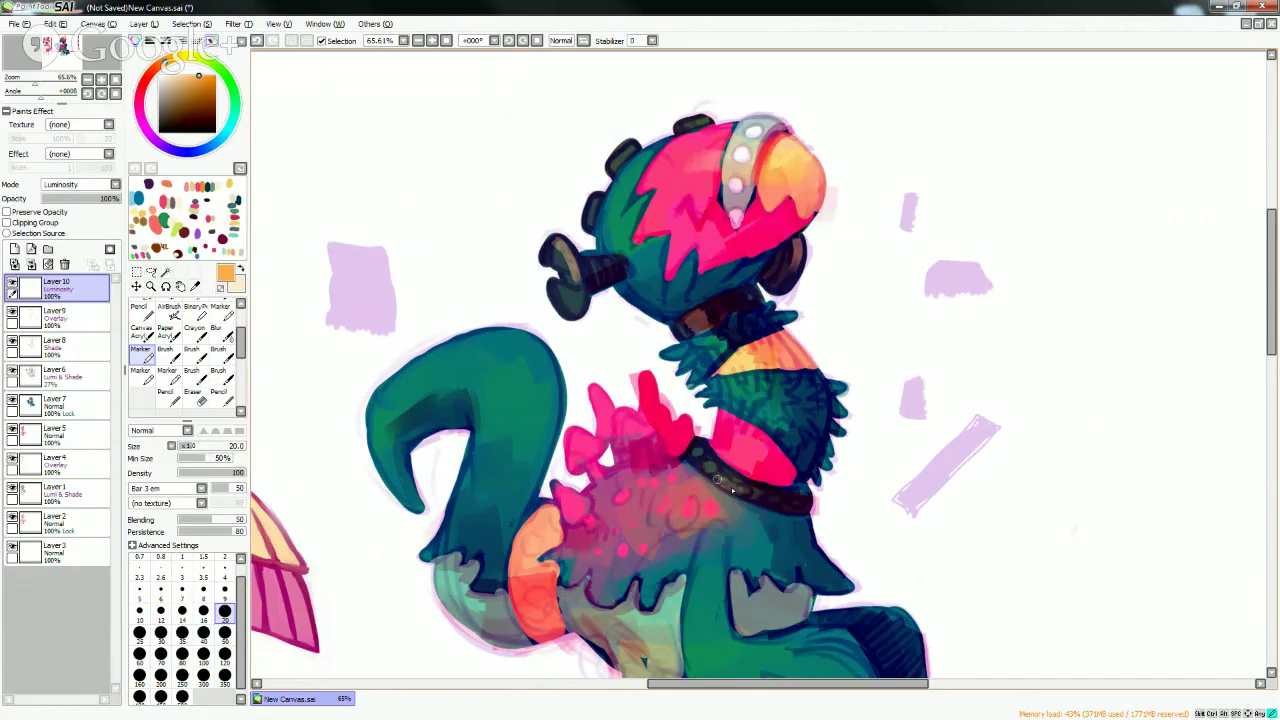
- Dab light feather highlights over the neck and chest on the Luminosity layer with the marker at size 9
key(bracketleft)
key(bracketleft)
key(bracketleft)
key(bracketleft)
key(bracketleft)
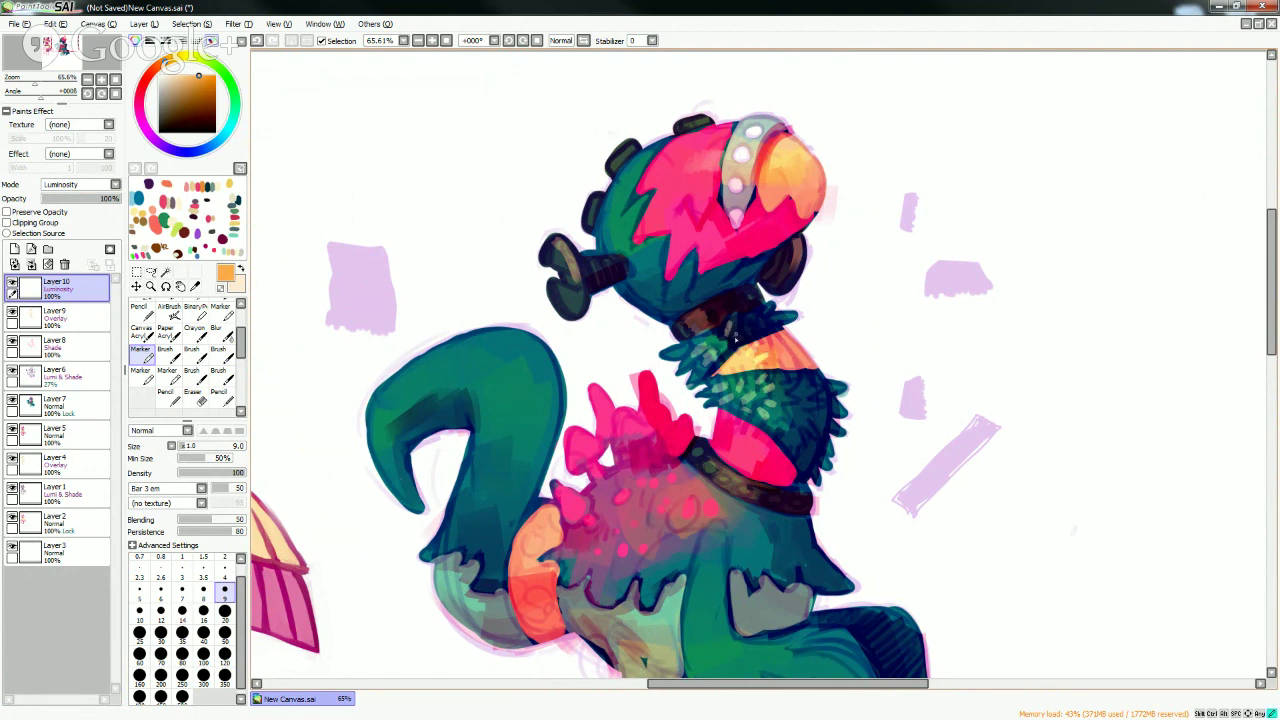
- Lighten the collar studs, back spikes, beak and underside of the jaw with the marker at sizes 20 and 50
click(224, 610)
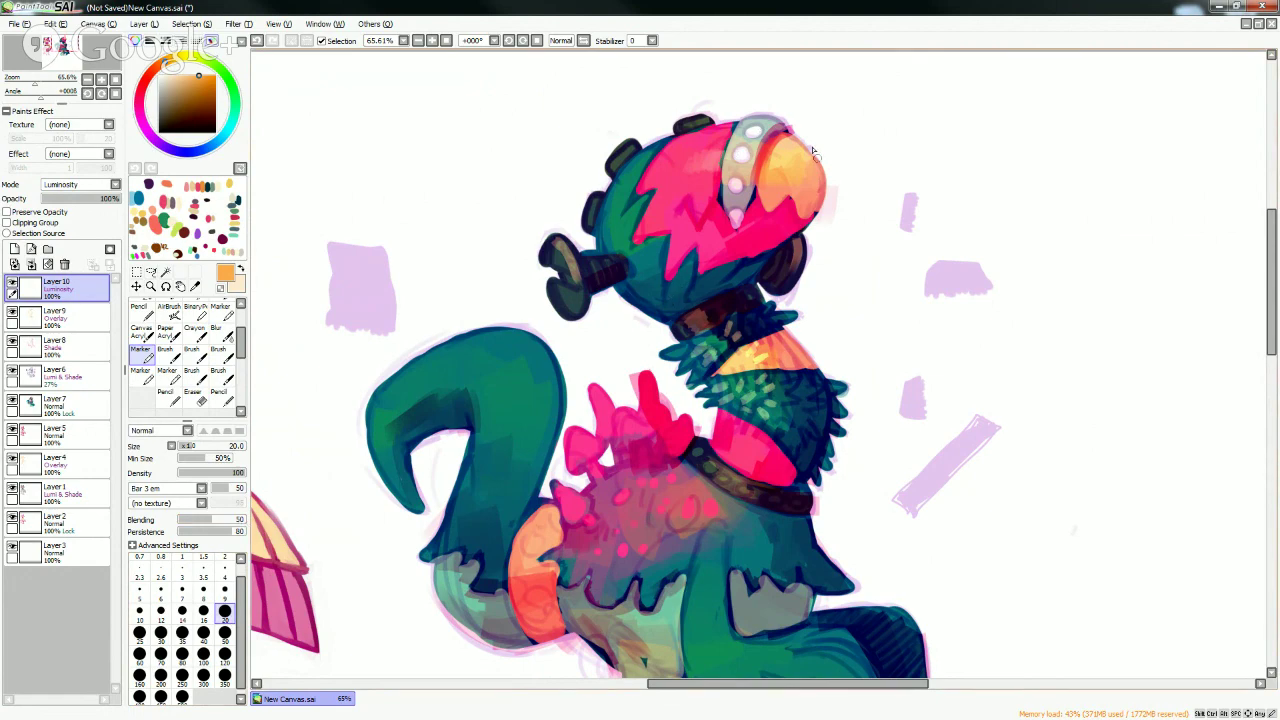
scroll(1262, 283, down, 1)
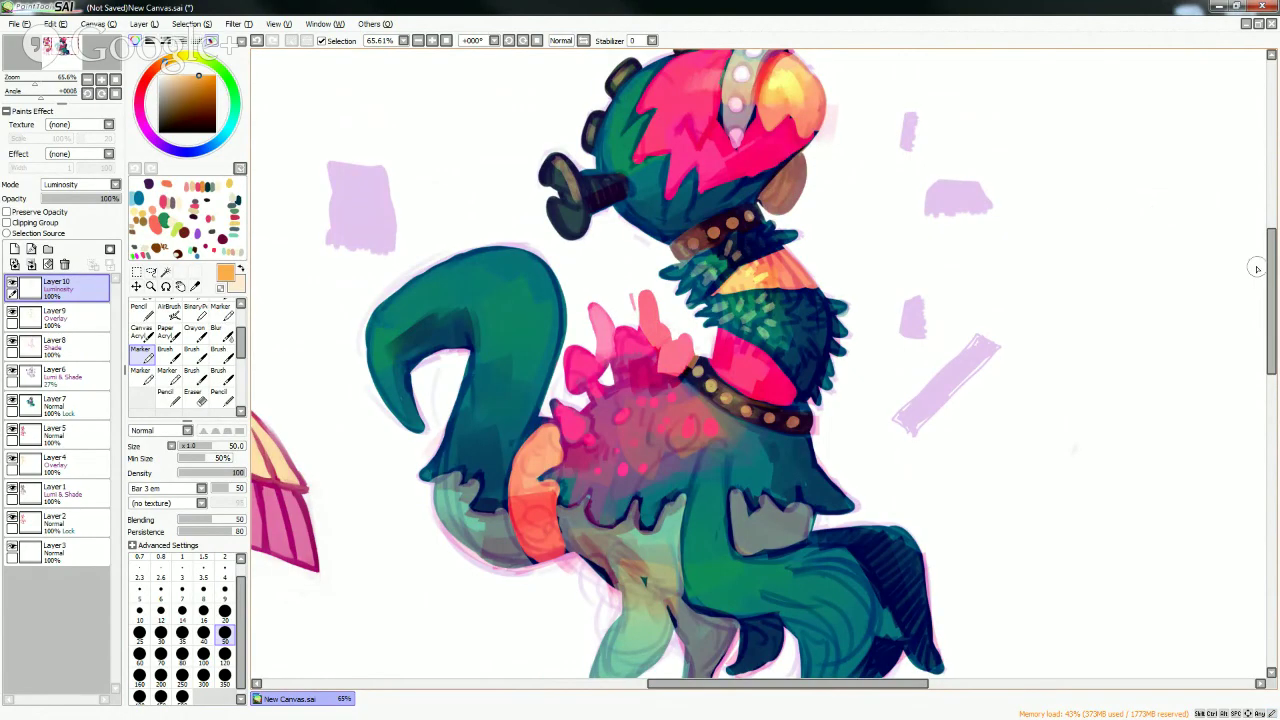
drag(1269, 270, 1269, 260)
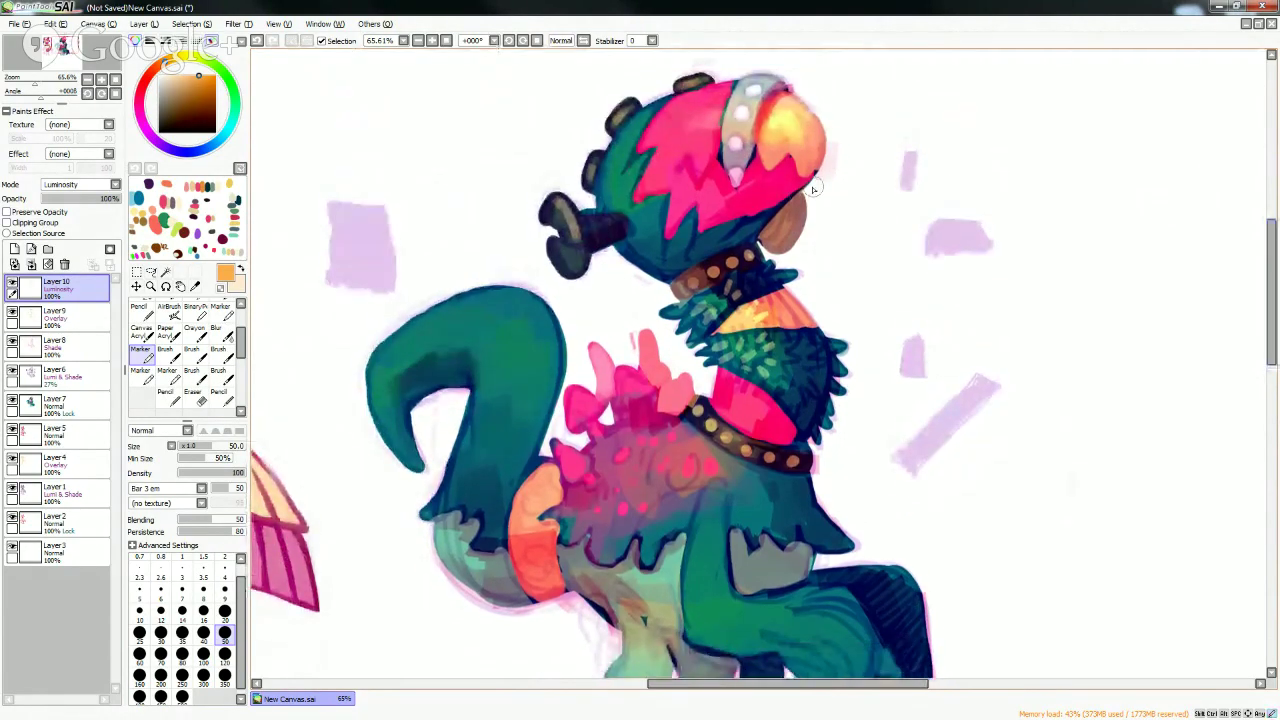
drag(760, 234, 782, 211)
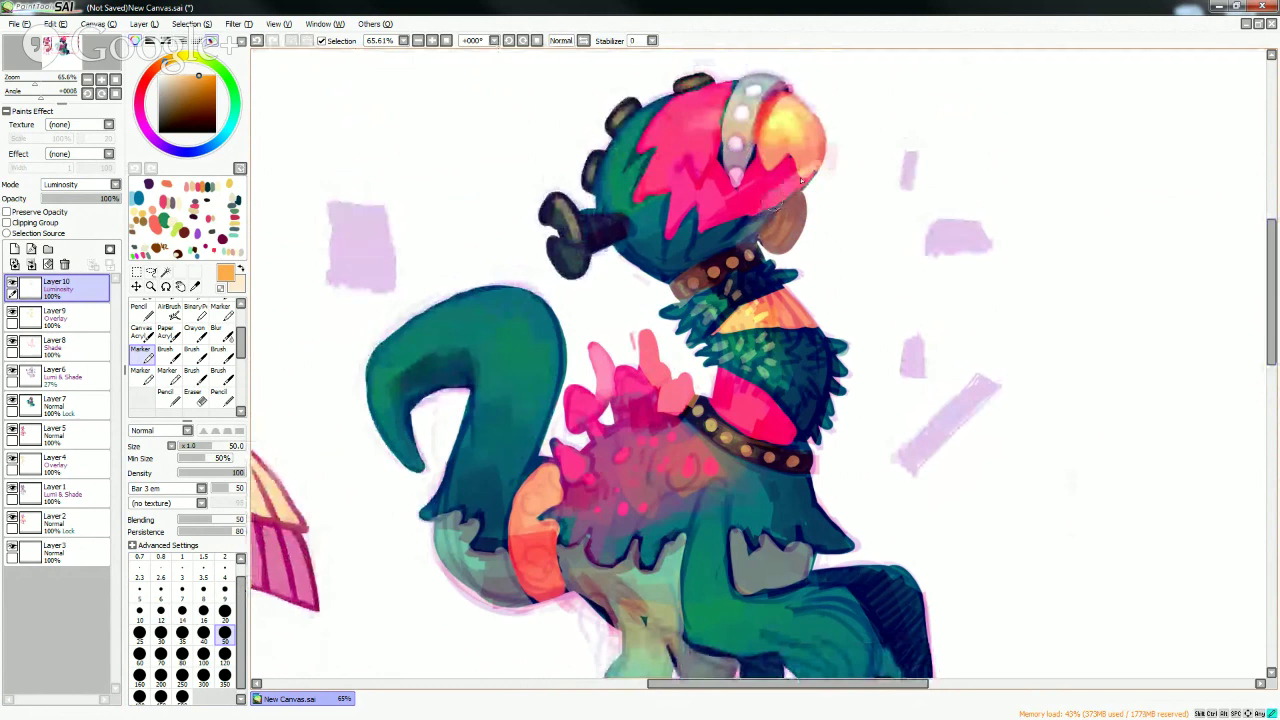
mouse_move(823, 139)
mouse_down()
mouse_move(811, 175)
mouse_move(832, 113)
mouse_move(816, 160)
mouse_up()
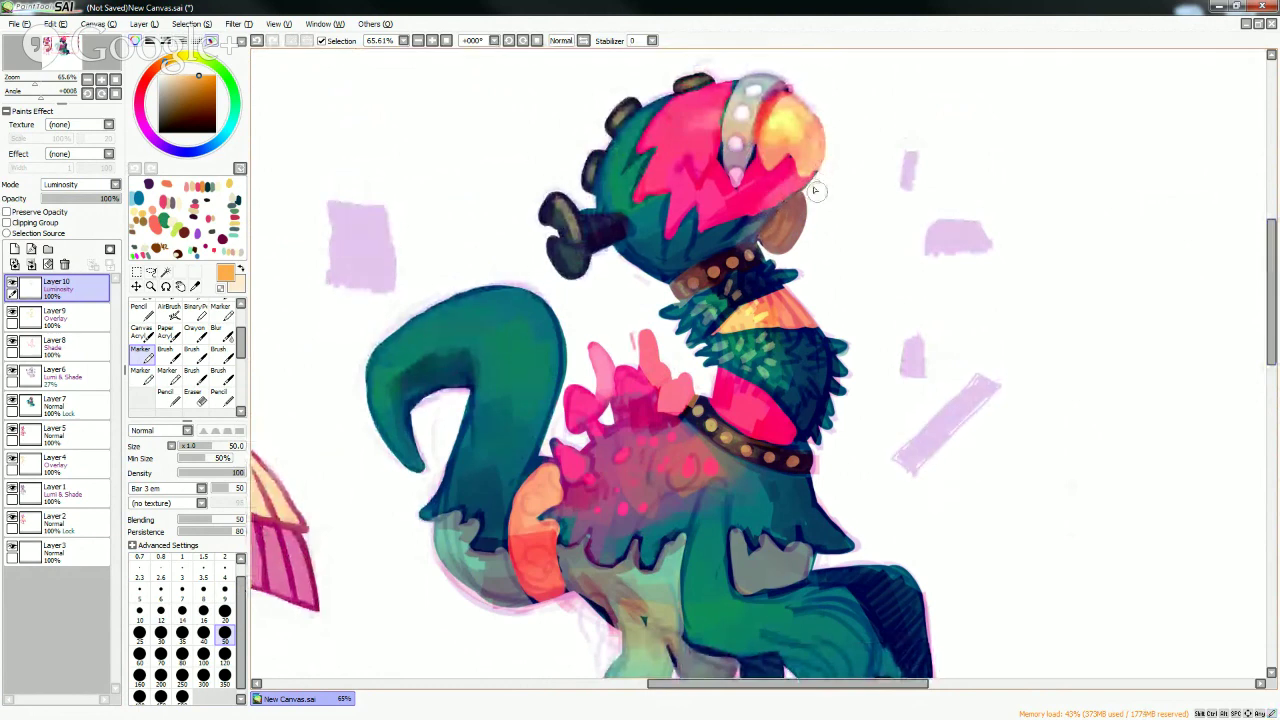
key(e)
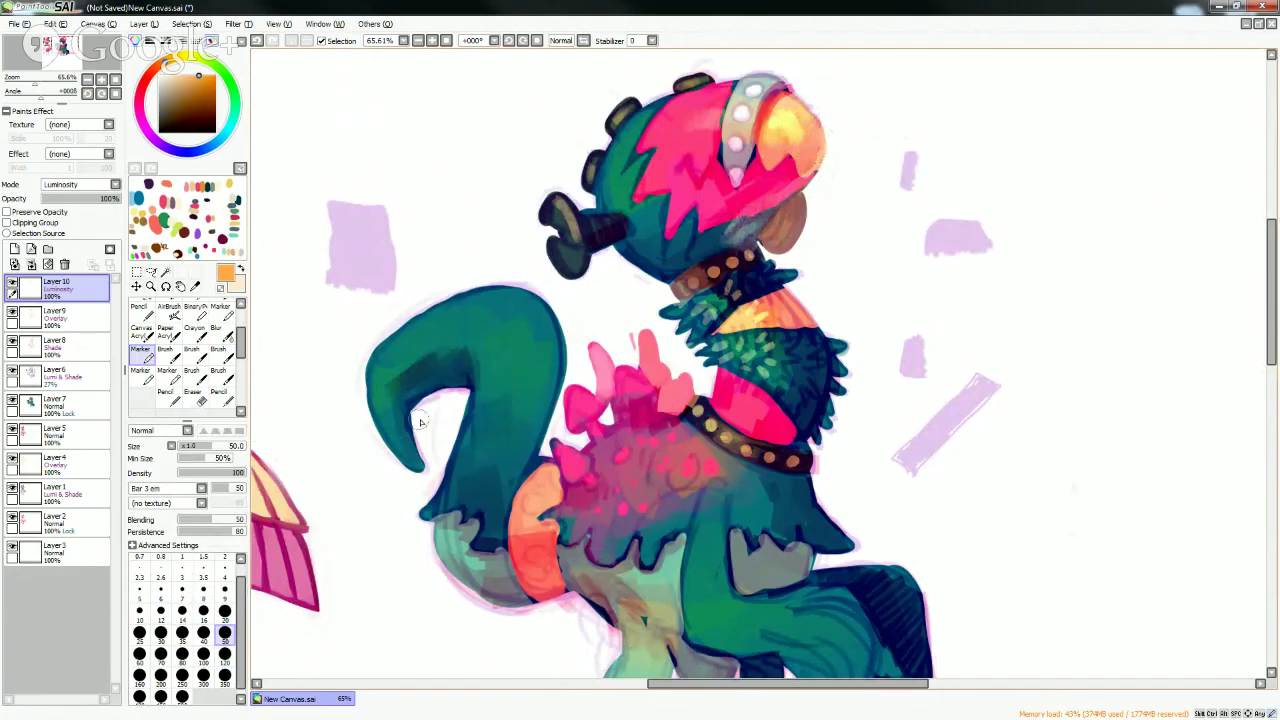
- Lighten the inner edge of the curled tail tip and the dark far leg with the size 50 marker
mouse_move(420, 470)
mouse_down()
mouse_move(400, 415)
mouse_move(410, 425)
mouse_move(452, 386)
mouse_move(400, 398)
mouse_move(420, 388)
mouse_up()
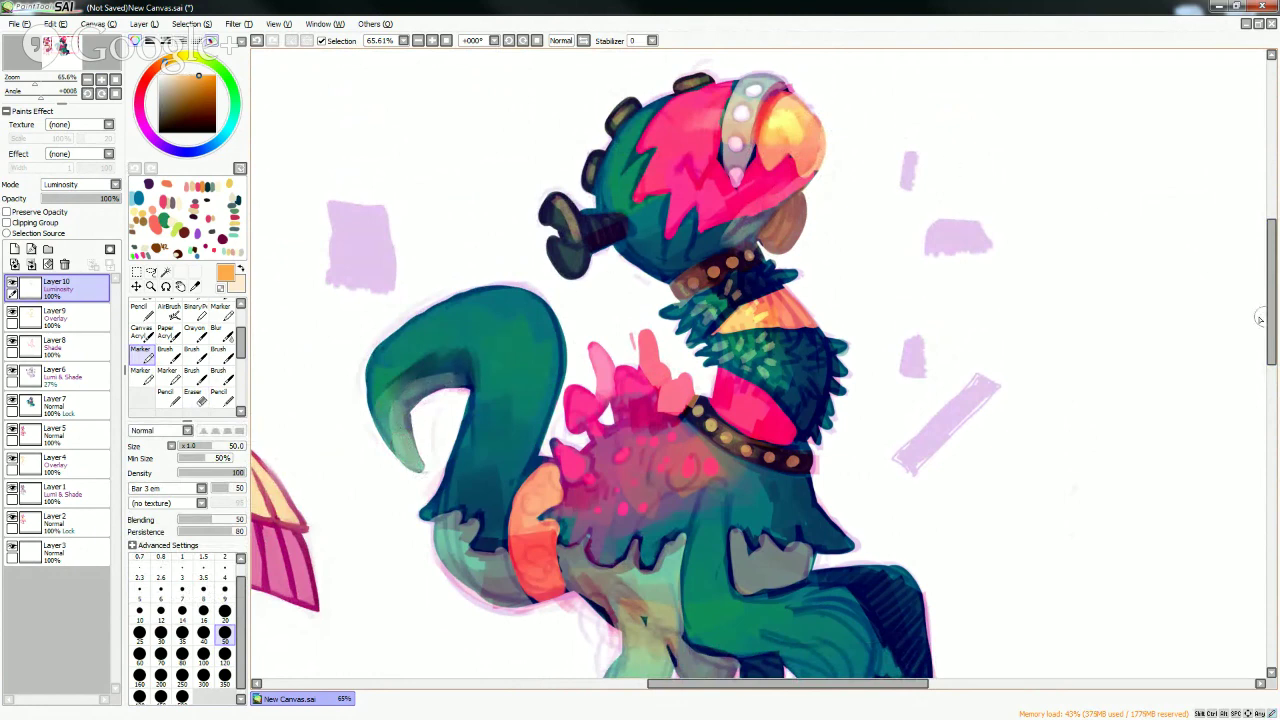
drag(1264, 320, 1262, 359)
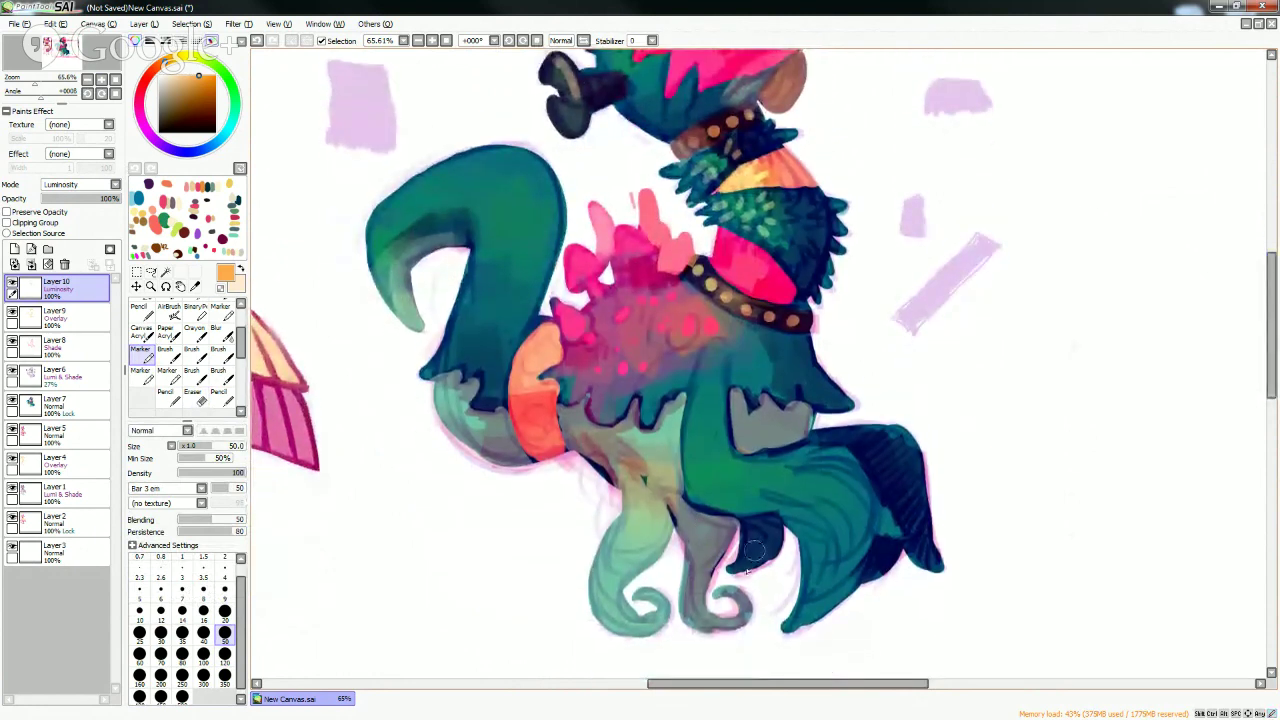
mouse_move(890, 545)
mouse_down()
mouse_move(871, 586)
mouse_move(907, 549)
mouse_move(939, 578)
mouse_move(932, 542)
mouse_move(897, 501)
mouse_move(915, 527)
mouse_move(898, 478)
mouse_up()
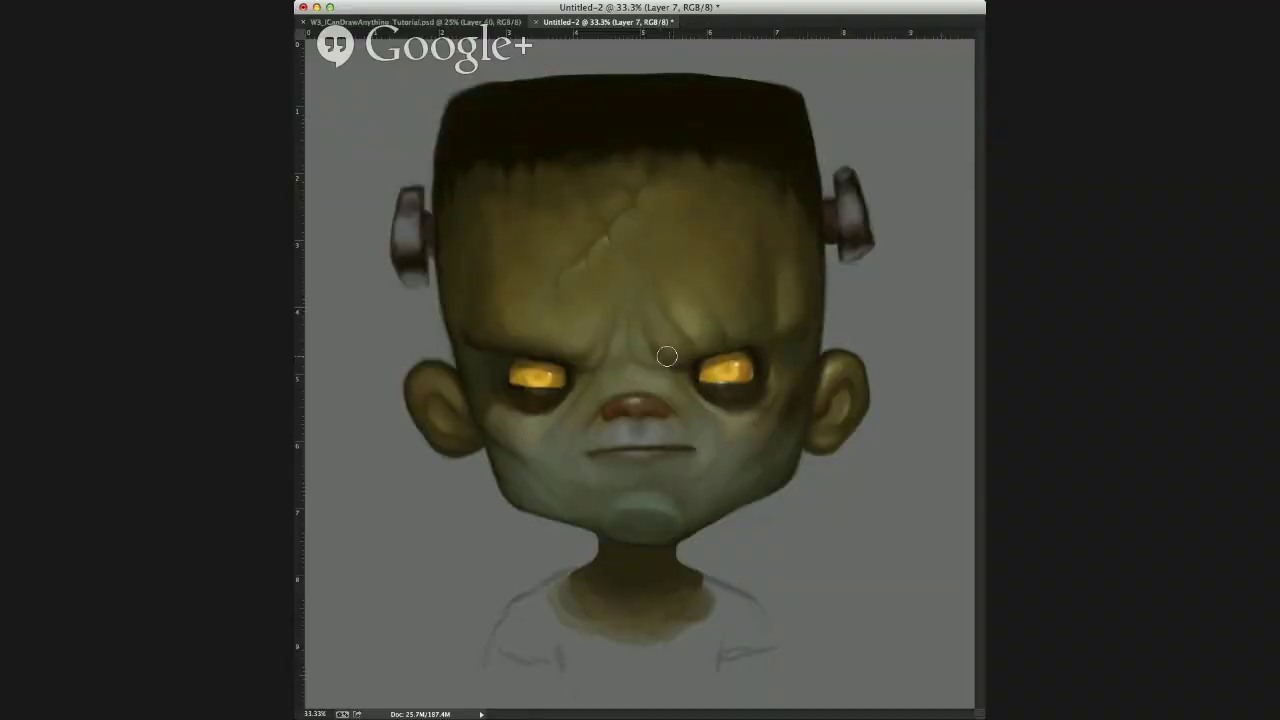
- Switch to the Frankenstein portrait in Photoshop and paint over the bridge of the nose between the eyes
drag(658, 369, 652, 371)
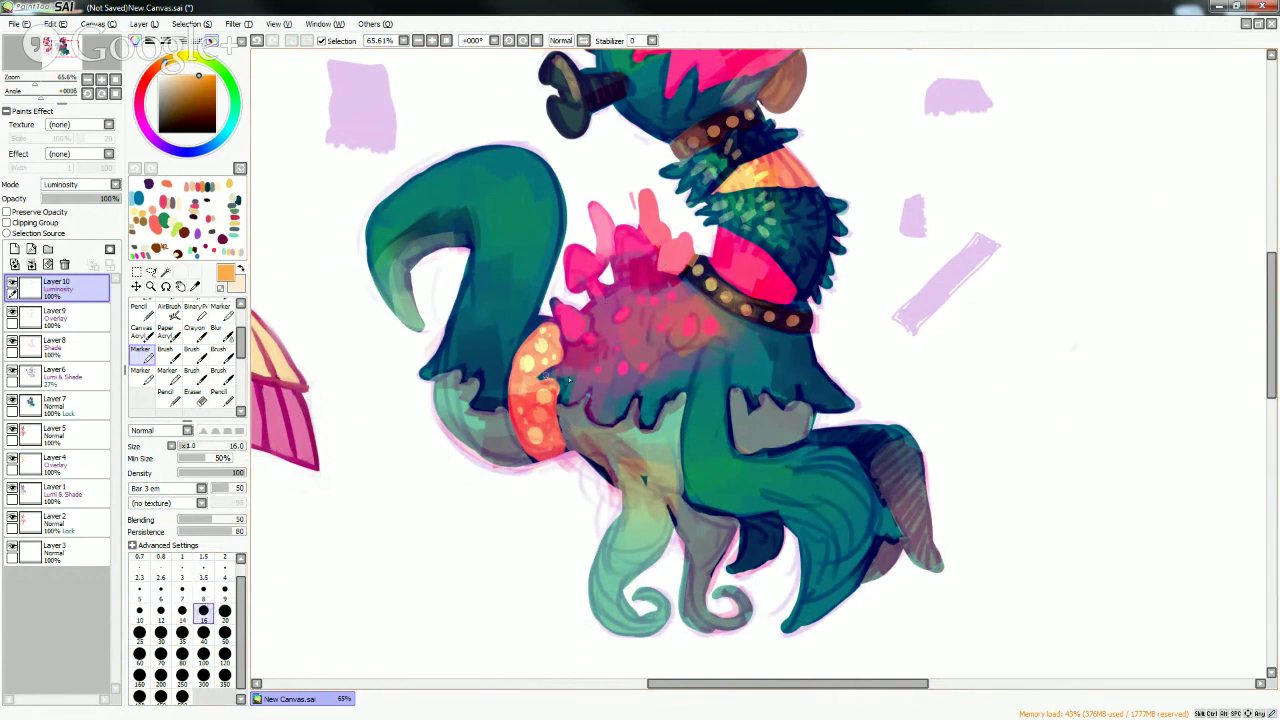
- Switch back to the creature in PaintTool SAI and lighten the haunch and outer feather tips with the marker at sizes 100 and 50
click(203, 655)
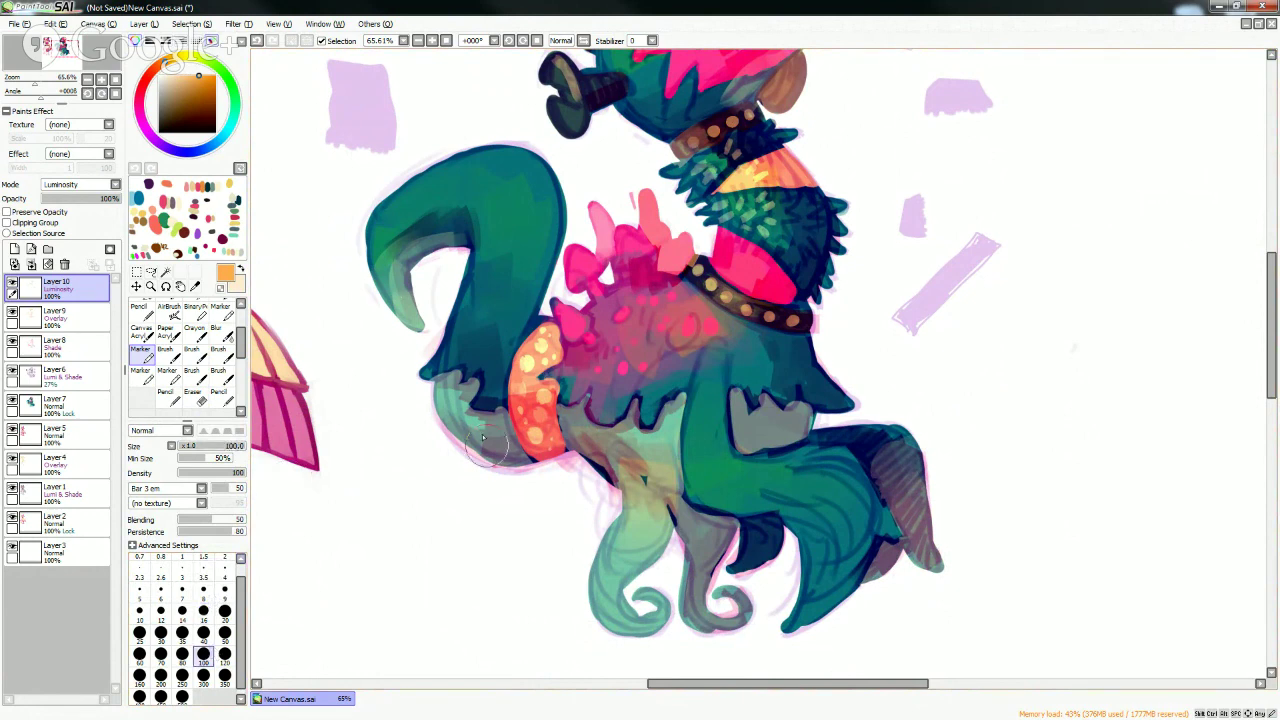
click(224, 632)
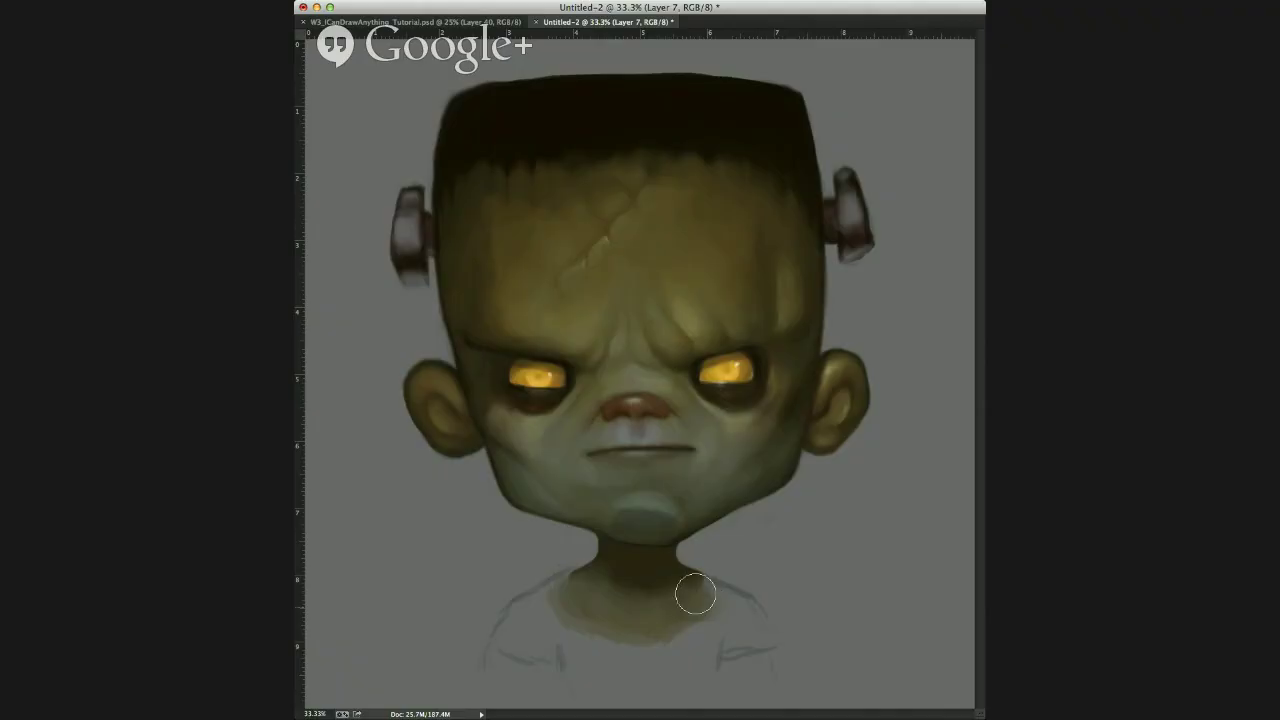
- Switch to the Frankenstein portrait in Photoshop, touch up the shading on the side of the neck and enlarge the brush
mouse_move(696, 594)
mouse_down()
mouse_move(720, 598)
mouse_move(702, 592)
mouse_up()
key(bracketright)
key(bracketright)
key(bracketright)
key(bracketright)
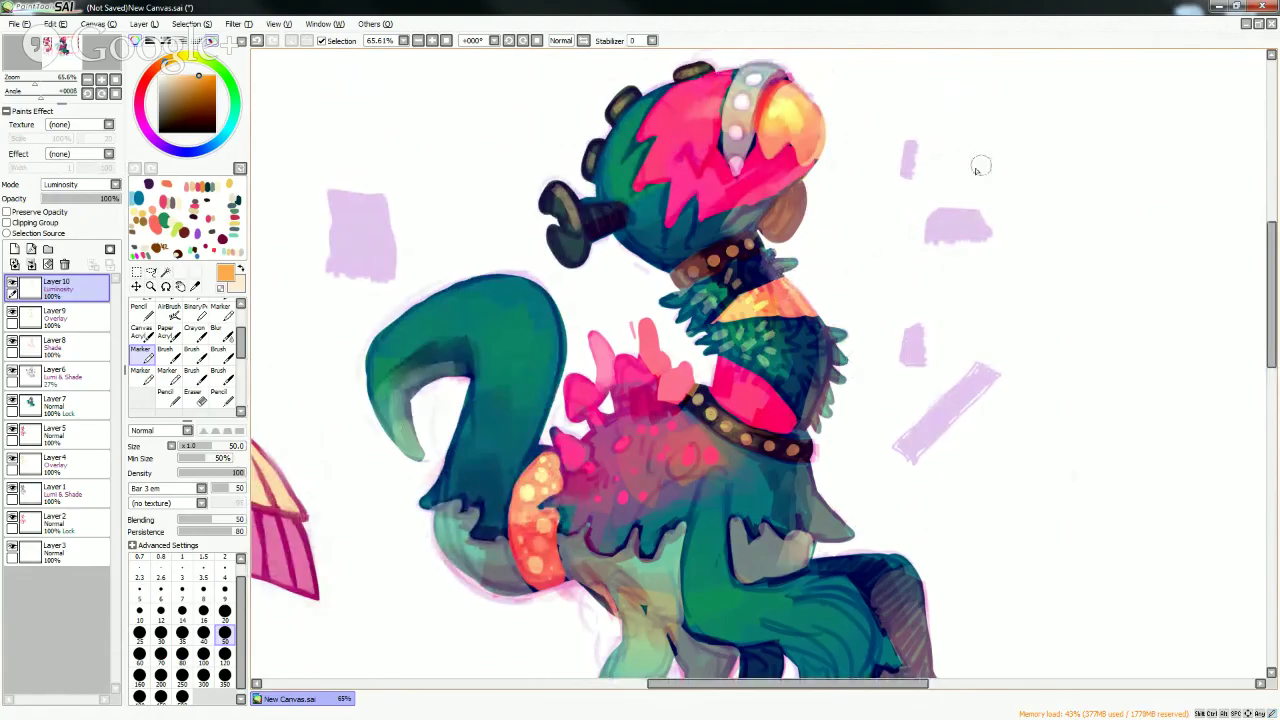
- Switch back to the creature in PaintTool SAI and lighten the bolt on top of the head with the size 50 marker
mouse_move(1268, 250)
mouse_down()
mouse_move(1268, 274)
mouse_move(1265, 262)
mouse_up()
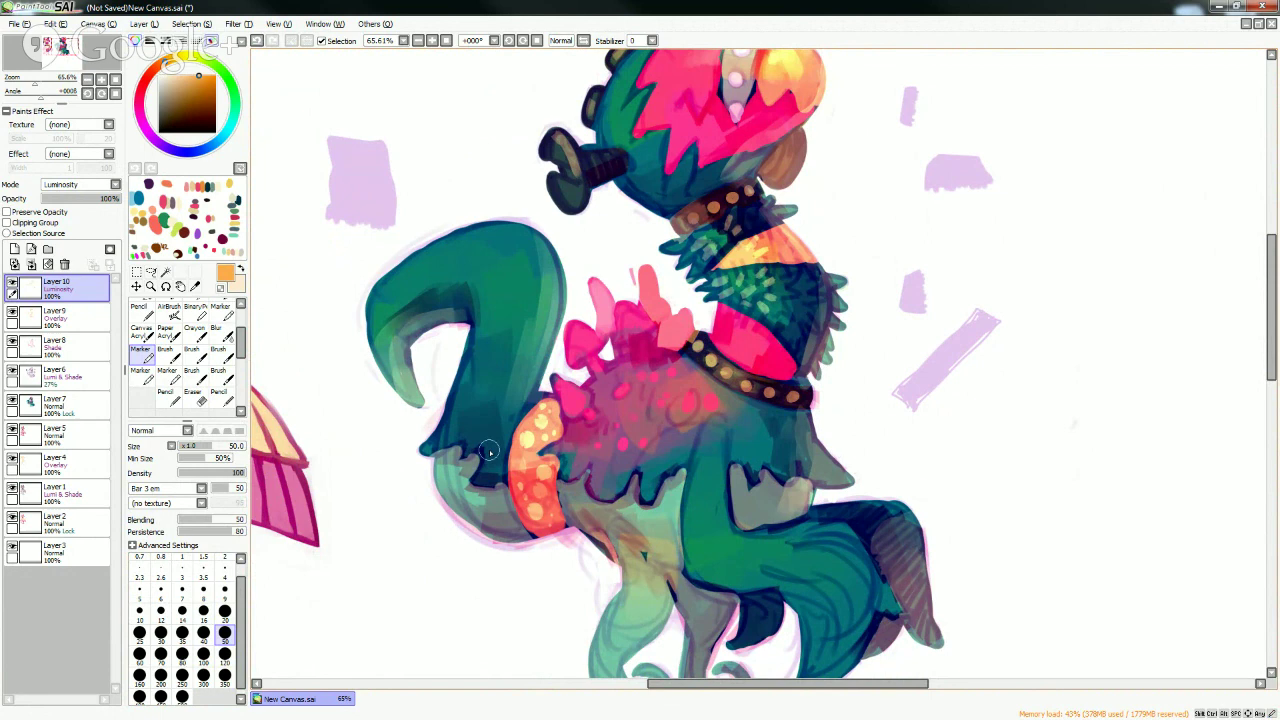
key(e)
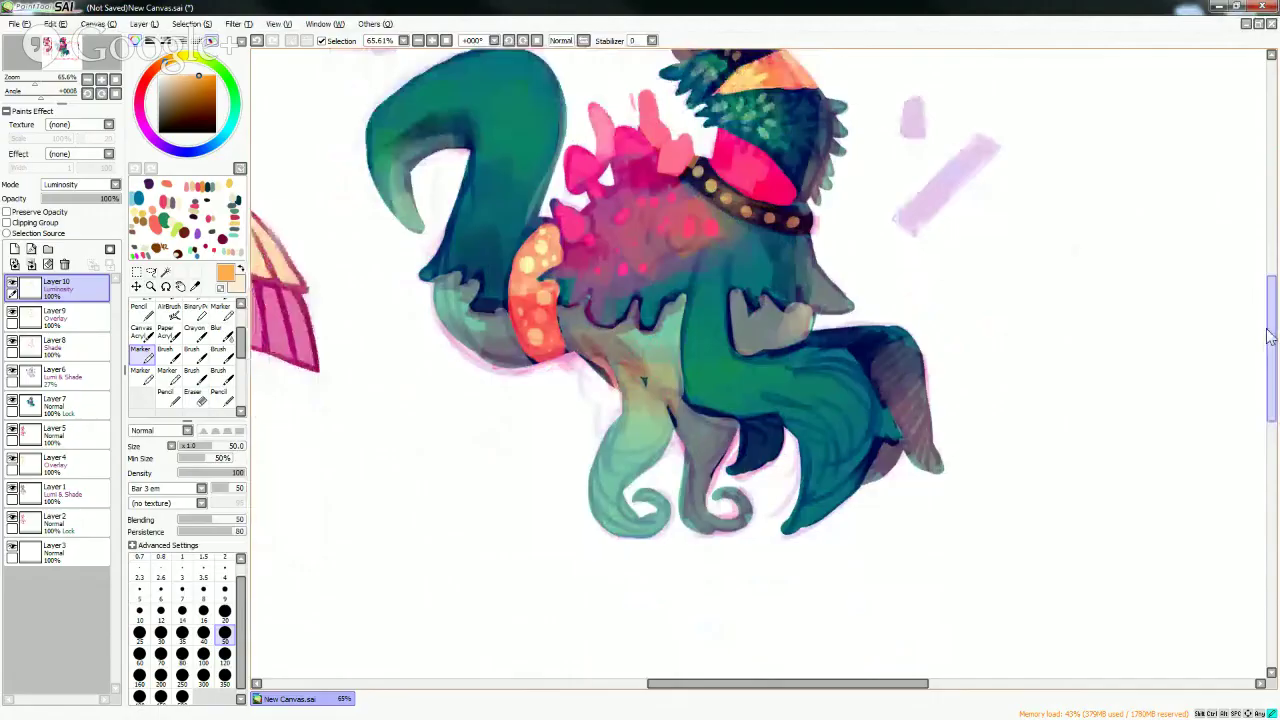
mouse_move(1268, 340)
mouse_down()
mouse_move(1268, 270)
mouse_move(1240, 268)
mouse_up()
drag(698, 102, 718, 94)
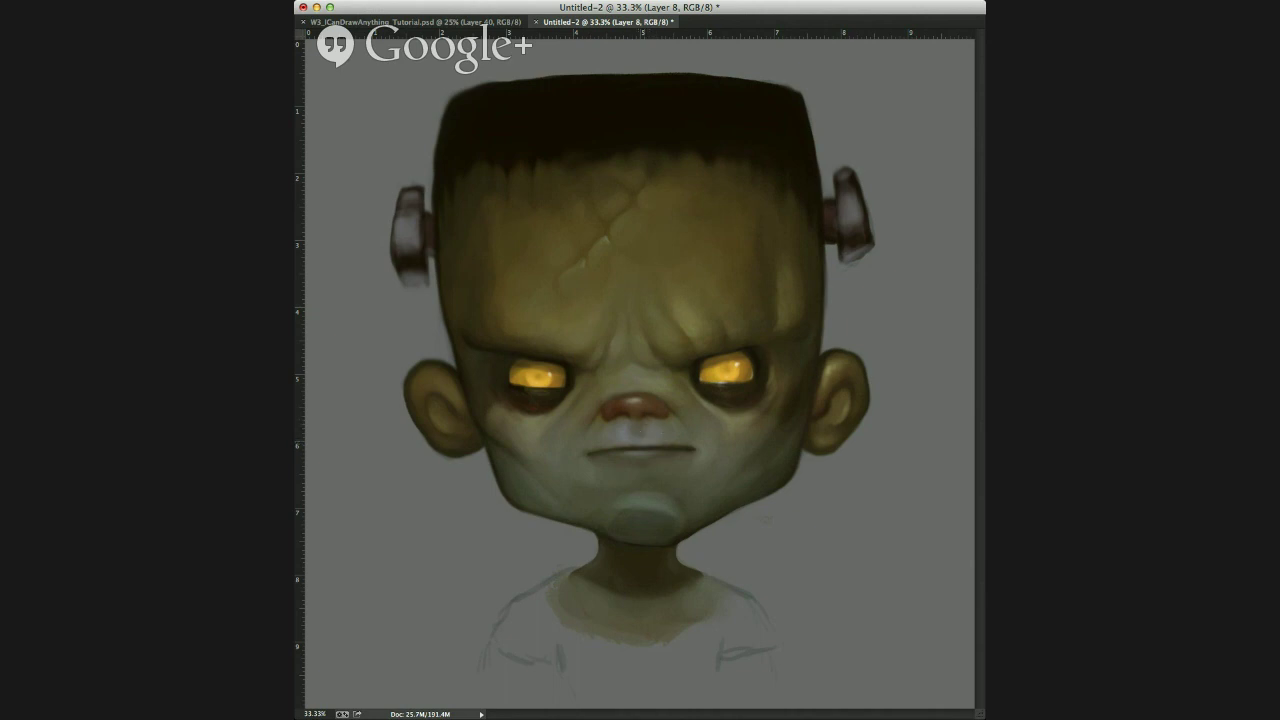
key(super+Tab)
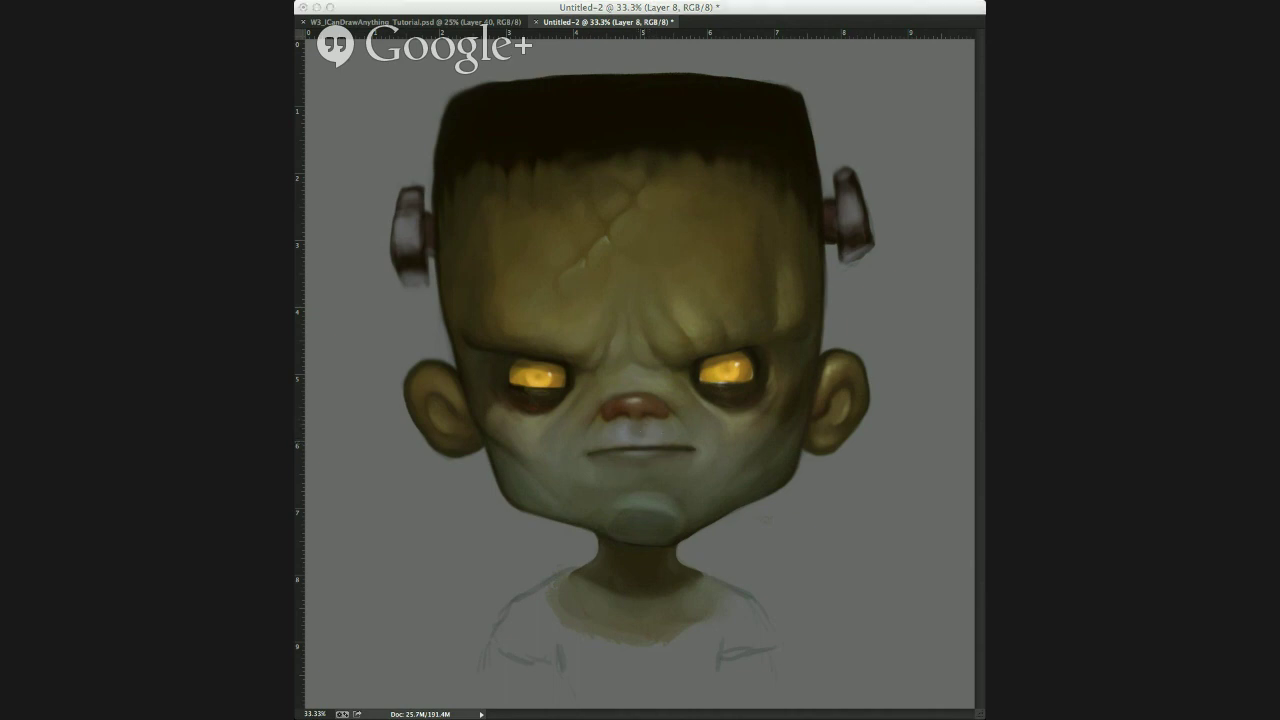
click(654, 463)
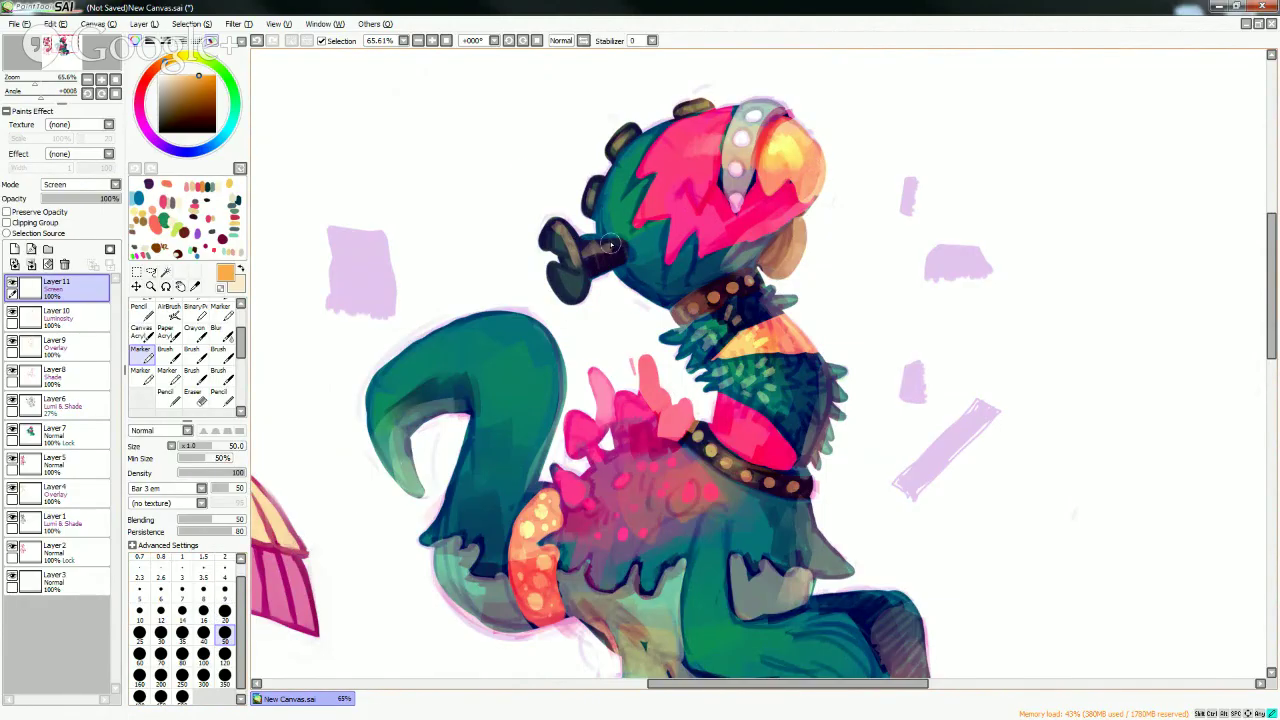
- Paint soft light on the Screen layer over the end of the body collar, the chest feathers and the lower jaw
click(224, 591)
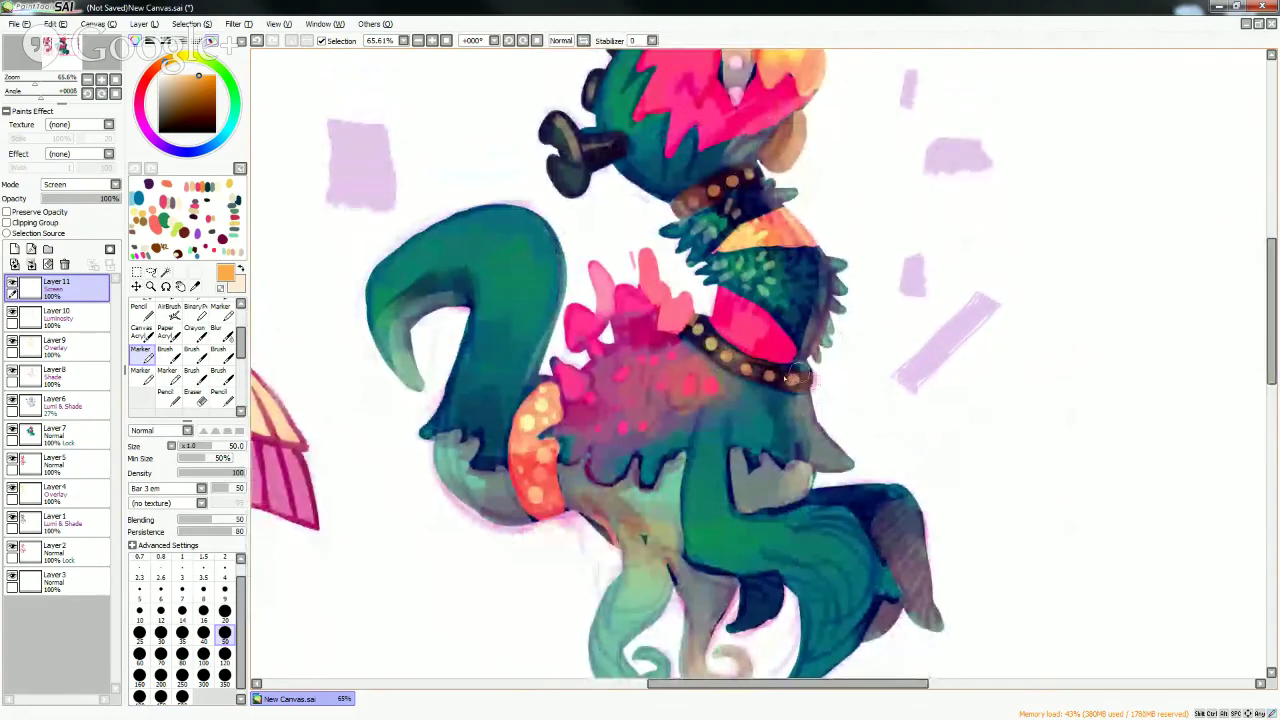
drag(825, 384, 802, 372)
mouse_move(802, 372)
mouse_down()
mouse_move(820, 365)
mouse_move(805, 348)
mouse_up()
mouse_move(805, 348)
mouse_down()
mouse_move(800, 328)
mouse_move(818, 336)
mouse_move(811, 327)
mouse_up()
drag(1270, 271, 1268, 250)
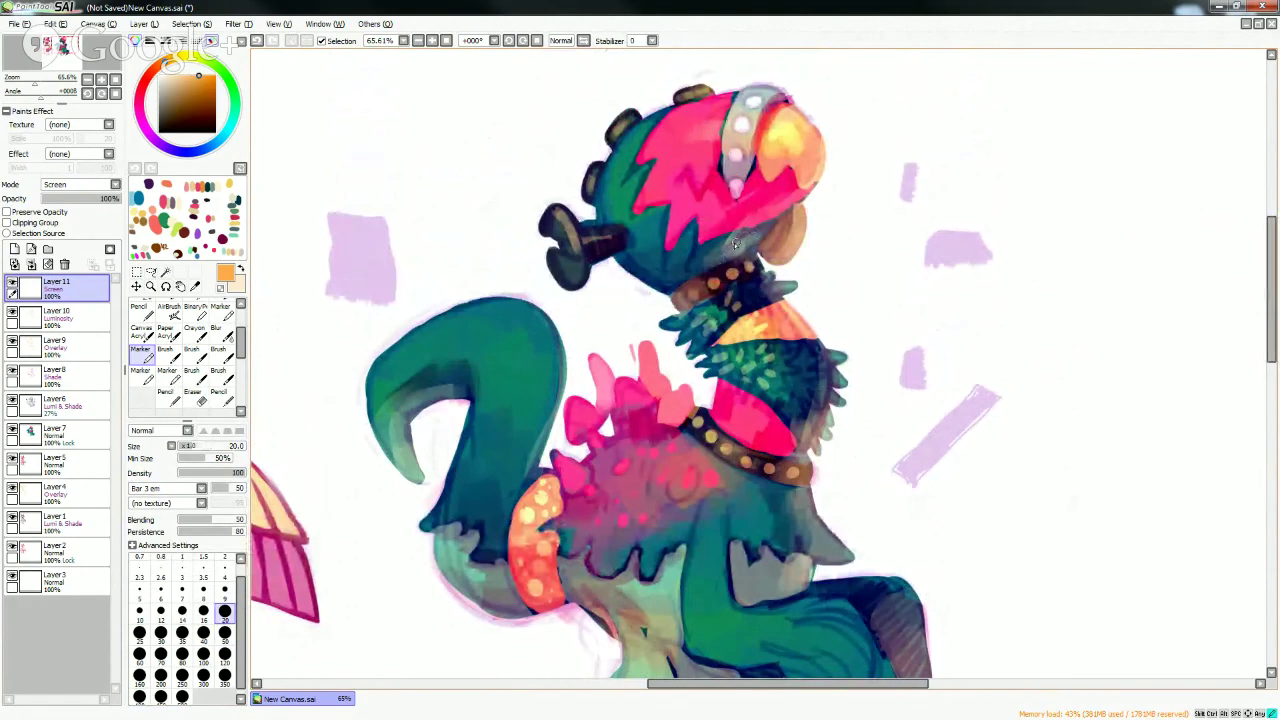
drag(738, 255, 780, 216)
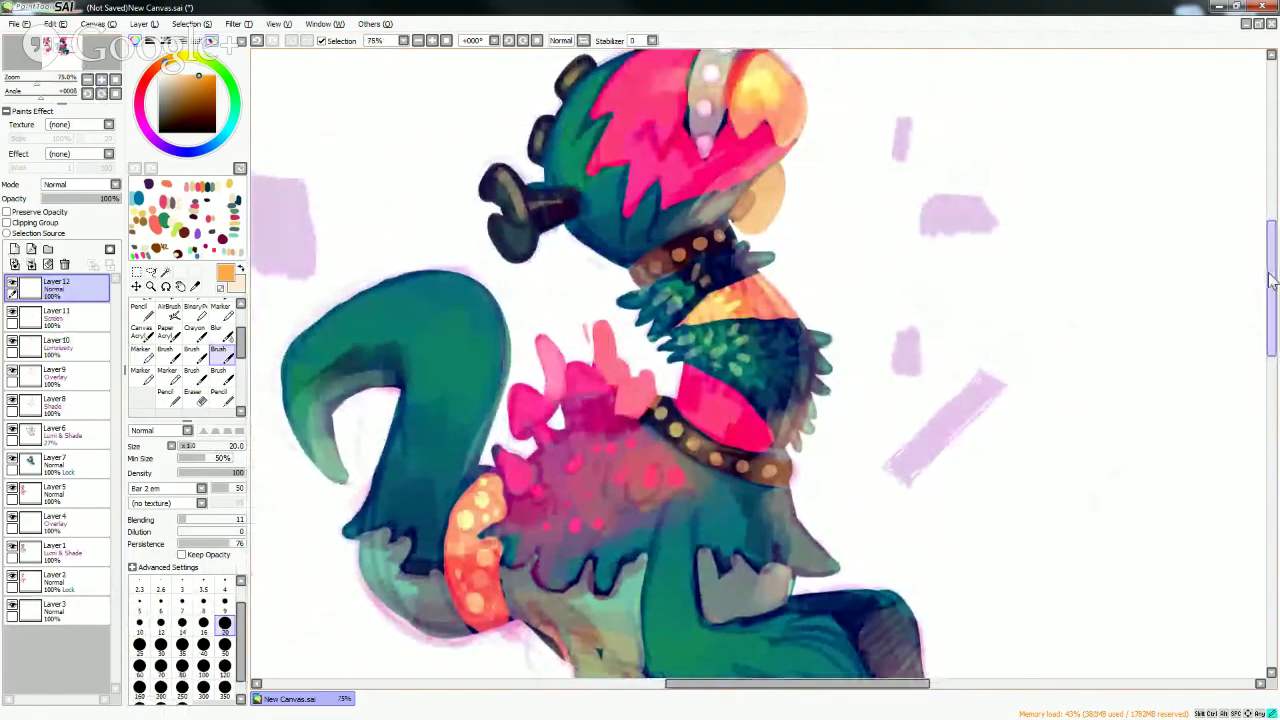
- Repaint the lowest bolt on the back of the head and its outline with colours sampled nearby, using brush size 9
drag(1271, 280, 1271, 260)
click(225, 605)
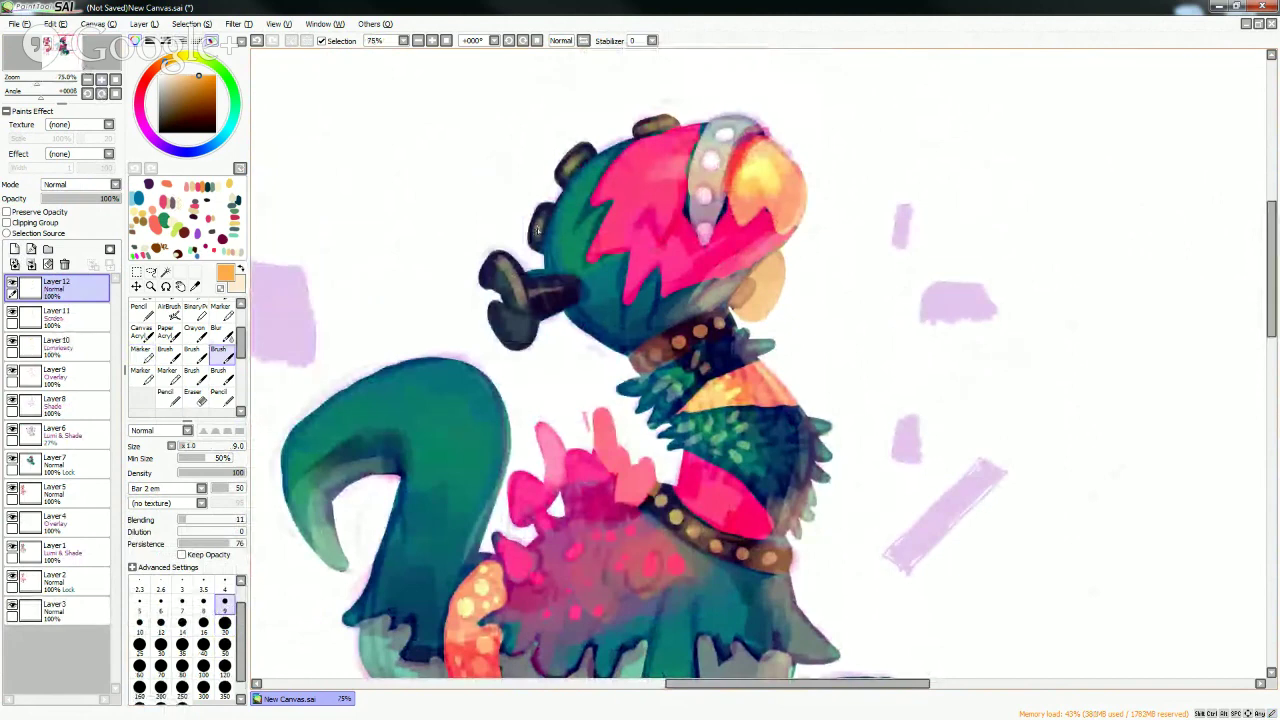
alt+click(537, 230)
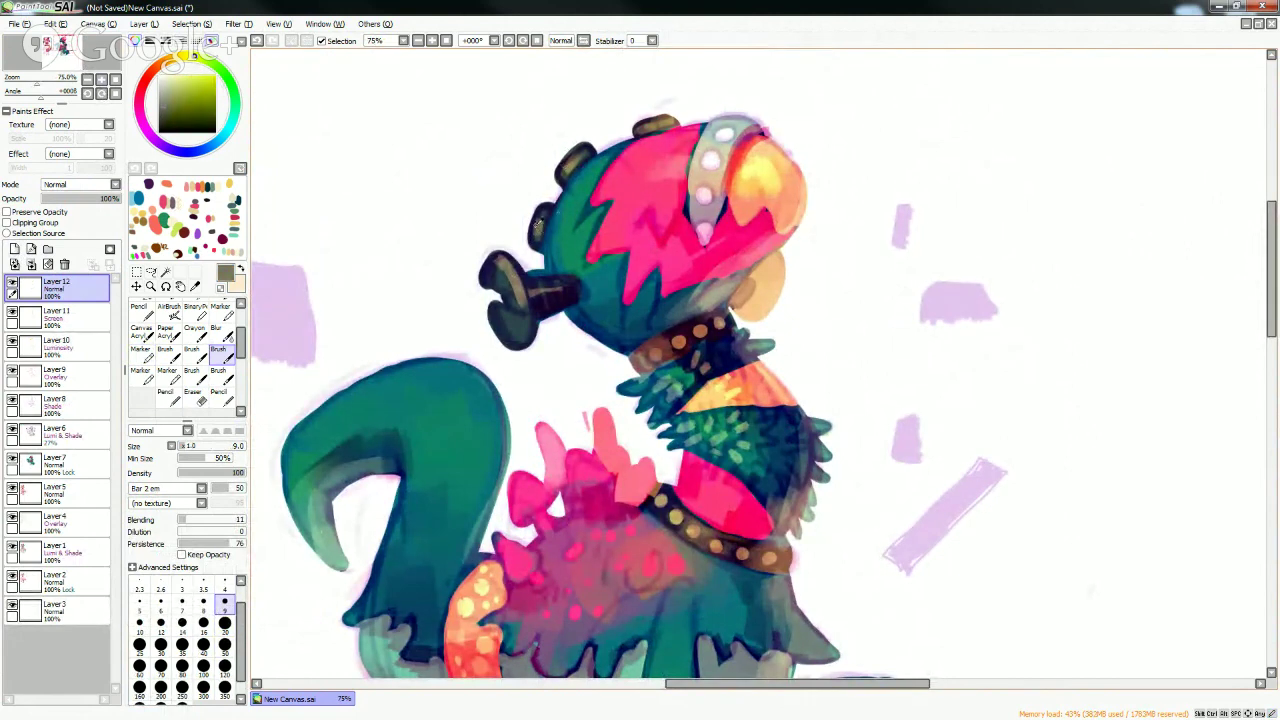
drag(538, 224, 542, 235)
alt+click(540, 222)
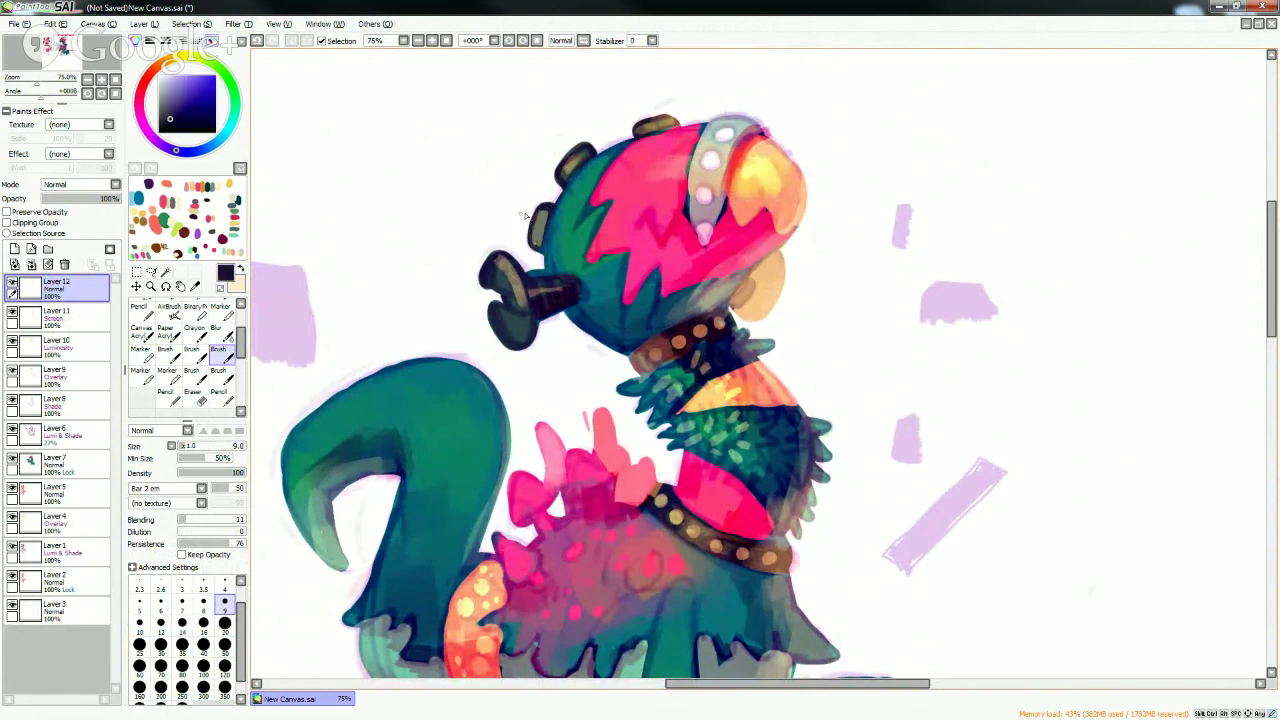
alt+click(529, 211)
mouse_move(529, 222)
mouse_down()
mouse_move(527, 248)
mouse_move(536, 208)
mouse_up()
alt+click(537, 245)
mouse_move(539, 240)
mouse_down()
mouse_move(548, 214)
mouse_move(531, 230)
mouse_move(538, 258)
mouse_move(536, 208)
mouse_move(556, 205)
mouse_up()
alt+click(547, 212)
- Smooth the back of the head beside the lowest bolts with sampled colours, using brush size 20
key(bracketright)
key(bracketright)
key(bracketright)
key(bracketright)
key(bracketright)
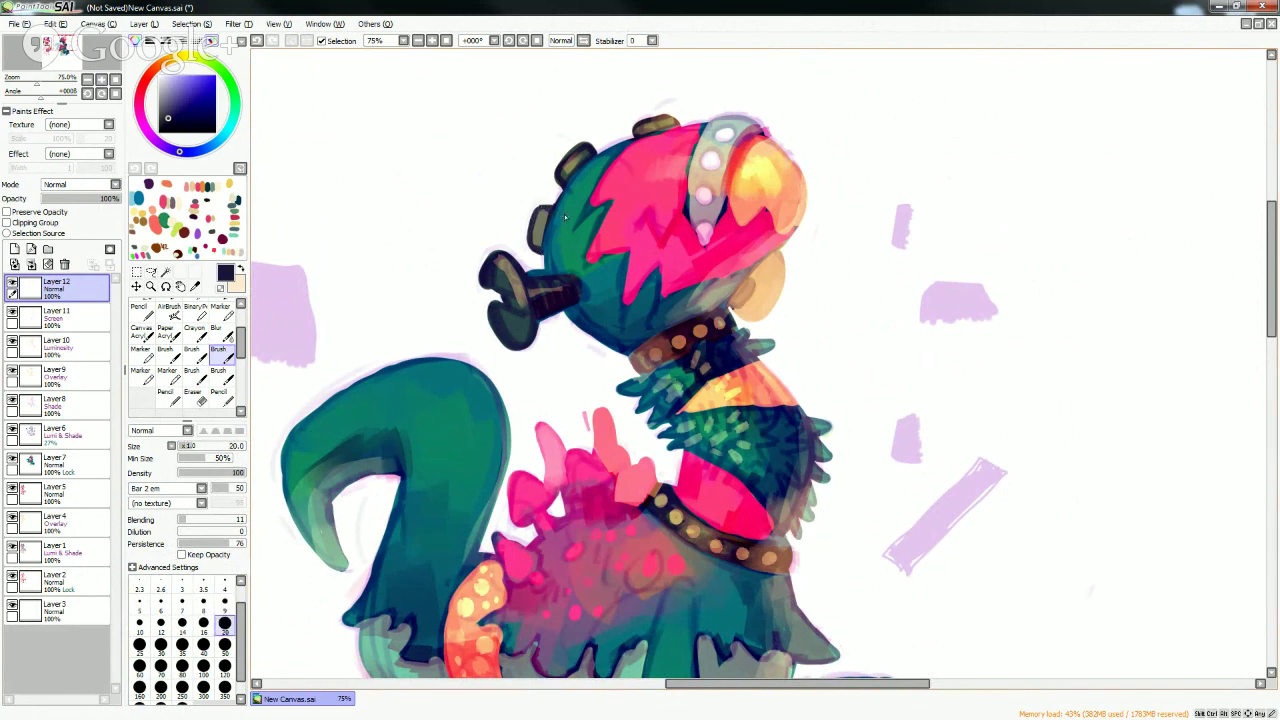
alt+click(565, 194)
drag(570, 182, 546, 264)
alt+click(570, 240)
alt+click(556, 252)
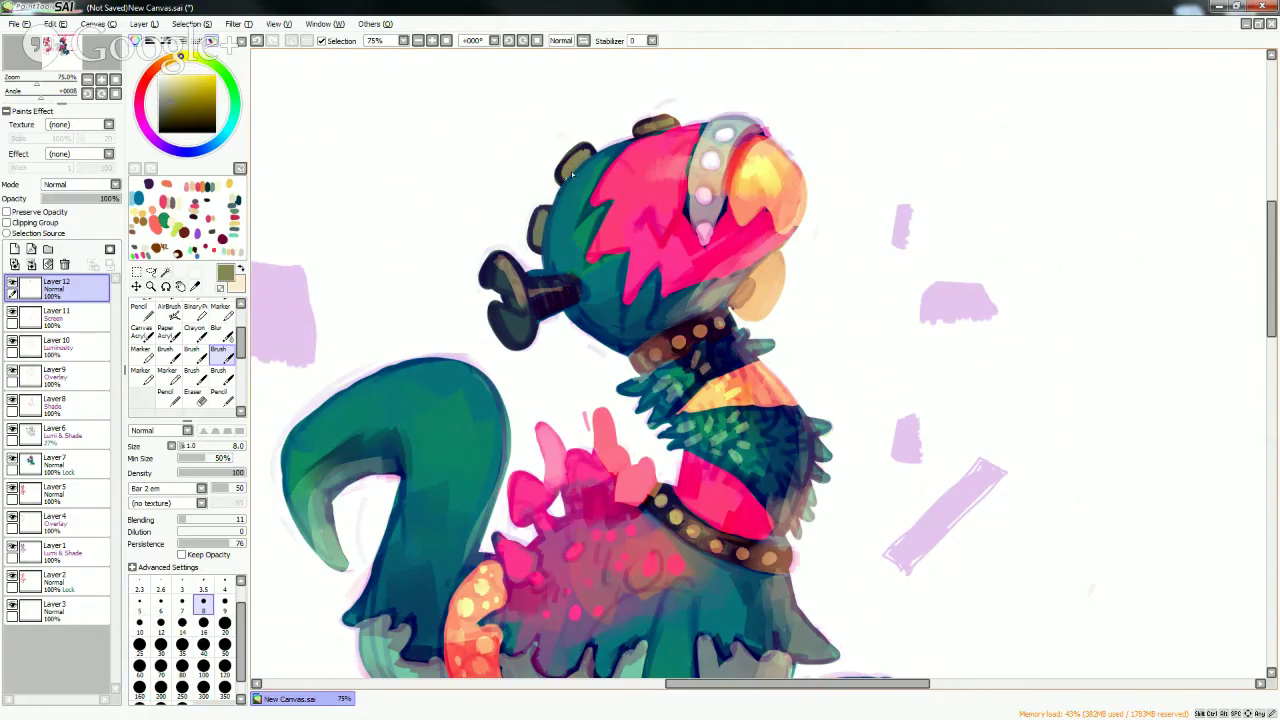
- Repaint the fill and edges of the middle bolt on the back of the head with sampled colours, using brush size 8
alt+click(585, 148)
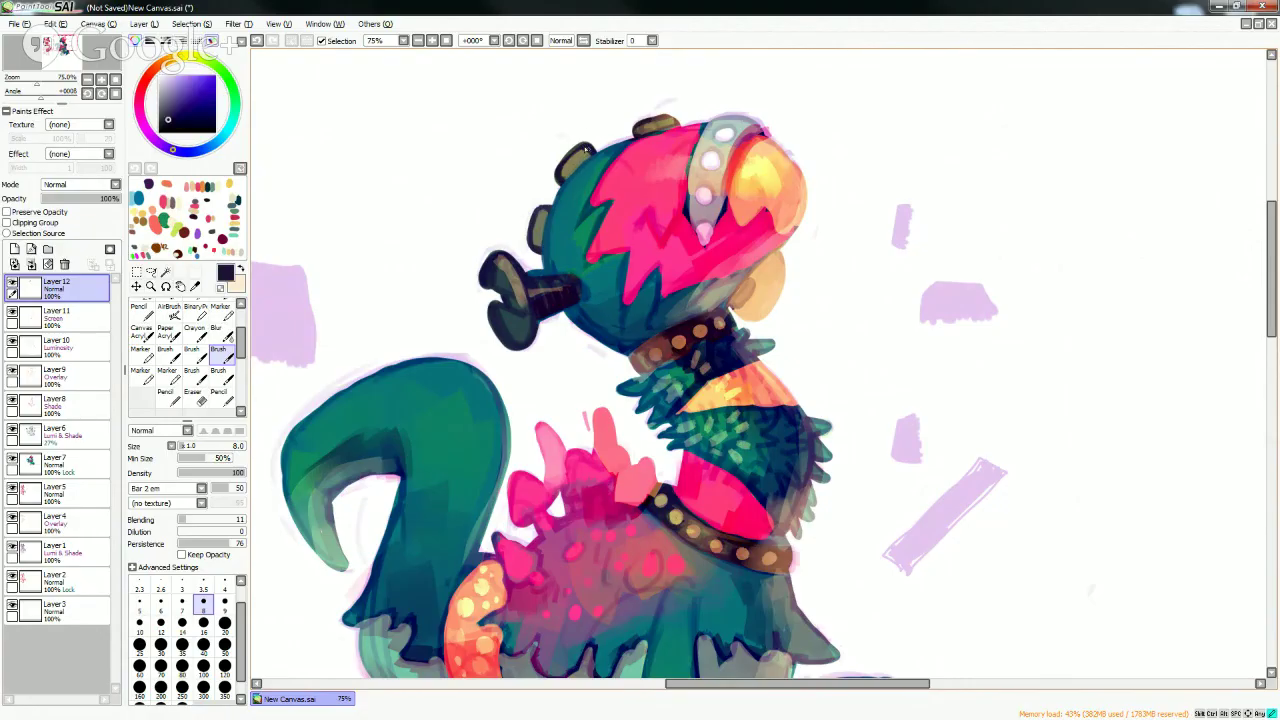
alt+click(572, 118)
mouse_move(586, 144)
mouse_down()
mouse_move(556, 165)
mouse_move(578, 148)
mouse_move(591, 162)
mouse_up()
alt+click(564, 176)
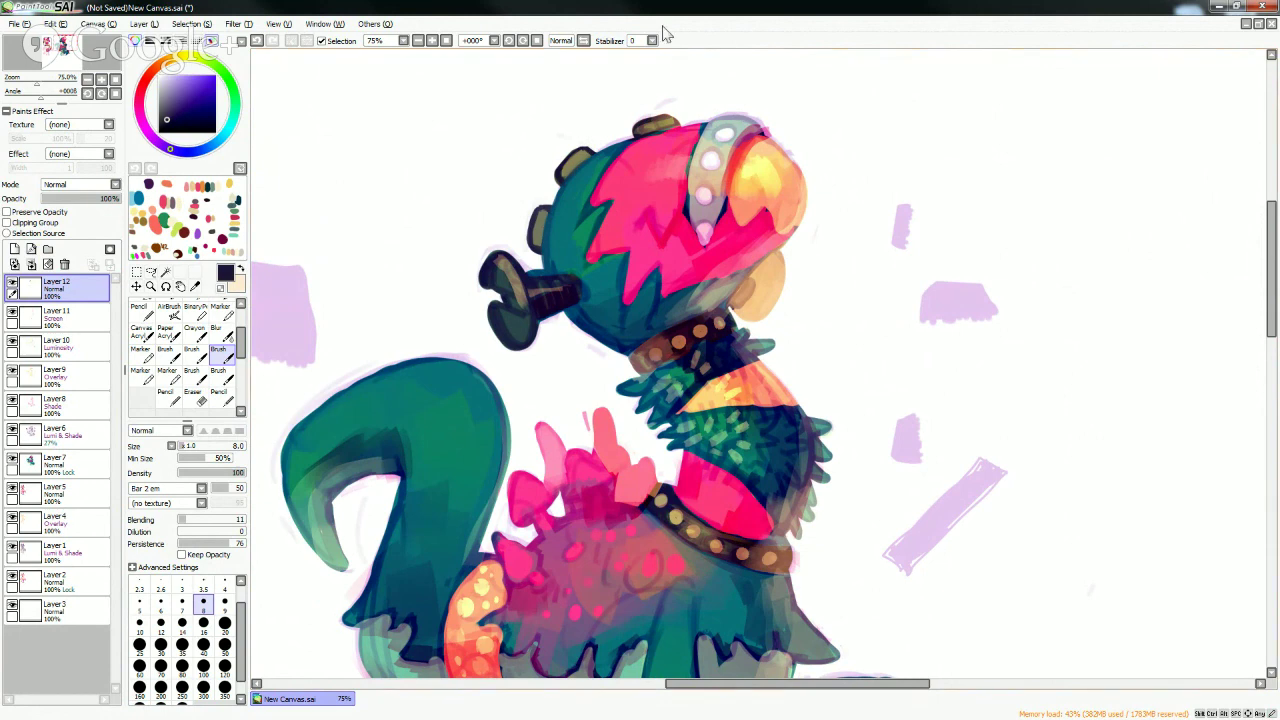
alt+click(617, 133)
alt+click(561, 174)
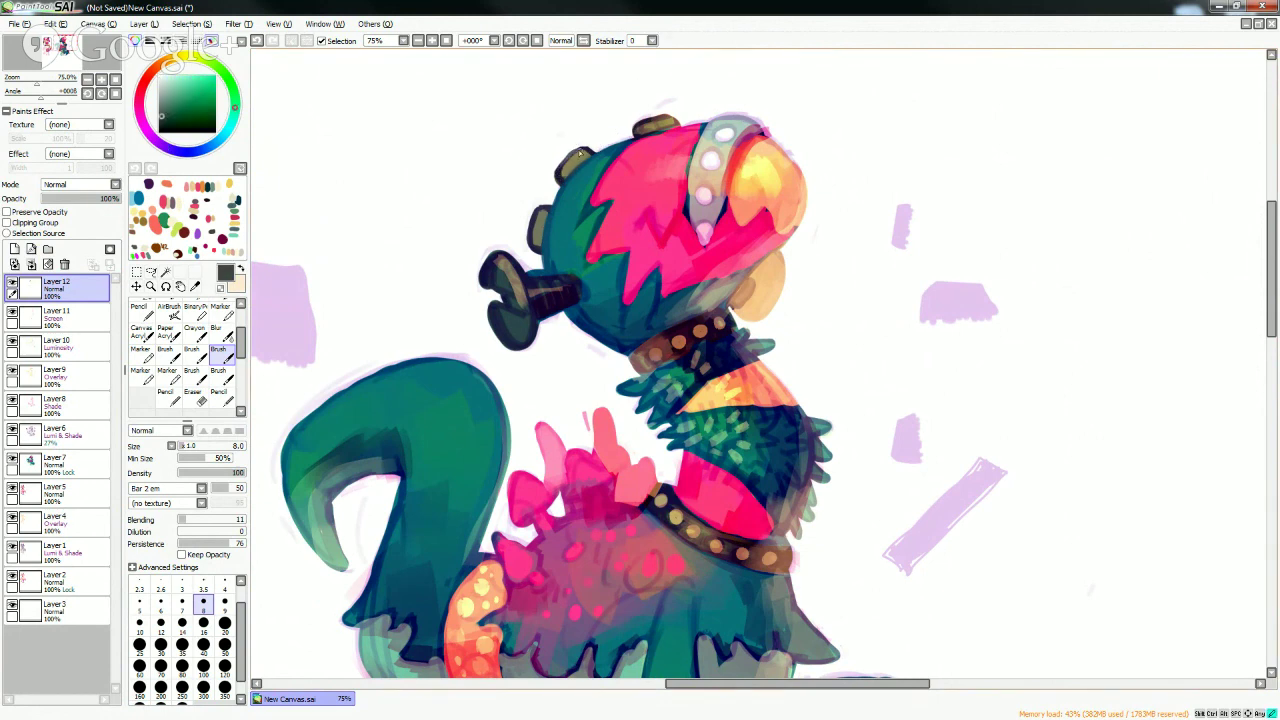
drag(586, 149, 568, 158)
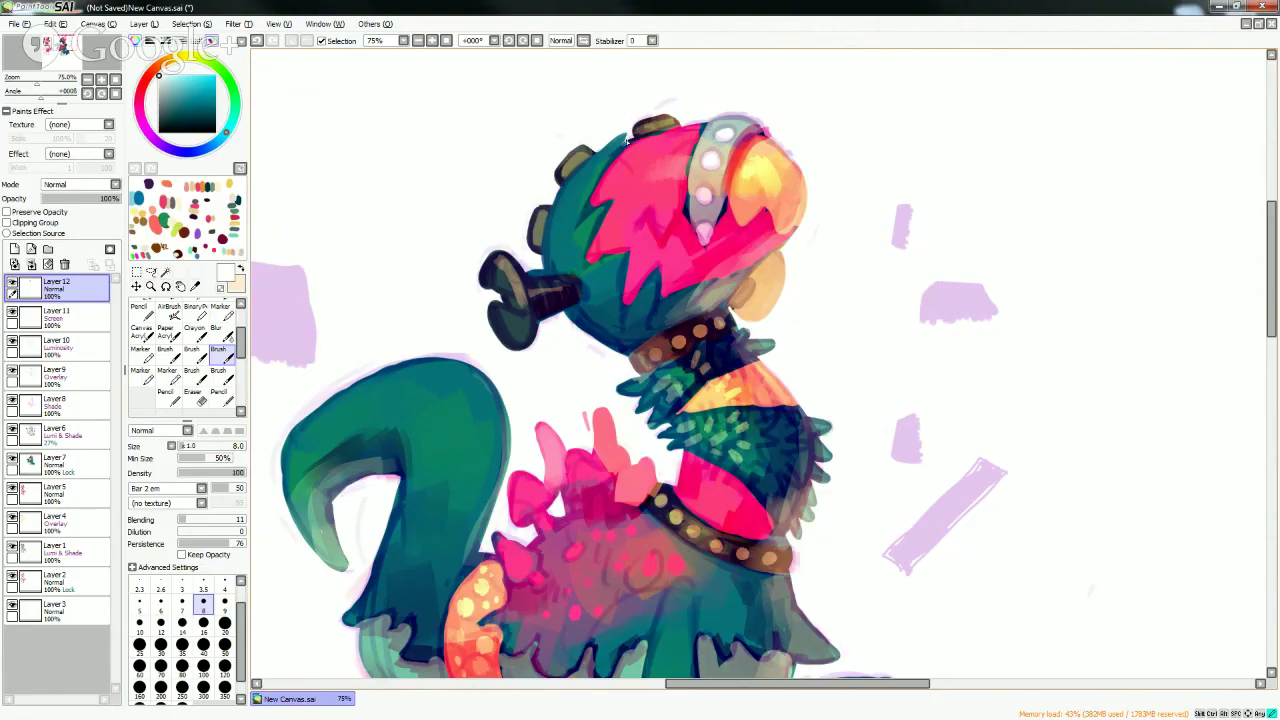
- Sharpen the green tip and the adjoining pink edge beside the head's top bolt with sampled colours, using brush size 8
alt+click(624, 144)
alt+click(630, 114)
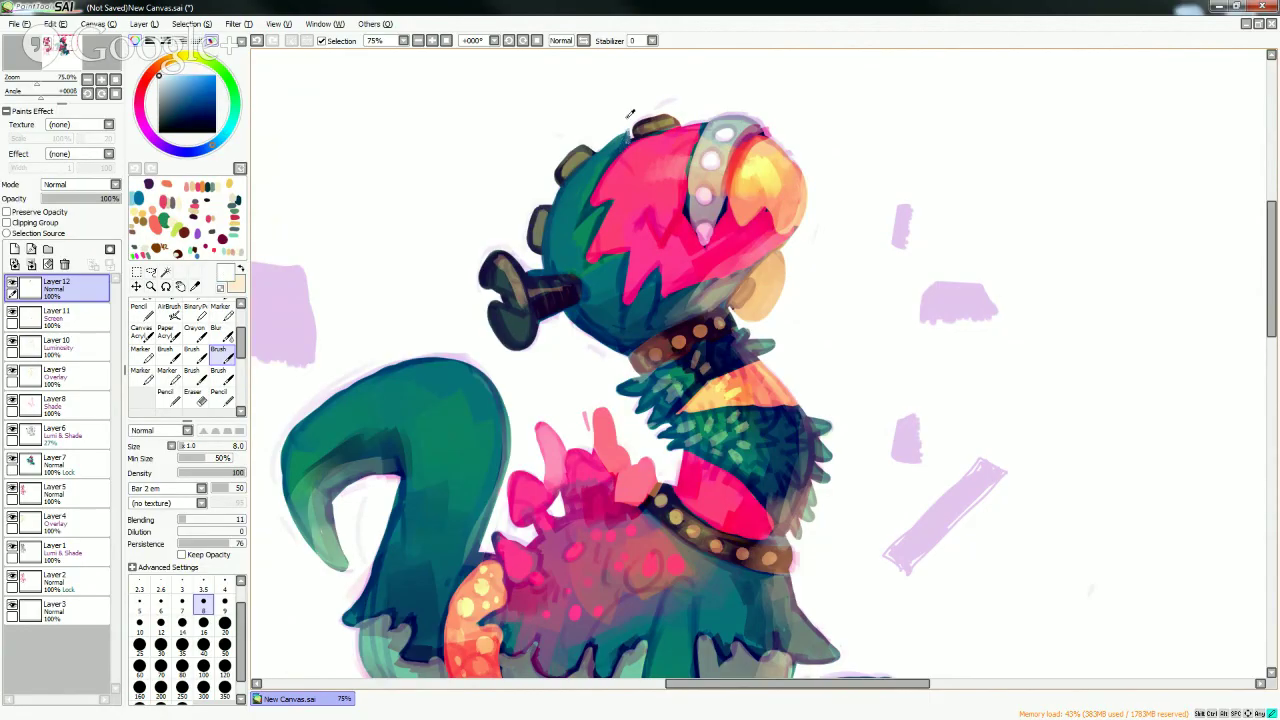
right_click(616, 144)
right_click(592, 168)
drag(598, 154, 620, 136)
right_click(628, 127)
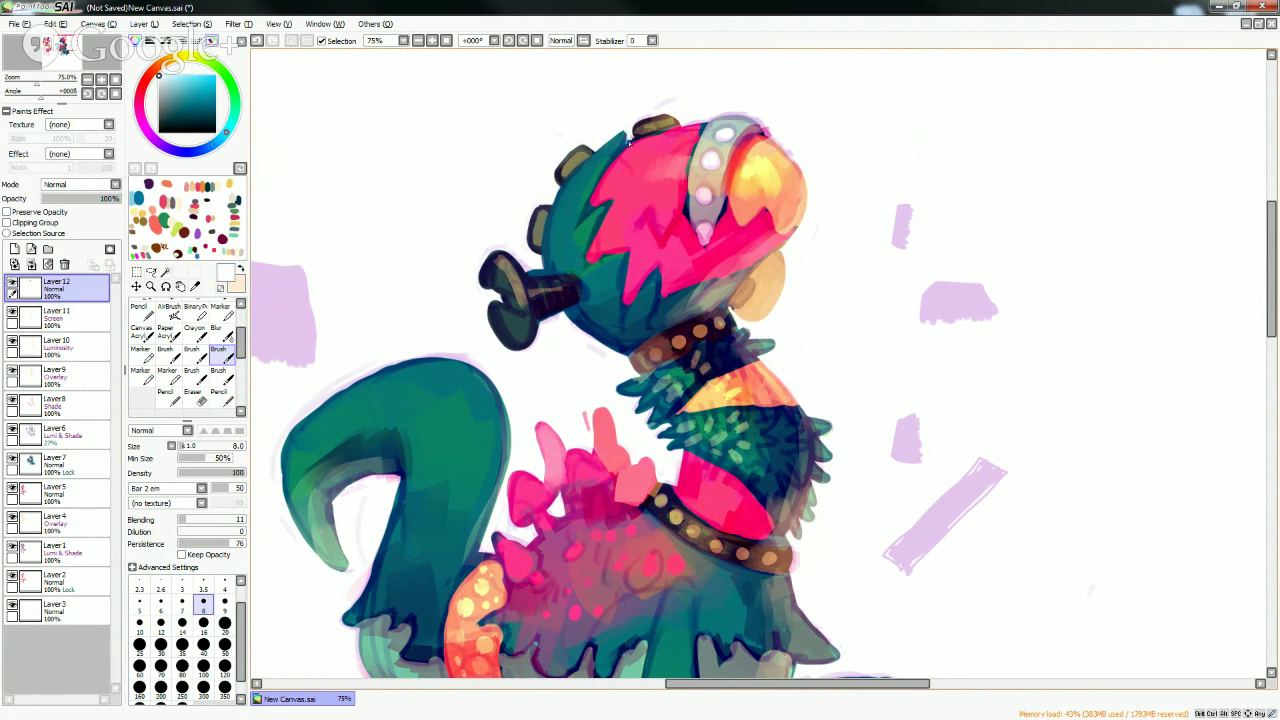
alt+click(605, 172)
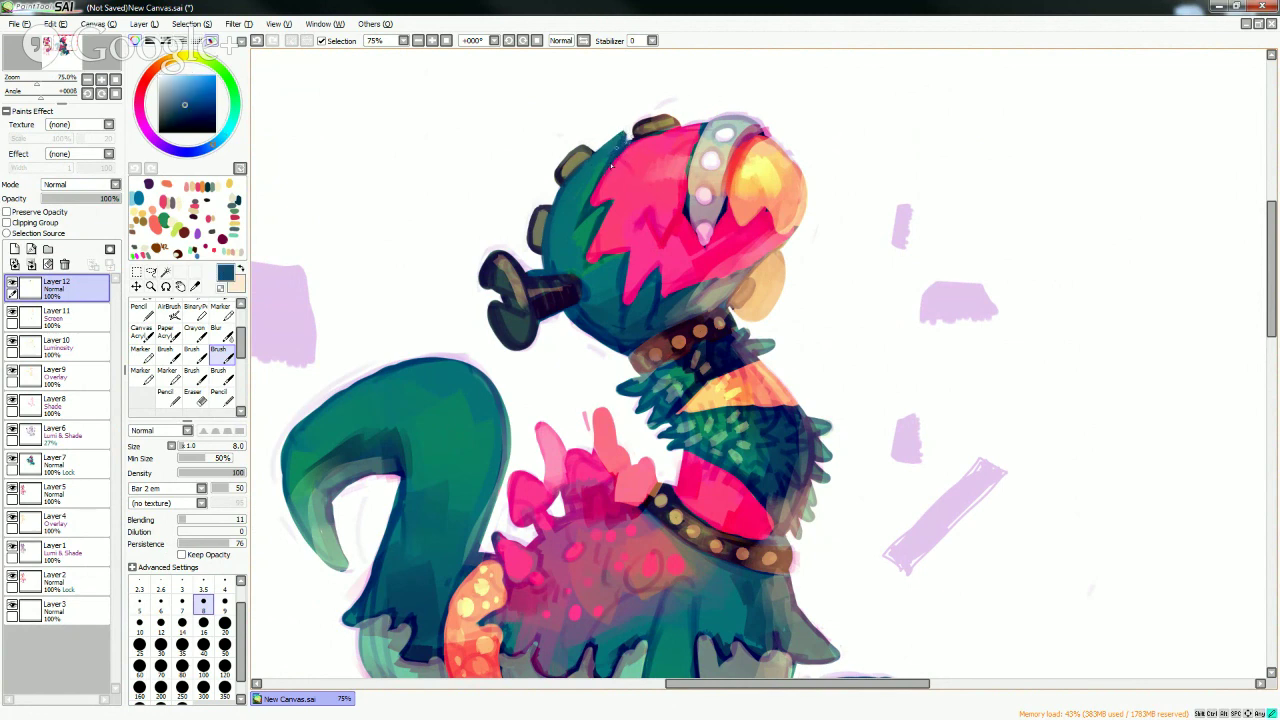
alt+click(638, 147)
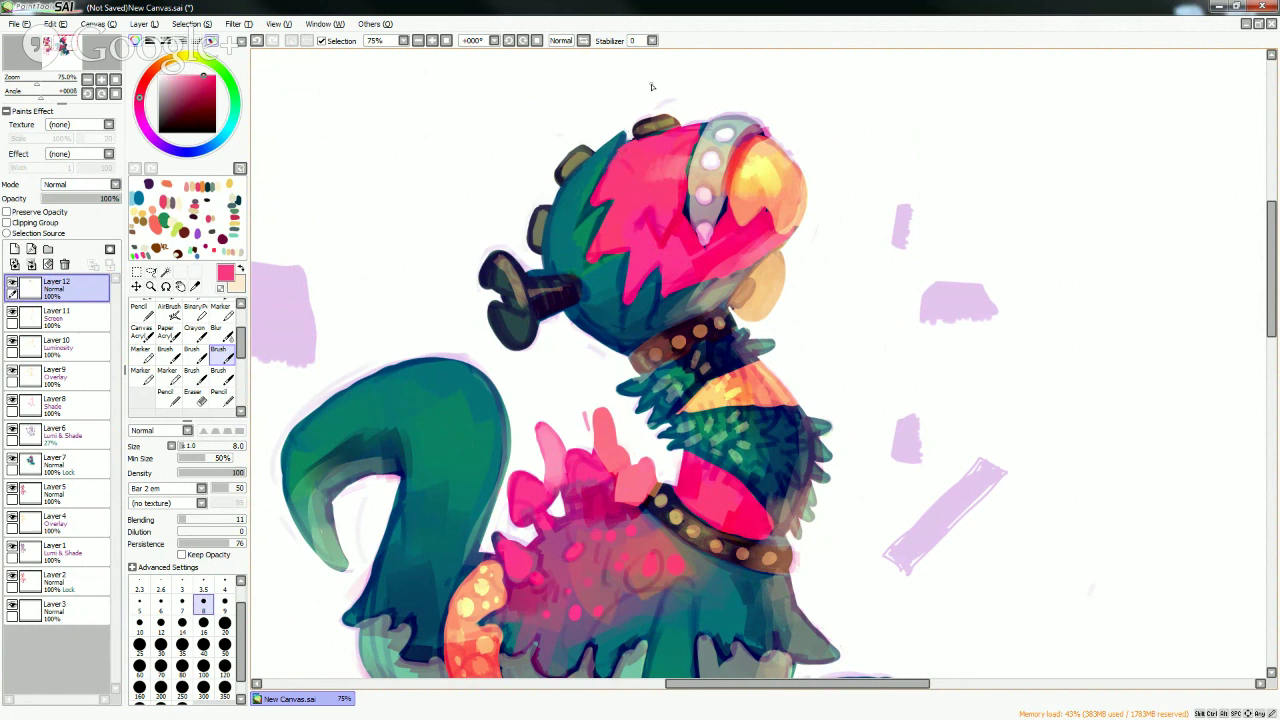
- Repaint the top bolt's olive fill and dark outline with sampled colours, using brush size 3.5 for the finer touches
alt+click(627, 133)
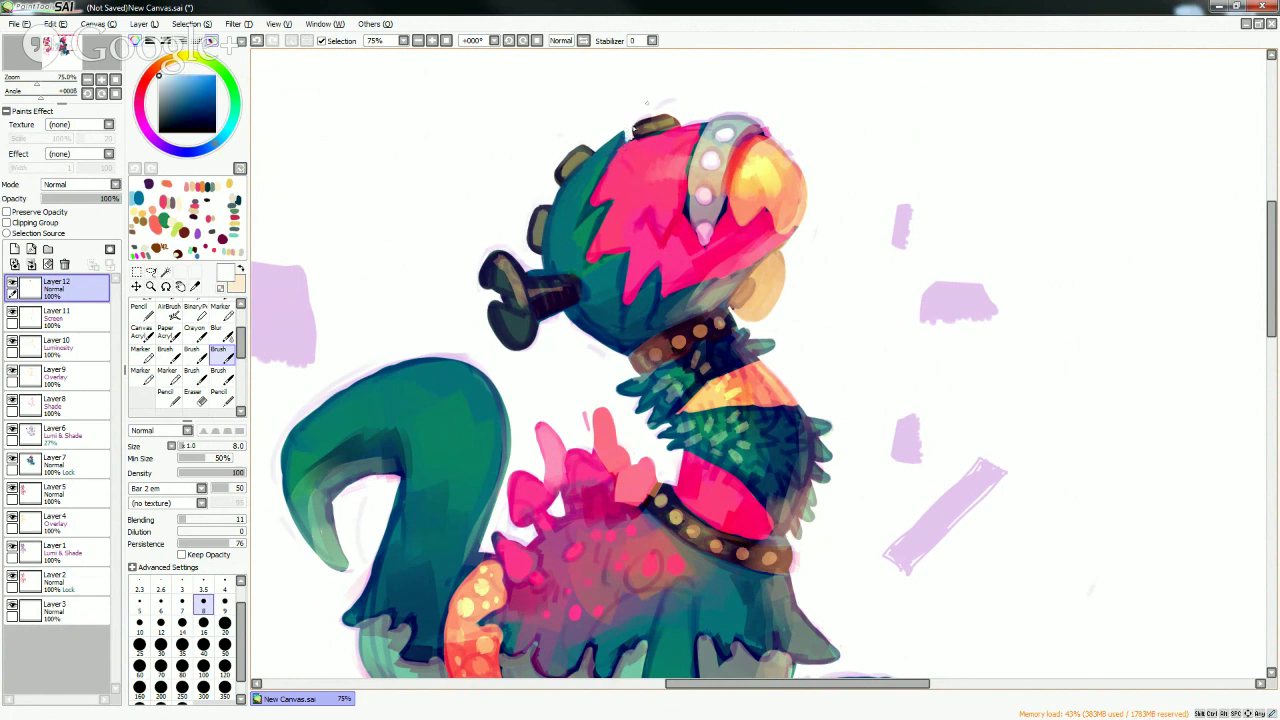
alt+click(641, 137)
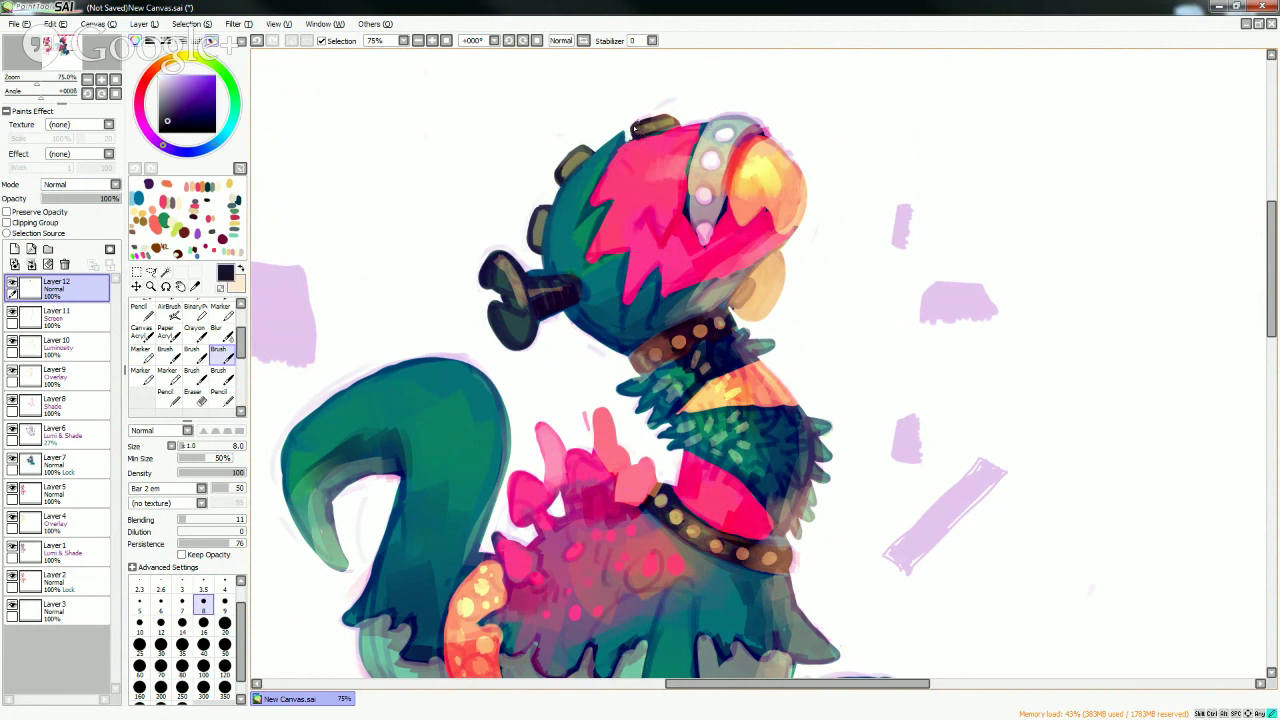
alt+click(665, 123)
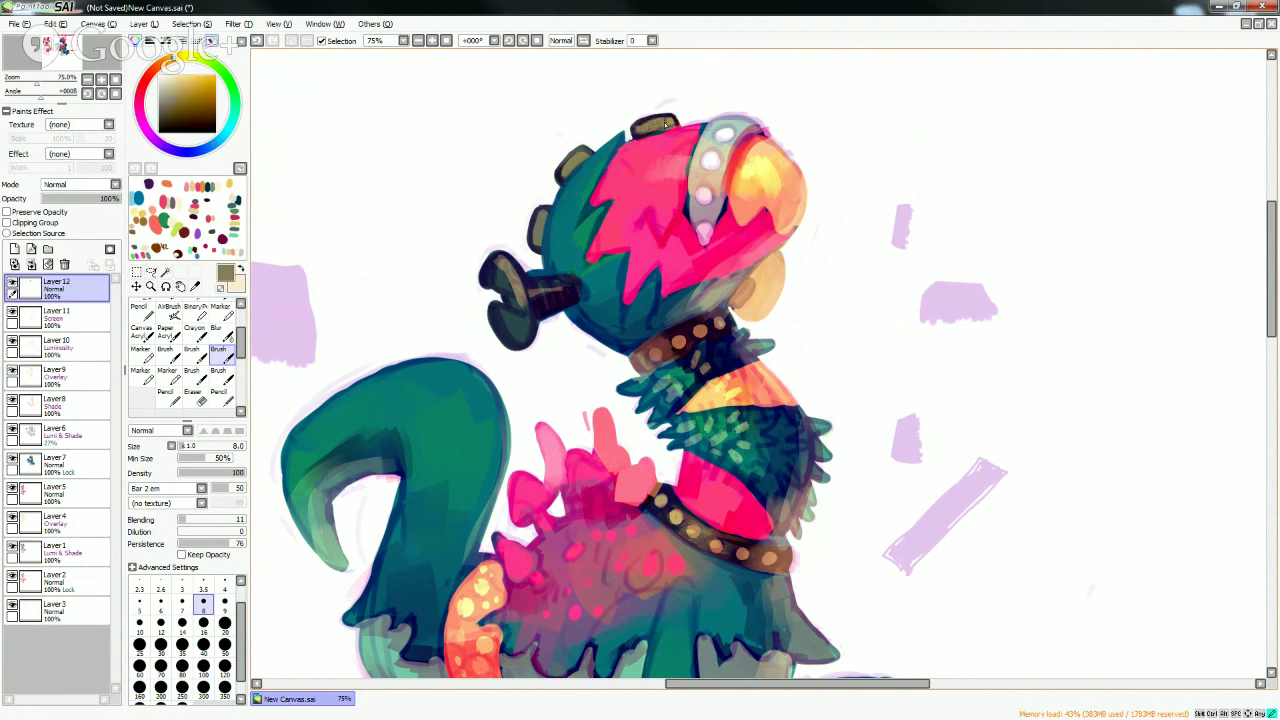
alt+click(640, 137)
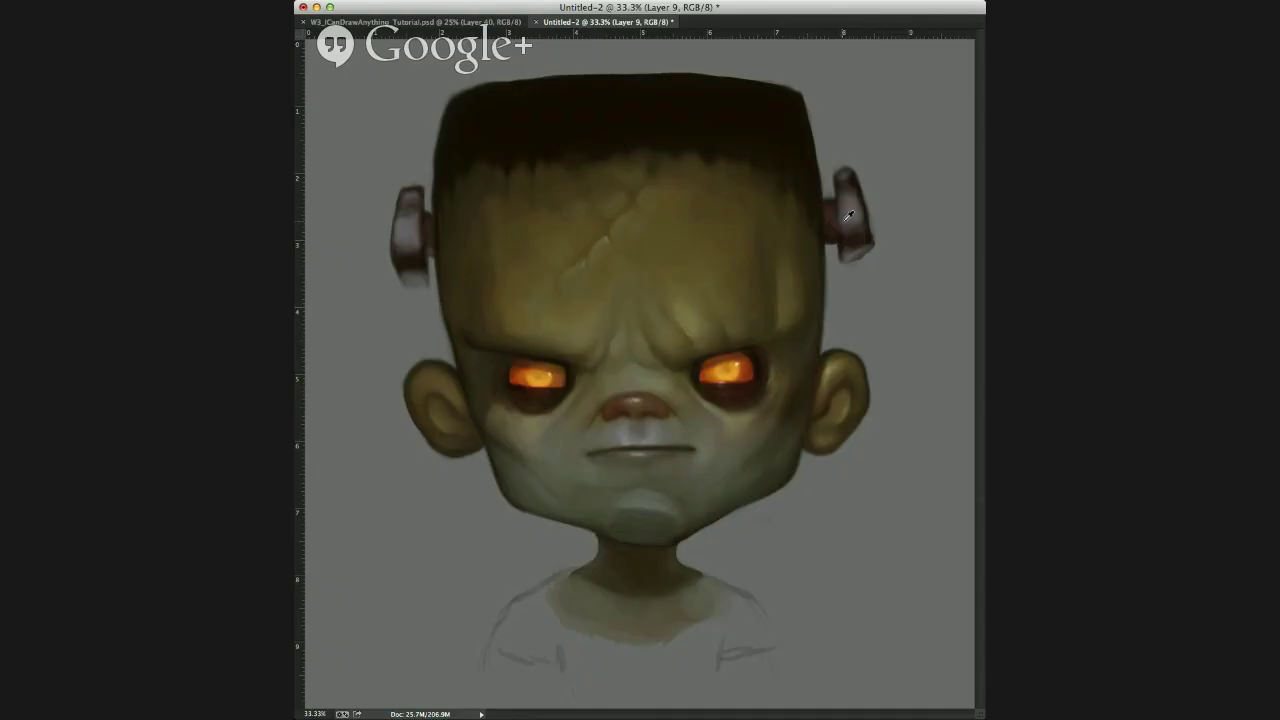
alt+click(850, 209)
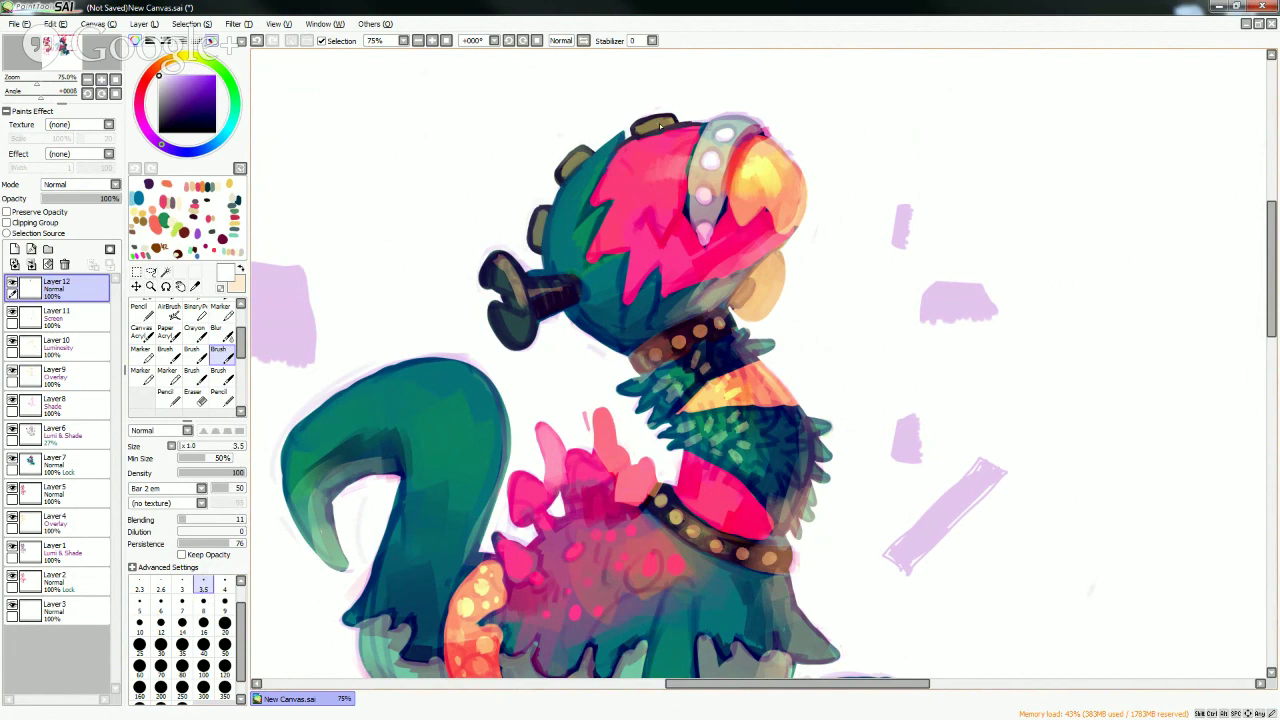
alt+click(642, 130)
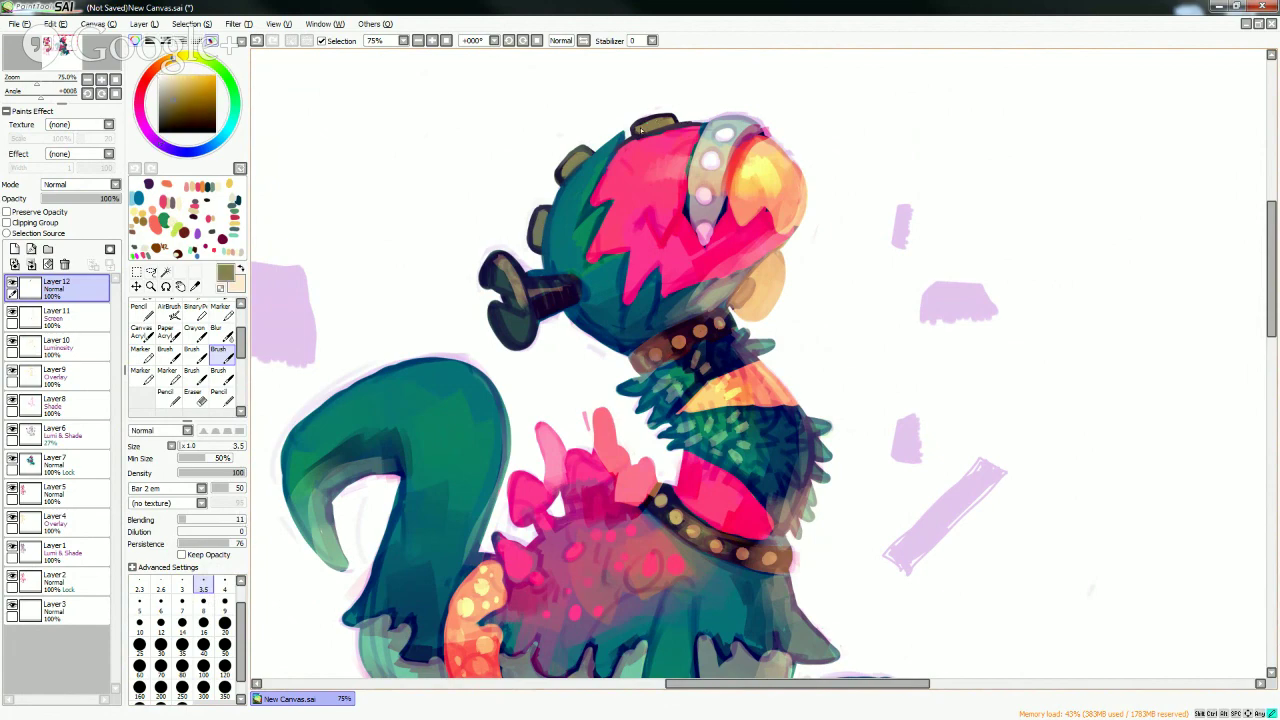
alt+click(672, 117)
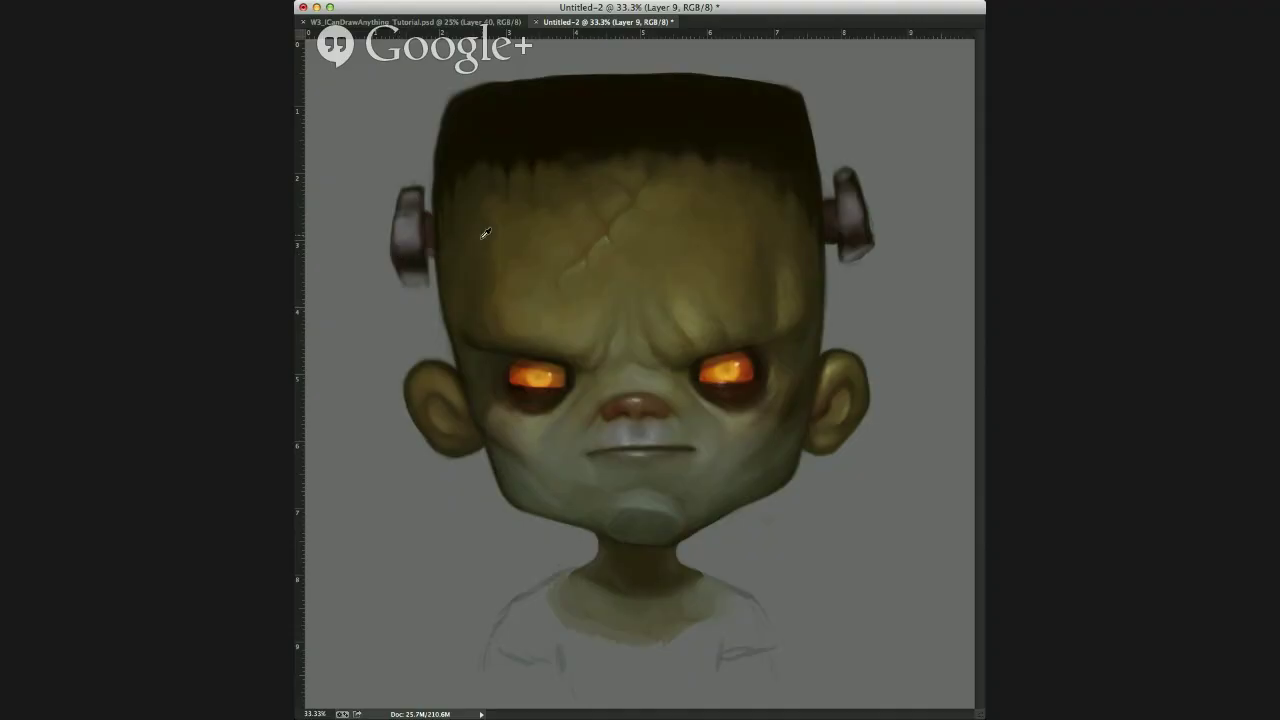
- Switch to the Frankenstein portrait in Photoshop and paint over the side of the forehead beside the bolt
click(469, 245)
drag(481, 251, 503, 197)
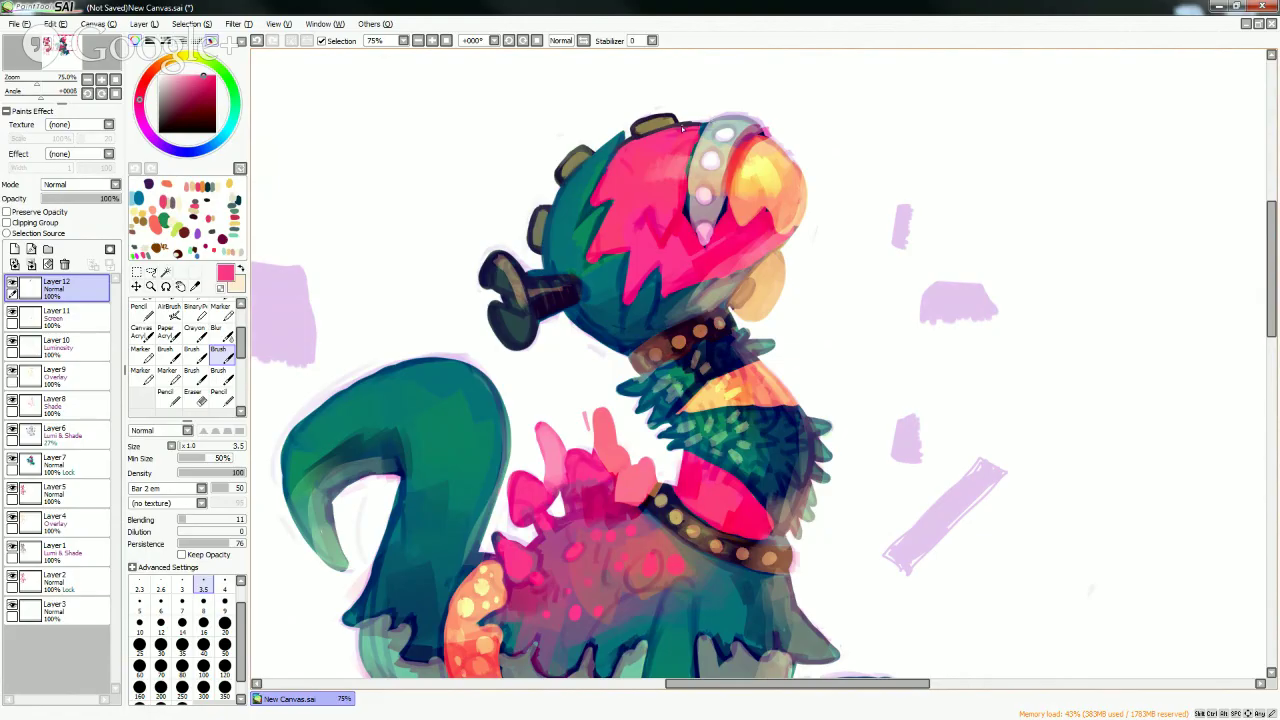
- In PaintTool SAI, repaint the face's pink with brush sizes 20 and 9 and outline its jagged edge in dark purple
alt+click(686, 129)
click(224, 622)
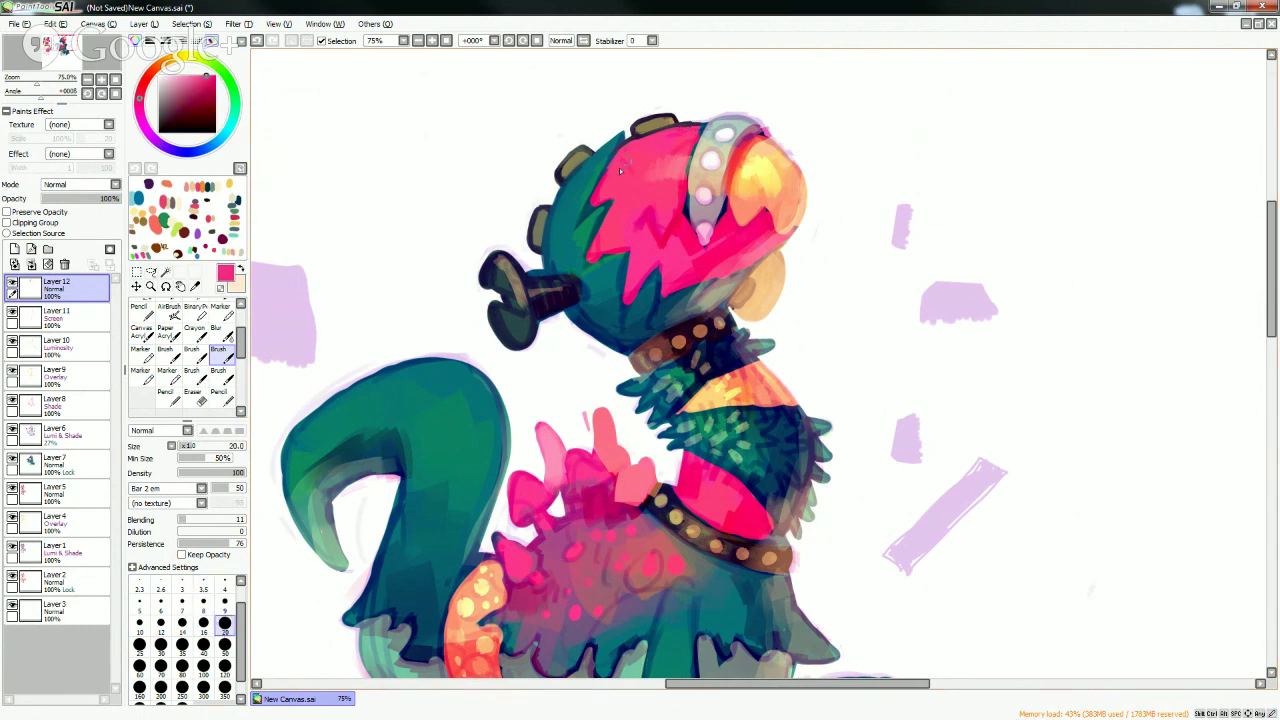
click(224, 601)
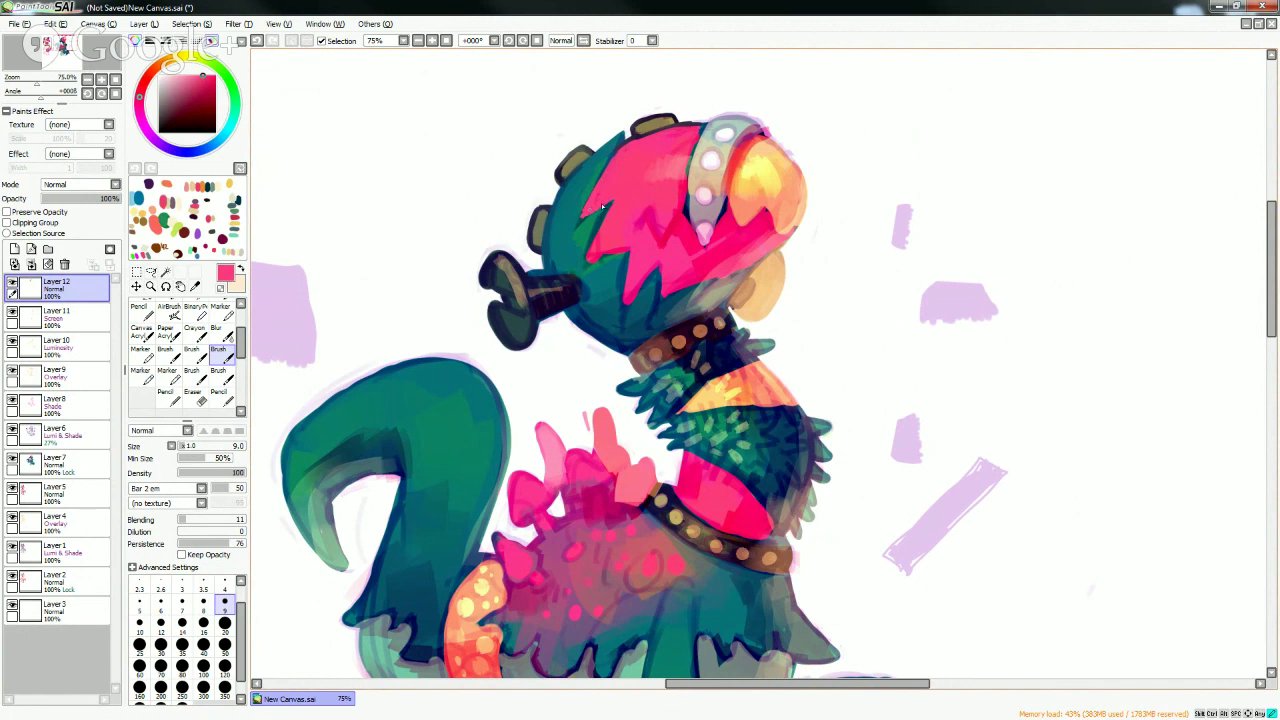
right_click(616, 150)
mouse_move(614, 154)
mouse_down()
mouse_move(566, 245)
mouse_move(606, 209)
mouse_move(581, 280)
mouse_move(630, 245)
mouse_up()
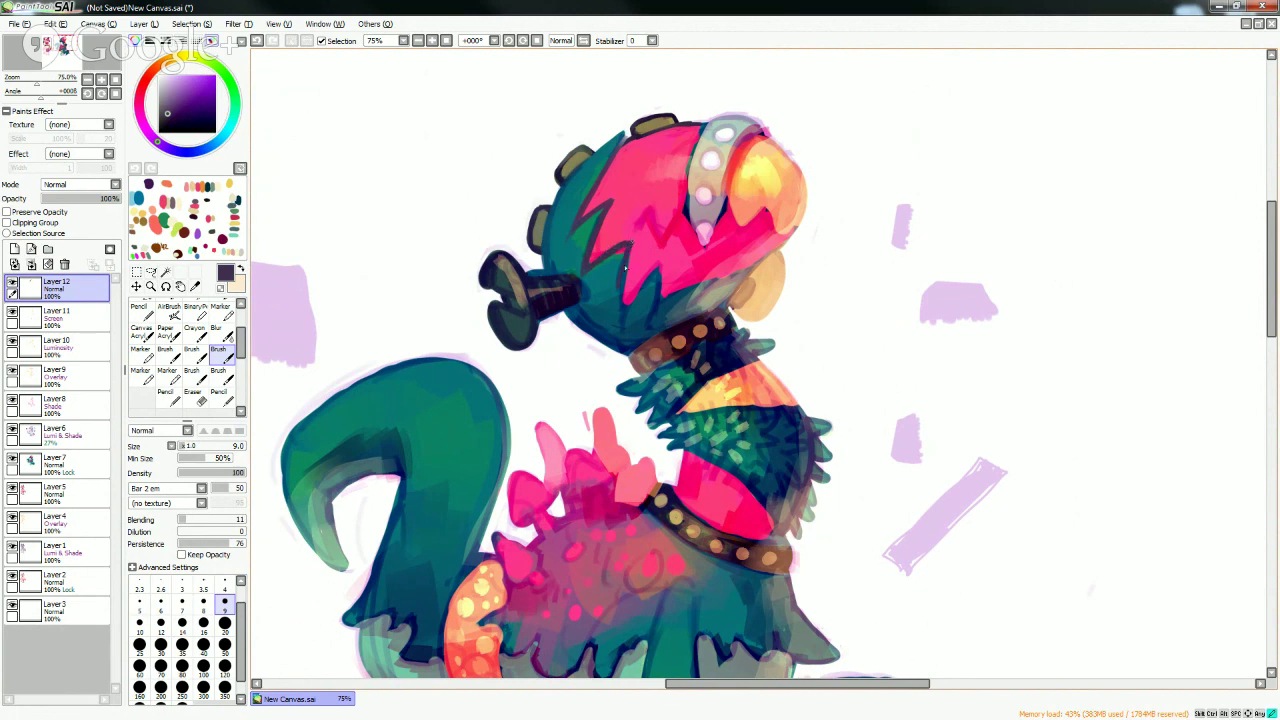
- Repaint the green points below the pink face with sampled dark blue, teal and purple, using brush size 9
alt+click(626, 306)
drag(625, 305, 626, 278)
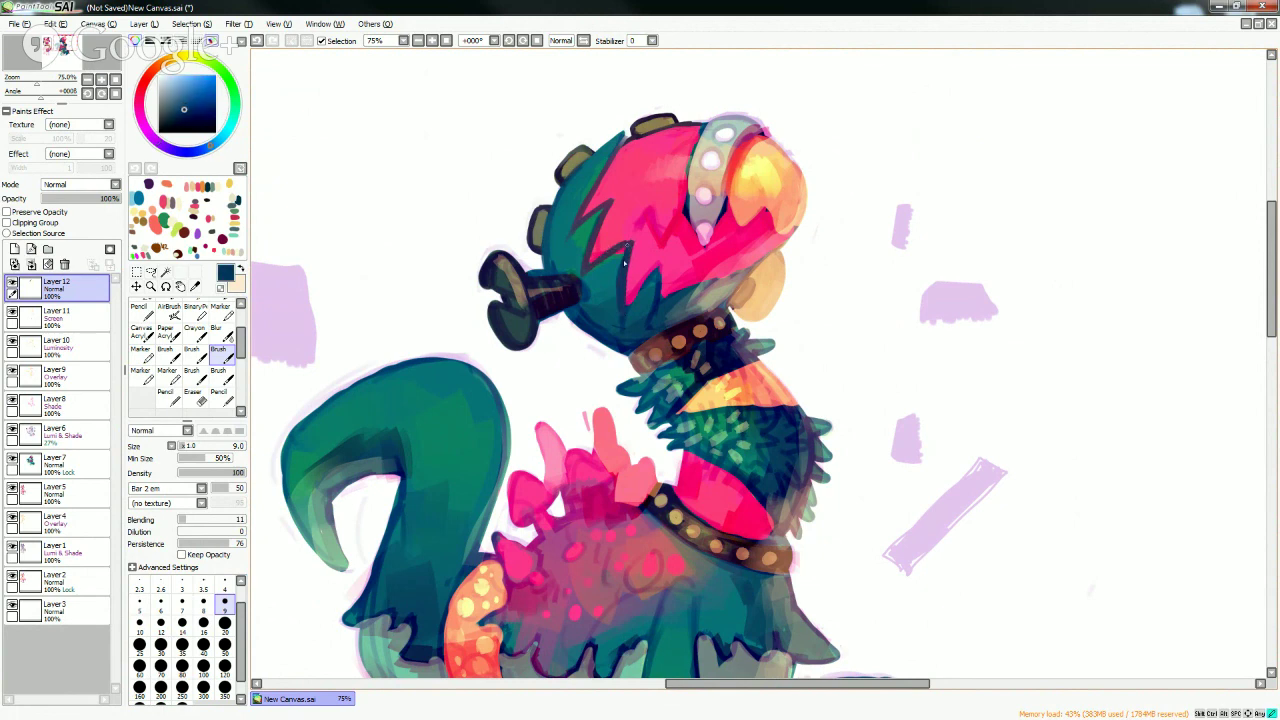
alt+click(615, 279)
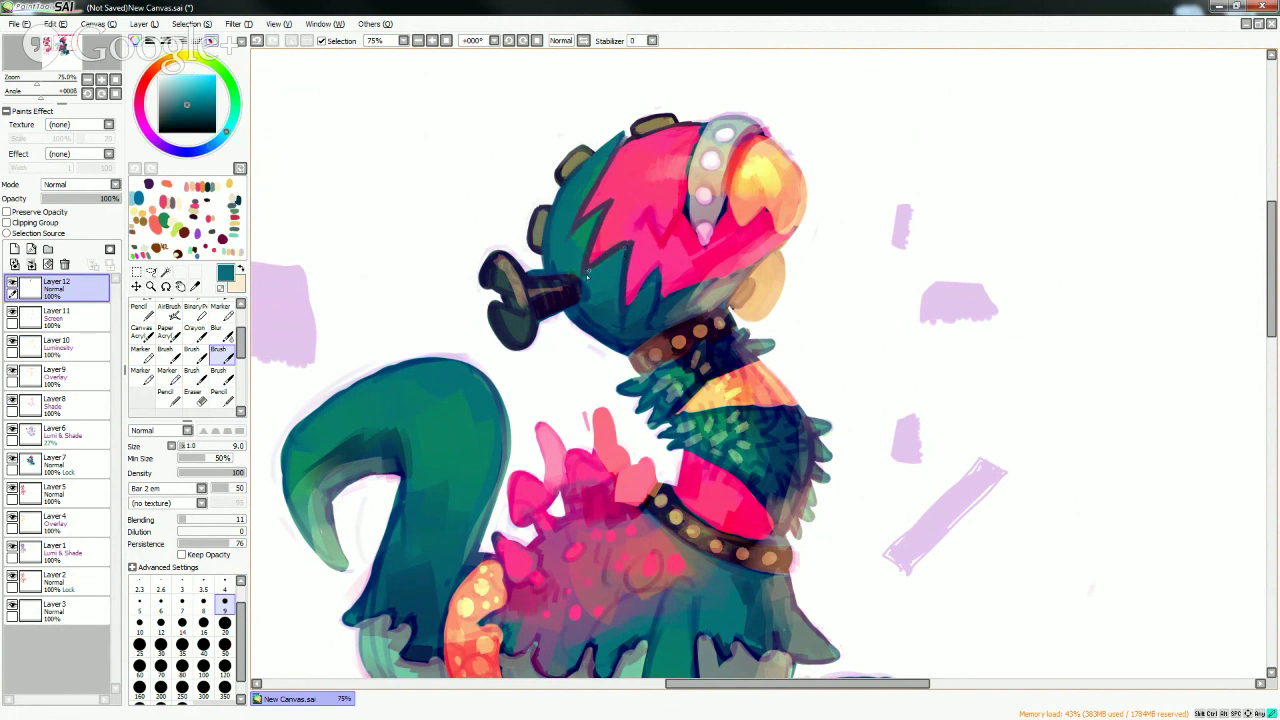
alt+click(628, 249)
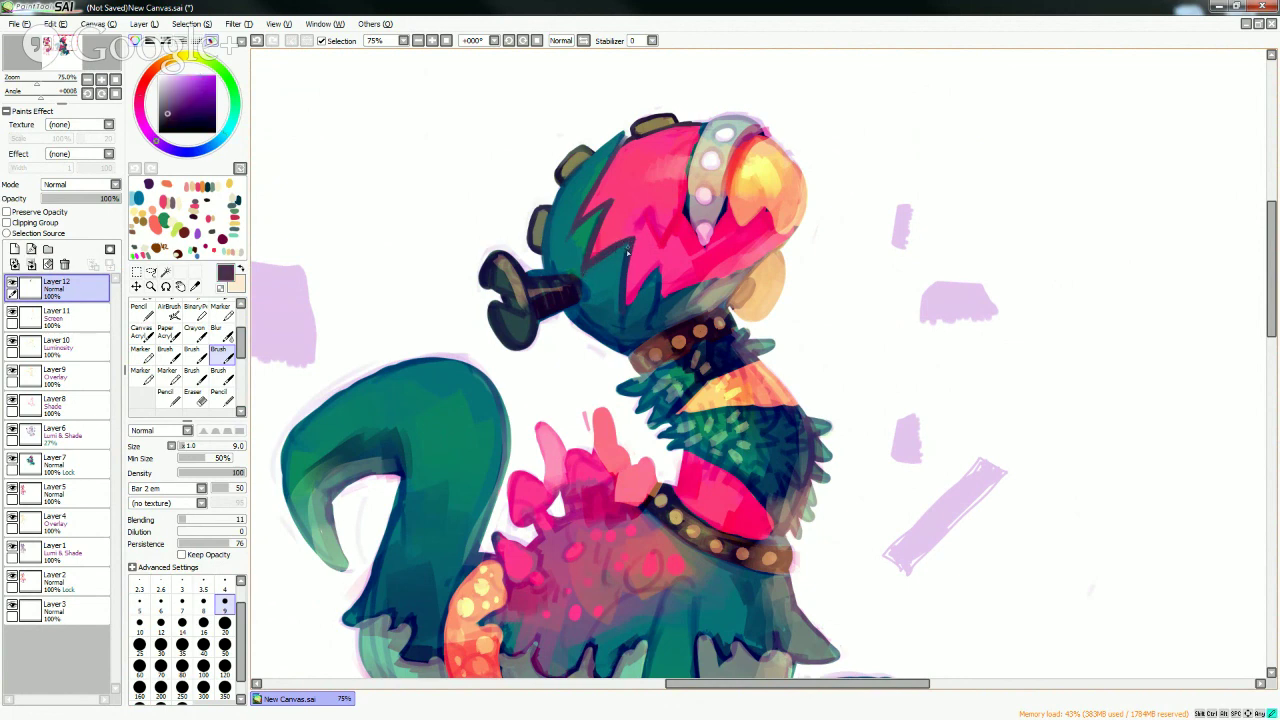
alt+click(618, 256)
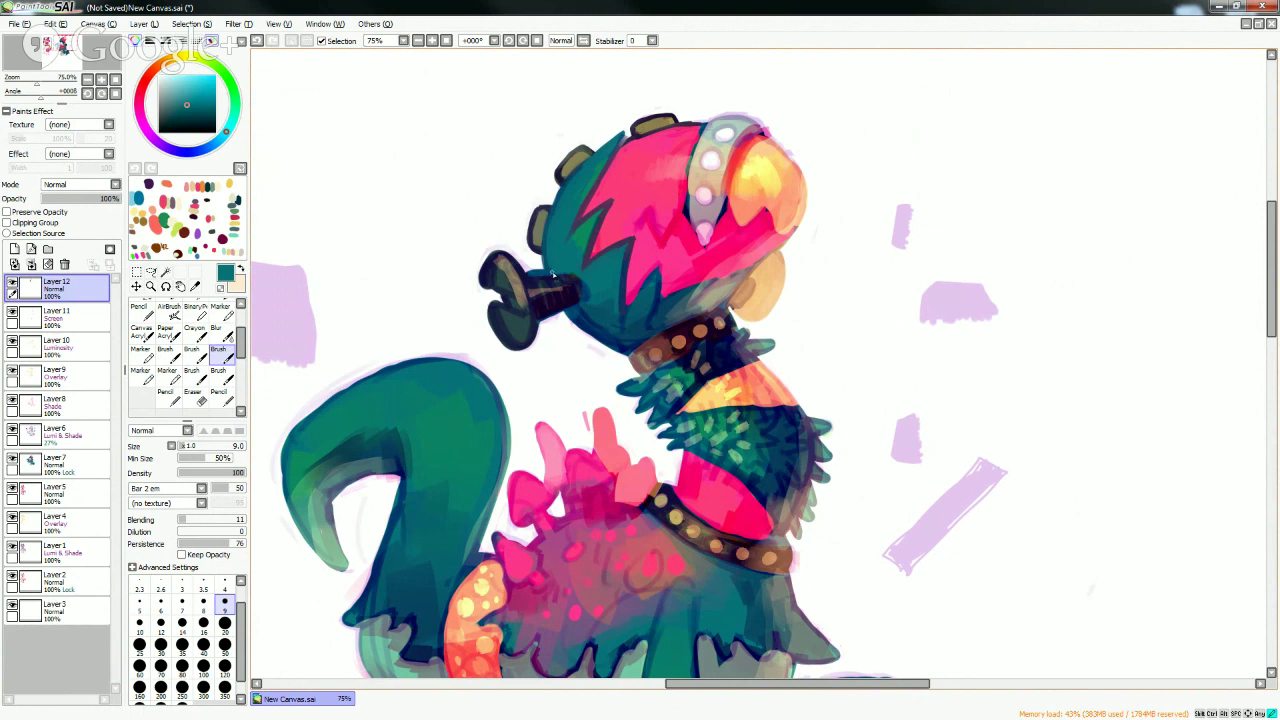
- Clean up the outer edge between the large screw and the back of the head with sampled white, using brush size 20
right_click(520, 257)
drag(521, 251, 530, 240)
key(bracketright)
key(bracketright)
key(bracketright)
key(bracketright)
key(bracketright)
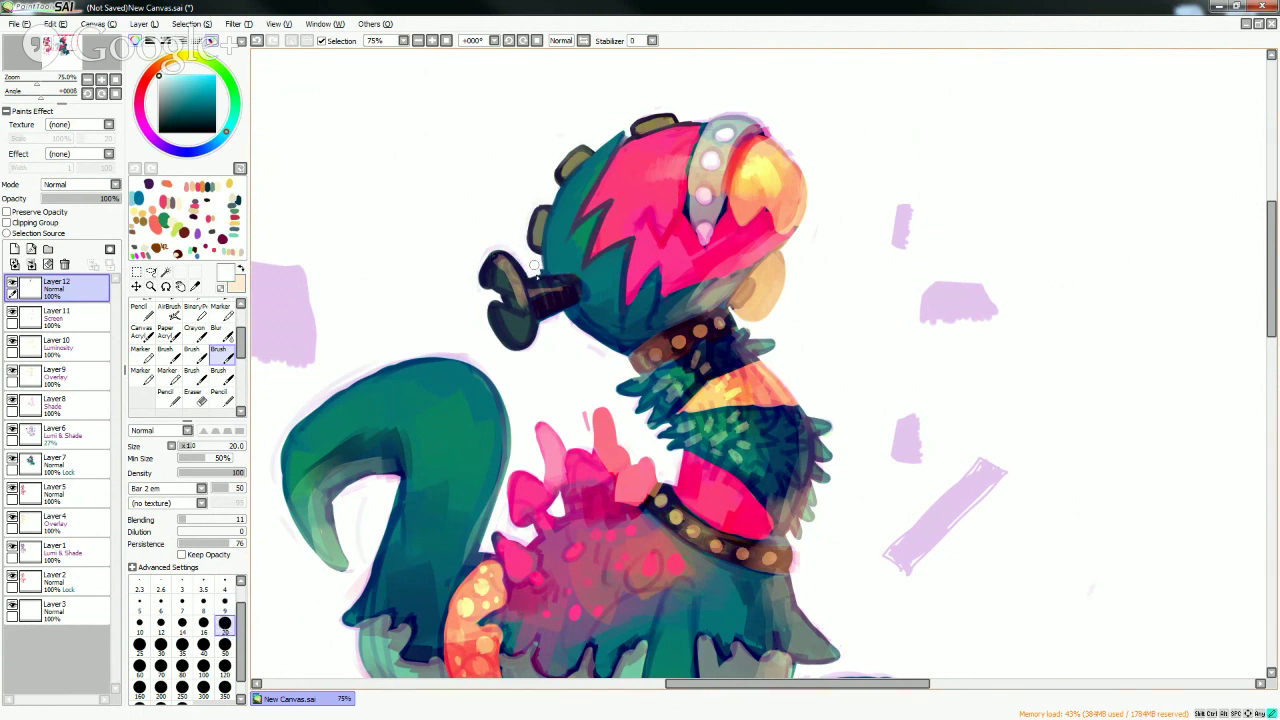
- Refine the top bolt's outline and the head edge around it with sampled dark, pink and white, using brush size 4
key(bracketleft)
key(bracketleft)
key(bracketleft)
key(bracketleft)
key(bracketleft)
key(bracketleft)
key(bracketleft)
key(bracketleft)
key(bracketleft)
key(bracketleft)
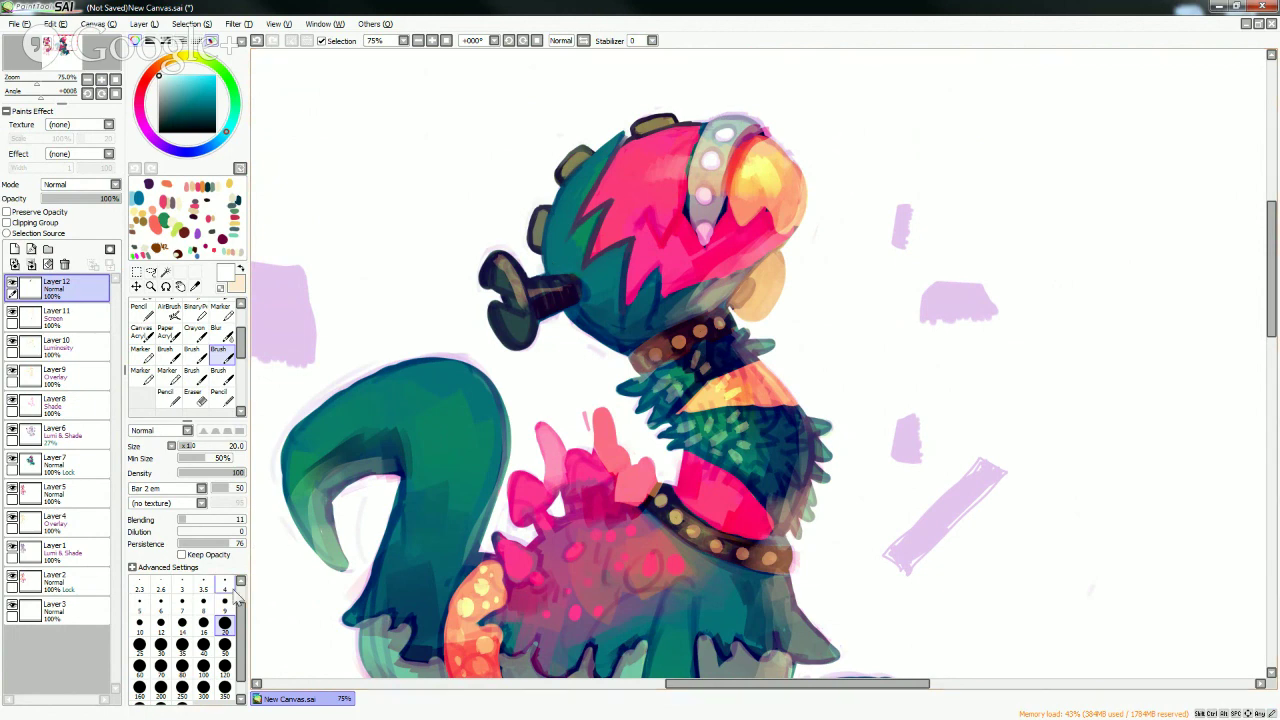
alt+click(636, 138)
mouse_move(631, 138)
mouse_down()
mouse_move(620, 148)
mouse_move(657, 131)
mouse_up()
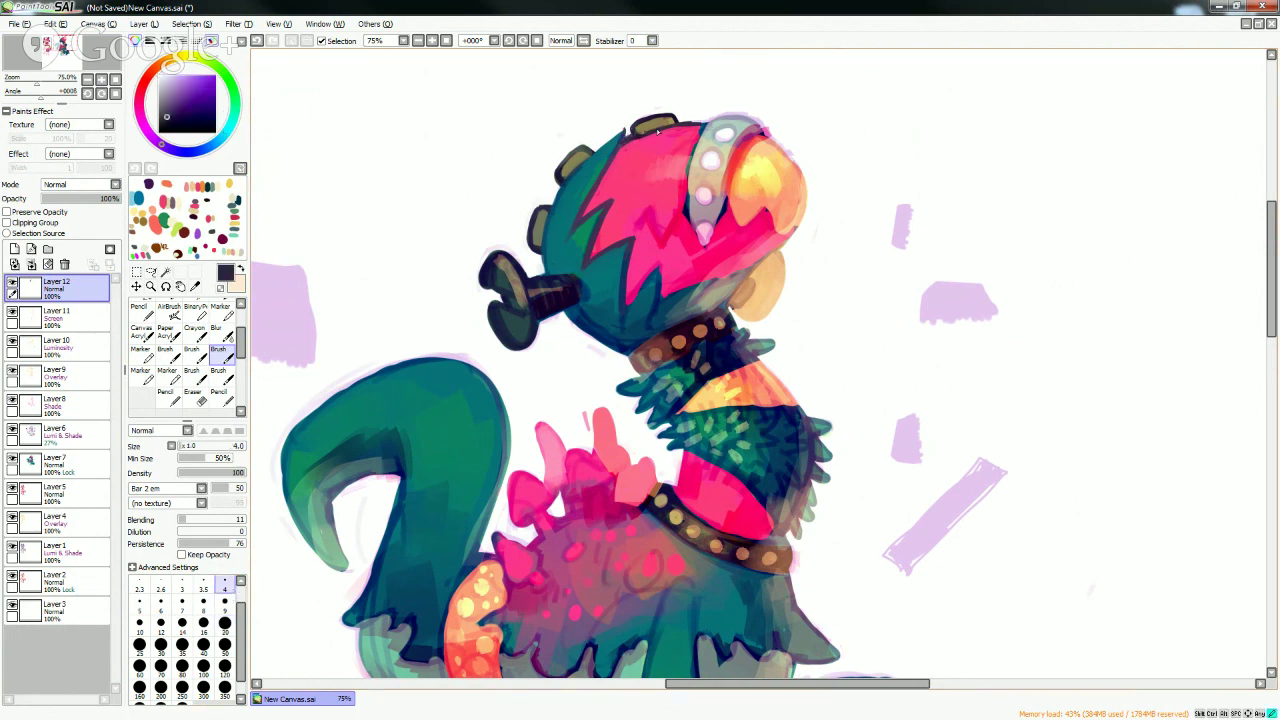
alt+click(626, 145)
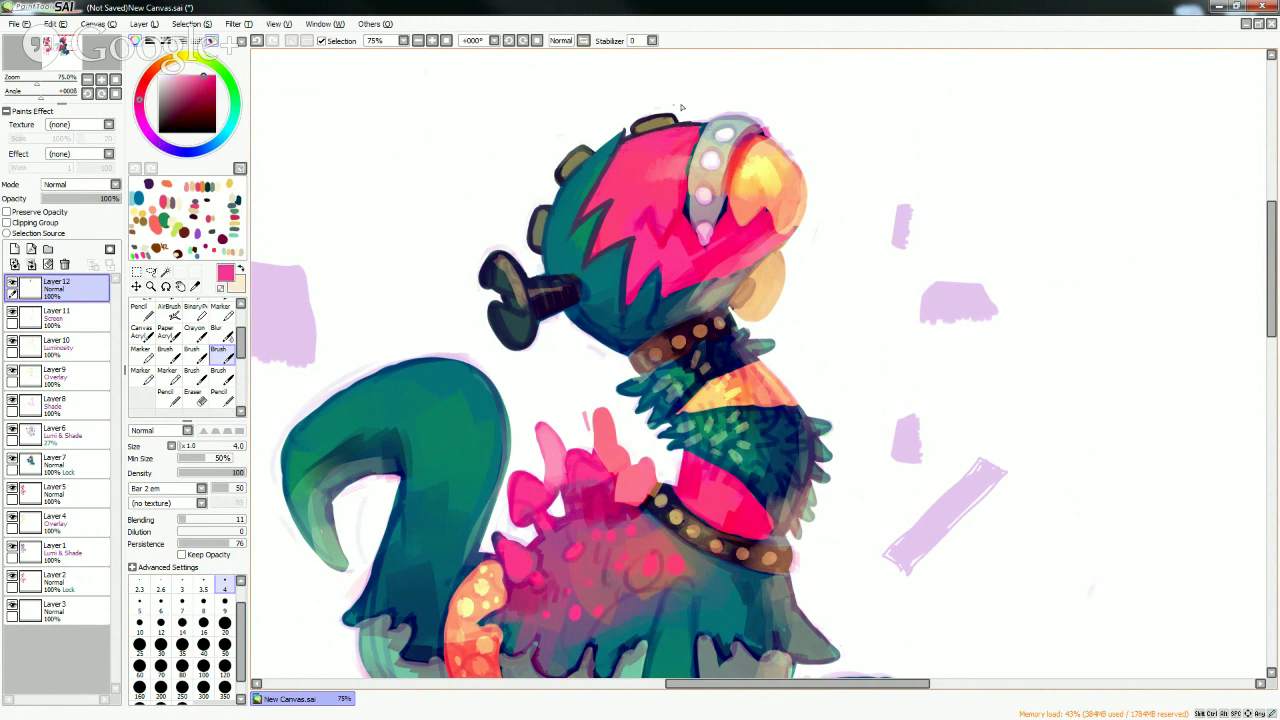
alt+click(581, 152)
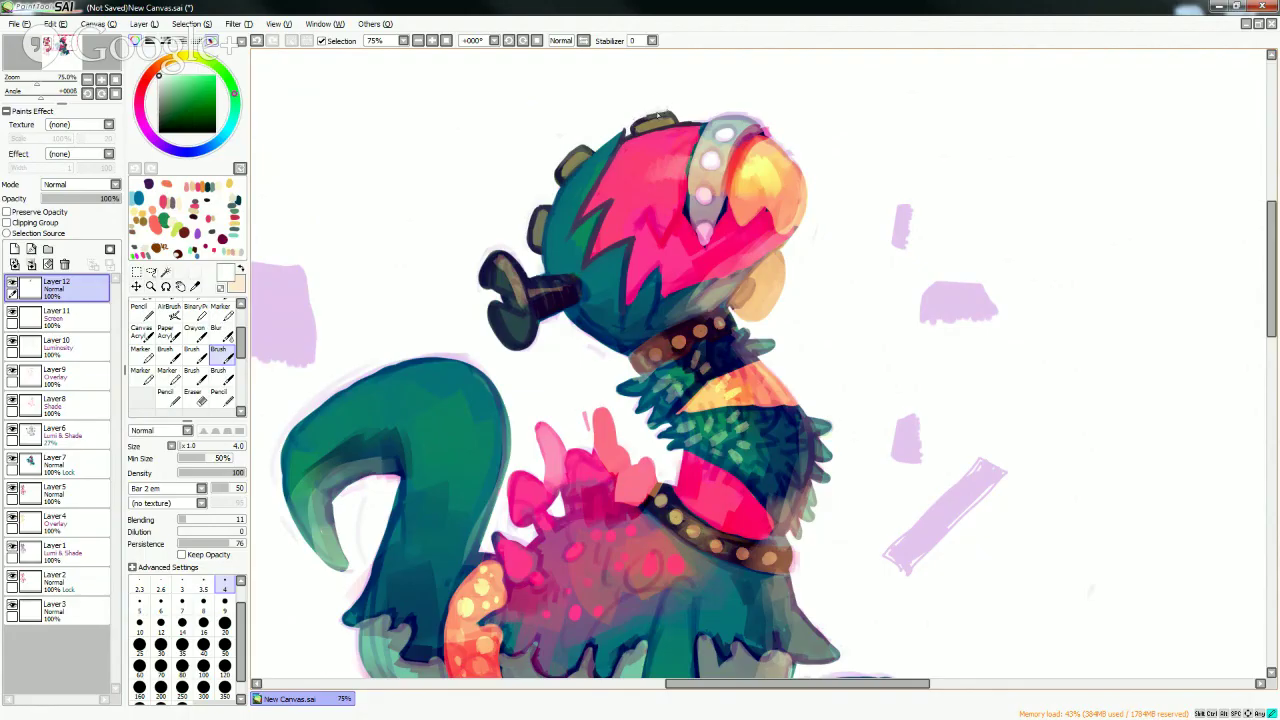
drag(636, 122, 668, 112)
alt+click(670, 117)
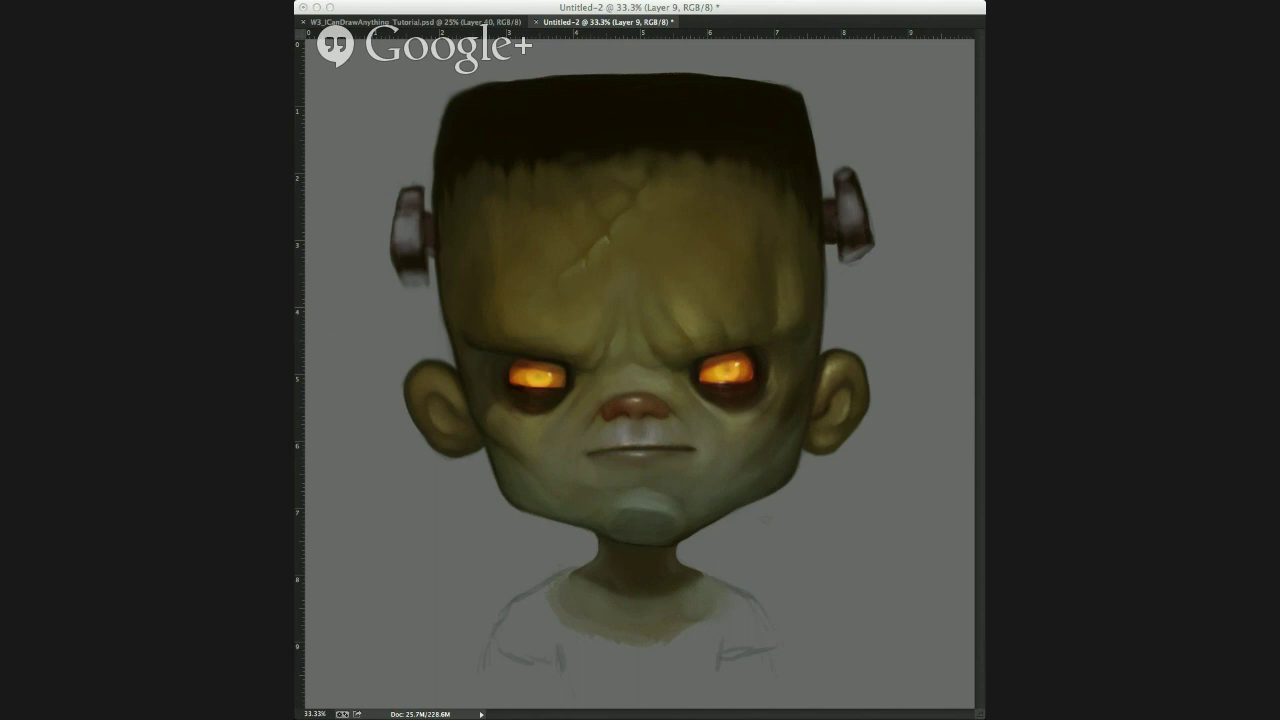
- Switch to the Frankenstein portrait in Photoshop, paint over the cheek beneath the eye and tint the nose with orange sampled from the eye
click(723, 459)
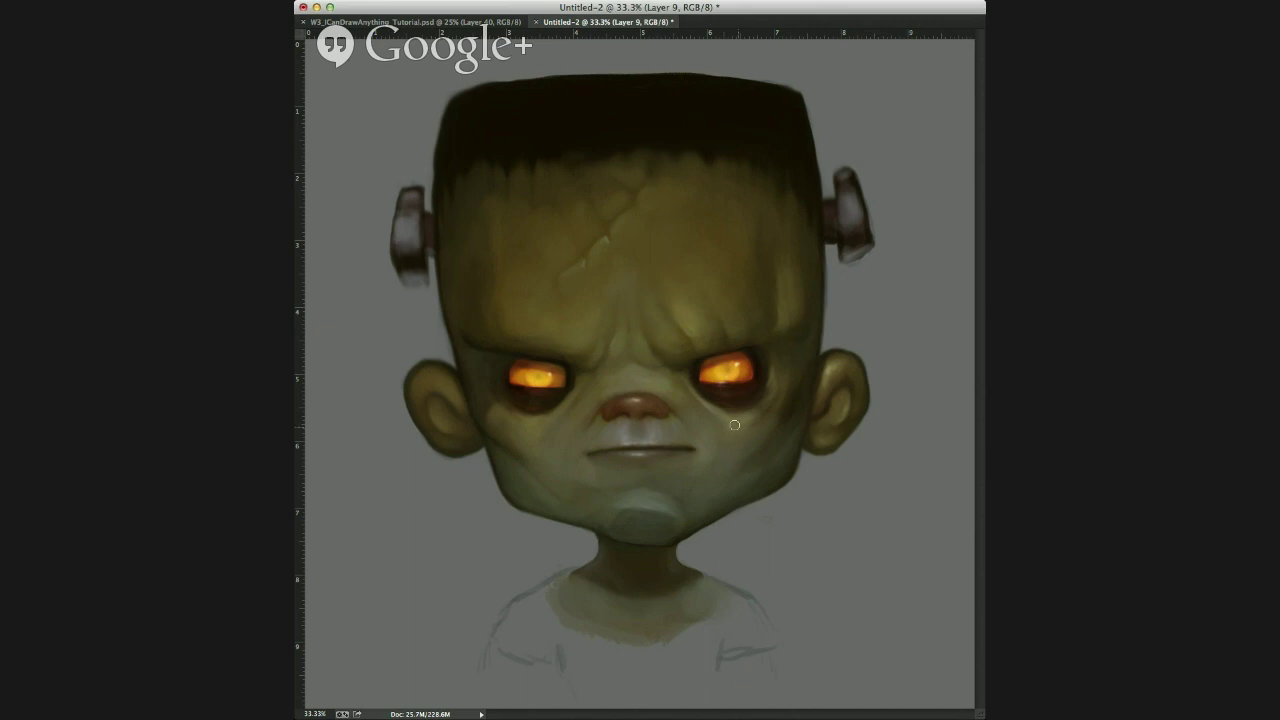
drag(762, 457, 757, 337)
alt+click(744, 375)
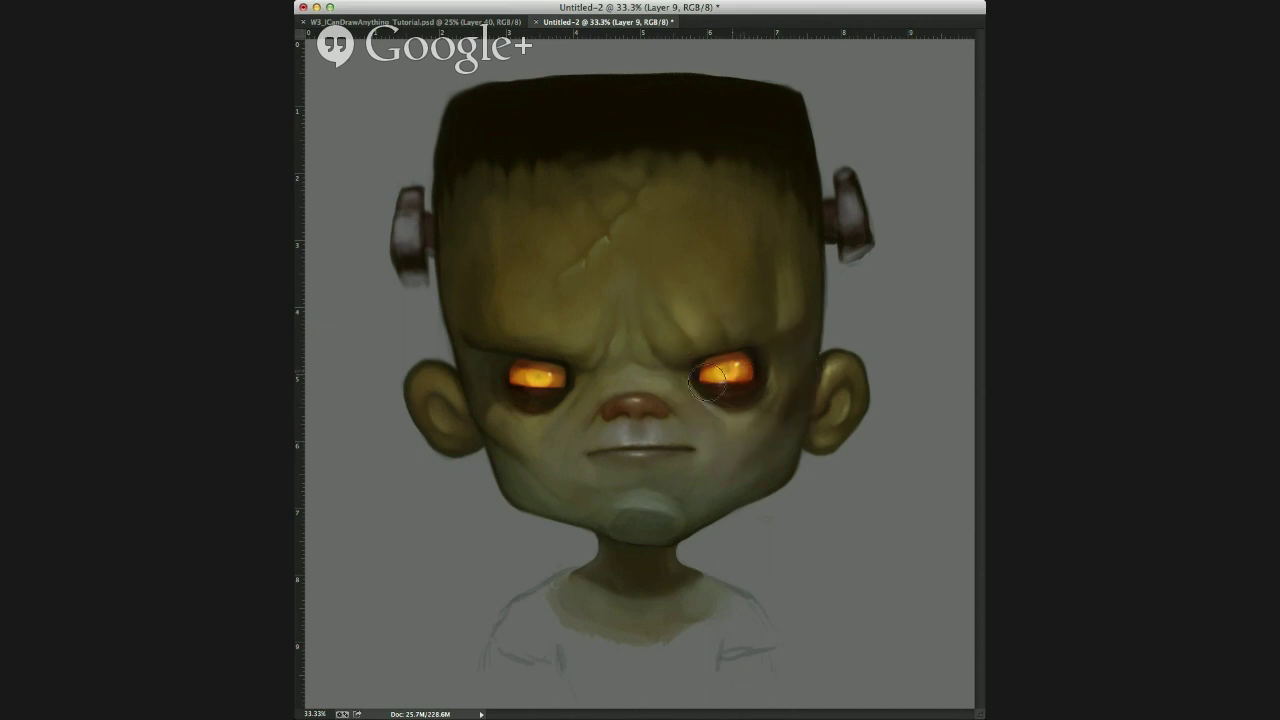
click(627, 412)
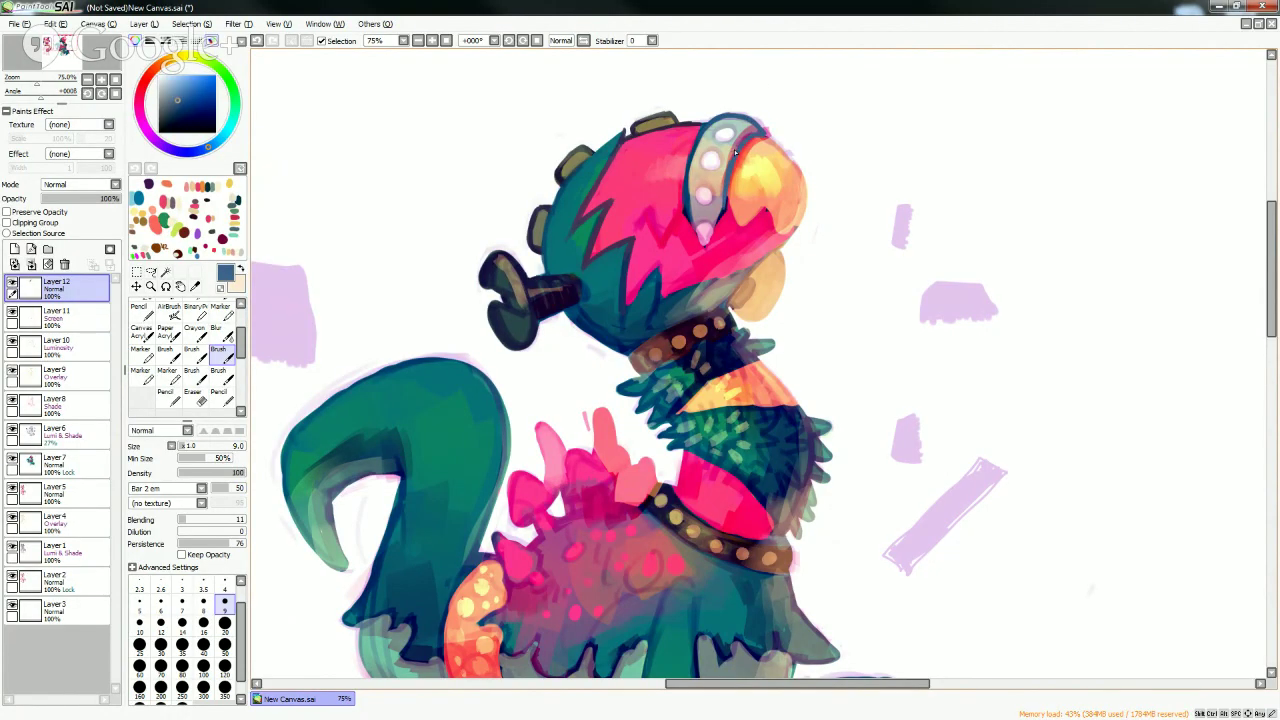
- In PaintTool SAI, repaint the beak's edge along the studded strap with sampled mauve and yellow-orange, using brush size 20 for the yellow-orange
alt+click(736, 150)
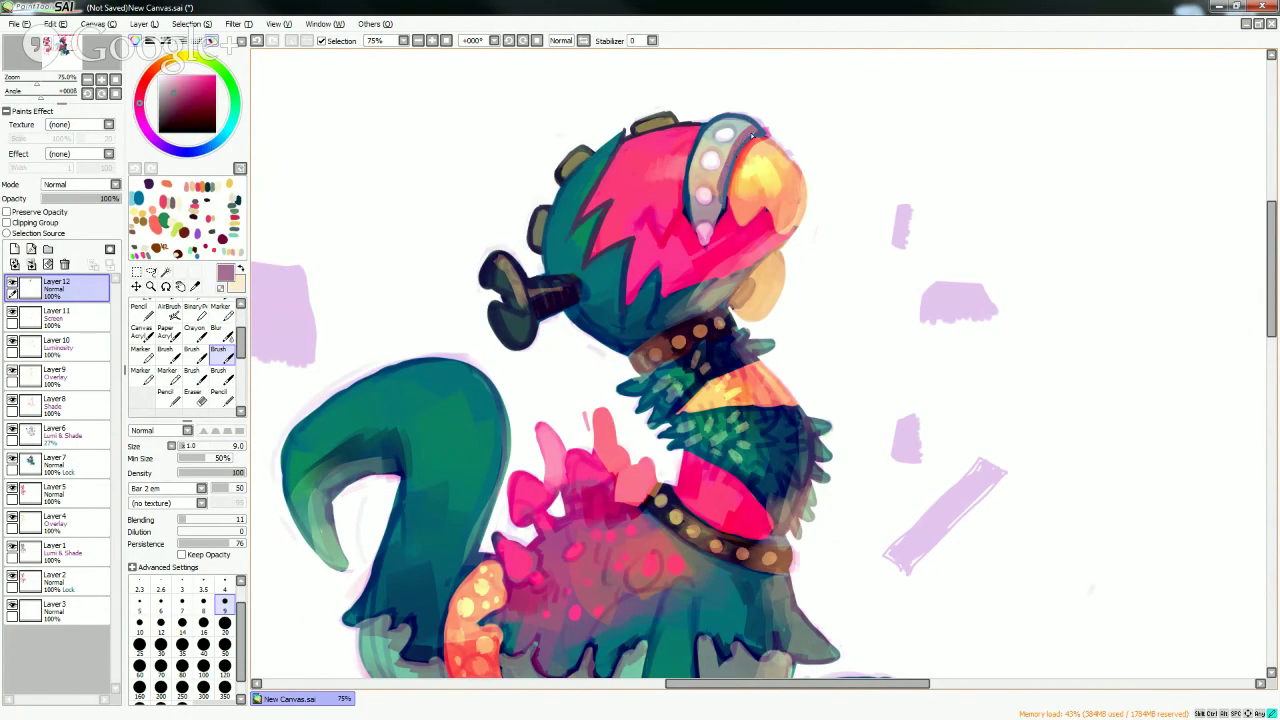
key(bracketright)
key(bracketright)
key(bracketright)
key(bracketright)
key(bracketright)
alt+click(748, 193)
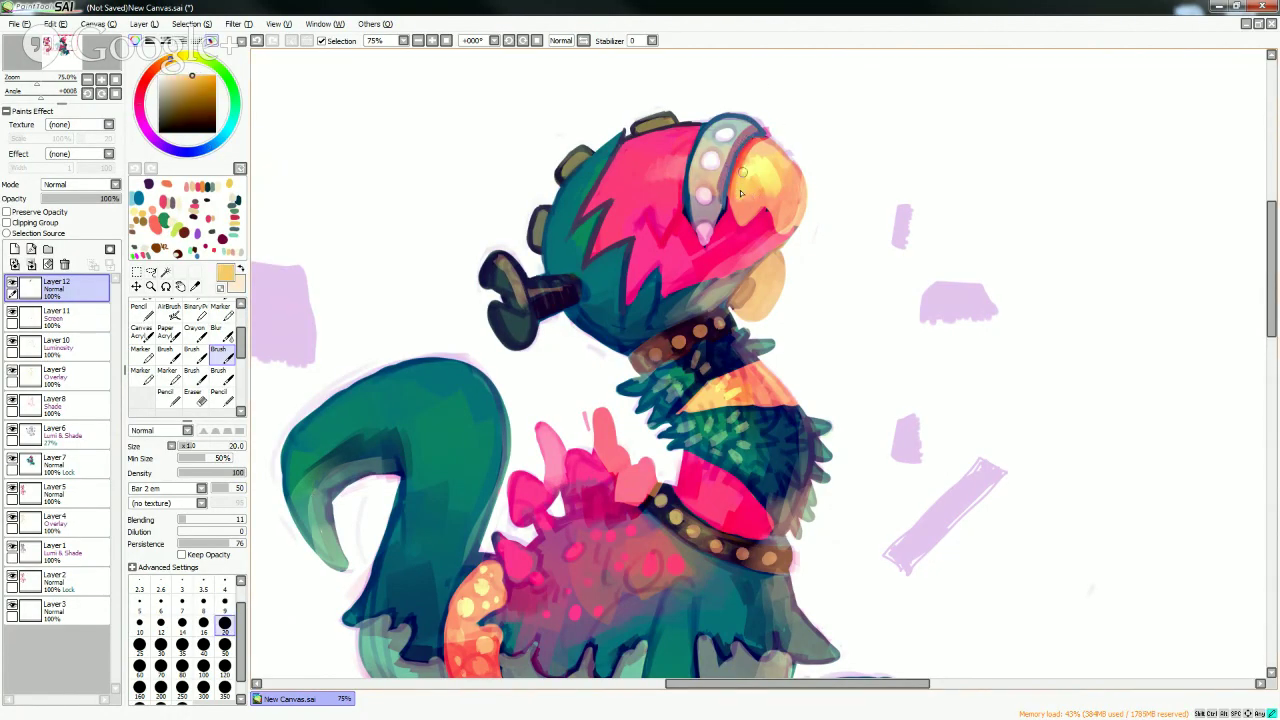
drag(741, 193, 756, 150)
drag(761, 146, 732, 192)
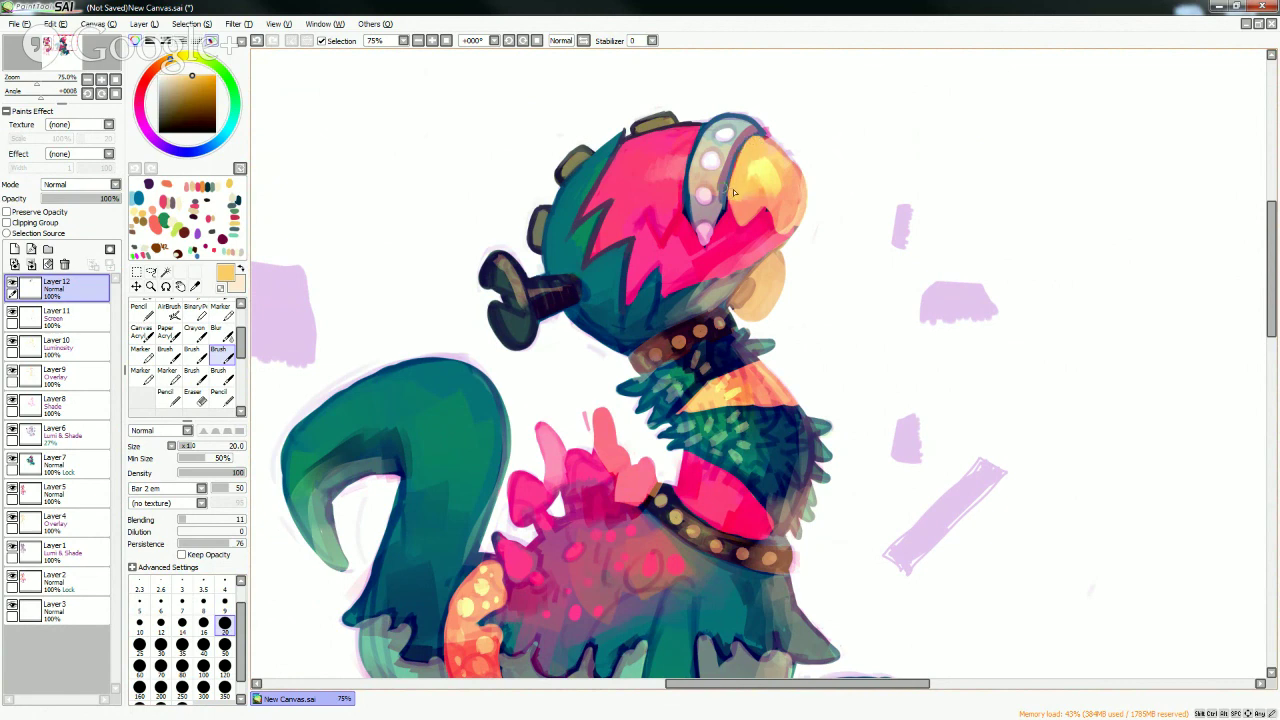
- Touch up the face strap between its studs with sampled tan, using brush size 9
alt+click(711, 182)
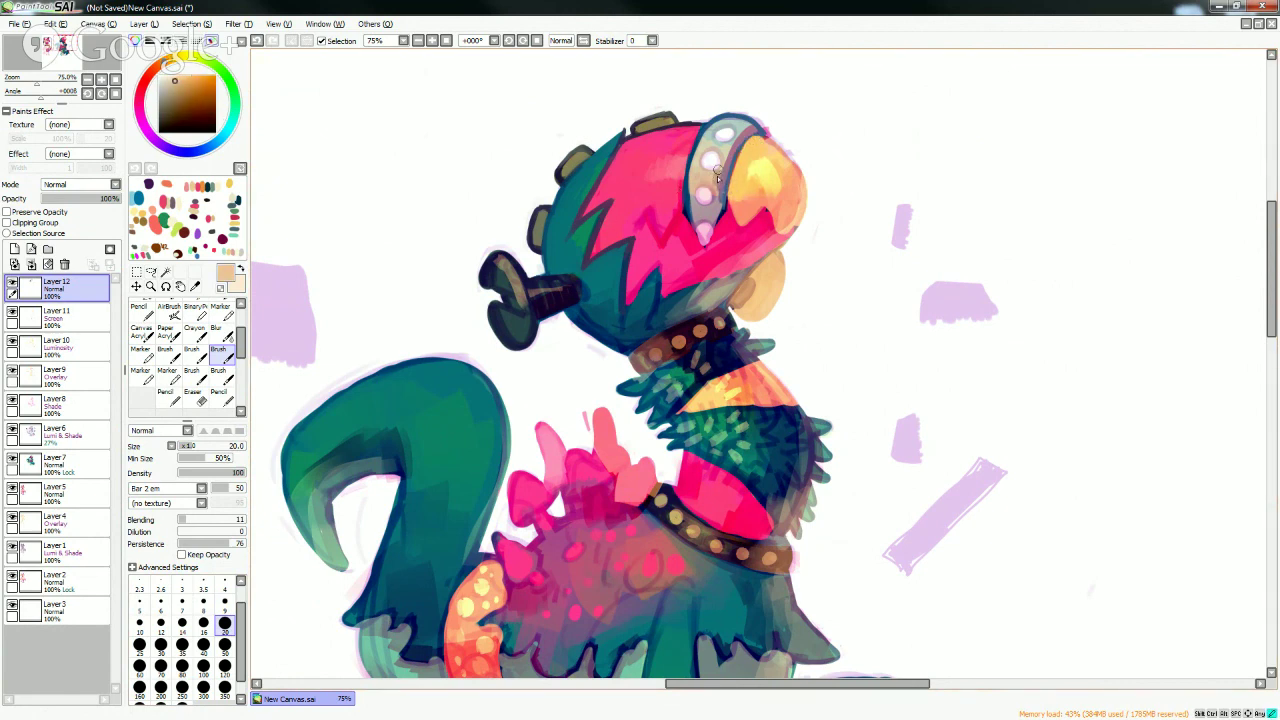
key(bracketleft)
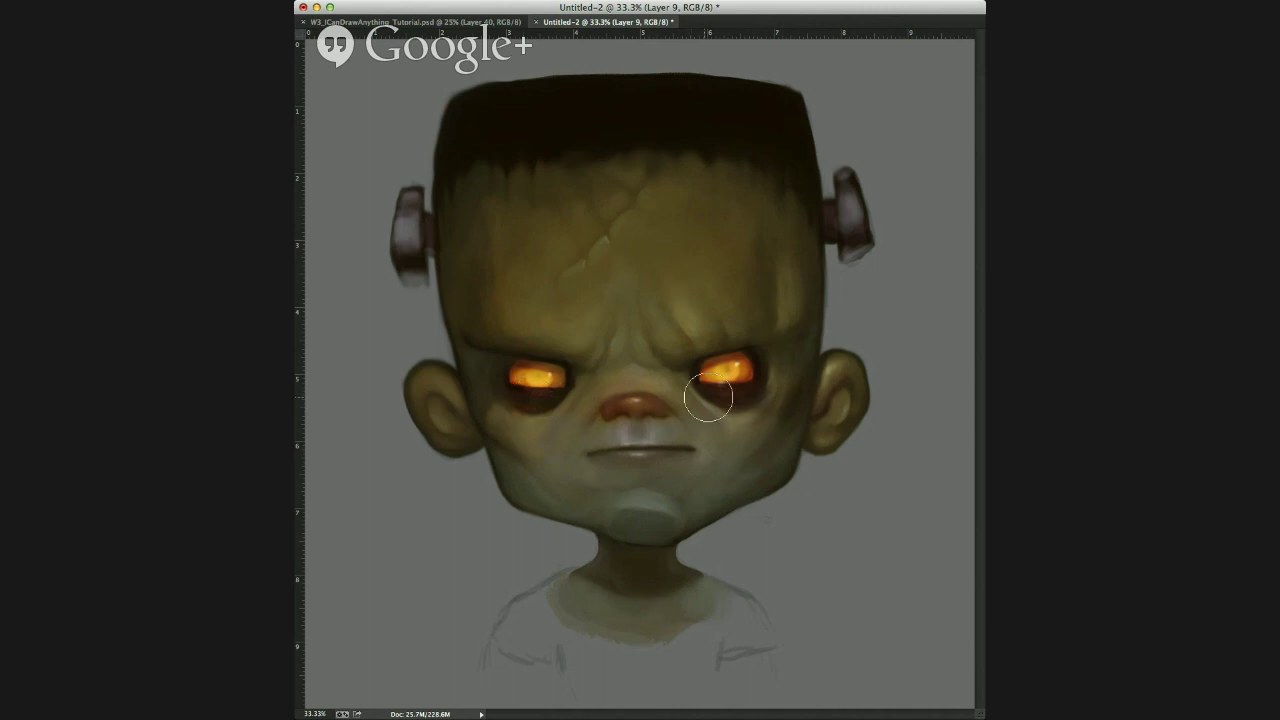
key(bracketright)
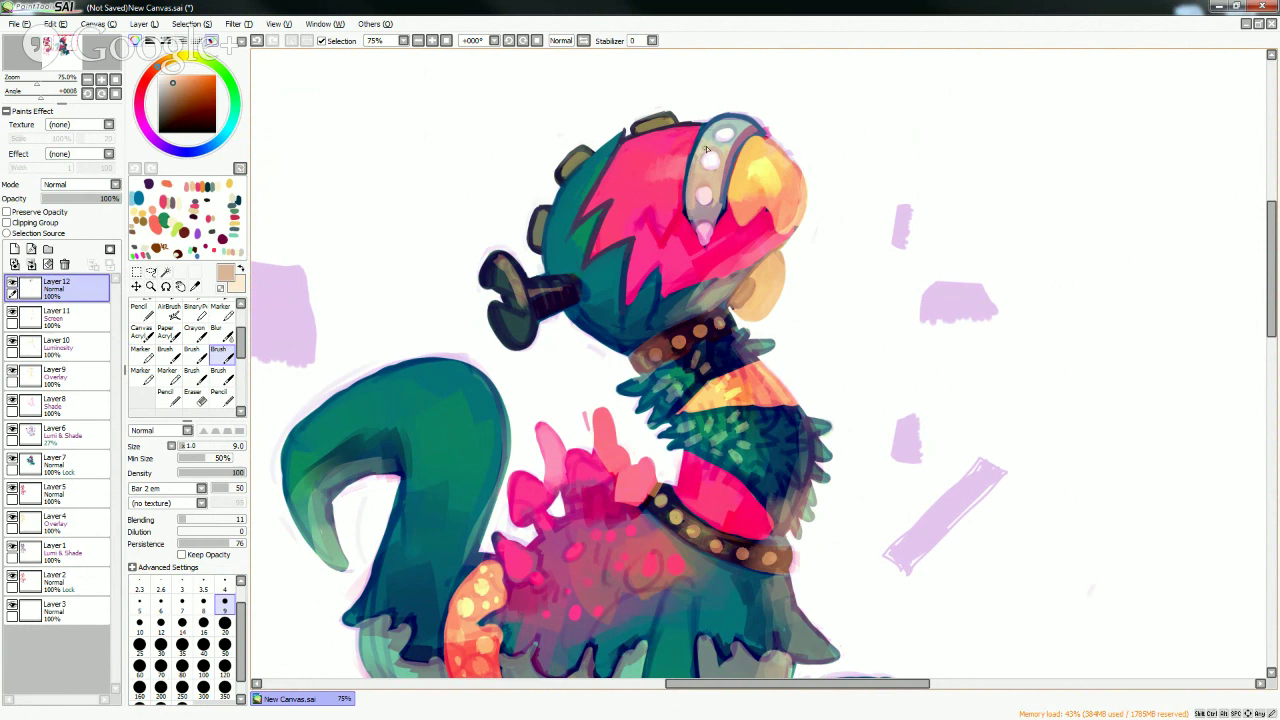
alt+click(706, 148)
- Refine the top edge of the head beside the strap with sampled pink and dark blue
alt+click(690, 137)
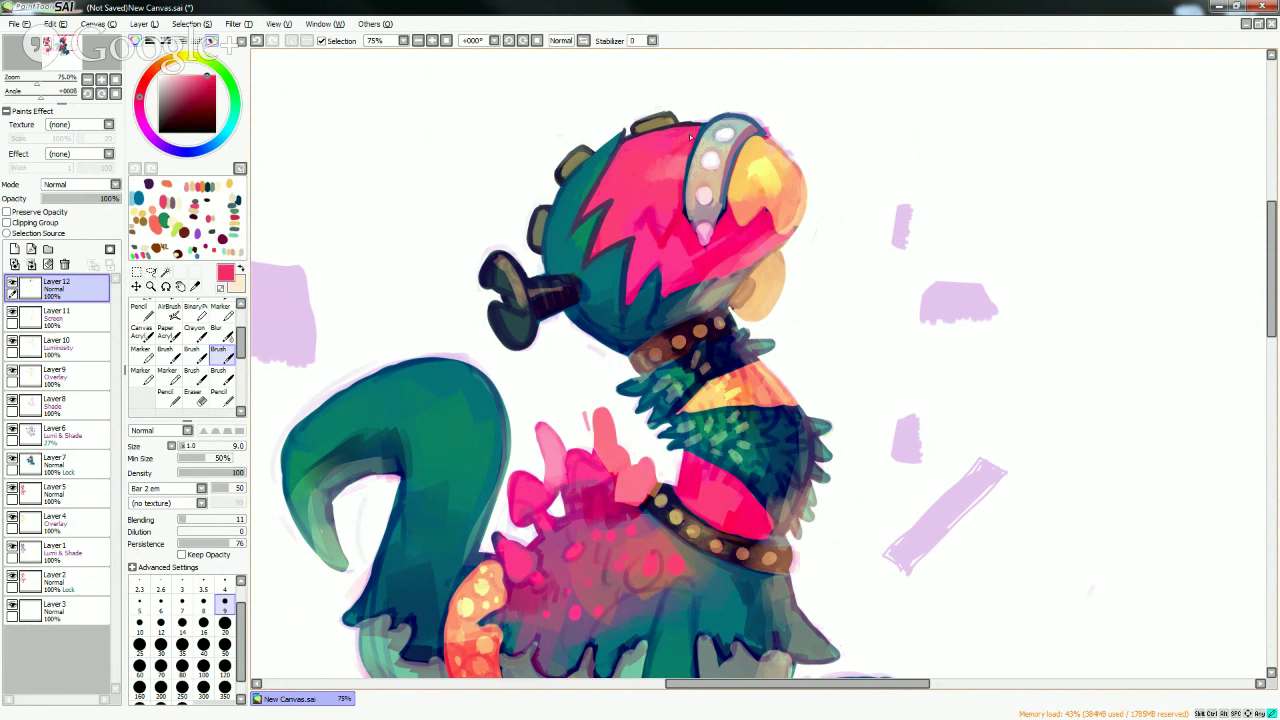
alt+click(706, 127)
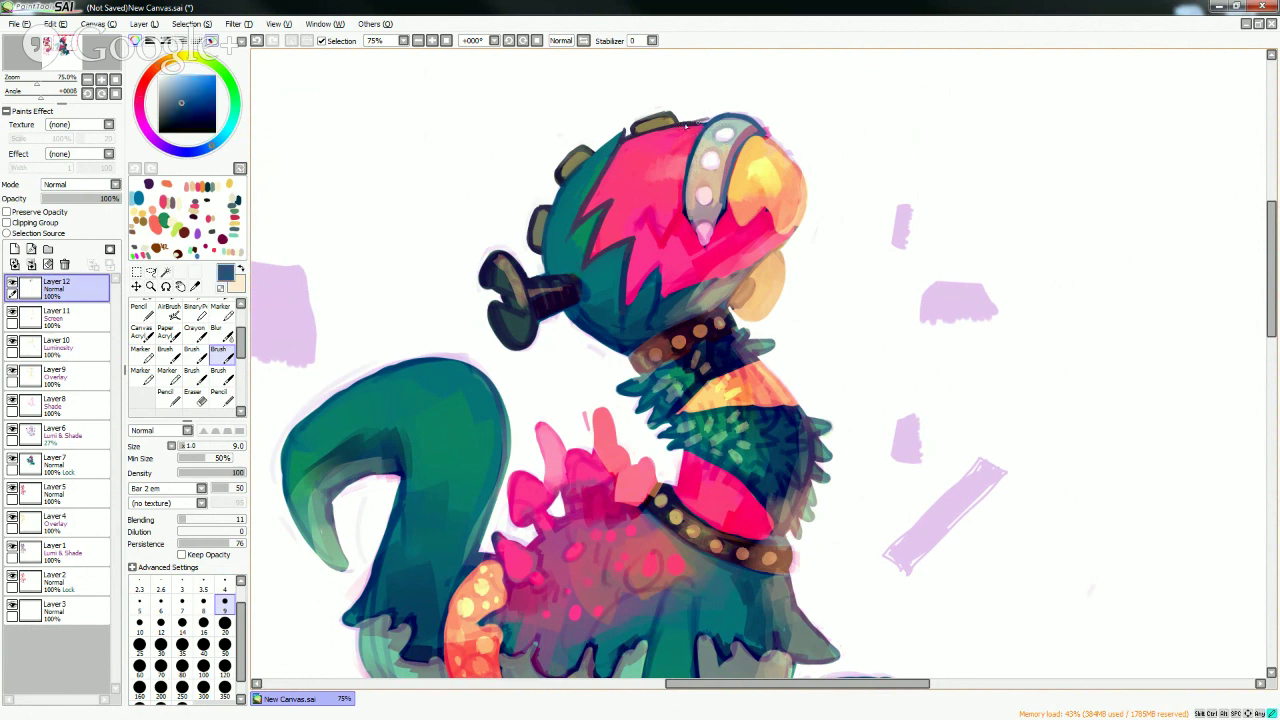
alt+click(700, 118)
alt+click(720, 118)
alt+click(700, 114)
- Touch up the top bolt with sampled olive and dark blue, and clean its outer edge with sampled white at brush size 16
alt+click(668, 120)
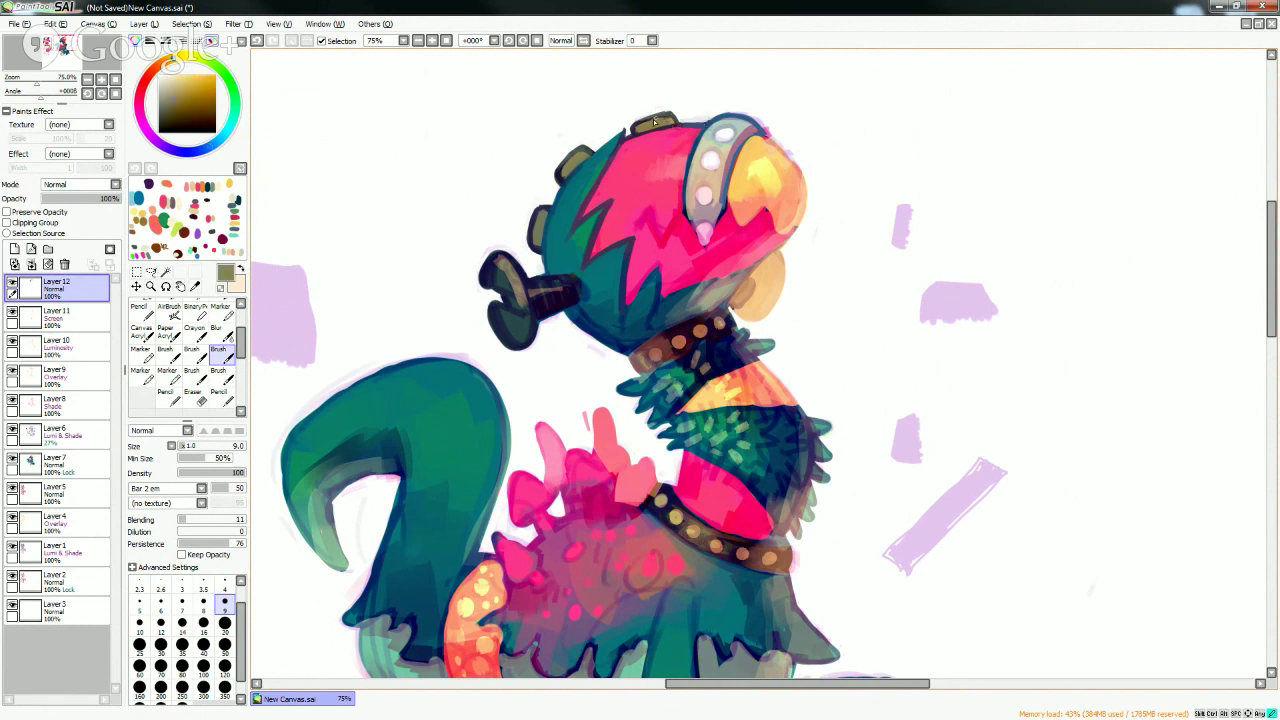
alt+click(679, 122)
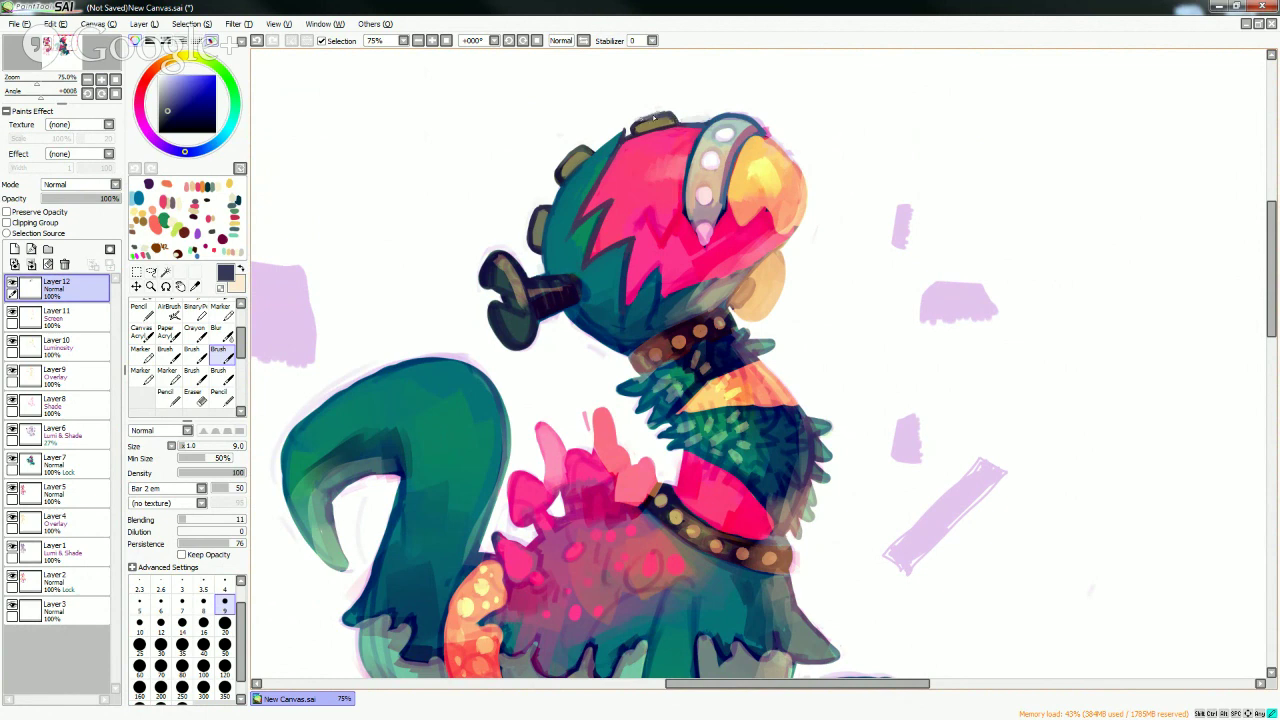
alt+click(659, 113)
key(bracketright)
key(bracketright)
key(bracketright)
key(bracketright)
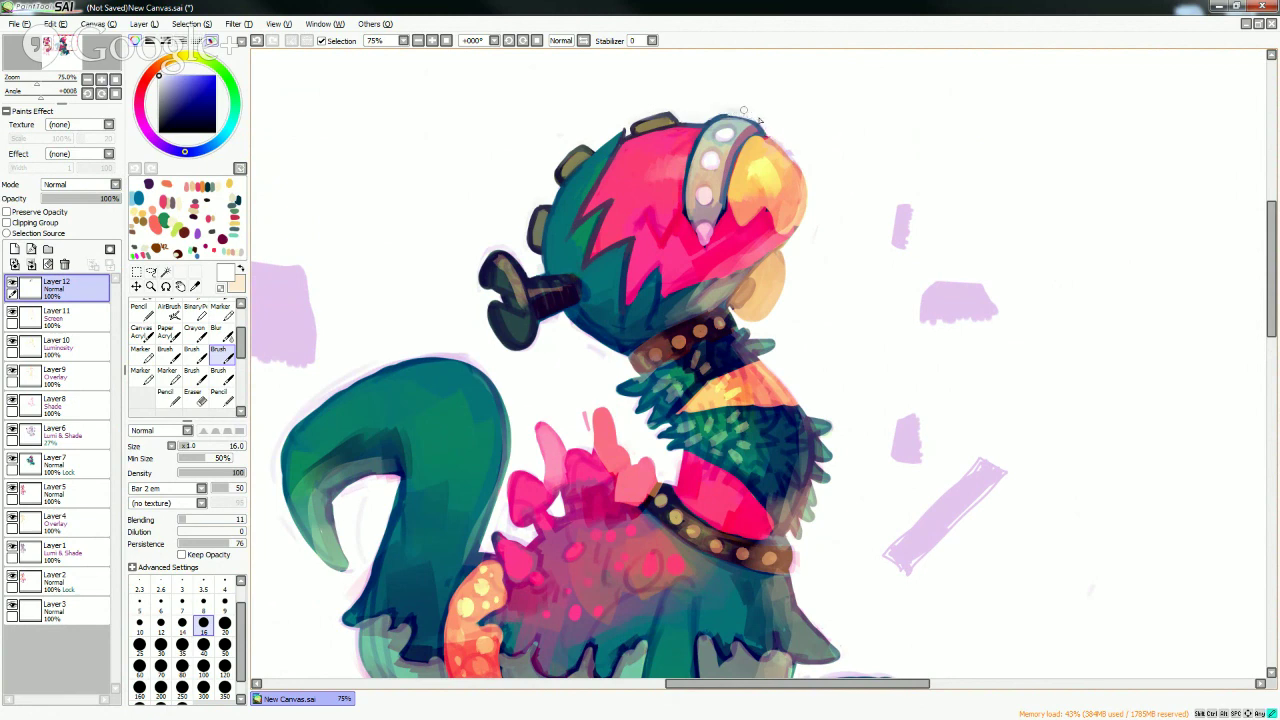
- Redraw the beak's curved outer edge with sampled pink and salmon, using brush size 8
click(204, 606)
alt+click(729, 112)
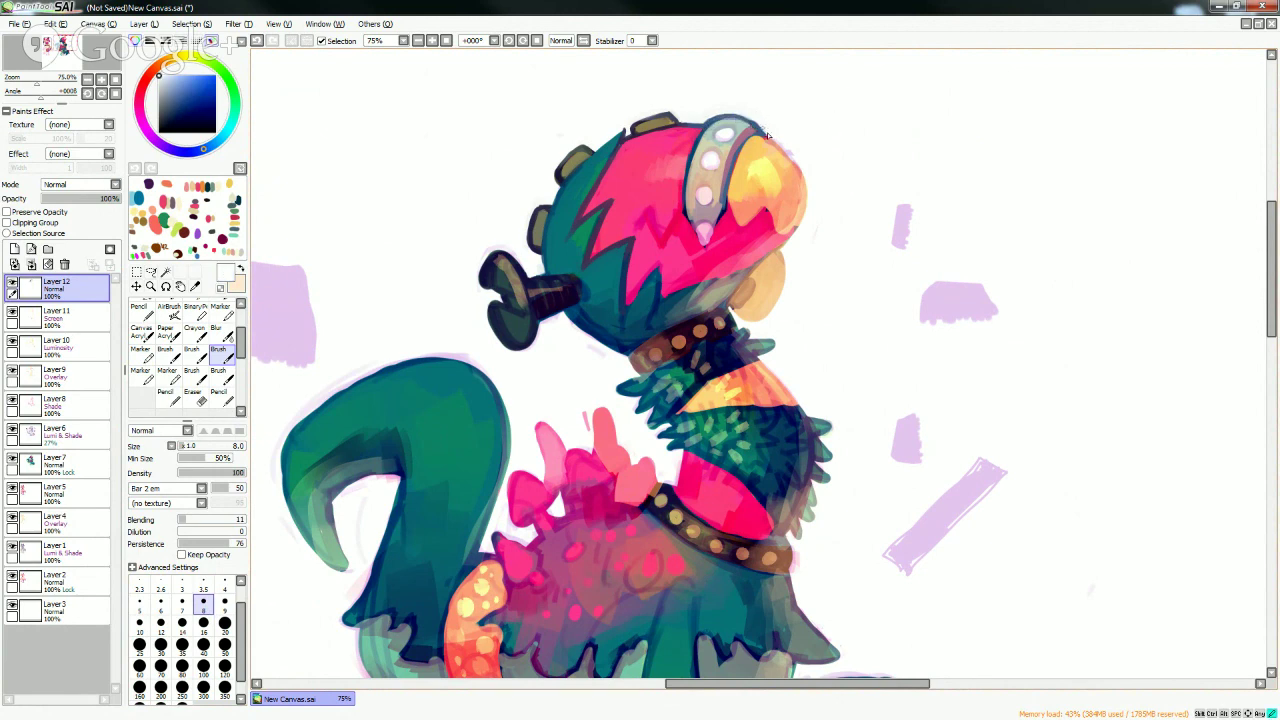
right_click(750, 214)
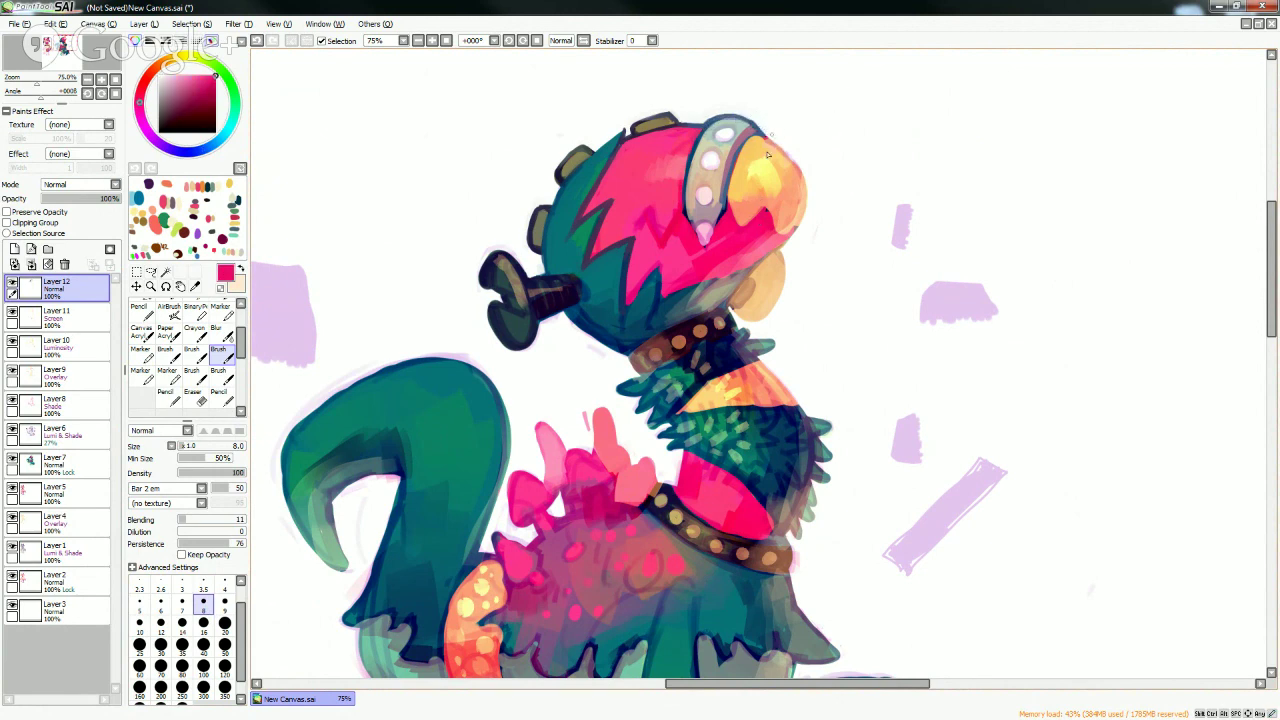
drag(759, 134, 776, 145)
mouse_move(776, 145)
mouse_down()
mouse_move(800, 176)
mouse_move(798, 228)
mouse_up()
right_click(792, 196)
drag(802, 182, 798, 217)
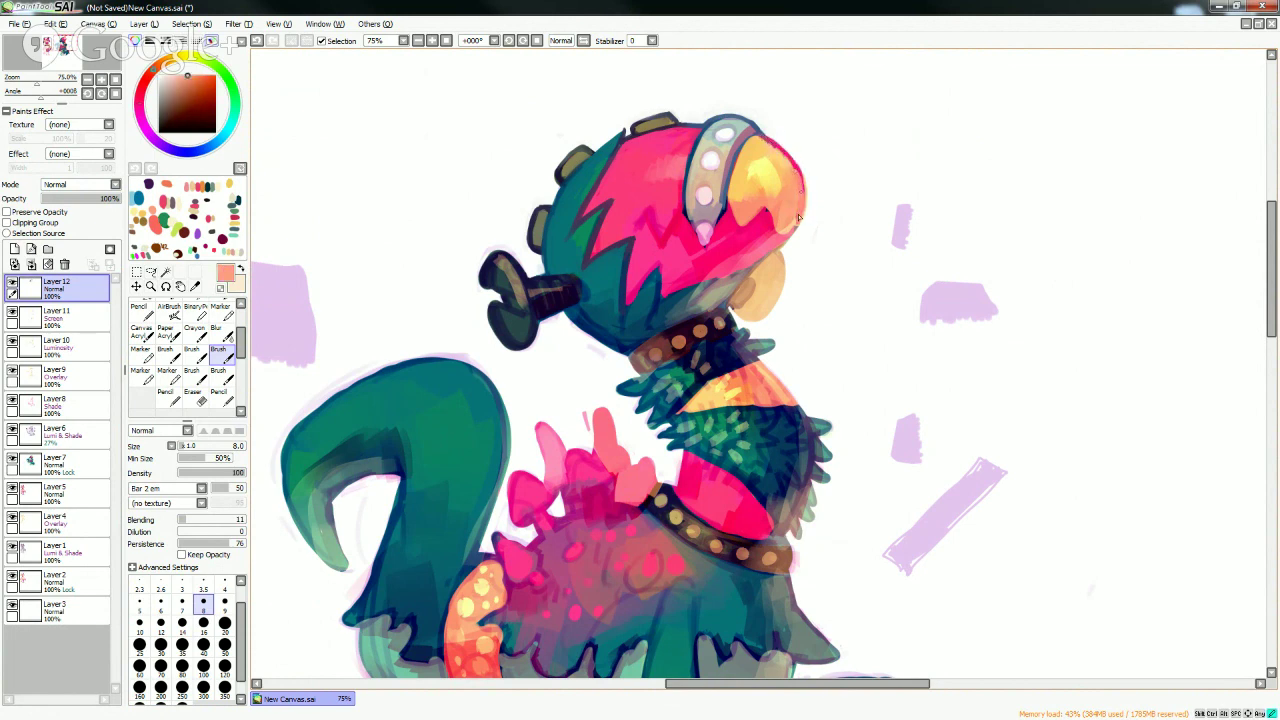
- Soften the beak's upper front rim with sampled pink and salmon, using brush size 20
click(224, 626)
right_click(780, 168)
mouse_move(766, 142)
mouse_down()
mouse_move(795, 187)
mouse_move(776, 153)
mouse_up()
alt+click(776, 147)
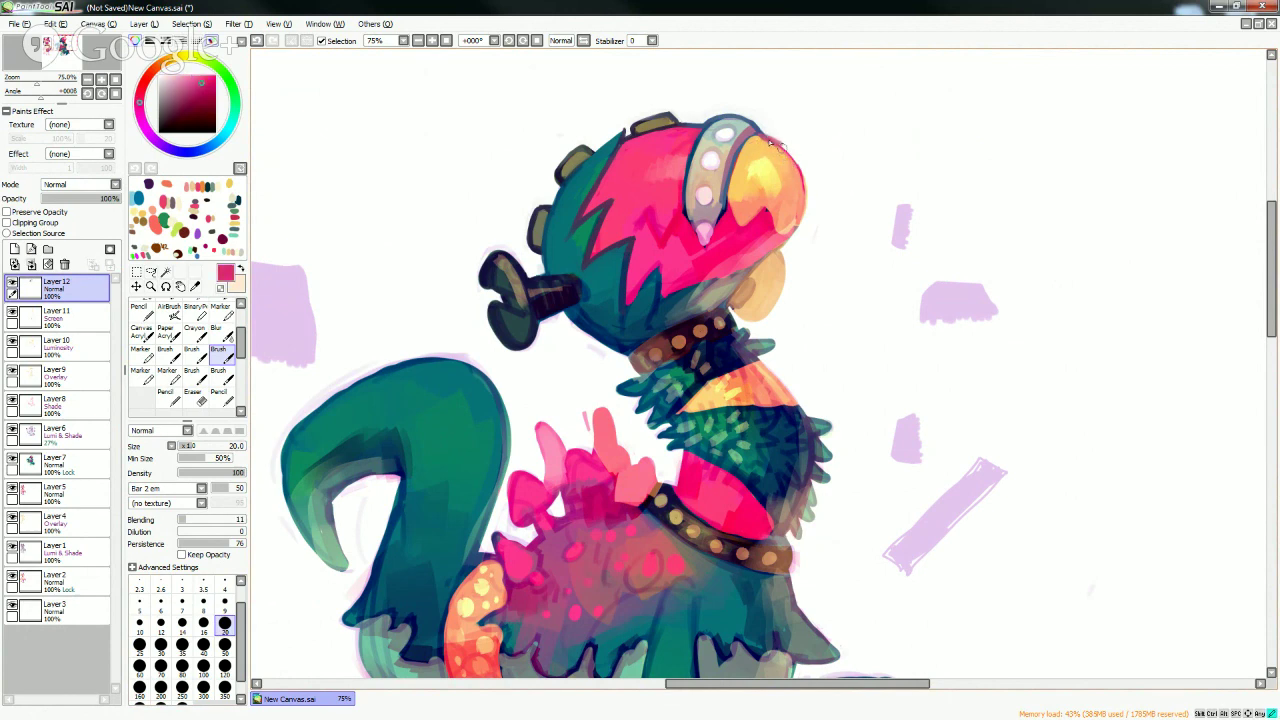
alt+click(790, 201)
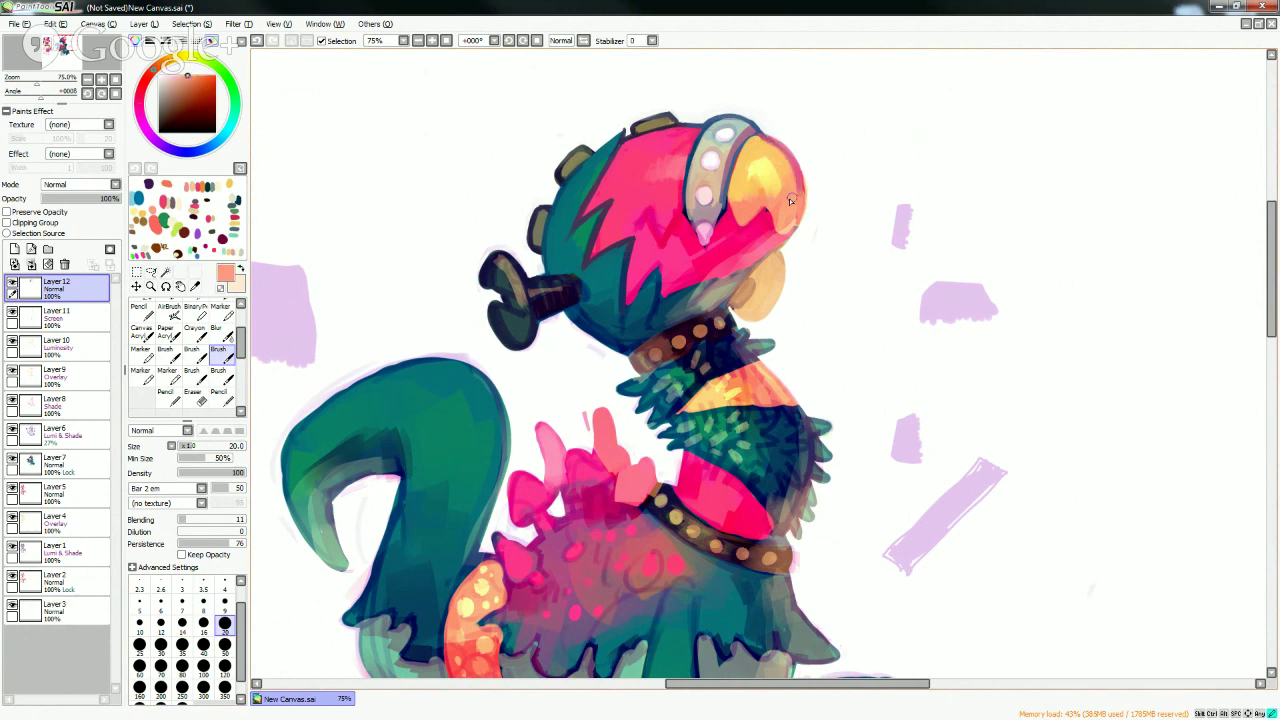
- Blend the middle of the beak with sampled yellow, orange and light salmon
alt+click(766, 148)
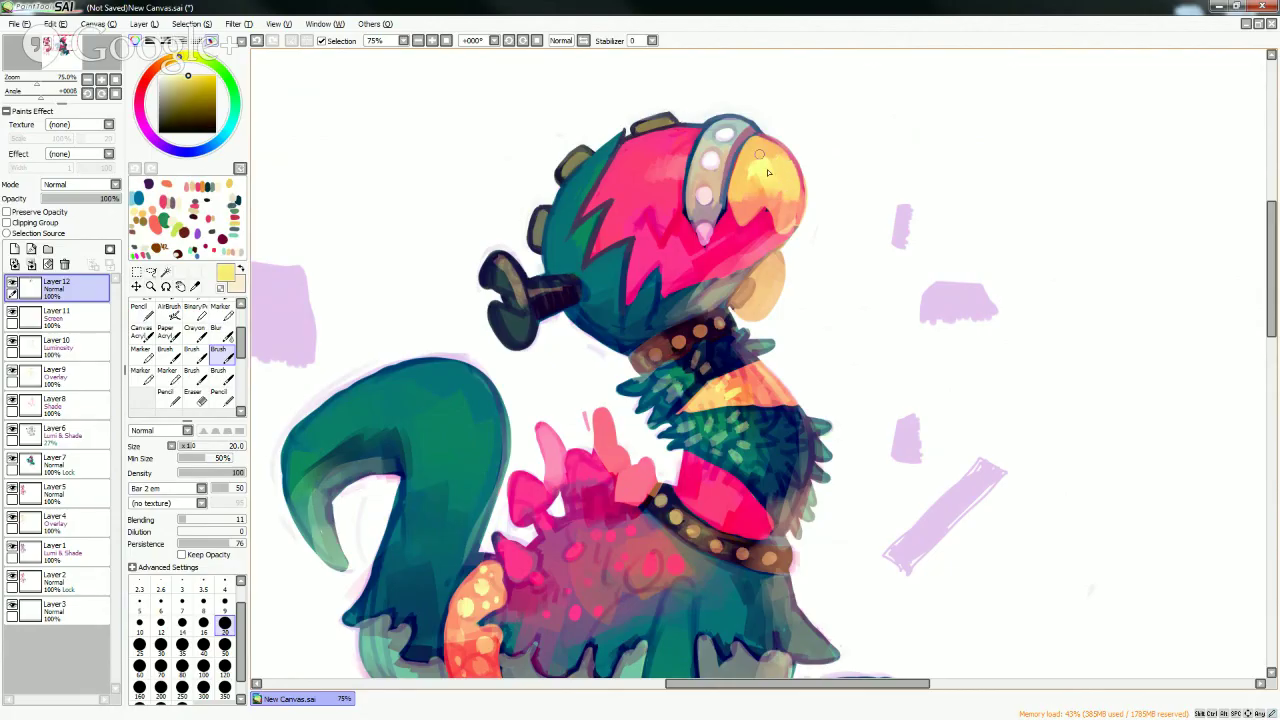
alt+click(786, 197)
alt+click(786, 204)
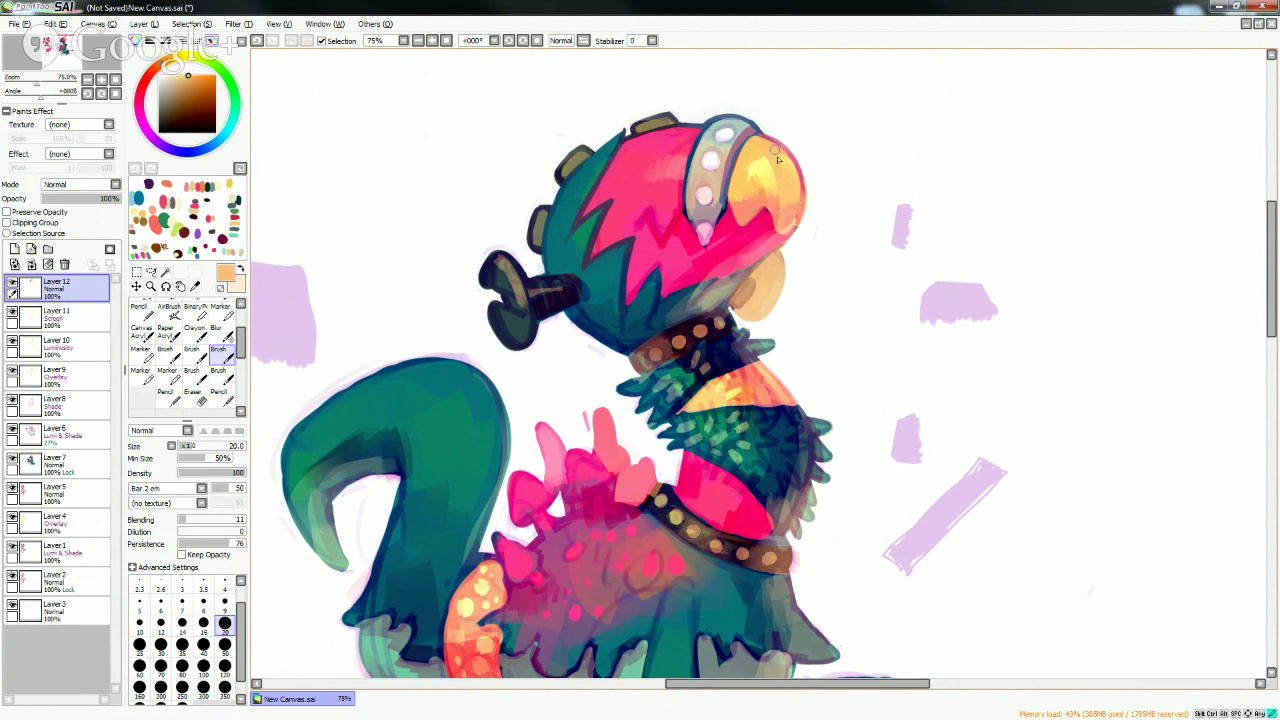
alt+click(788, 210)
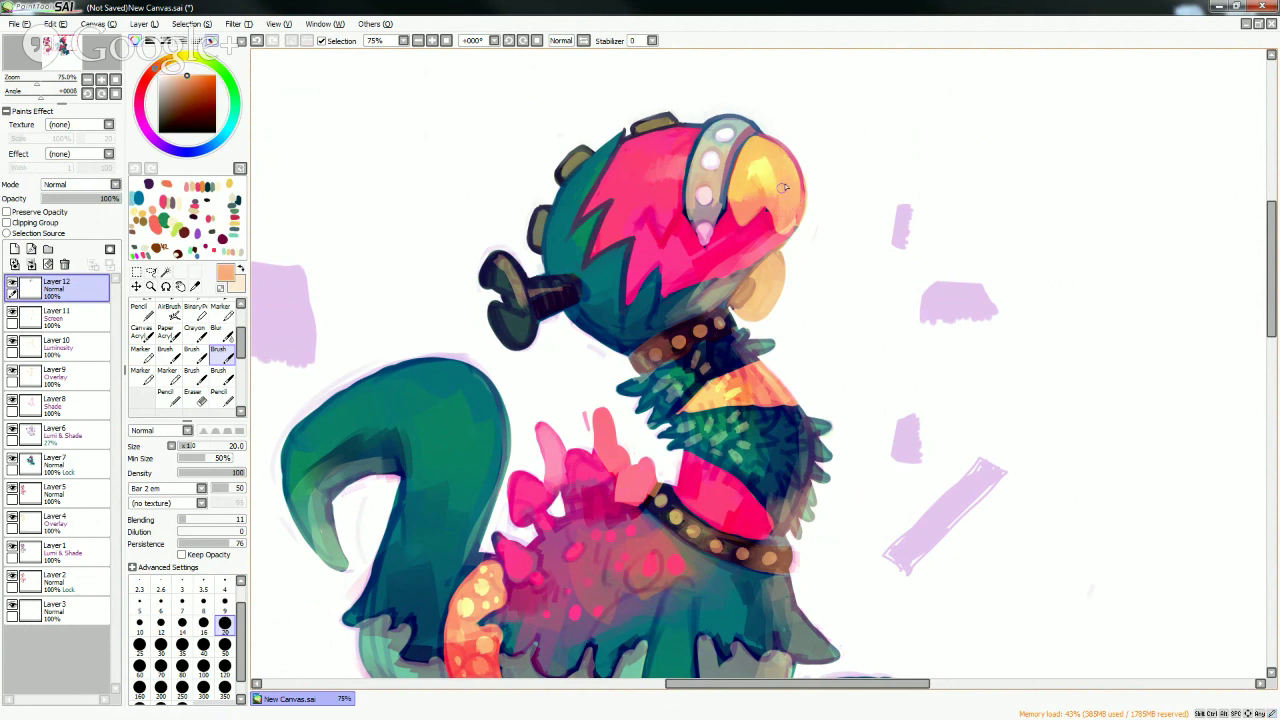
- Rework the beak's lower tip where it meets the pink zigzag with sampled salmon and peach
alt+click(780, 205)
alt+click(783, 222)
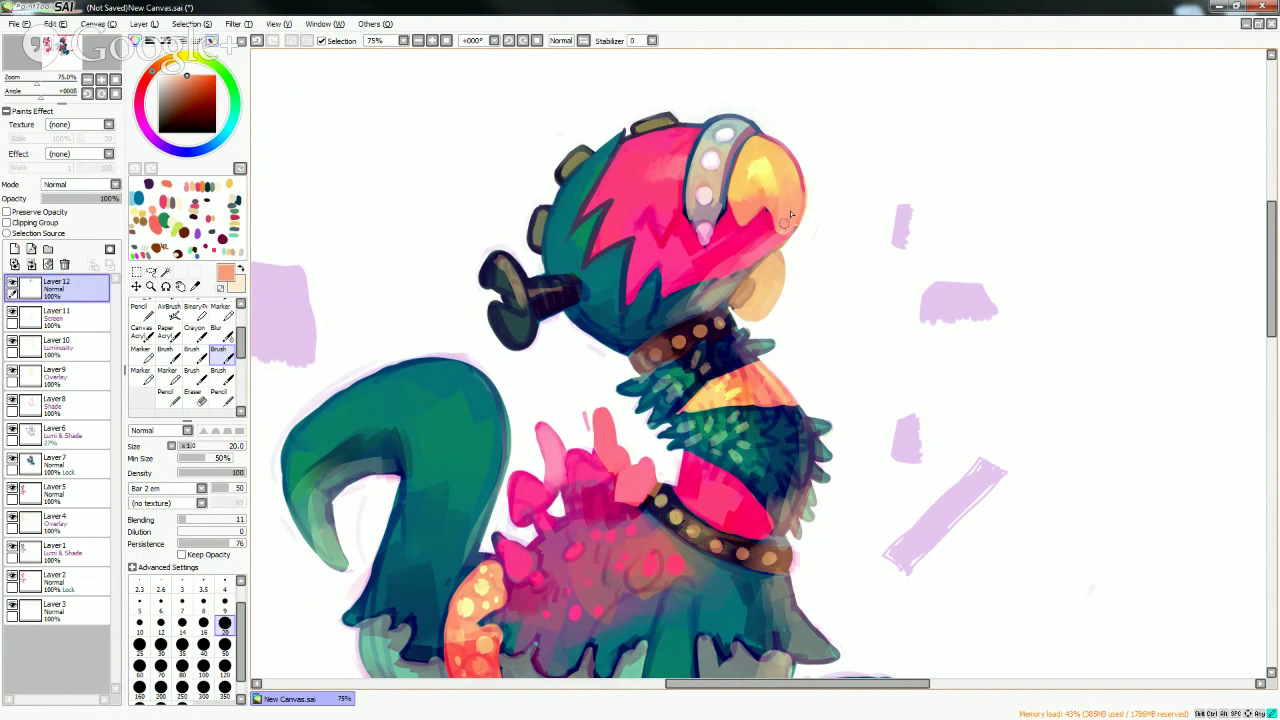
alt+click(786, 205)
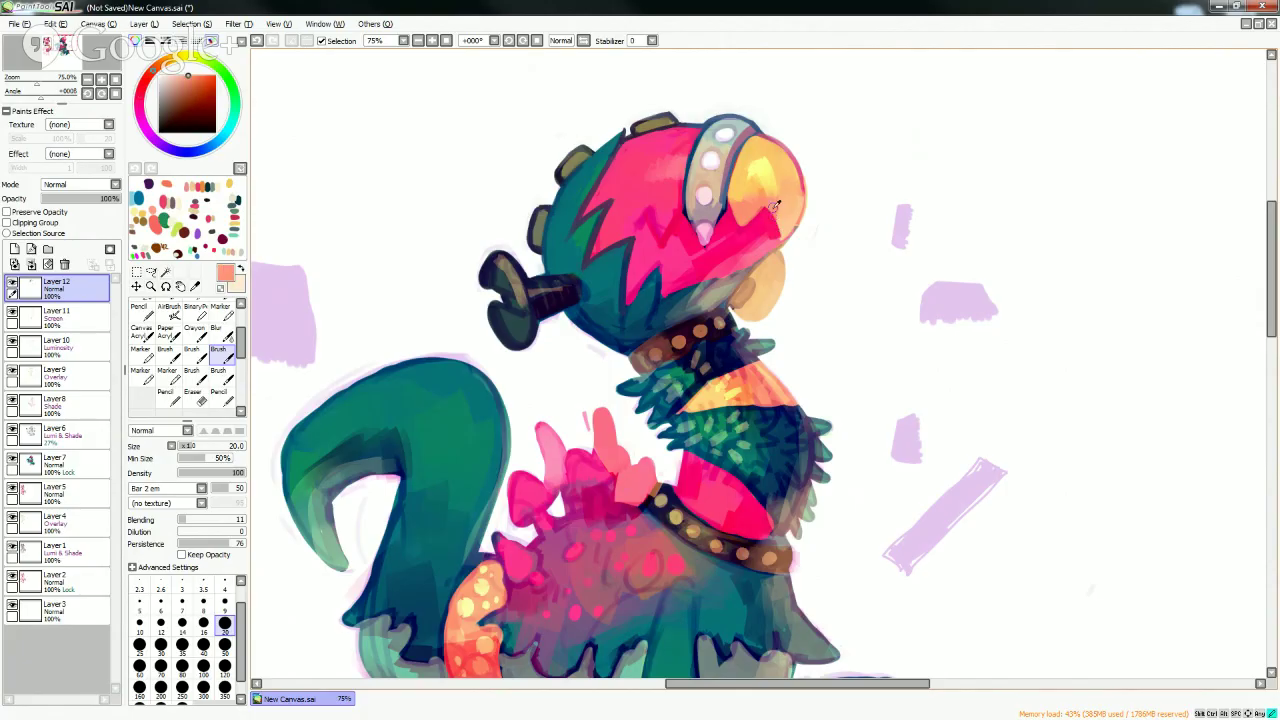
alt+click(777, 176)
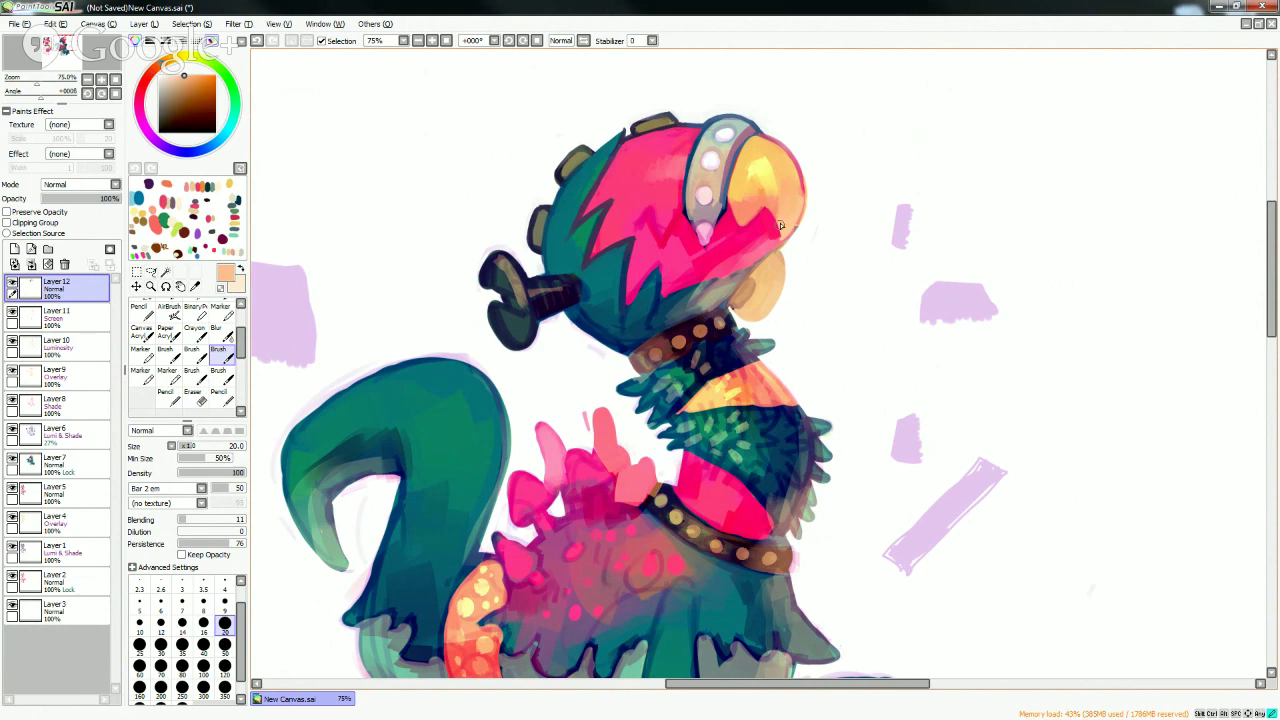
- Brighten the upper part of the beak with sampled pale yellow and golden yellow, reducing the brush size to 16 for the finer strokes
alt+click(769, 162)
alt+click(766, 160)
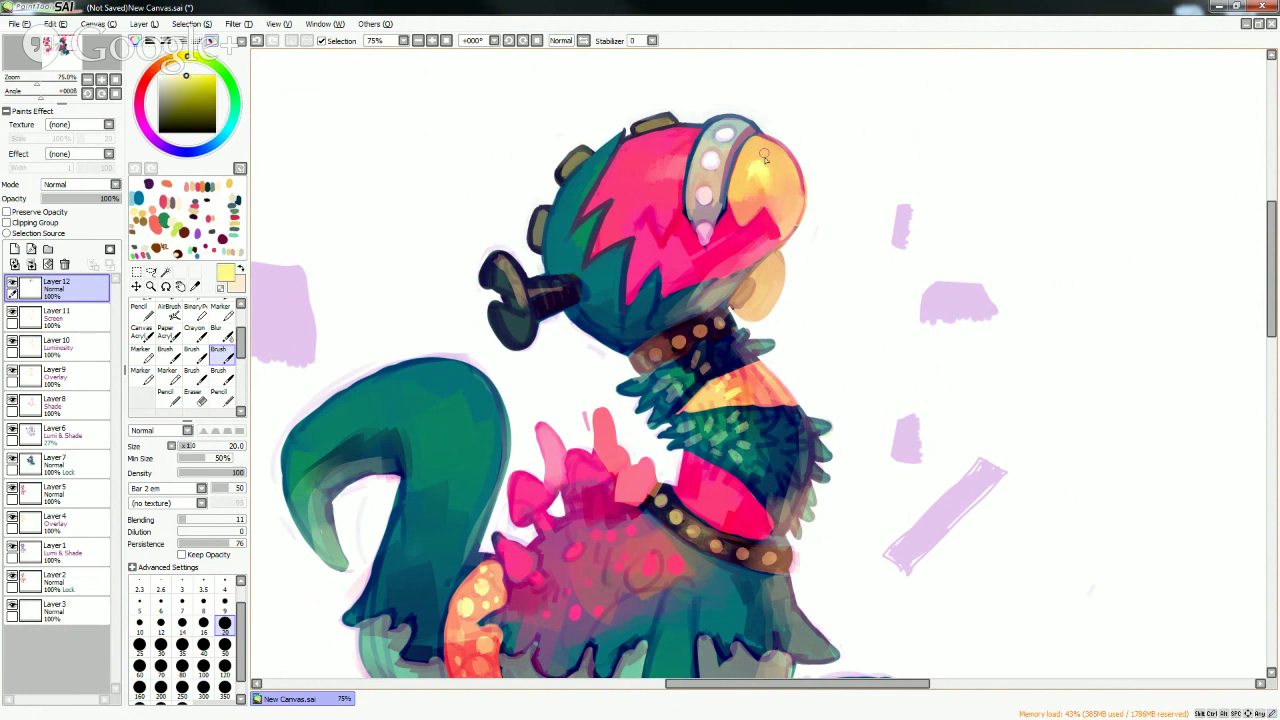
mouse_move(771, 155)
mouse_down()
mouse_move(785, 175)
mouse_move(748, 150)
mouse_move(762, 140)
mouse_up()
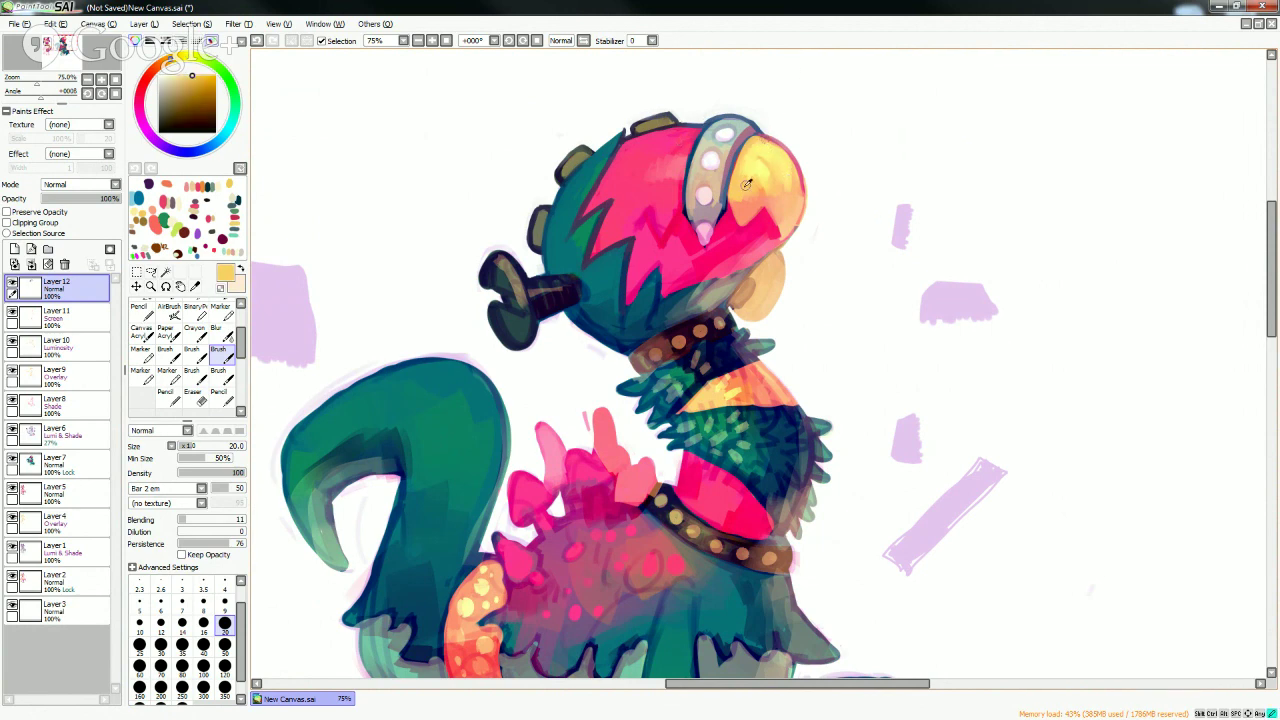
alt+click(745, 184)
key(bracketleft)
drag(750, 163, 762, 144)
alt+click(771, 156)
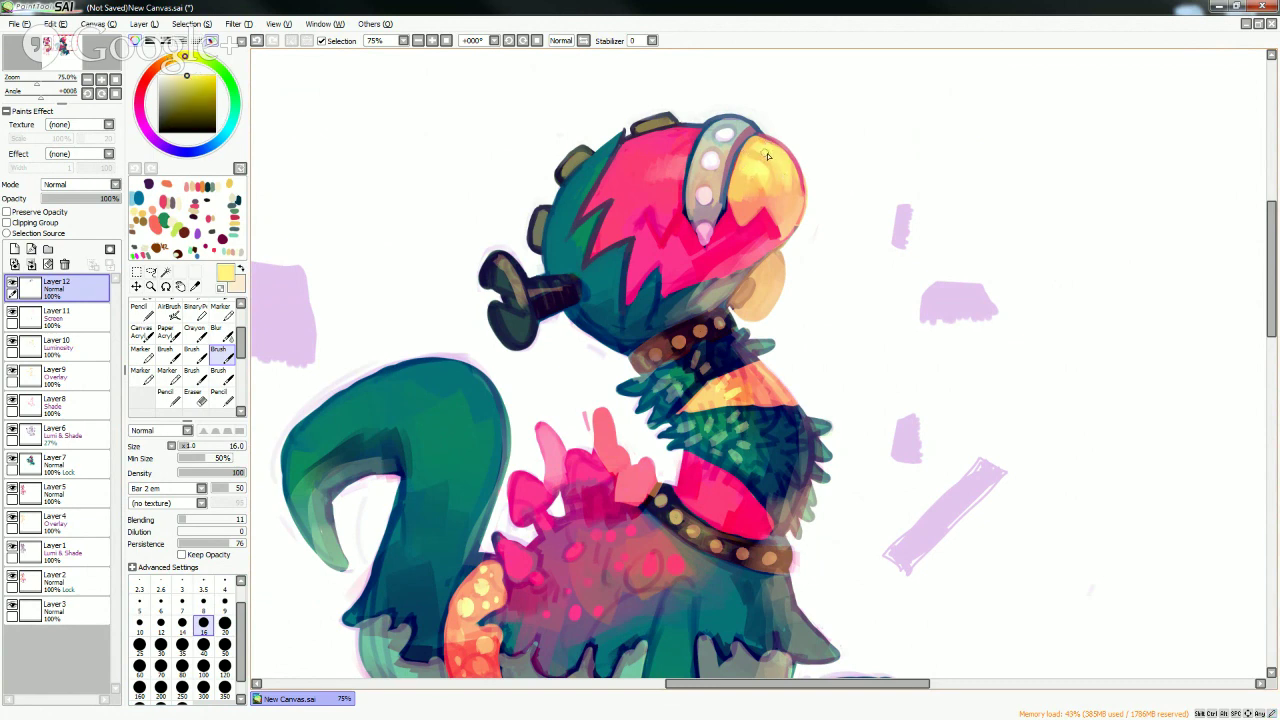
mouse_move(775, 160)
mouse_down()
mouse_move(782, 190)
mouse_move(750, 159)
mouse_move(772, 186)
mouse_move(764, 142)
mouse_up()
alt+click(758, 159)
alt+click(770, 163)
- Refine the border between the beak and the studded strap with sampled mauve and yellow, using brush size 4
click(224, 583)
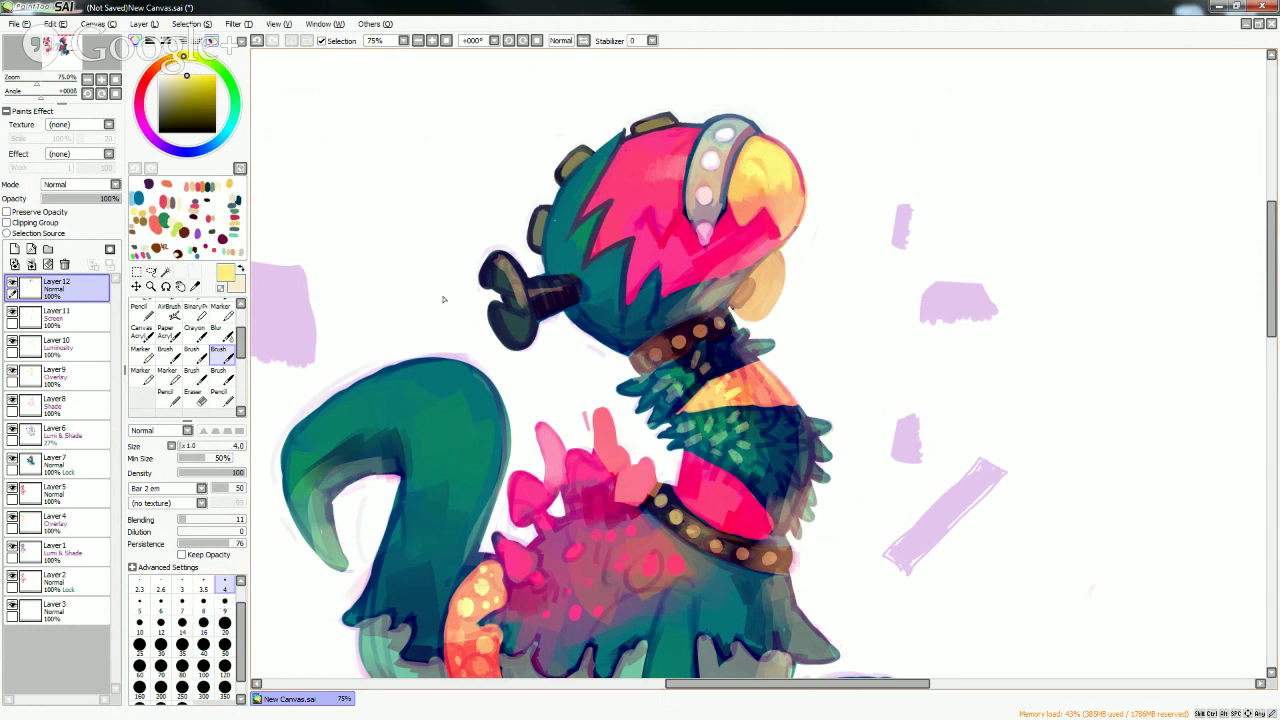
alt+click(741, 145)
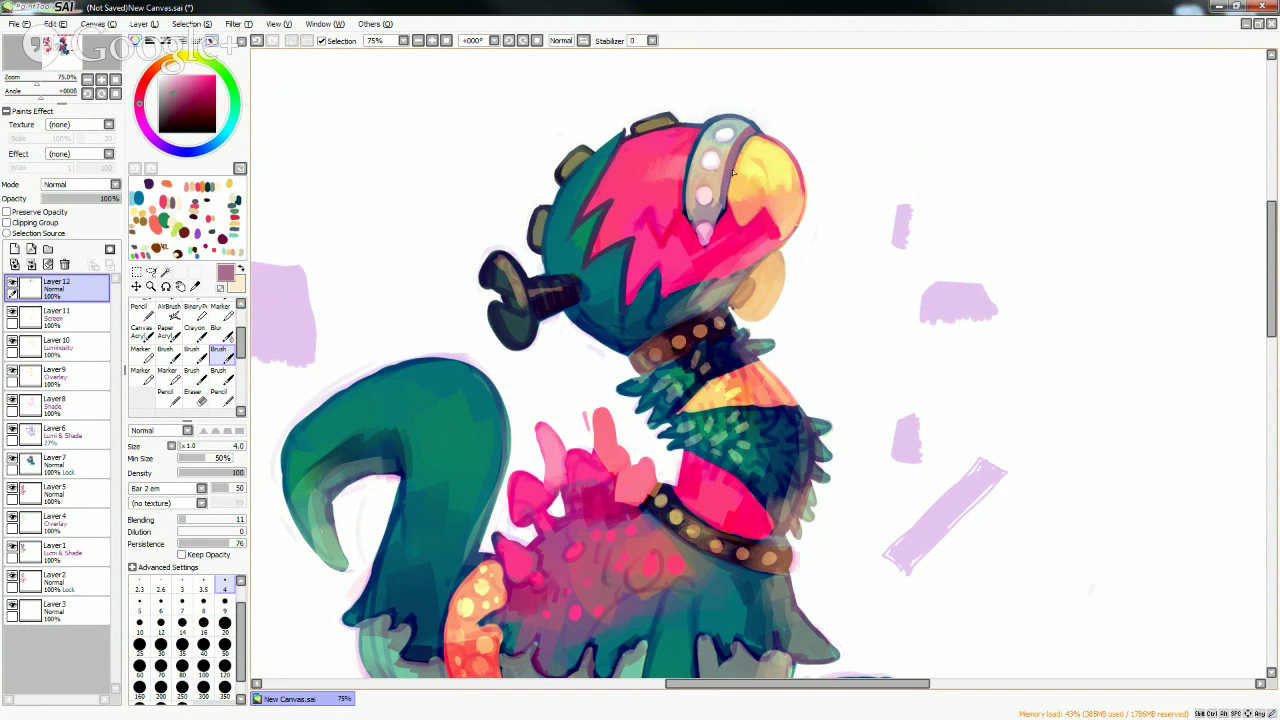
alt+click(755, 145)
alt+click(743, 154)
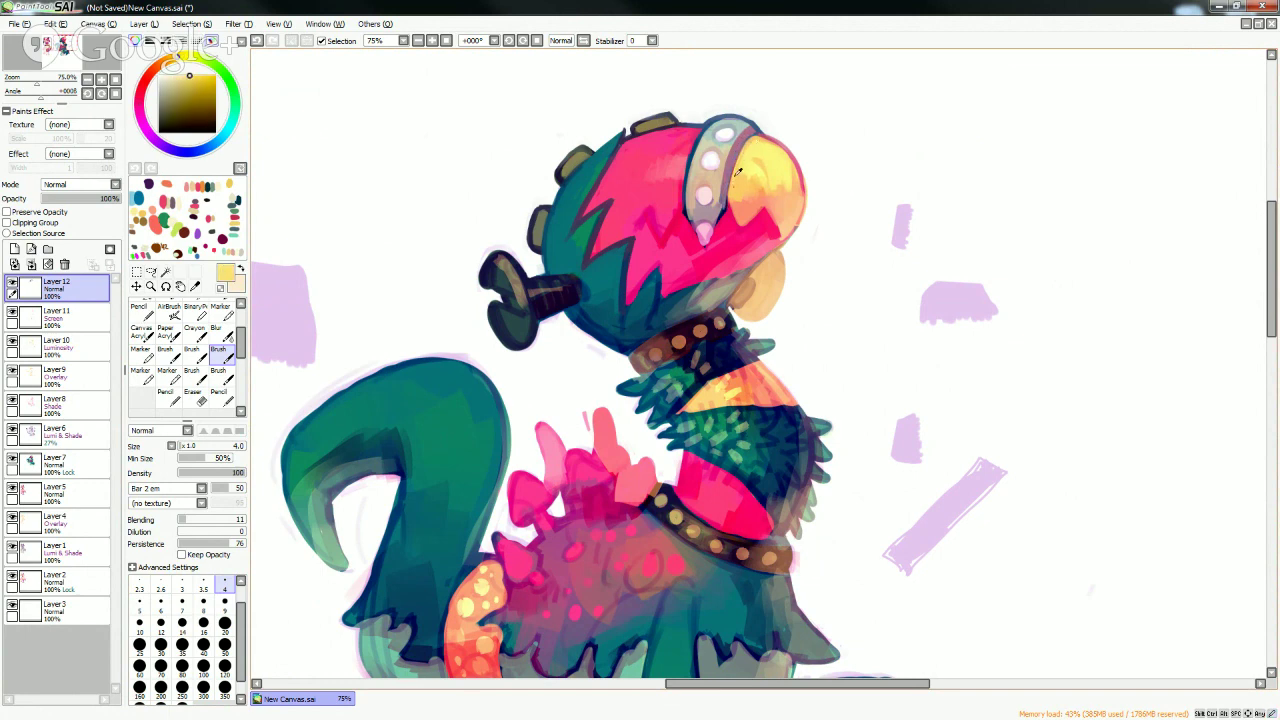
drag(741, 157, 731, 180)
alt+click(742, 148)
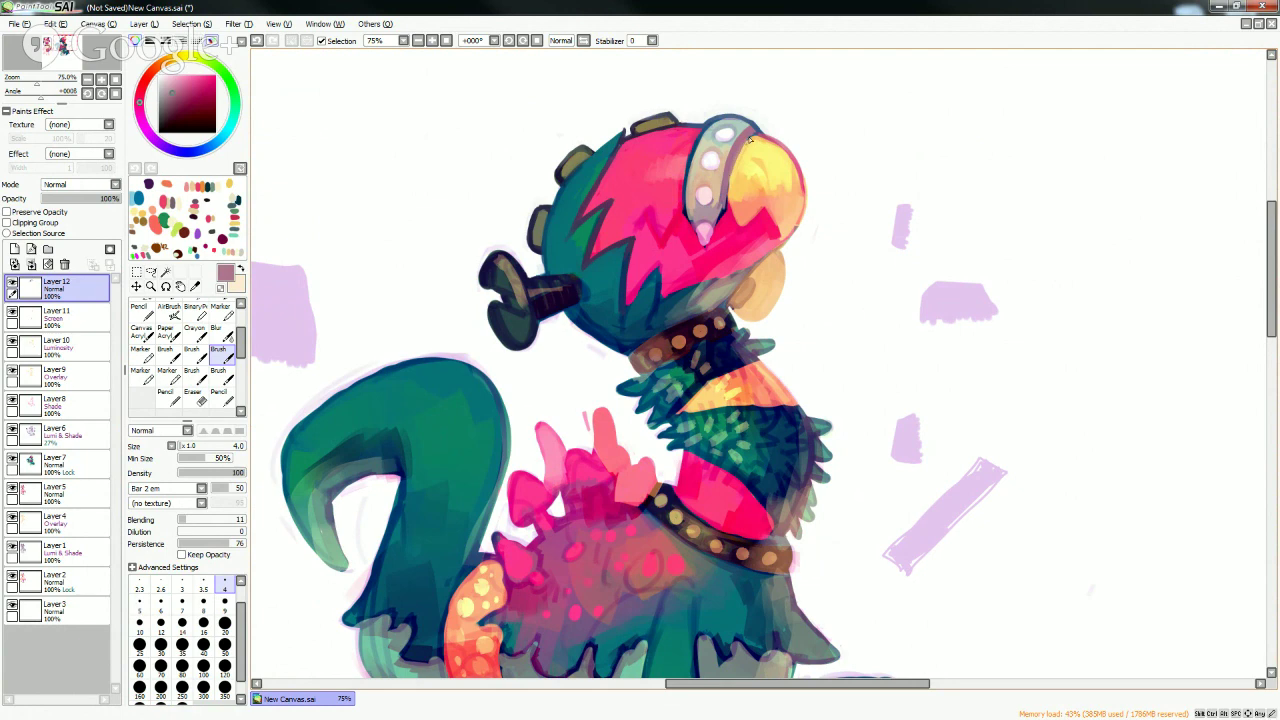
alt+click(746, 156)
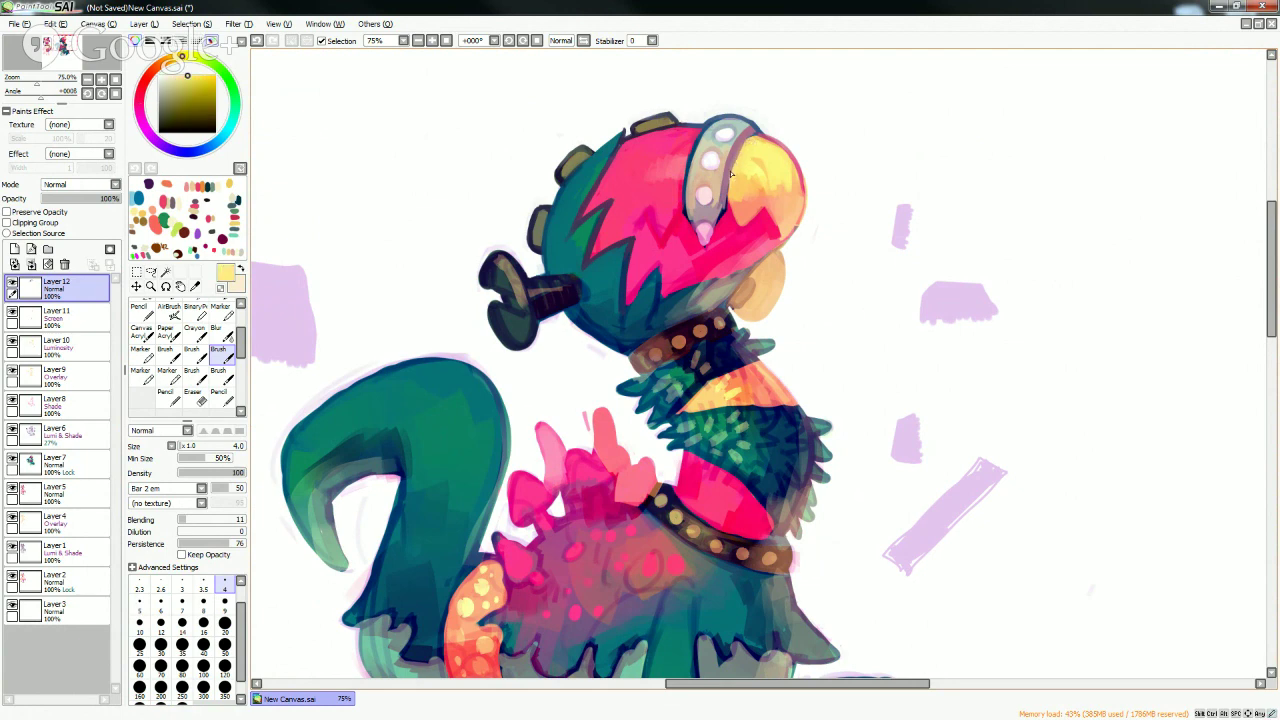
alt+click(729, 194)
alt+click(742, 151)
- Repaint the lower strap with tan and define its lower round stud with sampled mauve and pale pink, using brush size 9
key(bracketright)
key(bracketright)
key(bracketright)
key(bracketright)
key(bracketright)
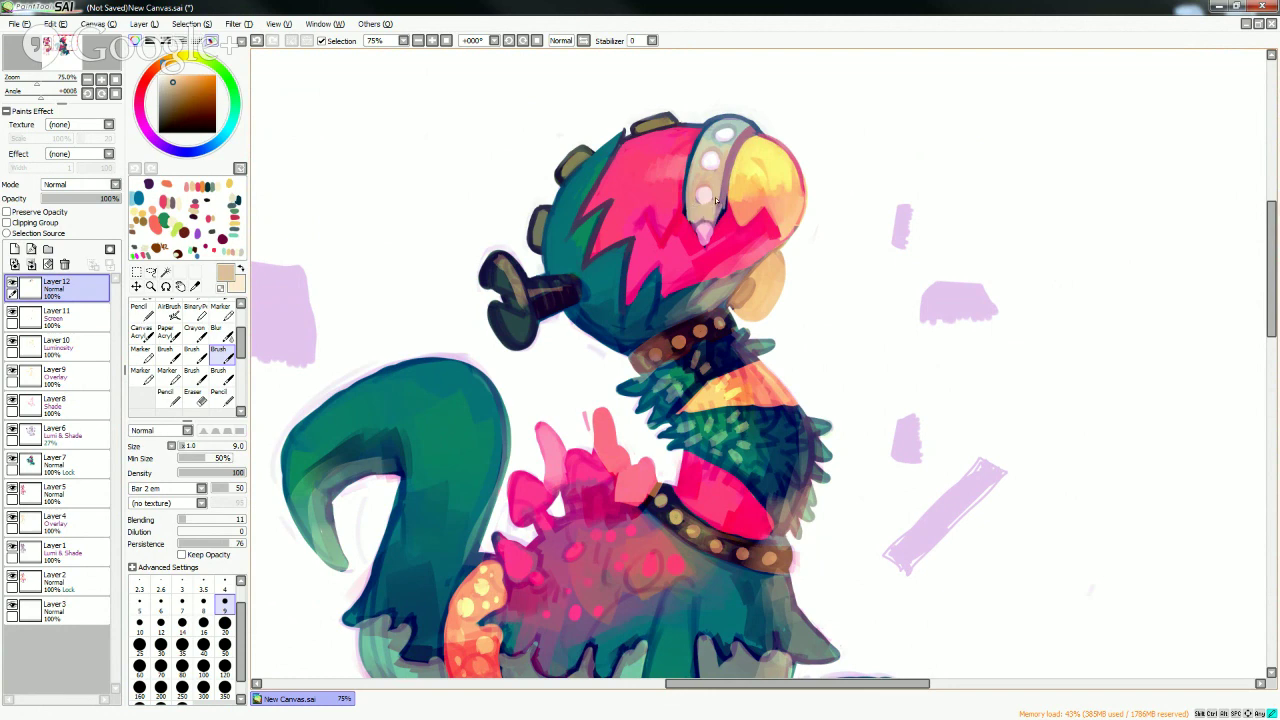
alt+click(712, 201)
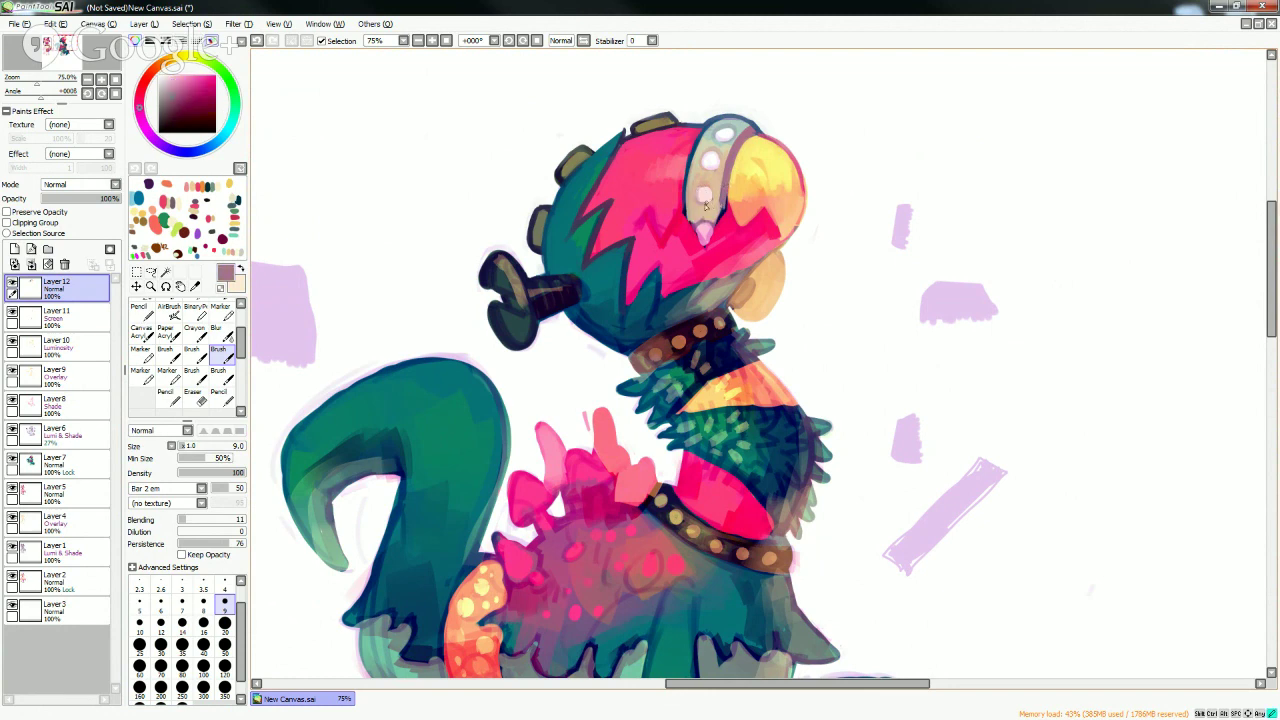
alt+click(702, 197)
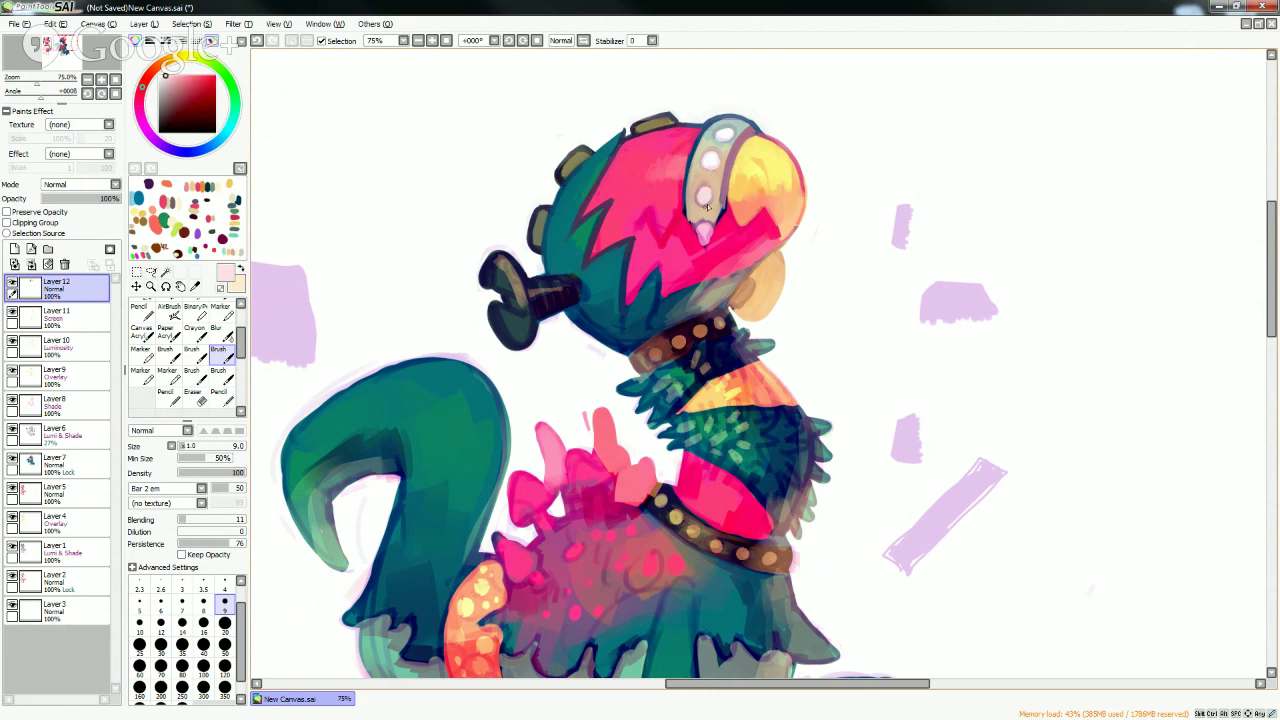
- Reshape the strap's pointed lower end with a sampled dark blue outline and pink on the tip stud
right_click(722, 194)
right_click(687, 195)
drag(687, 204, 701, 242)
alt+click(704, 232)
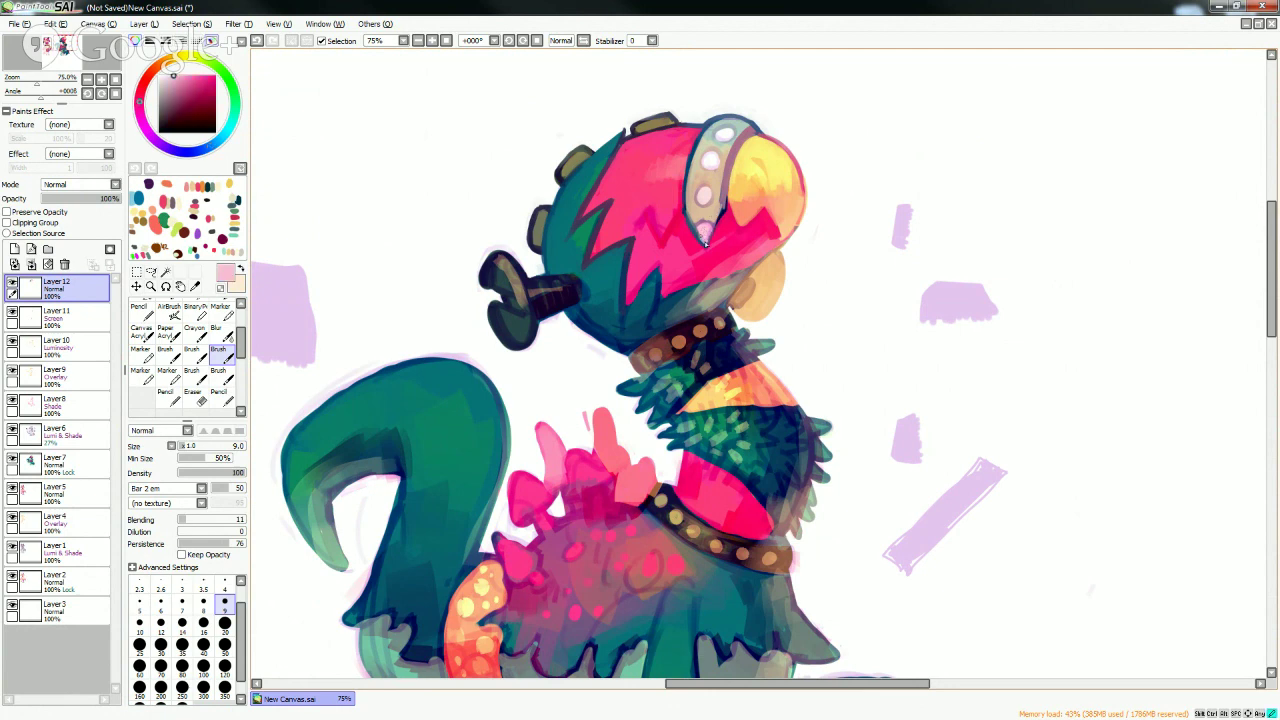
alt+click(683, 226)
alt+click(690, 224)
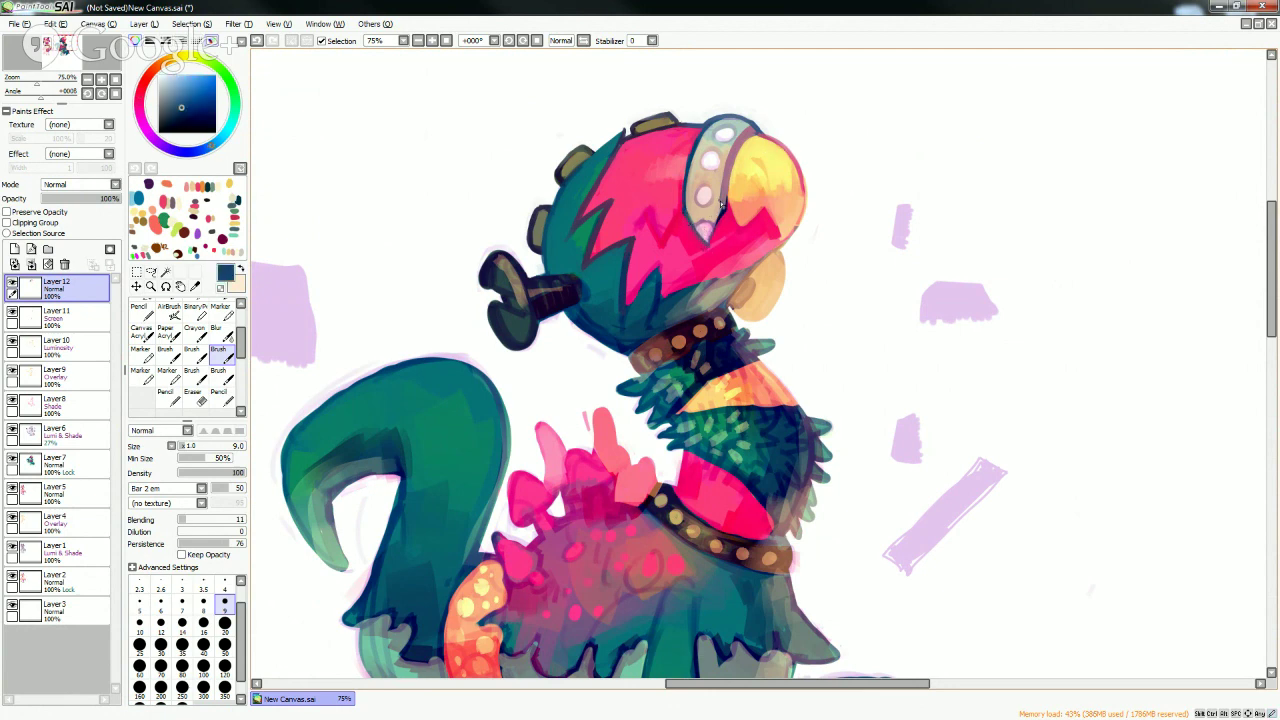
- Repaint the edge where the strap, beak and pink zigzag meet with sampled mauve, magenta and salmon
alt+click(720, 205)
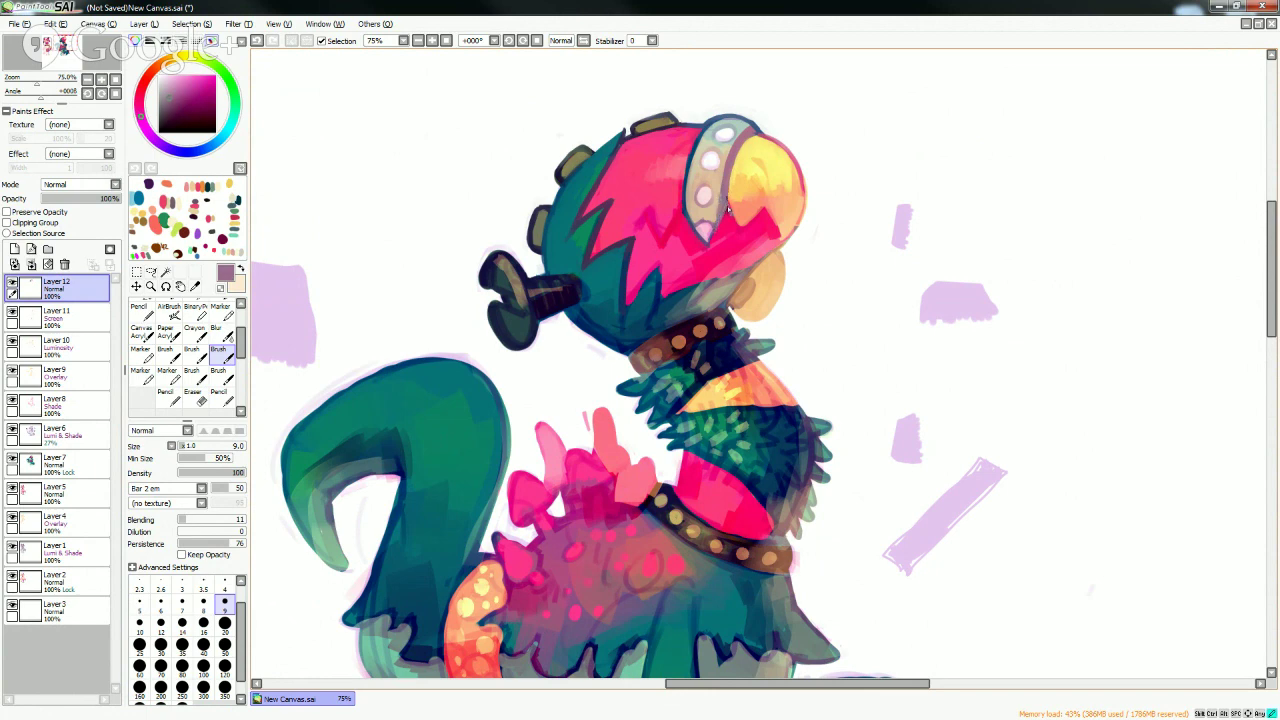
alt+click(735, 235)
alt+click(733, 206)
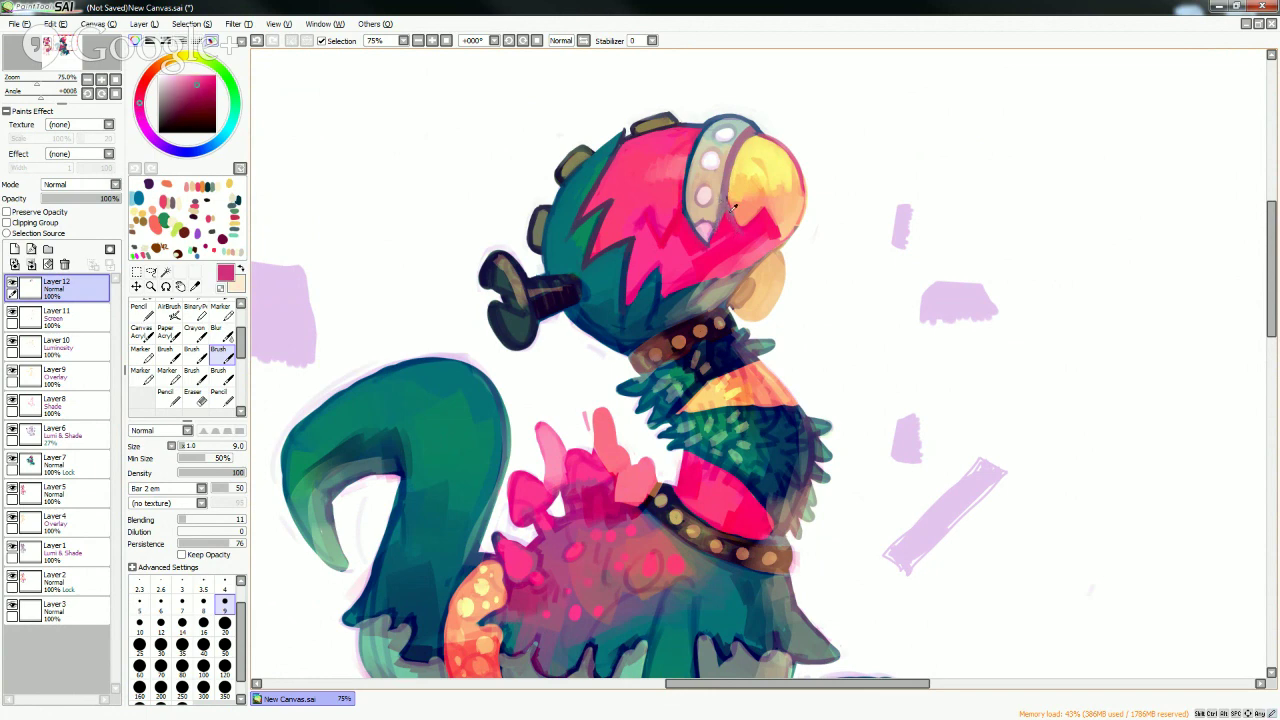
drag(748, 231, 744, 229)
alt+click(766, 205)
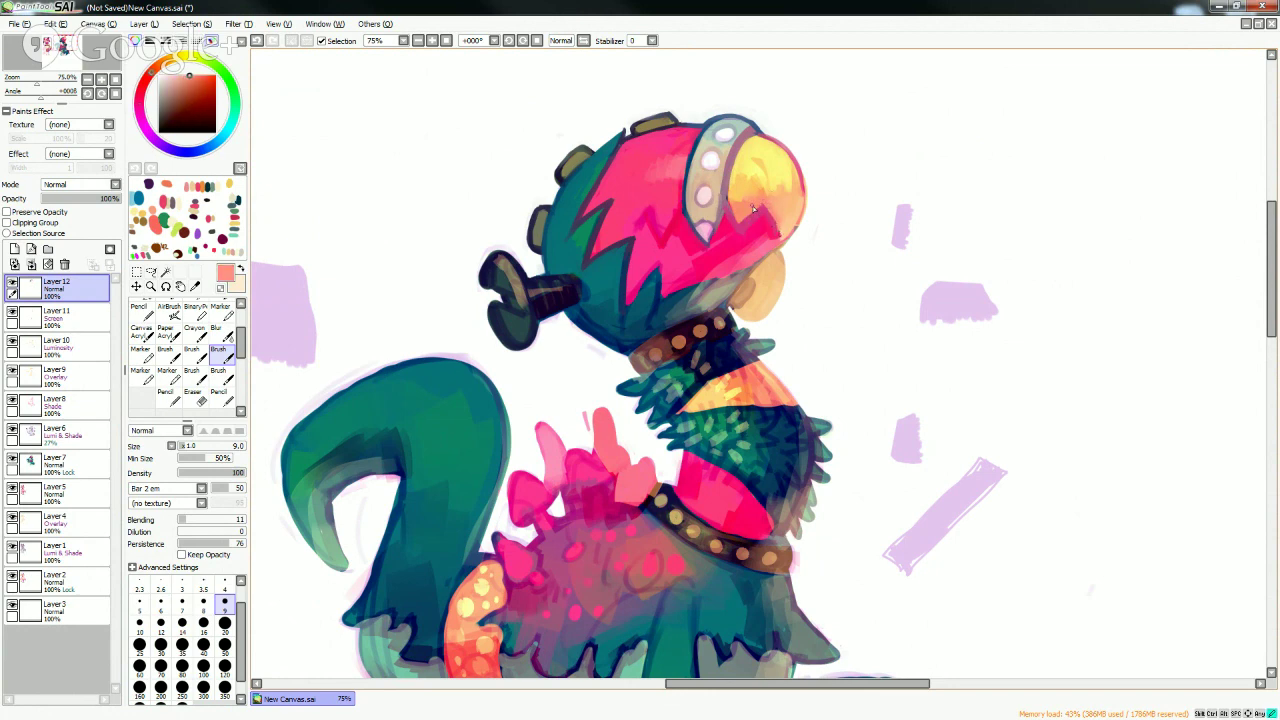
- Blend the beak's shading with sampled orange, yellow and peach tones, using brush size 20
key(bracketright)
key(bracketright)
key(bracketright)
key(bracketright)
key(bracketright)
alt+click(750, 188)
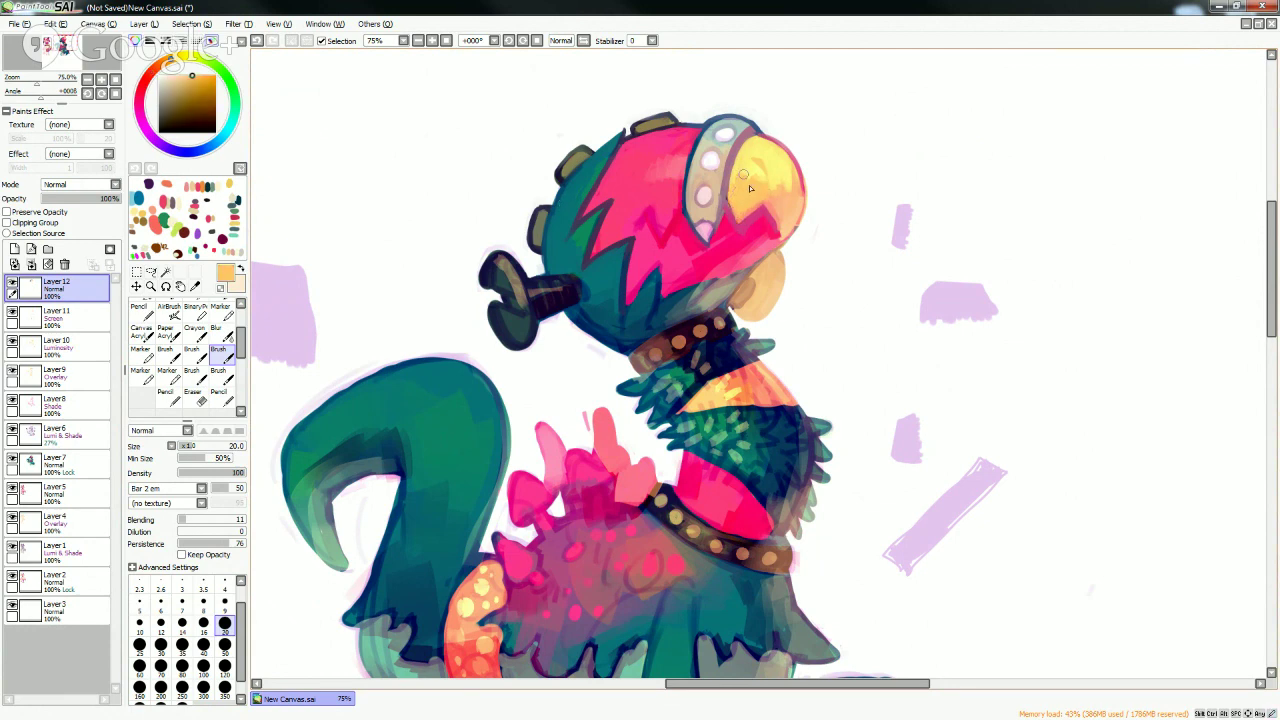
right_click(757, 187)
alt+click(782, 190)
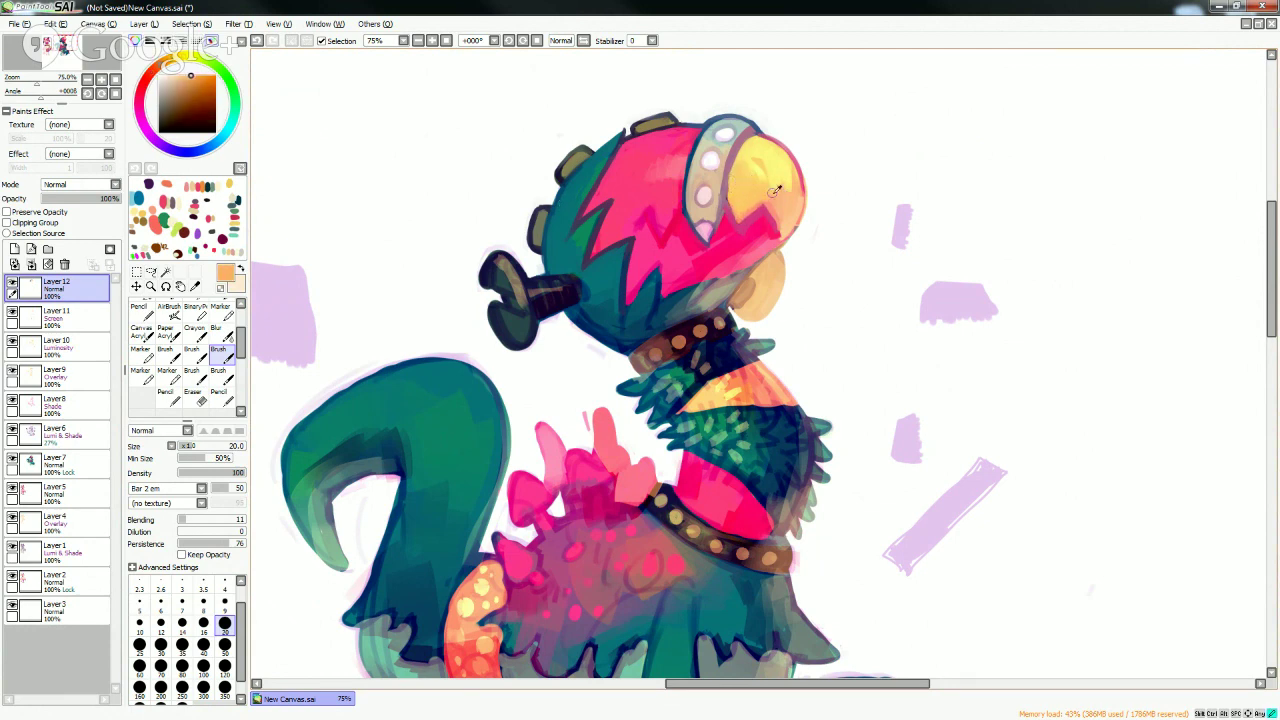
alt+click(775, 182)
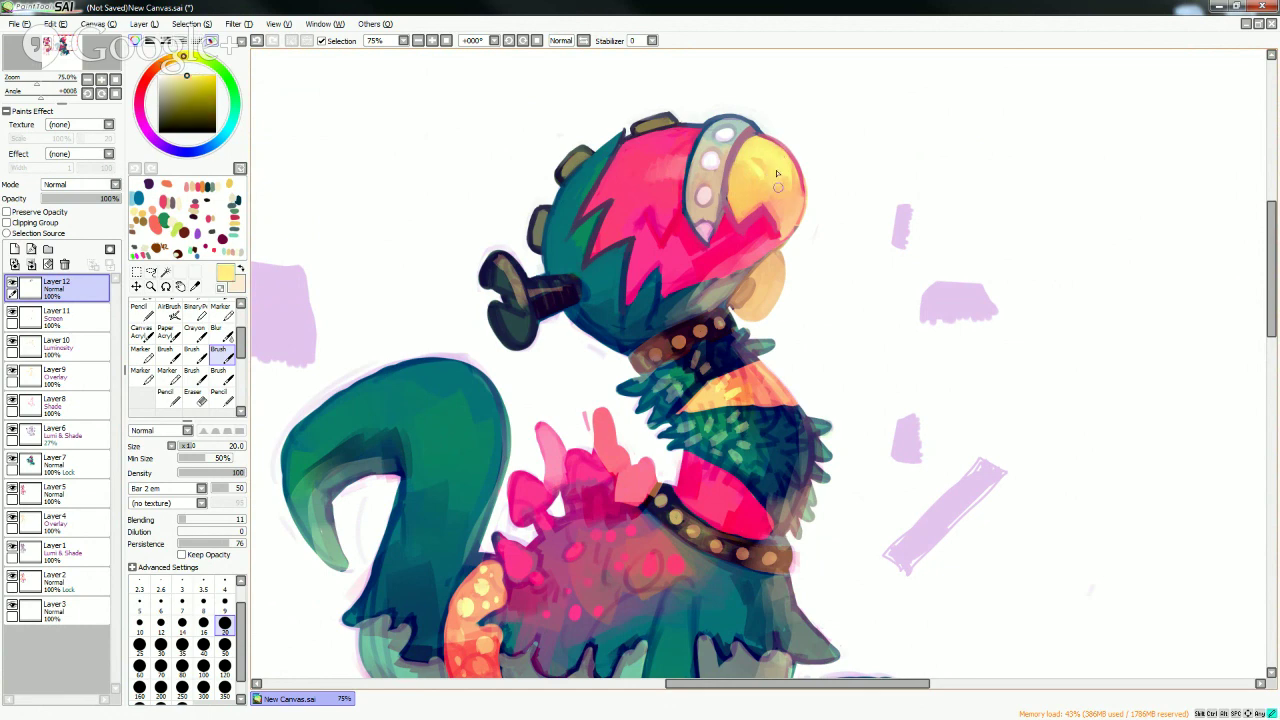
alt+click(780, 203)
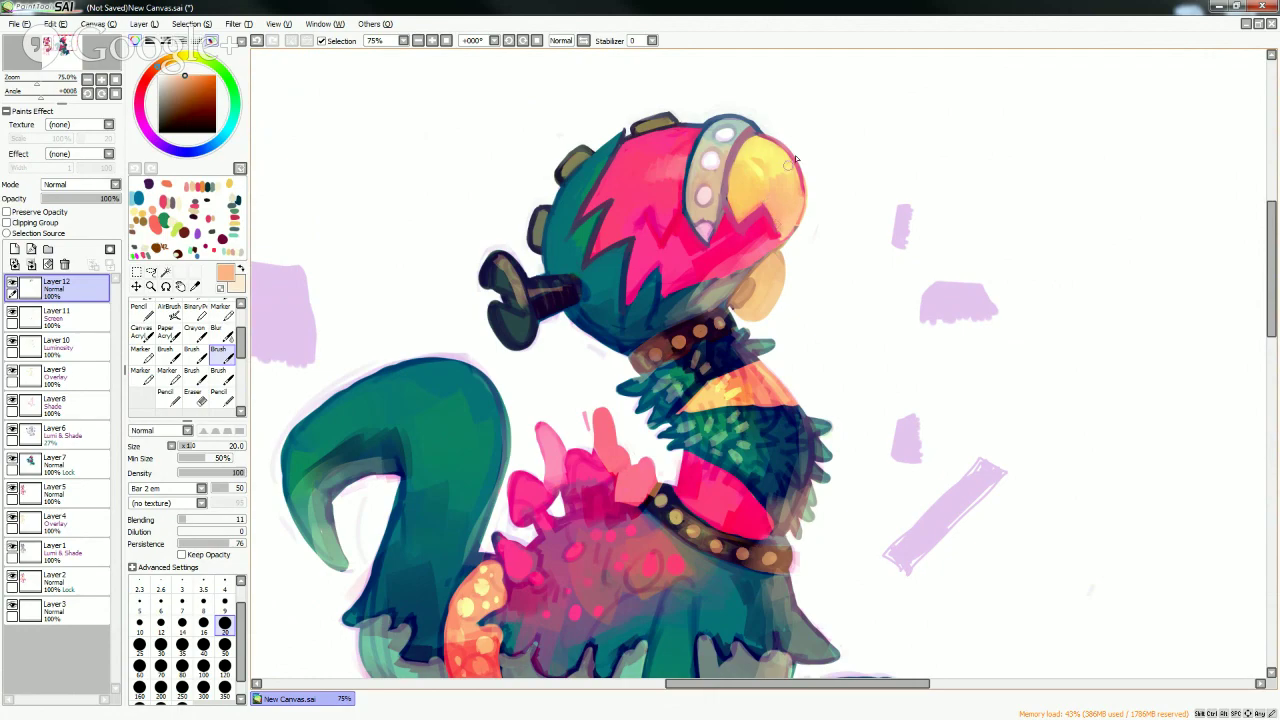
alt+click(790, 165)
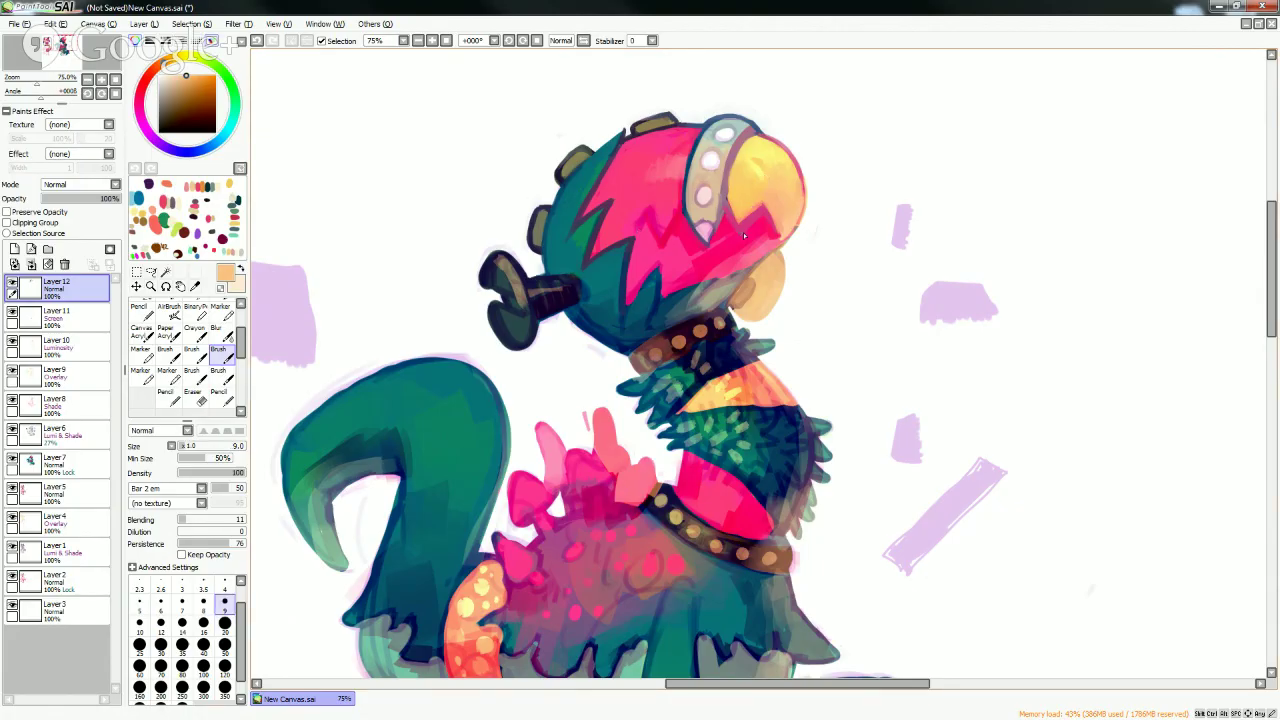
- Refine the strap and its round studs with sampled tan, greyish beige, white and pale pink, using brush size 9
alt+click(724, 204)
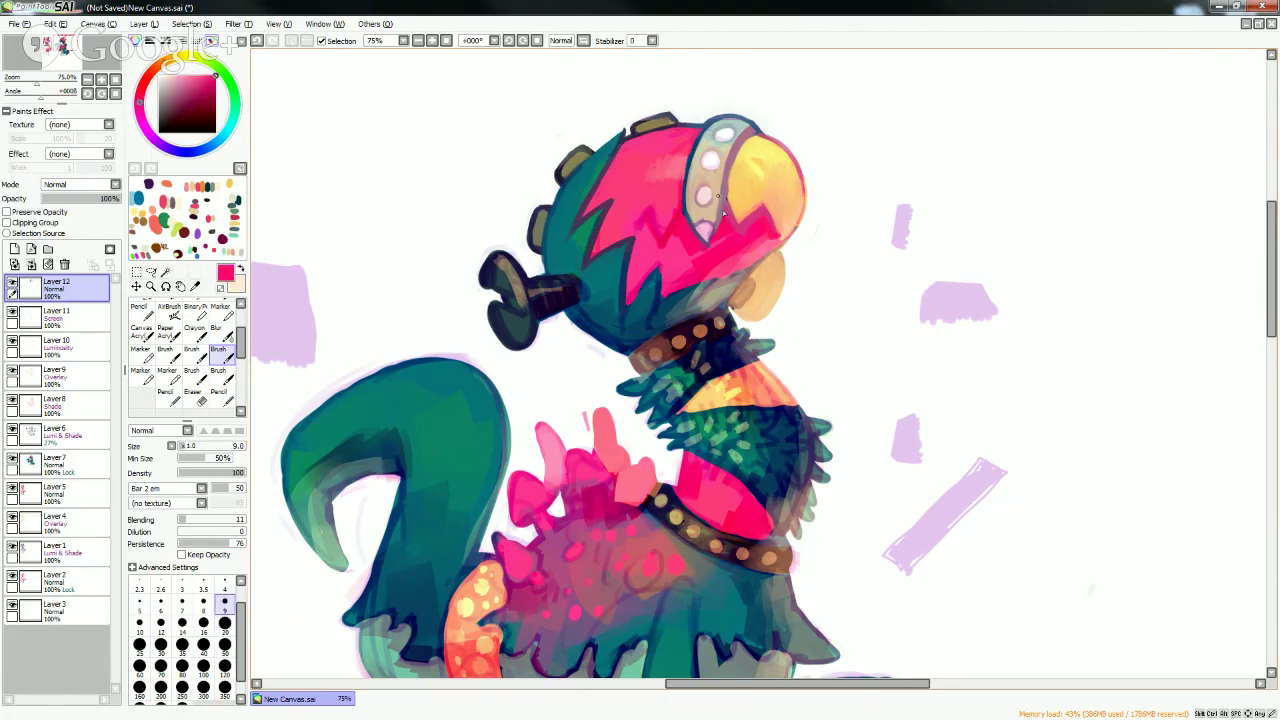
alt+click(686, 178)
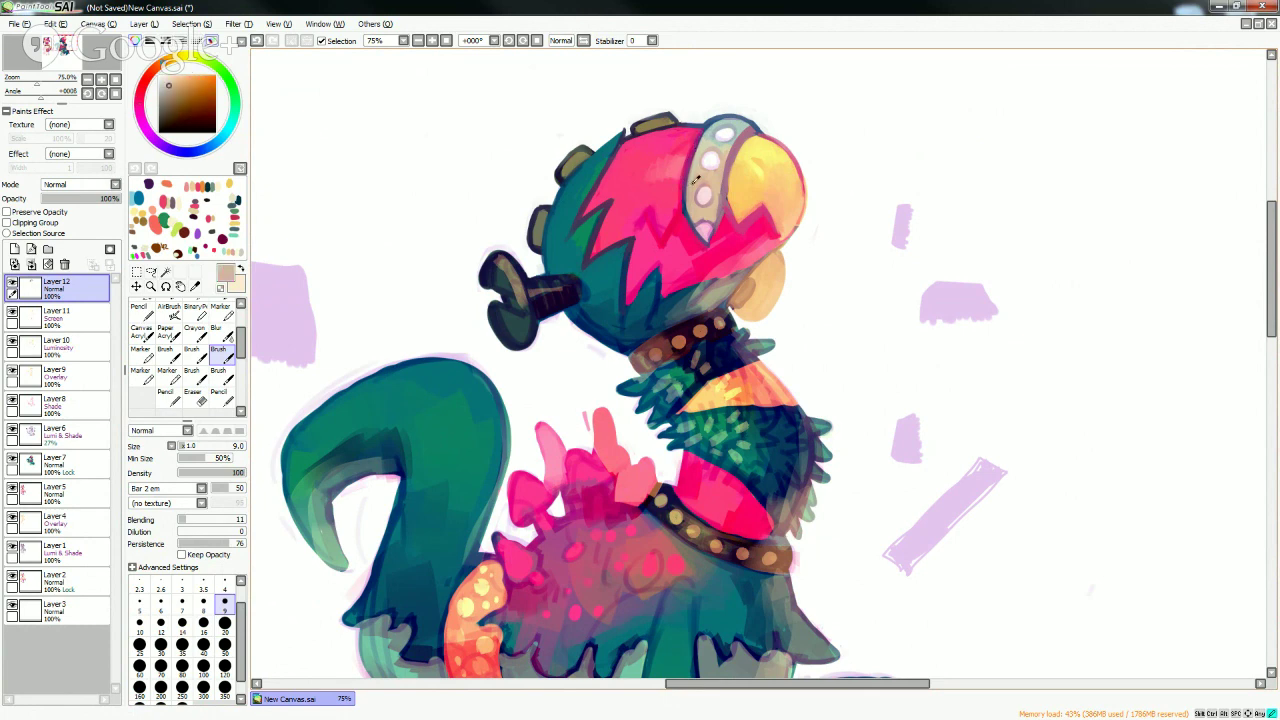
alt+click(690, 183)
alt+click(706, 142)
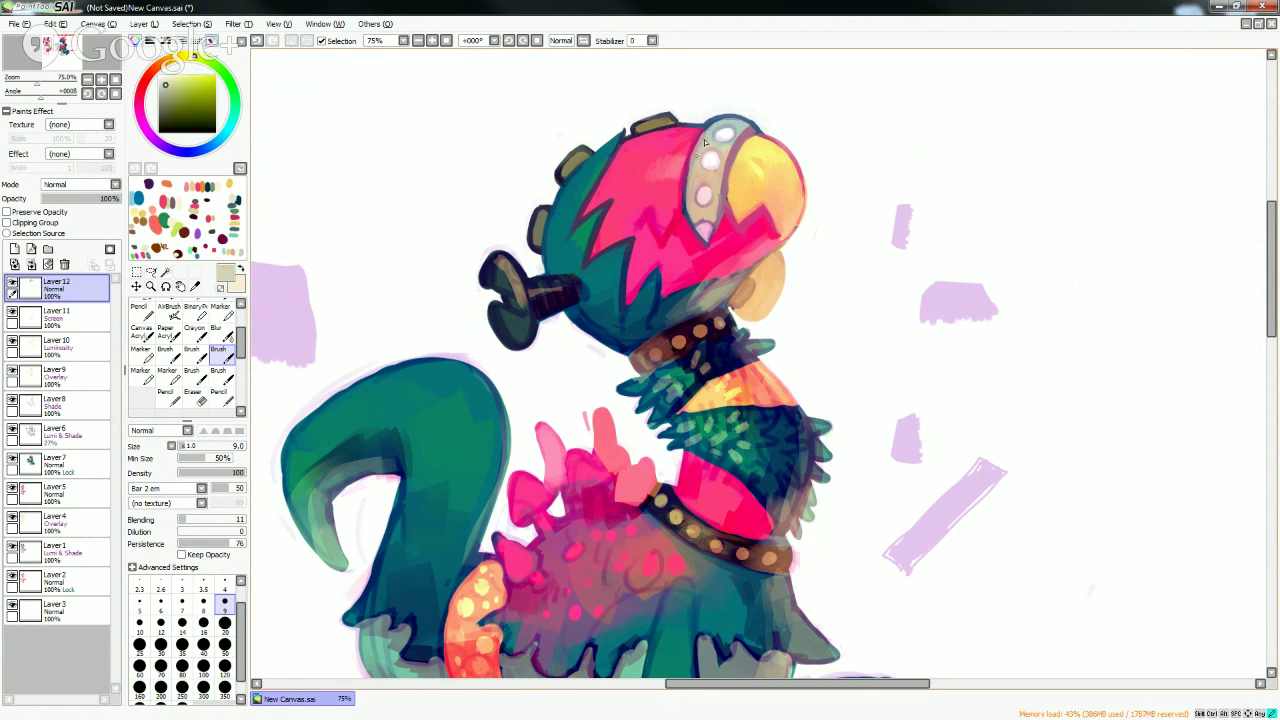
alt+click(713, 148)
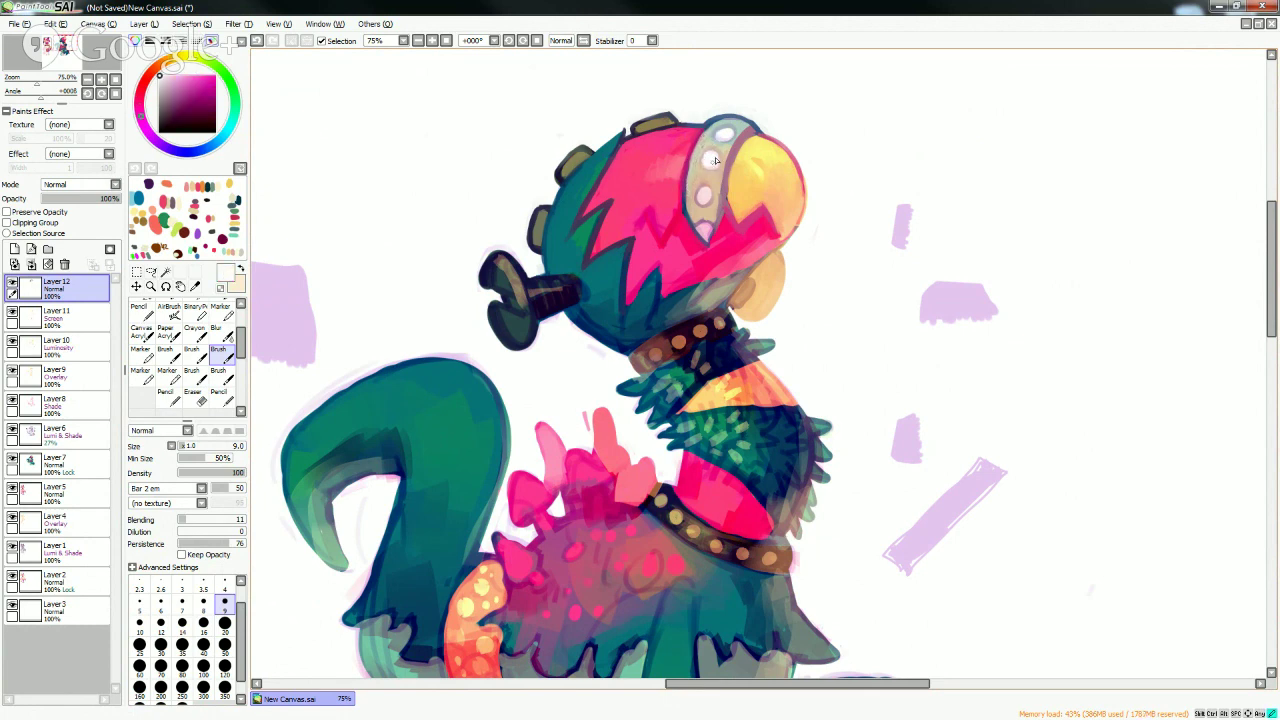
alt+click(718, 150)
alt+click(712, 150)
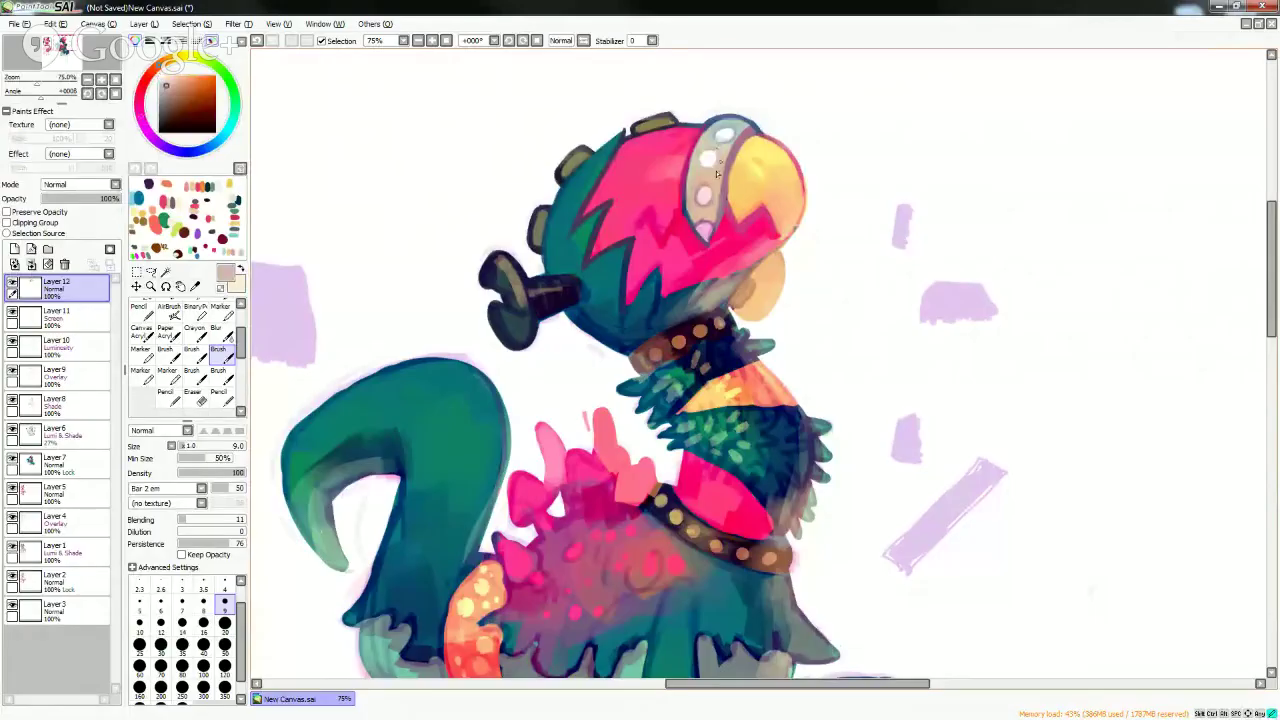
alt+click(710, 186)
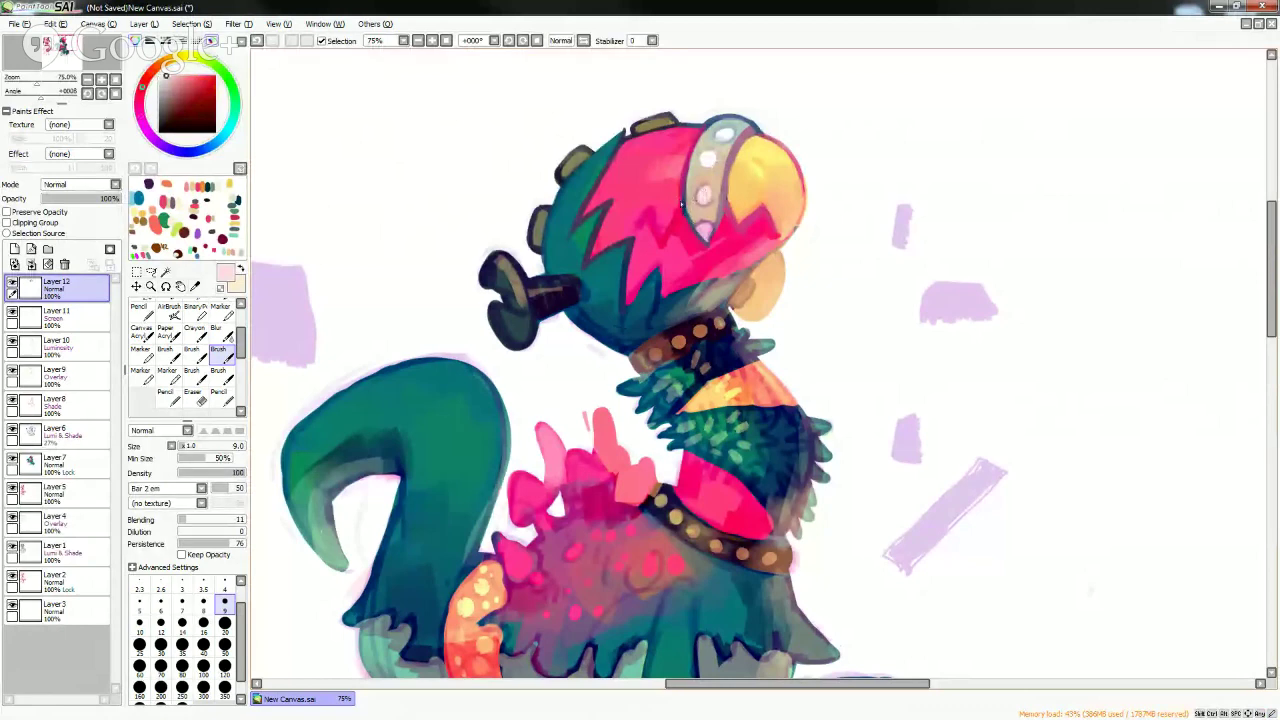
- Repaint the pink zigzag beside the strap with sampled purplish magenta and pink
alt+click(684, 204)
alt+click(686, 188)
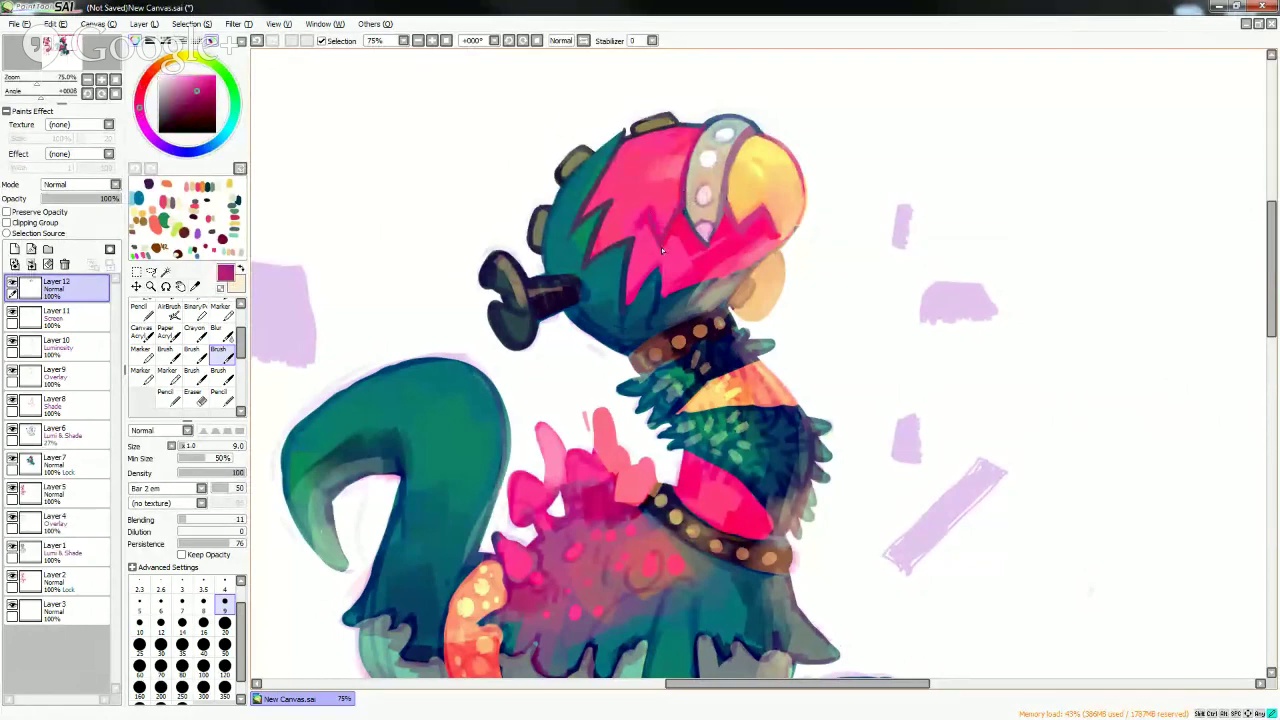
alt+click(644, 228)
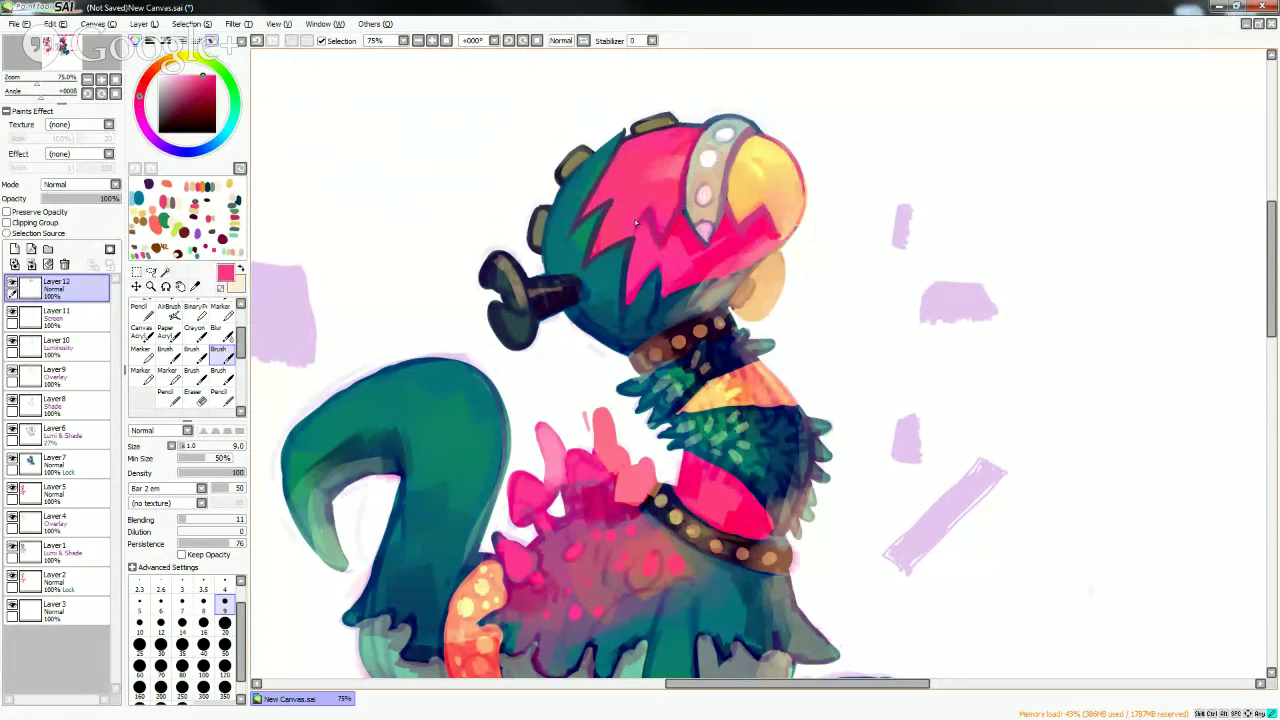
- Sharpen the strap's pointed lower end with sampled dark blue, magenta and tan
alt+click(722, 234)
alt+click(686, 214)
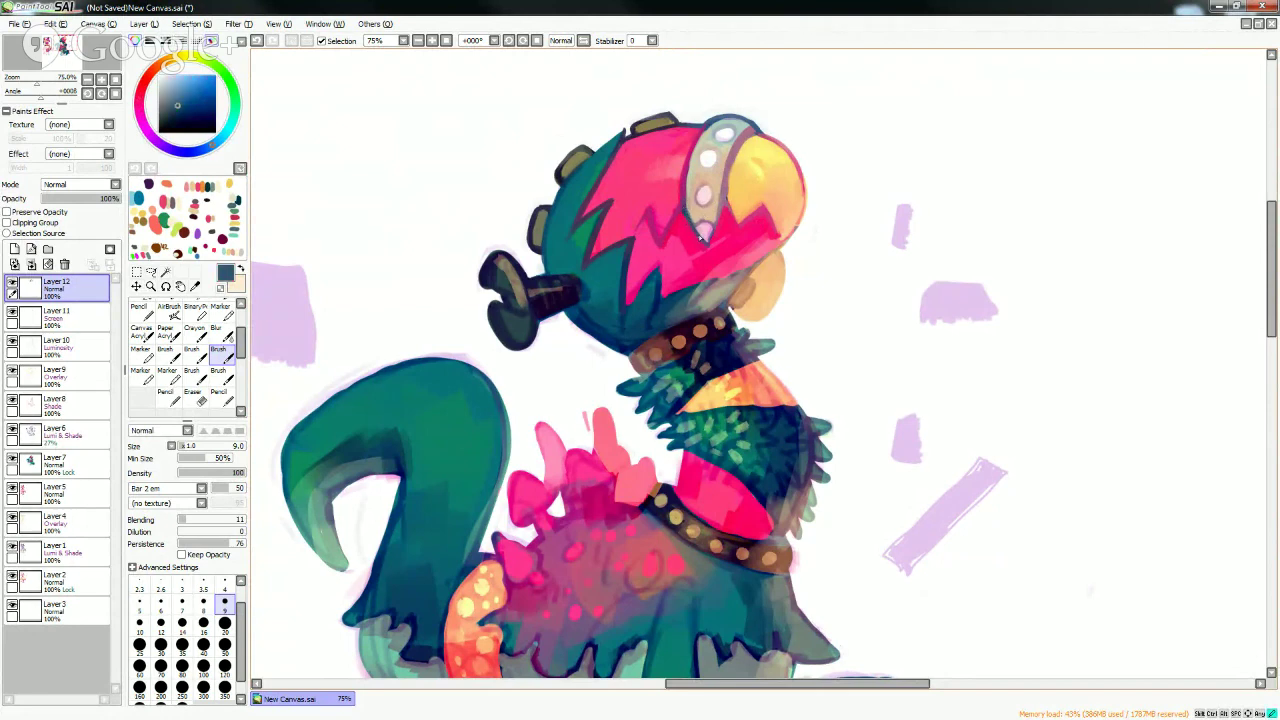
alt+click(716, 222)
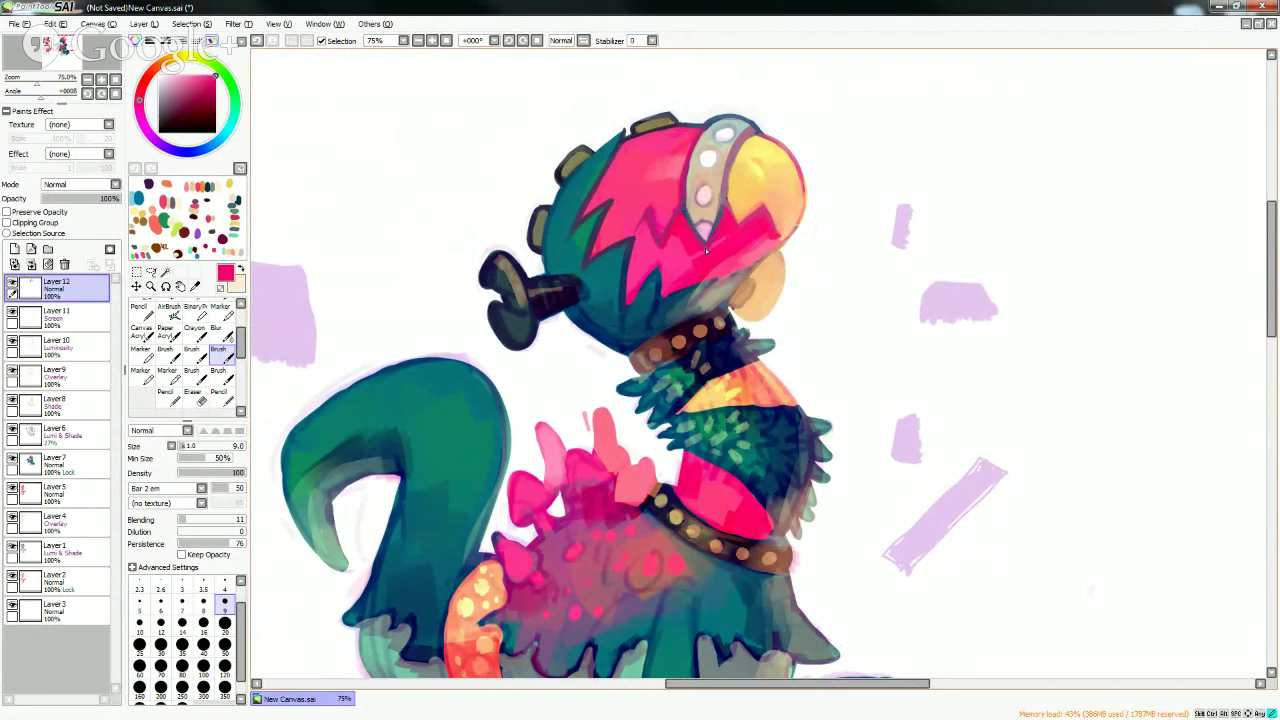
alt+click(709, 213)
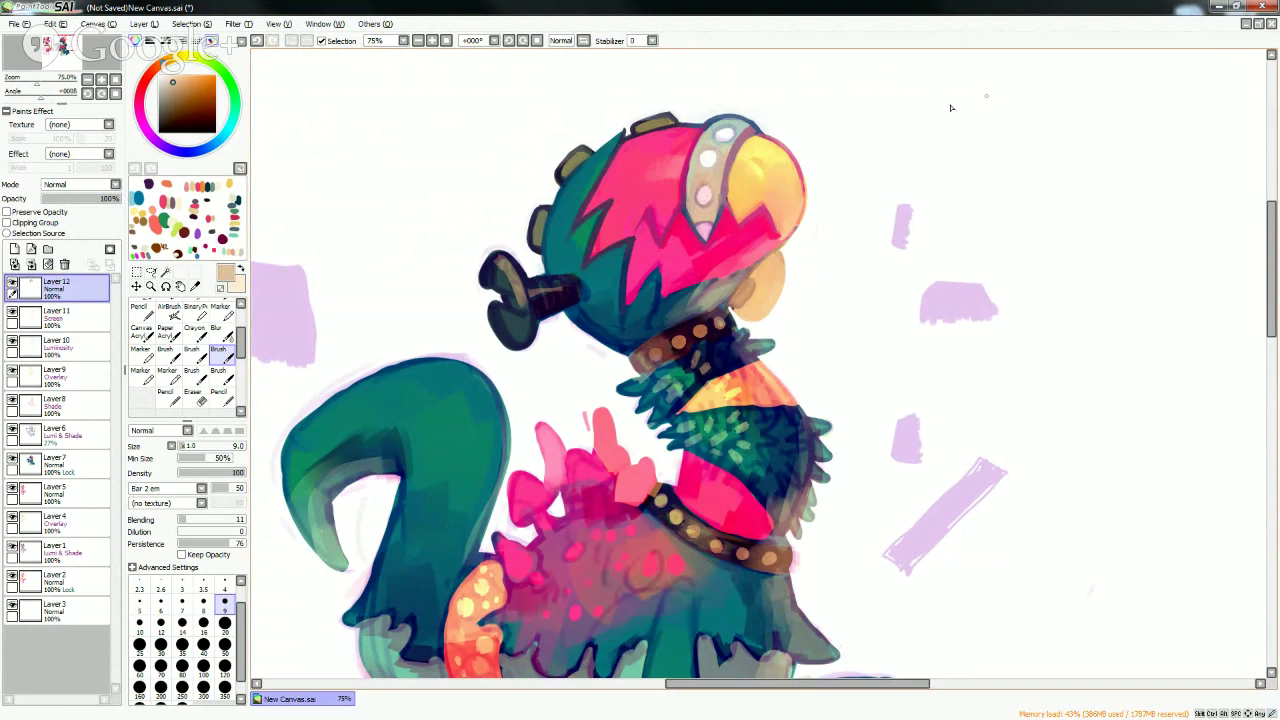
- Repaint the pink and grey underside of the head with sampled slate and magenta at brush size 16, and outline it in dark blue at size 9
mouse_move(1268, 295)
mouse_down()
mouse_move(1268, 338)
mouse_move(1268, 302)
mouse_up()
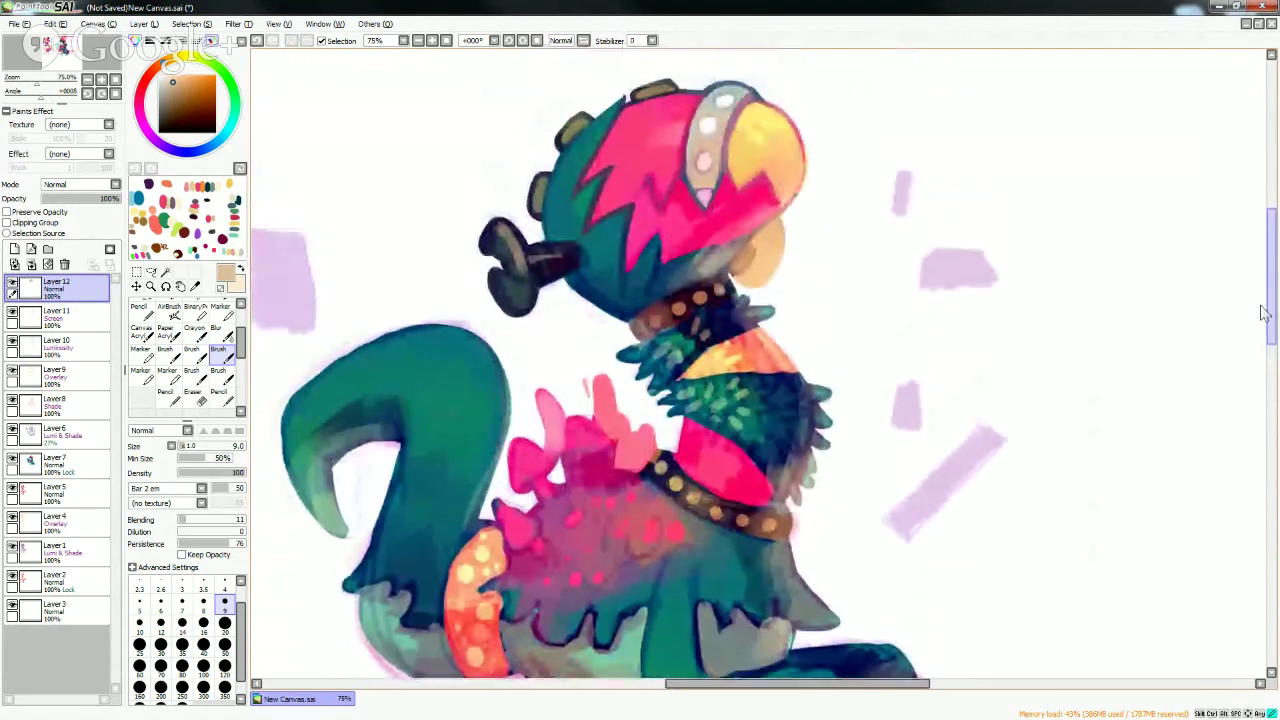
click(204, 626)
right_click(700, 261)
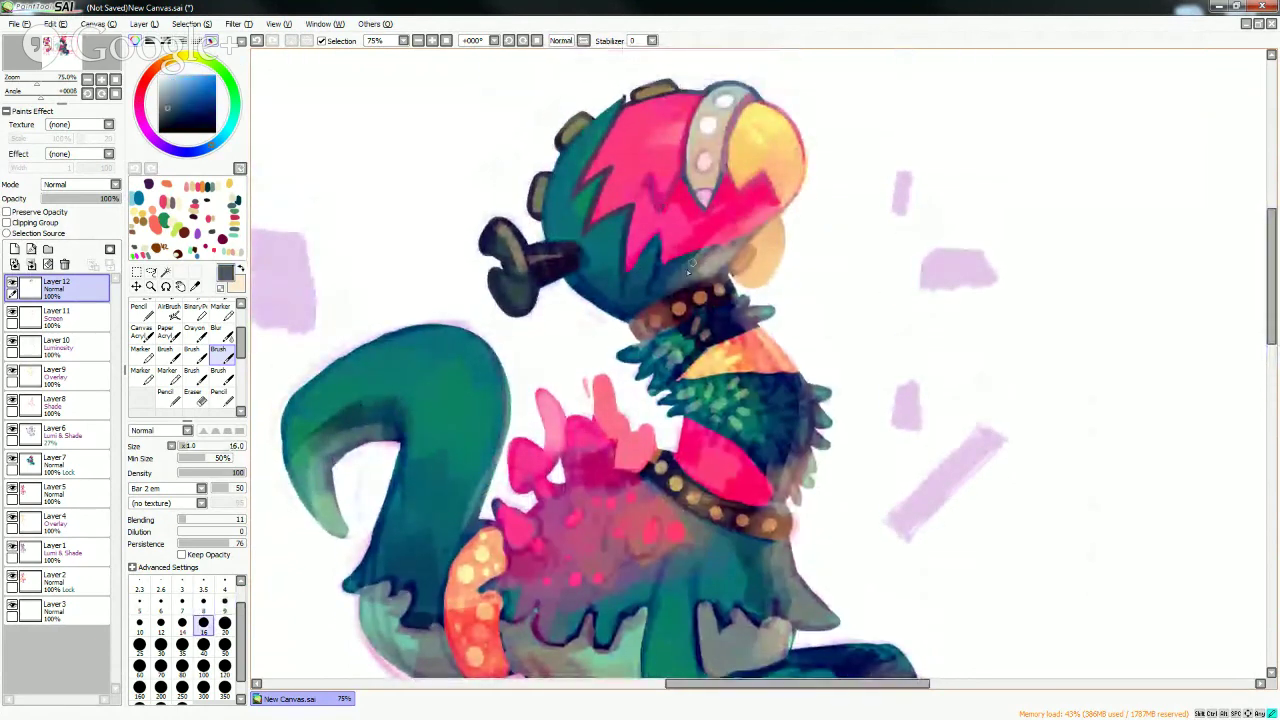
right_click(685, 268)
alt+click(728, 230)
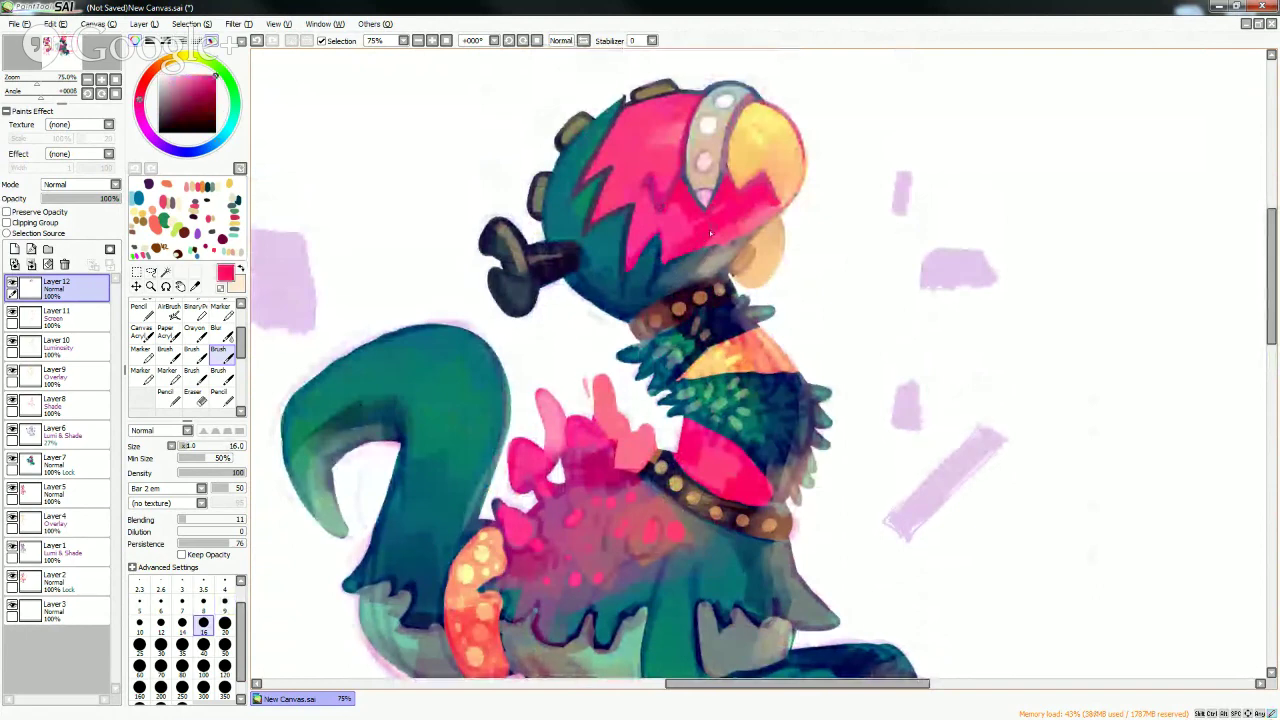
mouse_move(718, 240)
mouse_down()
mouse_move(783, 190)
mouse_move(711, 260)
mouse_move(734, 239)
mouse_up()
right_click(743, 229)
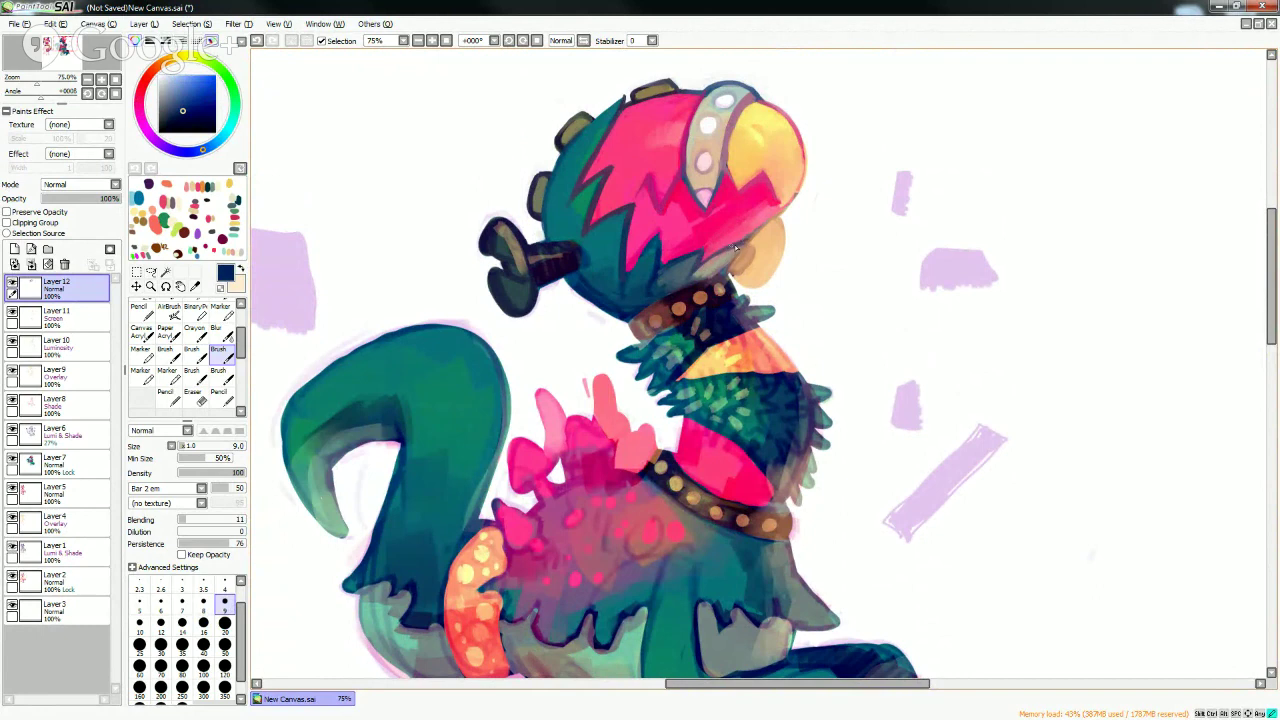
drag(750, 238, 722, 270)
- Smooth the pink area just below the beak with sampled pink and magenta, using brush size 20
alt+click(773, 205)
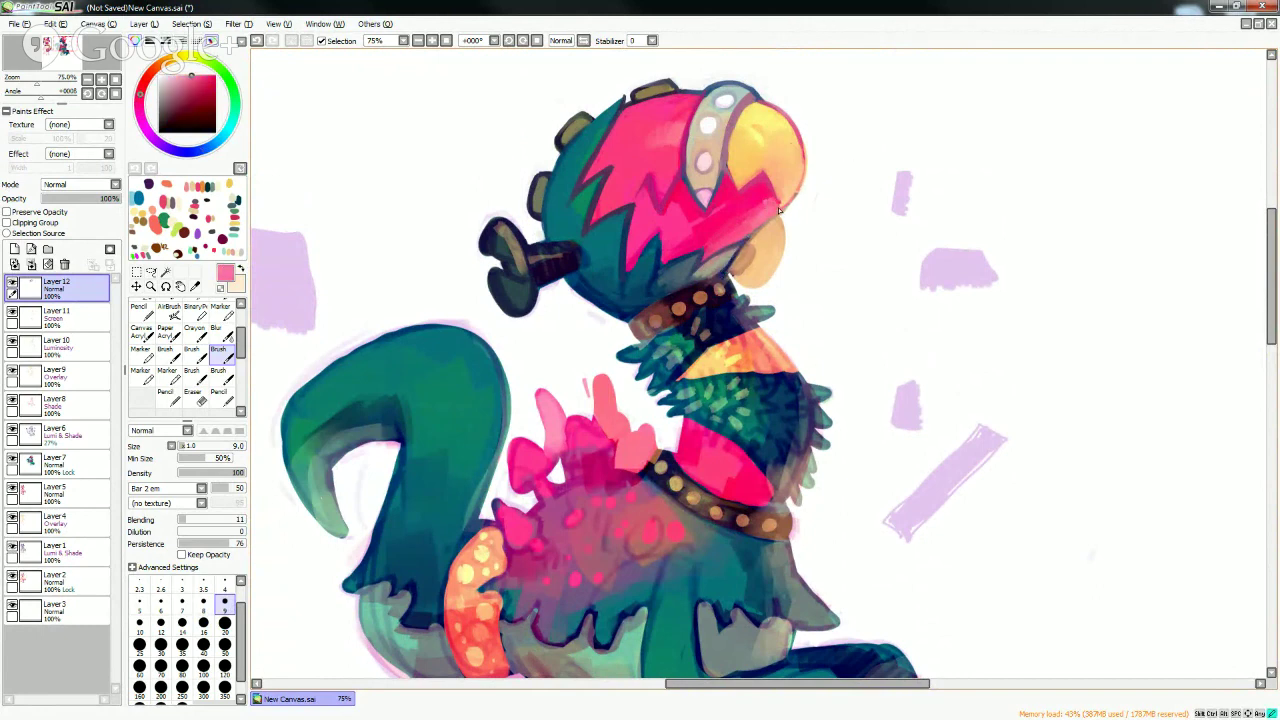
key(bracketright)
key(bracketright)
key(bracketright)
key(bracketright)
key(bracketright)
alt+click(754, 197)
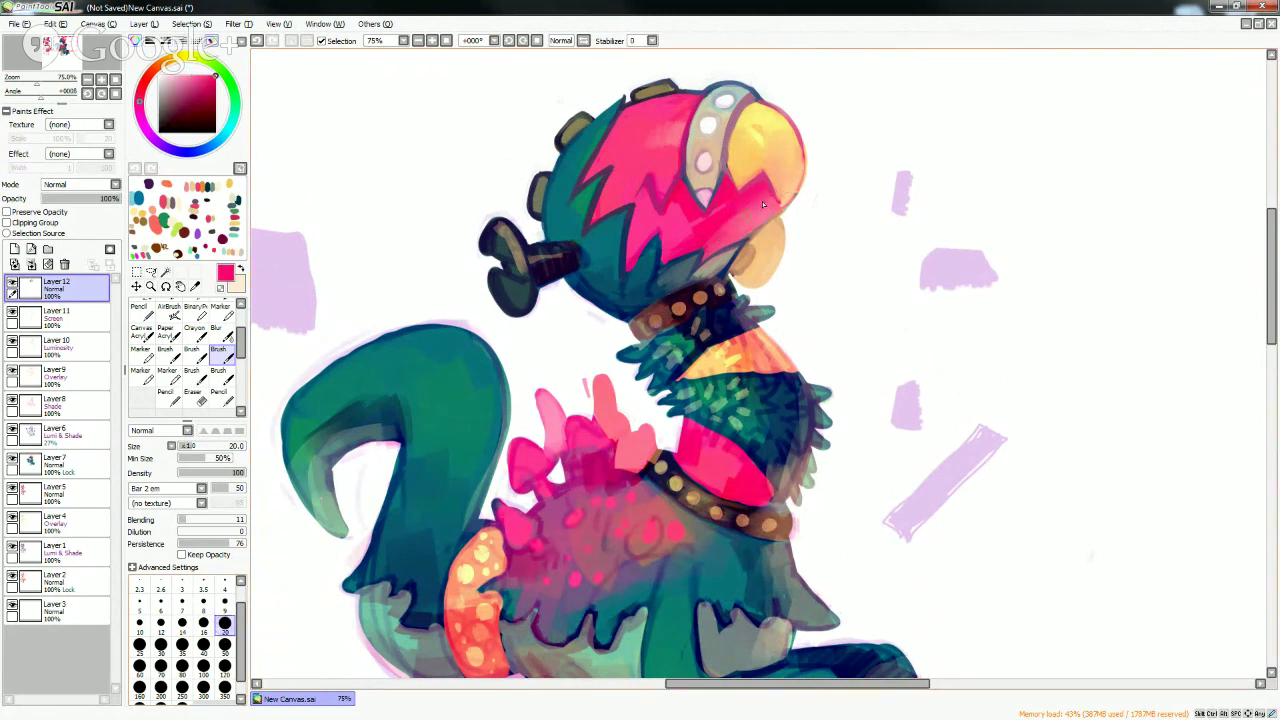
- Refine the beak's lower tip and outer edge with sampled peach and salmon, using brush size 4
key(bracketleft)
key(bracketleft)
key(bracketleft)
key(bracketleft)
key(bracketleft)
key(bracketleft)
key(bracketleft)
key(bracketleft)
key(bracketleft)
key(bracketleft)
alt+click(779, 188)
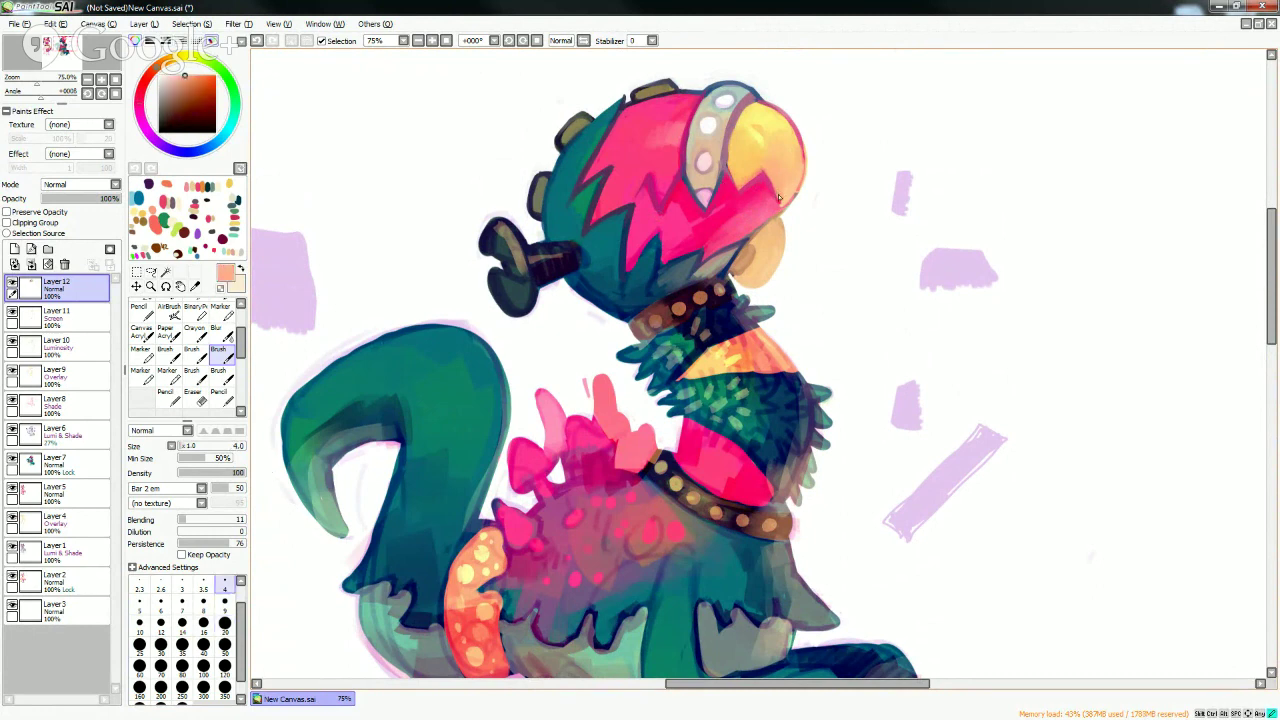
alt+click(798, 201)
alt+click(801, 160)
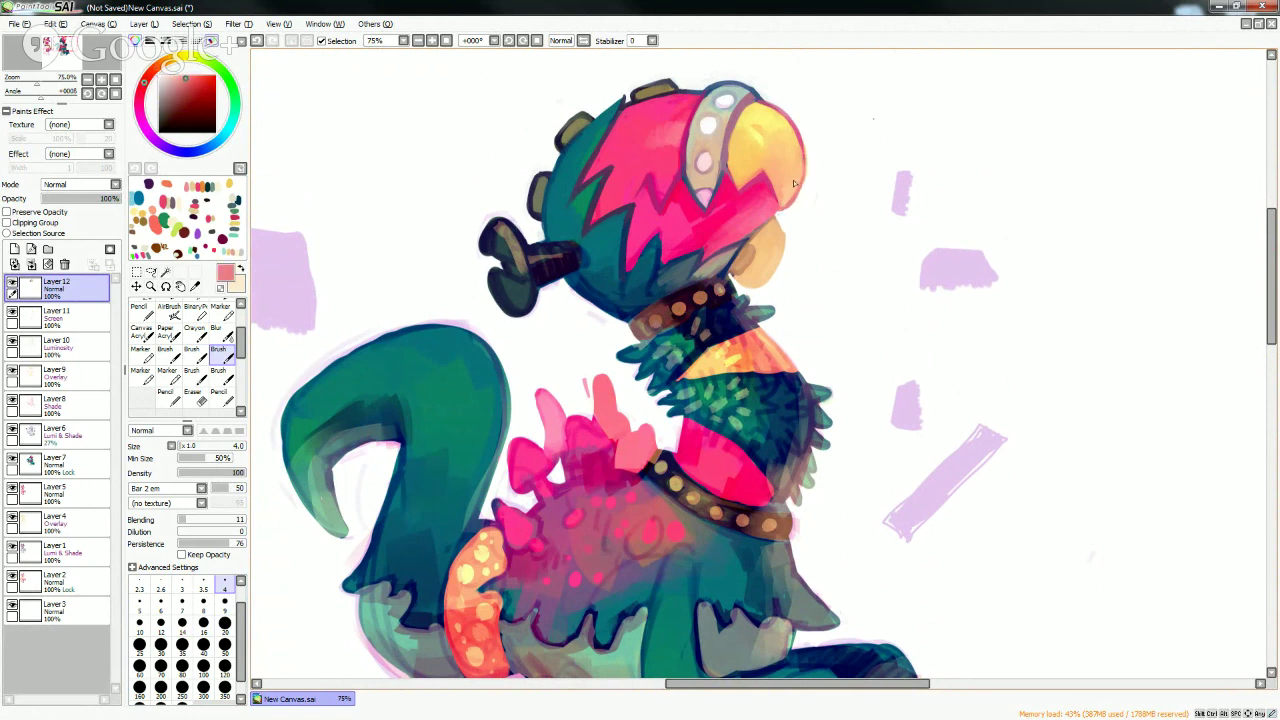
- Touch up the beak's inner edge along the strap with sampled orange and yellow, using brush size 8
key(bracketright)
key(bracketright)
key(bracketright)
key(bracketright)
alt+click(734, 163)
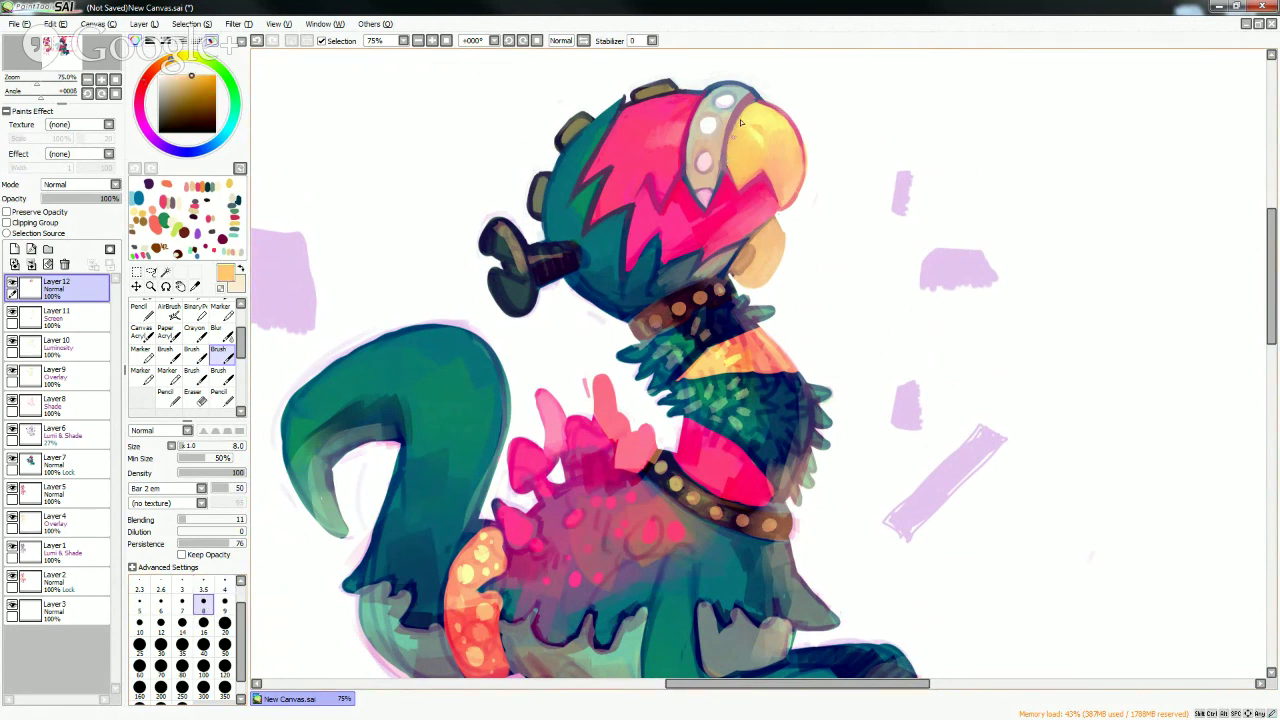
alt+click(744, 114)
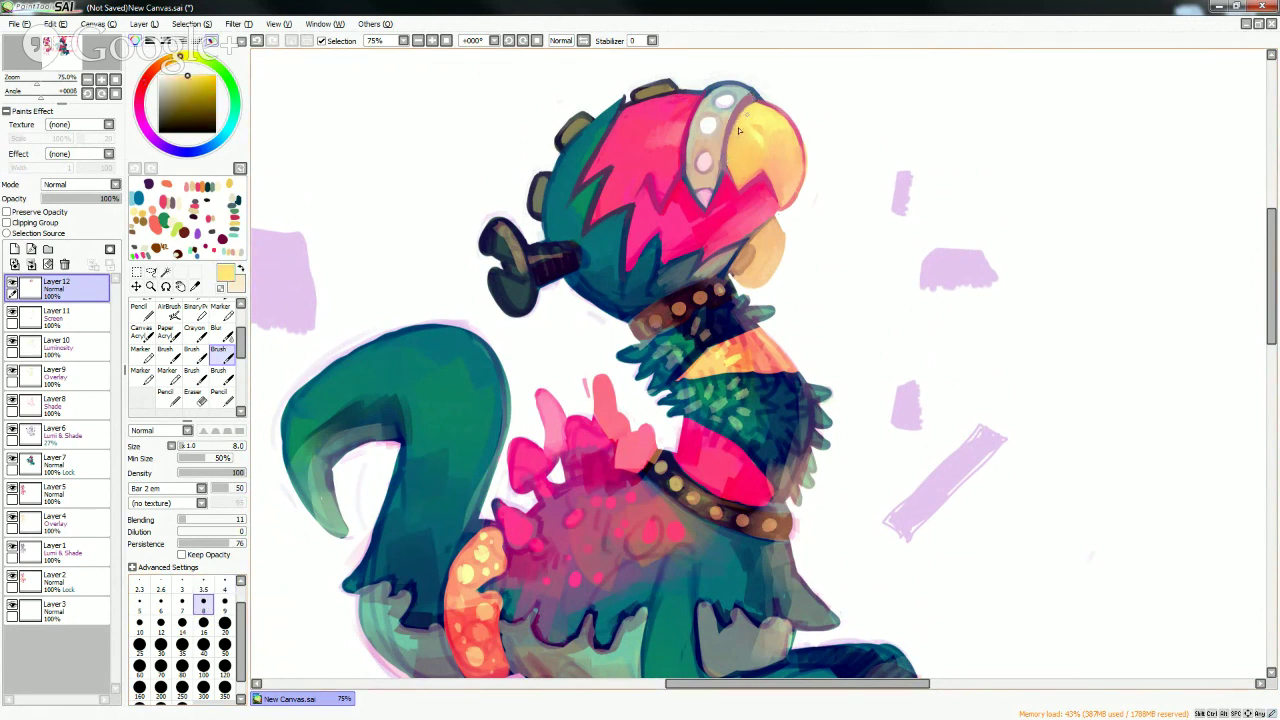
- Touch up the strap and studs with sampled taupe and pale pink, and darken the zigzag outline below the beak with dark indigo
alt+click(709, 129)
alt+click(714, 114)
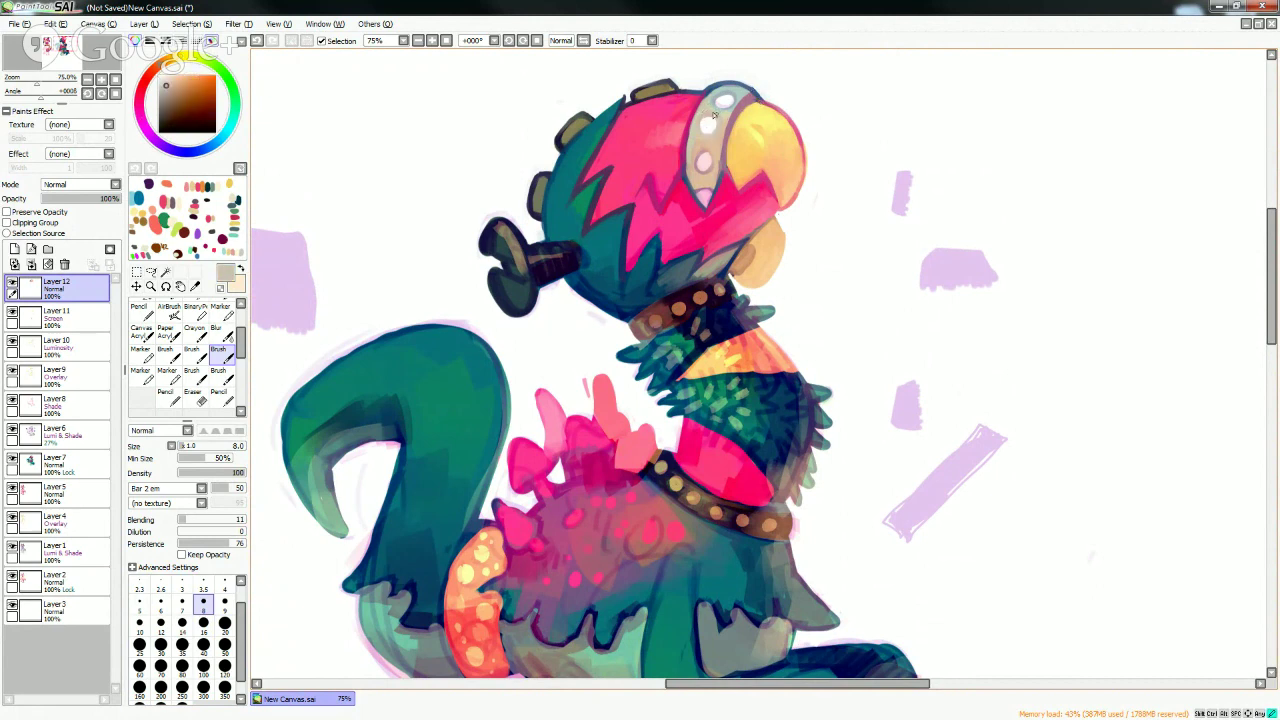
alt+click(720, 106)
alt+click(702, 163)
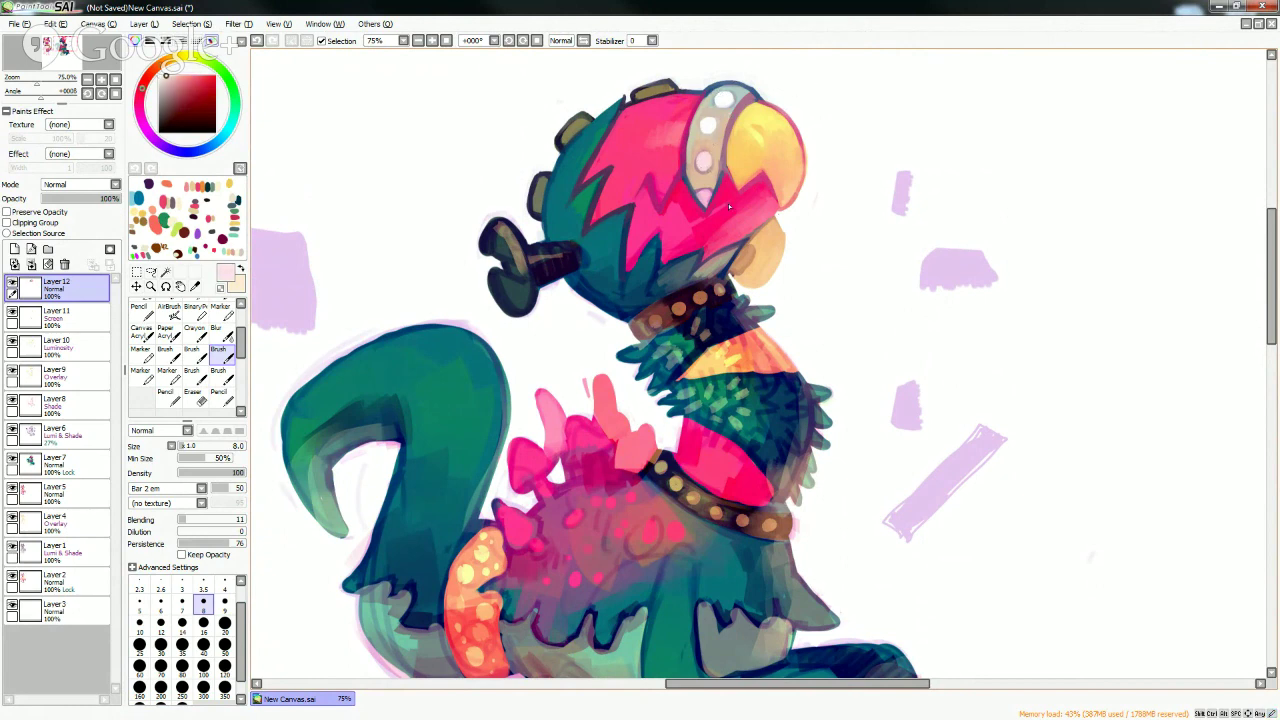
alt+click(714, 210)
alt+click(685, 168)
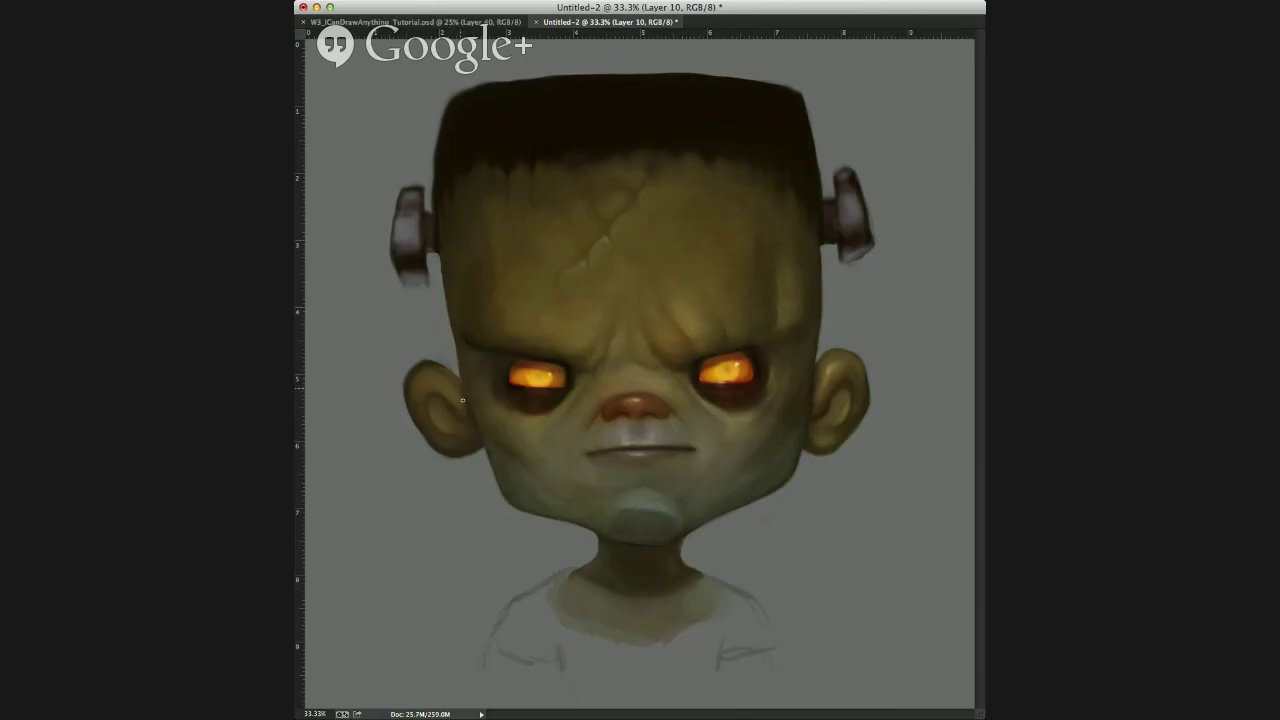
- Switch to the Frankenstein portrait in Photoshop and touch up the edge between the face and the ear with sampled colours
drag(446, 375, 453, 384)
alt+click(453, 374)
alt+click(453, 378)
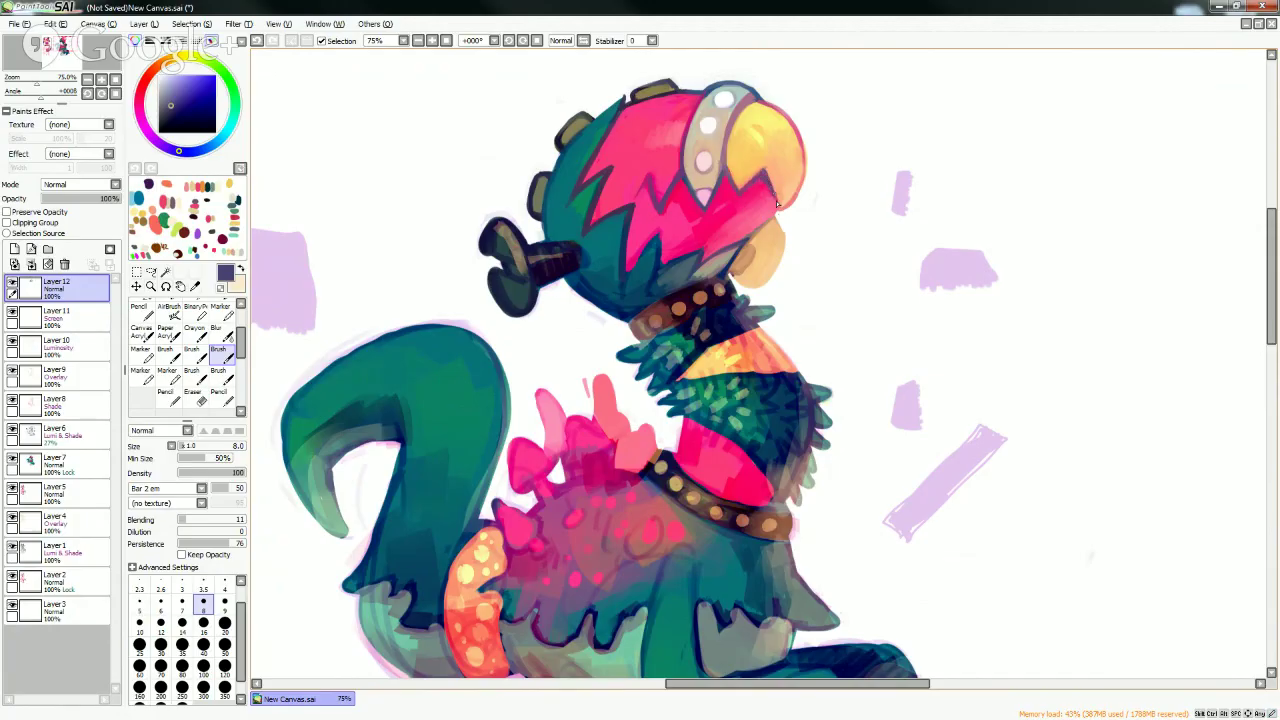
- Return to the creature painting in PaintTool SAI and refine the strap-beak border with sampled mauve, tan, dusty rose and golden yellow
alt+click(770, 165)
alt+click(724, 173)
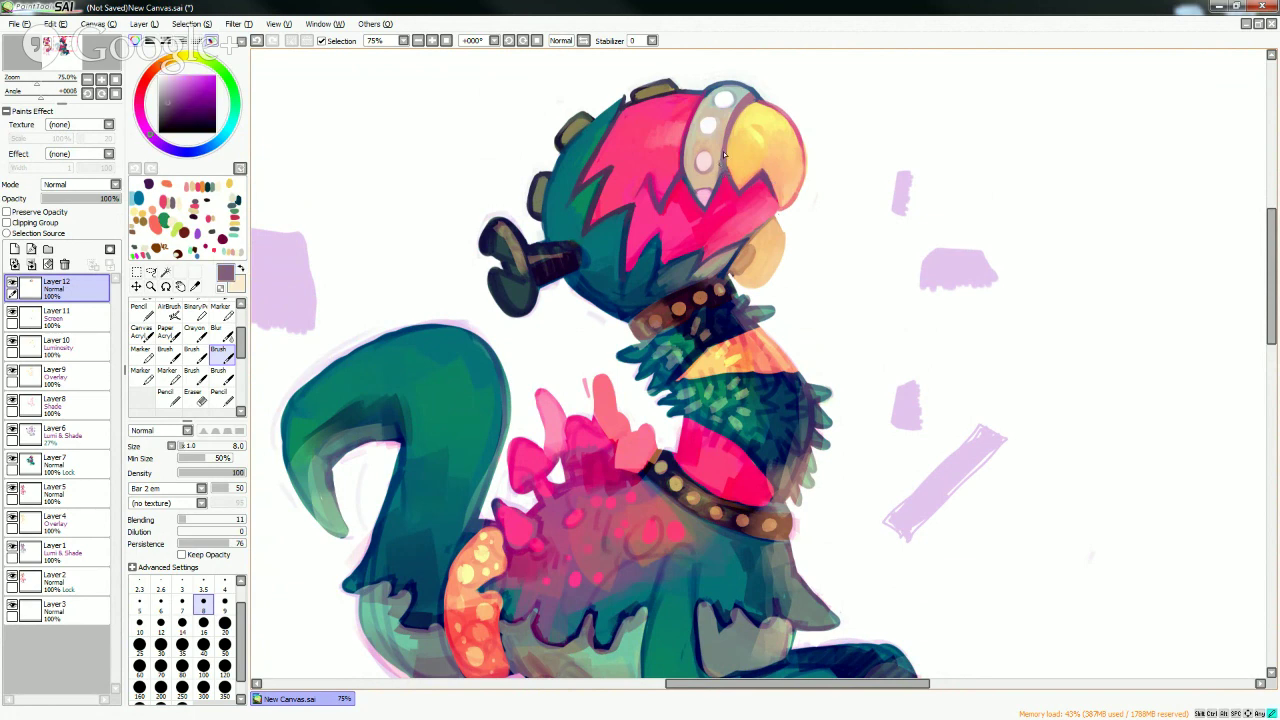
alt+click(714, 155)
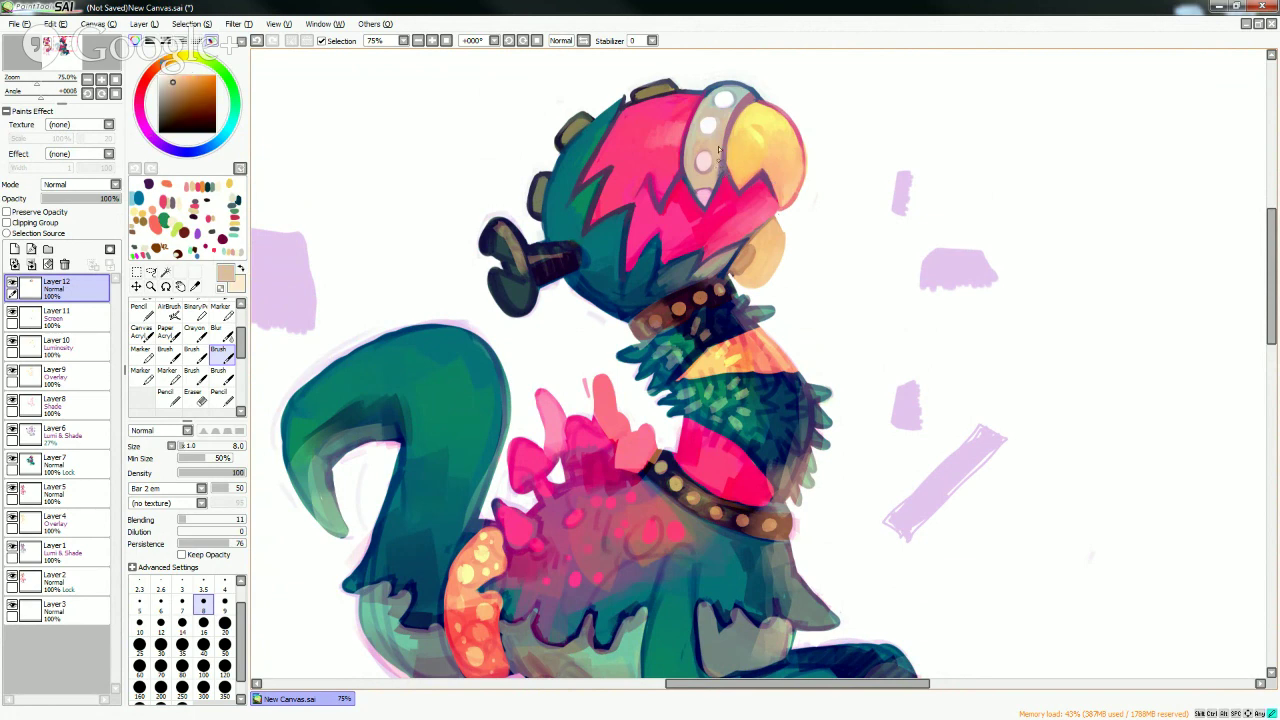
alt+click(729, 138)
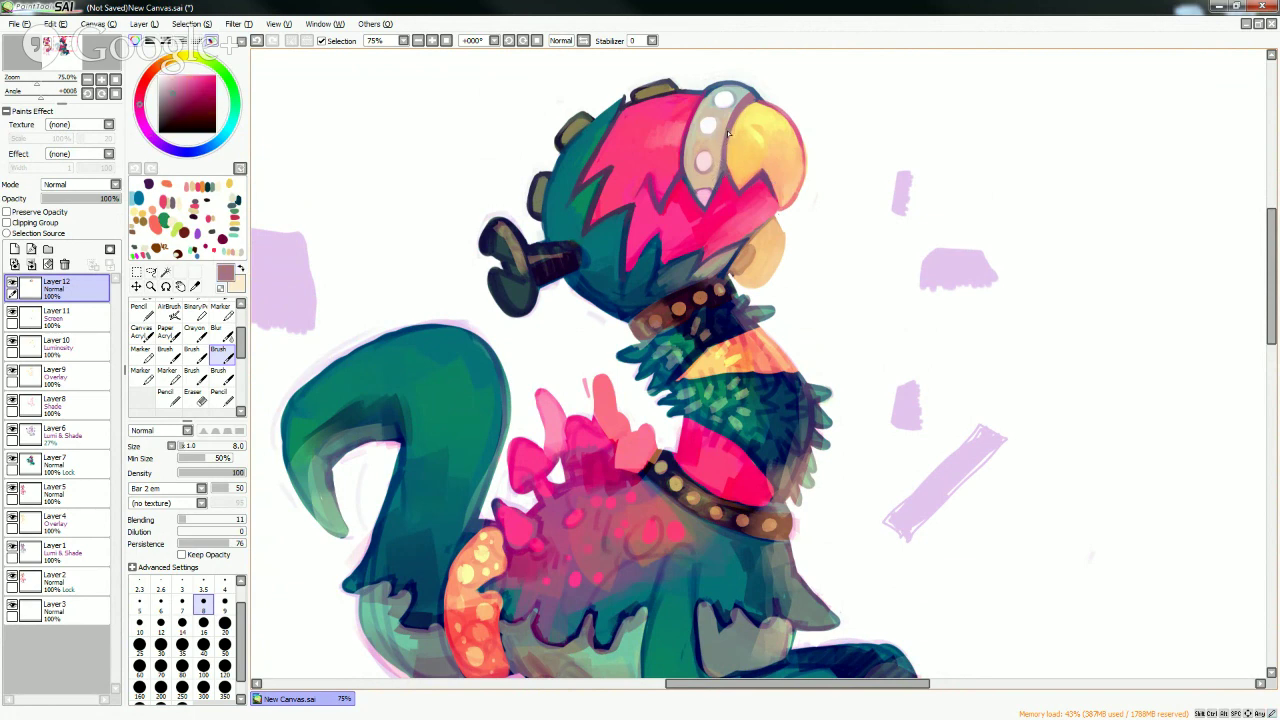
alt+click(733, 163)
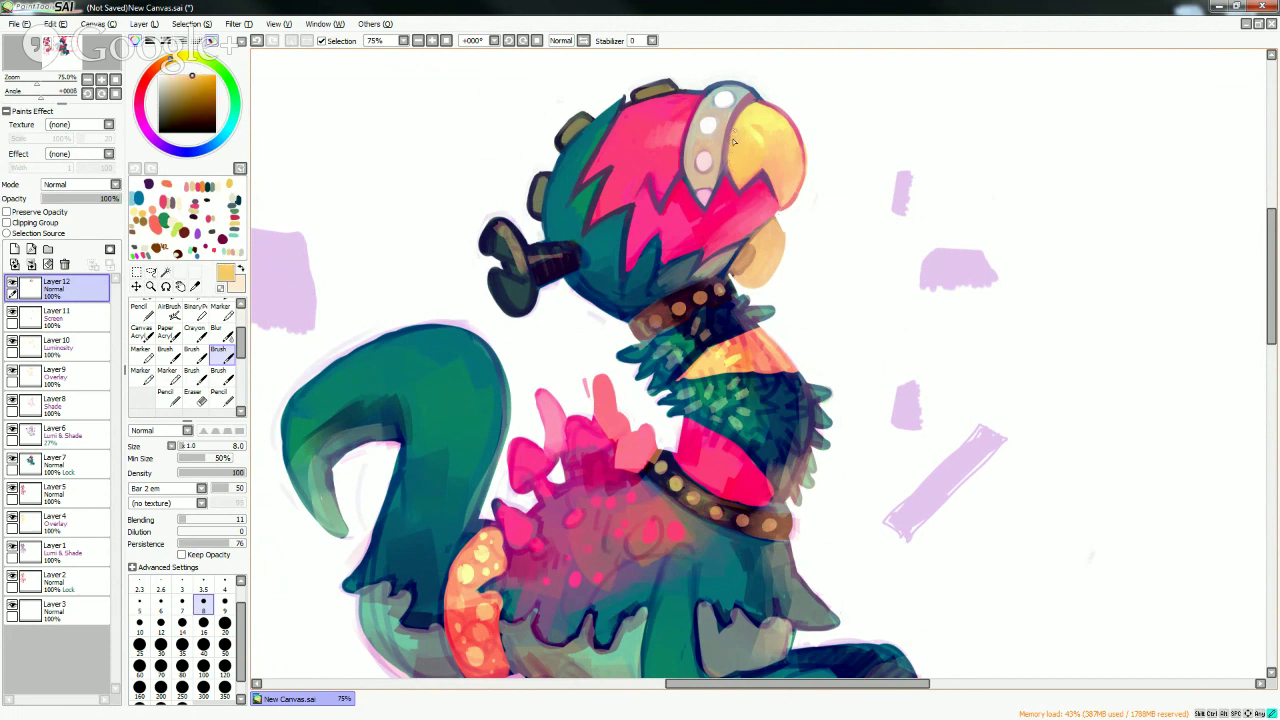
- Darken the bolt's shaft and the joint where it meets the head with sampled brown, navy and dark indigo
alt+click(563, 257)
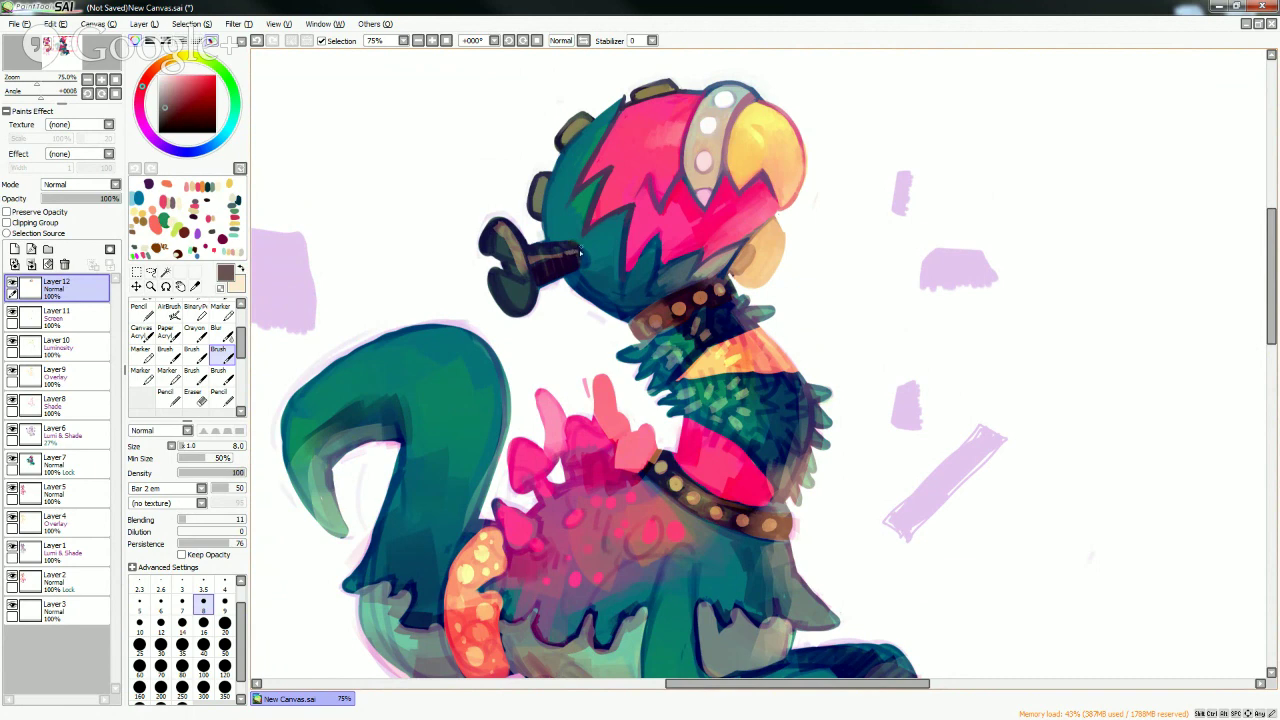
alt+click(585, 262)
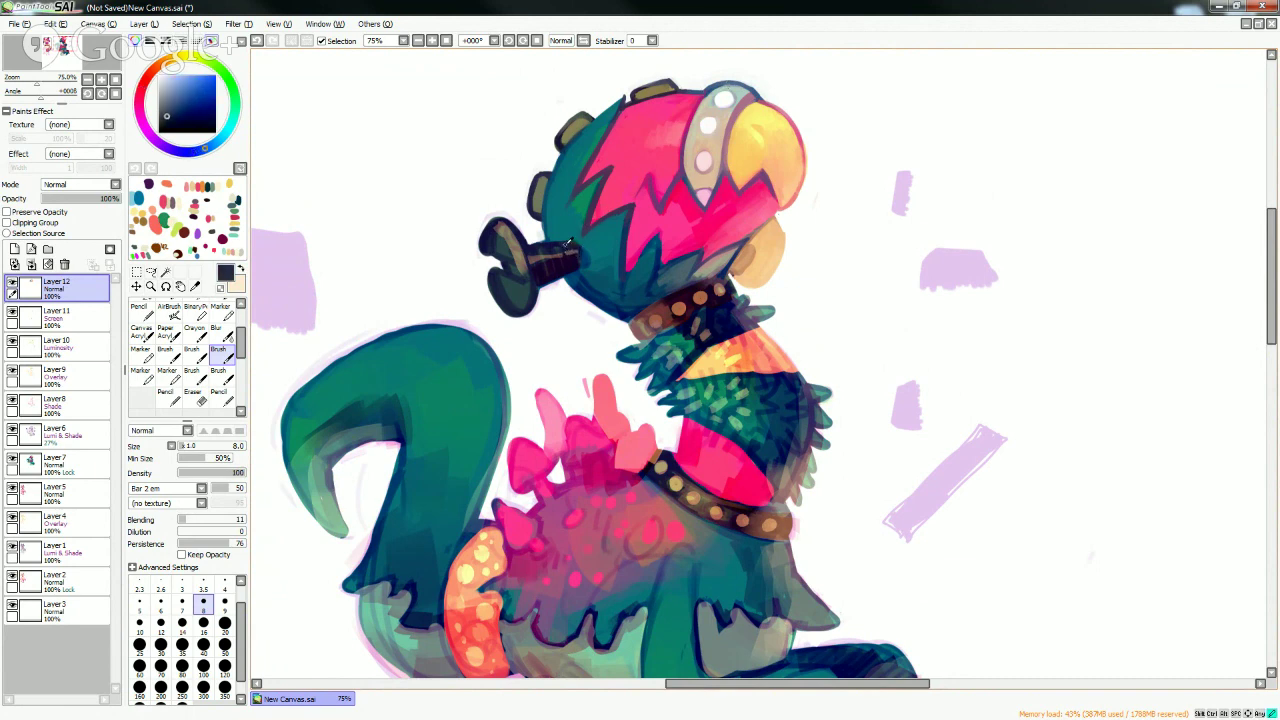
alt+click(584, 261)
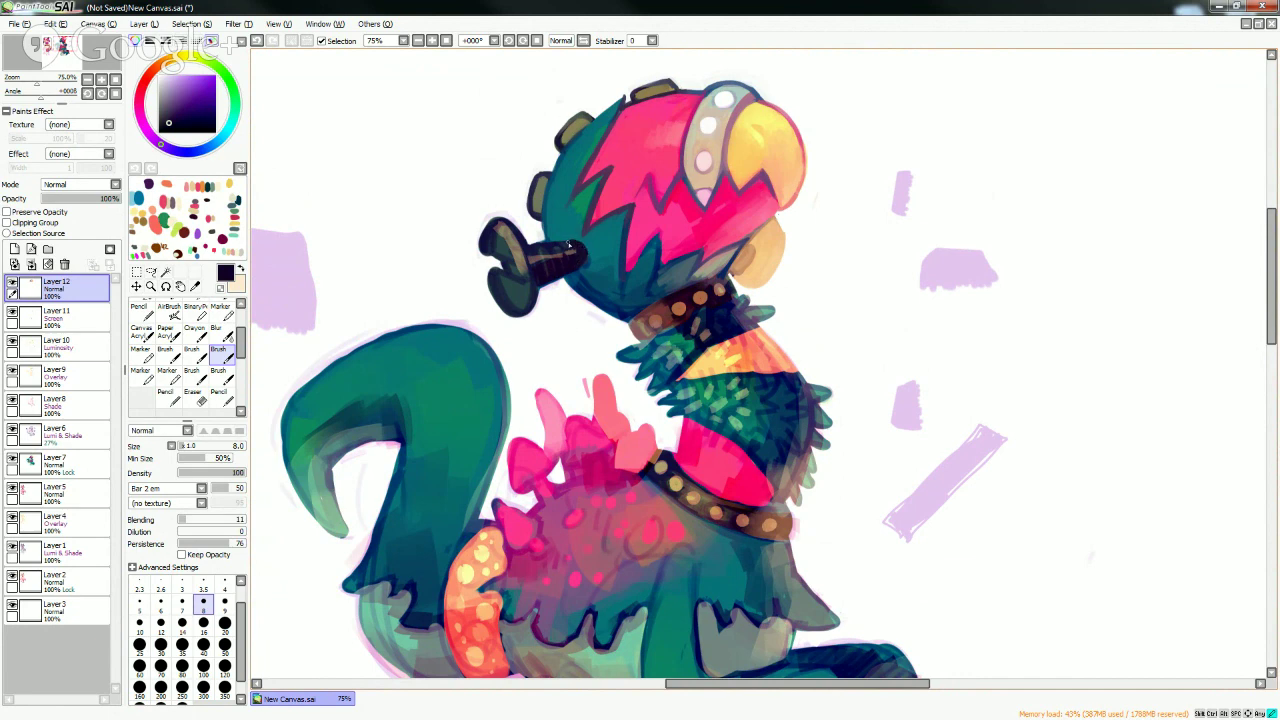
drag(568, 244, 526, 245)
- Refine the back-of-head outline and the shaft end of the bolt with sampled navy and dark indigo, using brush size 9
alt+click(566, 138)
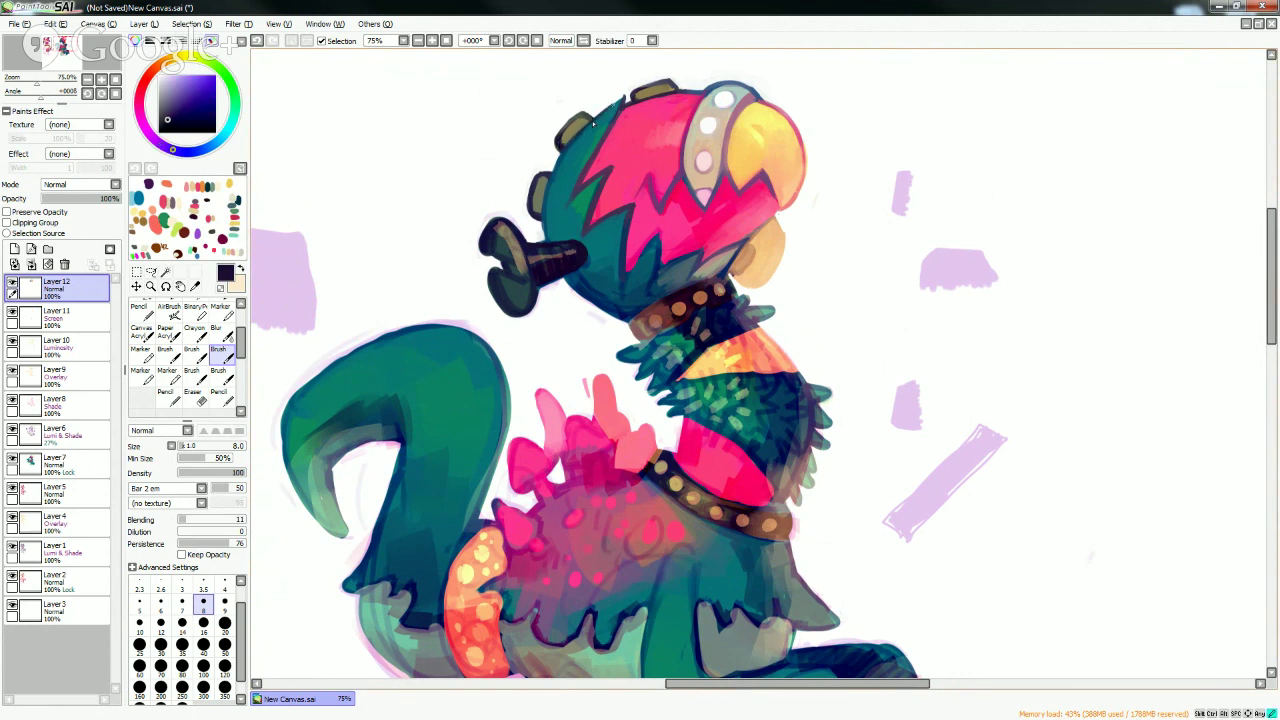
alt+click(619, 96)
alt+click(564, 150)
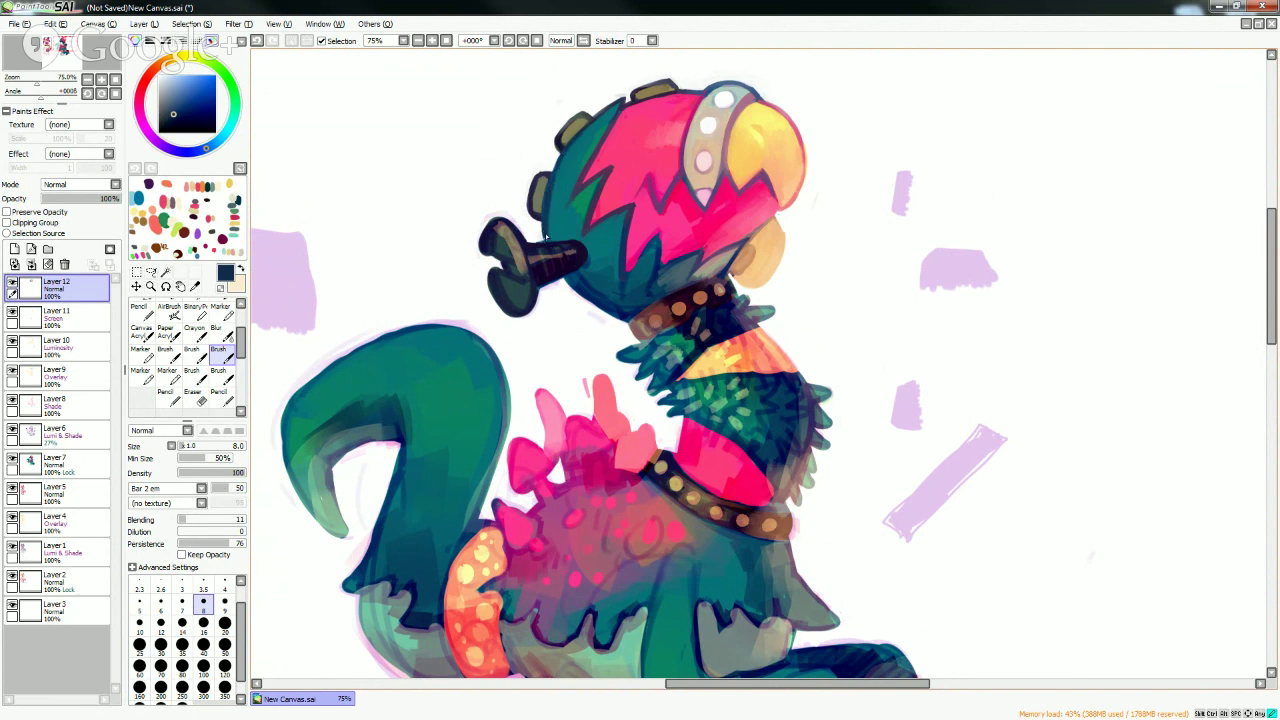
click(224, 602)
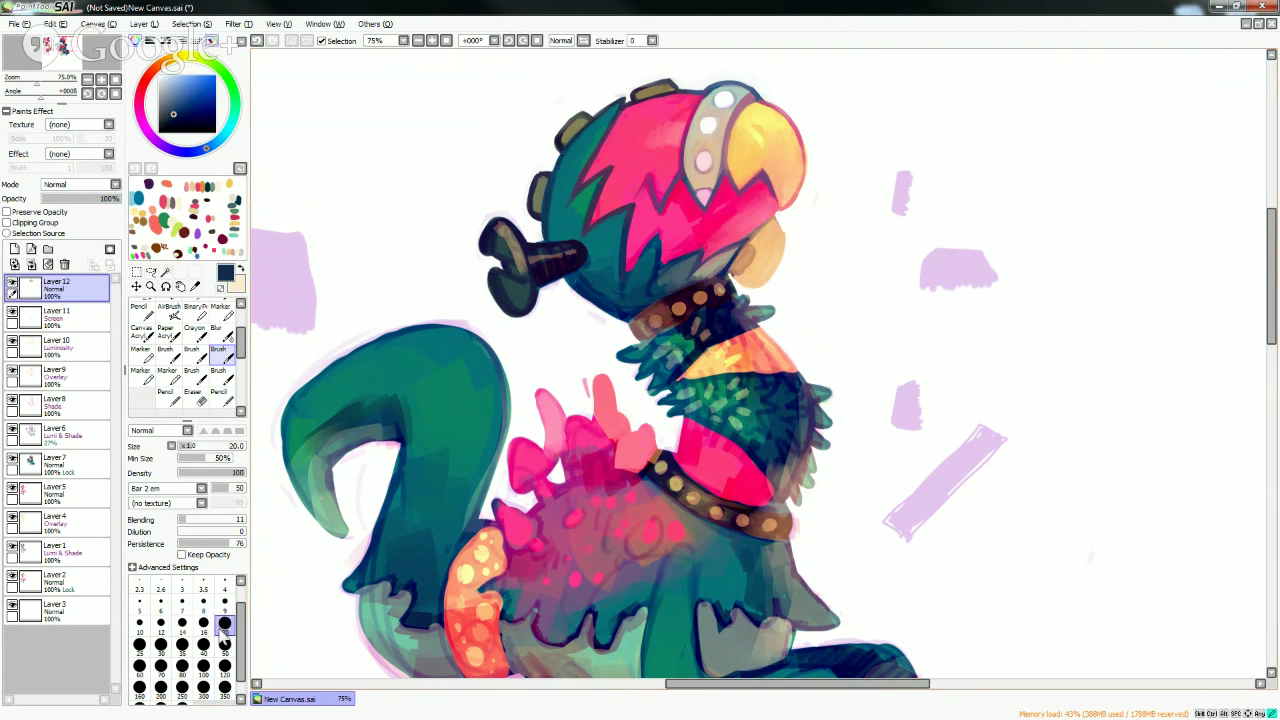
alt+click(596, 262)
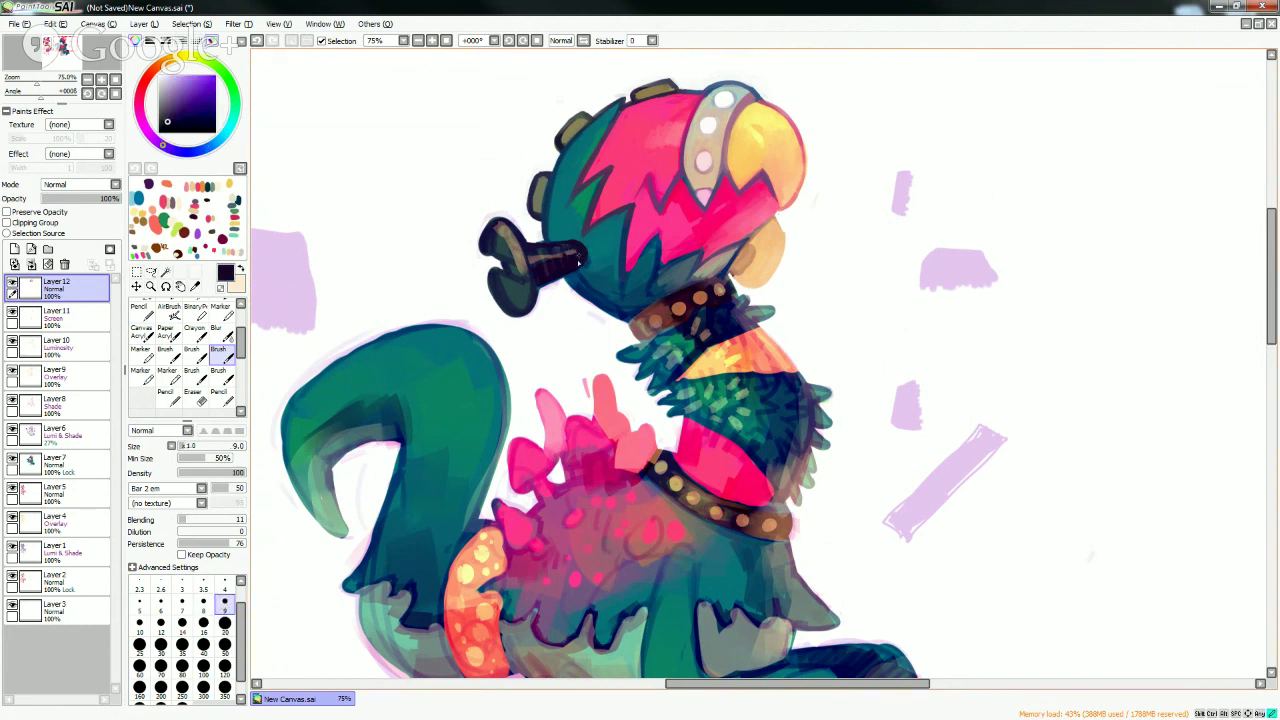
drag(580, 263, 569, 270)
- Blend the teal of the head beside the bolt with sampled teal and deep blue, using brush size 20
click(224, 624)
alt+click(590, 283)
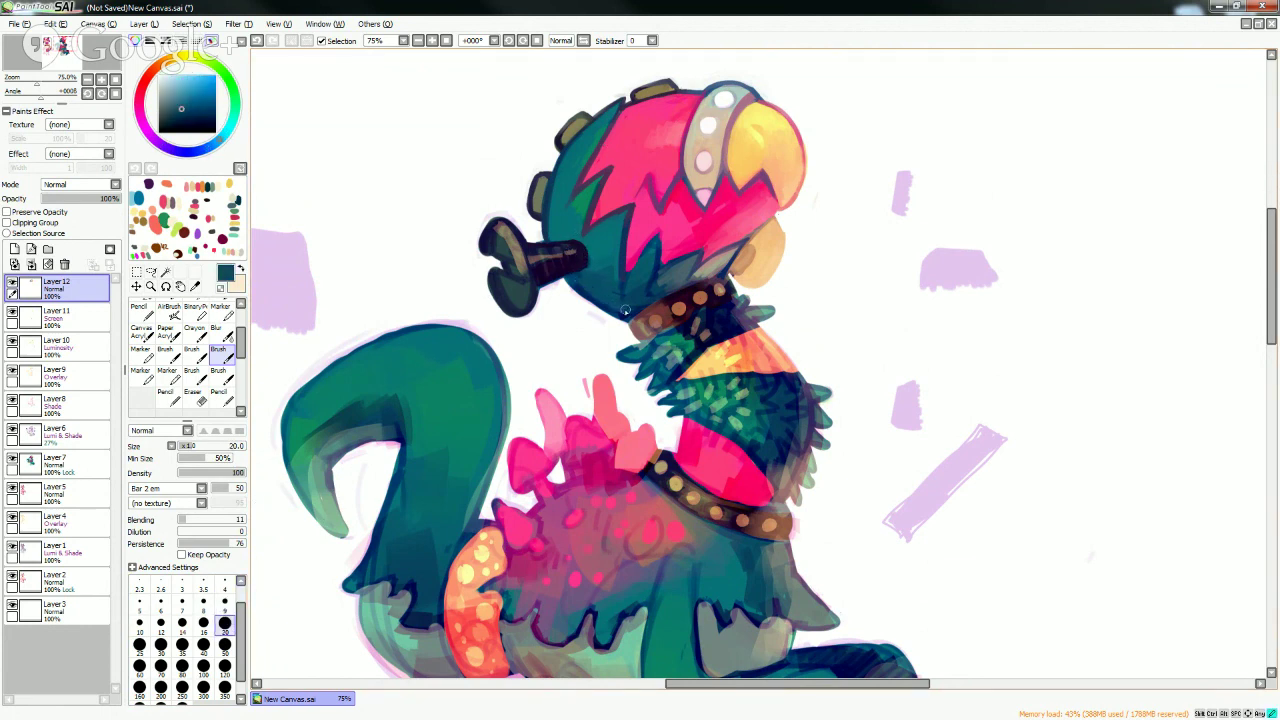
alt+click(610, 240)
mouse_move(611, 243)
mouse_down()
mouse_move(609, 284)
mouse_move(609, 268)
mouse_up()
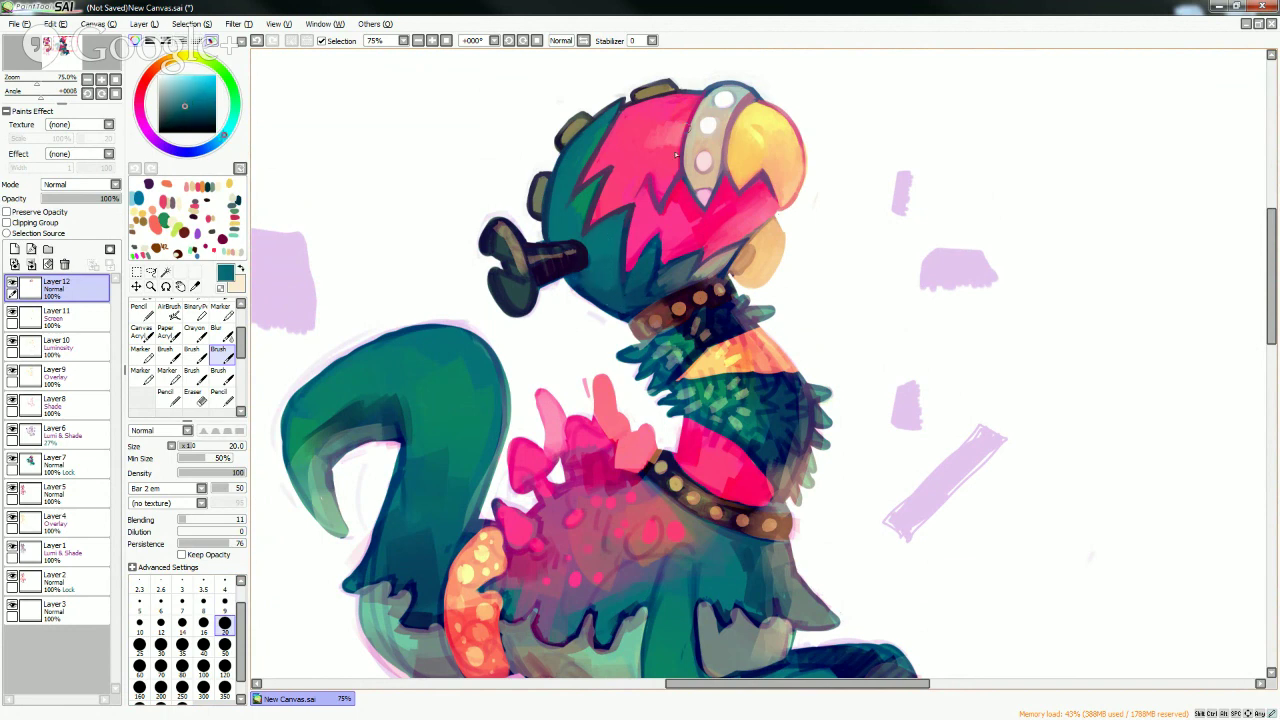
alt+click(577, 203)
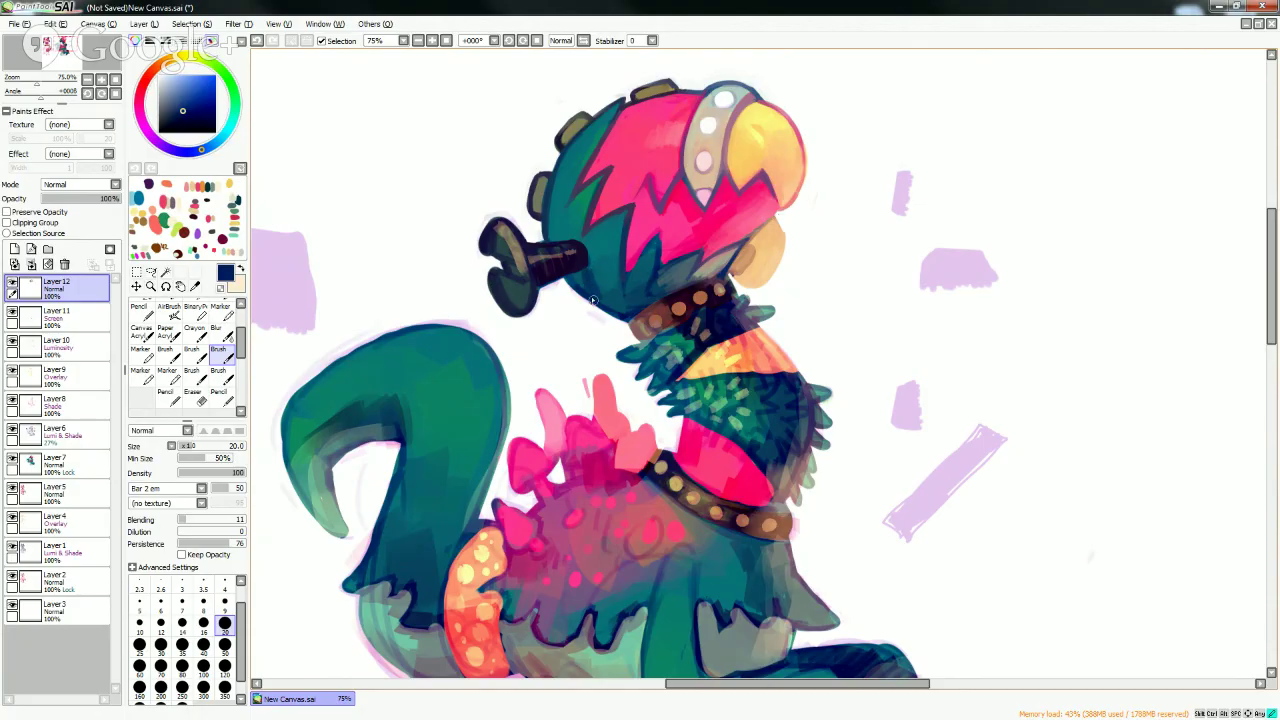
right_click(584, 272)
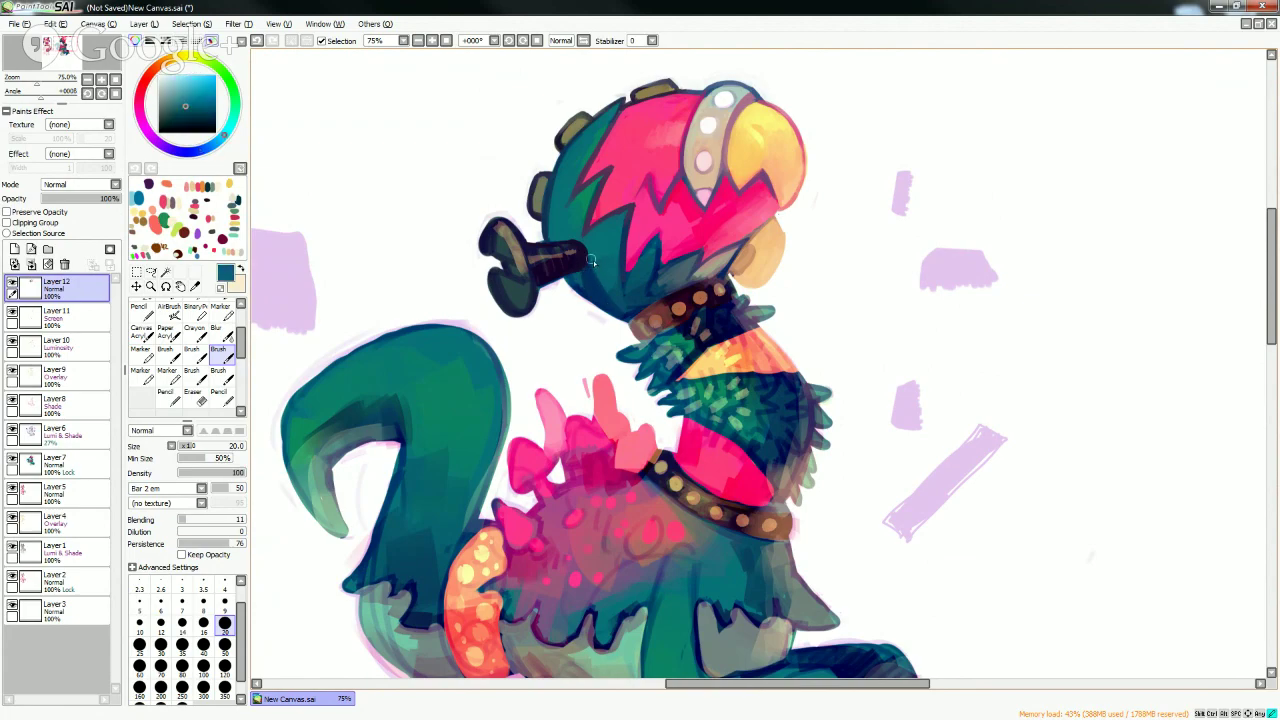
right_click(589, 284)
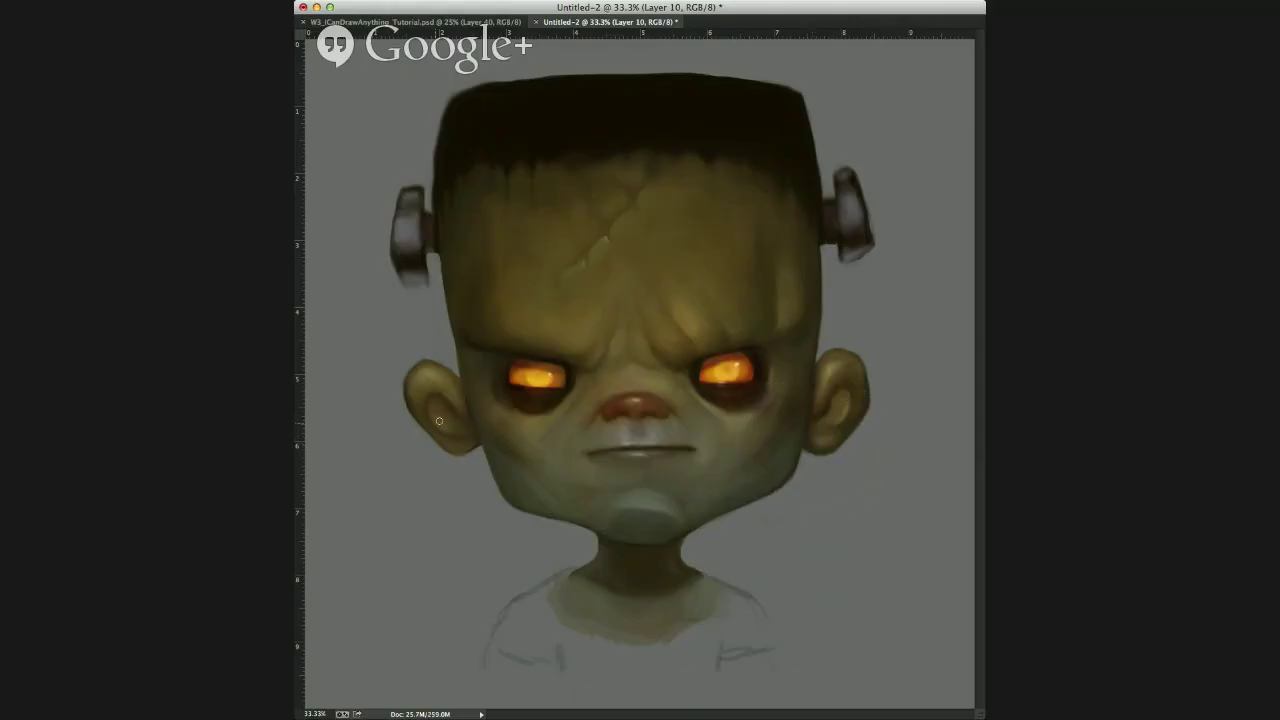
- Switch to the Frankenstein portrait in Photoshop and paint a small shading stroke inside the ear
drag(446, 425, 441, 433)
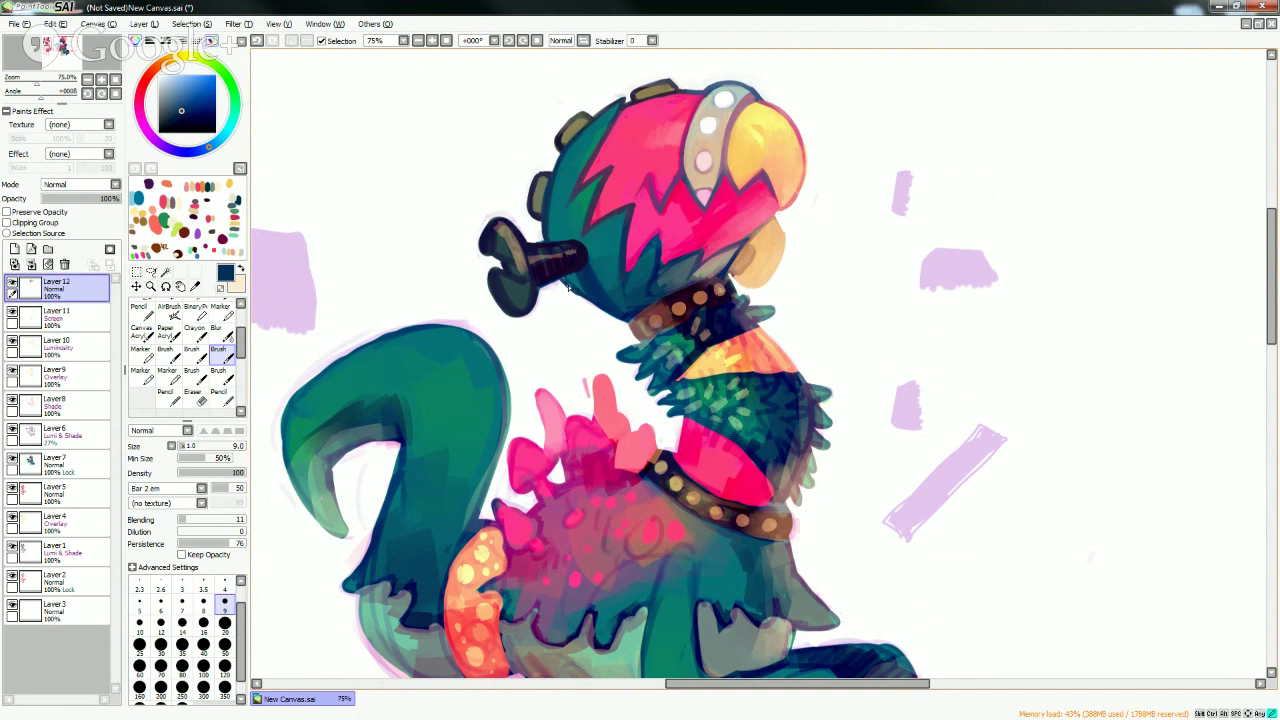
- Return to the creature painting in PaintTool SAI and refine the bolt's lower edge and head with sampled dark indigo, taupe and dark teal
right_click(540, 280)
drag(536, 289, 566, 276)
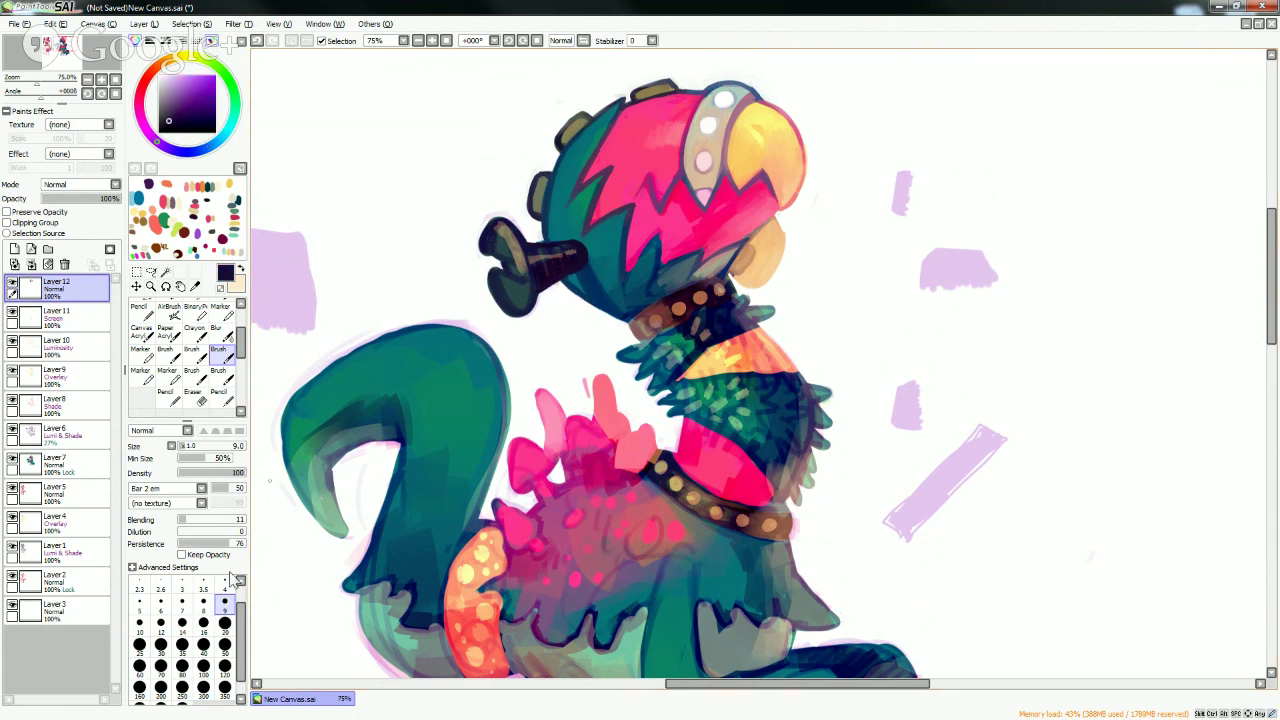
right_click(510, 272)
mouse_move(498, 262)
mouse_down()
mouse_move(522, 274)
mouse_move(524, 300)
mouse_up()
alt+click(518, 267)
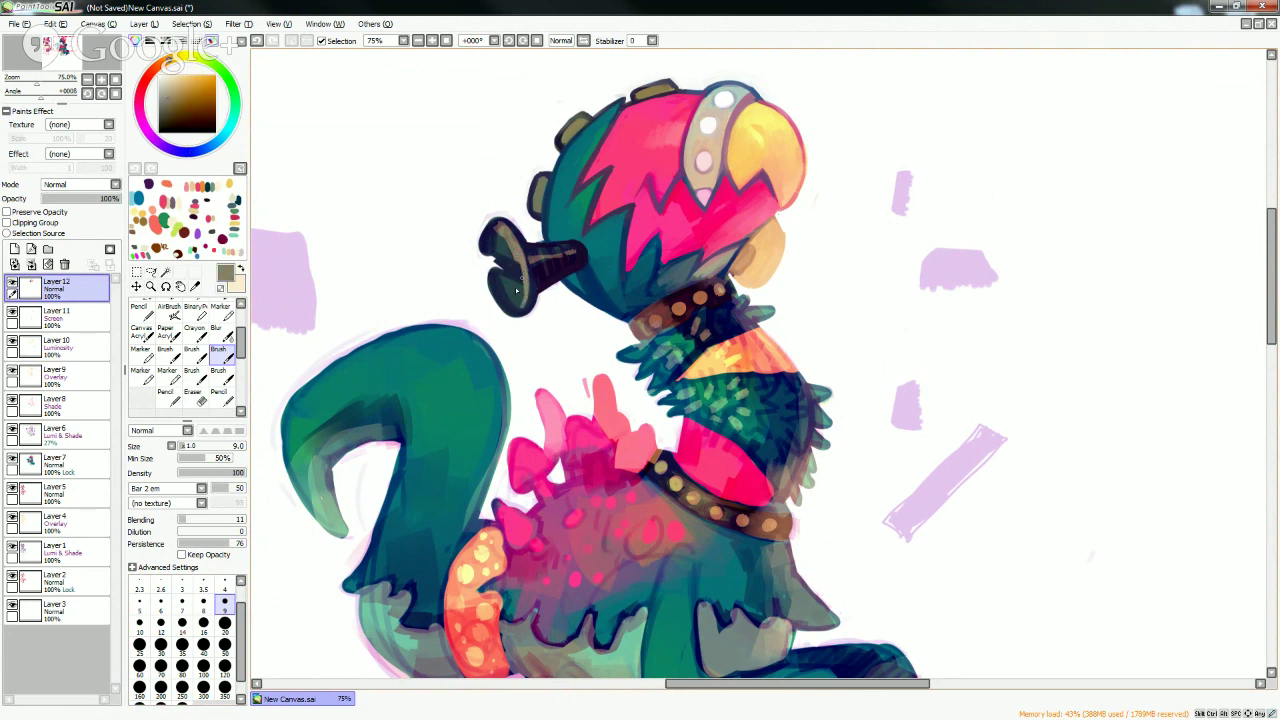
alt+click(502, 252)
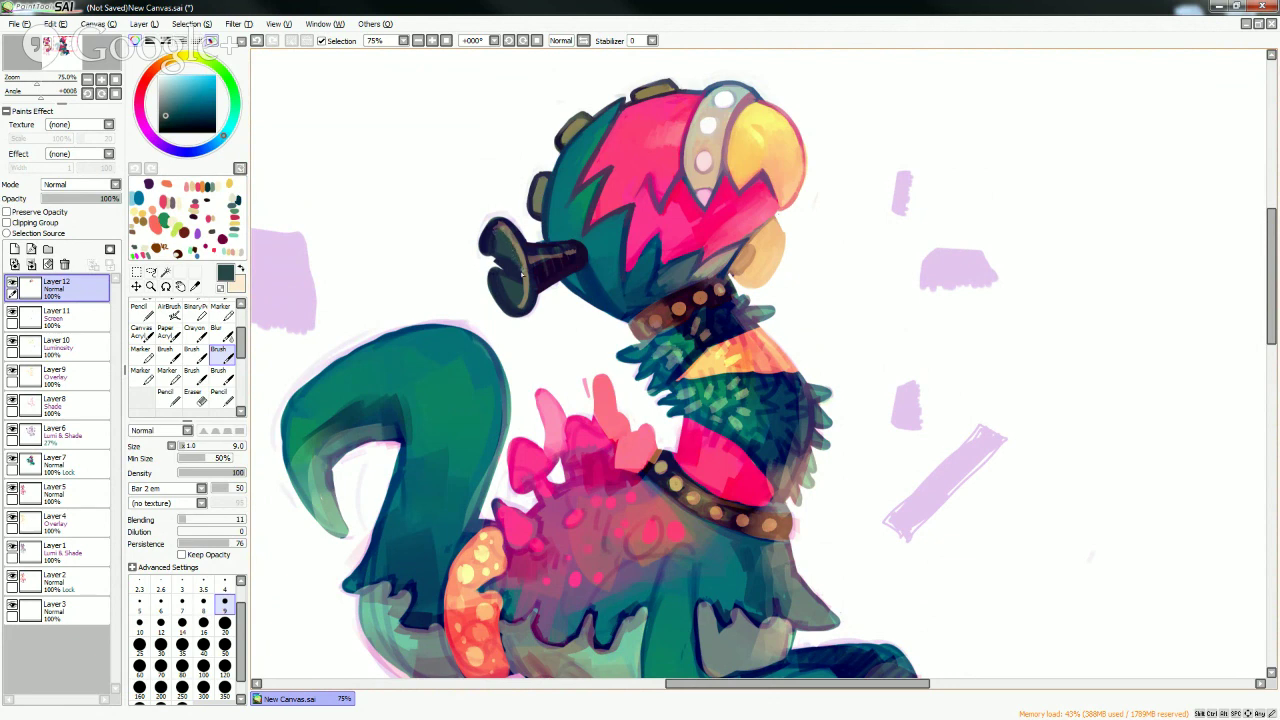
alt+click(530, 272)
- Shade the flat face of the bolt head with sampled mauve and dark grey-violet, using brush size 20
click(224, 622)
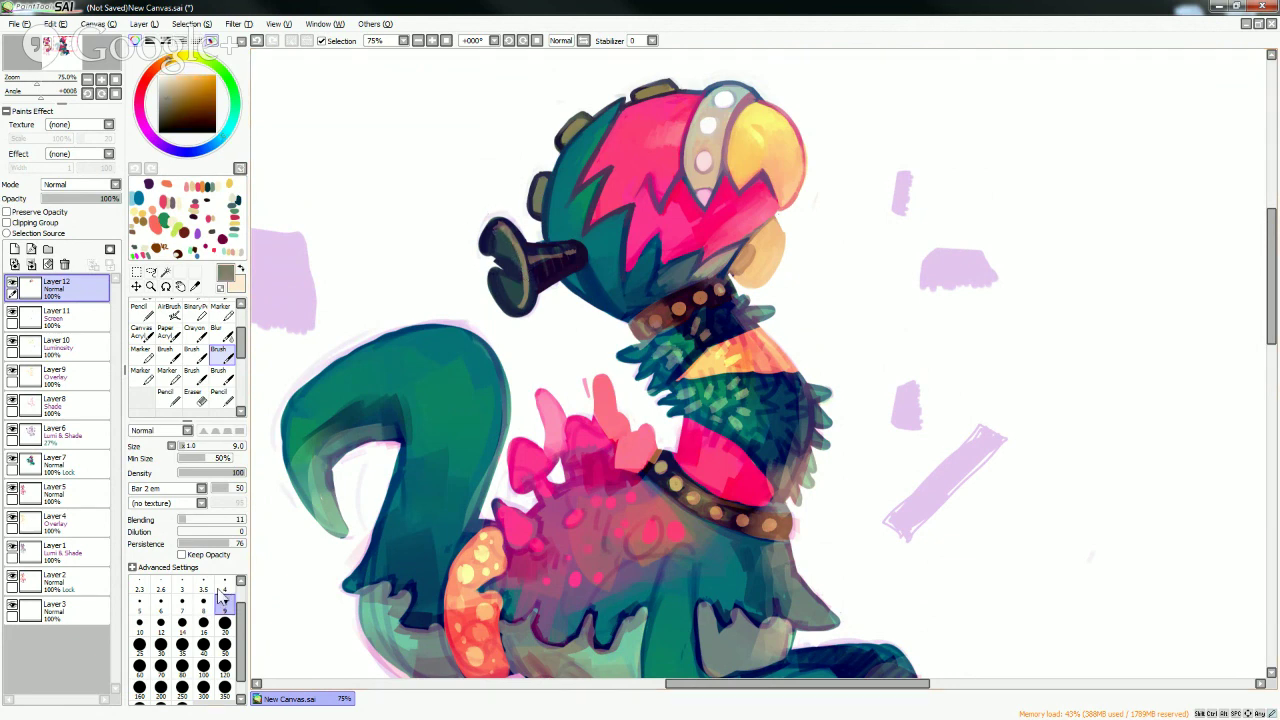
alt+click(492, 234)
alt+click(495, 228)
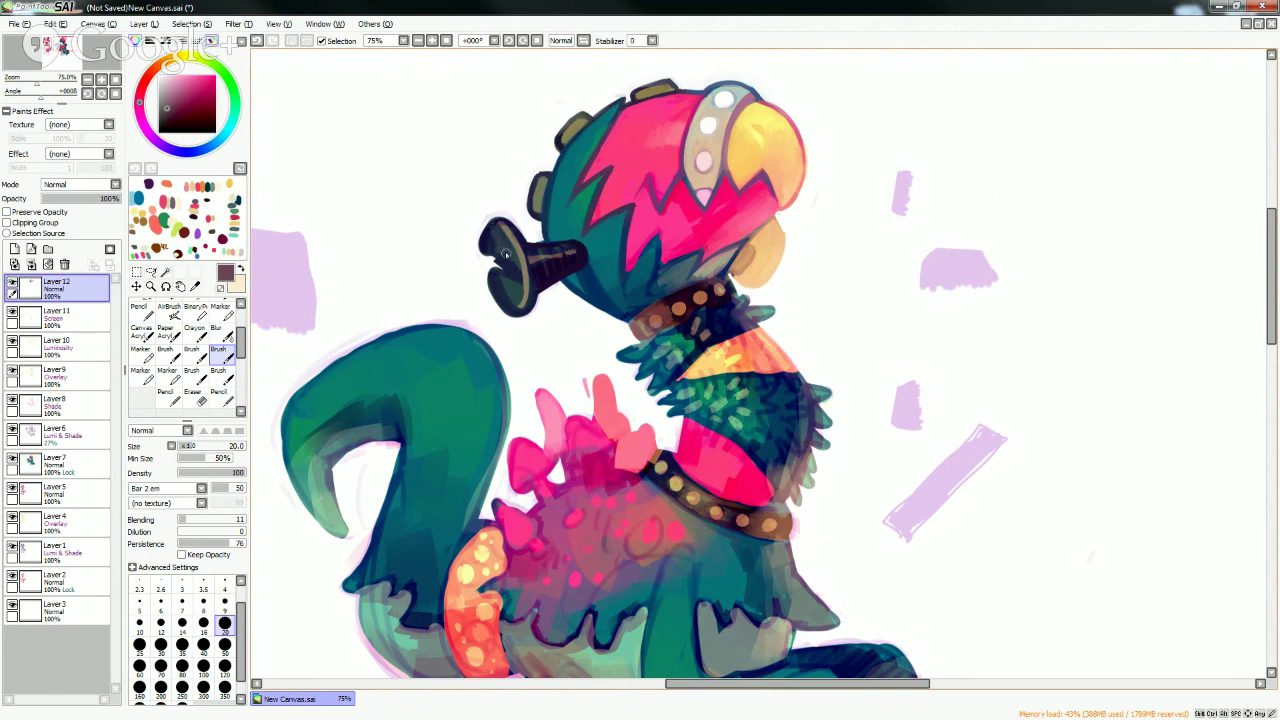
alt+click(493, 236)
drag(493, 236, 509, 302)
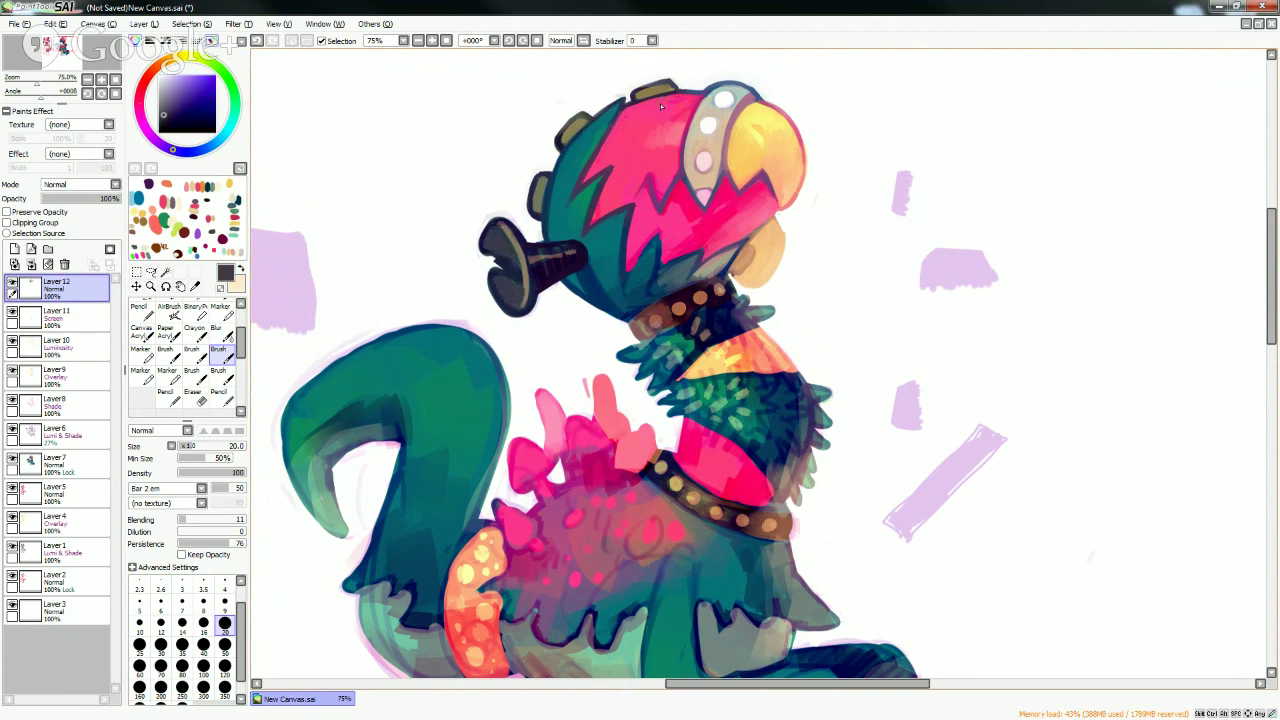
- Reduce the brush to size 8 and trim the bolt head's outer contour with dark indigo and the white background colour
key(bracketleft)
key(bracketleft)
key(bracketleft)
key(bracketleft)
key(bracketleft)
key(bracketleft)
alt+click(497, 260)
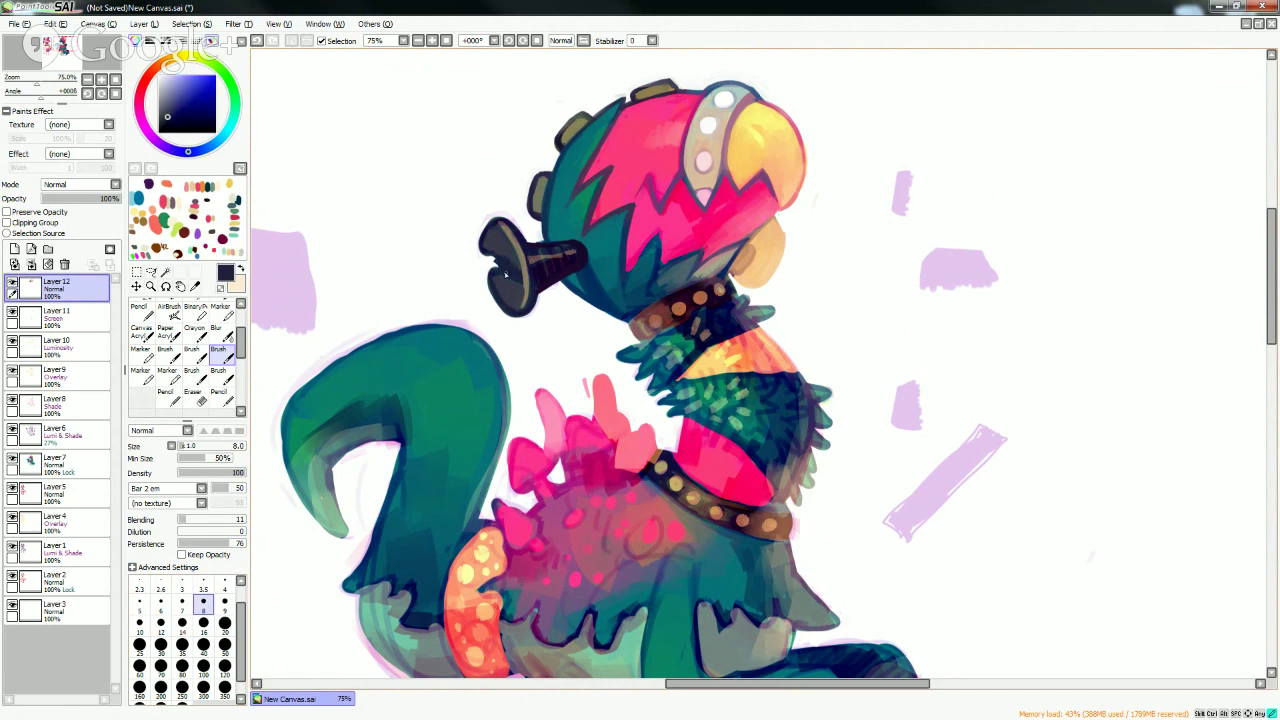
alt+click(468, 253)
mouse_move(482, 228)
mouse_down()
mouse_move(478, 256)
mouse_move(509, 215)
mouse_move(518, 222)
mouse_up()
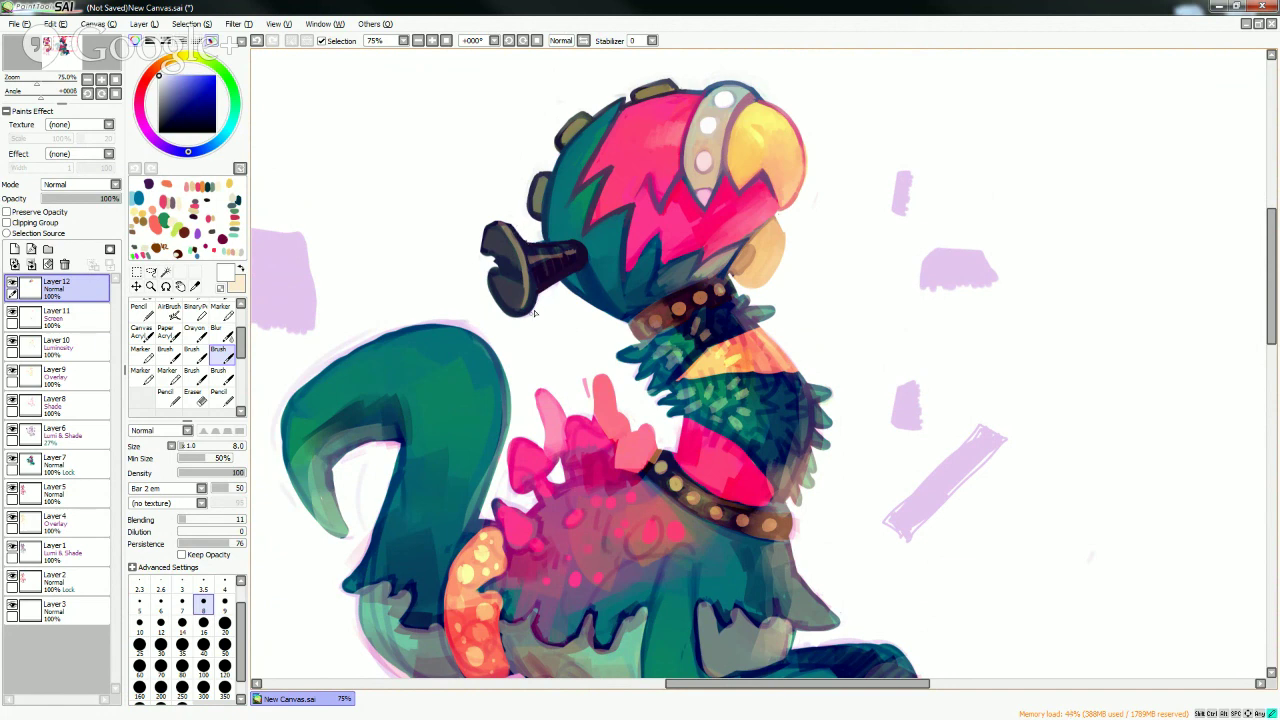
- Repaint the bolt head's rim and edges with sampled taupe, dark indigo and dark grey
alt+click(520, 258)
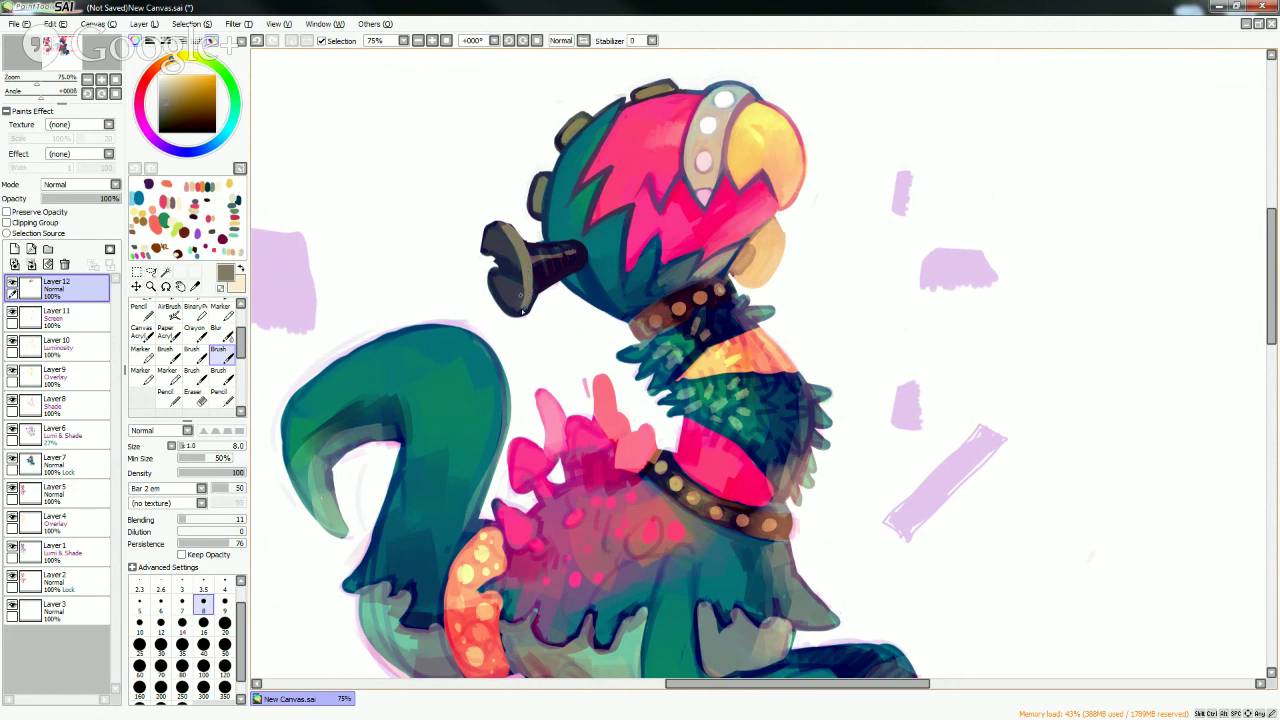
alt+click(528, 242)
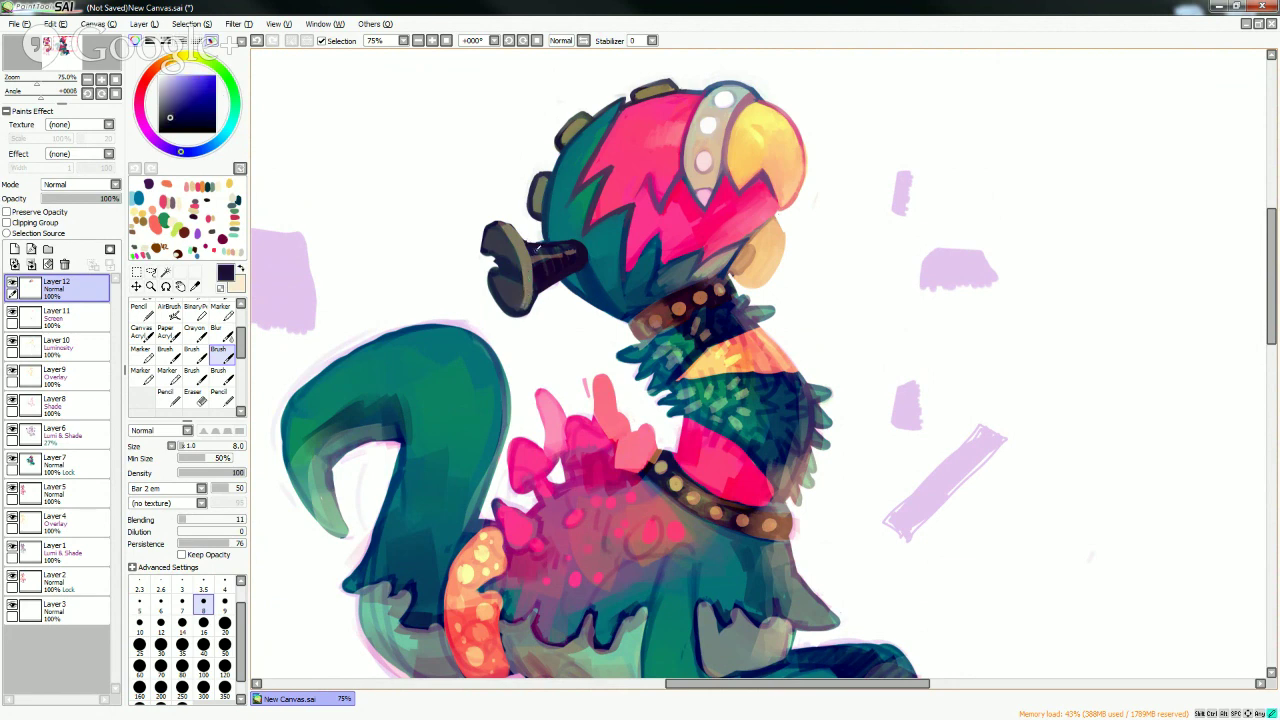
alt+click(486, 232)
alt+click(508, 215)
alt+click(497, 303)
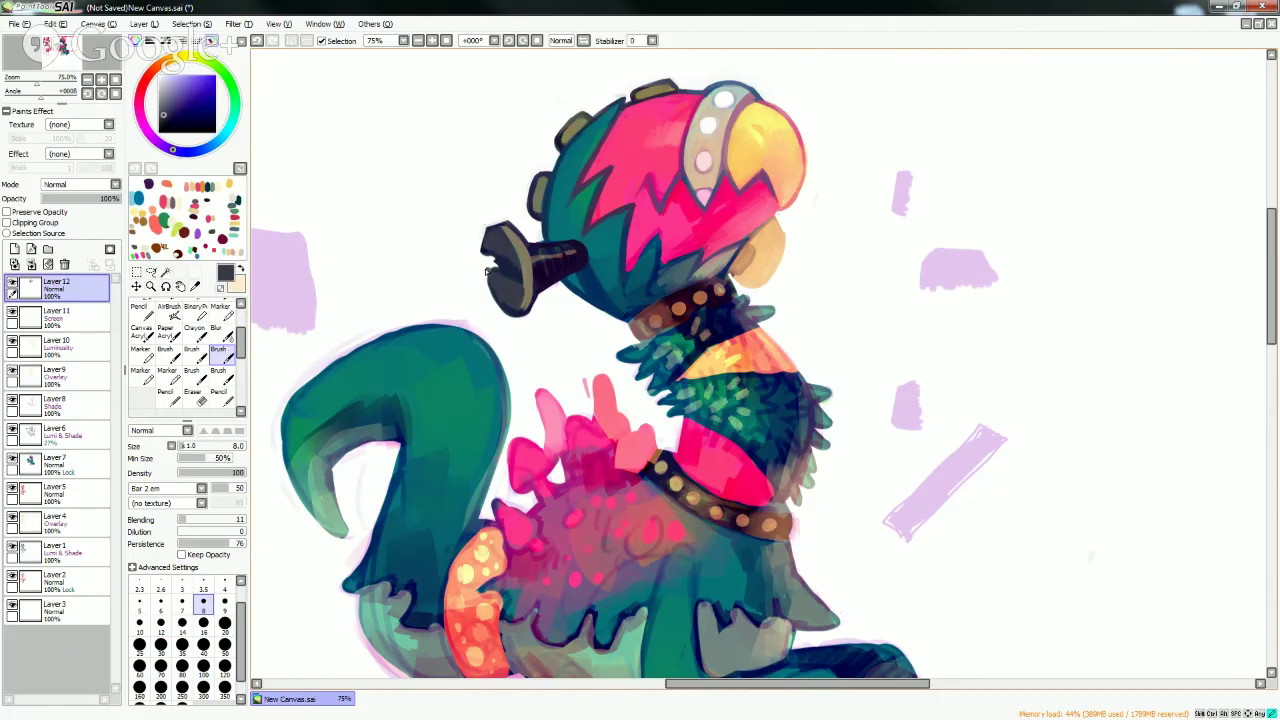
- Clean up the slot notch in the bolt head with sampled colours and darken its face with navy
alt+click(490, 258)
drag(490, 268, 472, 254)
alt+click(502, 265)
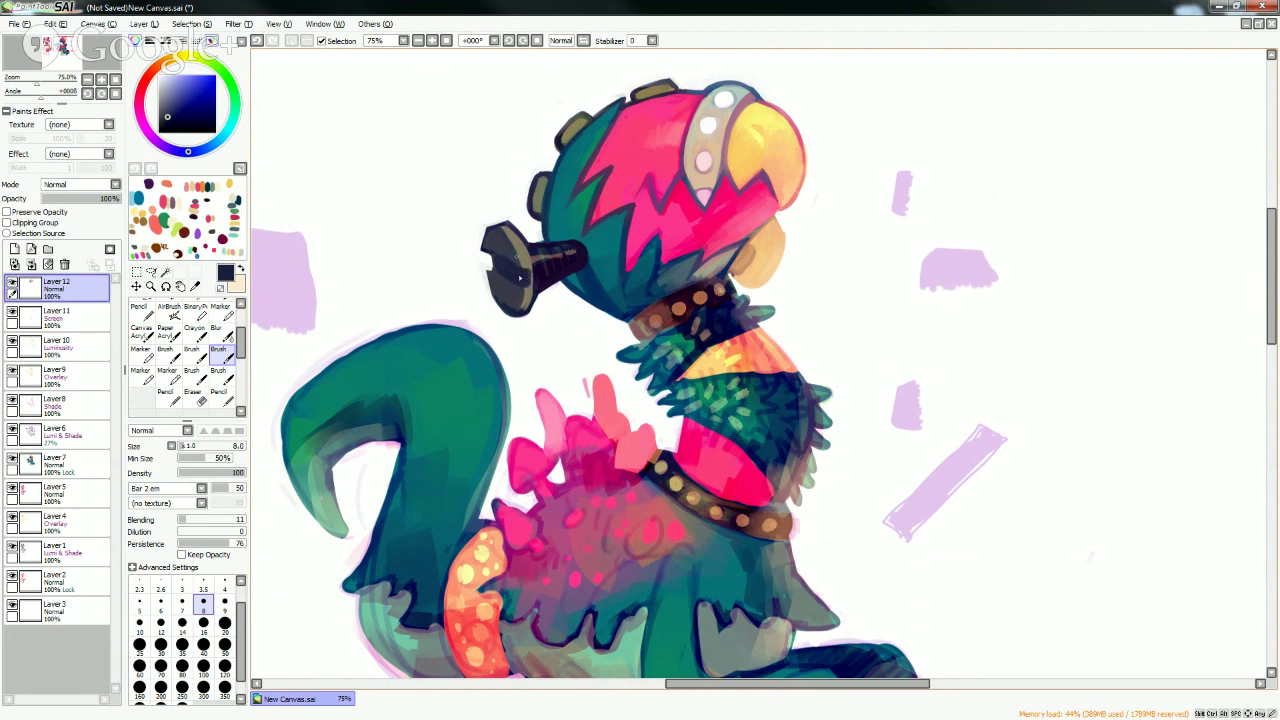
- Add sampled grey-green and dark grey shading to the bolt head's rim and face, and detail the adjoining shaft
alt+click(528, 270)
alt+click(527, 270)
alt+click(523, 290)
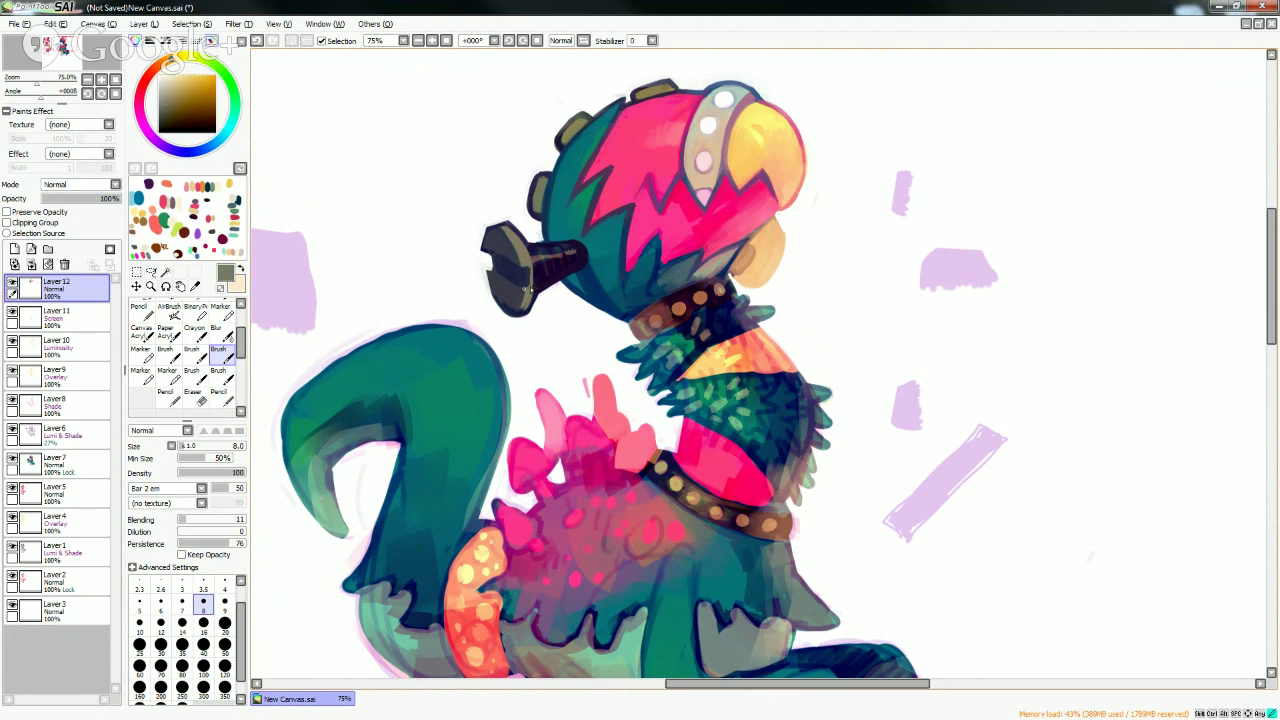
alt+click(506, 300)
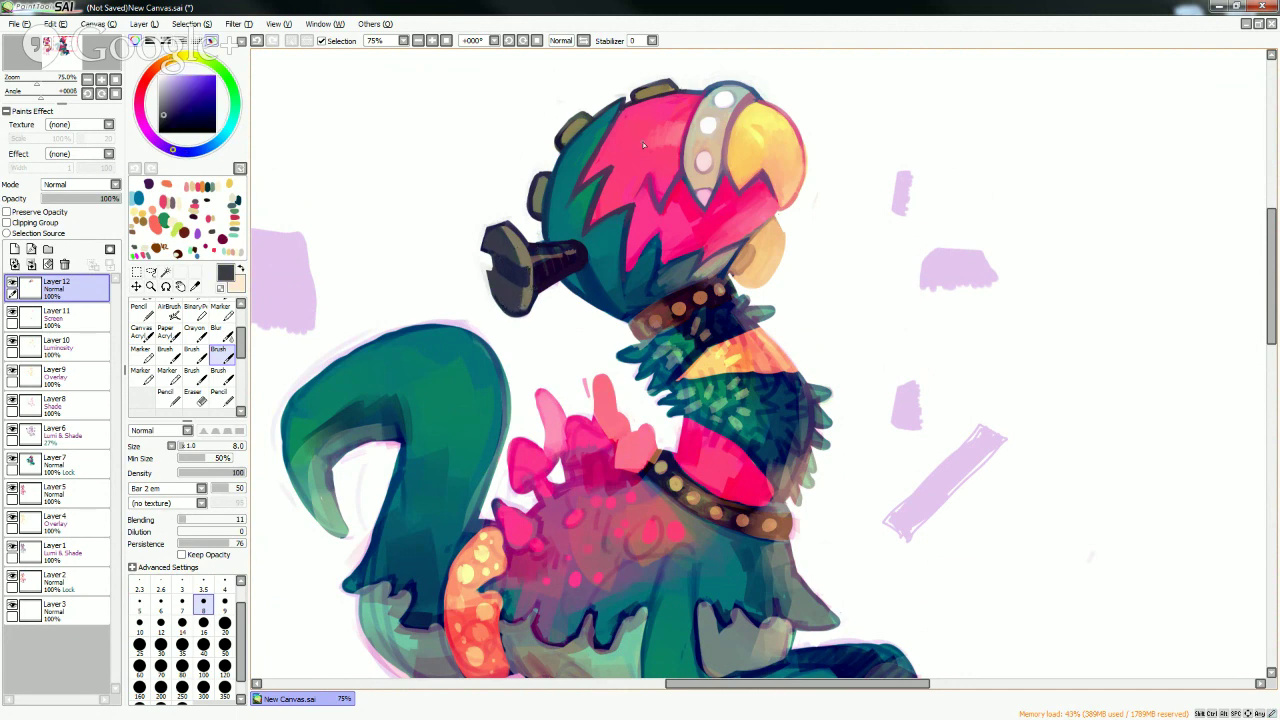
alt+click(536, 253)
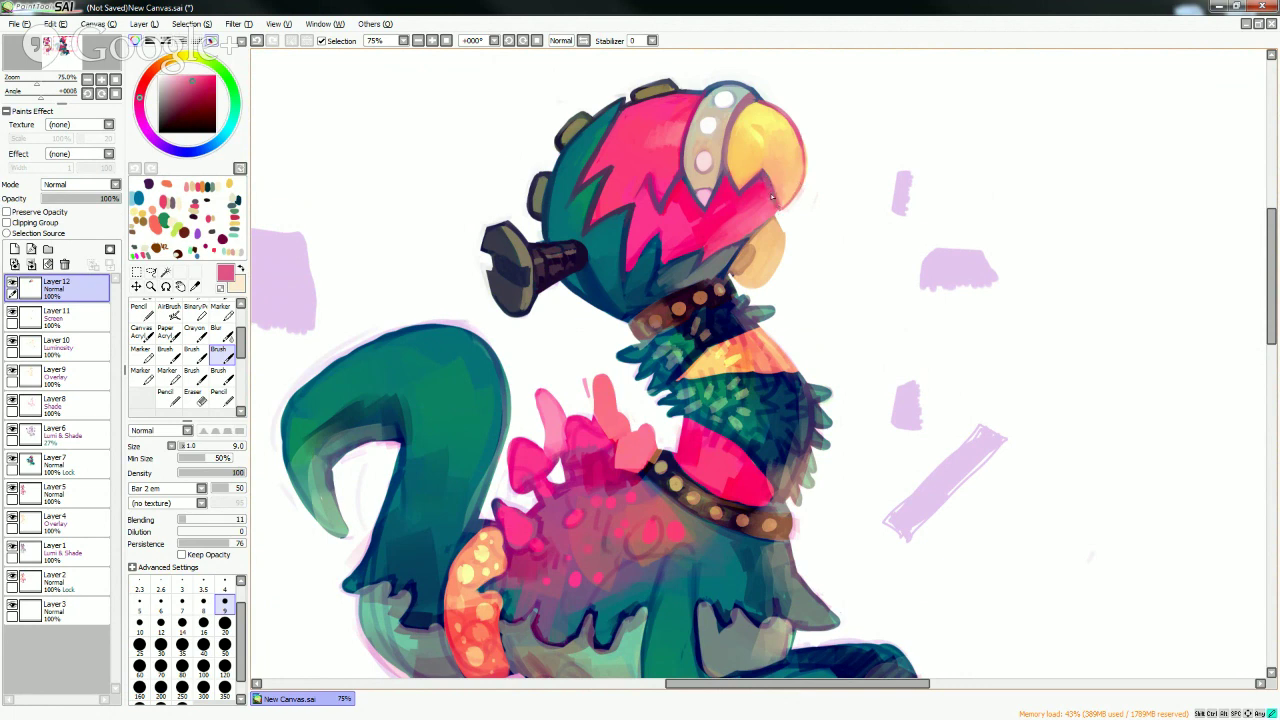
- Touch up the beak's lower edge with sampled pink and purple, and clean the background beside it in white at brush size 20
alt+click(773, 200)
alt+click(758, 189)
alt+click(760, 179)
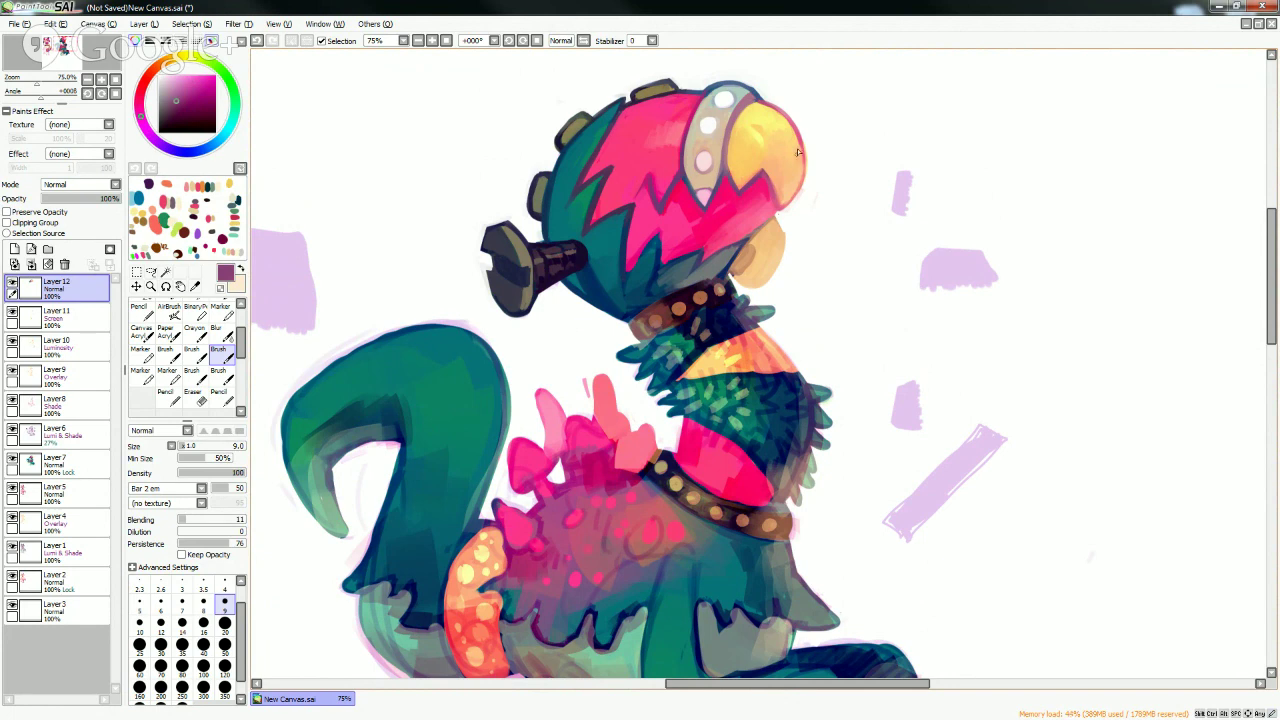
right_click(815, 176)
click(220, 625)
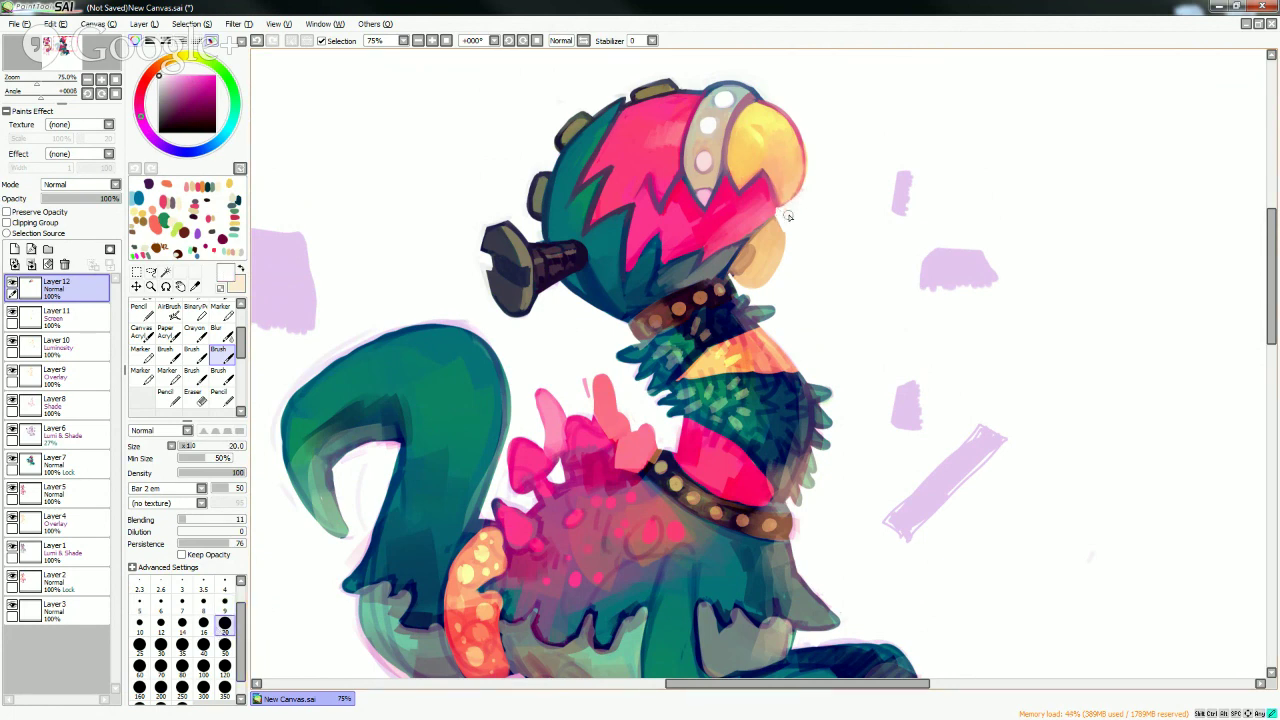
- Refine the beak's outer outline and the pink beneath it with sampled colours, using brush size 3.5
key(bracketleft)
key(bracketleft)
key(bracketleft)
key(bracketleft)
key(bracketleft)
key(bracketleft)
key(bracketleft)
key(bracketleft)
key(bracketleft)
key(bracketleft)
key(bracketleft)
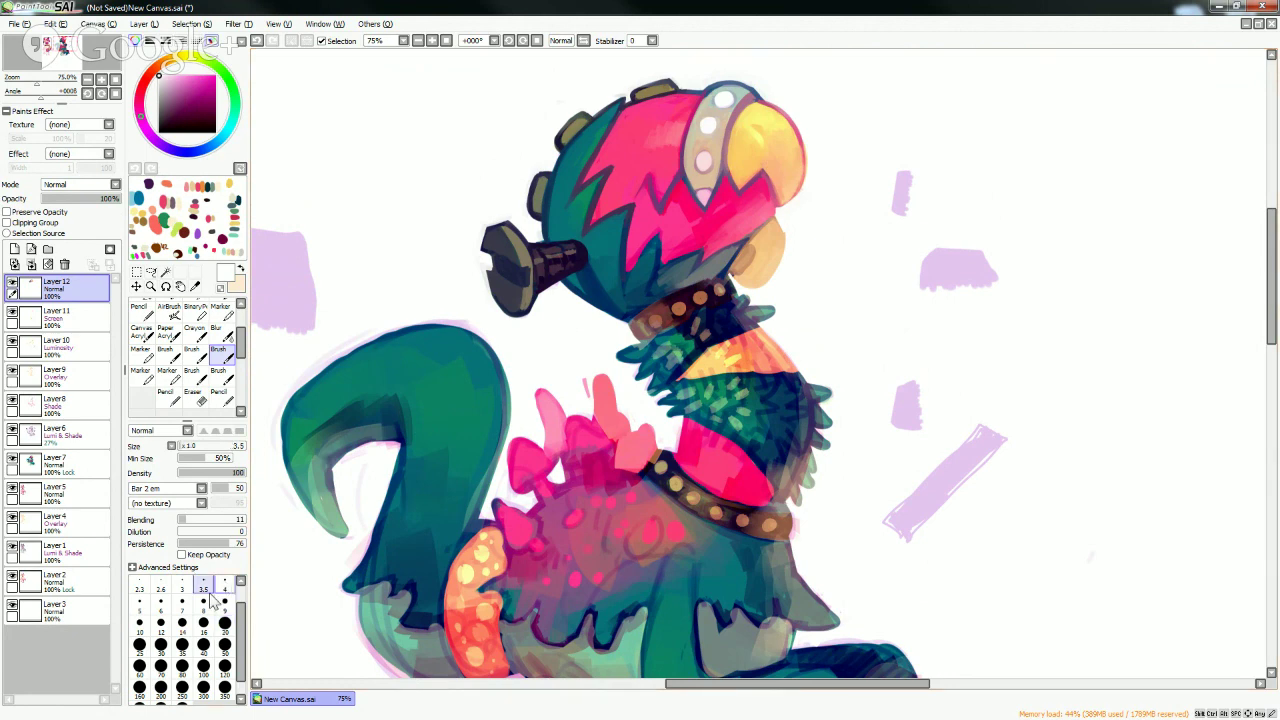
alt+click(801, 148)
alt+click(764, 188)
- Strengthen the zigzag line between the beak and the pink face with sampled purple at brush size 8, and touch up the beak tip
key(bracketright)
key(bracketright)
key(bracketright)
key(bracketright)
key(bracketright)
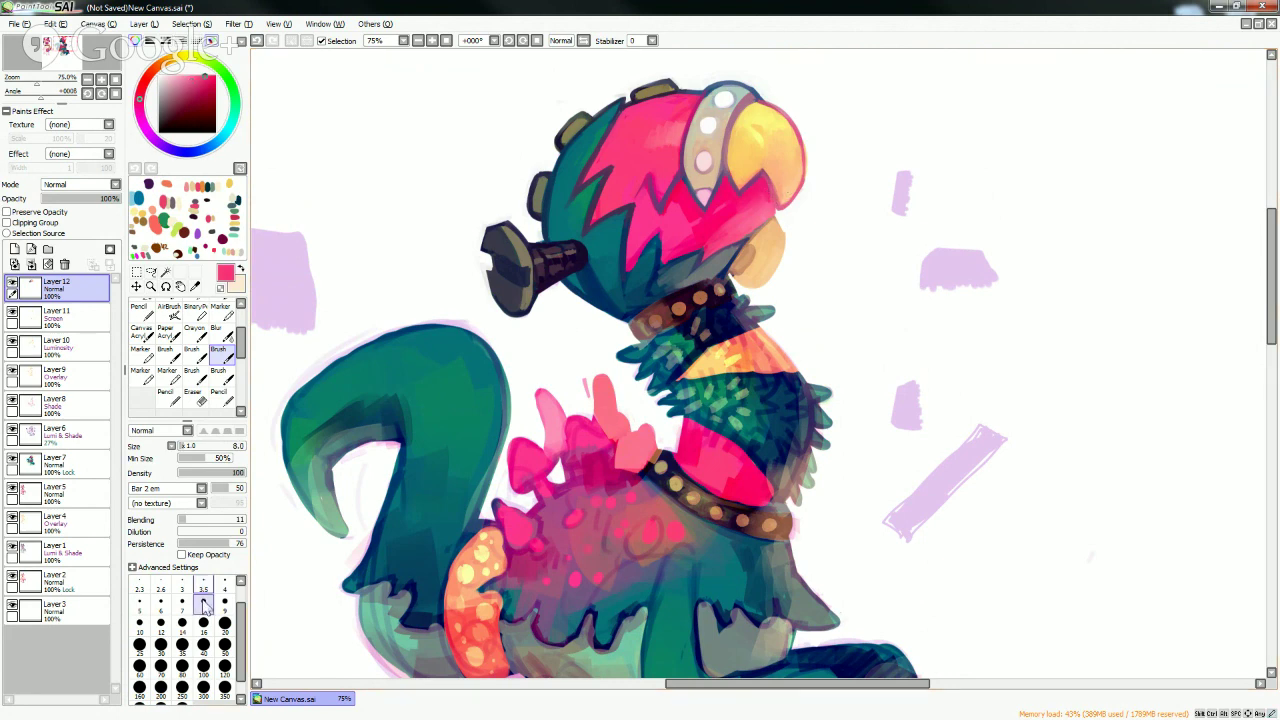
alt+click(761, 179)
drag(762, 175, 779, 202)
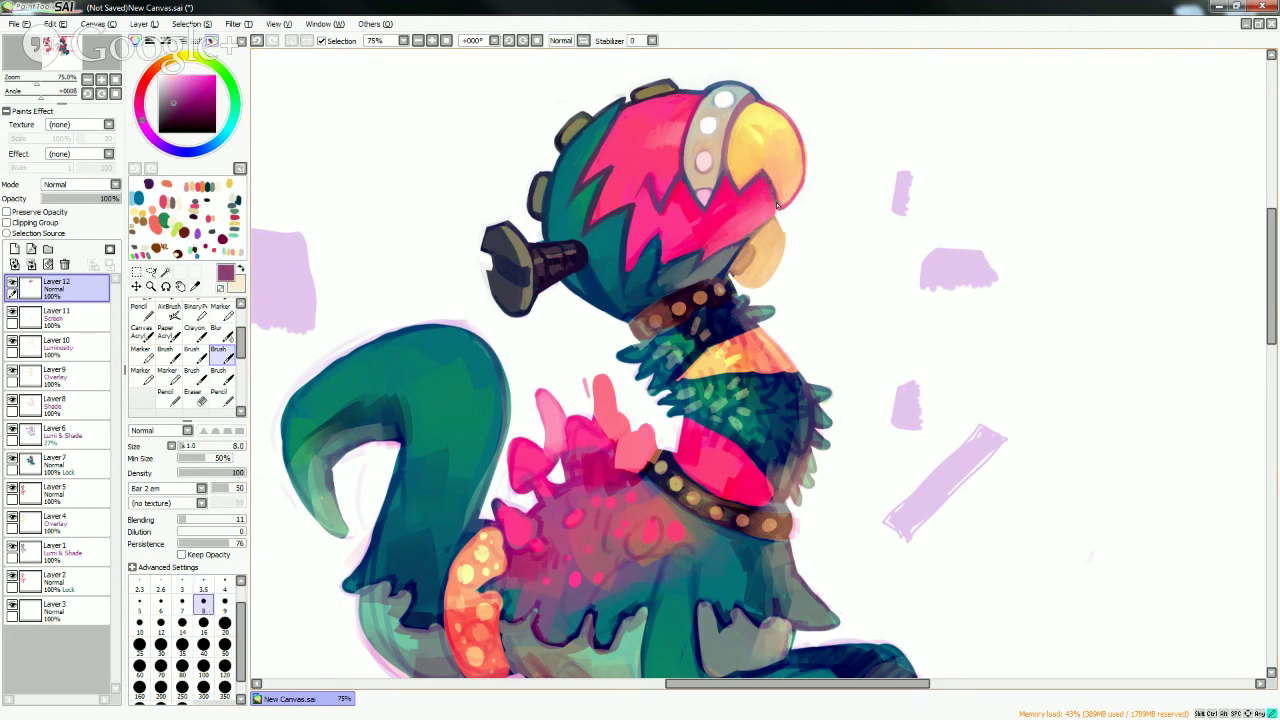
alt+click(781, 206)
alt+click(774, 179)
- Repaint the tan shape below the beak with sampled peach and pale cream, using brush size 20 for the cream
alt+click(762, 227)
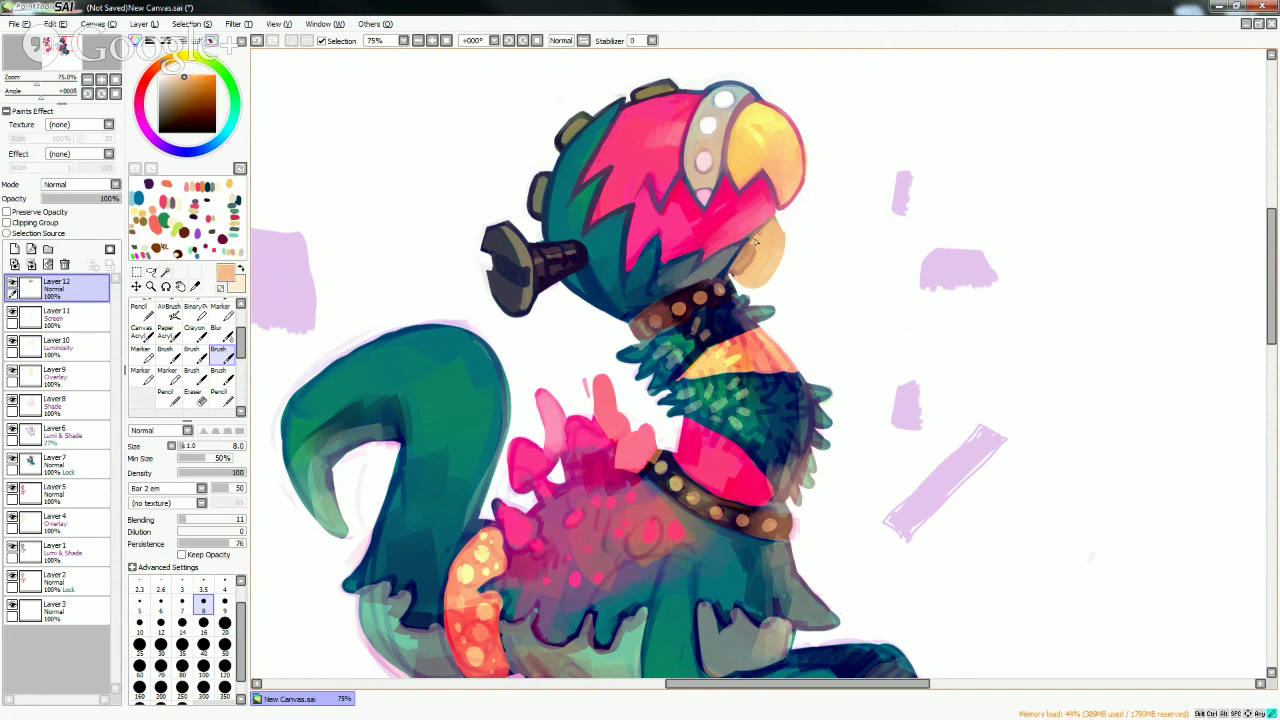
alt+click(763, 225)
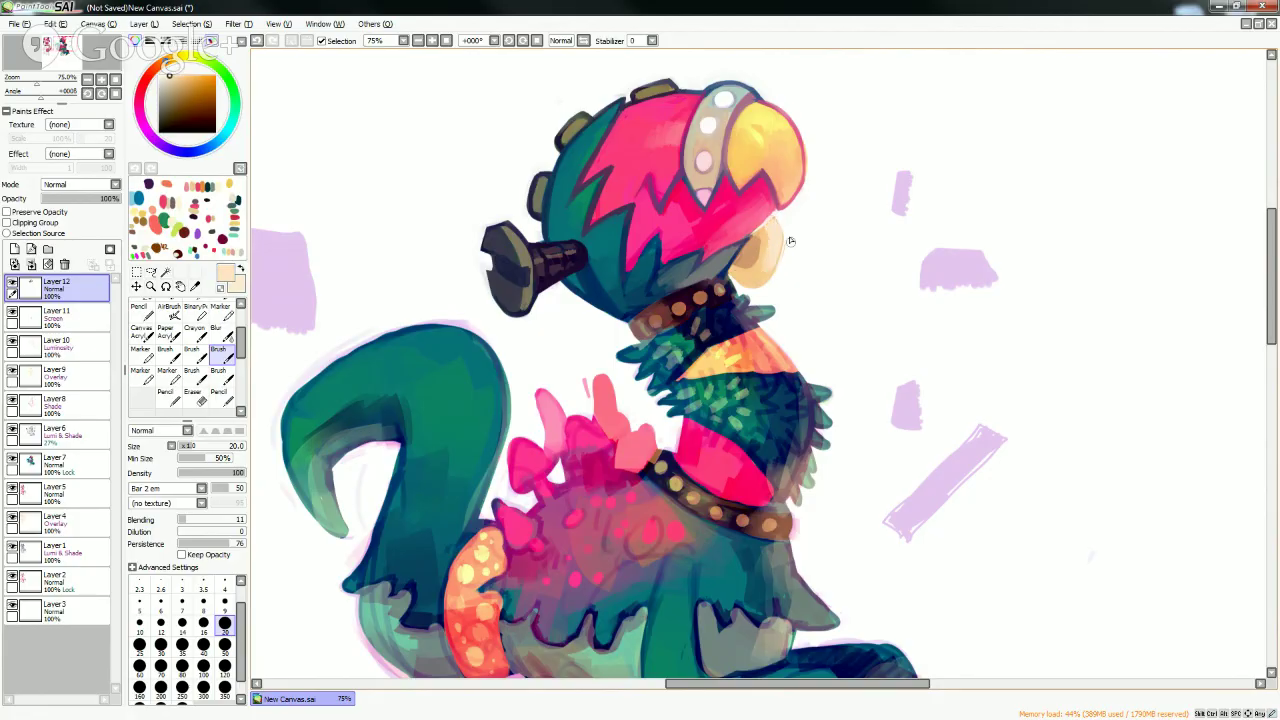
- Refine the tan shape below the beak with sampled tan and peach at brush size 9
right_click(789, 246)
right_click(772, 275)
right_click(770, 268)
click(225, 605)
alt+click(757, 245)
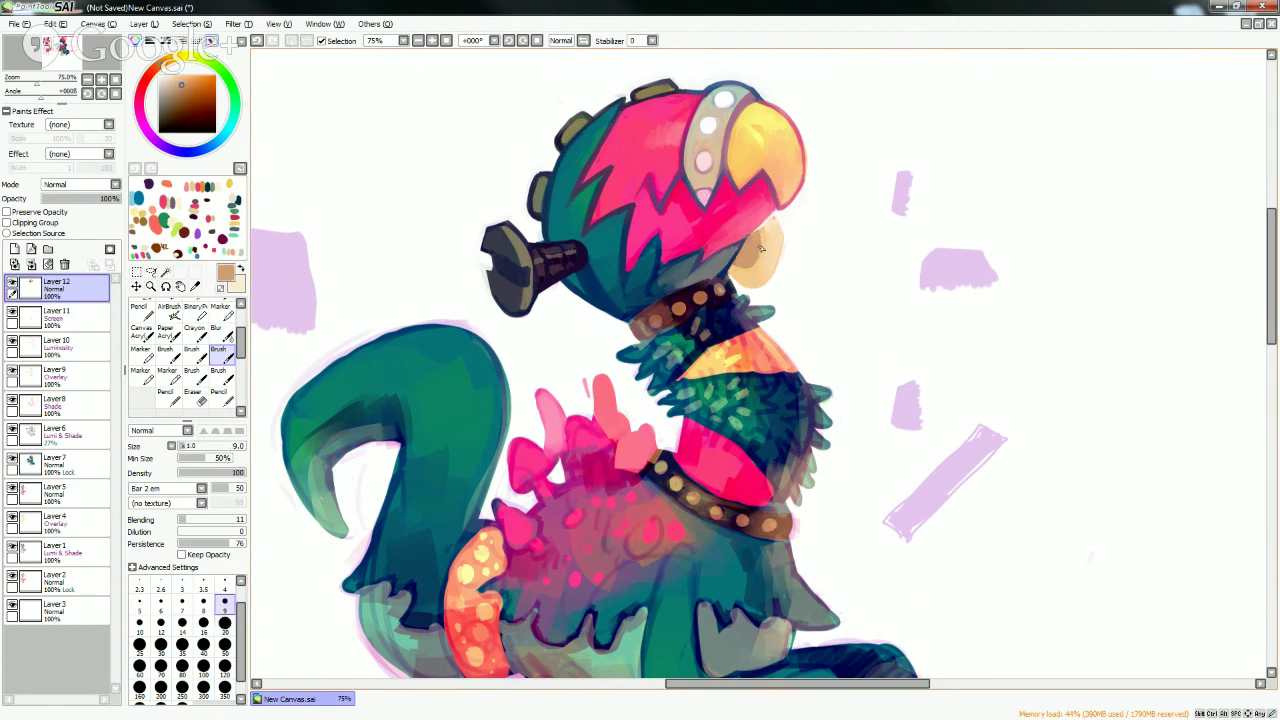
alt+click(762, 245)
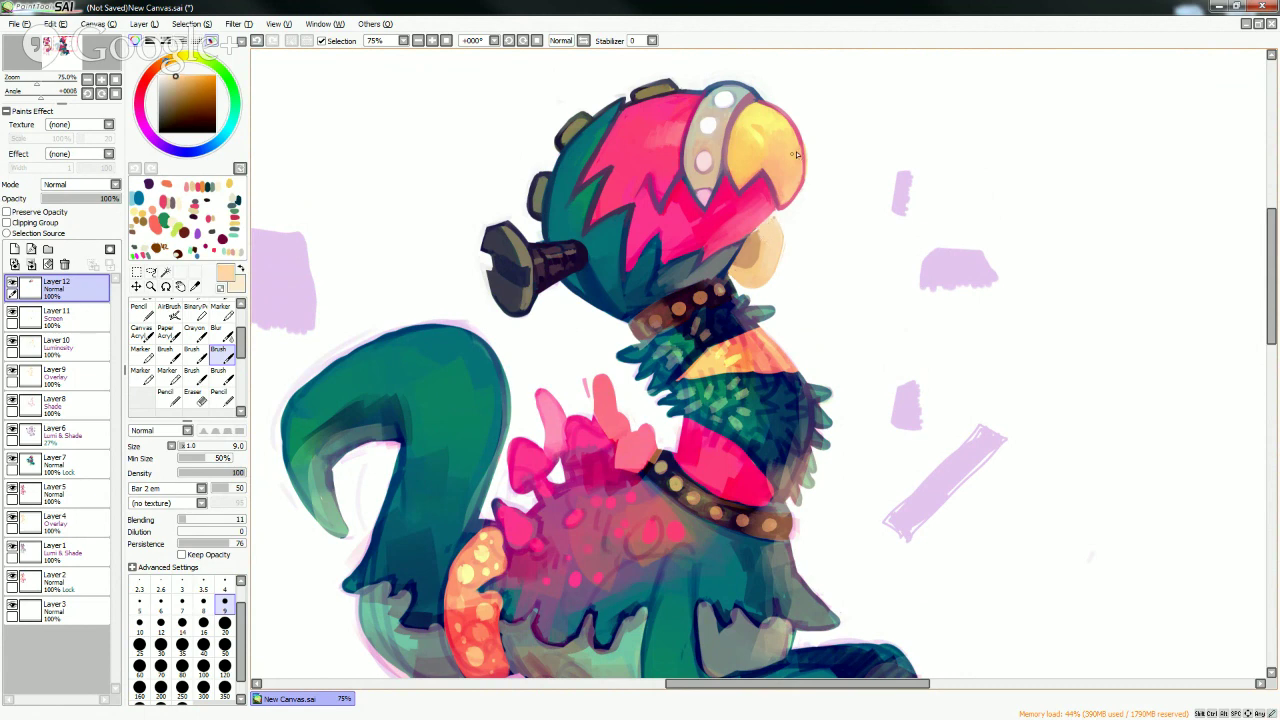
alt+click(753, 246)
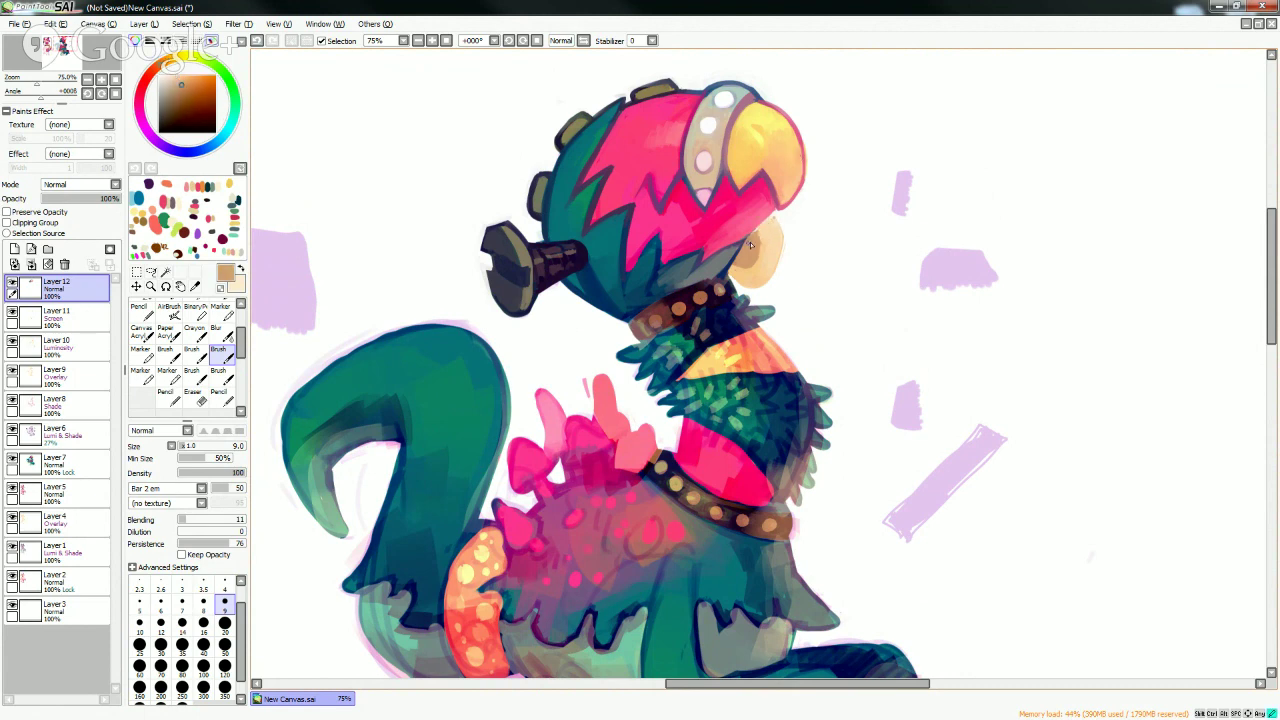
alt+click(742, 241)
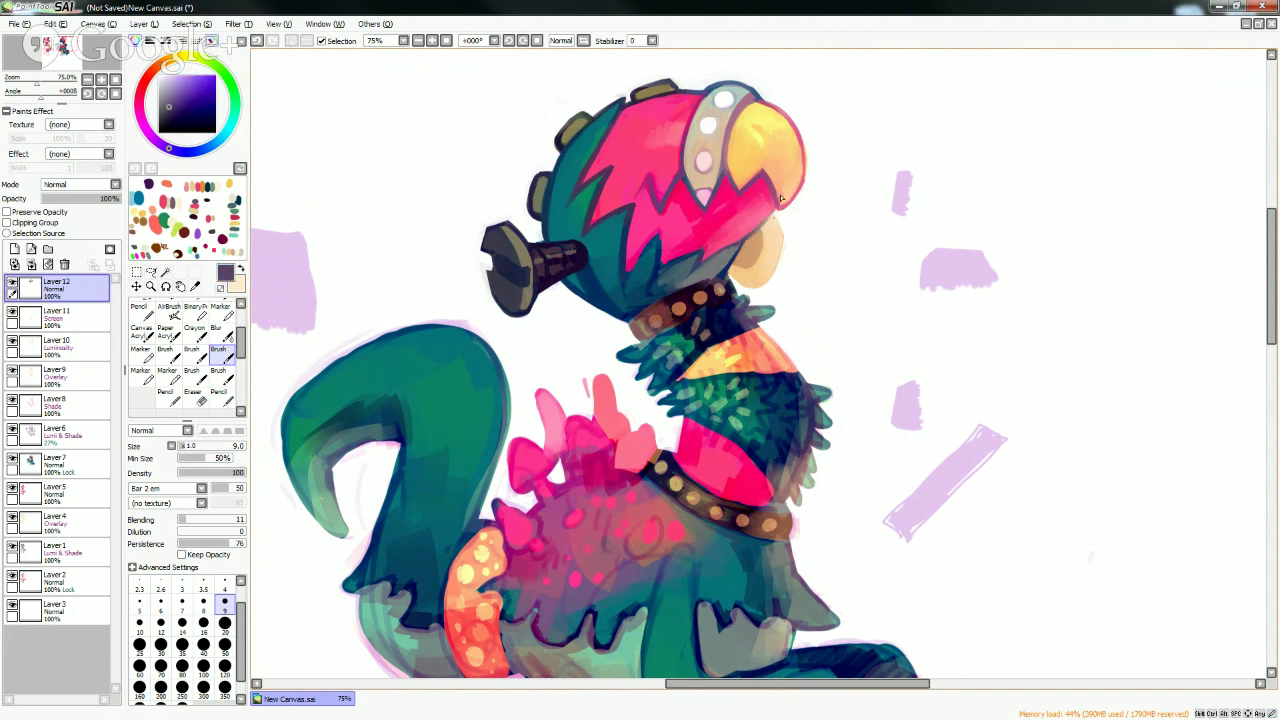
alt+click(777, 232)
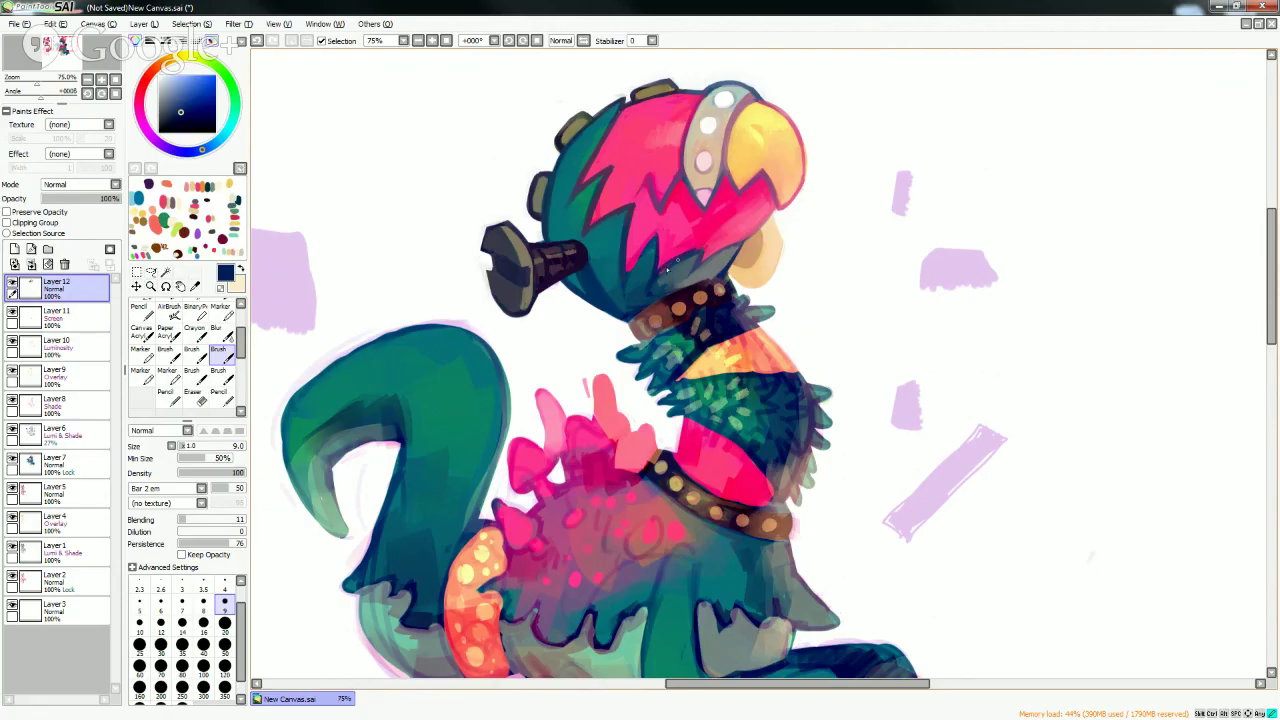
- Touch up the teal jaw above the collar with sampled blues, using brush size 20, and undo the last change to the Frankenstein portrait
right_click(674, 279)
mouse_move(674, 279)
mouse_down()
mouse_move(655, 291)
mouse_move(681, 276)
mouse_up()
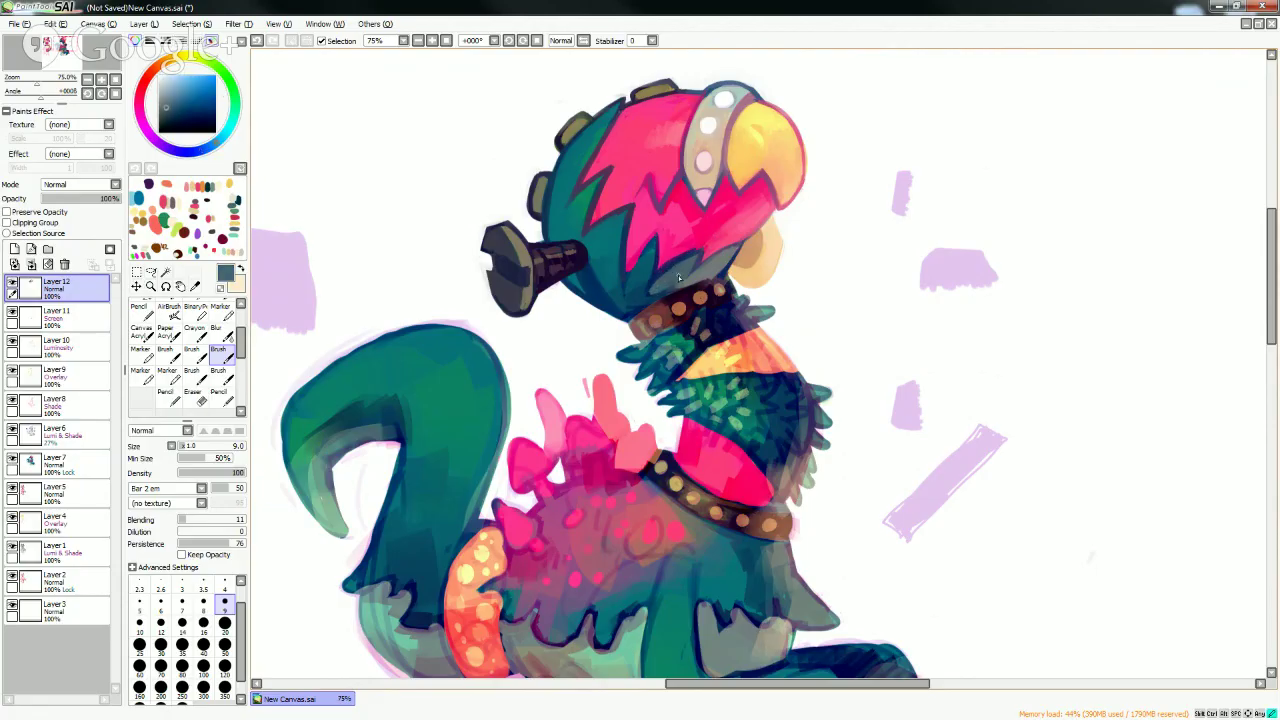
click(225, 625)
alt+click(643, 298)
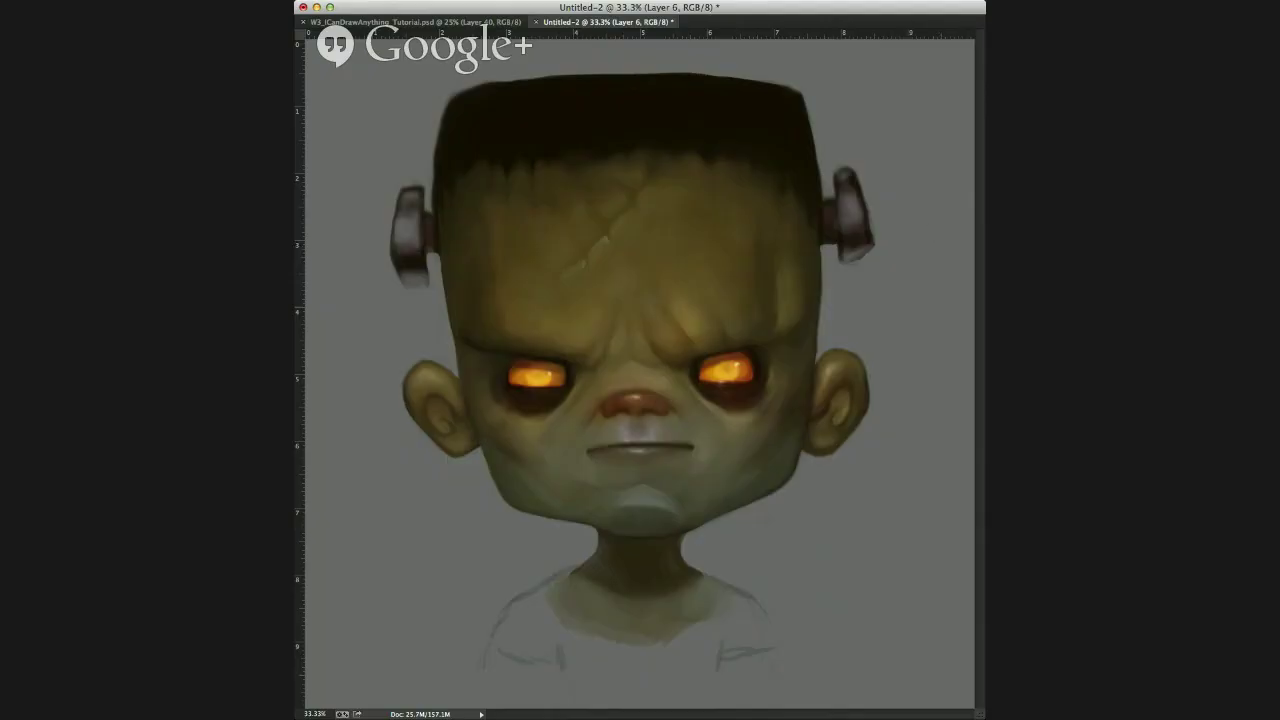
key(super+z)
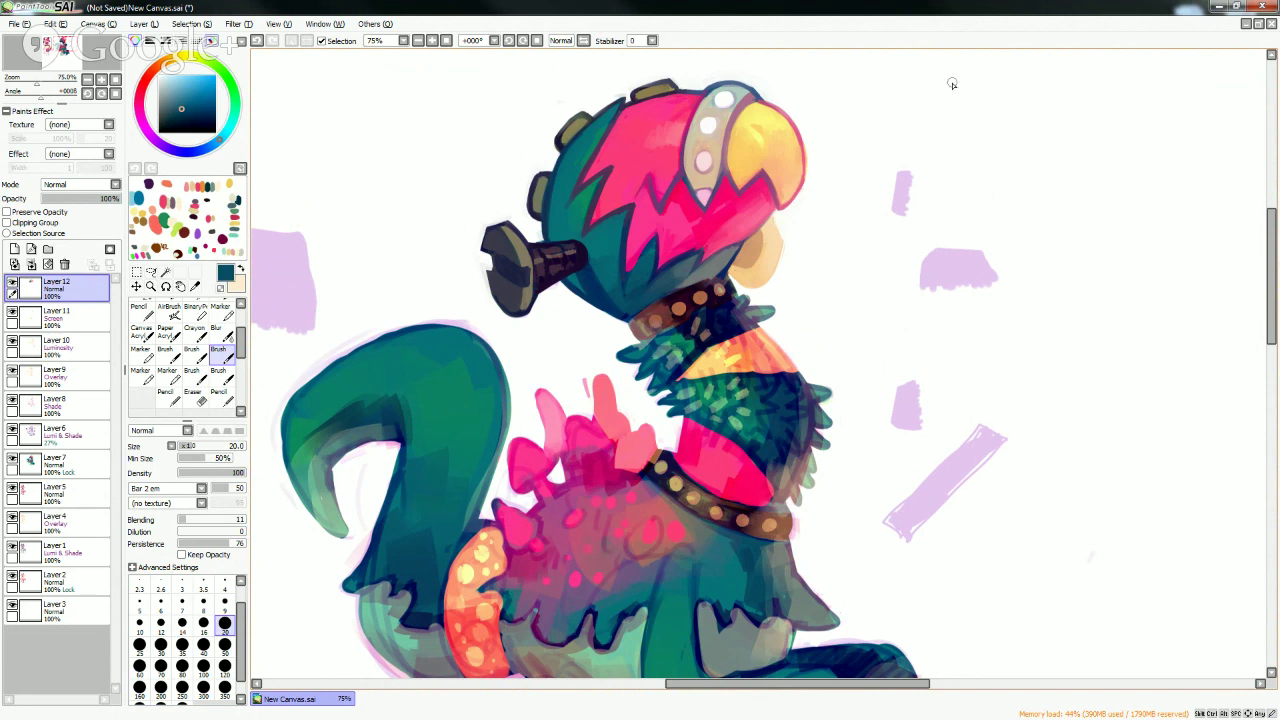
- Touch up the pink face beneath the beak and its zigzag edge with sampled colours at brush size 8
click(203, 607)
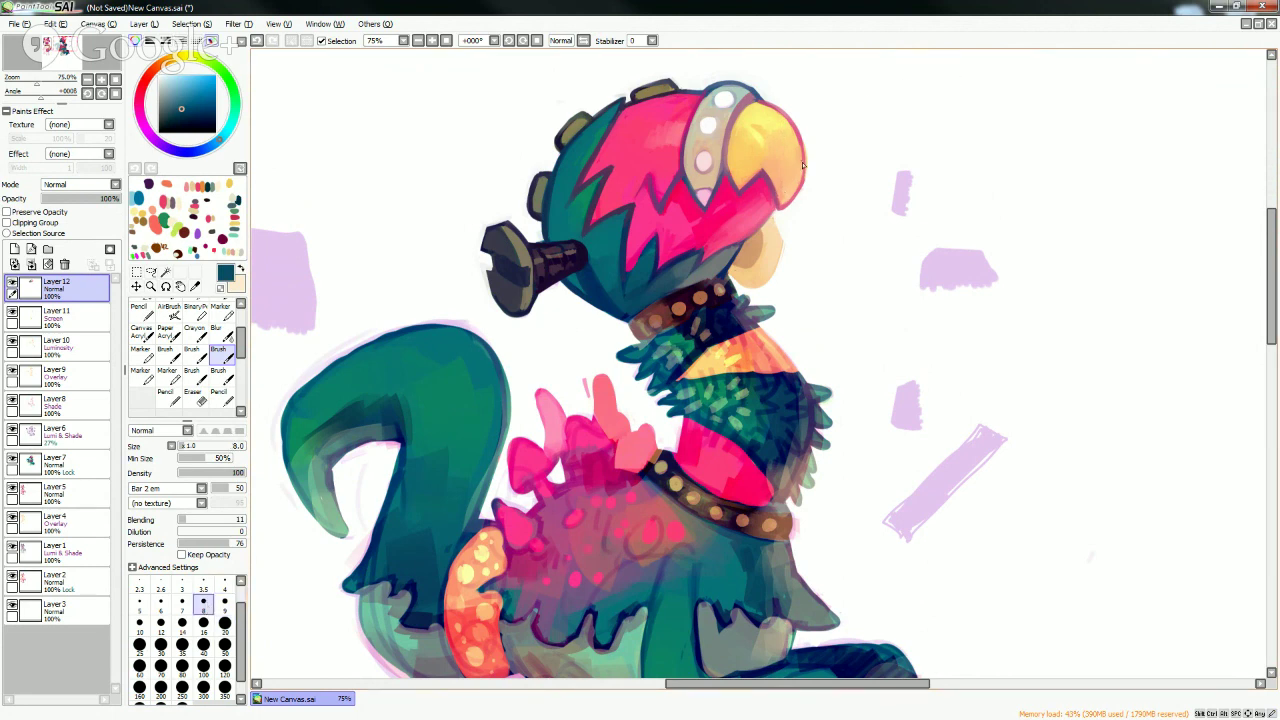
alt+click(752, 200)
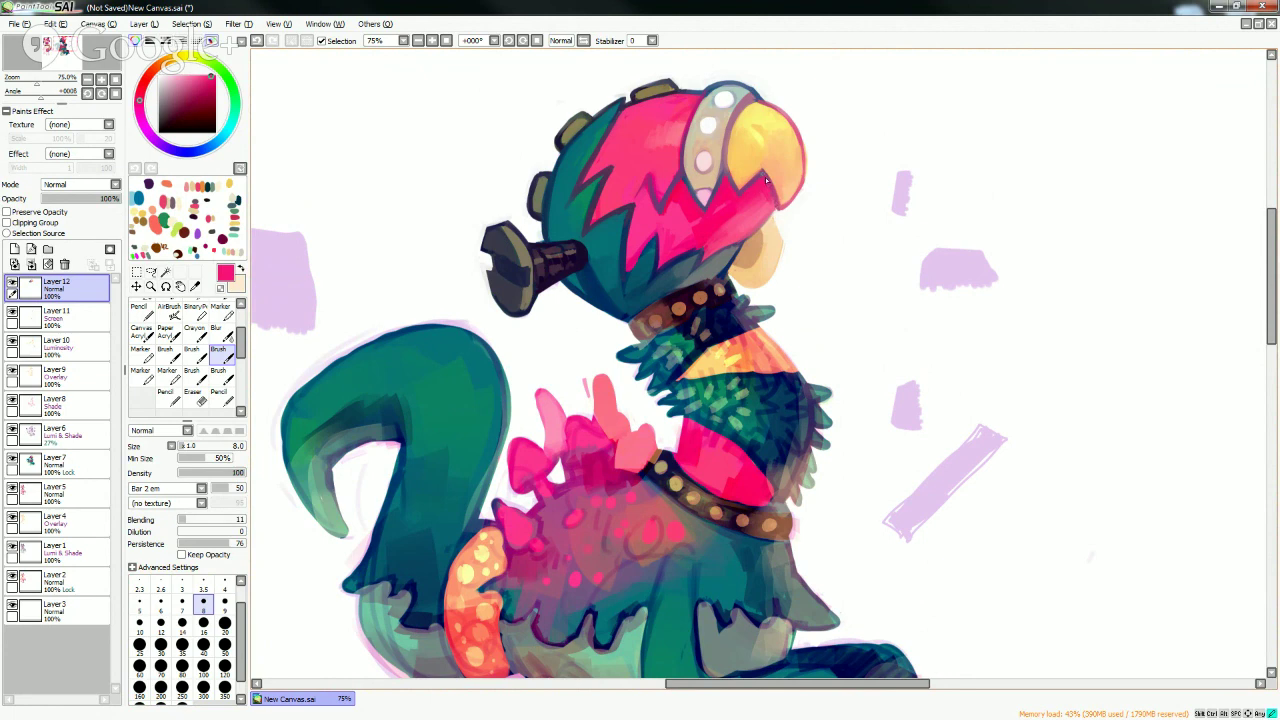
alt+click(670, 191)
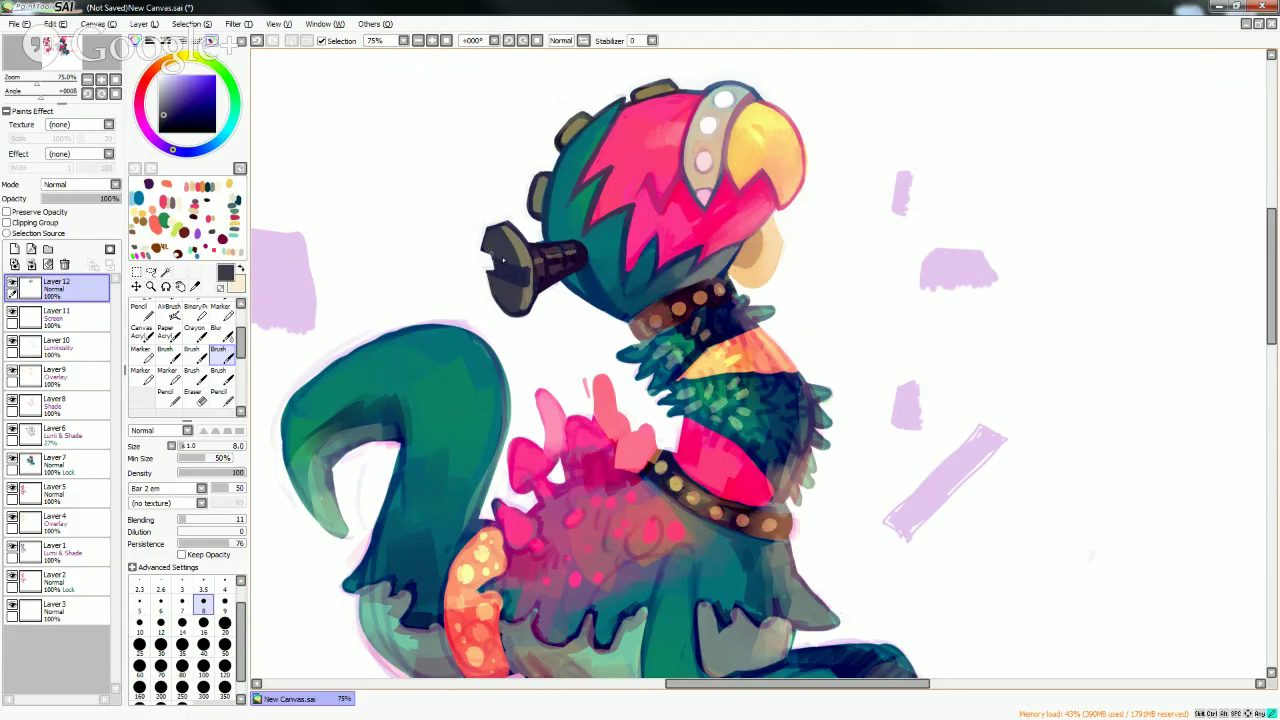
- Clean up the bolt head's slotted edge with sampled dark grey and white, and touch up the tan shape below the beak
drag(493, 258, 481, 250)
right_click(475, 234)
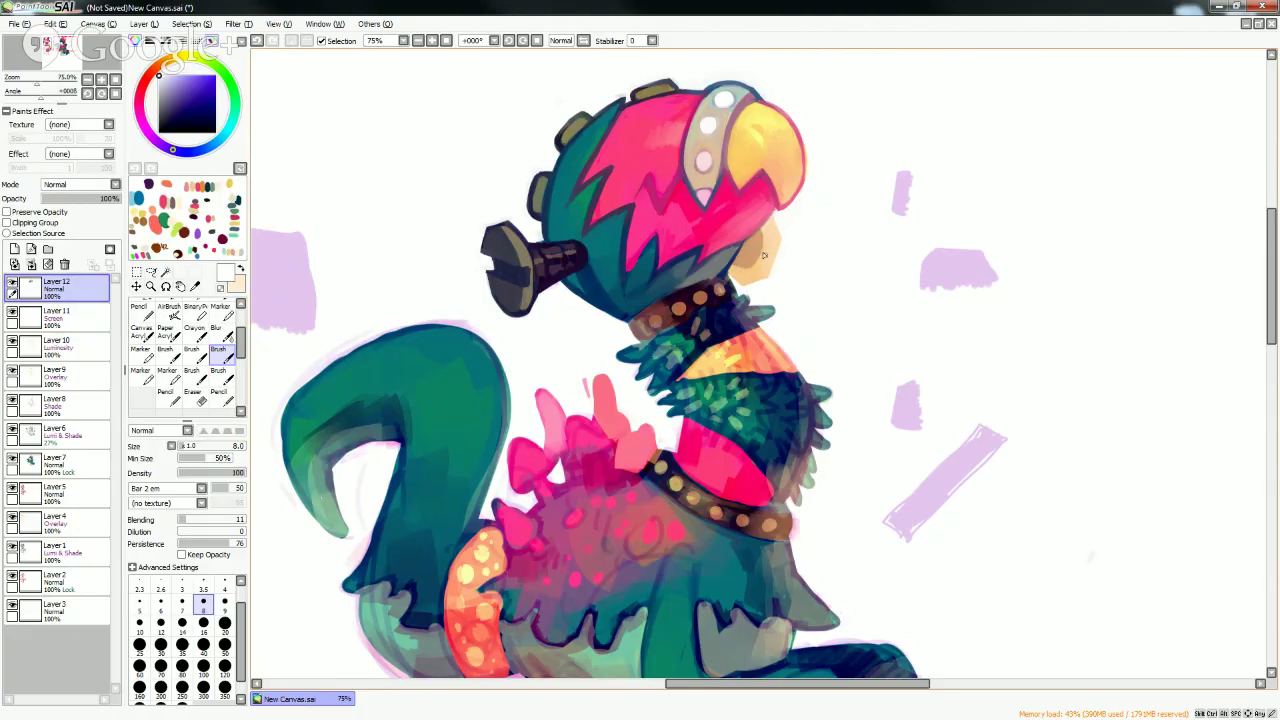
alt+click(764, 252)
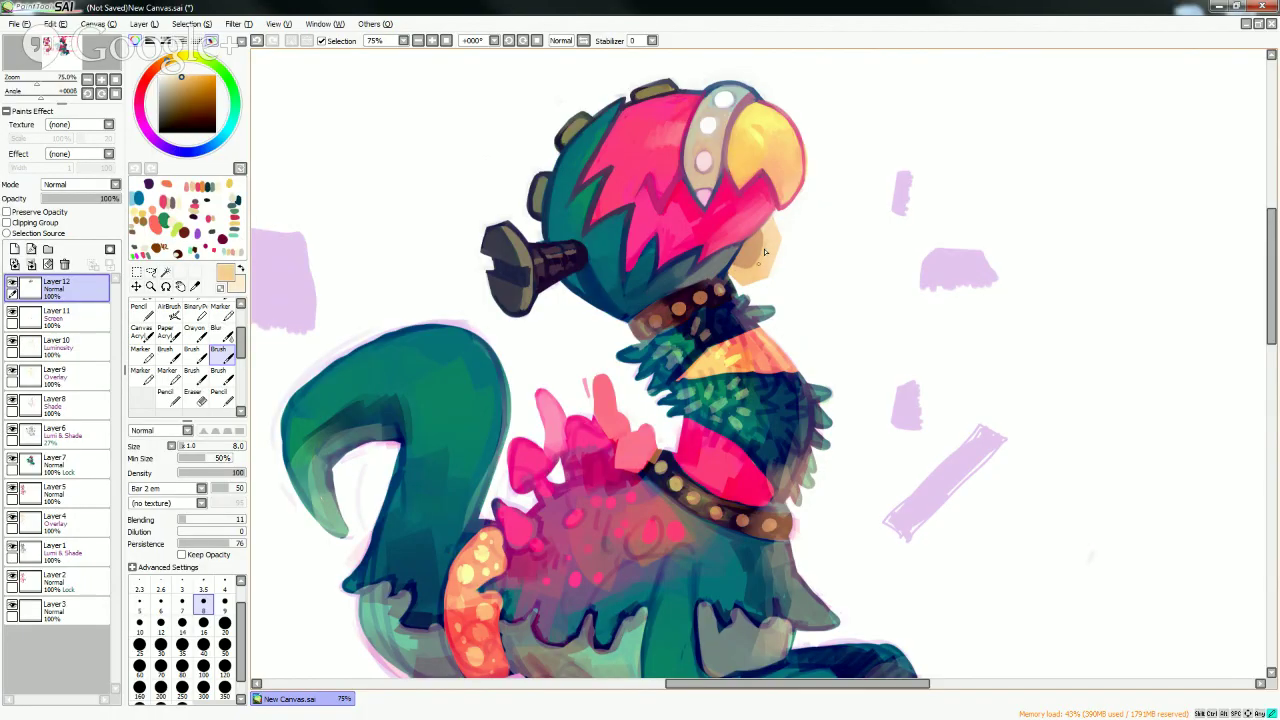
alt+click(749, 230)
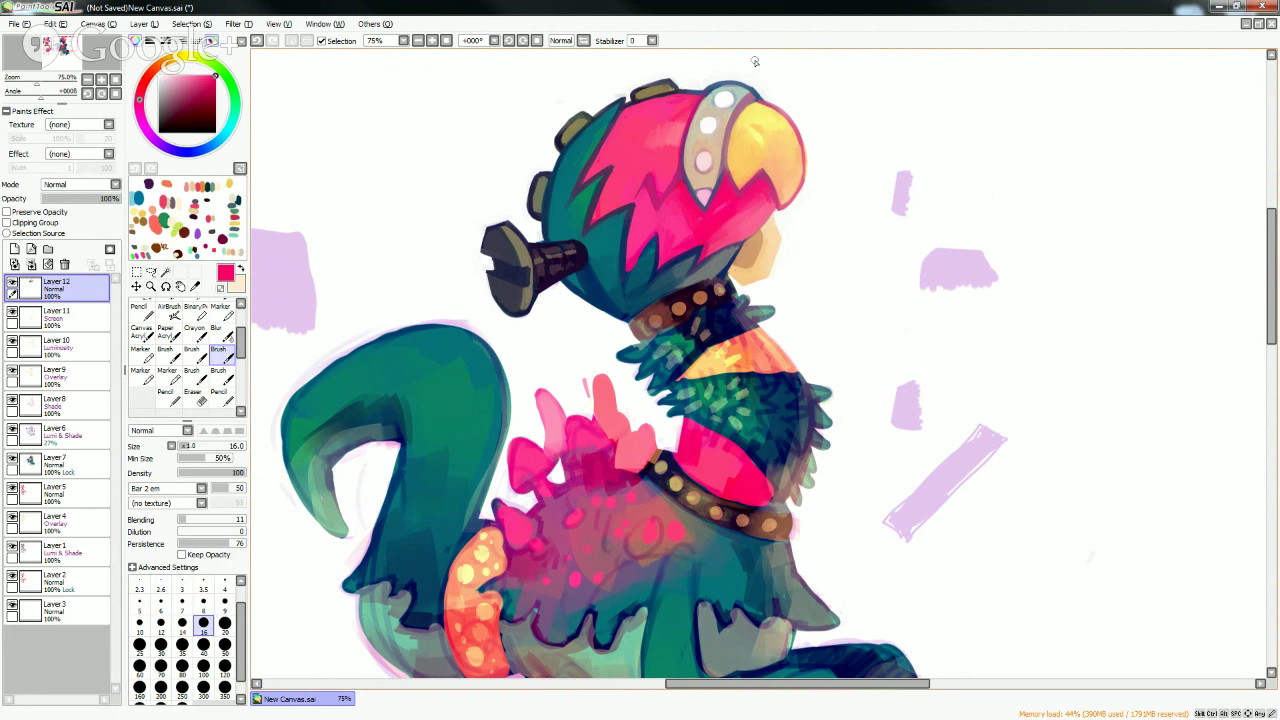
- Sharpen the boundary between the pink zigzag and the teal jaw with sampled dark blue at brush size 9
click(224, 600)
alt+click(627, 279)
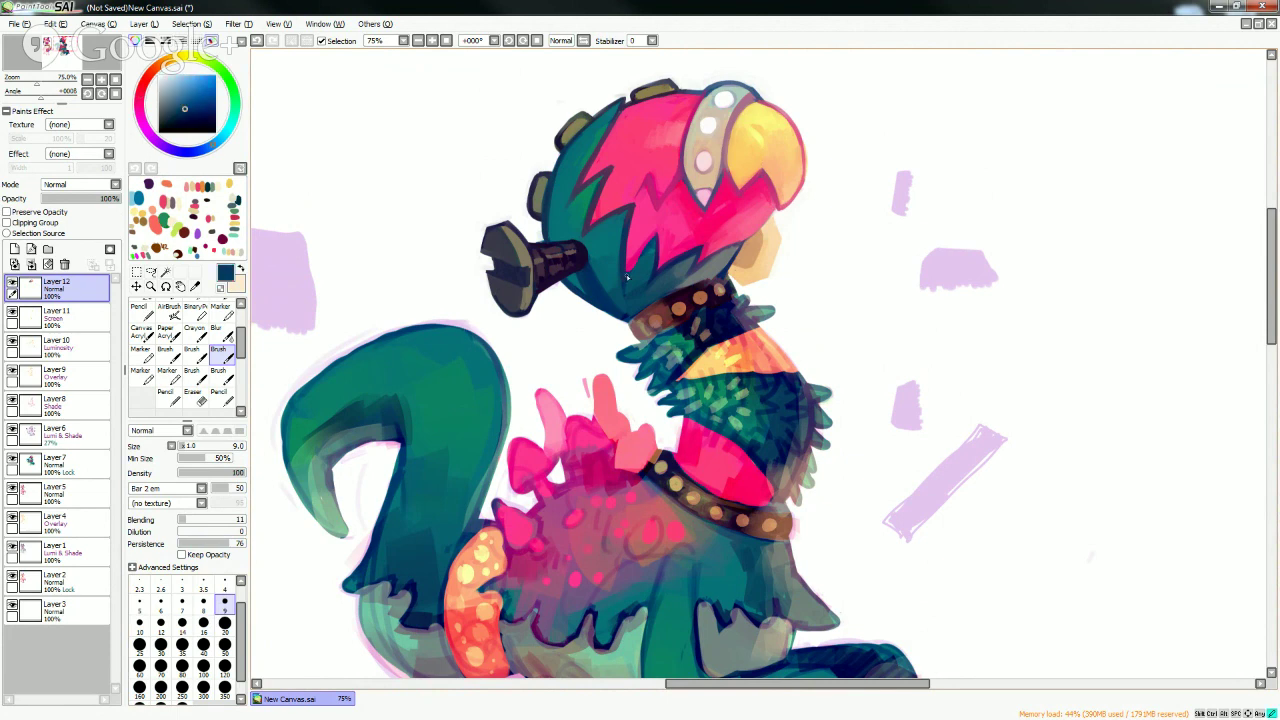
drag(646, 251, 658, 235)
- Repaint the upper collar's studs and edges with sampled tan, white and dark browns, and sample the orange of the Frankenstein's glowing eye
alt+click(724, 290)
mouse_move(630, 322)
mouse_down()
mouse_move(664, 300)
mouse_move(638, 320)
mouse_up()
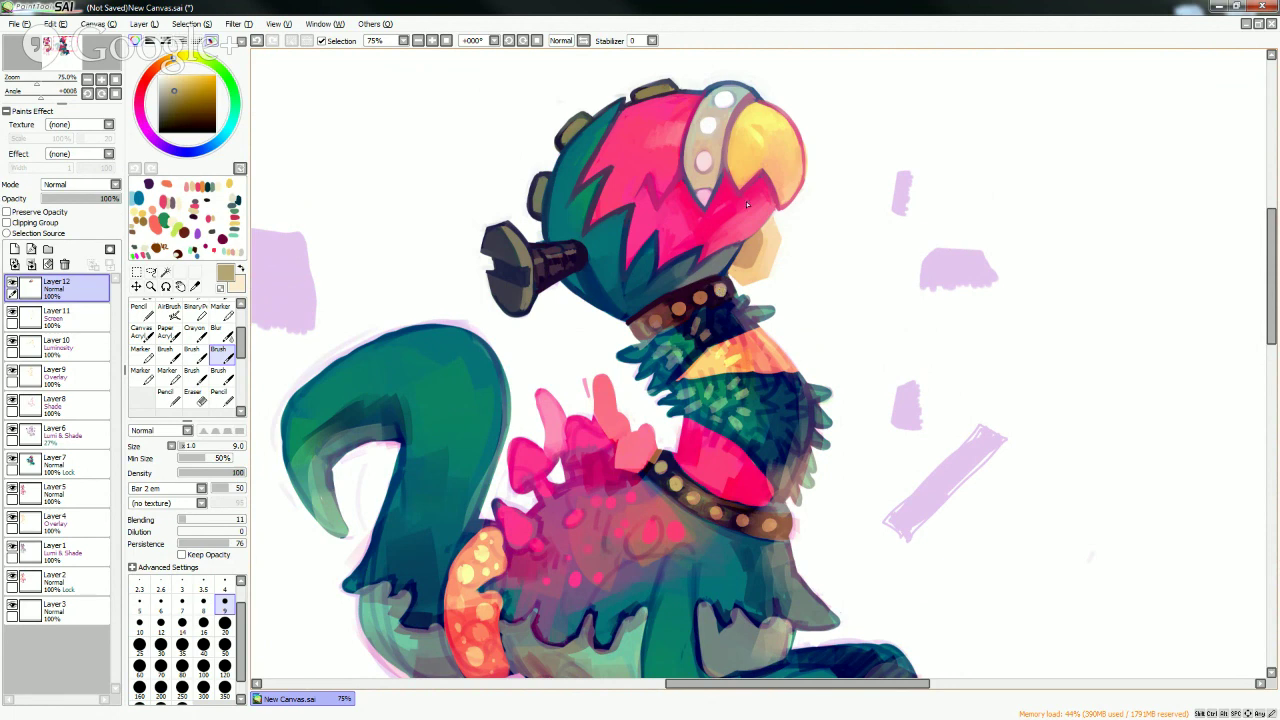
alt+click(748, 287)
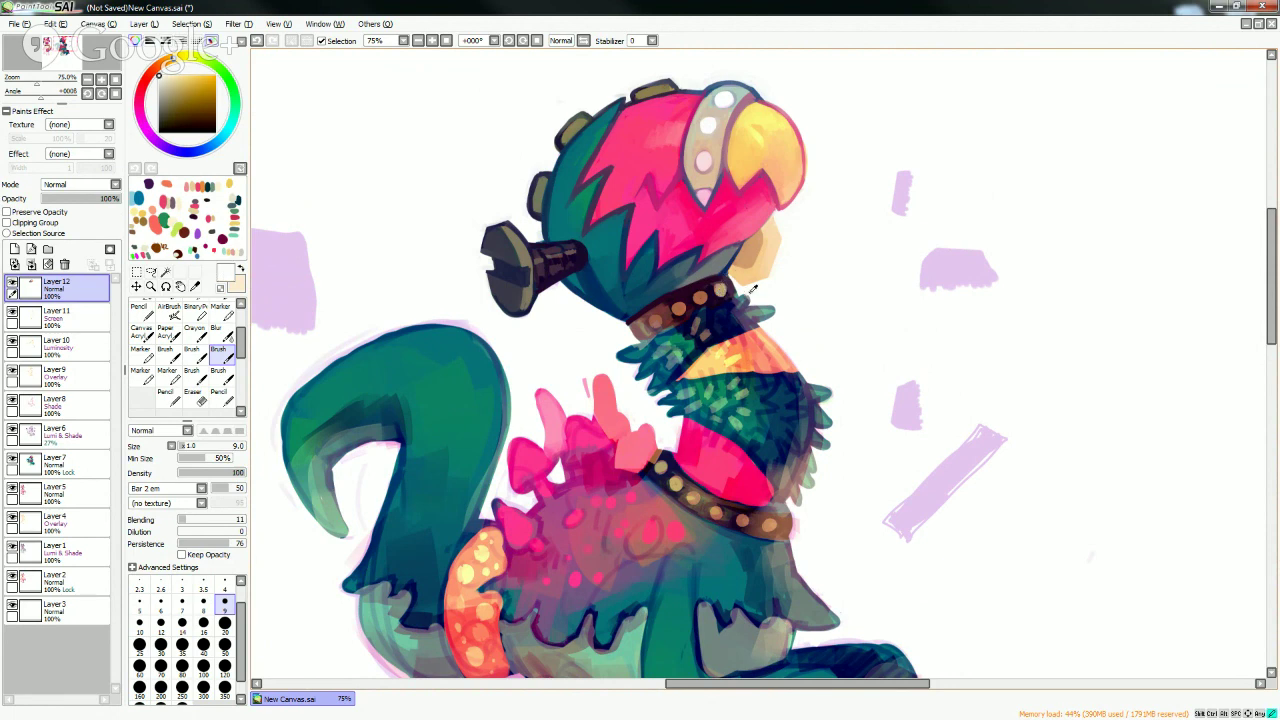
alt+click(673, 301)
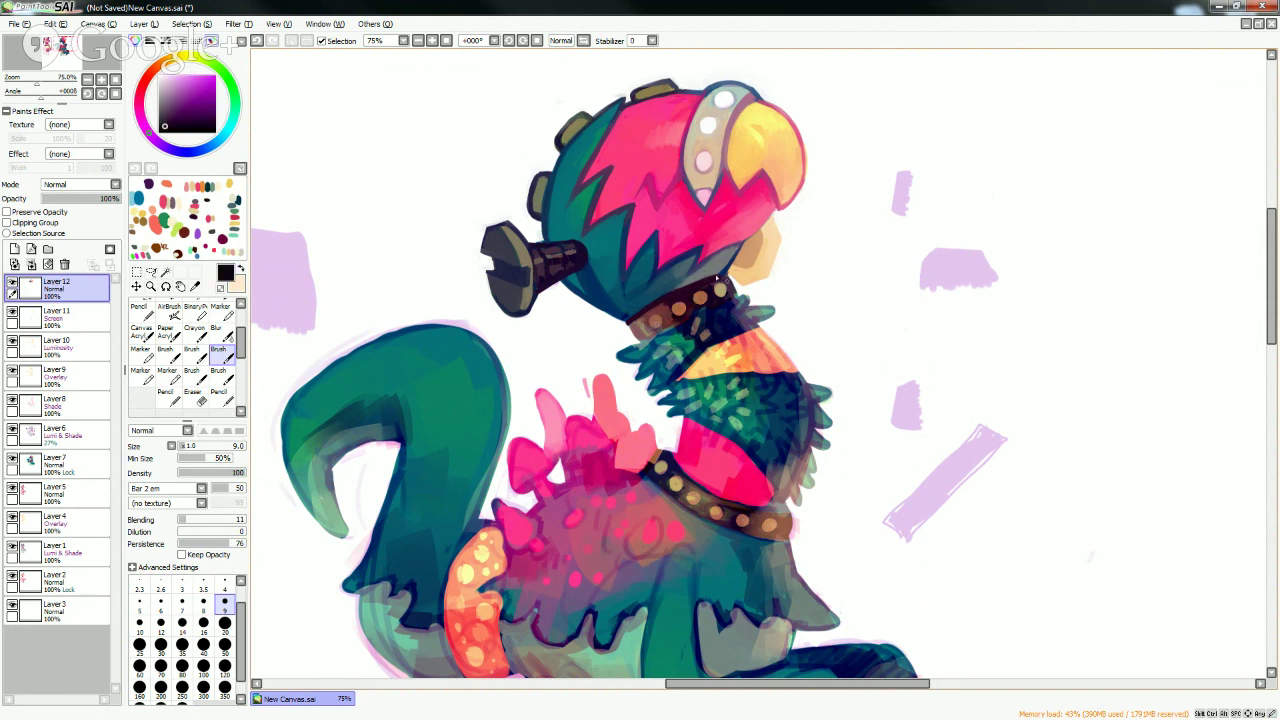
alt+click(771, 291)
drag(654, 320, 657, 318)
alt+click(657, 322)
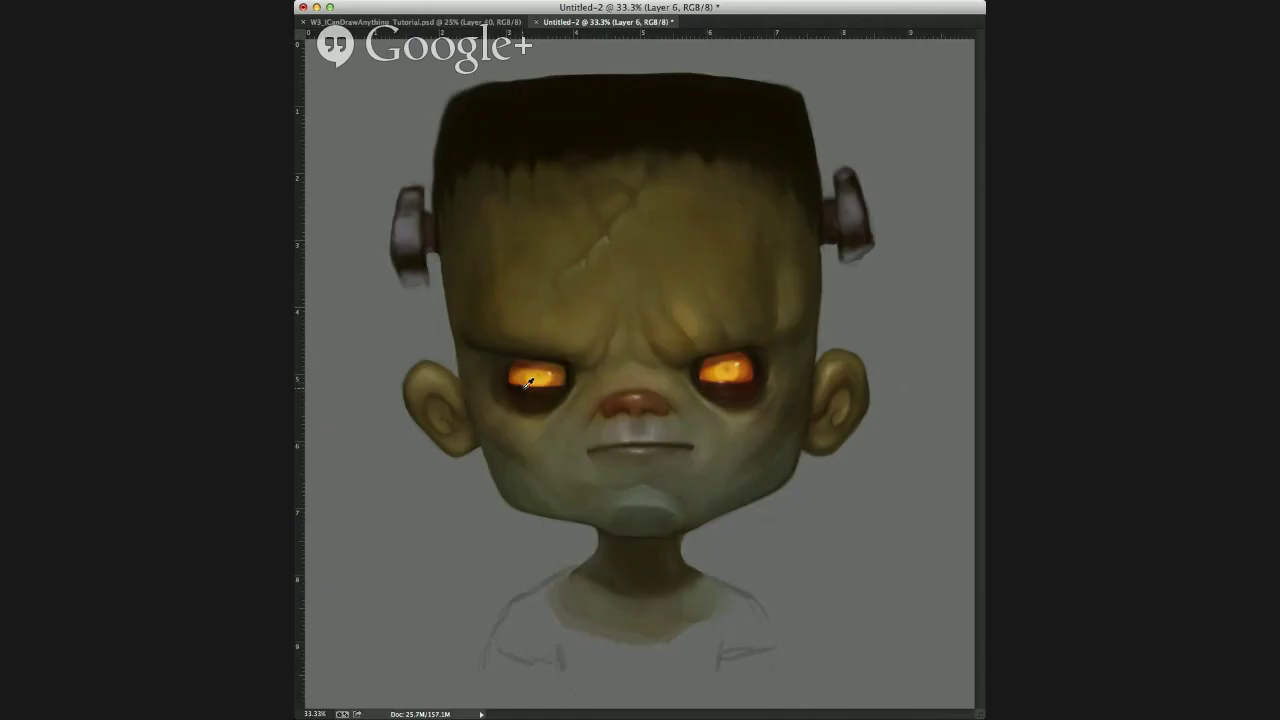
alt+click(527, 381)
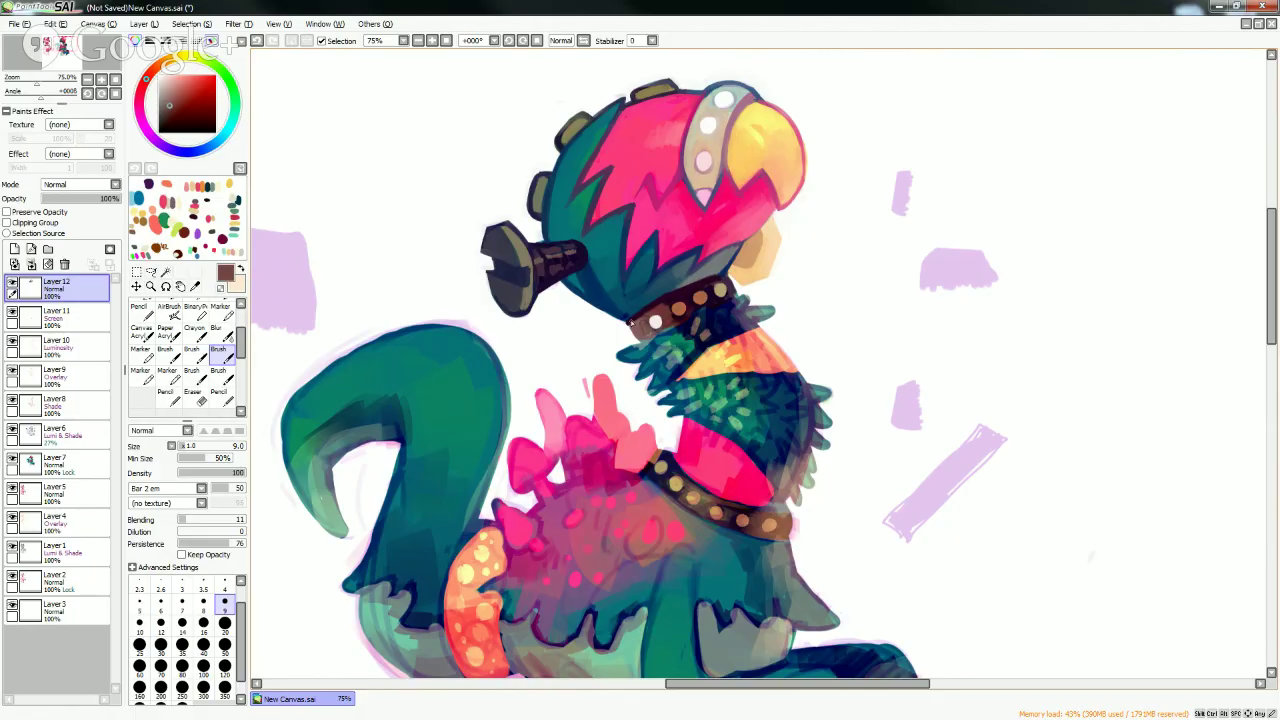
alt+click(632, 322)
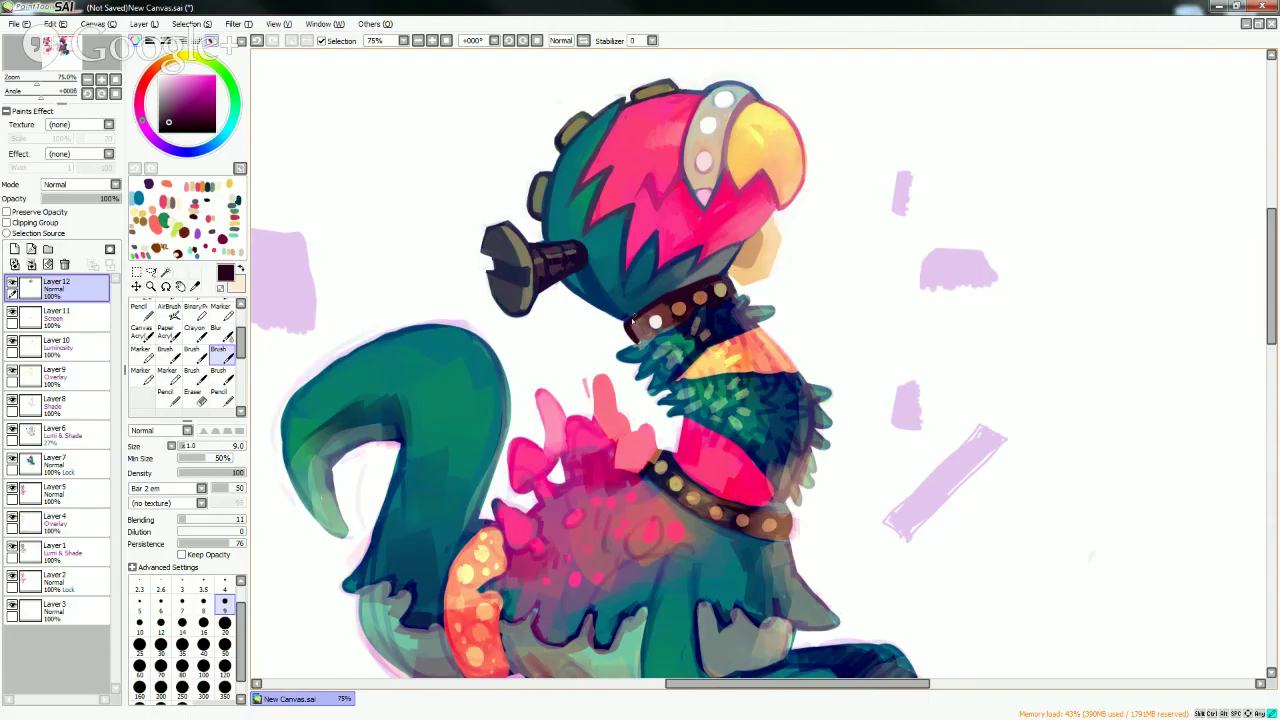
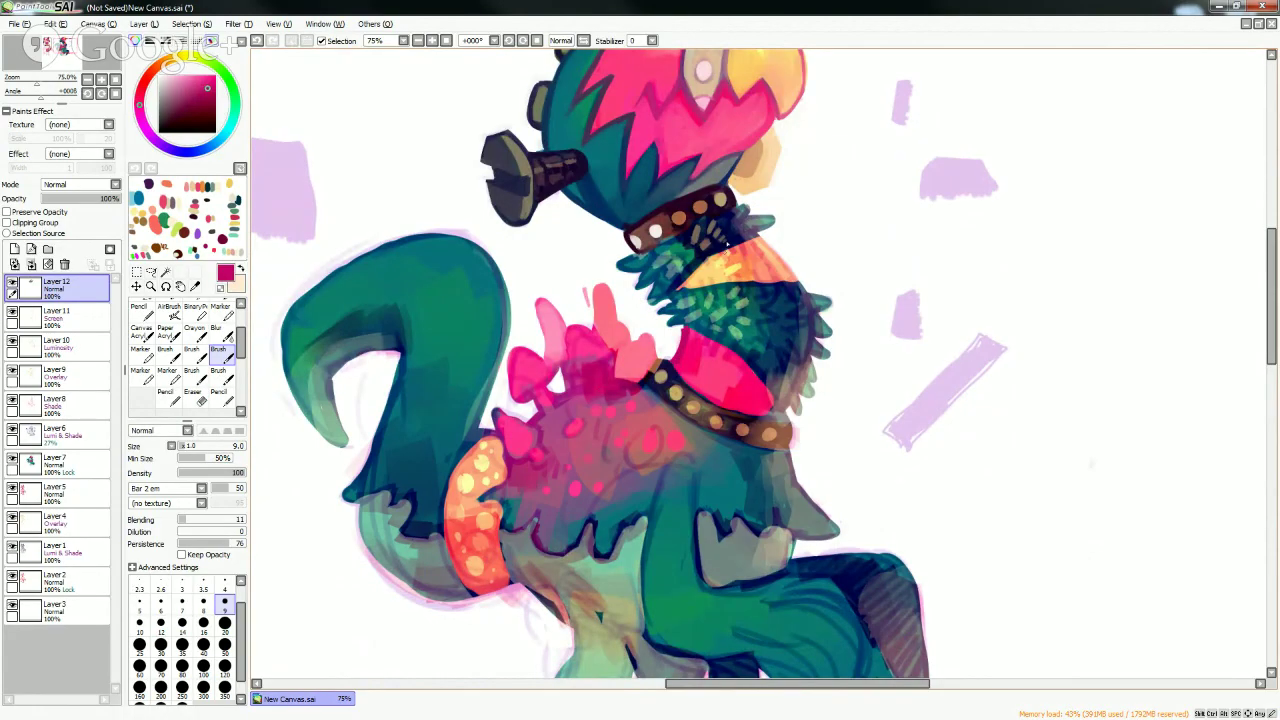
- Smooth the orange neck band with sampled coral and peach at brush size 16, and refine its edge with sampled pink at size 8
alt+click(757, 240)
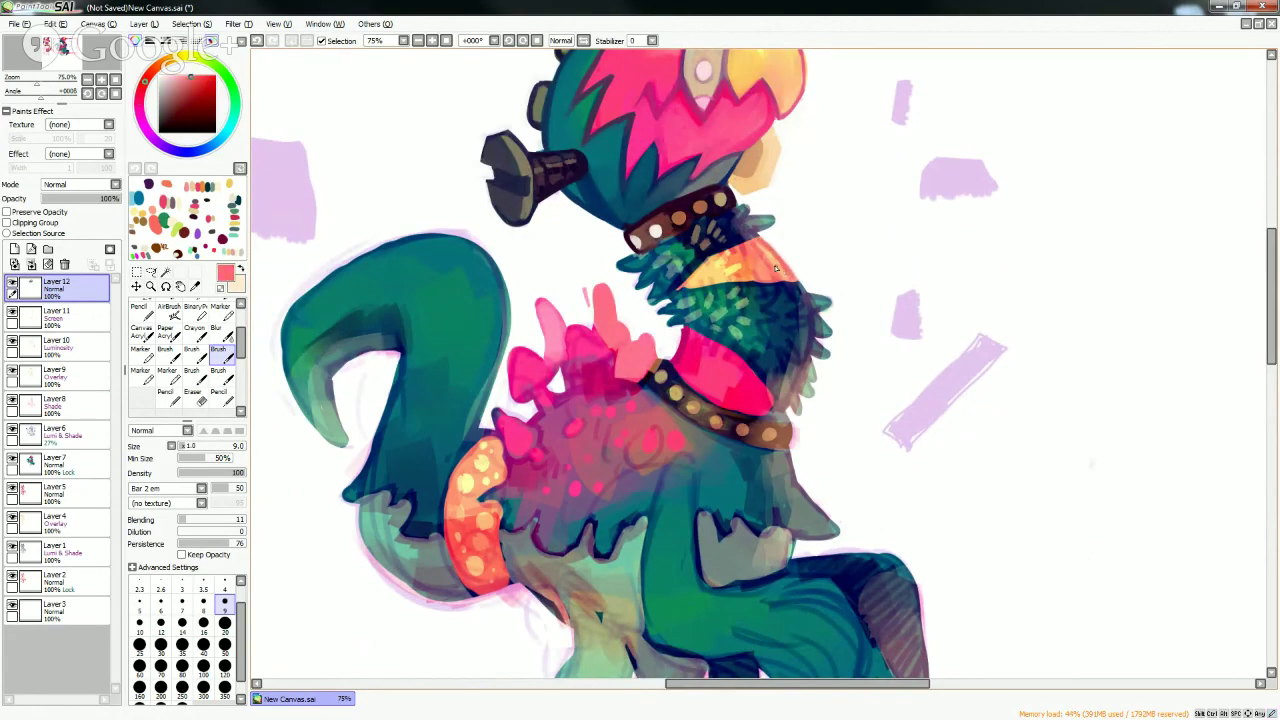
alt+click(787, 272)
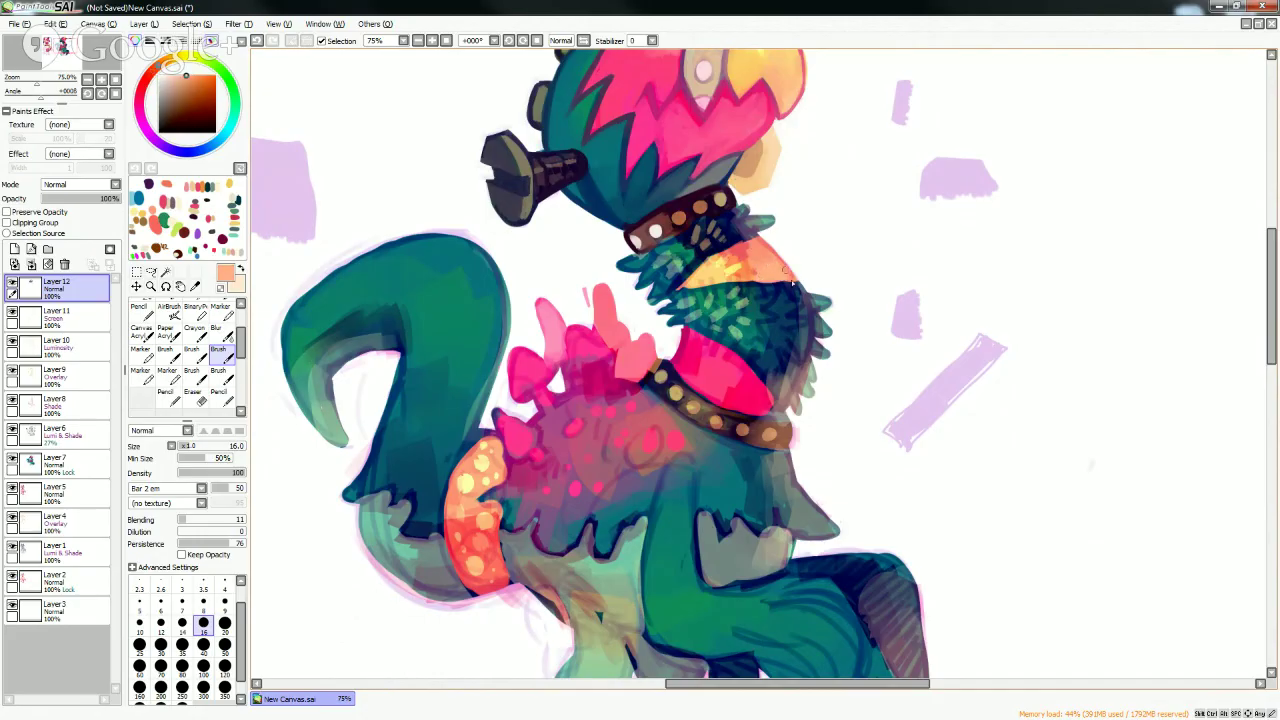
click(203, 604)
right_click(727, 375)
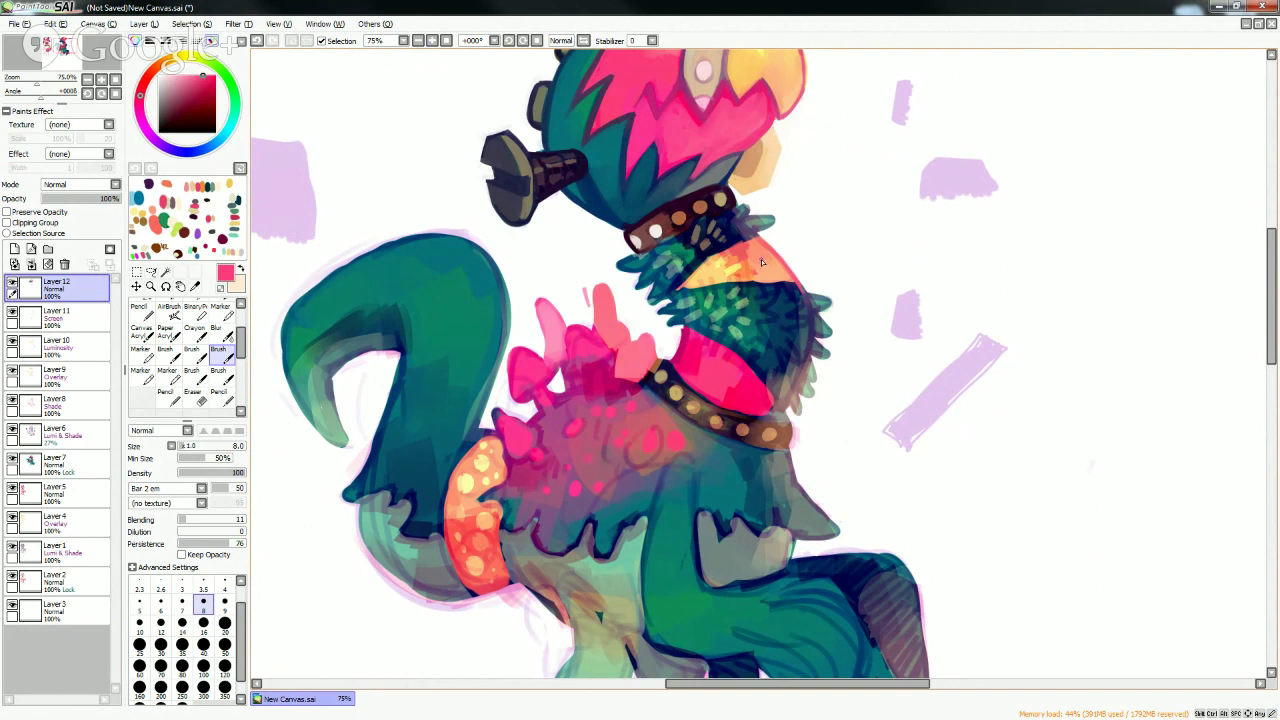
- Blend the middle of the orange neck band with sampled orange, raising the brush size to 20
key(bracketright)
key(bracketright)
key(bracketright)
key(bracketright)
key(bracketright)
key(bracketright)
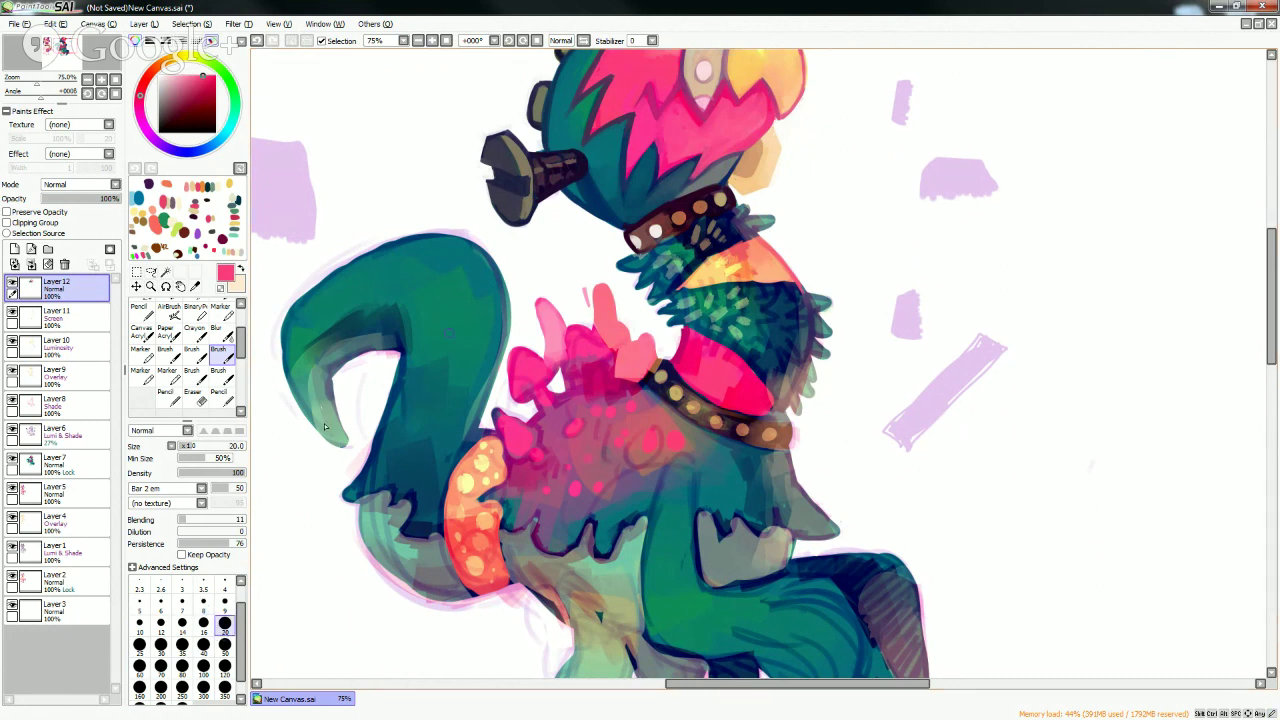
right_click(731, 261)
drag(733, 259, 750, 262)
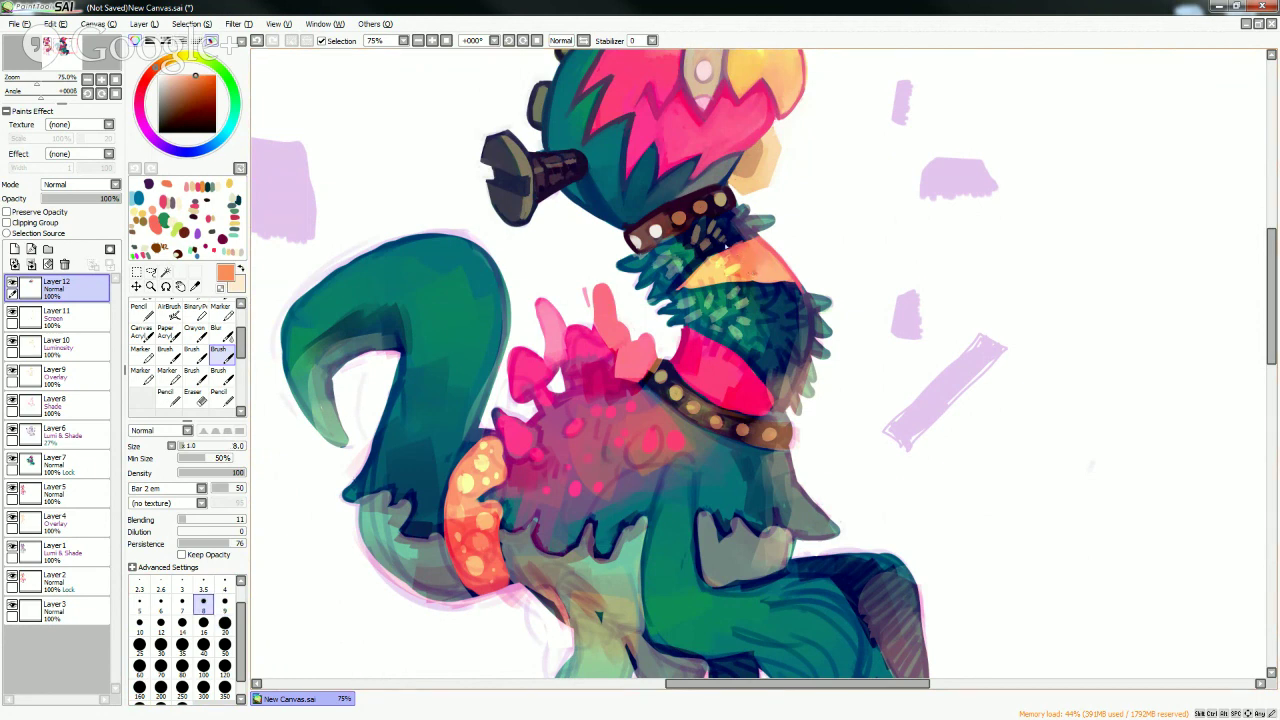
mouse_move(215, 75)
mouse_down()
mouse_move(150, 80)
mouse_move(195, 105)
mouse_up()
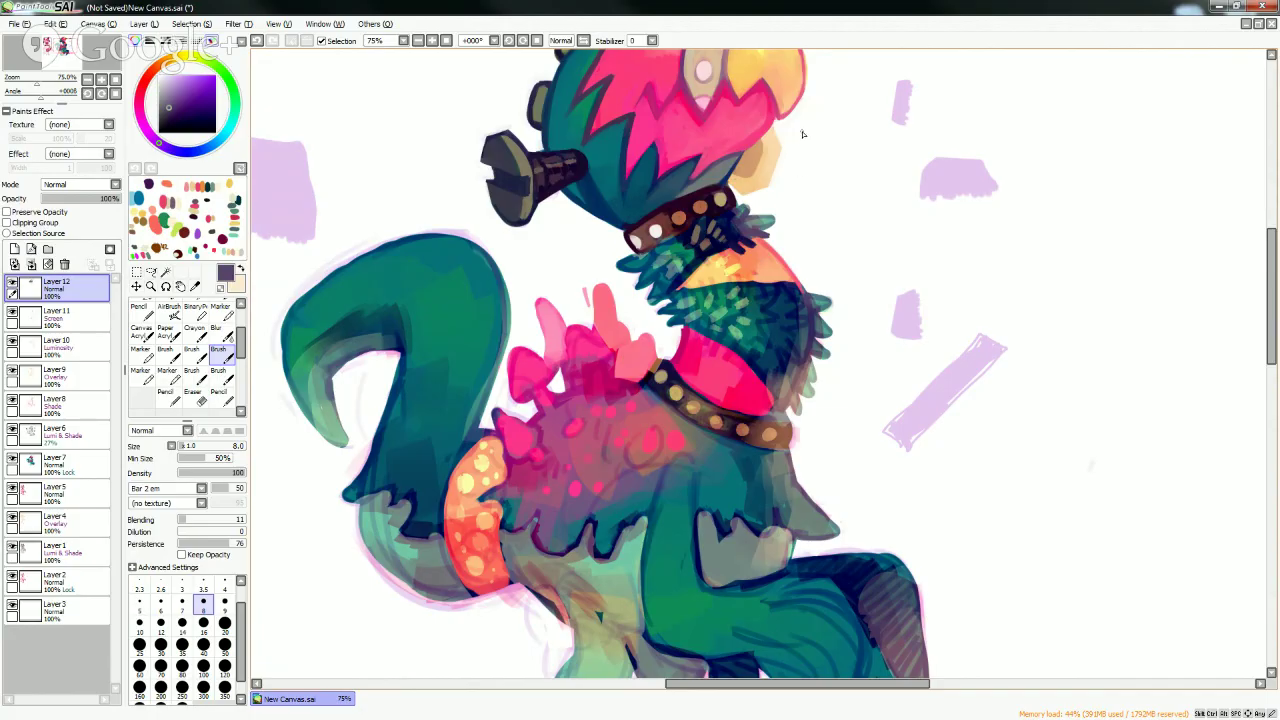
- Repaint the feathery tufts beneath the upper collar with sampled blue-greys and dark purples at brush size 8, touching up the collar's edge
alt+click(752, 206)
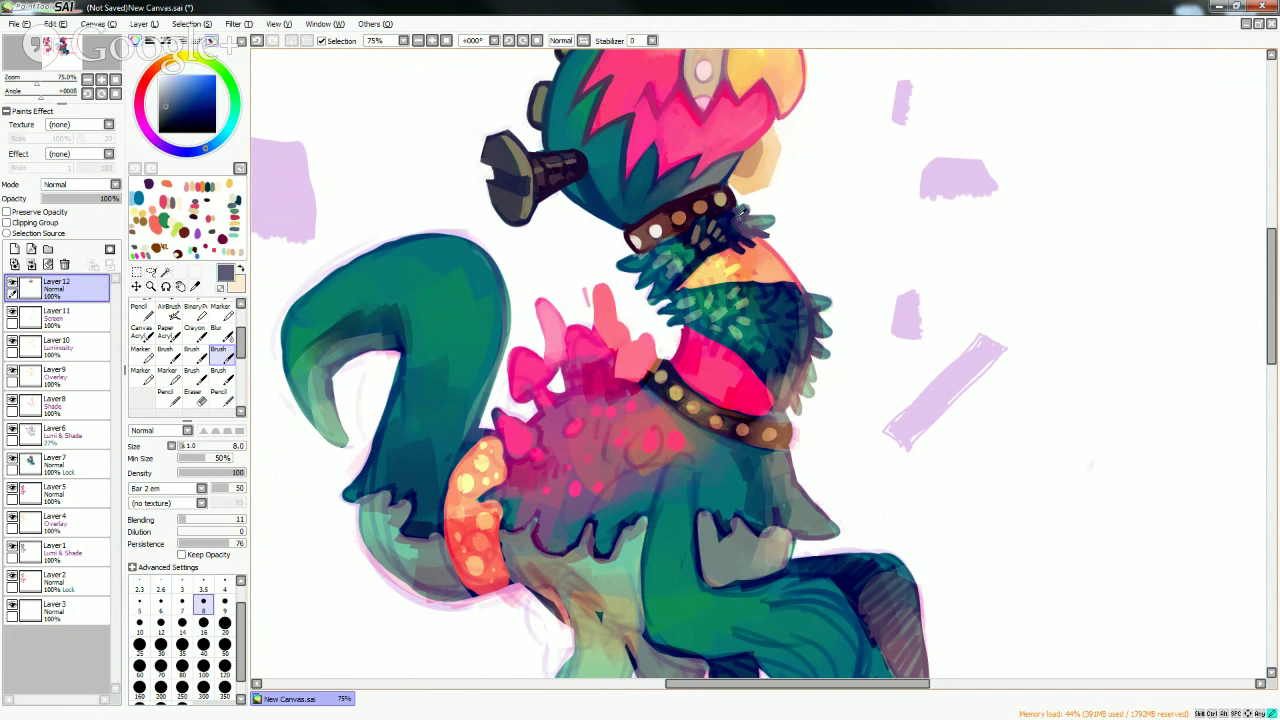
alt+click(737, 218)
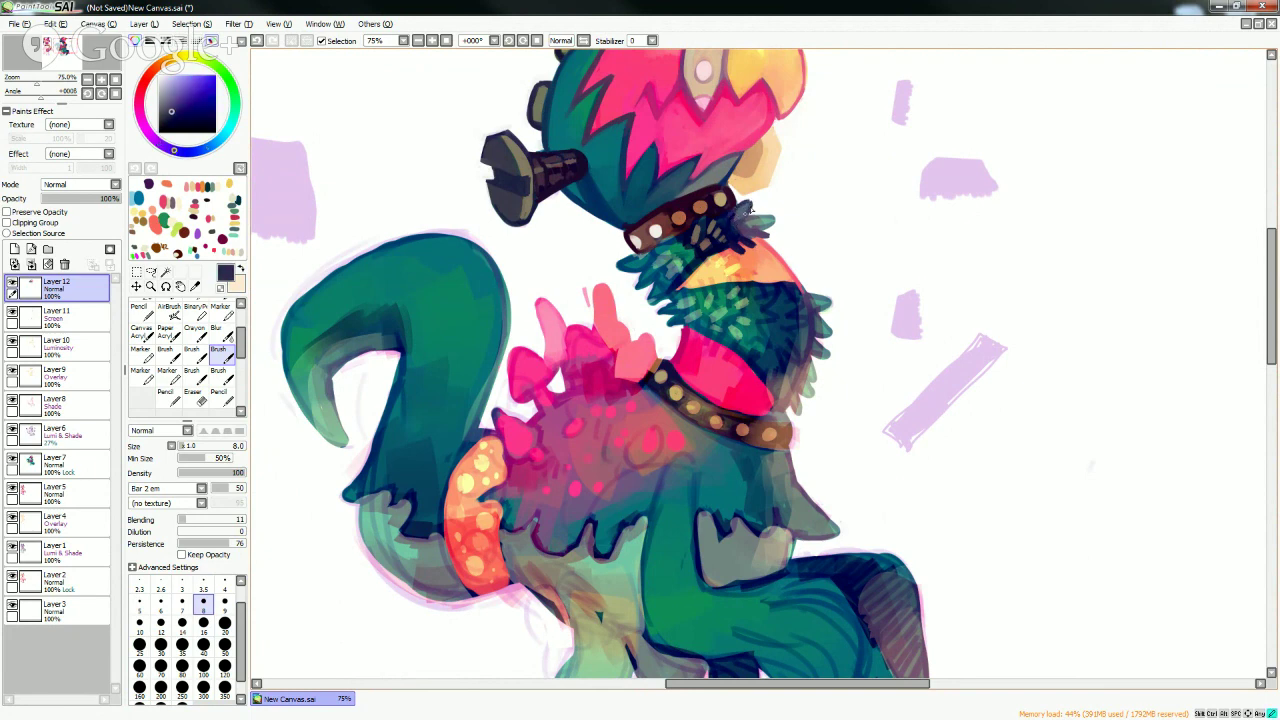
alt+click(691, 201)
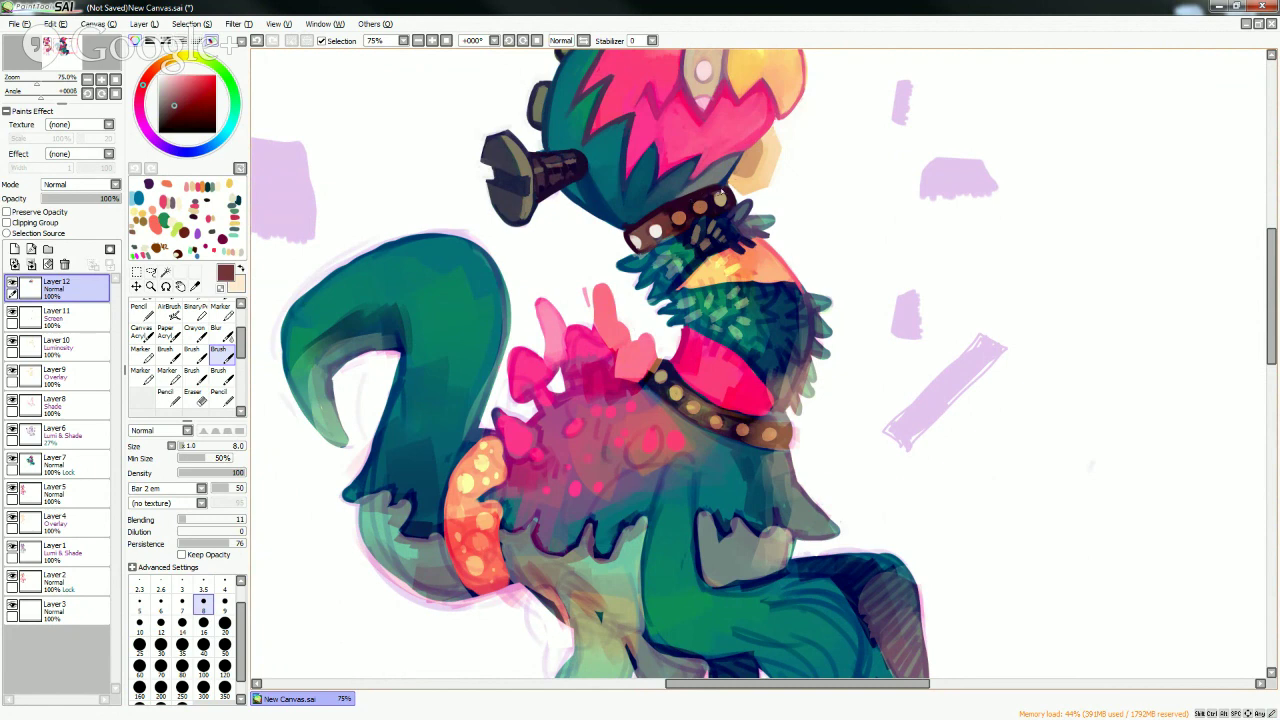
alt+click(701, 220)
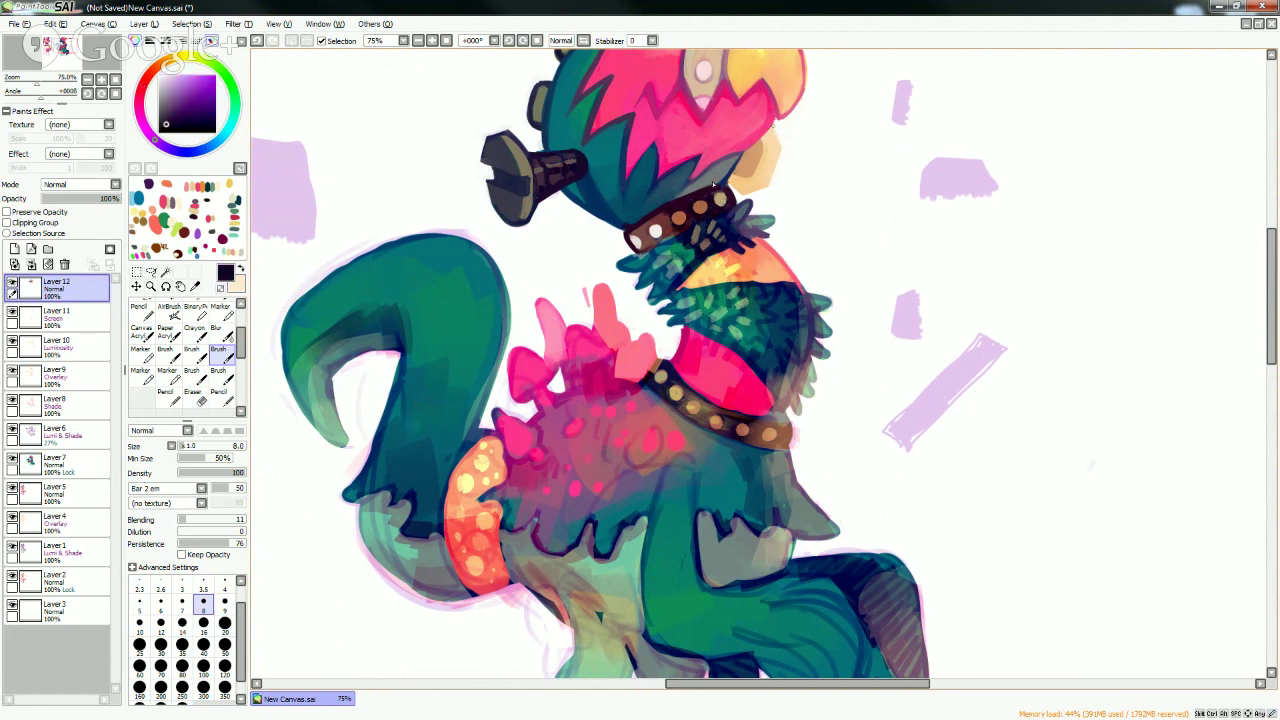
alt+click(720, 236)
alt+click(716, 230)
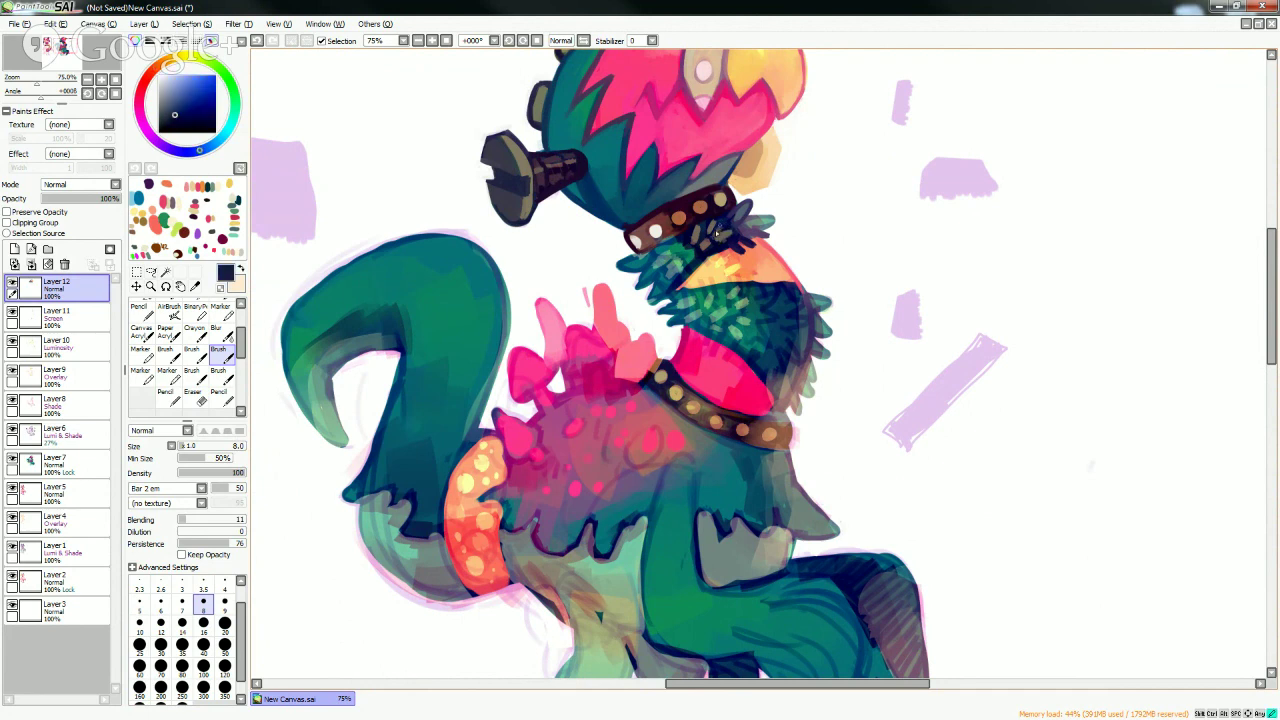
alt+click(717, 230)
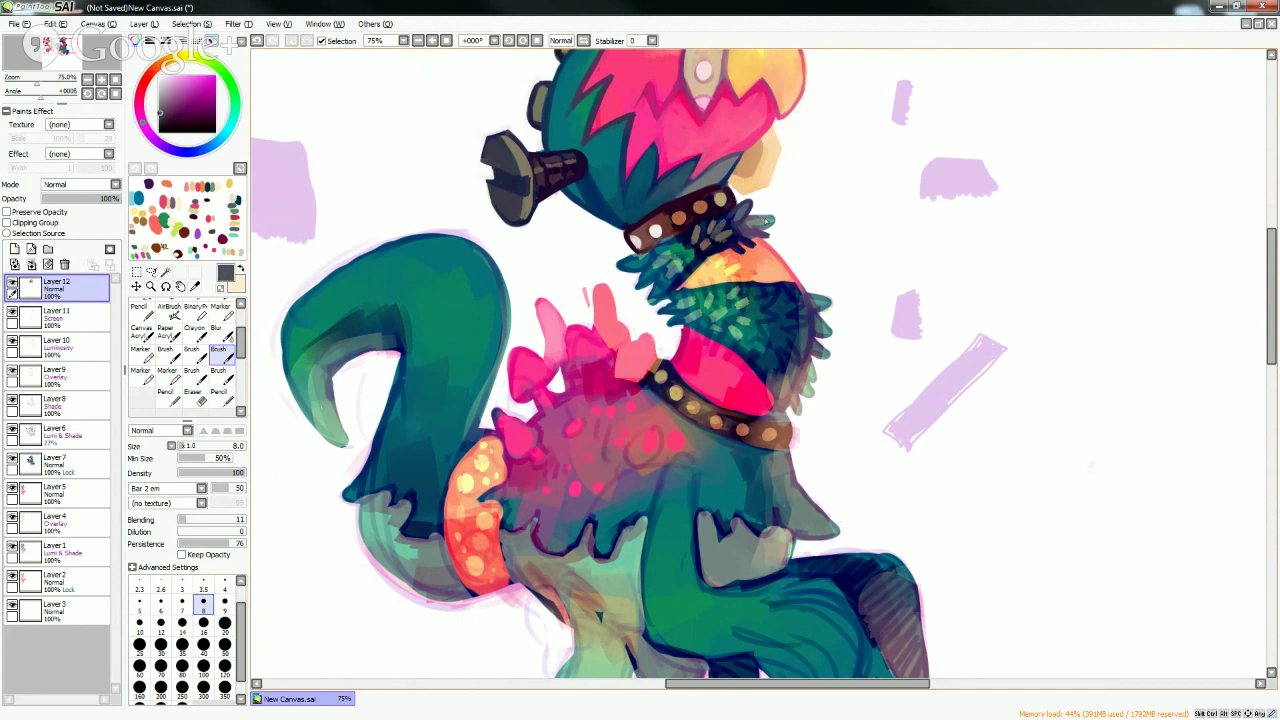
alt+click(746, 219)
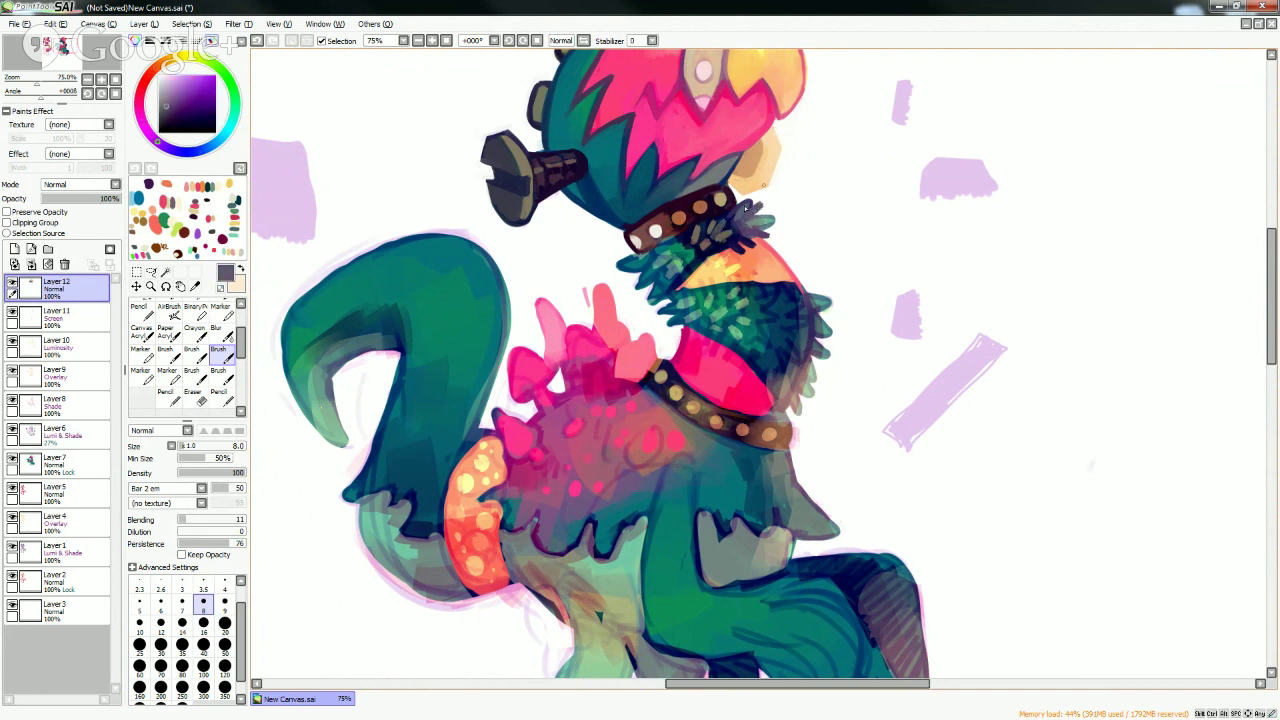
- Add feather strokes to the front end of the ruff beneath the upper collar with sampled muted purples and grey-teal
alt+click(758, 211)
alt+click(753, 231)
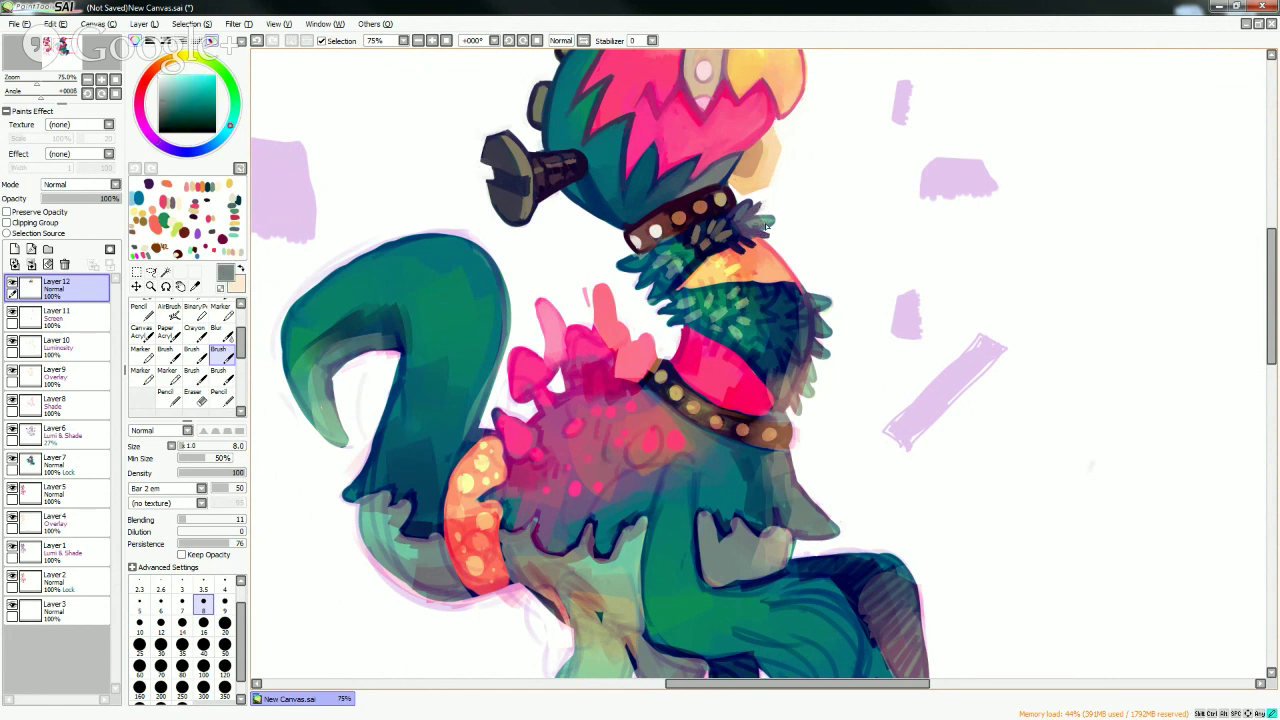
alt+click(756, 228)
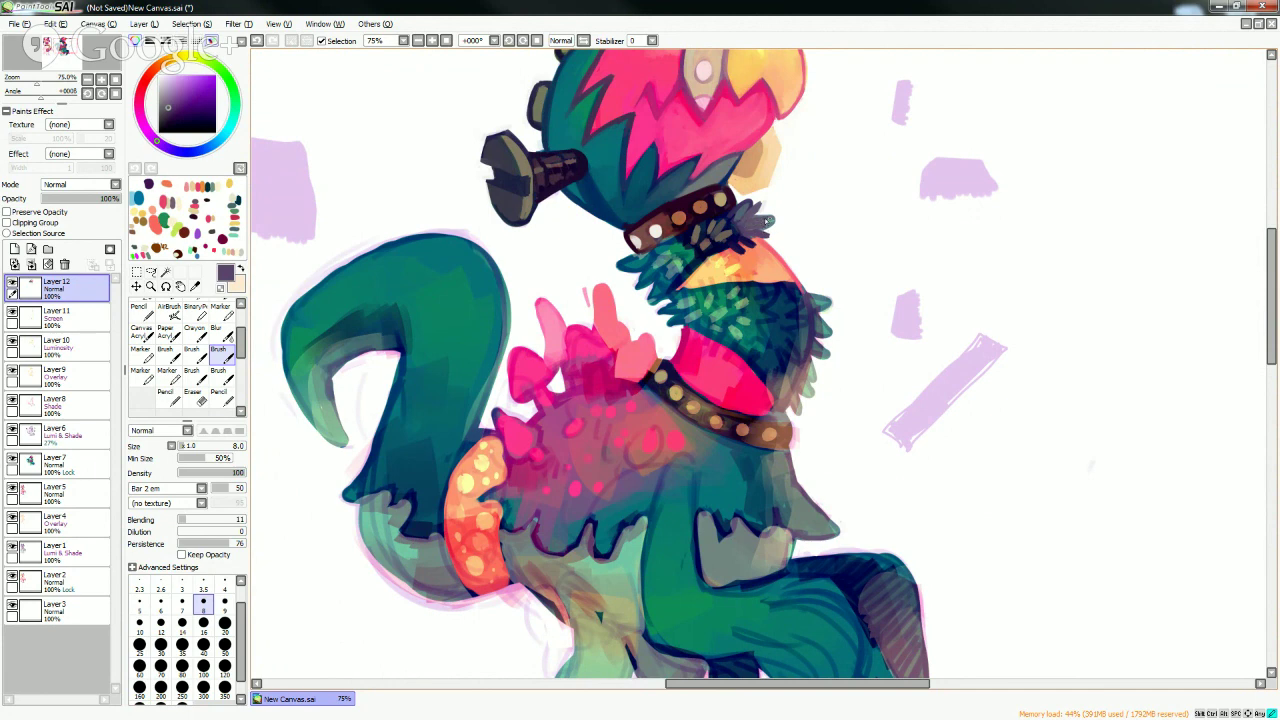
alt+click(768, 221)
alt+click(752, 230)
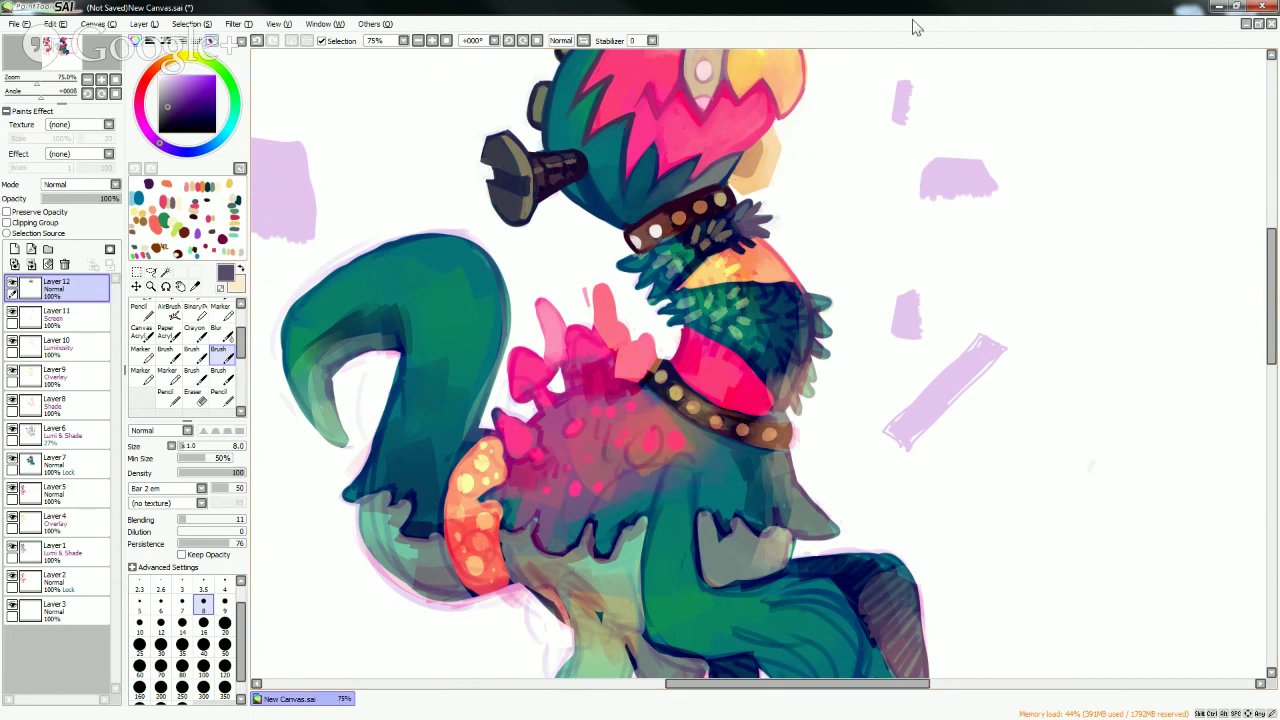
- Deepen the shadows between the ruff's back and middle tufts beneath the upper collar with sampled dark blues
alt+click(687, 247)
mouse_move(662, 258)
mouse_down()
mouse_move(685, 246)
mouse_move(665, 259)
mouse_up()
alt+click(682, 250)
alt+click(685, 259)
alt+click(683, 251)
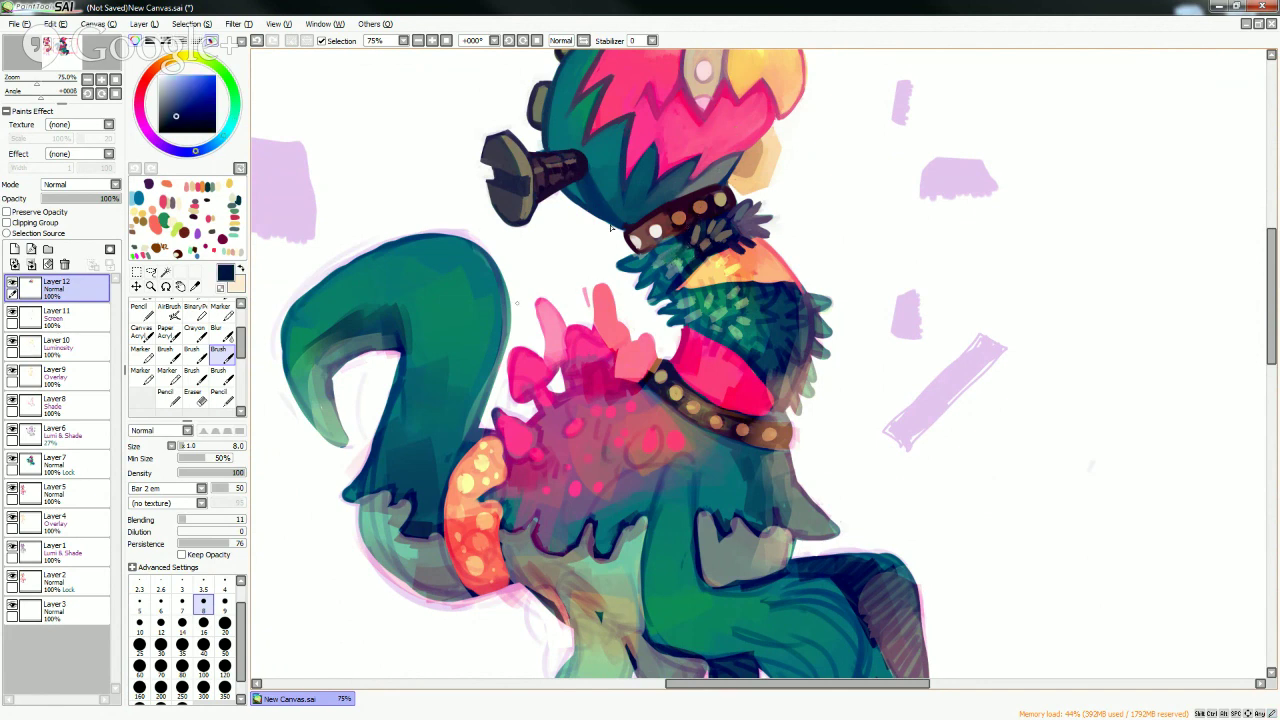
- Block in the upper ruff's base just under the collar with sampled navy and blue at brush size 16
click(203, 622)
alt+click(682, 240)
mouse_move(676, 243)
mouse_down()
mouse_move(648, 258)
mouse_move(683, 233)
mouse_up()
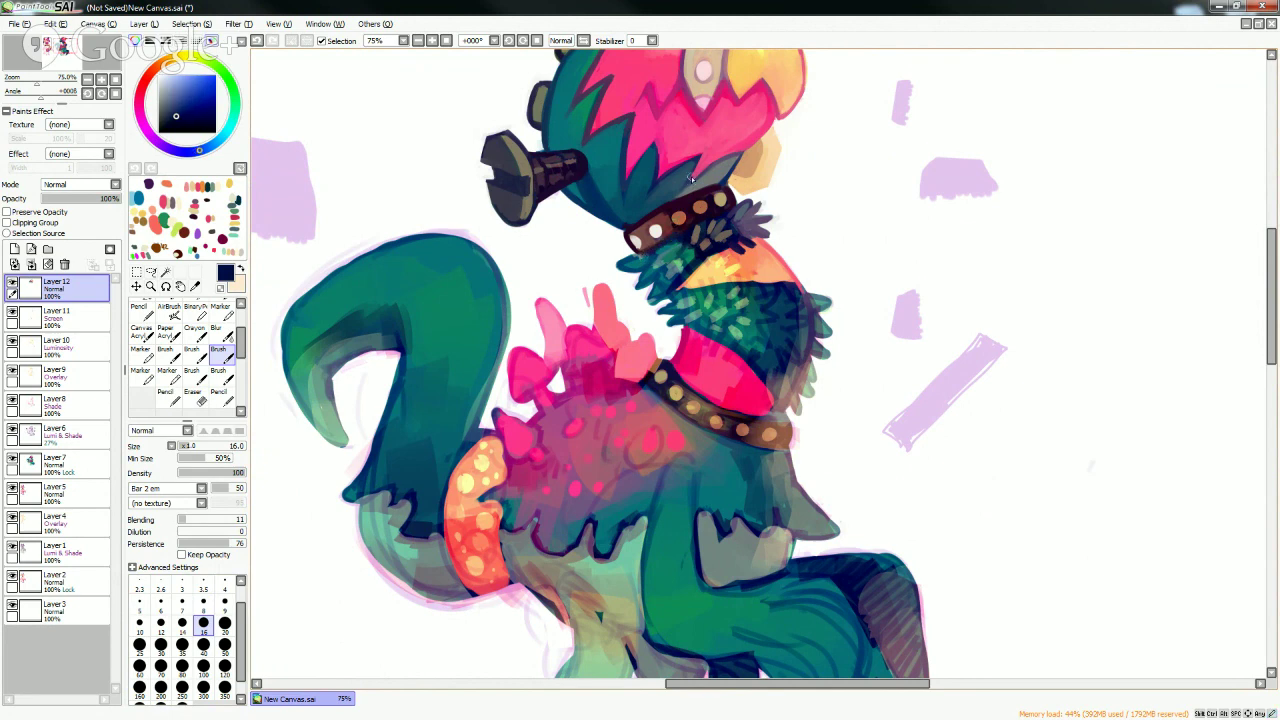
alt+click(670, 248)
alt+click(634, 255)
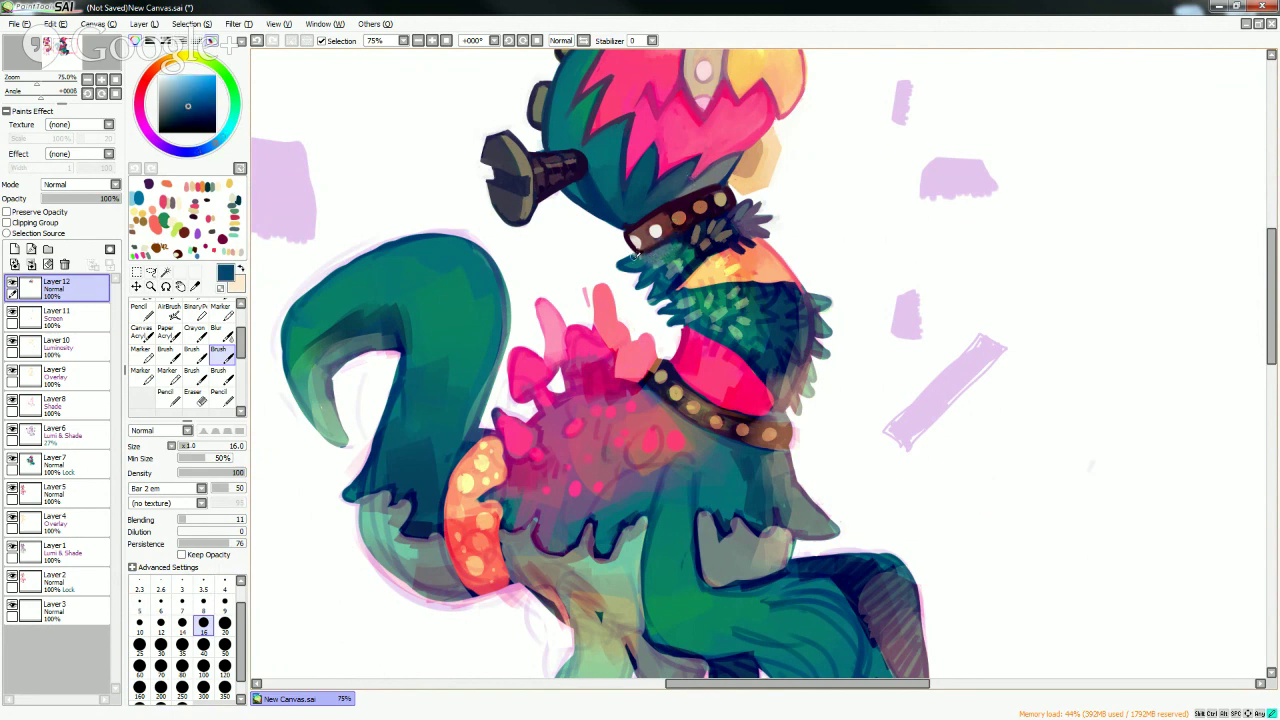
drag(635, 256, 640, 258)
mouse_move(648, 258)
mouse_down()
mouse_move(660, 251)
mouse_move(648, 267)
mouse_up()
- Add teal and light green strokes to the upper ruff's back tufts at brush size 9, broadening its middle with sampled grey and teal at size 20
click(224, 603)
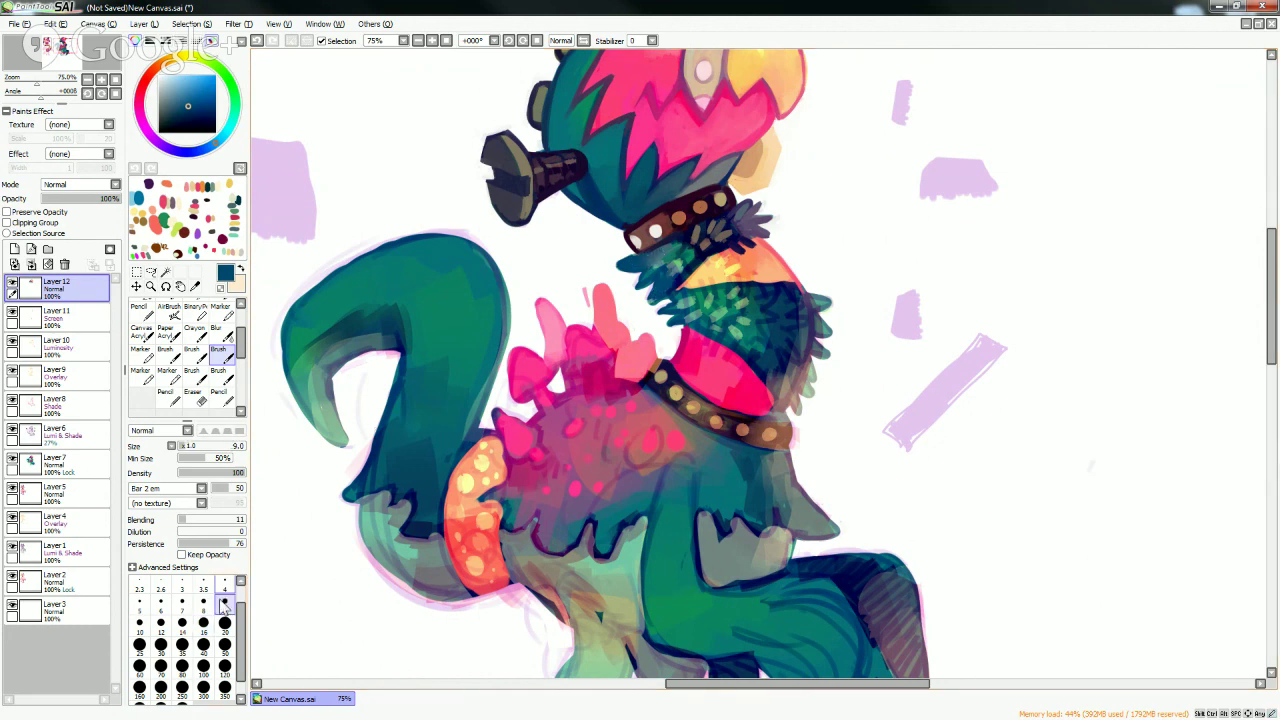
alt+click(688, 258)
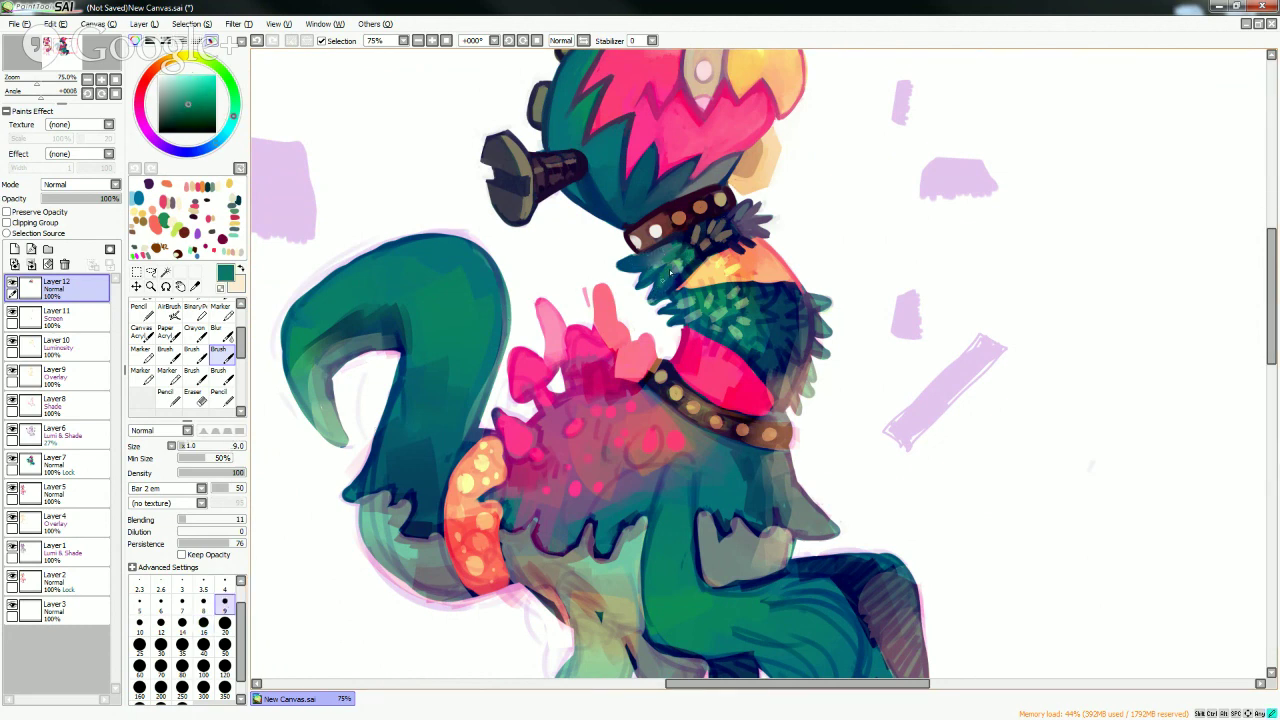
mouse_move(670, 272)
mouse_down()
mouse_move(664, 254)
mouse_move(642, 265)
mouse_up()
right_click(680, 259)
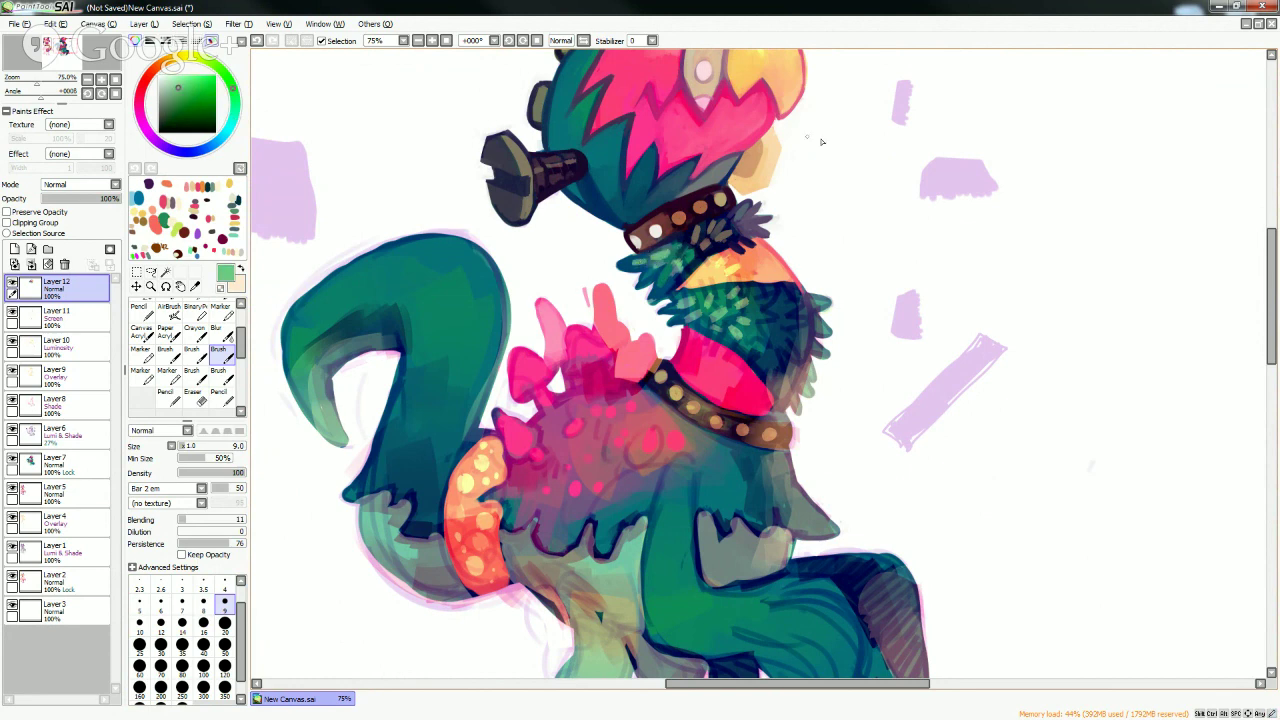
alt+click(718, 228)
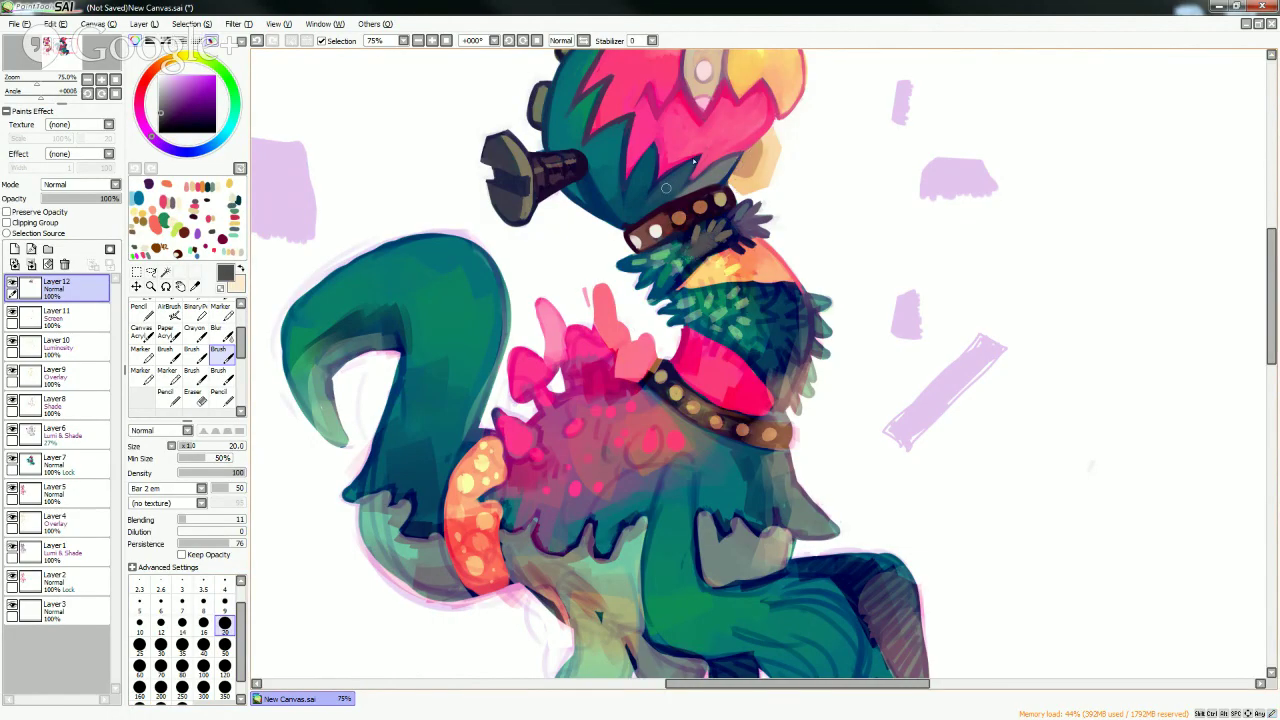
alt+click(681, 252)
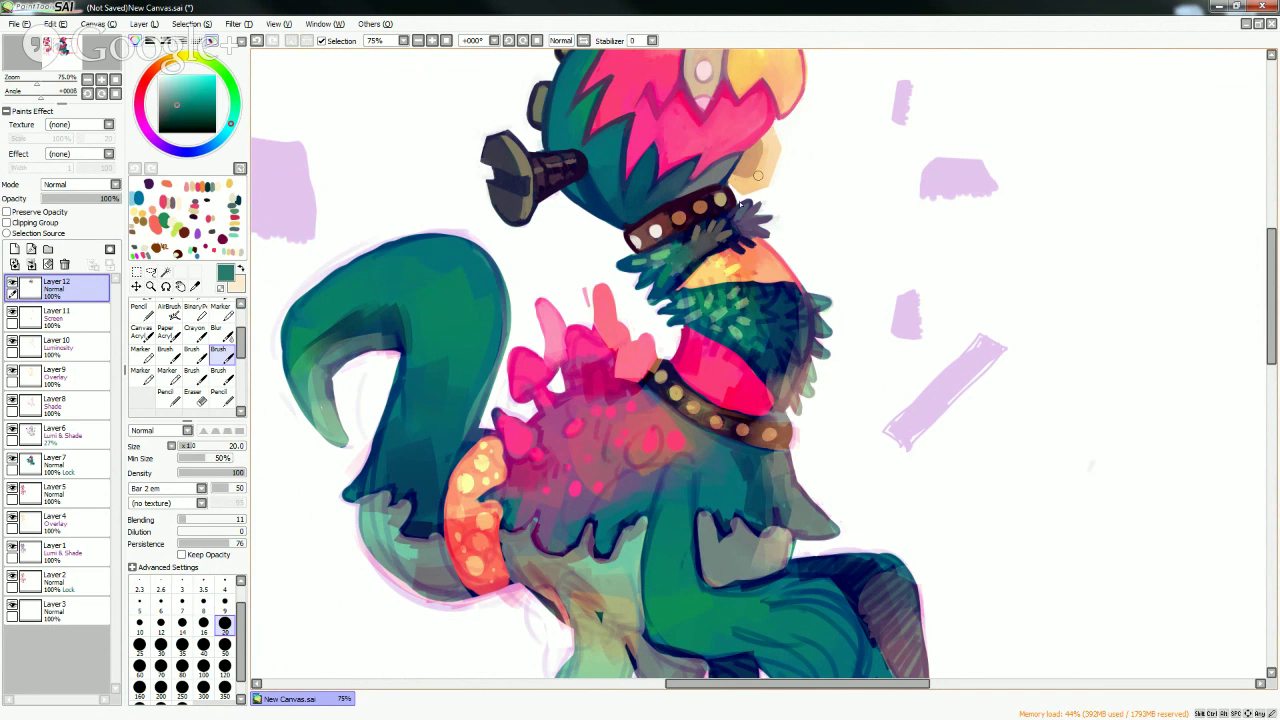
- Trim the upper ruff's back feather tips with the sampled white background at brush size 8, and repaint the tufts with sampled blue
click(203, 601)
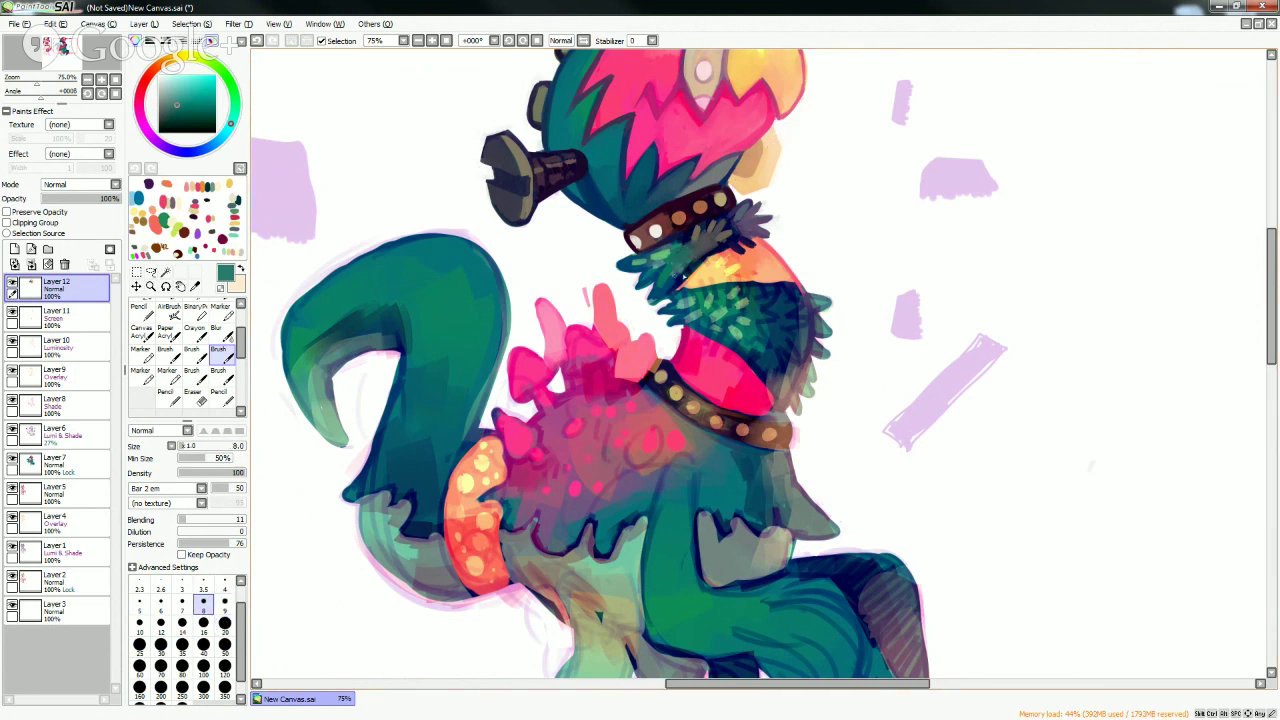
alt+click(634, 313)
drag(663, 300, 655, 308)
alt+click(640, 280)
mouse_move(650, 266)
mouse_down()
mouse_move(634, 290)
mouse_move(650, 268)
mouse_up()
alt+click(651, 263)
alt+click(654, 272)
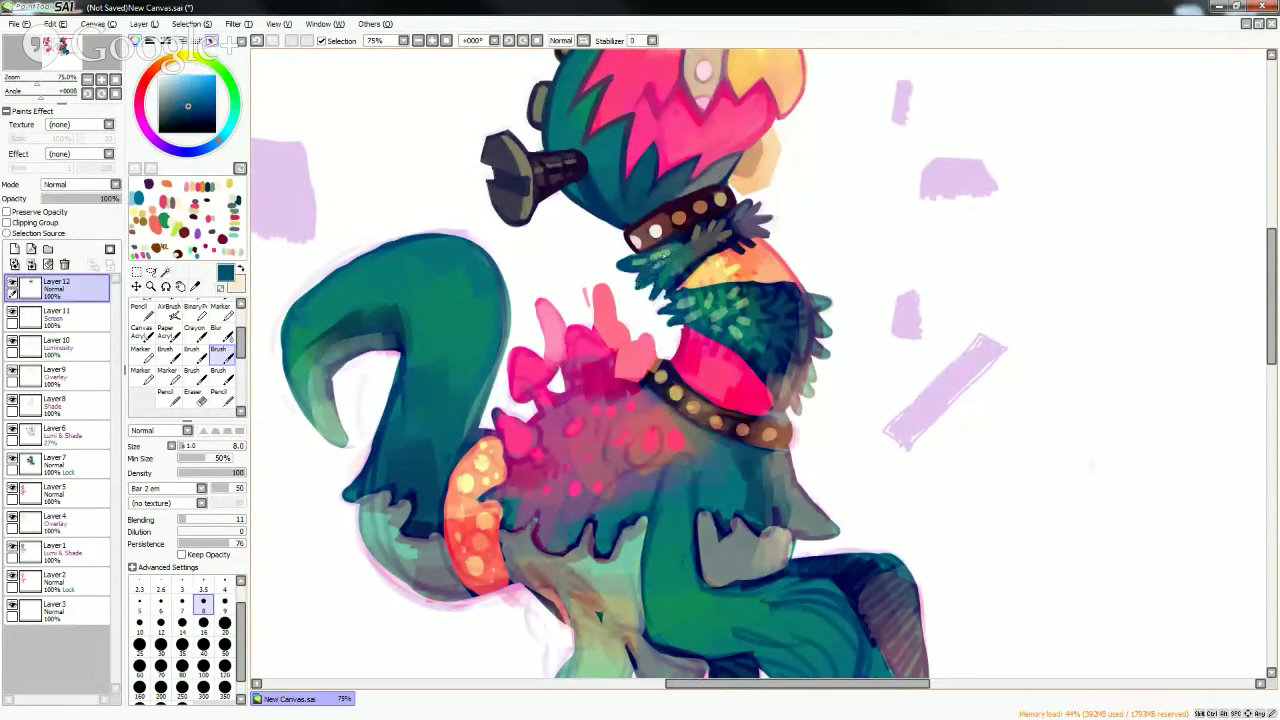
- Blend the transition from green to grey in the middle of the upper ruff with sampled blues and slate greys
alt+click(668, 258)
alt+click(654, 274)
alt+click(679, 262)
alt+click(682, 262)
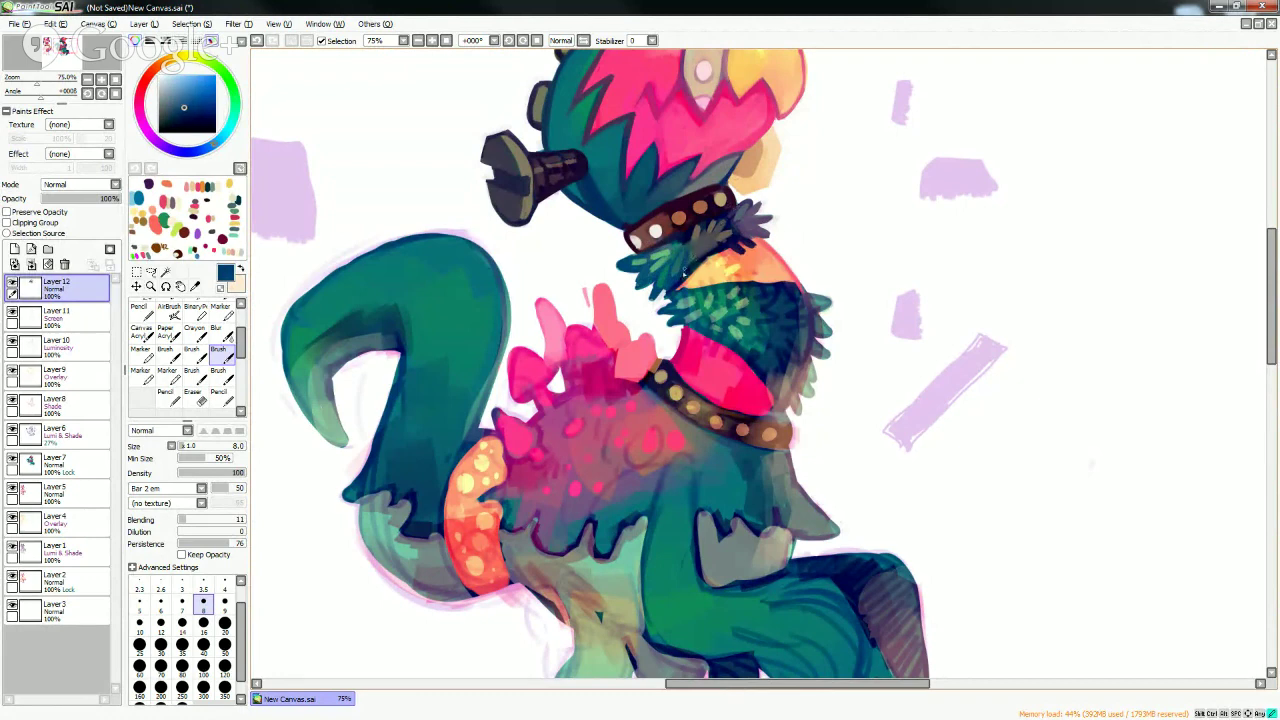
alt+click(685, 266)
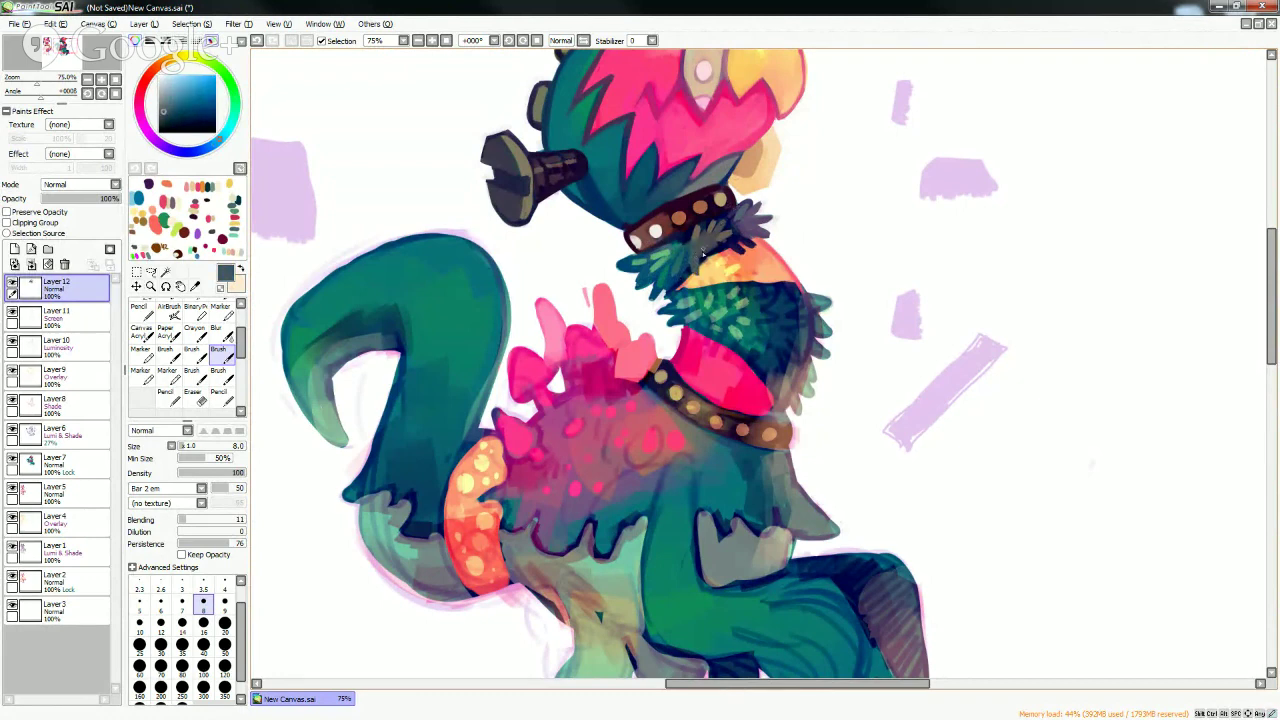
alt+click(704, 254)
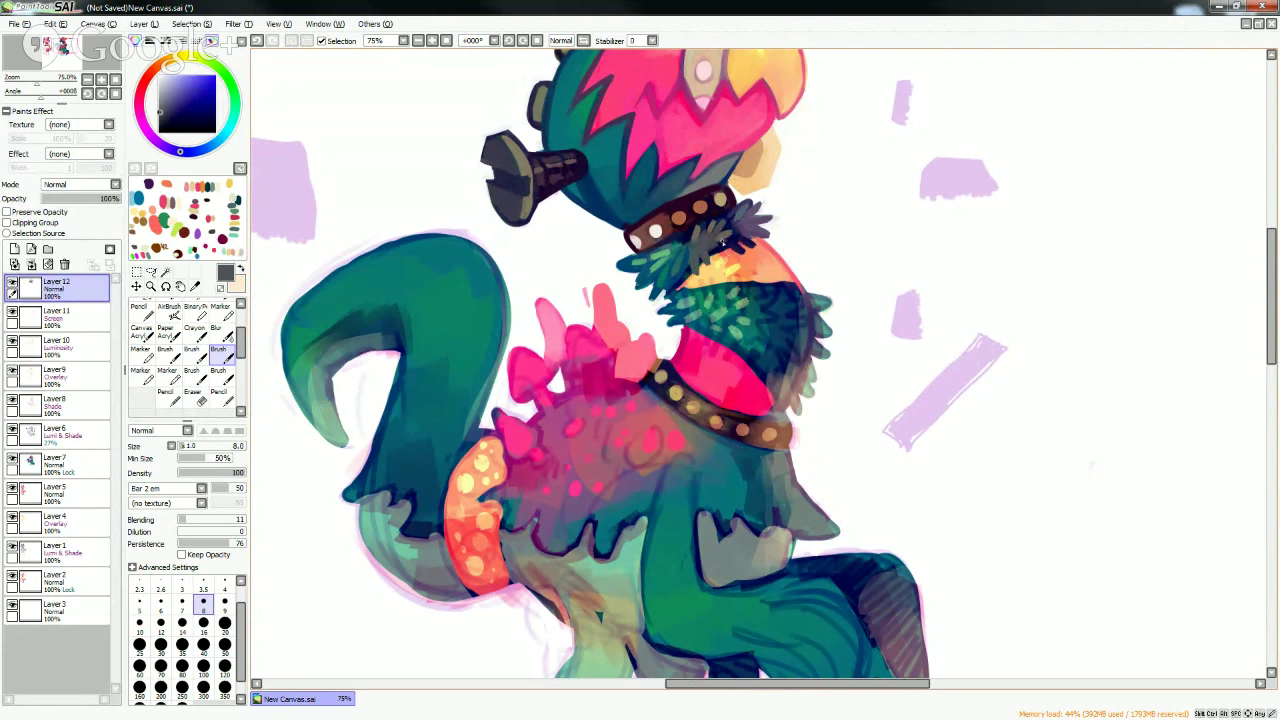
- Reshape the front tufts of the upper ruff with sampled dark tones and clean their outer edge with sampled white
alt+click(692, 263)
mouse_move(766, 231)
mouse_down()
mouse_move(759, 201)
mouse_move(780, 210)
mouse_move(770, 241)
mouse_up()
alt+click(755, 221)
alt+click(780, 222)
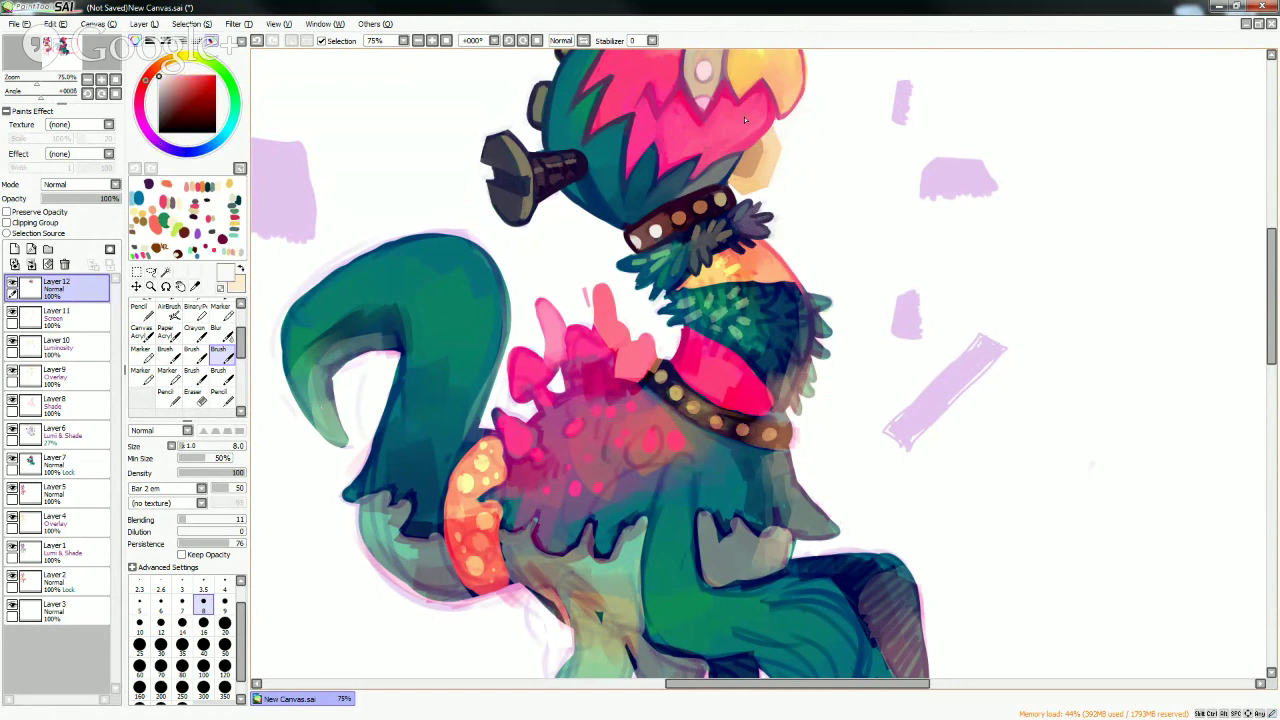
- Layer the upper ruff's back tufts with sampled blue, light green and teal at brush size 9
alt+click(651, 240)
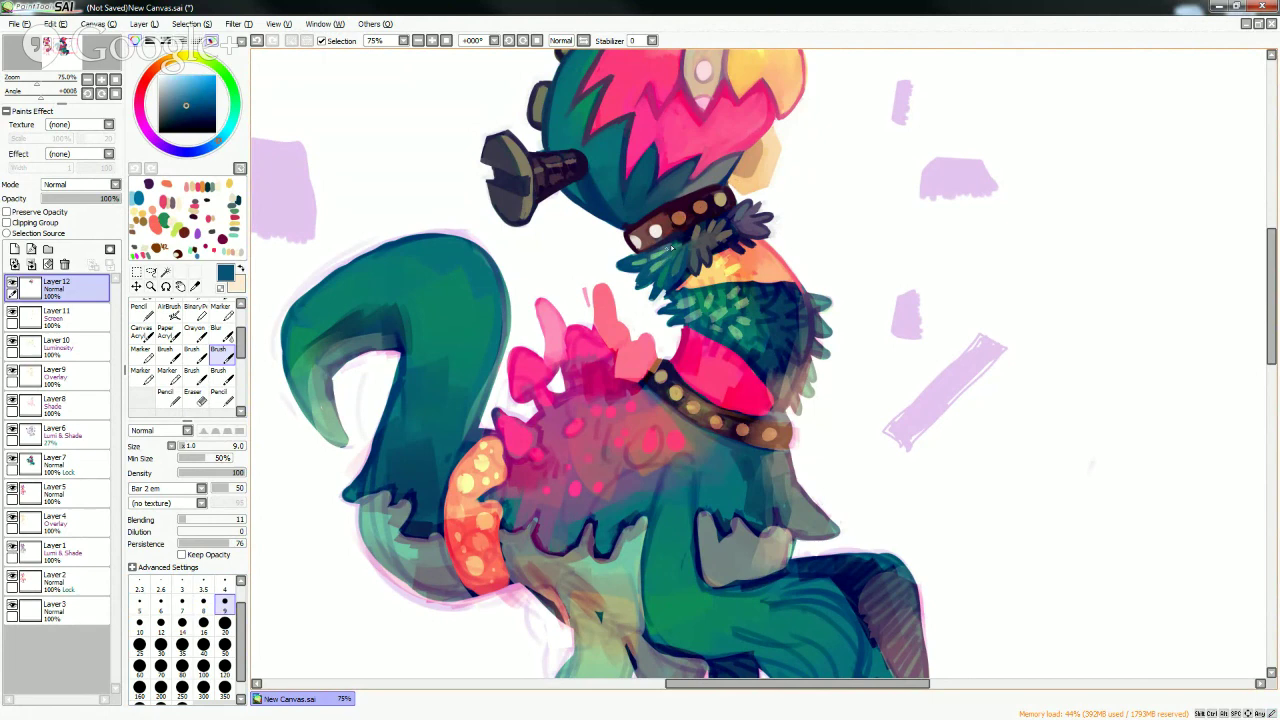
alt+click(651, 261)
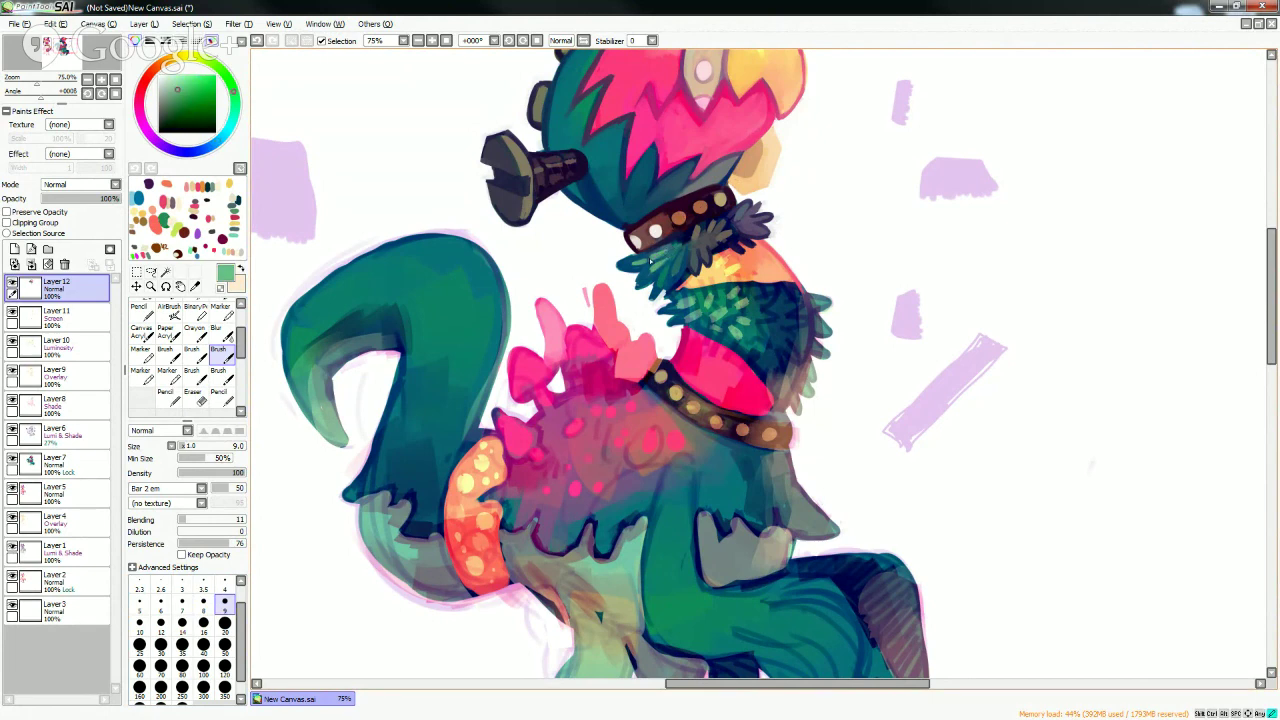
alt+click(654, 273)
drag(660, 262, 648, 279)
alt+click(668, 259)
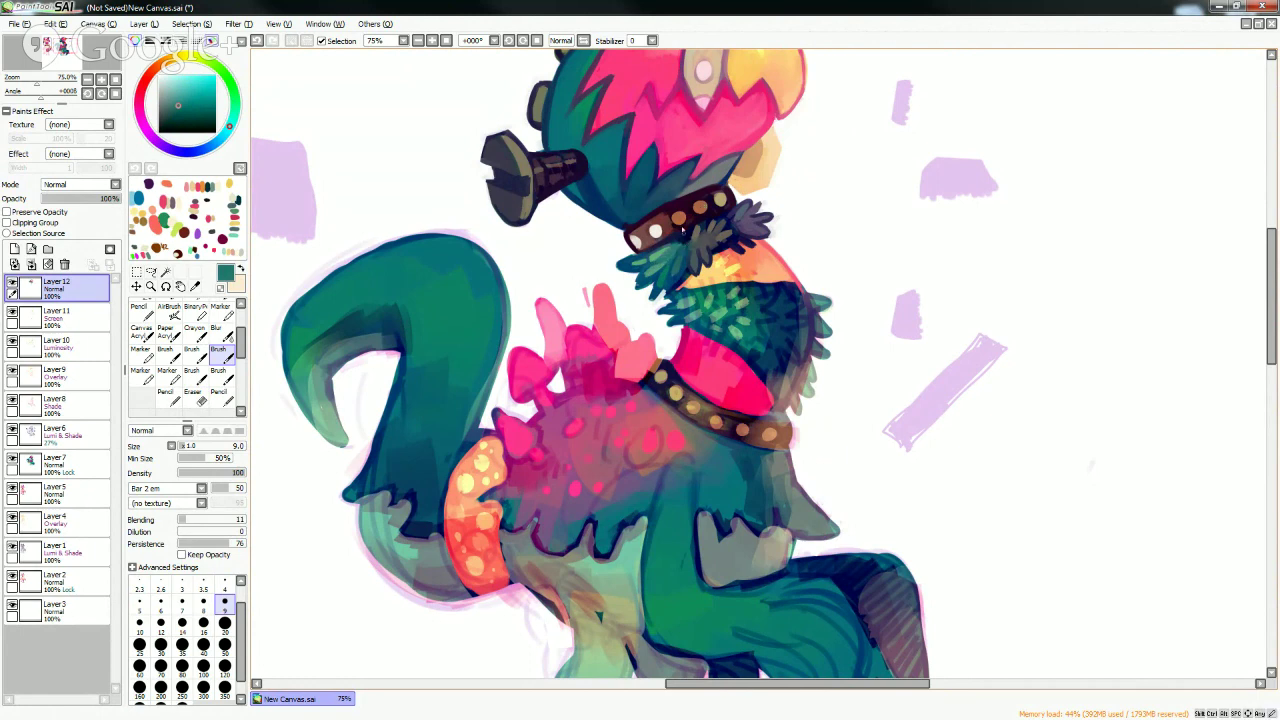
- Paint more feathers across the middle and front of the upper ruff with sampled dark blue, muted purple and green
alt+click(686, 246)
alt+click(741, 225)
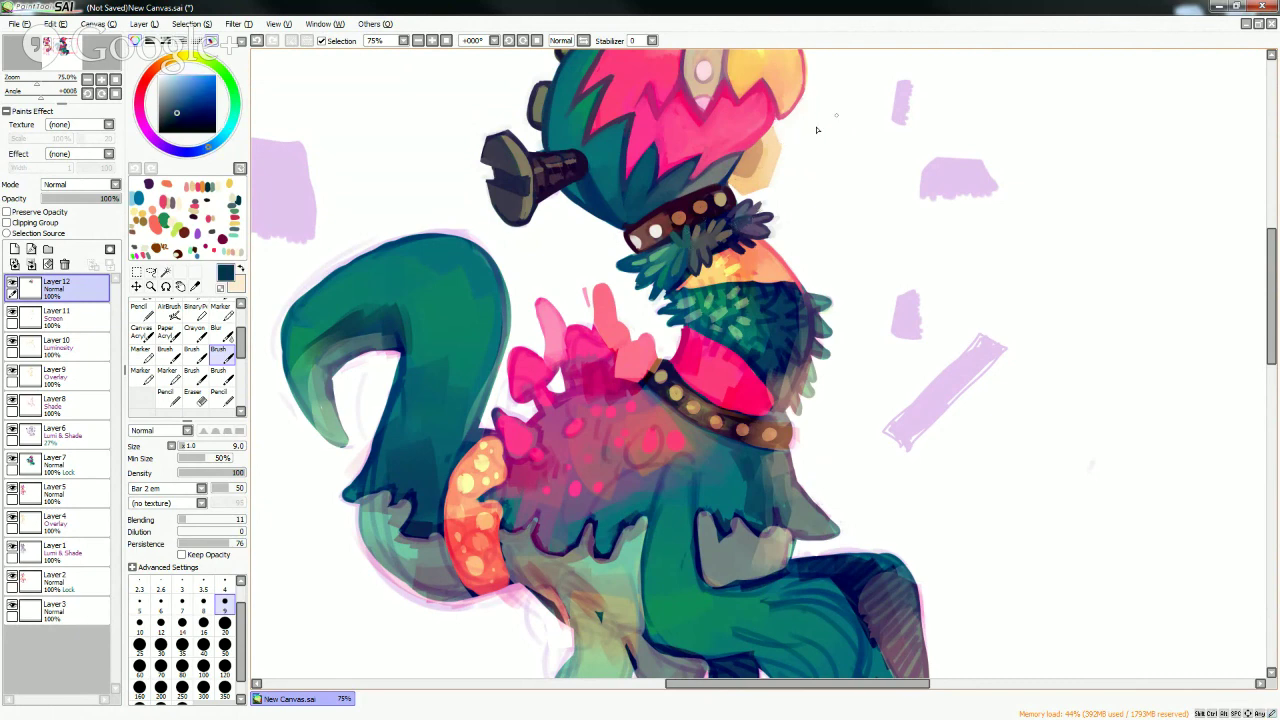
alt+click(755, 225)
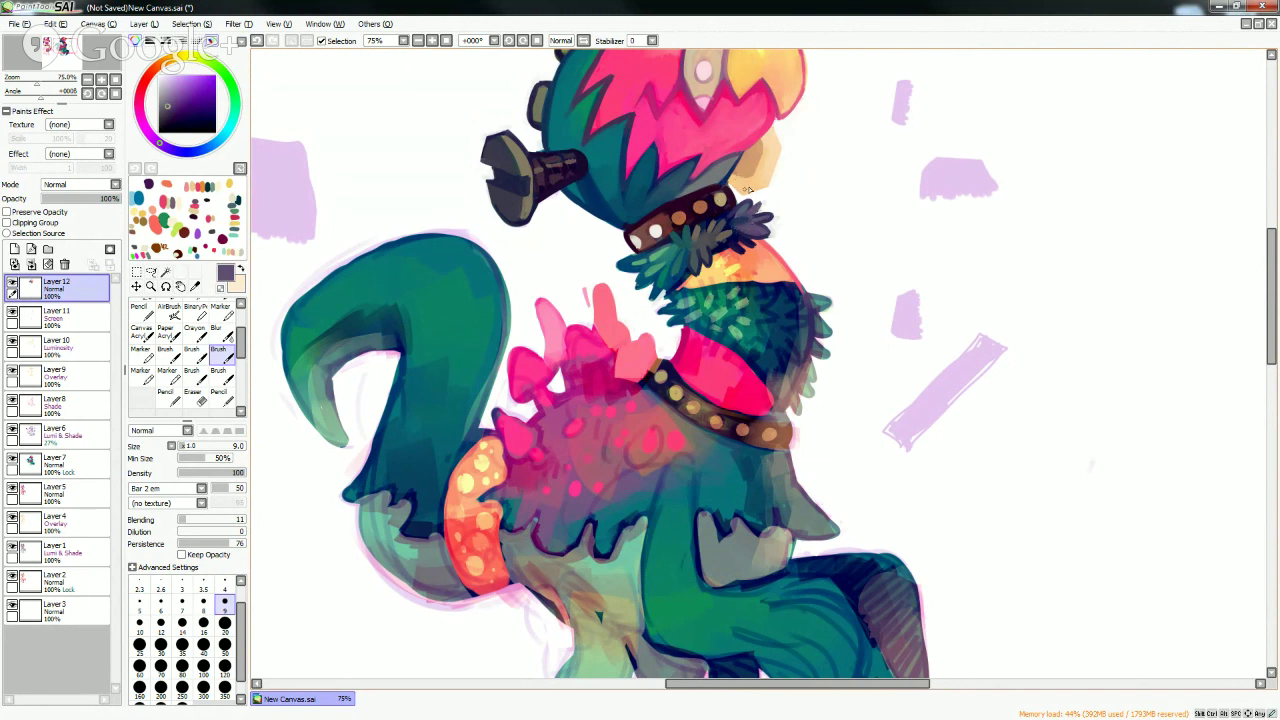
alt+click(714, 243)
alt+click(641, 265)
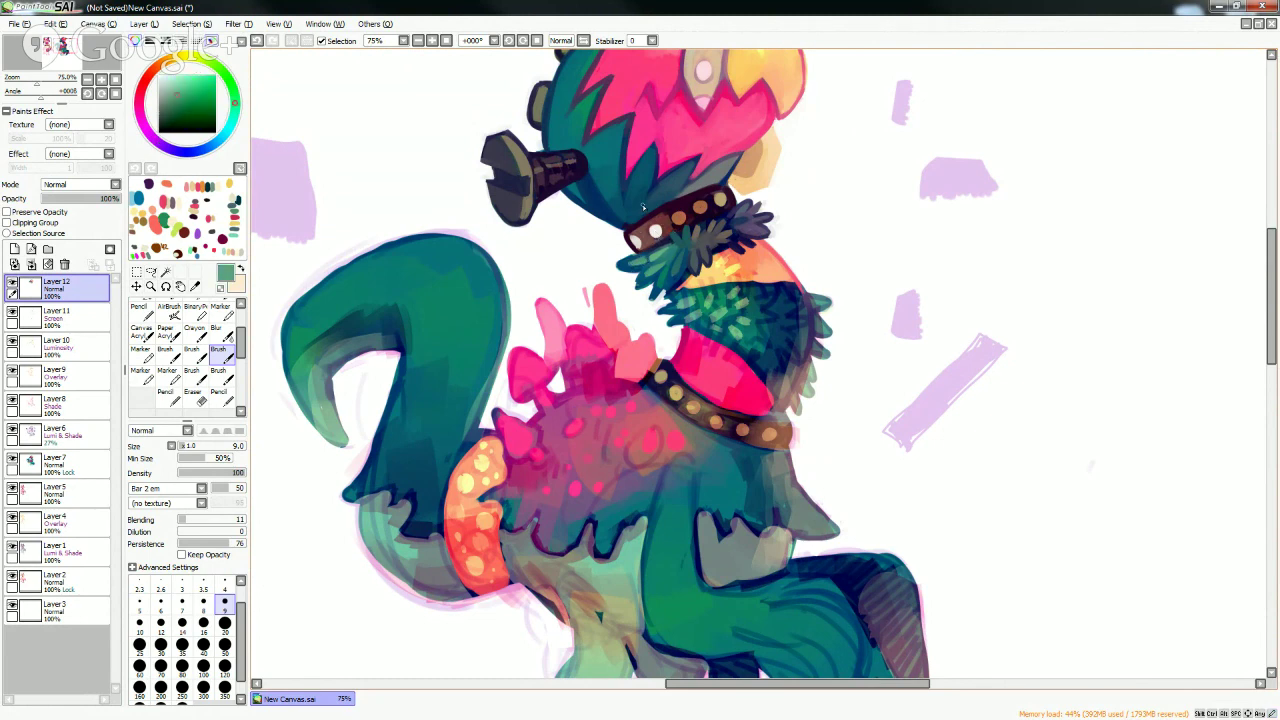
- Sharpen the gaps and collar edge along the upper ruff with sampled dark purple and navy at brush size 4
key(bracketleft)
key(bracketleft)
key(bracketleft)
key(bracketleft)
key(bracketleft)
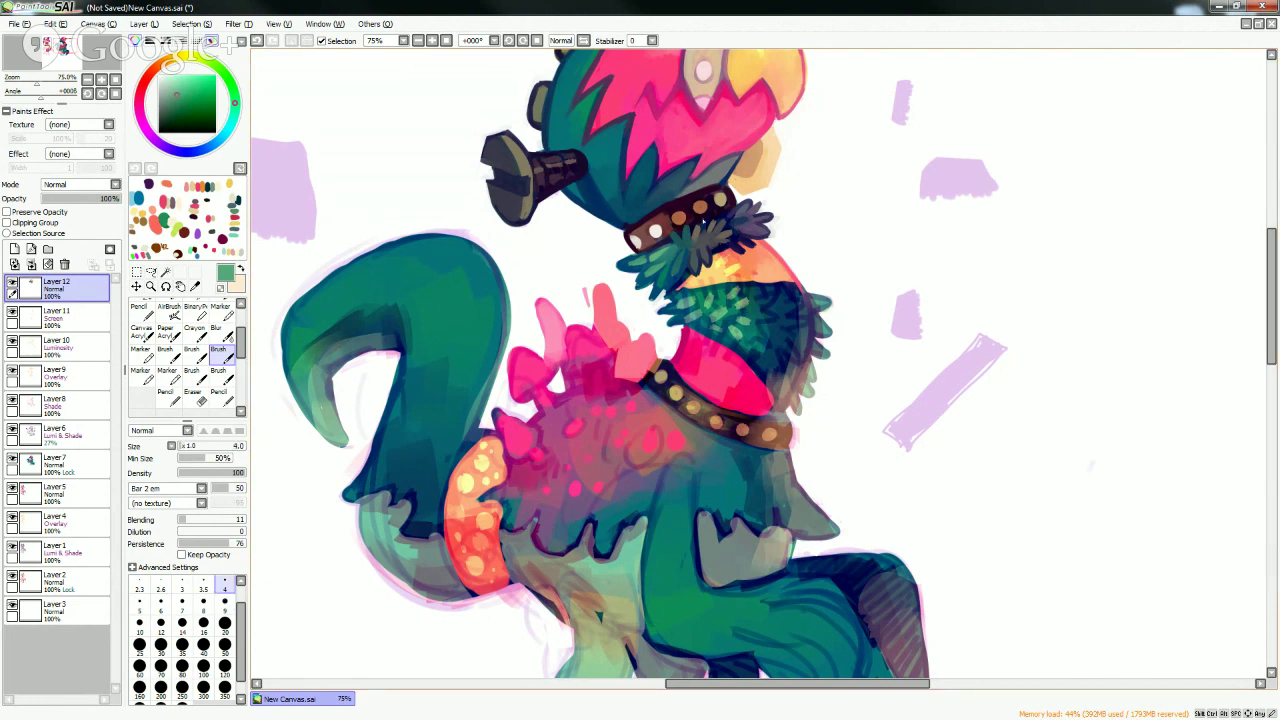
alt+click(673, 233)
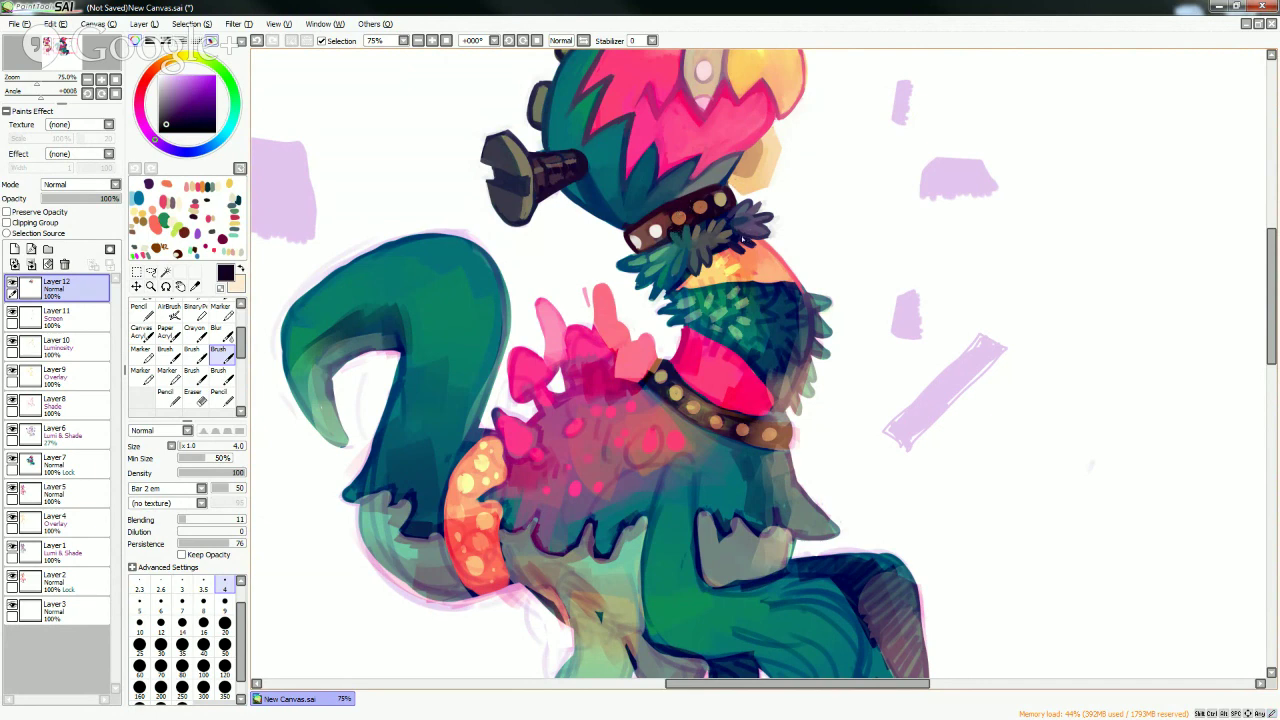
alt+click(742, 238)
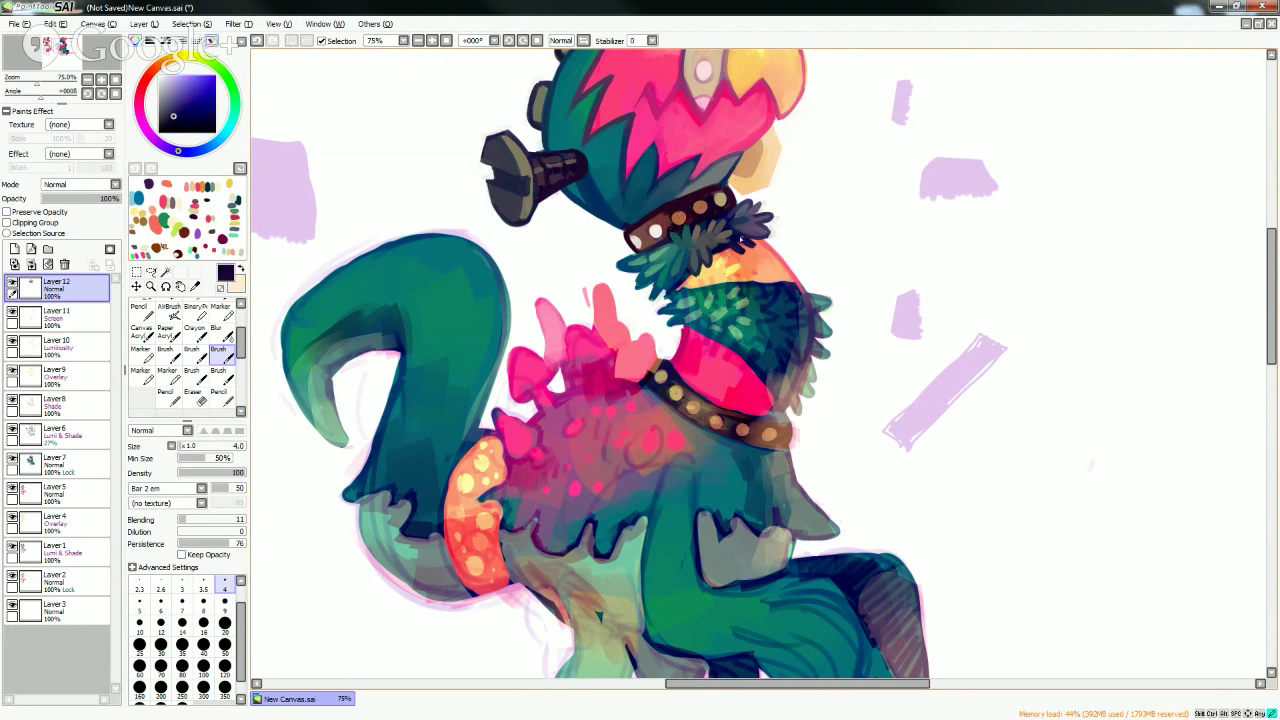
- Thicken the upper ruff's front tufts with dark navy and sampled blue-grey strokes at brush size 9
click(224, 602)
drag(751, 217, 752, 214)
drag(762, 212, 749, 223)
right_click(745, 213)
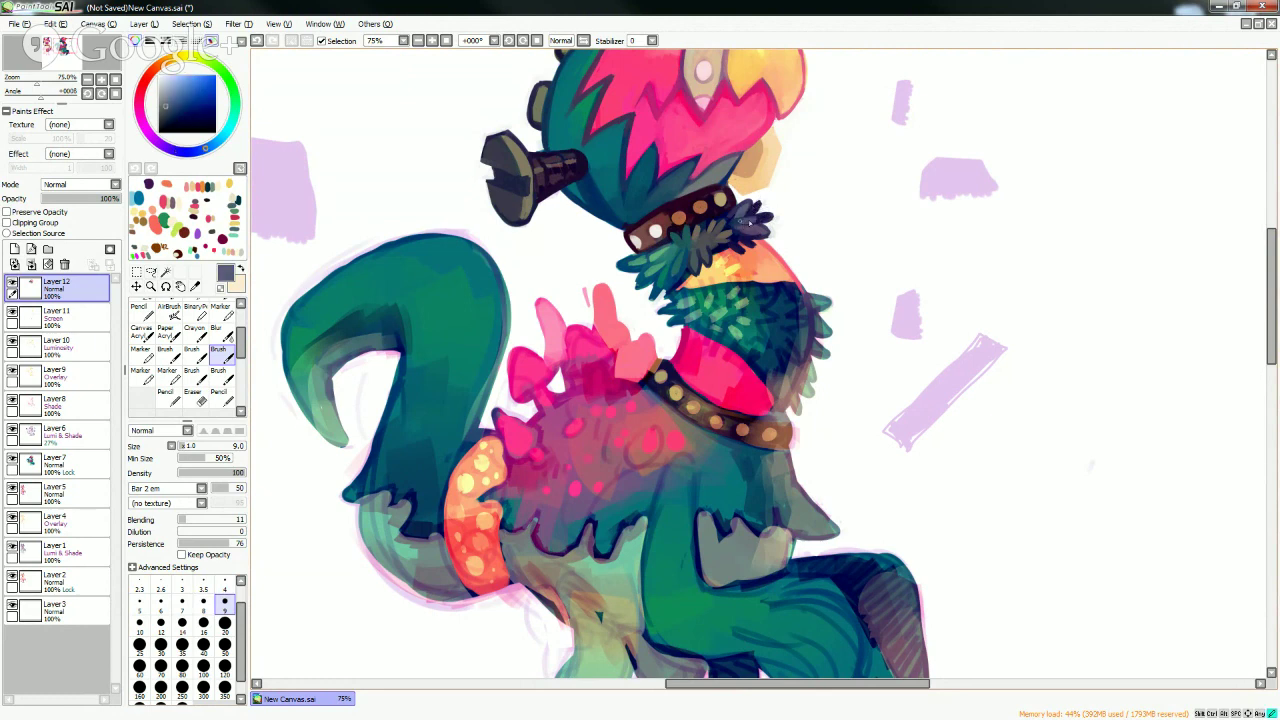
alt+click(746, 220)
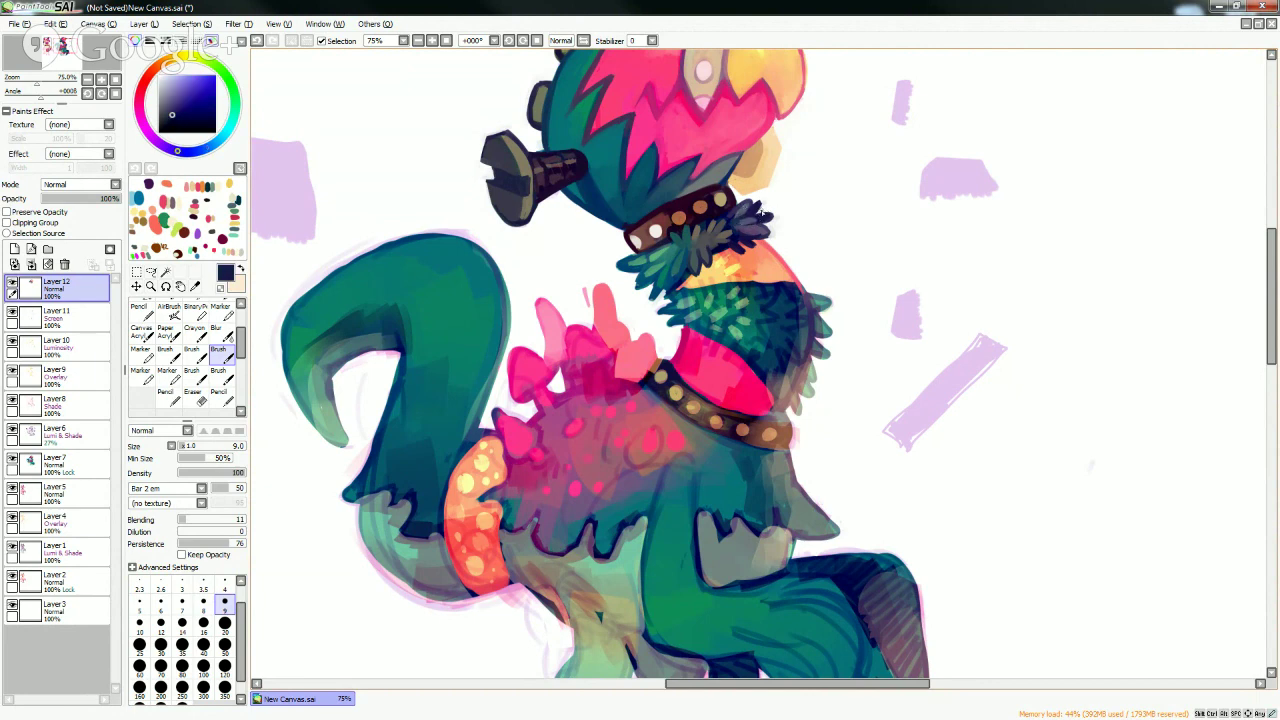
- Unify the middle and front feathers of the upper ruff with sampled slate grey, blue-grey and navy, adding overlapping strokes
alt+click(733, 238)
alt+click(640, 275)
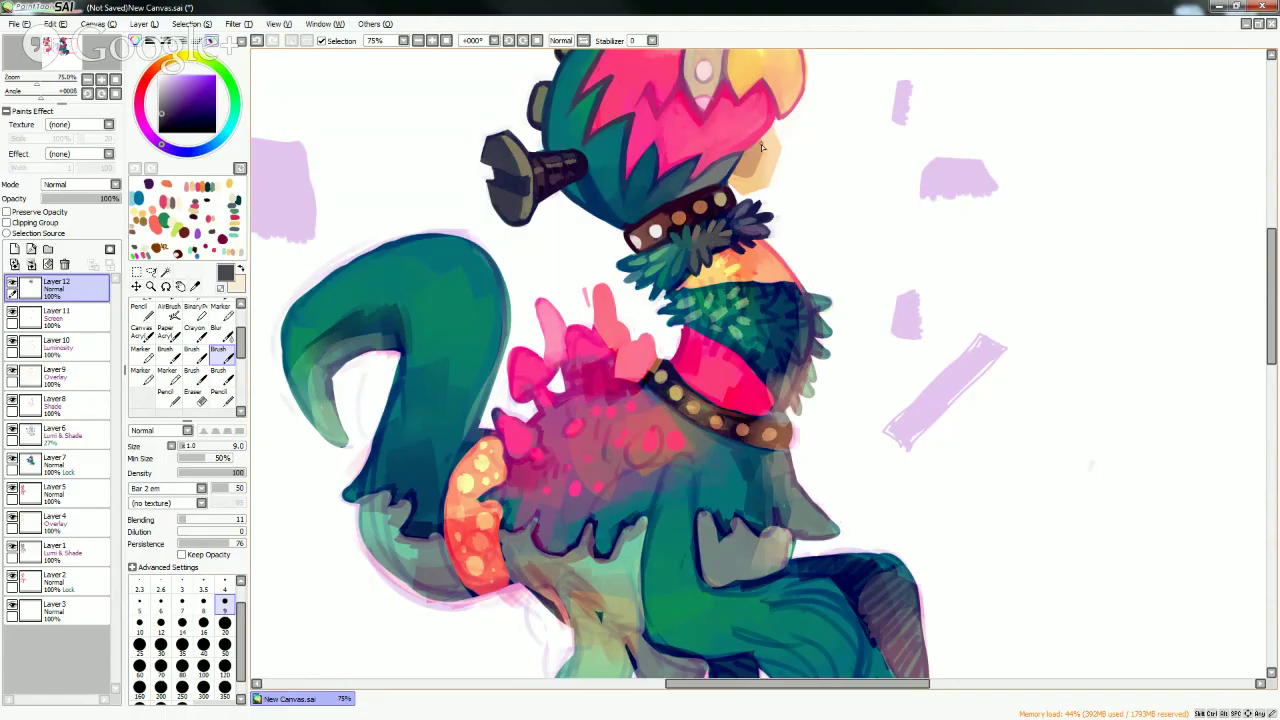
alt+click(746, 224)
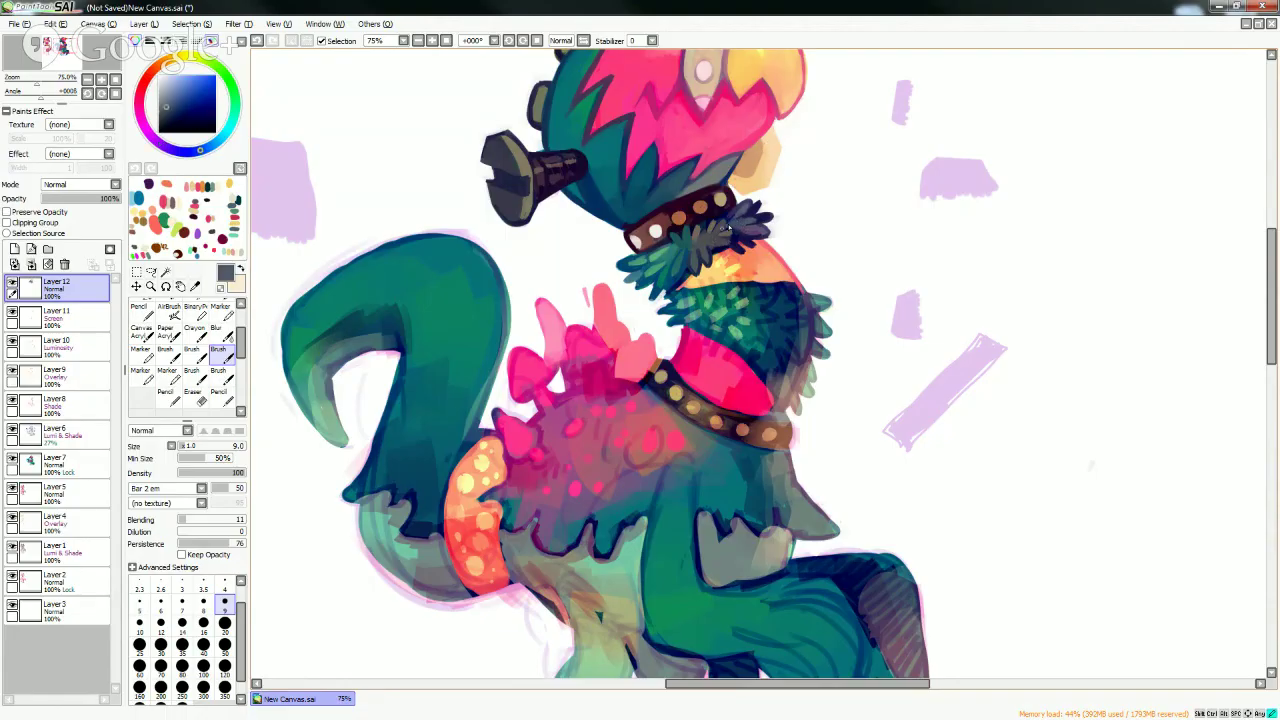
alt+click(736, 230)
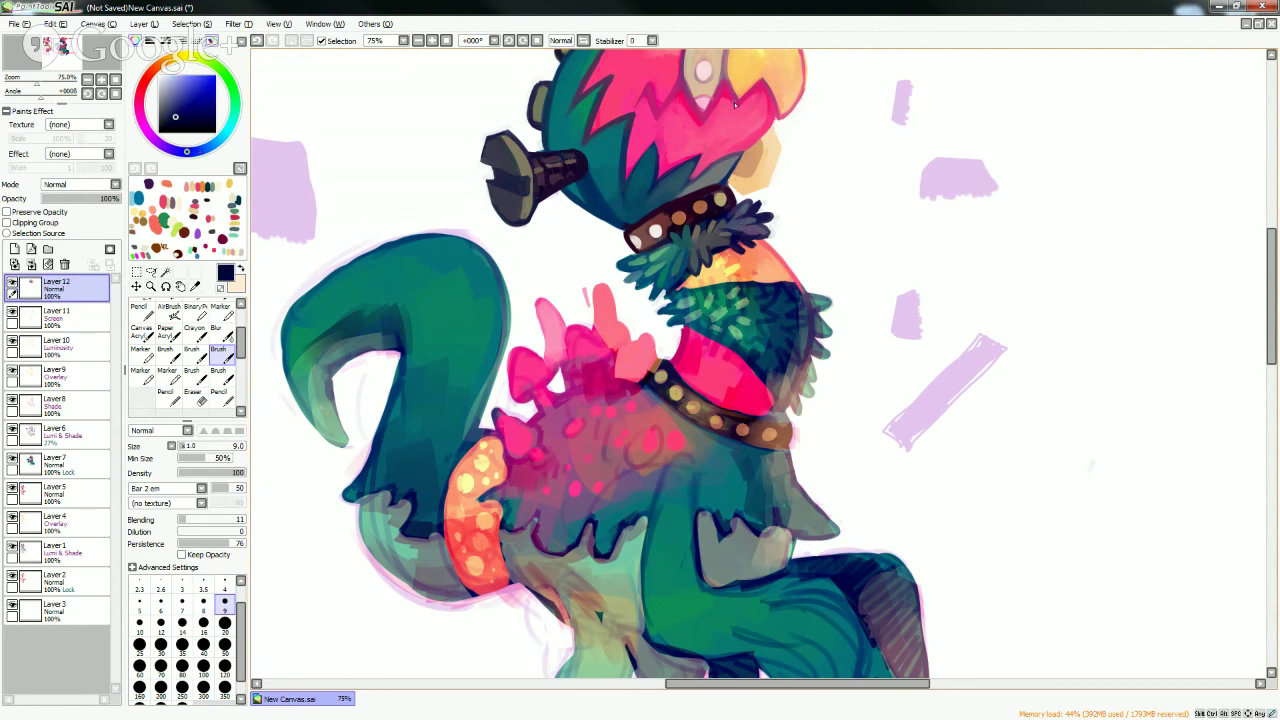
alt+click(735, 214)
alt+click(720, 232)
alt+click(743, 234)
alt+click(738, 238)
alt+click(648, 256)
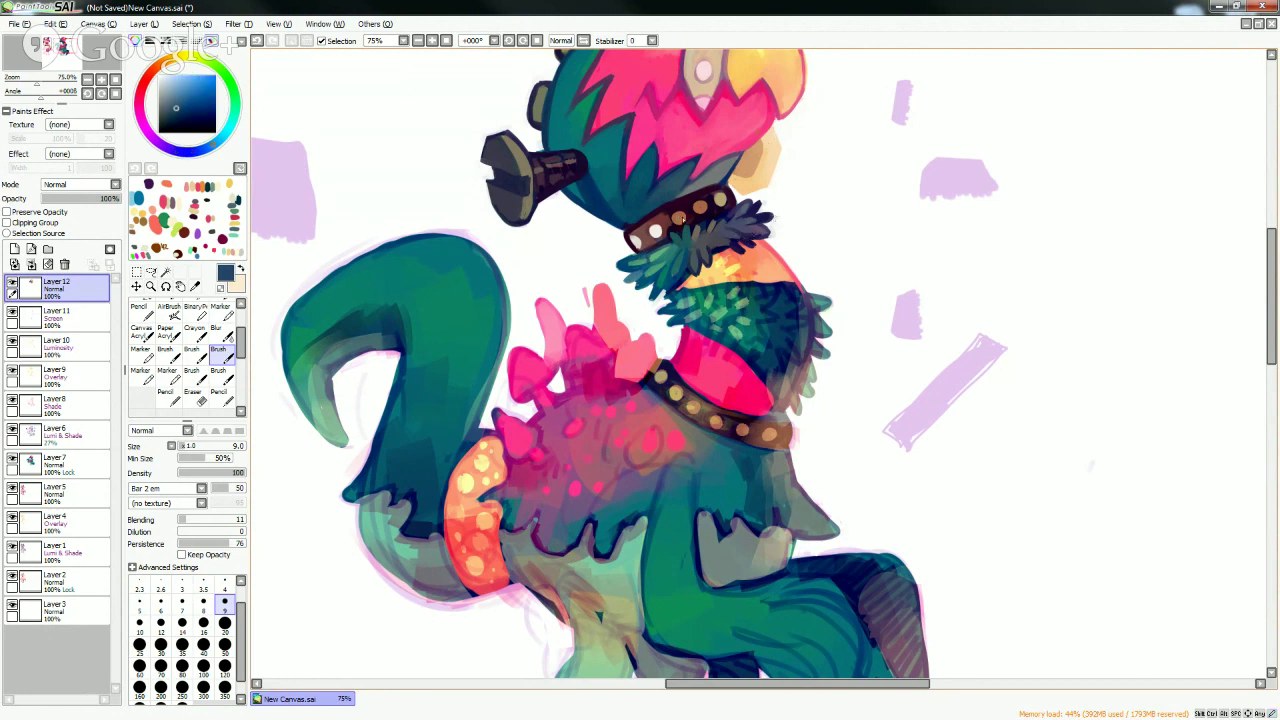
- Refine the orange neck band's spots and outline with sampled yellow and navy, and repaint the lower ruff's outer feathers in dark blues
alt+click(669, 223)
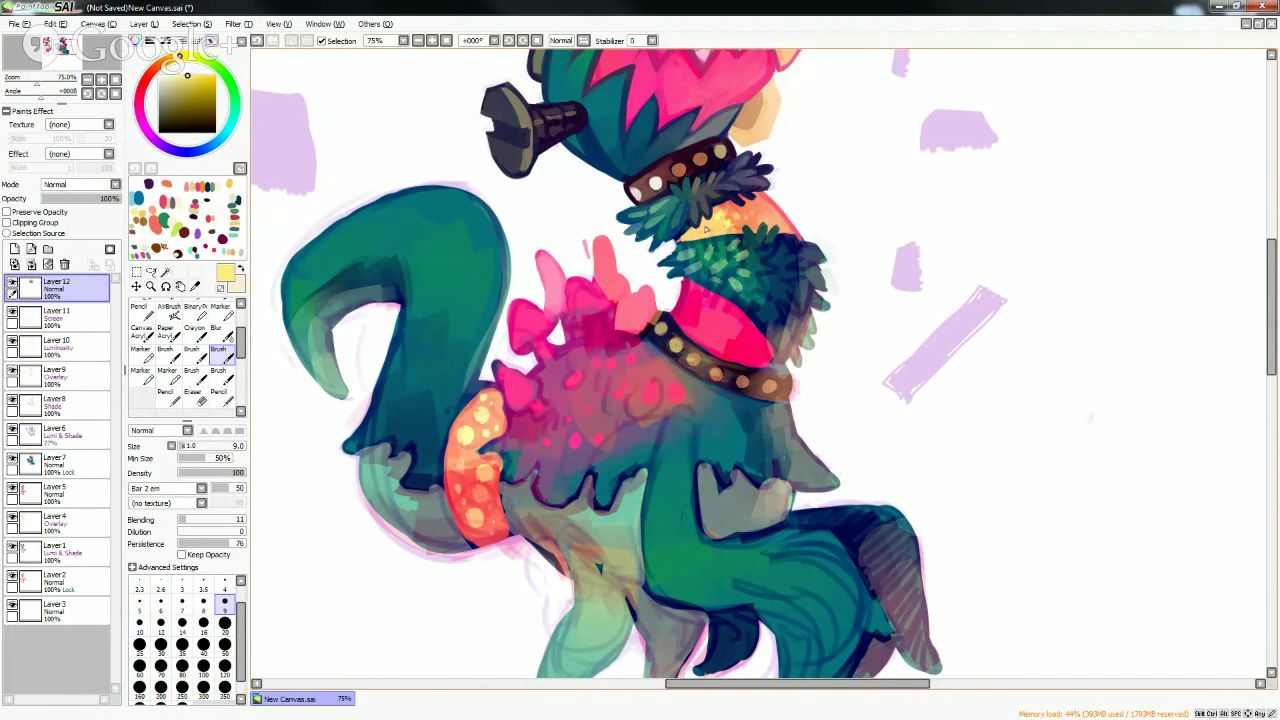
right_click(688, 238)
right_click(679, 242)
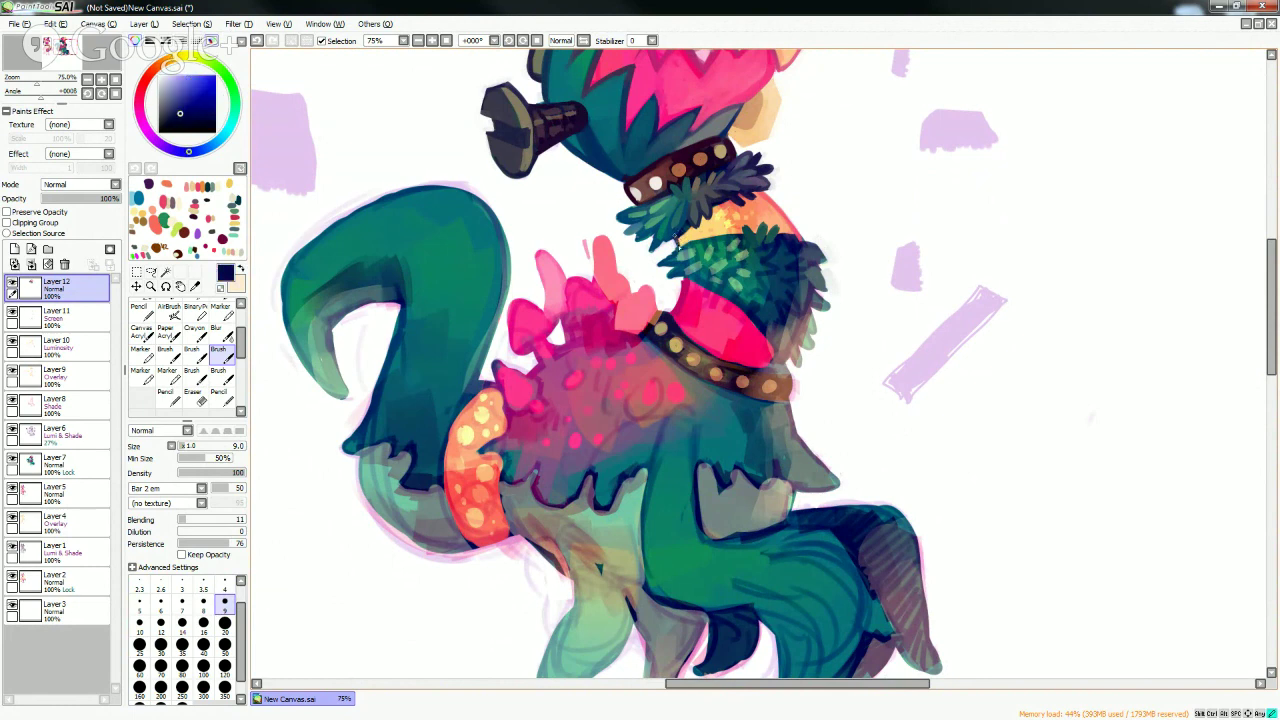
alt+click(786, 218)
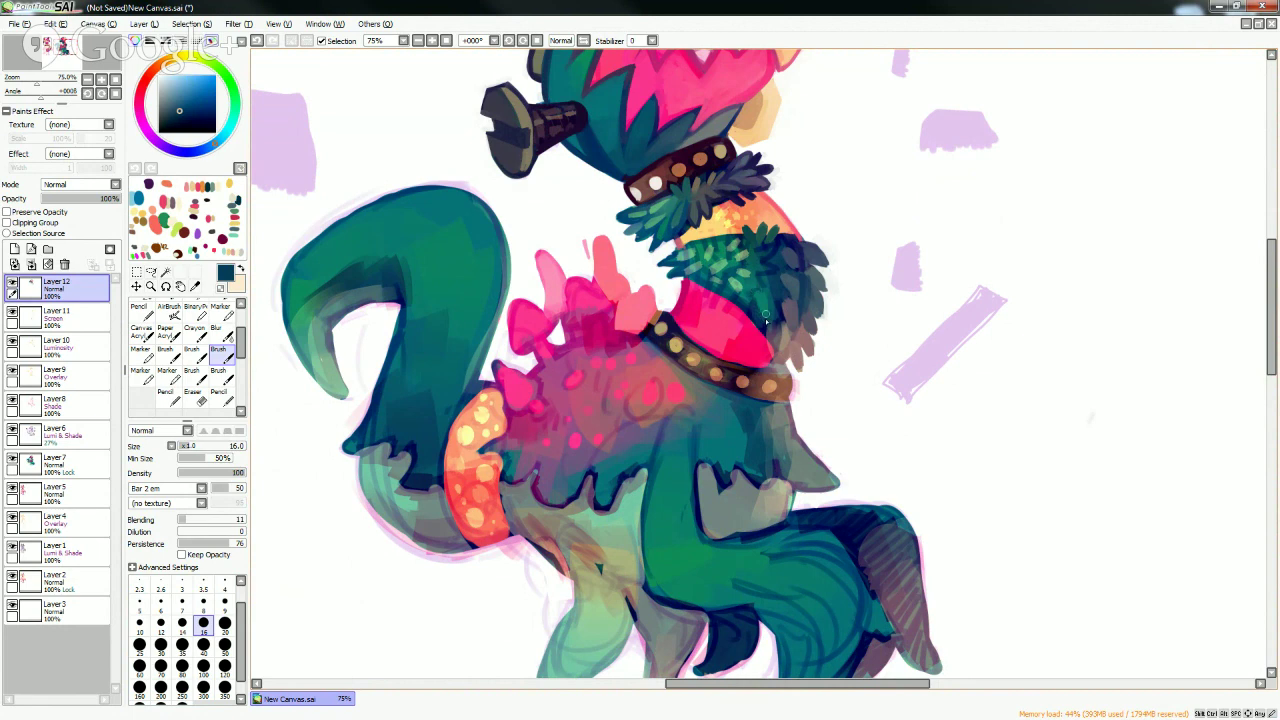
- Add light green feathers and dark navy gaps to the lower ruff at brush size 9, and touch up the Frankenstein portrait's forehead
alt+click(770, 277)
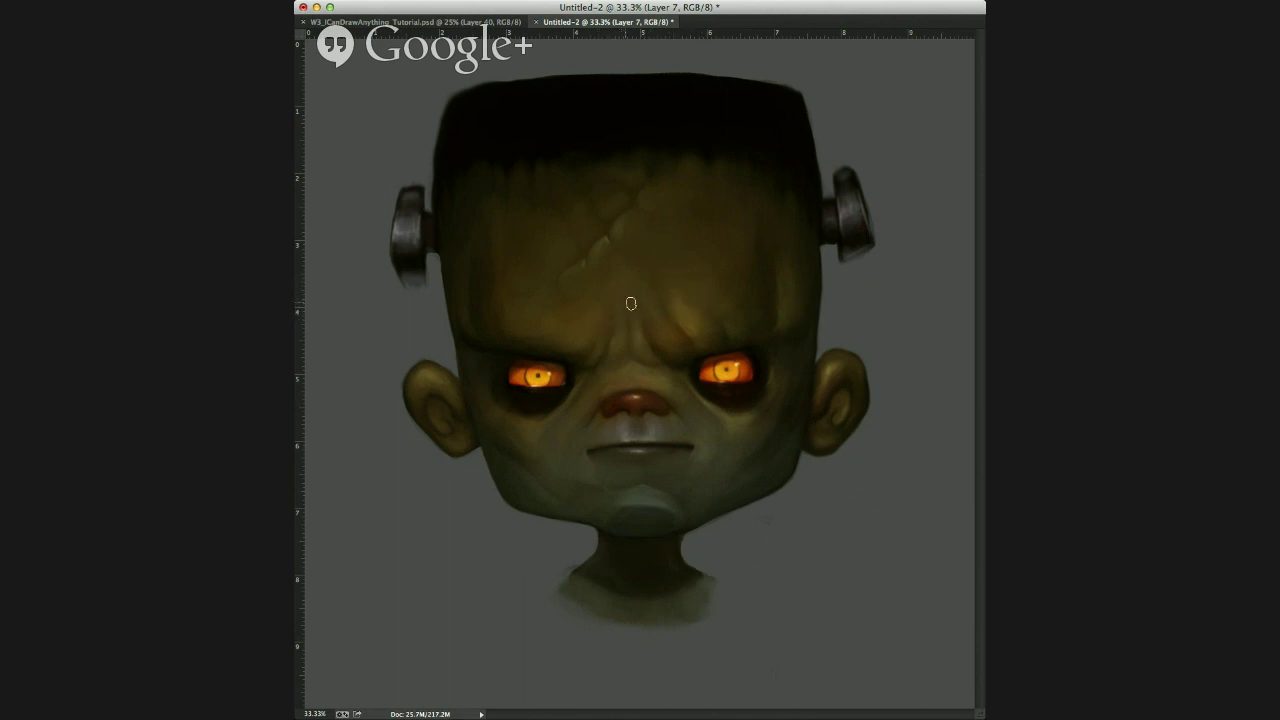
drag(607, 320, 613, 330)
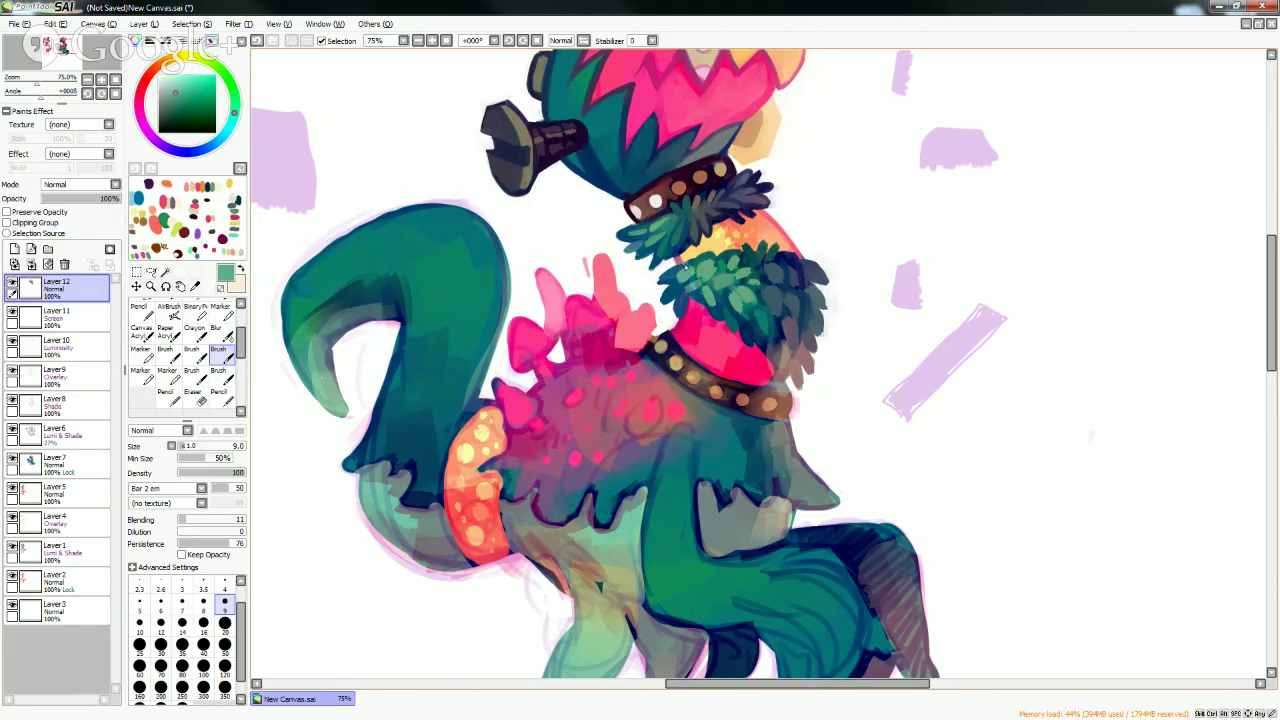
alt+click(684, 266)
alt+click(663, 272)
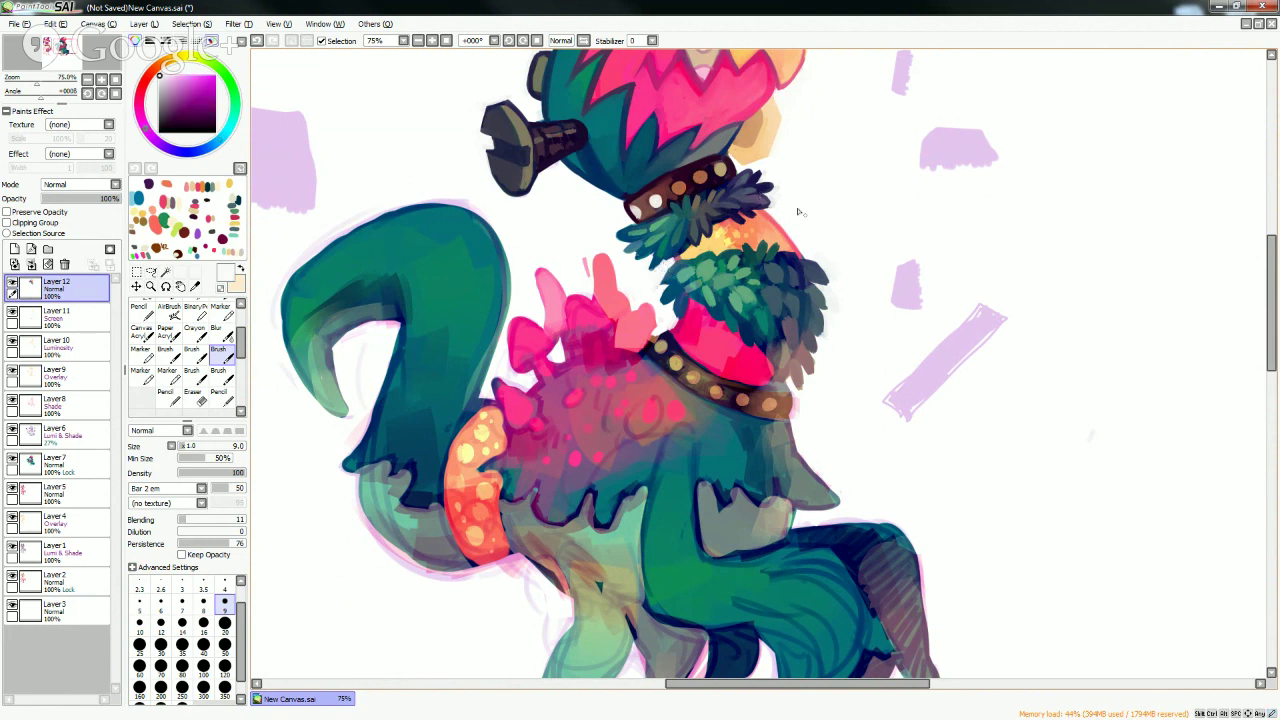
alt+click(780, 344)
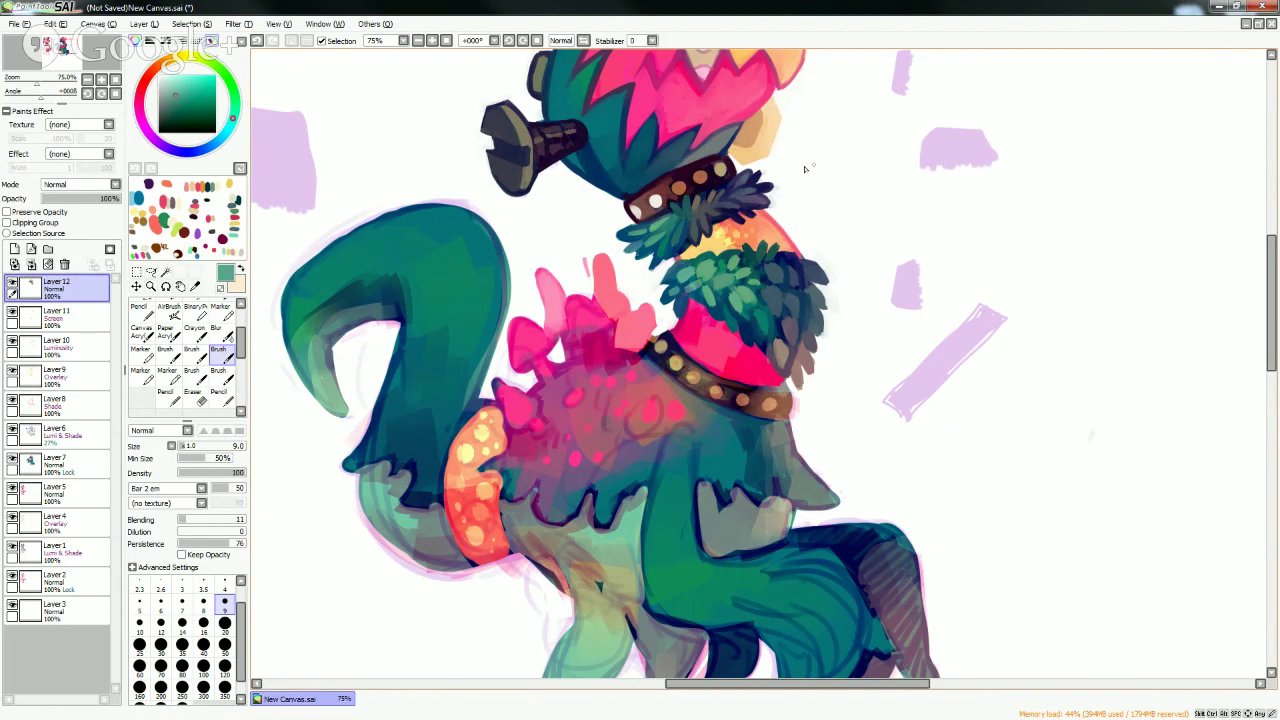
alt+click(760, 282)
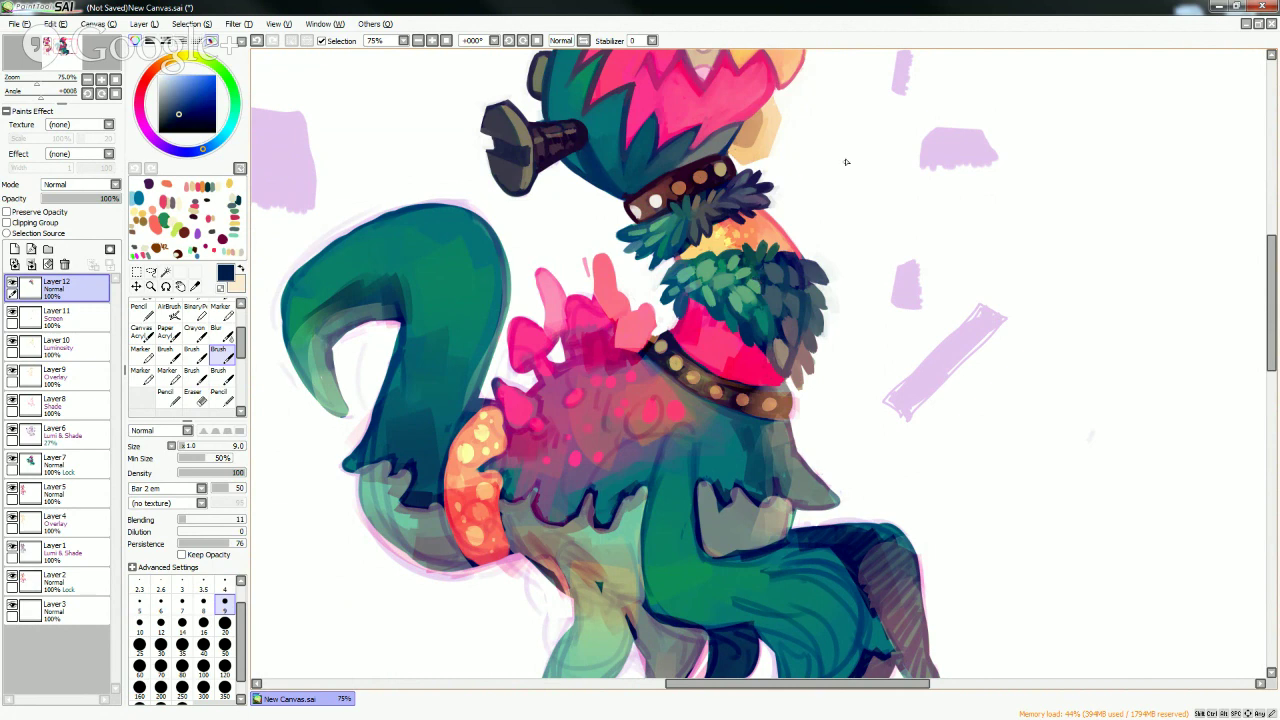
alt+click(762, 282)
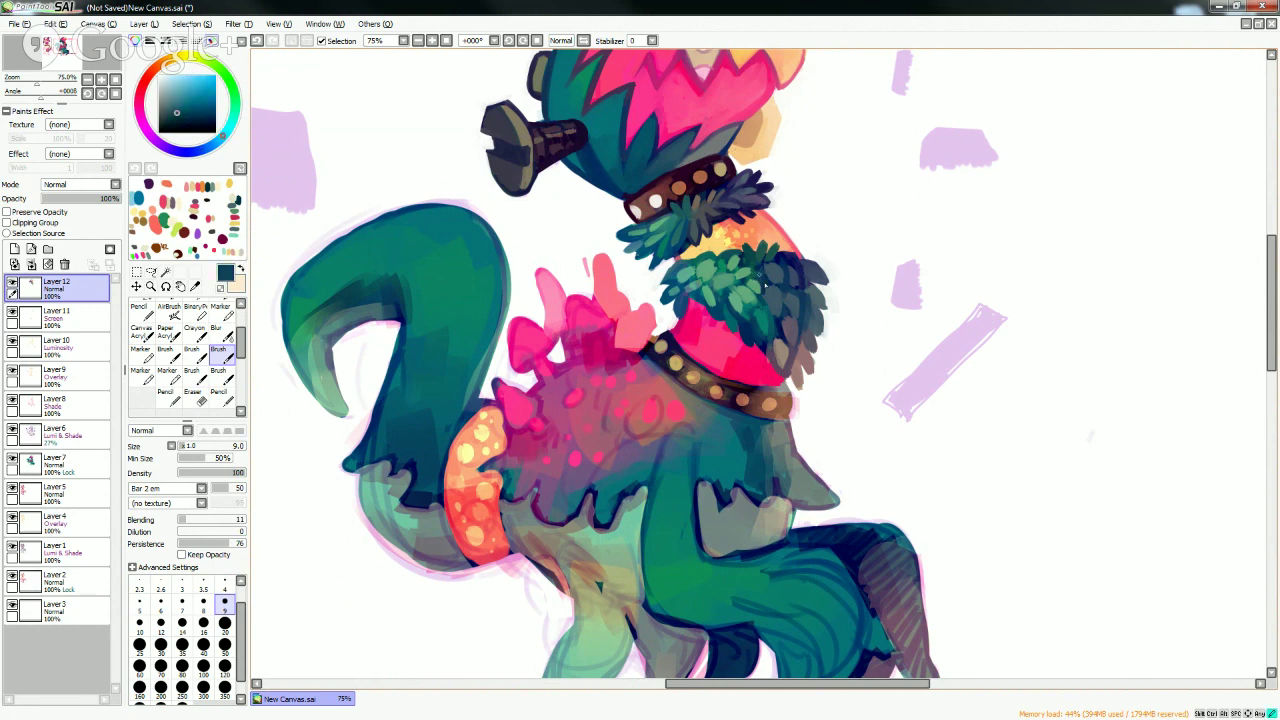
alt+click(702, 297)
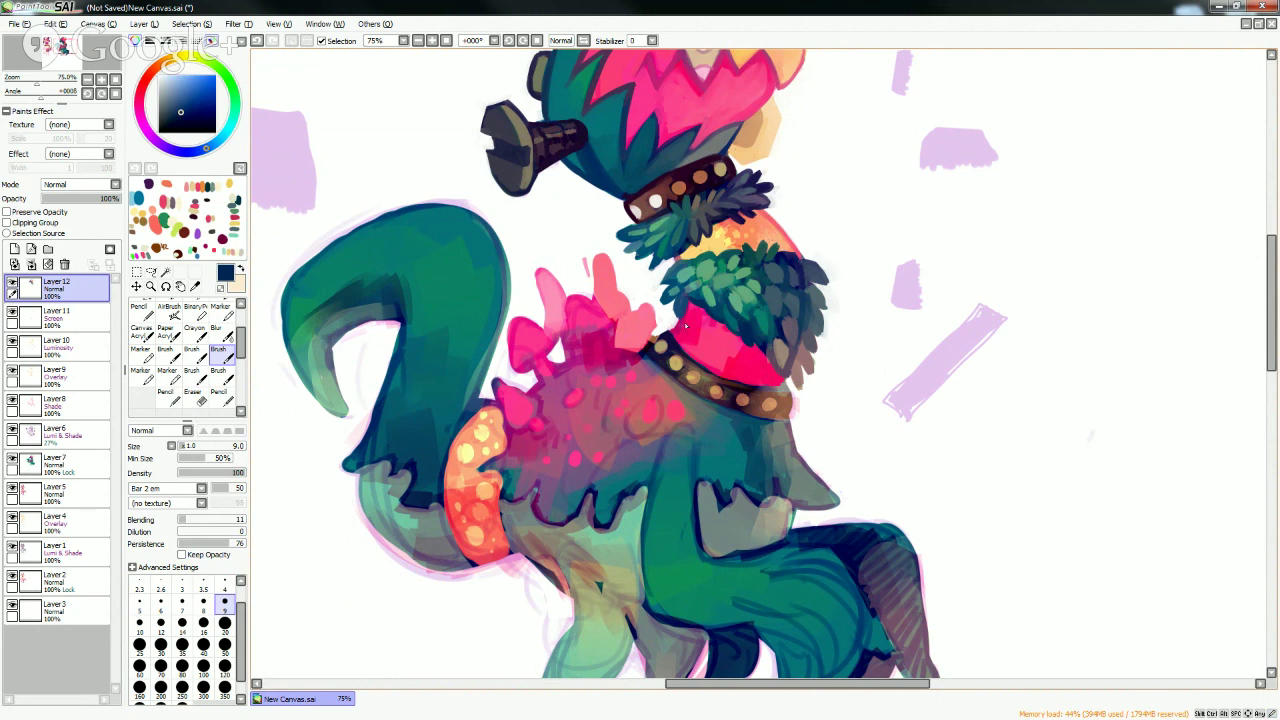
- Clean up the edges between the lower ruff and the pink neck band with sampled pink and navy
alt+click(687, 322)
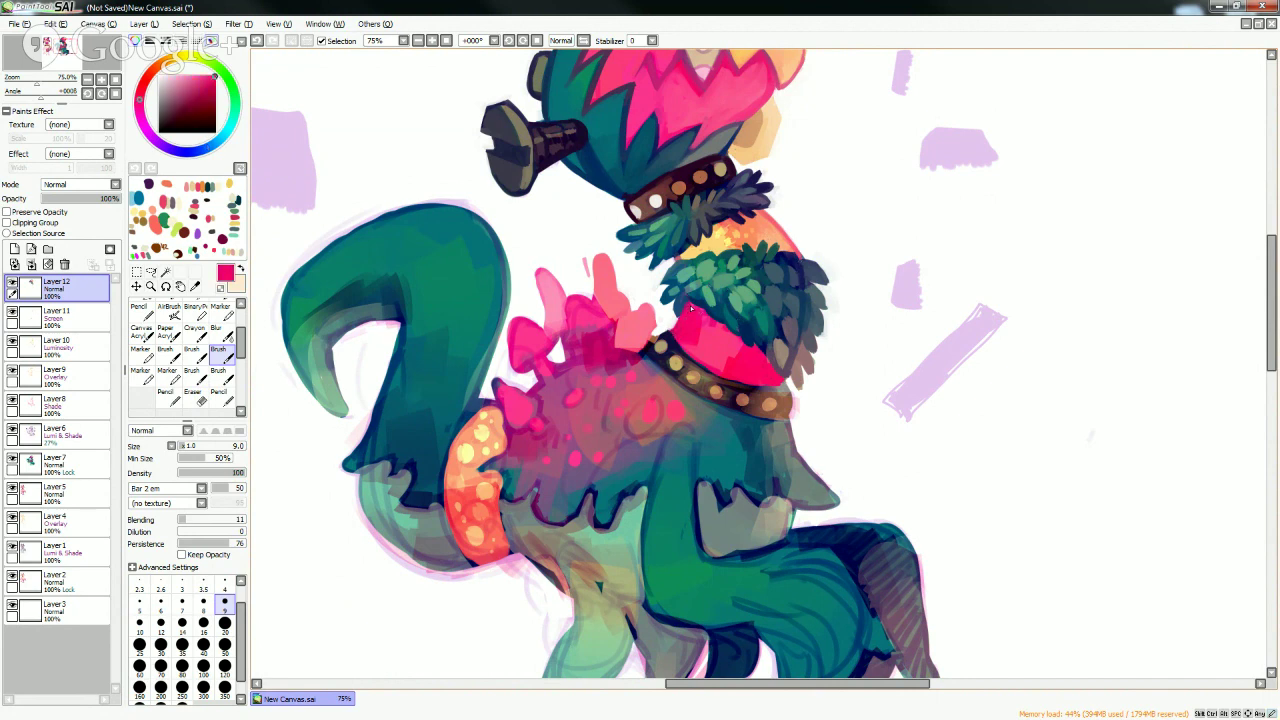
right_click(691, 312)
drag(698, 328, 700, 344)
alt+click(668, 310)
alt+click(777, 333)
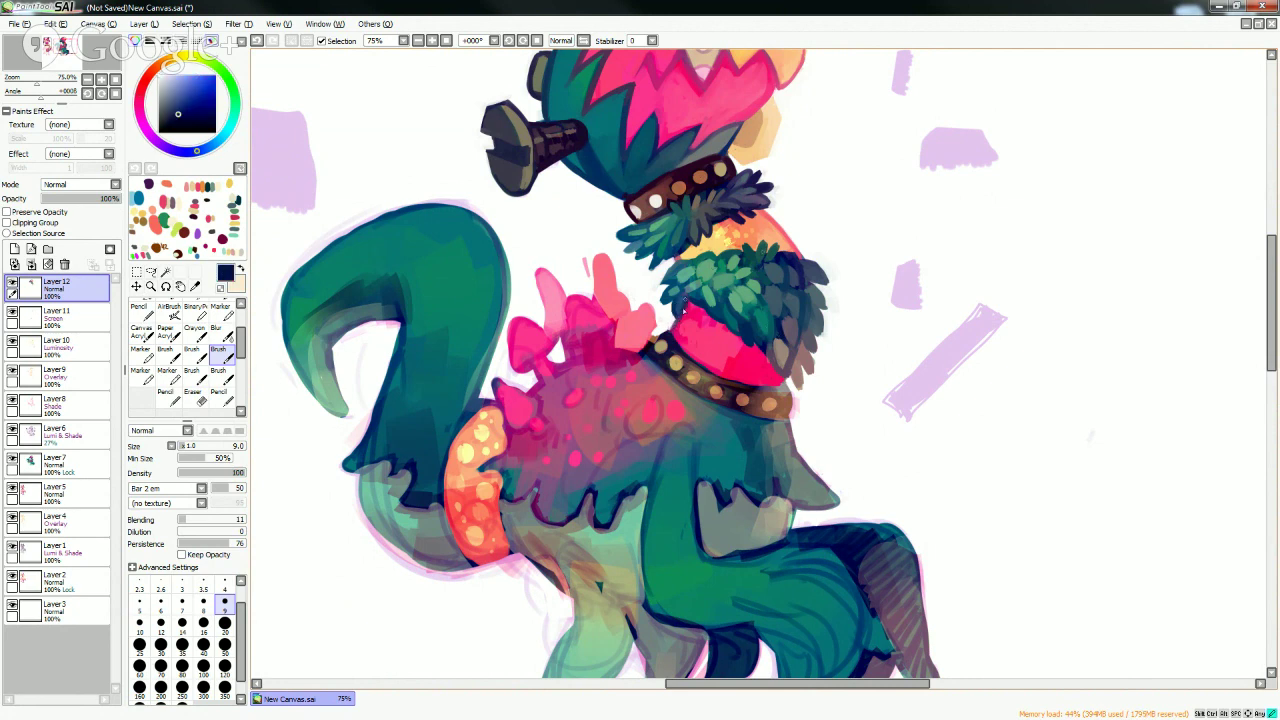
alt+click(778, 382)
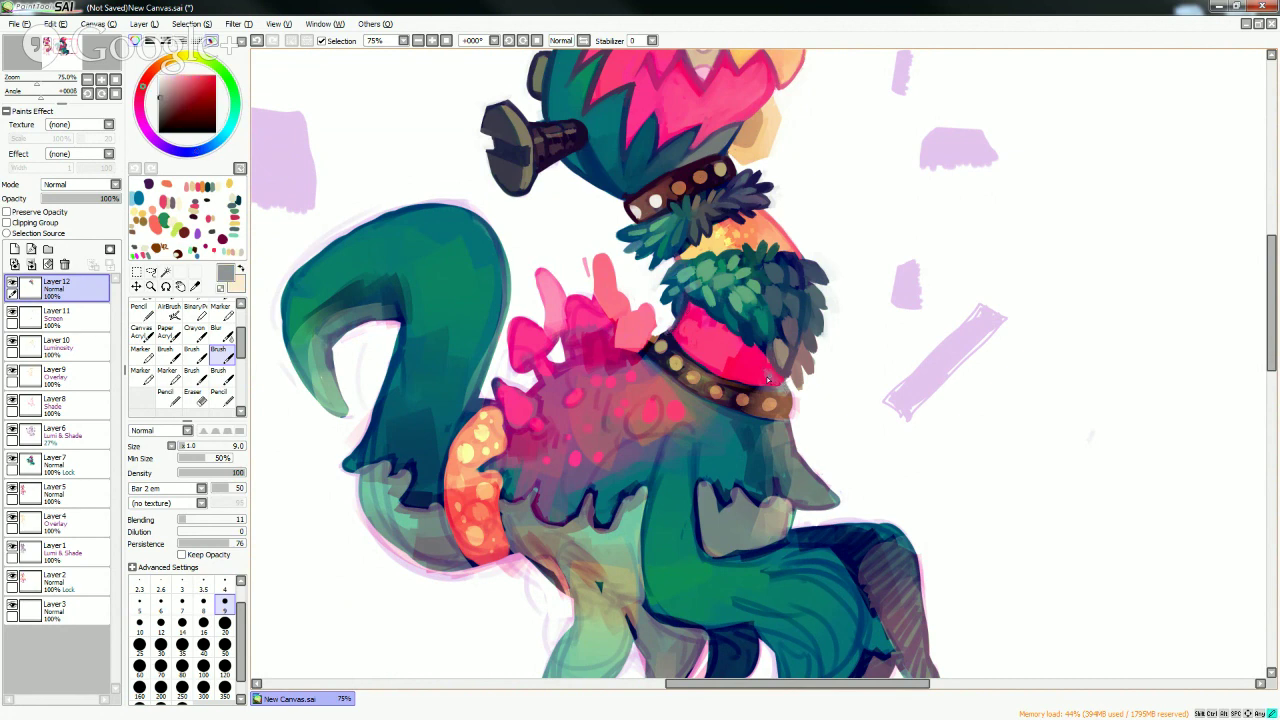
- Smooth the pink neck band's surface and front edge with sampled pinks at brush sizes 20 and 16
click(224, 622)
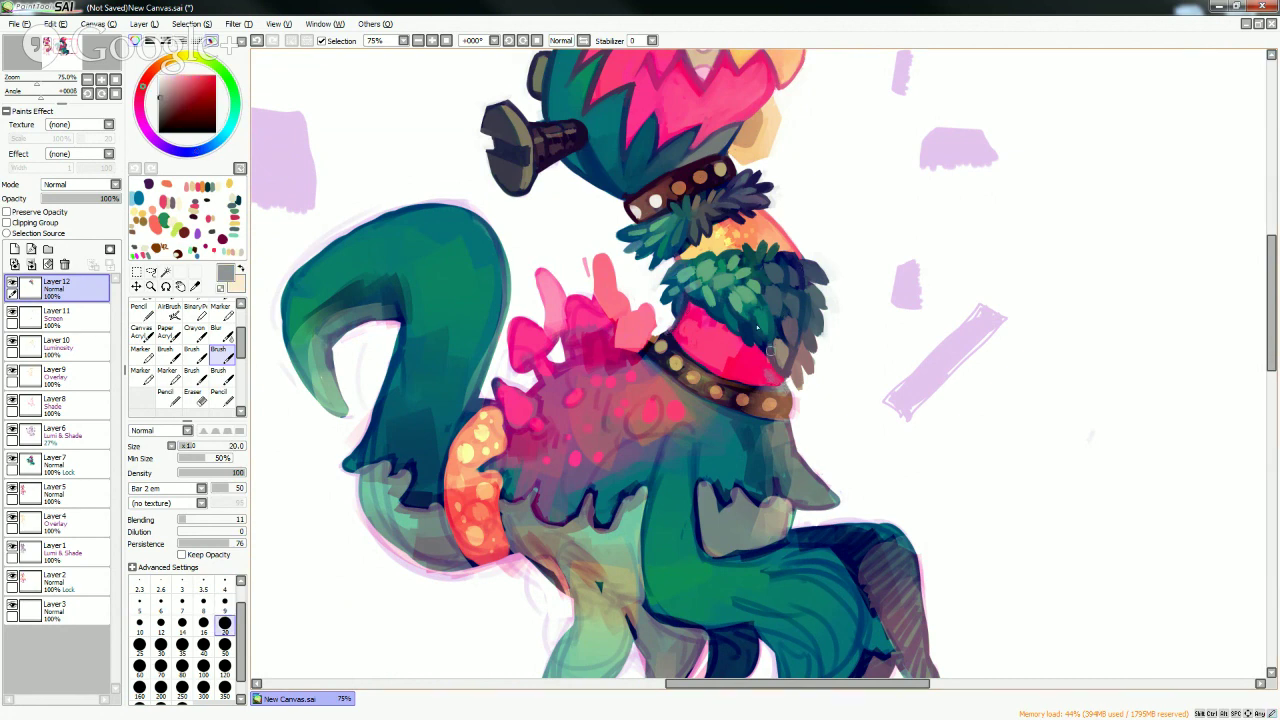
alt+click(768, 378)
alt+click(760, 378)
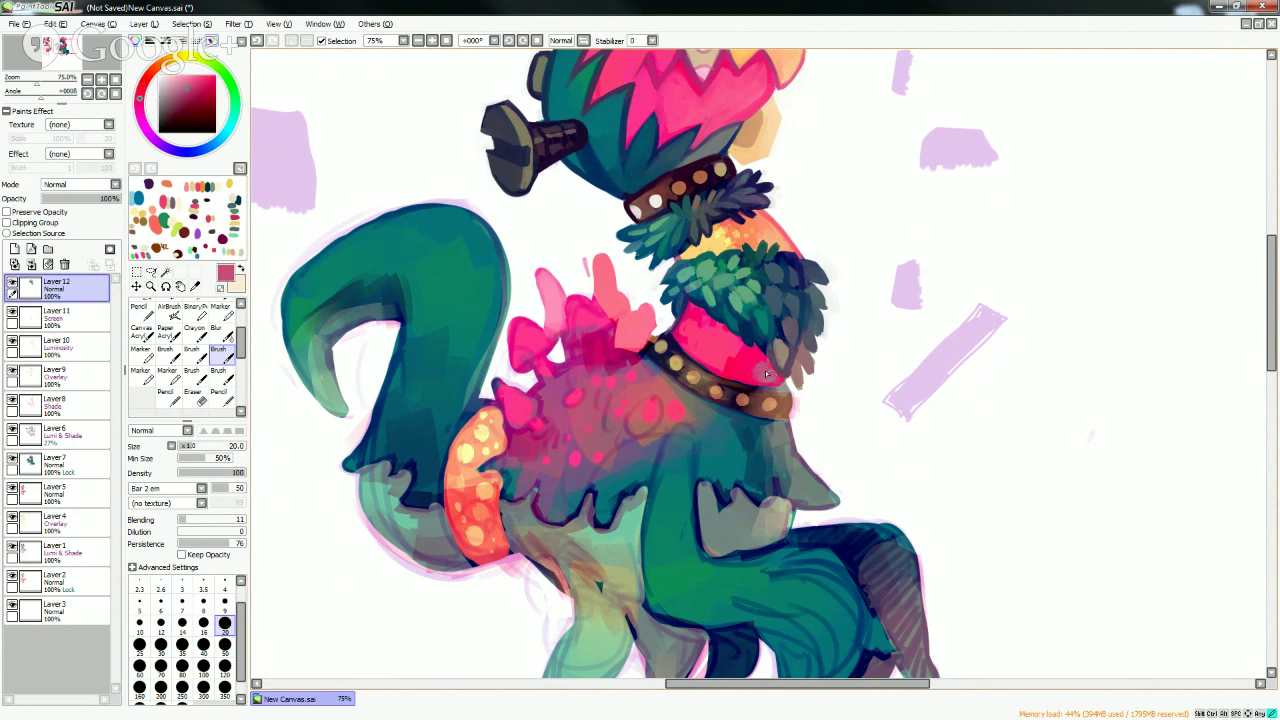
alt+click(754, 365)
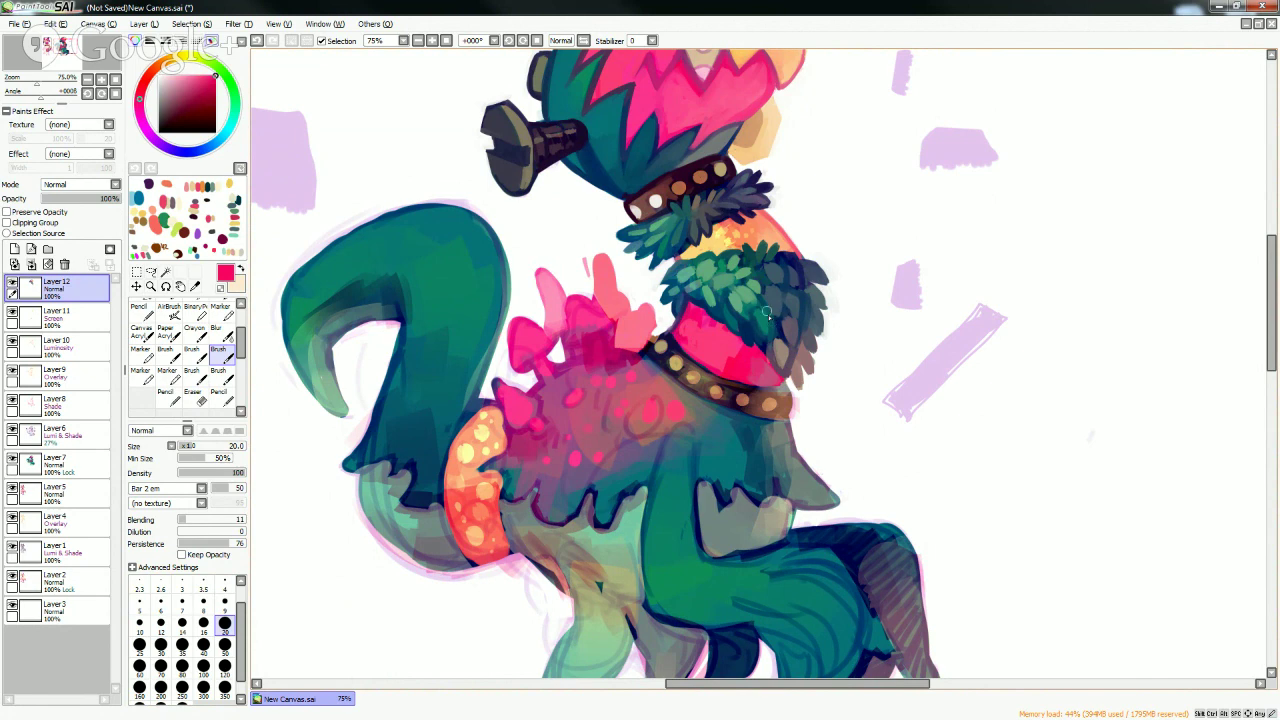
key(bracketleft)
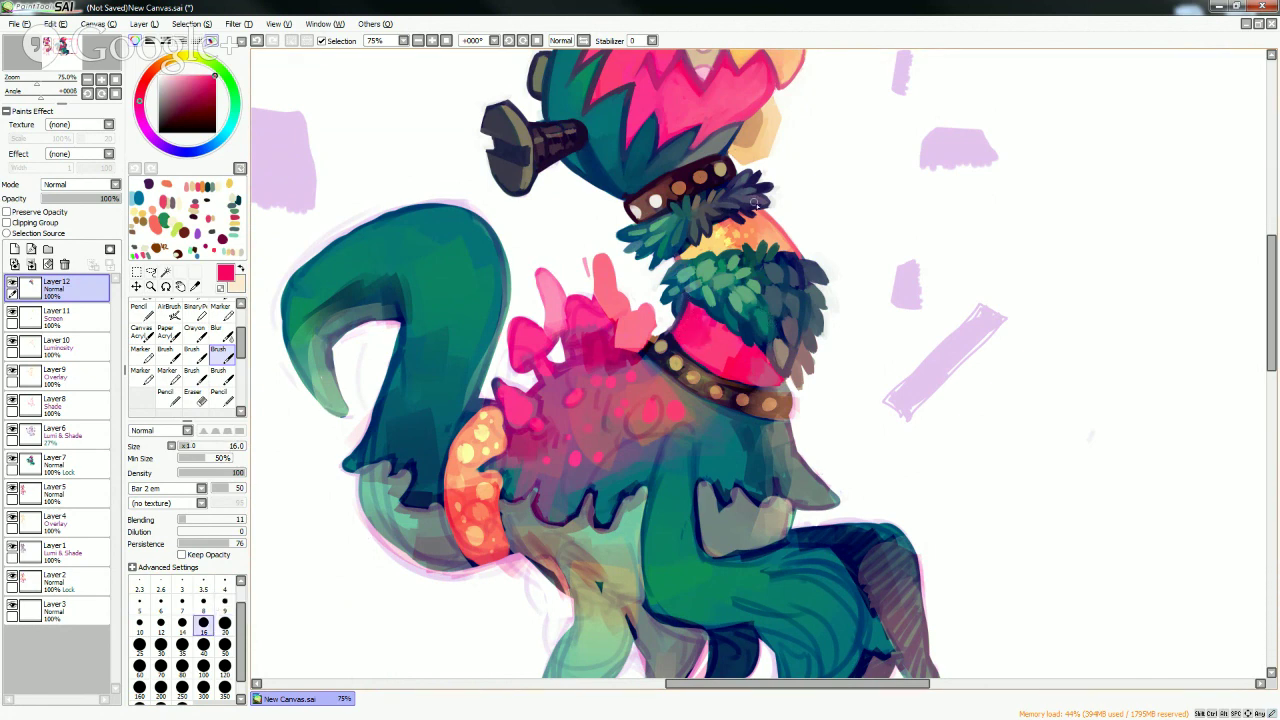
right_click(665, 318)
drag(666, 318, 668, 328)
- Reshape the central mushroom's cap and stem on the creature's back with sampled pinks and magenta at brush size 16
alt+click(559, 312)
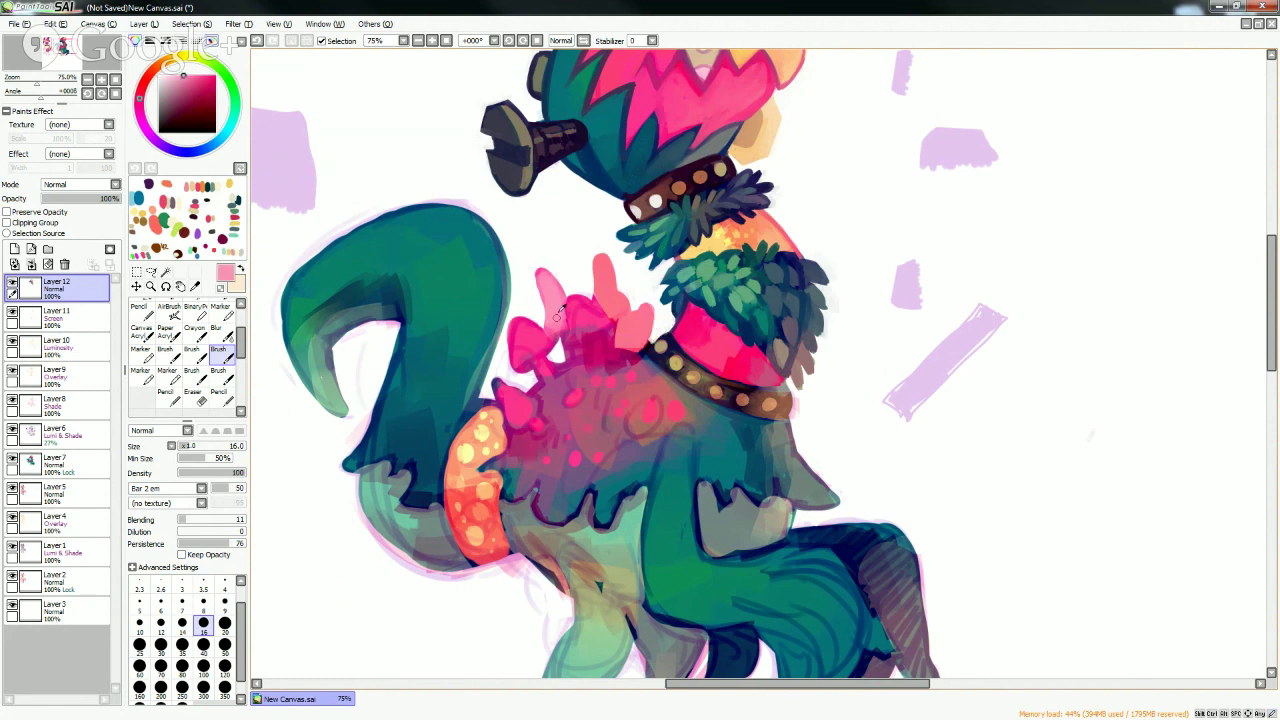
mouse_move(556, 319)
mouse_down()
mouse_move(553, 336)
mouse_move(560, 325)
mouse_up()
alt+click(567, 345)
alt+click(590, 320)
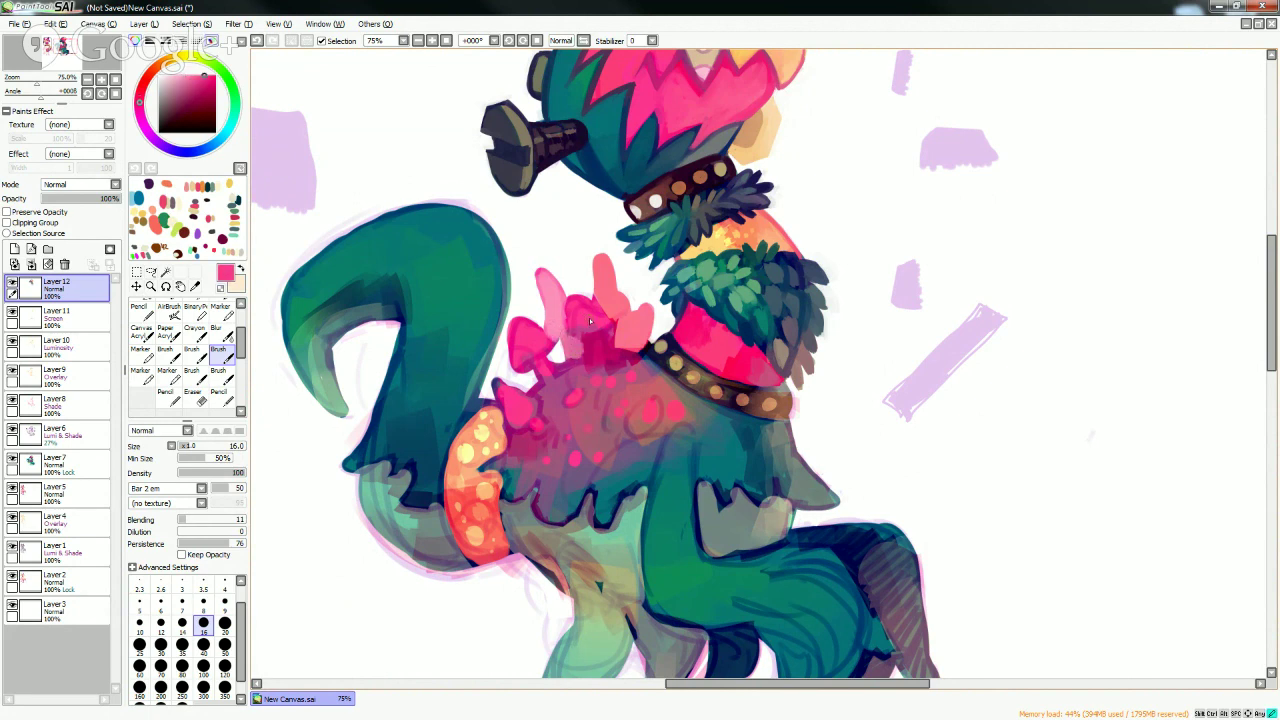
mouse_move(590, 322)
mouse_down()
mouse_move(576, 294)
mouse_move(610, 313)
mouse_move(611, 331)
mouse_up()
alt+click(594, 326)
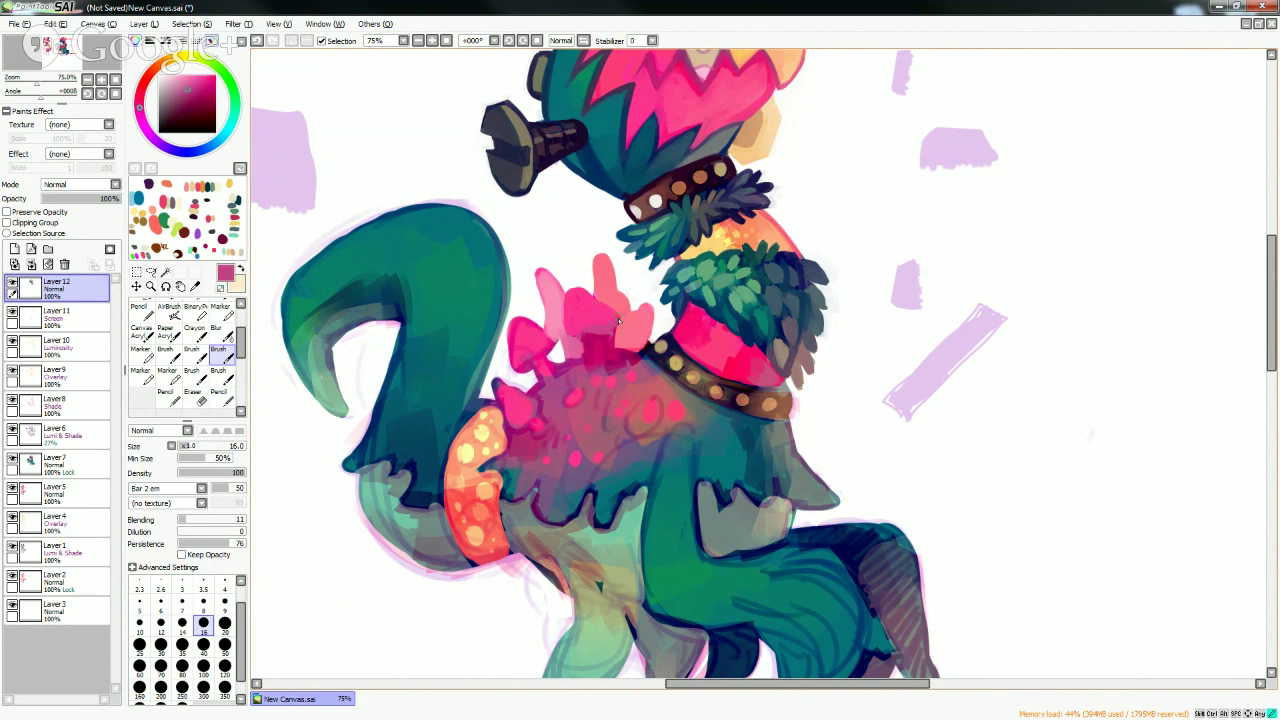
alt+click(567, 337)
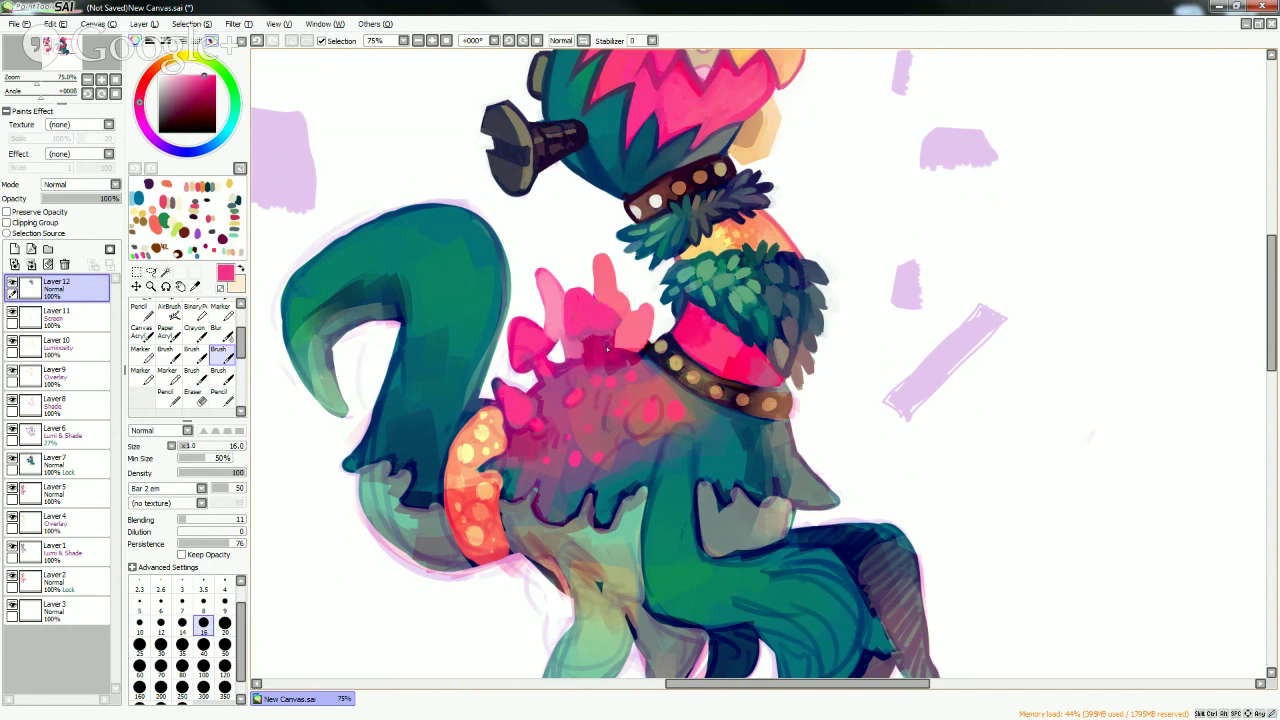
mouse_move(592, 332)
mouse_down()
mouse_move(589, 356)
mouse_move(602, 354)
mouse_move(590, 360)
mouse_move(605, 360)
mouse_up()
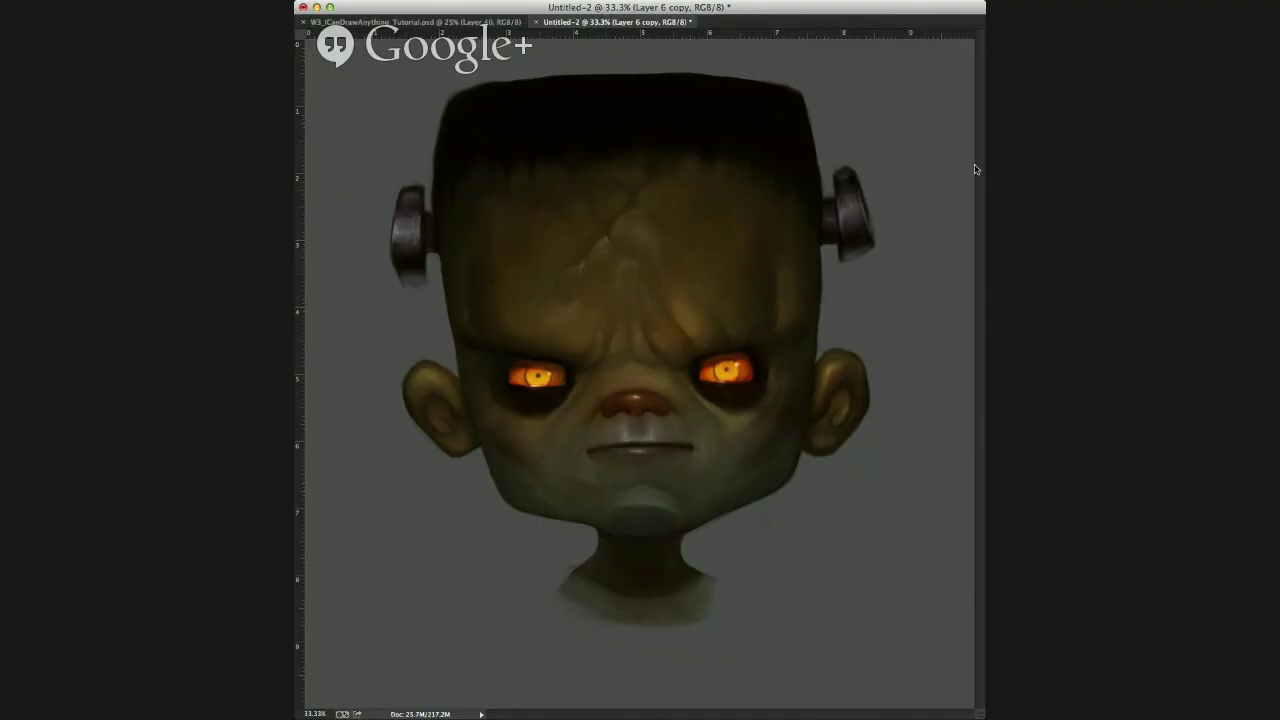
- Soften the Frankenstein head's edge just below the left bolt with the Brush tool
click(980, 198)
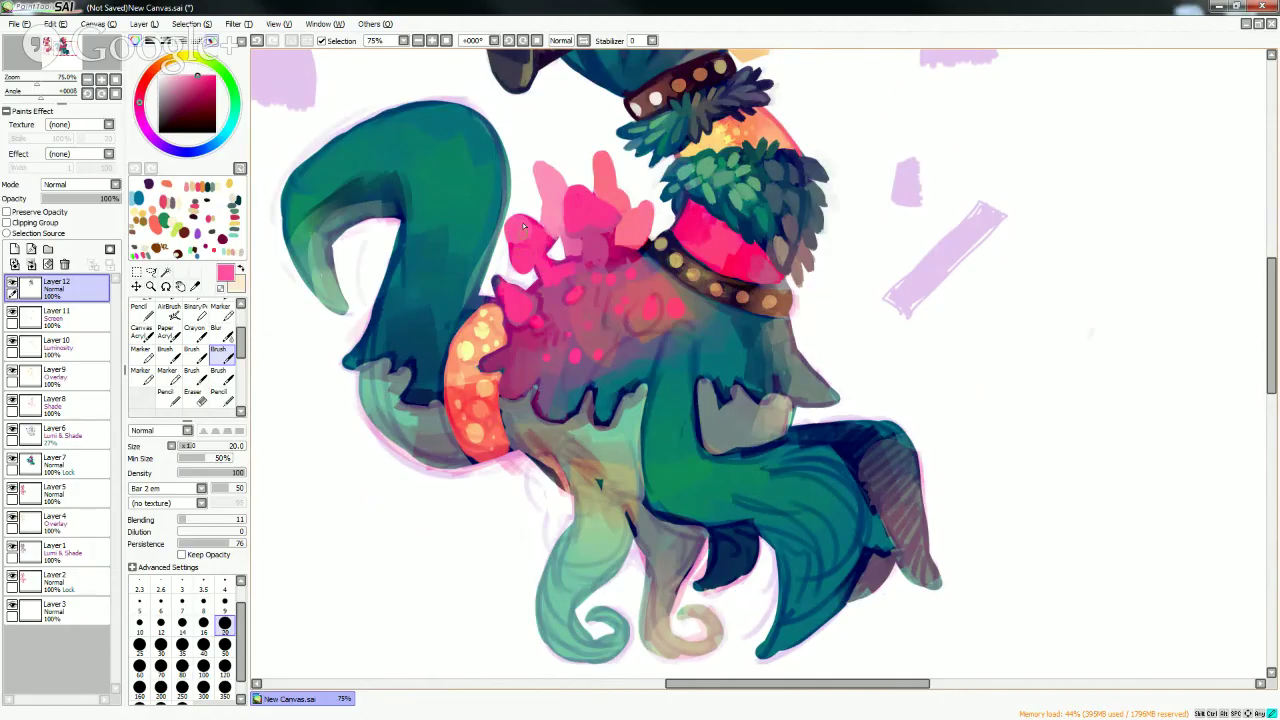
alt+click(522, 228)
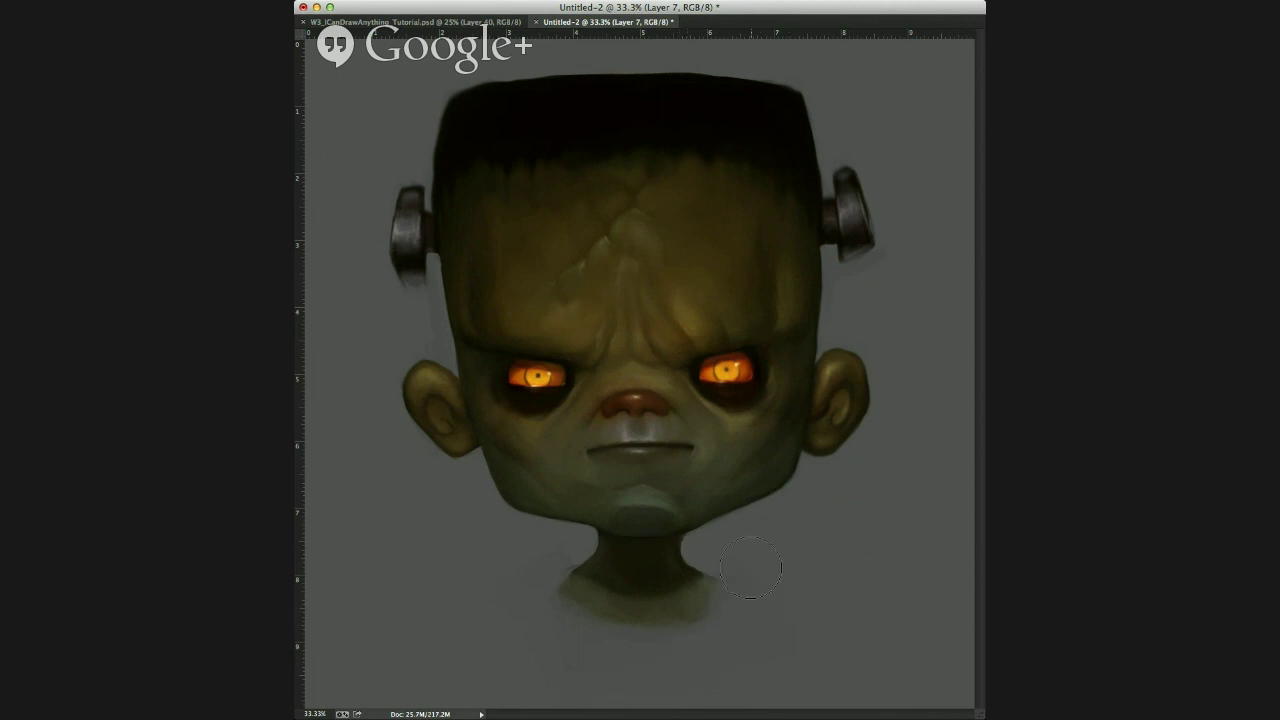
key(b)
drag(452, 285, 441, 295)
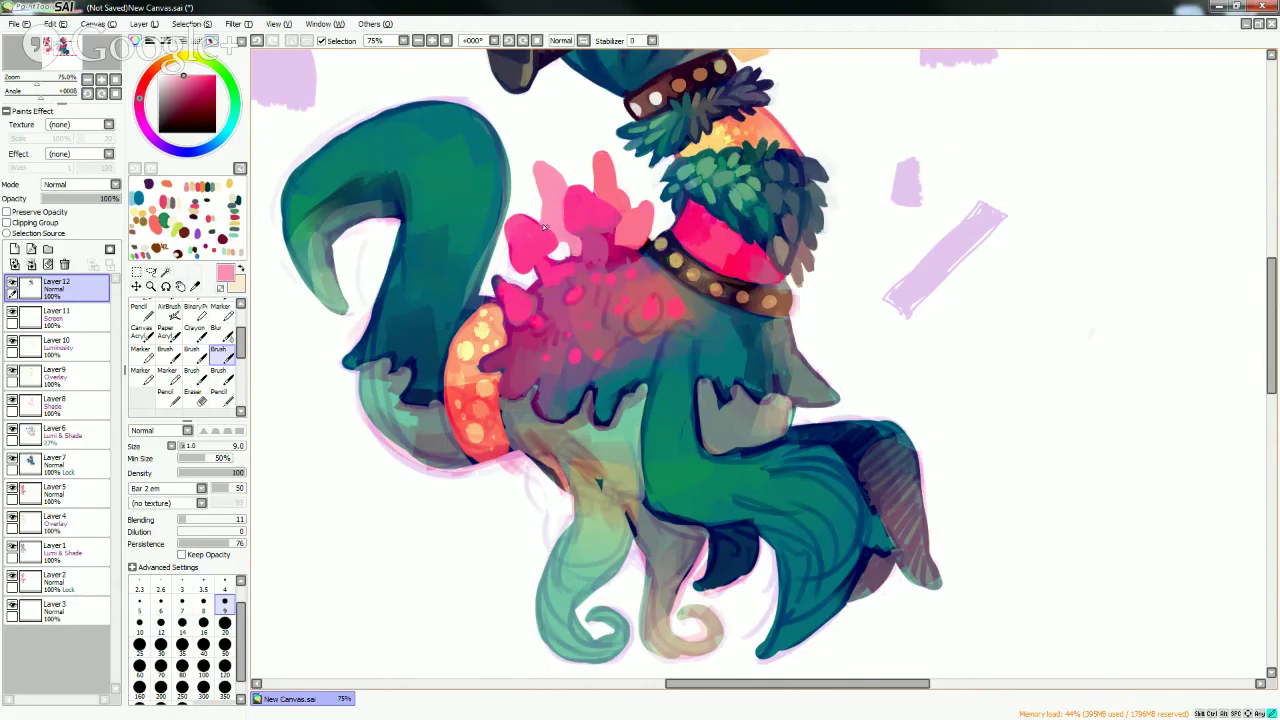
- Sharpen the outline of the small mushroom on the creature's back with sampled white at brush size 3.5
alt+click(527, 209)
key(bracketleft)
key(bracketleft)
key(bracketleft)
key(bracketleft)
key(bracketleft)
key(bracketleft)
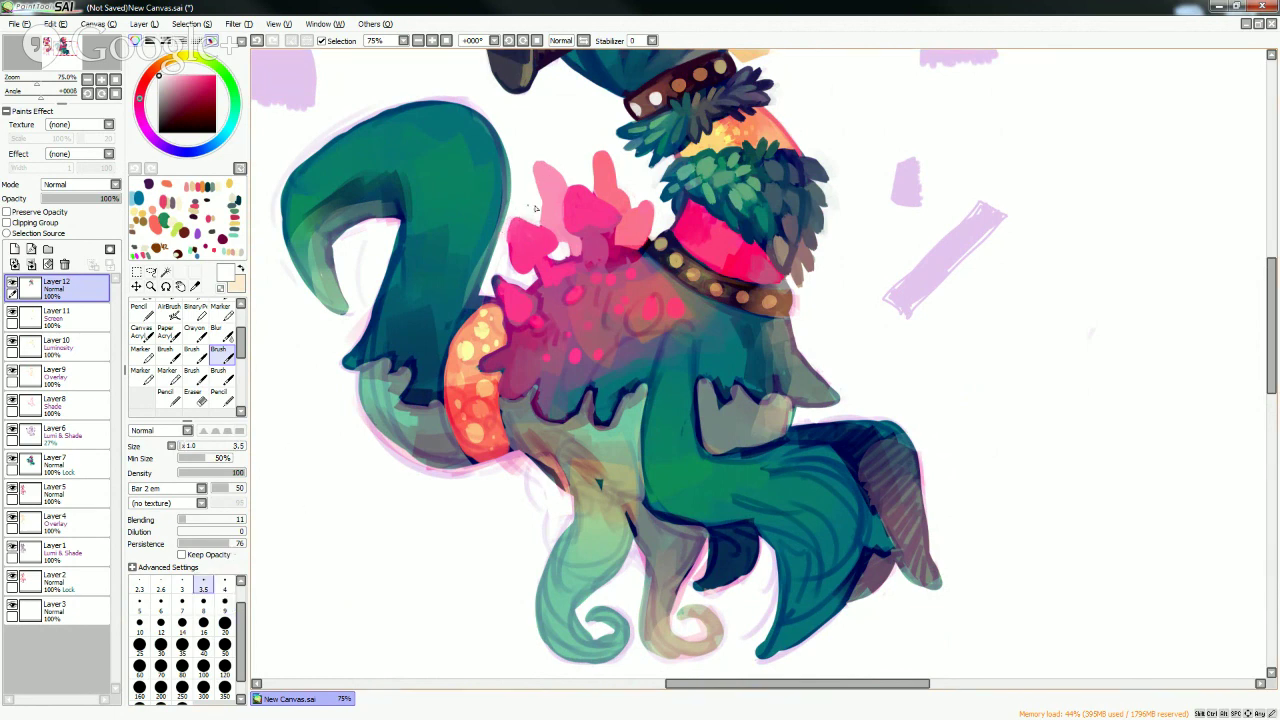
drag(541, 227, 549, 231)
- Refine the shape of the pale pink spike behind the mushrooms with sampled colours at brush size 9
click(225, 604)
right_click(553, 197)
drag(558, 196, 568, 227)
right_click(577, 206)
alt+click(556, 184)
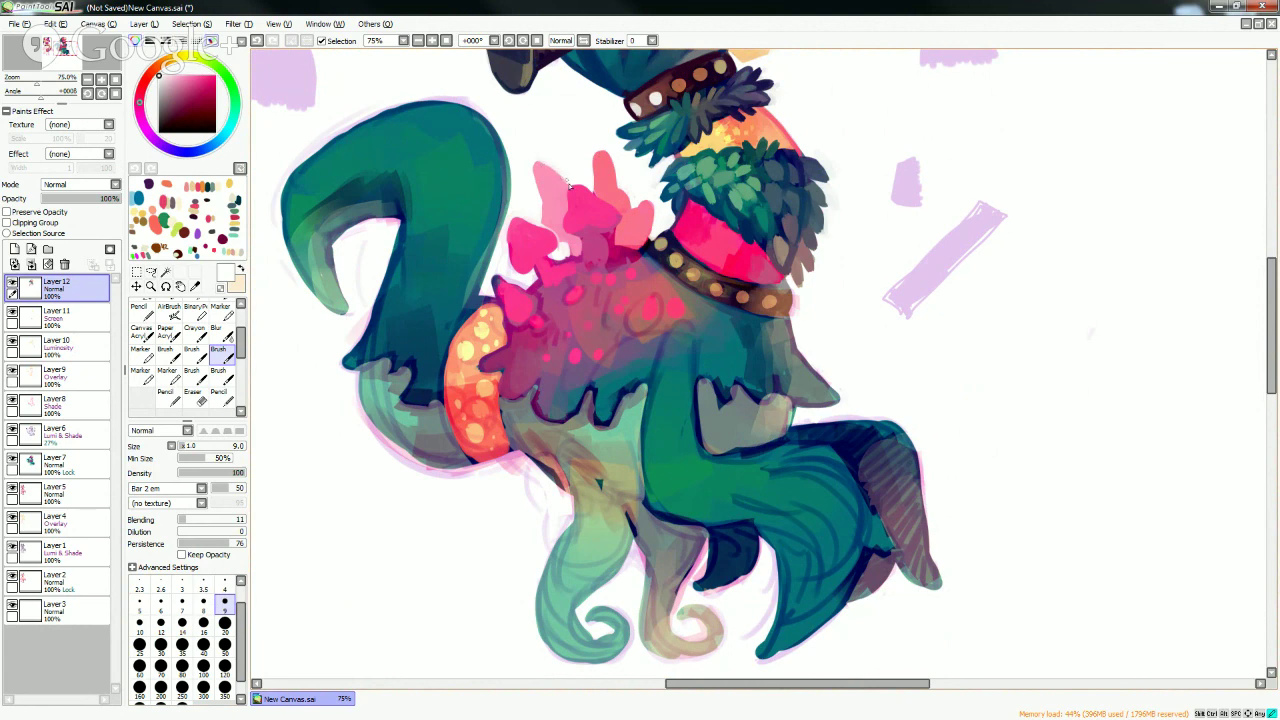
- Fill and join the coral spikes between the central mushroom and the studded collar with sampled coral and pink at brush size 9
right_click(614, 186)
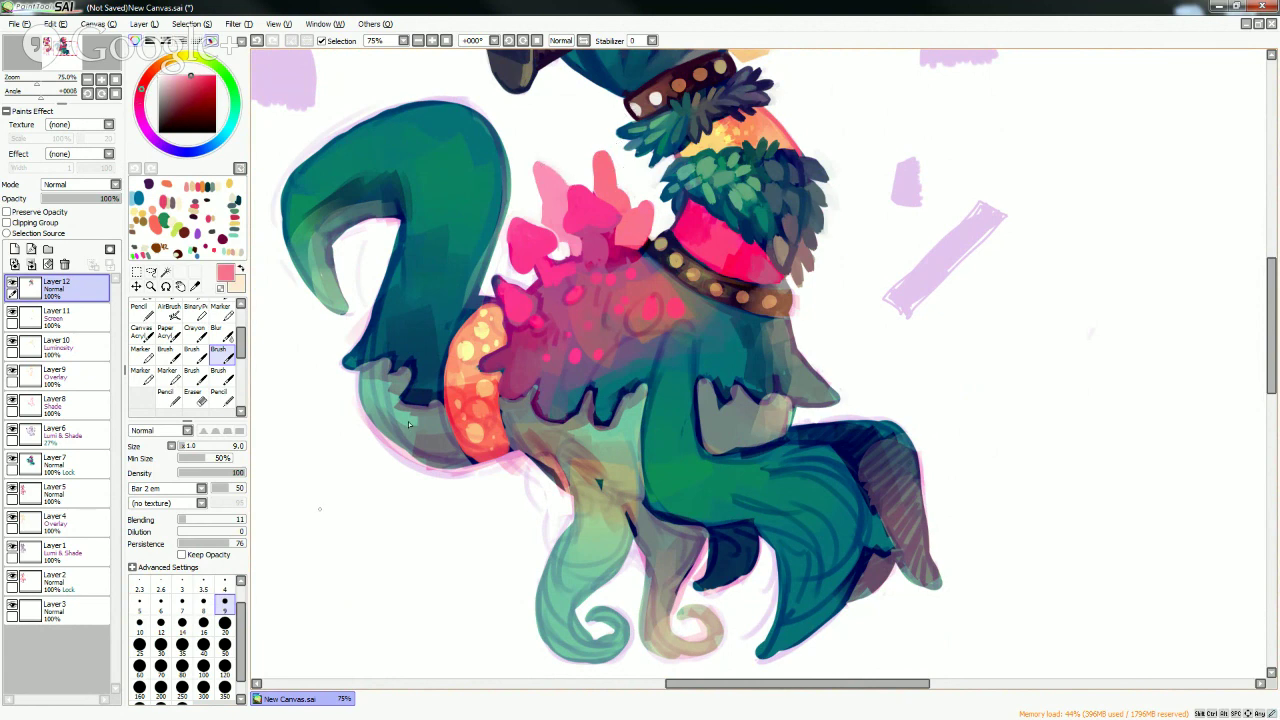
click(225, 624)
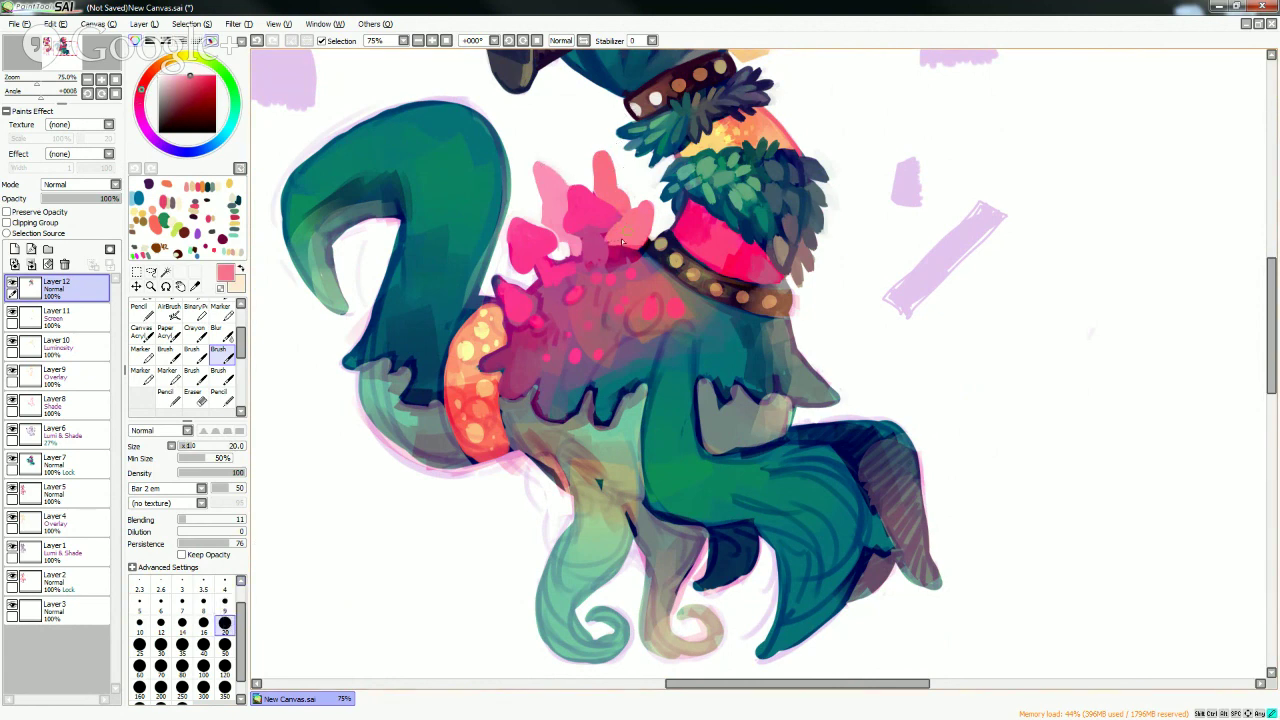
key(bracketleft)
key(bracketleft)
key(bracketleft)
key(bracketleft)
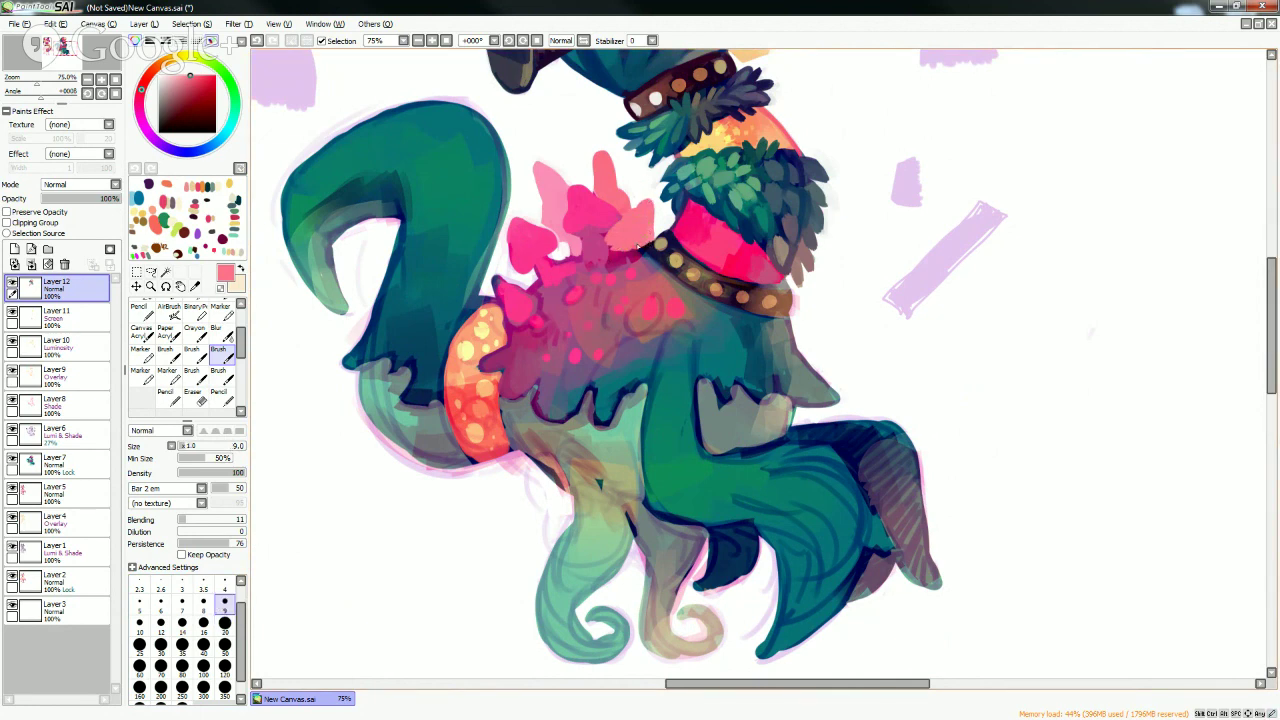
alt+click(634, 186)
alt+click(600, 168)
alt+click(590, 184)
alt+click(620, 213)
alt+click(614, 220)
alt+click(620, 220)
- Dab white into the gap between the two mushrooms and brush sampled light pink over the spike nearest the collar
alt+click(593, 228)
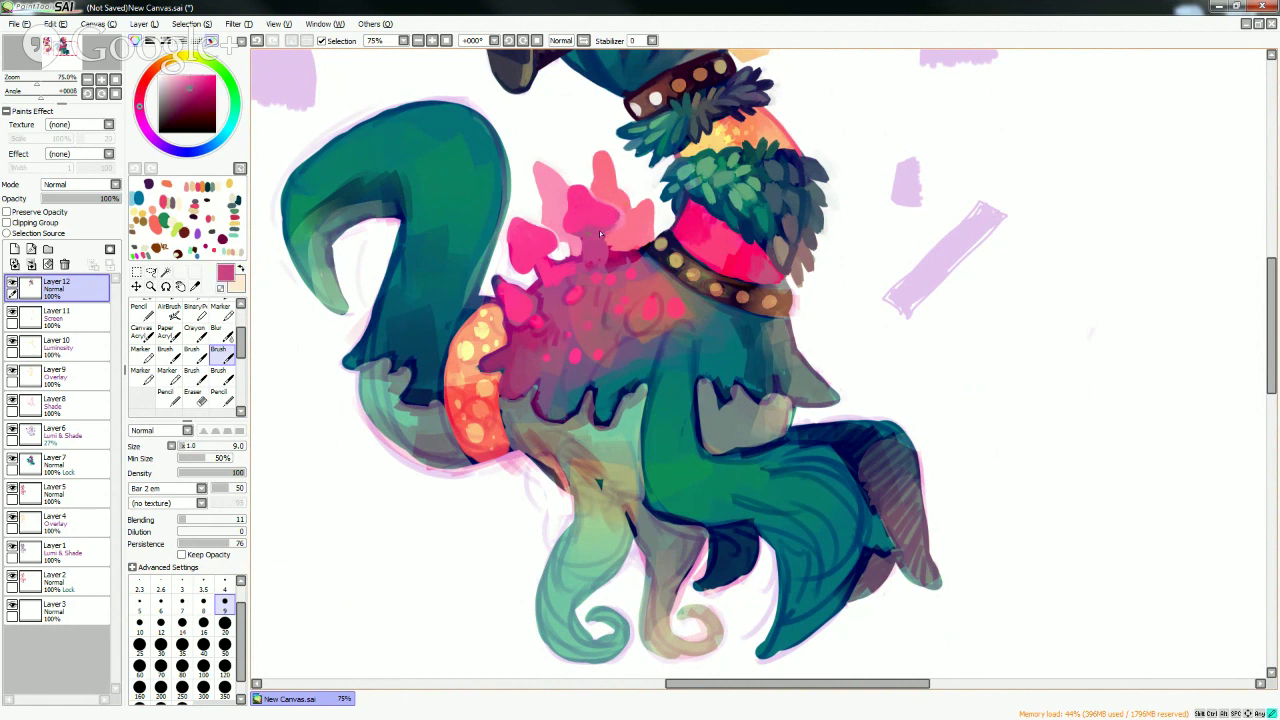
alt+click(619, 214)
alt+click(597, 240)
alt+click(574, 239)
alt+click(558, 249)
drag(562, 249, 568, 256)
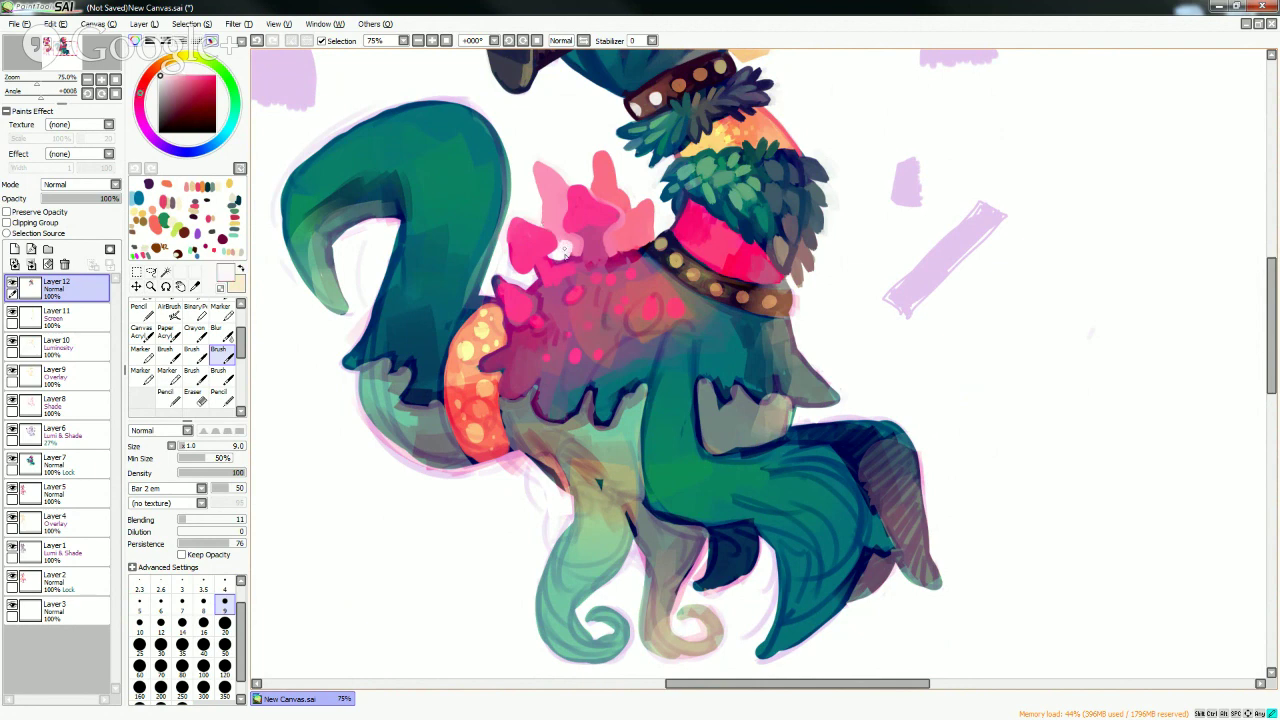
alt+click(627, 227)
drag(624, 243, 641, 209)
- Paint jagged magenta tufts at the base of the spike nearest the collar with sampled pinks at brush size 8
click(224, 642)
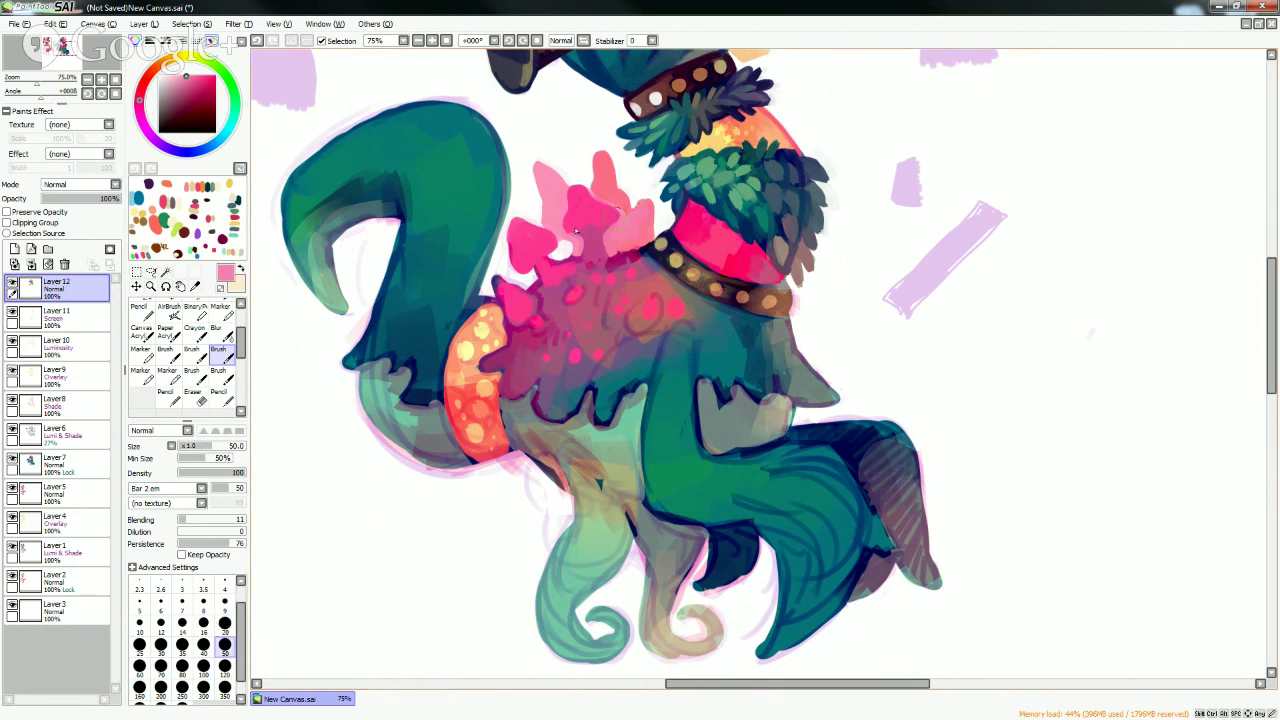
key(bracketleft)
key(bracketleft)
key(bracketleft)
key(bracketleft)
key(bracketleft)
key(bracketleft)
key(bracketleft)
key(bracketleft)
key(bracketleft)
key(bracketleft)
key(bracketleft)
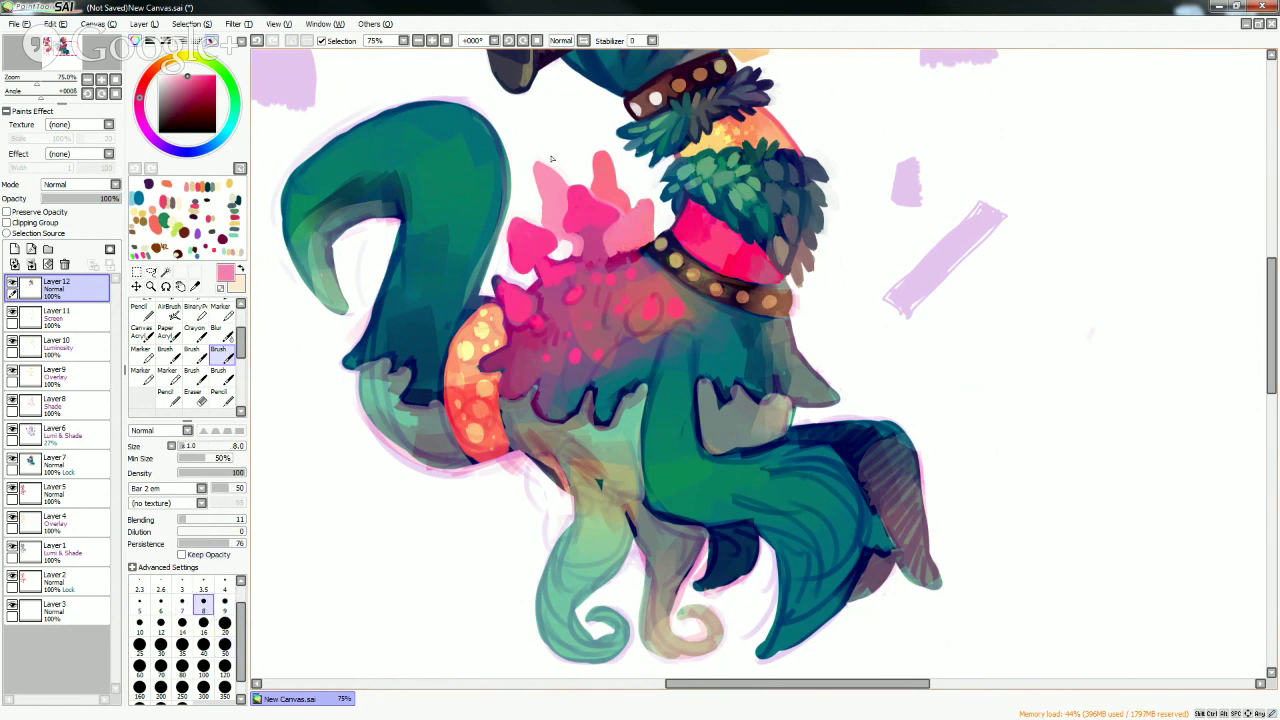
alt+click(602, 240)
mouse_move(612, 247)
mouse_down()
mouse_move(630, 245)
mouse_move(627, 231)
mouse_move(605, 258)
mouse_up()
alt+click(631, 234)
alt+click(619, 246)
alt+click(636, 236)
alt+click(628, 244)
alt+click(632, 238)
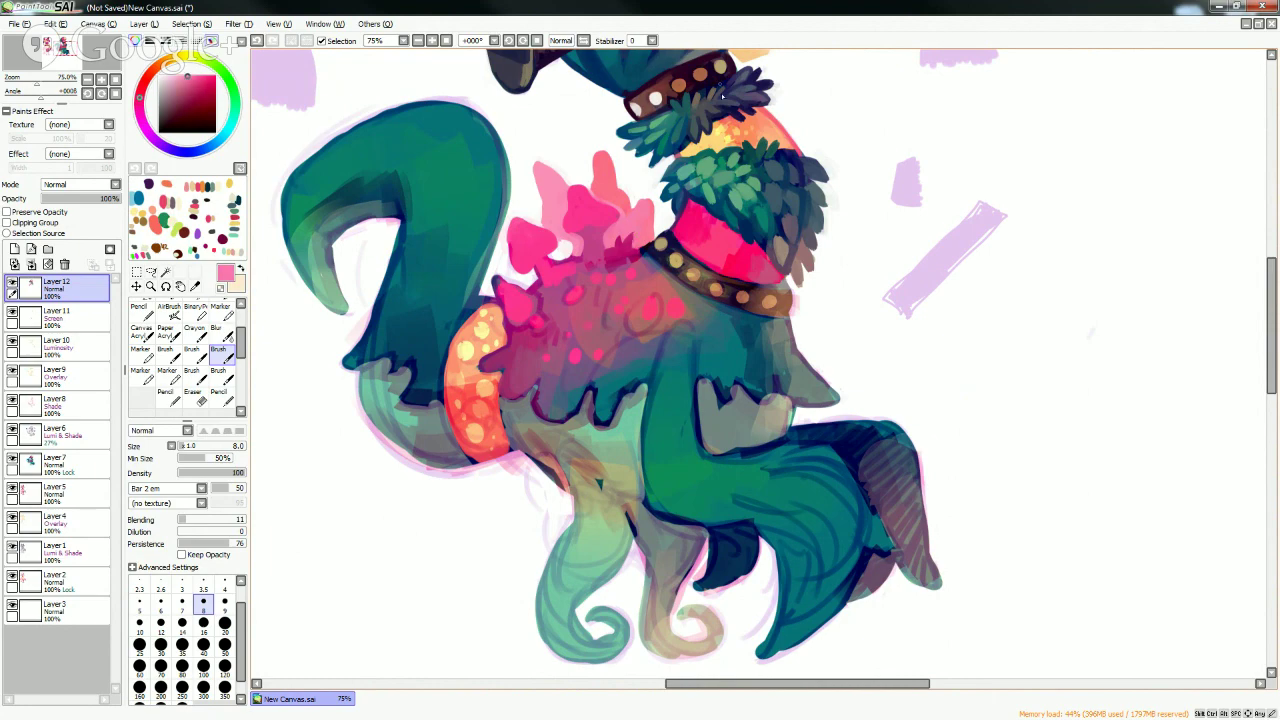